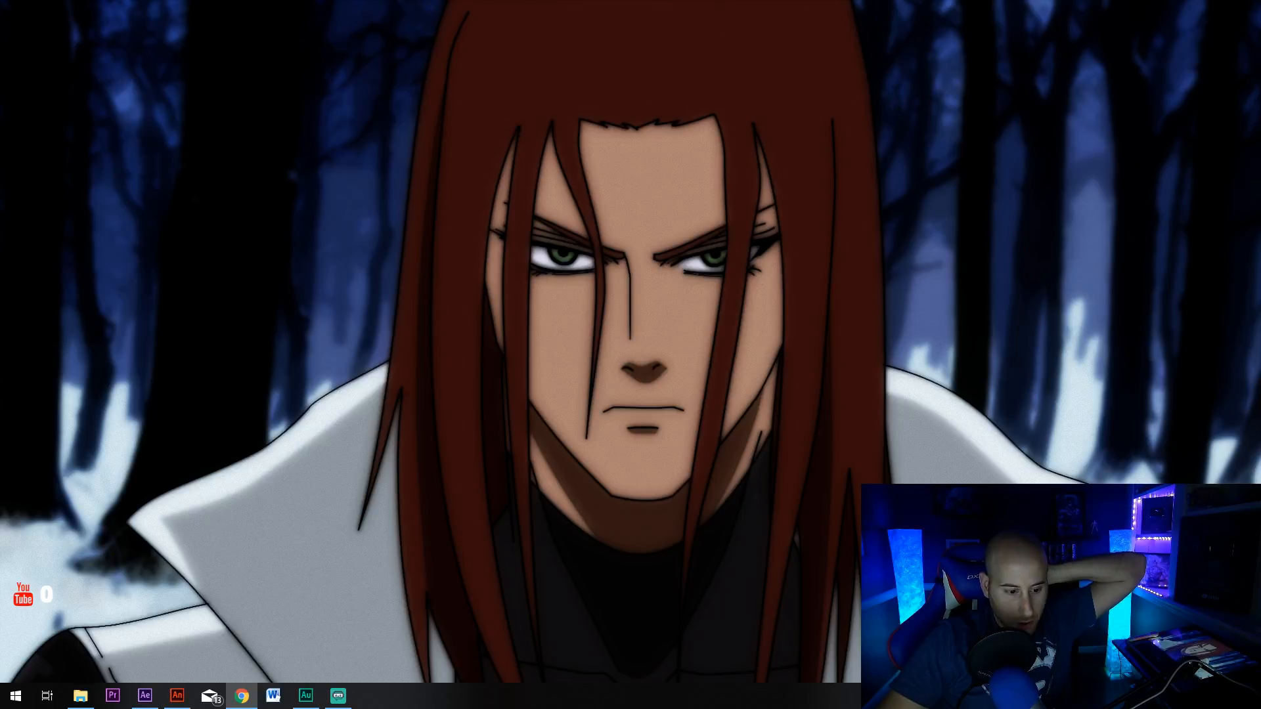
Switch to Adobe Animate, play Scene 70 on its own as a test, and close the preview.
left_click(177, 695)
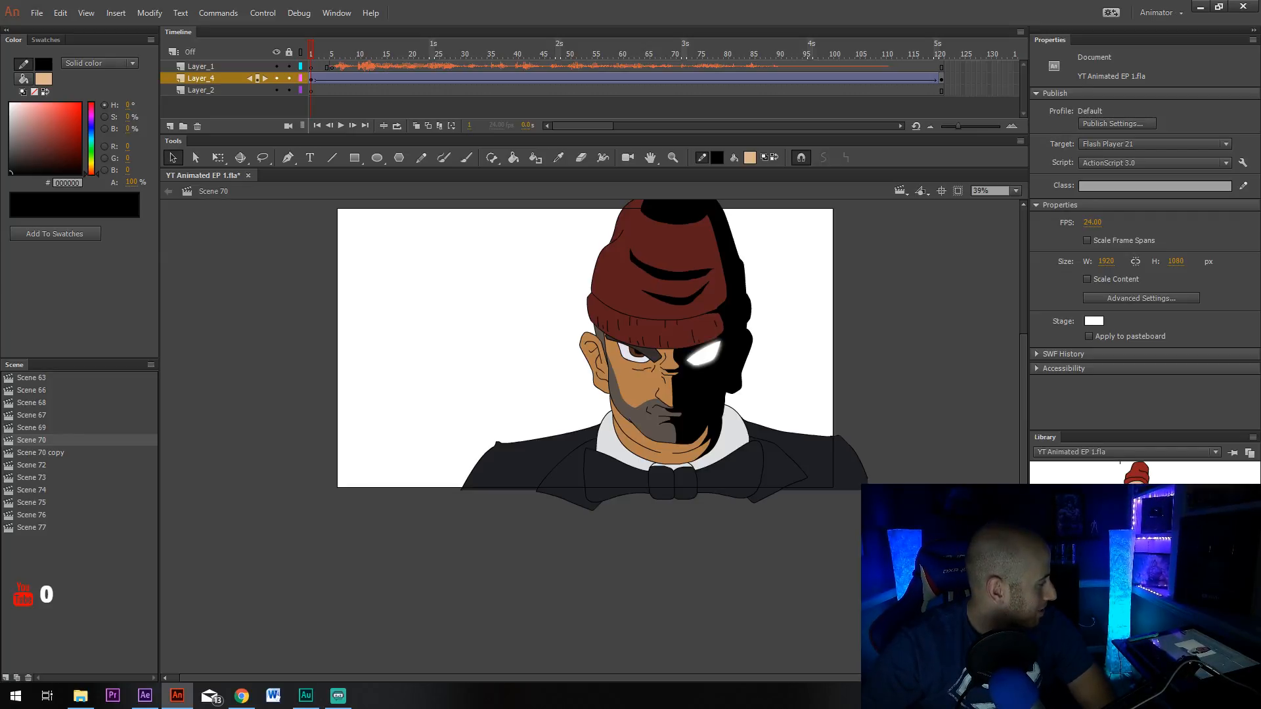
key("ctrl+=")
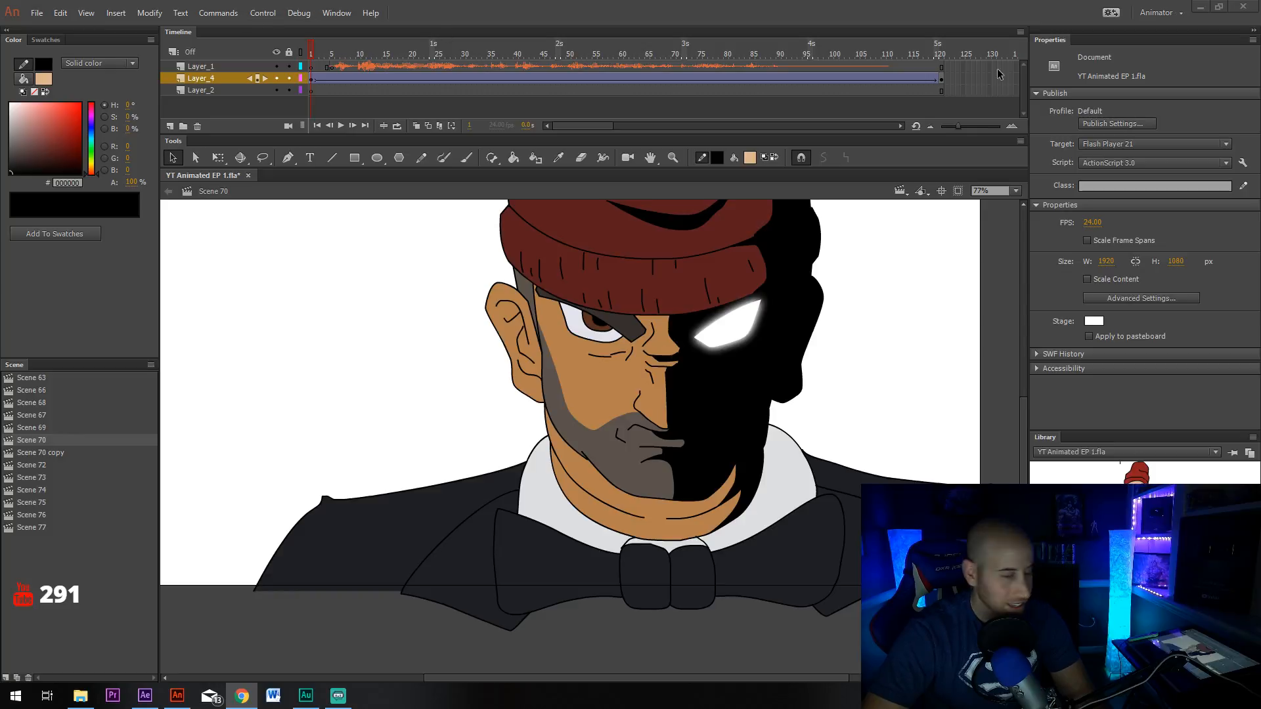
left_click(263, 12)
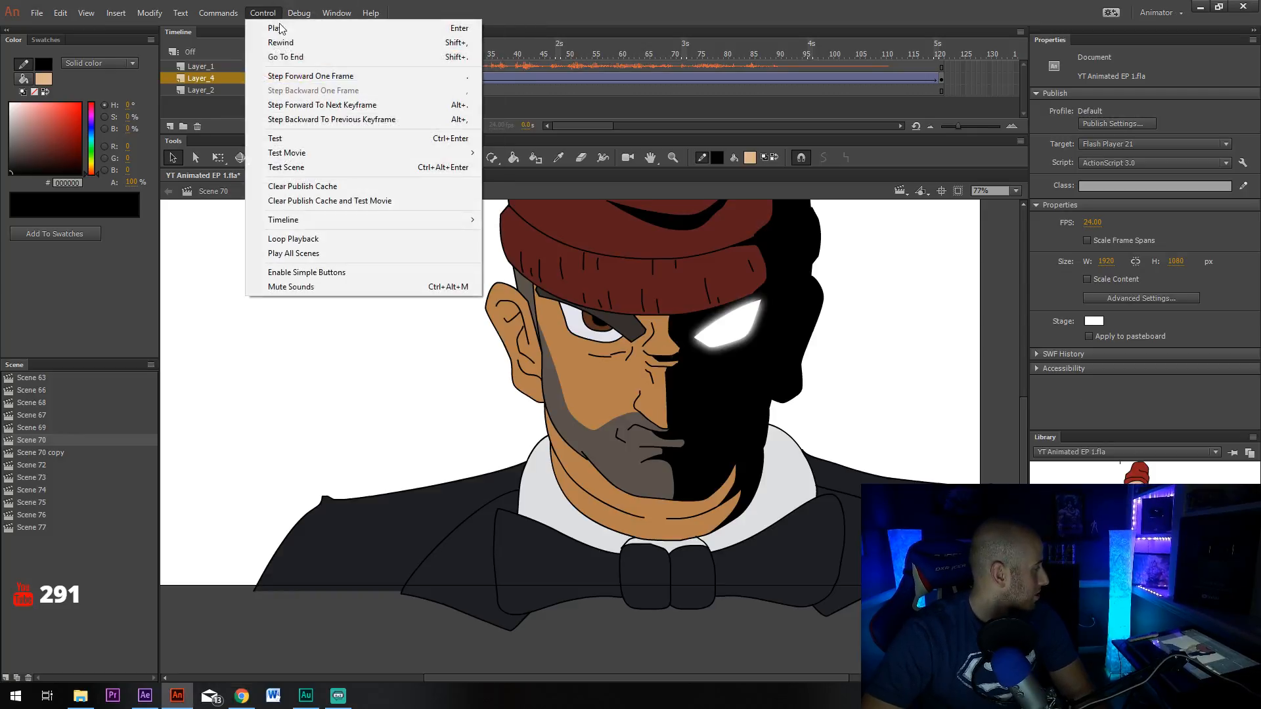
left_click(333, 168)
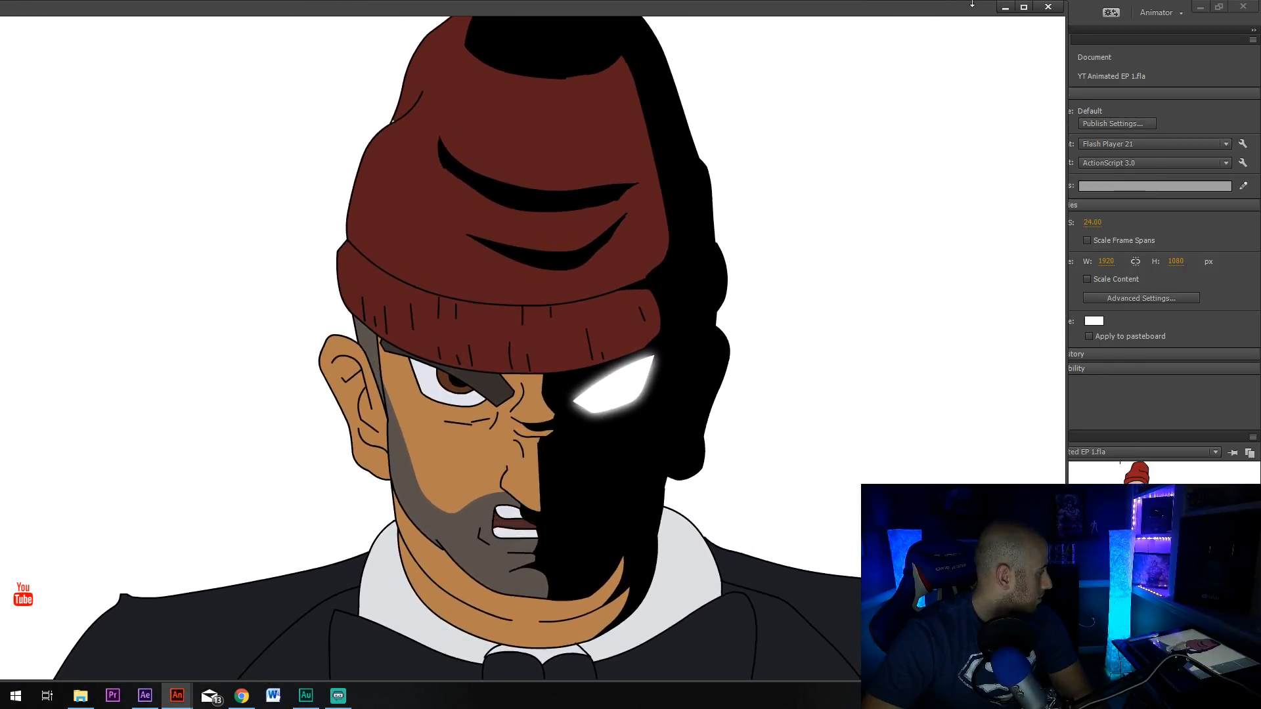
left_click(1048, 7)
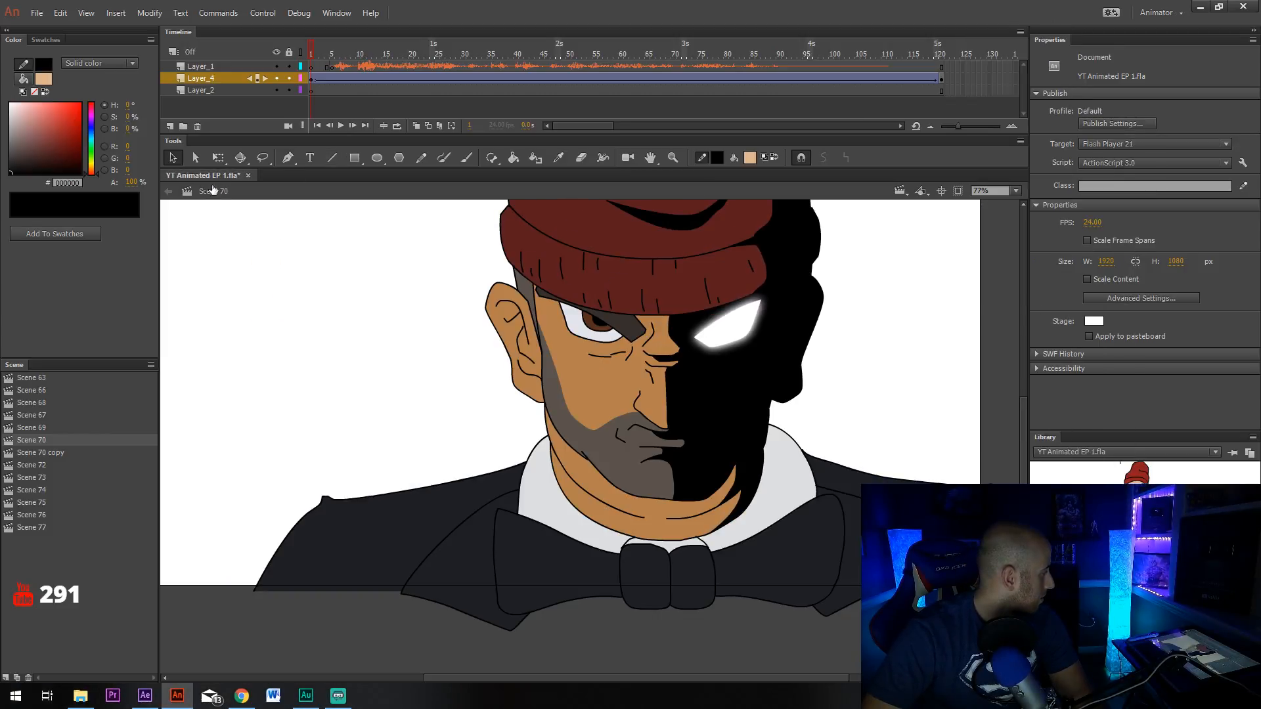
Check frame 29 of Layer_4 in Scene 70, and undo the last two changes to the character.
left_click(457, 79)
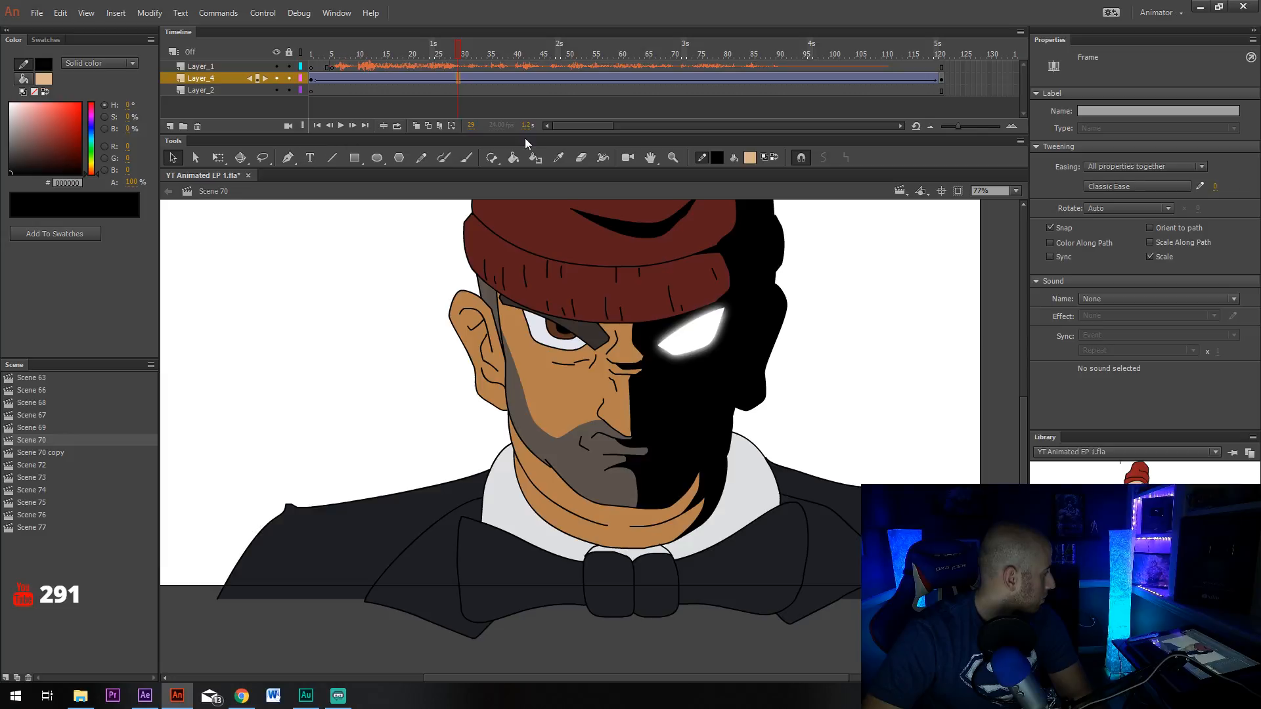
left_click(345, 261)
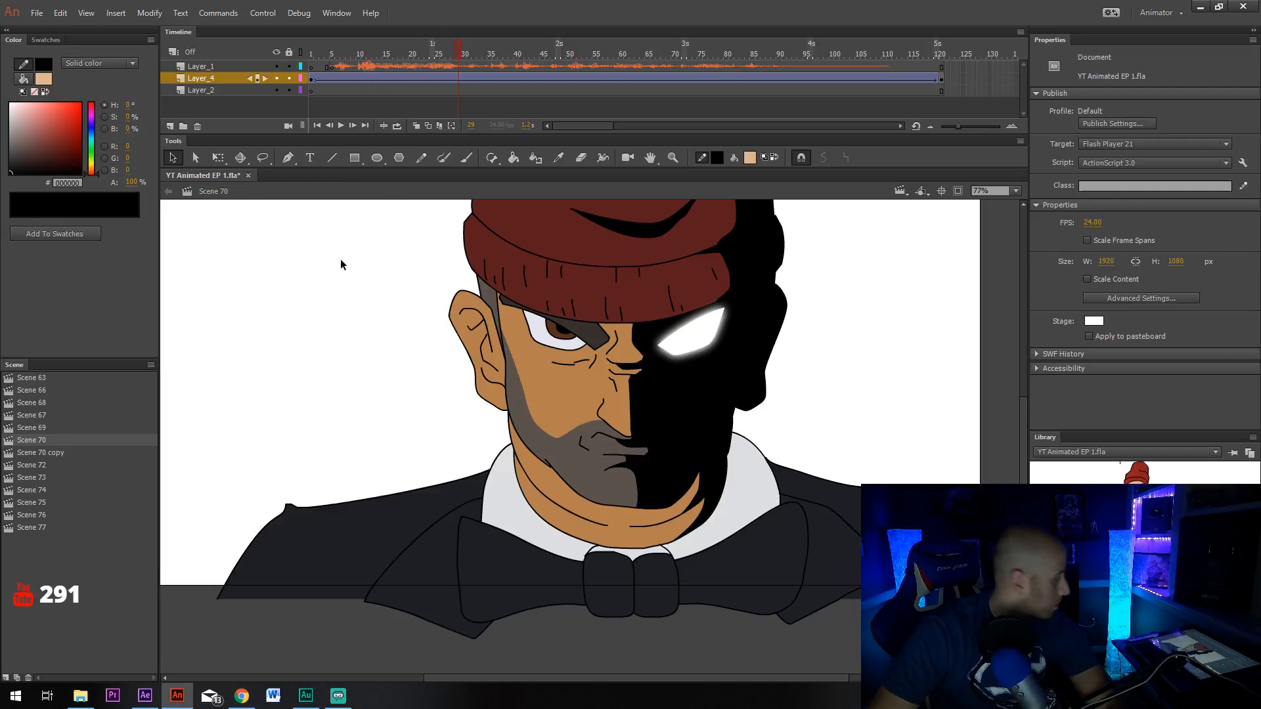
key("ctrl+z")
key("ctrl+z")
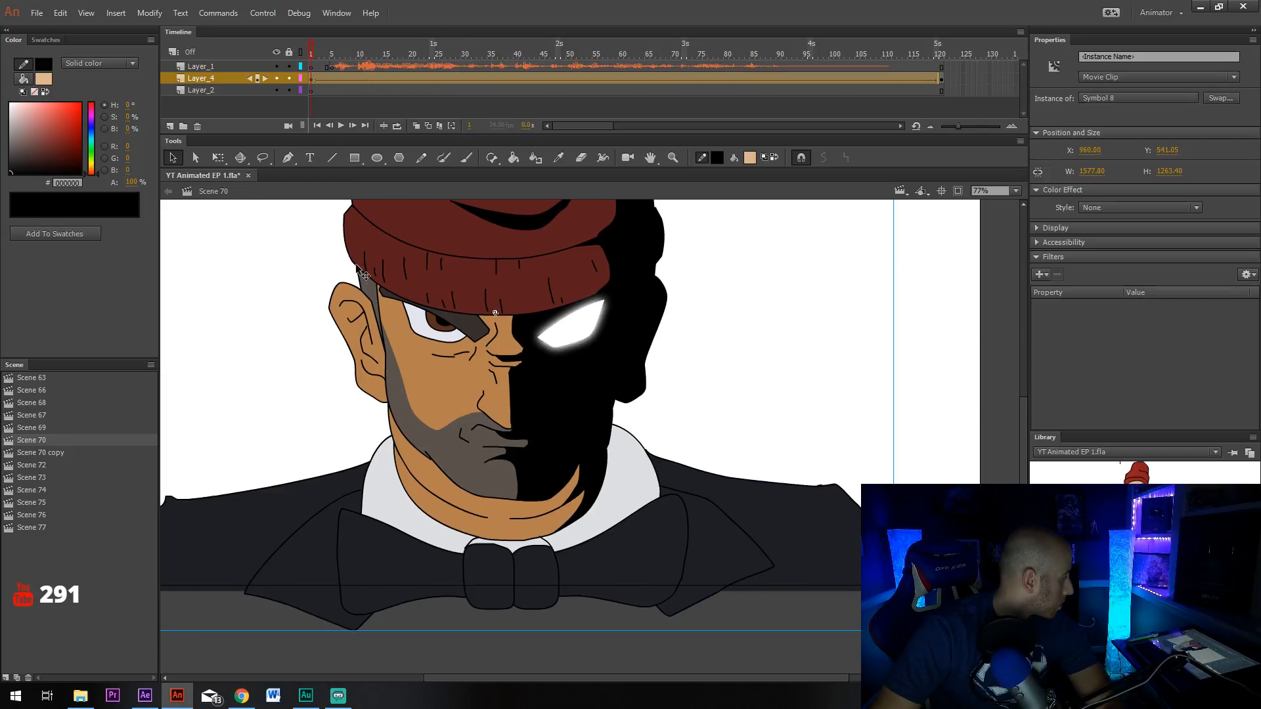
Open Scene 72, play it on its own as a test in a fully visible preview window, and close the preview.
left_click(46, 452)
left_click(45, 465)
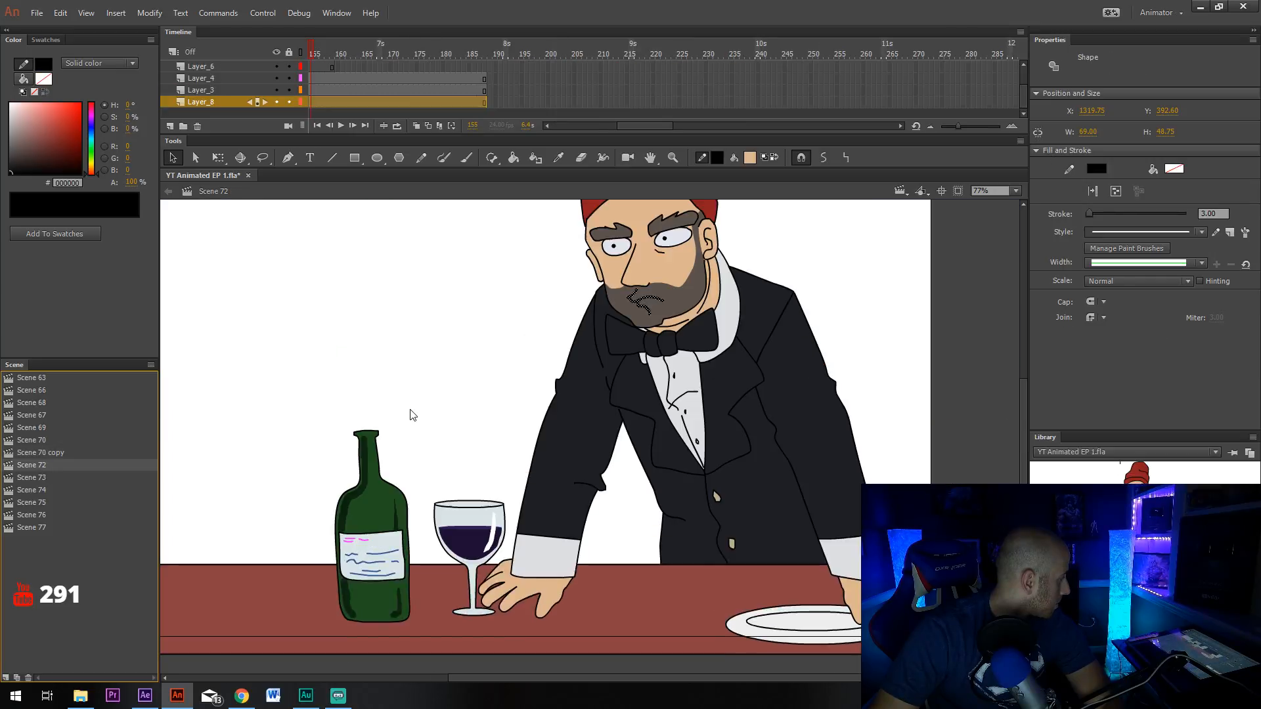
left_click(258, 5)
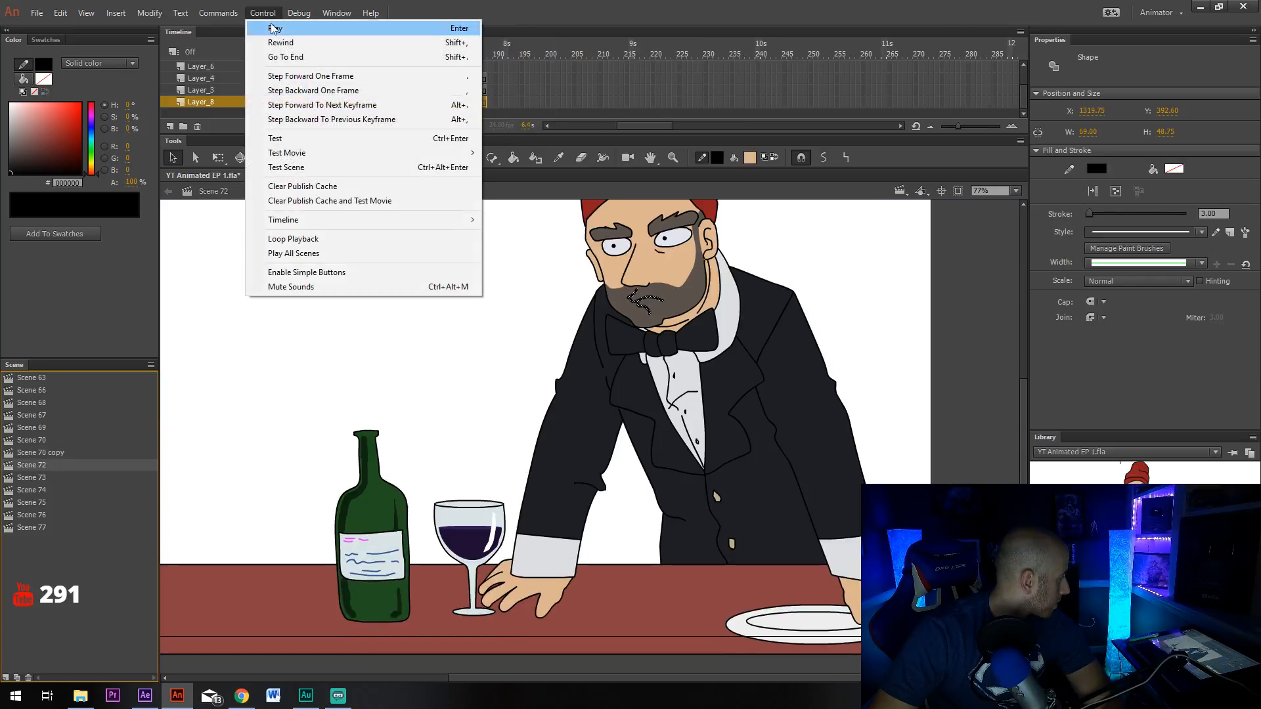
left_click(305, 165)
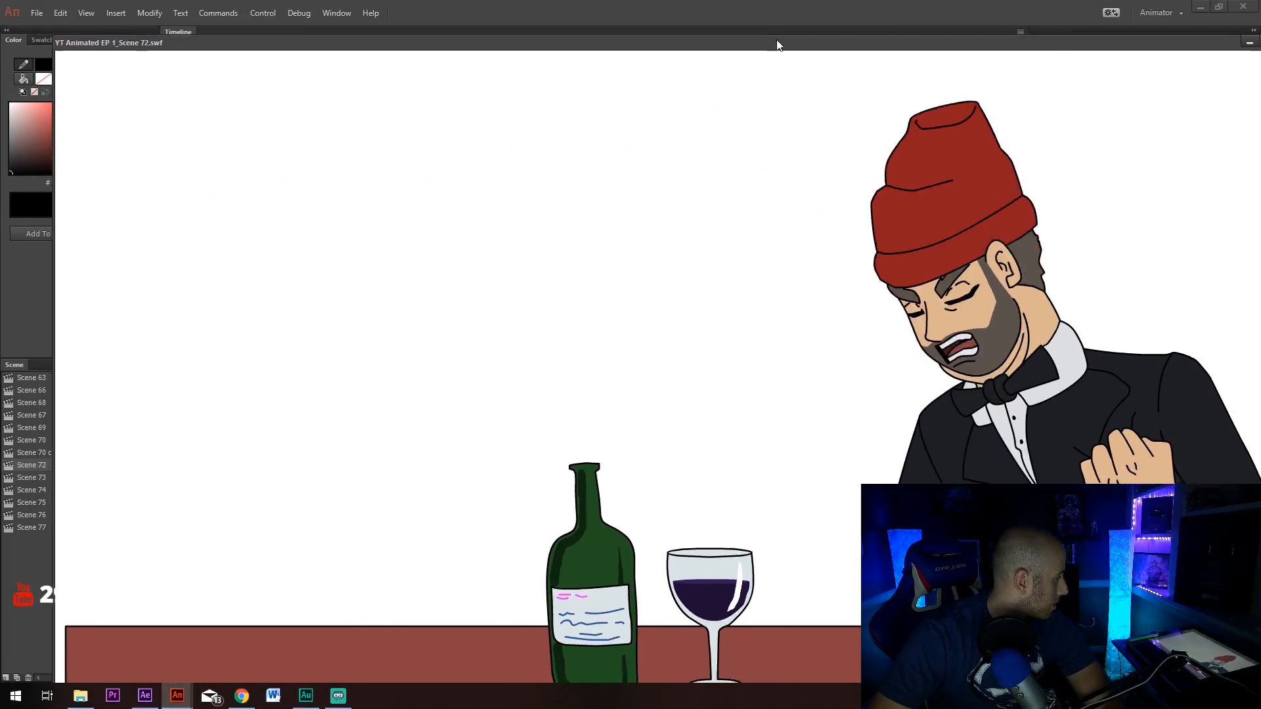
double_click(777, 45)
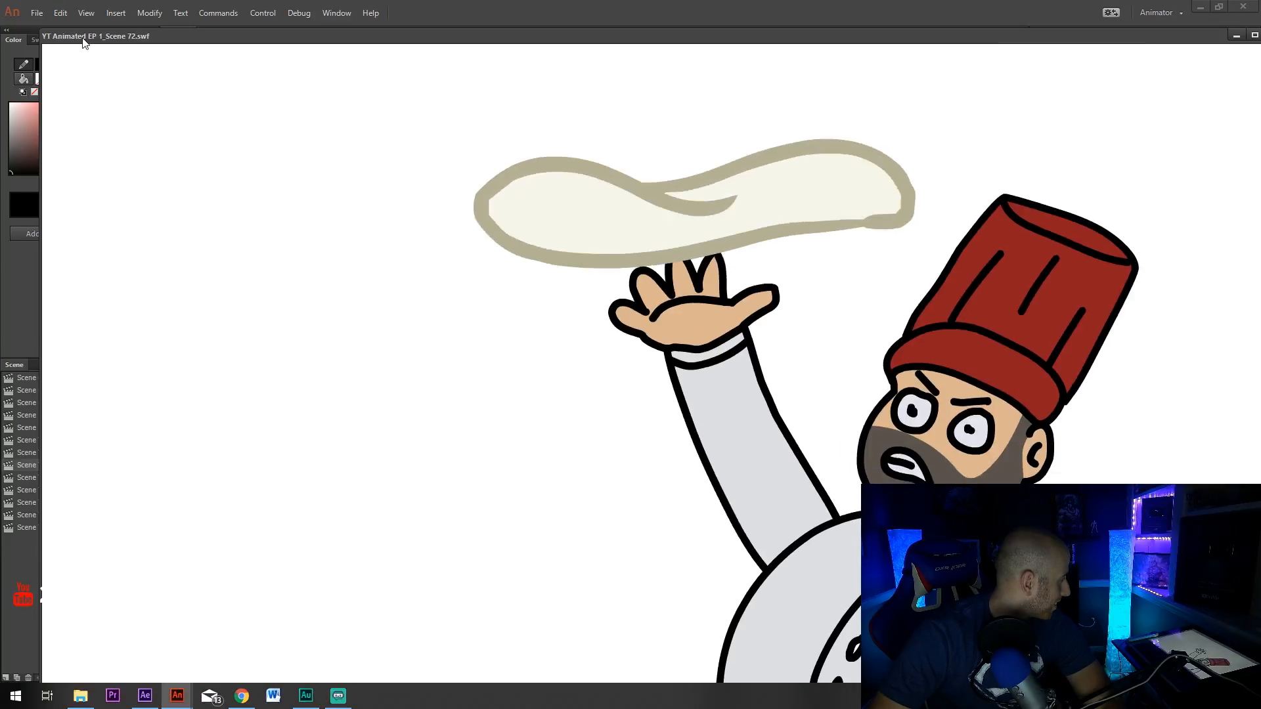
left_click_drag(82, 38, 57, 9)
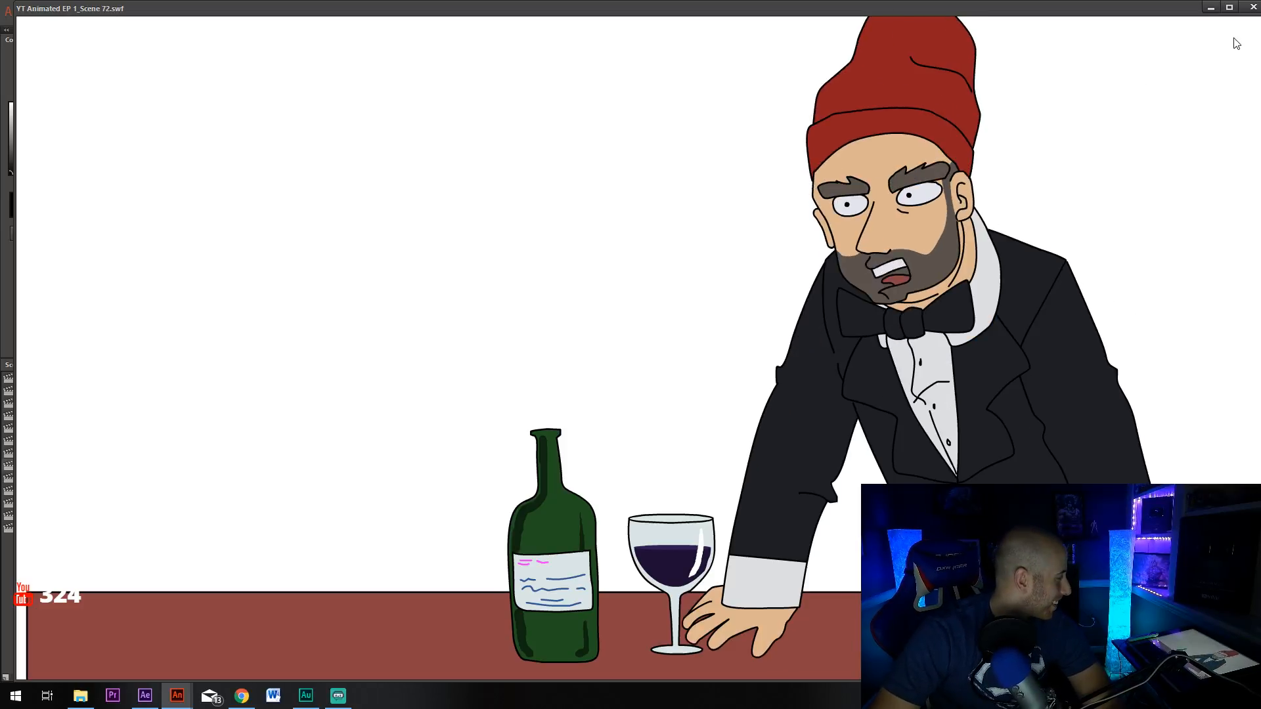
left_click(1253, 7)
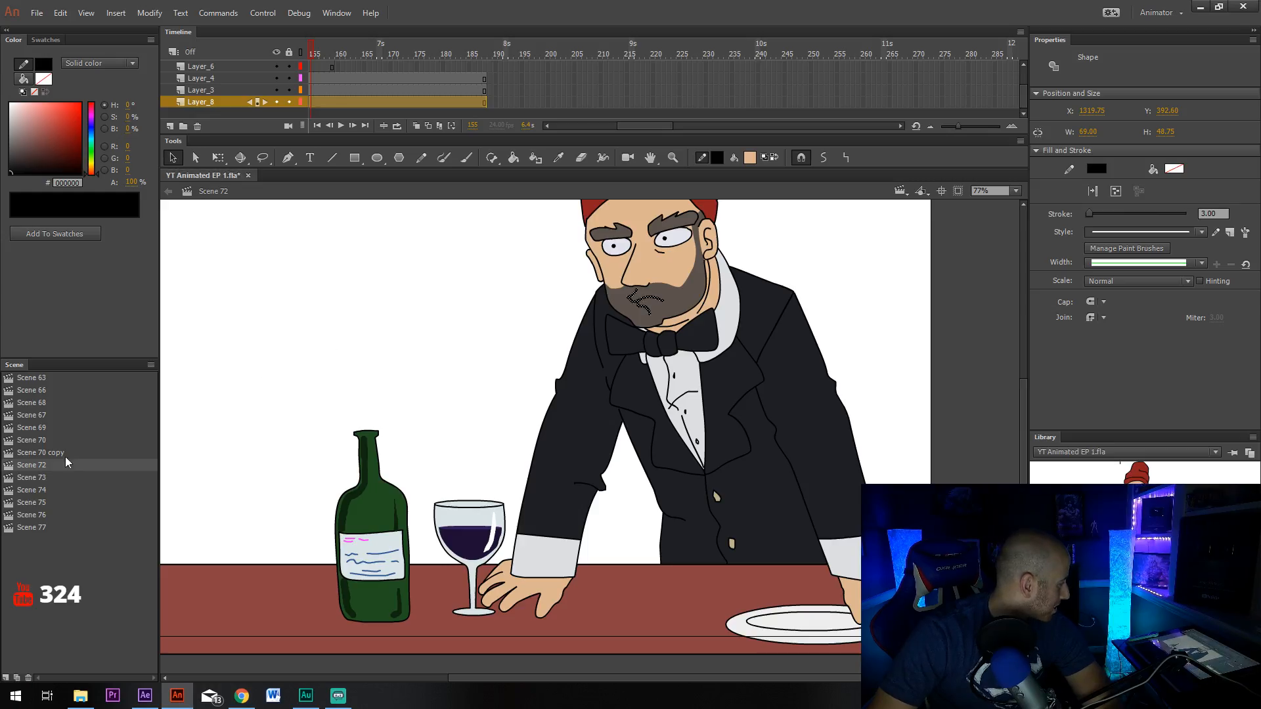
Open Scene 73, play its rough line animation as a scene test, and close the preview.
left_click(53, 476)
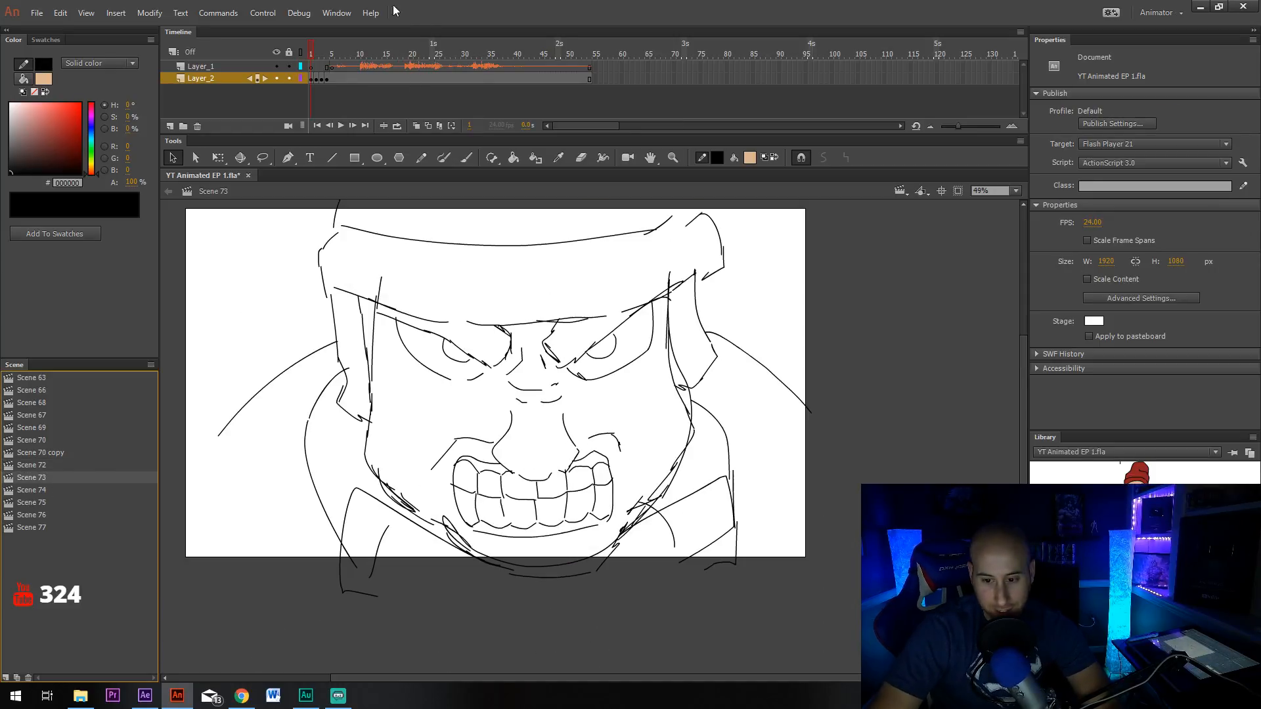
left_click(263, 12)
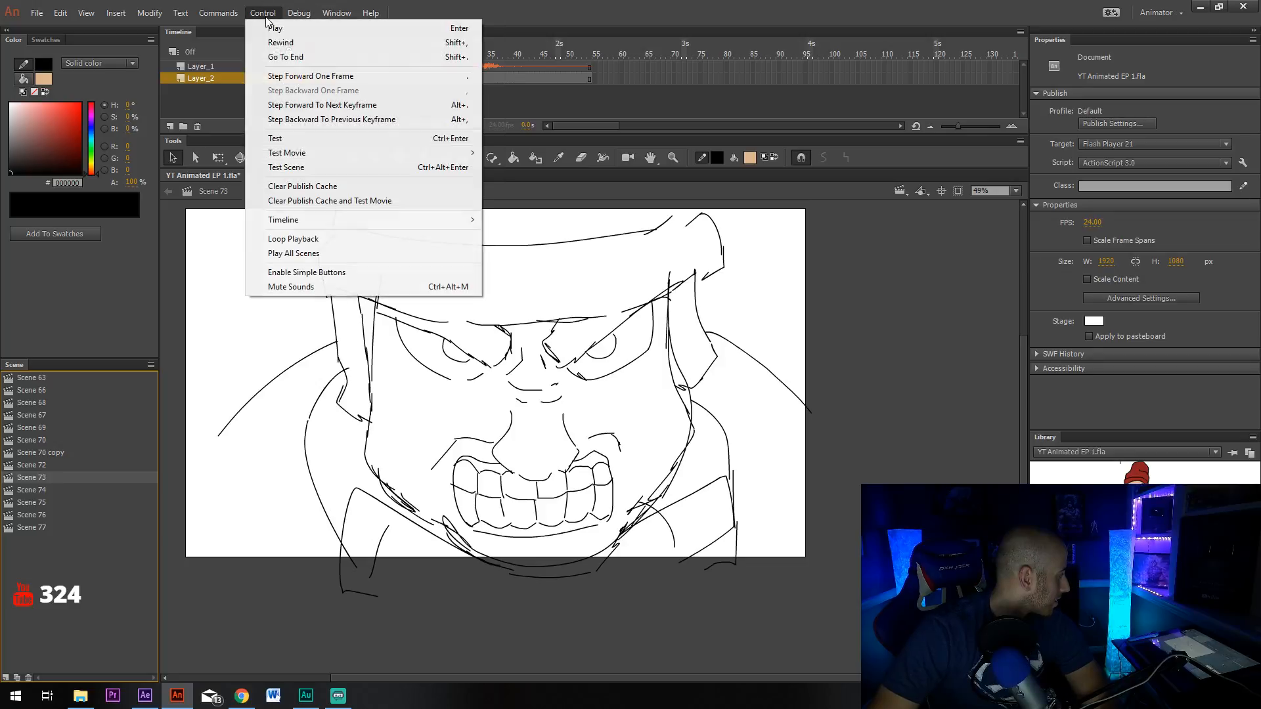
left_click(321, 169)
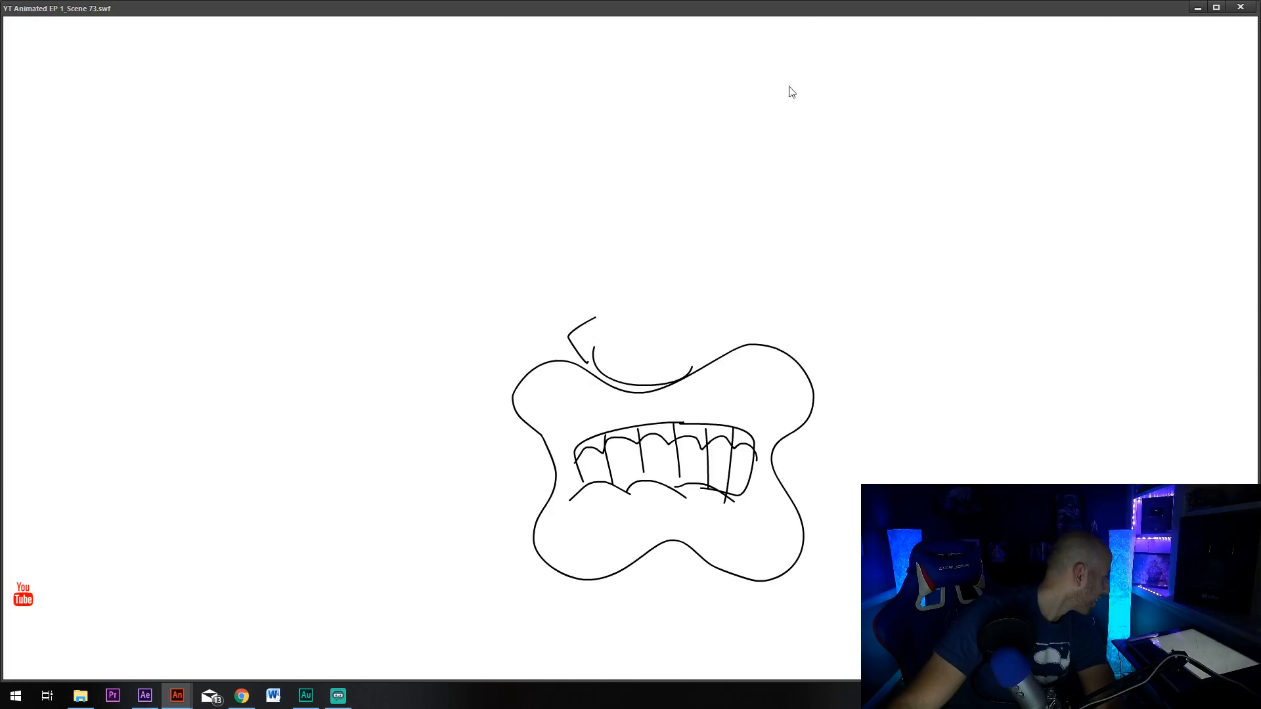
left_click(1240, 7)
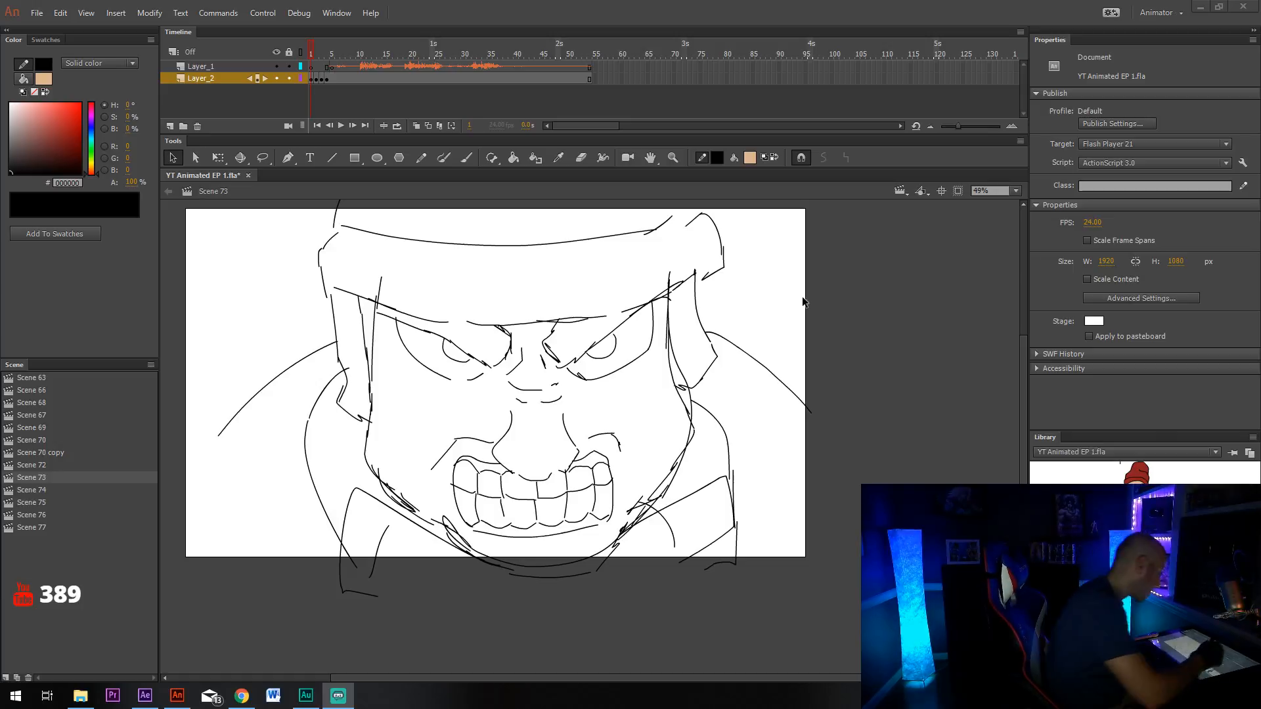
On frame 5 of Layer_2 in Scene 73, draw the curved side line of the nose above the mouth with the Pencil tool, redoing the first attempt.
left_click_drag(799, 292, 818, 323)
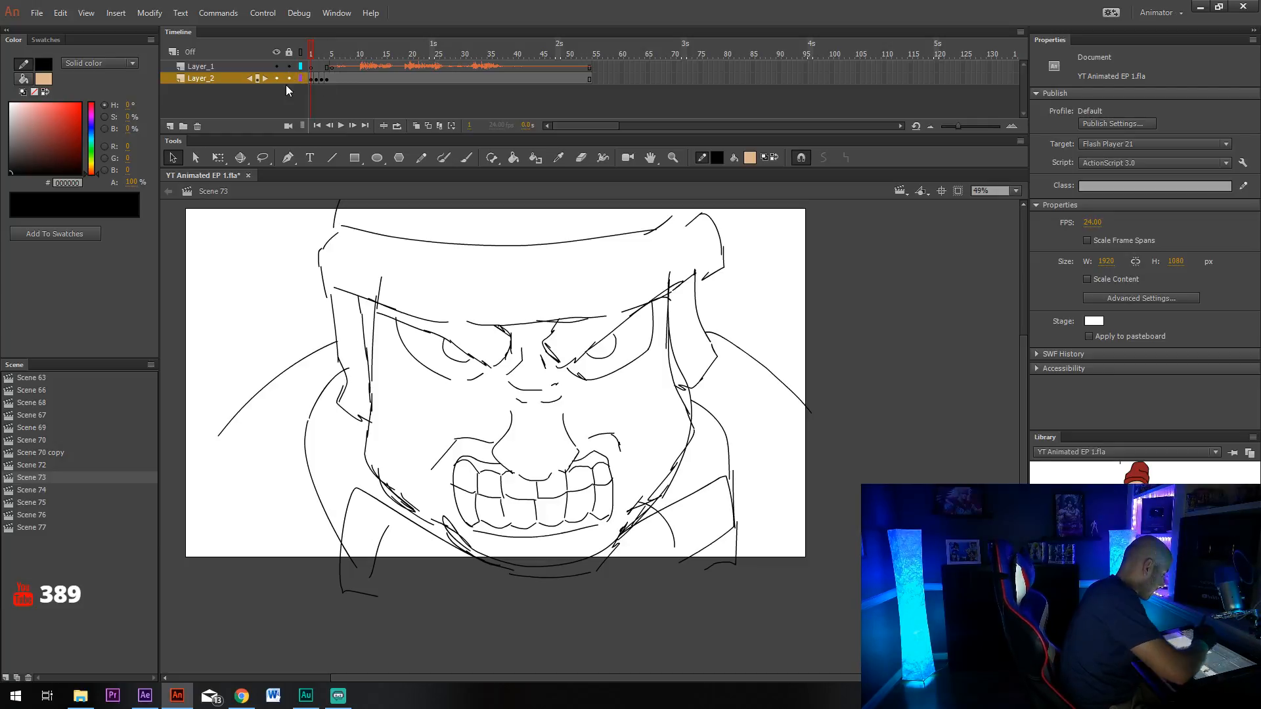
left_click(321, 79)
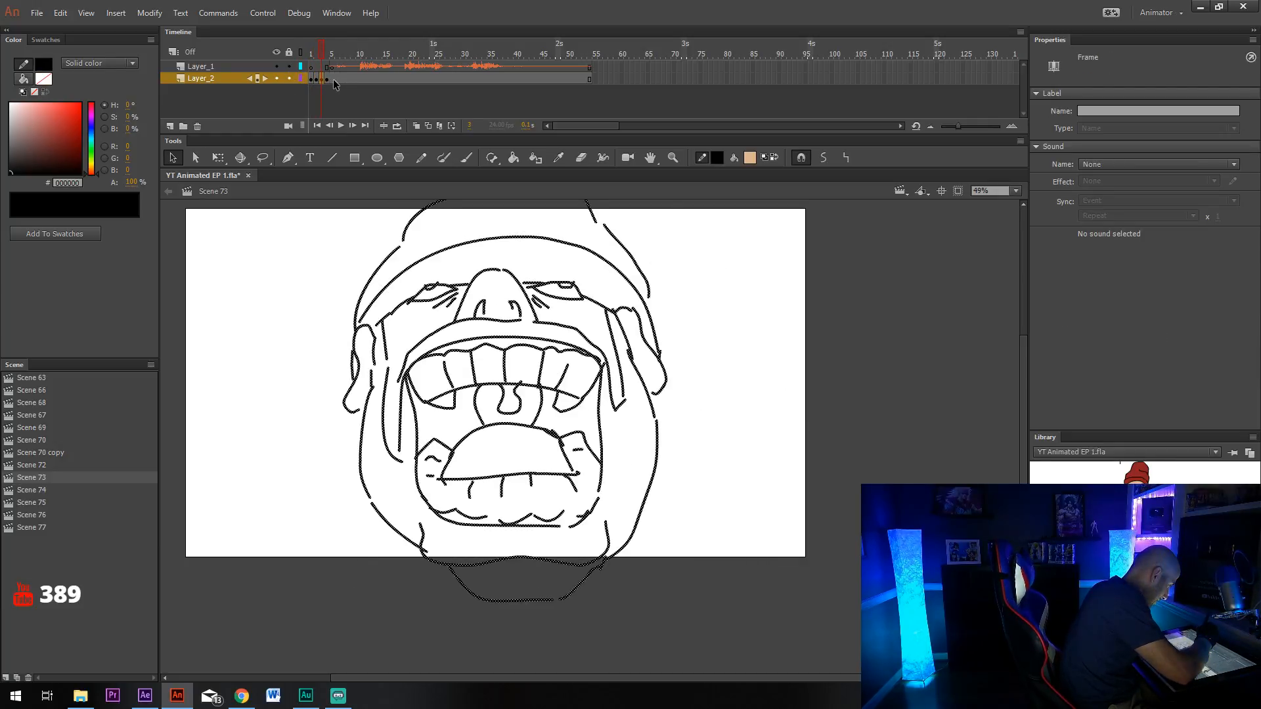
left_click(331, 78)
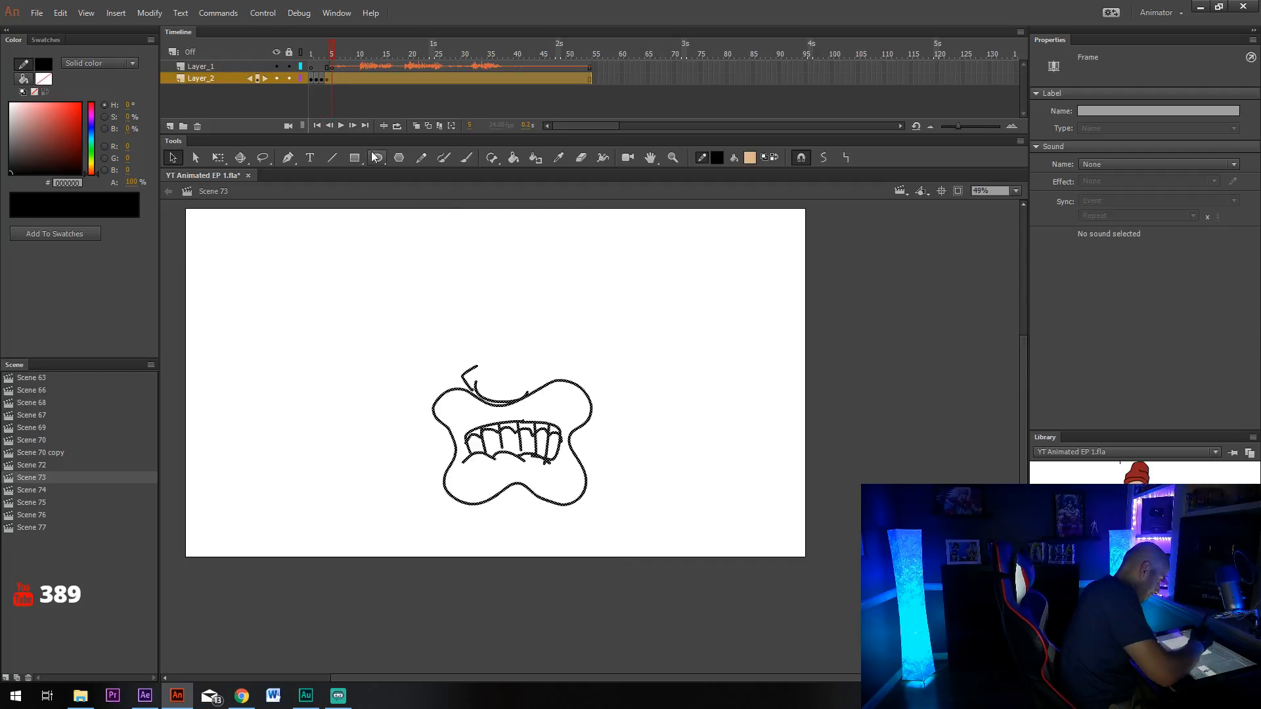
left_click(485, 323)
key("y")
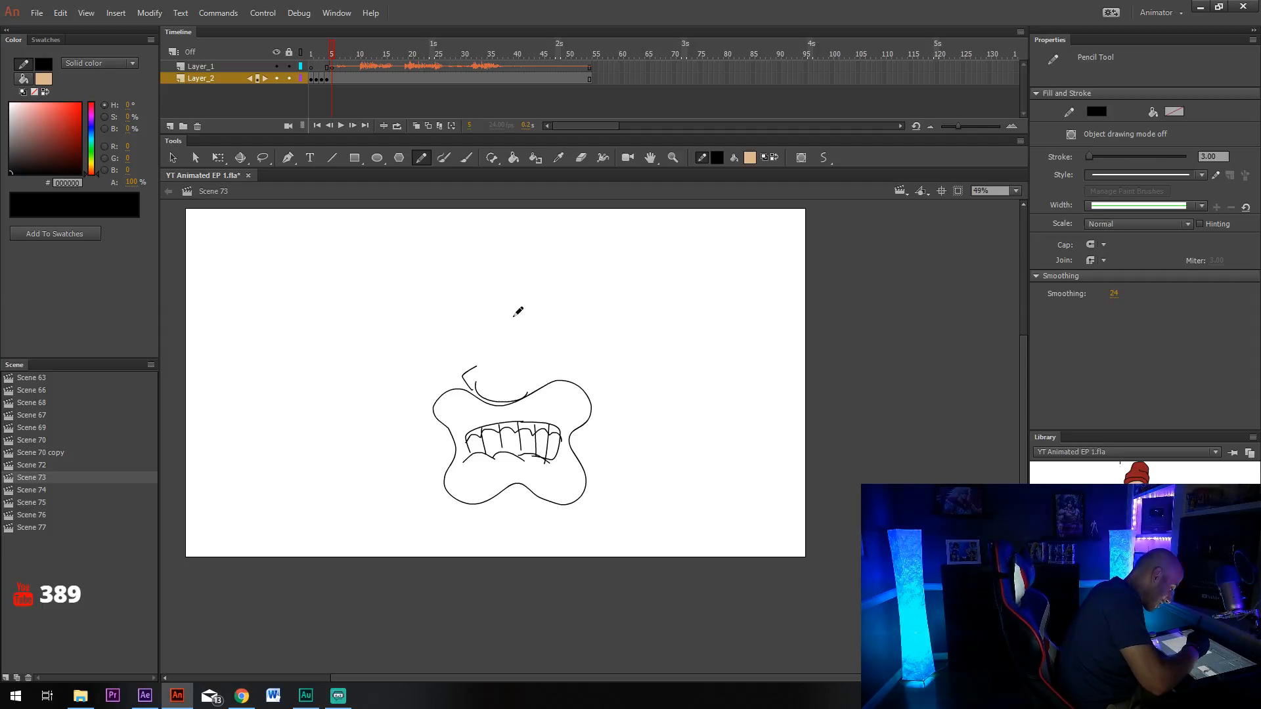
left_click_drag(514, 316, 532, 366)
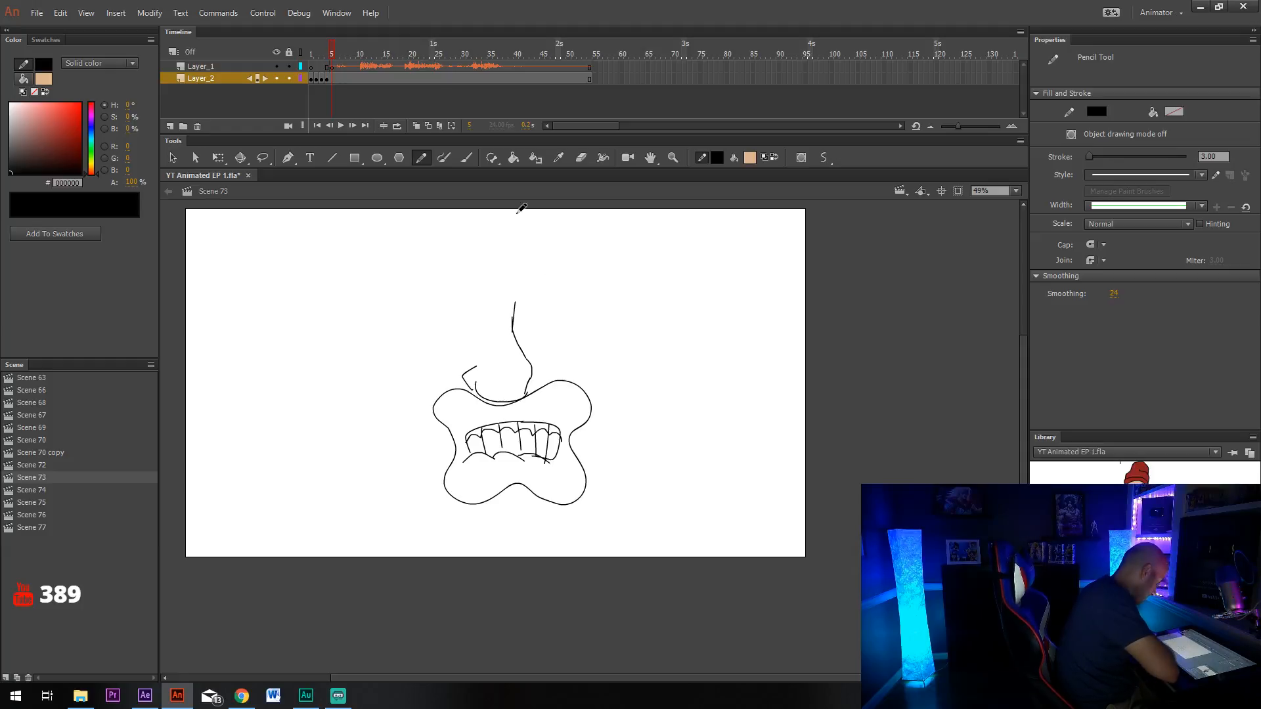
key("ctrl+z")
key("ctrl+z")
key("ctrl+z")
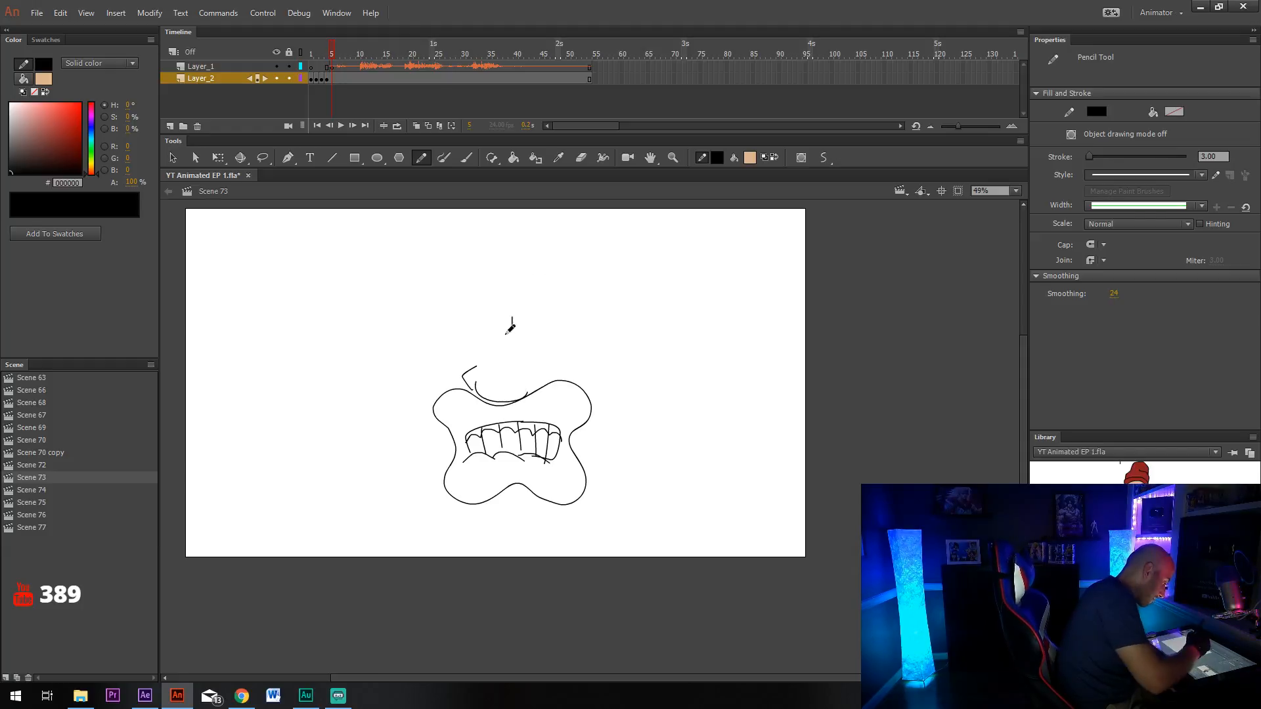
left_click_drag(514, 313, 529, 390)
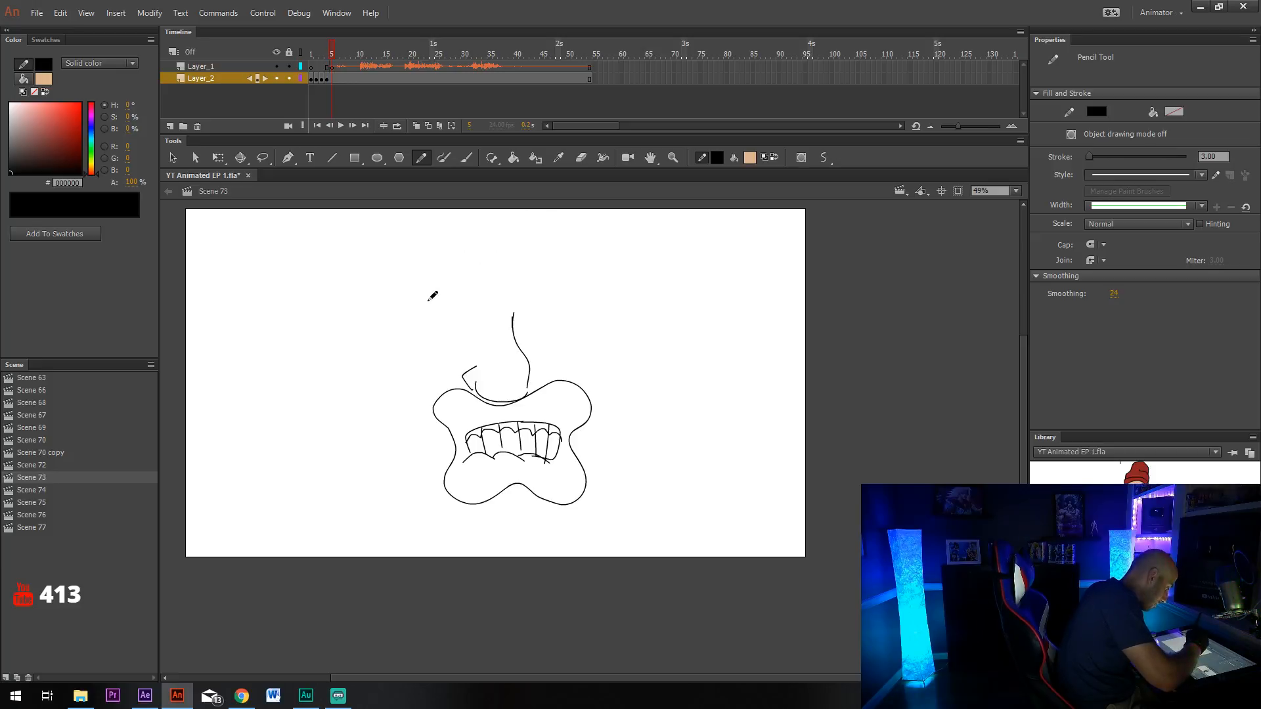
Pencil in a round eye with a small pupil beside the nose, and start the upper outline of the second eye.
mouse_move(453, 288)
left_mouse_down()
mouse_move(405, 291)
mouse_move(404, 332)
mouse_move(449, 348)
mouse_move(462, 284)
mouse_move(448, 277)
left_mouse_up()
left_click_drag(441, 319, 435, 314)
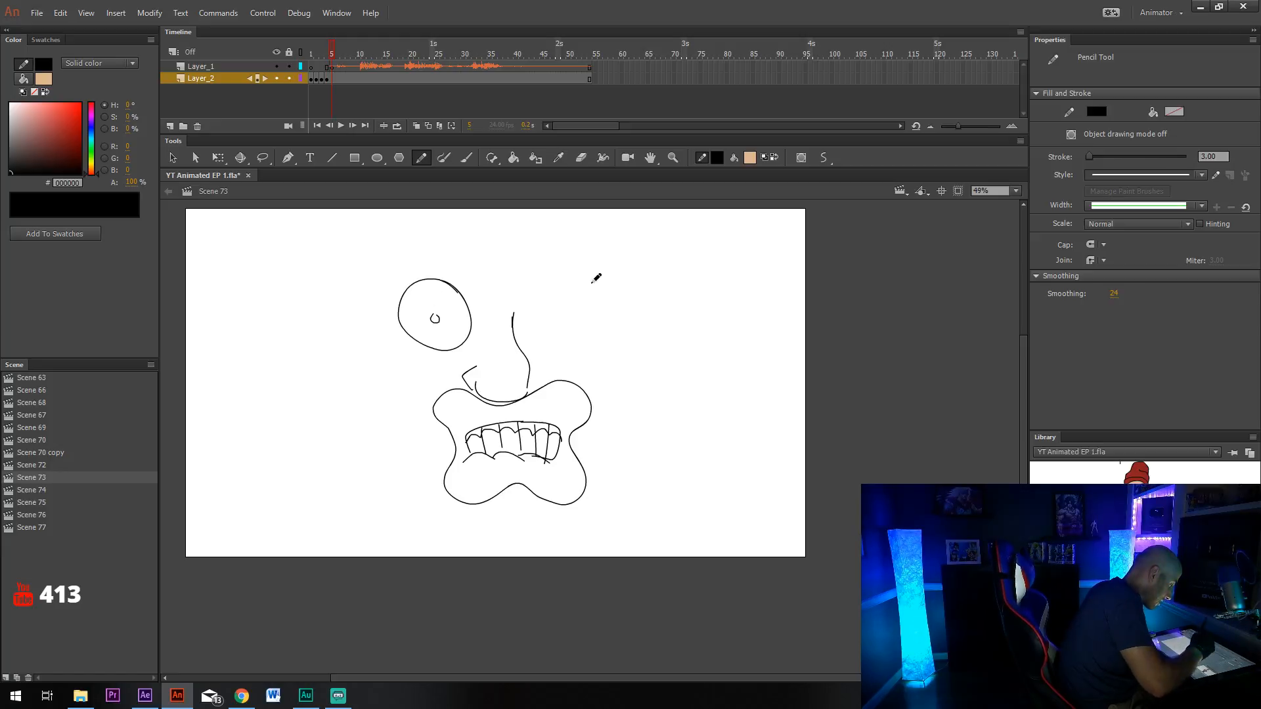
left_click_drag(603, 281, 561, 302)
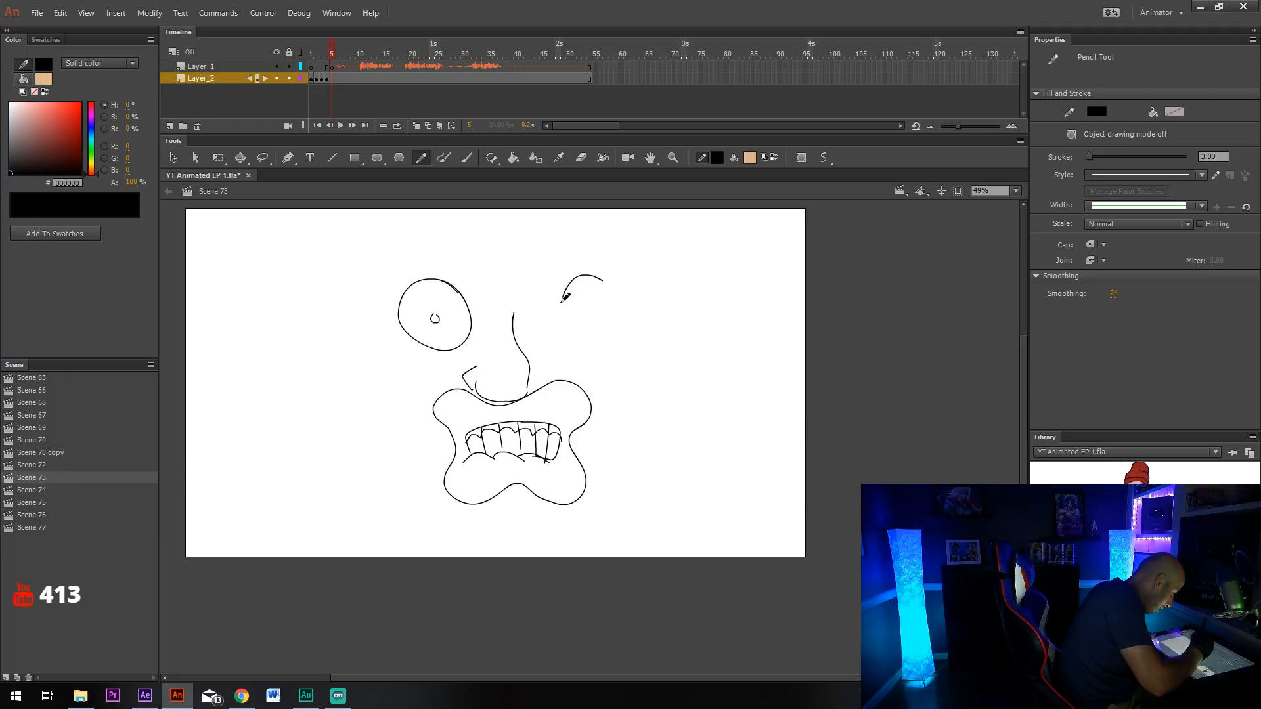
Open Scene 67, play it on its own as a test in a fully visible preview window, and close the preview.
left_click(65, 443)
left_click(39, 427)
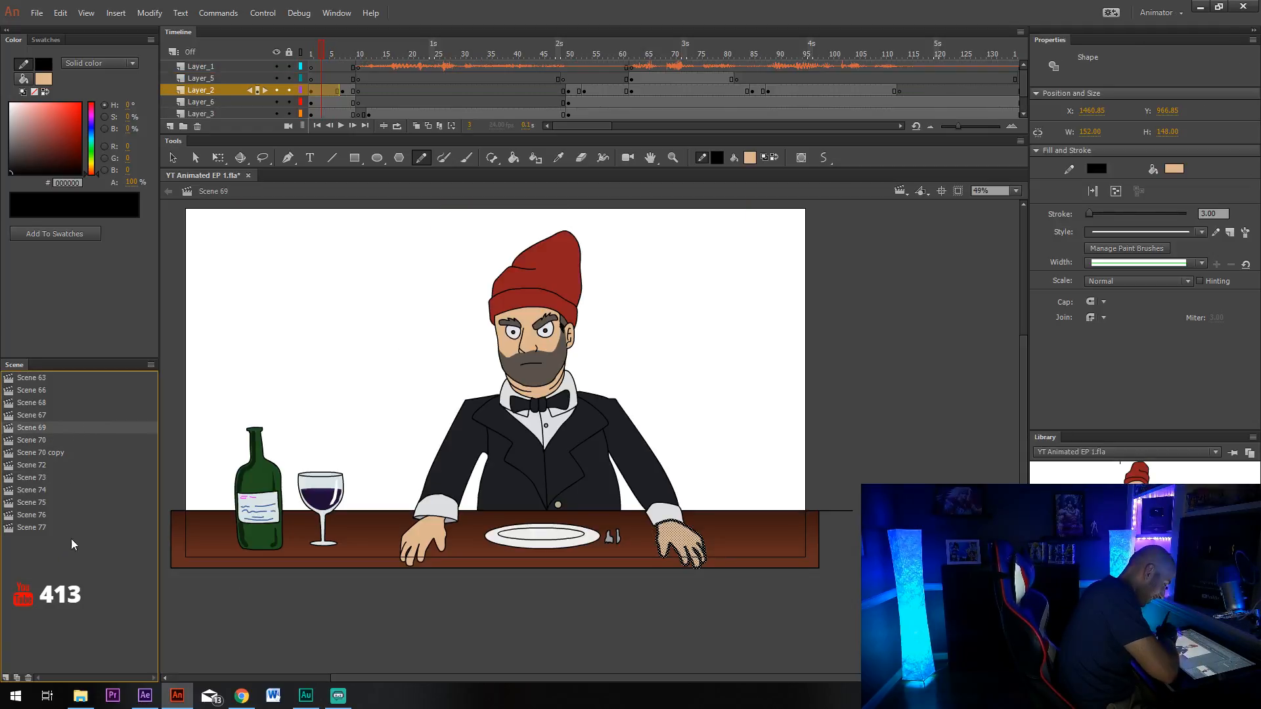
left_click(92, 415)
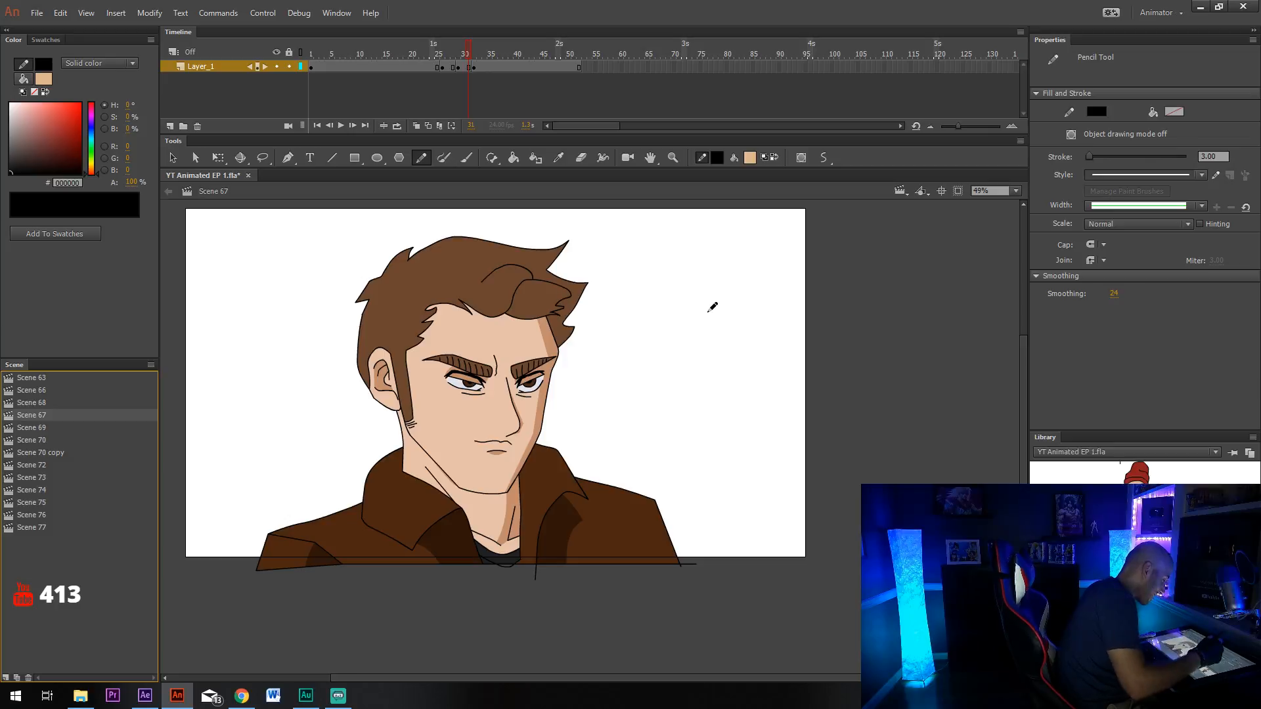
left_click(394, 68)
left_click(263, 13)
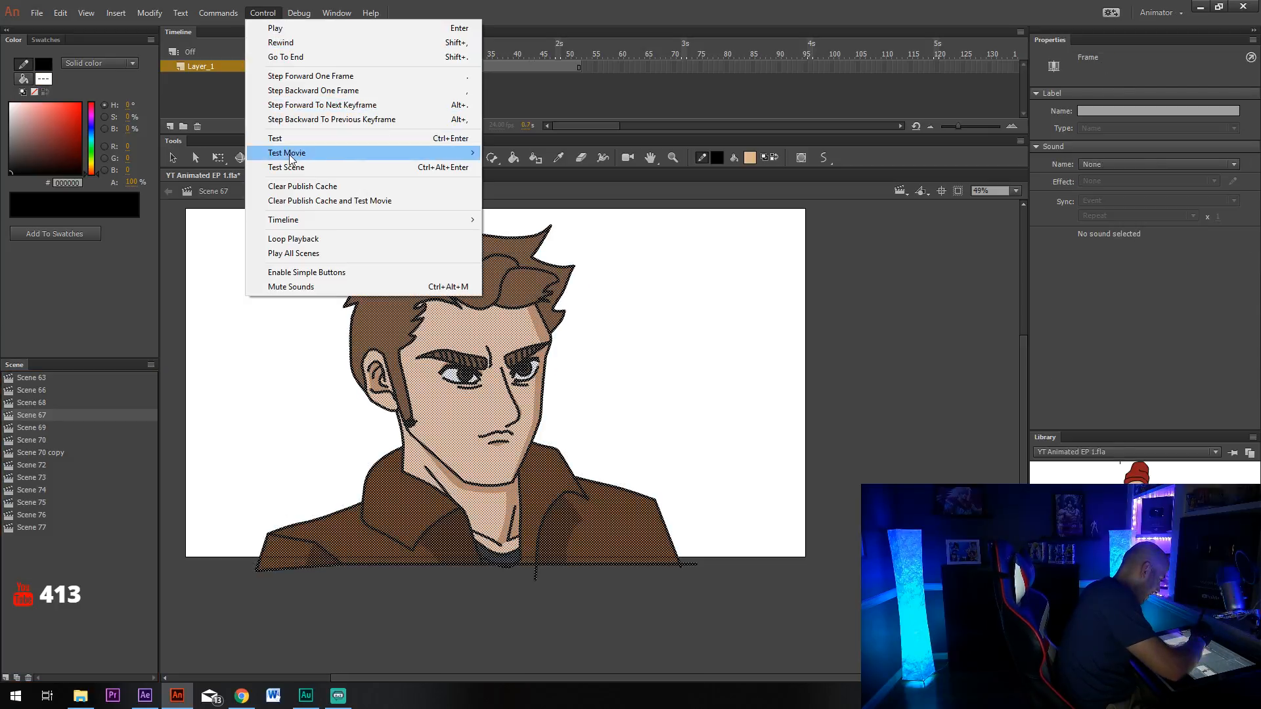
left_click(276, 151)
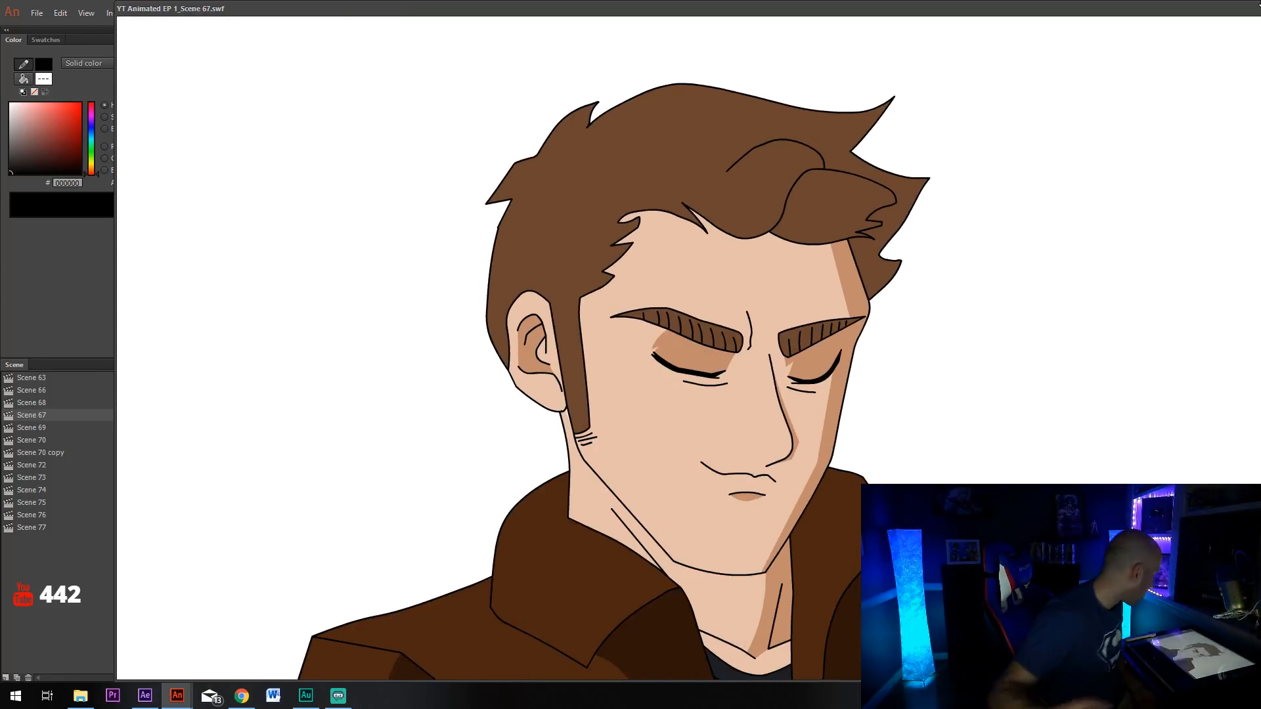
left_click_drag(1134, 11, 1056, 20)
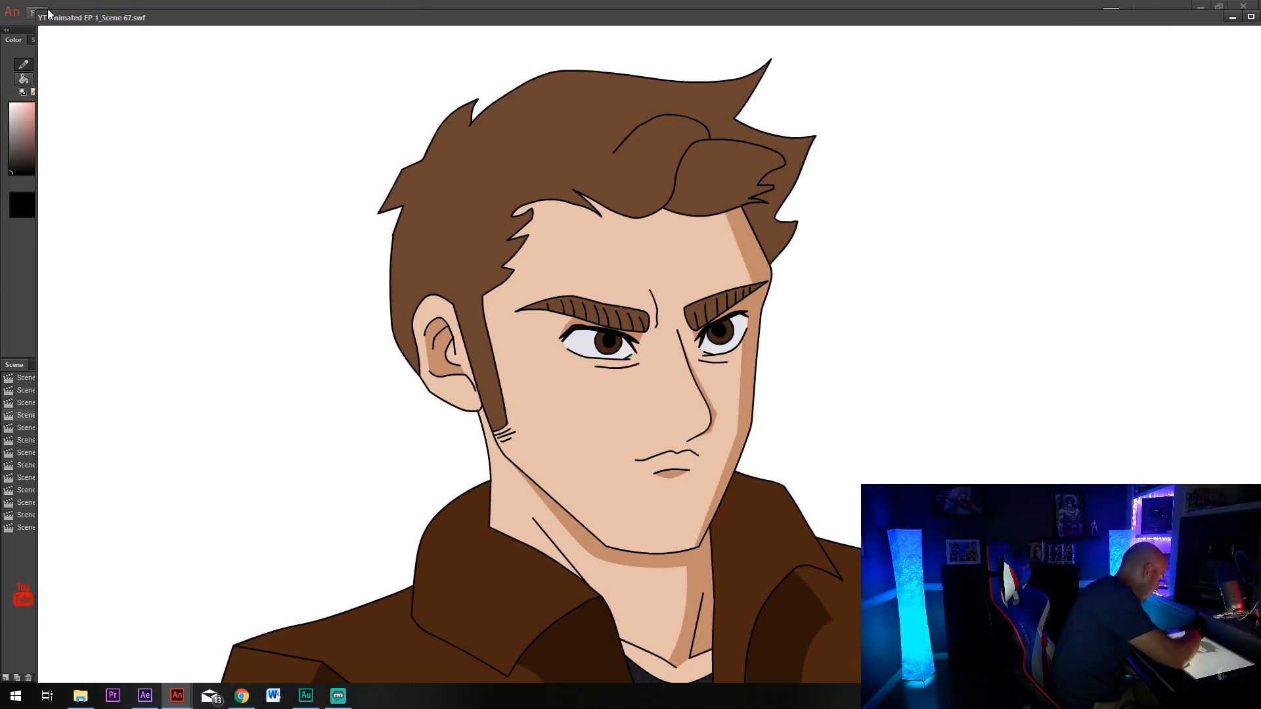
left_click_drag(36, 9, 726, 374)
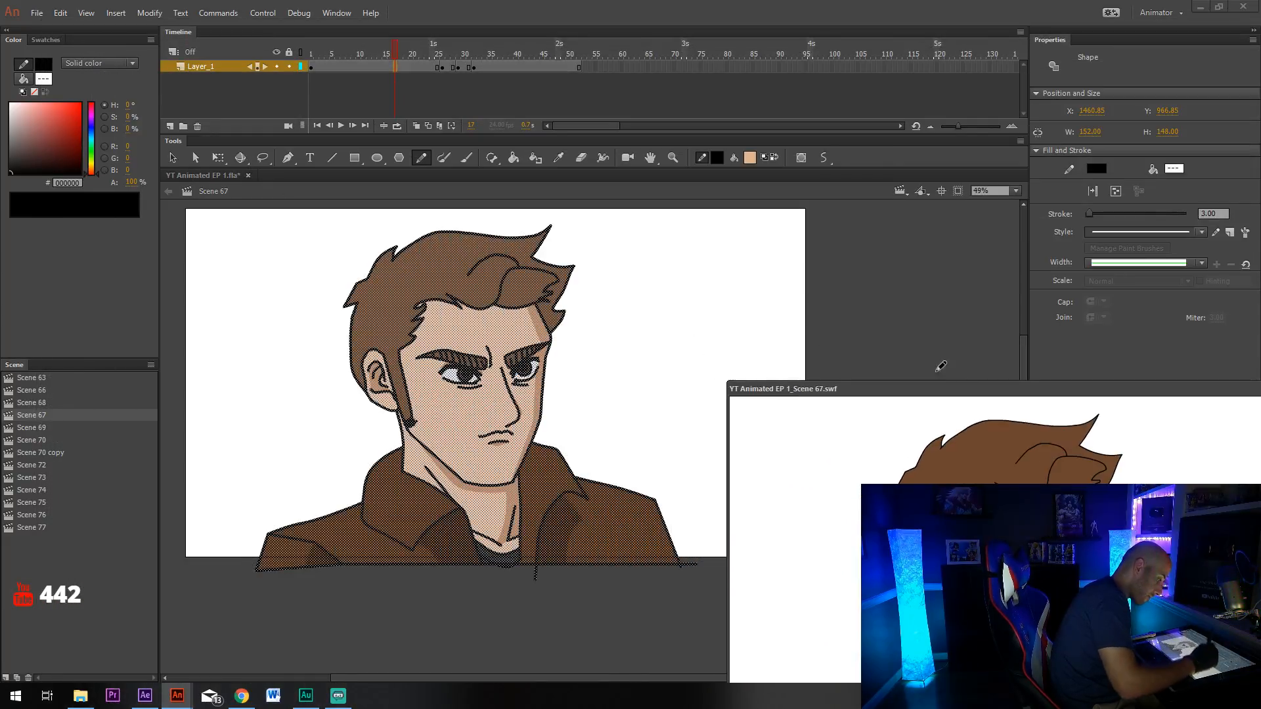
left_click_drag(946, 381, 603, 238)
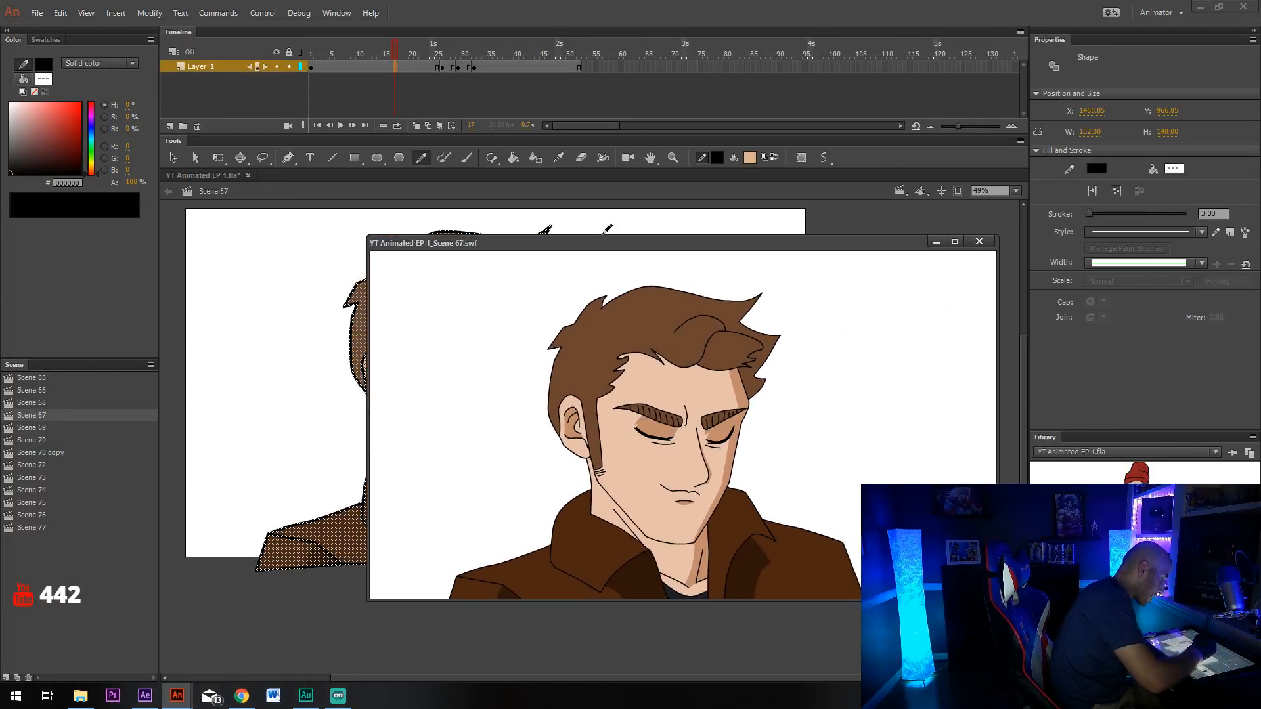
left_click(988, 242)
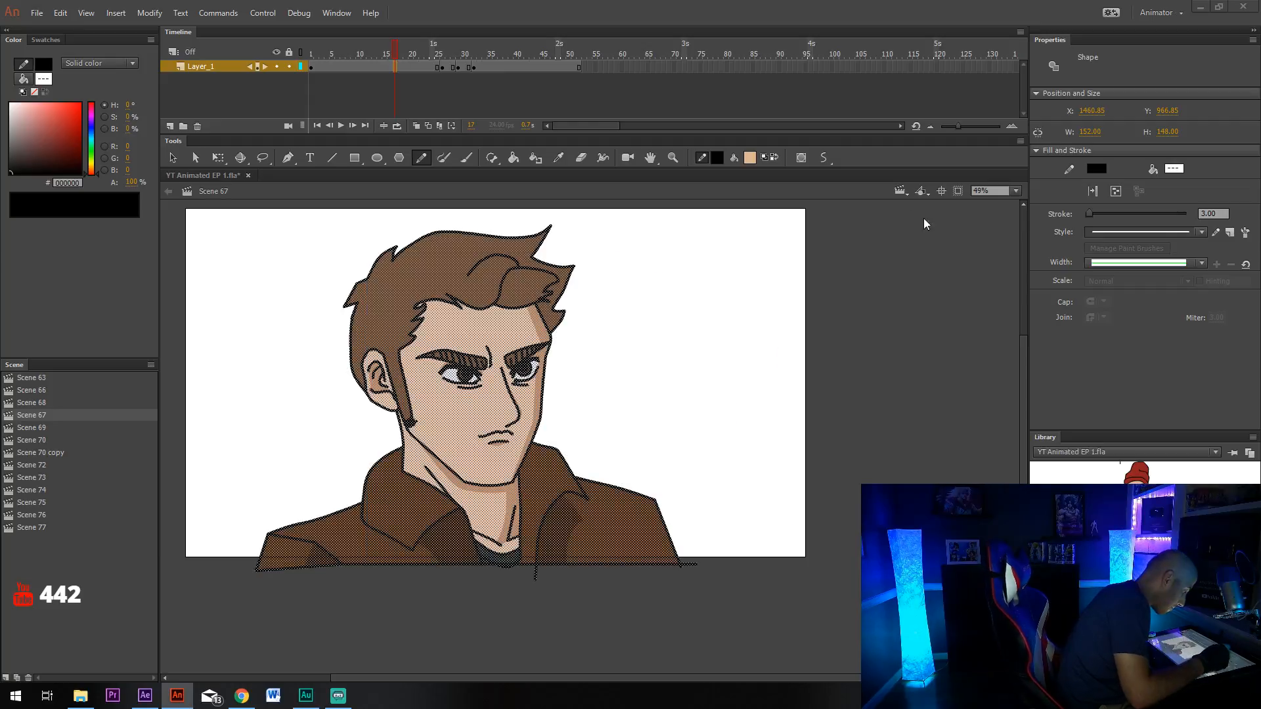
Return to Scene 73 and complete the second eye on Layer_2 with a round outline and a small pupil.
left_click(89, 452)
left_click(63, 468)
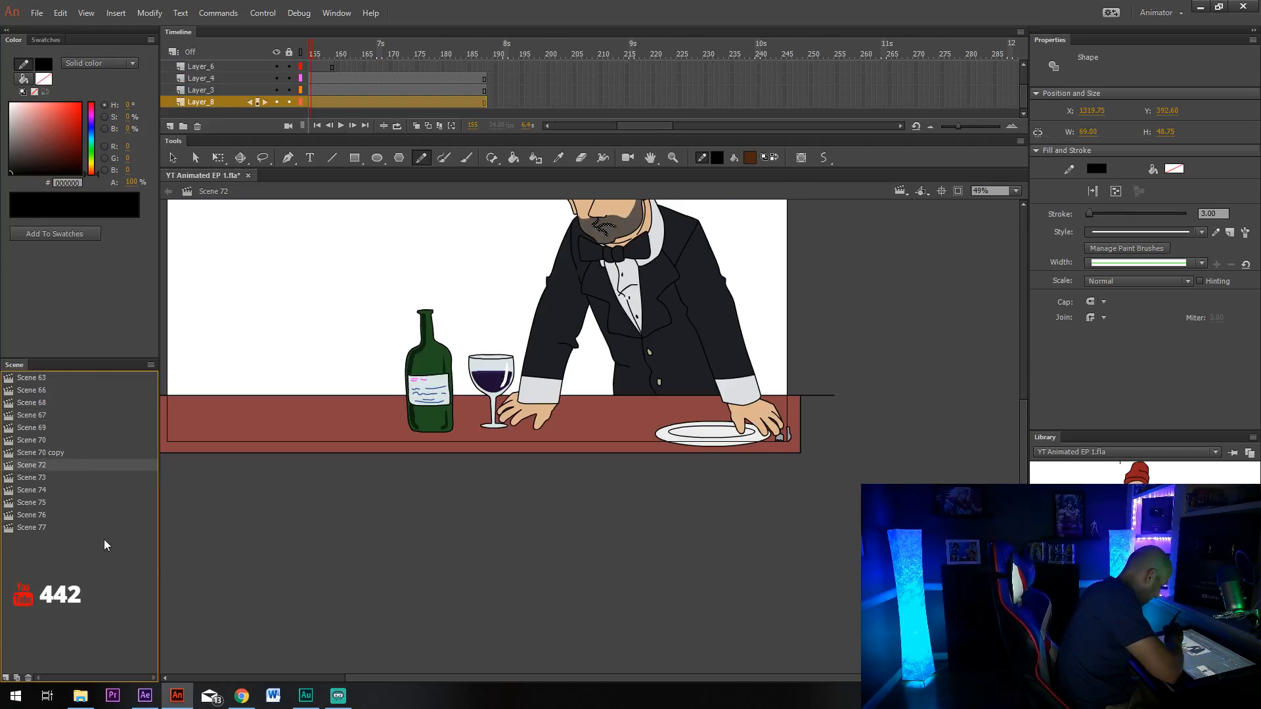
left_click(58, 479)
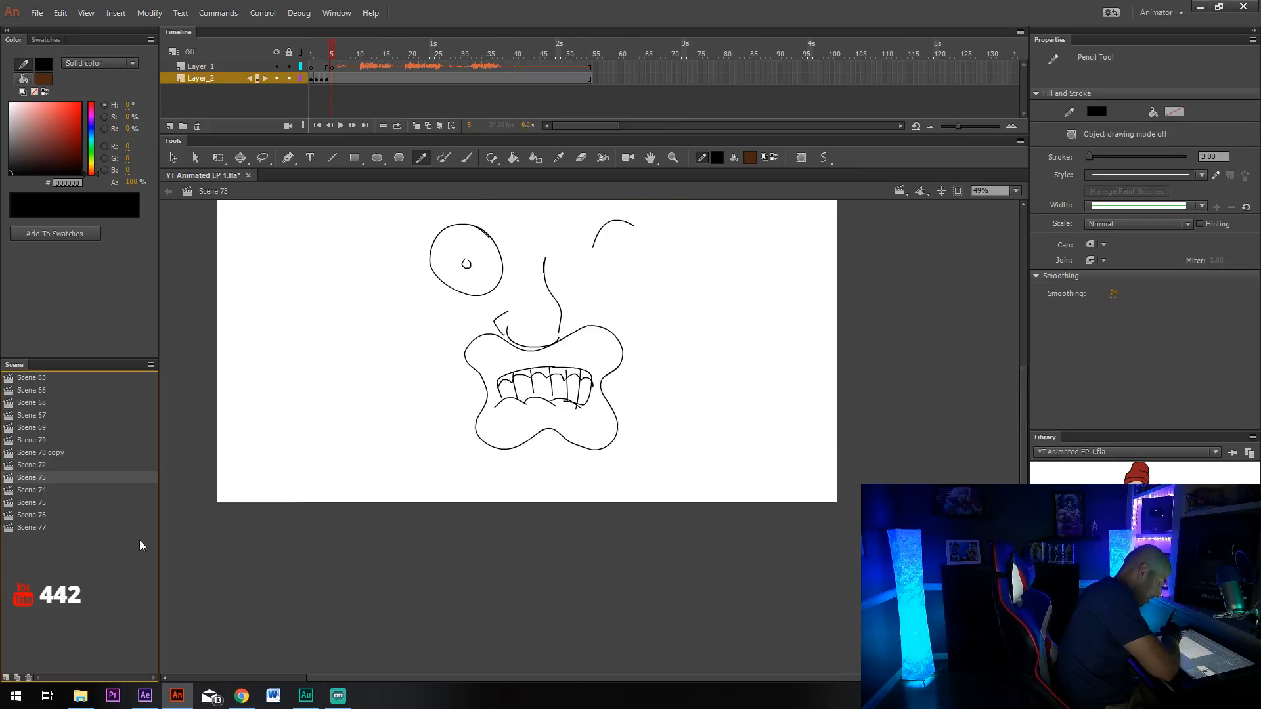
left_click_drag(626, 287, 635, 350)
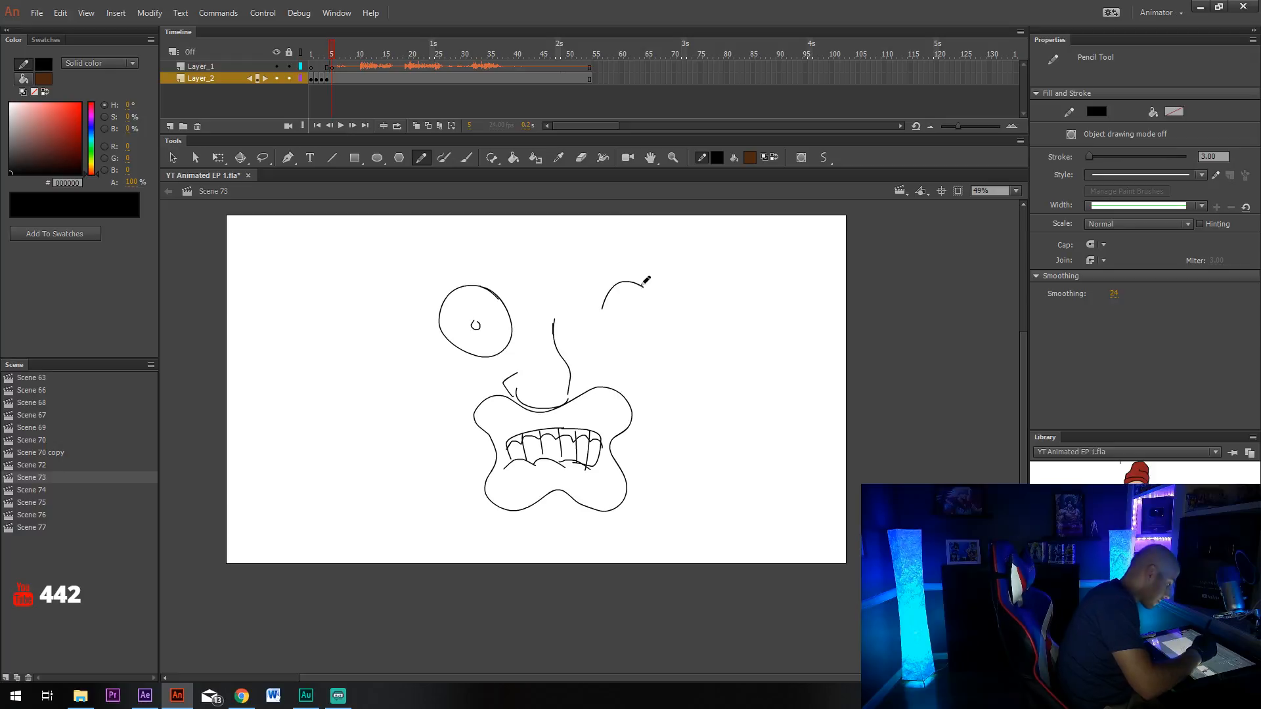
mouse_move(607, 292)
left_mouse_down()
mouse_move(607, 331)
mouse_move(627, 347)
mouse_move(653, 345)
mouse_move(669, 318)
mouse_move(660, 293)
mouse_move(625, 281)
mouse_move(634, 314)
left_mouse_up()
key("e")
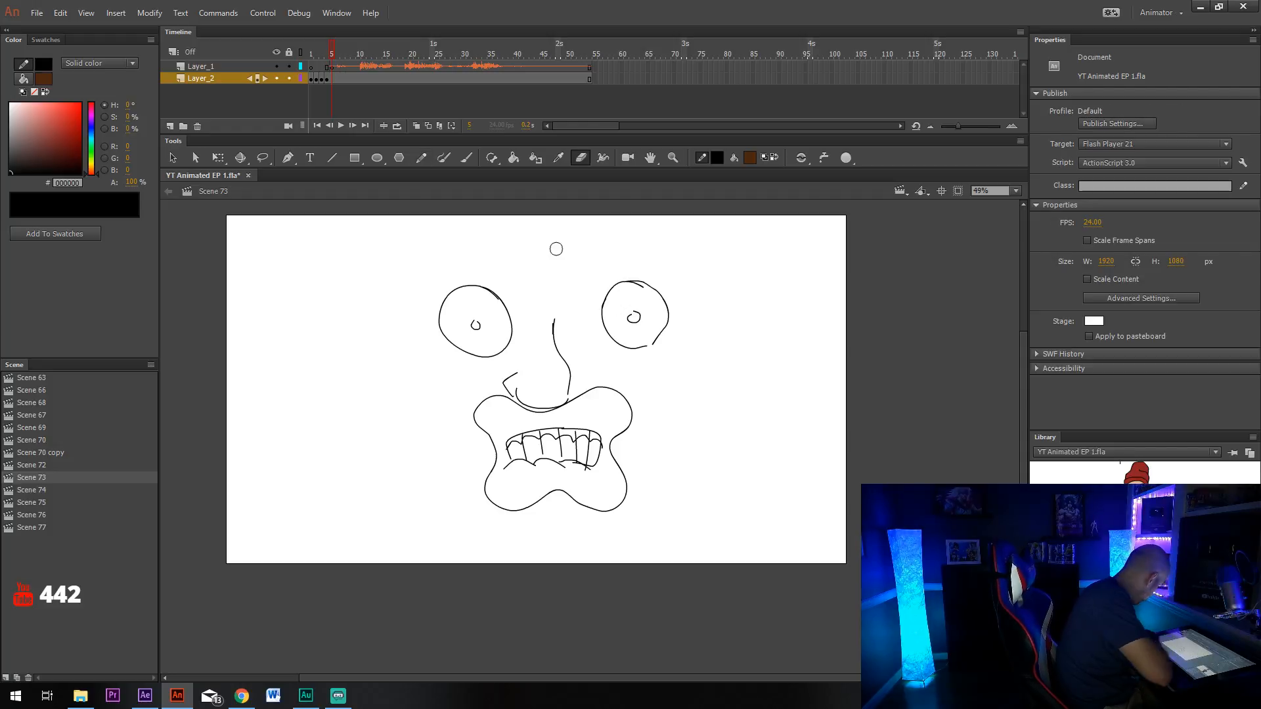
Select the whole second eye and move it slightly closer to the nose.
key("v")
mouse_move(585, 258)
left_mouse_down()
mouse_move(681, 361)
mouse_move(654, 330)
left_mouse_up()
left_click(620, 302)
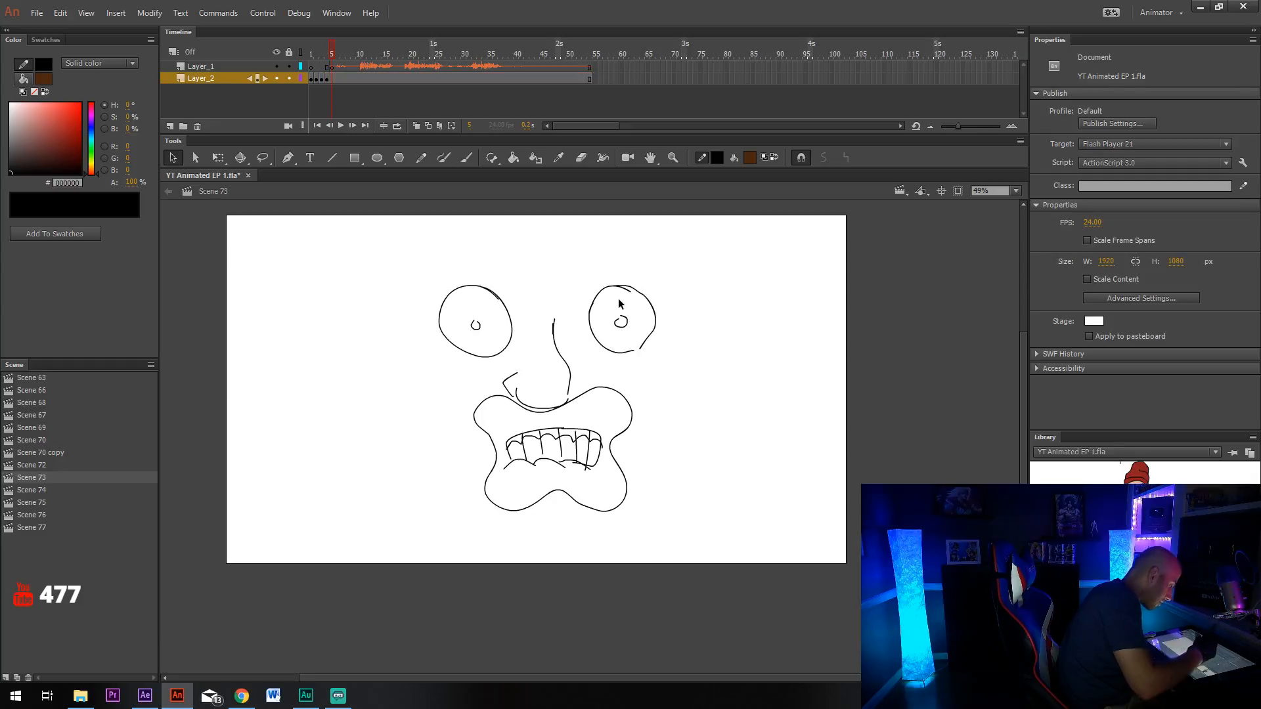
Pencil in the missing nostril wing of the nose and thick, jagged angry eyebrows above both eyes.
left_click_drag(574, 315, 515, 354)
key("shift+y")
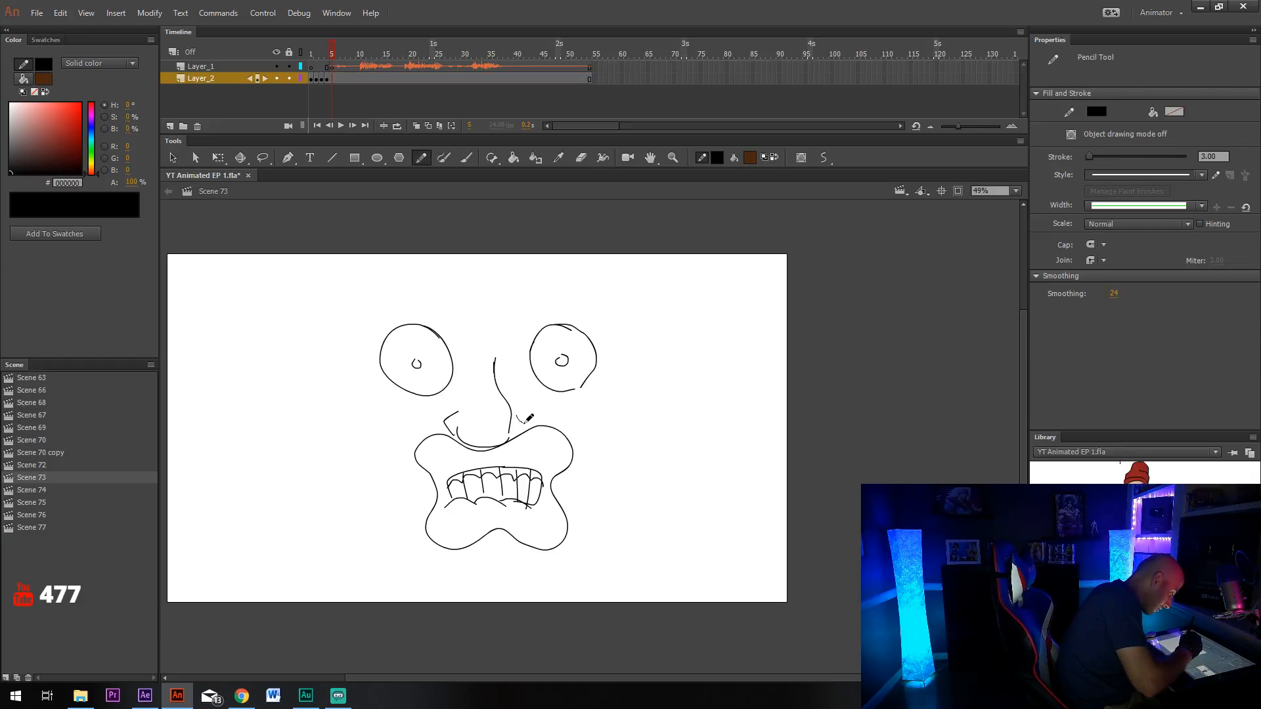
left_click_drag(524, 422, 516, 431)
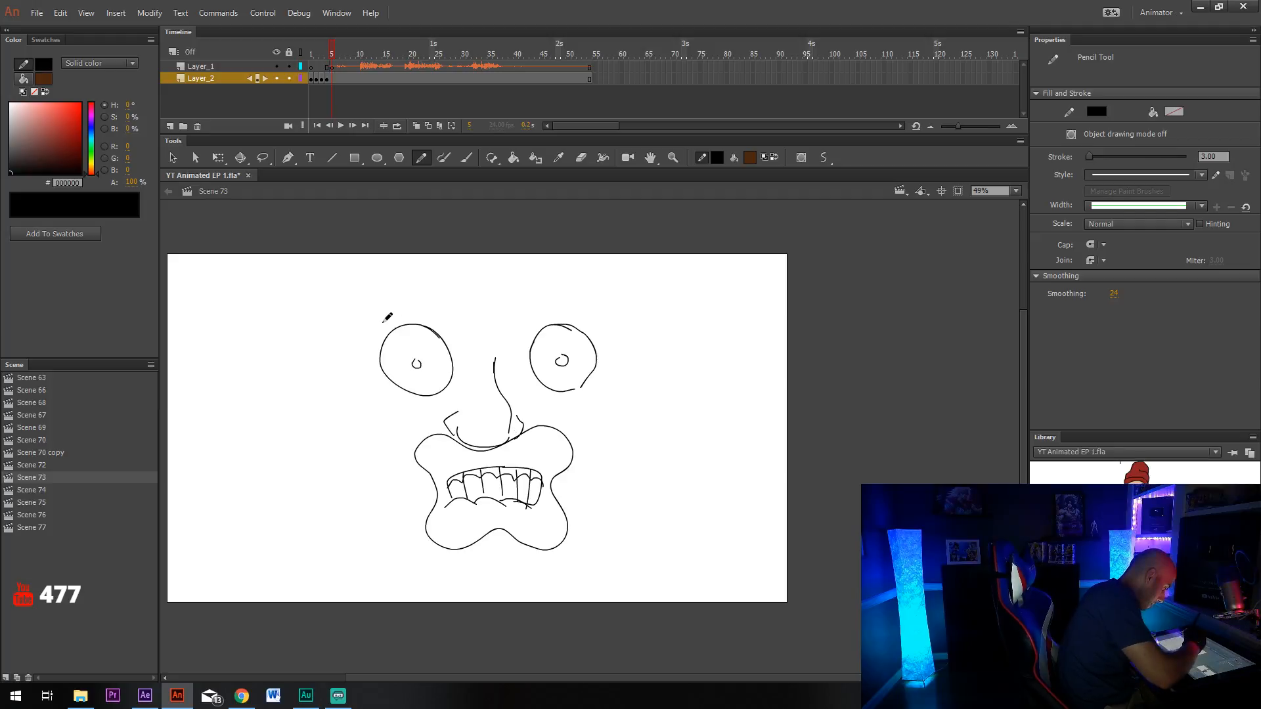
mouse_move(372, 334)
left_mouse_down()
mouse_move(436, 314)
mouse_move(454, 327)
mouse_move(461, 295)
mouse_move(406, 284)
mouse_move(355, 304)
mouse_move(365, 327)
left_mouse_up()
mouse_move(501, 317)
left_mouse_down()
mouse_move(531, 326)
mouse_move(585, 306)
mouse_move(609, 320)
left_mouse_up()
mouse_move(503, 307)
left_mouse_down()
mouse_move(536, 279)
mouse_move(578, 273)
mouse_move(572, 284)
mouse_move(609, 282)
mouse_move(623, 305)
left_mouse_up()
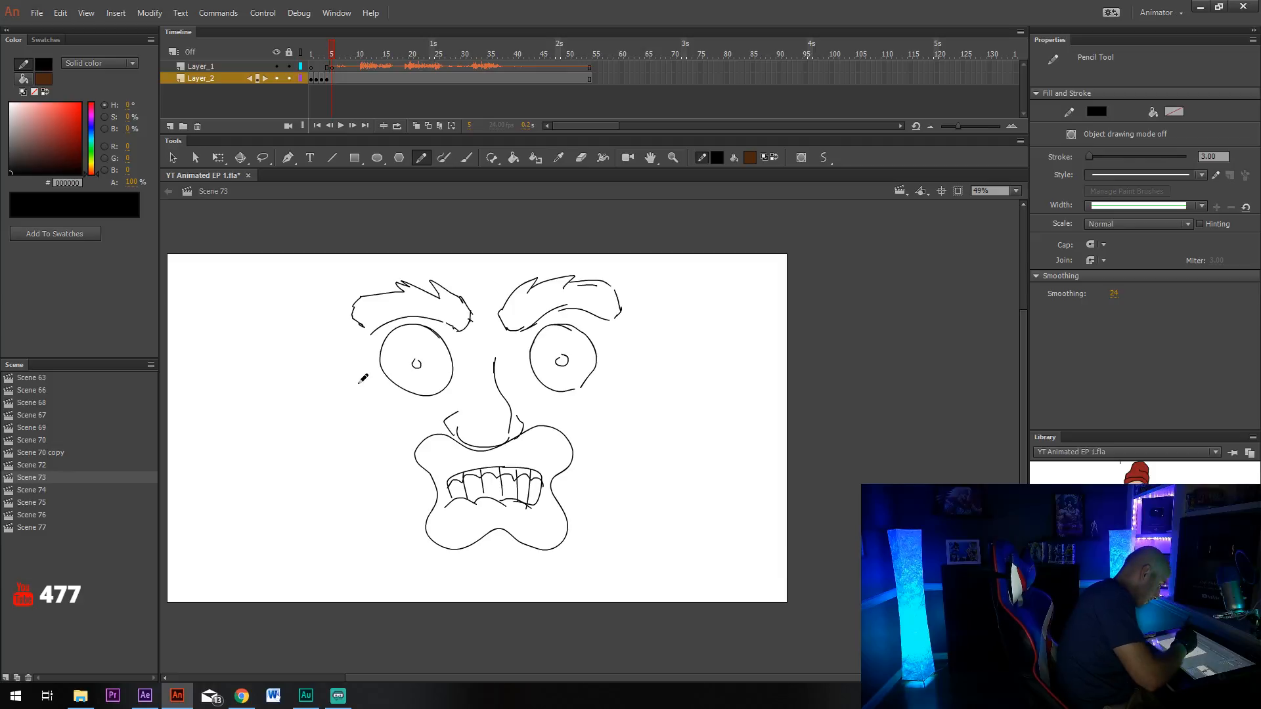
Sketch bulging cheek outlines on both sides of the face with repeated pencil strokes.
mouse_move(346, 382)
left_mouse_down()
mouse_move(328, 470)
mouse_move(384, 516)
left_mouse_up()
mouse_move(371, 509)
left_mouse_down()
mouse_move(332, 413)
mouse_move(350, 375)
left_mouse_up()
left_click_drag(351, 379, 358, 494)
mouse_move(611, 376)
left_mouse_down()
mouse_move(661, 433)
mouse_move(654, 483)
mouse_move(627, 512)
mouse_move(654, 479)
mouse_move(660, 415)
left_mouse_up()
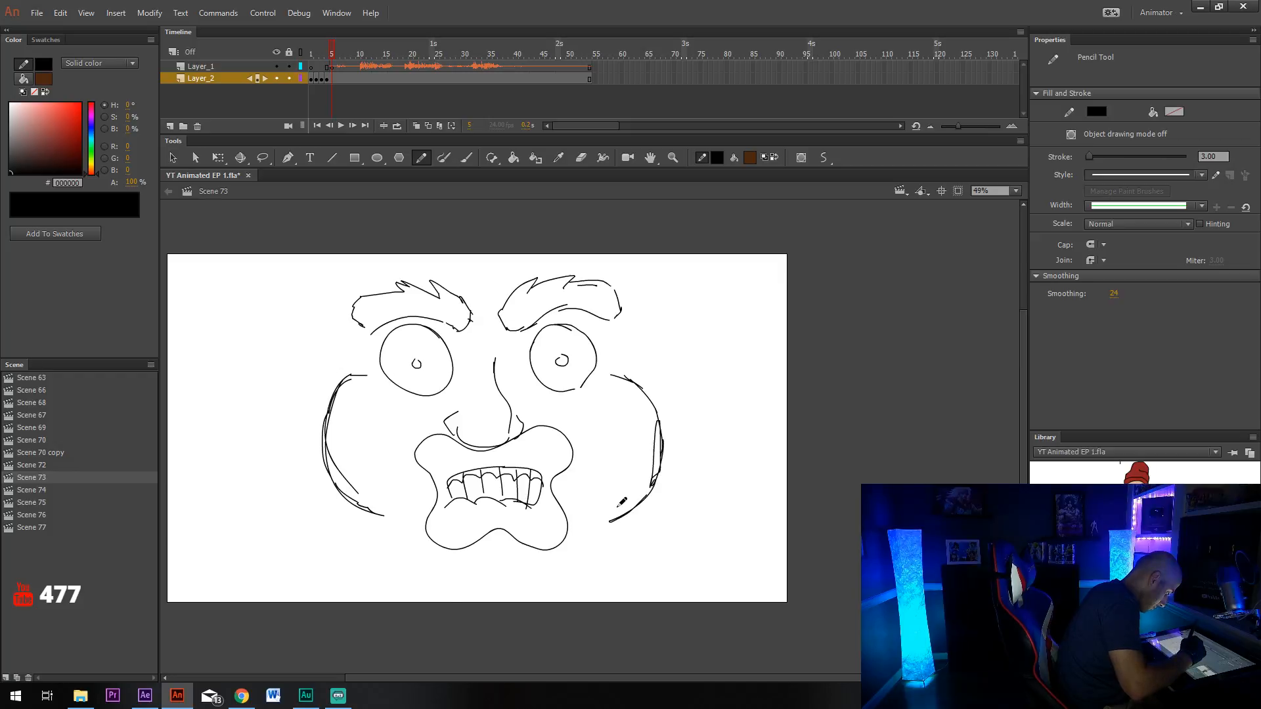
Draw the rounded chin, connect it to both cheeks with jaw lines, and erase the stray stroke inside the right cheek.
mouse_move(397, 569)
left_mouse_down()
mouse_move(435, 608)
mouse_move(516, 624)
mouse_move(503, 623)
mouse_move(564, 610)
mouse_move(529, 621)
mouse_move(574, 589)
mouse_move(568, 610)
mouse_move(598, 561)
left_mouse_up()
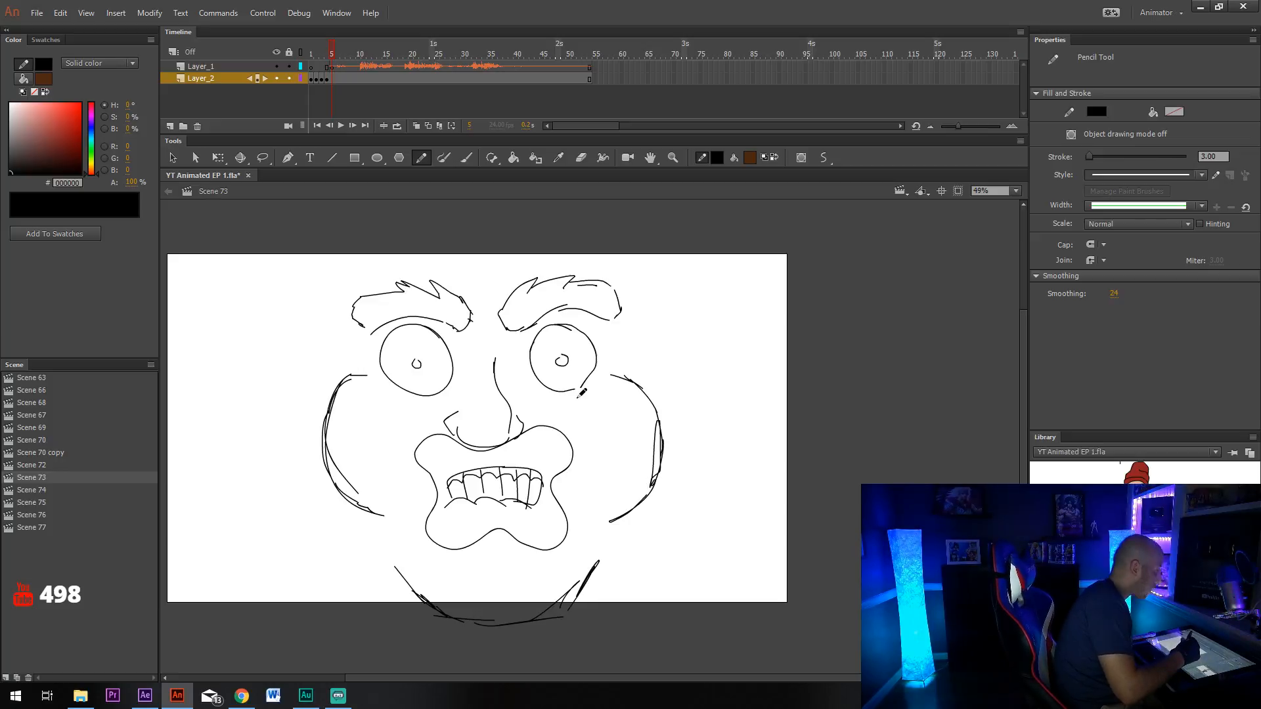
mouse_move(345, 388)
left_mouse_down()
mouse_move(324, 440)
mouse_move(402, 560)
left_mouse_up()
left_click_drag(633, 506, 597, 582)
key("e")
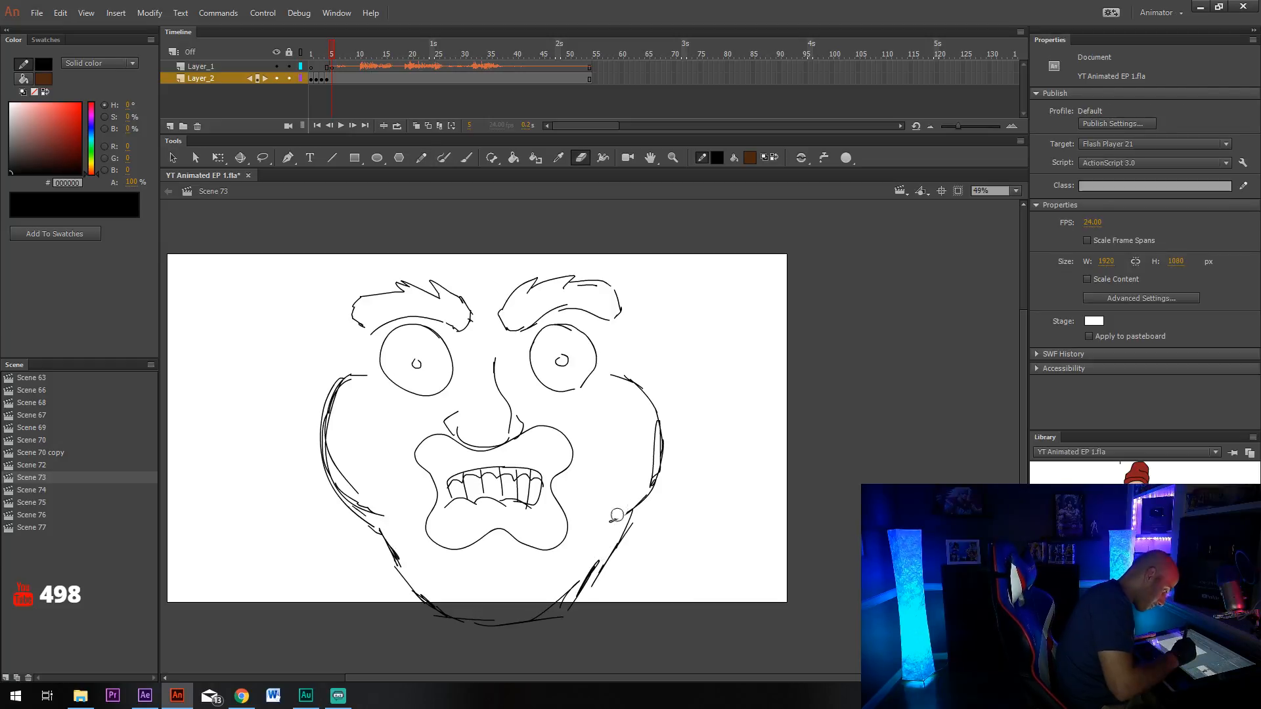
key("y")
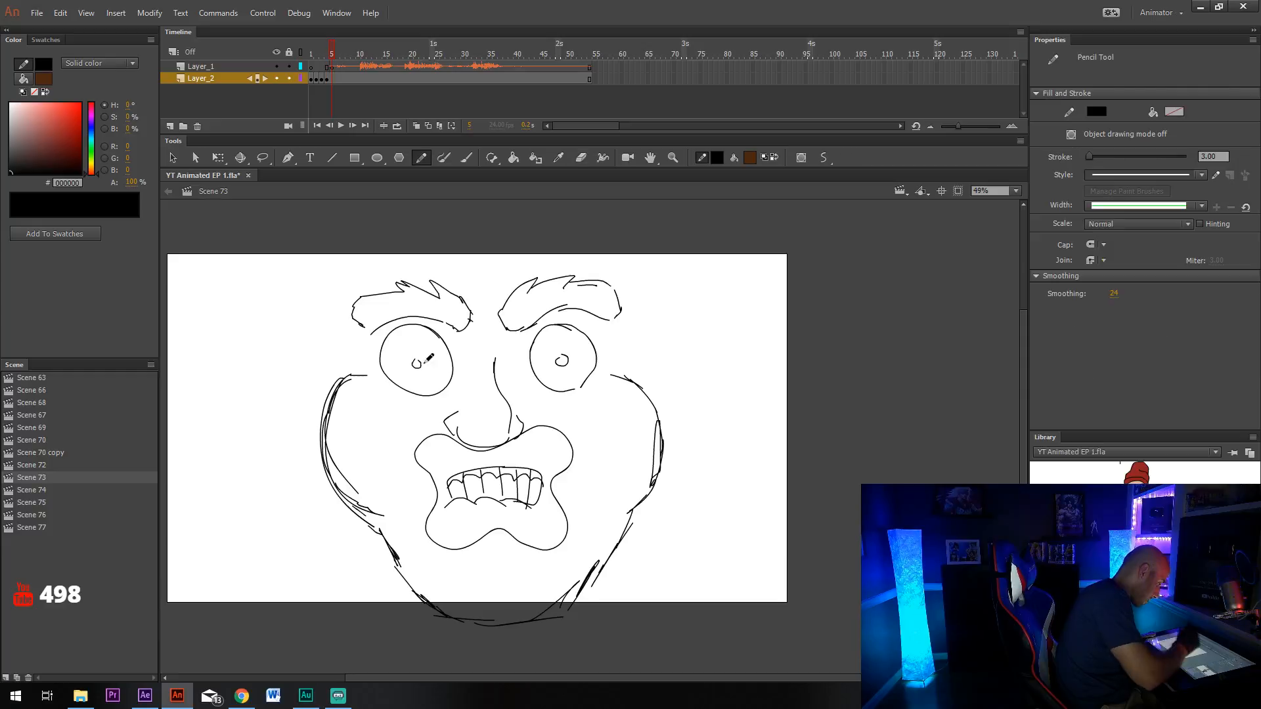
Add crease lines under both eyes and a curved, downturned crease below the lower lip.
left_click_drag(435, 405, 403, 411)
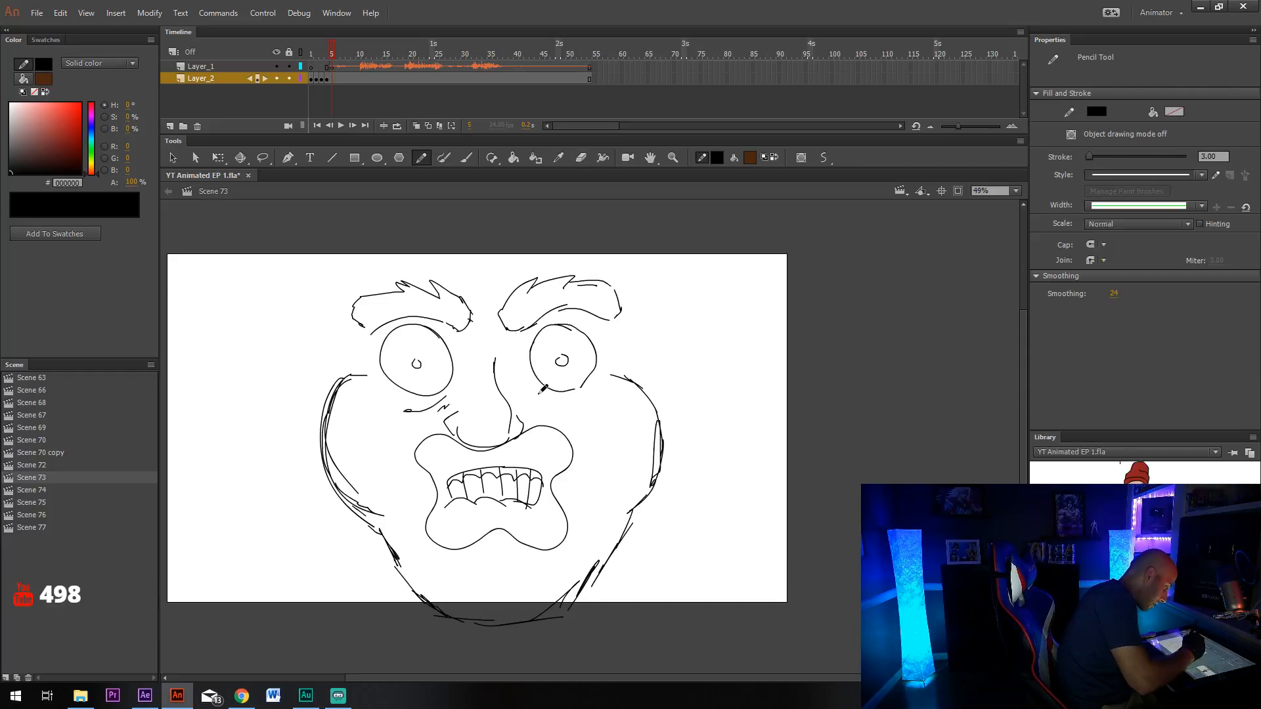
mouse_move(539, 394)
left_mouse_down()
mouse_move(561, 412)
mouse_move(582, 398)
left_mouse_up()
left_click_drag(555, 508, 549, 449)
mouse_move(473, 543)
left_mouse_down()
mouse_move(498, 520)
mouse_move(572, 527)
left_mouse_up()
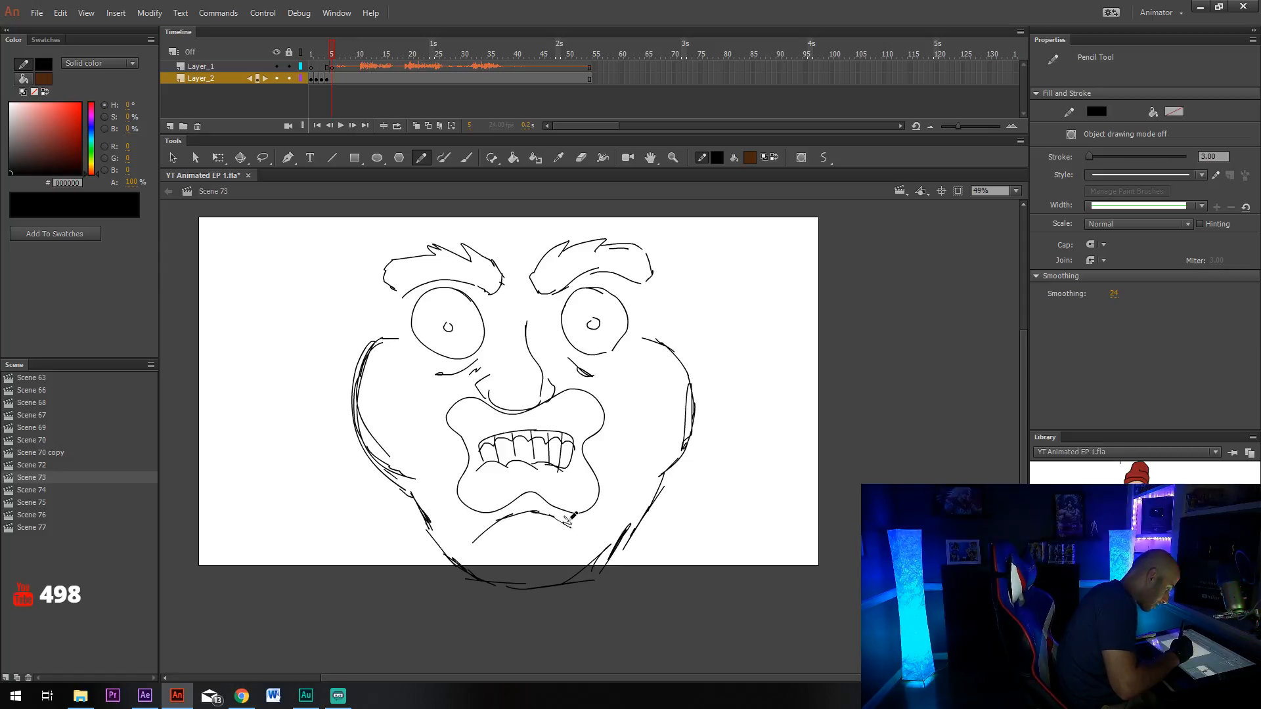
left_click_drag(485, 524, 504, 532)
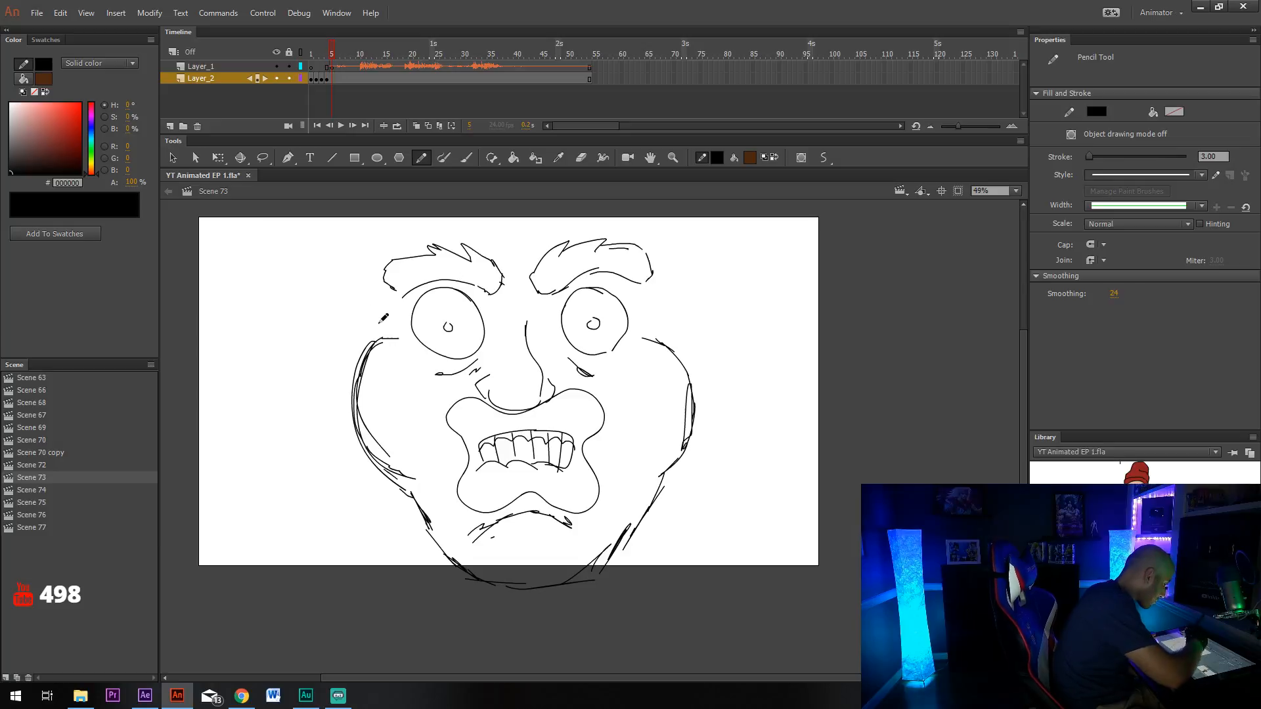
Draw both temples, the left edge of the hat, and an arched line across the forehead above the eyebrows.
mouse_move(389, 281)
left_mouse_down()
mouse_move(374, 310)
mouse_move(403, 259)
left_mouse_up()
mouse_move(364, 347)
left_mouse_down()
mouse_move(329, 275)
mouse_move(334, 245)
mouse_move(360, 335)
mouse_move(328, 265)
left_mouse_up()
left_click_drag(328, 265, 352, 211)
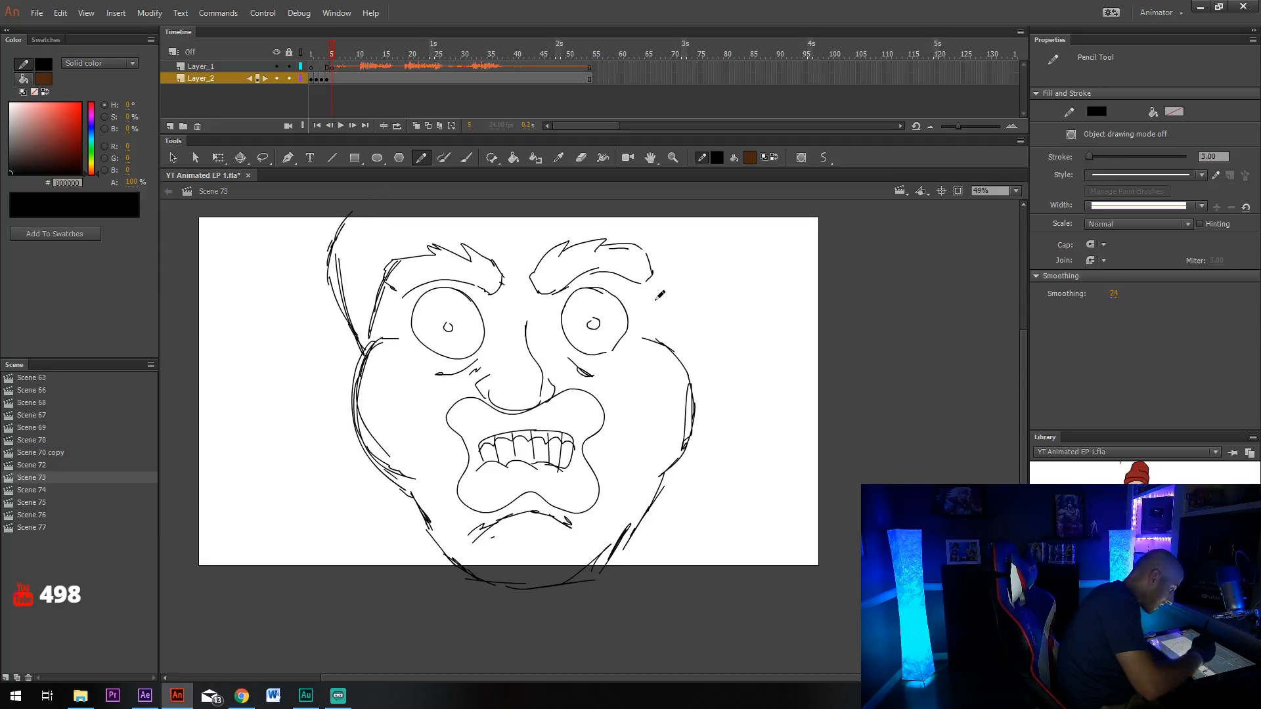
mouse_move(660, 296)
left_mouse_down()
mouse_move(665, 335)
mouse_move(667, 283)
mouse_move(649, 266)
left_mouse_up()
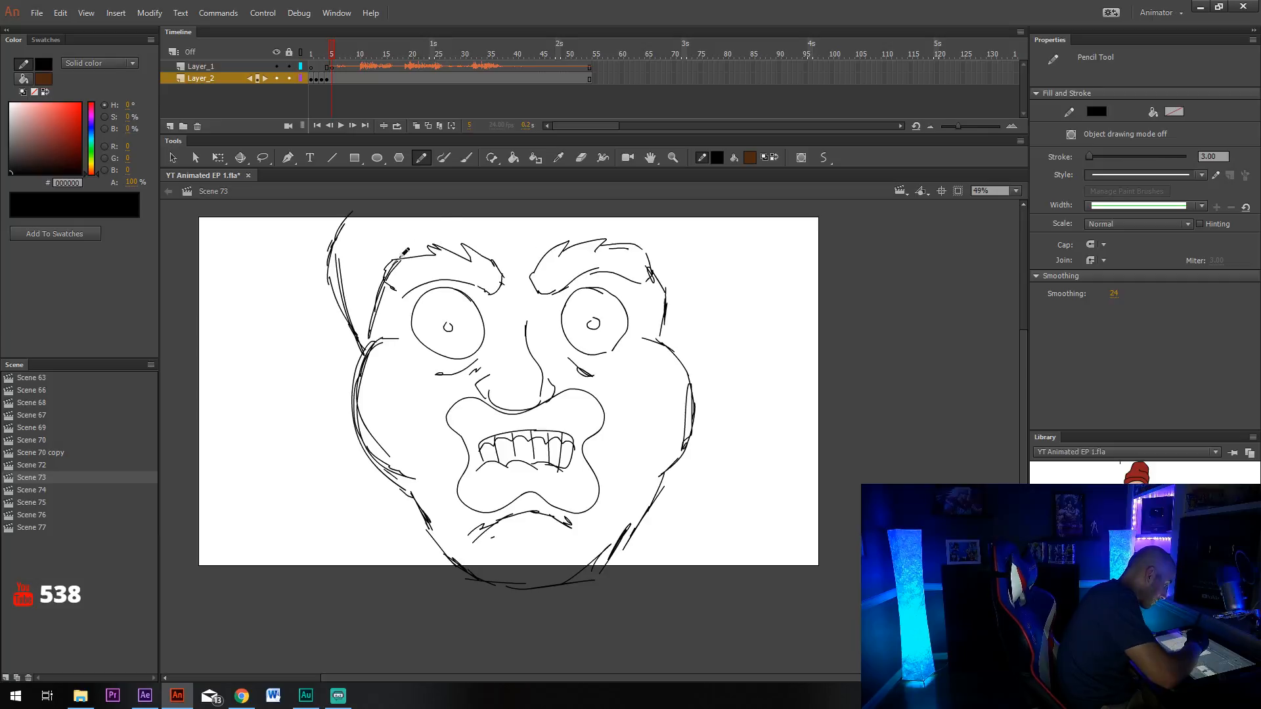
mouse_move(402, 255)
left_mouse_down()
mouse_move(467, 223)
mouse_move(546, 216)
mouse_move(647, 249)
left_mouse_up()
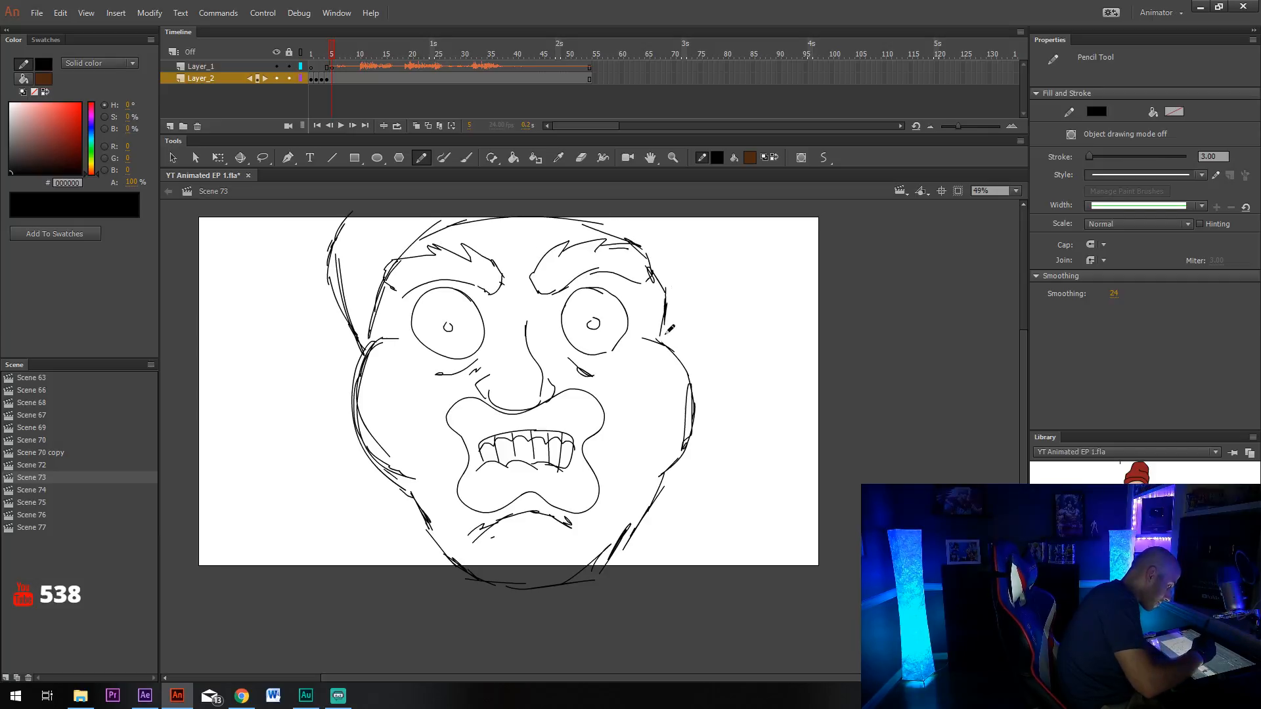
Sketch the hat's band and crown over the forehead and draw the outer outline of the left ear.
left_click_drag(660, 341, 682, 317)
left_click_drag(674, 326, 685, 294)
left_click_drag(690, 360, 675, 465)
mouse_move(669, 411)
left_mouse_down()
mouse_move(685, 340)
mouse_move(667, 316)
mouse_move(603, 270)
mouse_move(453, 250)
left_mouse_up()
mouse_move(324, 340)
left_mouse_down()
mouse_move(356, 286)
mouse_move(509, 241)
mouse_move(589, 258)
mouse_move(670, 308)
left_mouse_up()
left_click_drag(525, 343, 548, 453)
mouse_move(346, 445)
left_mouse_down()
mouse_move(350, 399)
mouse_move(408, 266)
mouse_move(490, 220)
mouse_move(532, 218)
mouse_move(643, 308)
left_mouse_up()
left_click_drag(608, 226, 696, 375)
mouse_move(396, 336)
left_mouse_down()
mouse_move(484, 294)
mouse_move(587, 306)
left_mouse_up()
mouse_move(599, 306)
left_mouse_down()
mouse_move(594, 279)
mouse_move(569, 283)
left_mouse_up()
left_click_drag(592, 404, 619, 299)
mouse_move(422, 442)
left_mouse_down()
mouse_move(419, 382)
mouse_move(353, 354)
mouse_move(372, 479)
mouse_move(387, 467)
left_mouse_up()
Draw the right ear beside the cheek and add inner fold lines to both ears.
right_click(724, 347)
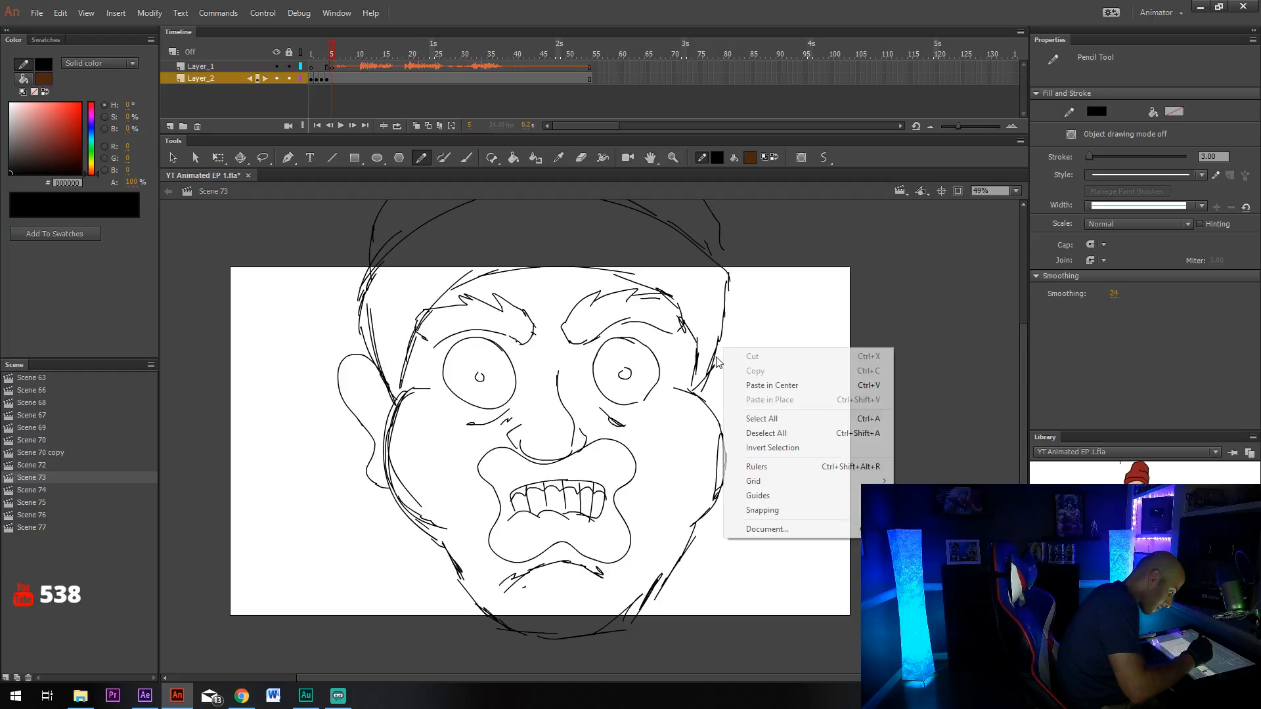
left_click(711, 366)
mouse_move(722, 347)
left_mouse_down()
mouse_move(760, 332)
mouse_move(740, 482)
left_mouse_up()
mouse_move(739, 358)
left_mouse_down()
mouse_move(719, 407)
mouse_move(733, 447)
left_mouse_up()
left_click_drag(717, 385, 726, 419)
mouse_move(357, 390)
left_mouse_down()
mouse_move(375, 389)
mouse_move(384, 425)
left_mouse_up()
left_click_drag(382, 456, 387, 450)
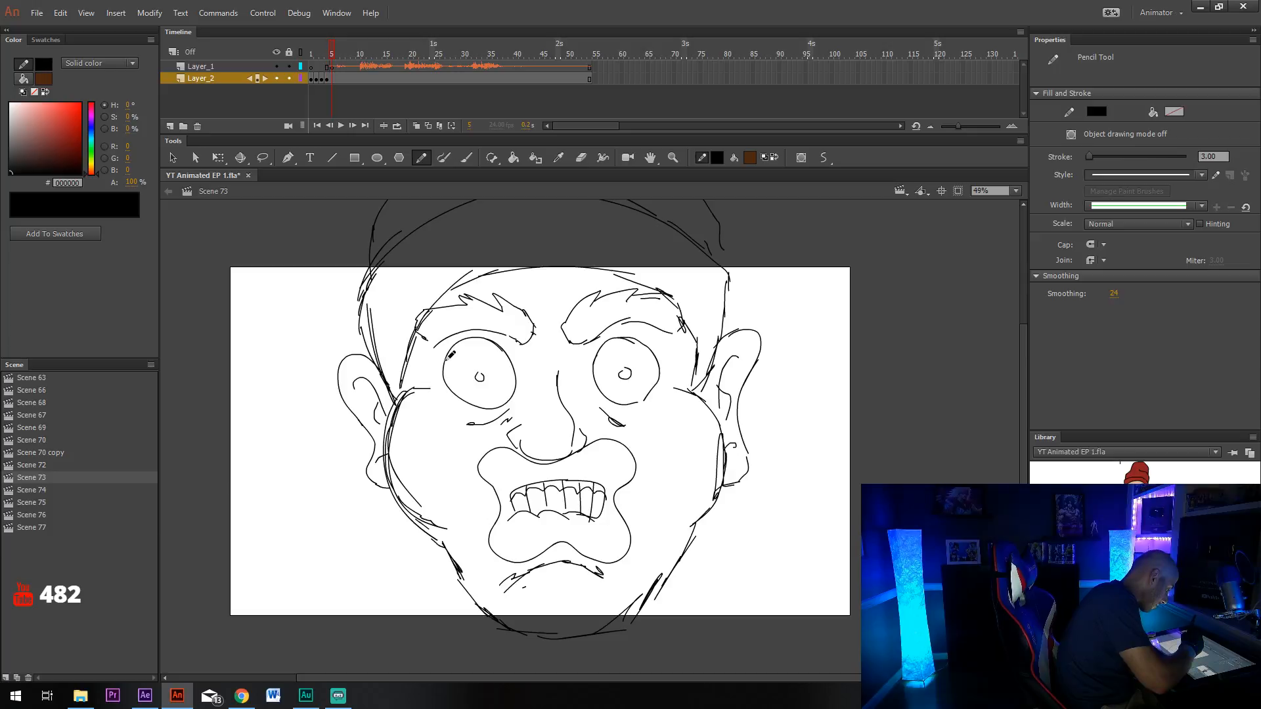
Erase and redraw the lower left outline of the left eye, and retrace the outline of the right eye.
mouse_move(467, 414)
left_mouse_down()
mouse_move(497, 411)
mouse_move(474, 420)
mouse_move(447, 399)
left_mouse_up()
key("e")
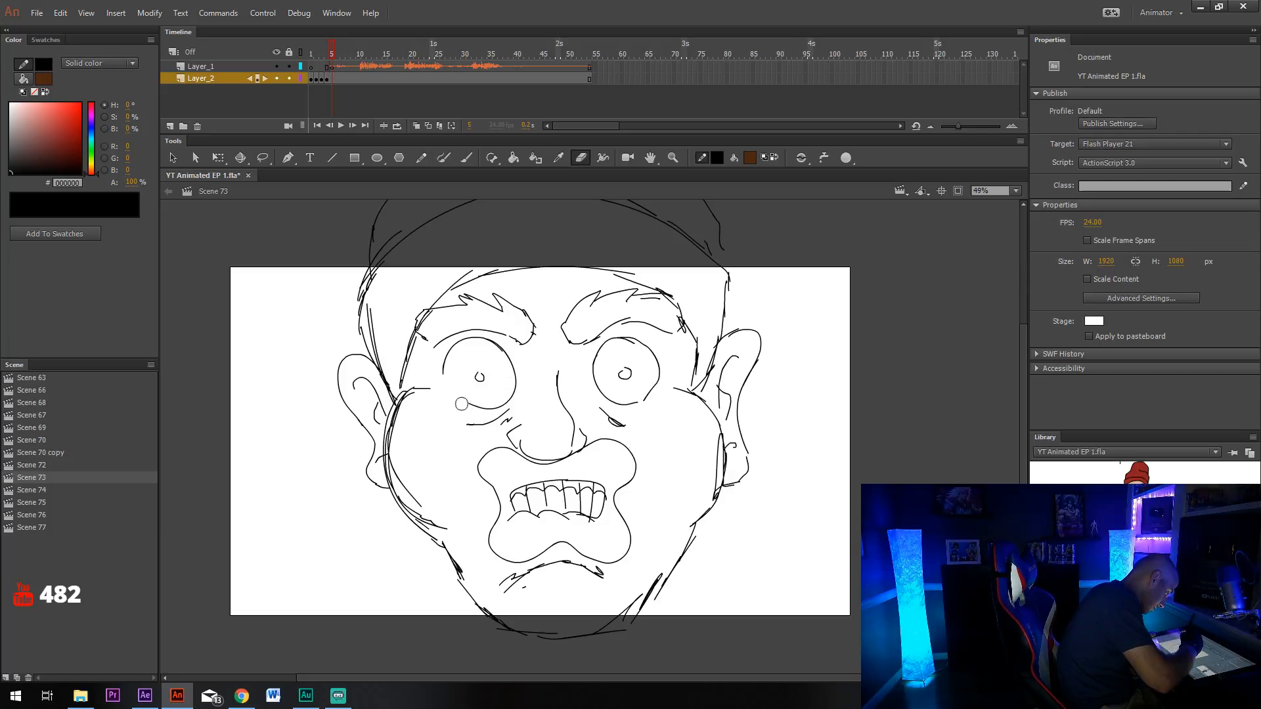
key("y")
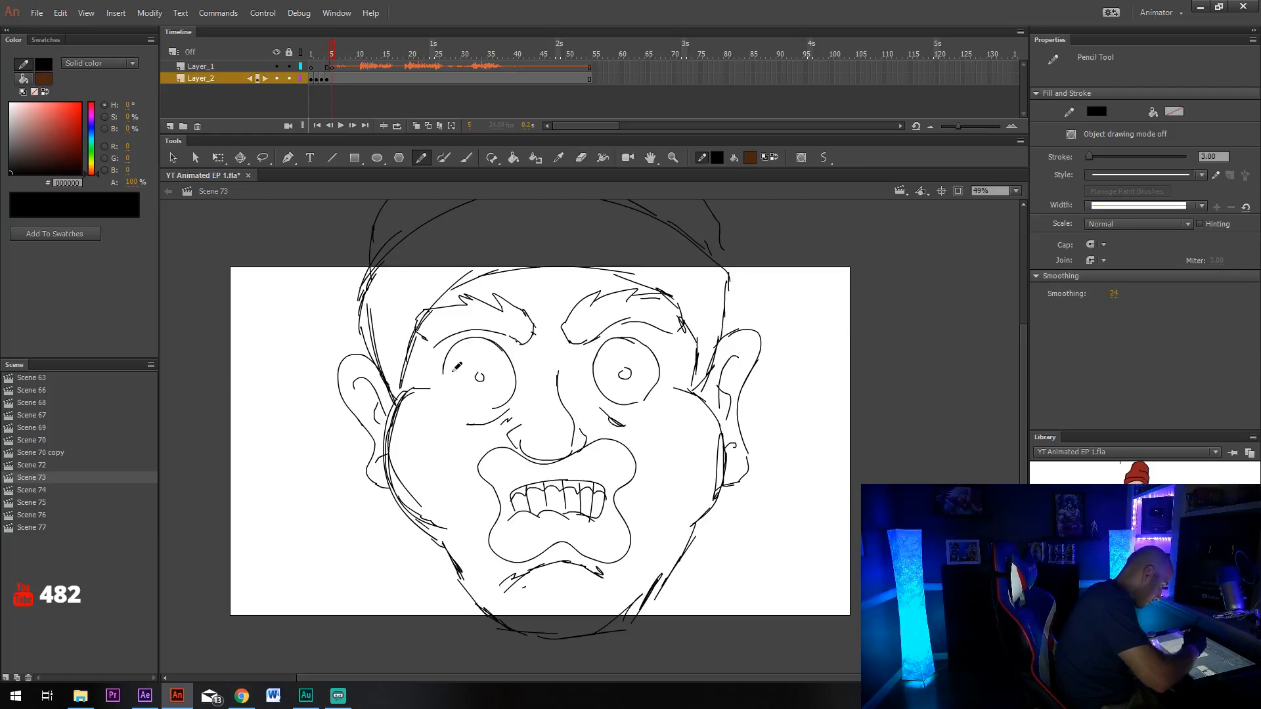
mouse_move(447, 363)
left_mouse_down()
mouse_move(482, 412)
mouse_move(497, 410)
left_mouse_up()
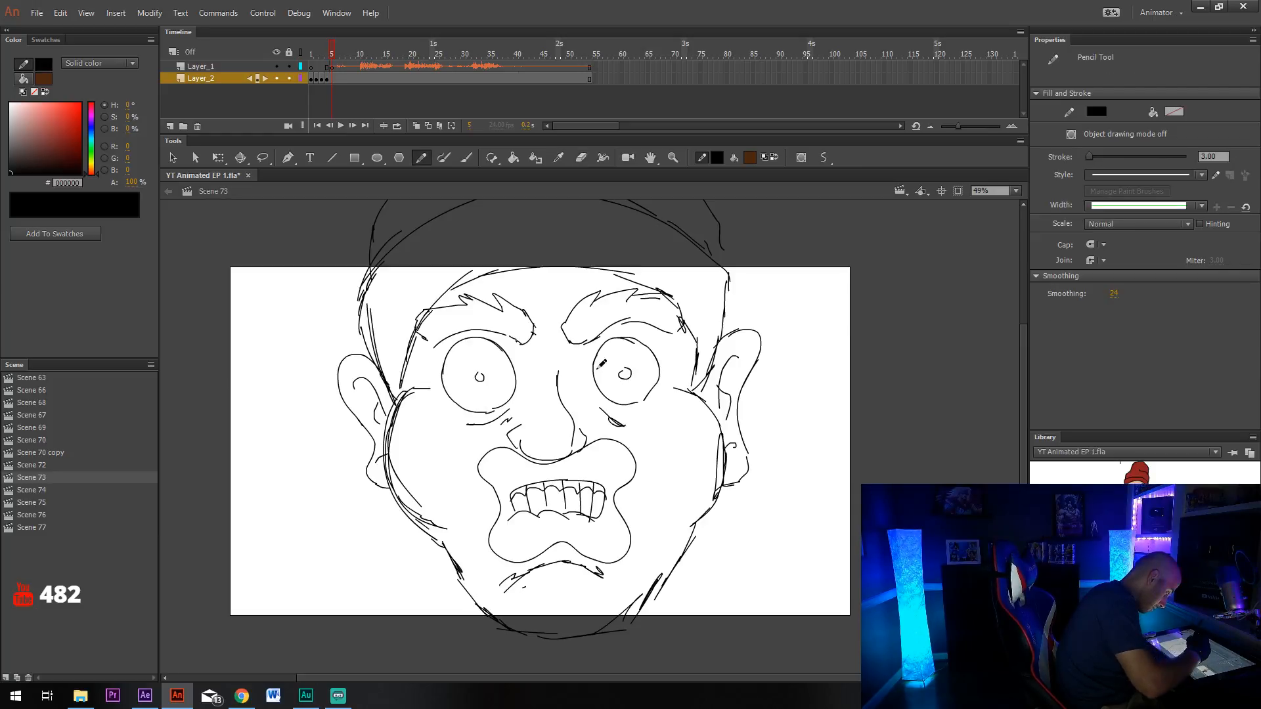
mouse_move(599, 363)
left_mouse_down()
mouse_move(654, 401)
mouse_move(666, 368)
left_mouse_up()
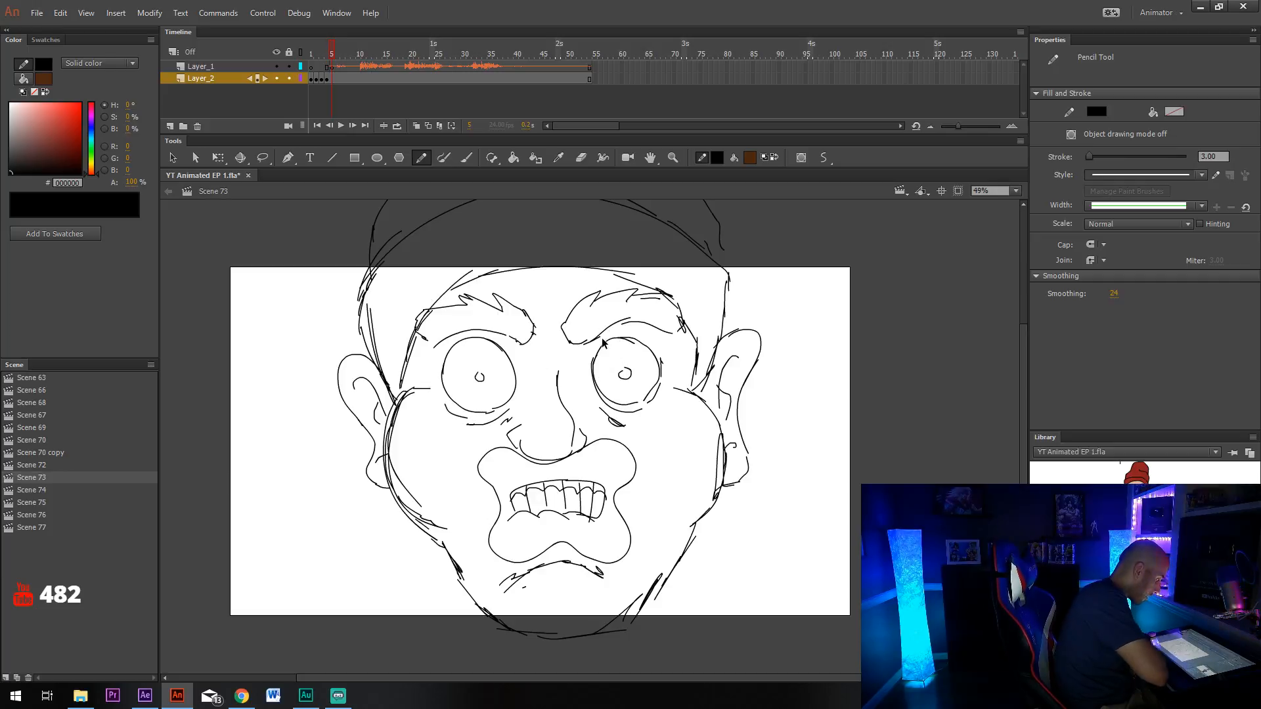
Add a short crease line below the inner end of the left eyebrow.
left_click_drag(636, 362, 657, 382)
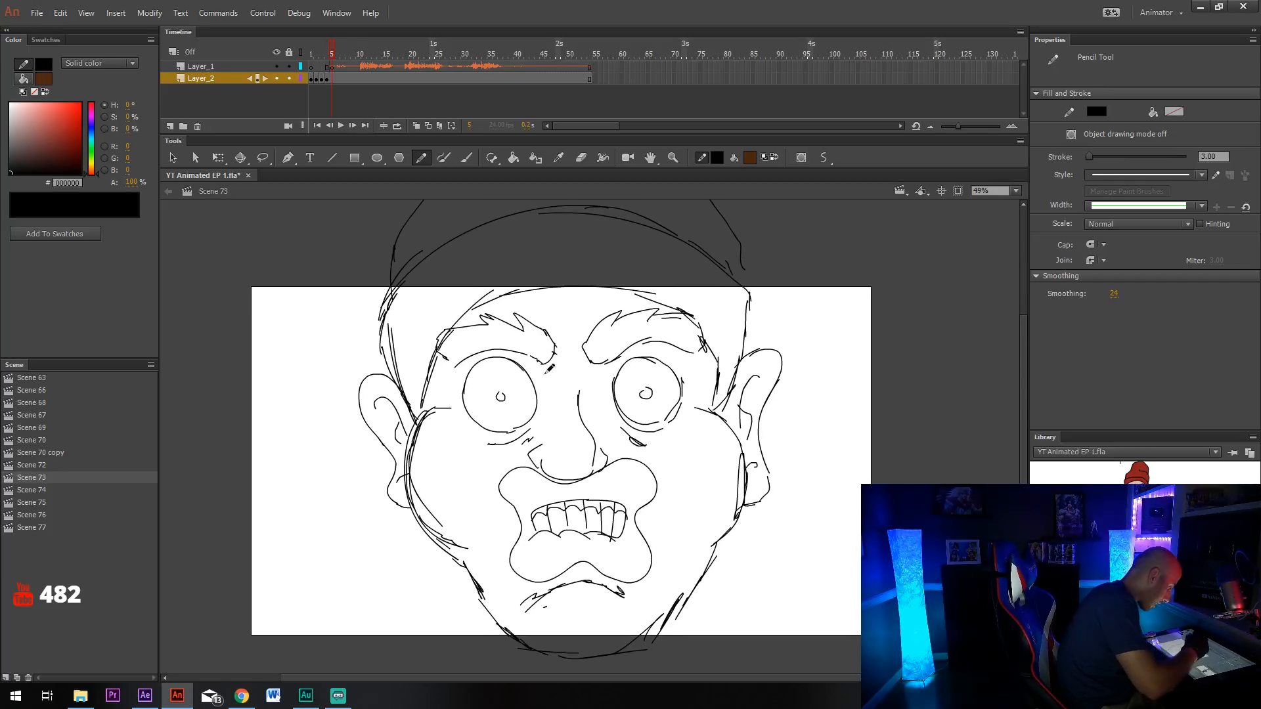
left_click_drag(560, 368, 561, 355)
left_click_drag(657, 462, 662, 450)
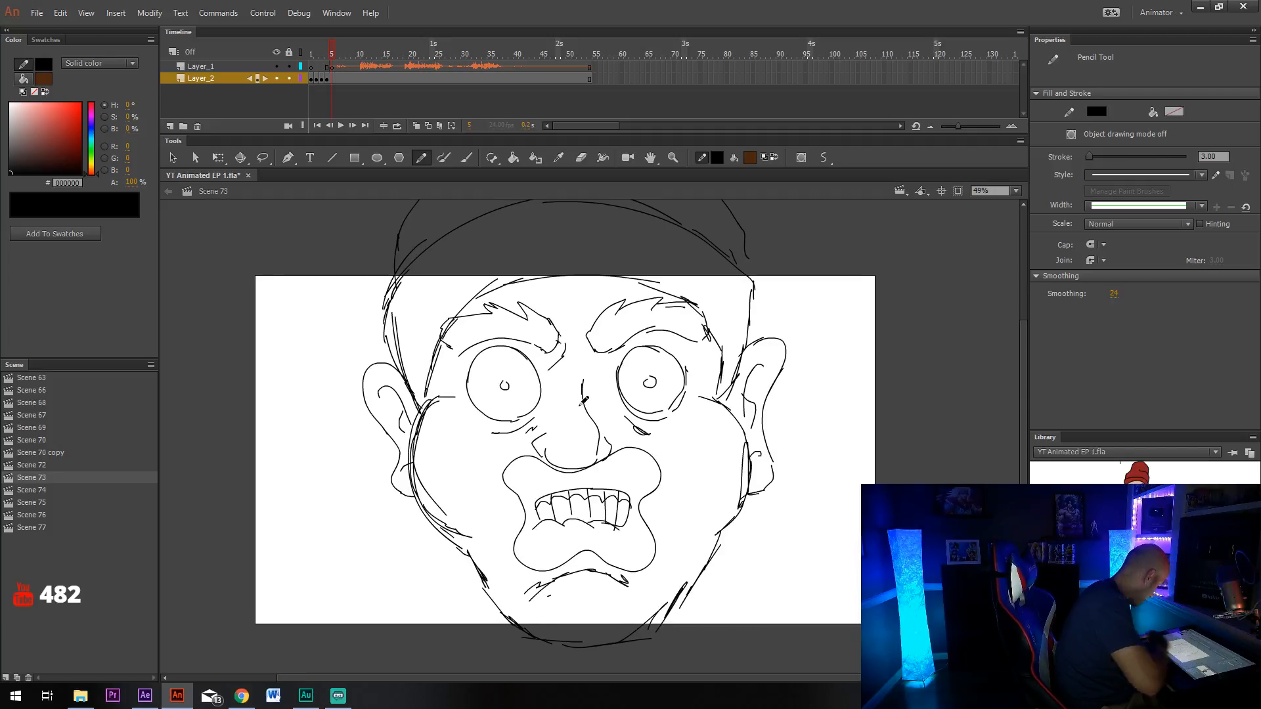
Erase the nose and redraw it with its bridge line running down to the left nostril.
key("e")
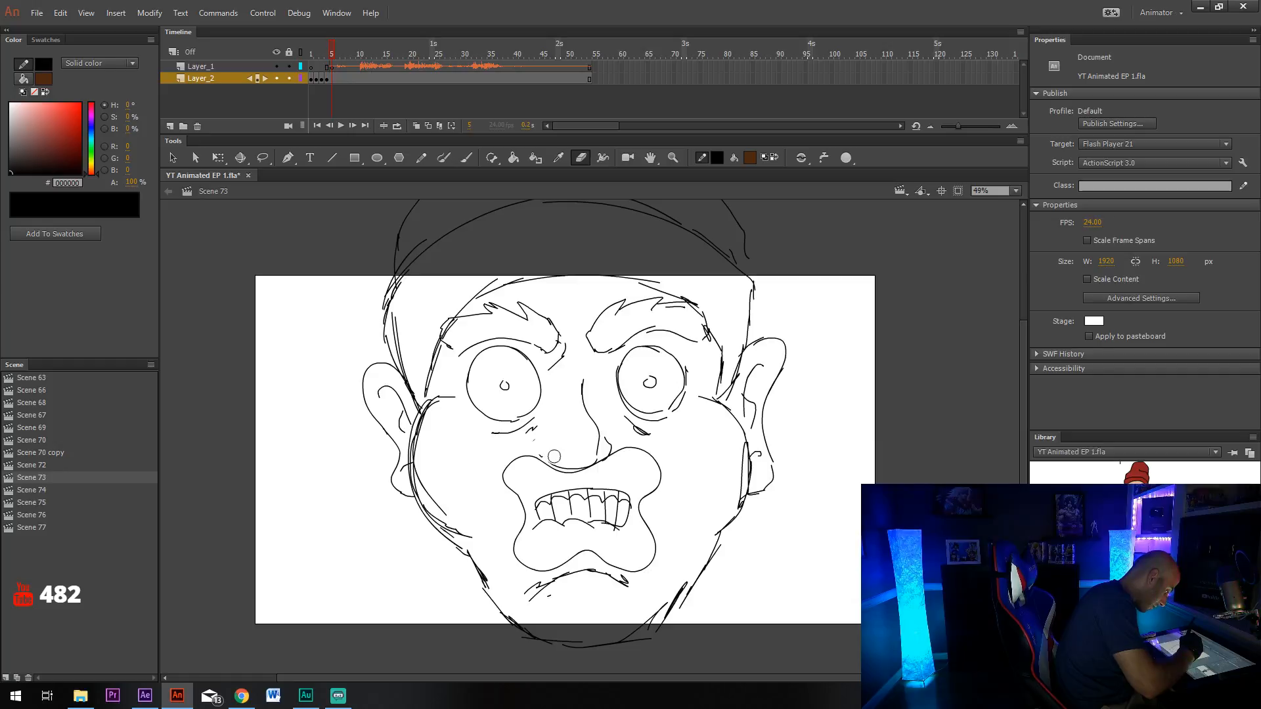
left_click_drag(554, 456, 542, 453)
mouse_move(594, 419)
left_mouse_down()
mouse_move(600, 445)
mouse_move(611, 441)
mouse_move(565, 460)
left_mouse_up()
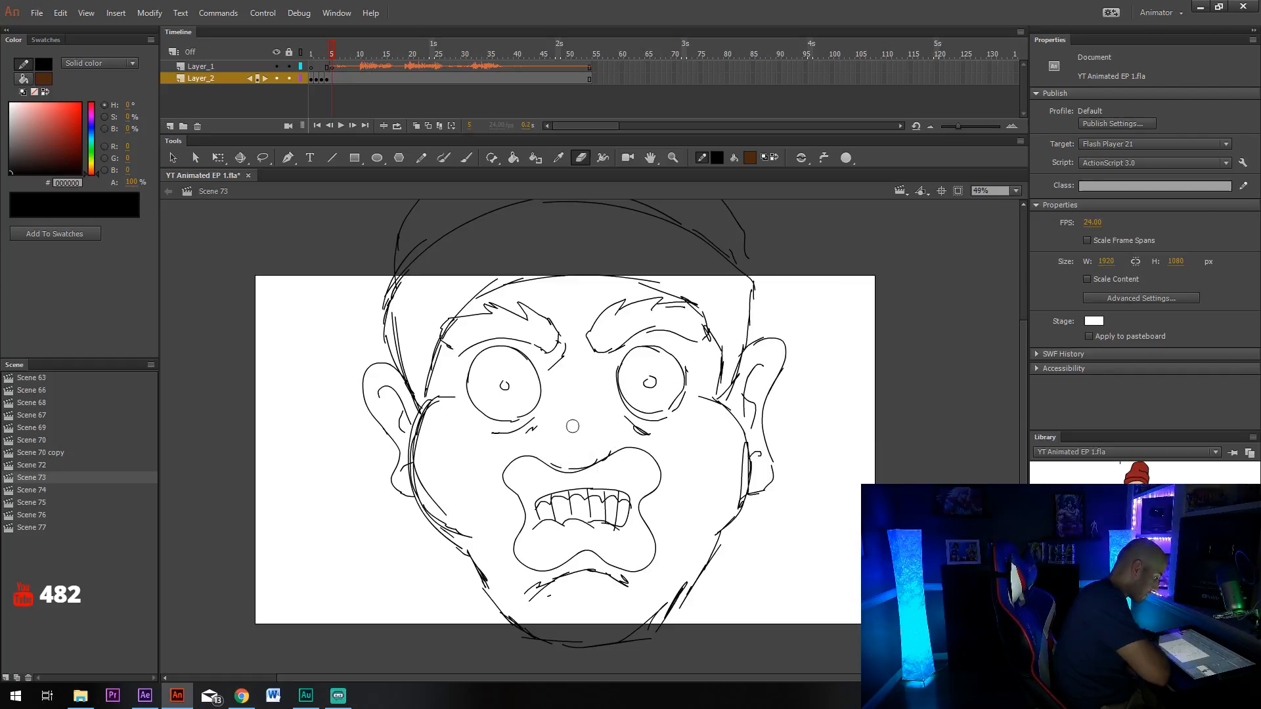
key("y")
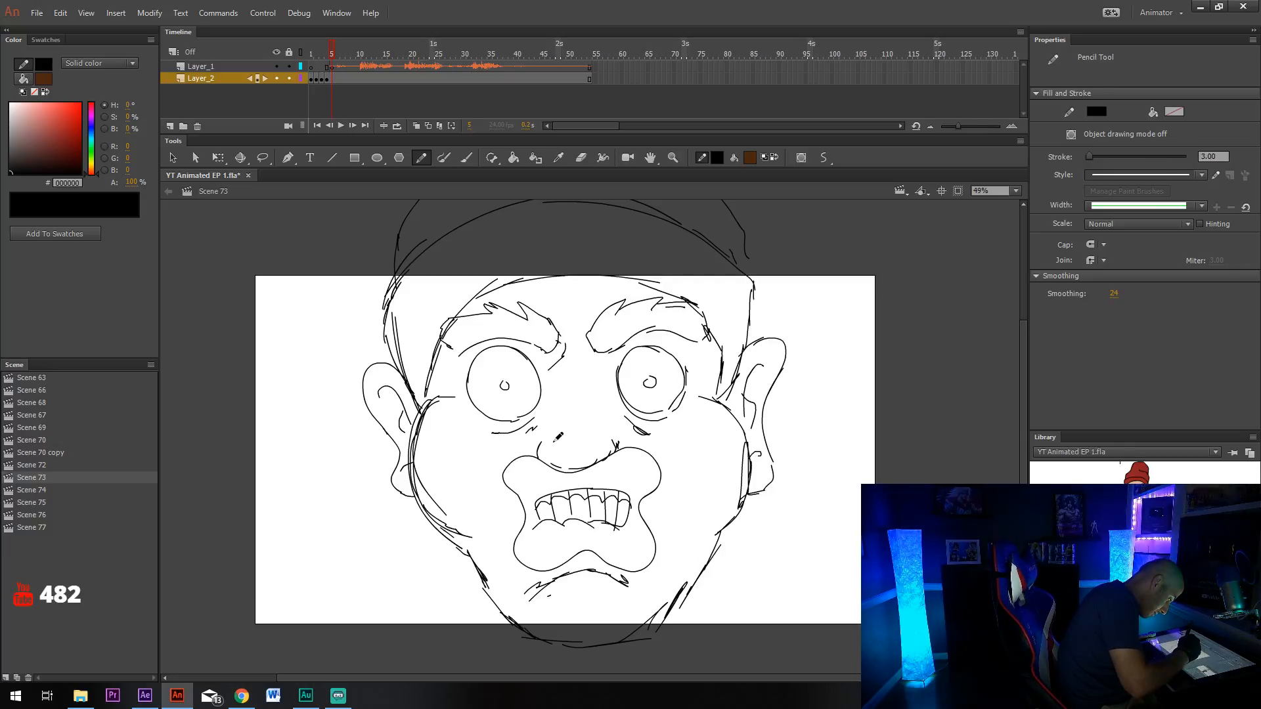
left_click_drag(568, 374, 556, 430)
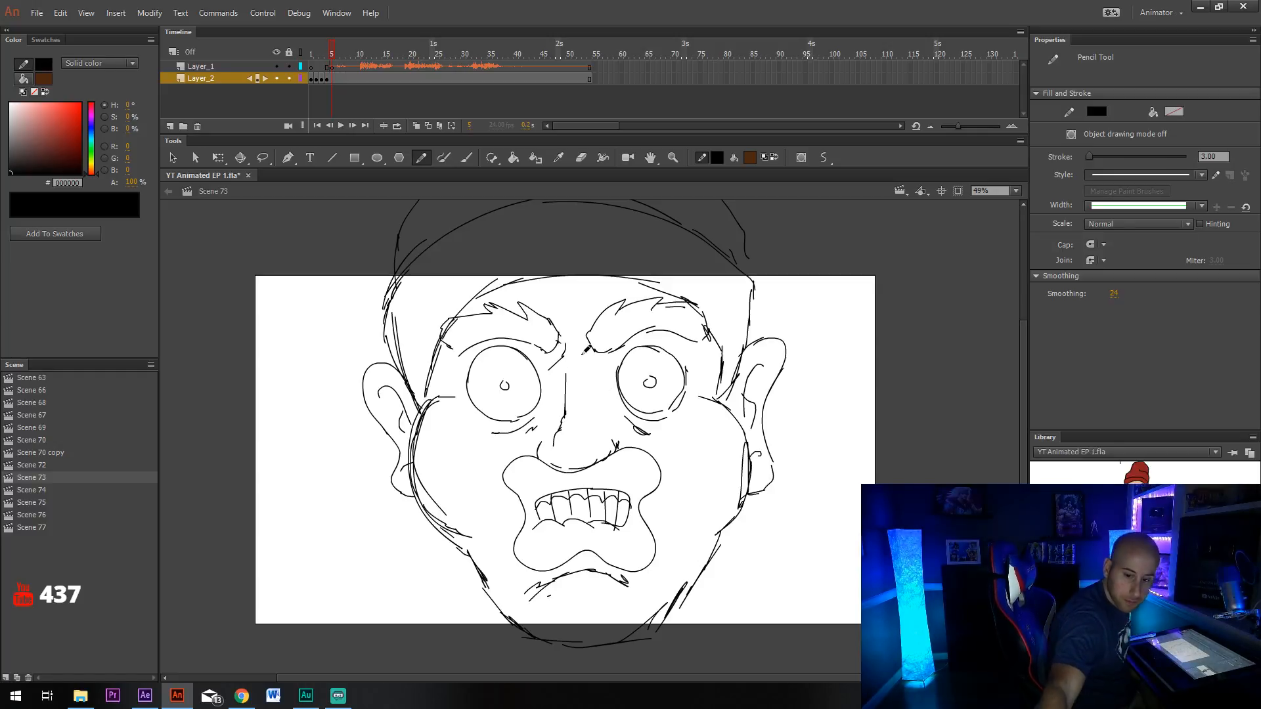
On frame 3 of Layer_2, pencil in inner ear lines and close gaps in the hat and jaw outlines, and select frame 4.
key("comma")
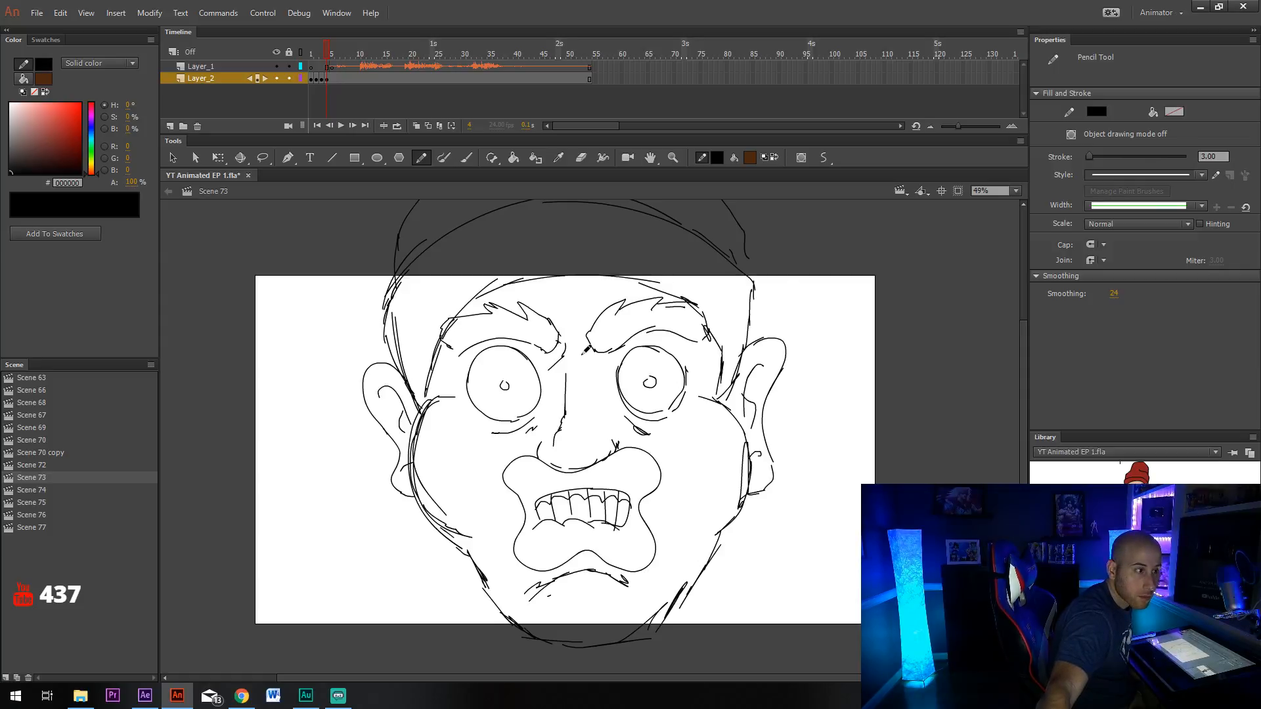
key("comma")
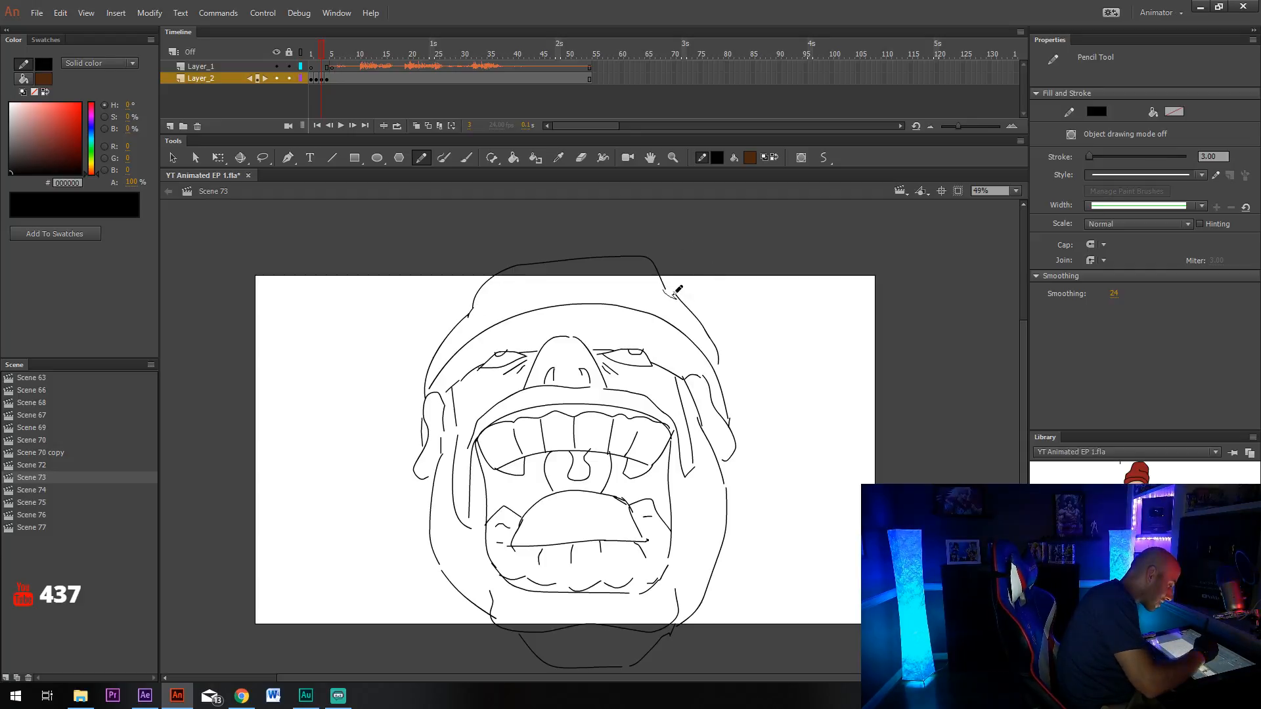
mouse_move(721, 359)
left_mouse_down()
mouse_move(711, 444)
mouse_move(728, 503)
mouse_move(715, 455)
left_mouse_up()
left_click_drag(431, 417, 443, 450)
mouse_move(695, 372)
left_mouse_down()
mouse_move(701, 401)
mouse_move(707, 389)
mouse_move(712, 441)
left_mouse_up()
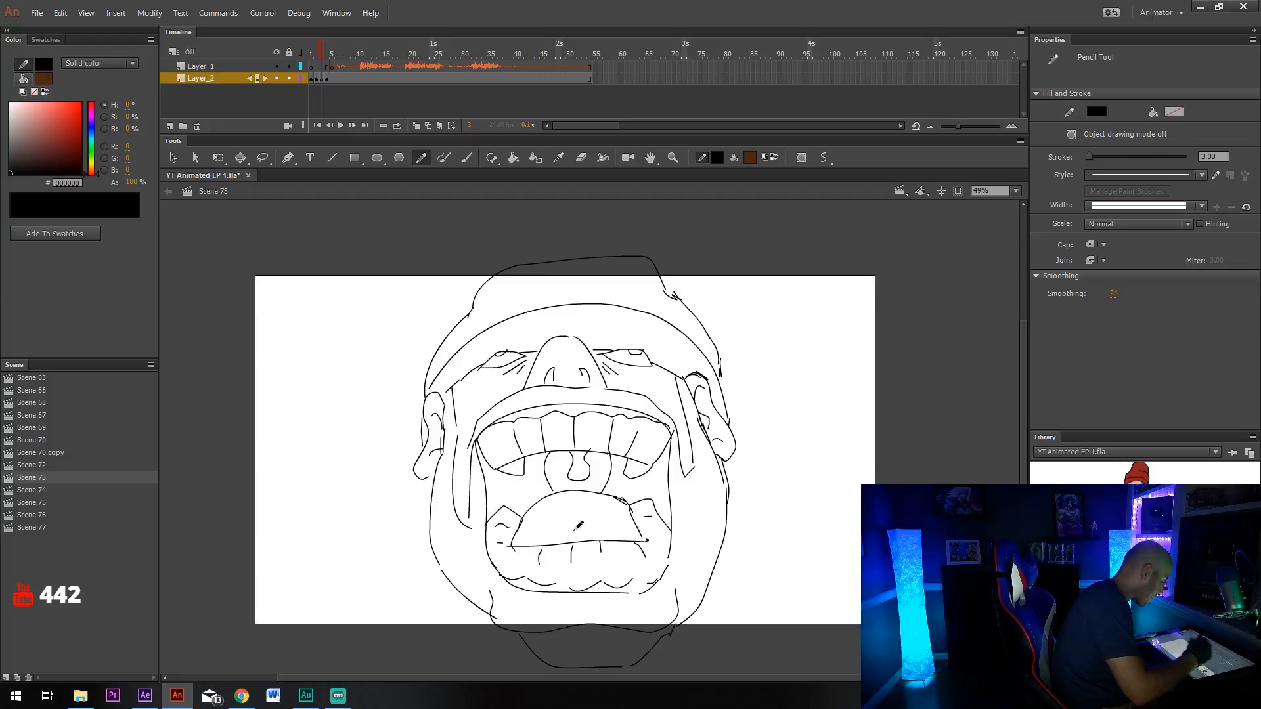
left_click_drag(440, 560, 448, 576)
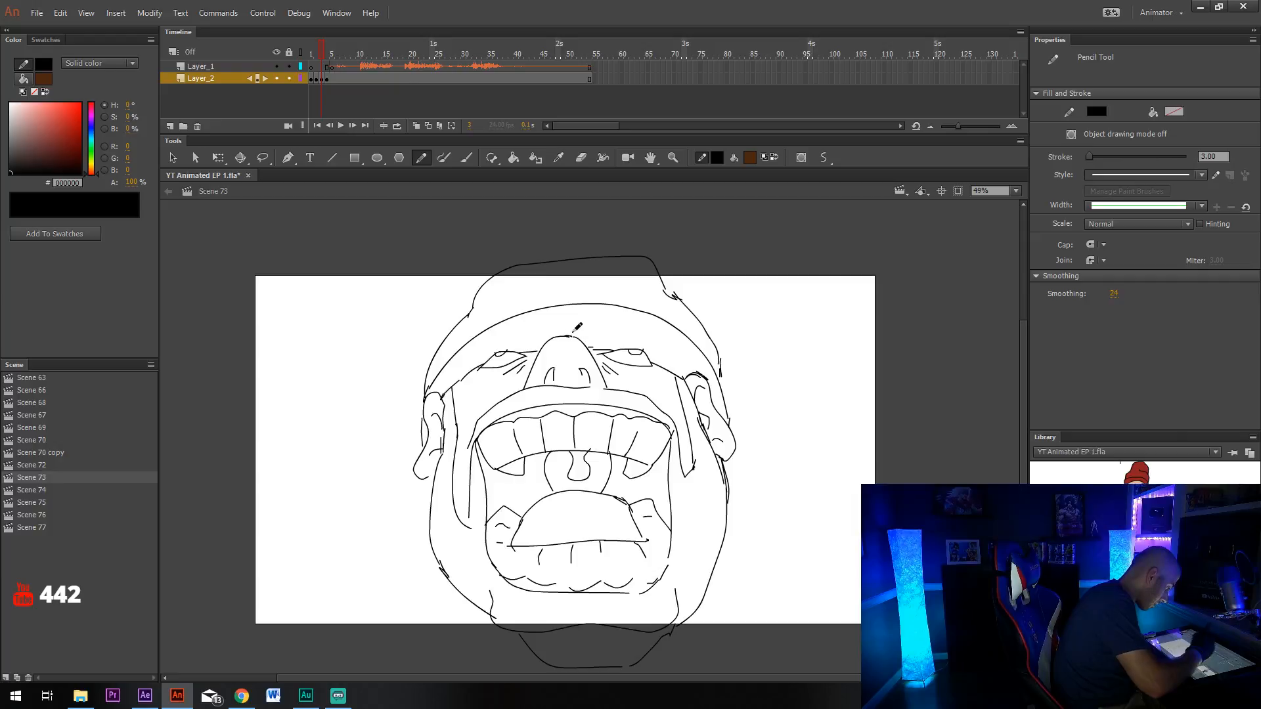
left_click(329, 77)
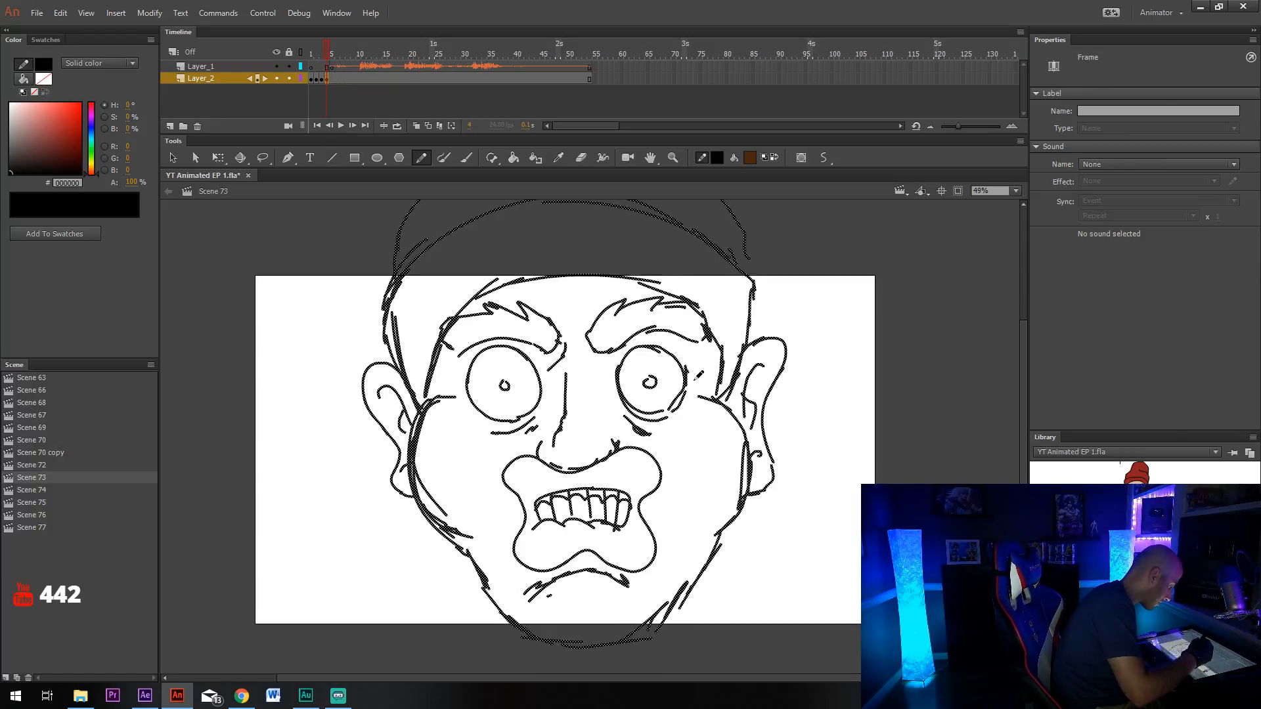
On frame 4 of Layer_2, erase stray strokes around the right eye and reshape the crease line below the left eye.
key("e")
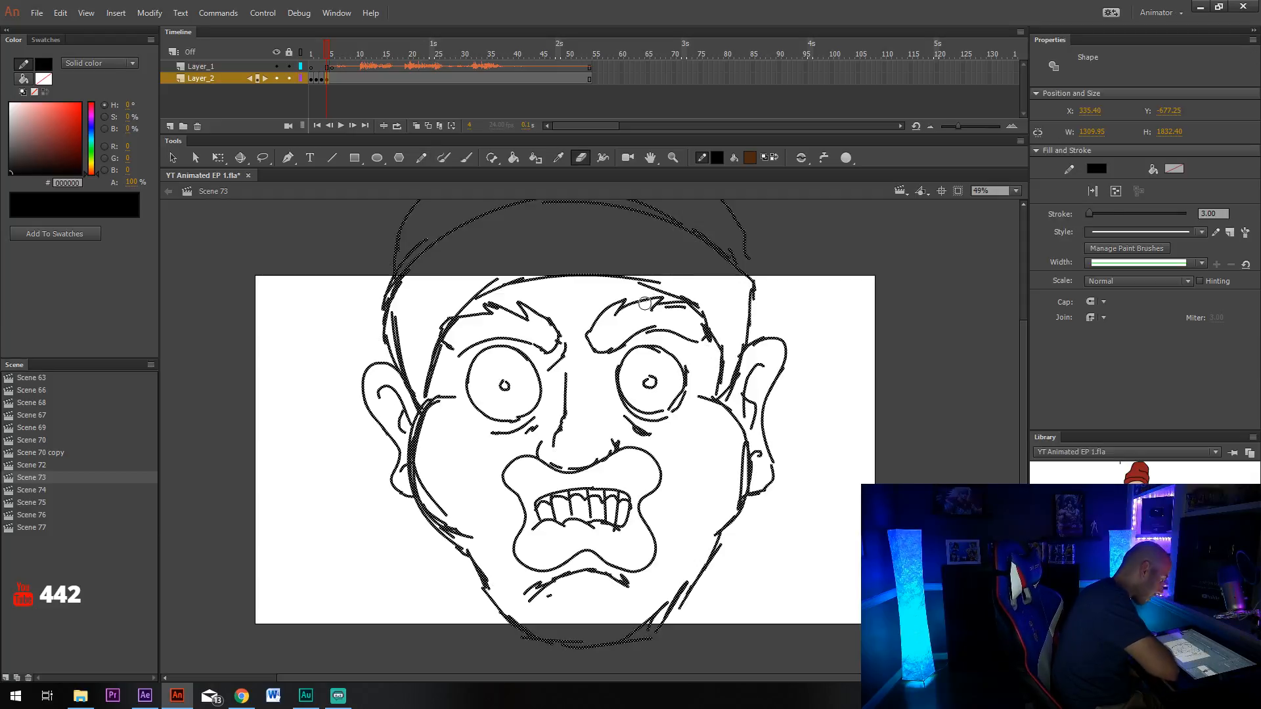
mouse_move(669, 401)
left_mouse_down()
mouse_move(648, 412)
mouse_move(629, 393)
left_mouse_up()
key("v")
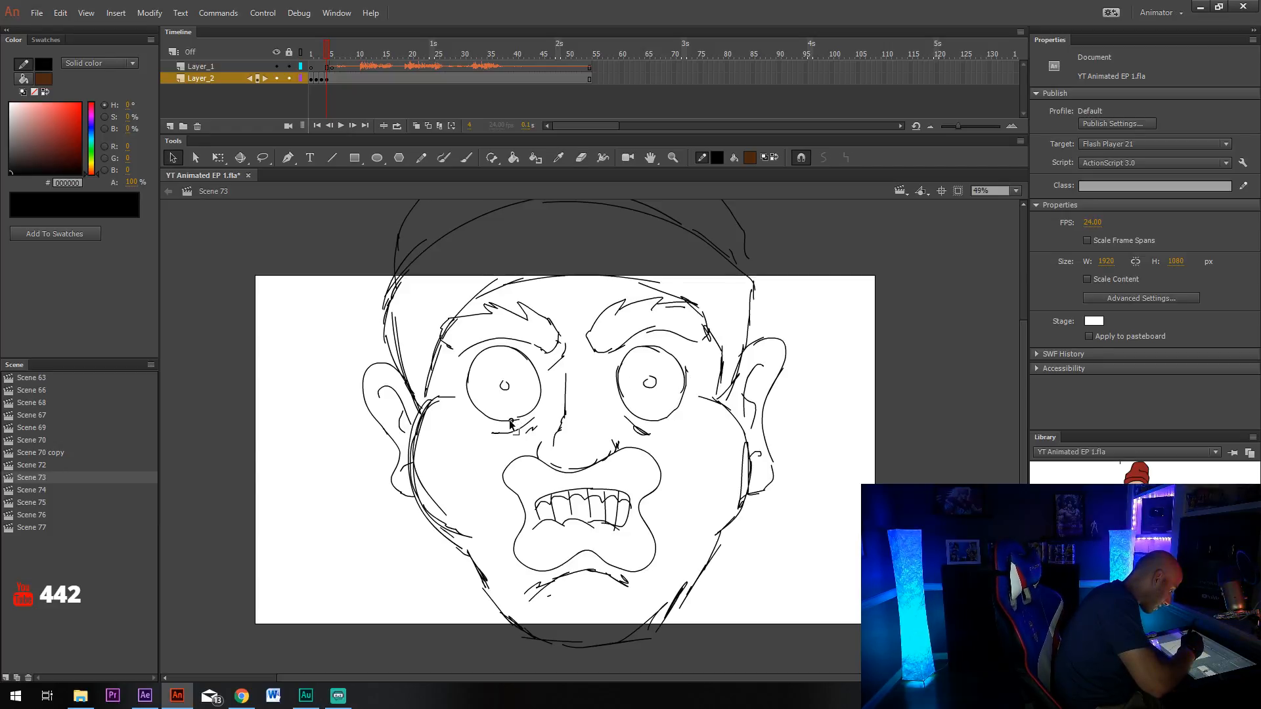
left_click_drag(511, 422, 531, 421)
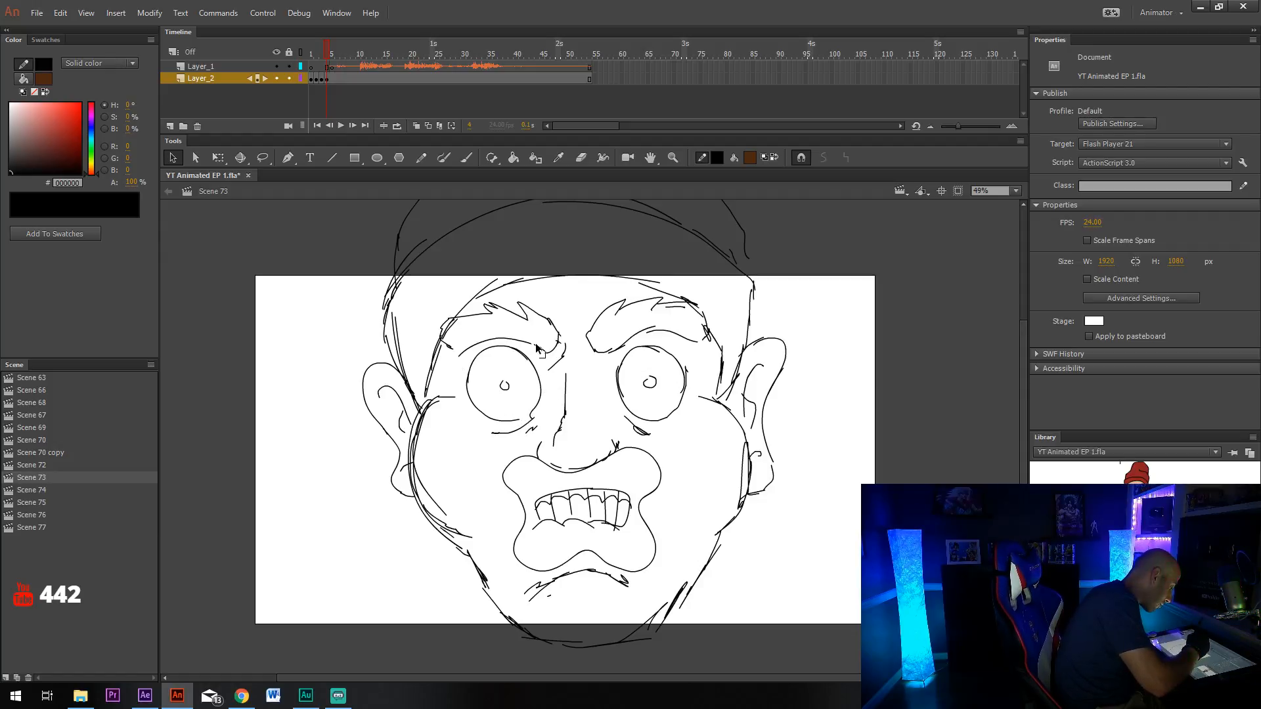
left_click(531, 421)
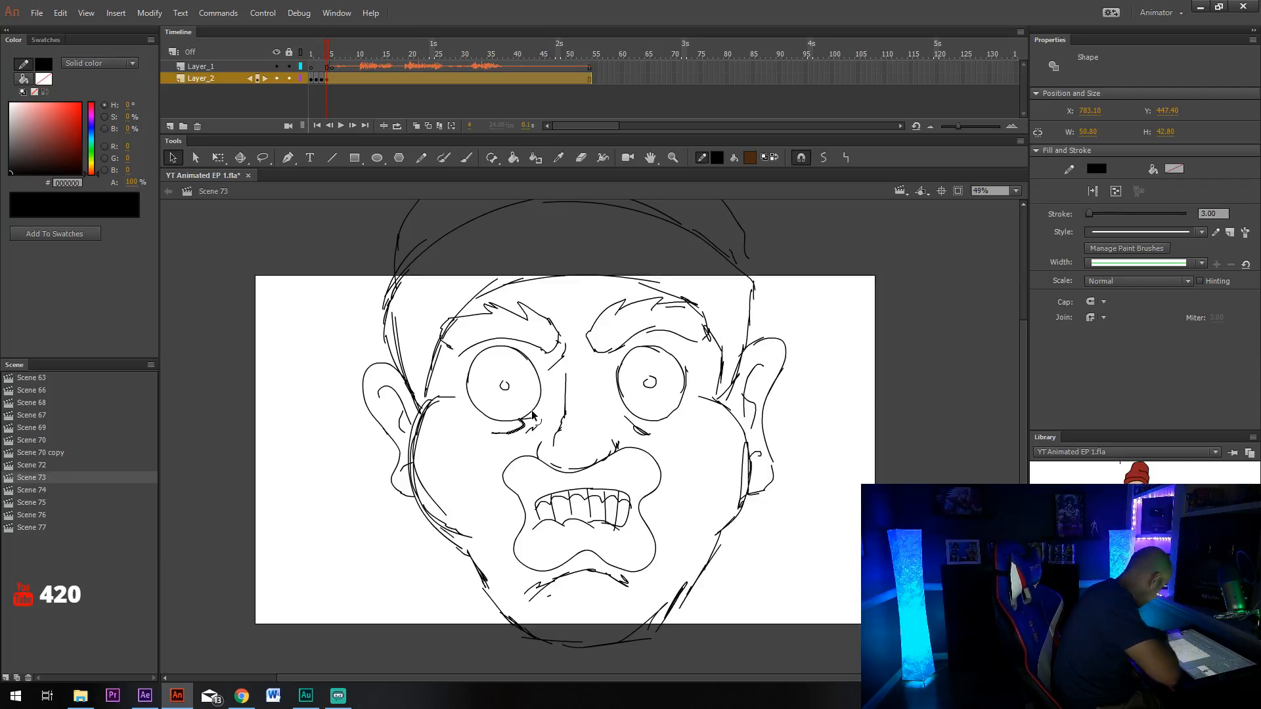
left_click(531, 415)
left_click(529, 414)
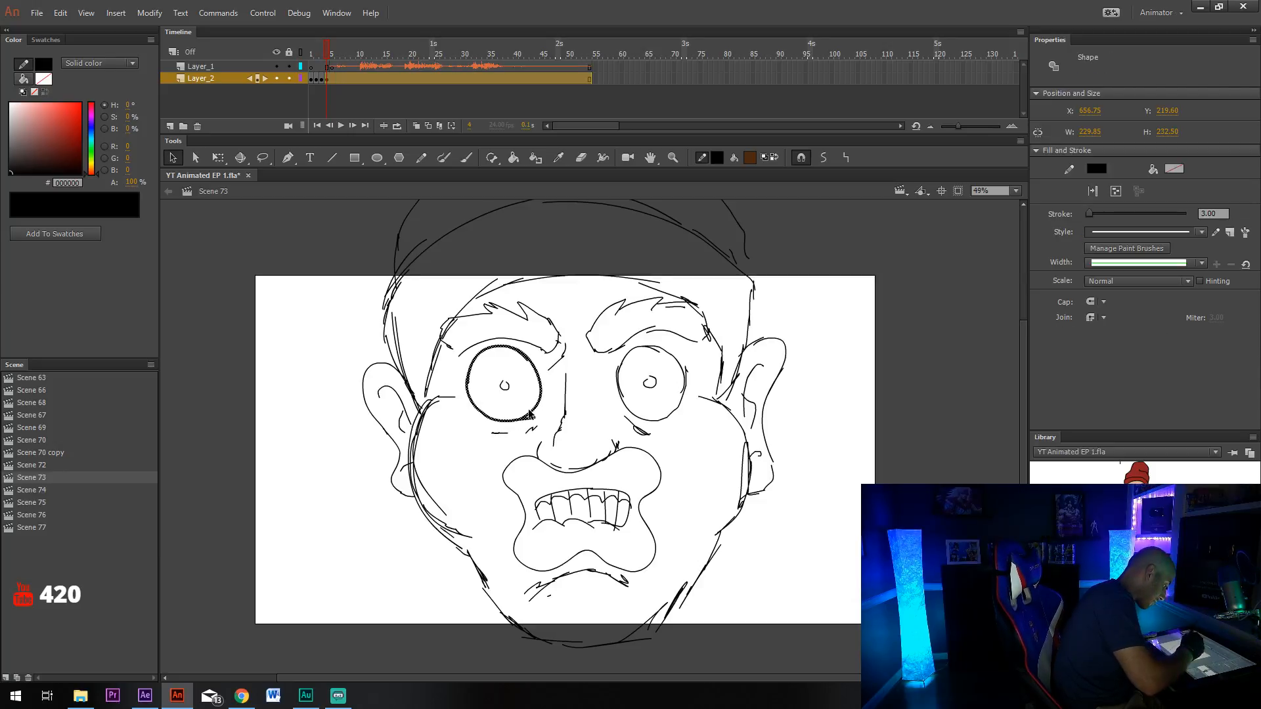
left_click(545, 416)
left_click(531, 418)
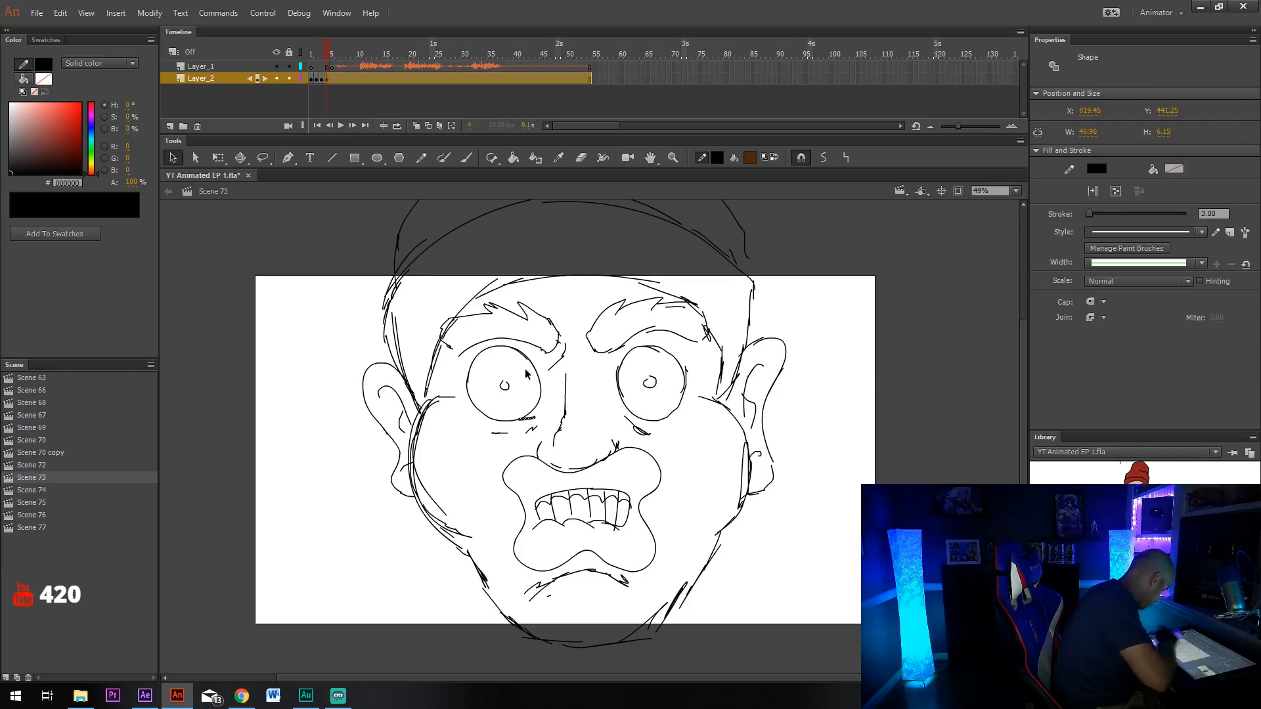
key("y")
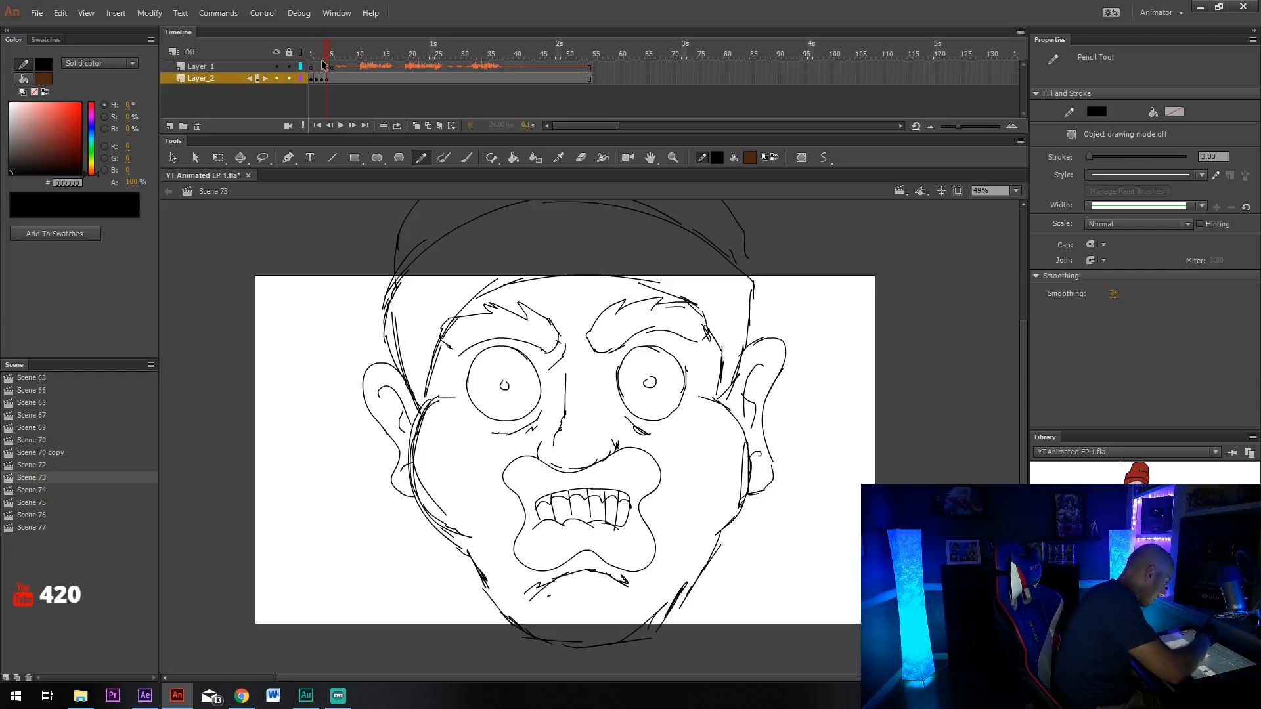
Insert a blank keyframe at frame 5 of Layer_2 and pencil in a pointed nose with two nostril lines.
right_click(332, 79)
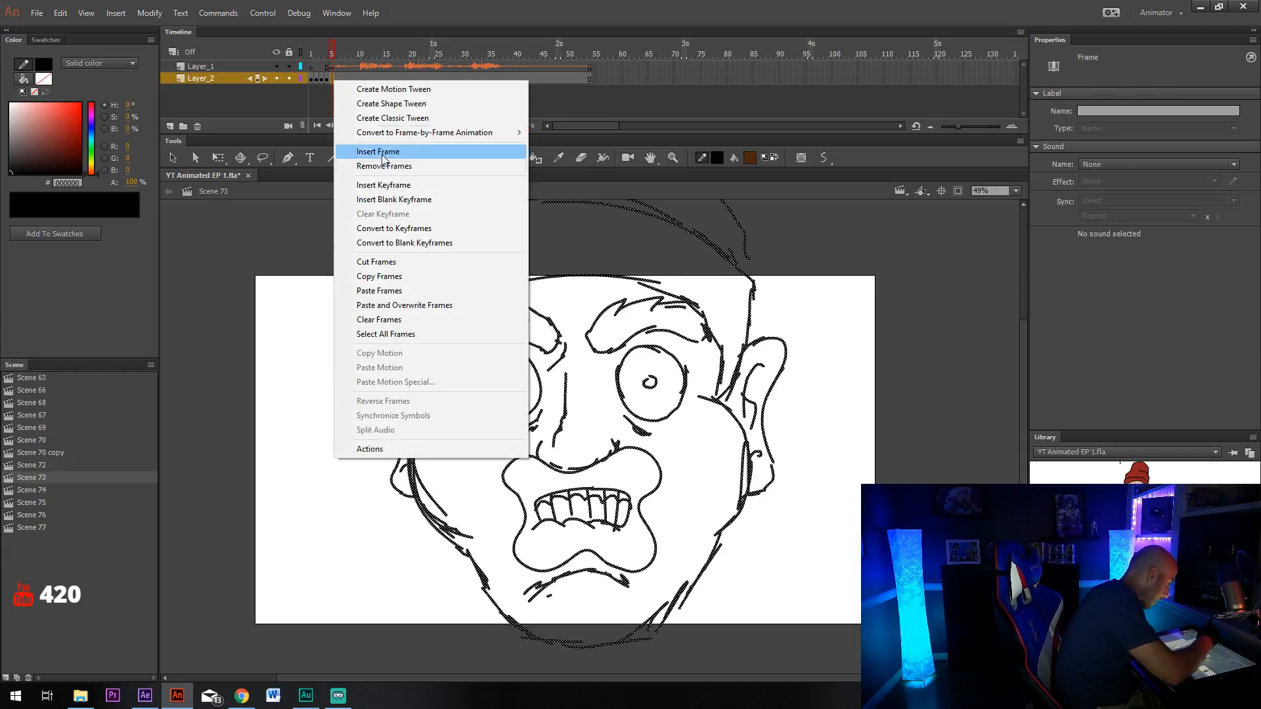
left_click(399, 200)
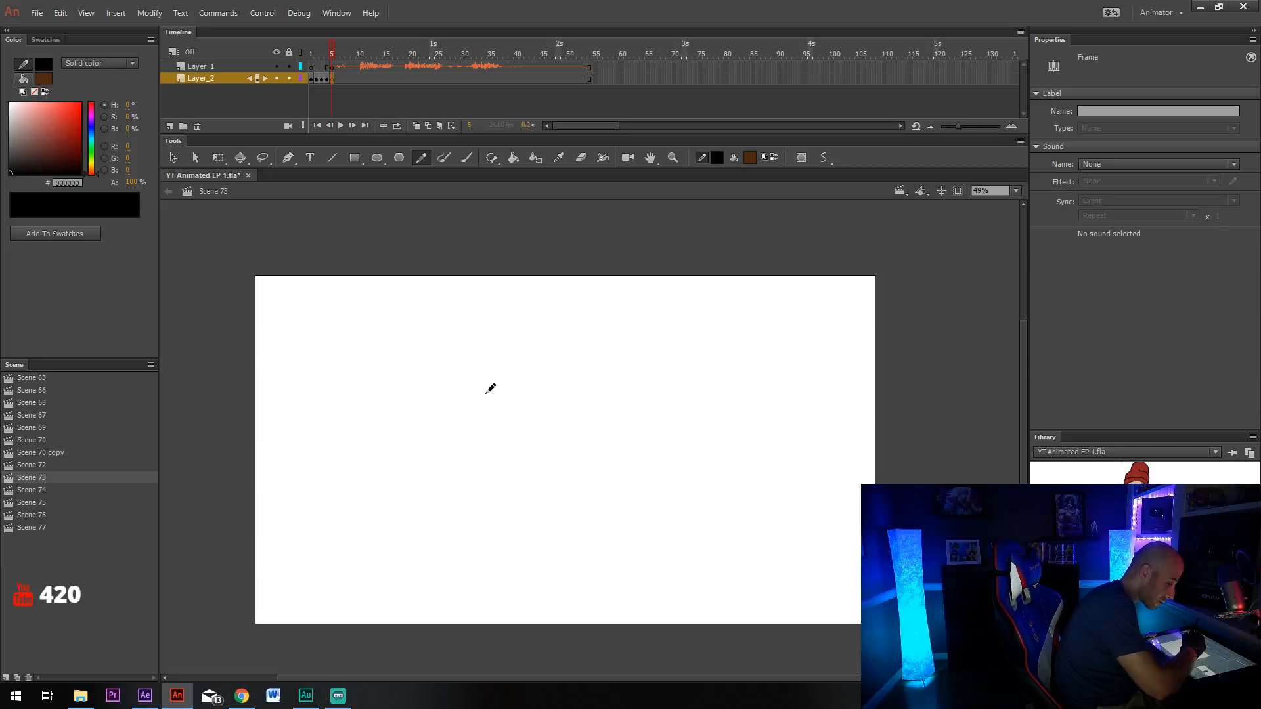
scroll(581, 338, "down", 1)
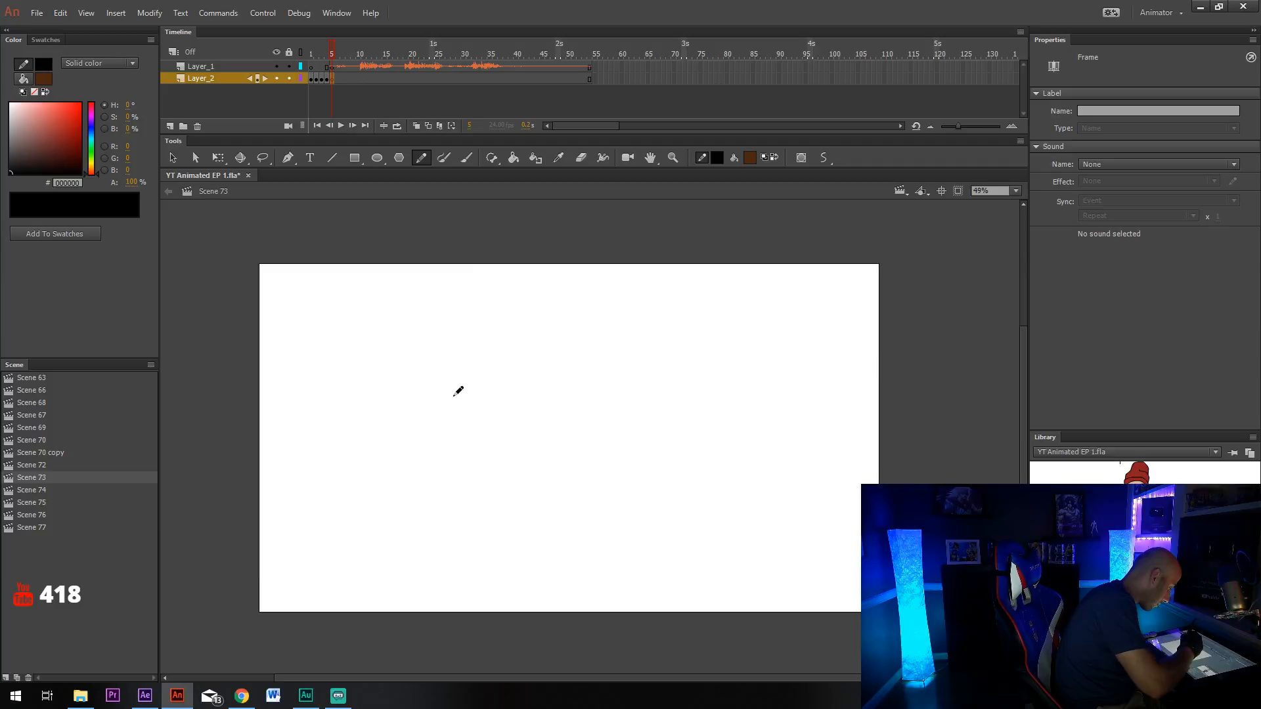
mouse_move(511, 412)
left_mouse_down()
mouse_move(512, 379)
mouse_move(547, 327)
mouse_move(570, 322)
mouse_move(616, 372)
mouse_move(614, 412)
mouse_move(541, 393)
mouse_move(542, 381)
mouse_move(595, 381)
mouse_move(590, 403)
left_mouse_up()
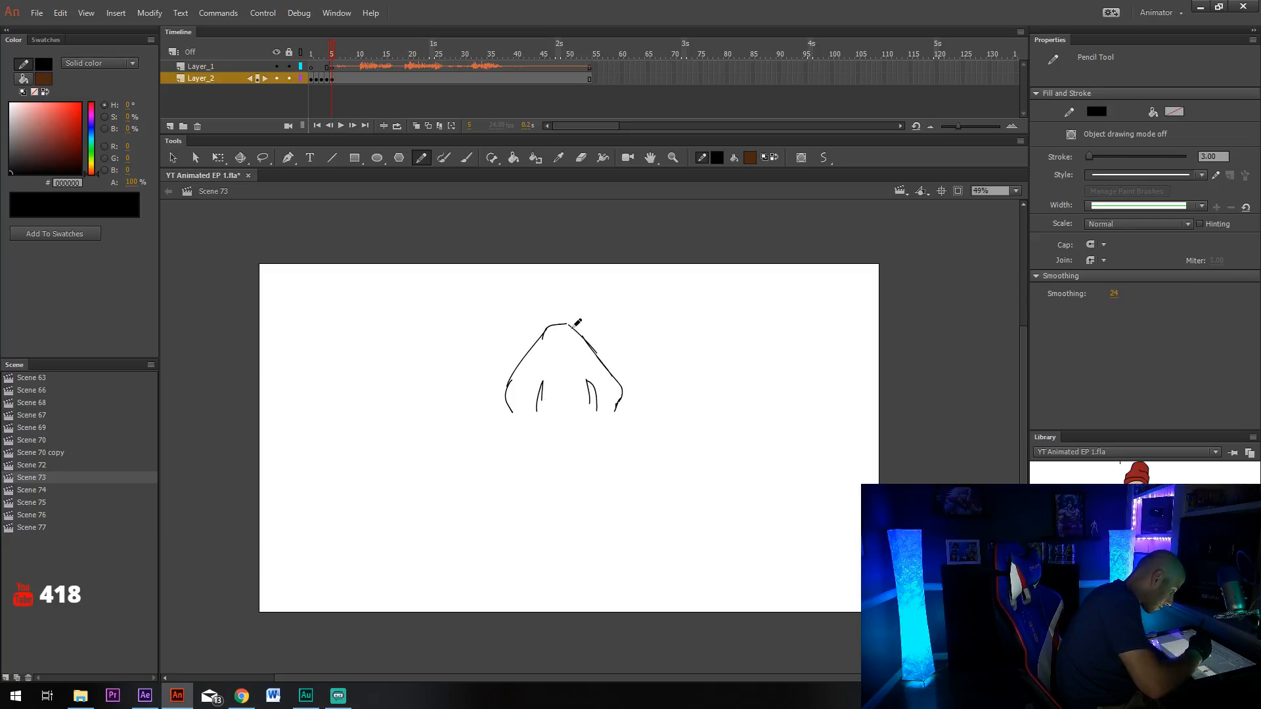
left_click_drag(575, 328, 566, 325)
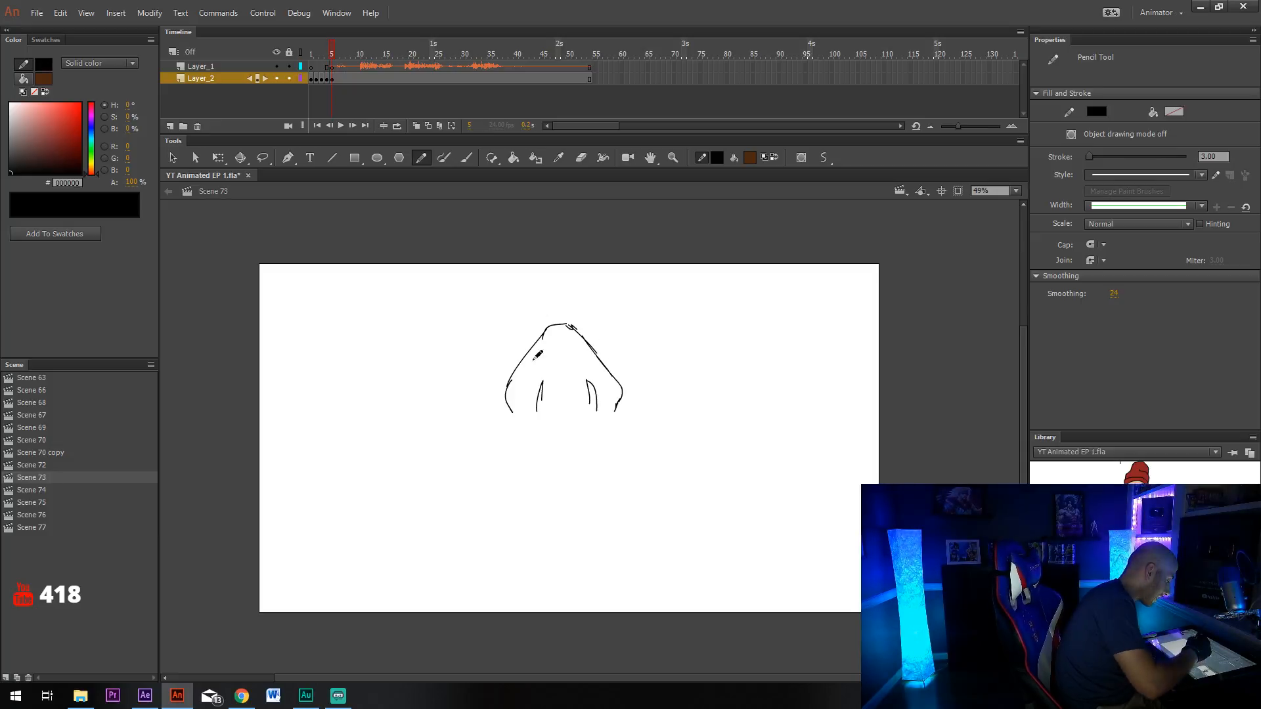
Select the whole nose drawing and move it slightly higher on the stage.
key("v")
mouse_move(474, 305)
left_mouse_down()
mouse_move(671, 414)
mouse_move(623, 358)
left_mouse_up()
left_click(640, 333)
Sketch a wide, downward-curving open mouth directly beneath the nose, with inner folds at both corners.
key("y")
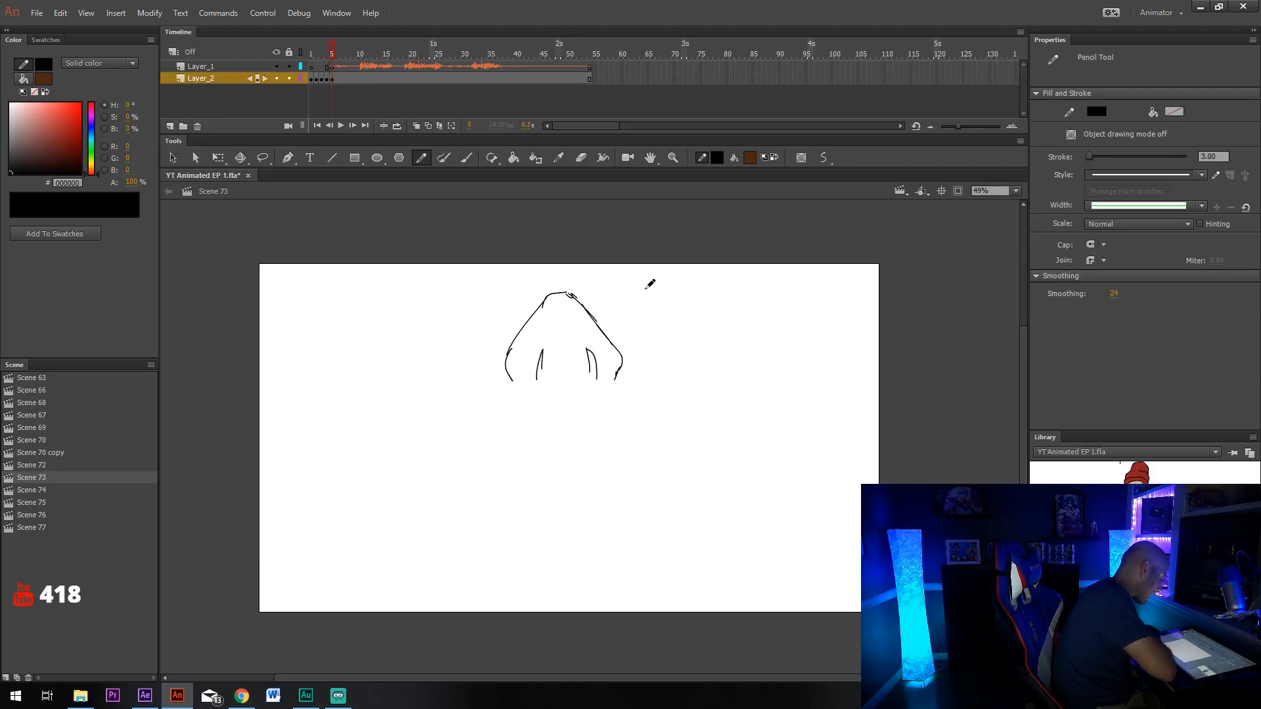
mouse_move(438, 434)
left_mouse_down()
mouse_move(463, 505)
mouse_move(521, 480)
mouse_move(643, 480)
mouse_move(665, 501)
mouse_move(687, 491)
left_mouse_up()
mouse_move(689, 490)
left_mouse_down()
mouse_move(709, 413)
mouse_move(627, 375)
mouse_move(558, 373)
mouse_move(507, 381)
mouse_move(452, 419)
mouse_move(444, 459)
mouse_move(469, 468)
mouse_move(484, 448)
mouse_move(454, 502)
left_mouse_up()
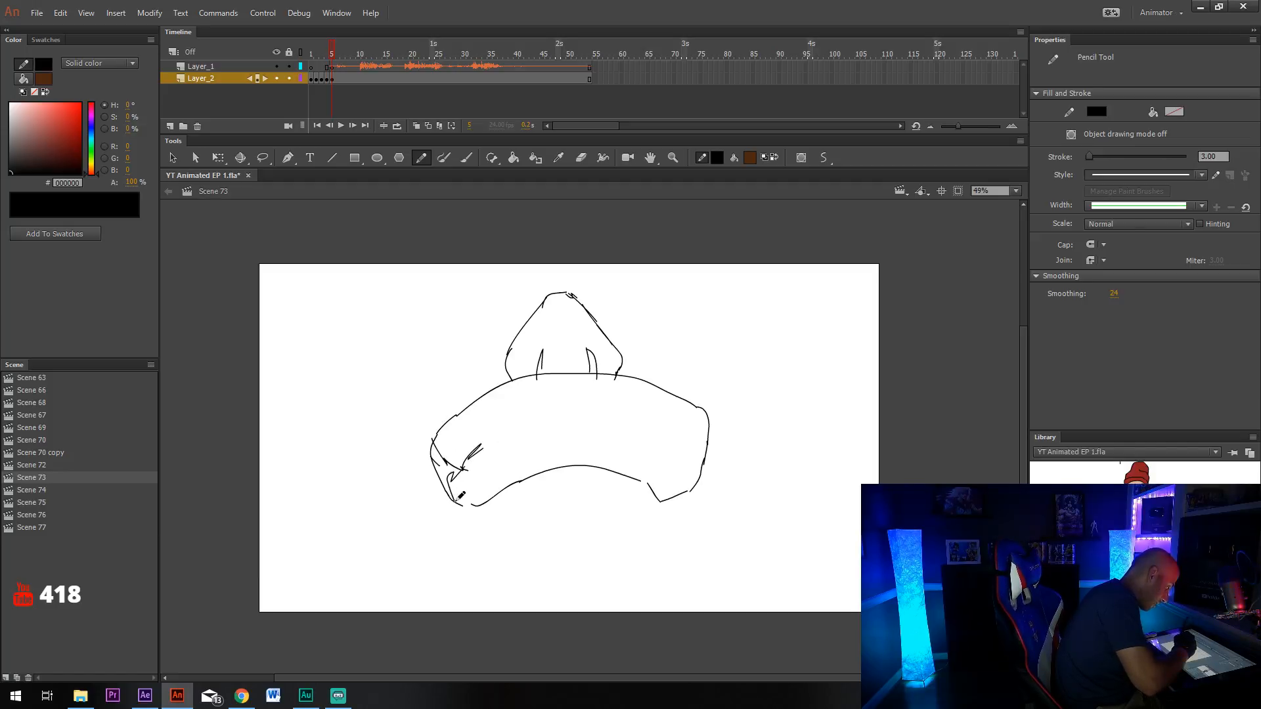
mouse_move(702, 410)
left_mouse_down()
mouse_move(686, 486)
mouse_move(694, 450)
mouse_move(660, 431)
left_mouse_up()
Fill the mouth with two rows of clenched teeth, adding the bite line, tooth dividers and rounded gum edges.
mouse_move(500, 436)
left_mouse_down()
mouse_move(562, 419)
mouse_move(566, 398)
mouse_move(570, 421)
mouse_move(608, 418)
mouse_move(615, 393)
mouse_move(615, 419)
mouse_move(660, 402)
left_mouse_up()
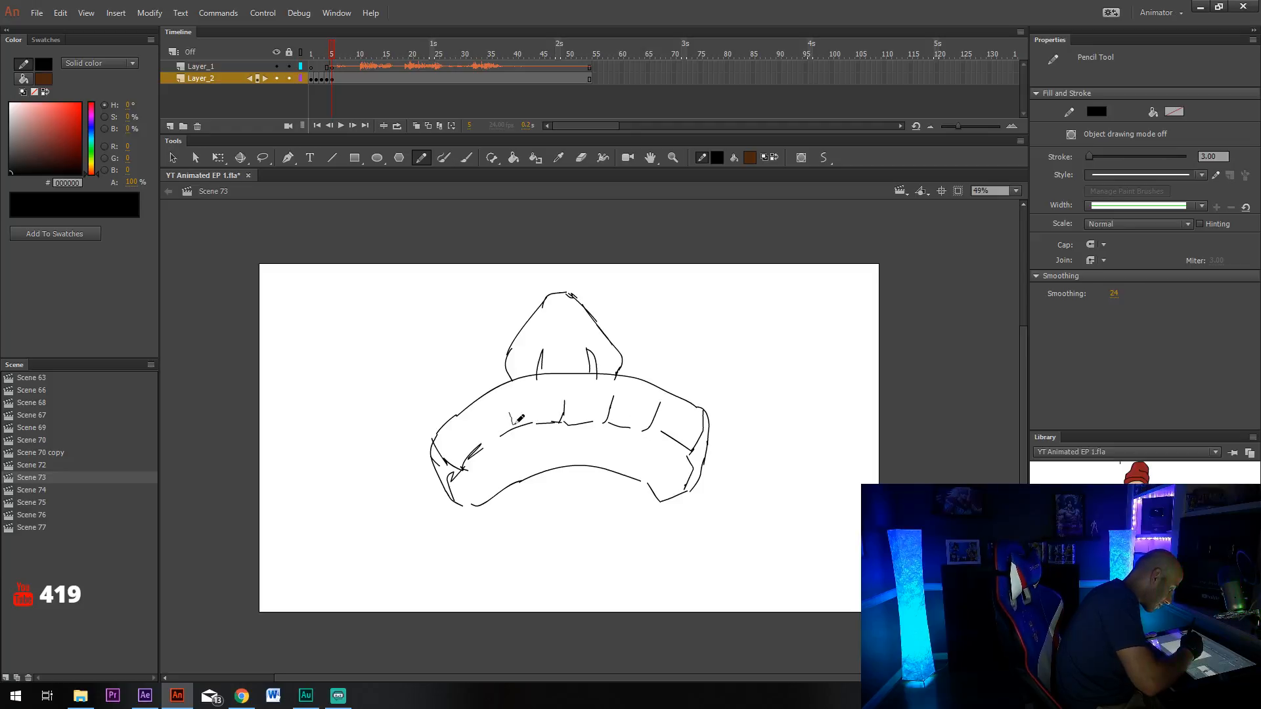
left_click_drag(475, 430, 491, 474)
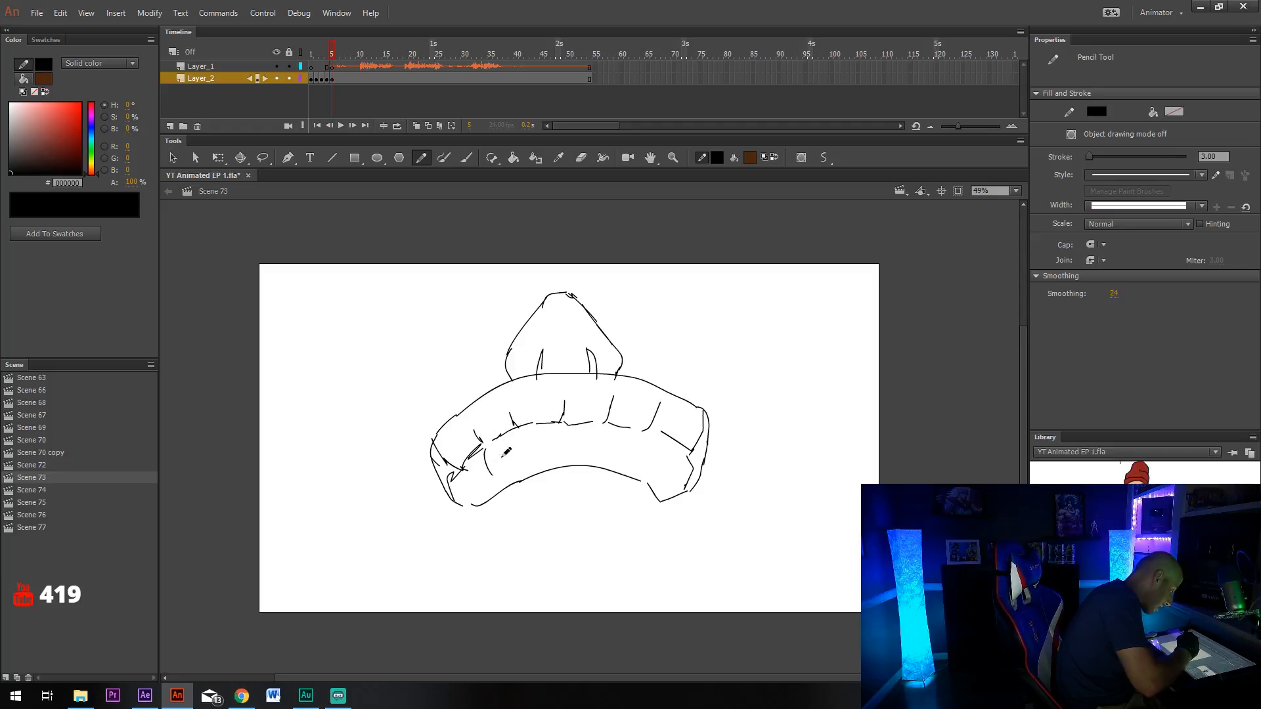
mouse_move(521, 434)
left_mouse_down()
mouse_move(522, 450)
mouse_move(610, 441)
mouse_move(655, 456)
left_mouse_up()
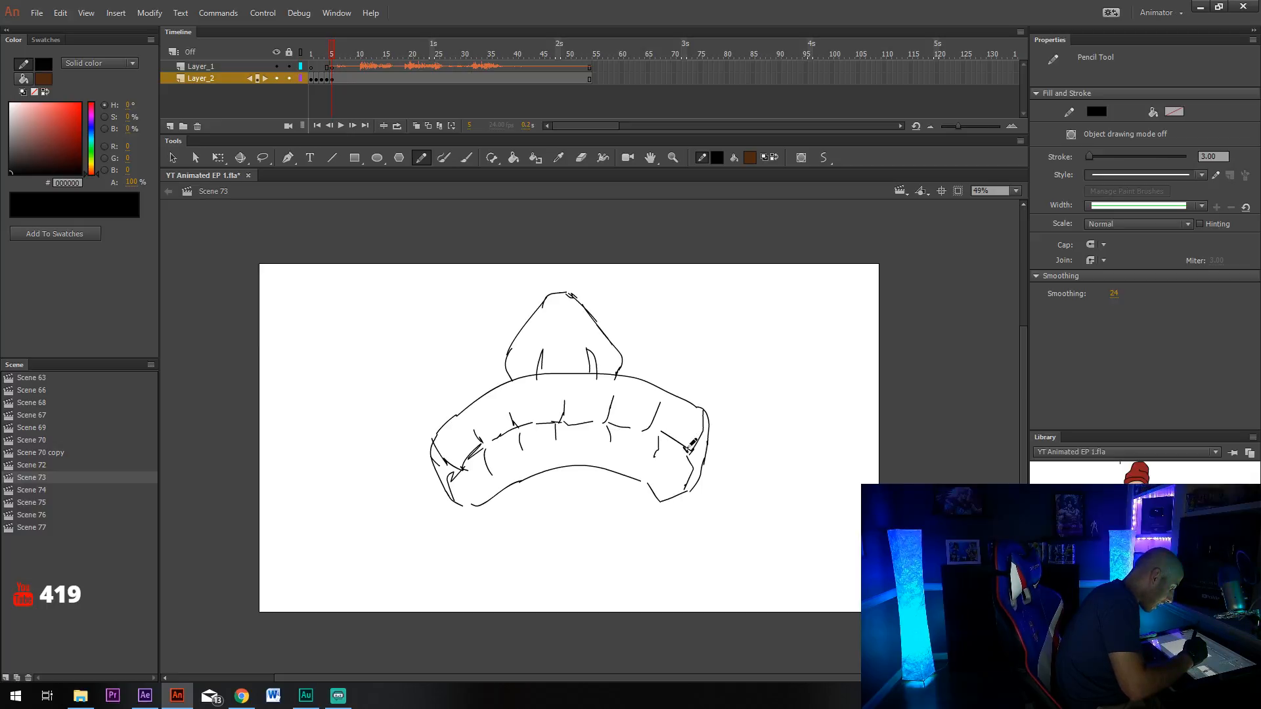
mouse_move(446, 435)
left_mouse_down()
mouse_move(526, 382)
mouse_move(510, 399)
mouse_move(503, 388)
mouse_move(587, 373)
mouse_move(645, 376)
mouse_move(616, 385)
mouse_move(702, 420)
left_mouse_up()
mouse_move(469, 494)
left_mouse_down()
mouse_move(596, 452)
mouse_move(585, 464)
mouse_move(658, 469)
mouse_move(655, 480)
mouse_move(683, 497)
left_mouse_up()
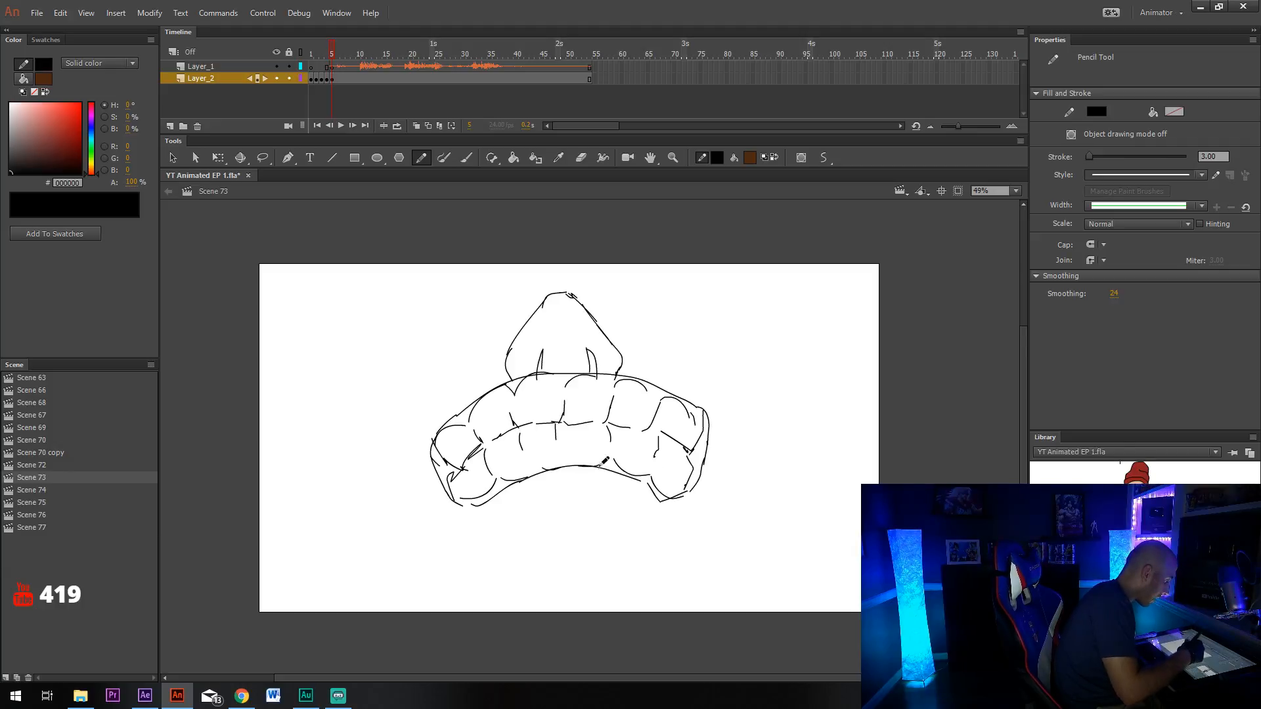
left_click_drag(636, 419, 667, 384)
Draw a wavy chin crease with a short inner line below the mouth, and curved cheek folds outside both upper mouth corners.
mouse_move(483, 497)
left_mouse_down()
mouse_move(524, 511)
mouse_move(586, 476)
mouse_move(668, 495)
left_mouse_up()
left_click_drag(675, 499, 690, 510)
left_click_drag(695, 512, 746, 484)
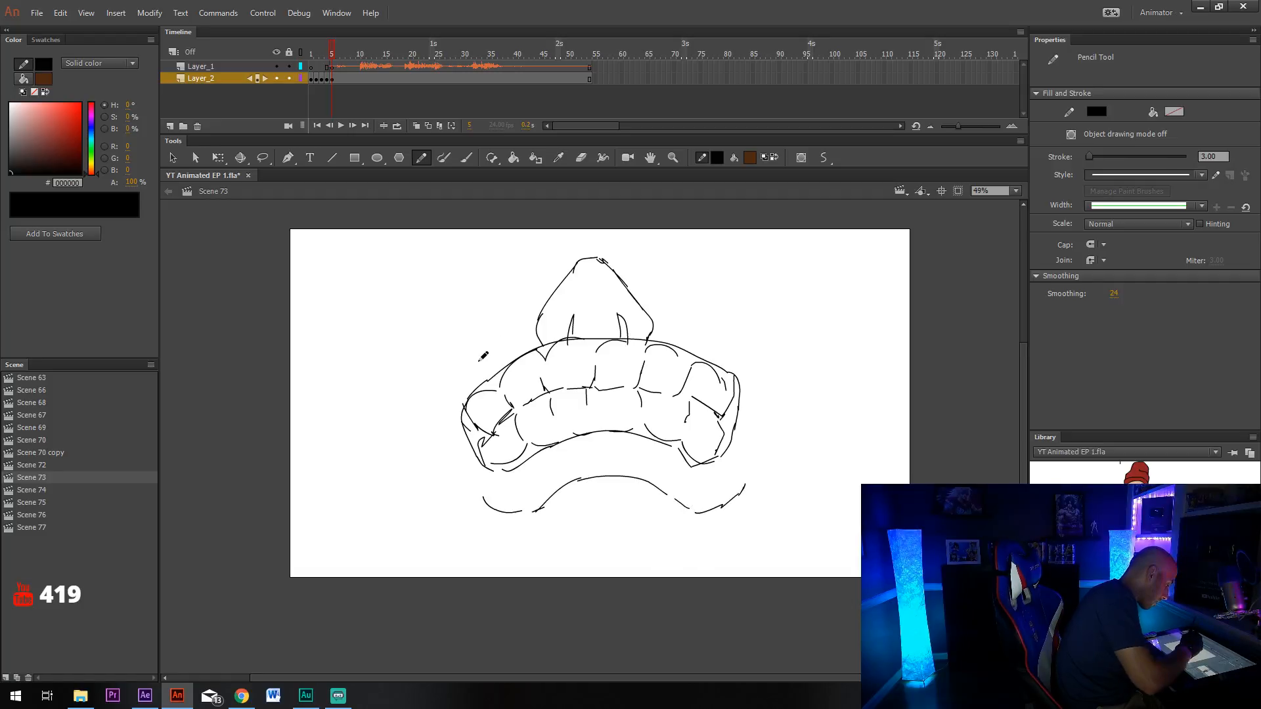
mouse_move(480, 355)
left_mouse_down()
mouse_move(442, 372)
mouse_move(441, 428)
left_mouse_up()
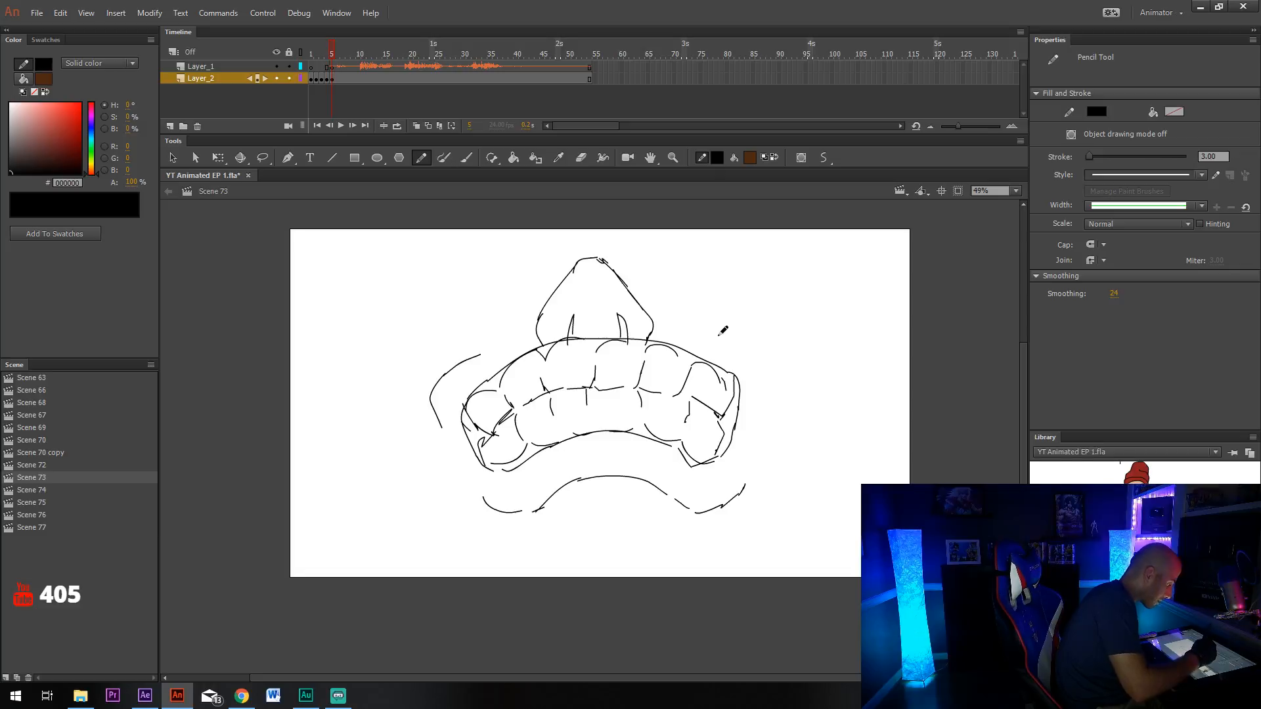
mouse_move(711, 332)
left_mouse_down()
mouse_move(741, 341)
mouse_move(760, 379)
left_mouse_up()
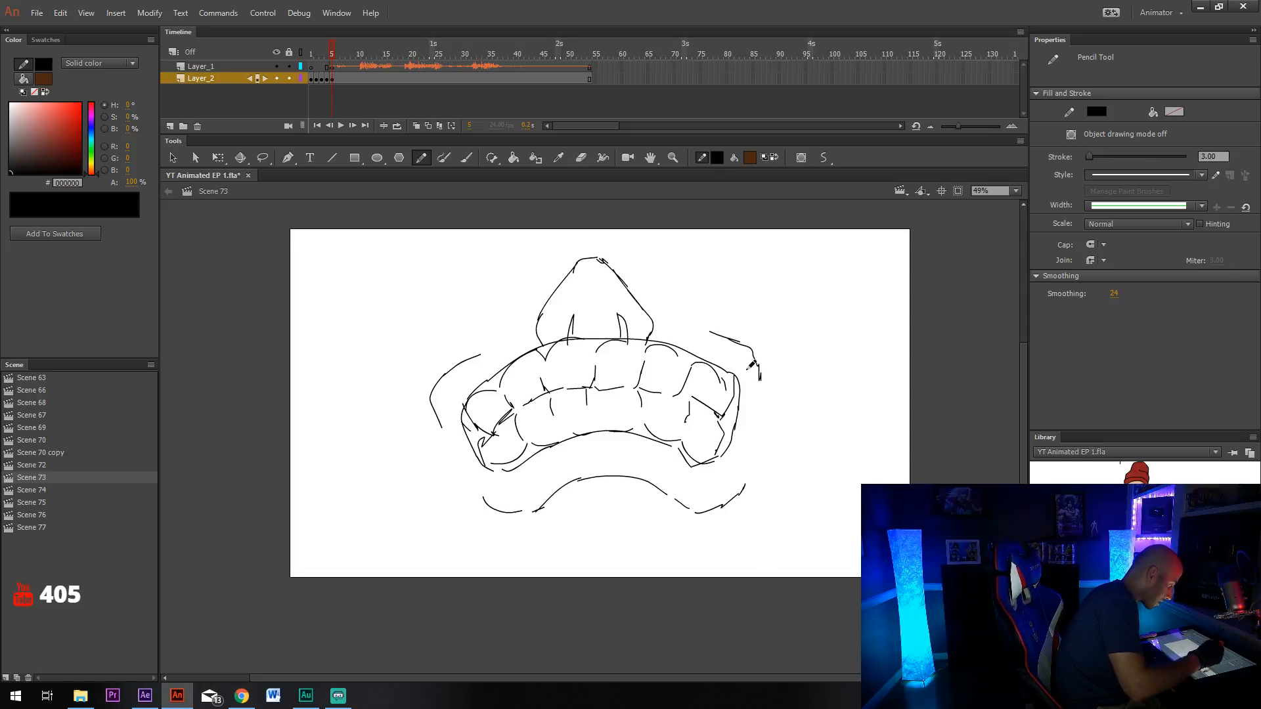
left_click_drag(557, 506, 621, 484)
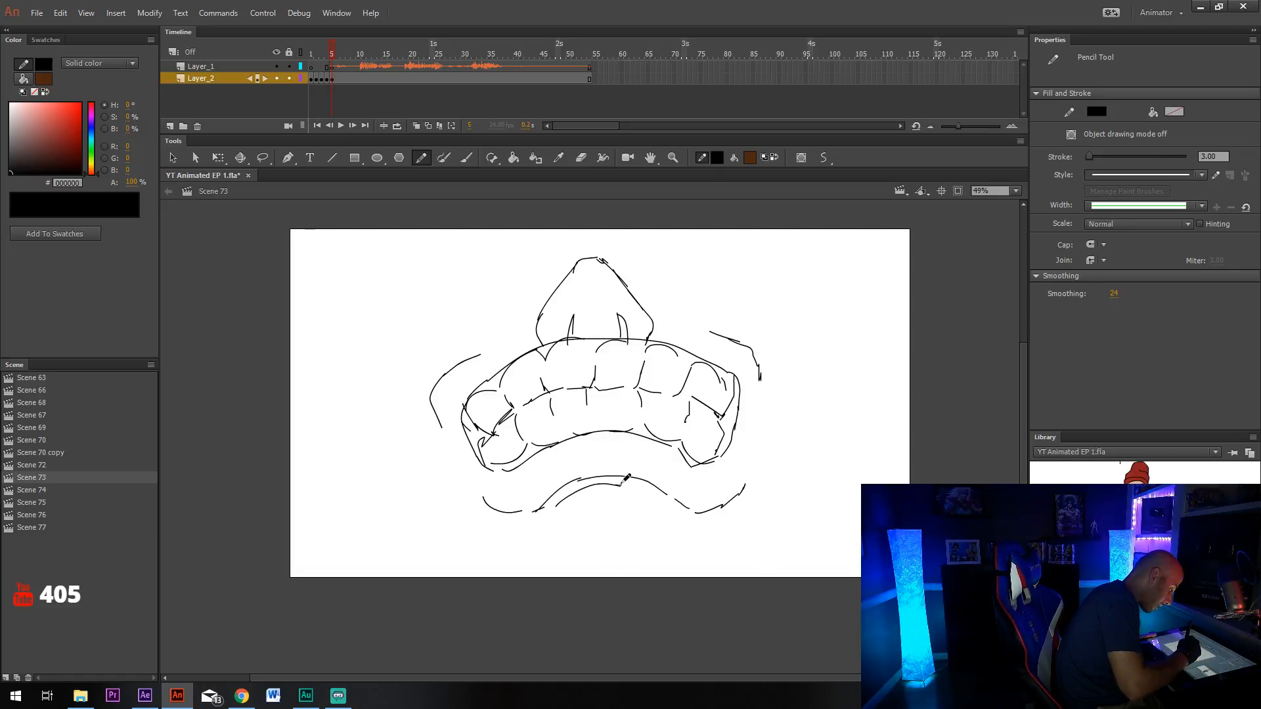
Retrace the sides of the nose and draw almond-shaped outlines for both eyes beside it.
mouse_move(545, 341)
left_mouse_down()
mouse_move(573, 270)
mouse_move(613, 260)
mouse_move(645, 283)
left_mouse_up()
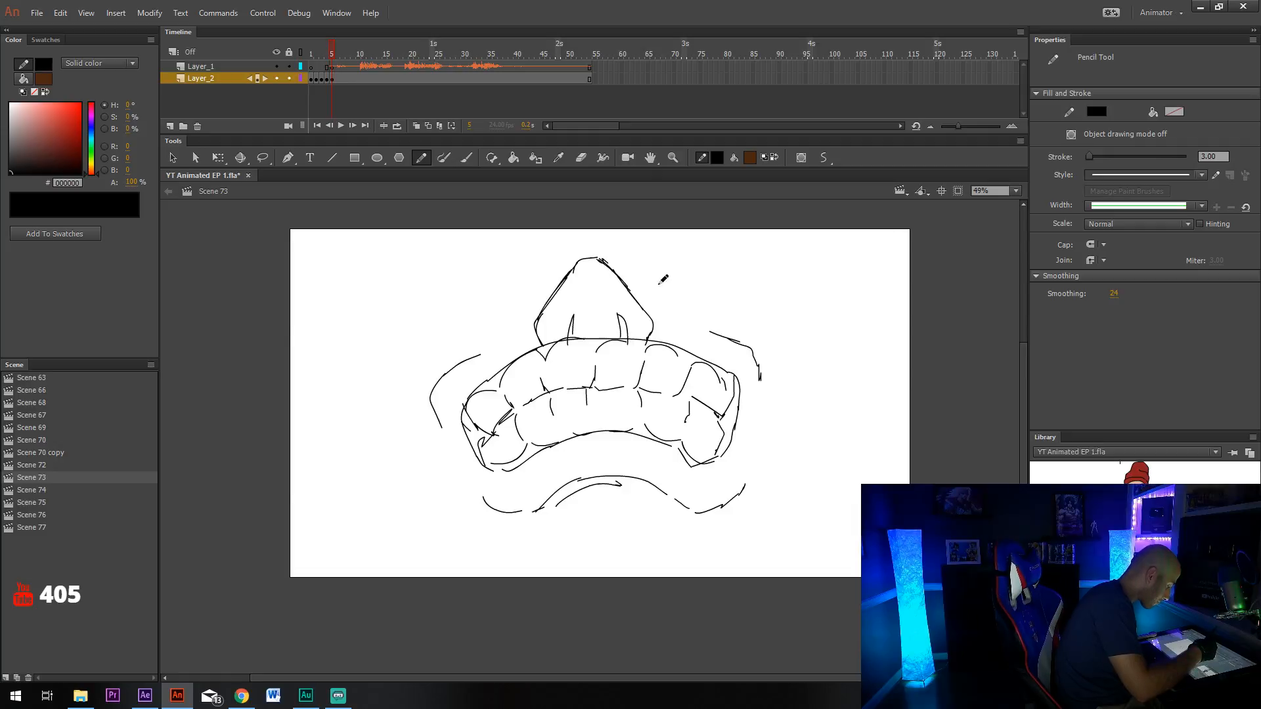
left_click_drag(665, 283, 685, 312)
mouse_move(453, 340)
left_mouse_down()
mouse_move(496, 298)
mouse_move(550, 313)
left_mouse_up()
mouse_move(454, 339)
left_mouse_down()
mouse_move(502, 339)
mouse_move(550, 311)
left_mouse_up()
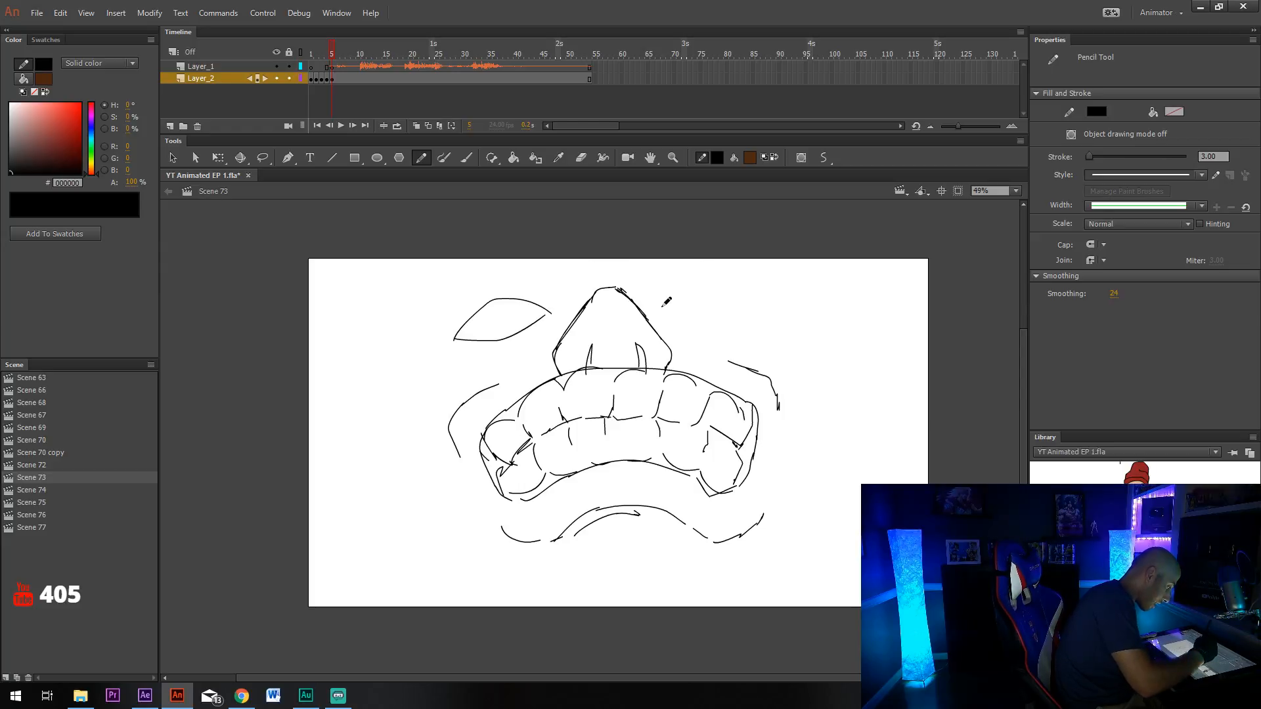
mouse_move(656, 306)
left_mouse_down()
mouse_move(718, 294)
mouse_move(751, 319)
mouse_move(726, 301)
mouse_move(660, 308)
mouse_move(731, 330)
mouse_move(716, 331)
mouse_move(761, 325)
mouse_move(694, 327)
left_mouse_up()
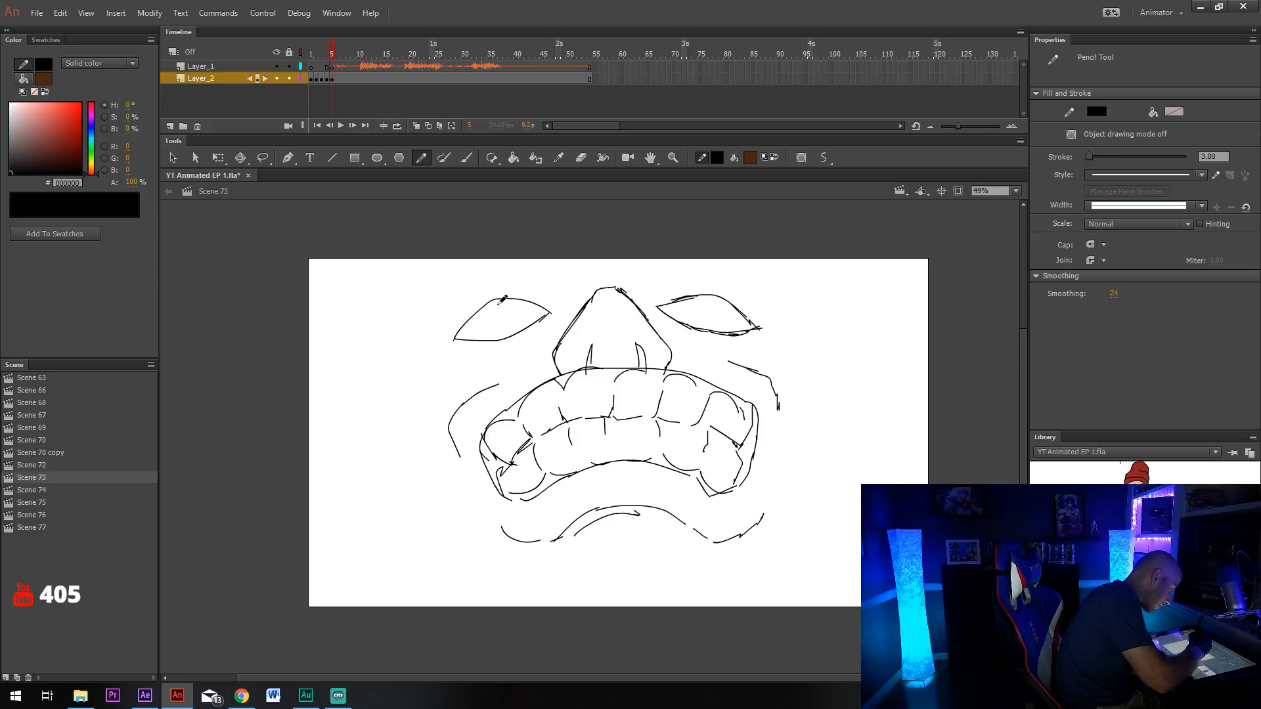
Draw a round iris and pupil in each eye, and add short creases below the inner eye corners.
mouse_move(503, 303)
left_mouse_down()
mouse_move(487, 315)
mouse_move(504, 321)
mouse_move(506, 306)
left_mouse_up()
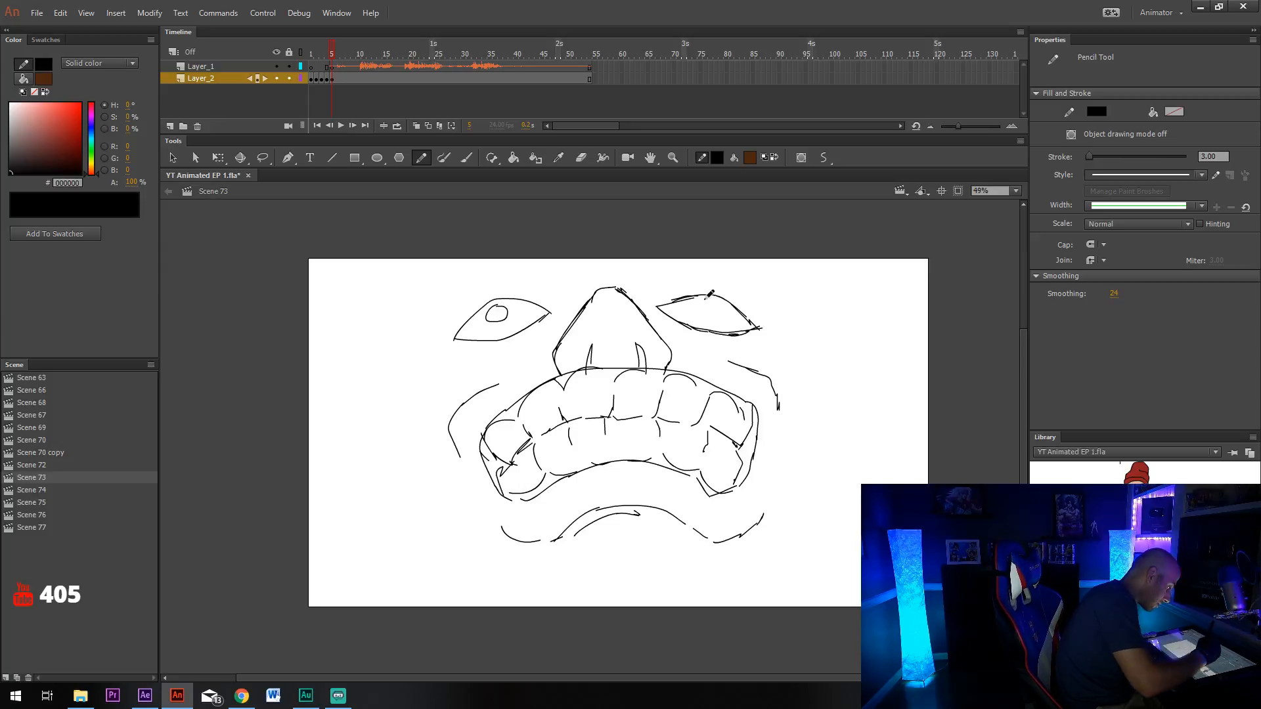
mouse_move(723, 300)
left_mouse_down()
mouse_move(703, 304)
mouse_move(717, 316)
mouse_move(714, 298)
left_mouse_up()
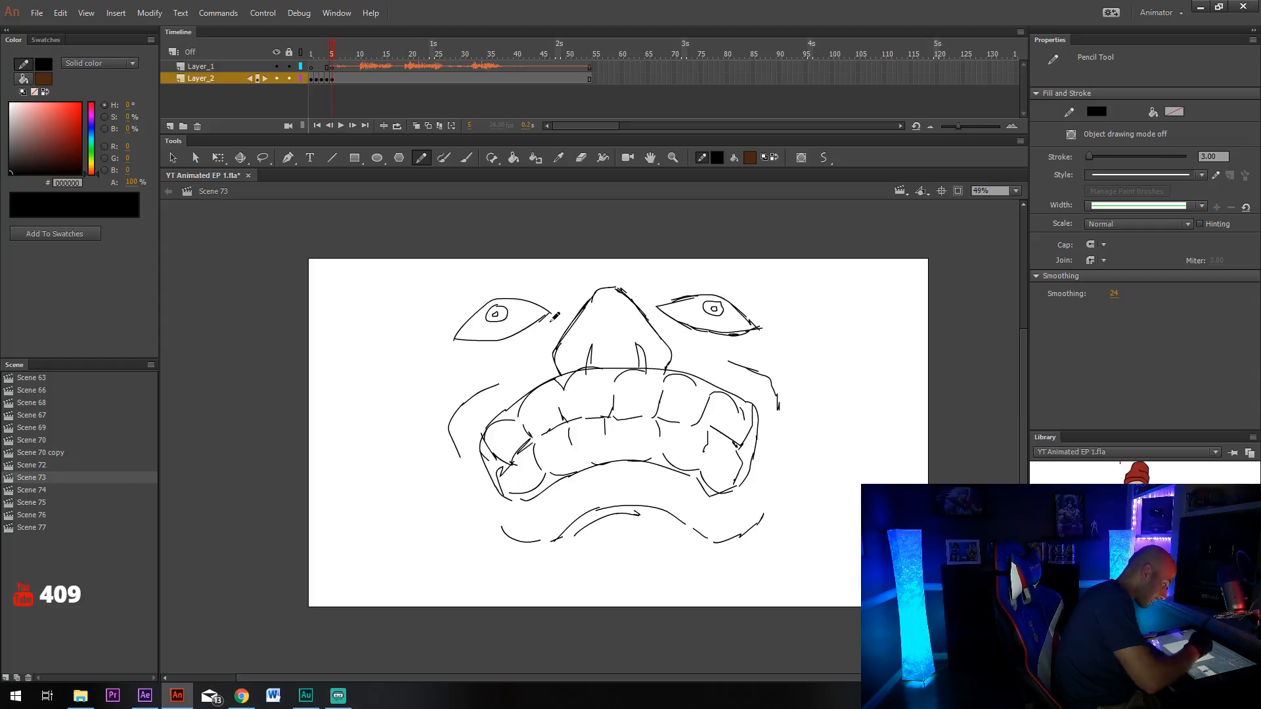
left_click_drag(556, 318, 532, 334)
left_click_drag(660, 322, 669, 328)
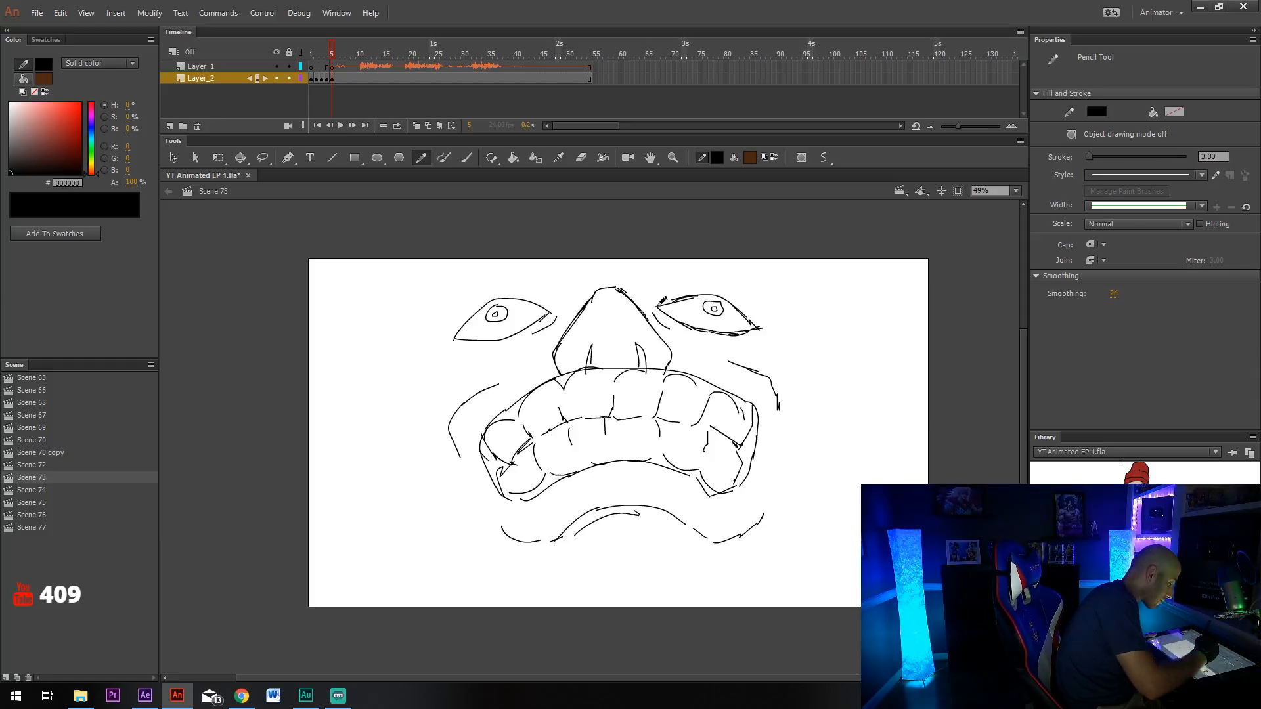
Draw jagged, bushy eyebrows over both eyes, wrapping down to the outer eye corners.
left_click_drag(659, 305, 683, 297)
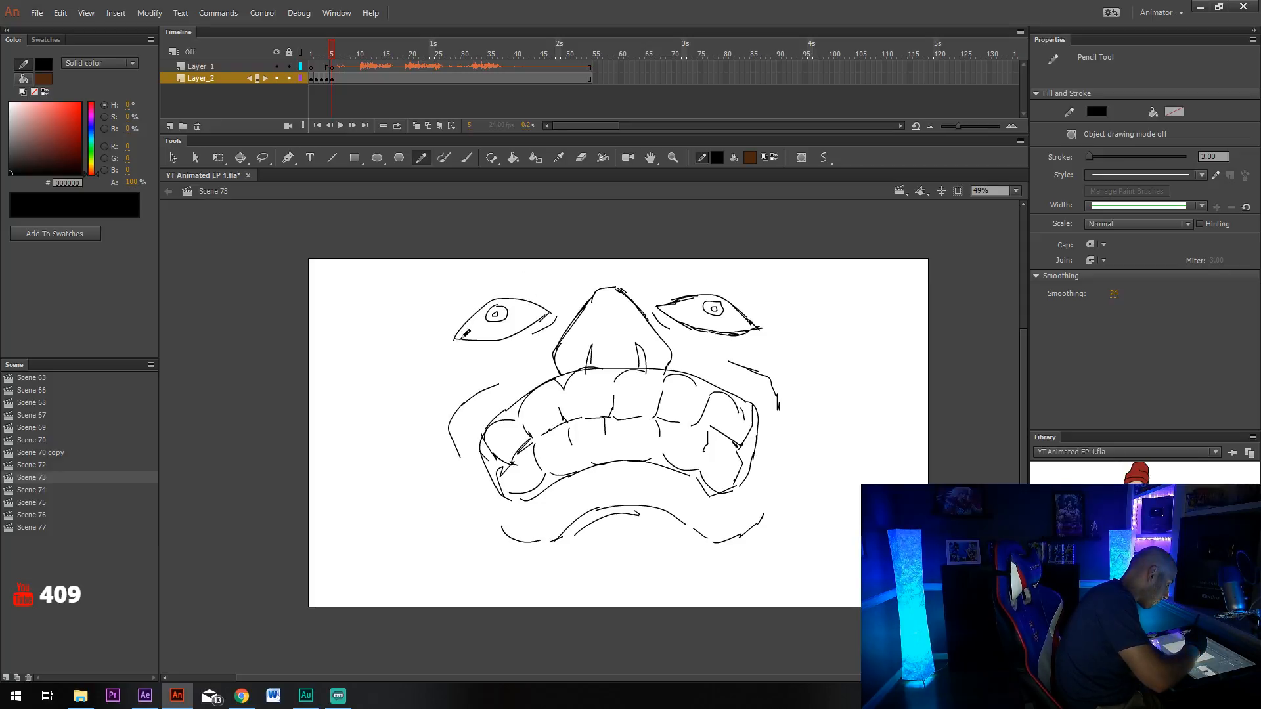
mouse_move(455, 339)
left_mouse_down()
mouse_move(433, 318)
mouse_move(490, 273)
mouse_move(559, 292)
mouse_move(558, 305)
left_mouse_up()
mouse_move(668, 302)
left_mouse_down()
mouse_move(683, 271)
mouse_move(741, 282)
left_mouse_up()
mouse_move(745, 283)
left_mouse_down()
mouse_move(779, 317)
mouse_move(756, 321)
left_mouse_up()
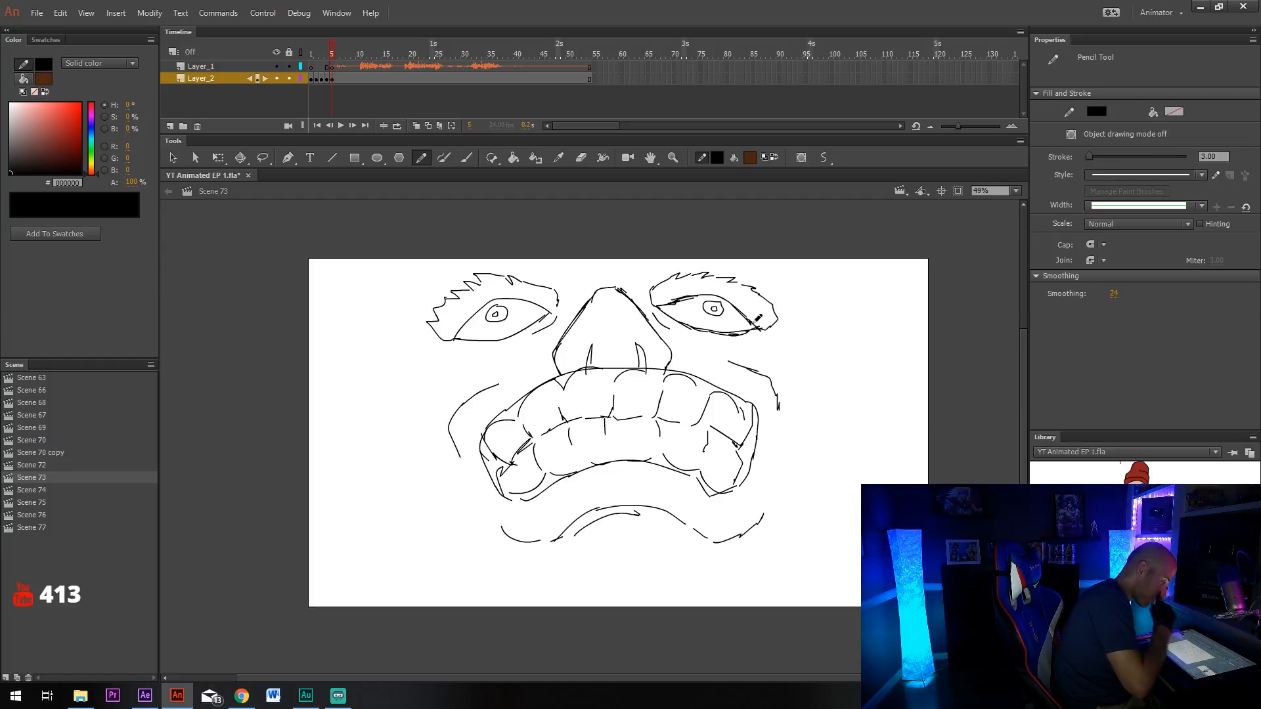
Lasso each eye together with its eyebrow and move both slightly closer to the nose.
left_click(262, 158)
mouse_move(557, 255)
left_mouse_down()
mouse_move(529, 260)
mouse_move(512, 359)
mouse_move(540, 349)
mouse_move(561, 272)
mouse_move(460, 361)
mouse_move(565, 338)
mouse_move(563, 283)
mouse_move(577, 282)
left_mouse_up()
left_click(745, 269)
mouse_move(760, 258)
left_mouse_down()
mouse_move(656, 262)
mouse_move(647, 312)
mouse_move(670, 331)
mouse_move(773, 274)
mouse_move(761, 259)
left_mouse_up()
left_click(805, 305)
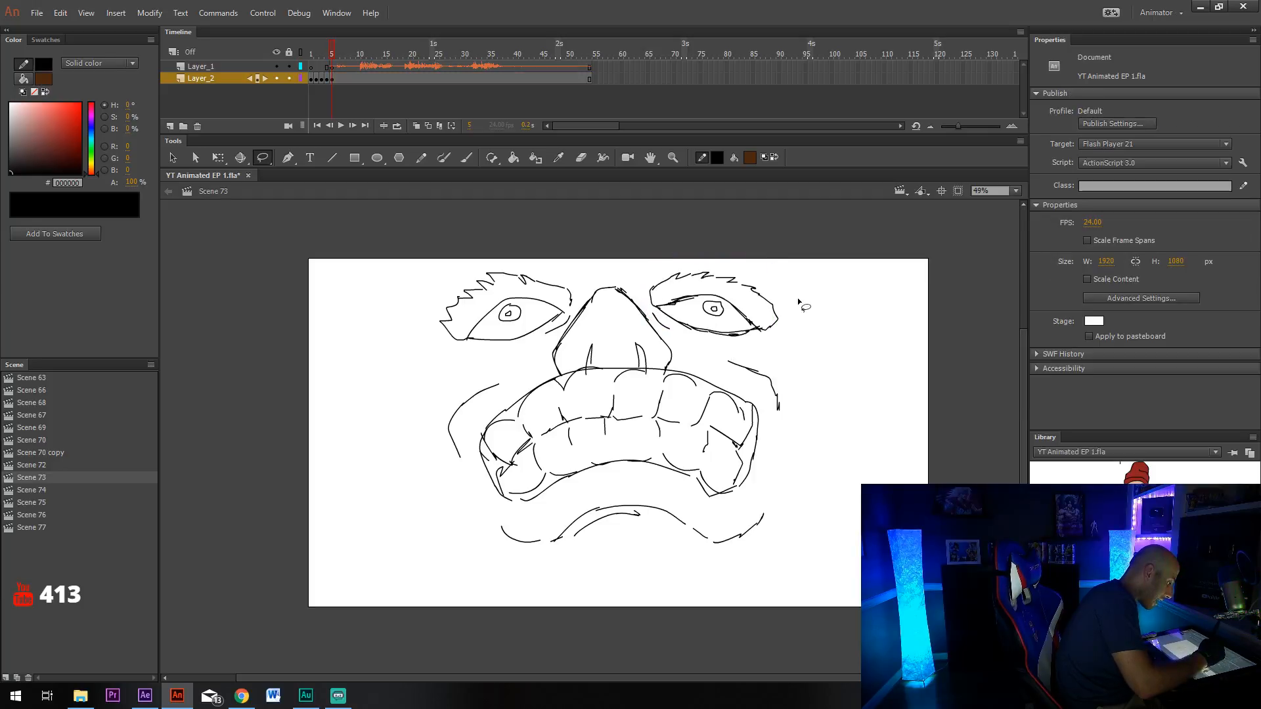
mouse_move(653, 299)
left_mouse_down()
mouse_move(805, 322)
mouse_move(747, 349)
mouse_move(647, 315)
left_mouse_up()
left_click_drag(737, 311, 731, 312)
left_click(773, 258)
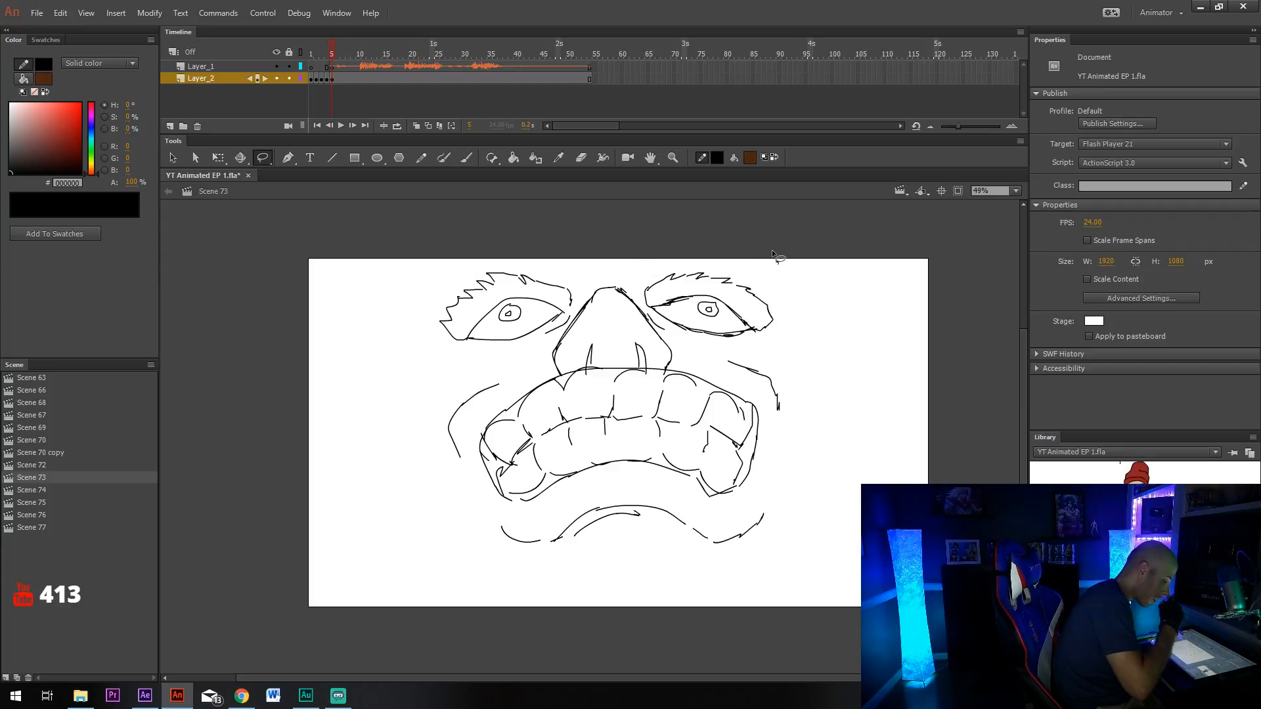
Pencil a curved bag line beneath each eye.
key("y")
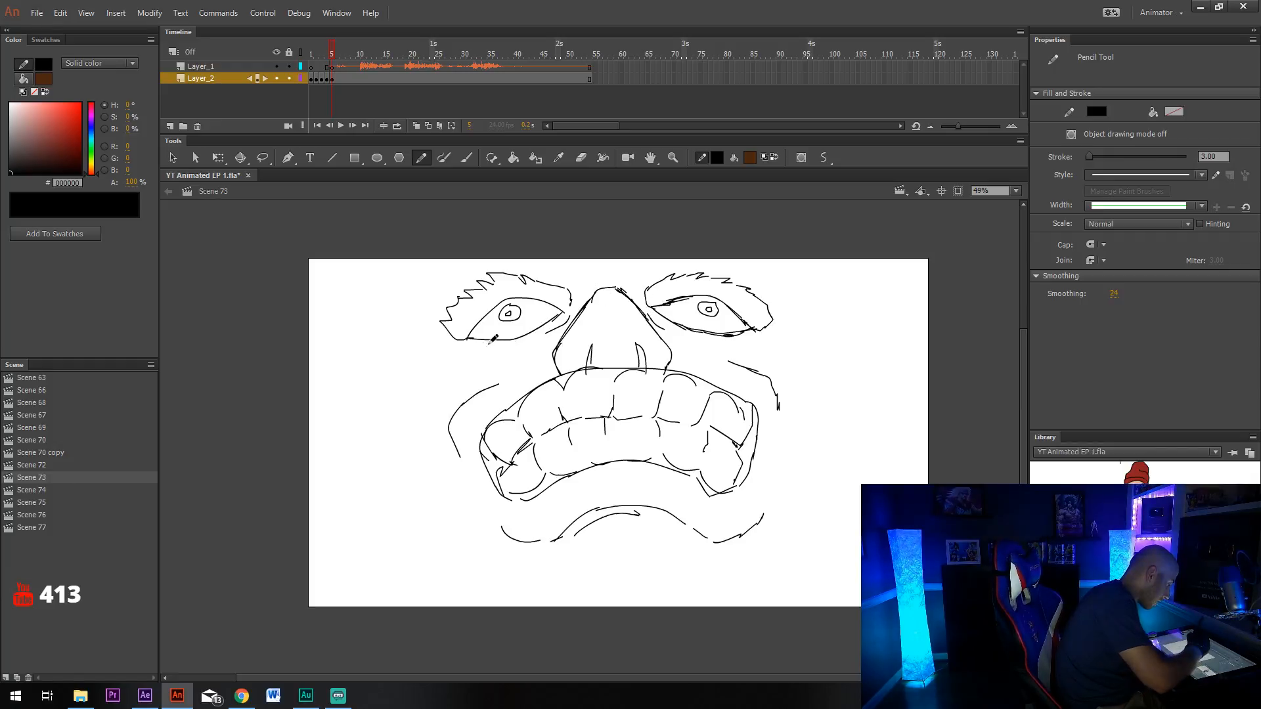
left_click_drag(475, 343, 528, 344)
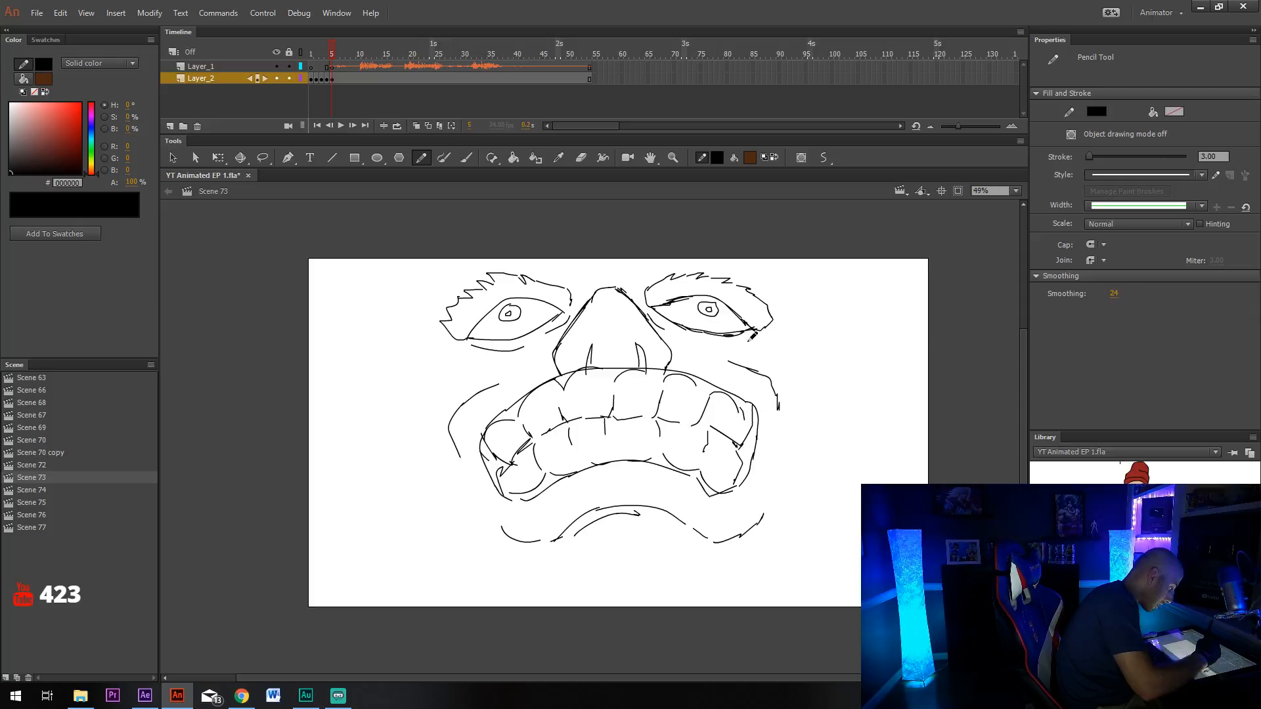
left_click_drag(750, 339, 682, 336)
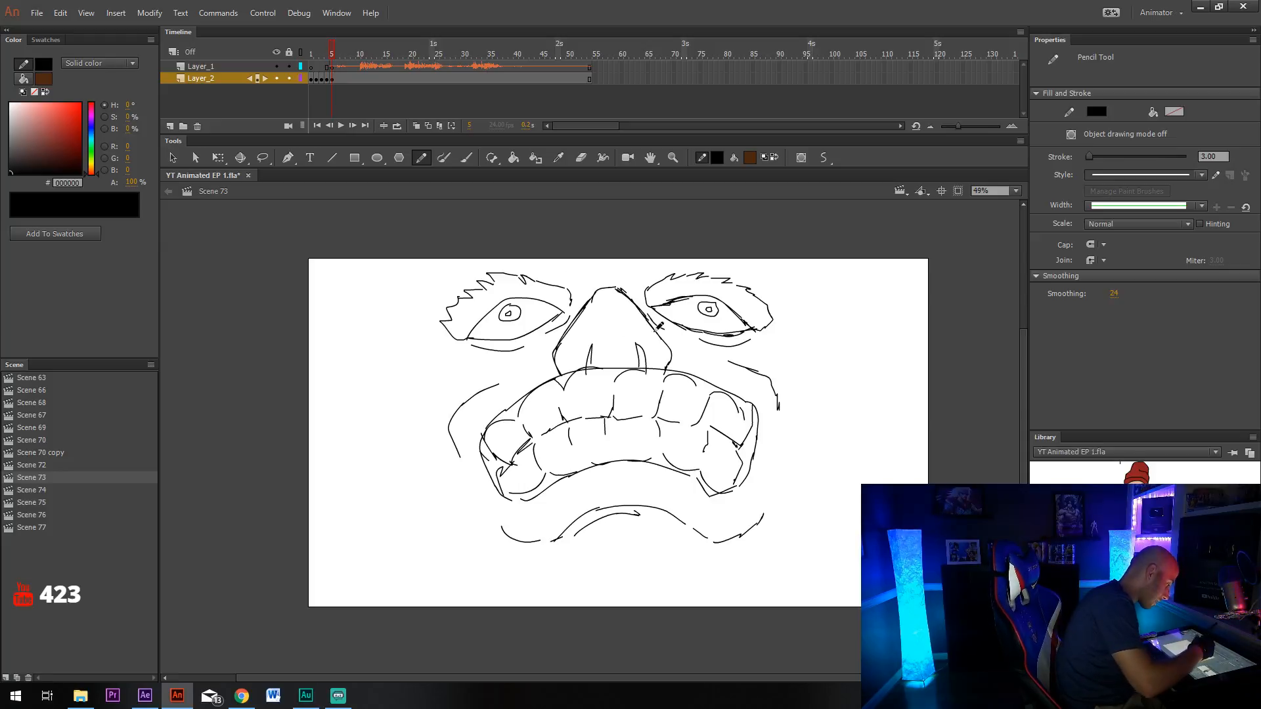
Draw a shallow arc above the nose bridge joining both eyebrows as the hat's lower edge, and tidy its end.
scroll(657, 315, "down", 1)
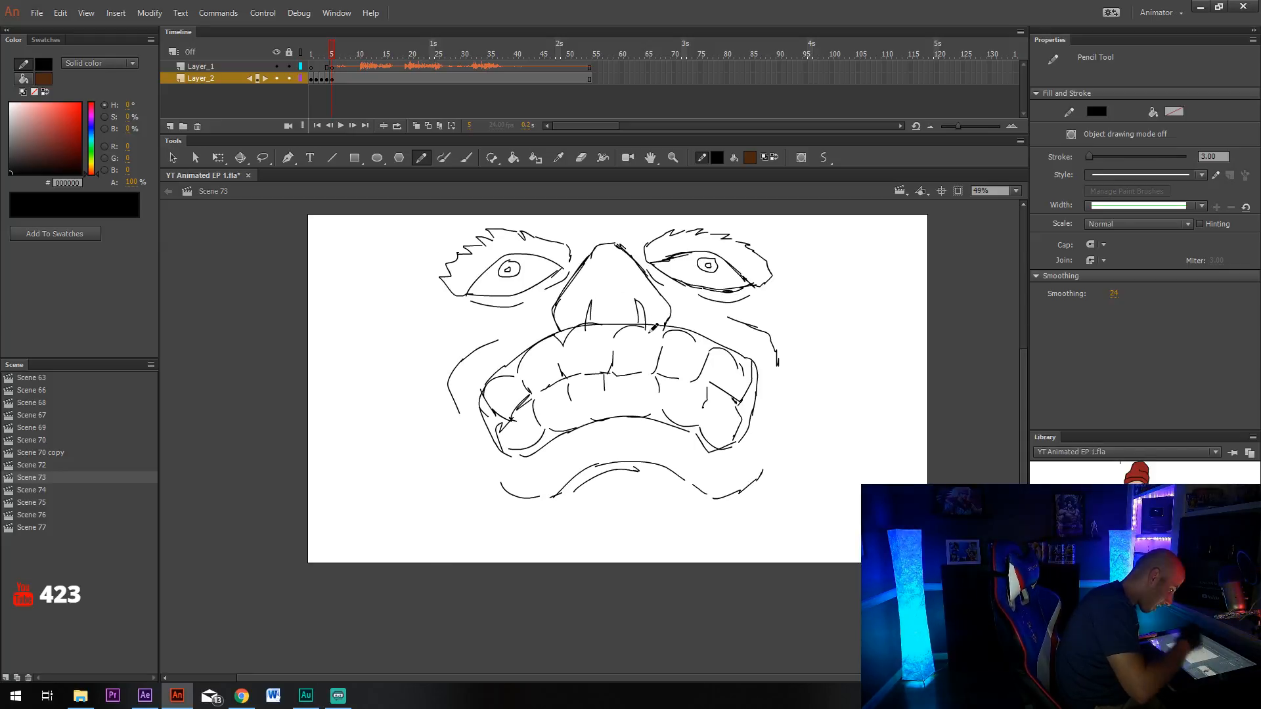
scroll(650, 332, "up", 1)
left_click_drag(535, 284, 654, 283)
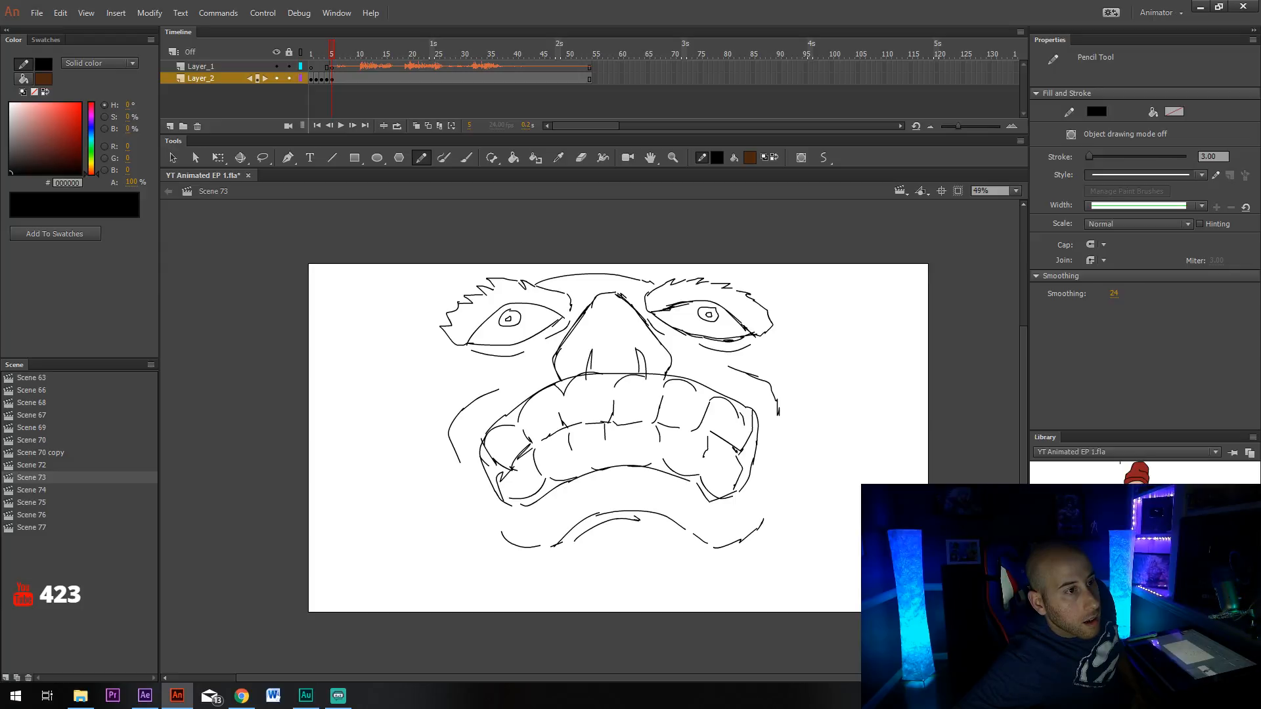
key("alt+Tab")
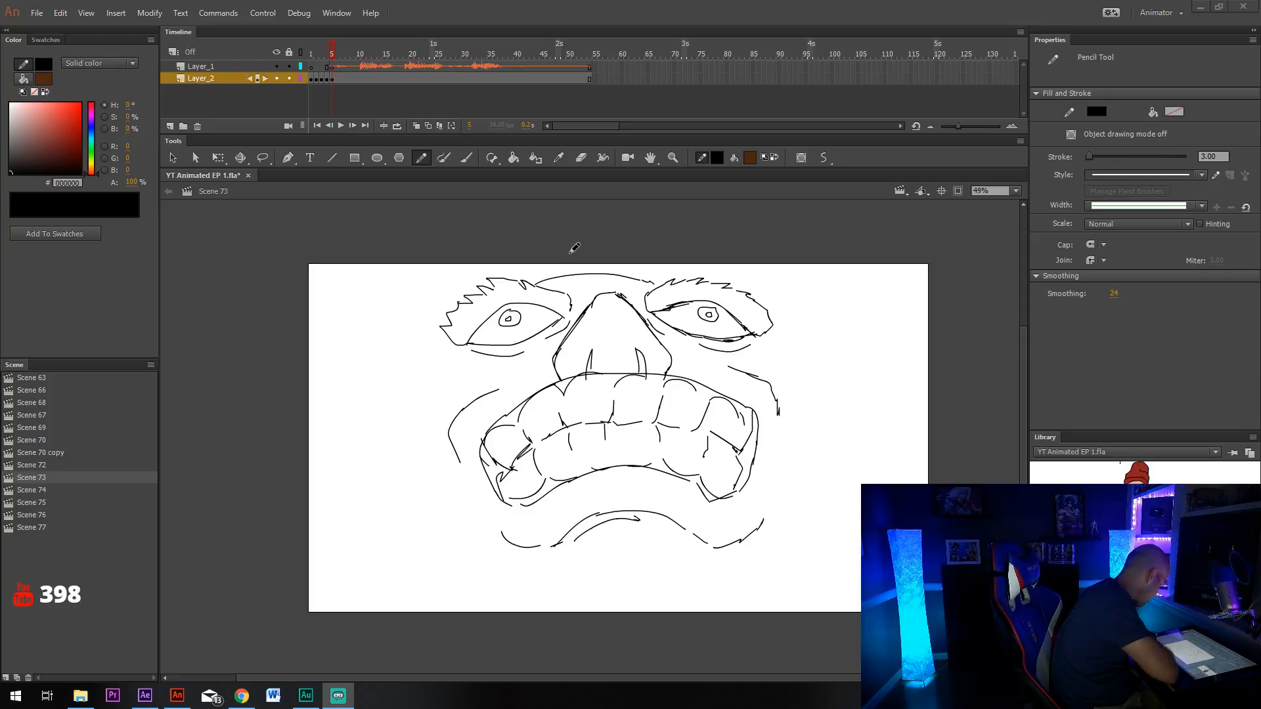
left_click(652, 270)
key("e")
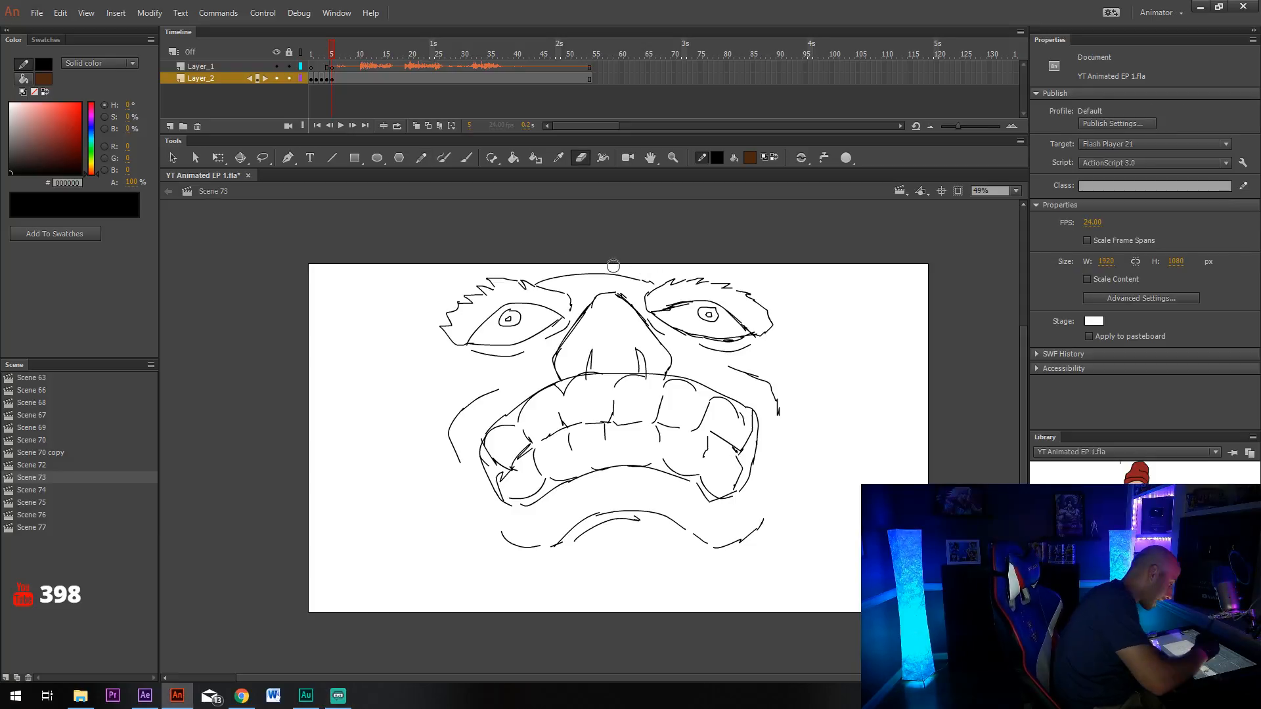
mouse_move(648, 277)
left_mouse_down()
mouse_move(616, 274)
mouse_move(673, 282)
left_mouse_up()
key("y")
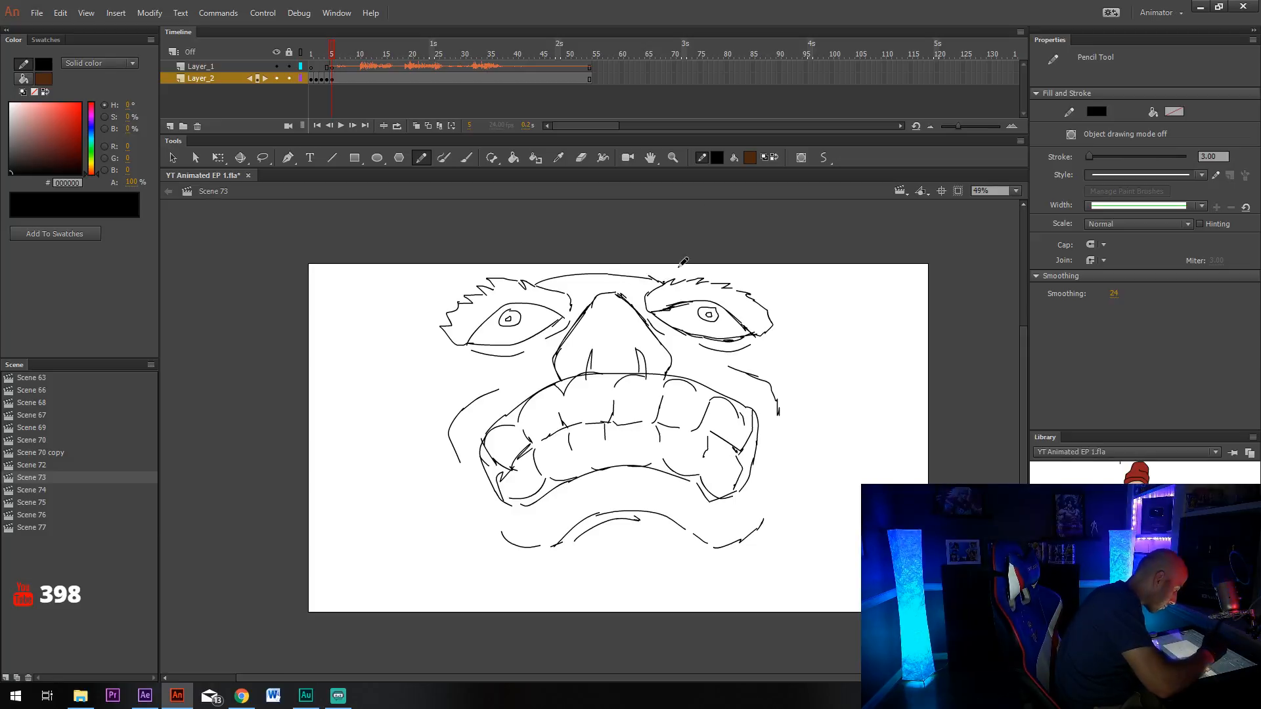
Draw the hat's side flaps, slanting outward from the outer eyebrow ends to a point and up to the stage's upper edge.
left_click_drag(450, 343, 418, 388)
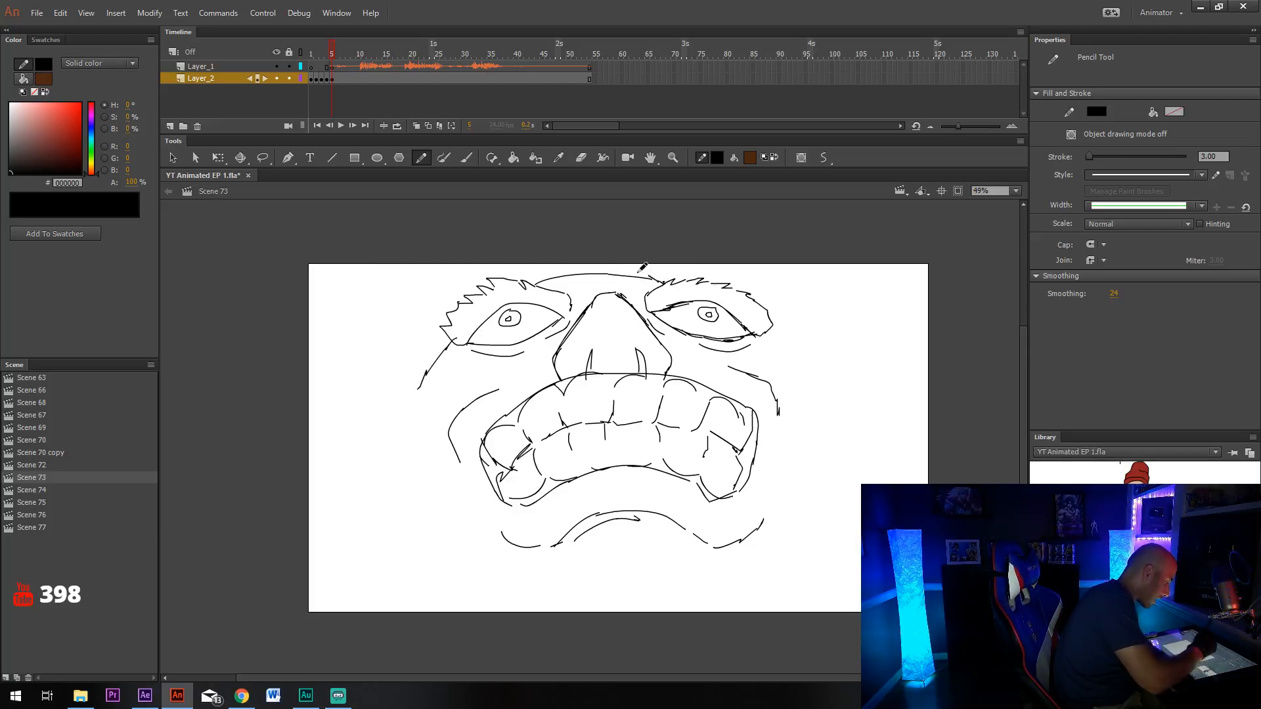
left_click_drag(777, 328, 792, 355)
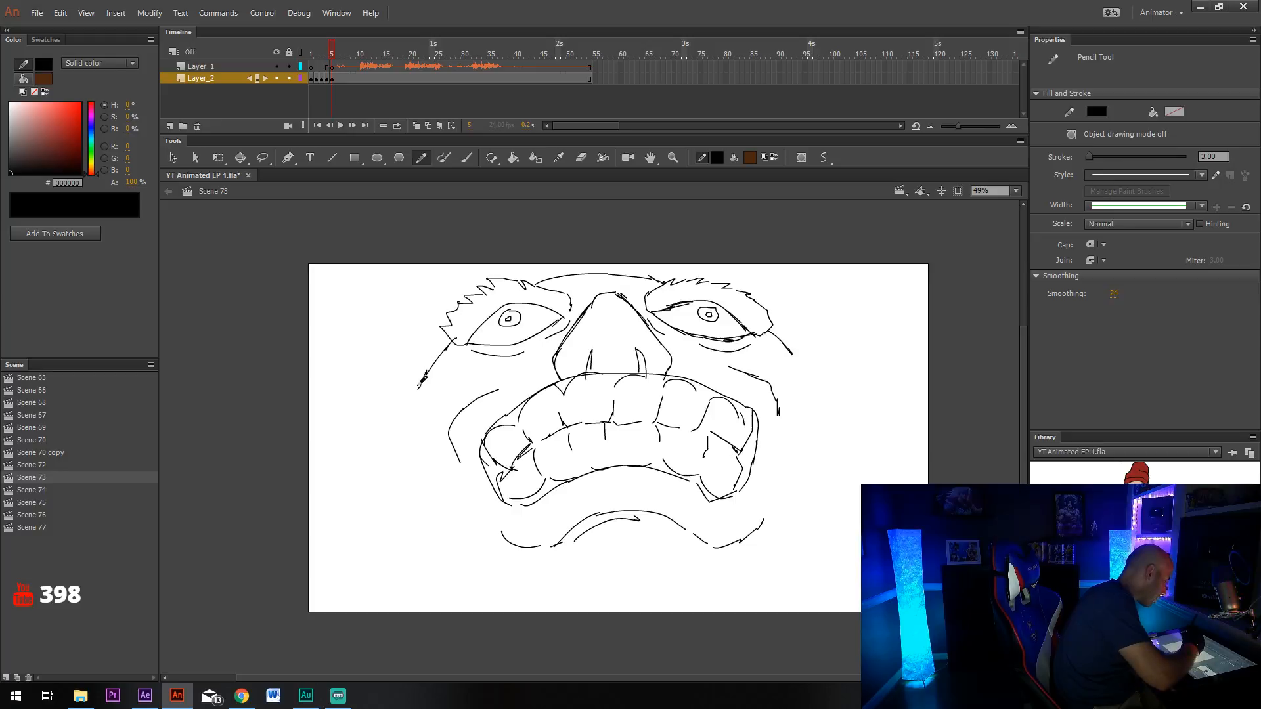
mouse_move(421, 381)
left_mouse_down()
mouse_move(379, 306)
mouse_move(378, 338)
mouse_move(420, 383)
left_mouse_up()
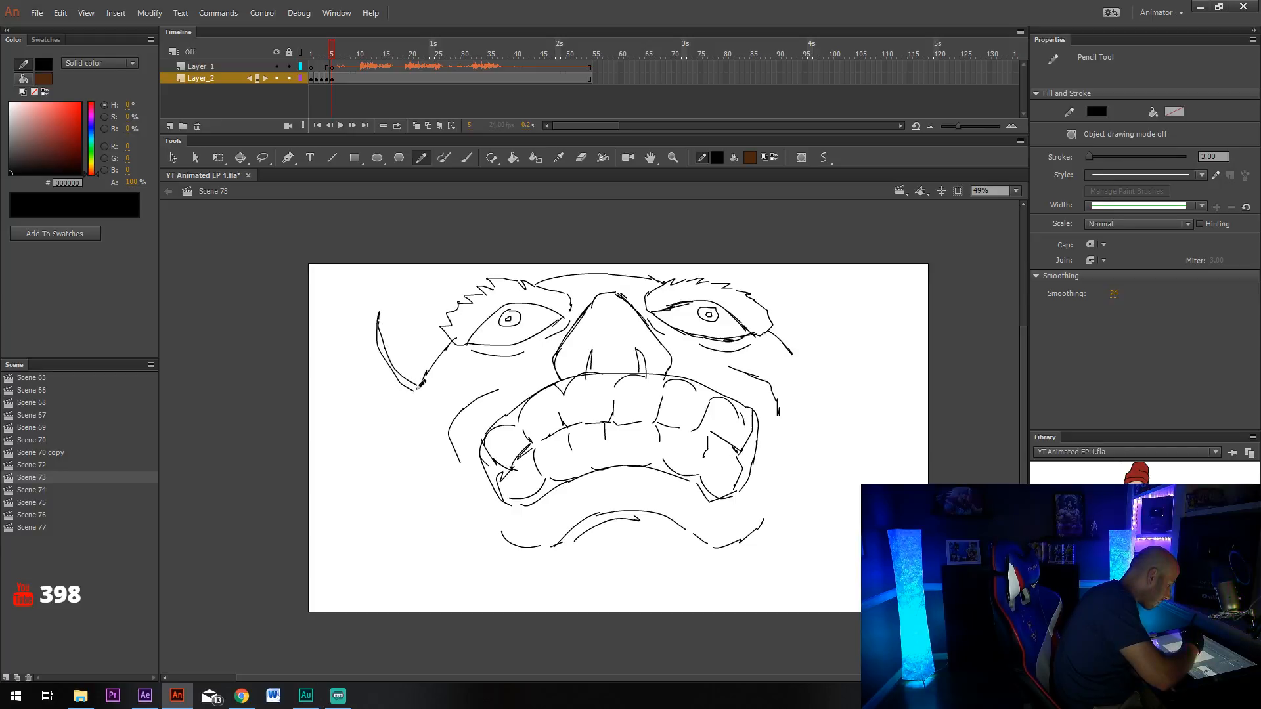
key("e")
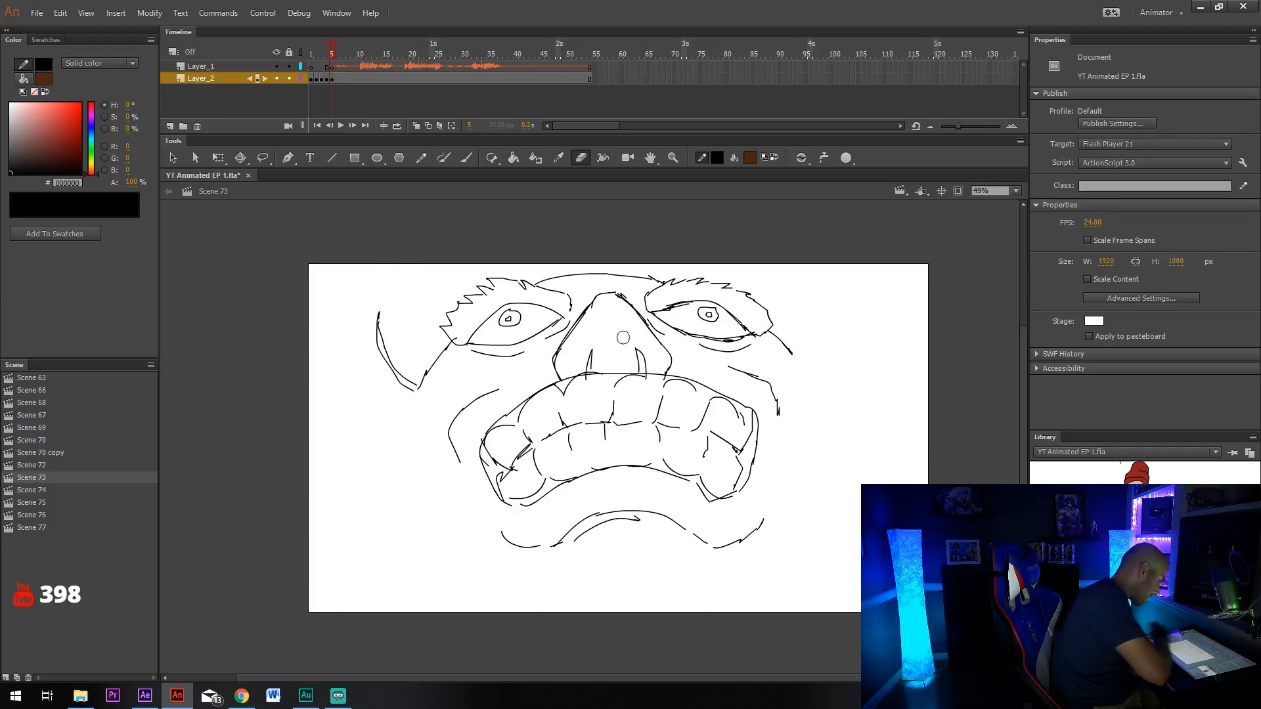
mouse_move(384, 288)
left_mouse_down()
mouse_move(390, 367)
mouse_move(401, 356)
mouse_move(409, 390)
mouse_move(383, 310)
mouse_move(392, 274)
left_mouse_up()
key("y")
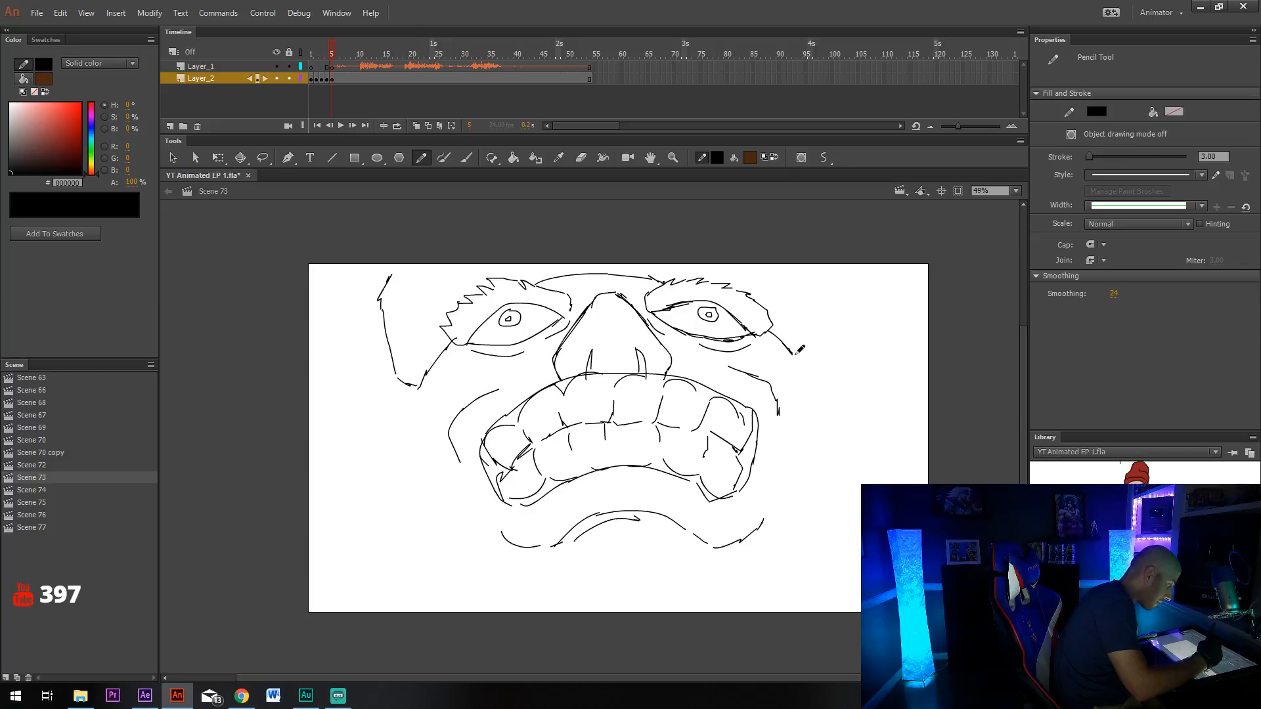
mouse_move(794, 353)
left_mouse_down()
mouse_move(821, 323)
mouse_move(819, 269)
left_mouse_up()
Draw the hat's rounded crown as a large arc above the stage, connecting both side flaps.
scroll(821, 276, "up", 3)
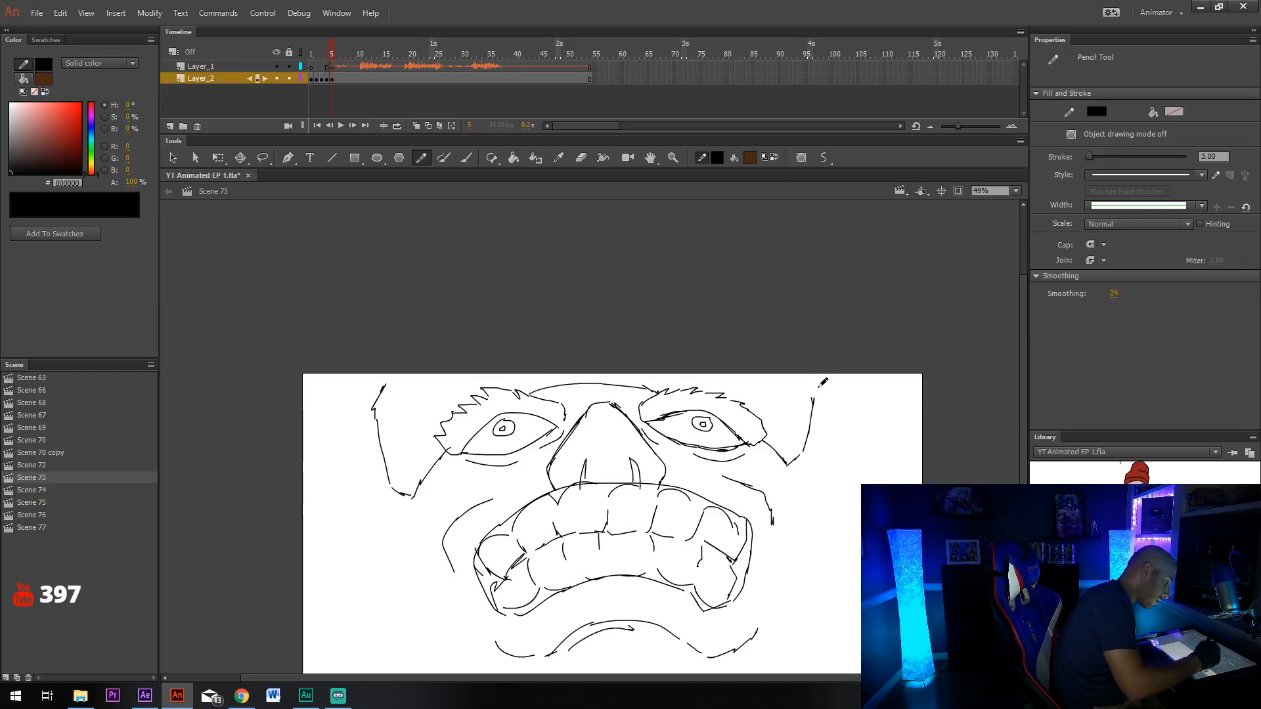
mouse_move(821, 384)
left_mouse_down()
mouse_move(805, 348)
mouse_move(728, 305)
mouse_move(554, 297)
mouse_move(408, 349)
mouse_move(389, 373)
mouse_move(453, 325)
left_mouse_up()
key("e")
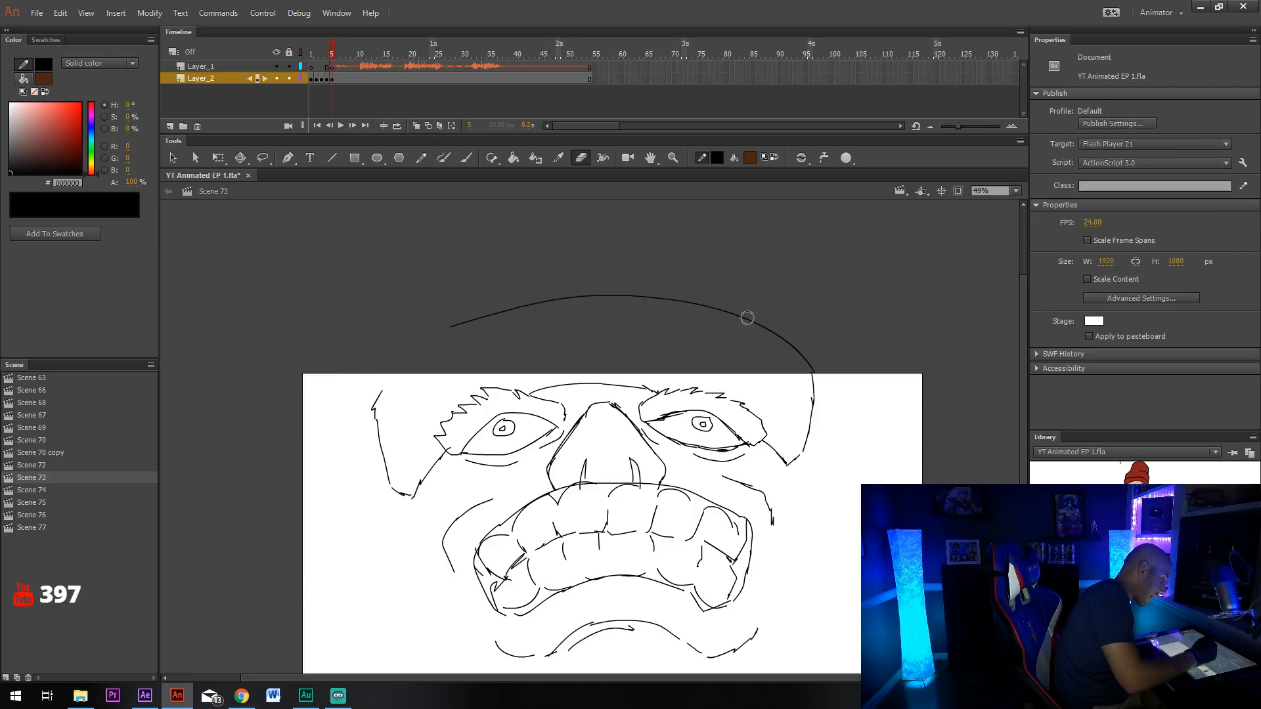
key("y")
mouse_move(384, 398)
left_mouse_down()
mouse_move(445, 330)
mouse_move(405, 361)
mouse_move(465, 320)
left_mouse_up()
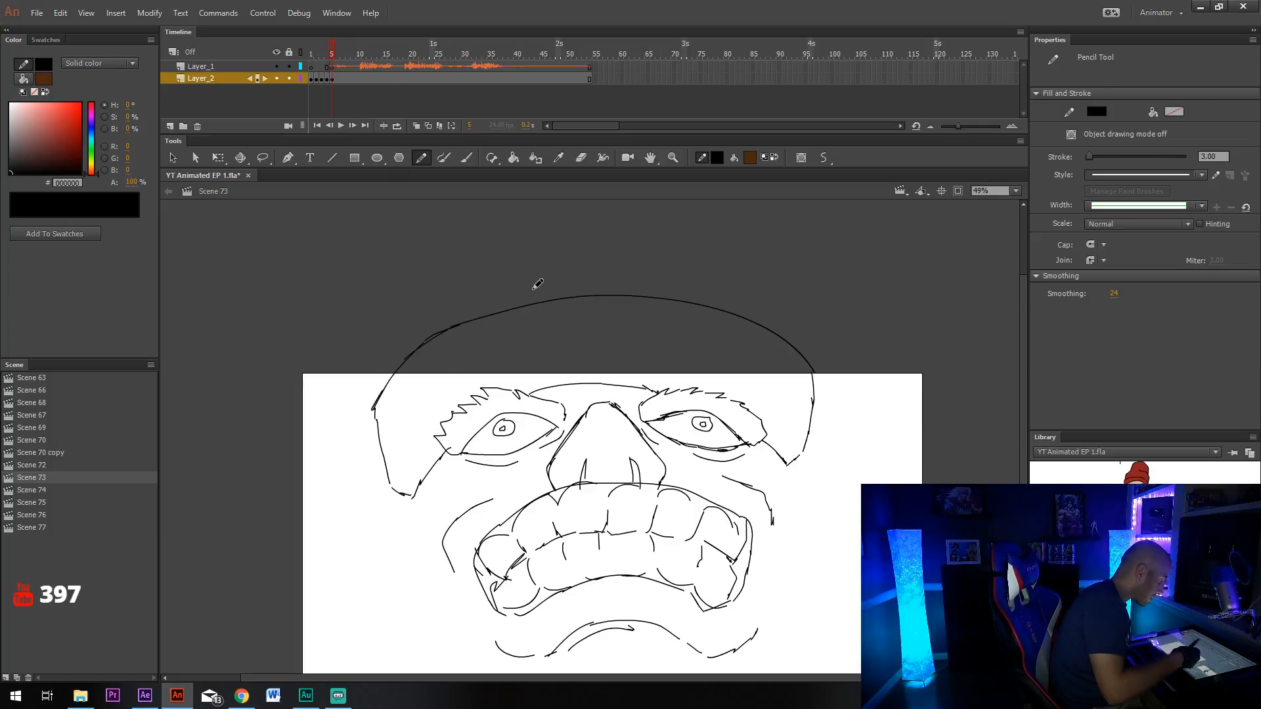
Add short vertical knit lines to both side flaps and the outer ends of the hat's crown.
scroll(537, 284, "down", 3)
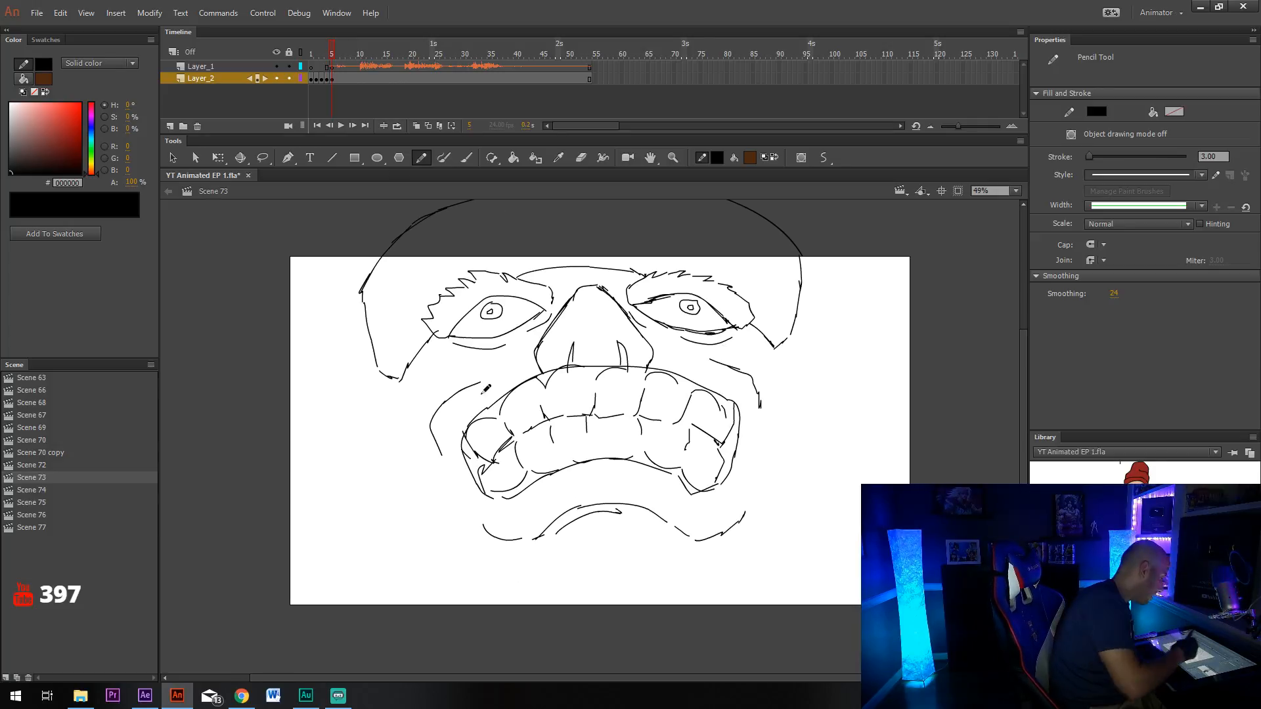
left_click_drag(481, 398, 478, 483)
left_click_drag(377, 383, 400, 450)
mouse_move(379, 342)
left_mouse_down()
mouse_move(405, 424)
mouse_move(404, 375)
left_mouse_up()
left_click_drag(411, 318, 413, 333)
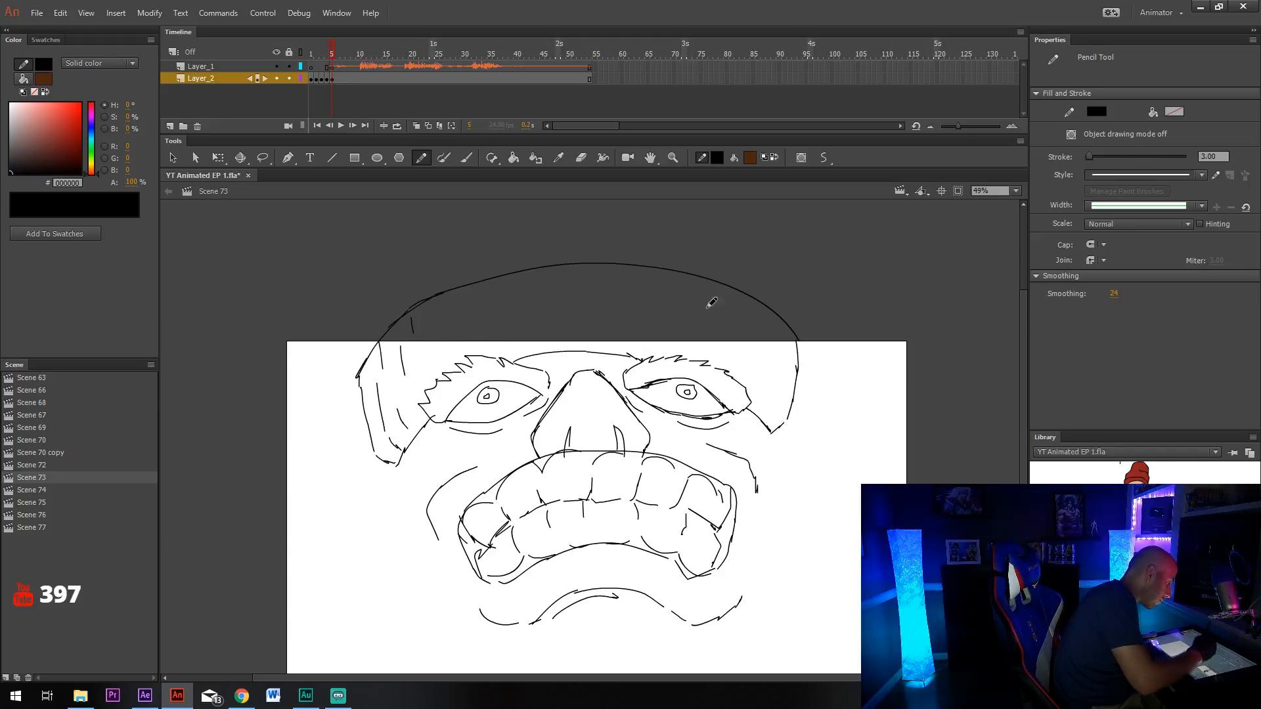
left_click_drag(764, 393, 754, 408)
left_click_drag(773, 351, 771, 373)
mouse_move(776, 321)
left_mouse_down()
mouse_move(791, 341)
mouse_move(783, 404)
left_mouse_up()
left_click_drag(739, 296, 736, 326)
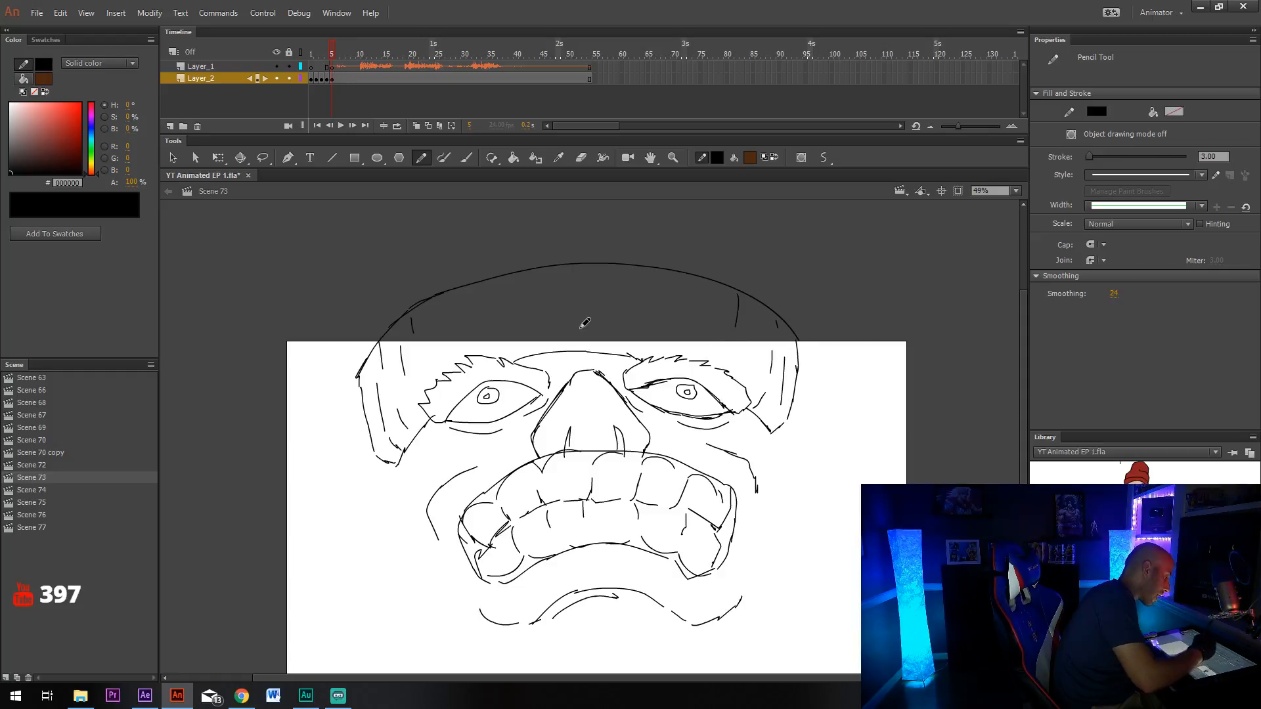
Scatter short vertical knit marks across the middle of the hat, along the crown and above the eyebrows.
left_click_drag(596, 334, 595, 348)
left_click_drag(598, 265, 597, 283)
mouse_move(643, 332)
left_mouse_down()
mouse_move(642, 352)
mouse_move(659, 335)
left_mouse_up()
left_click_drag(690, 279, 689, 297)
left_click_drag(700, 334, 698, 352)
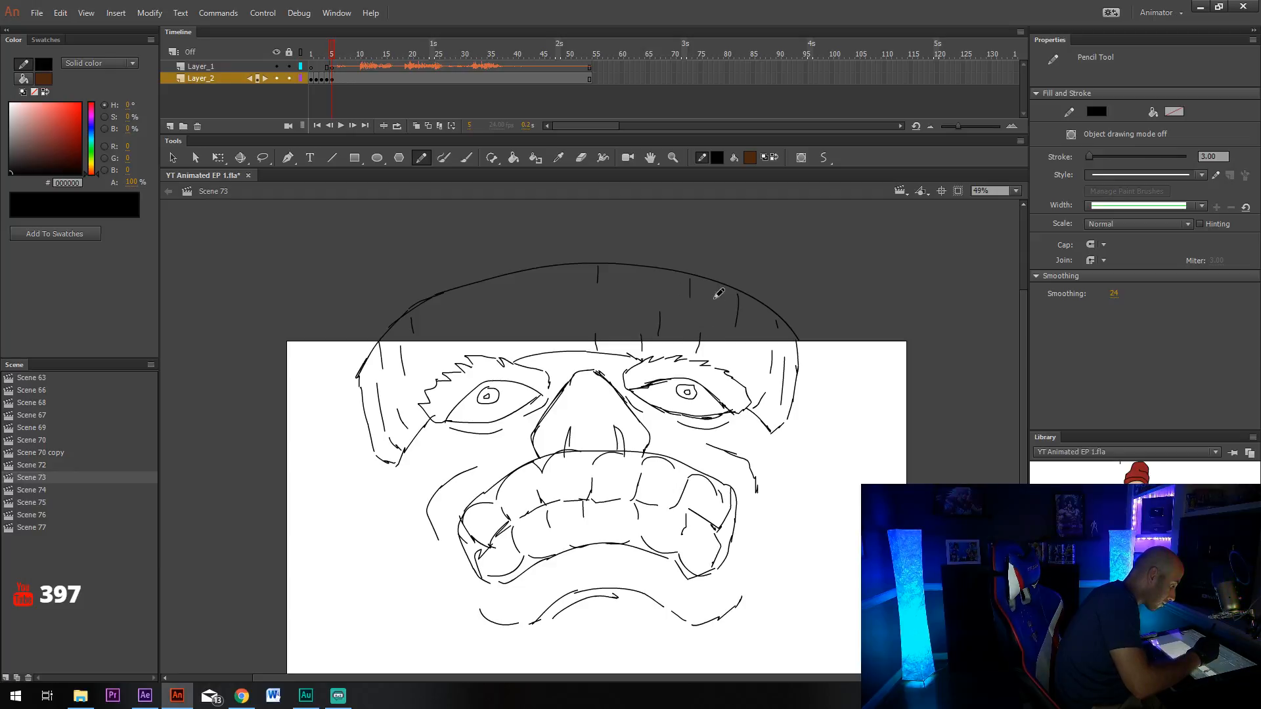
mouse_move(509, 293)
left_mouse_down()
mouse_move(506, 312)
mouse_move(494, 301)
mouse_move(492, 351)
left_mouse_up()
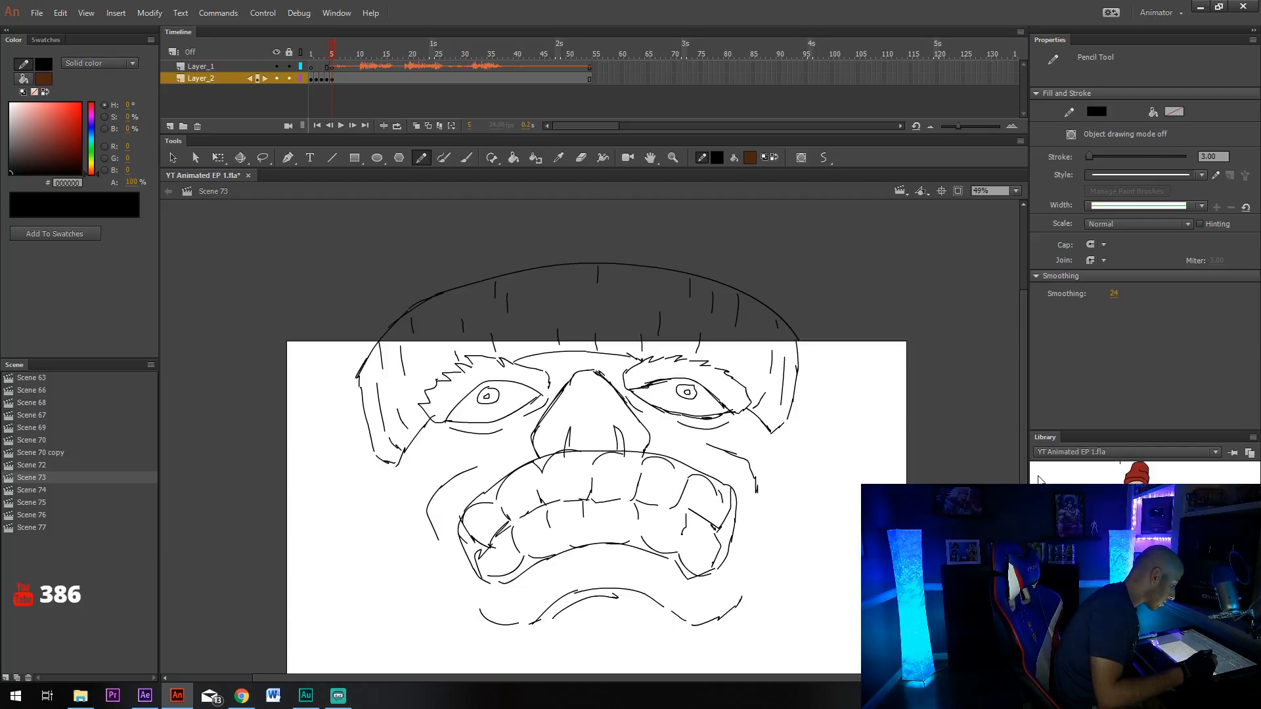
Retrace the hat's lower edge between the eyebrows and the upper cheek crease with heavier pencil lines.
scroll(834, 517, "down", 3)
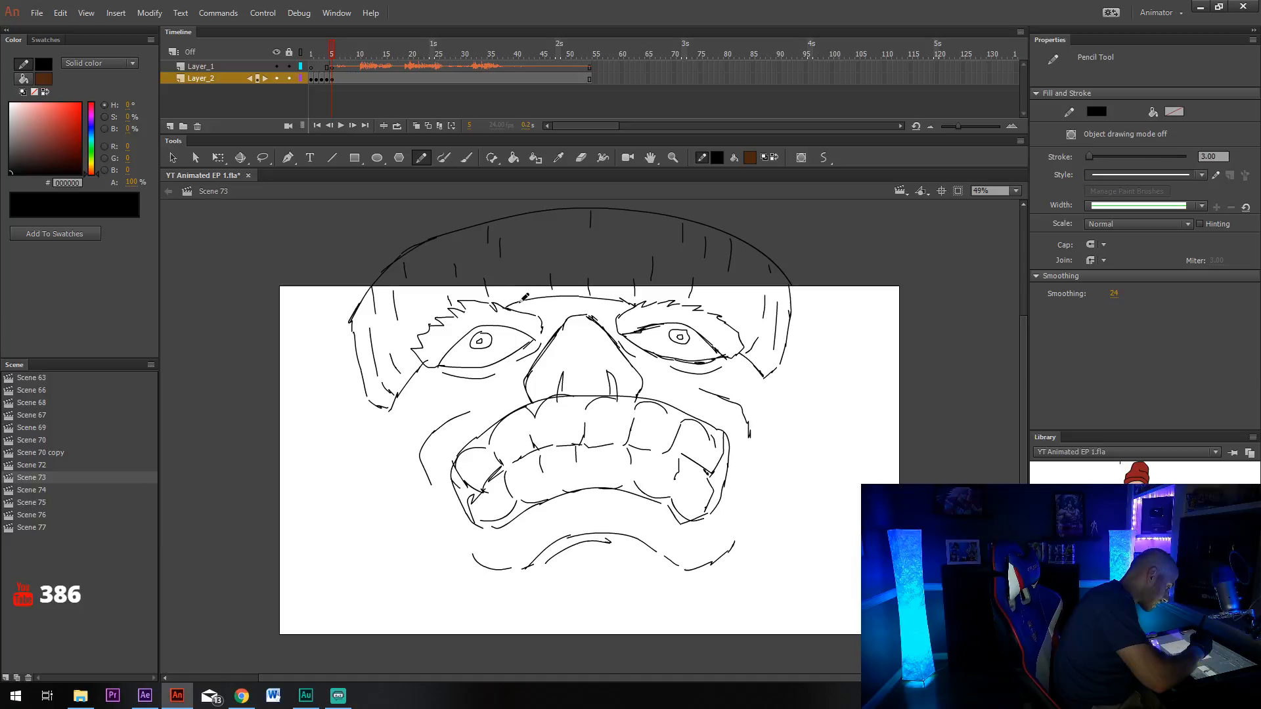
left_click_drag(522, 299, 634, 303)
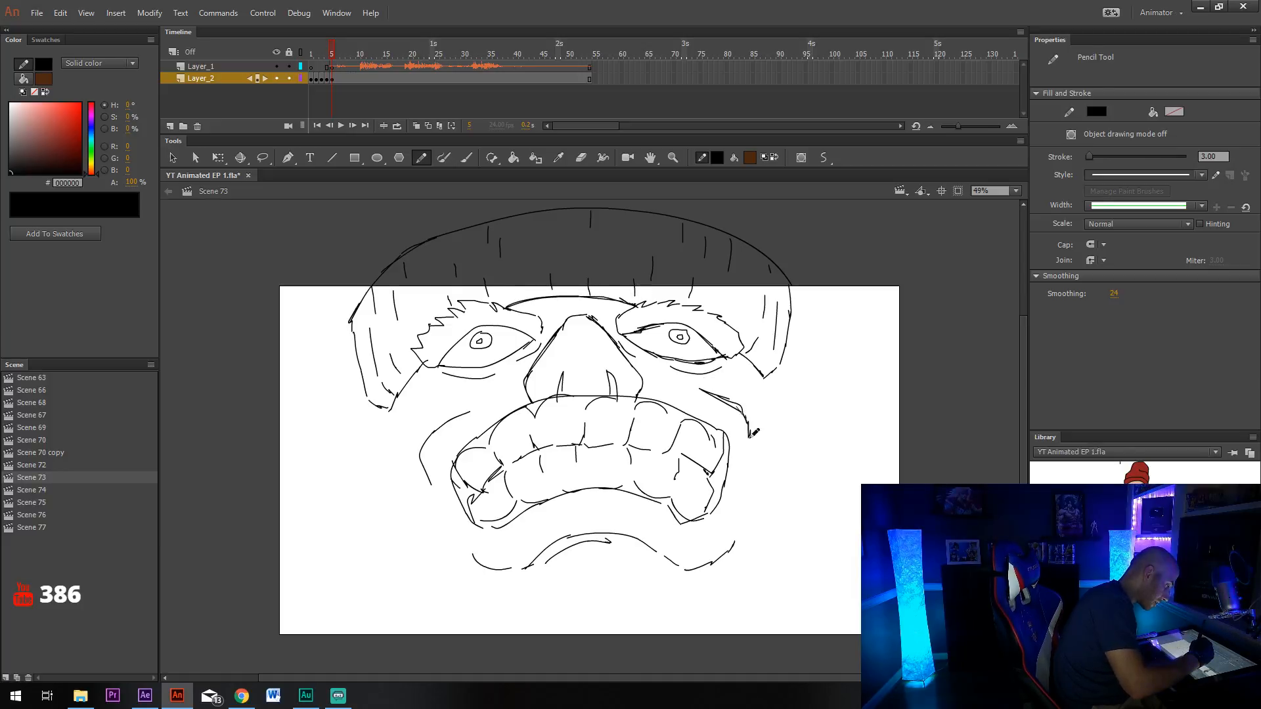
Draw the bulging cheek outlines from the tips of the hat's side flaps down to the jaw on both sides.
scroll(656, 433, "down", 4)
scroll(546, 283, "up", 3)
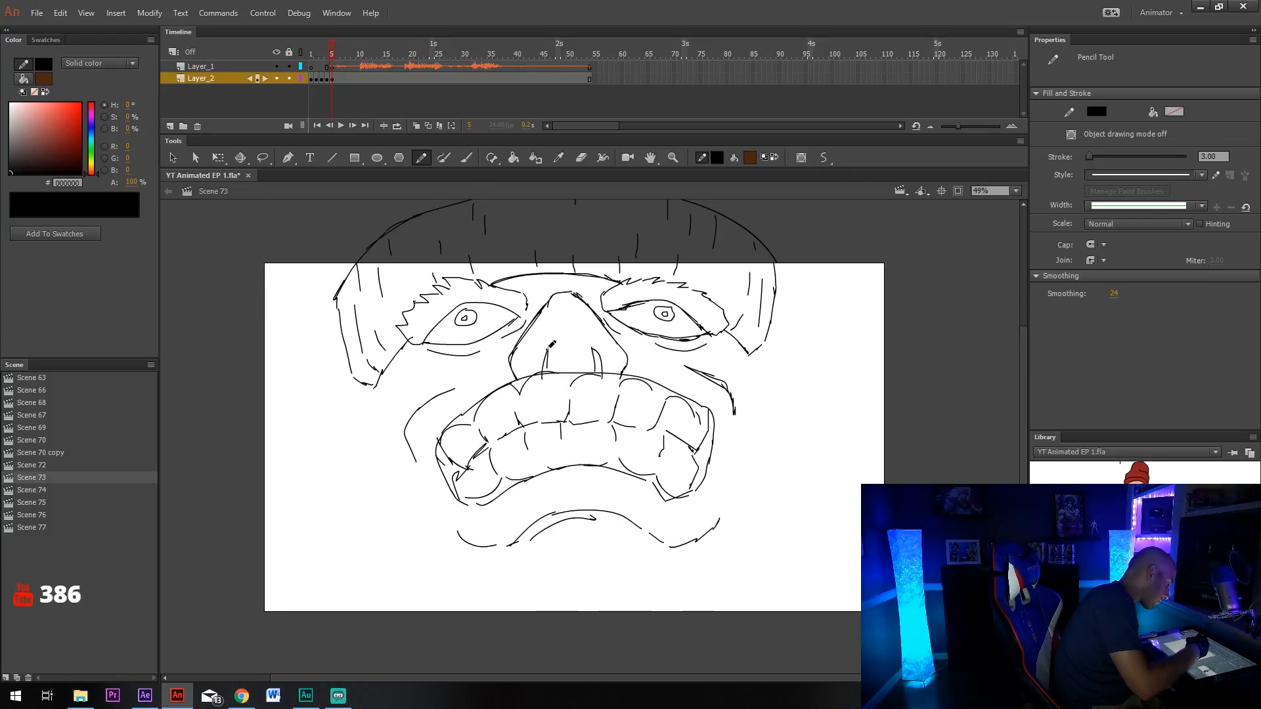
left_click_drag(382, 381, 375, 399)
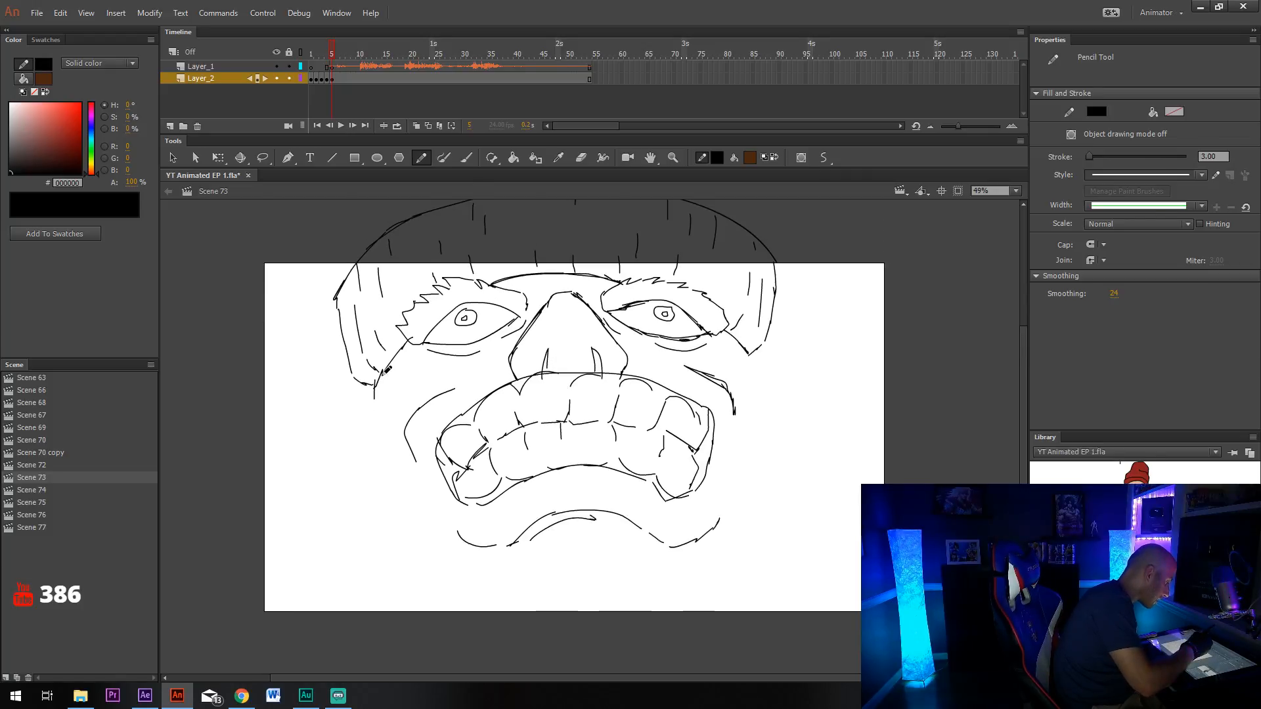
mouse_move(379, 380)
left_mouse_down()
mouse_move(356, 486)
mouse_move(390, 532)
mouse_move(439, 553)
left_mouse_up()
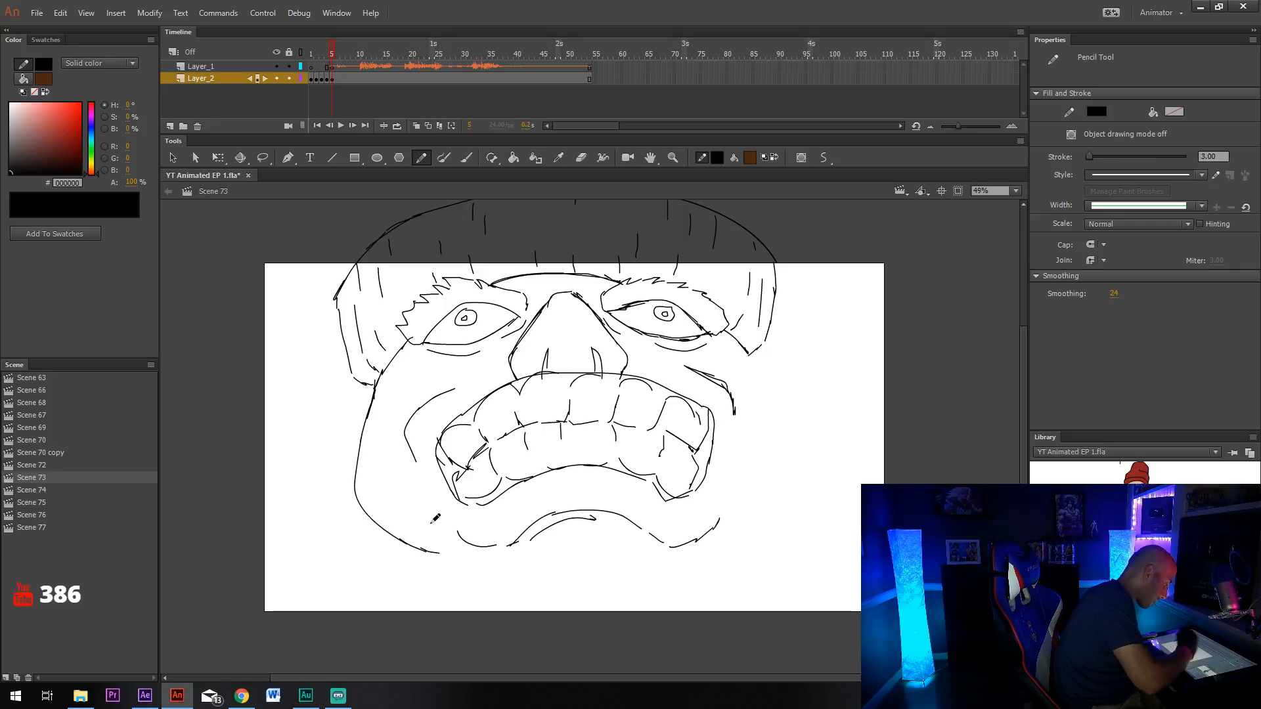
mouse_move(748, 352)
left_mouse_down()
mouse_move(791, 450)
mouse_move(791, 492)
mouse_move(744, 541)
left_mouse_up()
Close the rounded jowls beneath the mouth corners and sketch a wide chin line below them along the stage's lower edge.
left_click_drag(763, 424, 856, 385)
mouse_move(856, 499)
left_mouse_down()
mouse_move(796, 524)
mouse_move(765, 502)
left_mouse_up()
left_click_drag(607, 503, 524, 514)
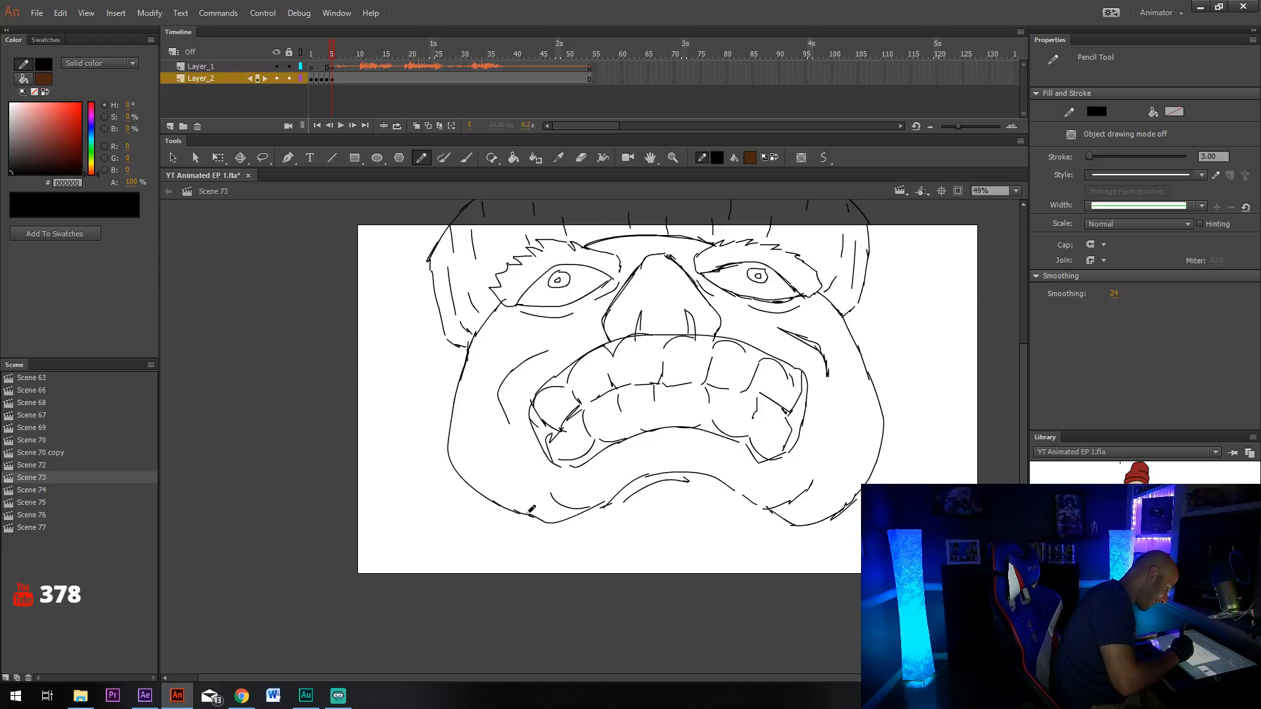
left_click_drag(464, 481, 581, 553)
mouse_move(575, 548)
left_mouse_down()
mouse_move(713, 582)
mouse_move(836, 514)
left_mouse_up()
left_click_drag(834, 514, 801, 533)
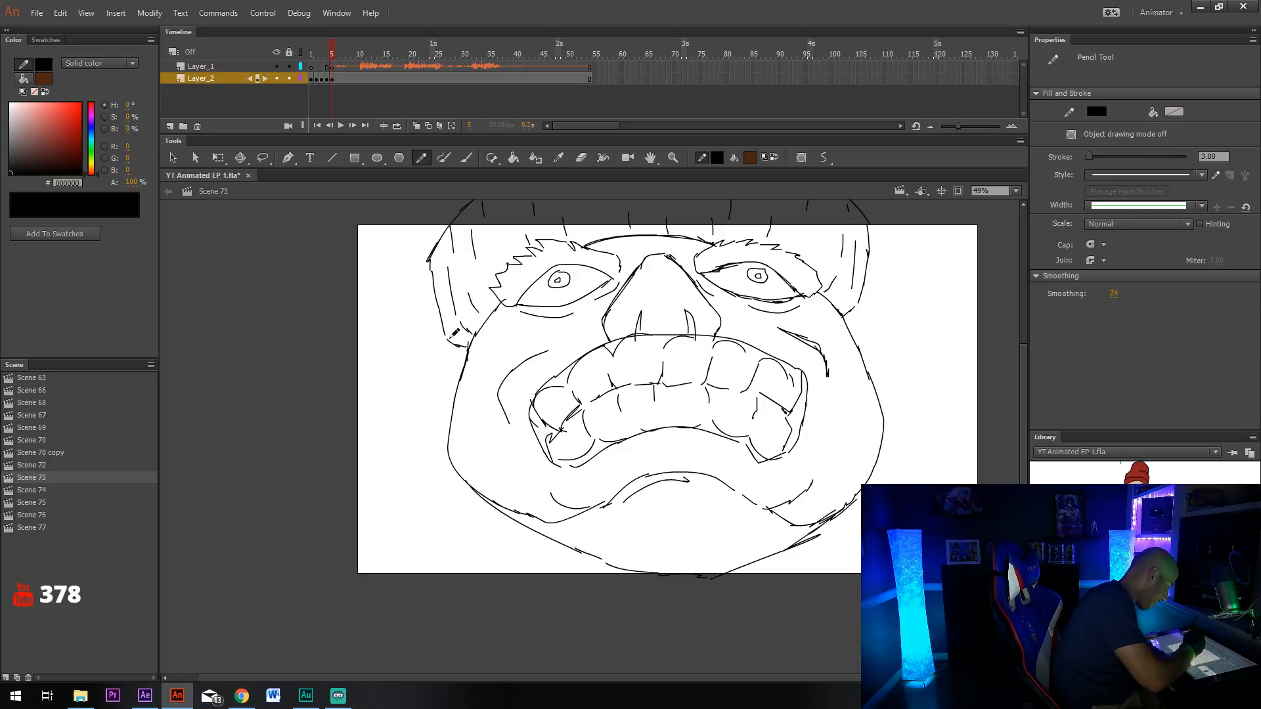
Draw an ear on each side of the head below the hat, clean up the overlapping lines, and add inner ear folds.
mouse_move(472, 339)
left_mouse_down()
mouse_move(425, 329)
mouse_move(436, 423)
mouse_move(450, 420)
left_mouse_up()
mouse_move(843, 317)
left_mouse_down()
mouse_move(875, 289)
mouse_move(894, 303)
mouse_move(890, 406)
left_mouse_up()
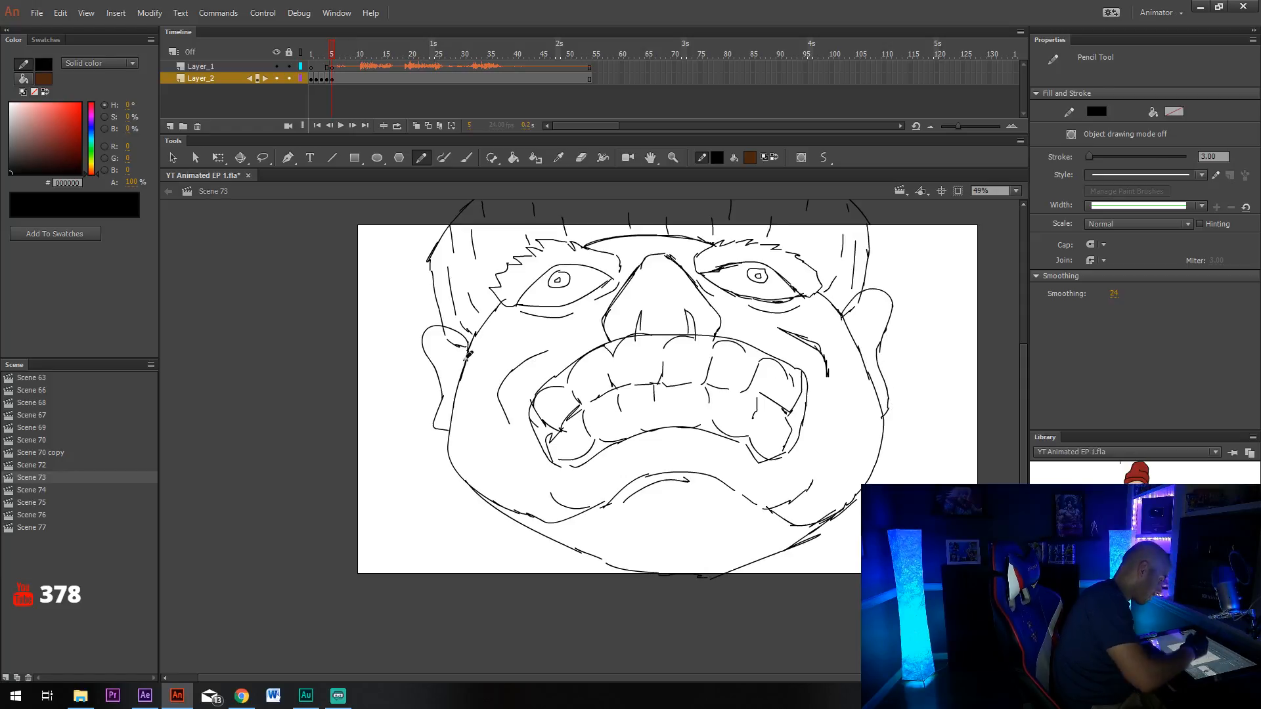
left_click_drag(437, 343, 450, 348)
key("e")
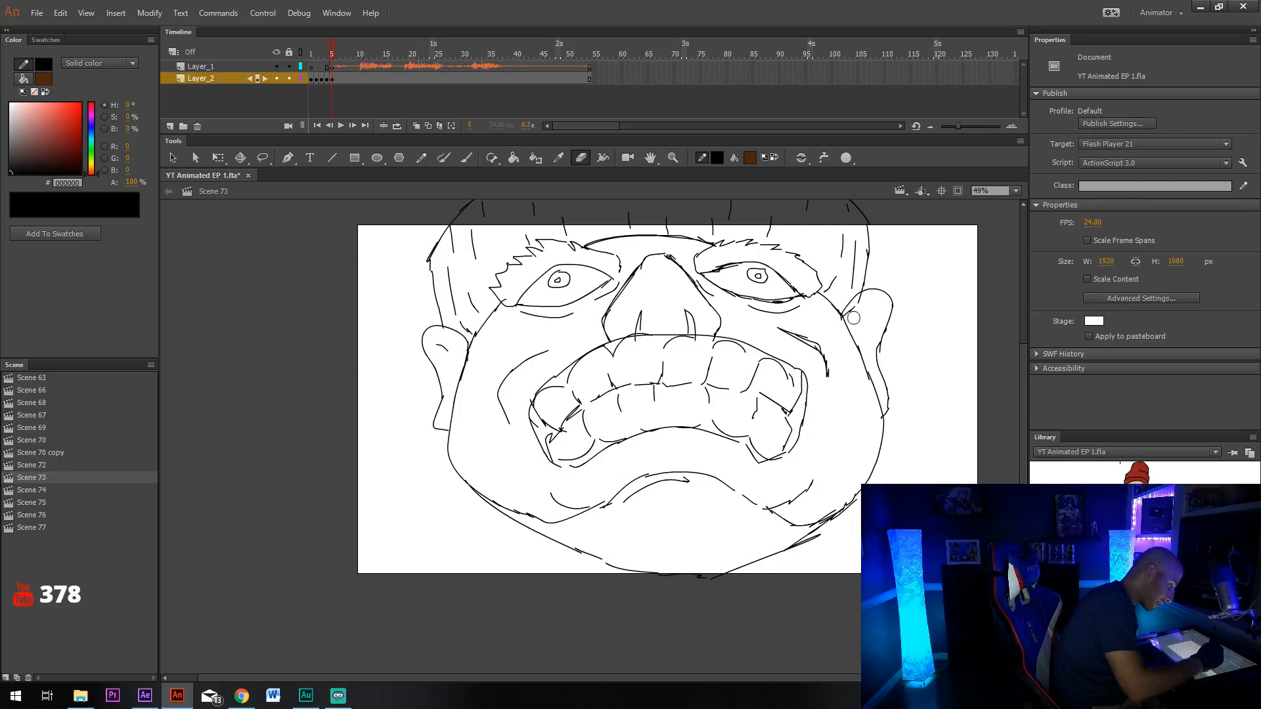
key("y")
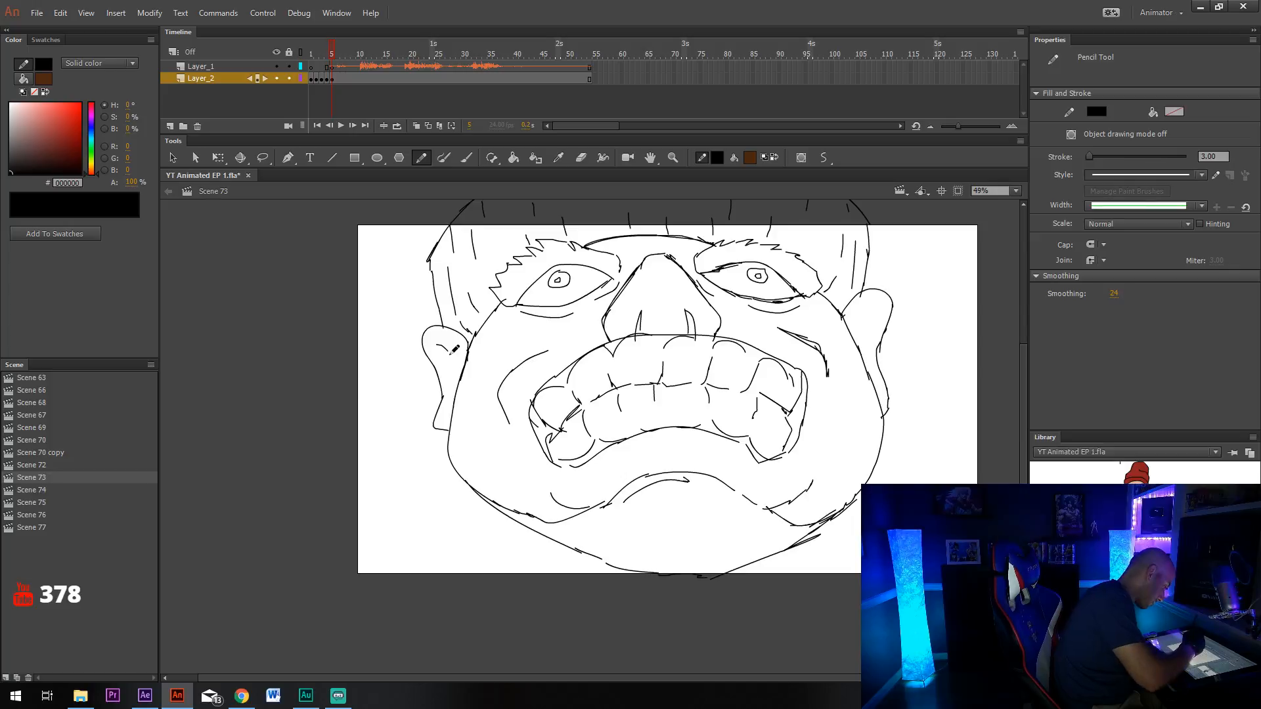
left_click_drag(454, 350, 452, 396)
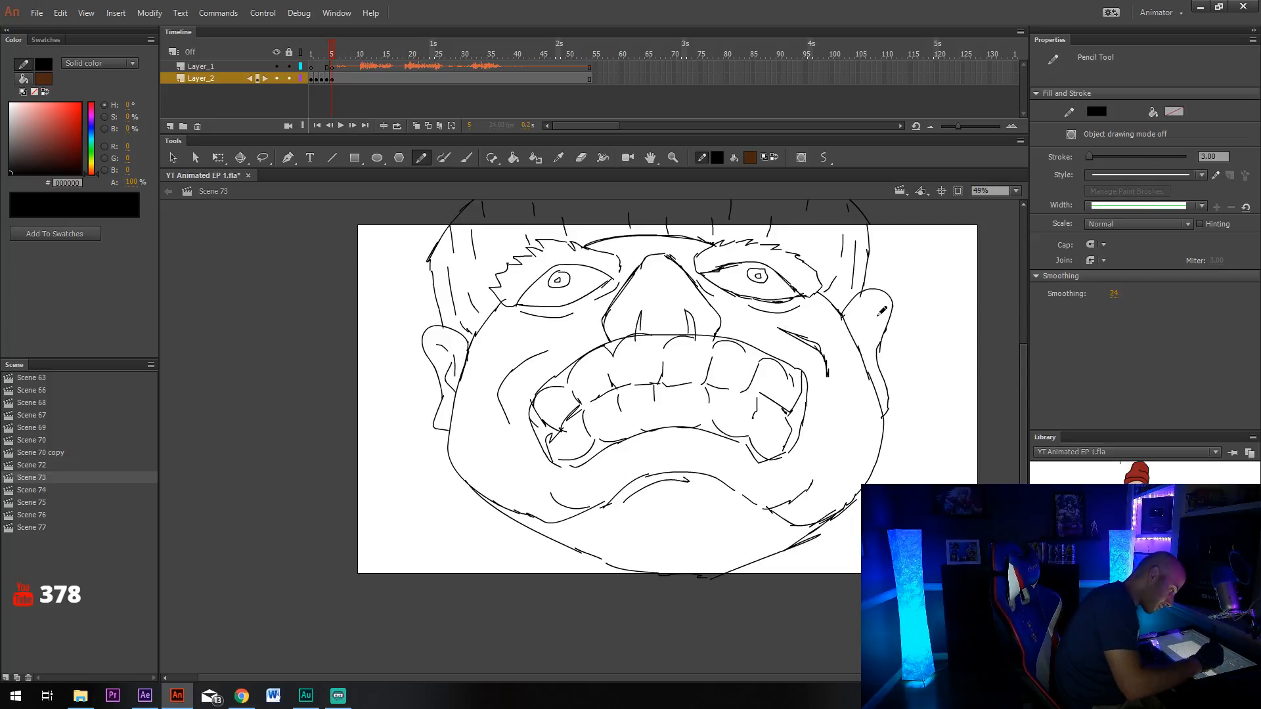
left_click_drag(880, 311, 862, 325)
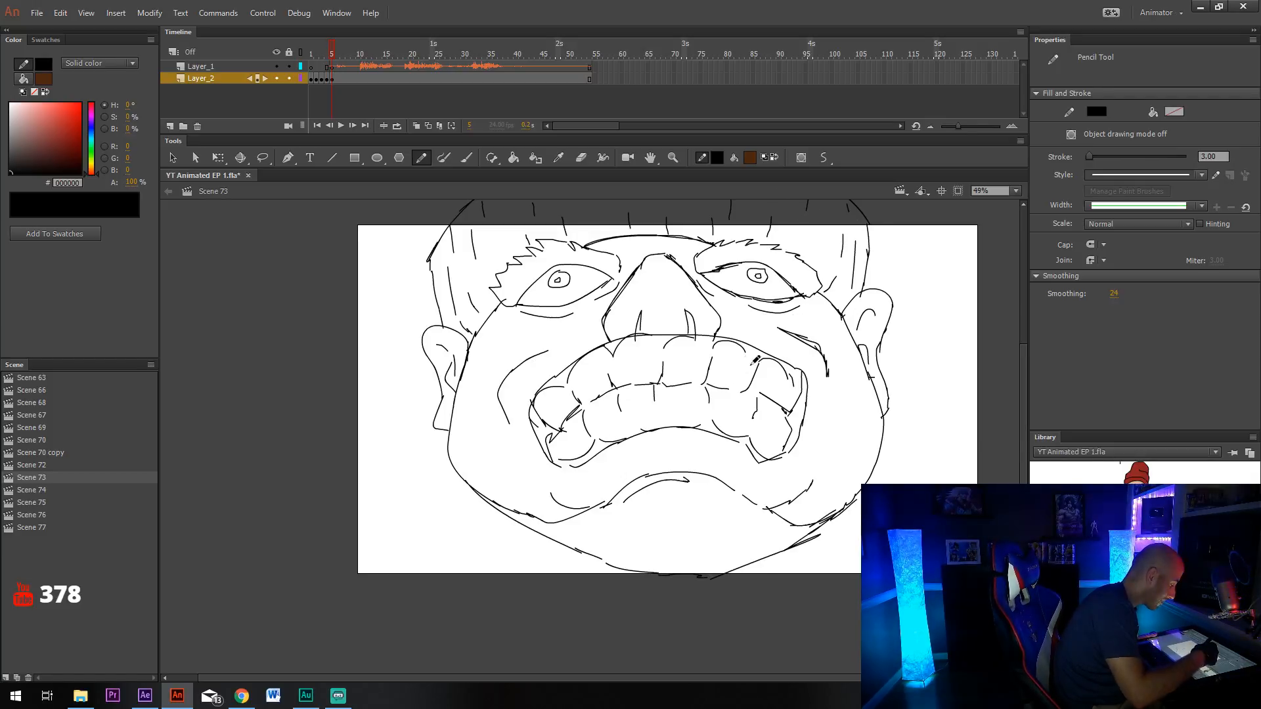
Draw curved neck lines running from both sides of the jaw down past the stage's lower edge.
left_click_drag(752, 364, 760, 325)
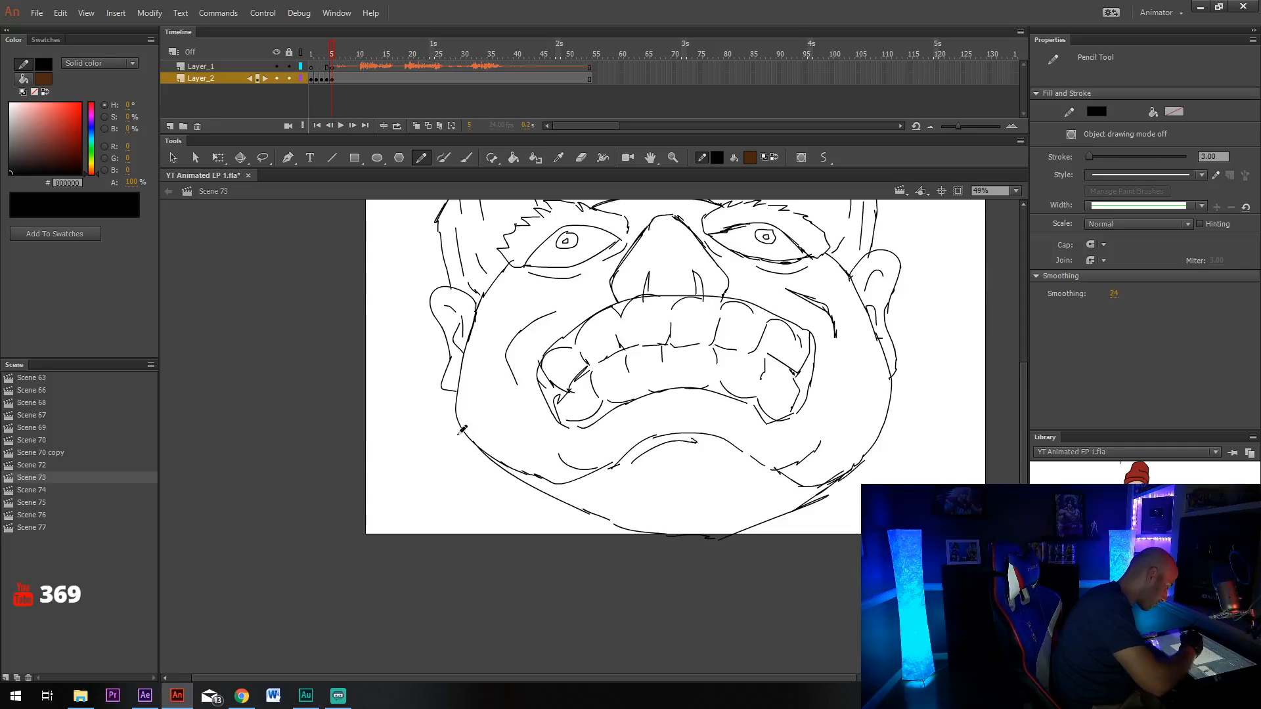
left_click_drag(470, 438, 552, 538)
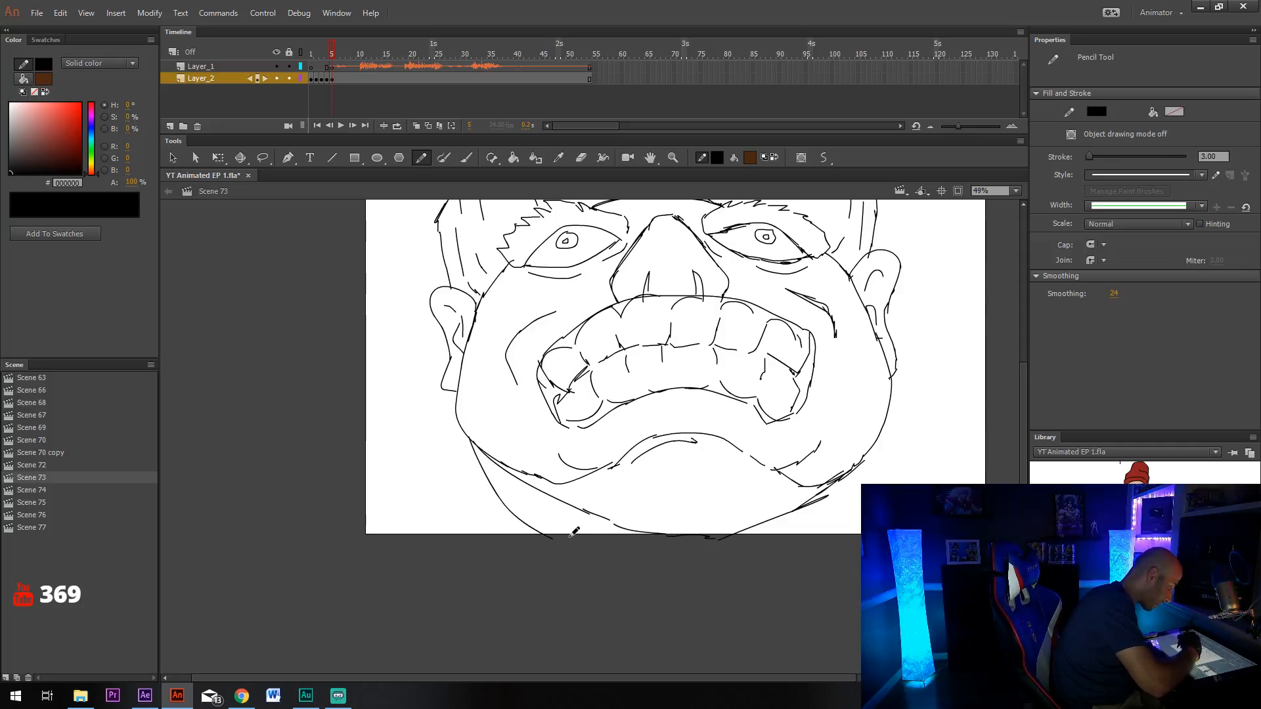
left_click_drag(886, 423, 821, 540)
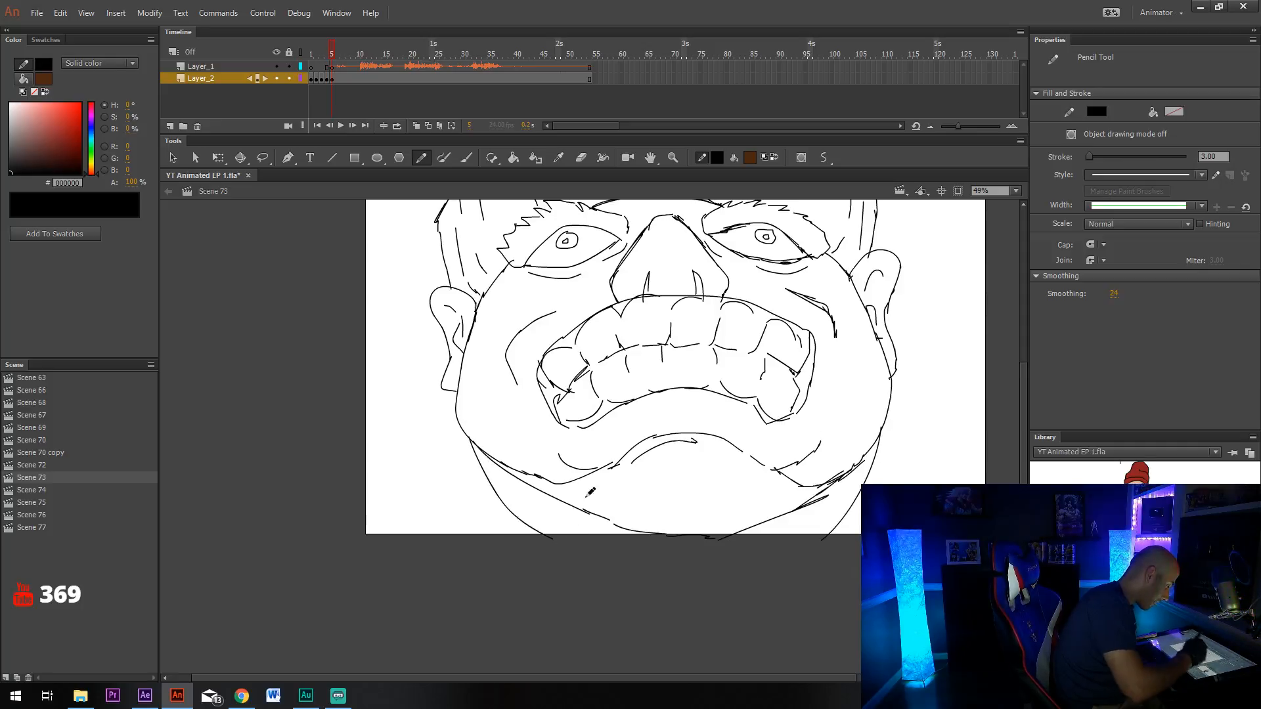
left_click_drag(483, 468, 514, 546)
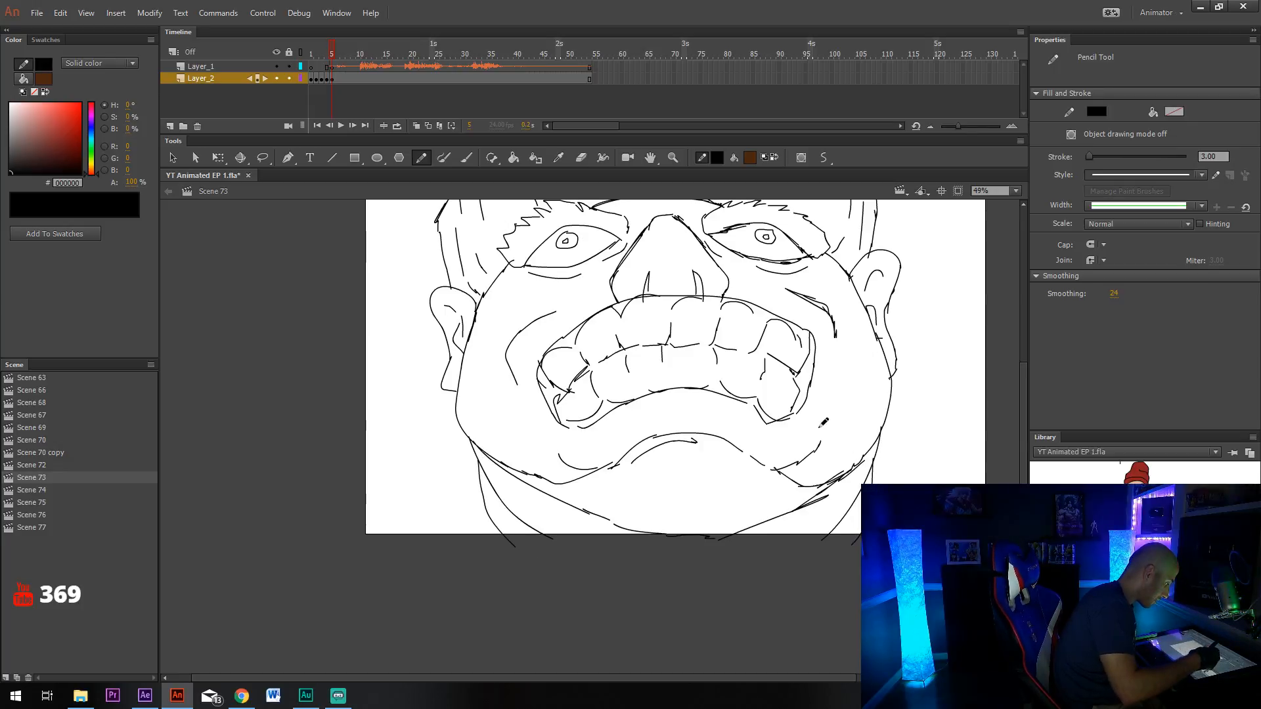
left_click_drag(816, 422, 750, 484)
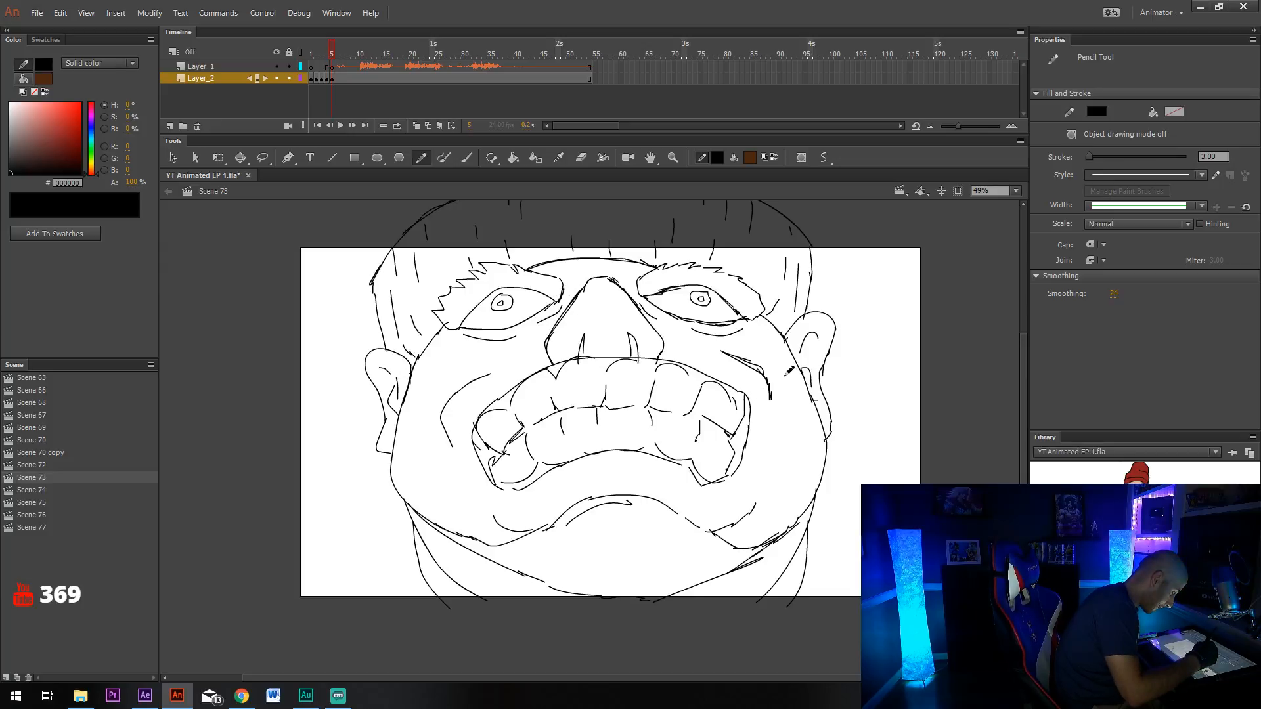
Review the rough face drawings on frames 1 to 5 of Layer_2.
scroll(782, 380, "down", 3)
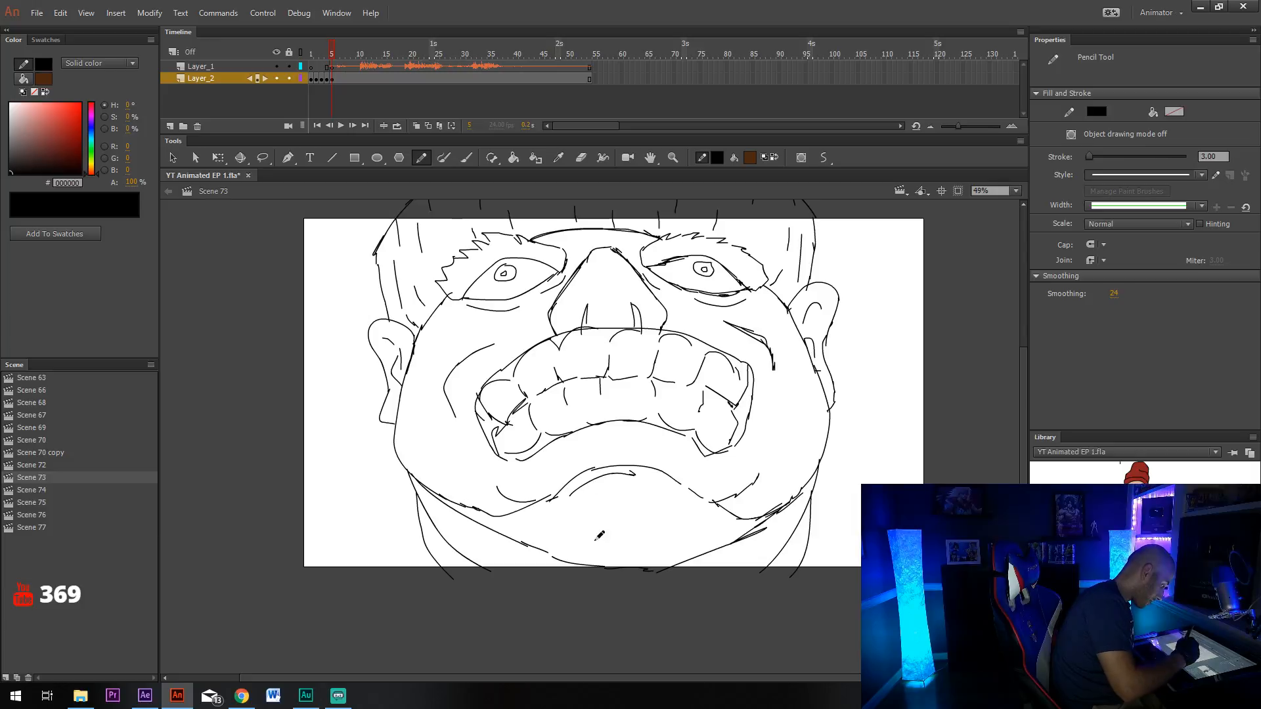
mouse_move(504, 532)
left_mouse_down()
mouse_move(604, 488)
mouse_move(655, 497)
left_mouse_up()
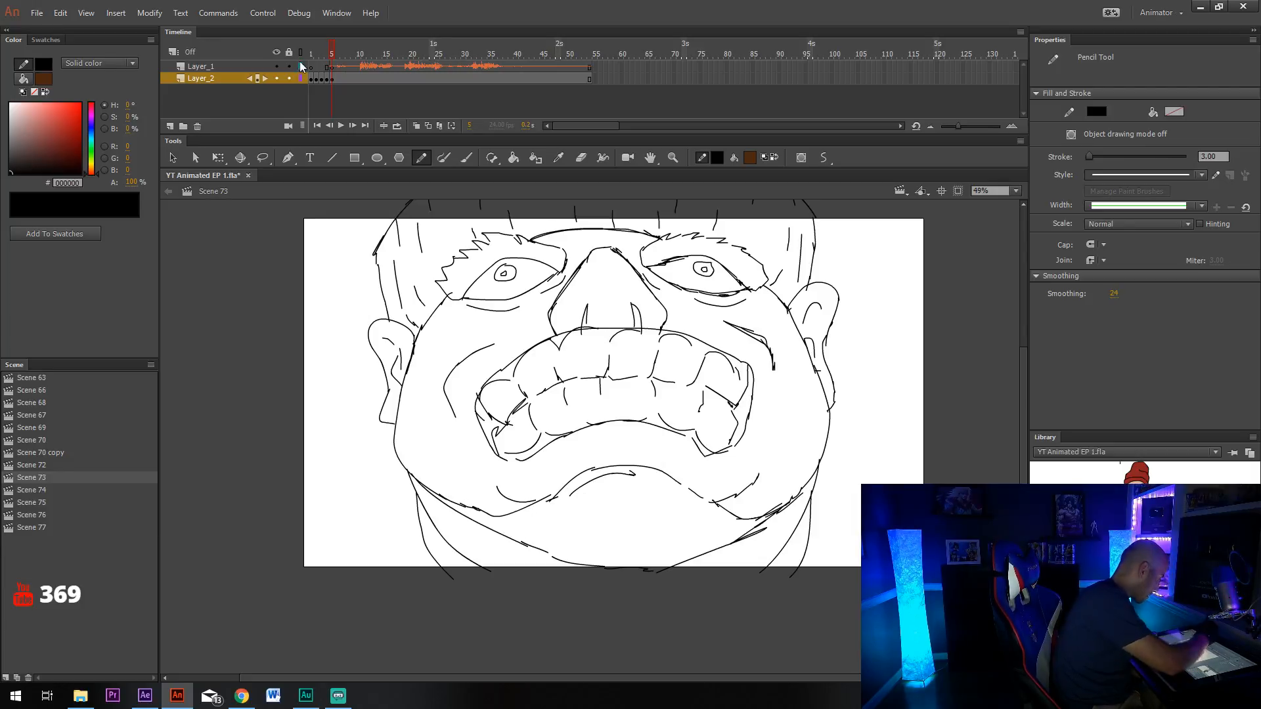
left_click(319, 78)
left_click(322, 79)
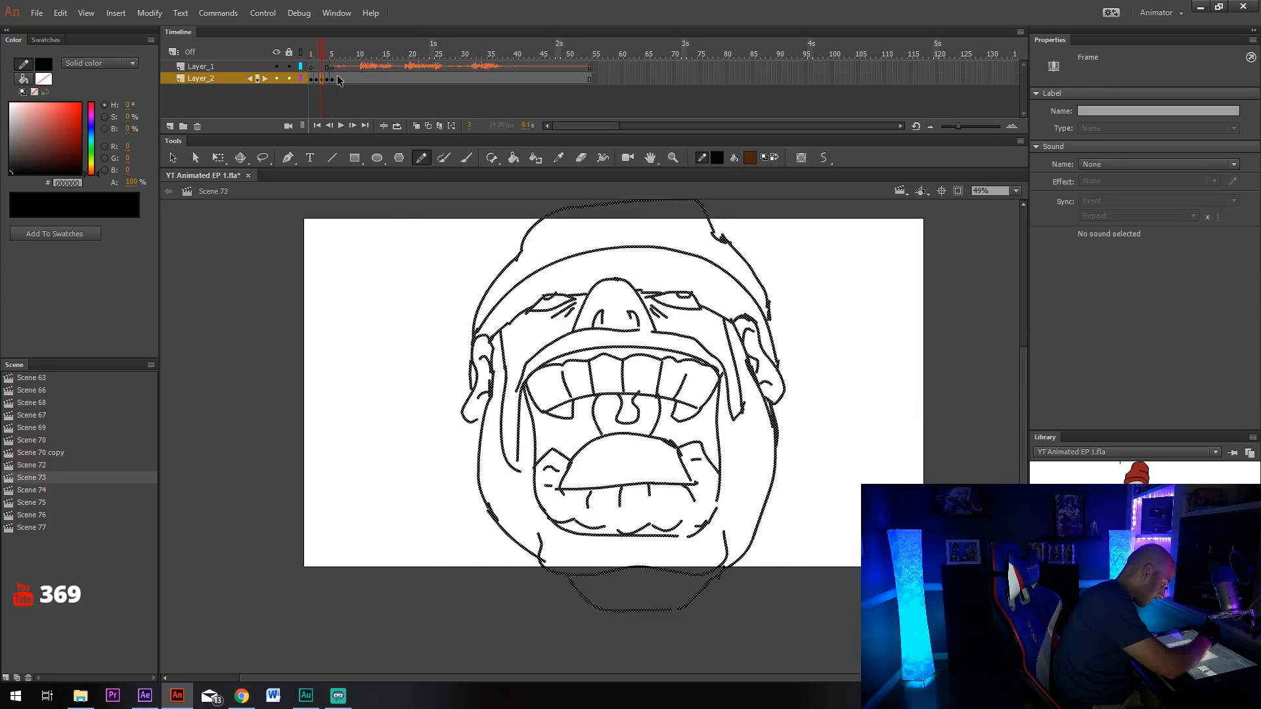
left_click(327, 79)
left_click(332, 79)
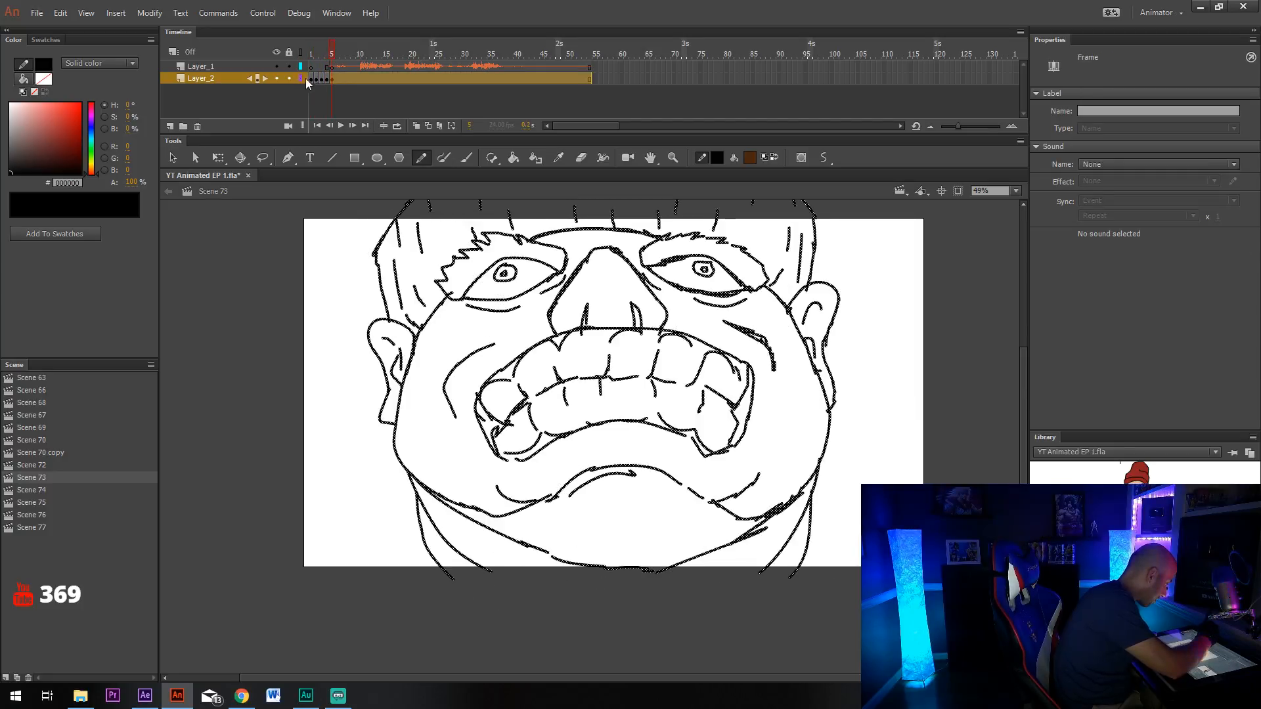
left_click(306, 78)
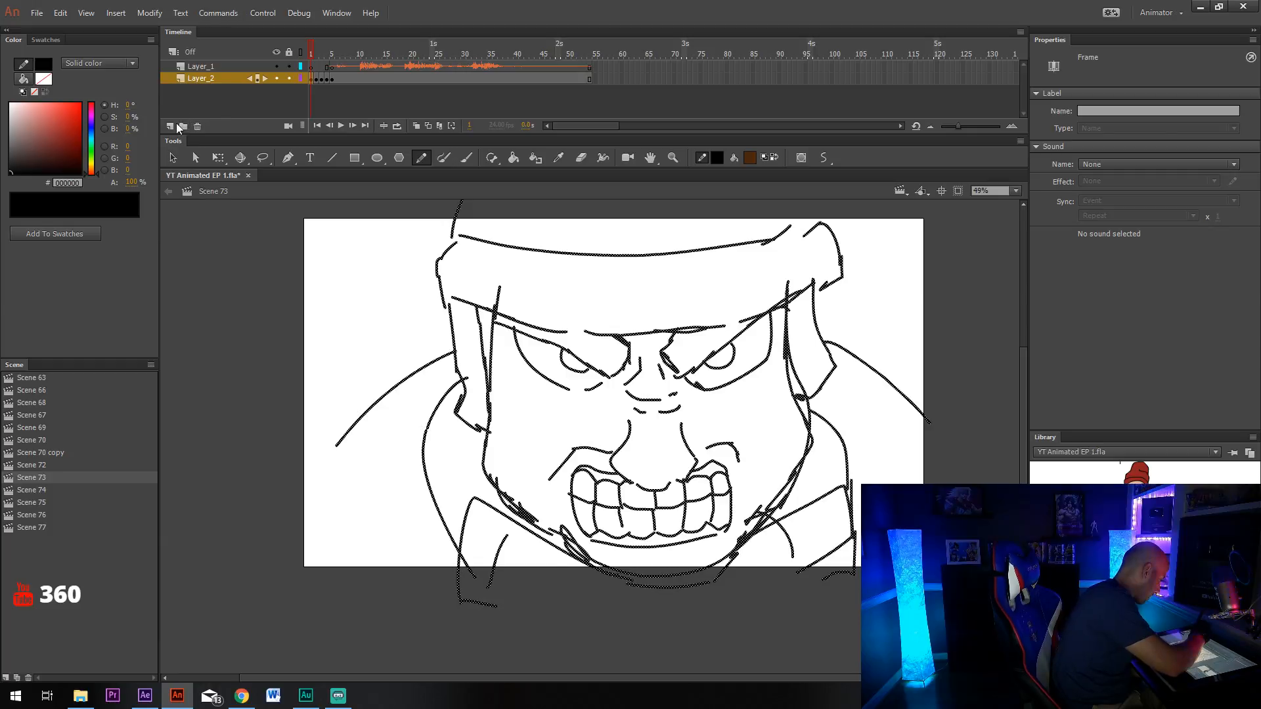
Add a new layer above Layer_2 and insert a blank keyframe on Layer_2 at frame 6.
left_click(173, 125)
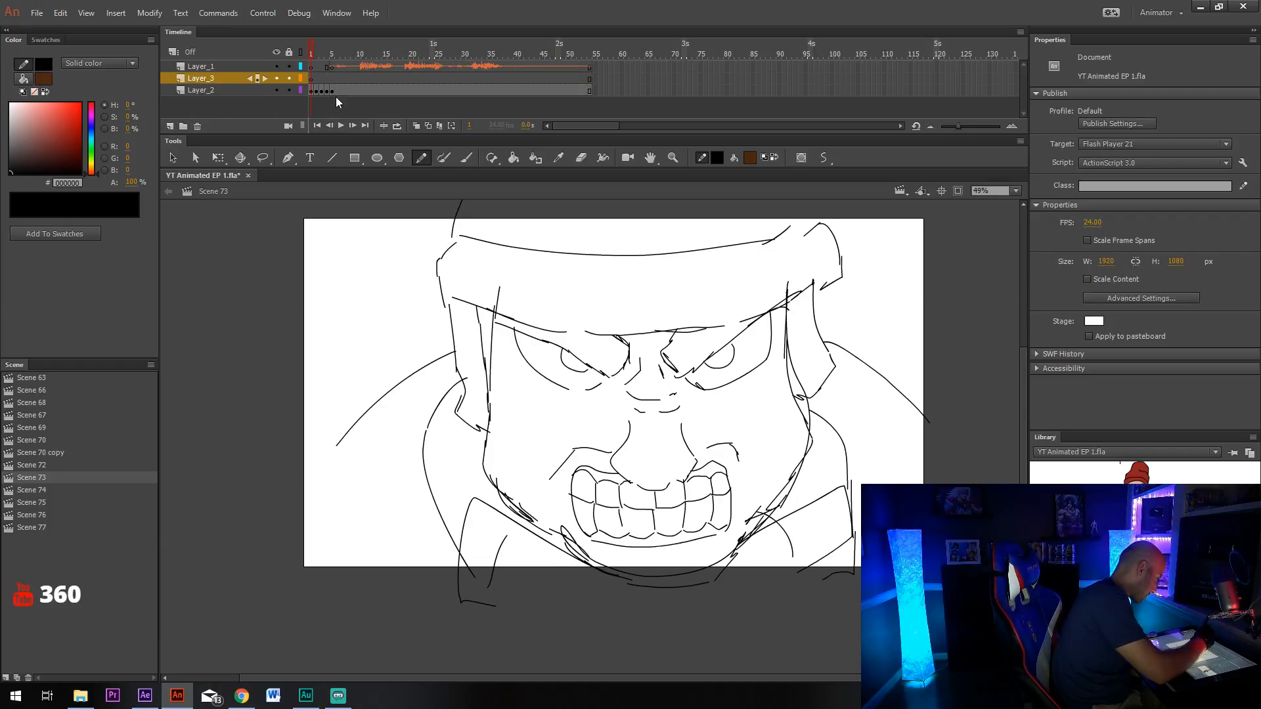
right_click(336, 91)
mouse_move(362, 139)
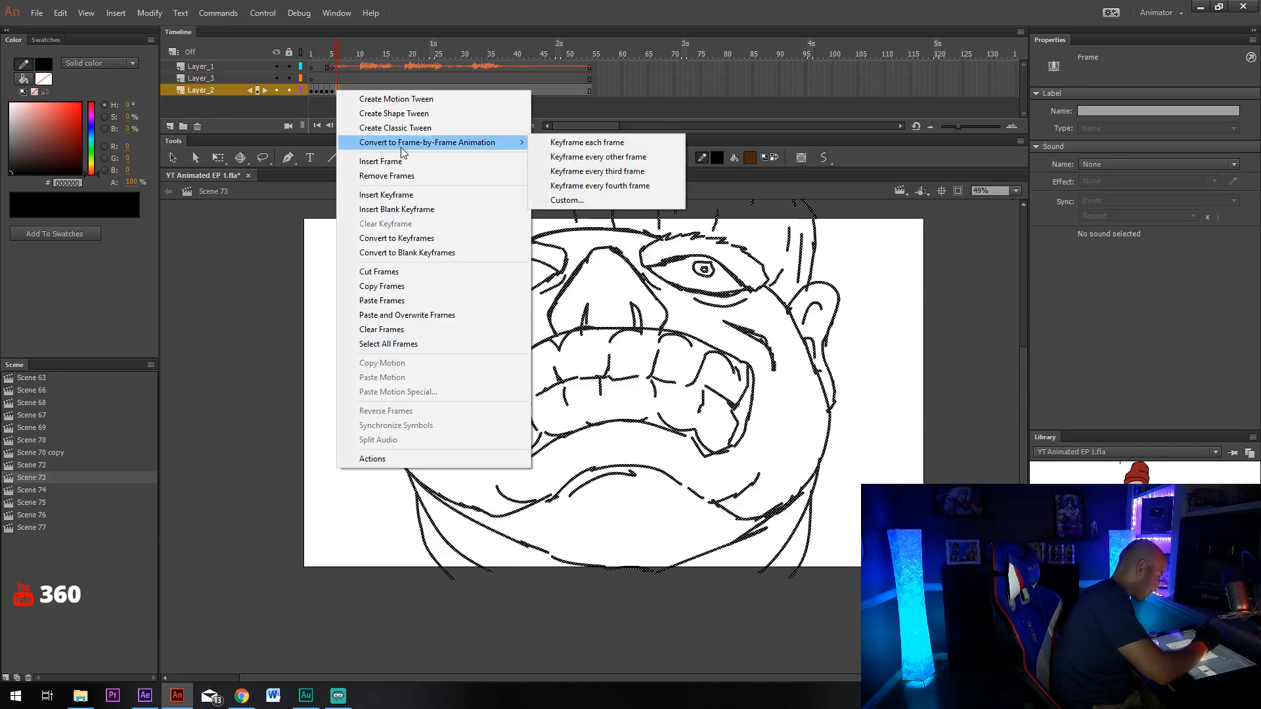
left_click(397, 208)
left_click(311, 79)
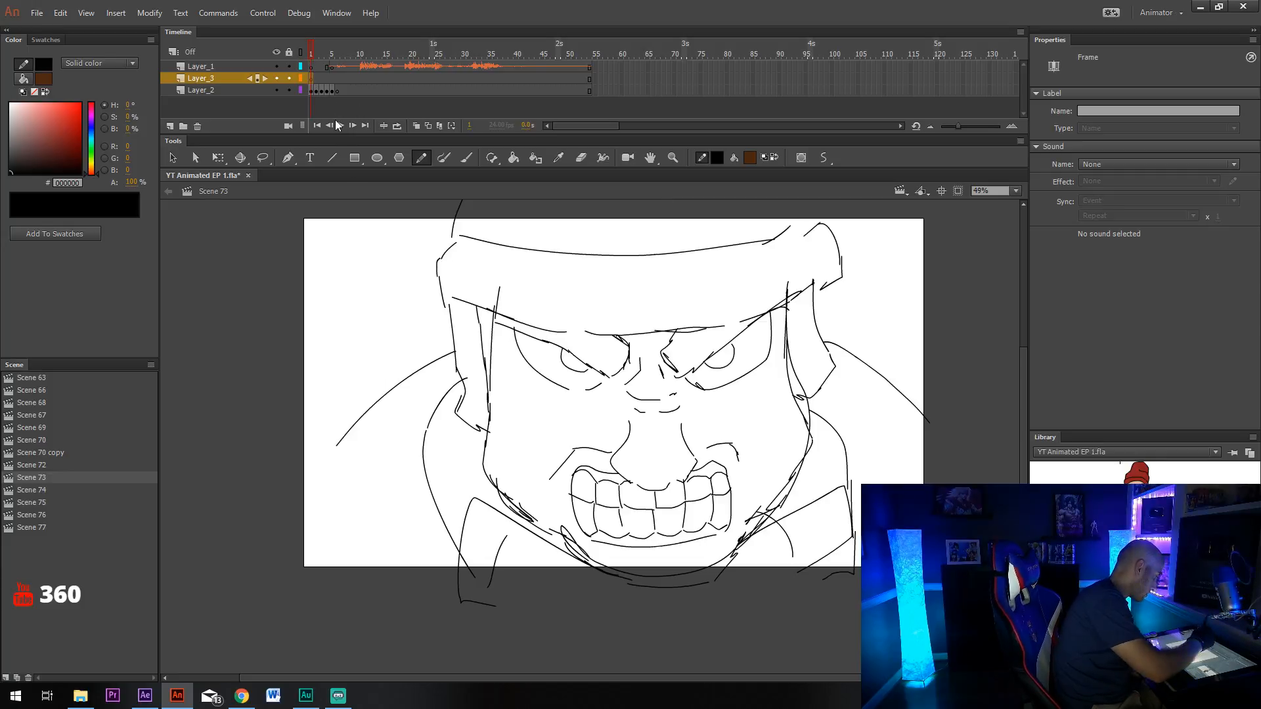
Recolour the rough face lines on frames 1 and 2 of Layer_2 to grey #999999.
left_click(314, 91)
left_click(717, 158)
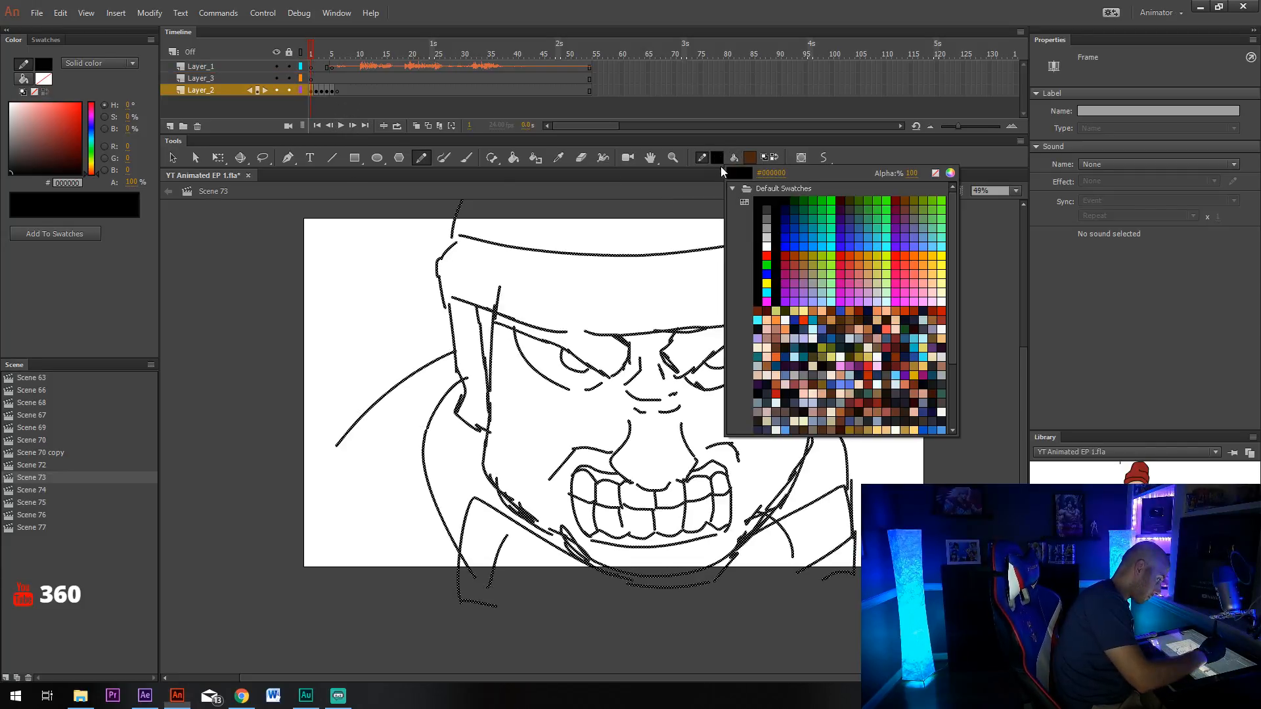
left_click(731, 231)
left_click(315, 91)
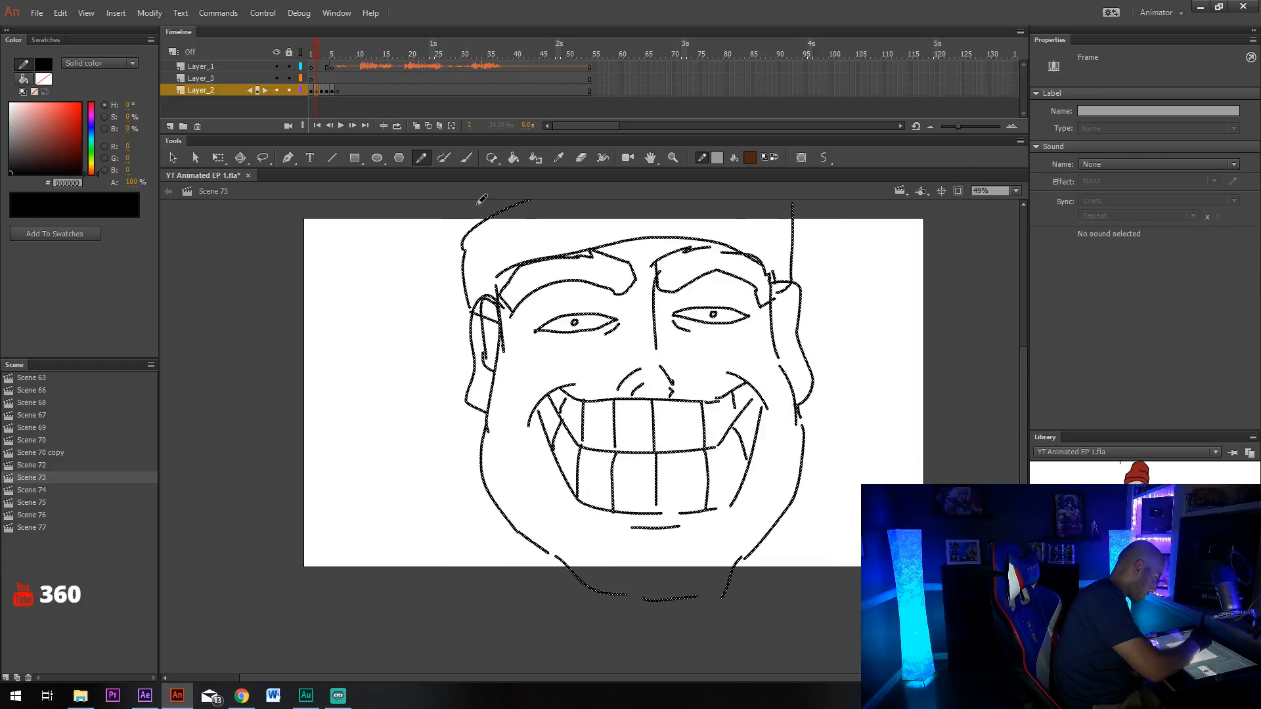
left_click(722, 157)
left_click(731, 231)
Recolour the rough face lines on frames 3, 4 and 5 of Layer_2 to grey #999999.
left_click(321, 91)
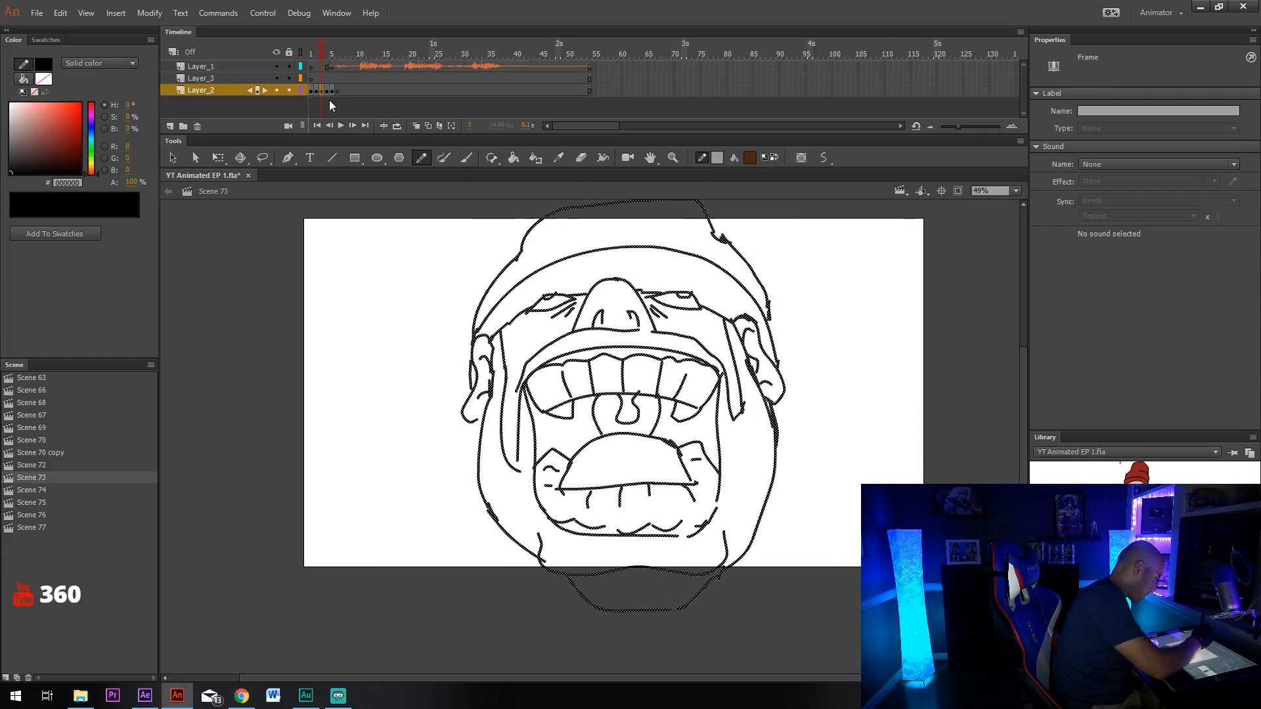
left_click(717, 158)
left_click(731, 231)
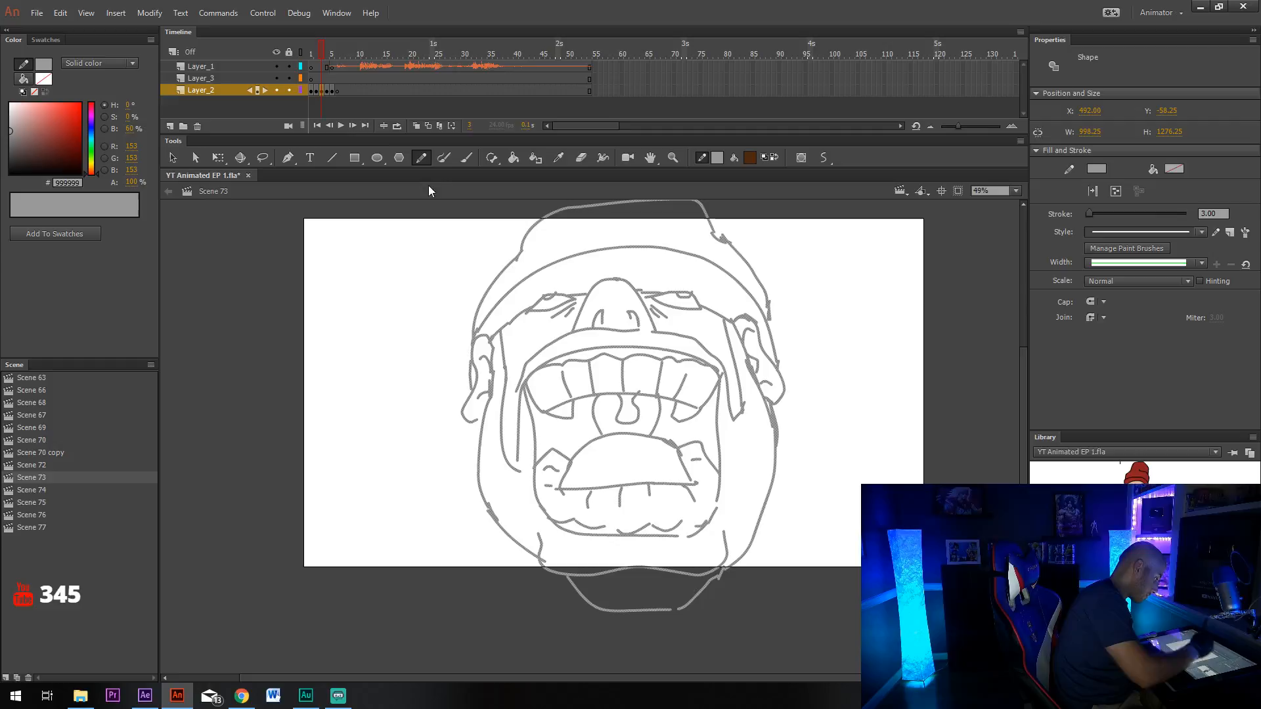
left_click(326, 90)
left_click(720, 158)
left_click(731, 231)
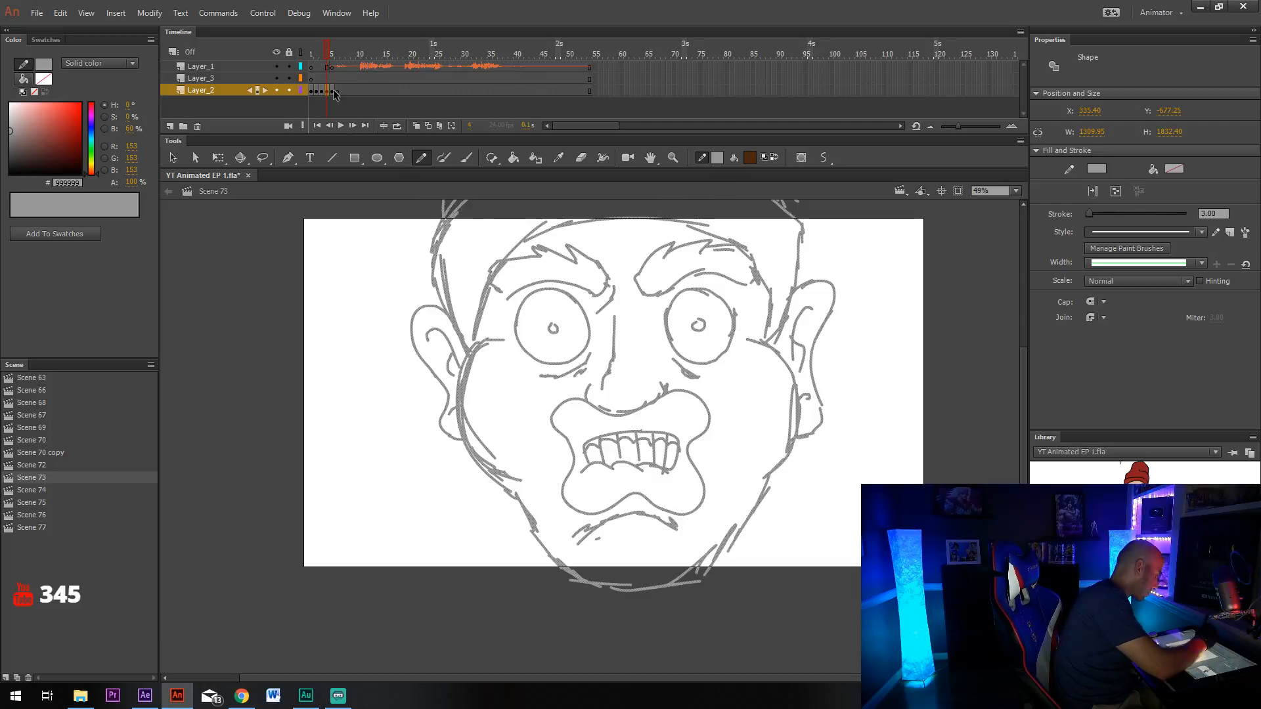
left_click(333, 91)
left_click(719, 158)
left_click(731, 231)
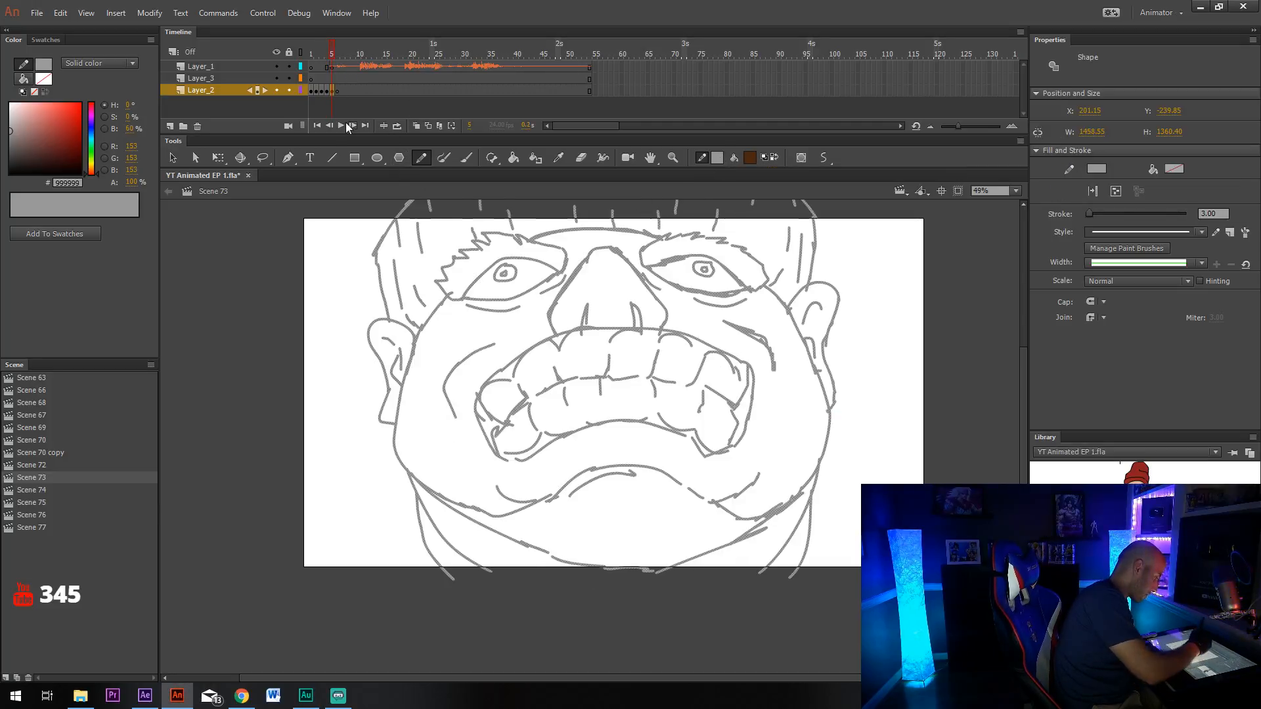
Insert blank keyframes on Layer_3 so that each frame from 1 to 6 has its own keyframe.
left_click(337, 79)
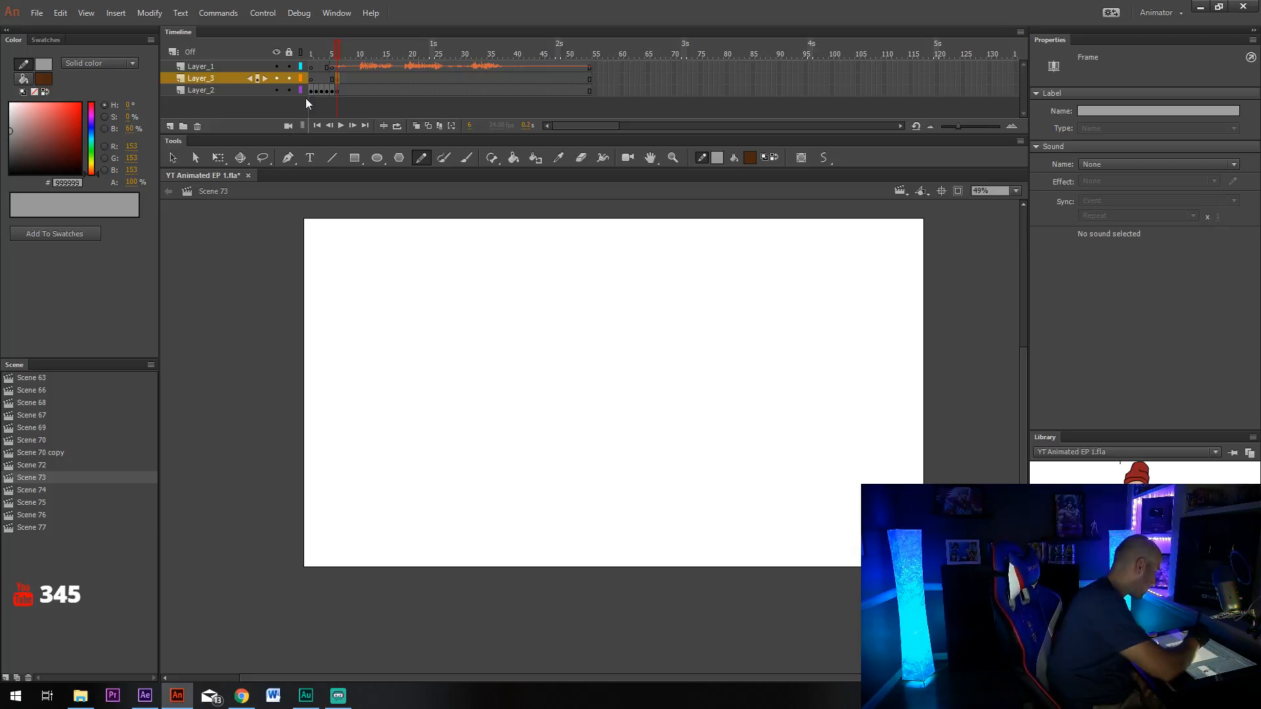
left_click(321, 79)
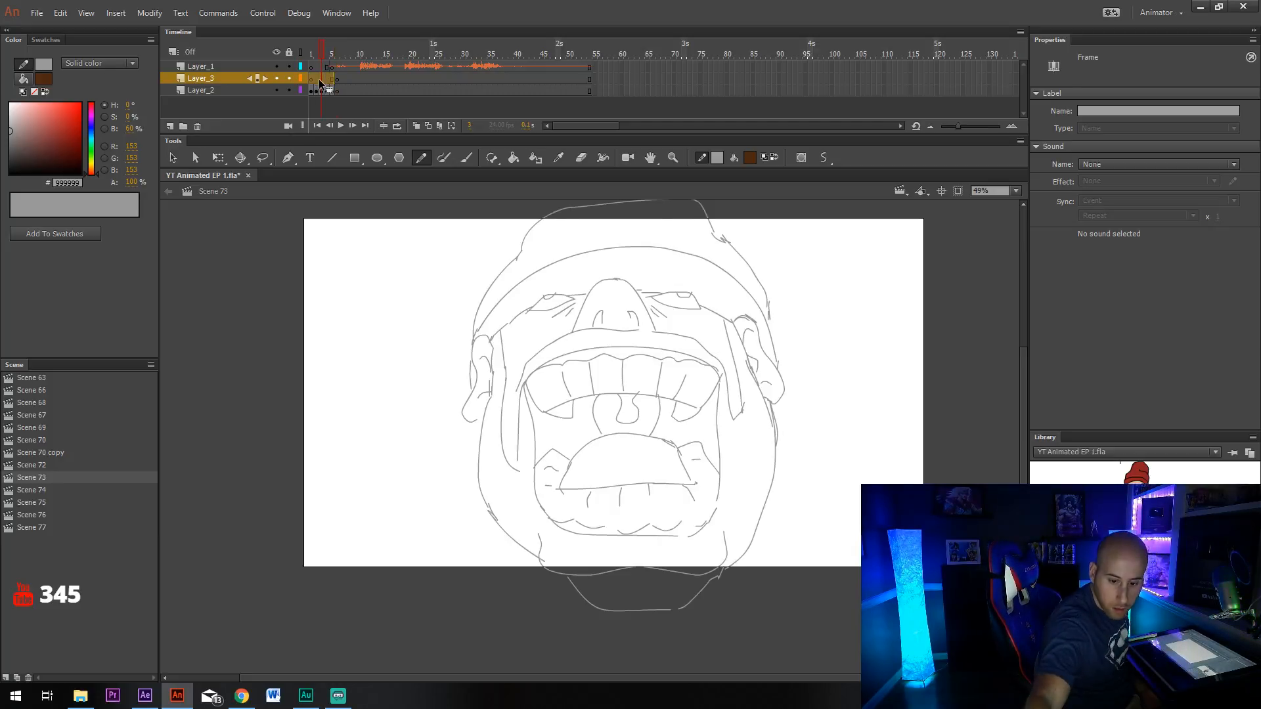
key("period")
key("period")
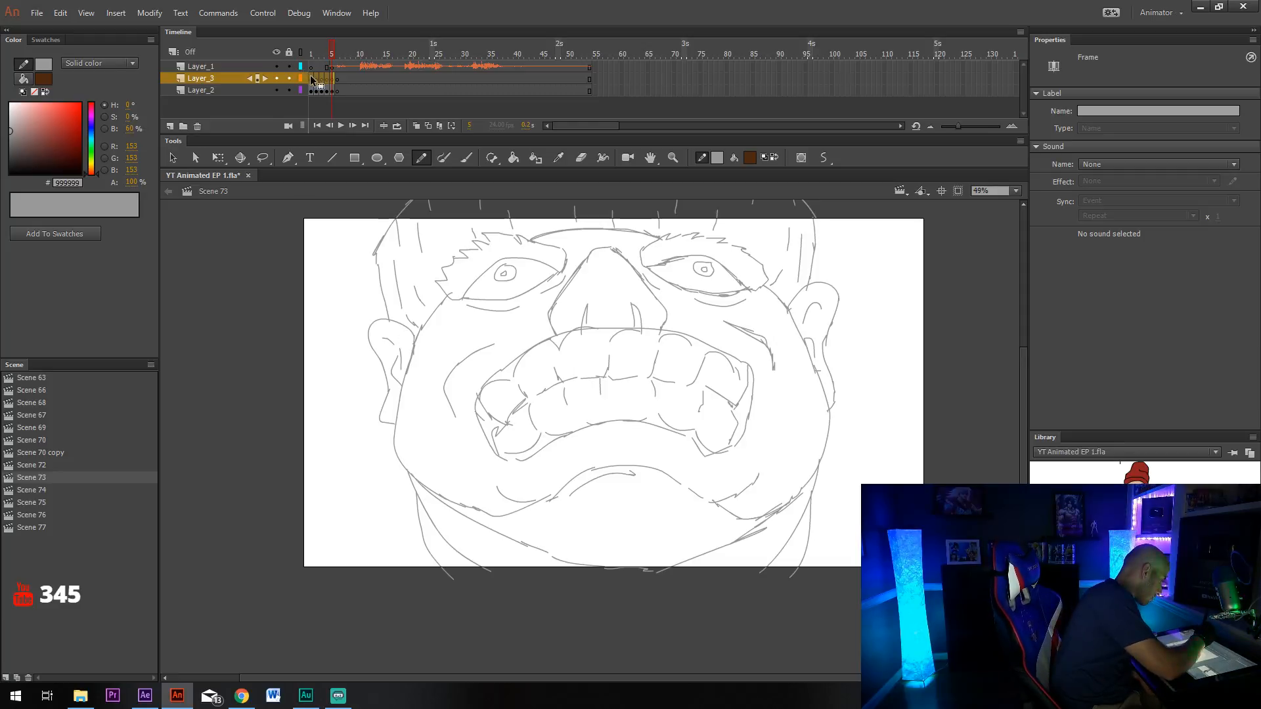
Set the pencil stroke colour to black for frame 1 of Layer_3 and play the scene back.
left_click(309, 78)
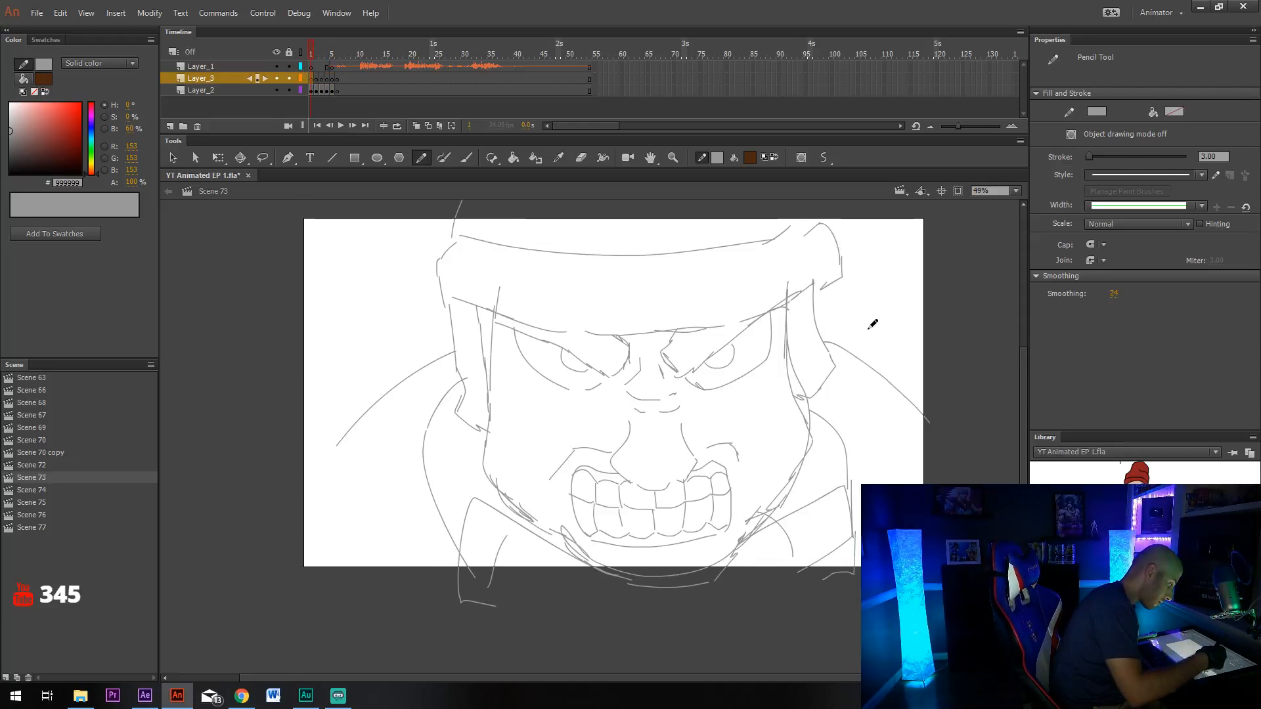
left_click_drag(814, 327, 745, 347)
left_click(717, 158)
left_click(728, 186)
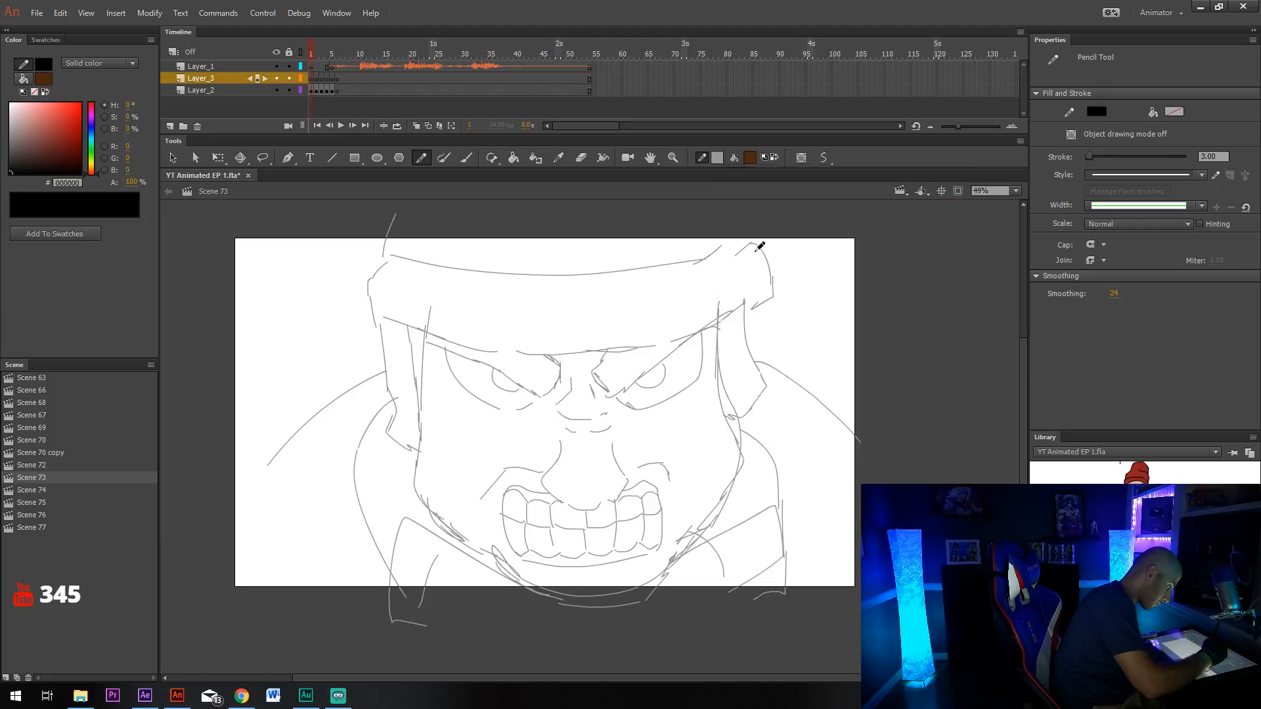
left_click_drag(671, 385, 675, 390)
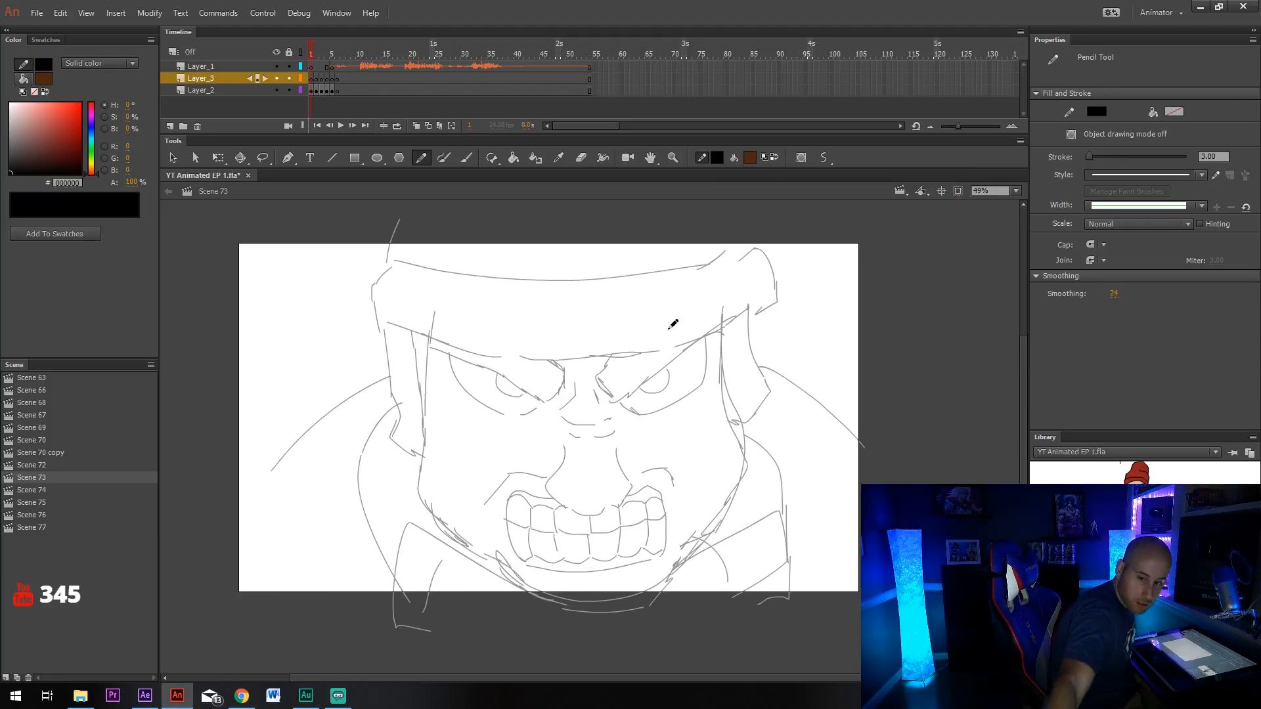
key("Return")
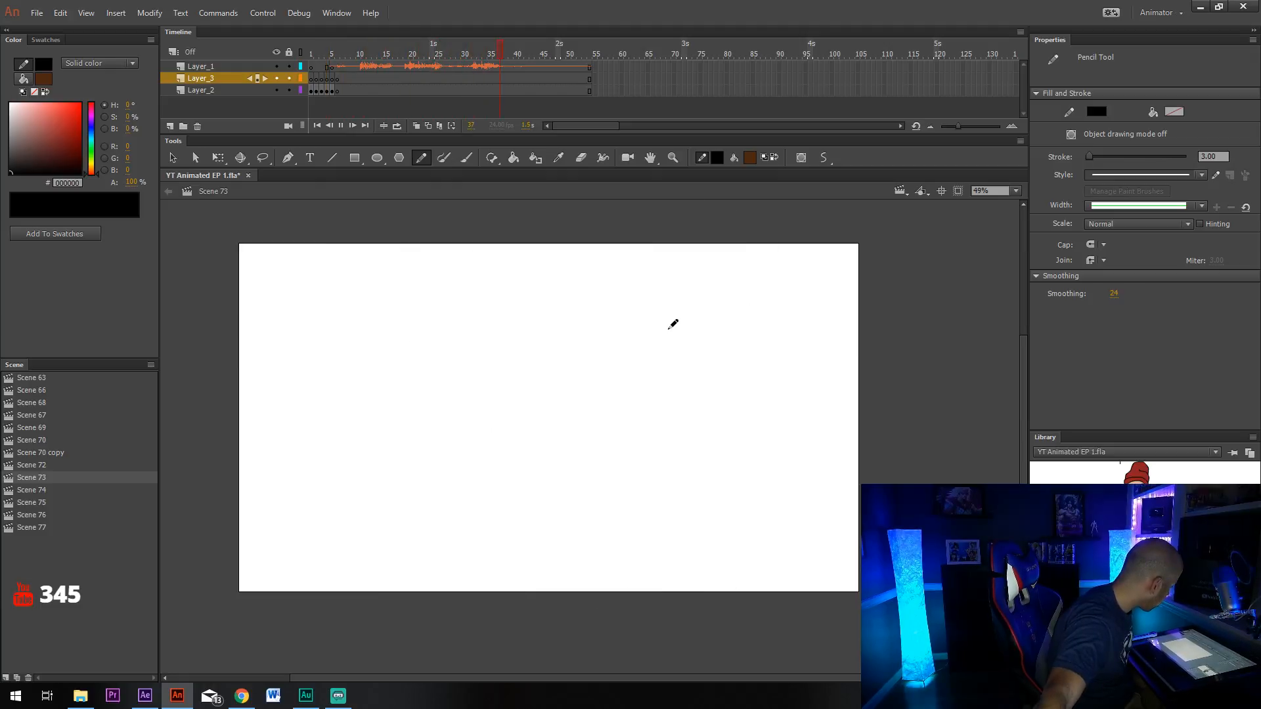
left_click(311, 78)
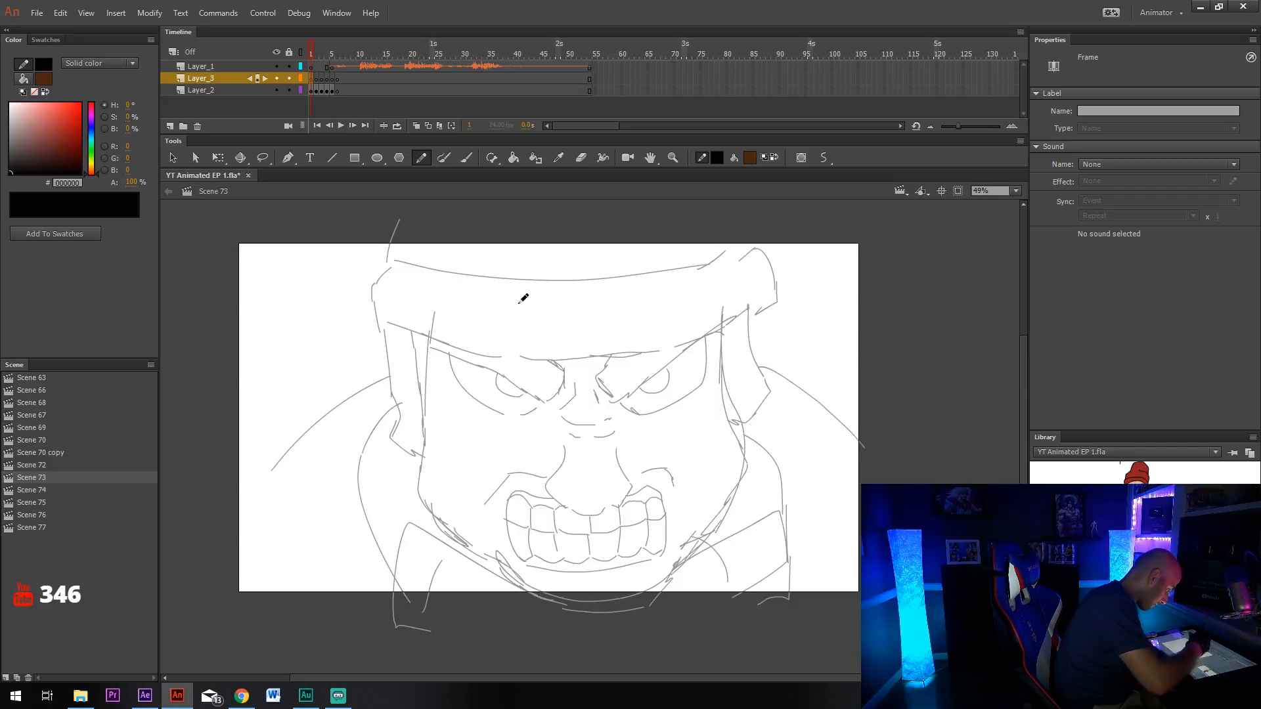
Trace the face outline on frame 1 of Layer_3, from both temples down the cheeks and around the chin below the stage.
scroll(523, 299, "down", 1)
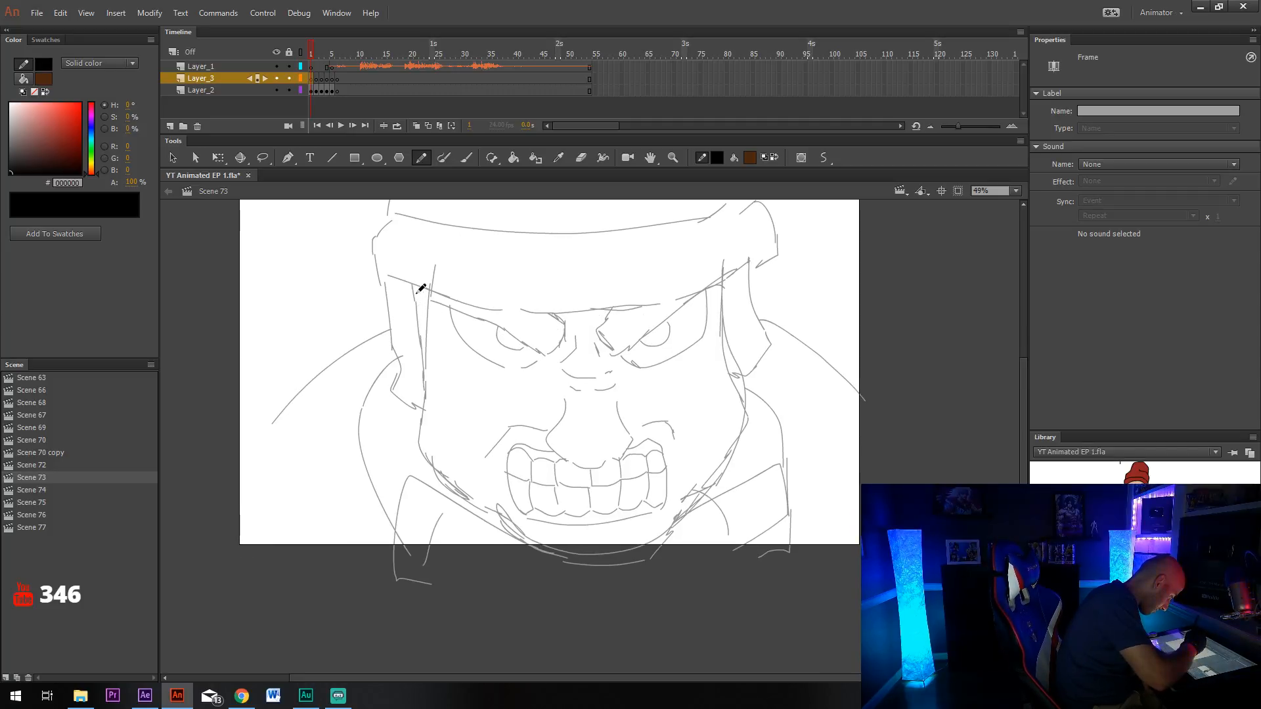
mouse_move(416, 287)
left_mouse_down()
mouse_move(419, 451)
mouse_move(464, 527)
mouse_move(545, 580)
mouse_move(591, 584)
mouse_move(646, 572)
mouse_move(675, 541)
left_mouse_up()
mouse_move(722, 283)
left_mouse_down()
mouse_move(751, 470)
mouse_move(741, 502)
mouse_move(670, 562)
left_mouse_up()
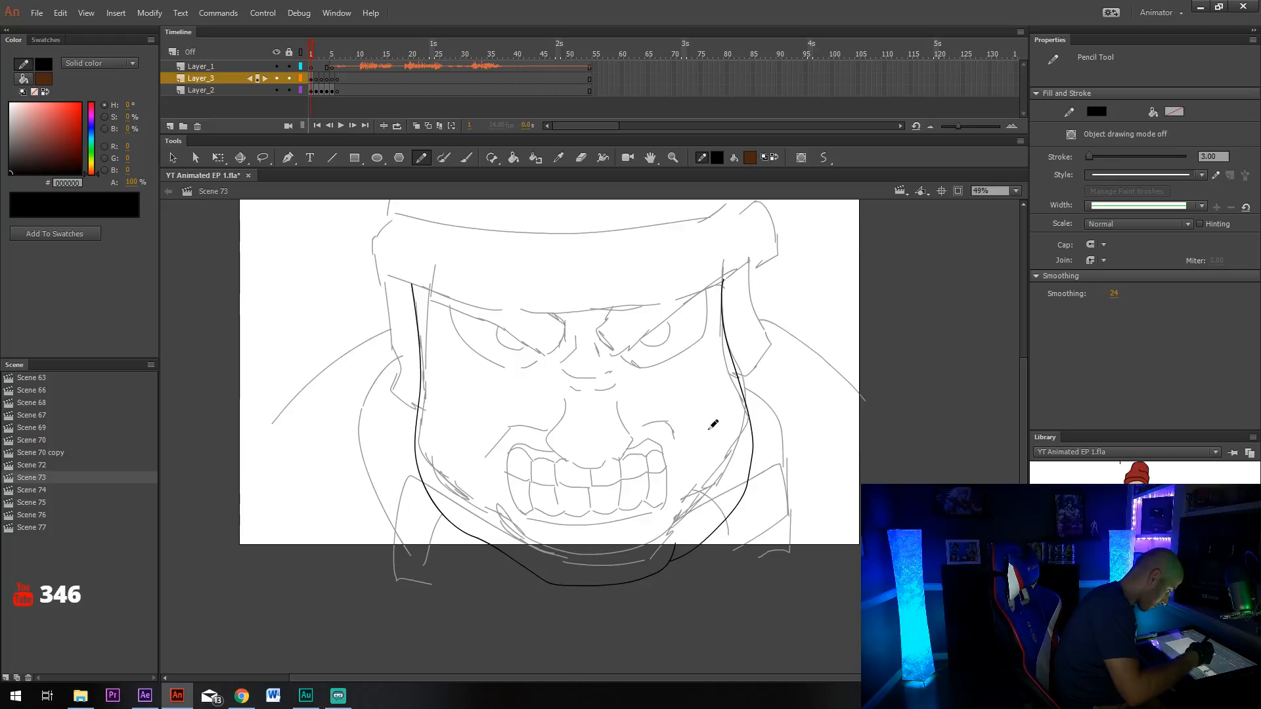
left_click_drag(643, 368, 615, 375)
Draw the lower edge of the hat brim across the forehead and erase the line ends overshooting the face outline at both temples.
left_click_drag(545, 286, 568, 387)
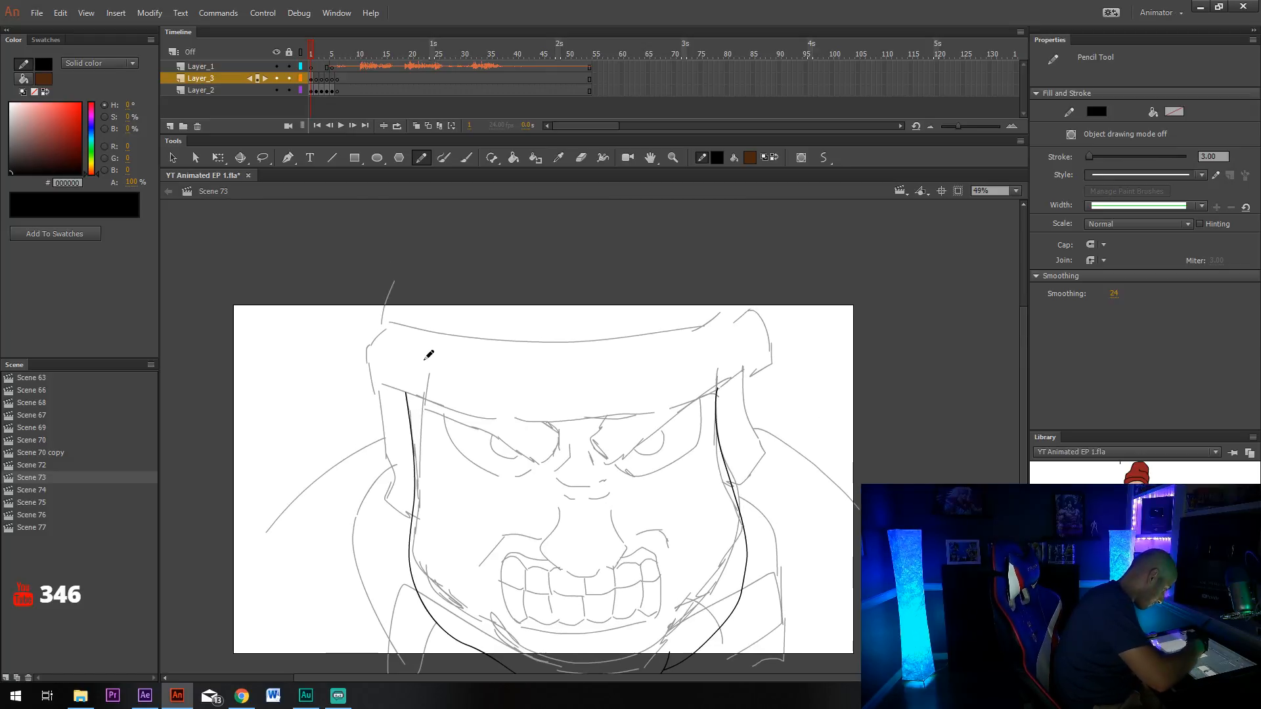
mouse_move(403, 392)
left_mouse_down()
mouse_move(554, 423)
mouse_move(640, 418)
mouse_move(698, 398)
mouse_move(727, 369)
left_mouse_up()
key("e")
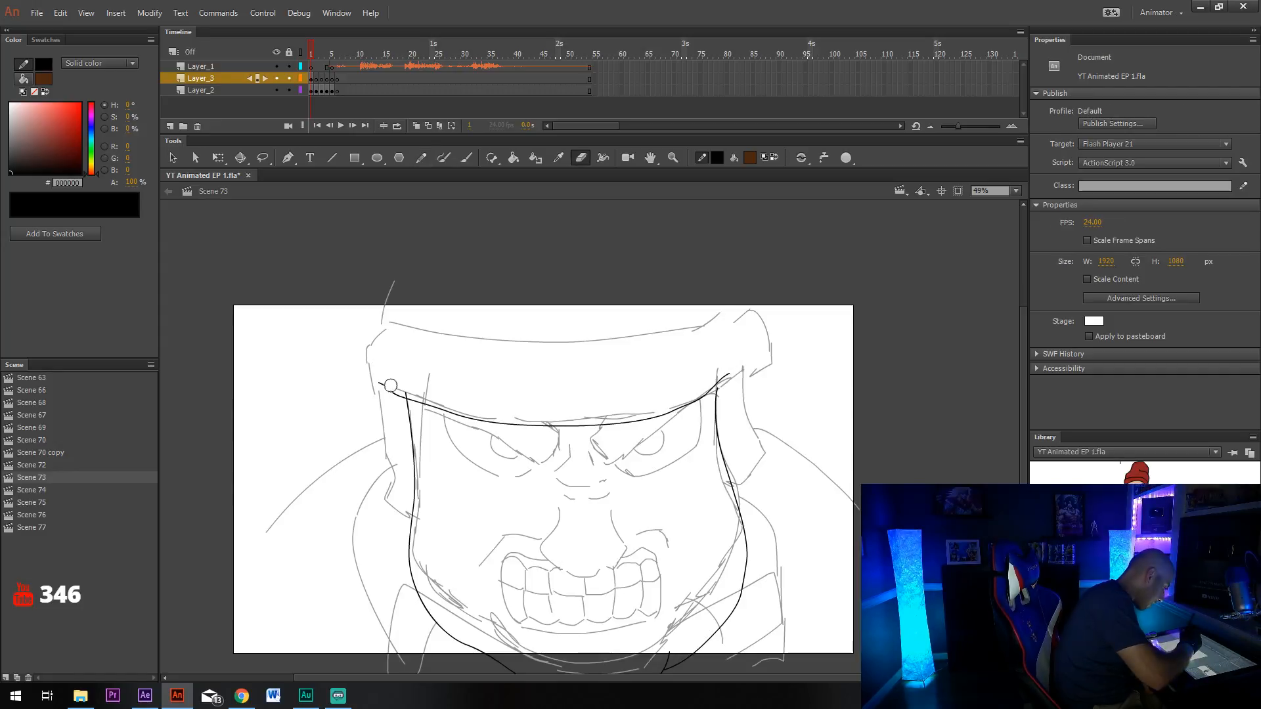
mouse_move(385, 385)
left_mouse_down()
mouse_move(403, 378)
mouse_move(408, 393)
left_mouse_up()
left_click_drag(719, 372, 717, 394)
Join the brim line to the face outline at the left temple and delete the stray line fragment beside it.
key("v")
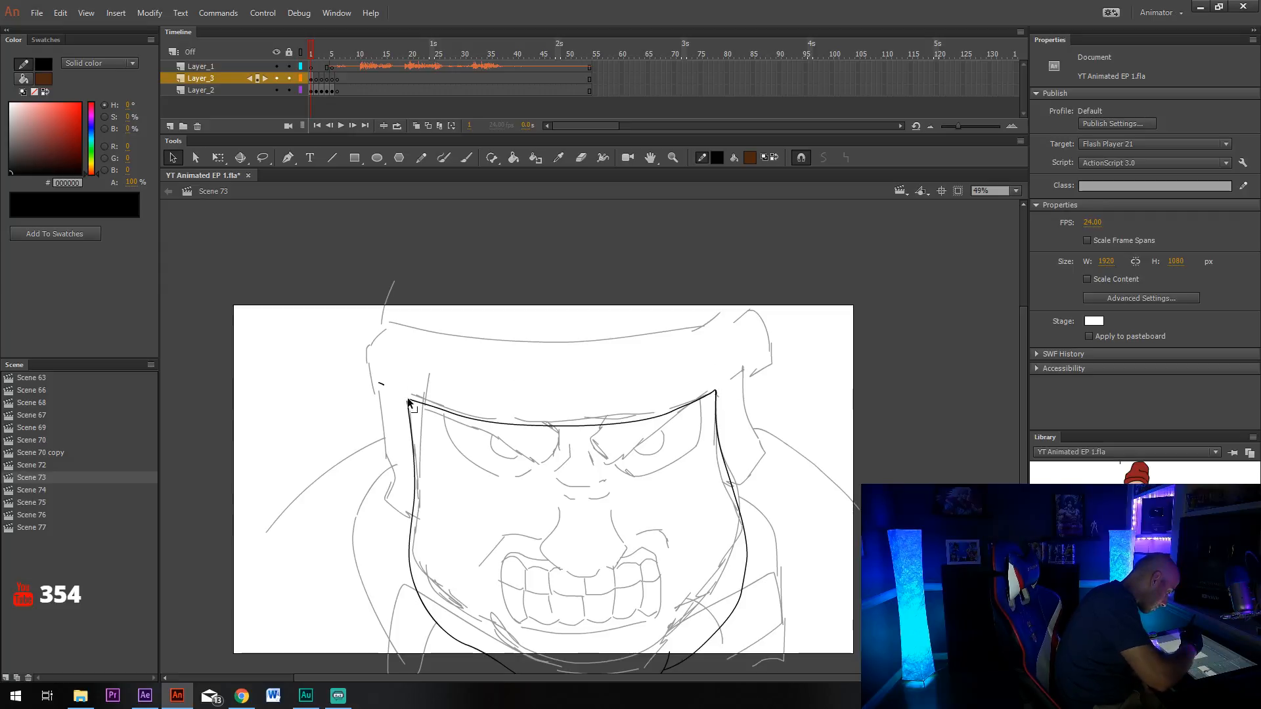
left_click_drag(409, 400, 407, 401)
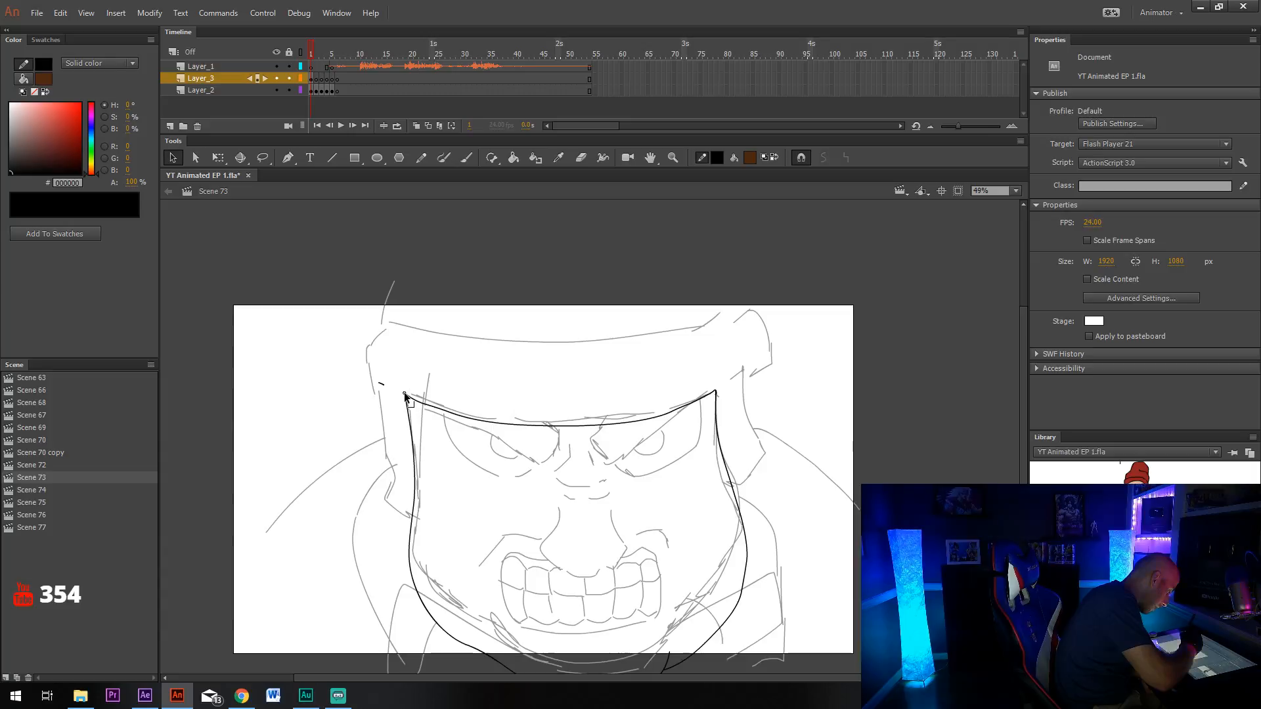
left_click(429, 402)
left_click(381, 384)
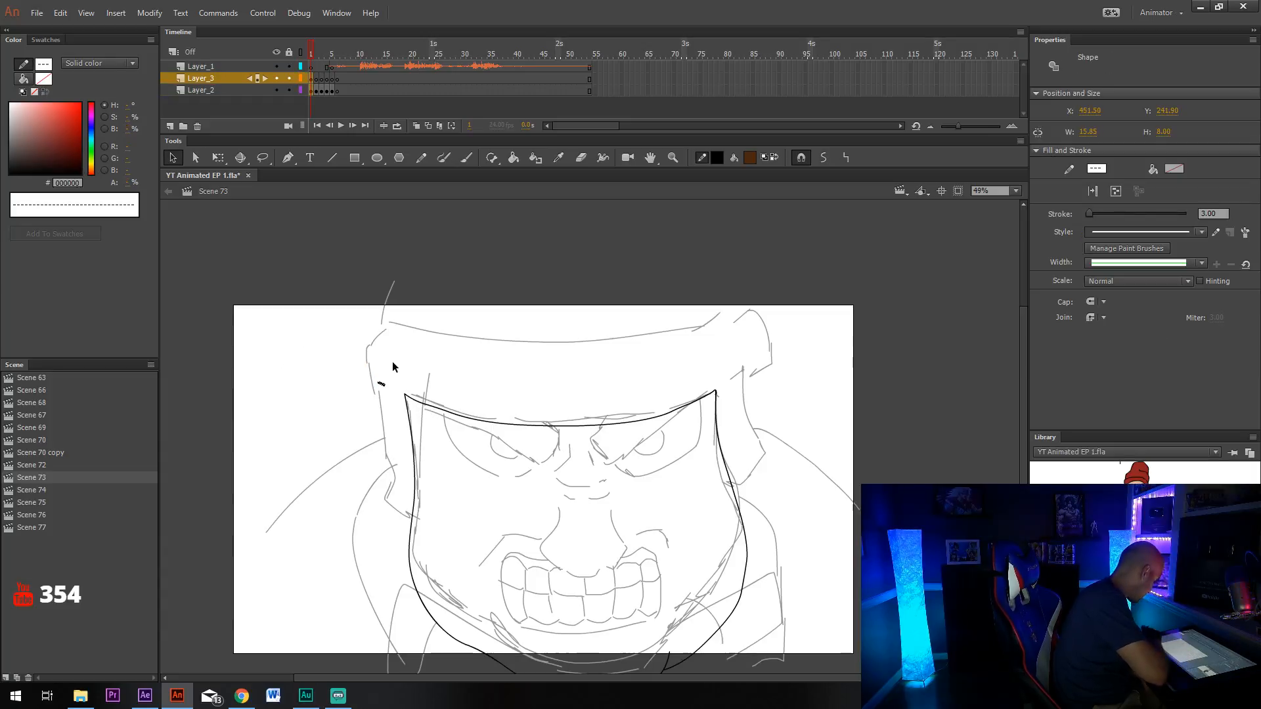
scroll(393, 367, "down", 3)
scroll(555, 358, "up", 2)
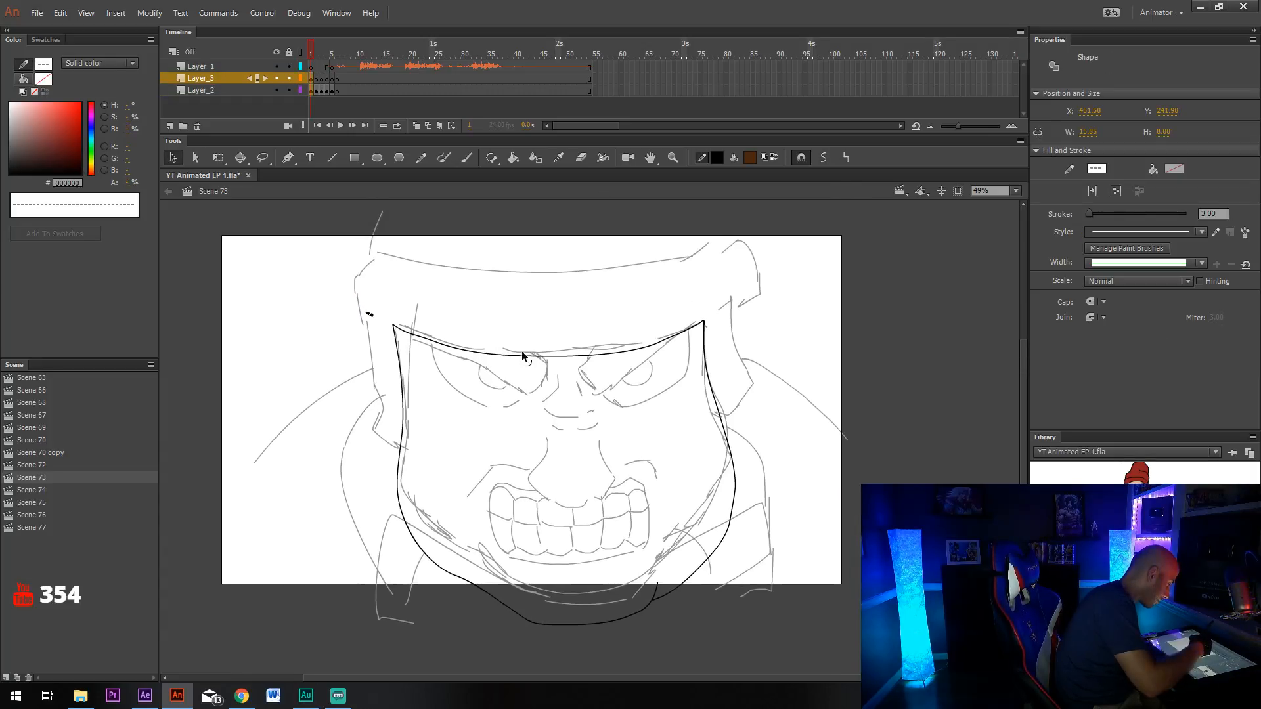
key("Delete")
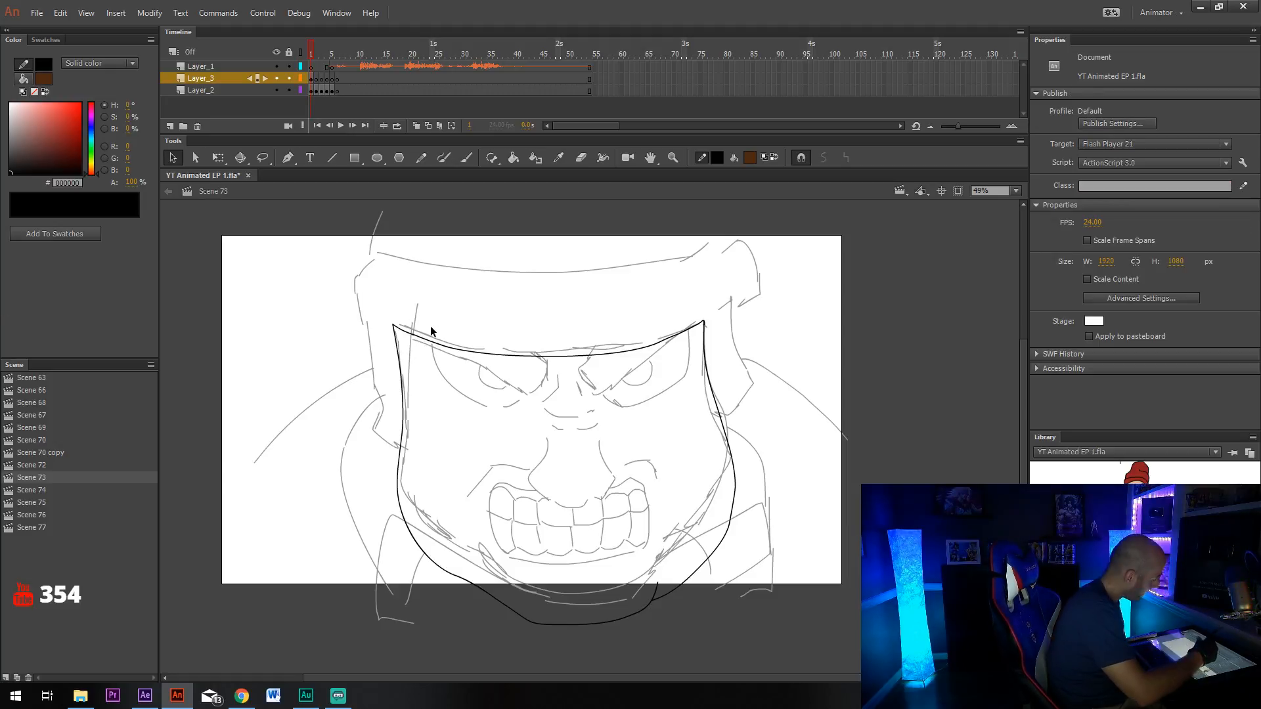
Draw both side edges of the hat brim with the Pencil tool and close it with a curved upper edge.
key("y")
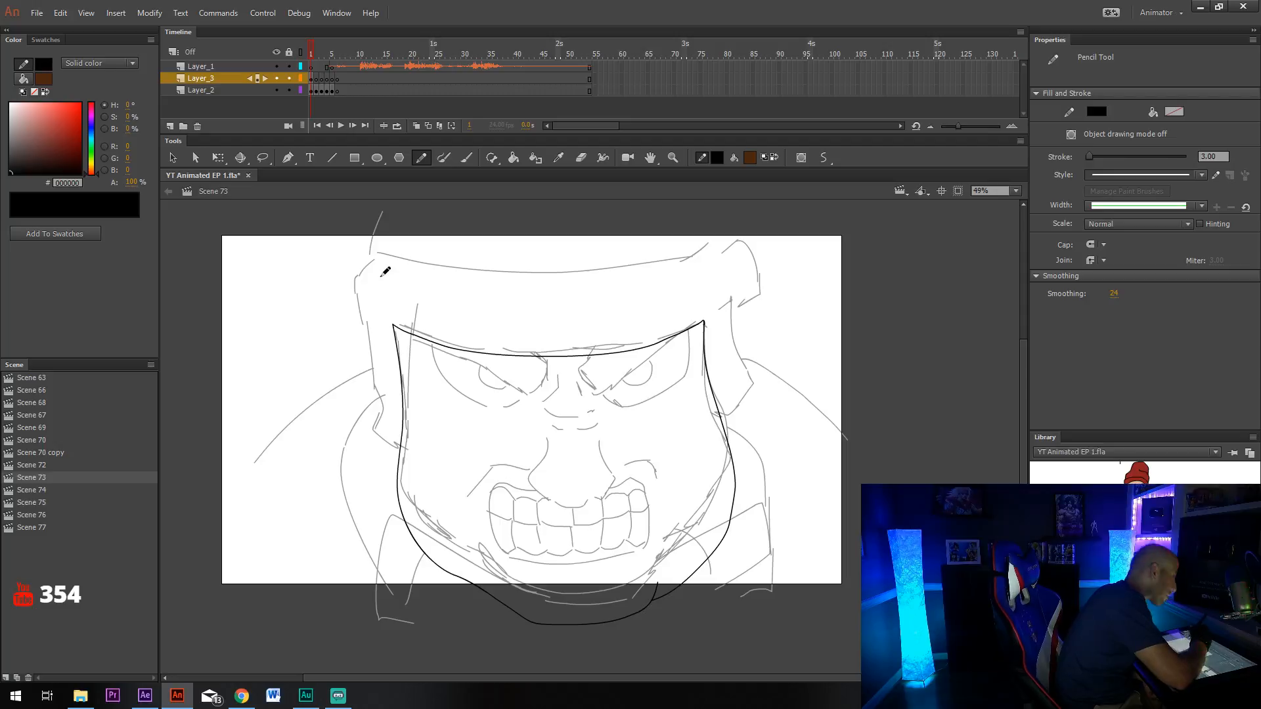
left_click_drag(388, 321, 365, 252)
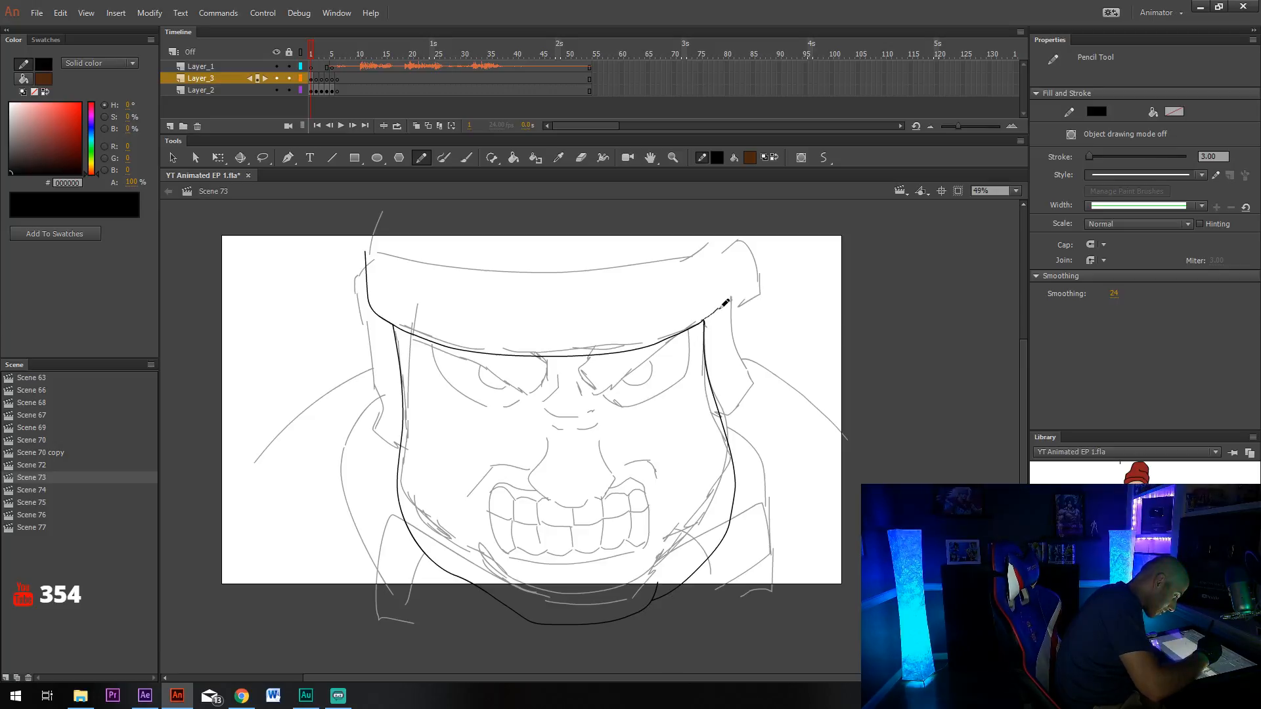
mouse_move(726, 302)
left_mouse_down()
mouse_move(729, 248)
mouse_move(715, 238)
left_mouse_up()
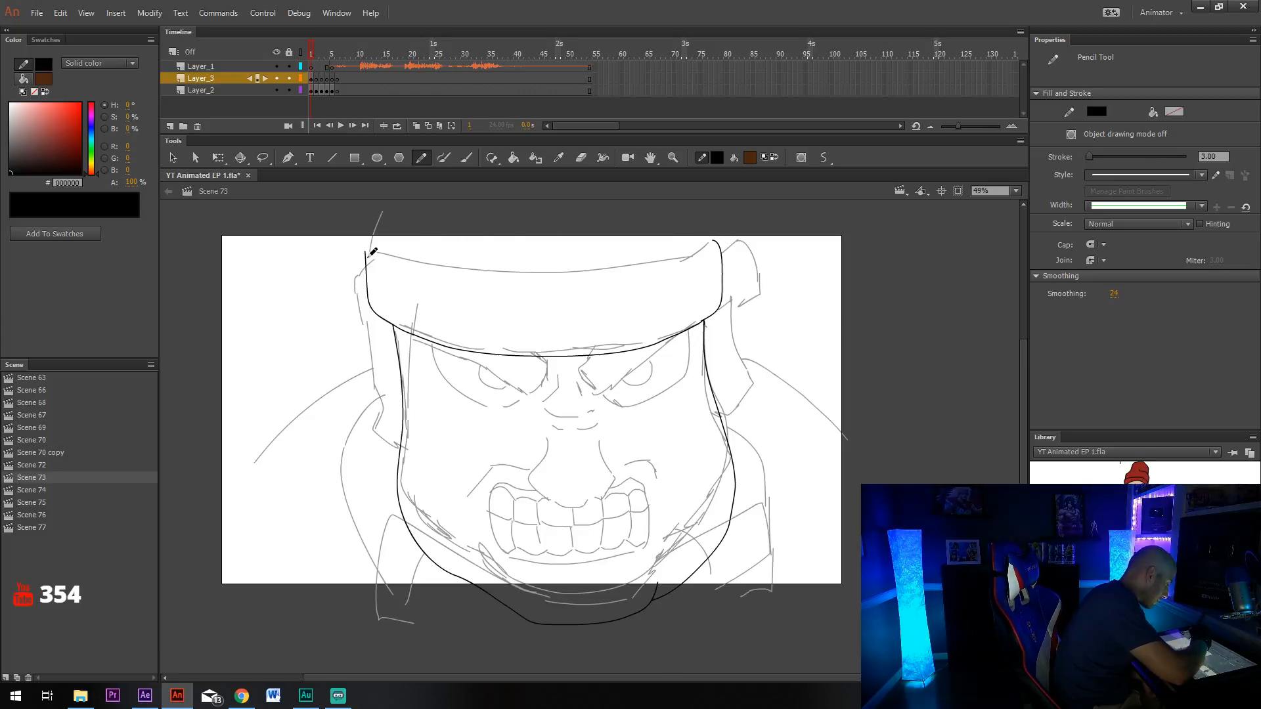
mouse_move(368, 255)
left_mouse_down()
mouse_move(397, 241)
mouse_move(476, 263)
mouse_move(562, 262)
mouse_move(714, 239)
left_mouse_up()
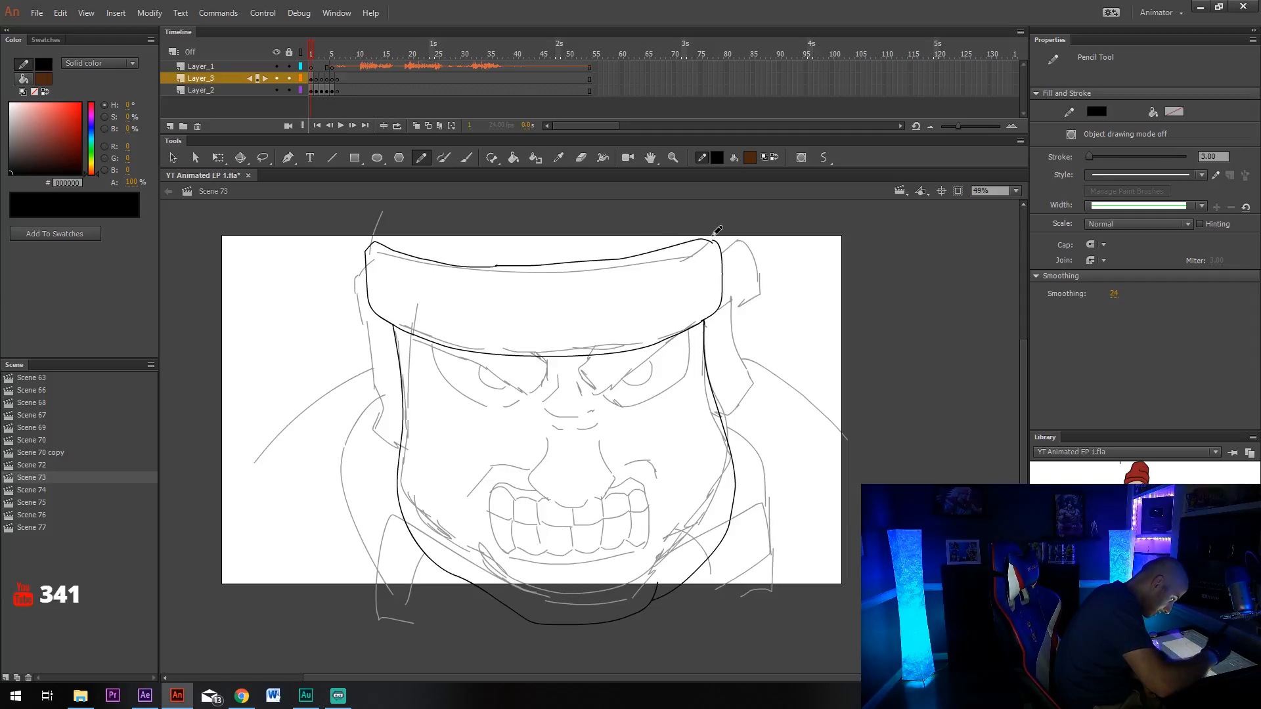
Erase the kink in the hat brim's upper edge and rejoin the two line ends across the gap.
key("e")
left_click(495, 268)
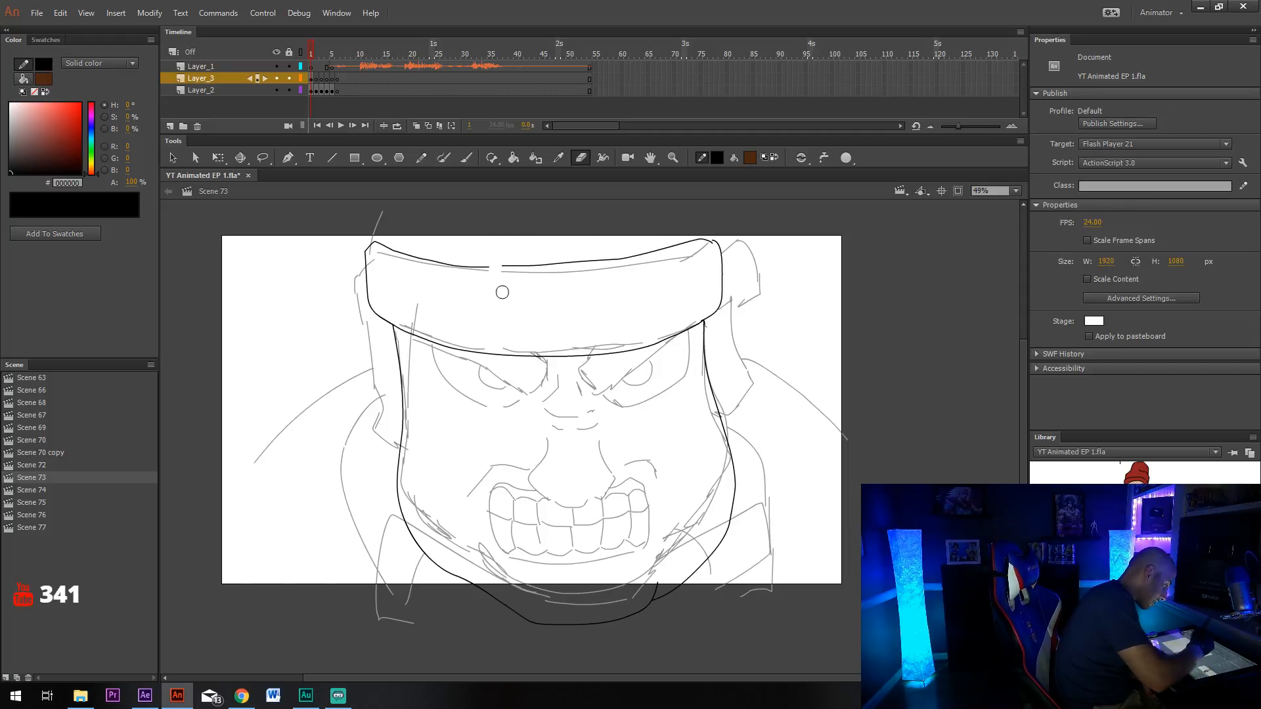
key("v")
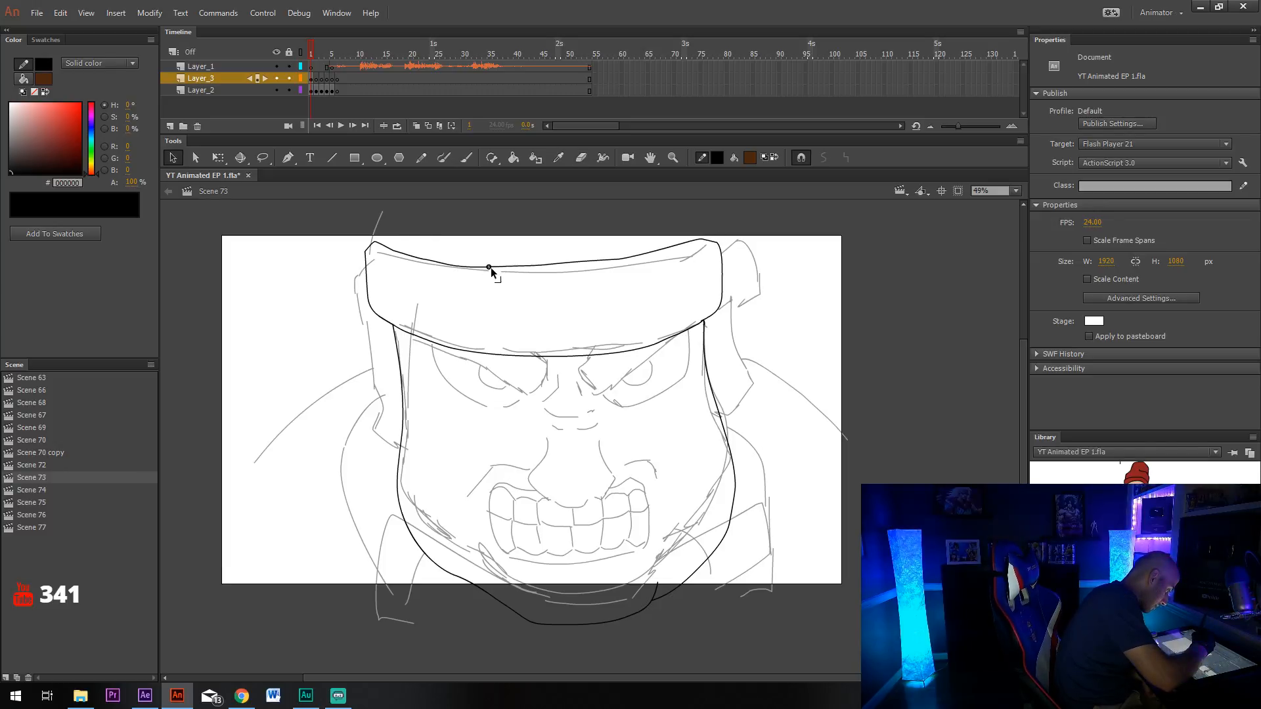
Draw short vertical knit lines with the Pencil tool along the upper and lower edges and across the middle of the hat brim.
key("y")
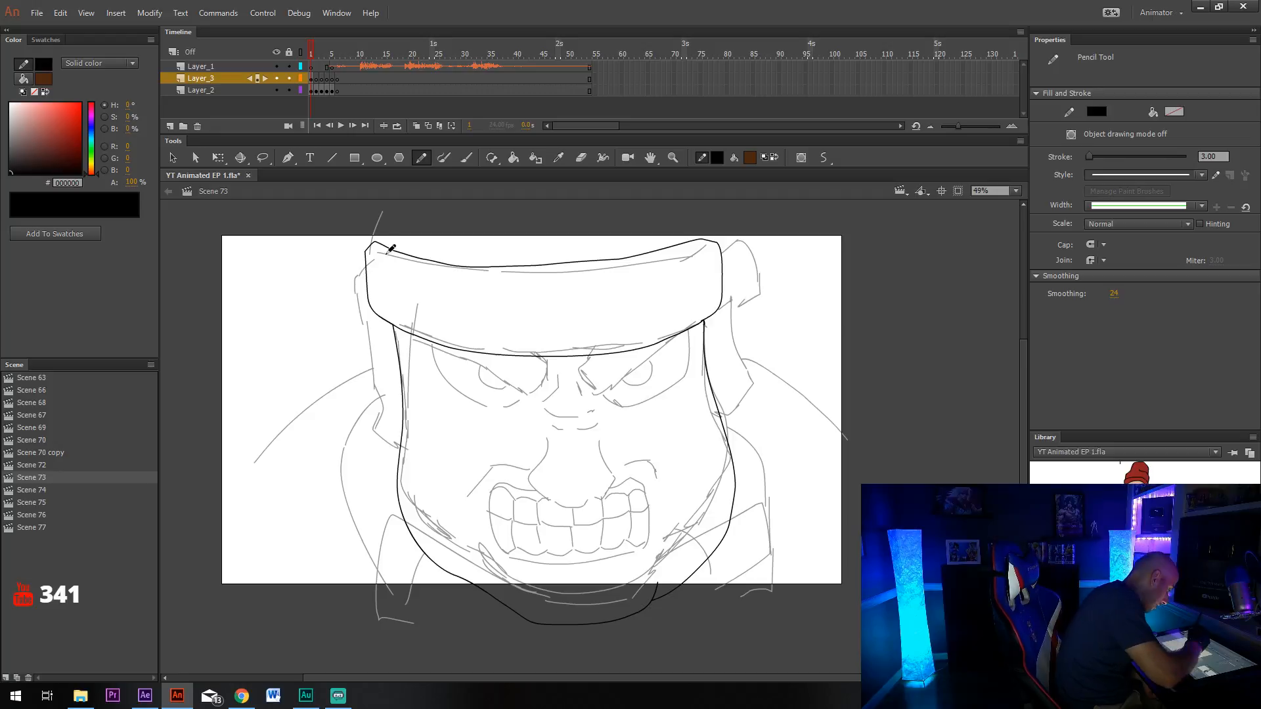
mouse_move(379, 254)
left_mouse_down()
mouse_move(385, 314)
mouse_move(403, 278)
mouse_move(429, 325)
left_mouse_up()
left_click_drag(448, 269, 447, 337)
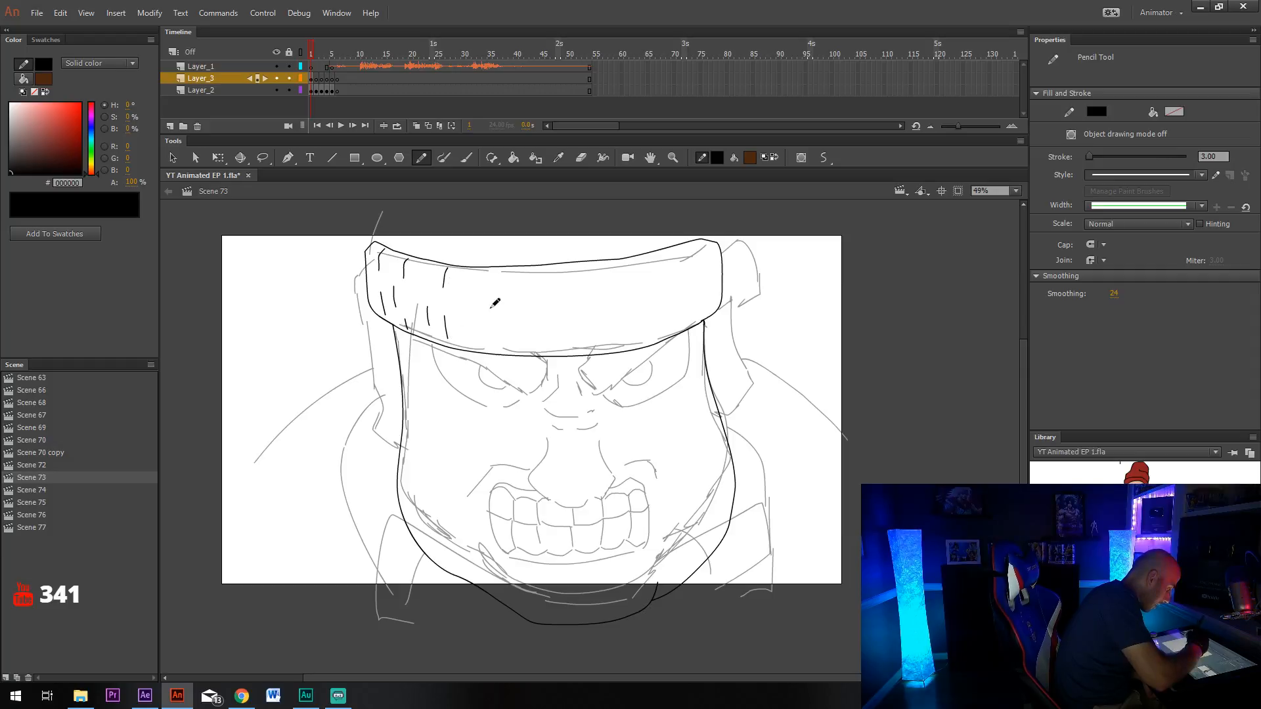
mouse_move(690, 248)
left_mouse_down()
mouse_move(706, 310)
mouse_move(715, 250)
mouse_move(651, 284)
left_mouse_up()
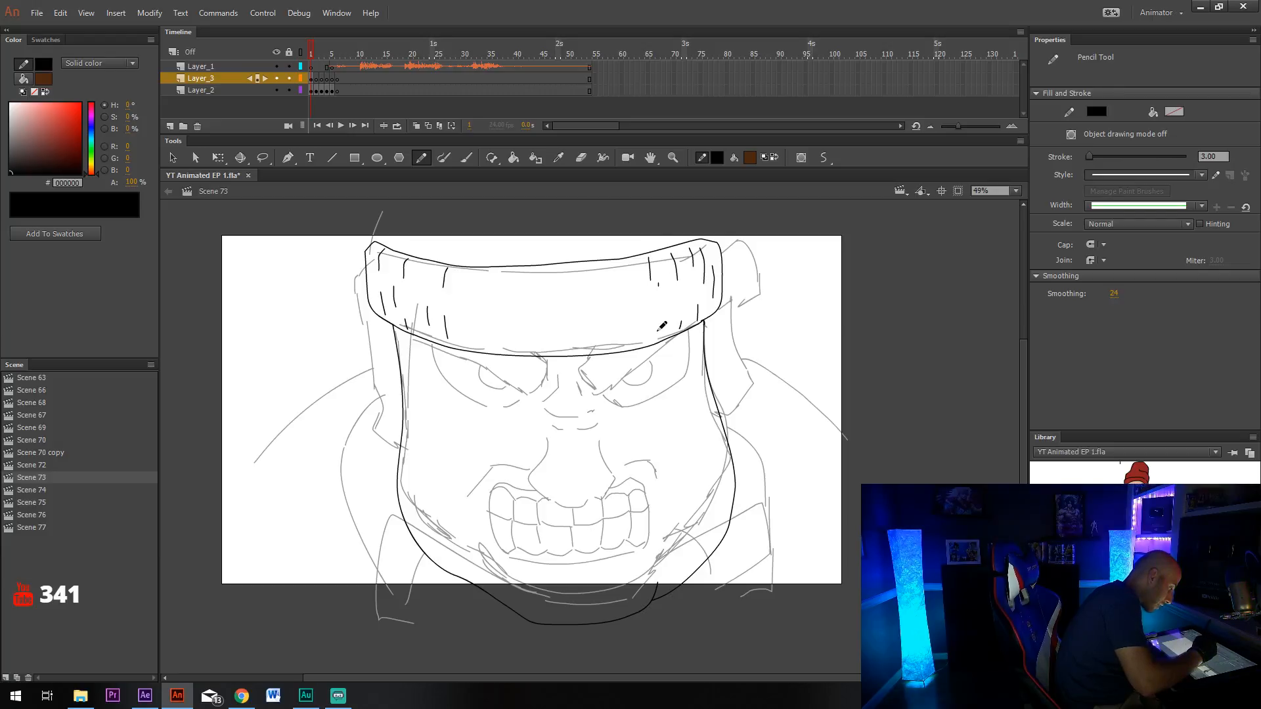
left_click_drag(658, 329, 653, 342)
left_click_drag(485, 335, 507, 350)
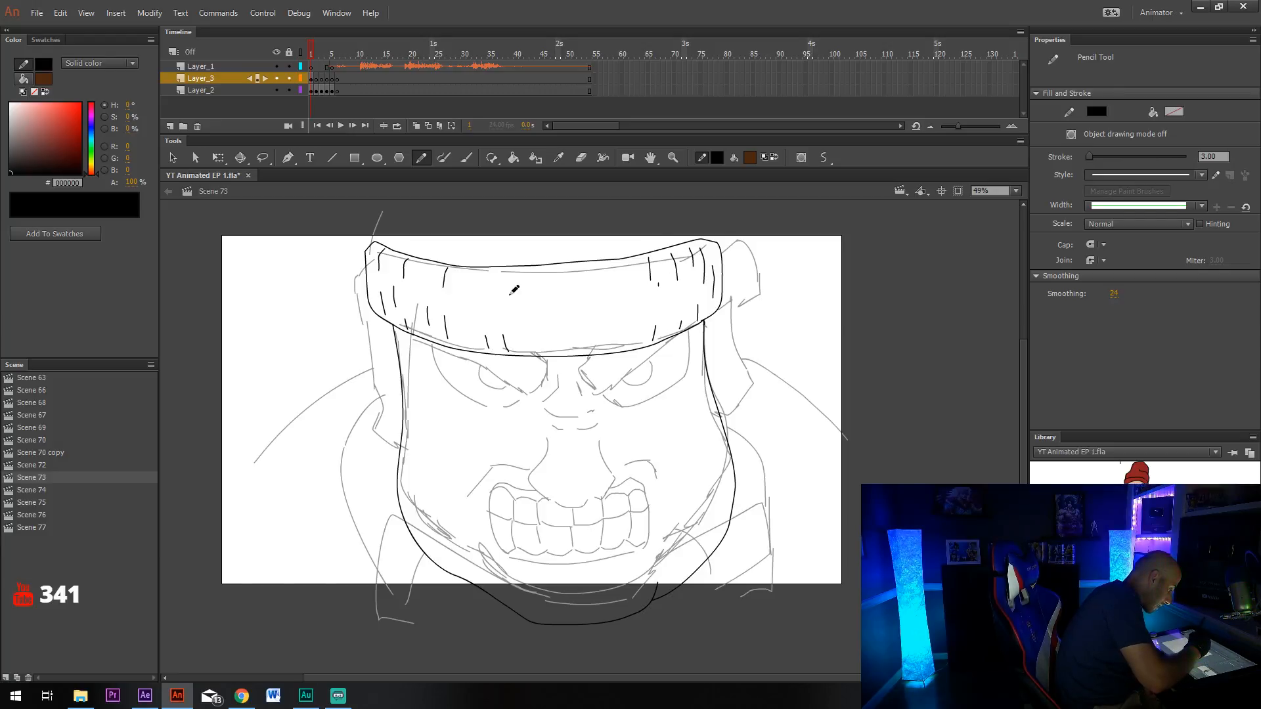
left_click_drag(496, 268, 497, 302)
left_click_drag(545, 337, 547, 349)
left_click_drag(564, 341, 611, 349)
left_click_drag(624, 260, 629, 302)
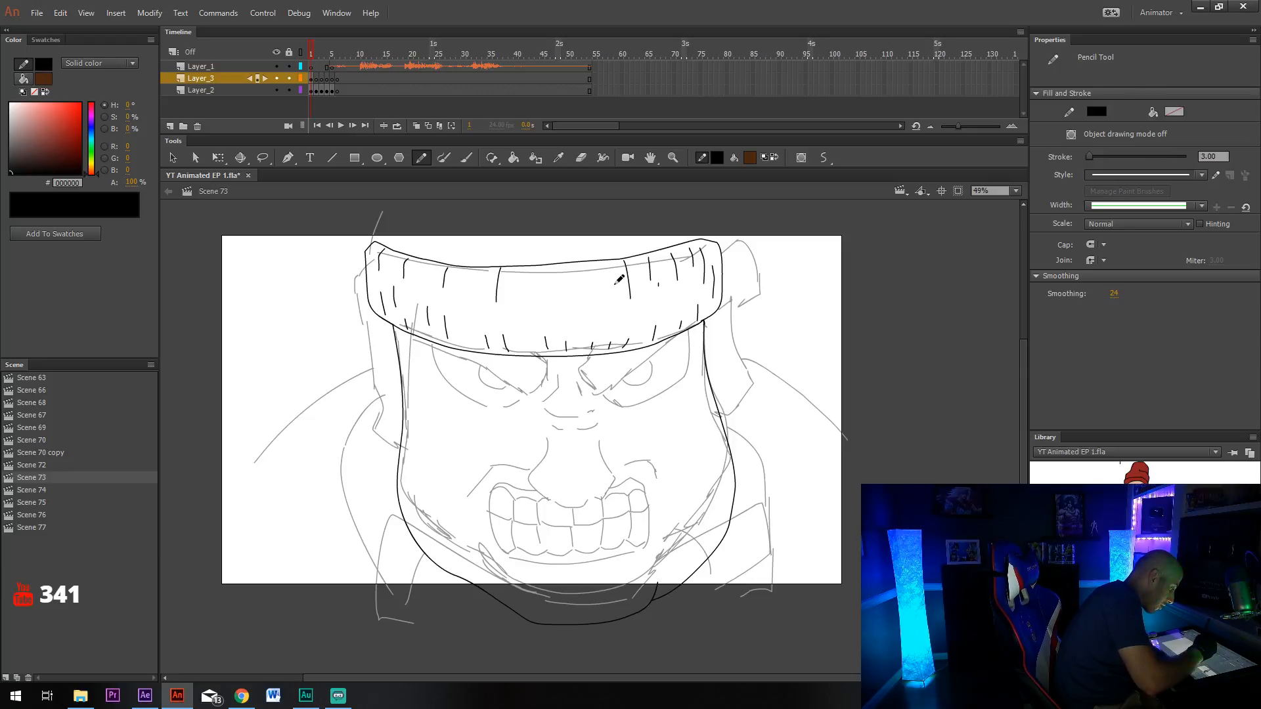
mouse_move(523, 293)
left_mouse_down()
mouse_move(531, 322)
mouse_move(607, 283)
mouse_move(551, 282)
left_mouse_up()
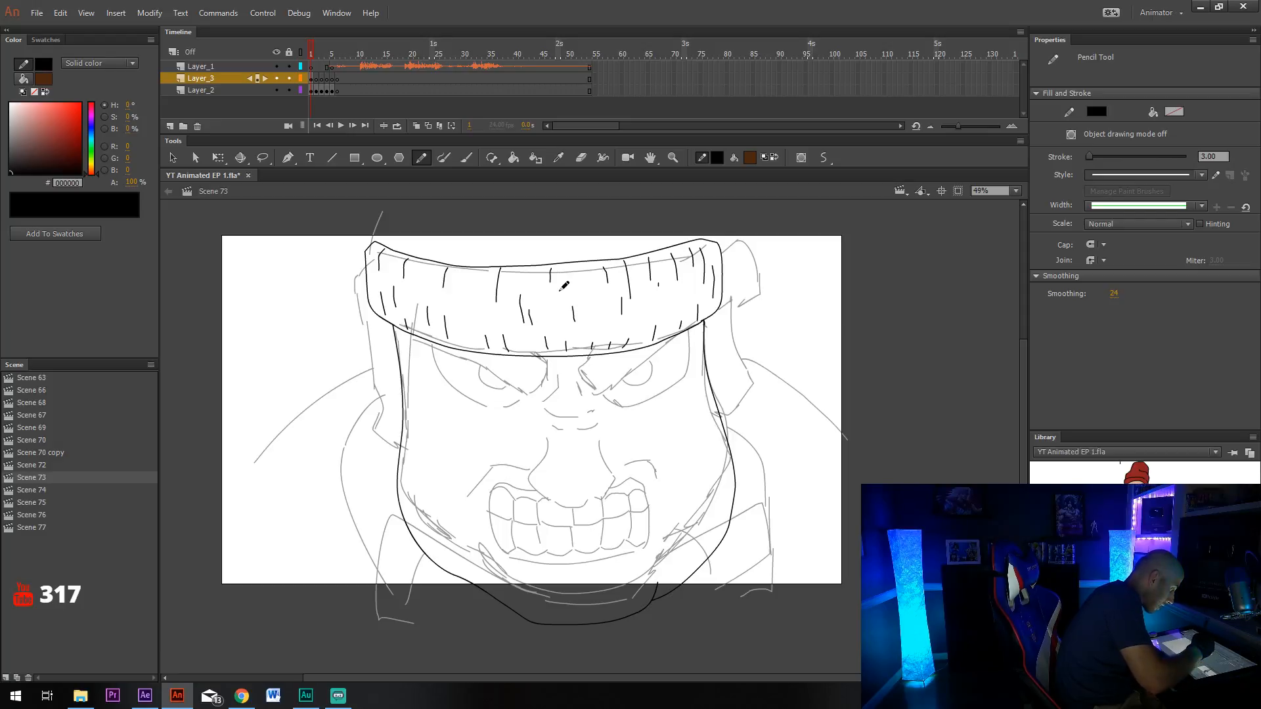
Outline the left ear from the hat brim down to the cheek and display the Layer_2 rough sketch as purple outlines.
left_click_drag(725, 443, 751, 371)
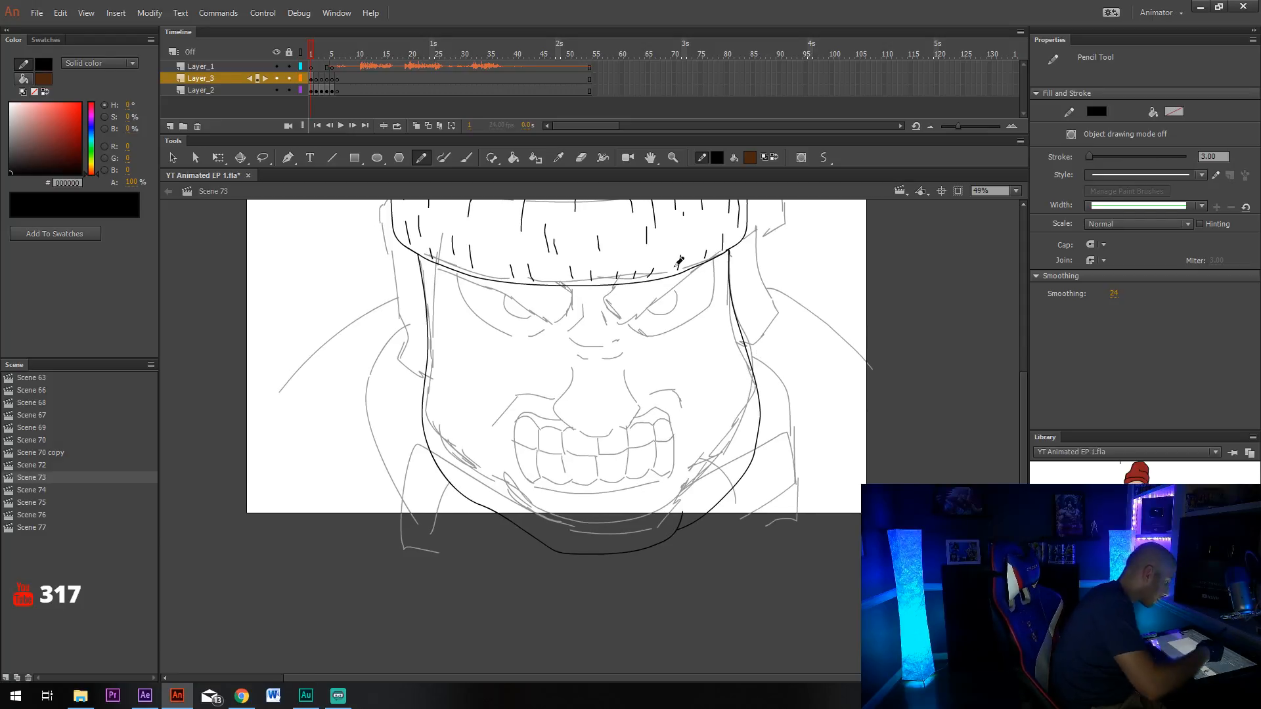
left_click_drag(663, 267, 666, 295)
left_click_drag(527, 311, 513, 342)
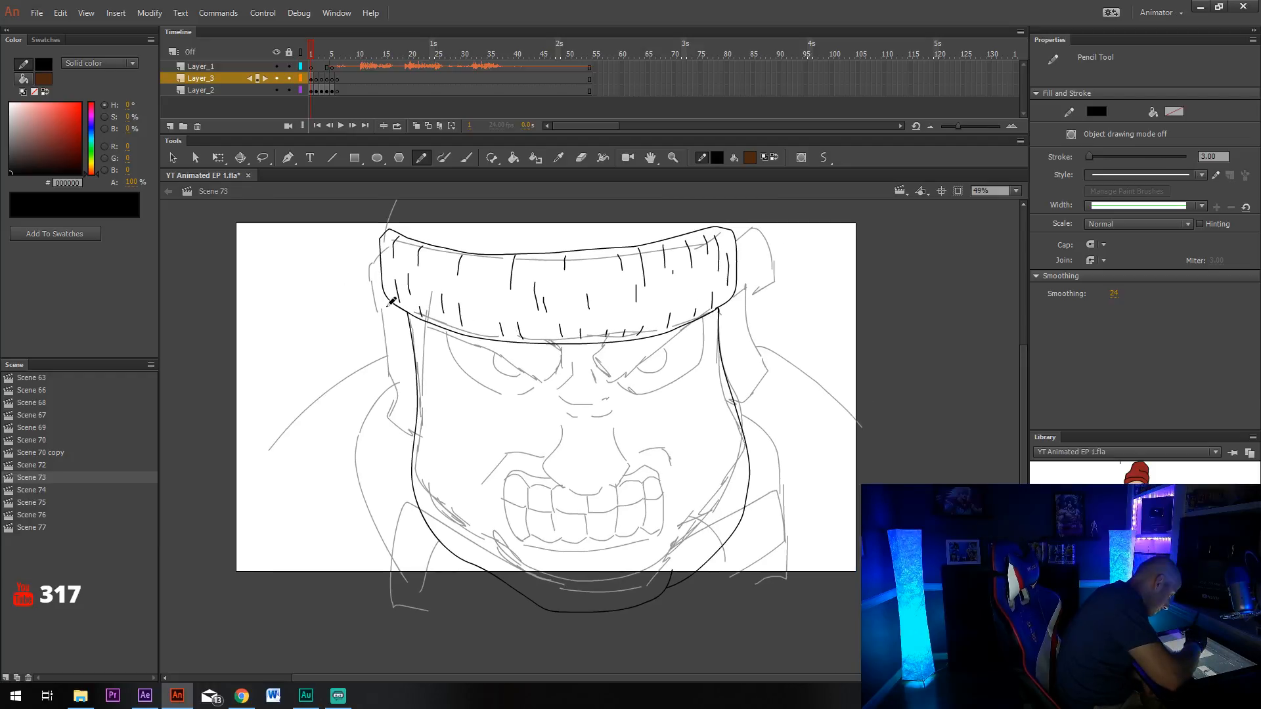
mouse_move(386, 303)
left_mouse_down()
mouse_move(400, 371)
mouse_move(390, 420)
mouse_move(415, 444)
left_mouse_up()
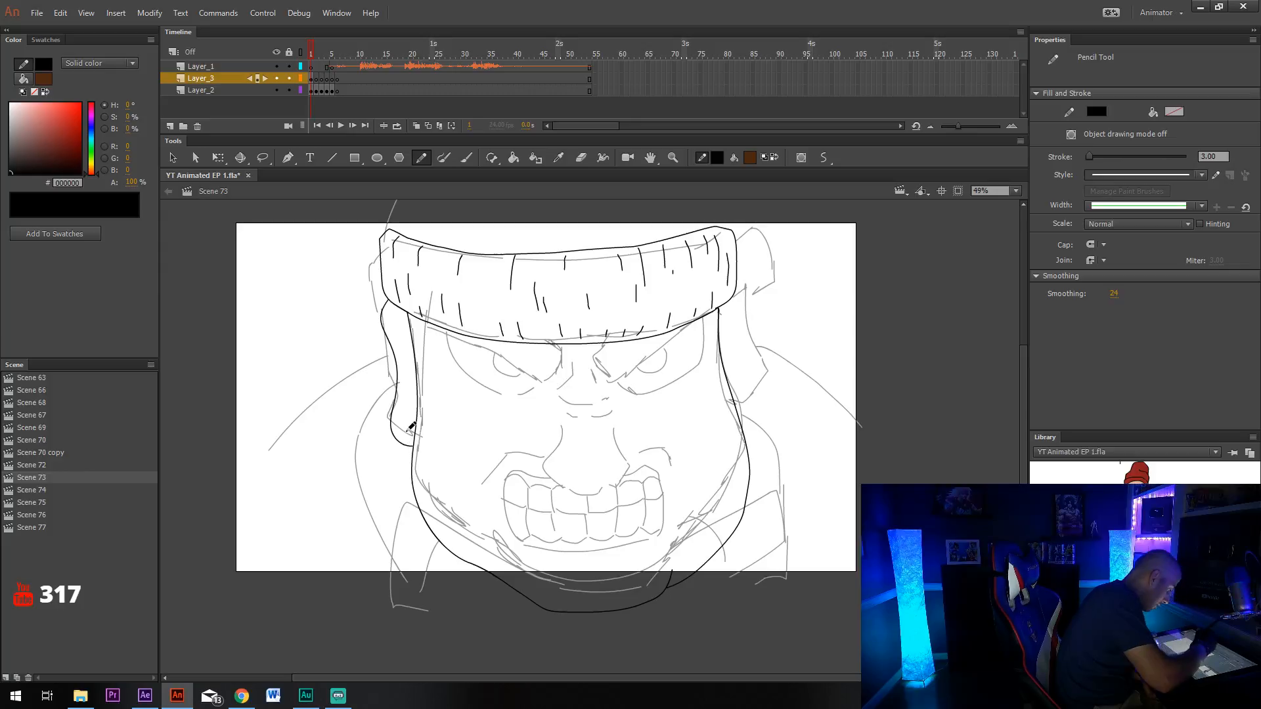
double_click(301, 89)
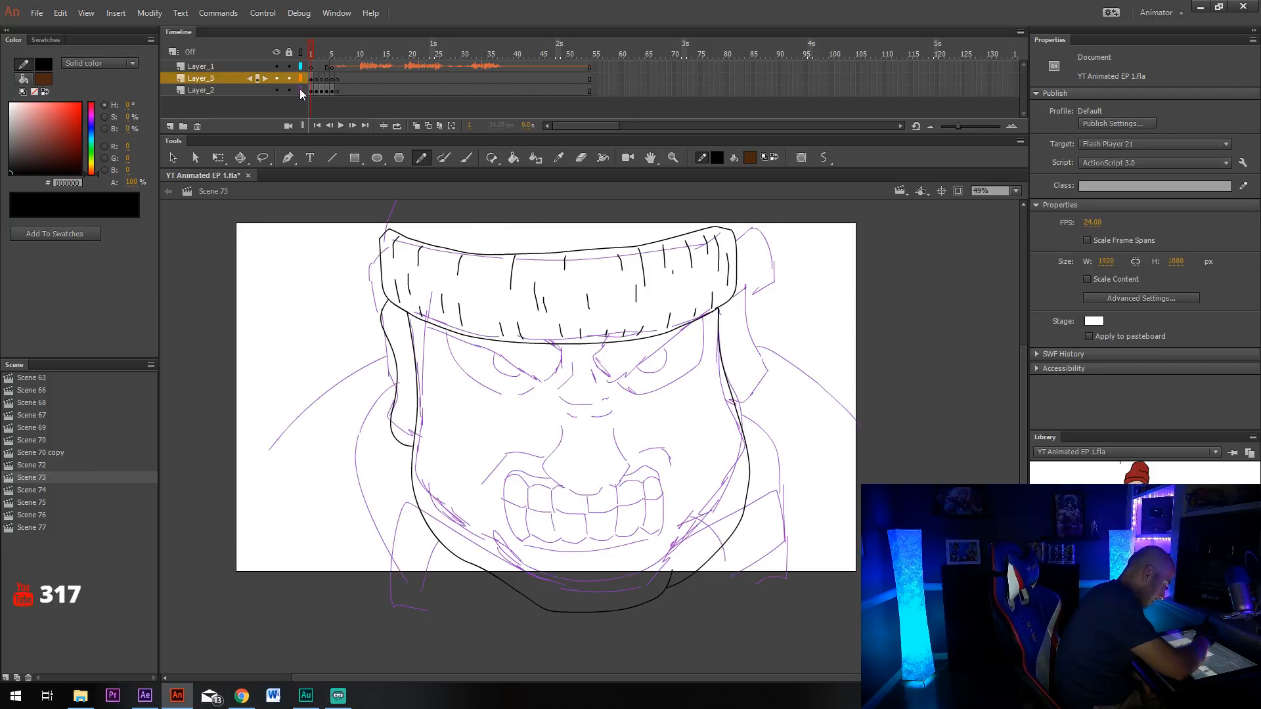
left_click(760, 197)
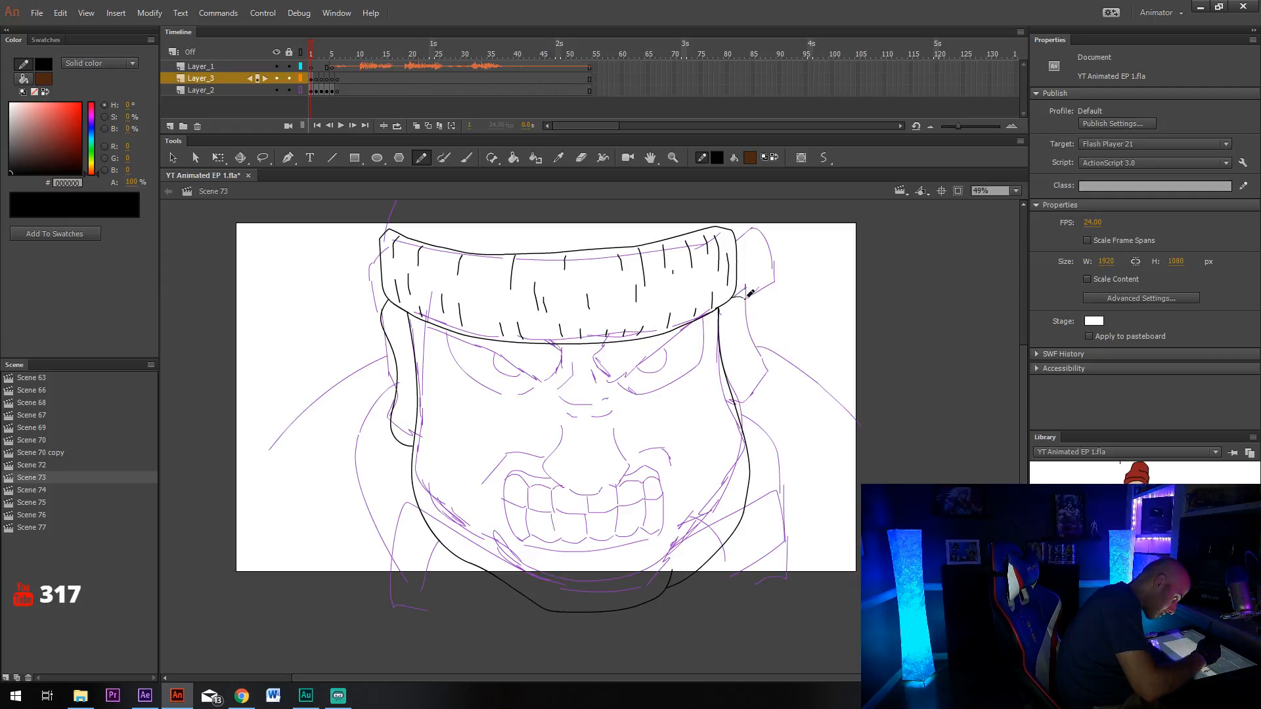
Outline the right ear from the brim to the cheek and draw the inner fold lines in both ears.
mouse_move(750, 293)
left_mouse_down()
mouse_move(761, 407)
mouse_move(748, 434)
left_mouse_up()
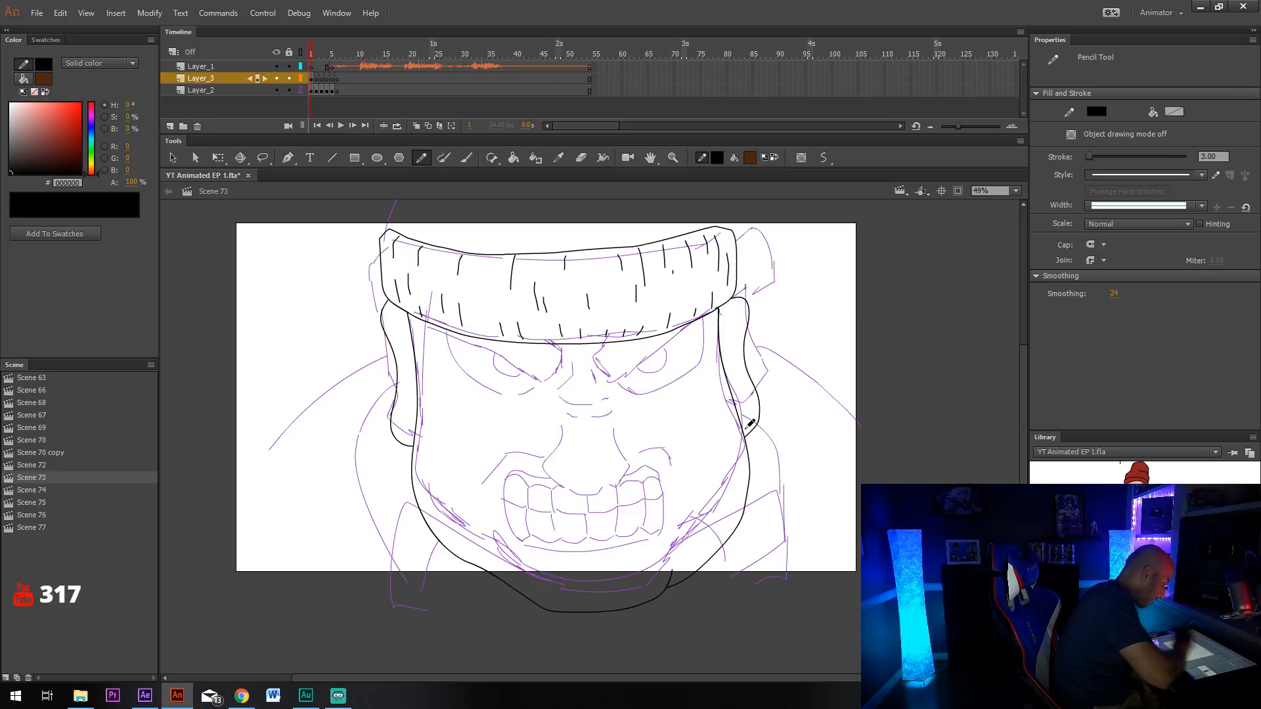
mouse_move(392, 324)
left_mouse_down()
mouse_move(407, 345)
mouse_move(406, 414)
mouse_move(419, 407)
left_mouse_up()
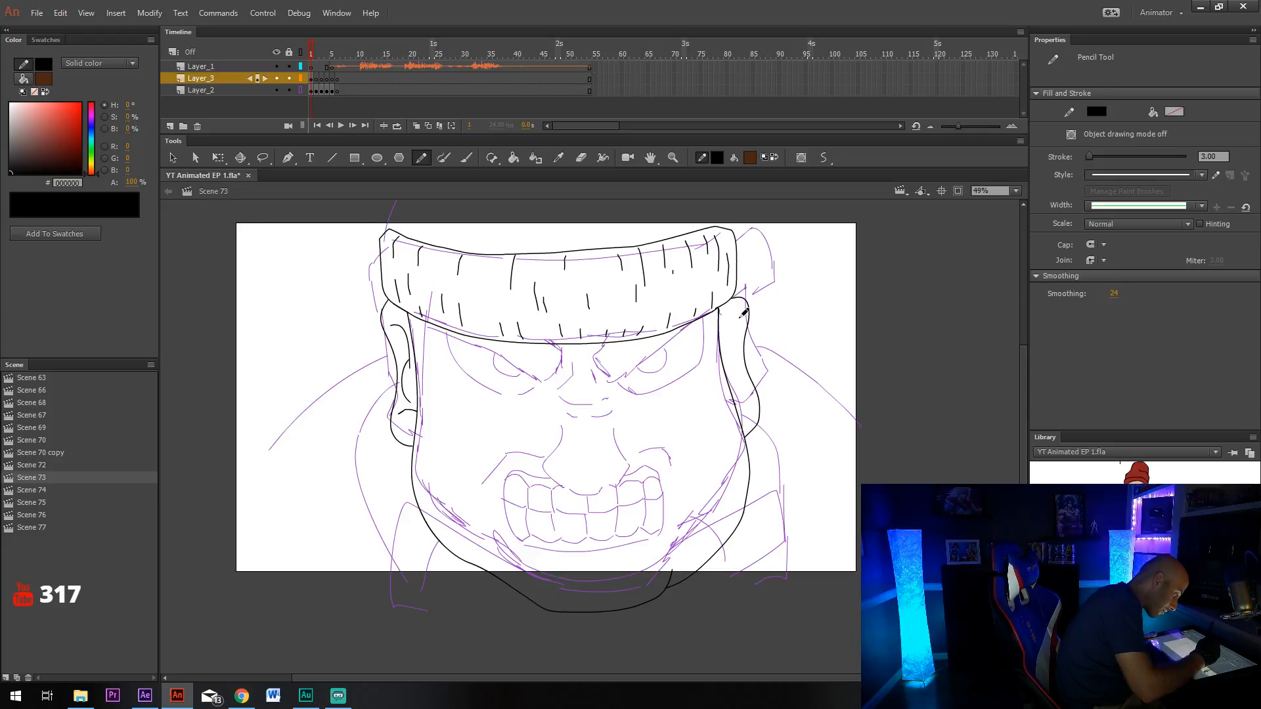
mouse_move(734, 316)
left_mouse_down()
mouse_move(723, 343)
mouse_move(748, 402)
left_mouse_up()
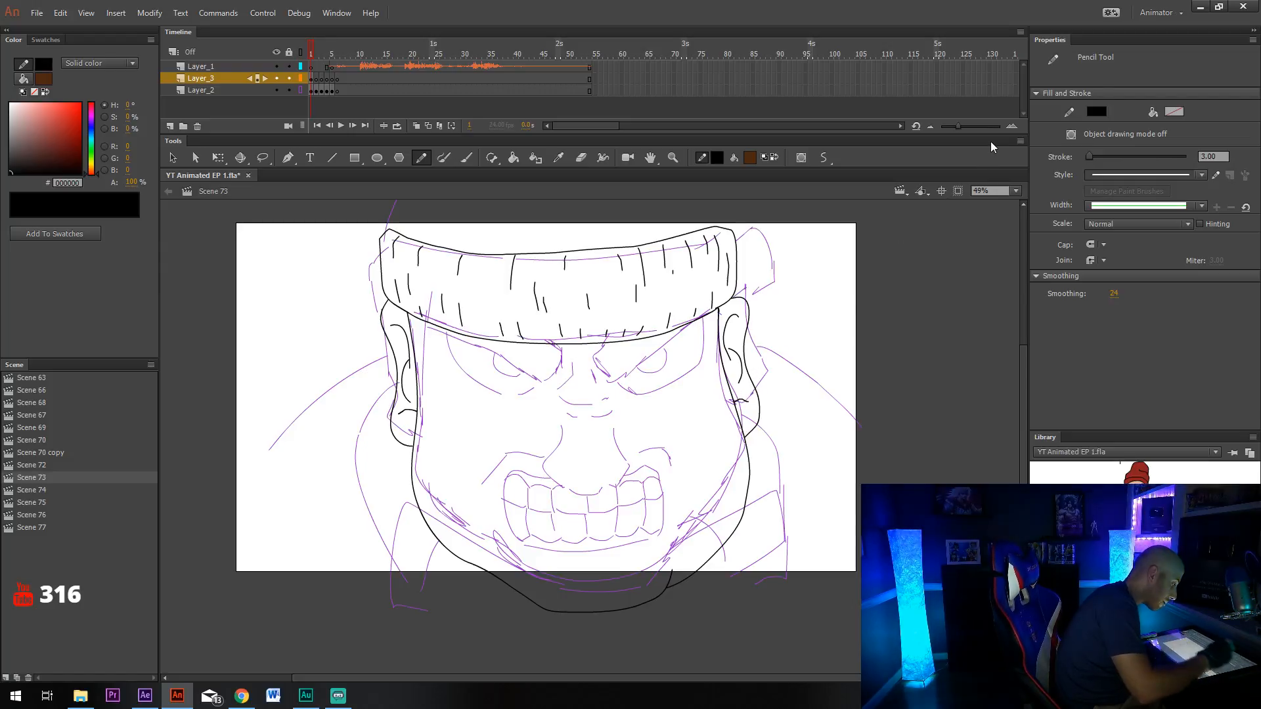
At 100% zoom, join the left earlobe line to the face outline and clean up the face line's upper end at the right temple.
left_click(1015, 191)
left_click(1001, 278)
scroll(591, 360, "up", 1)
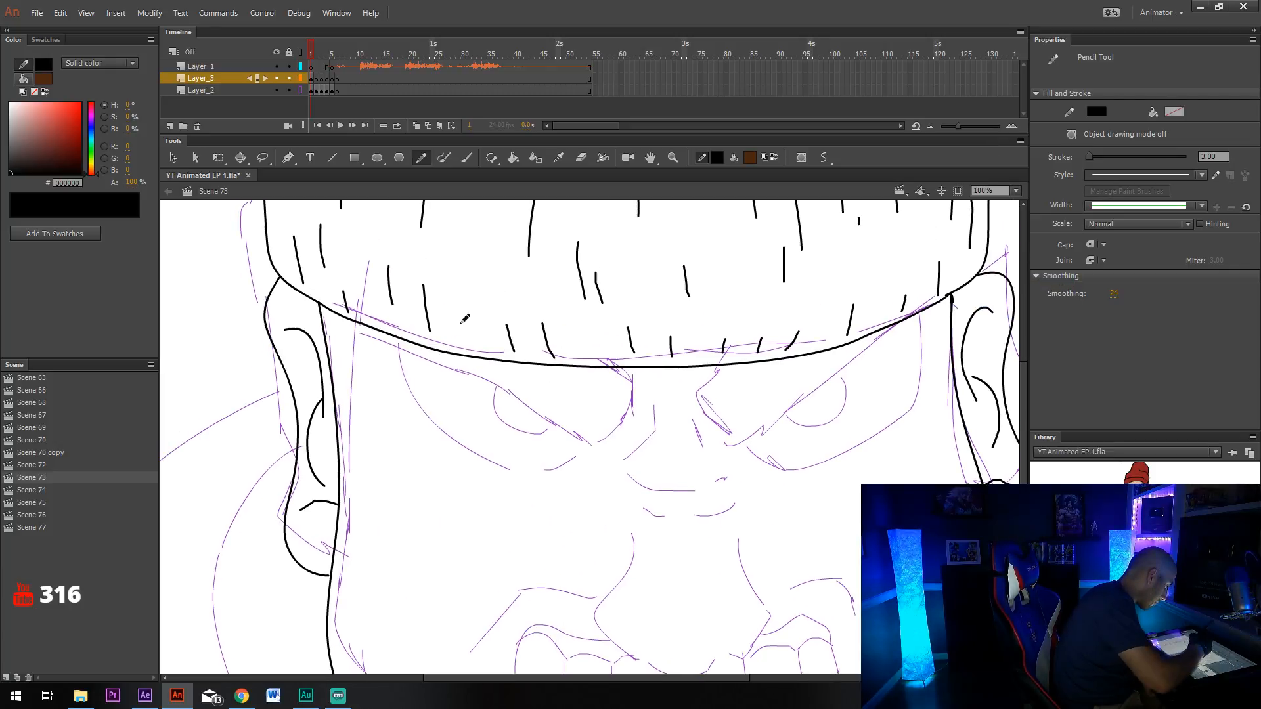
left_click_drag(697, 377, 629, 343)
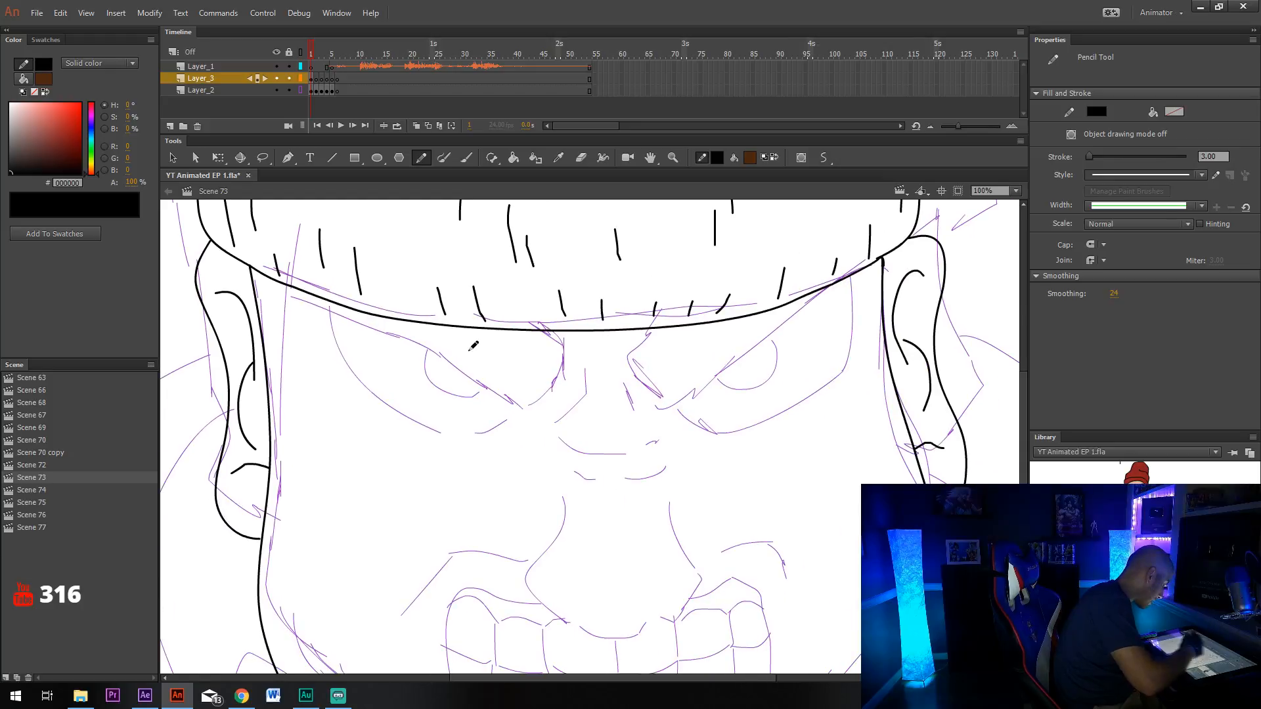
key("v")
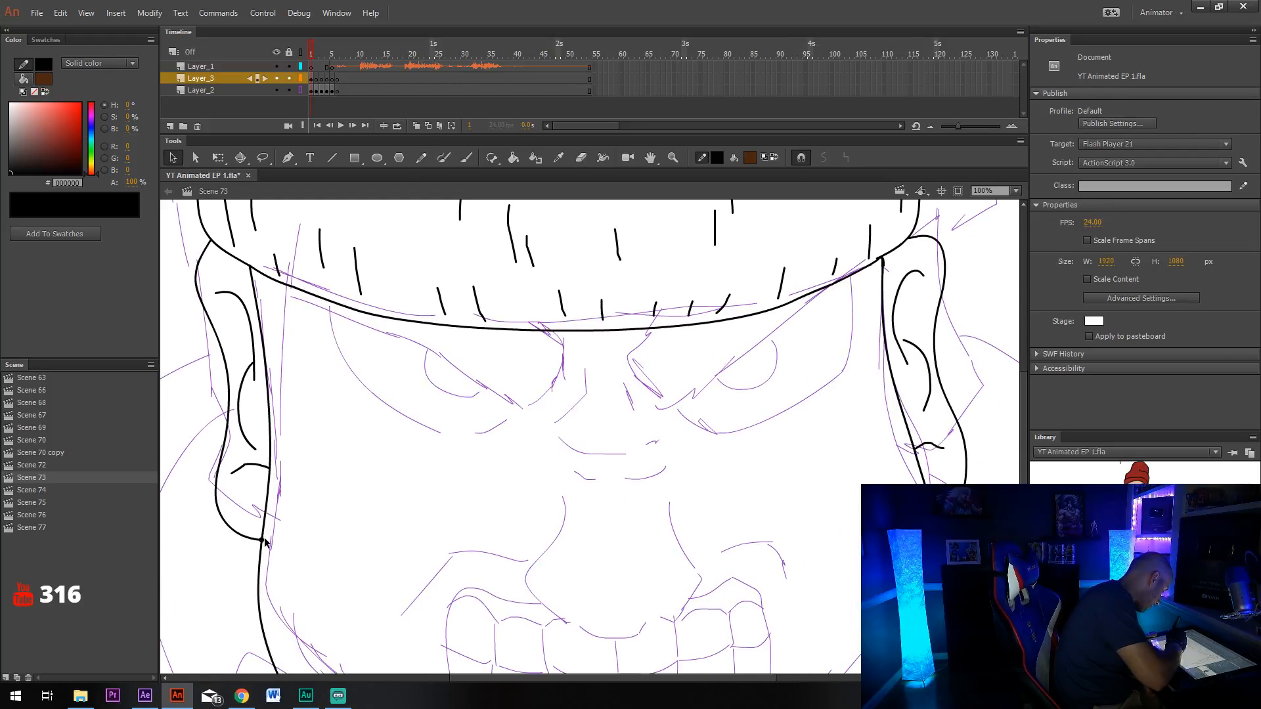
key("y")
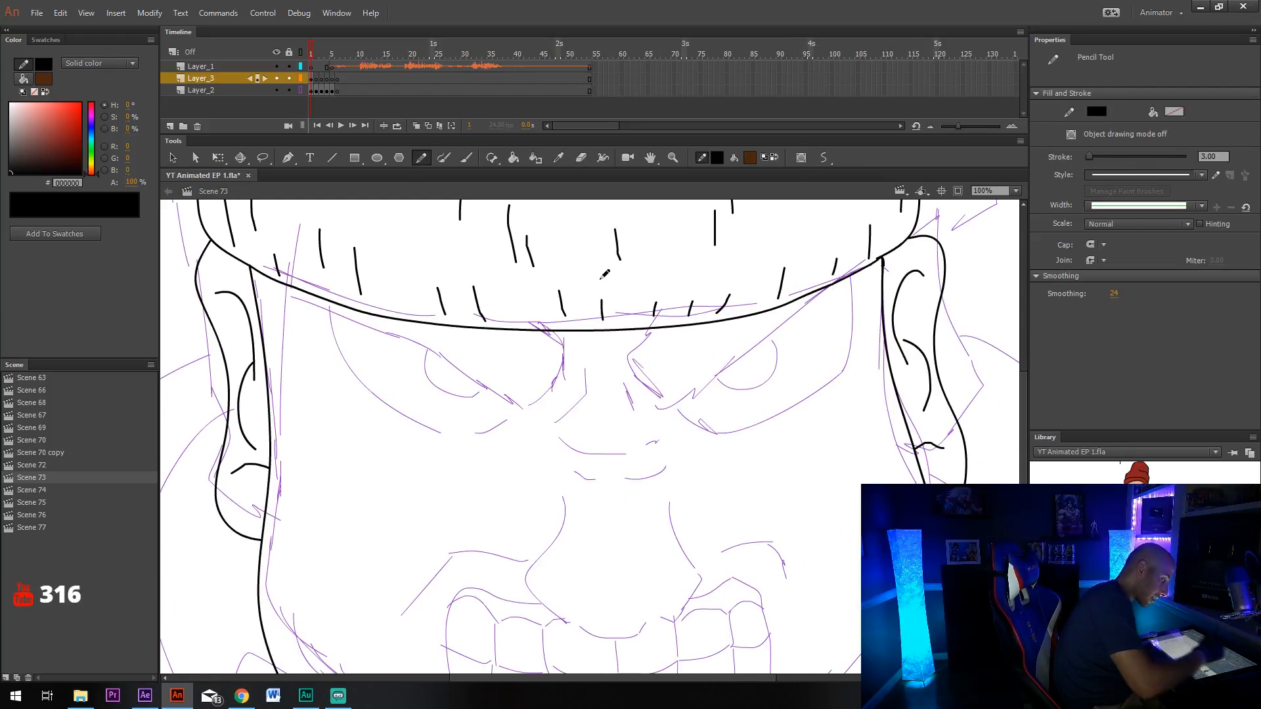
key("v")
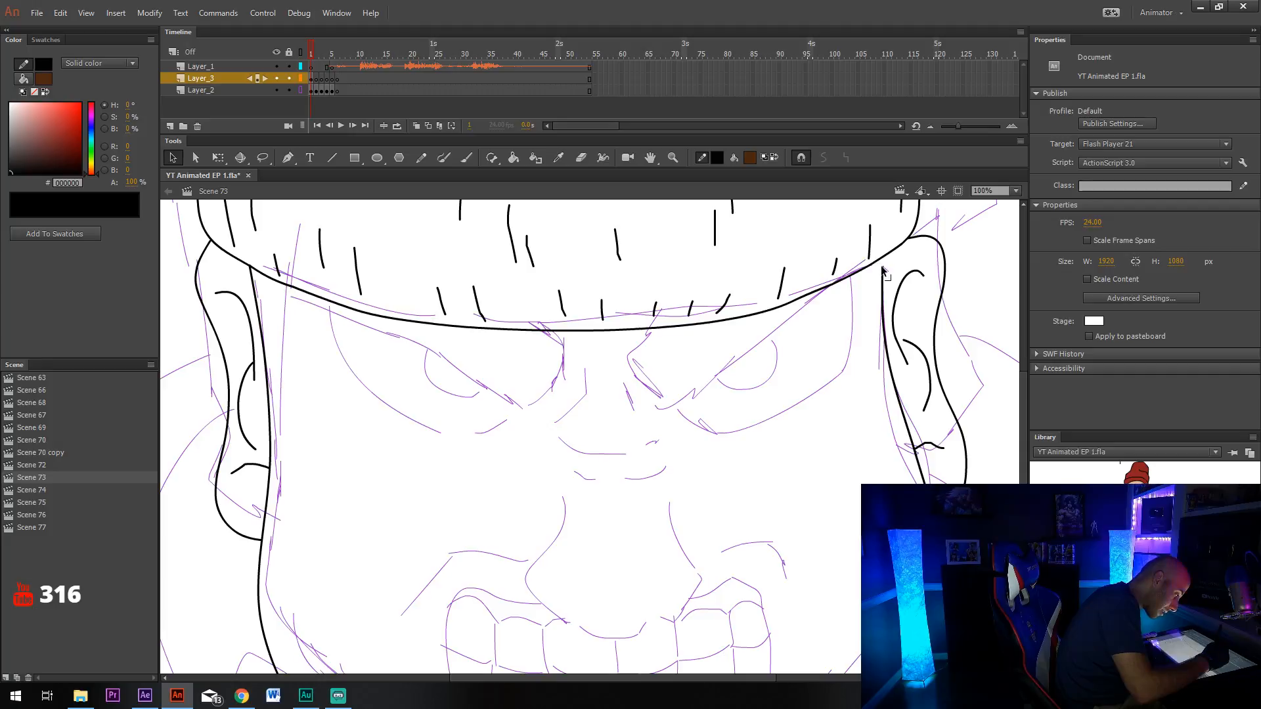
Draw a sideburn line on each side of the face, running from the cheek outline up to the brim's lower edge.
key("y")
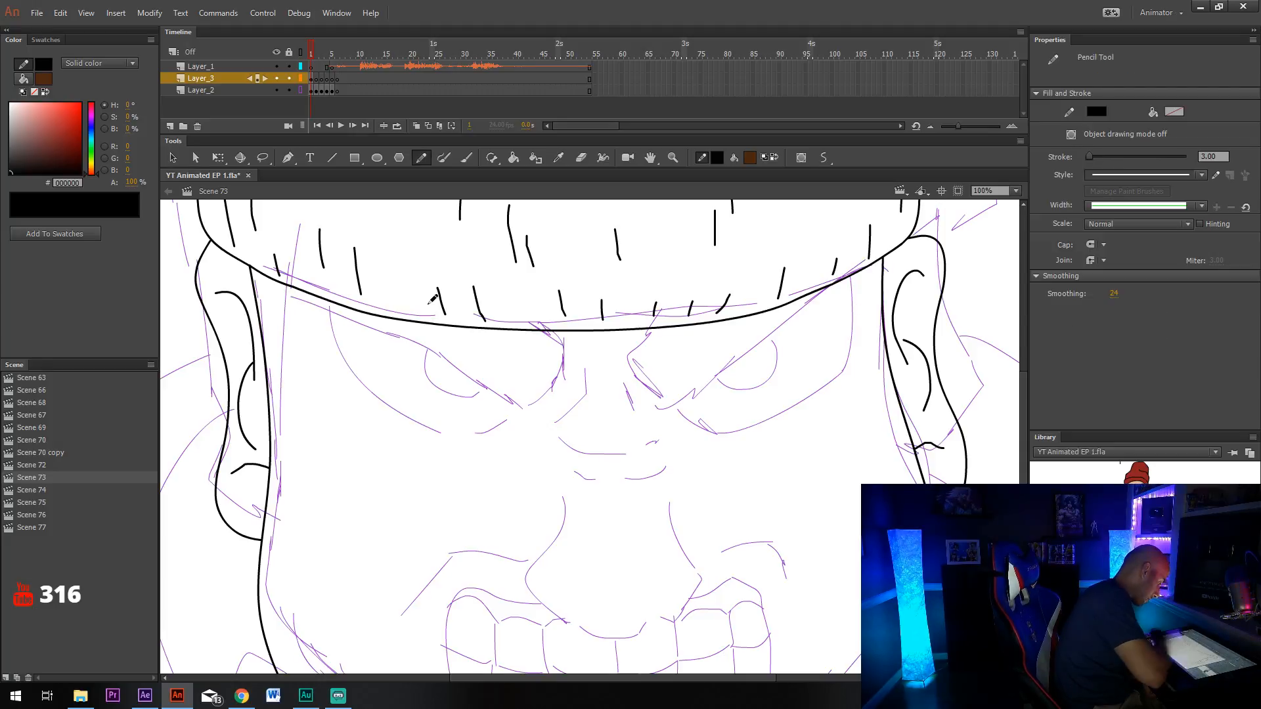
left_click_drag(274, 441, 292, 281)
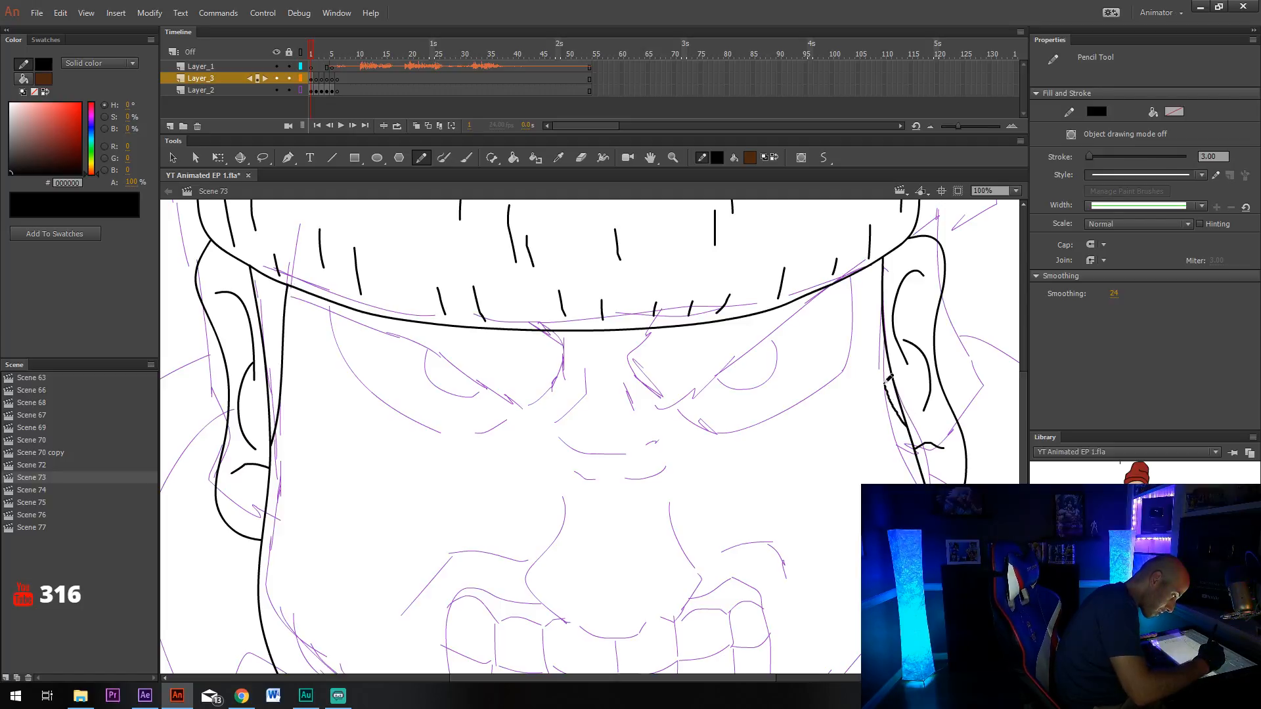
left_click_drag(906, 423, 839, 281)
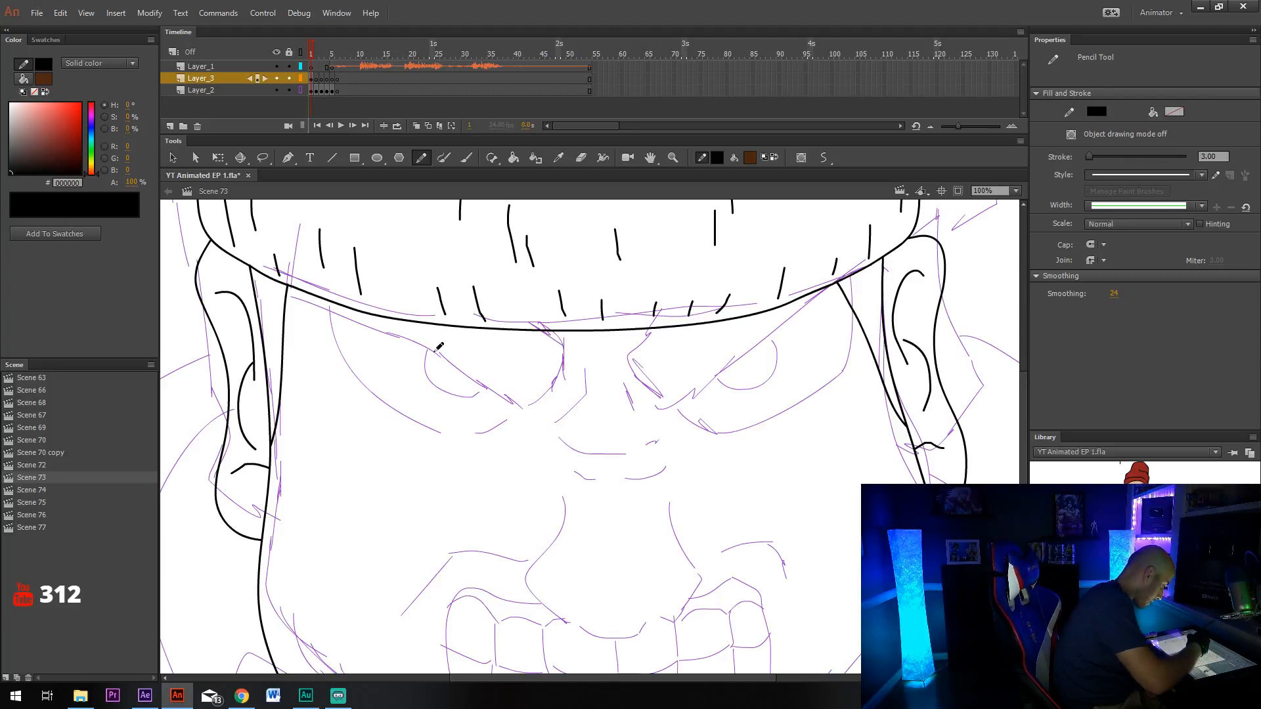
Draw both angry eyebrows slanting down toward the nose, closing their inner and outer ends against the hat brim.
mouse_move(313, 311)
left_mouse_down()
mouse_move(406, 329)
mouse_move(522, 407)
mouse_move(566, 368)
mouse_move(569, 349)
mouse_move(544, 324)
left_mouse_up()
mouse_move(631, 348)
left_mouse_down()
mouse_move(649, 400)
mouse_move(674, 408)
left_mouse_up()
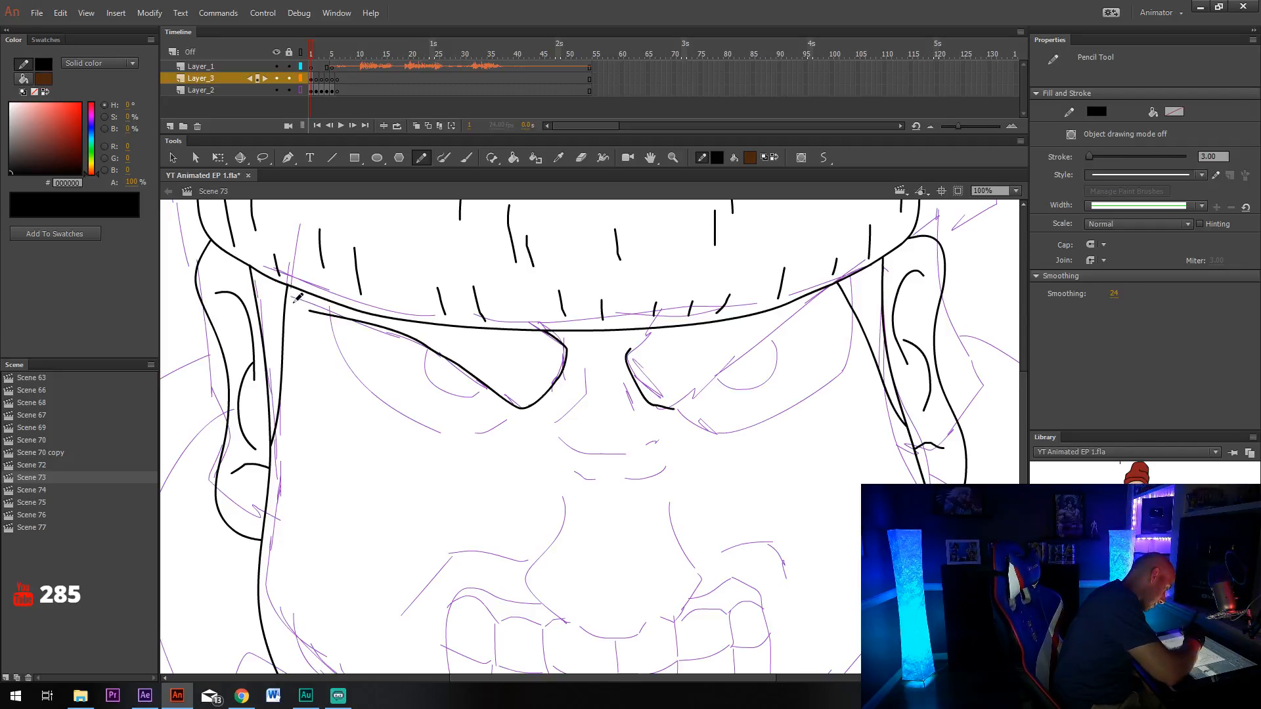
left_click_drag(310, 310, 305, 291)
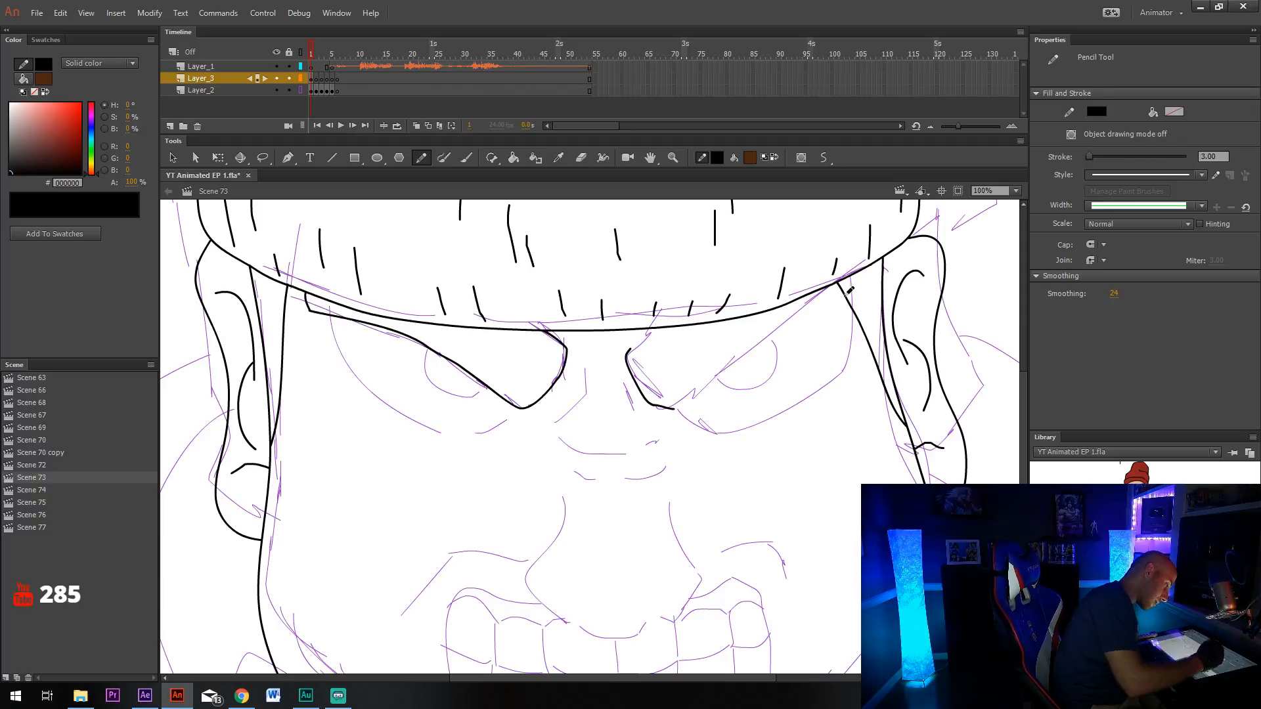
mouse_move(675, 407)
left_mouse_down()
mouse_move(766, 330)
mouse_move(843, 286)
left_mouse_up()
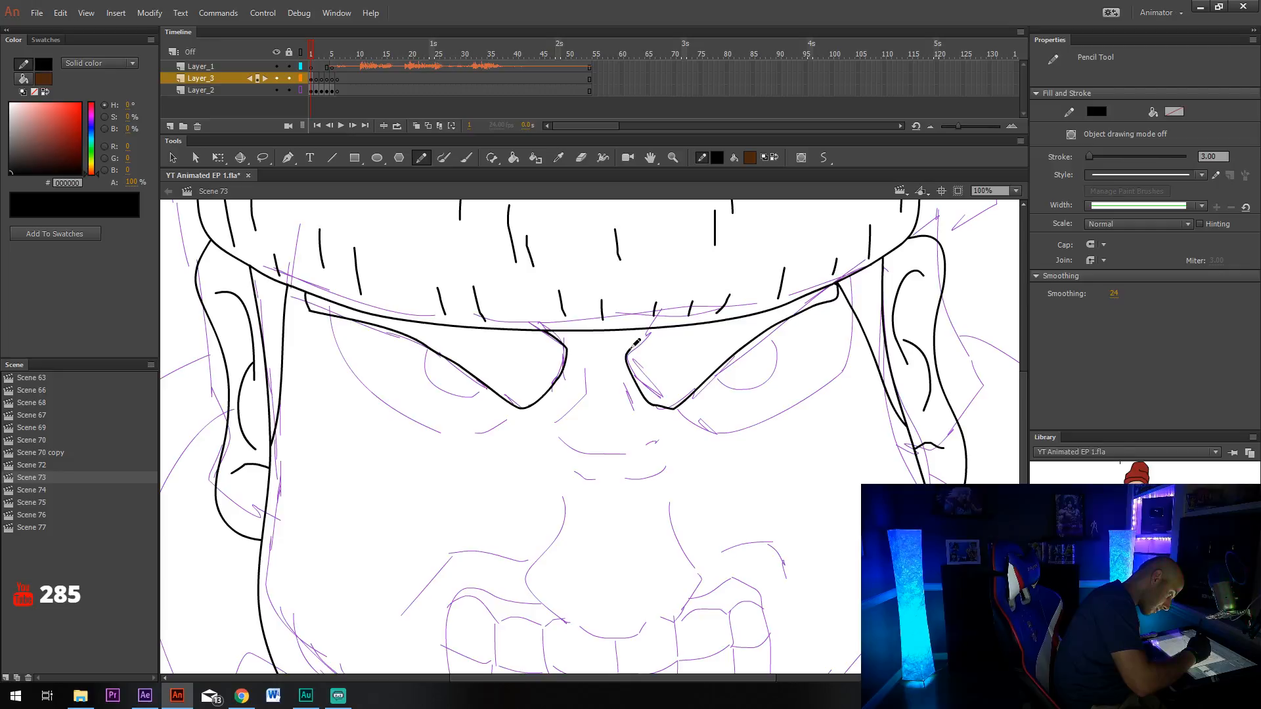
left_click_drag(630, 348, 655, 325)
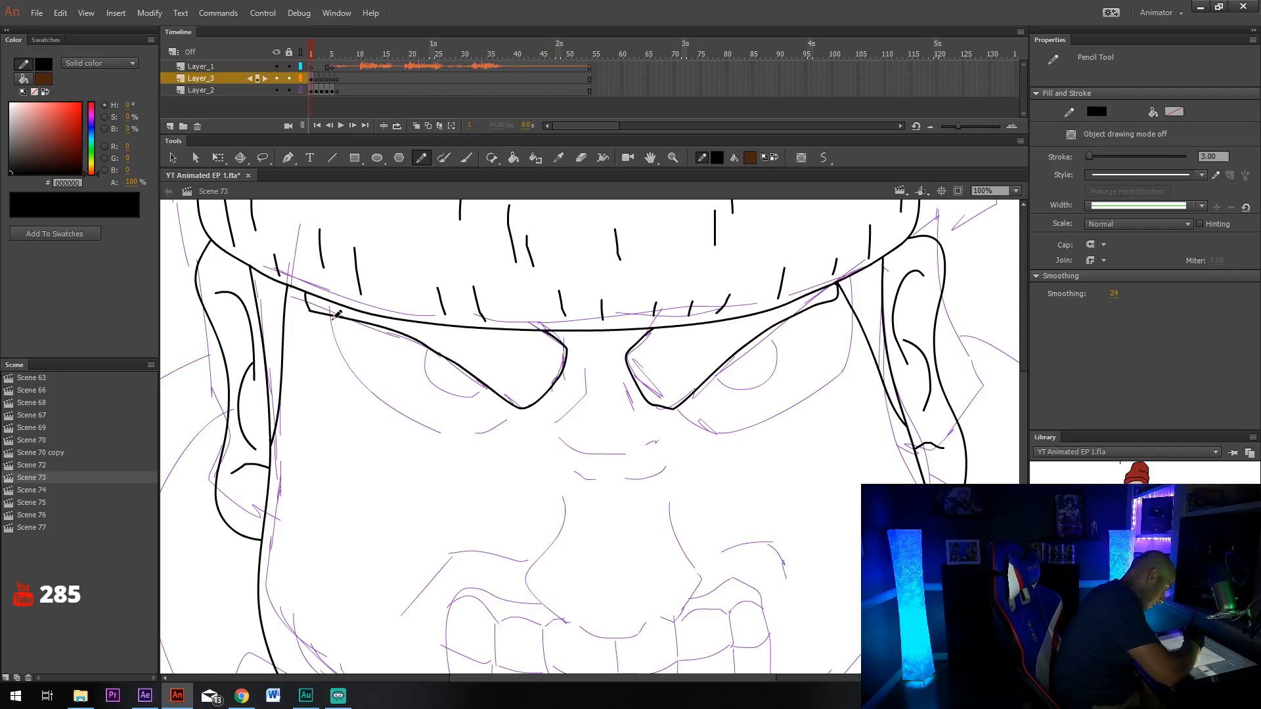
Draw the curved lower outline of both eyes and an iris under each eyebrow, redrawing the right iris closer to the sketch.
mouse_move(333, 320)
left_mouse_down()
mouse_move(388, 399)
mouse_move(447, 423)
mouse_move(515, 404)
left_mouse_up()
mouse_move(838, 297)
left_mouse_down()
mouse_move(813, 370)
mouse_move(762, 412)
mouse_move(710, 427)
mouse_move(671, 407)
left_mouse_up()
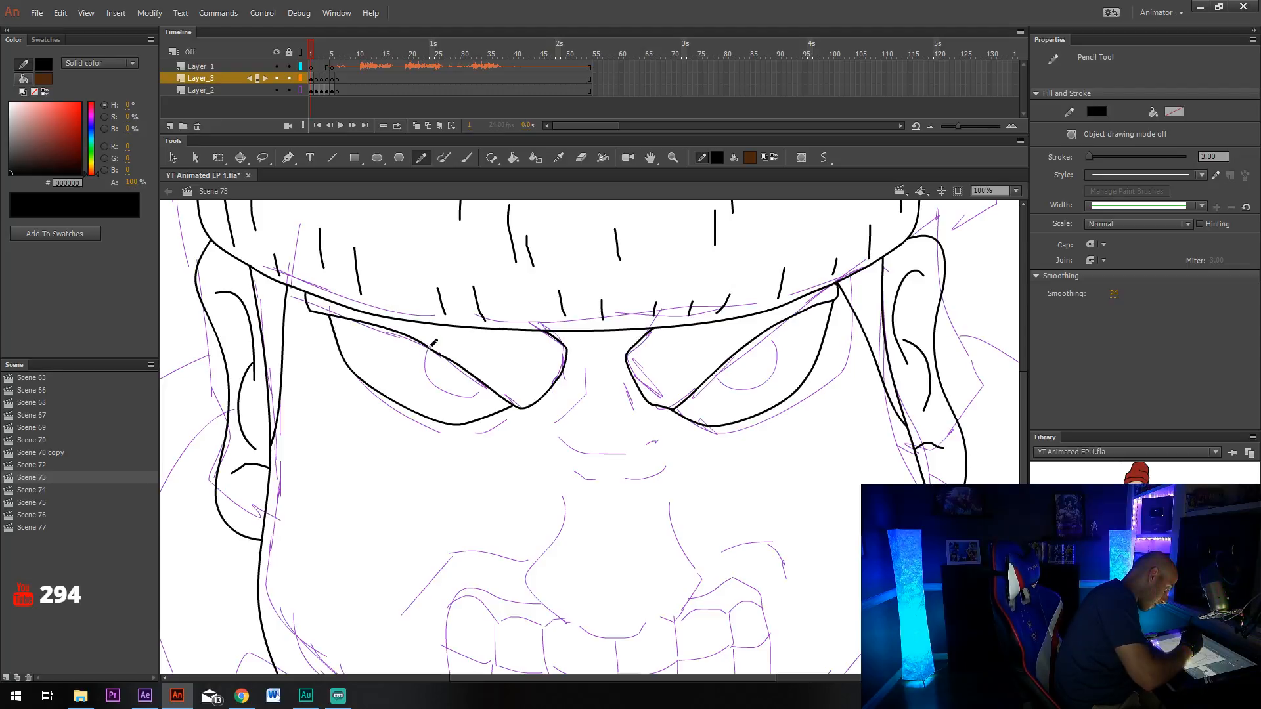
mouse_move(433, 343)
left_mouse_down()
mouse_move(425, 373)
mouse_move(462, 399)
mouse_move(497, 384)
left_mouse_up()
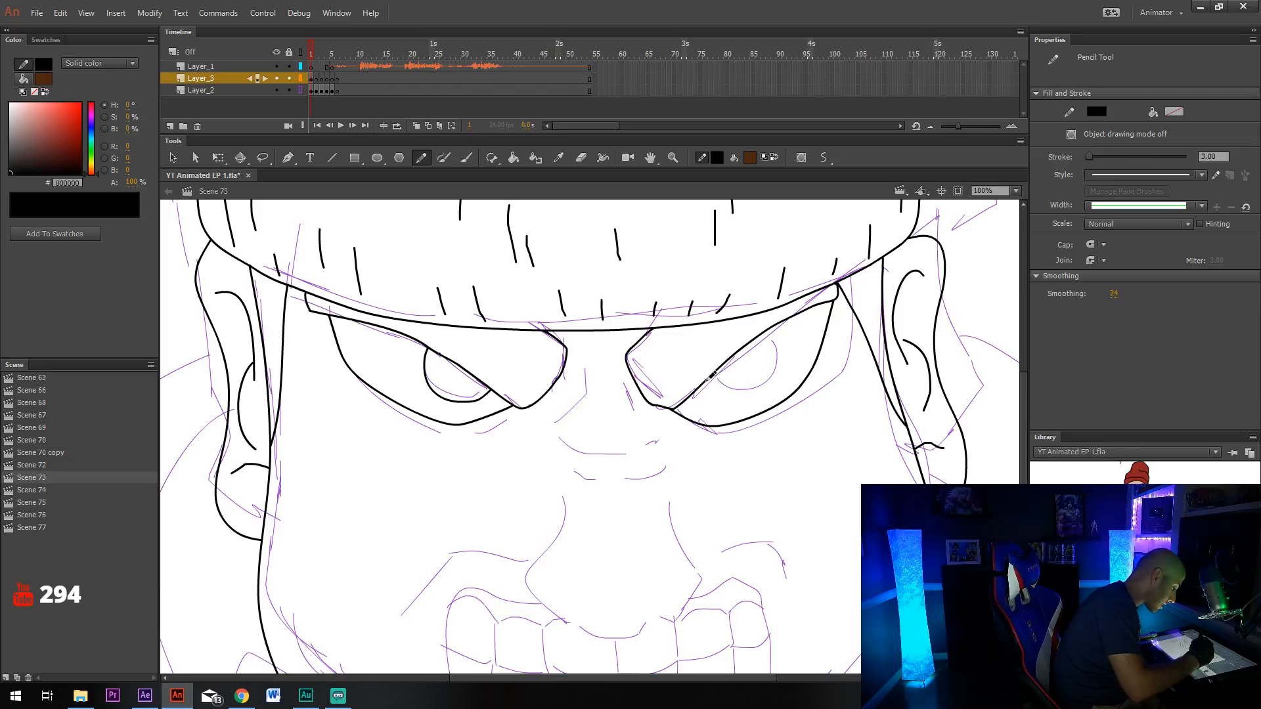
mouse_move(702, 383)
left_mouse_down()
mouse_move(725, 400)
mouse_move(752, 386)
mouse_move(761, 358)
mouse_move(749, 342)
left_mouse_up()
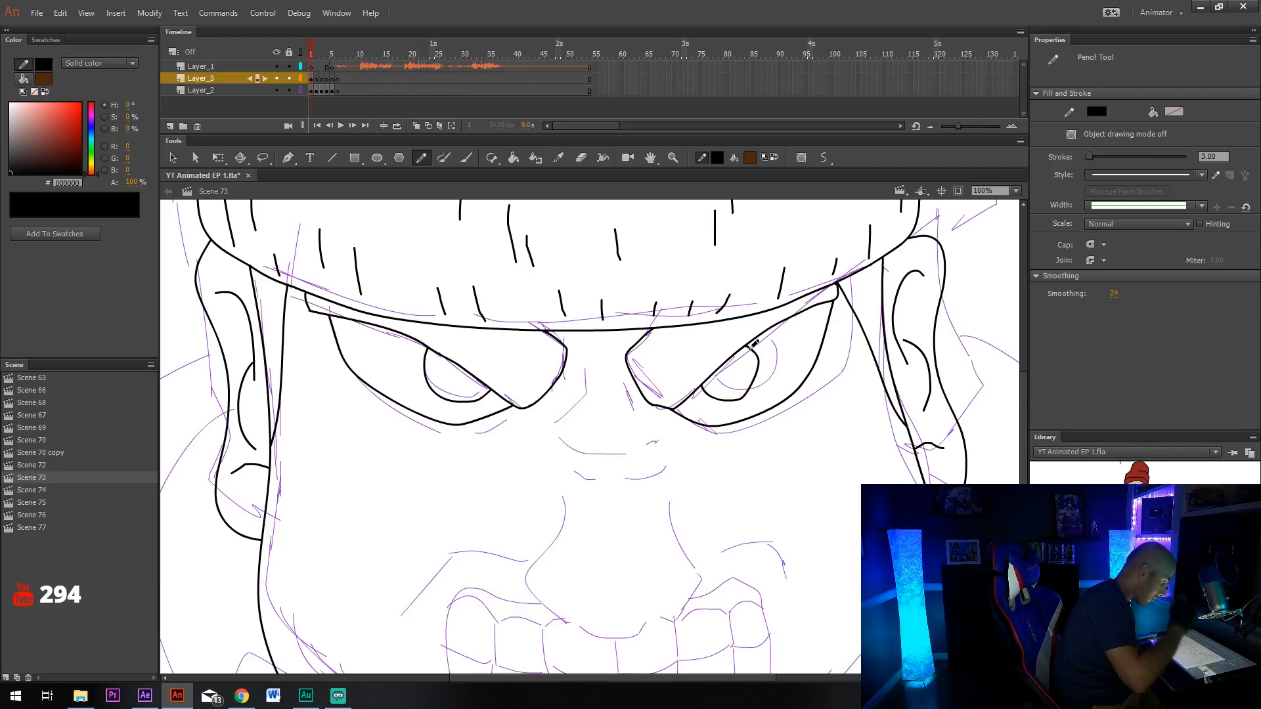
key("ctrl+z")
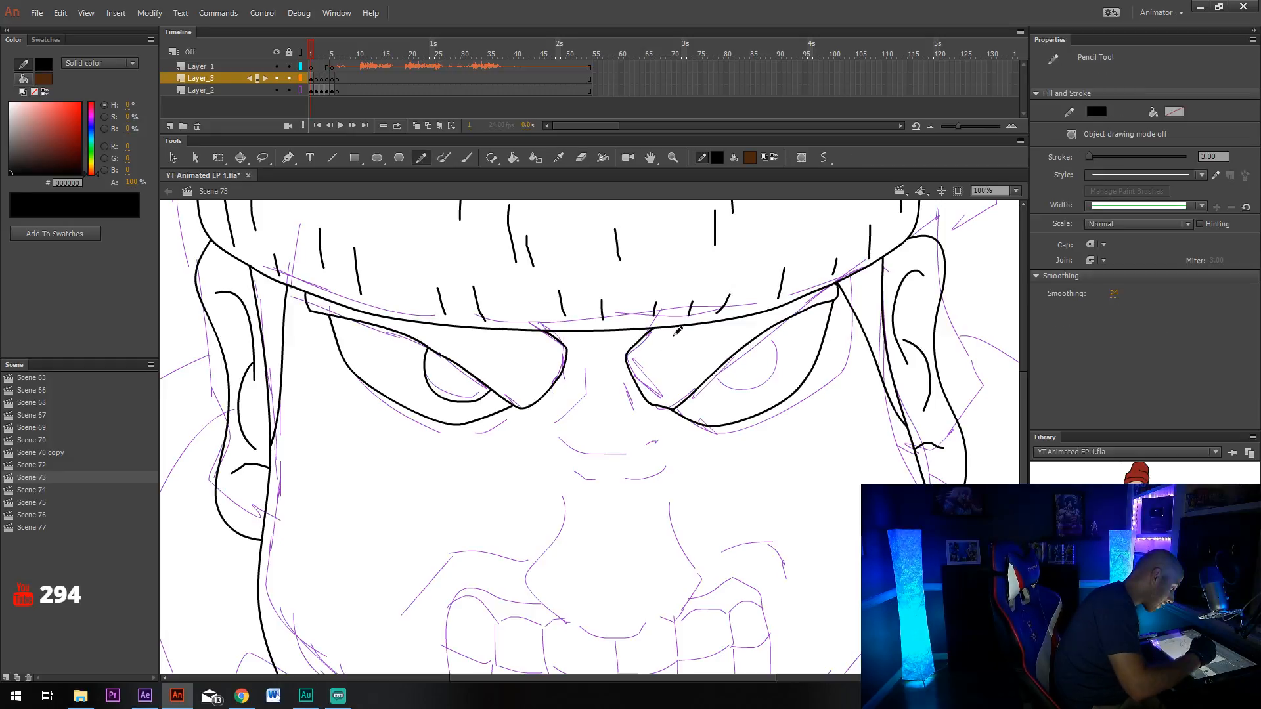
mouse_move(716, 382)
left_mouse_down()
mouse_move(749, 395)
mouse_move(769, 358)
mouse_move(760, 338)
left_mouse_up()
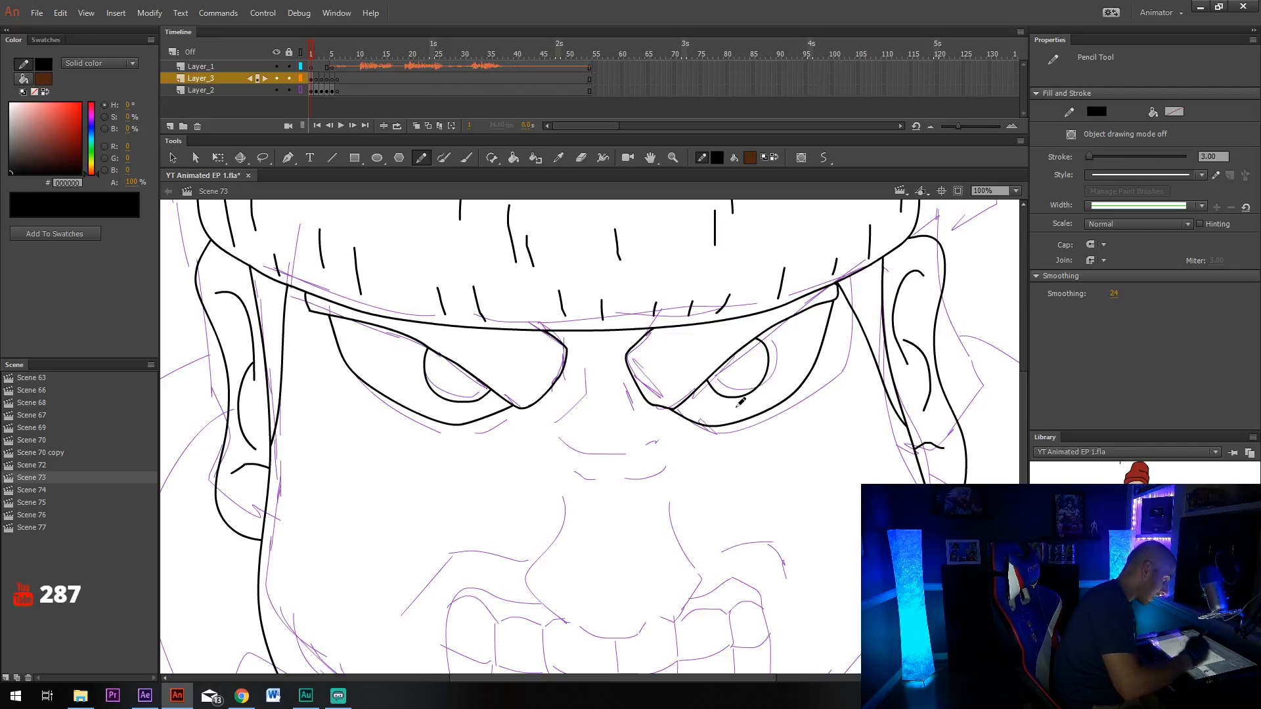
Draw the two nose bridge lines between the eyes and the curved crease just below them.
mouse_move(558, 422)
left_mouse_down()
mouse_move(587, 388)
mouse_move(626, 381)
mouse_move(659, 423)
left_mouse_up()
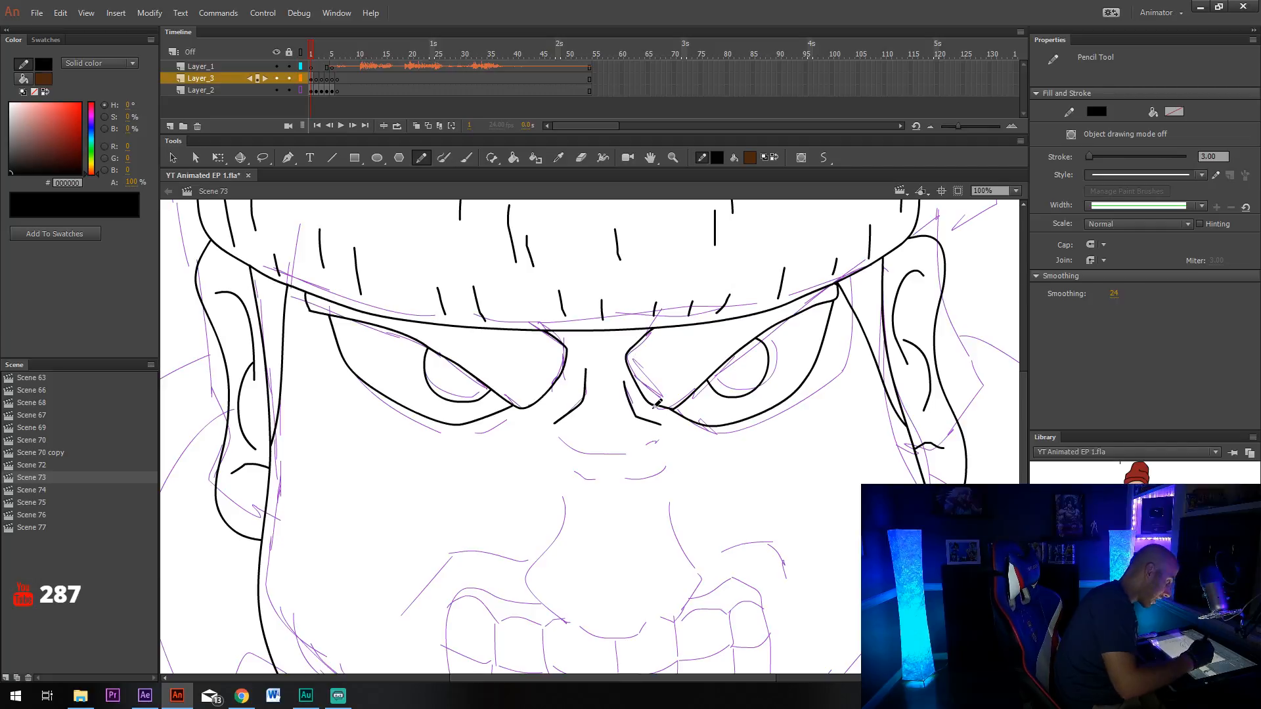
mouse_move(557, 438)
left_mouse_down()
mouse_move(576, 453)
mouse_move(658, 444)
left_mouse_up()
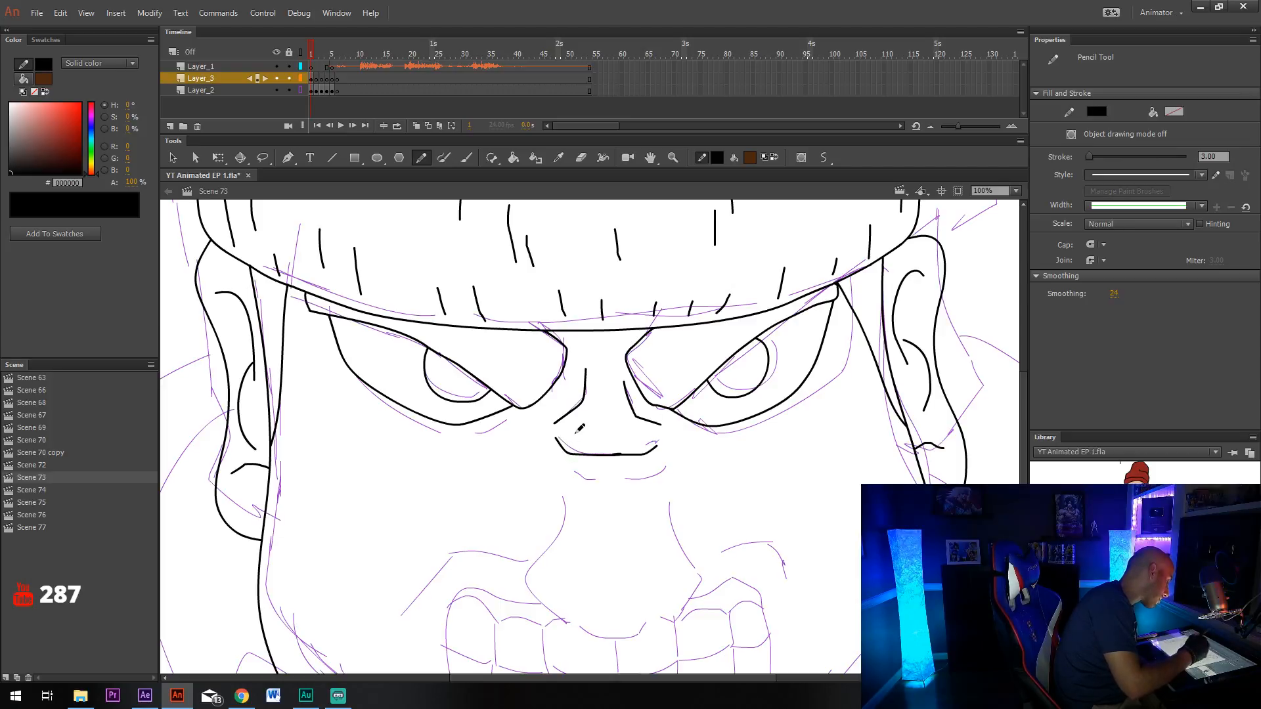
Draw a crease line under each eye and outline the nose with both sides, the nostril curves and the rounded tip.
left_click_drag(508, 421, 437, 451)
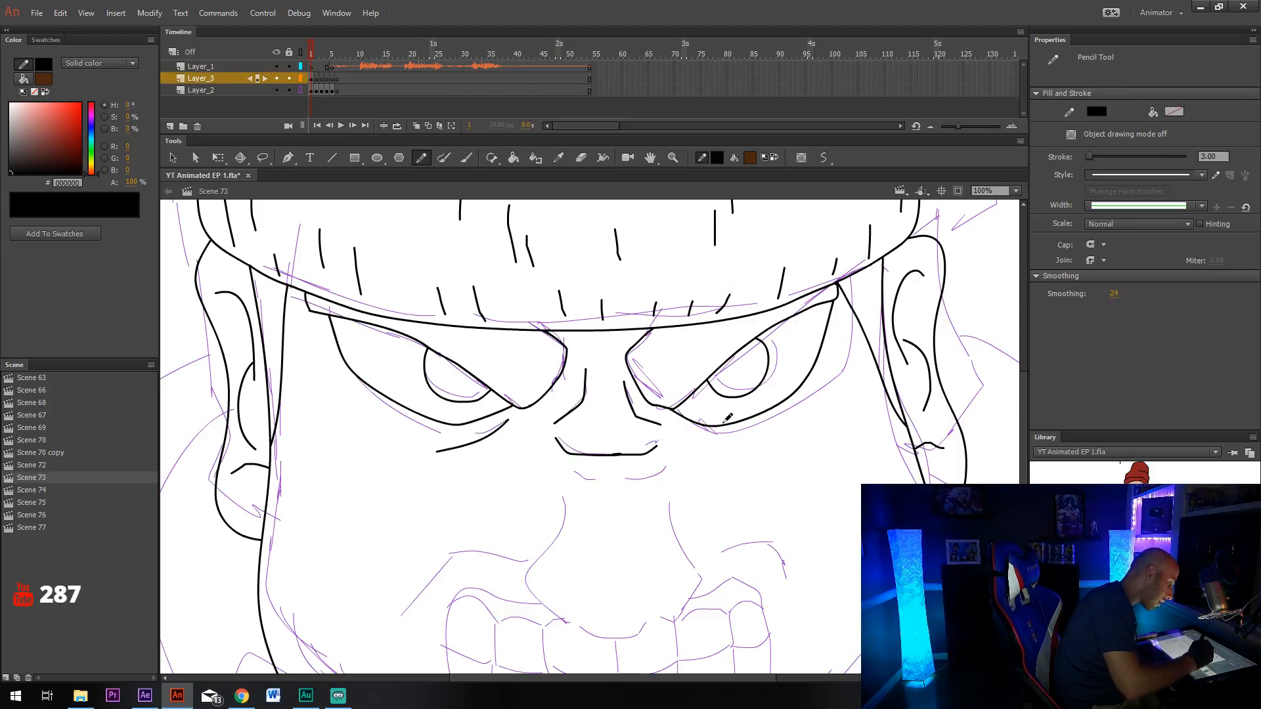
left_click_drag(683, 427, 765, 450)
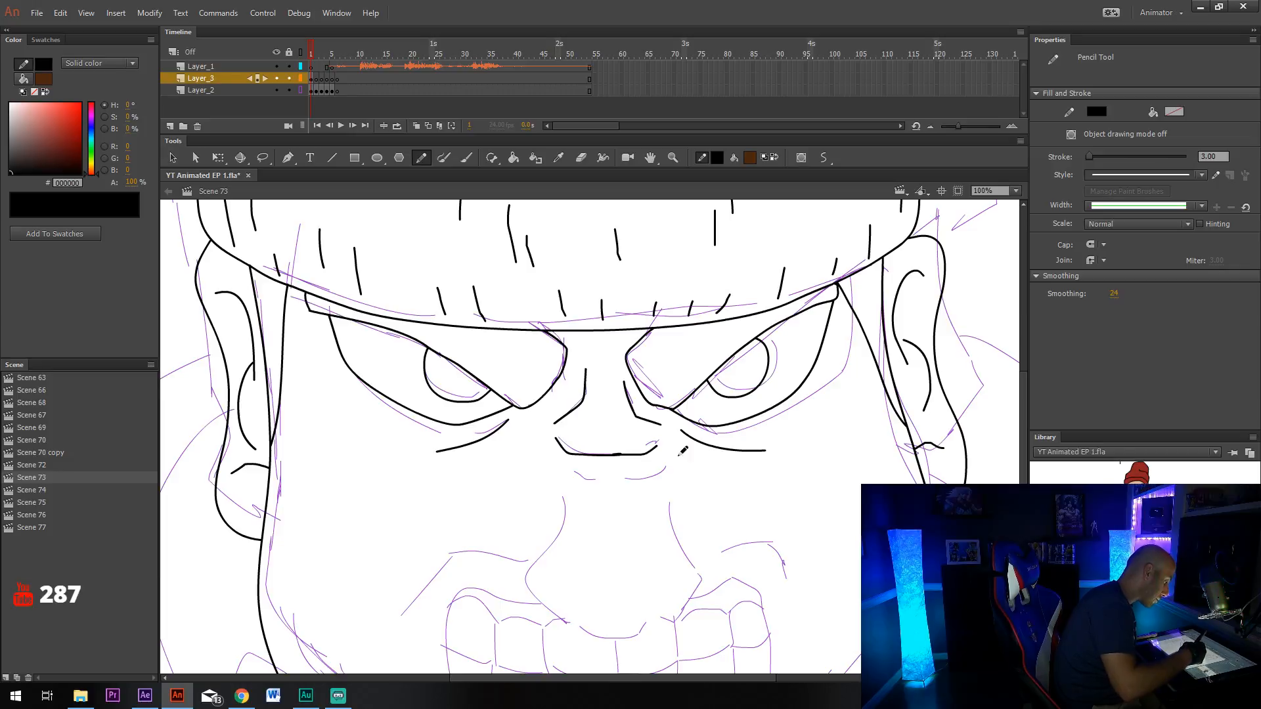
scroll(754, 500, "down", 3)
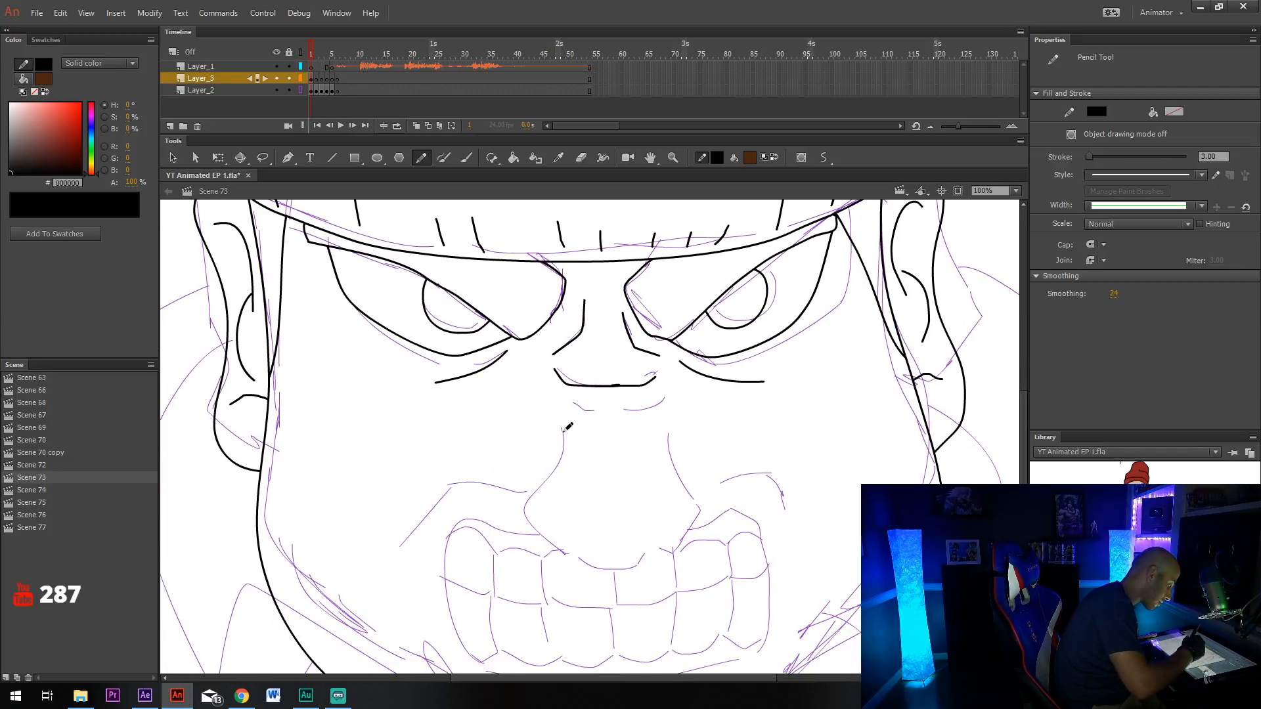
left_click_drag(564, 415, 553, 478)
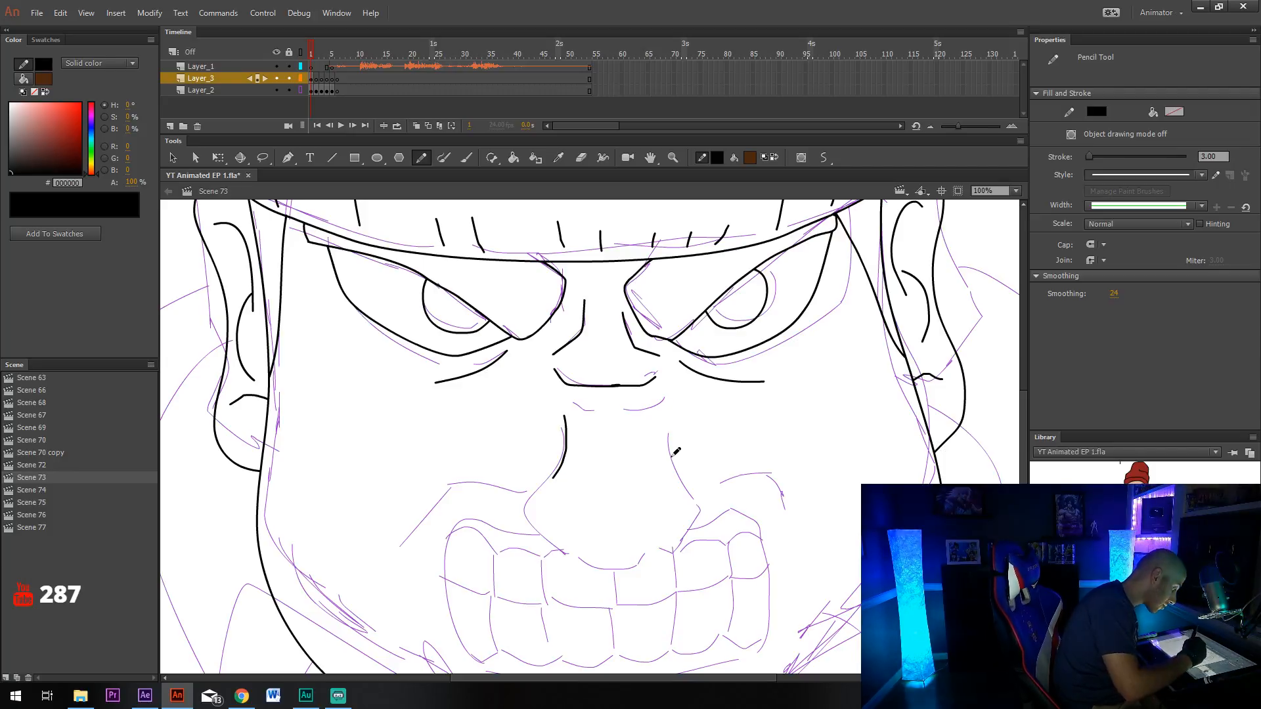
mouse_move(541, 489)
left_mouse_down()
mouse_move(531, 523)
mouse_move(556, 545)
mouse_move(623, 562)
mouse_move(671, 545)
left_mouse_up()
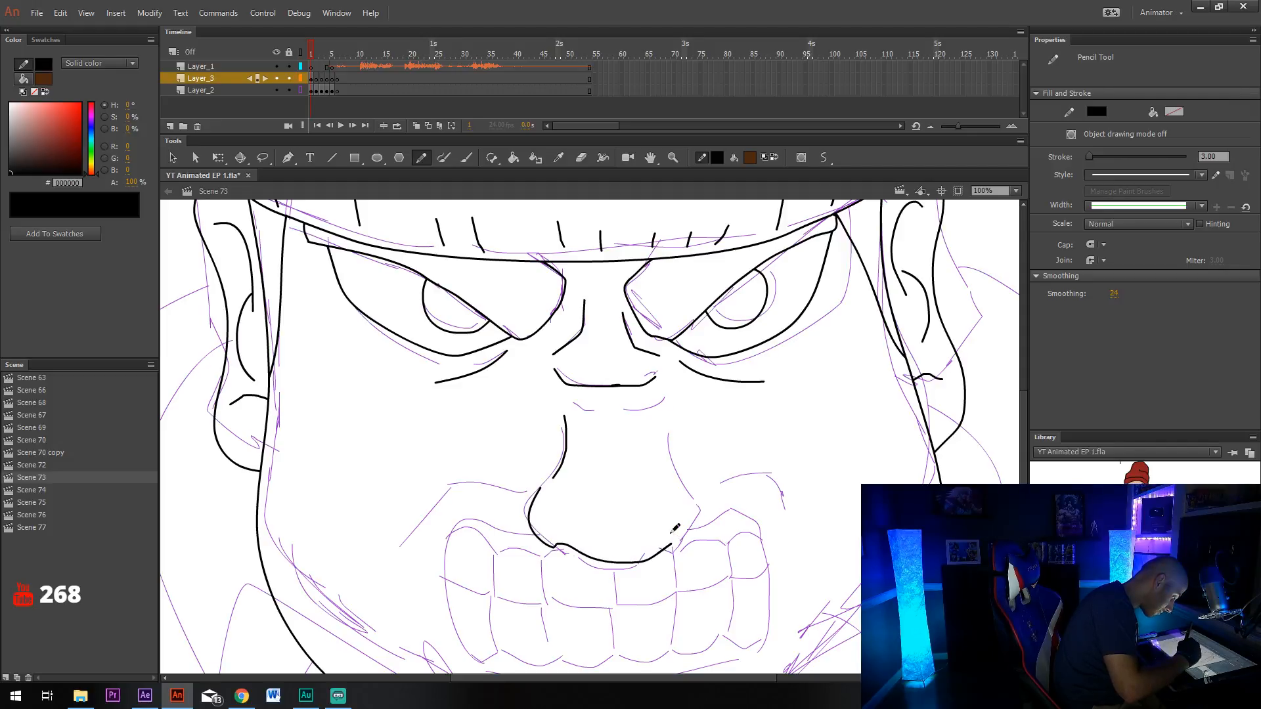
mouse_move(670, 453)
left_mouse_down()
mouse_move(702, 530)
mouse_move(676, 547)
mouse_move(683, 405)
mouse_move(723, 321)
mouse_move(692, 454)
left_mouse_up()
Draw an angled cheek crease on each side of the nose, running outward from the nostril and bending down.
mouse_move(543, 486)
left_mouse_down()
mouse_move(473, 478)
mouse_move(403, 537)
left_mouse_up()
mouse_move(706, 484)
left_mouse_down()
mouse_move(776, 470)
mouse_move(827, 519)
left_mouse_up()
left_click_drag(628, 510, 604, 405)
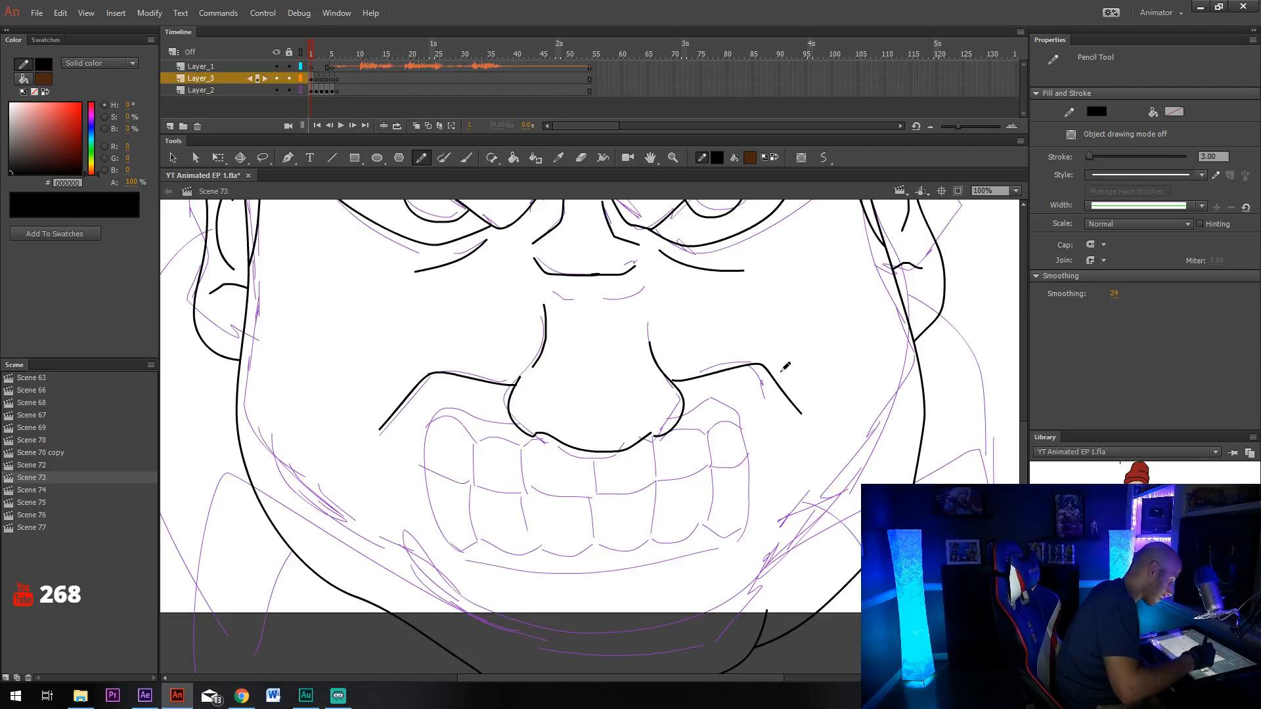
Erase the overlap in the crease below the nose bridge and pull down the outer end of the right earlobe crease.
scroll(630, 420, "up", 3)
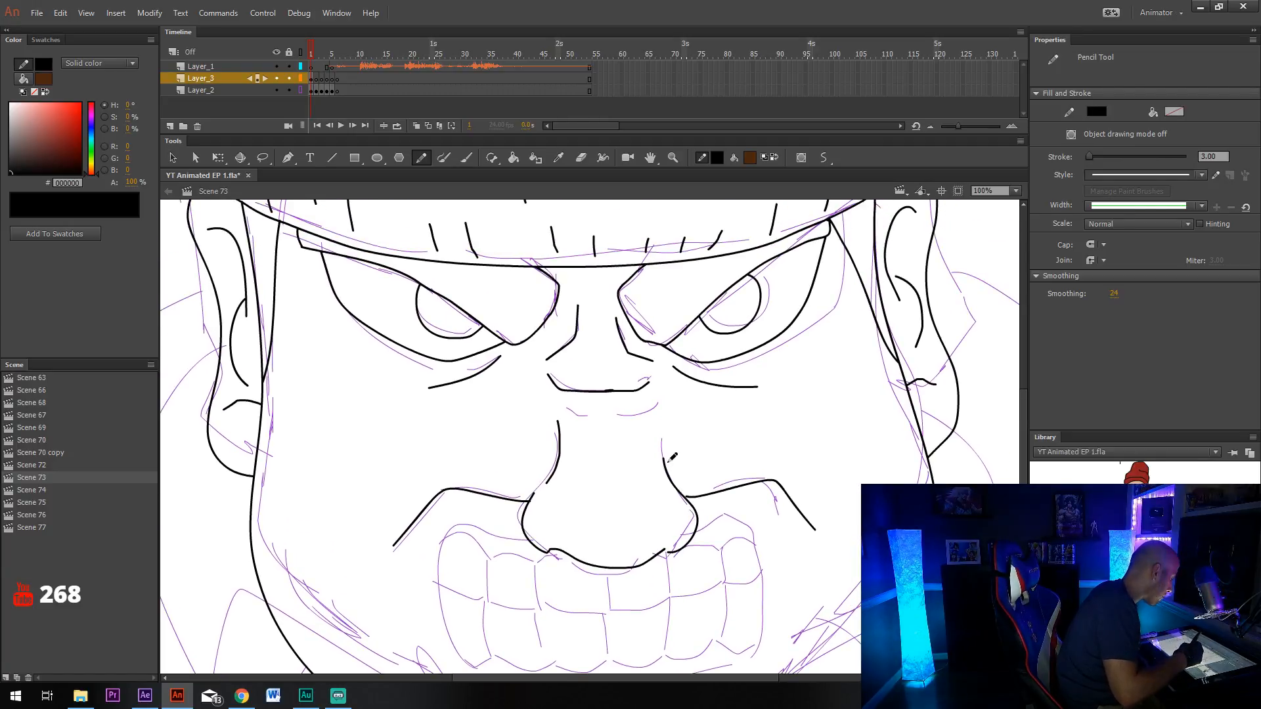
scroll(677, 453, "up", 1)
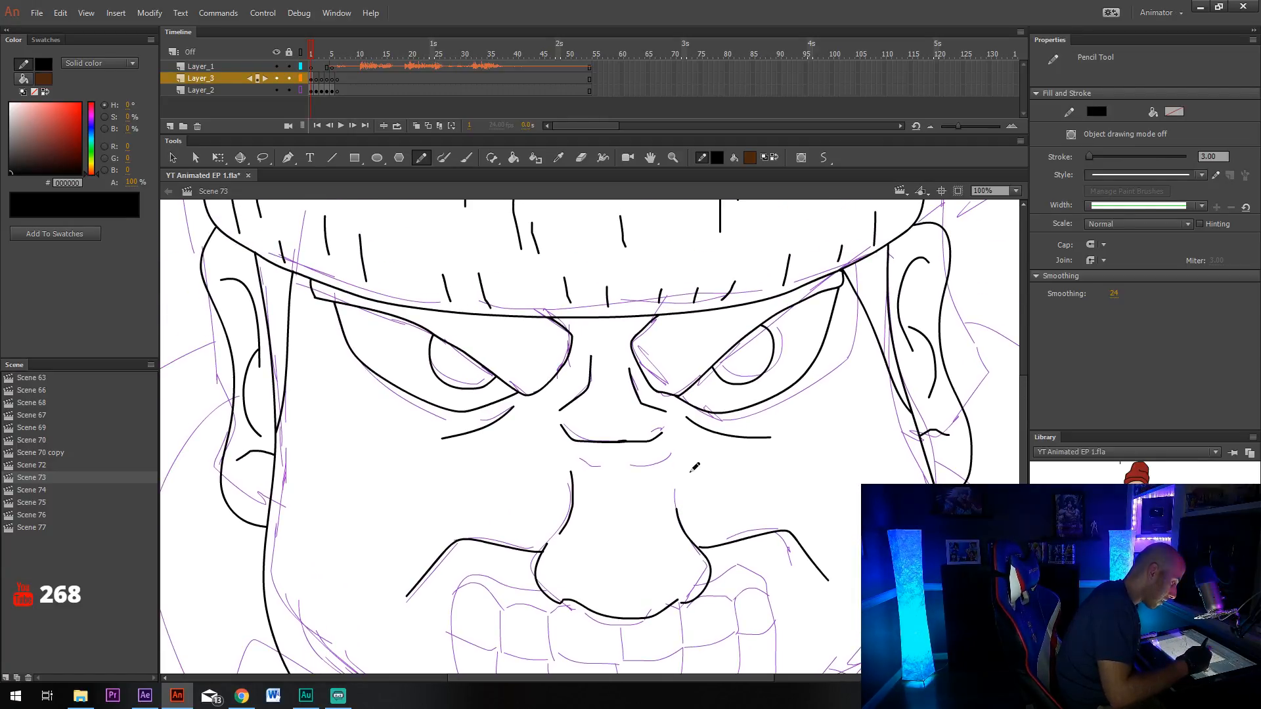
key("e")
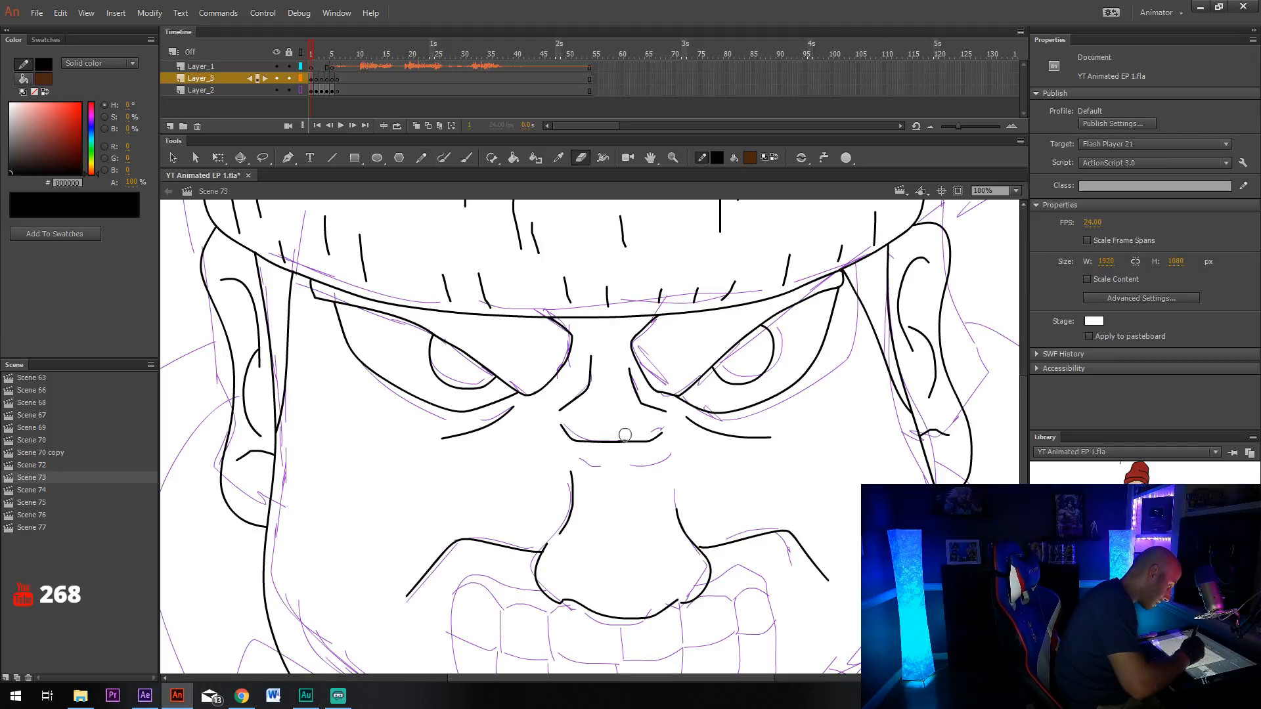
left_click_drag(617, 441, 675, 448)
key("v")
left_click_drag(937, 426, 933, 458)
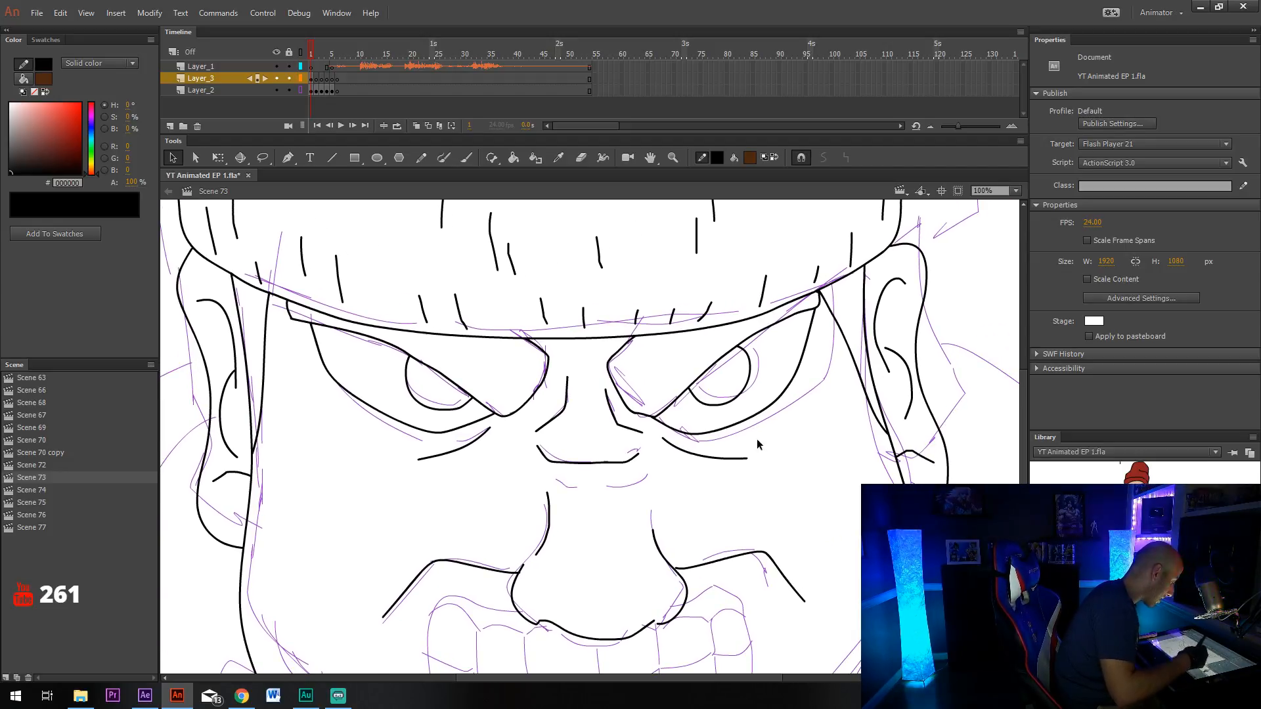
Draw the snarling mouth outline beneath the nose and a broken lower-lip line curving below it.
scroll(759, 442, "down", 5)
key("y")
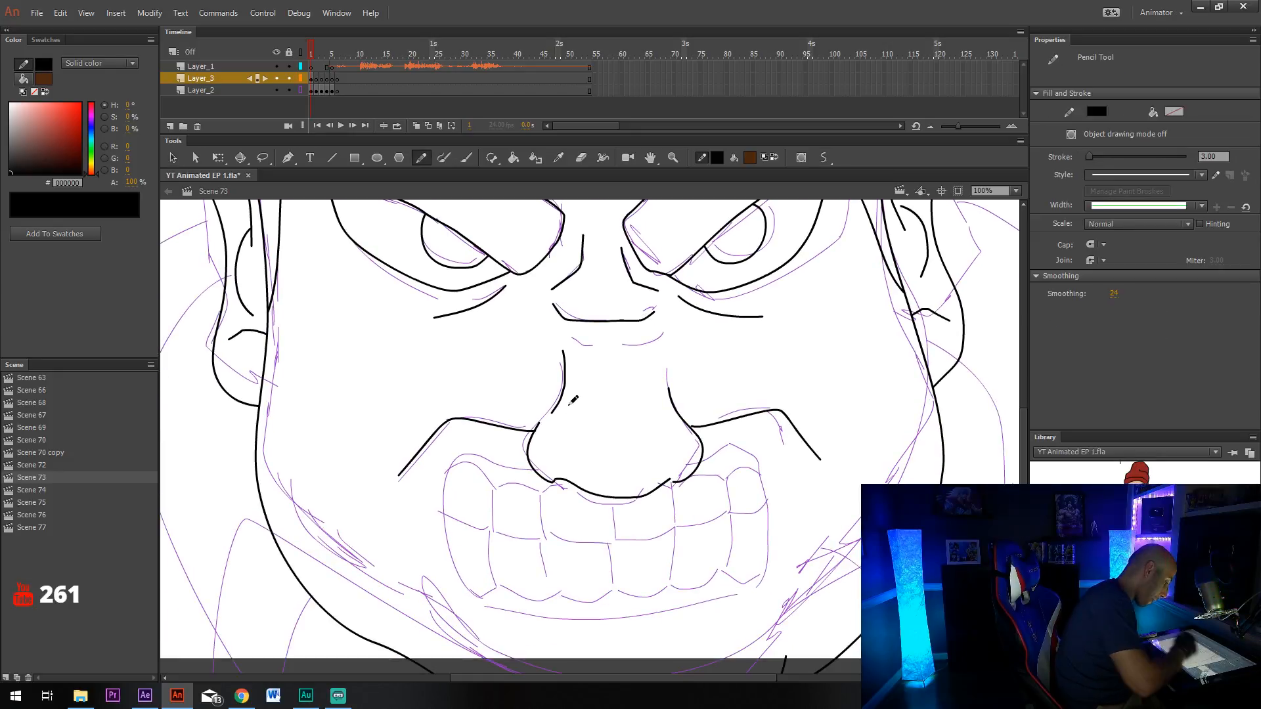
scroll(746, 427, "up", 5)
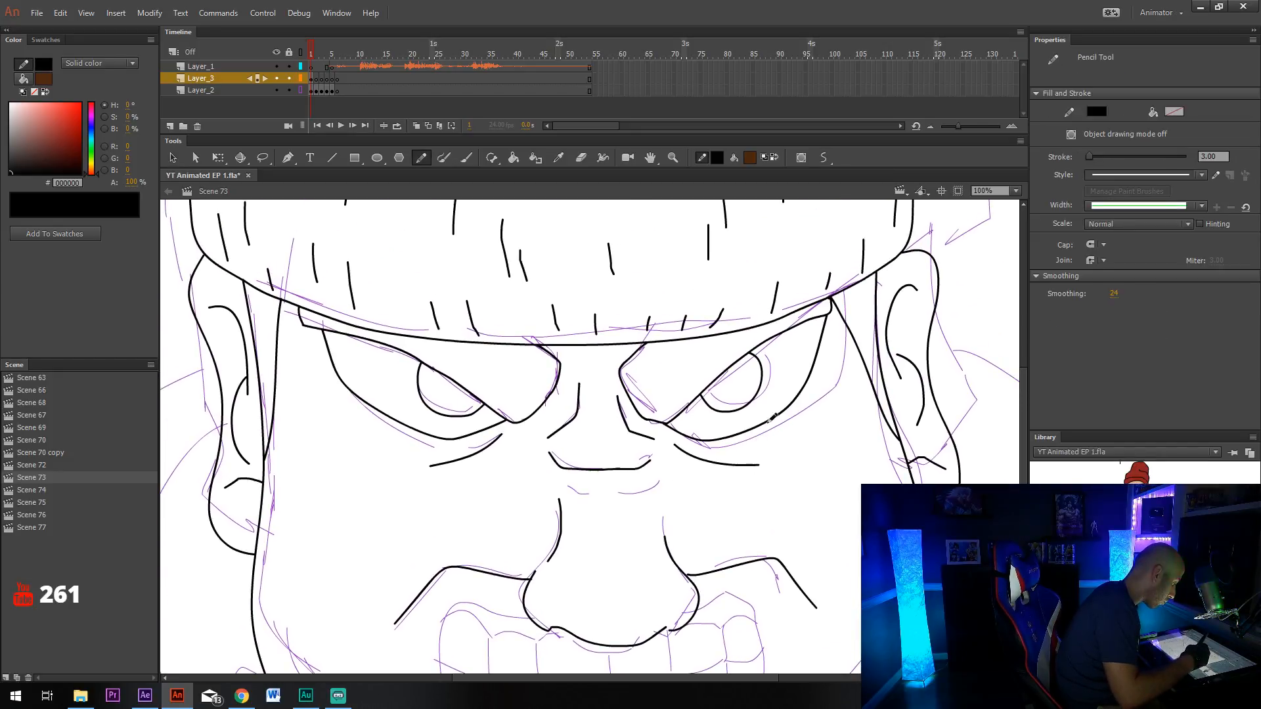
scroll(772, 418, "down", 5)
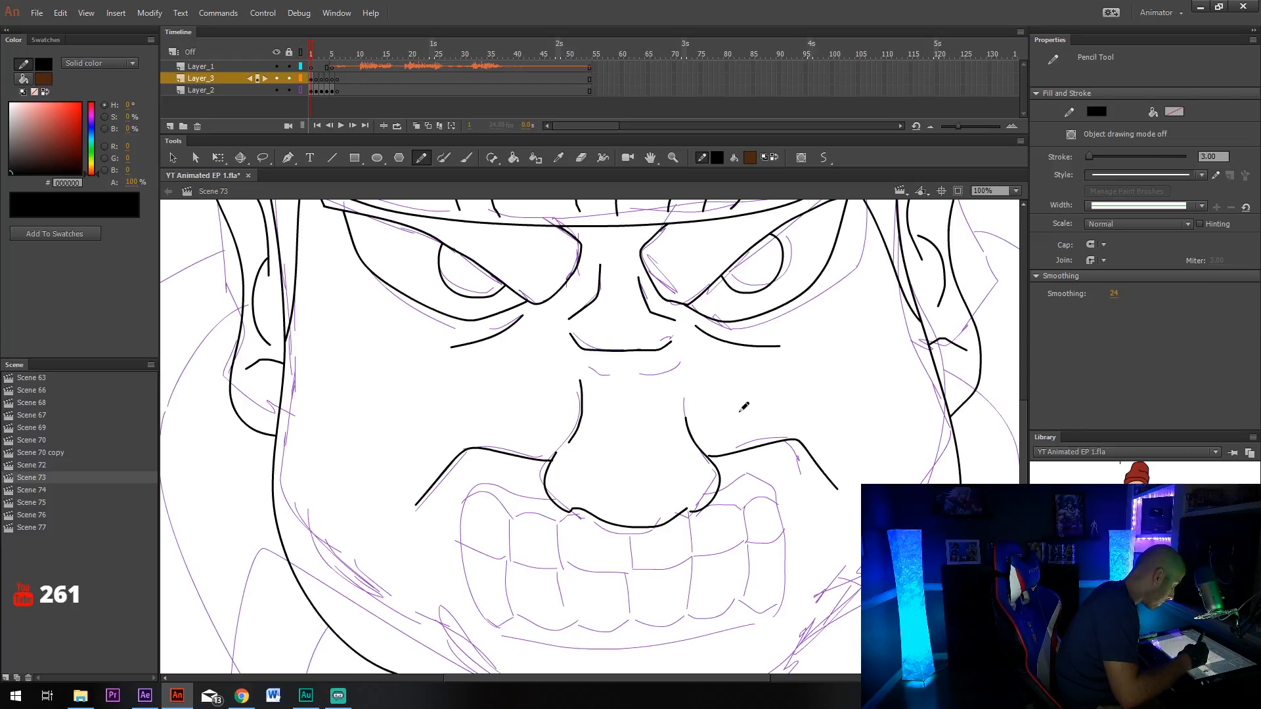
scroll(781, 418, "down", 1)
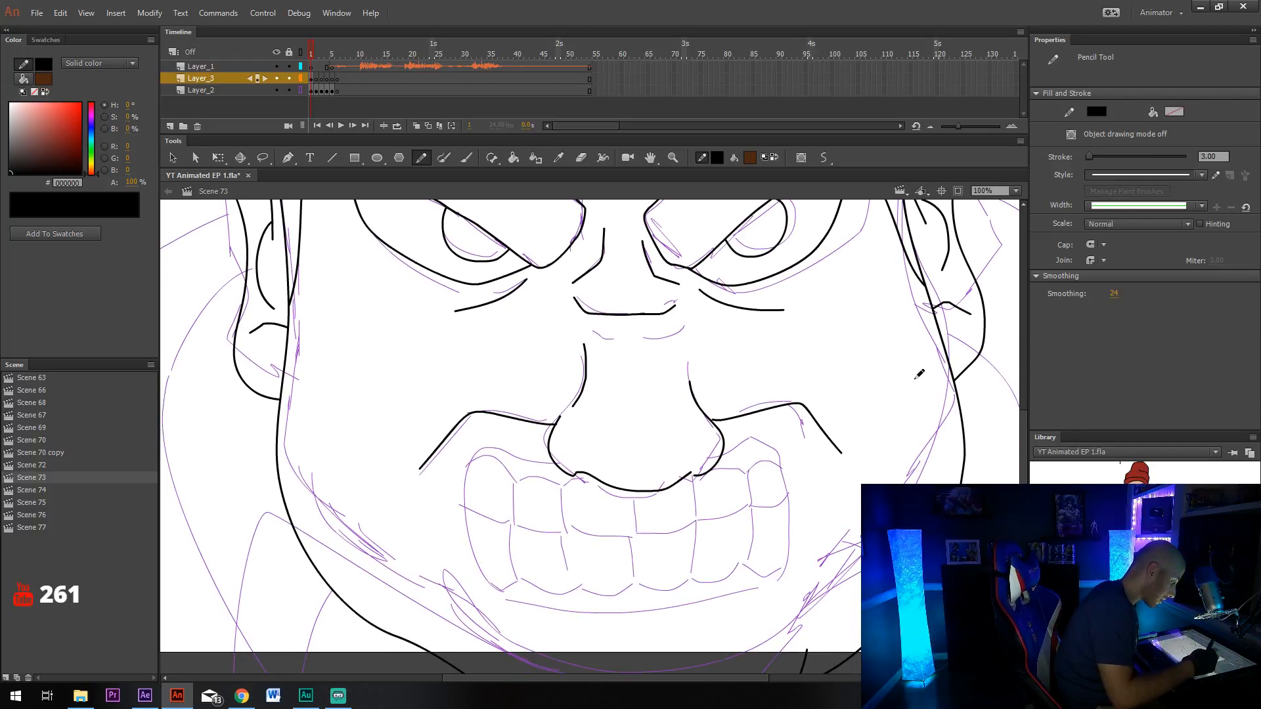
left_click_drag(734, 442, 779, 420)
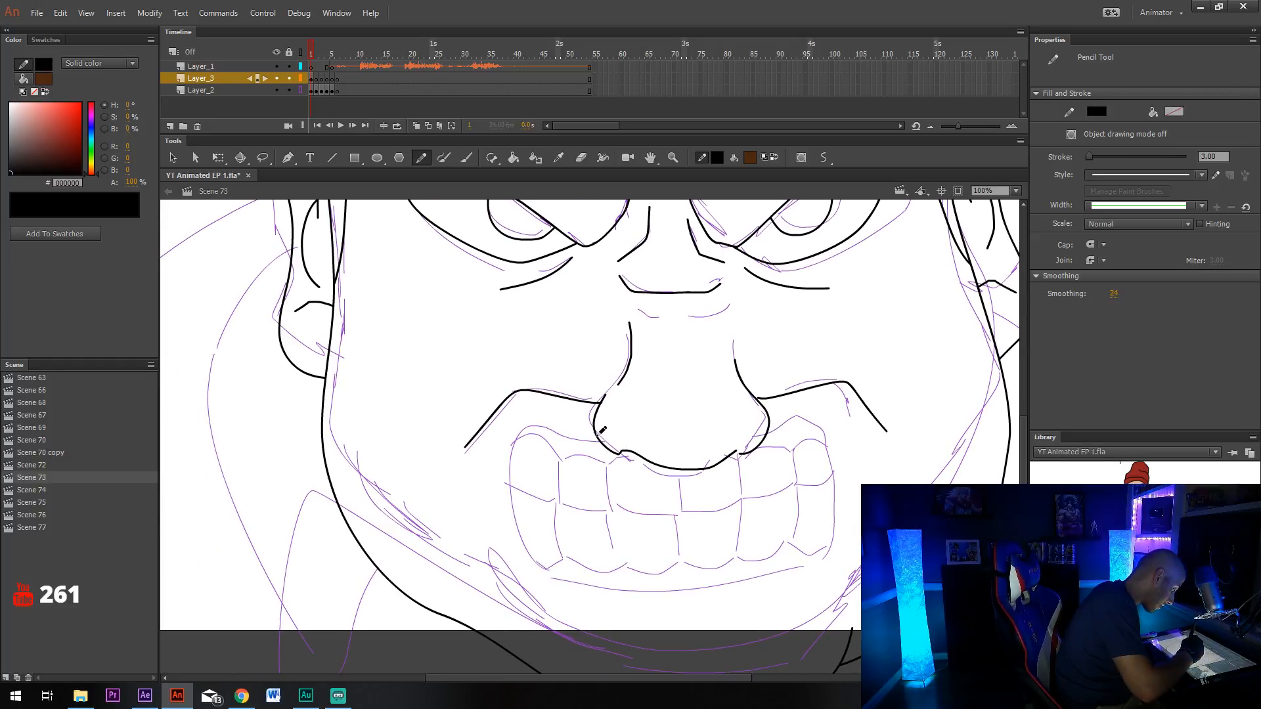
mouse_move(601, 432)
left_mouse_down()
mouse_move(562, 438)
mouse_move(523, 485)
mouse_move(503, 531)
mouse_move(518, 556)
mouse_move(687, 534)
mouse_move(838, 552)
mouse_move(856, 536)
mouse_move(847, 484)
mouse_move(769, 432)
left_mouse_up()
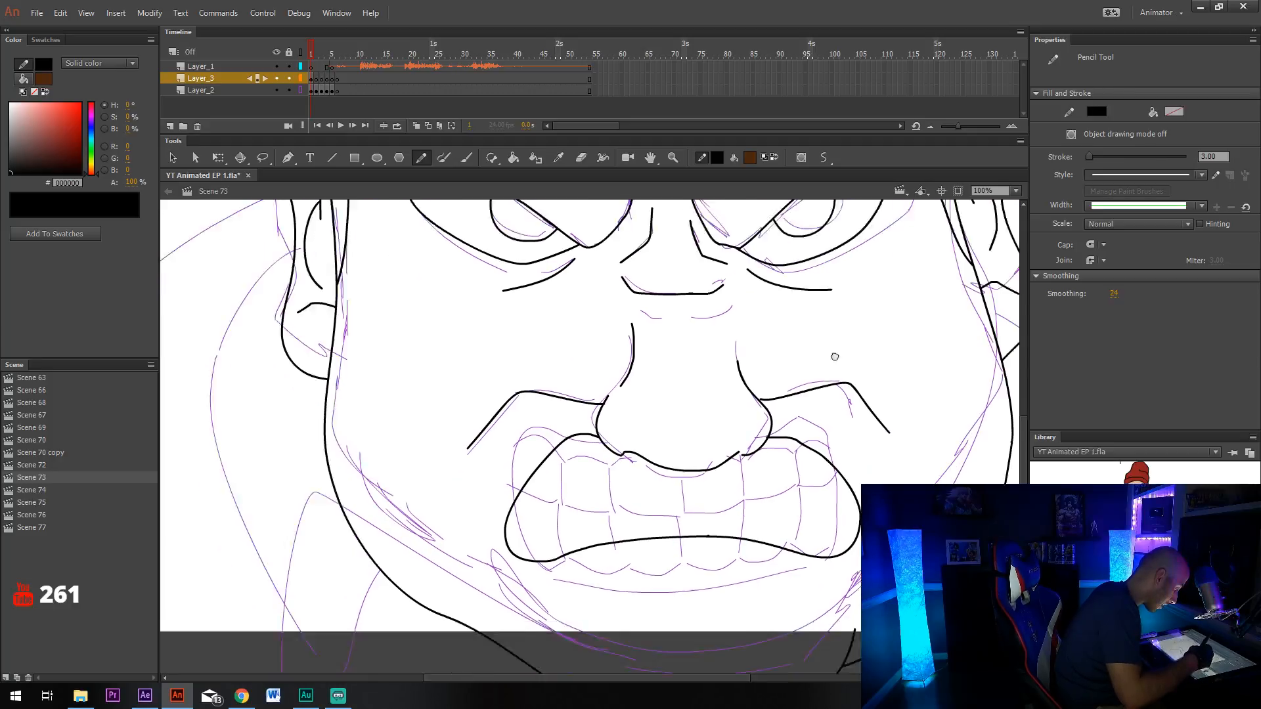
scroll(835, 356, "down", 2)
mouse_move(501, 518)
left_mouse_down()
mouse_move(582, 555)
mouse_move(716, 532)
mouse_move(861, 556)
left_mouse_up()
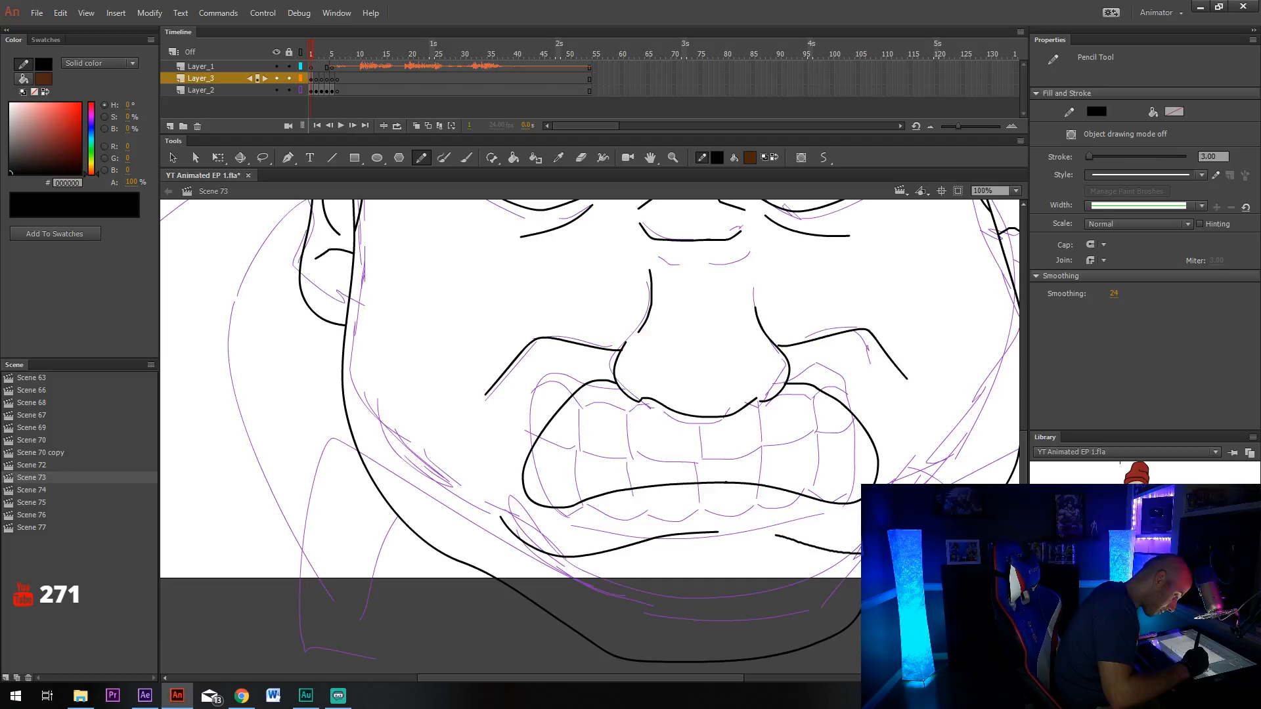
Draw the curved bite line across the mouth and divide the upper teeth in the middle and right part, following the sketch.
scroll(725, 391, "up", 2)
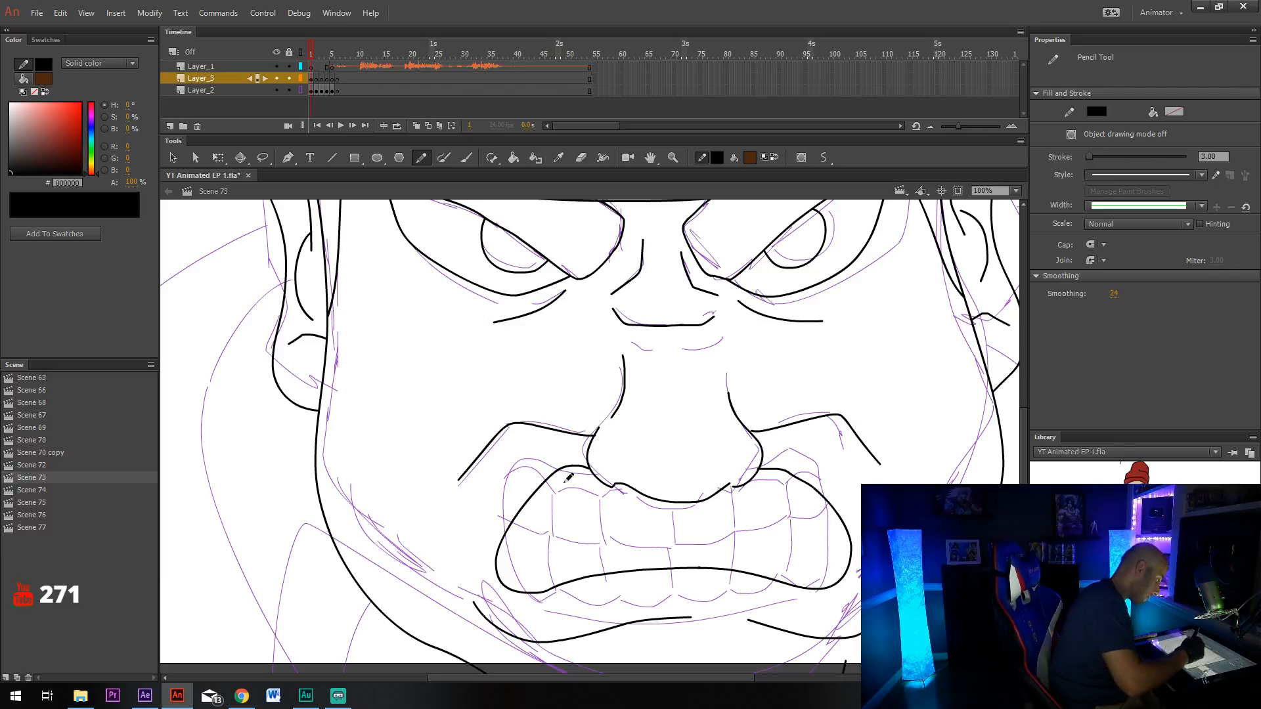
mouse_move(506, 532)
left_mouse_down()
mouse_move(651, 508)
mouse_move(806, 524)
mouse_move(853, 540)
left_mouse_up()
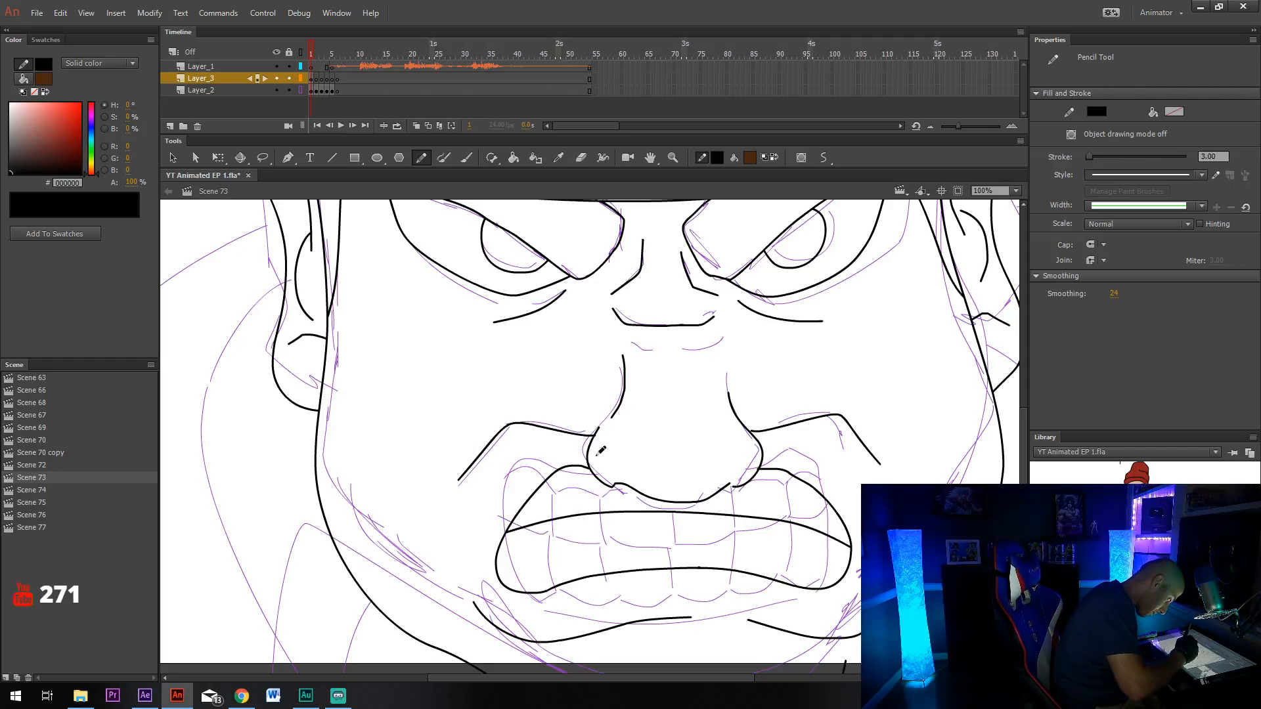
left_click_drag(672, 511, 674, 504)
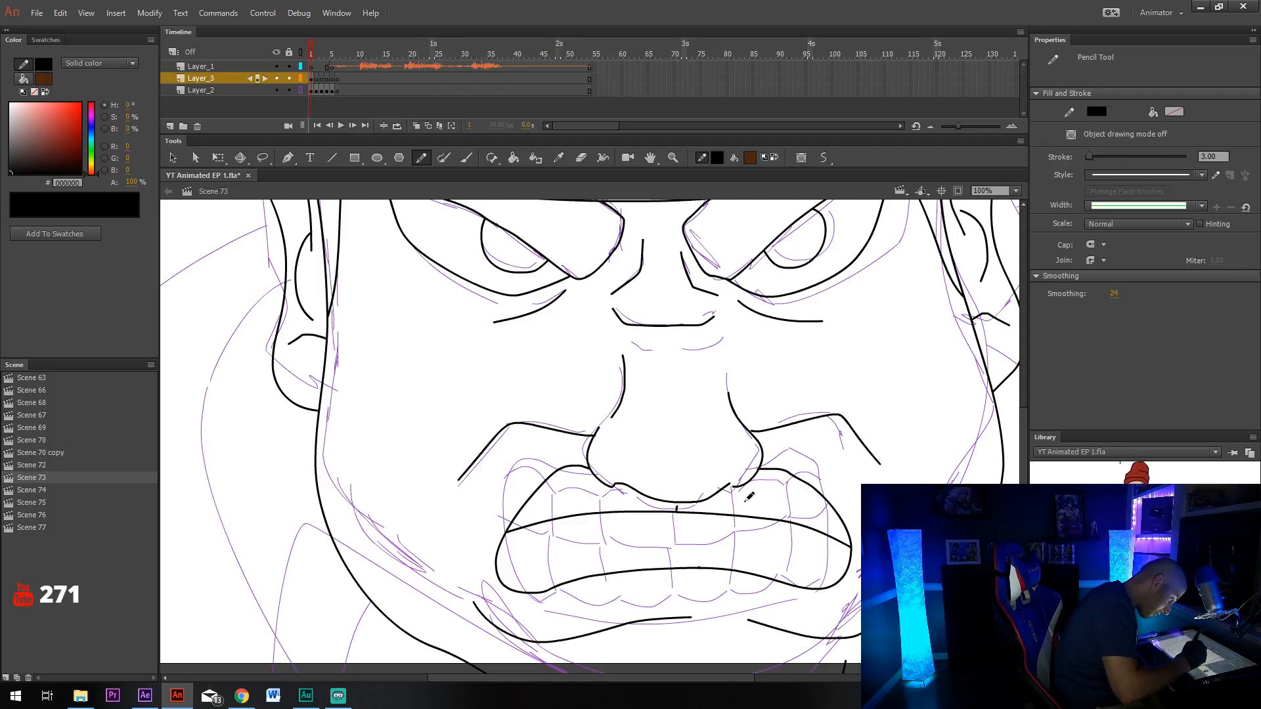
left_click_drag(733, 487, 735, 513)
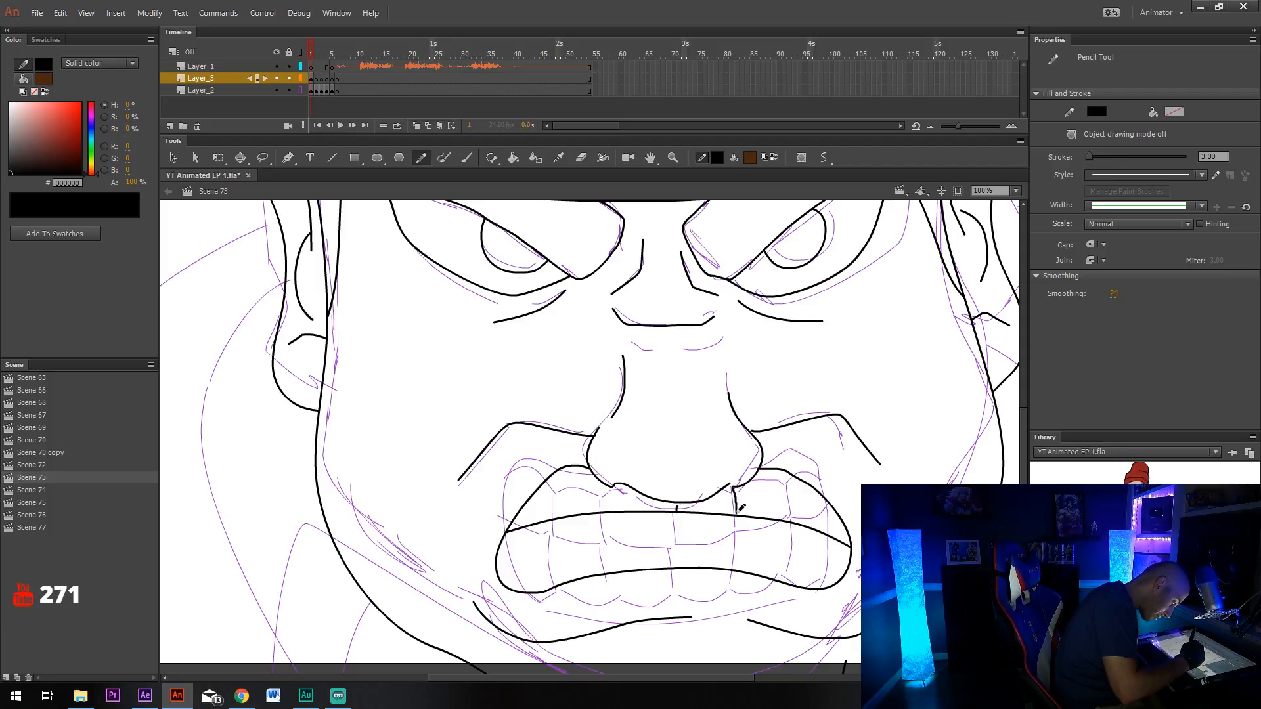
left_click_drag(601, 483, 601, 509)
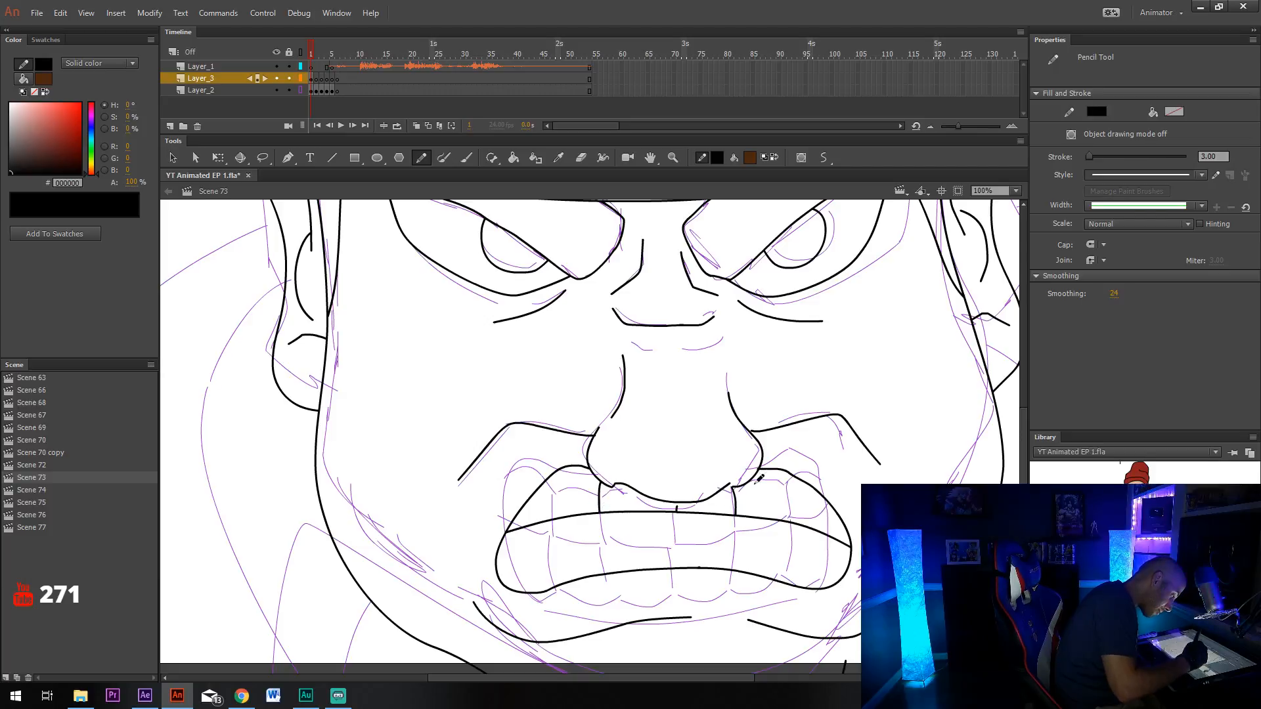
mouse_move(788, 470)
left_mouse_down()
mouse_move(789, 517)
mouse_move(828, 529)
left_mouse_up()
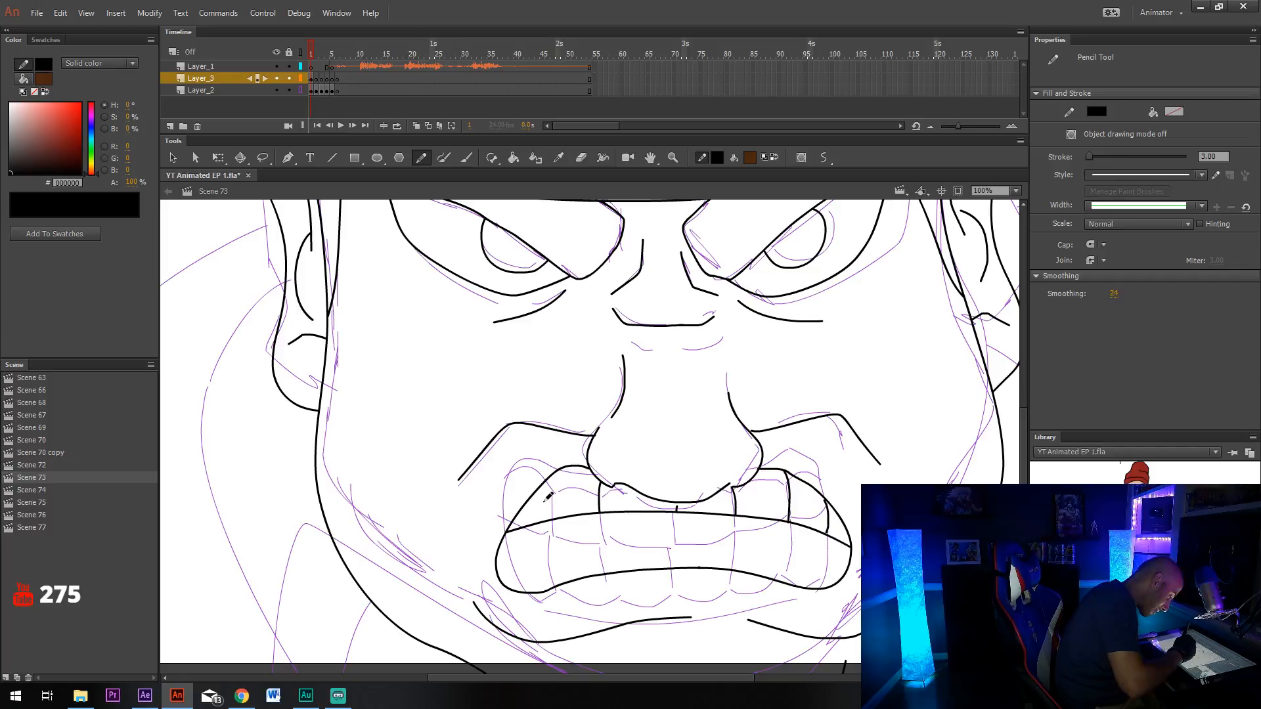
Draw the left tooth divider through both rows and extend the other dividers down to the mouth's lower outline.
left_click_drag(554, 474, 555, 586)
left_click_drag(601, 512, 605, 573)
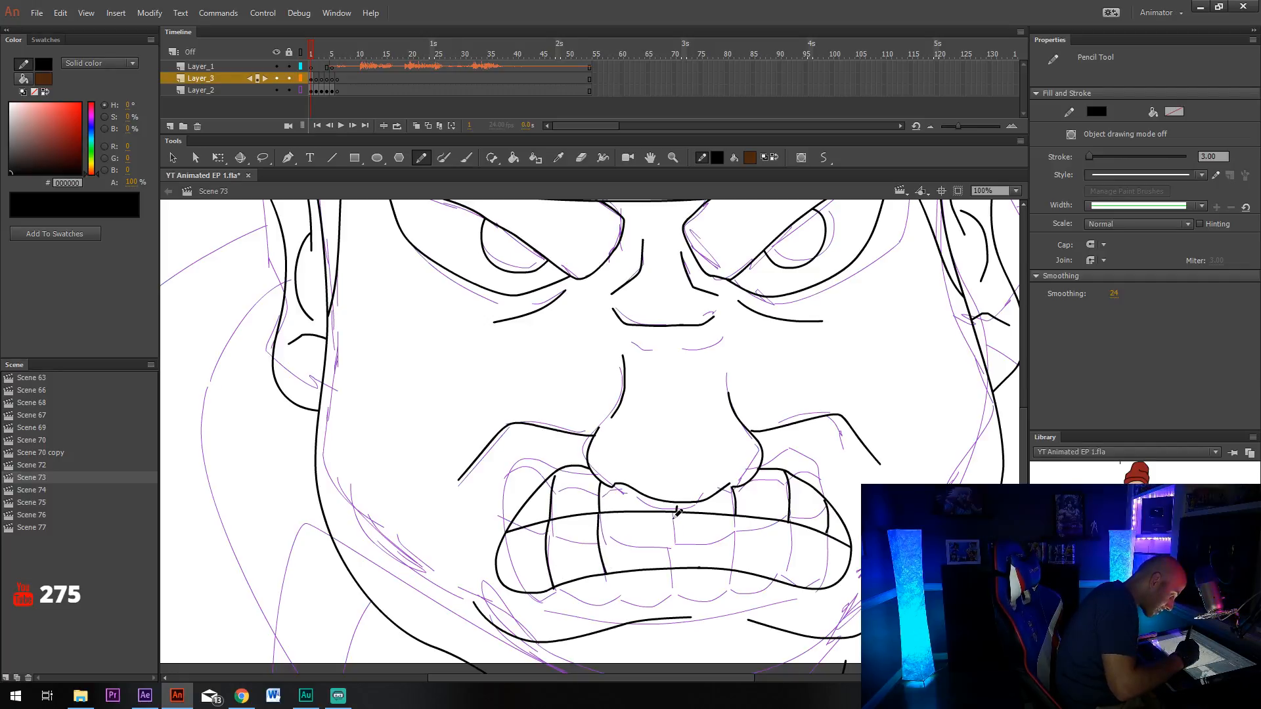
left_click_drag(676, 509, 679, 566)
left_click_drag(735, 507, 740, 569)
left_click_drag(790, 520, 789, 583)
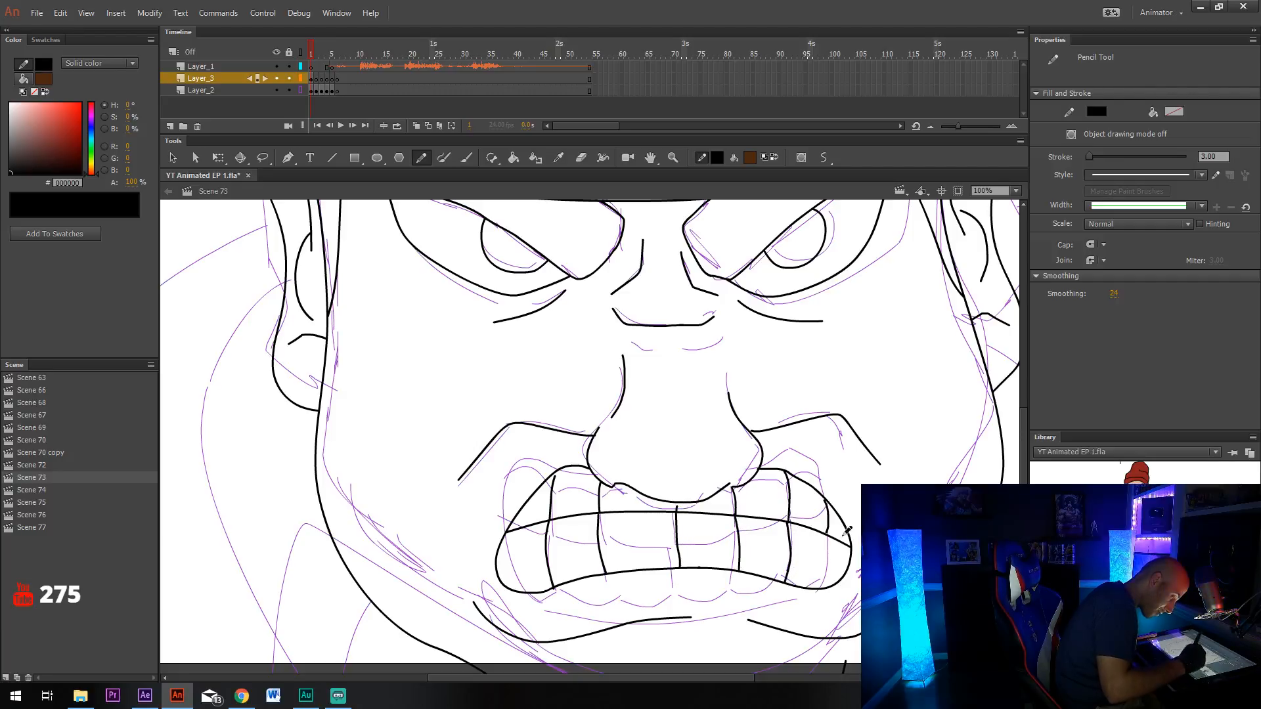
left_click_drag(830, 529, 828, 582)
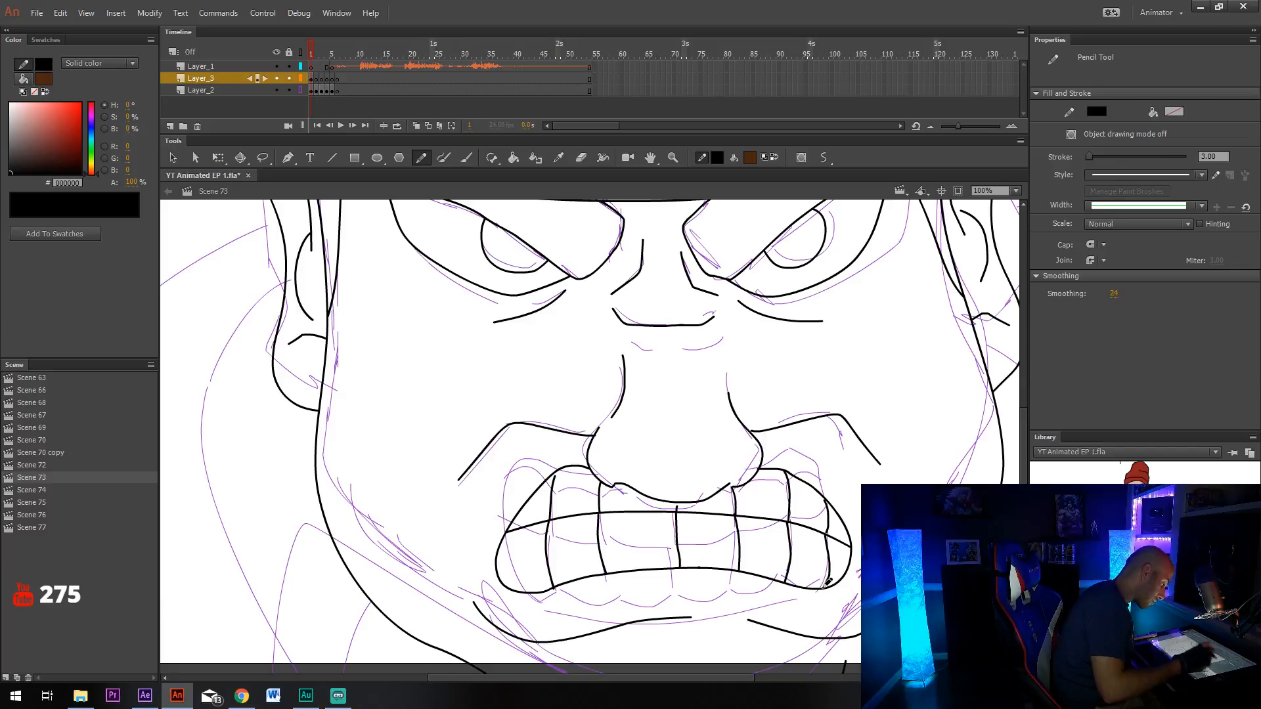
Clean up the overlapping joint in the middle of the mouth's lower outline and rejoin the line.
key("e")
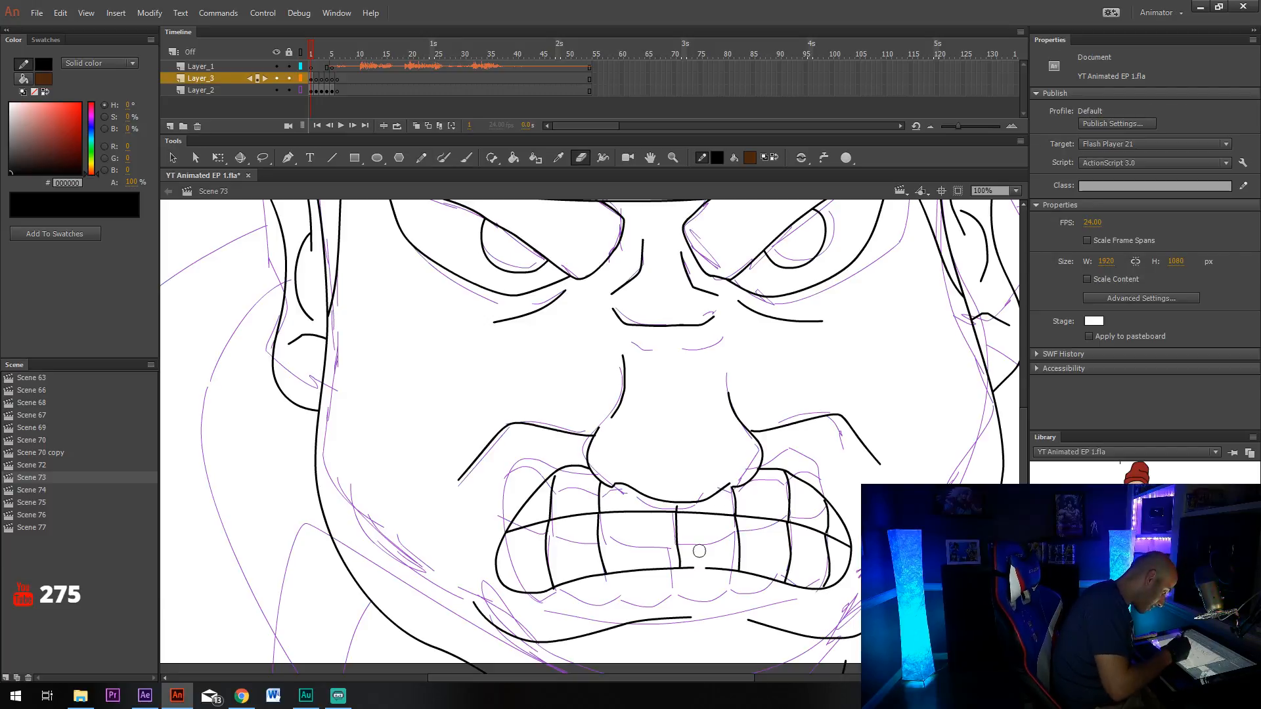
key("v")
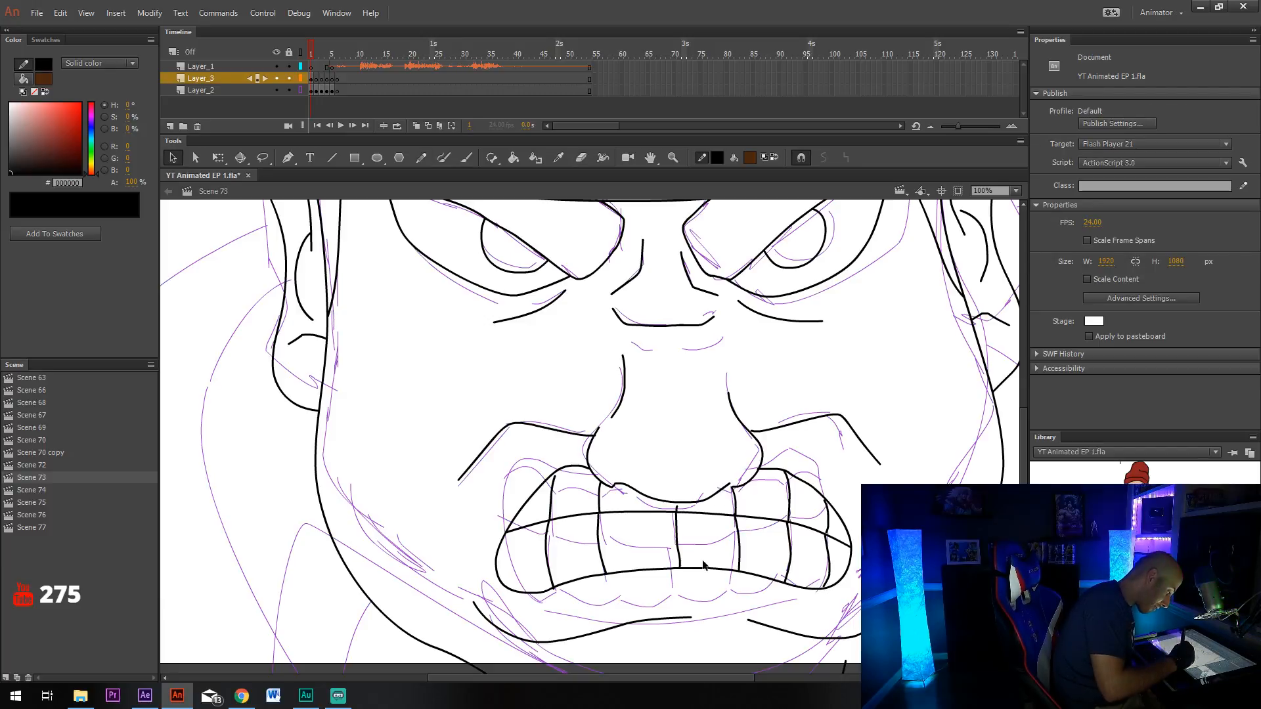
key("y")
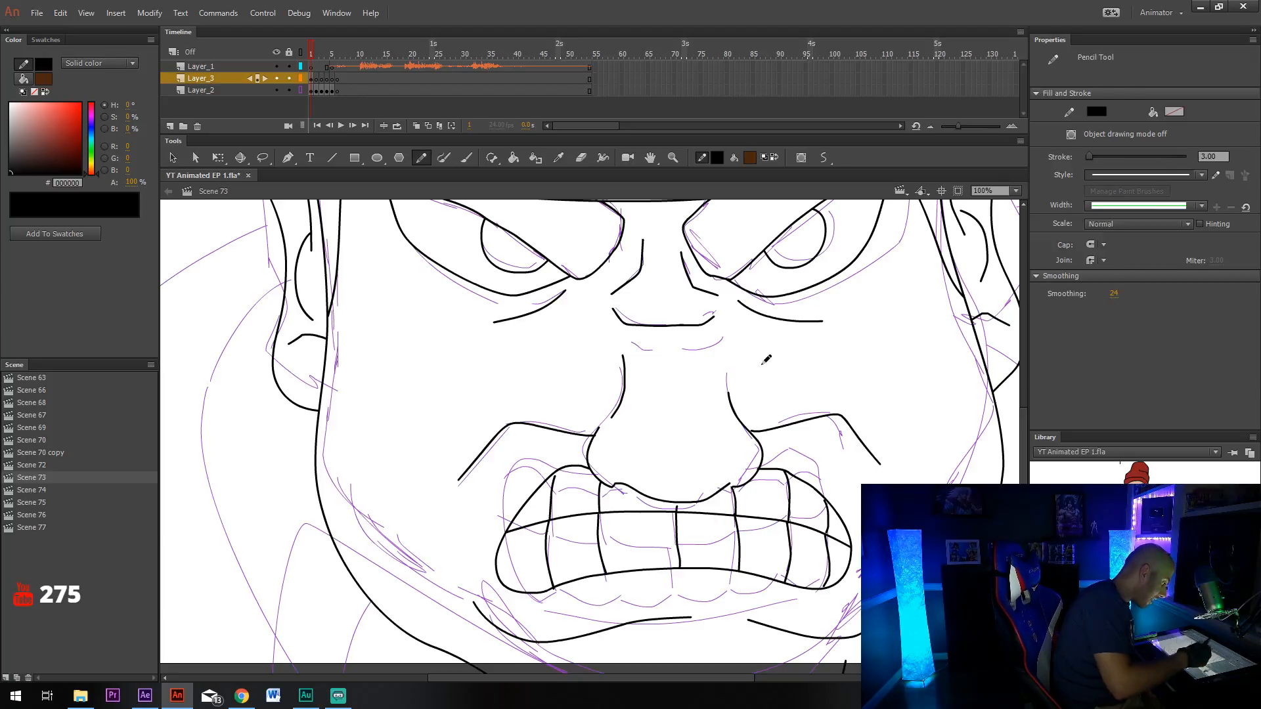
Draw a short line rising from each upper corner of the hat band past the stage's top edge, and tidy the left joint.
left_click_drag(742, 448, 729, 557)
left_click_drag(663, 449, 838, 287)
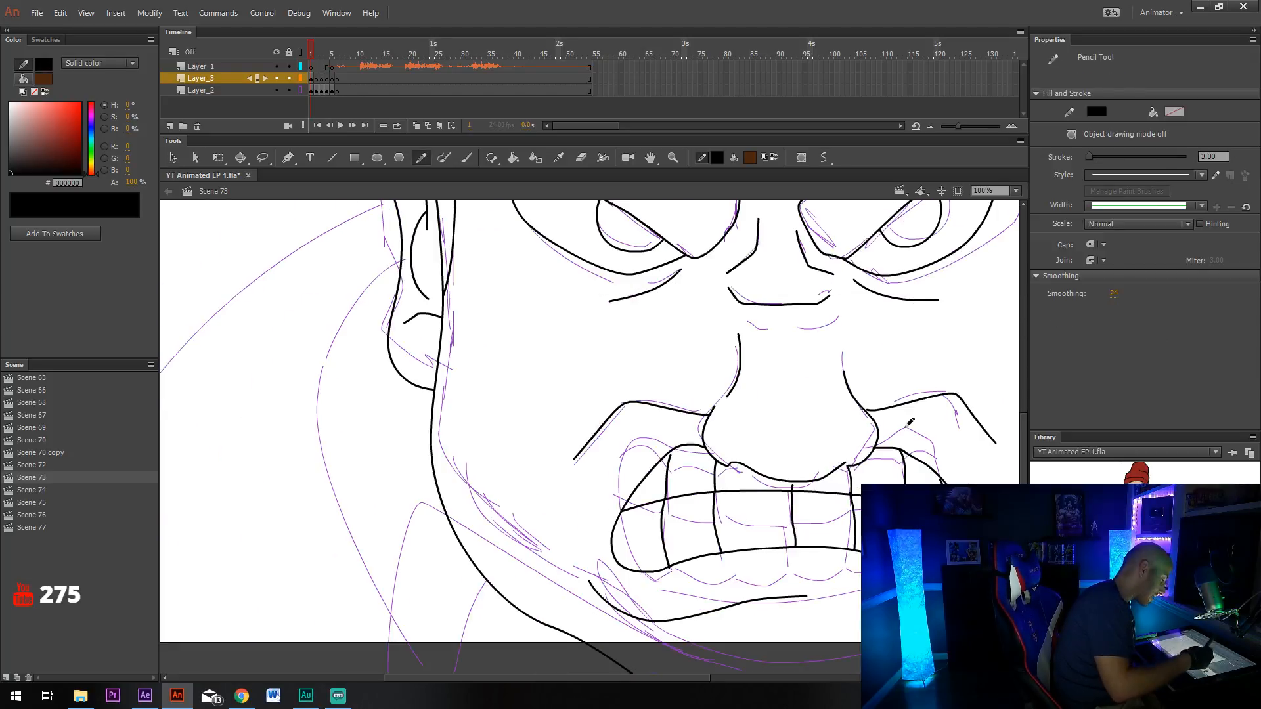
left_click_drag(891, 447, 857, 373)
left_click_drag(768, 392, 695, 541)
left_click_drag(422, 455, 711, 439)
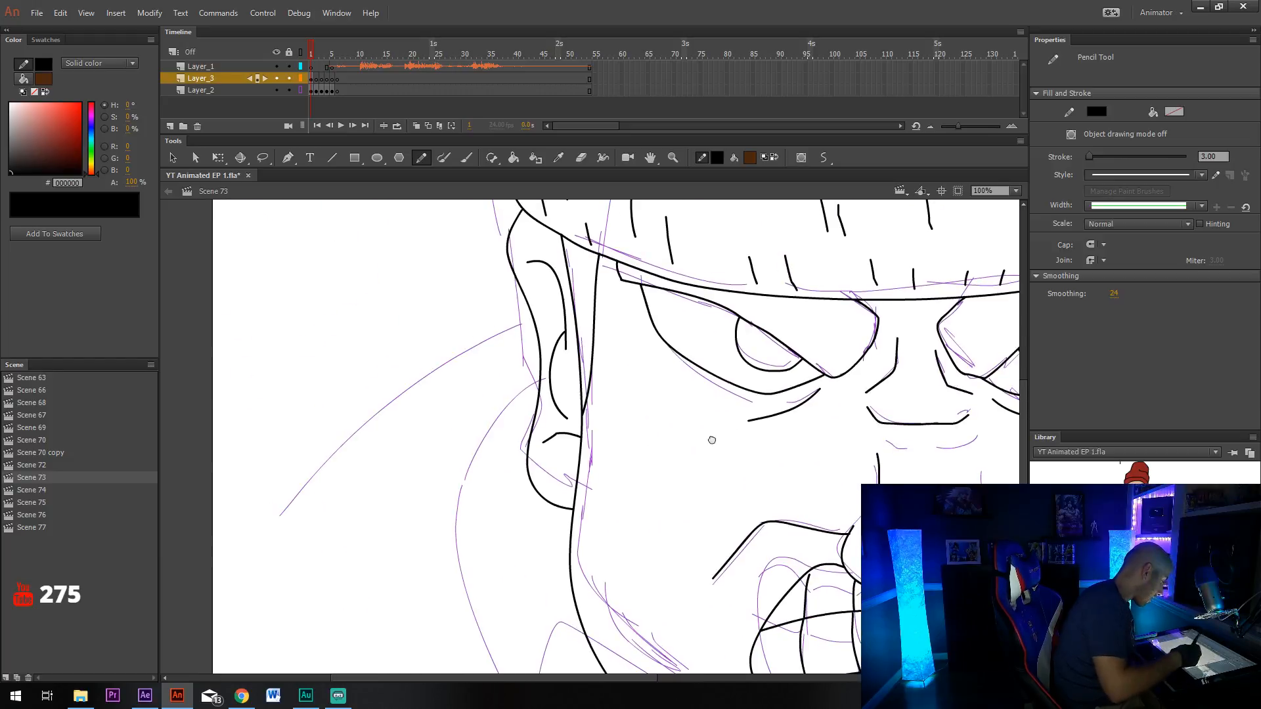
left_click_drag(788, 275, 535, 621)
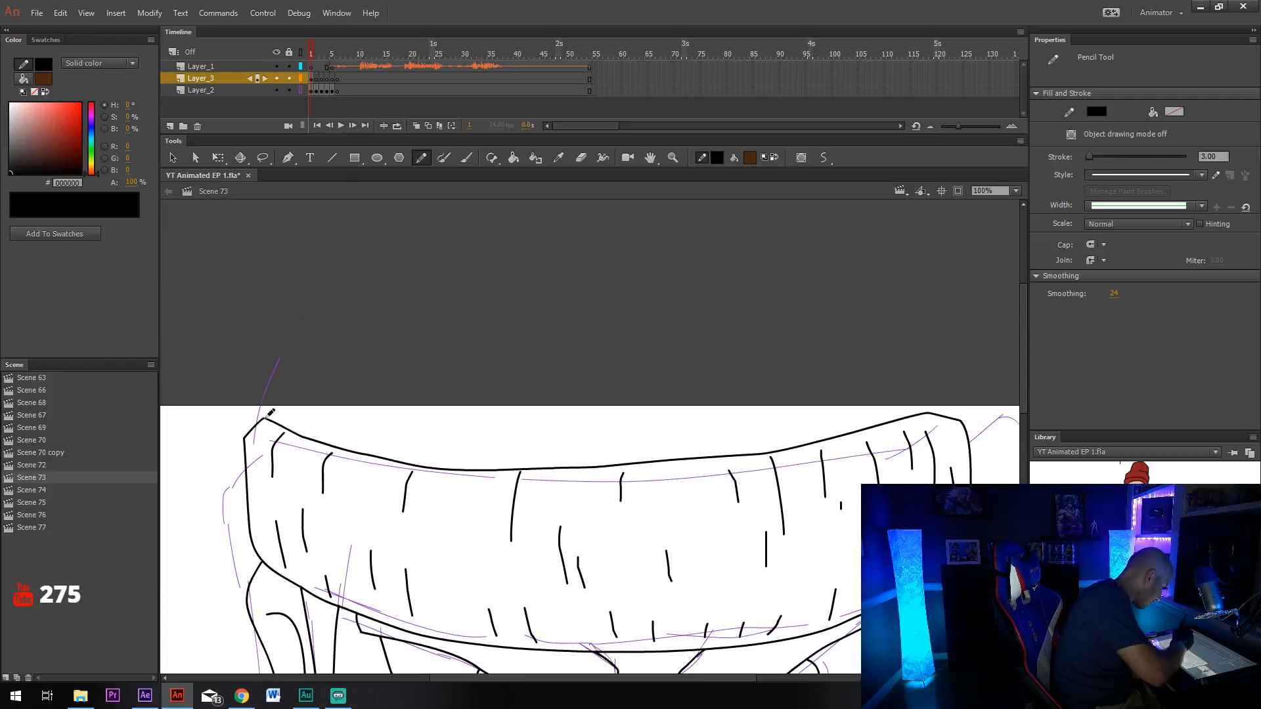
left_click_drag(268, 418, 272, 360)
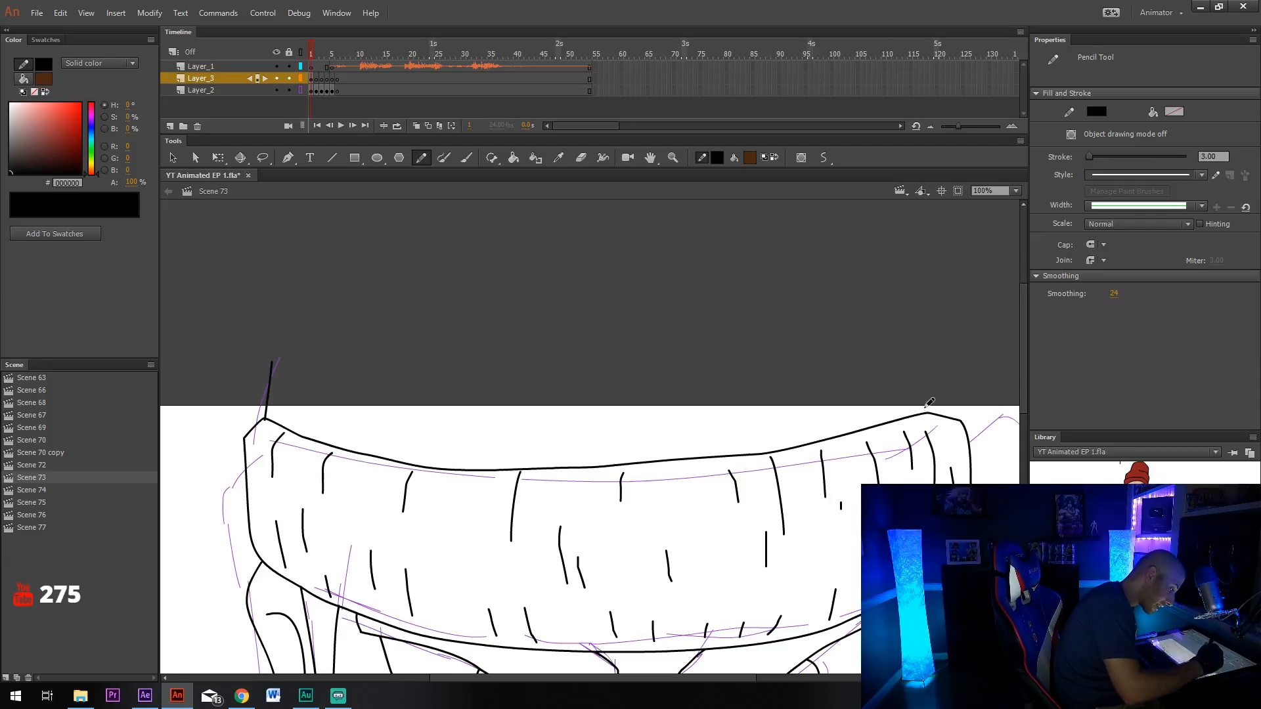
left_click_drag(924, 397, 910, 359)
key("v")
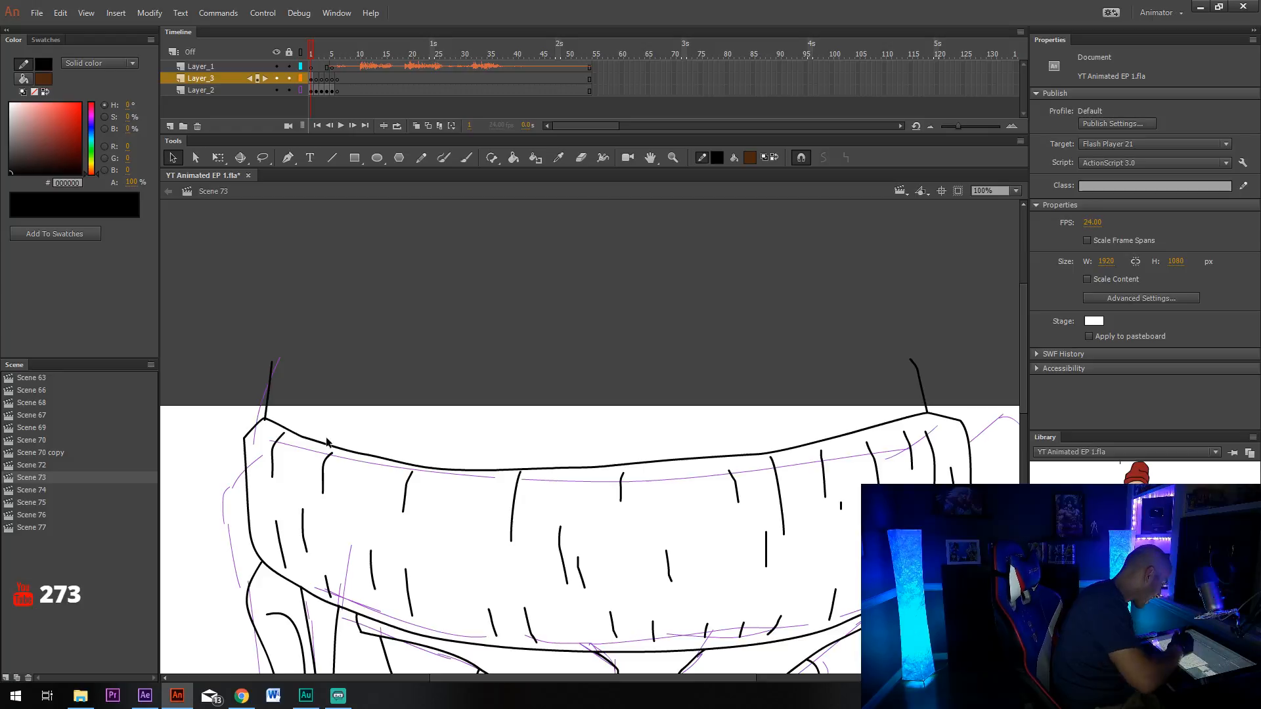
left_click(266, 426)
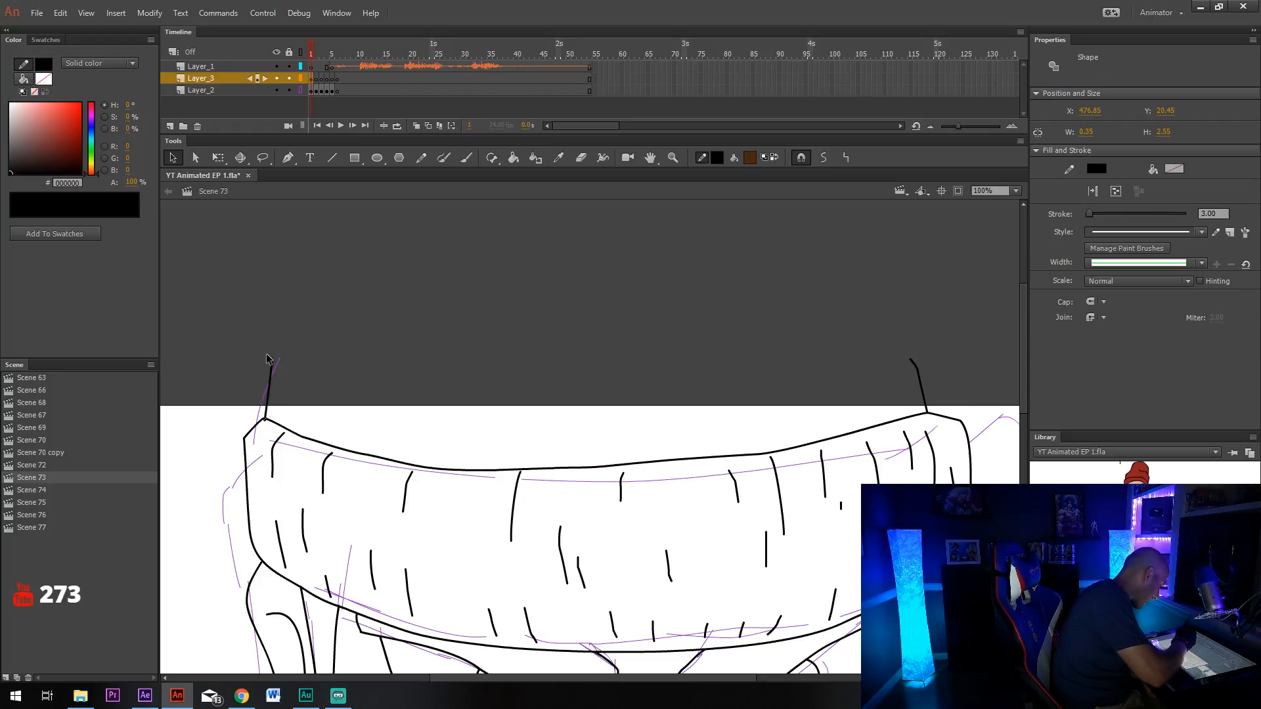
scroll(233, 352, "down", 3)
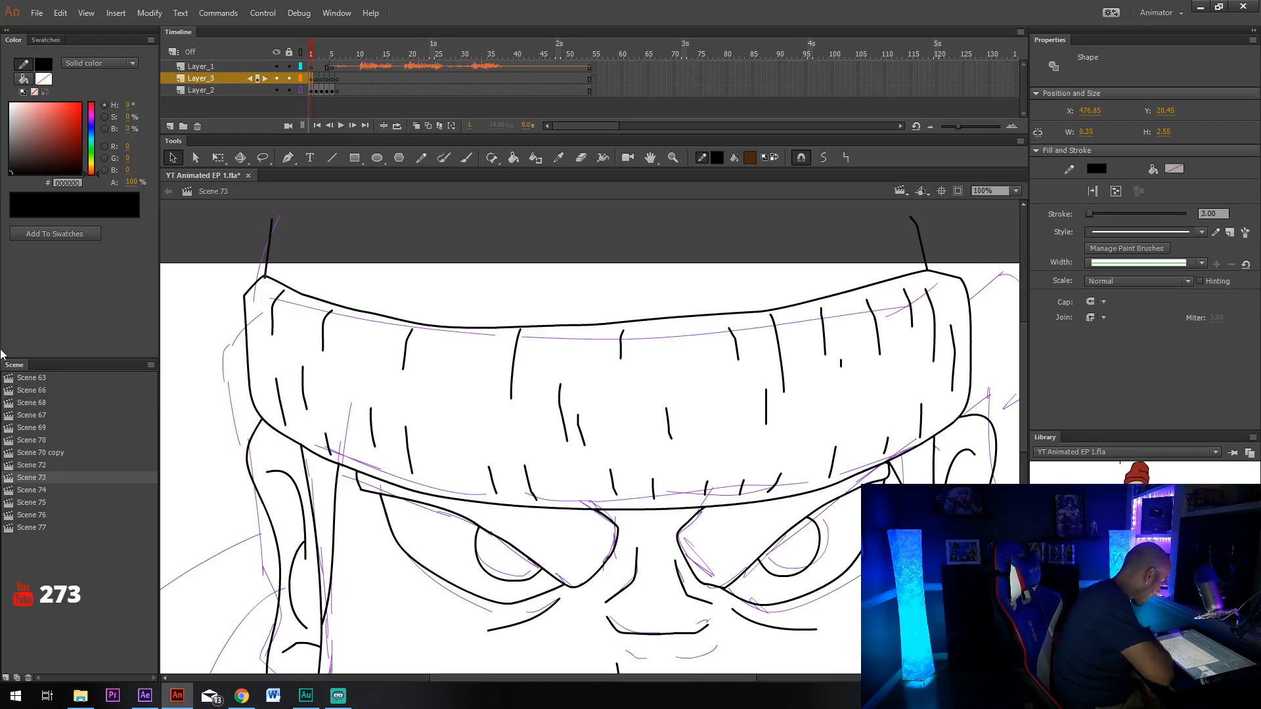
key("ctrl+shift+a")
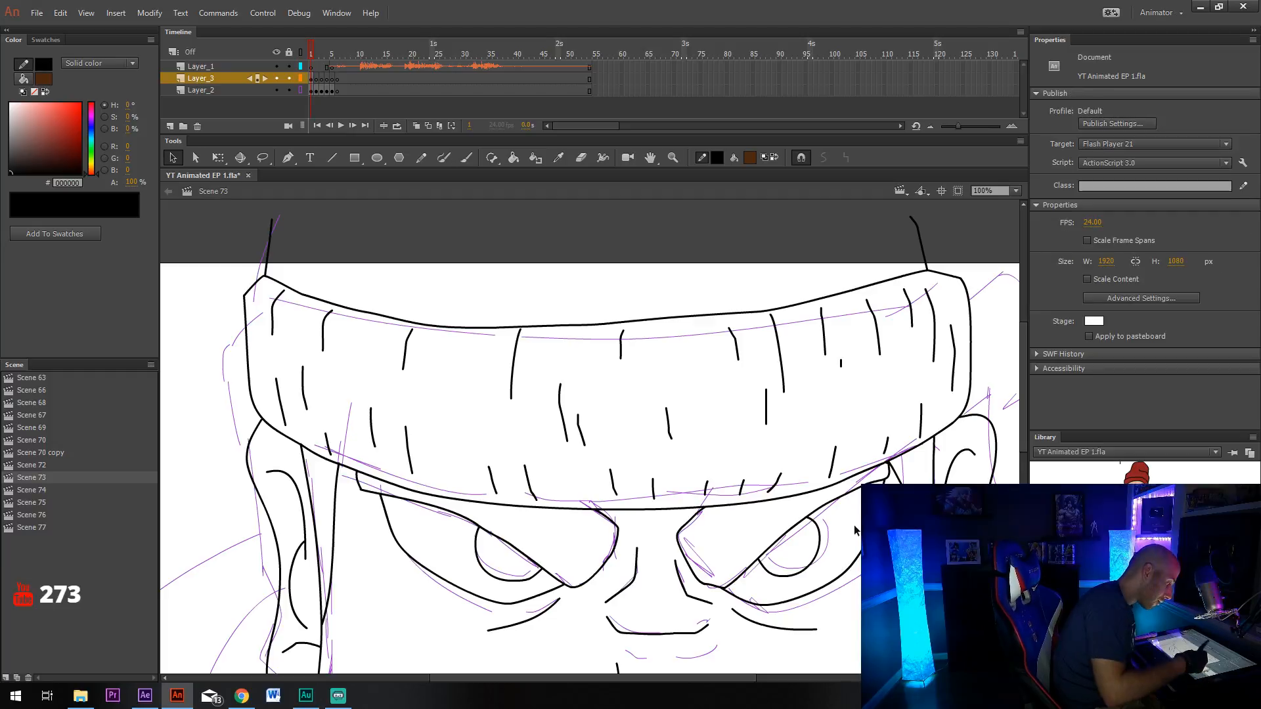
Check the inked face from hat to chin and hide the Layer_2 rough sketch.
scroll(857, 528, "down", 3)
scroll(726, 351, "down", 3)
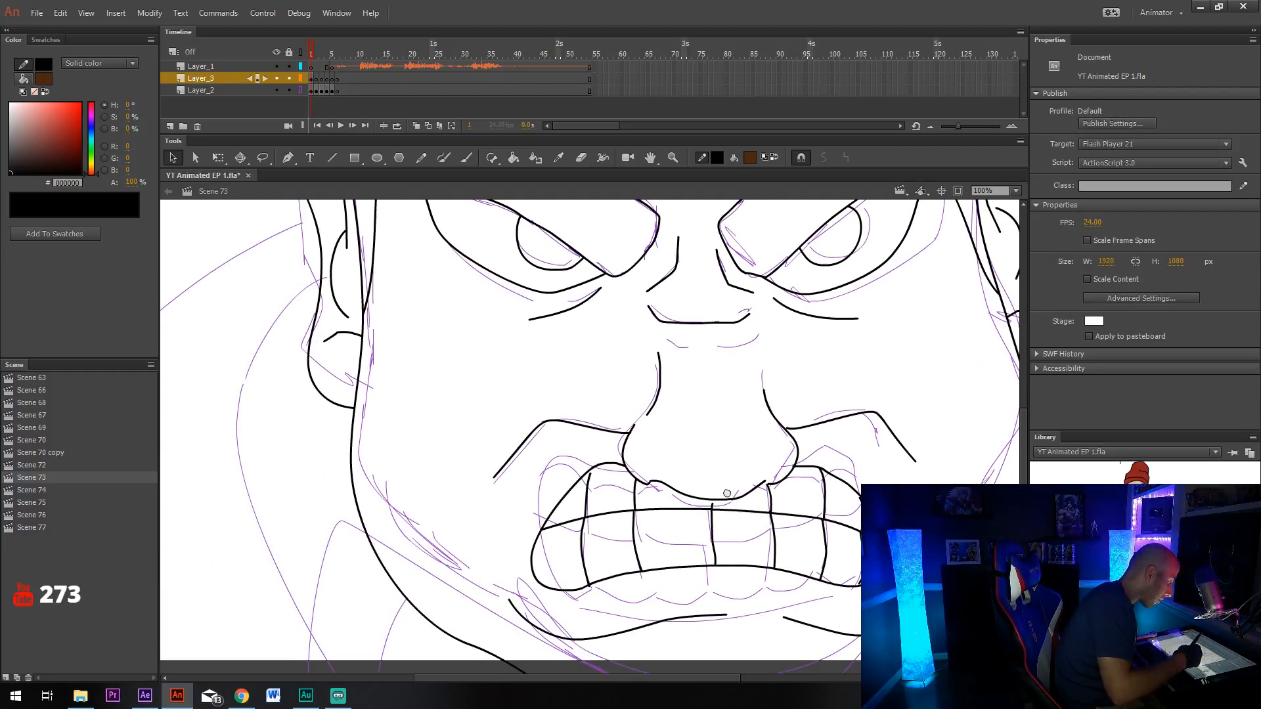
scroll(725, 487, "up", 2)
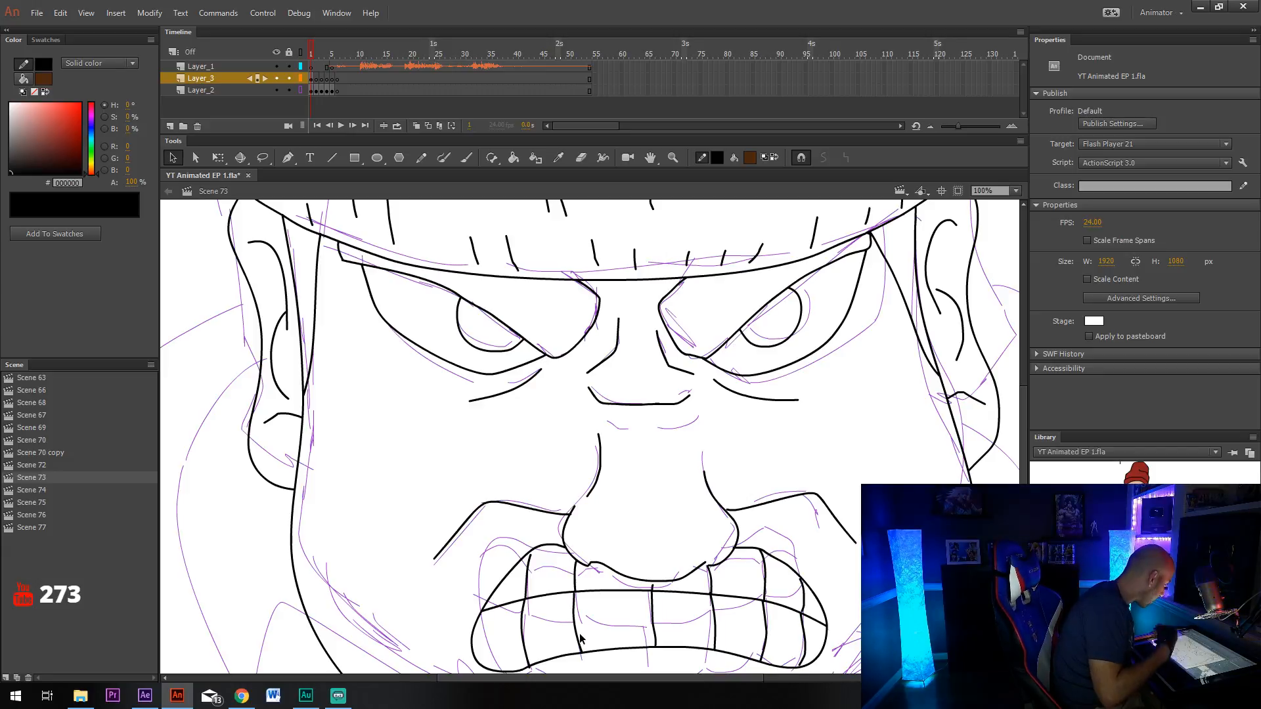
scroll(581, 638, "down", 2)
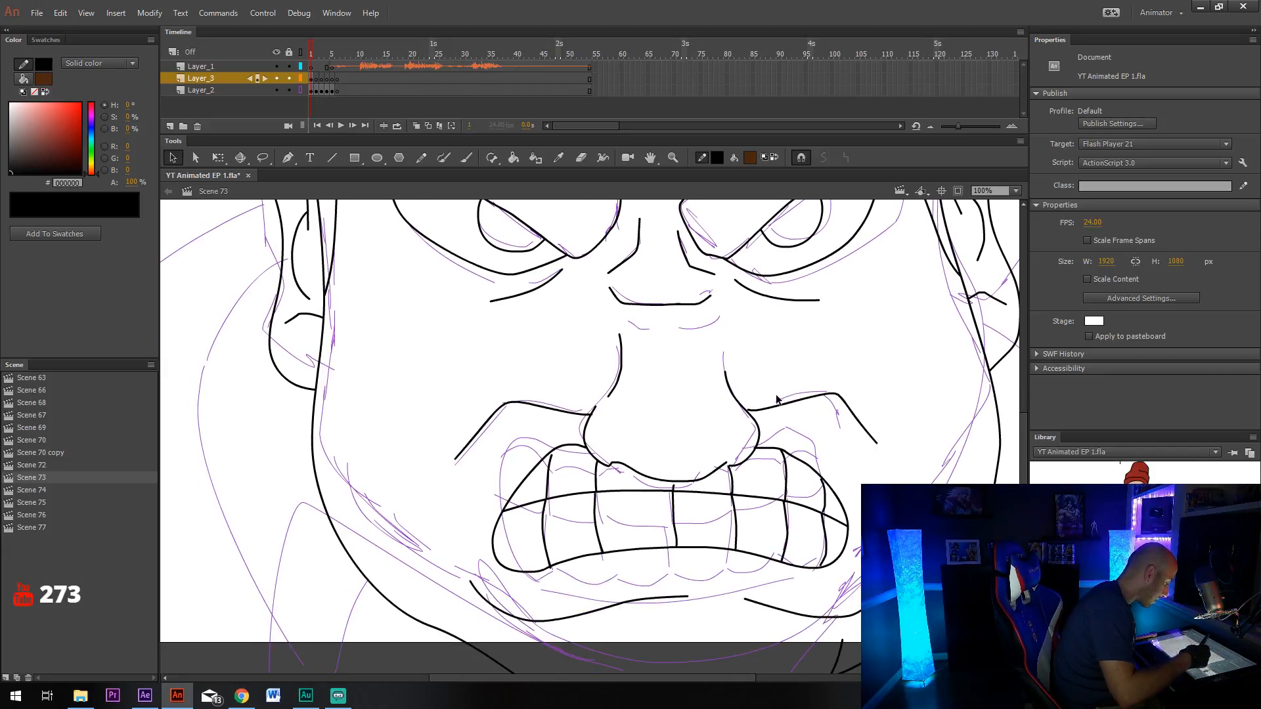
left_click(1016, 191)
left_click(1005, 263)
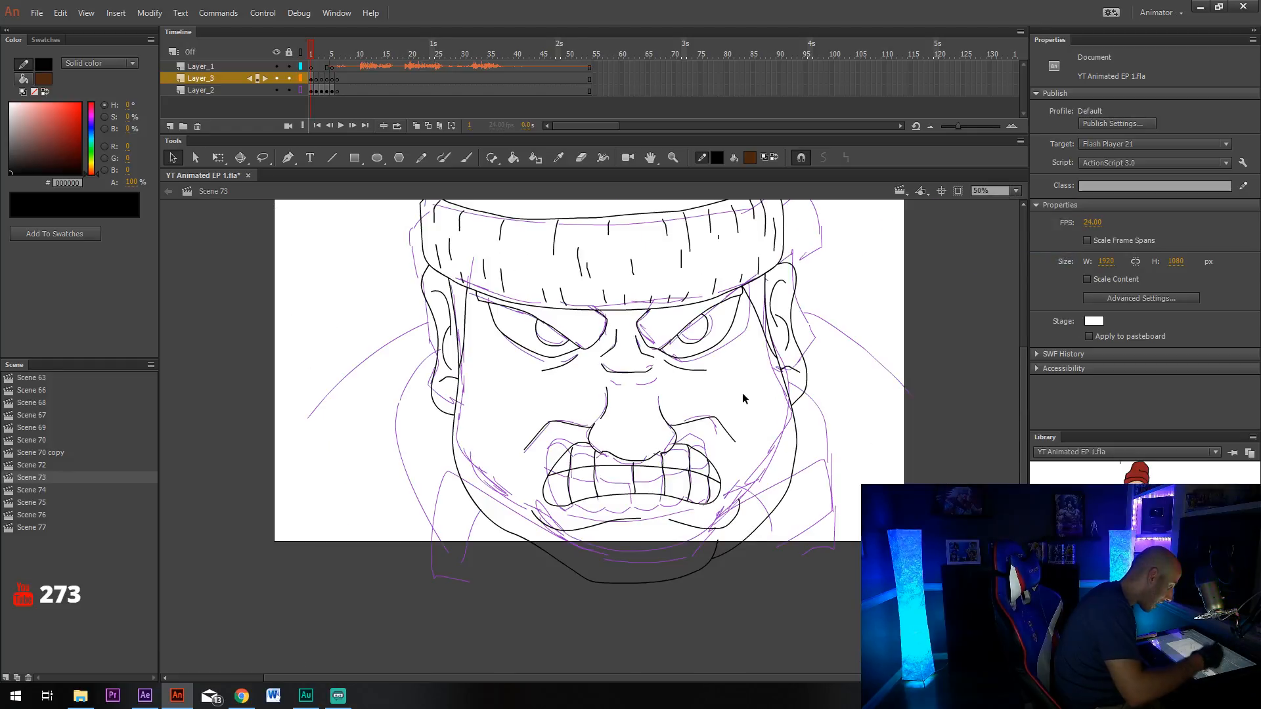
key("y")
left_click_drag(749, 398, 721, 448)
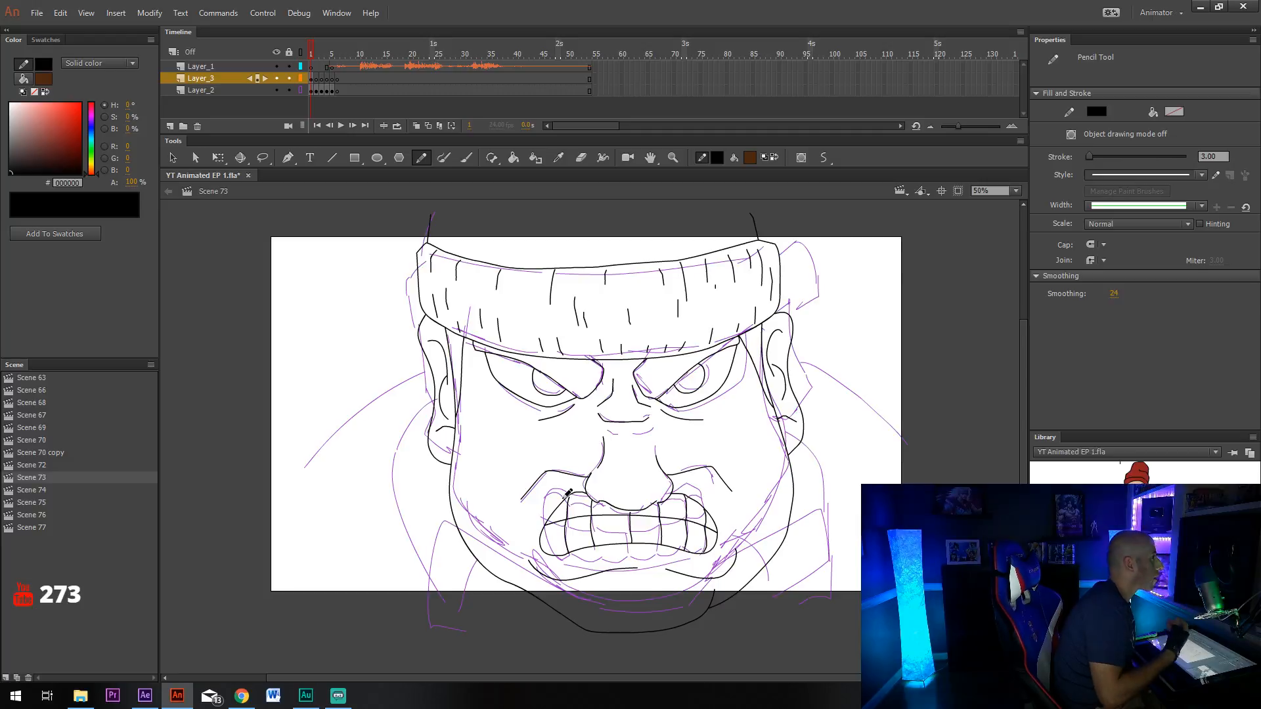
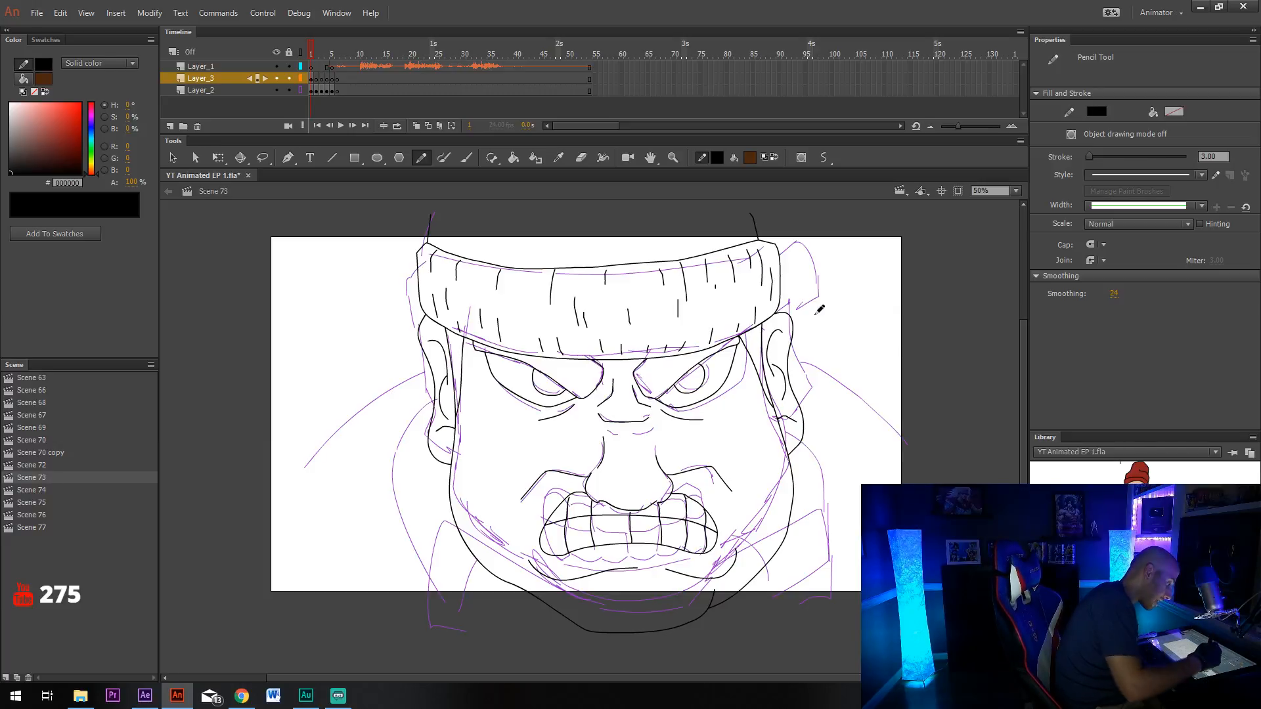
left_click(276, 90)
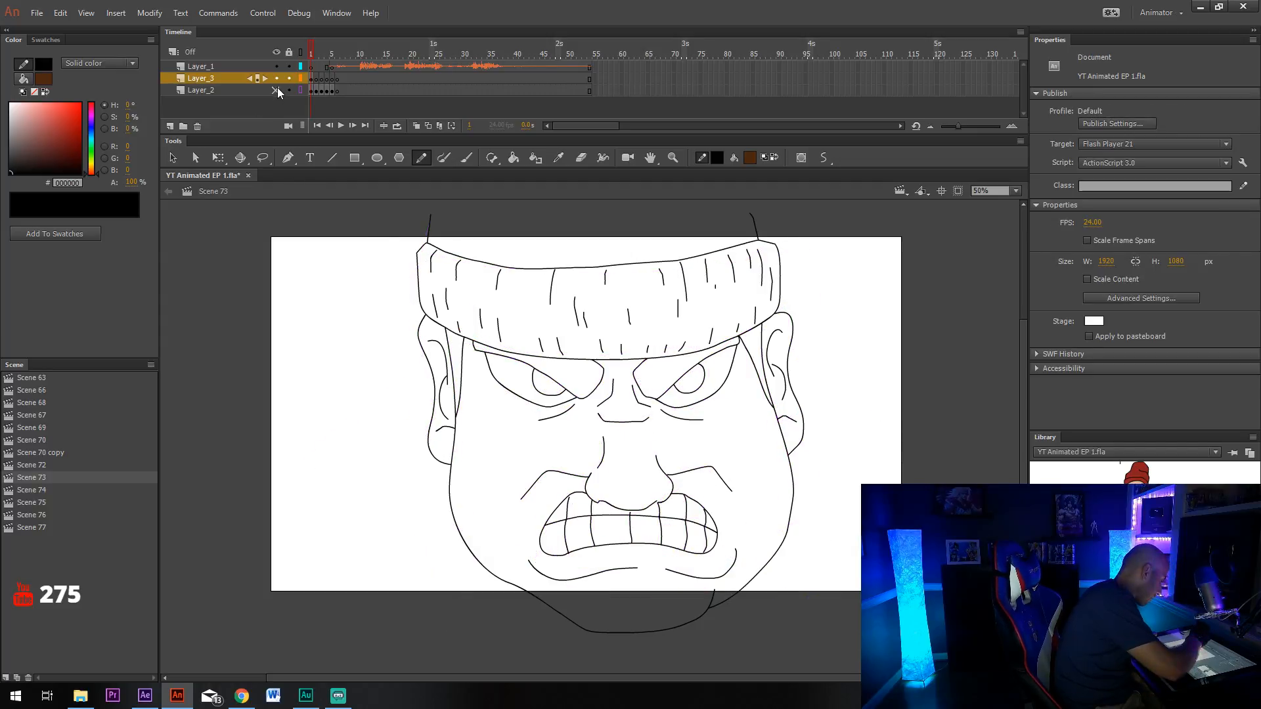
left_click_drag(800, 488, 758, 485)
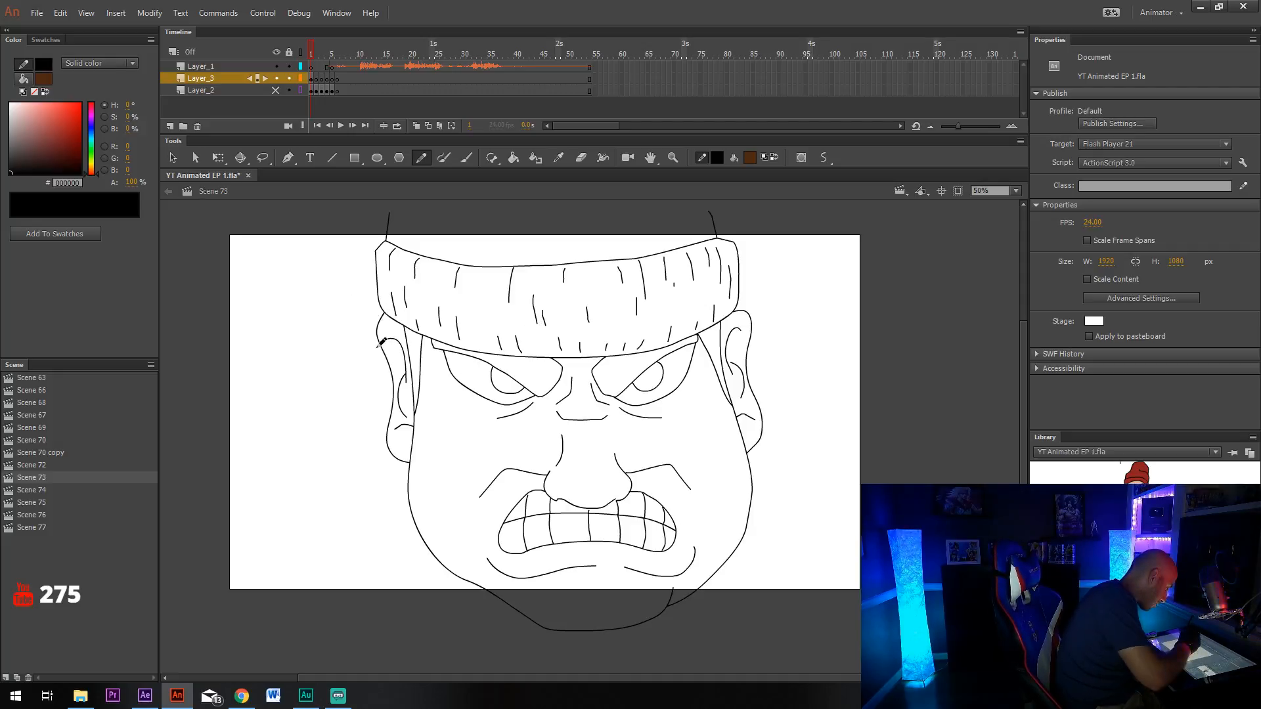
Draw both shoulder outlines outward from the ears, with broken arm lines running down past the stage's lower edge.
mouse_move(383, 349)
left_mouse_down()
mouse_move(256, 433)
mouse_move(222, 494)
left_mouse_up()
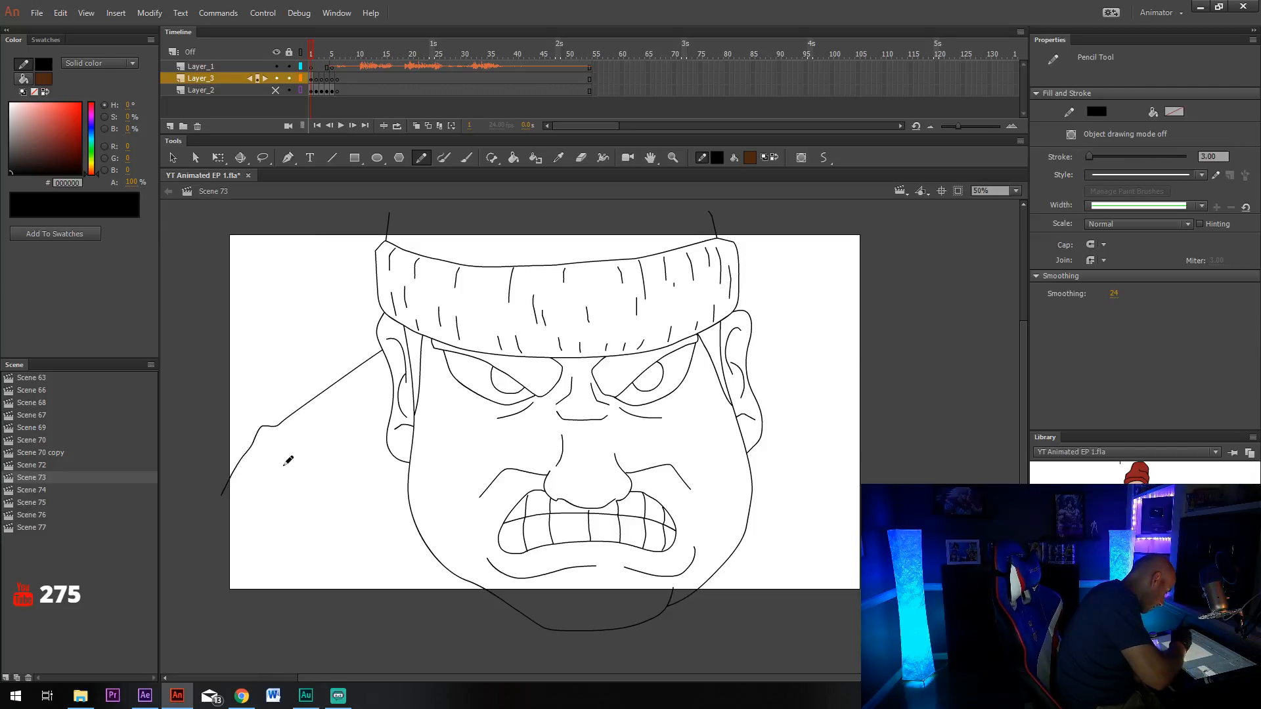
left_click_drag(279, 433, 323, 601)
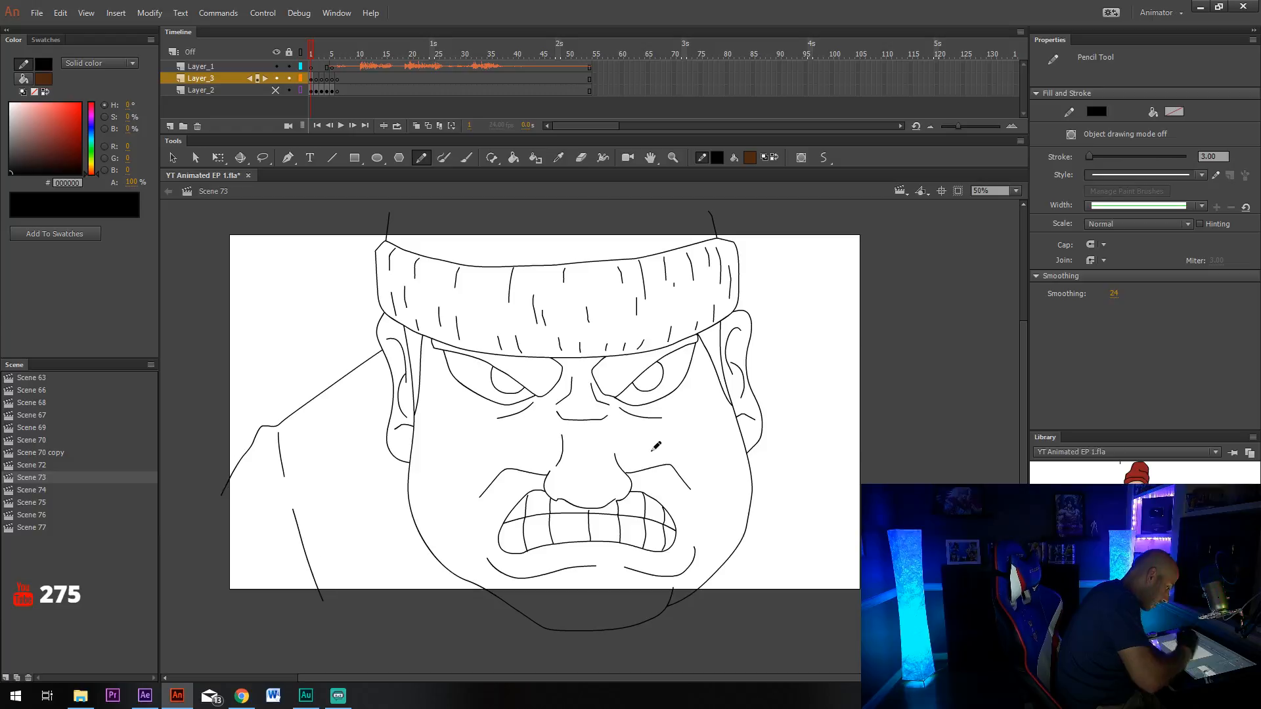
mouse_move(749, 348)
left_mouse_down()
mouse_move(819, 376)
mouse_move(874, 426)
left_mouse_up()
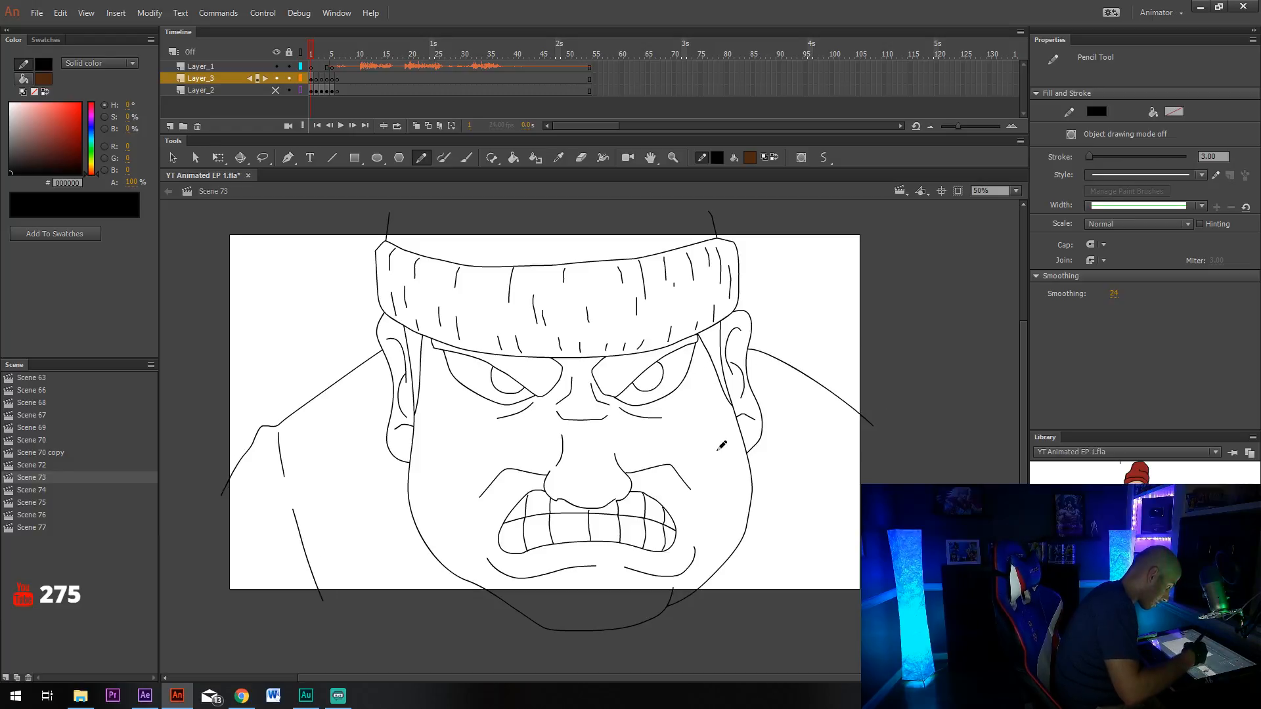
left_click_drag(569, 402, 514, 505)
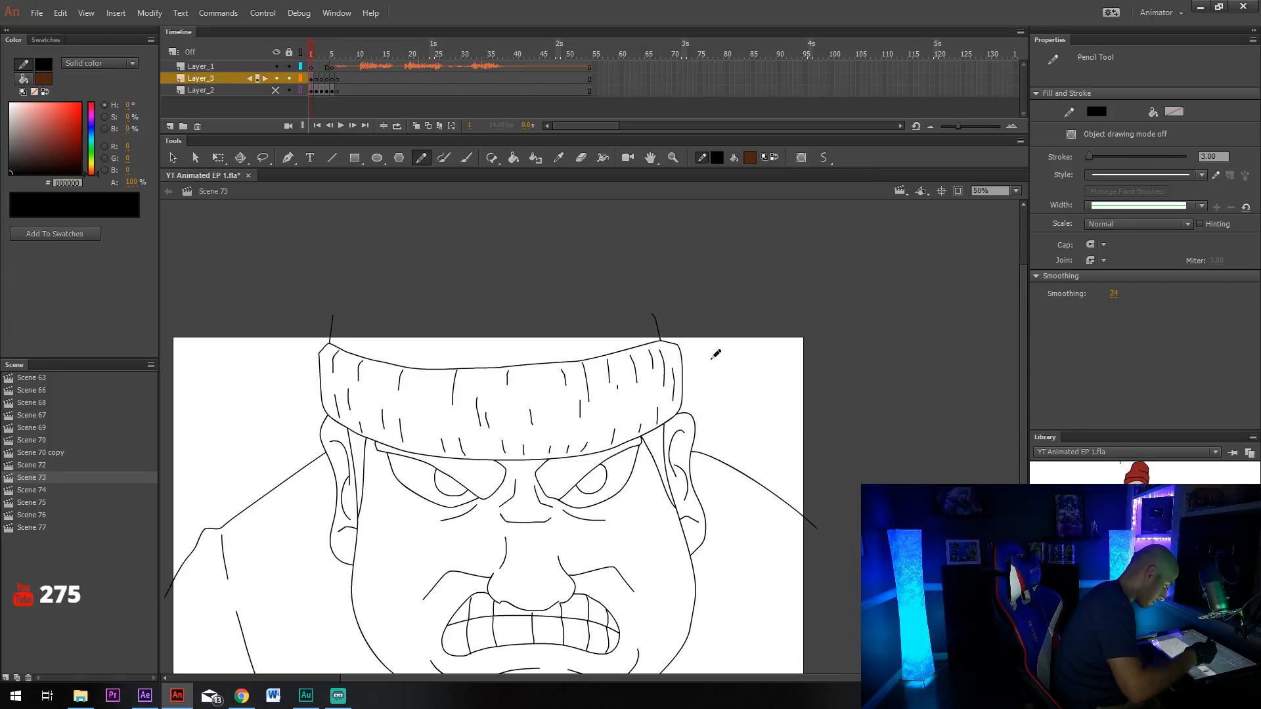
left_click_drag(715, 354, 783, 243)
left_click_drag(886, 433, 862, 459)
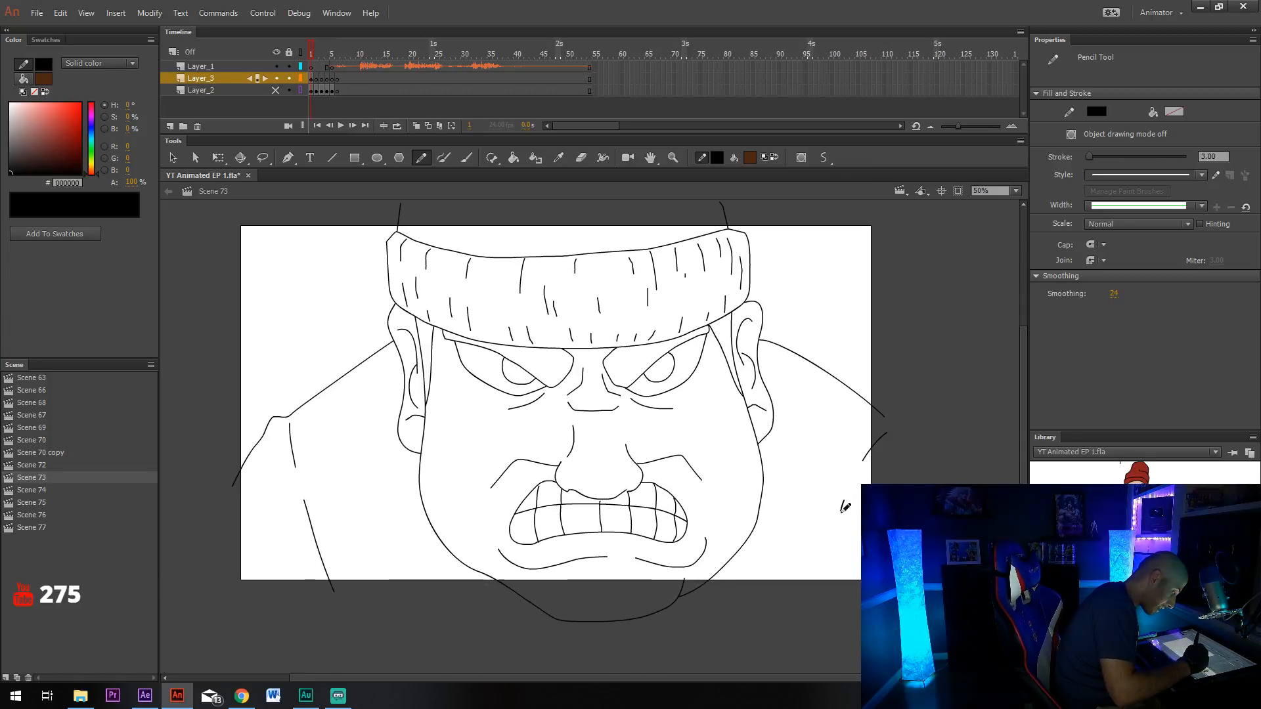
left_click_drag(844, 501, 824, 587)
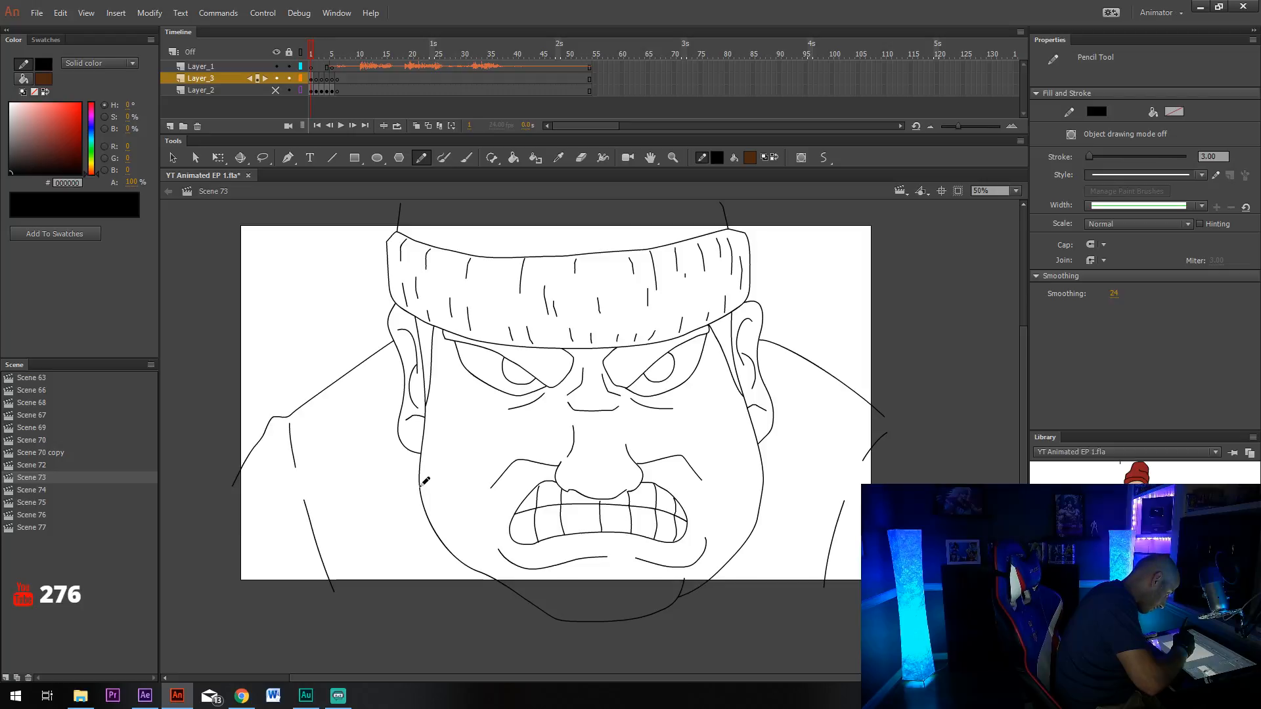
Draw two curved neck lines on each side of the jaw, running down past the stage's lower edge.
left_click_drag(420, 486, 456, 589)
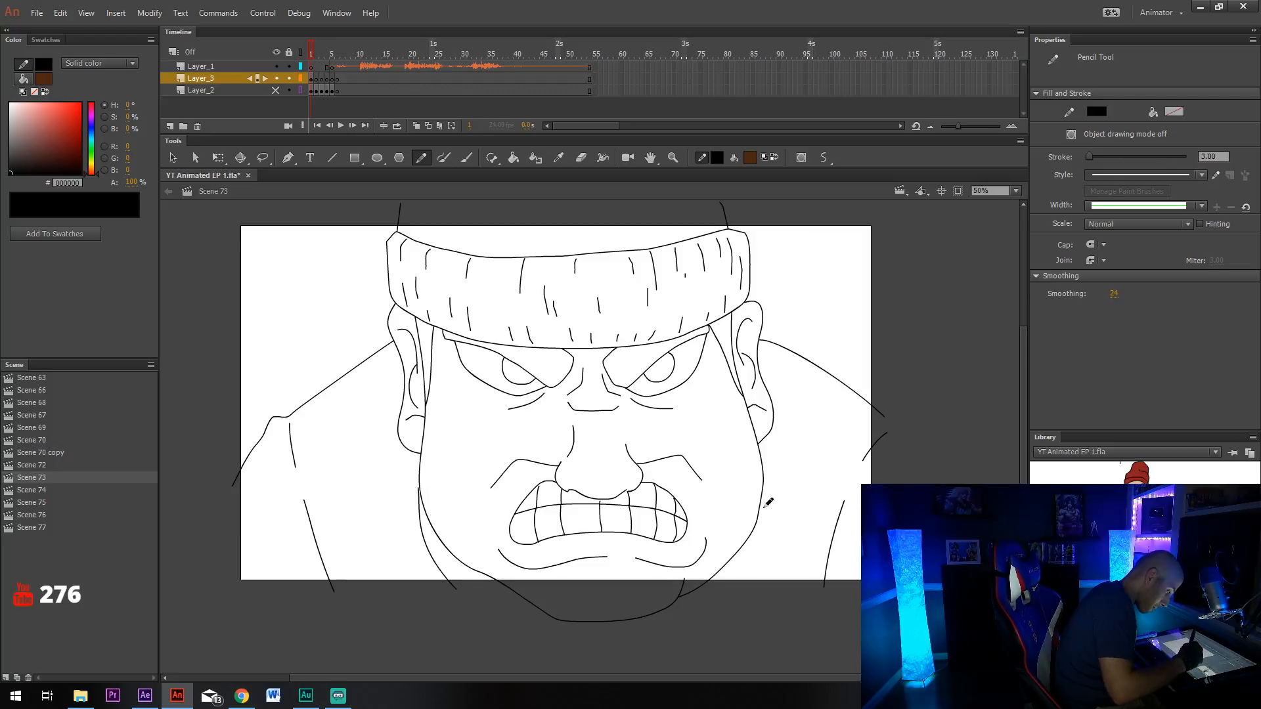
mouse_move(767, 480)
left_mouse_down()
mouse_move(760, 563)
mouse_move(737, 593)
left_mouse_up()
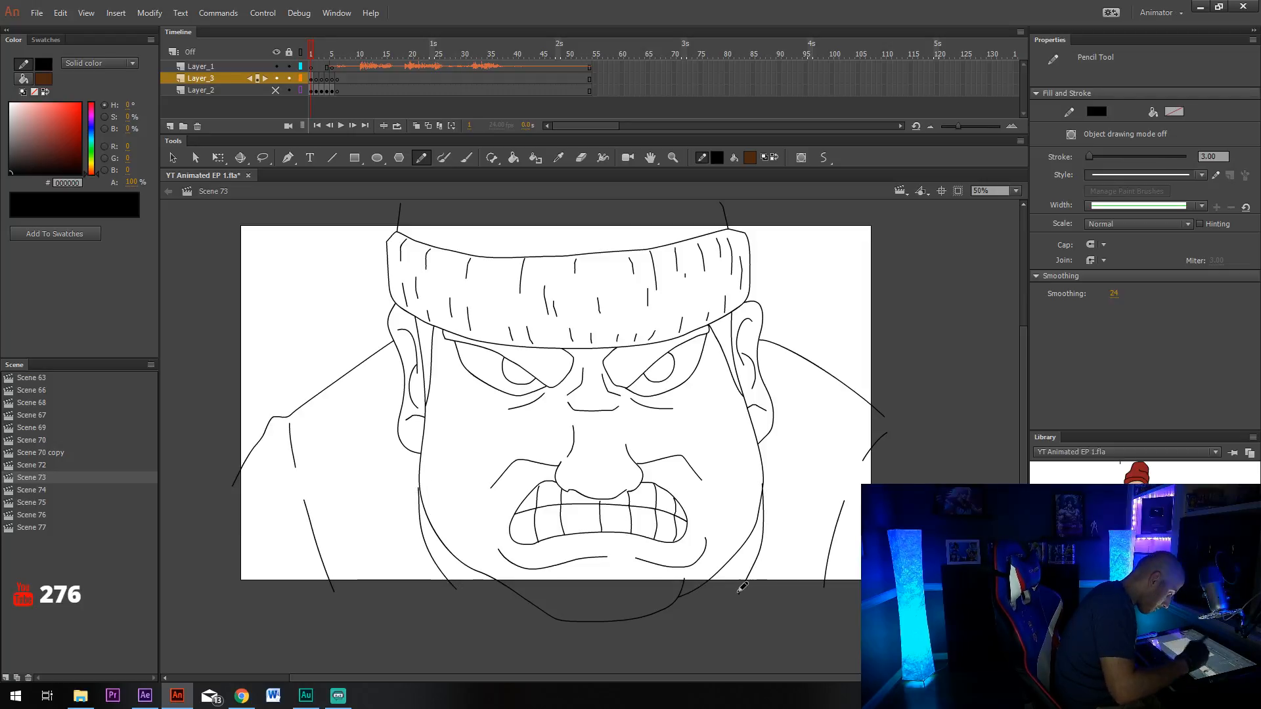
mouse_move(425, 452)
left_mouse_down()
mouse_move(411, 480)
mouse_move(435, 598)
left_mouse_up()
mouse_move(765, 442)
left_mouse_down()
mouse_move(781, 525)
mouse_move(767, 594)
left_mouse_up()
Delete the overlapping stroke end at the right side of the jaw and draw a short arched crease beneath the lower lip.
key("v")
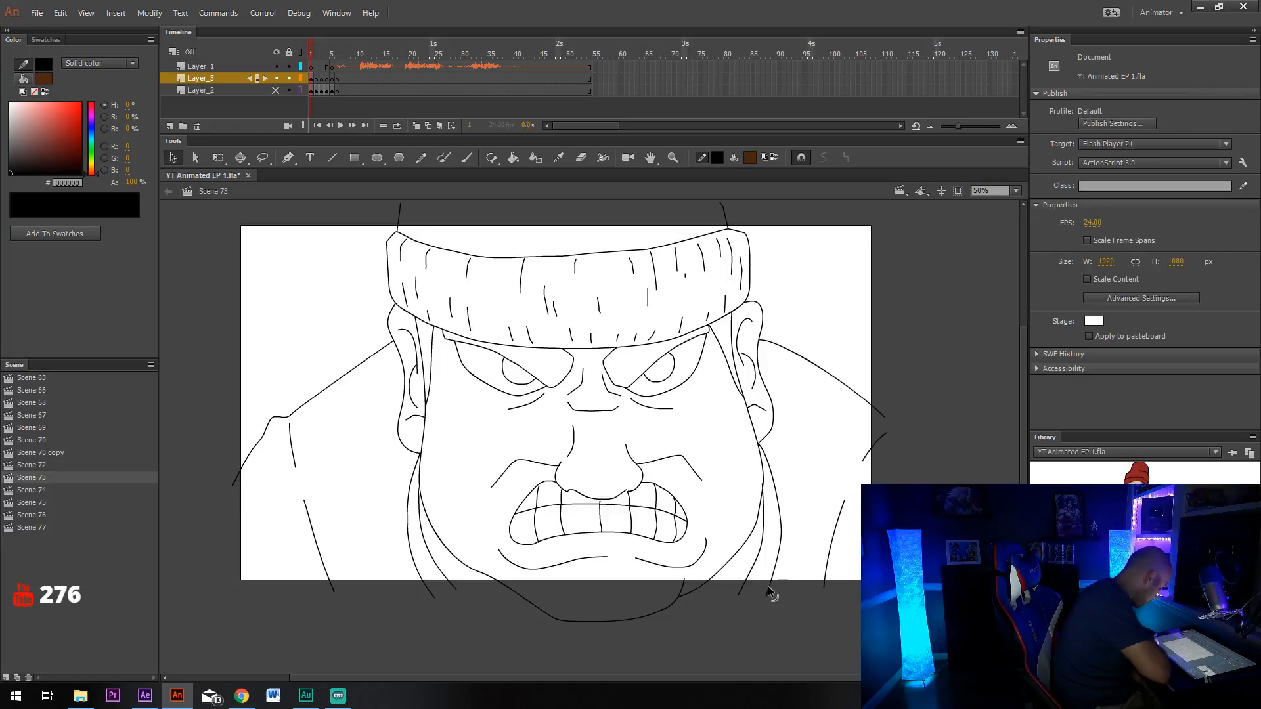
left_click(763, 484)
key("Delete")
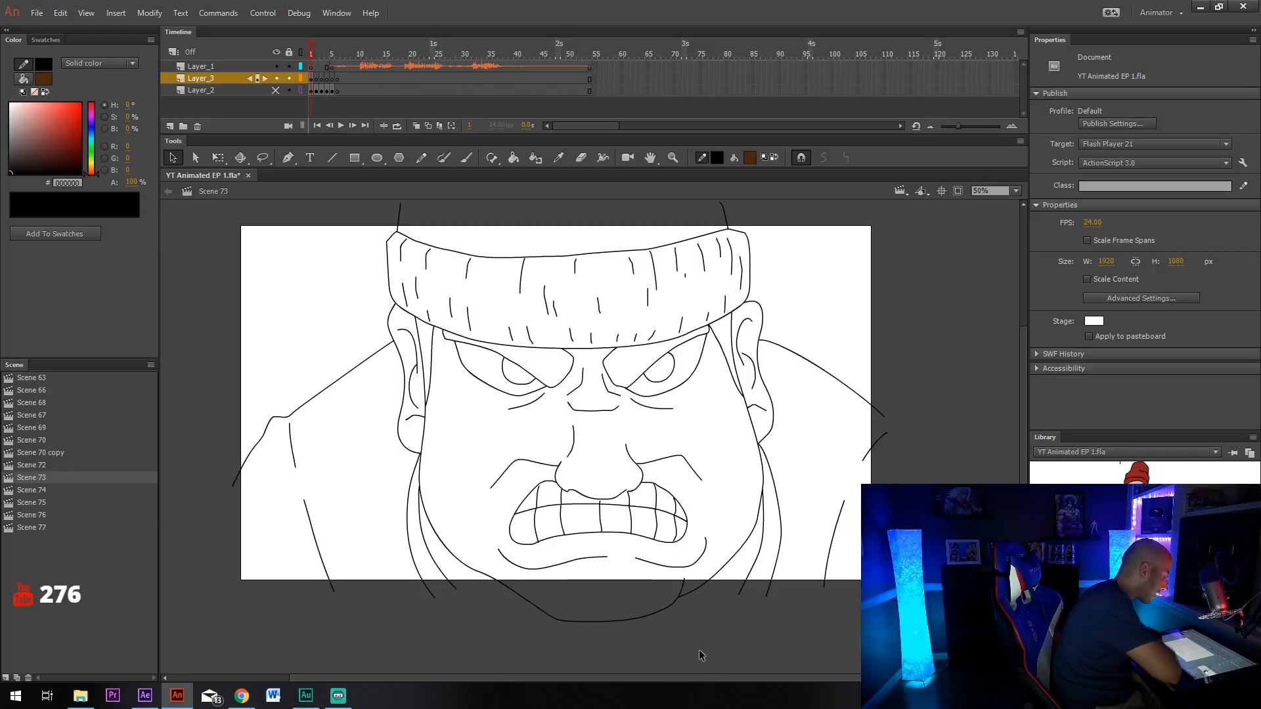
key("y")
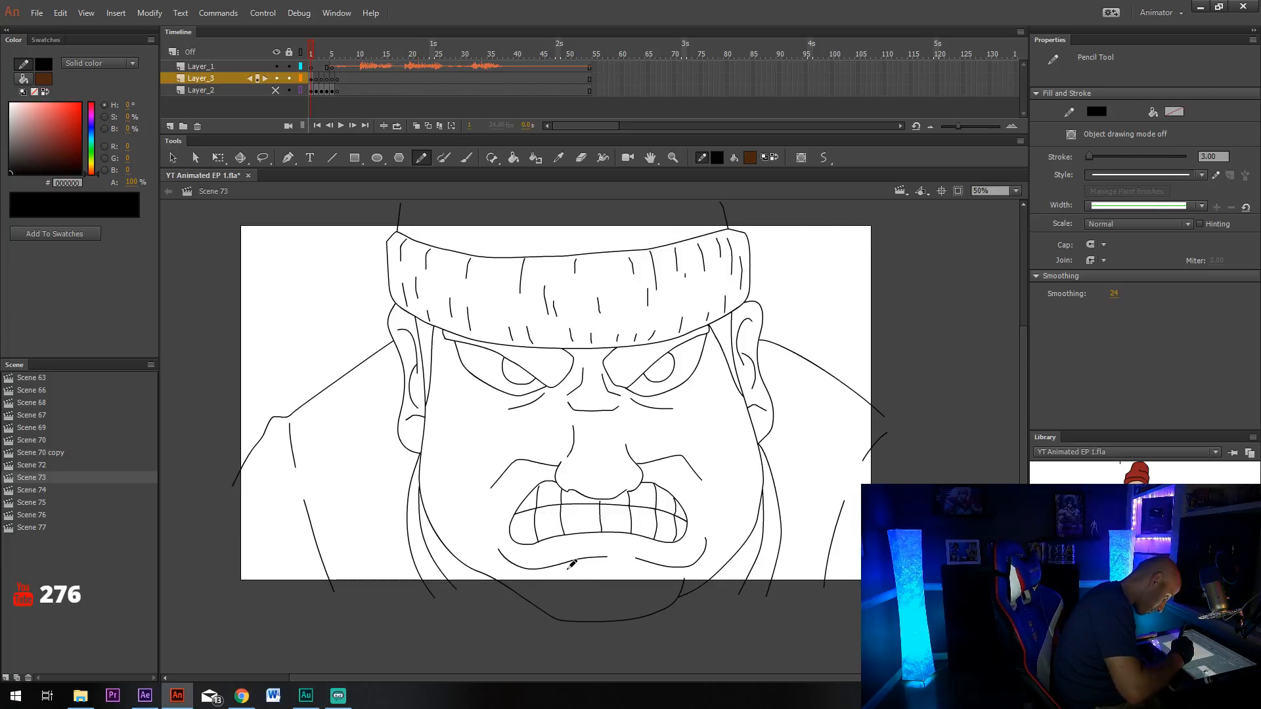
left_click_drag(568, 567, 642, 568)
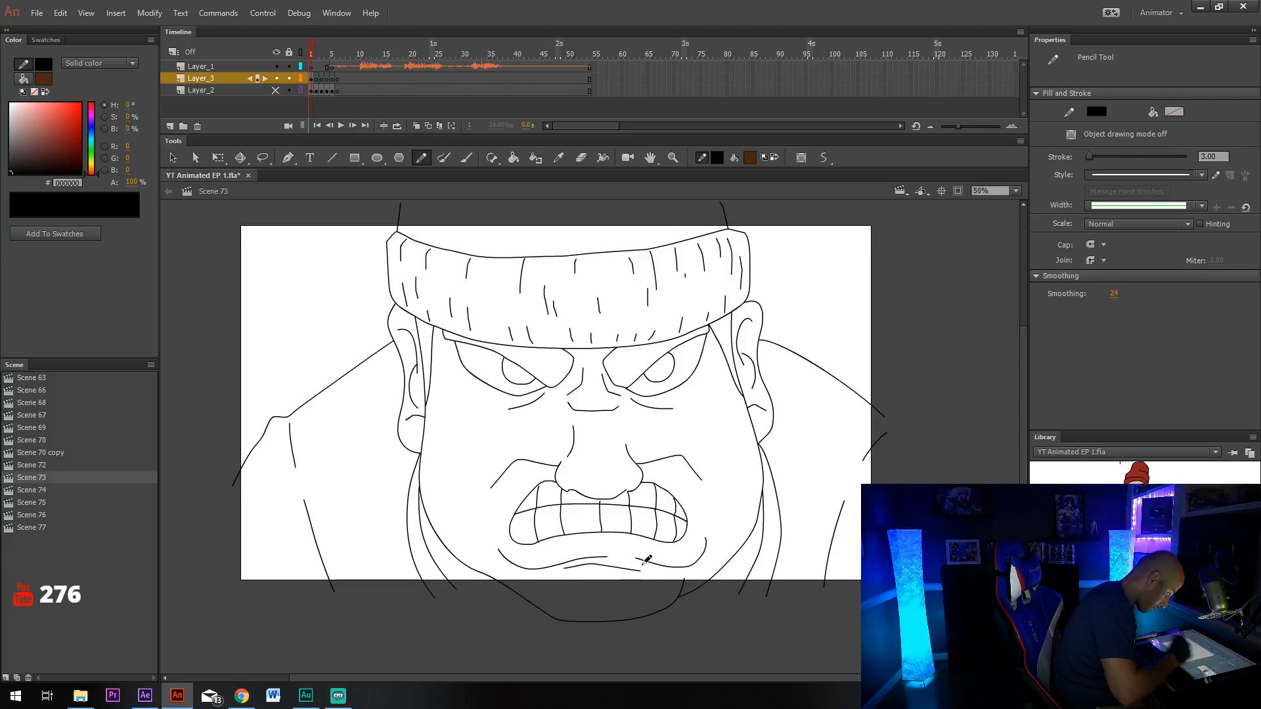
Set the stroke to red FF0000 and draw a boundary line across each cheek from the temple down and in to the nostril.
left_click(717, 158)
left_click(727, 235)
mouse_move(435, 331)
left_mouse_down()
mouse_move(442, 471)
mouse_move(488, 500)
mouse_move(557, 468)
left_mouse_up()
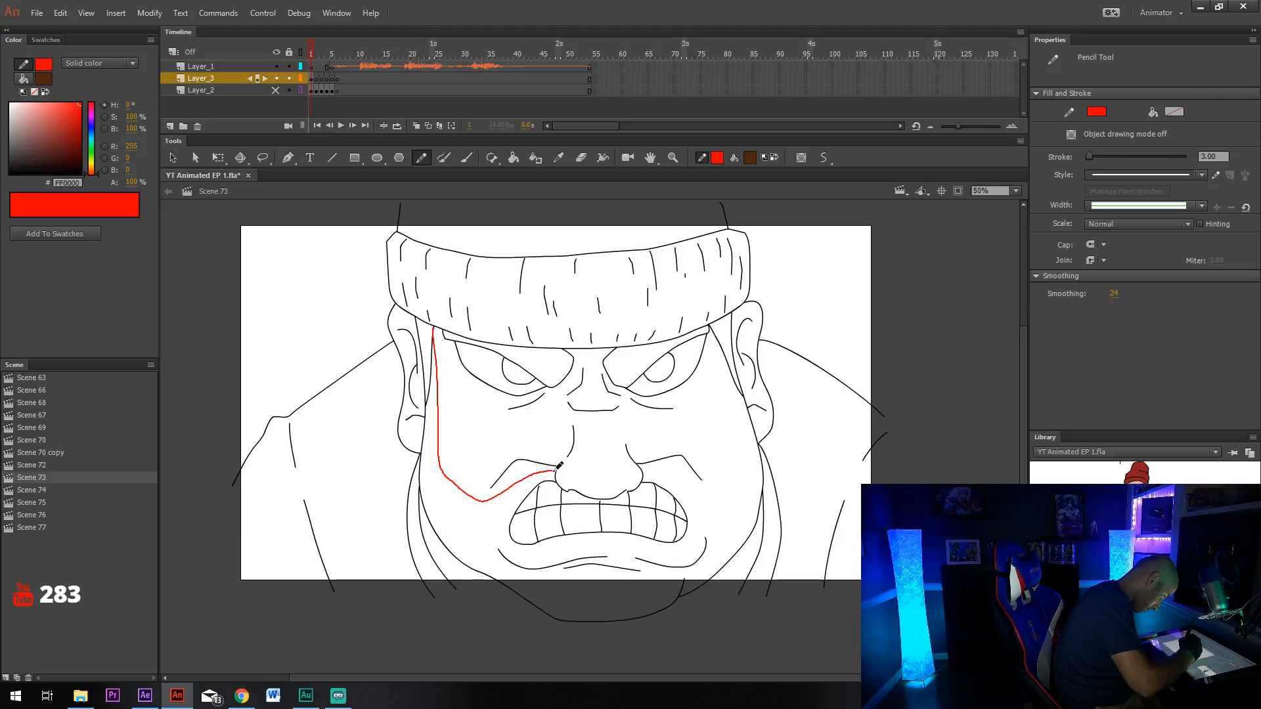
mouse_move(730, 366)
left_mouse_down()
mouse_move(748, 452)
mouse_move(735, 483)
mouse_move(718, 497)
mouse_move(643, 464)
left_mouse_up()
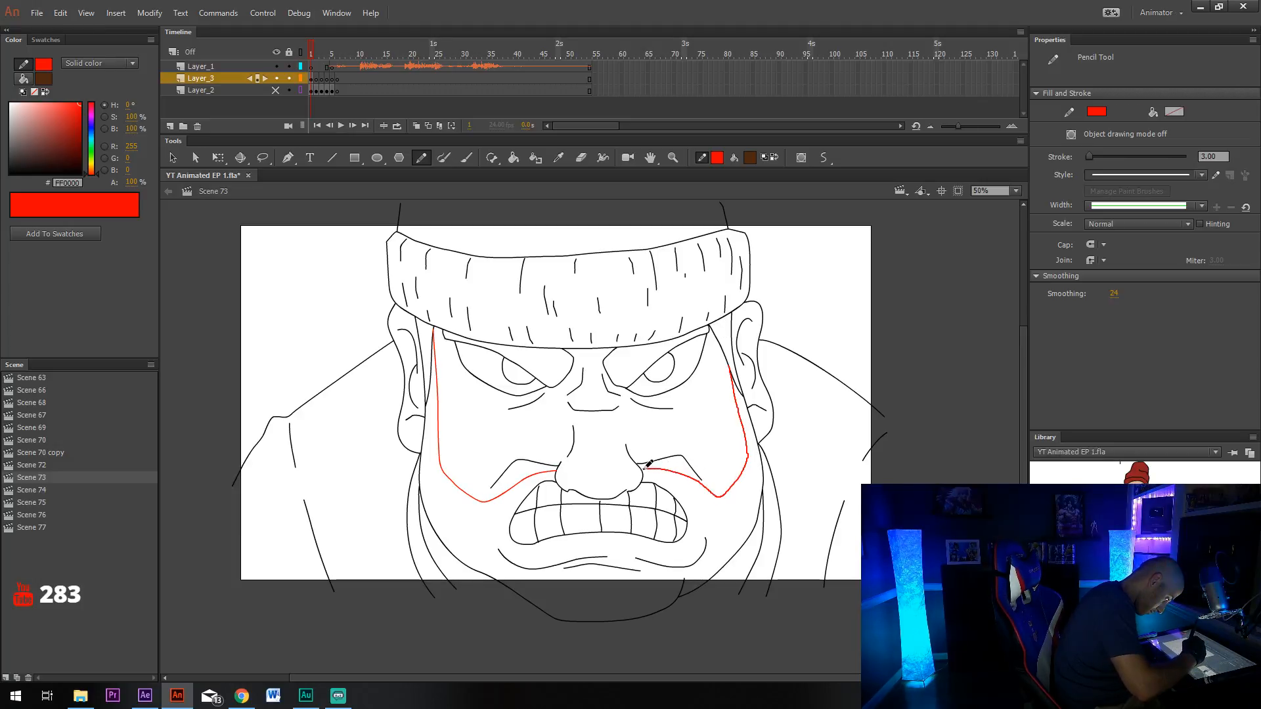
scroll(669, 469, "up", 3)
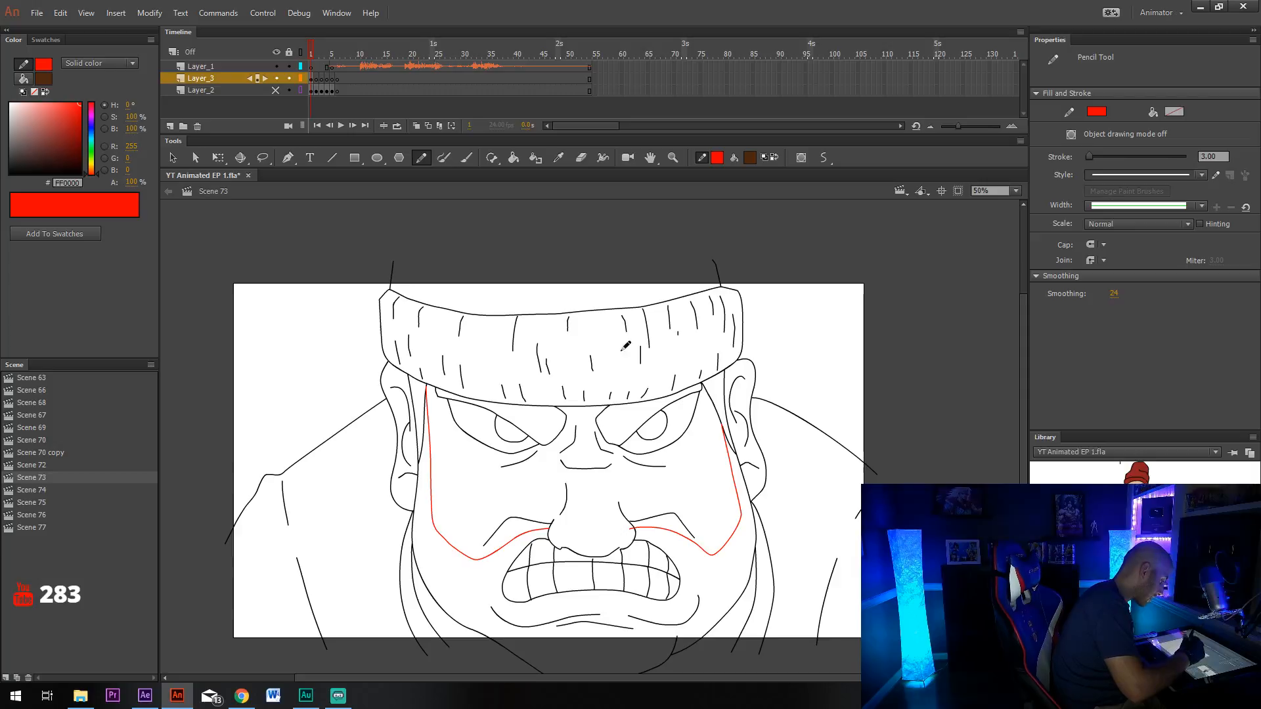
Set the stroke back to black and draw a small curved pupil inside the iris of each eye.
left_click(717, 158)
left_click(767, 187)
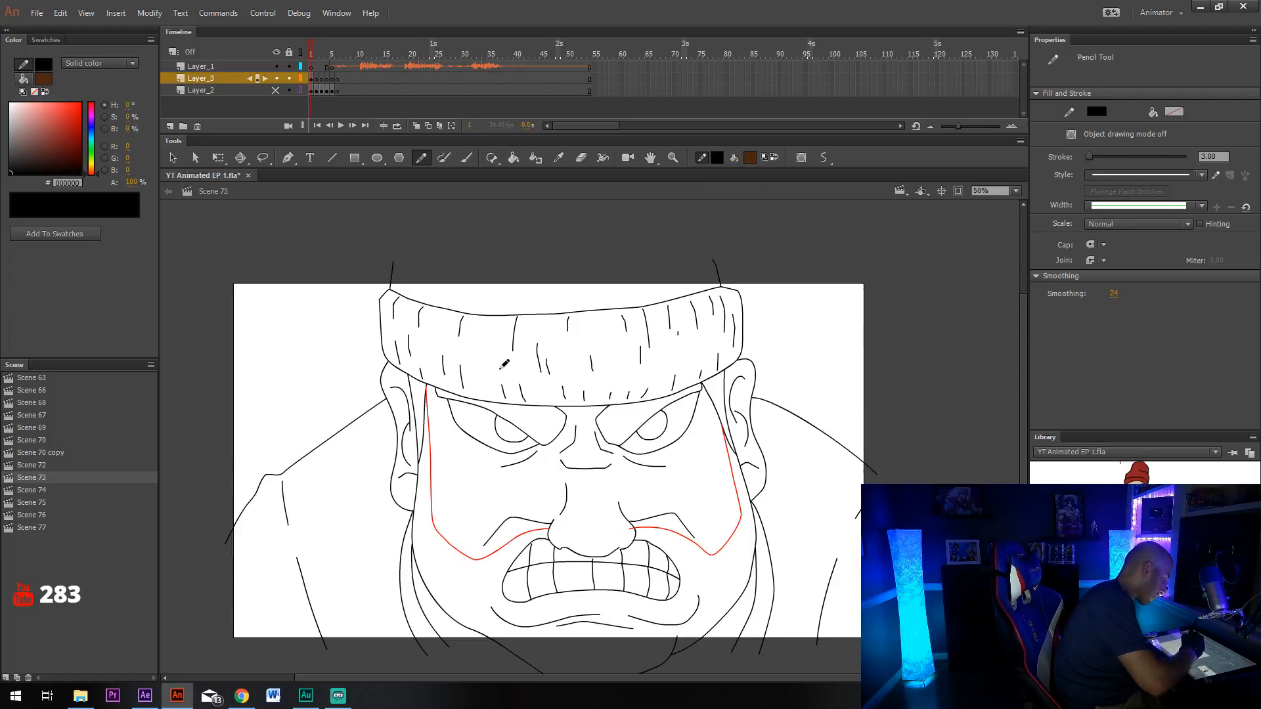
left_click(1015, 190)
left_click(1005, 278)
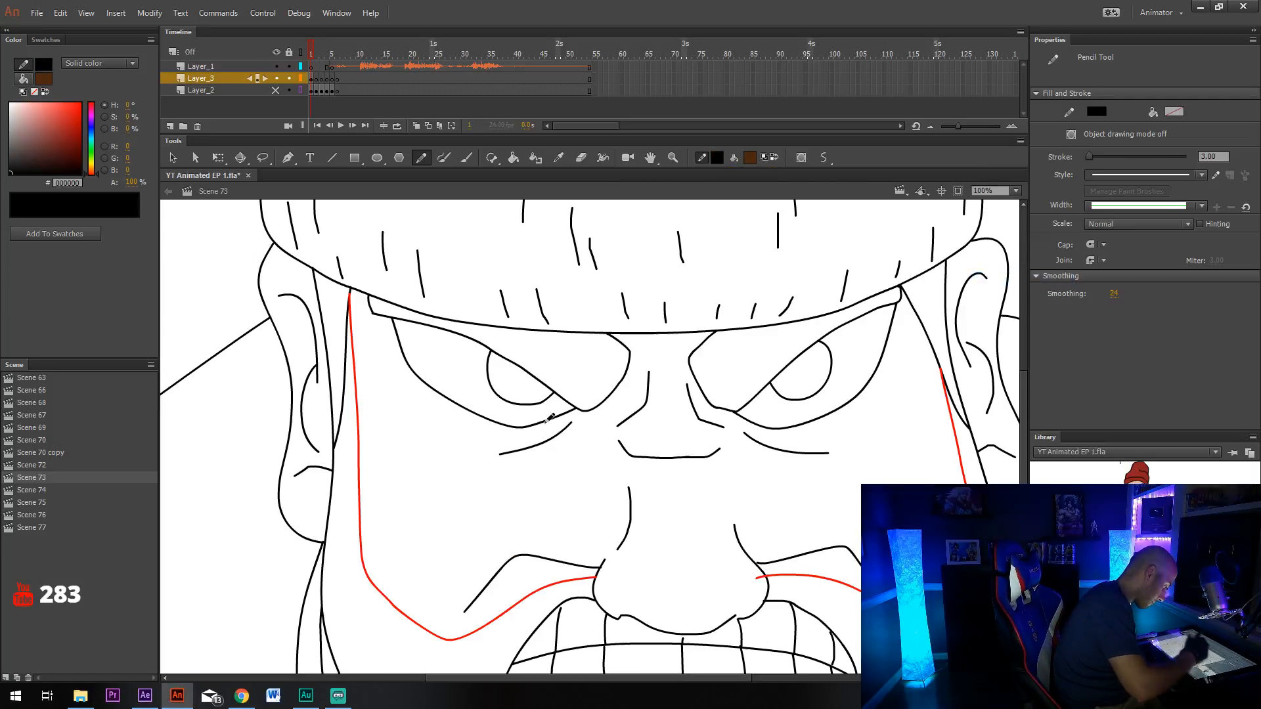
mouse_move(516, 361)
left_mouse_down()
mouse_move(538, 389)
mouse_move(545, 374)
left_mouse_up()
mouse_move(793, 363)
left_mouse_down()
mouse_move(813, 373)
mouse_move(808, 349)
left_mouse_up()
left_click(1015, 191)
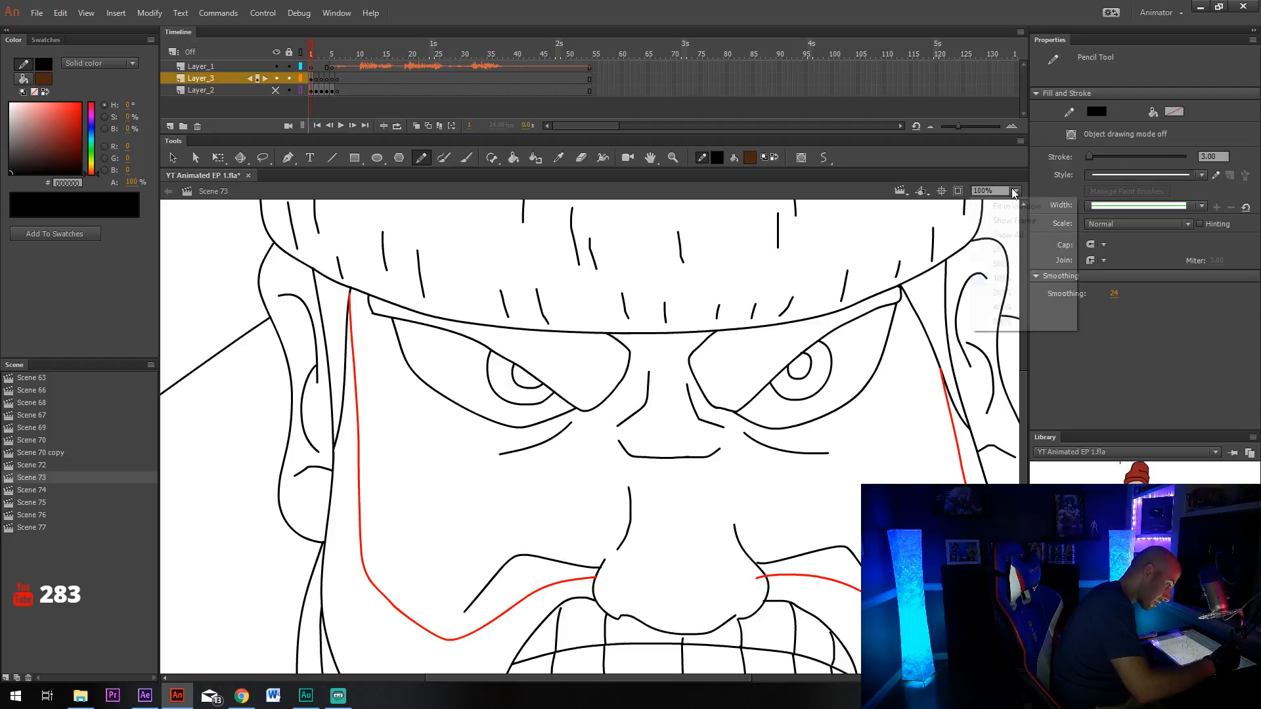
left_click(999, 276)
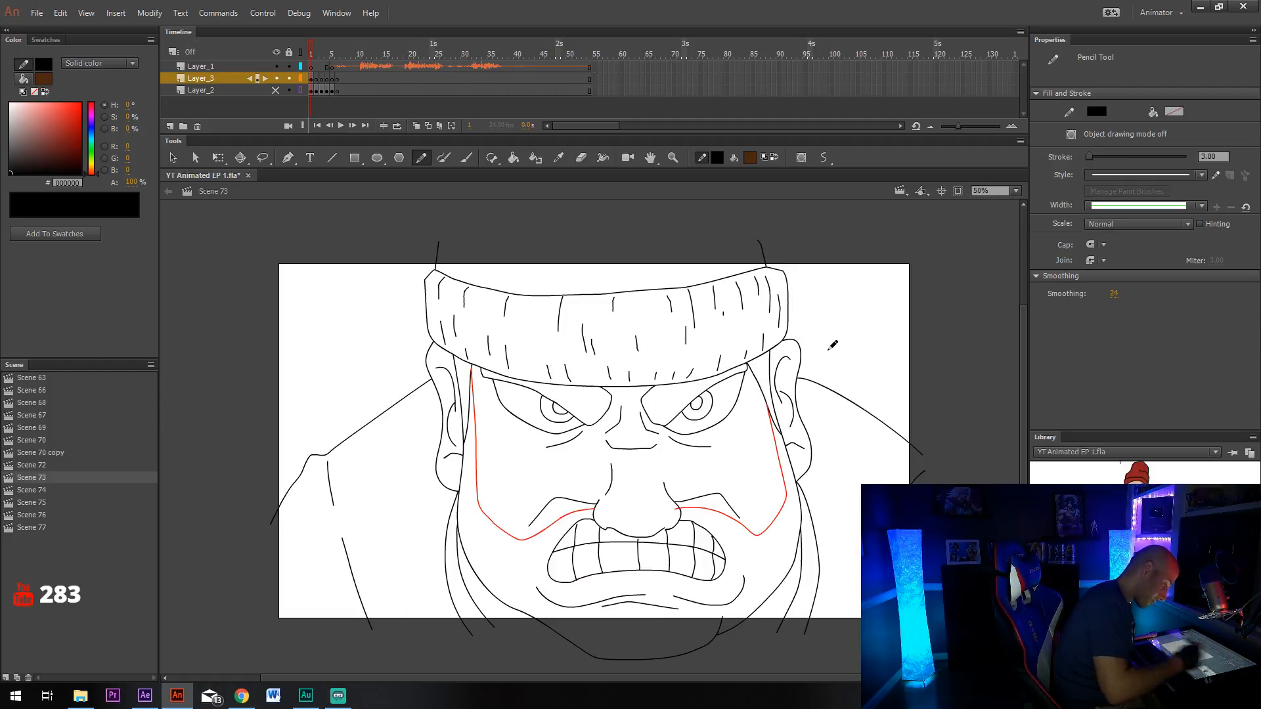
Add a new layer above Layer_3, paste the copied coloured character in place, and move it off the stage's left side as colour reference.
key("v")
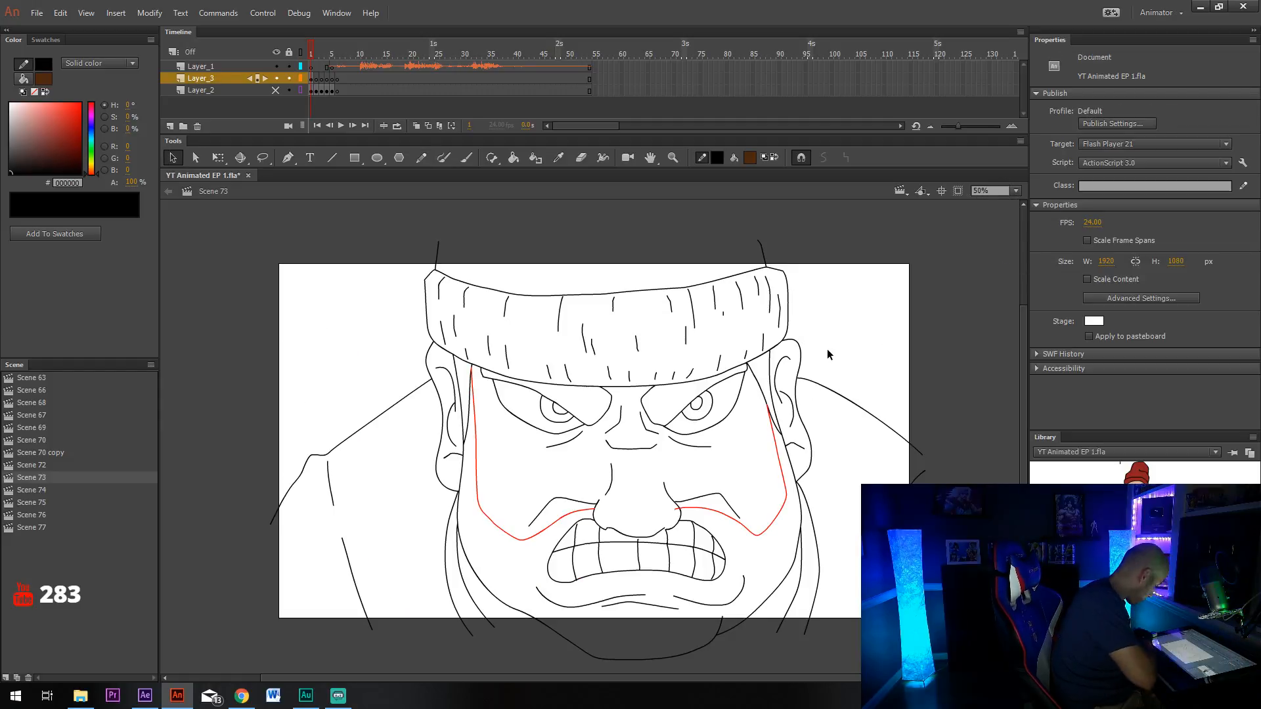
left_click(171, 126)
key("ctrl+shift+v")
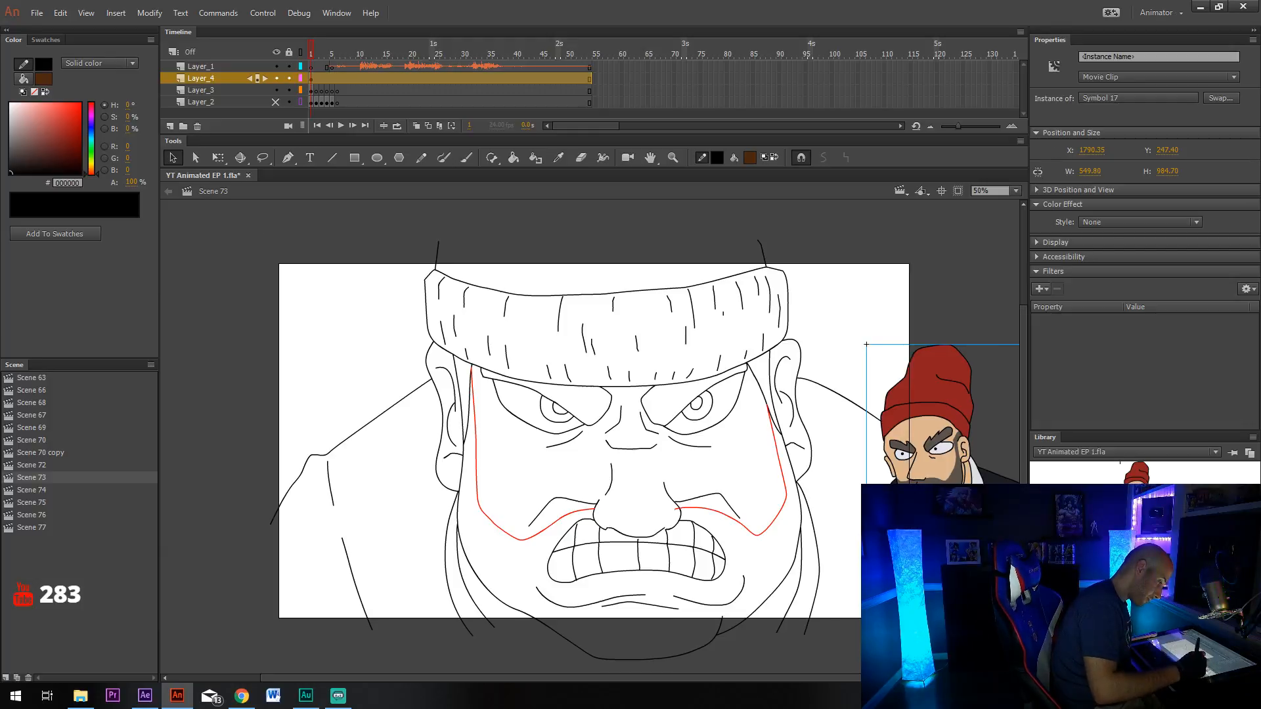
left_click_drag(953, 407, 167, 346)
left_click(319, 330)
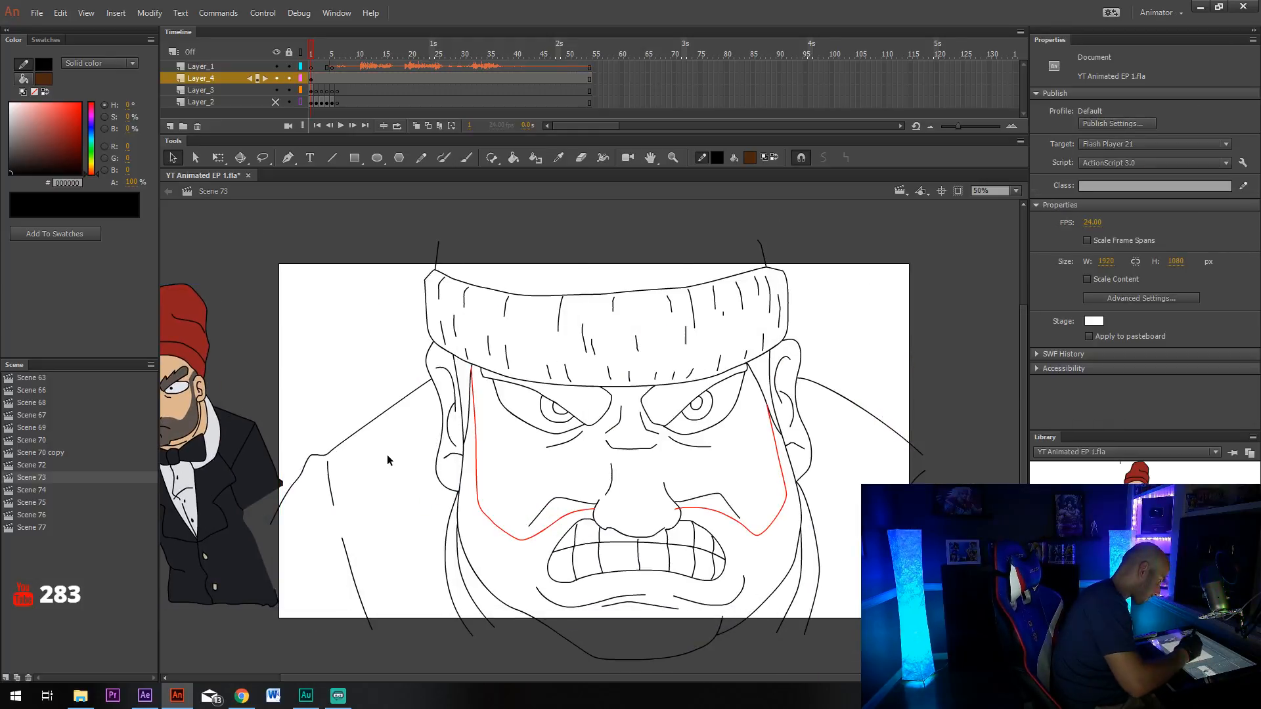
Sample the dark red 8E1F1F from the reference character's hat and fill the large beanie's brim with it.
left_click(567, 159)
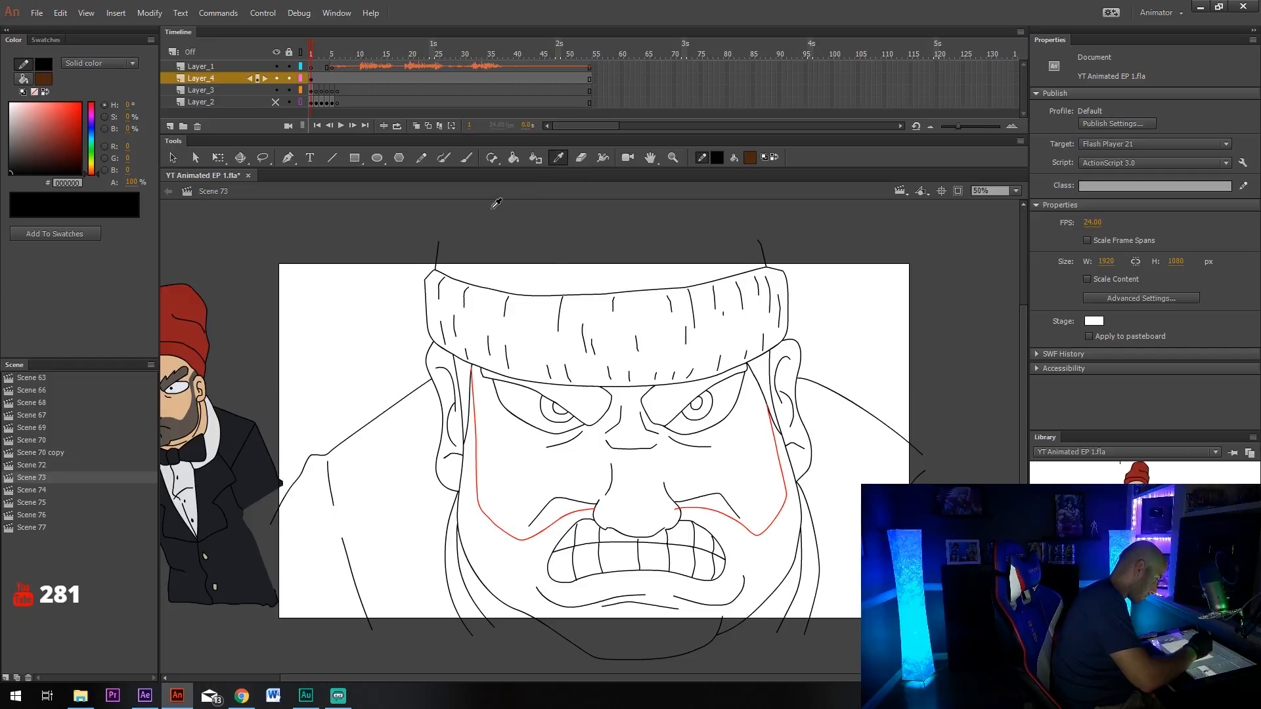
left_click(189, 327)
left_click(589, 327)
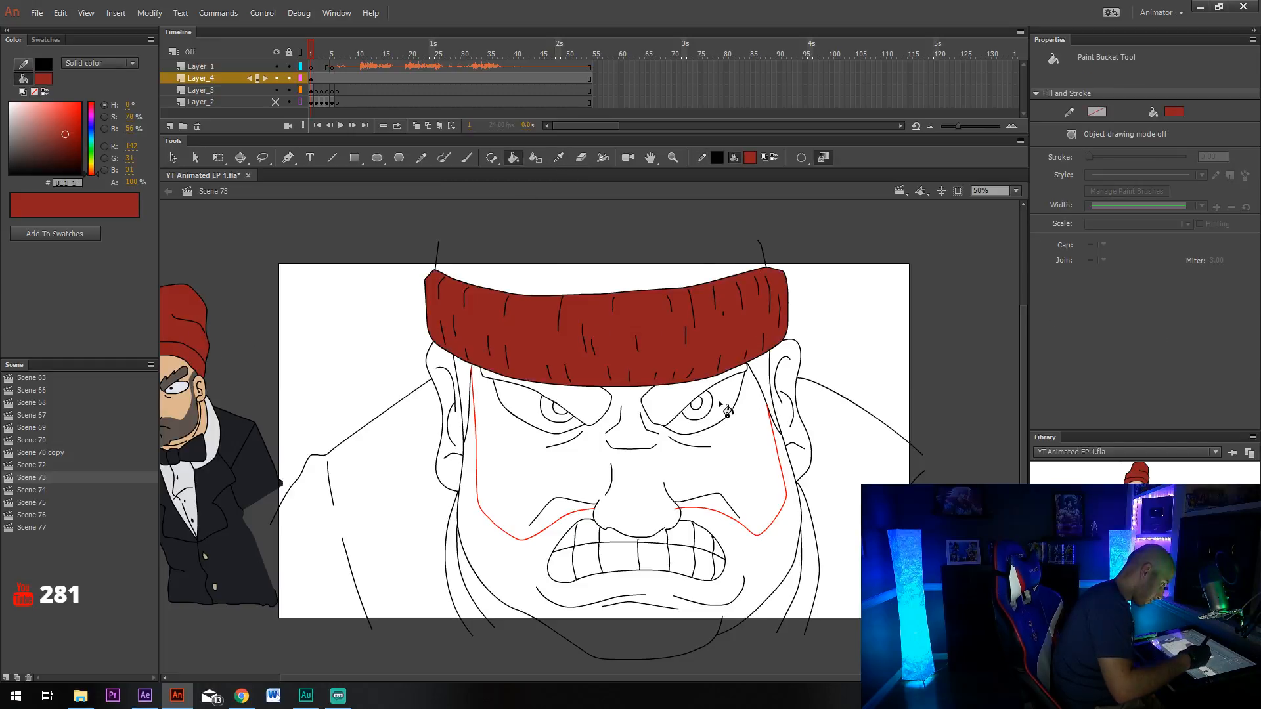
Draw a straight line joining the two side strokes above the brim and change the Paint Bucket's gap size setting.
key("n")
left_click_drag(438, 243, 759, 243)
key("k")
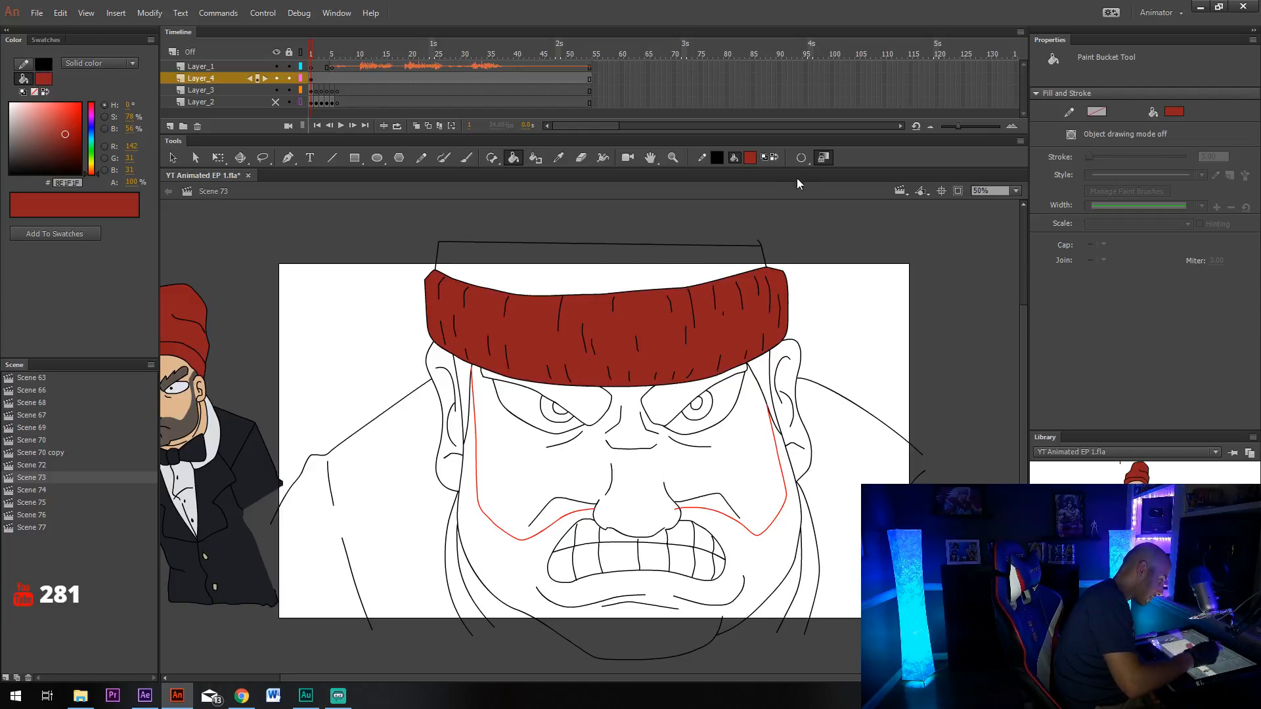
left_click(801, 158)
left_click(826, 199)
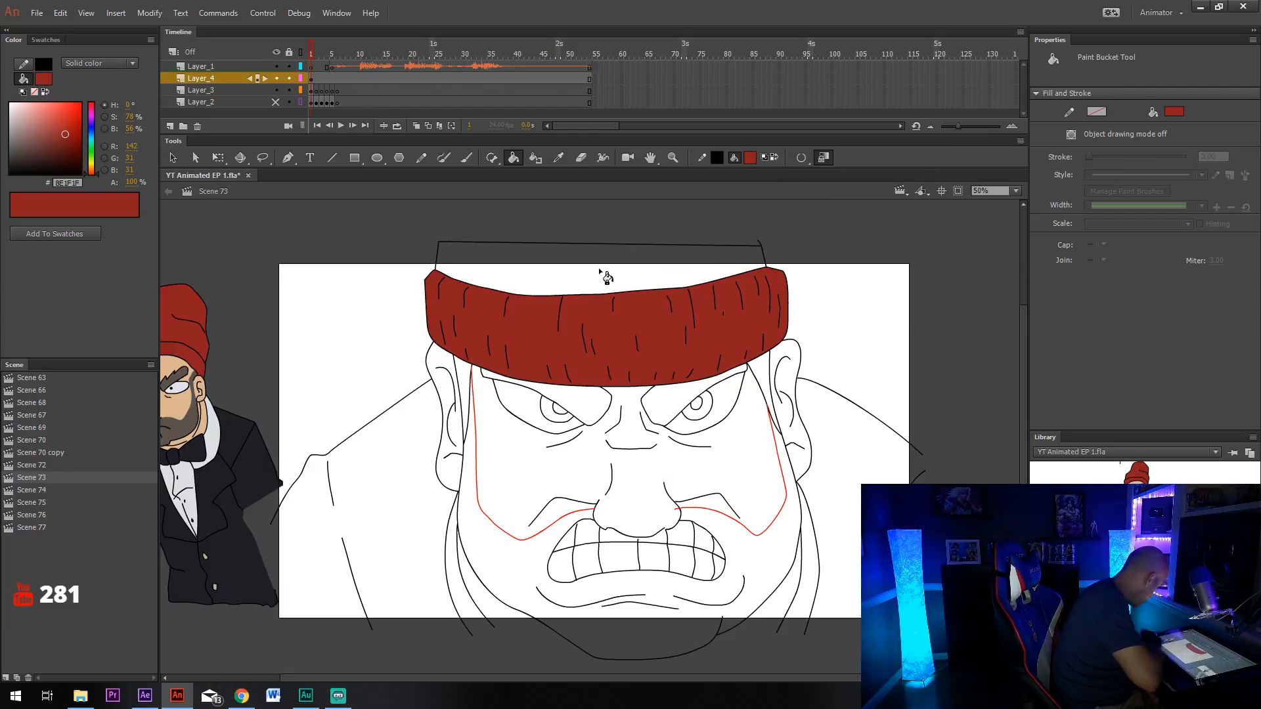
Remove the stroke end that overshoots the straight line at the hat crown's upper right corner.
key("v")
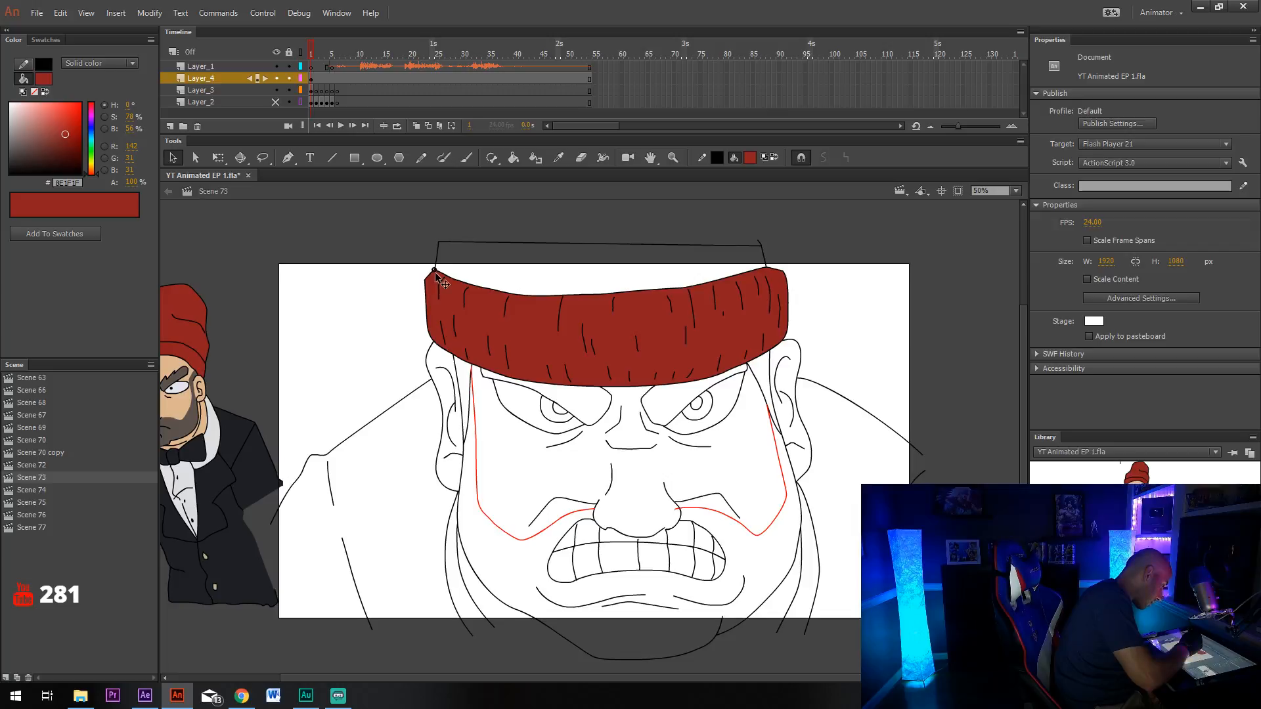
key("k")
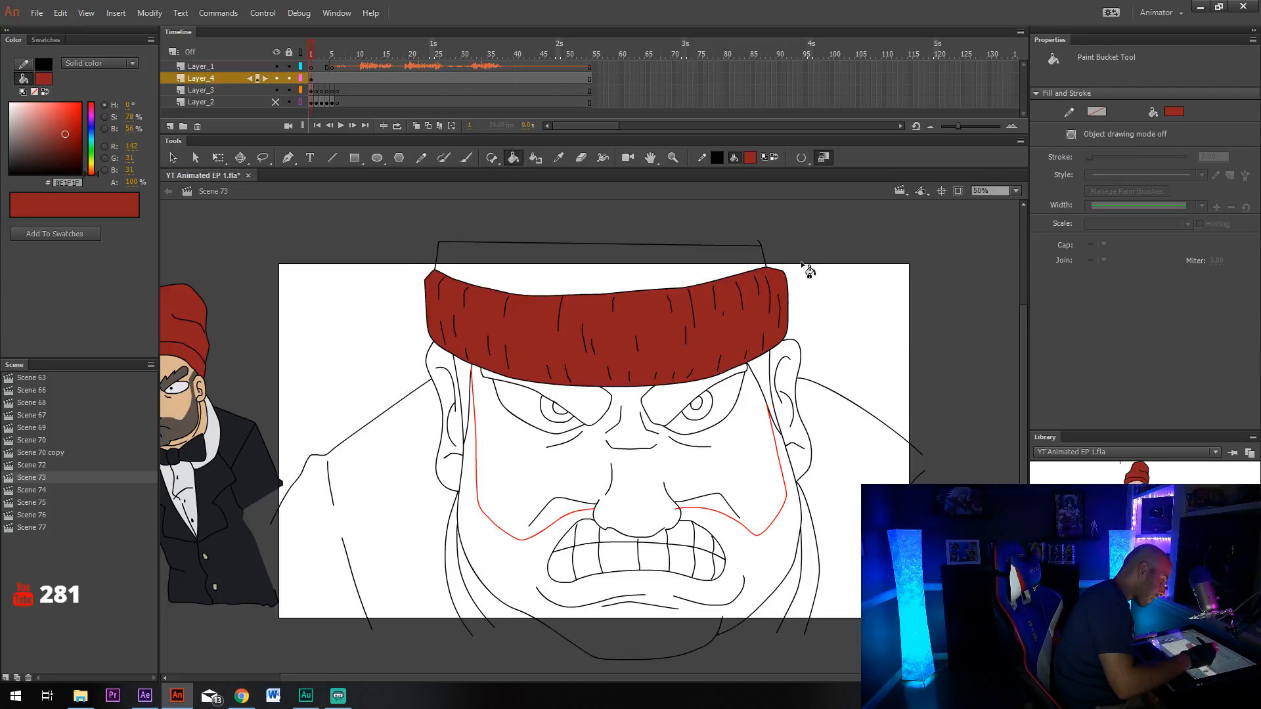
key("v")
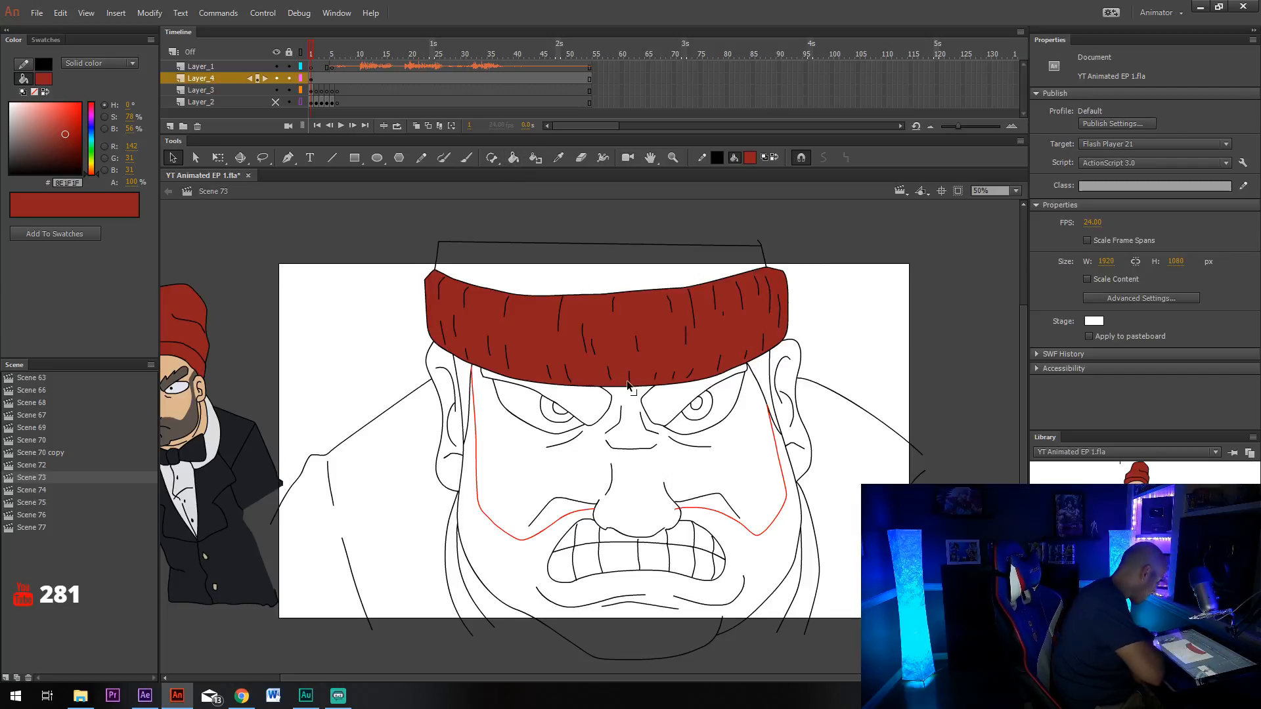
left_click(762, 240)
left_click(780, 207)
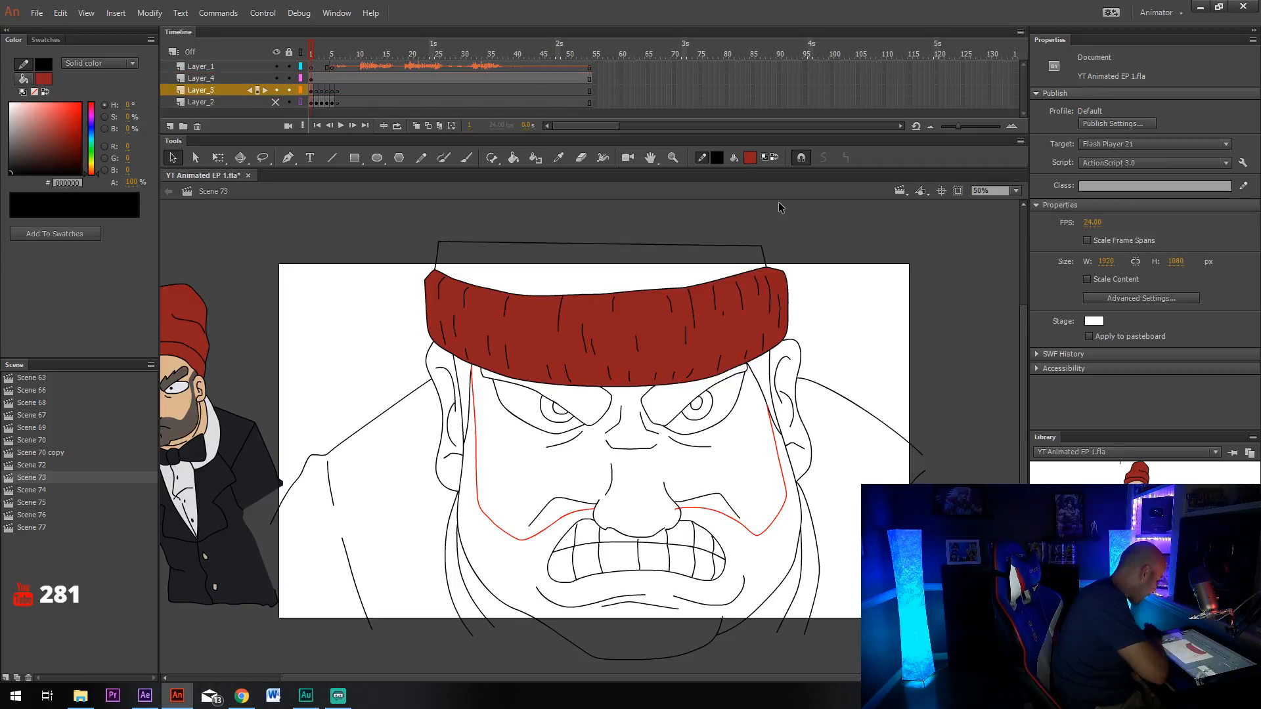
left_click(516, 170)
left_click(288, 78)
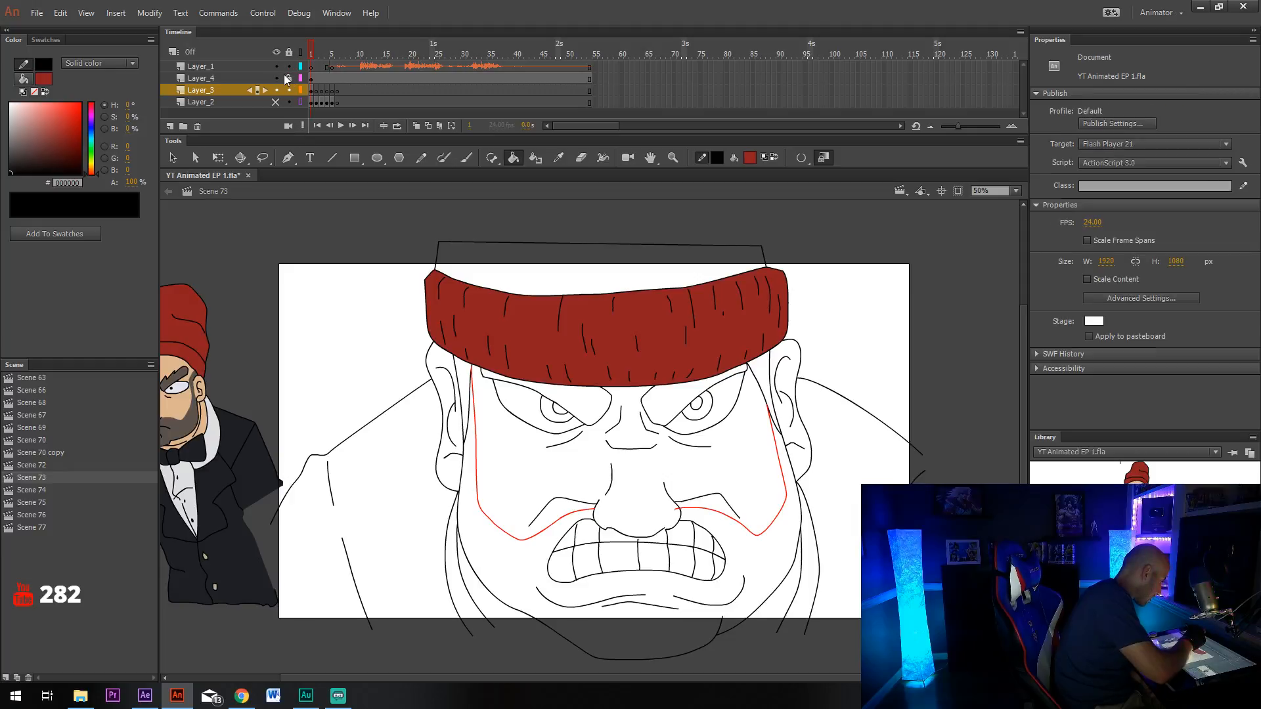
key("n")
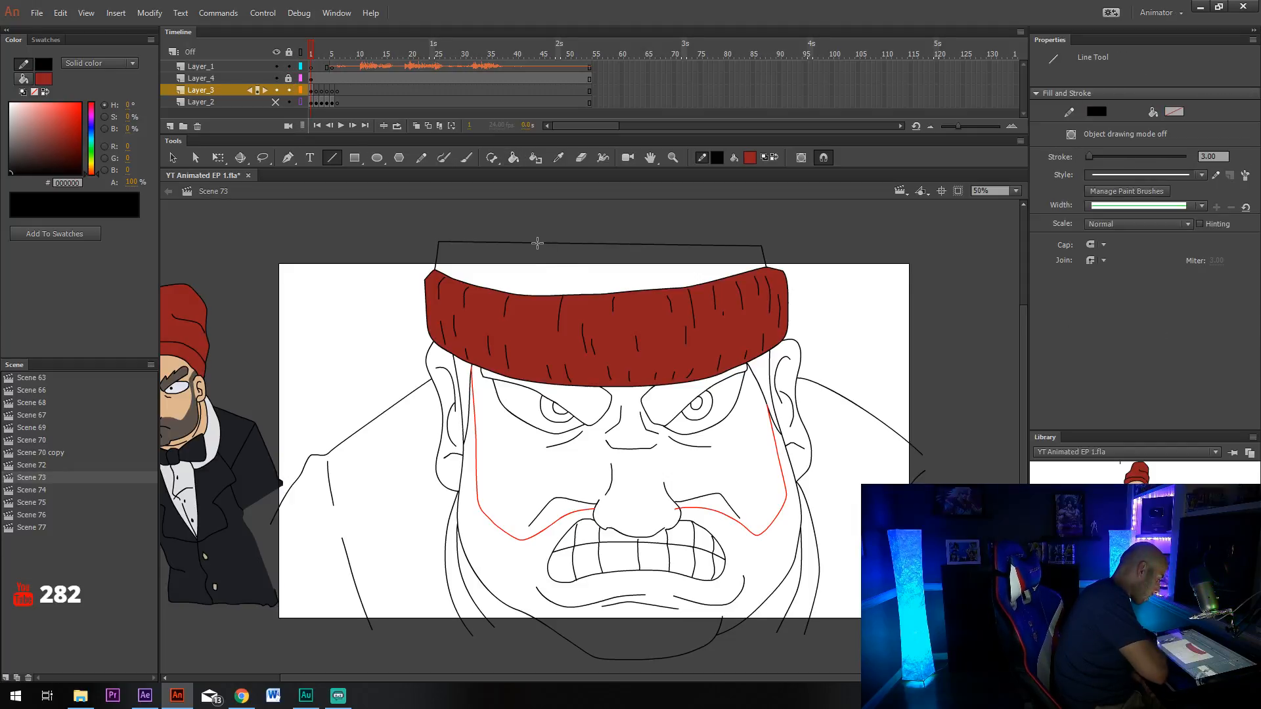
key("v")
left_click(288, 78)
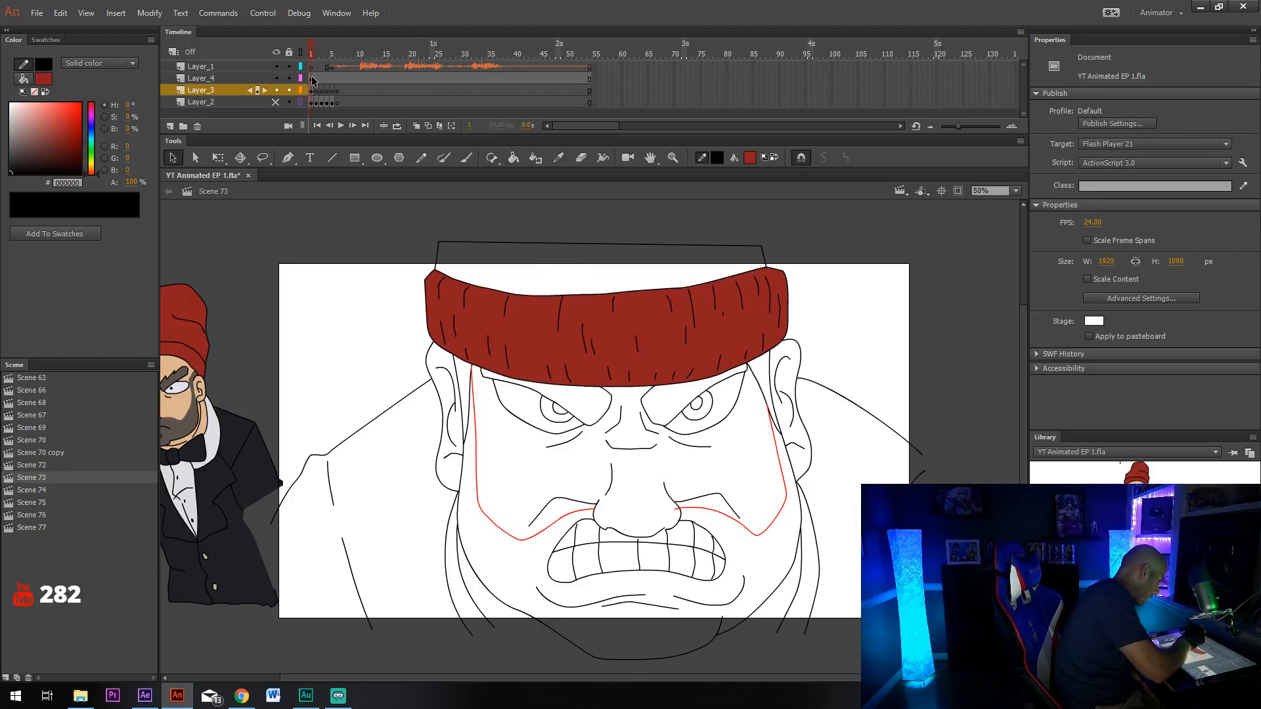
Move the hat's straight top line from Layer_4 to Layer_3 in place, and fill the enclosed crown with the dark red.
left_click(314, 78)
left_click(499, 244)
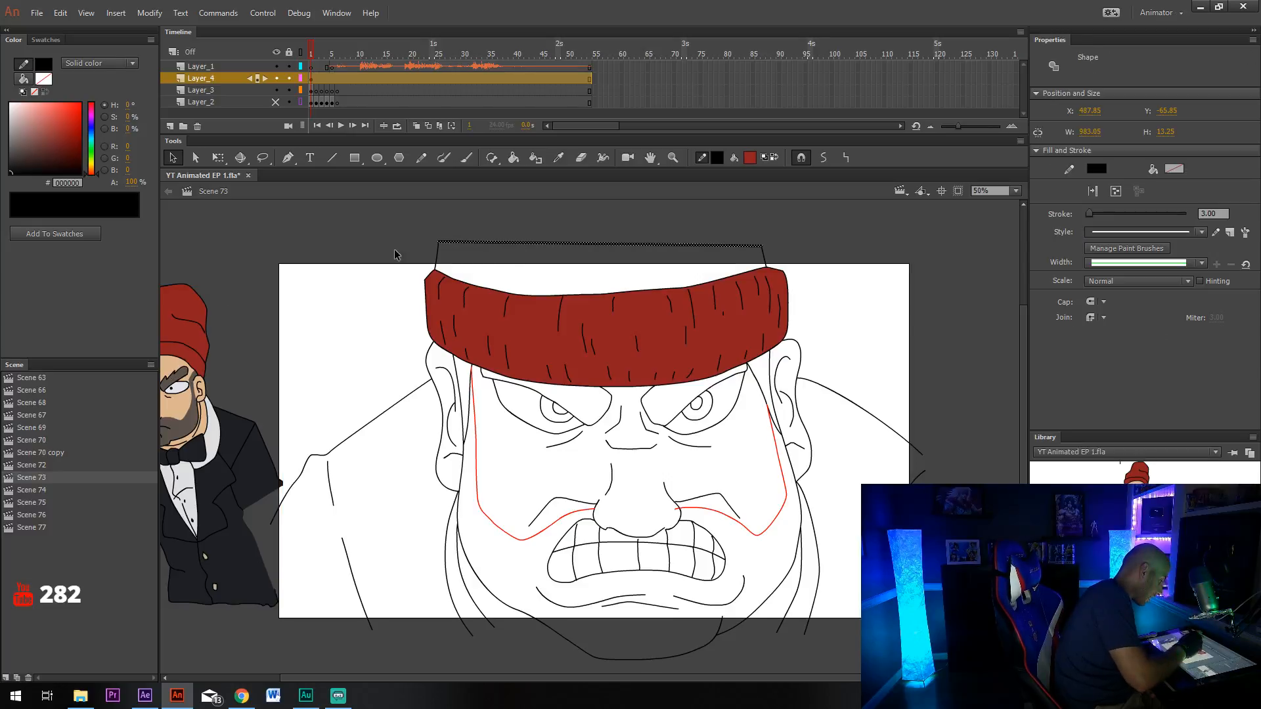
left_click(59, 13)
left_click(92, 60)
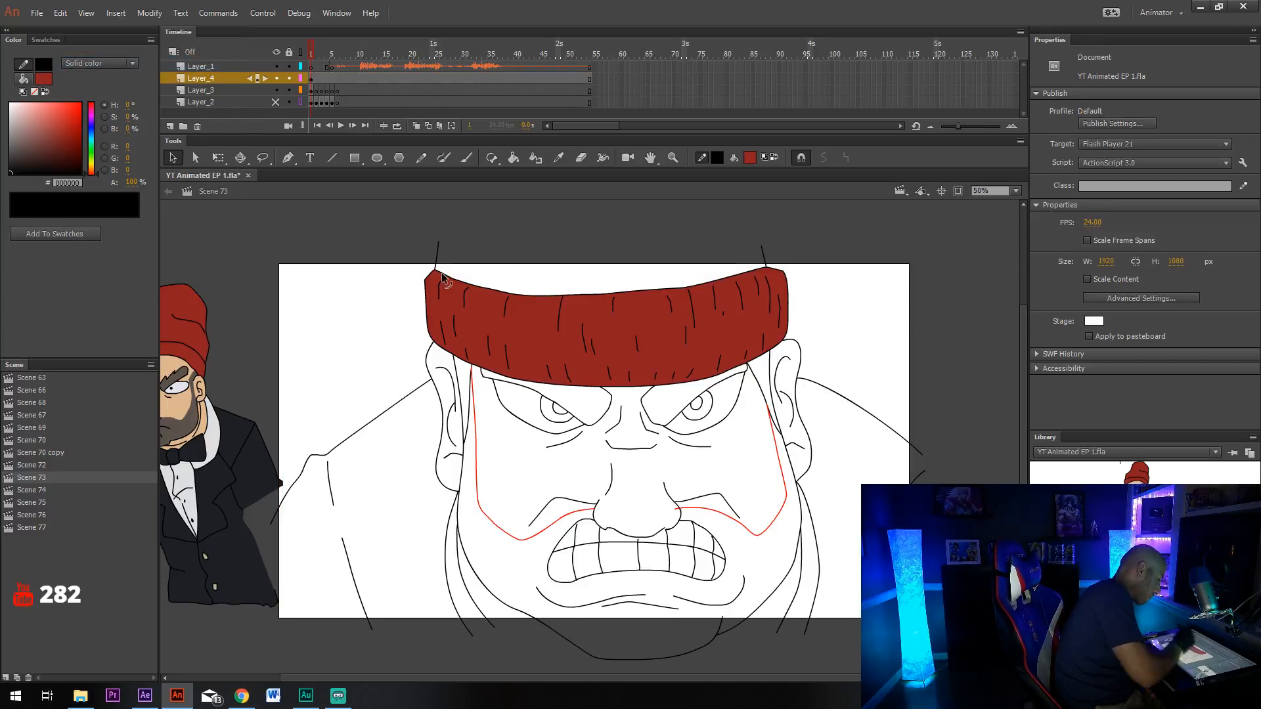
left_click(439, 258)
left_click(87, 14)
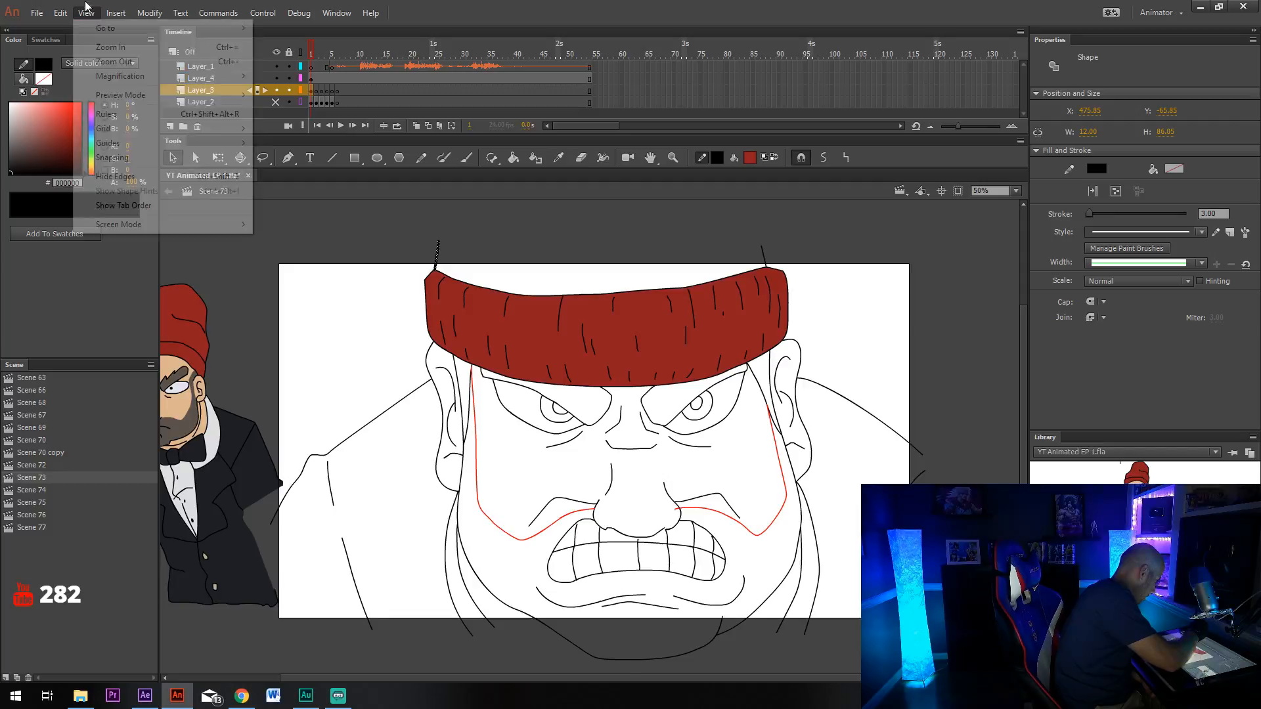
mouse_move(60, 13)
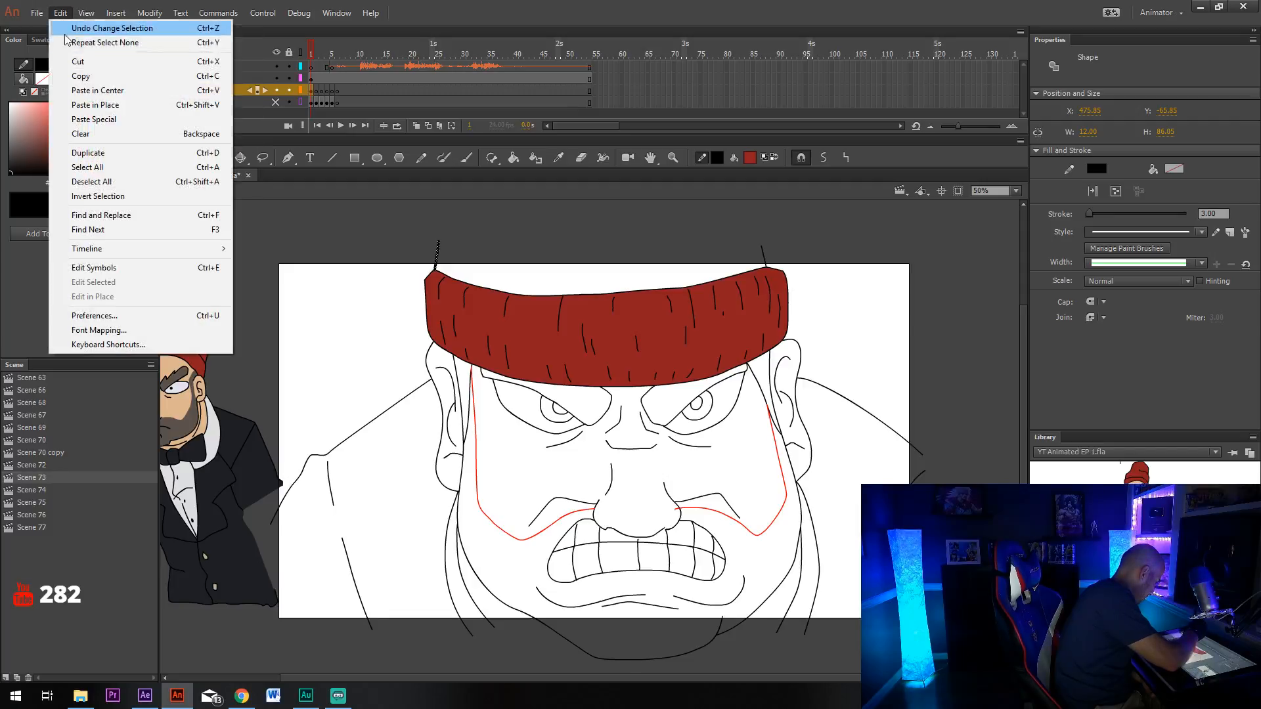
left_click(106, 106)
left_click(636, 225)
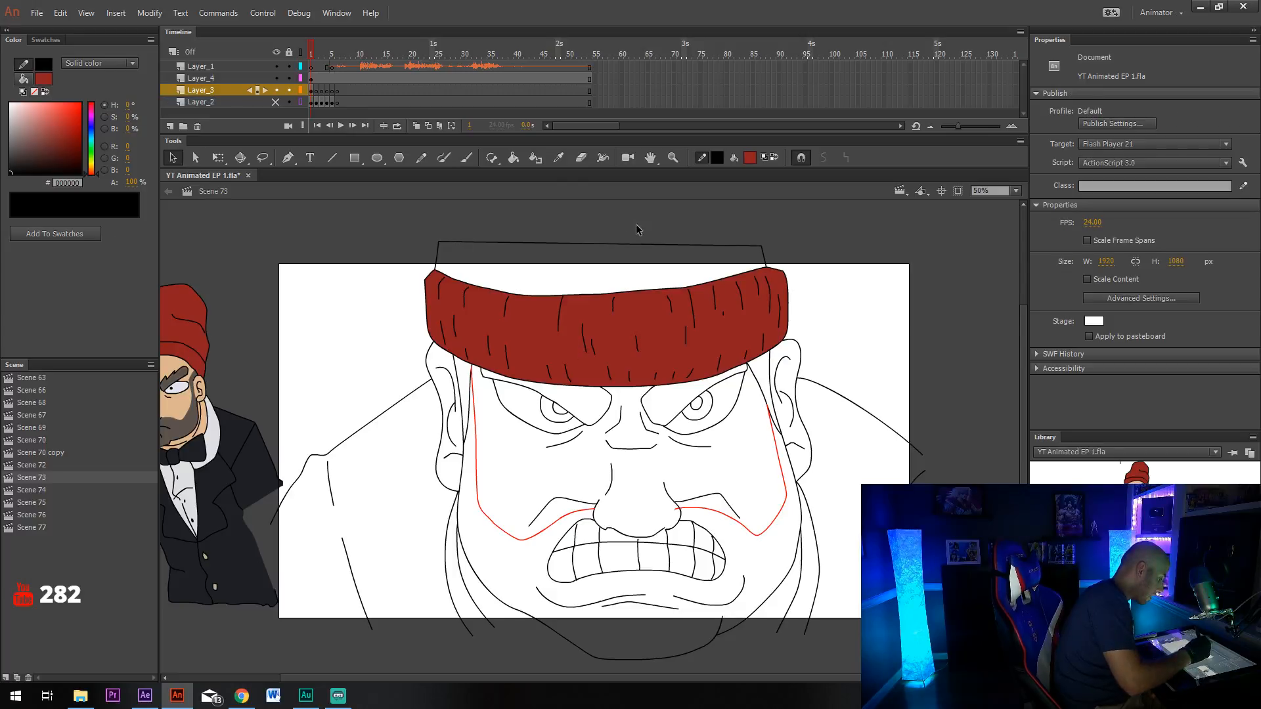
left_click(513, 157)
left_click(561, 279)
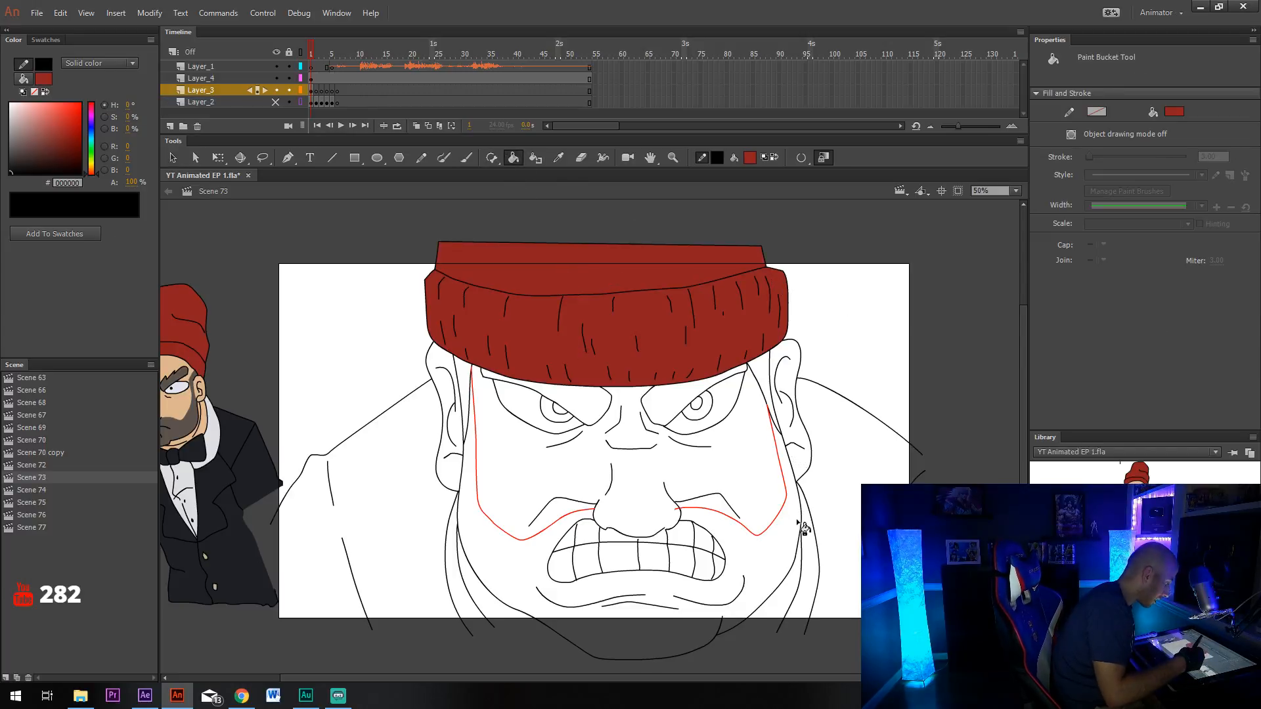
Sample the dark brown 5B524D from the reference beard and fill the beard, both sideburns and both eyebrows.
left_click_drag(688, 487, 742, 469)
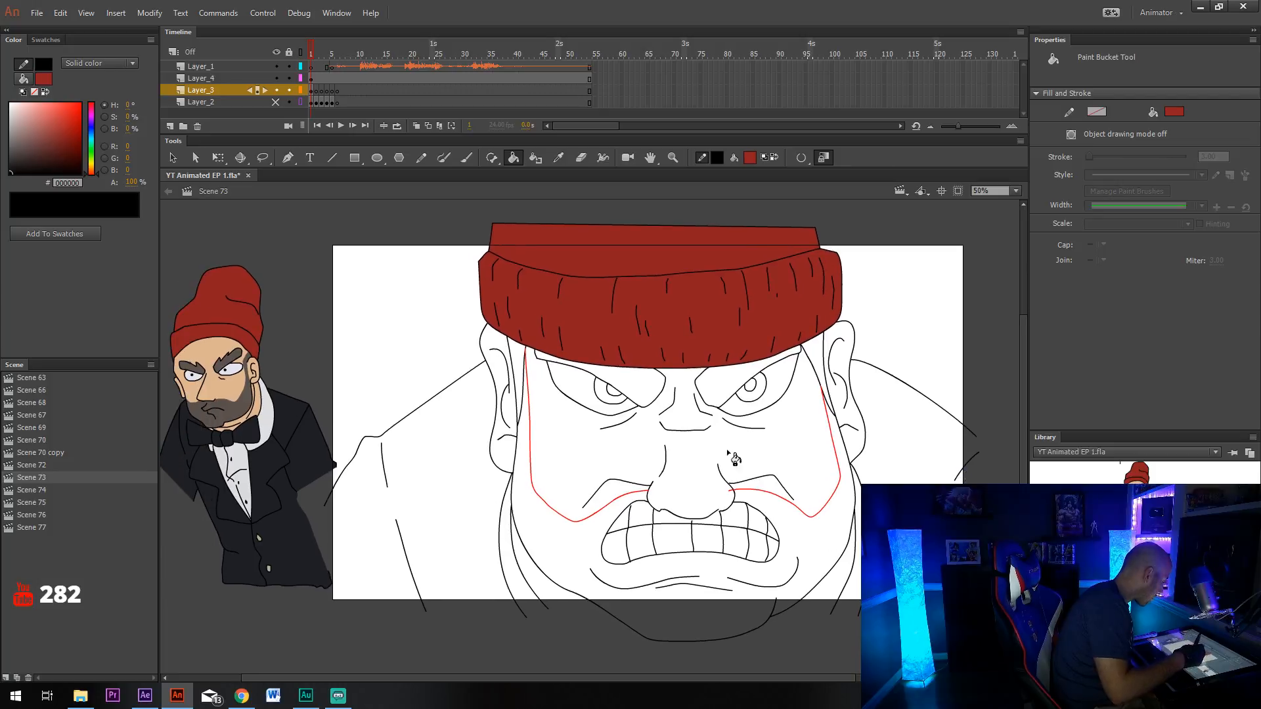
key("i")
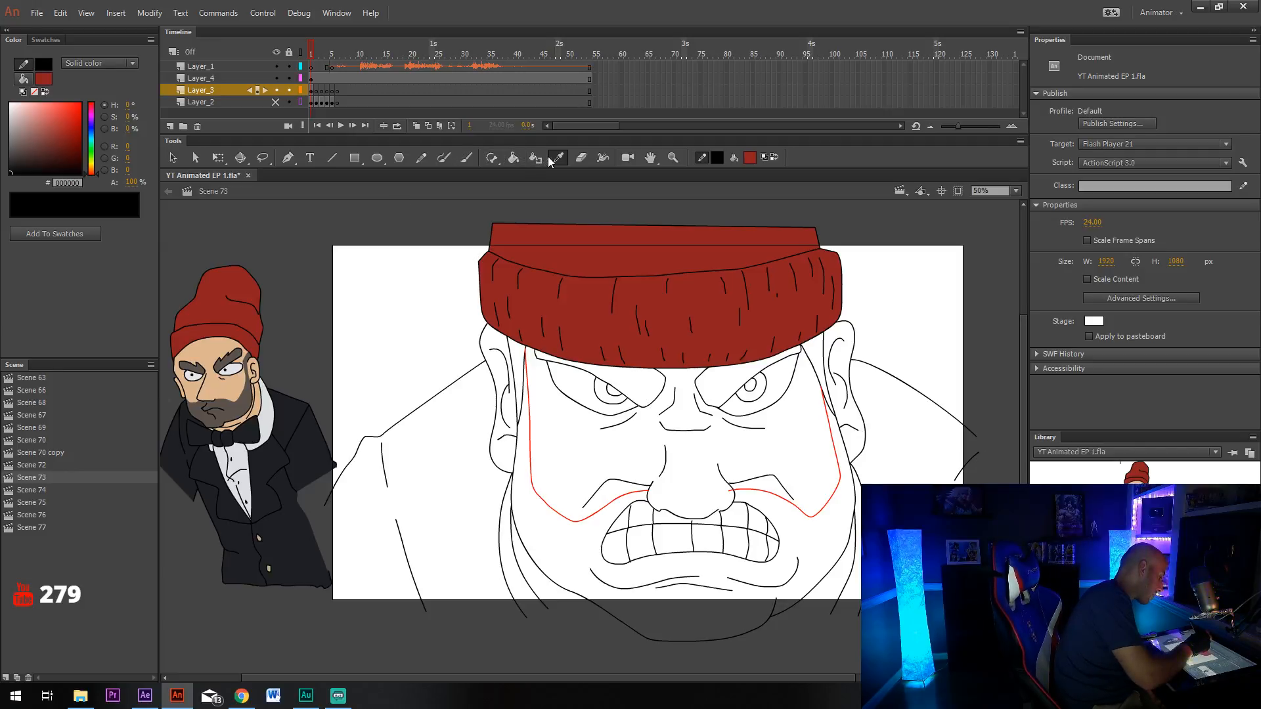
left_click(243, 413)
left_click(575, 549)
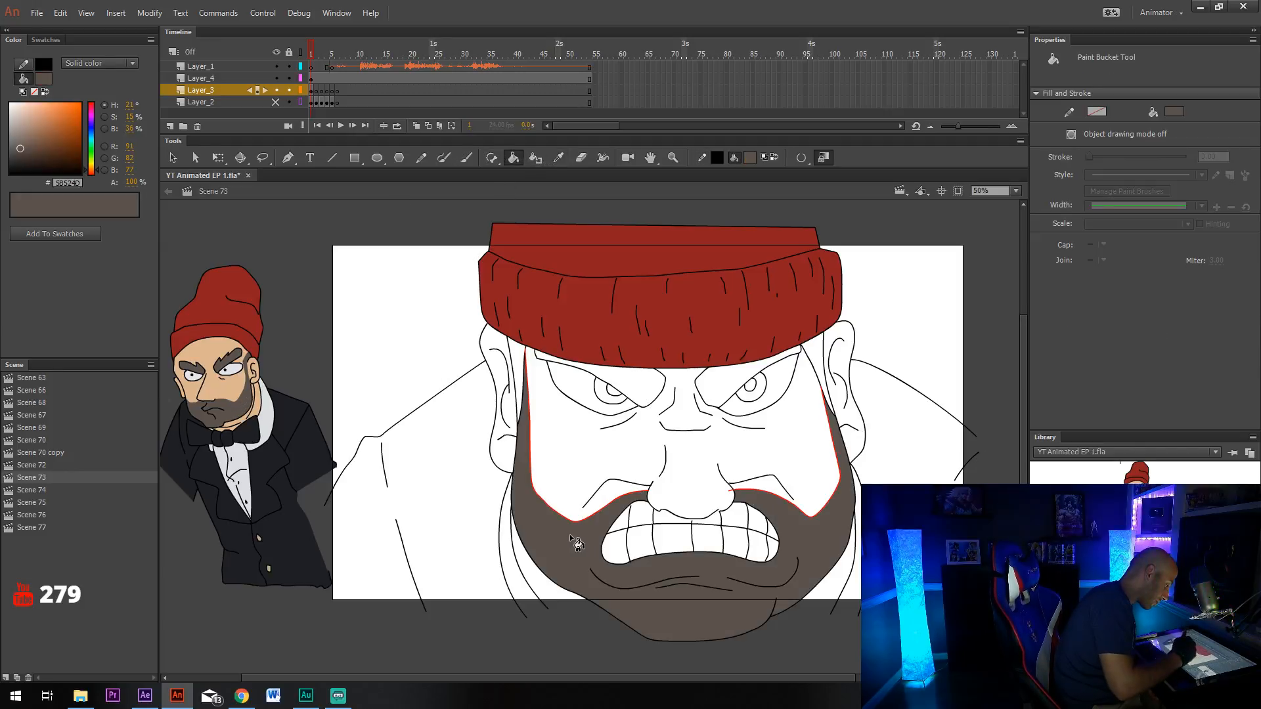
left_click(827, 372)
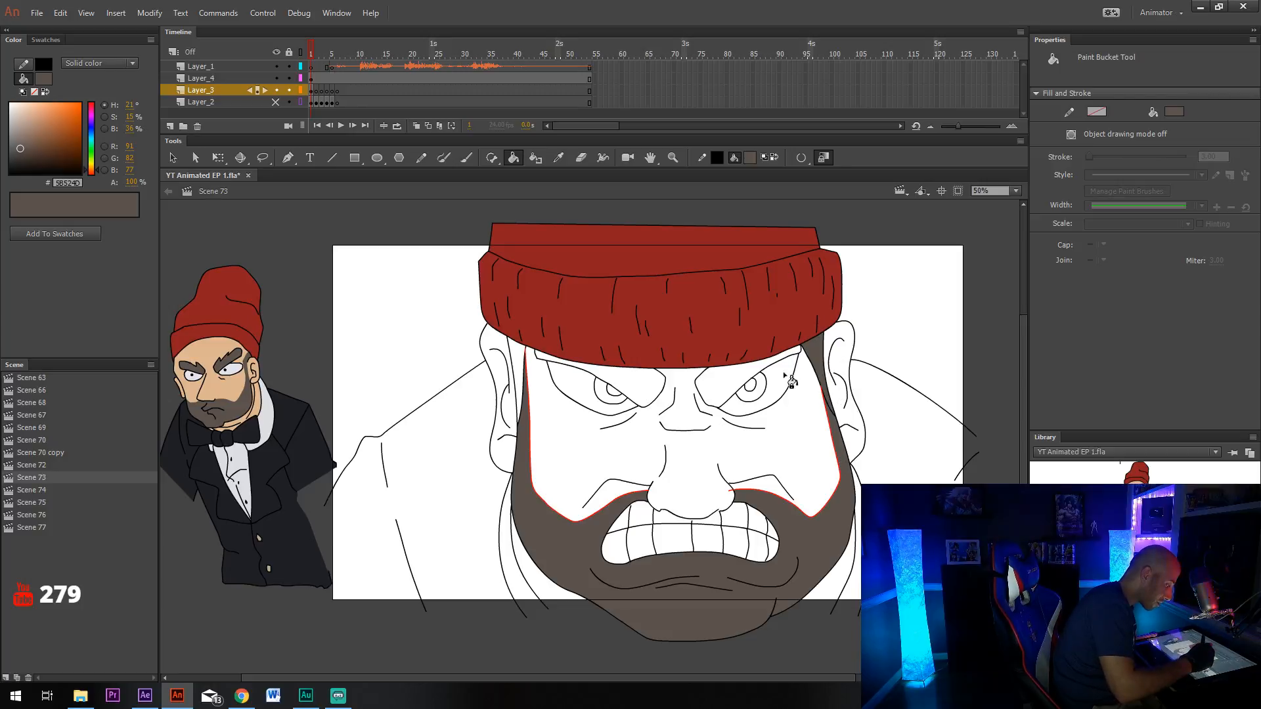
left_click(521, 373)
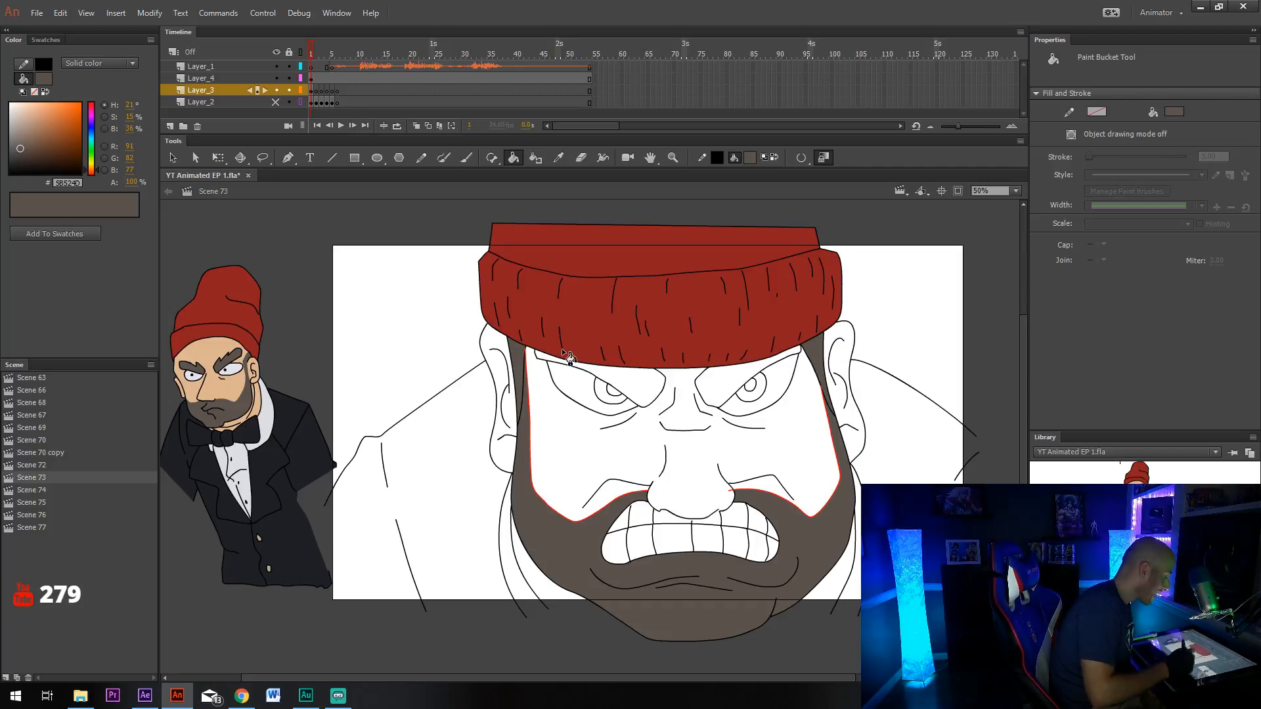
left_click(565, 354)
left_click(755, 379)
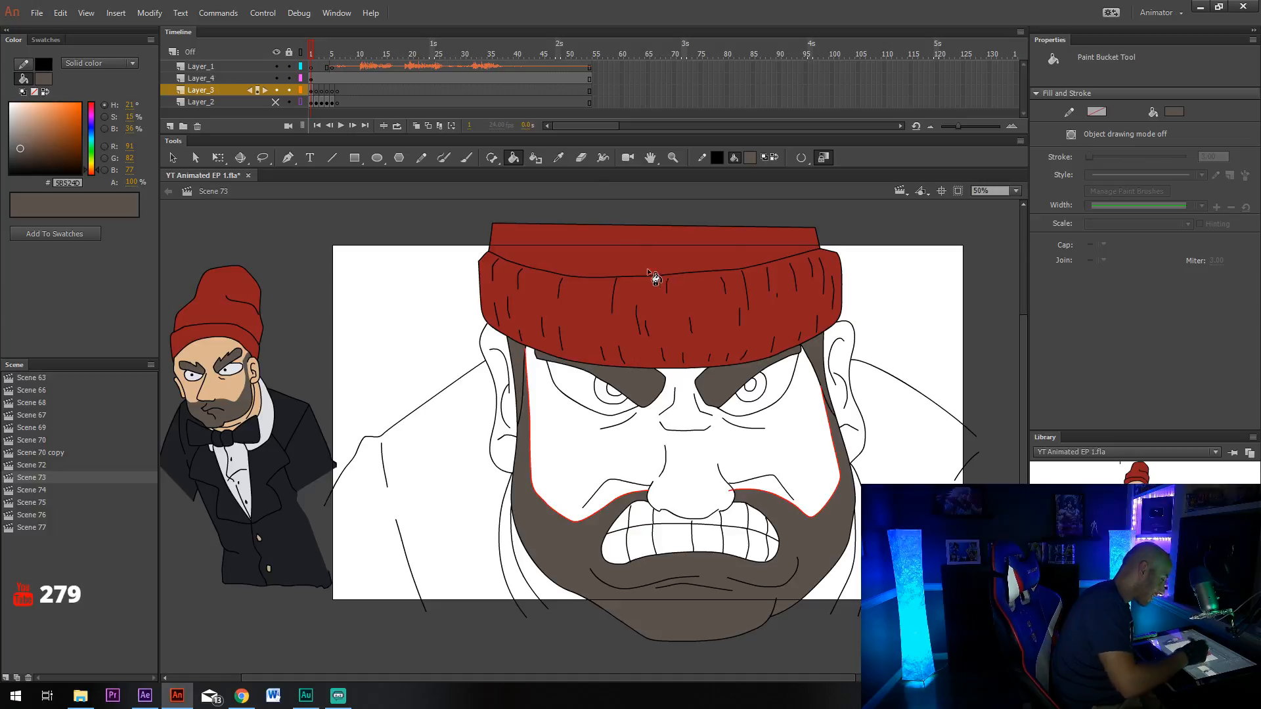
Sample the skin tone DEB690 from the reference face and fill both ears.
left_click(559, 157)
left_click(223, 360)
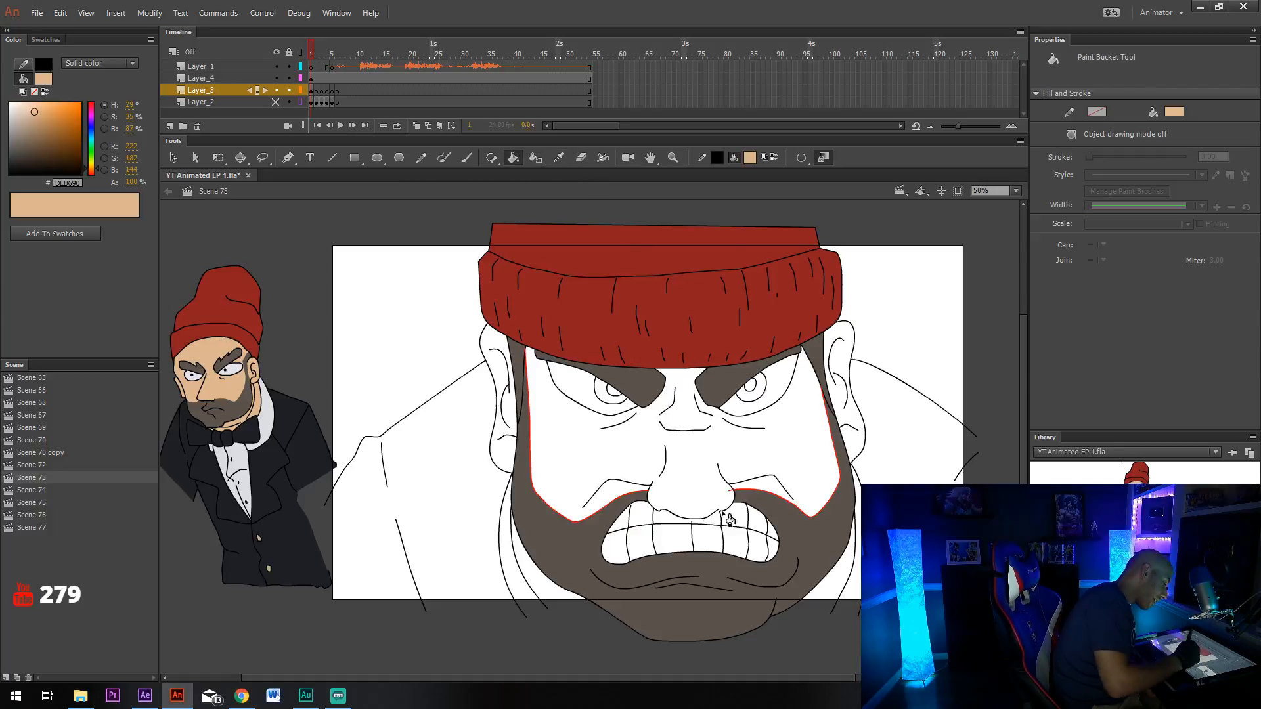
left_click(766, 467)
key("ctrl+z")
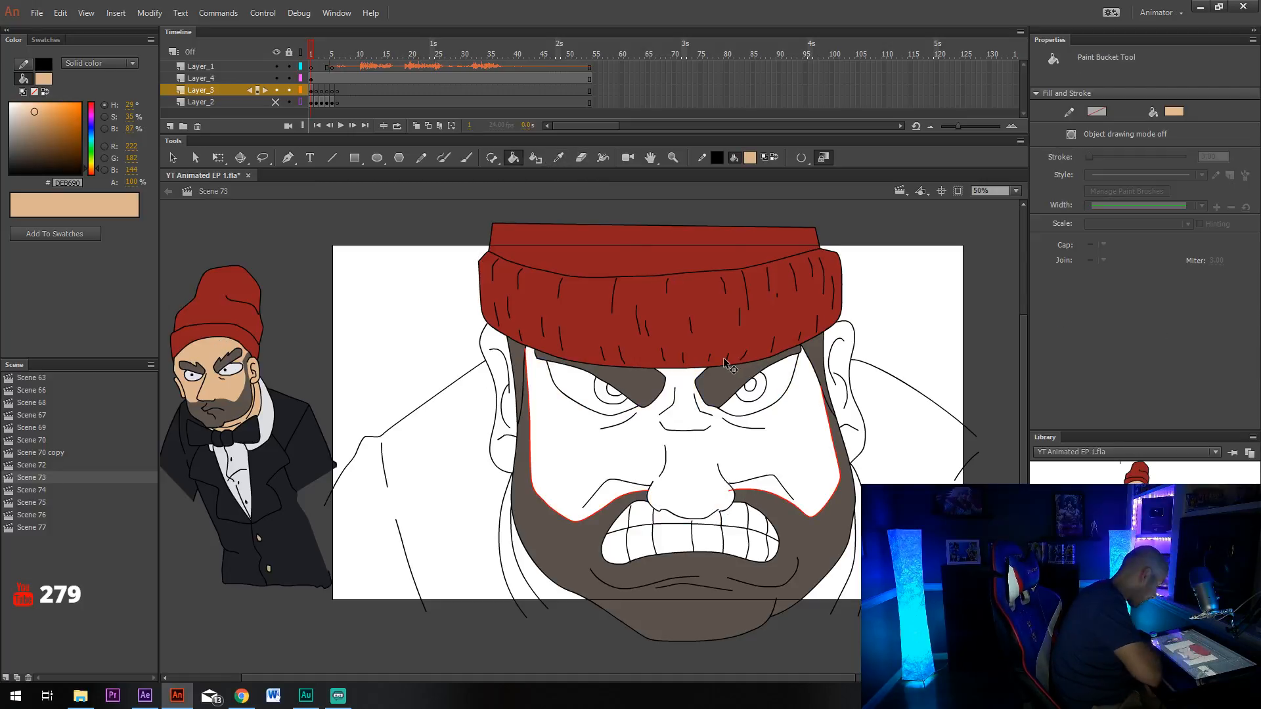
left_click(509, 452)
left_click(854, 396)
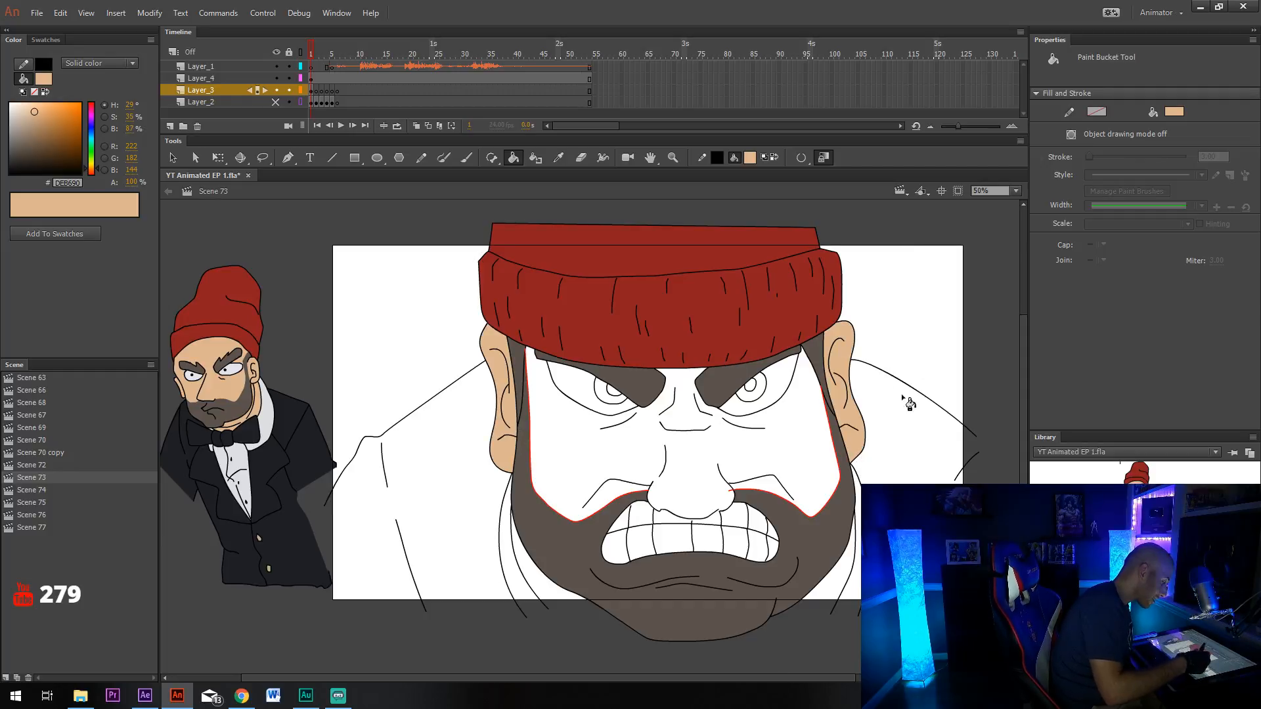
Pull the stroke end under the nose's right side onto the adjoining line to close the nose outline.
left_click(1015, 191)
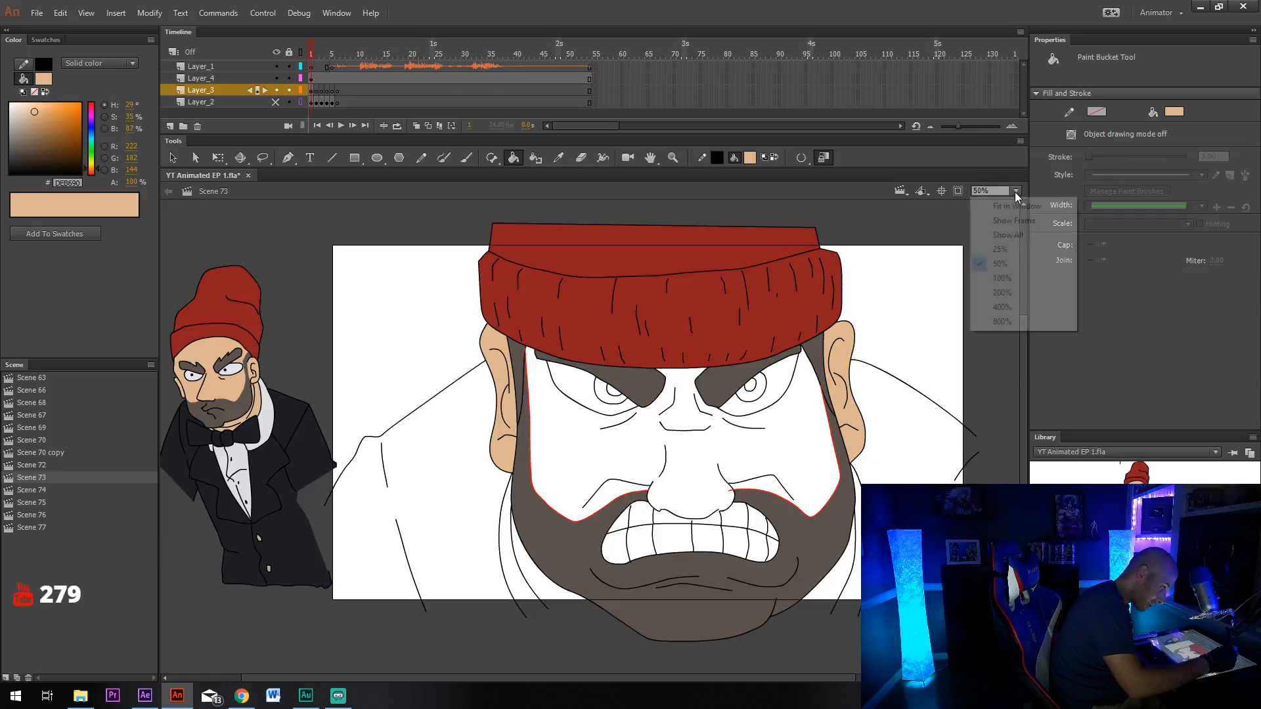
left_click(1011, 281)
left_click_drag(788, 538, 733, 415)
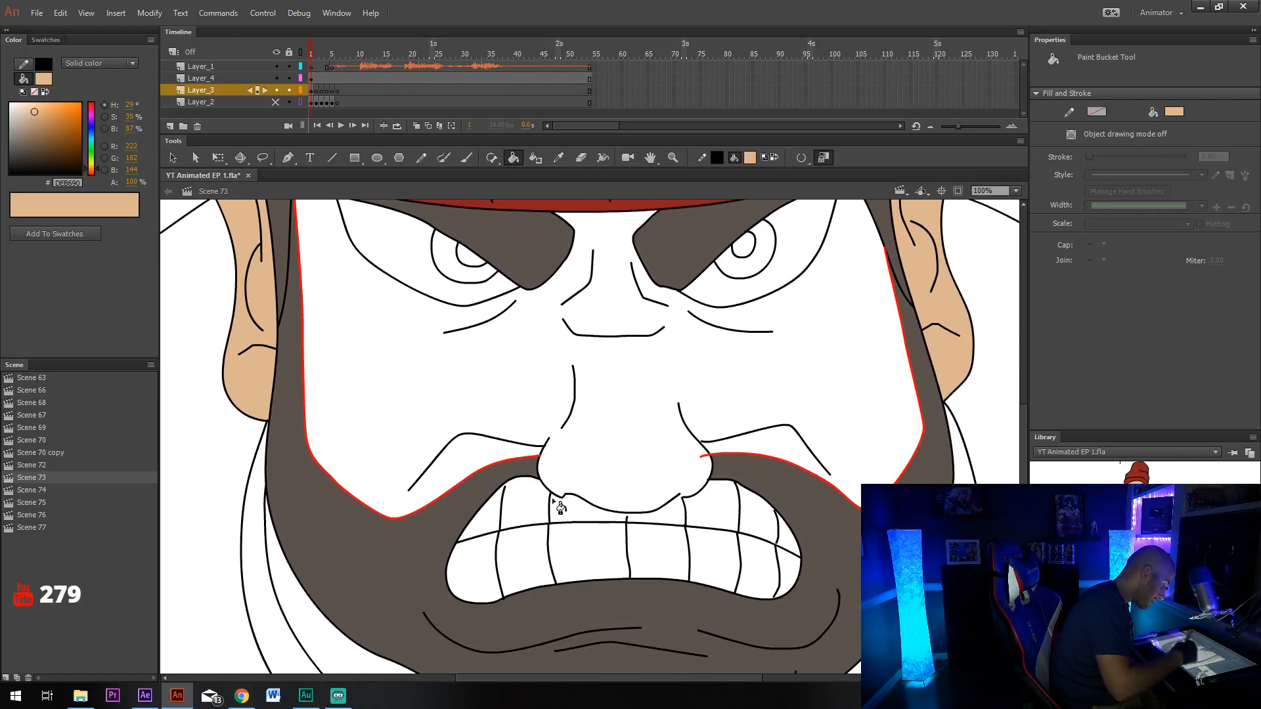
key("v")
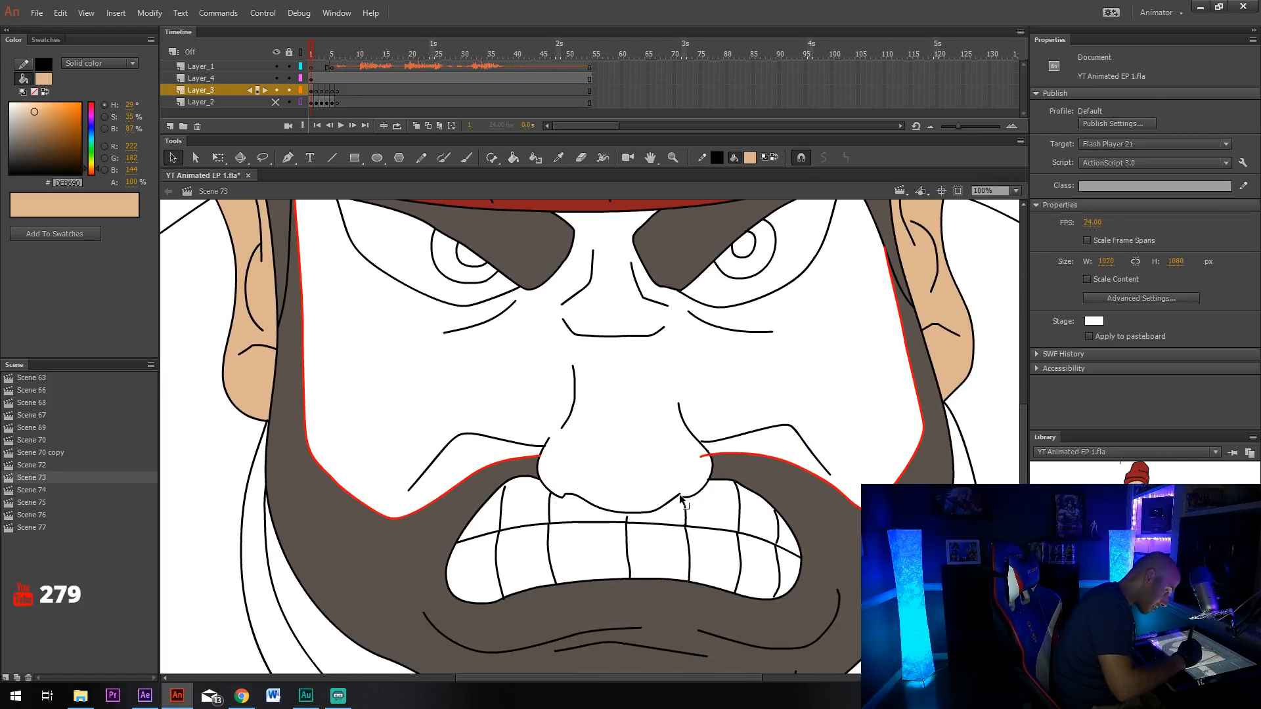
left_click_drag(680, 494, 683, 497)
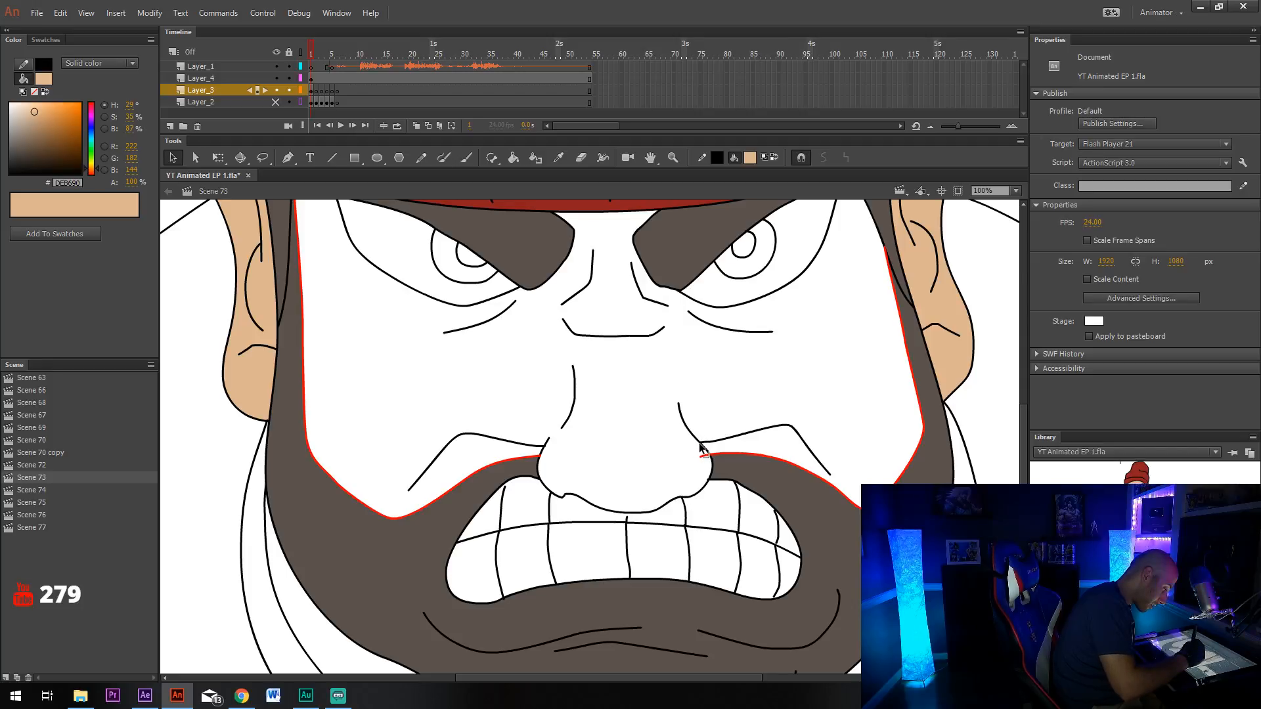
left_click(1016, 191)
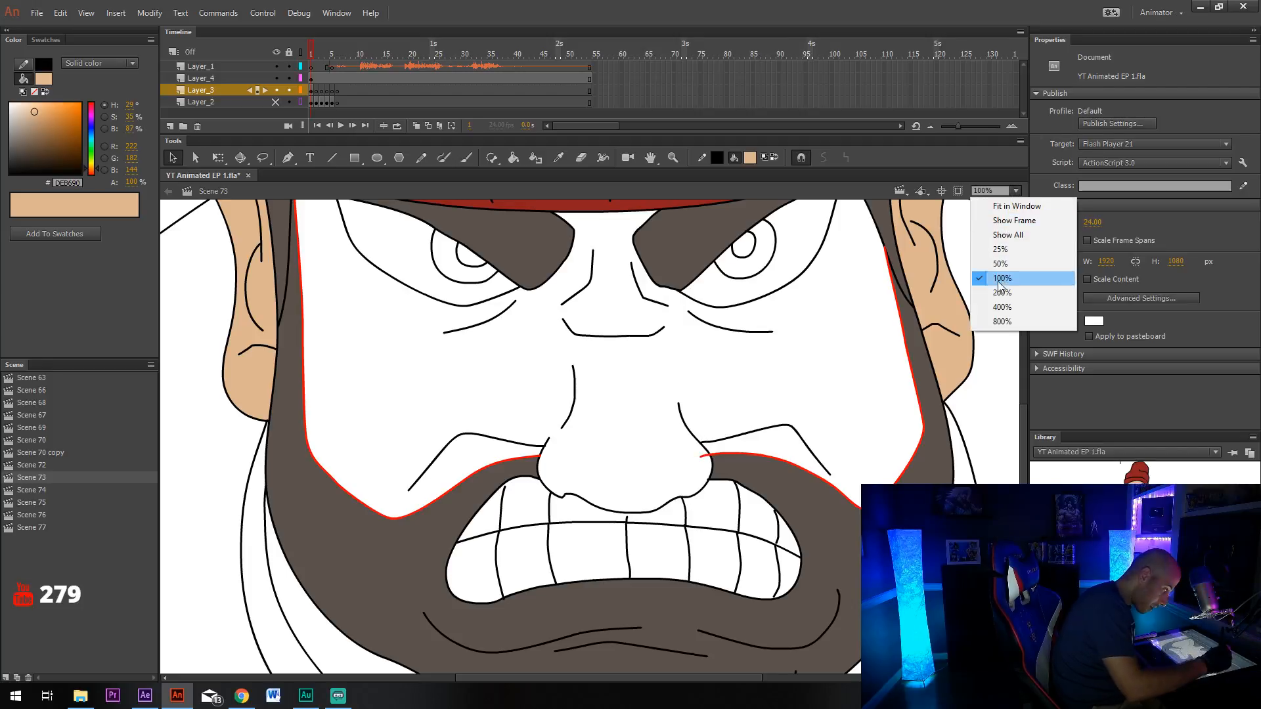
left_click(1008, 271)
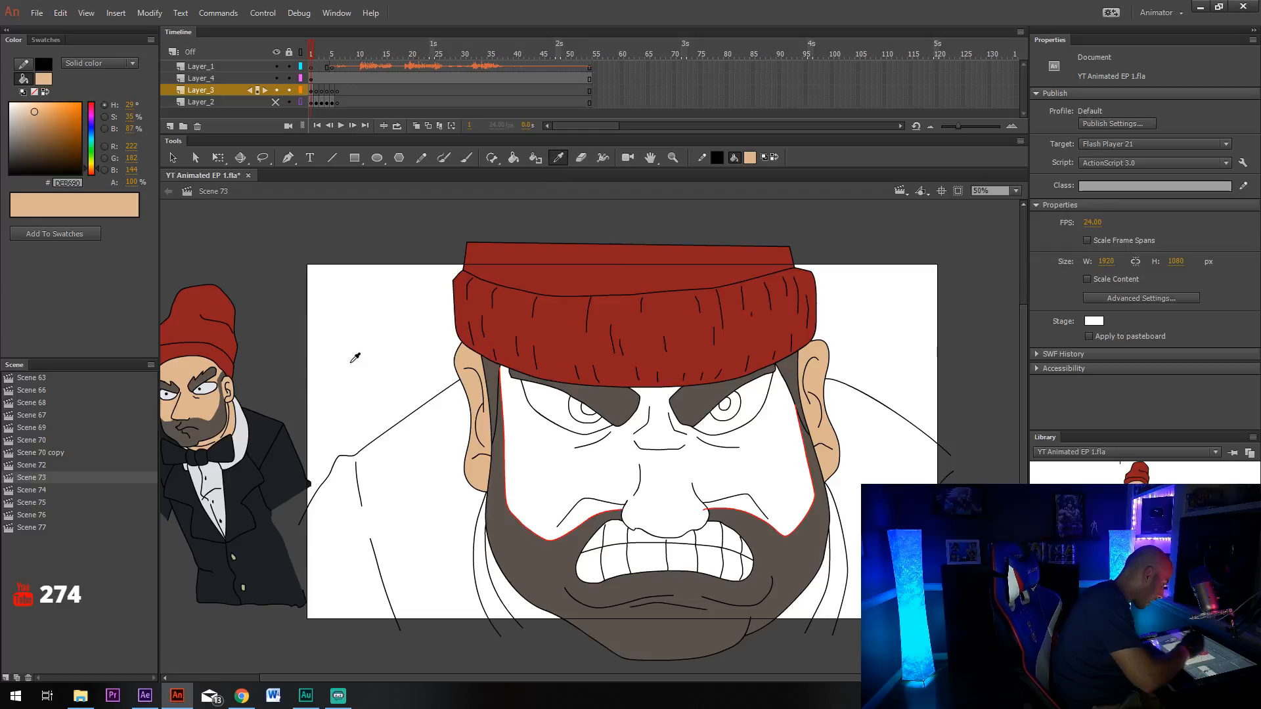
Fill the face around the eyes and nose with the skin tone DEB690.
key("k")
left_click(708, 468)
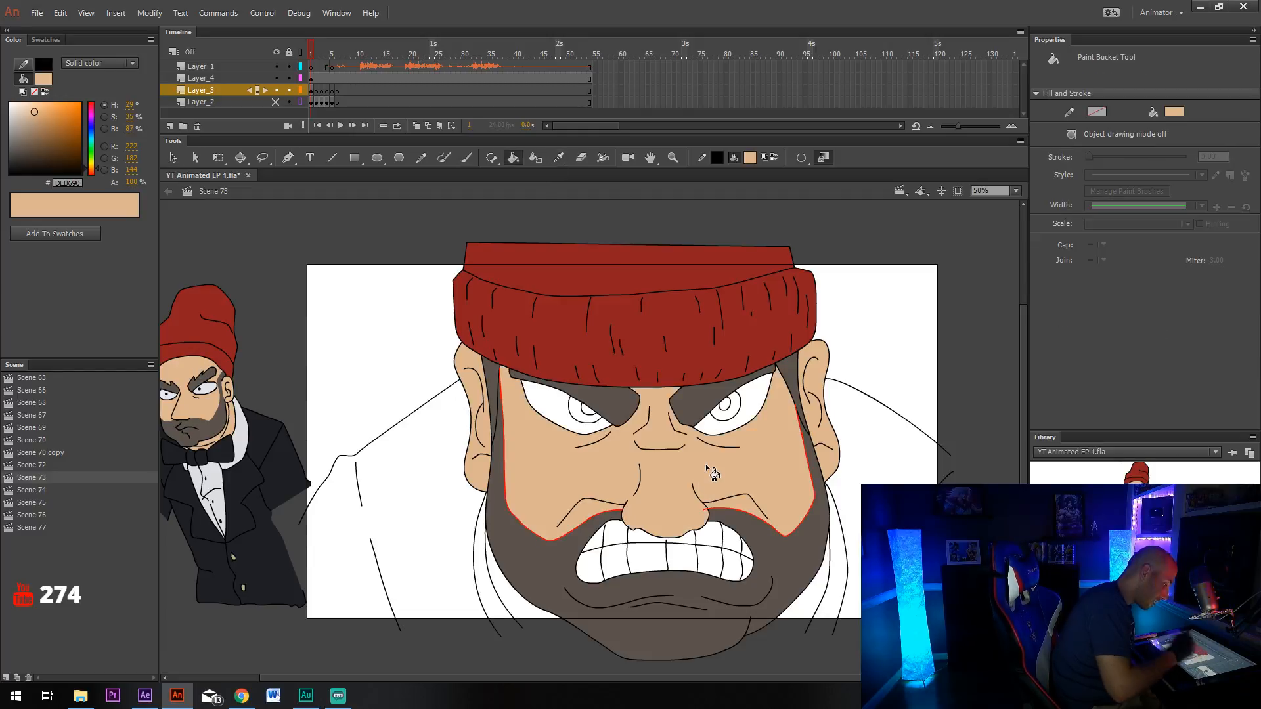
left_click(558, 159)
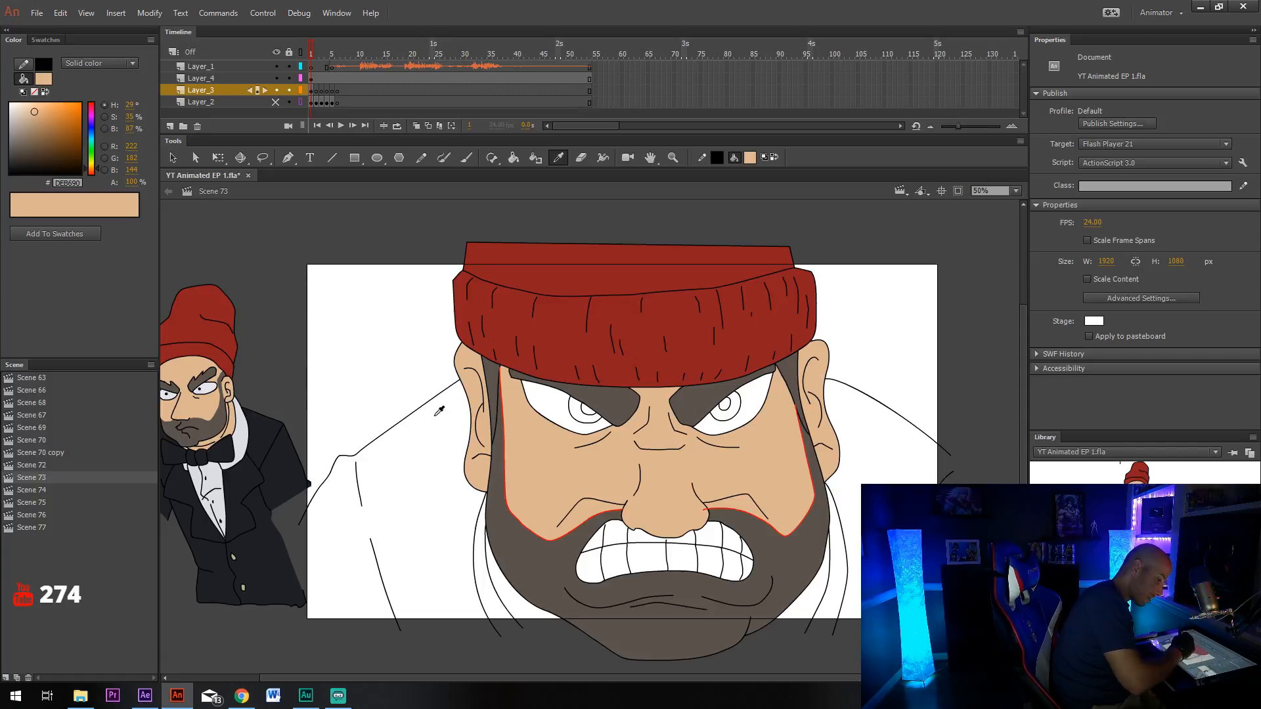
Close the open body outline below the shoulders and along the underside with straight 3.00 black lines.
key("n")
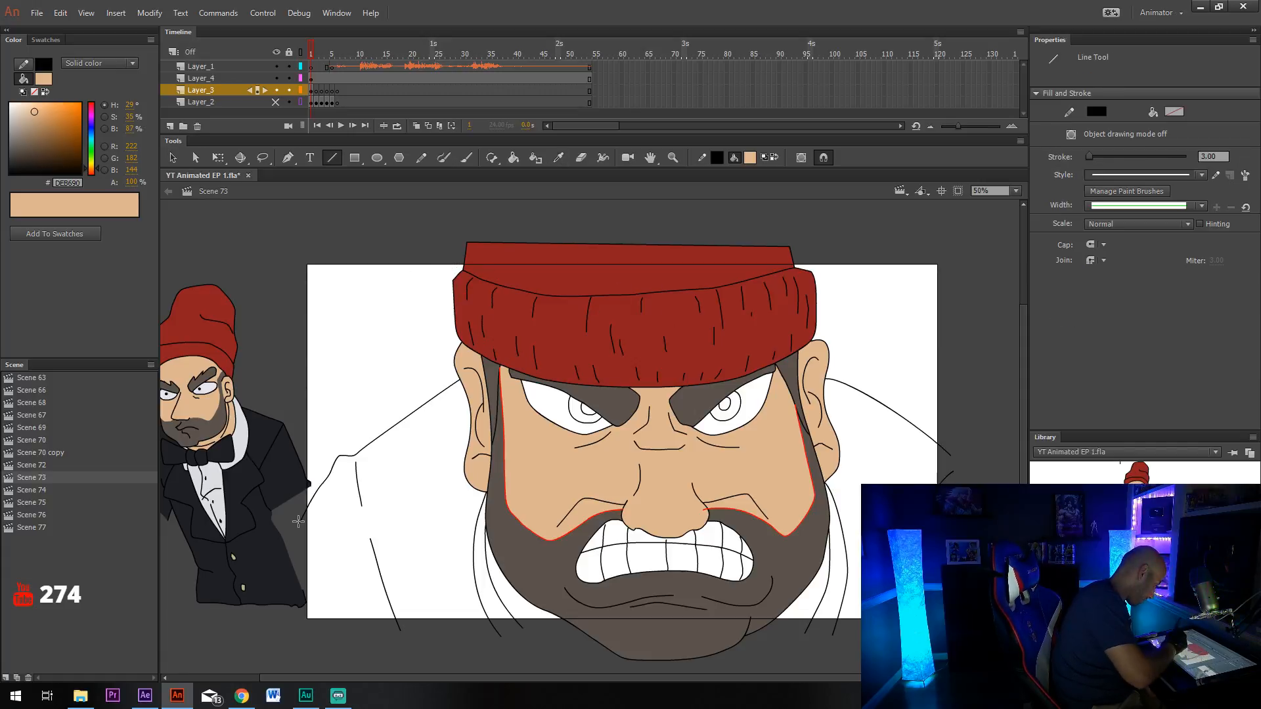
mouse_move(299, 522)
left_mouse_down()
mouse_move(296, 628)
mouse_move(657, 666)
mouse_move(854, 635)
mouse_move(624, 658)
left_mouse_up()
left_click_drag(725, 651, 945, 627)
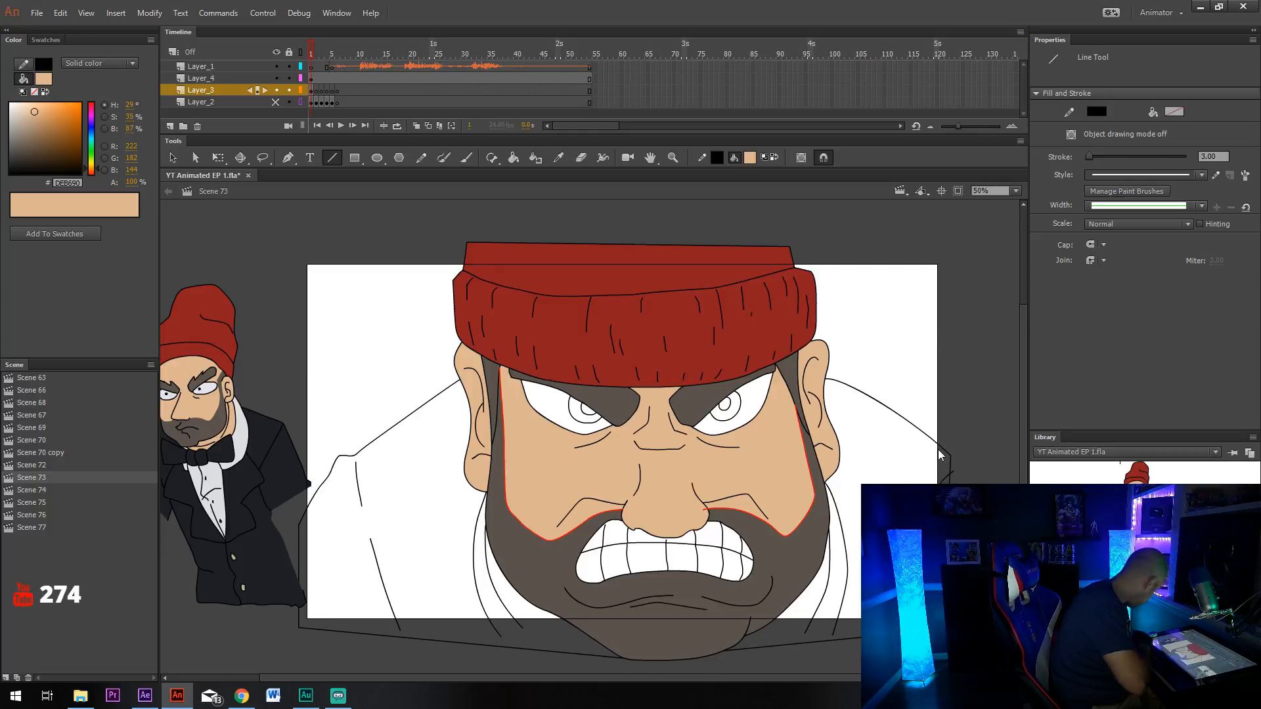
key("v")
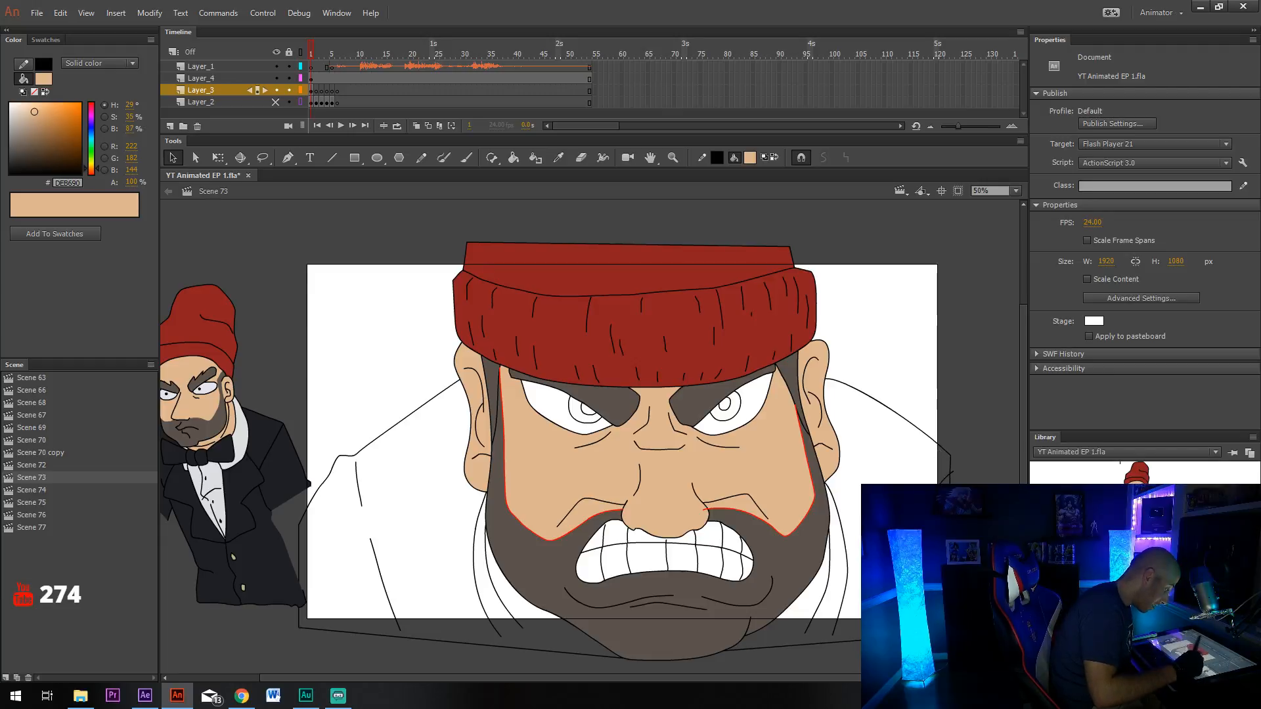
Sample the dark jacket colour 1E2025 from the reference character and fill the jacket on both sides of the head.
left_click(558, 158)
left_click(286, 442)
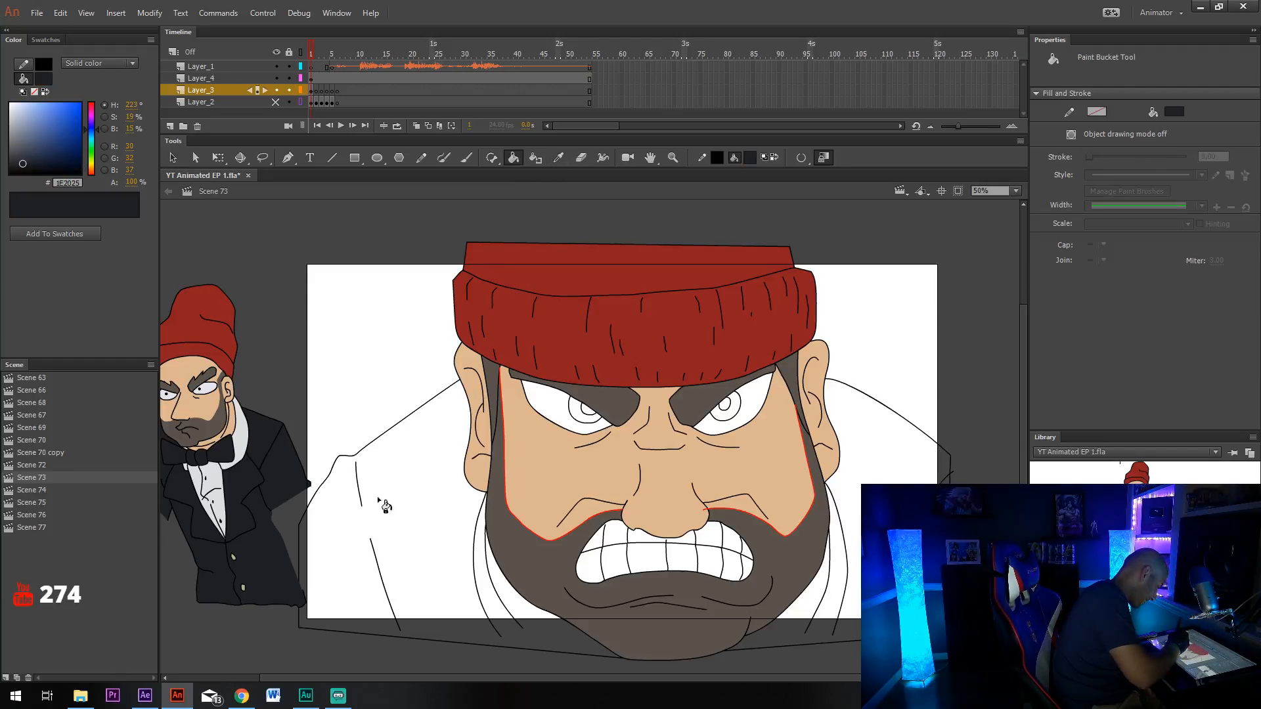
left_click(385, 506)
left_click(837, 499)
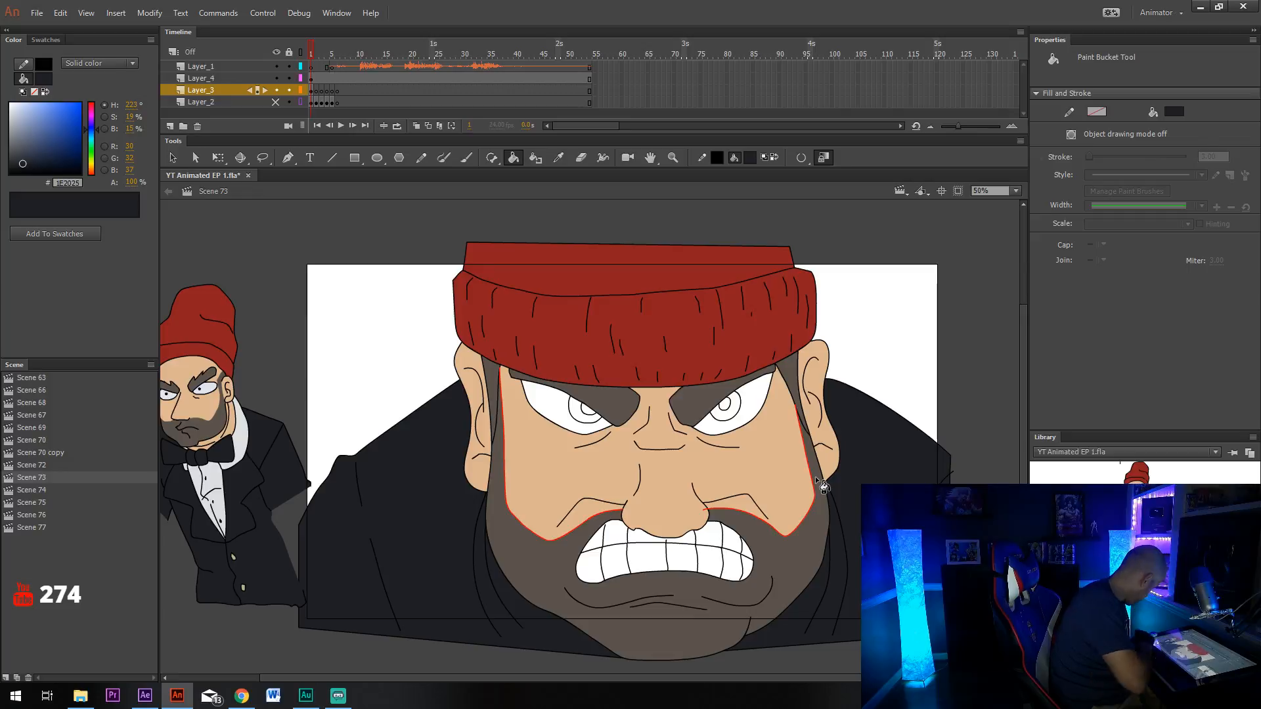
key("v")
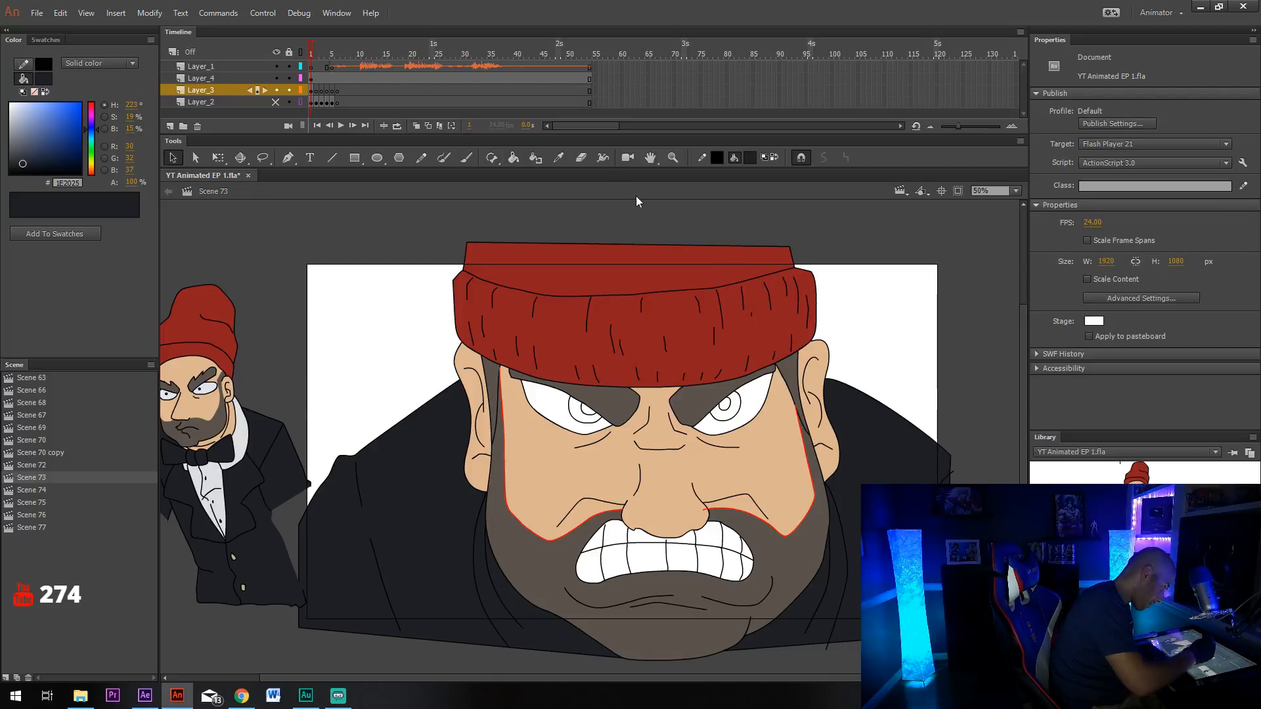
Sample the skin tone DEB690 from the face and fill the neck on both sides of the beard.
left_click(558, 157)
left_click(678, 490)
left_click(514, 617)
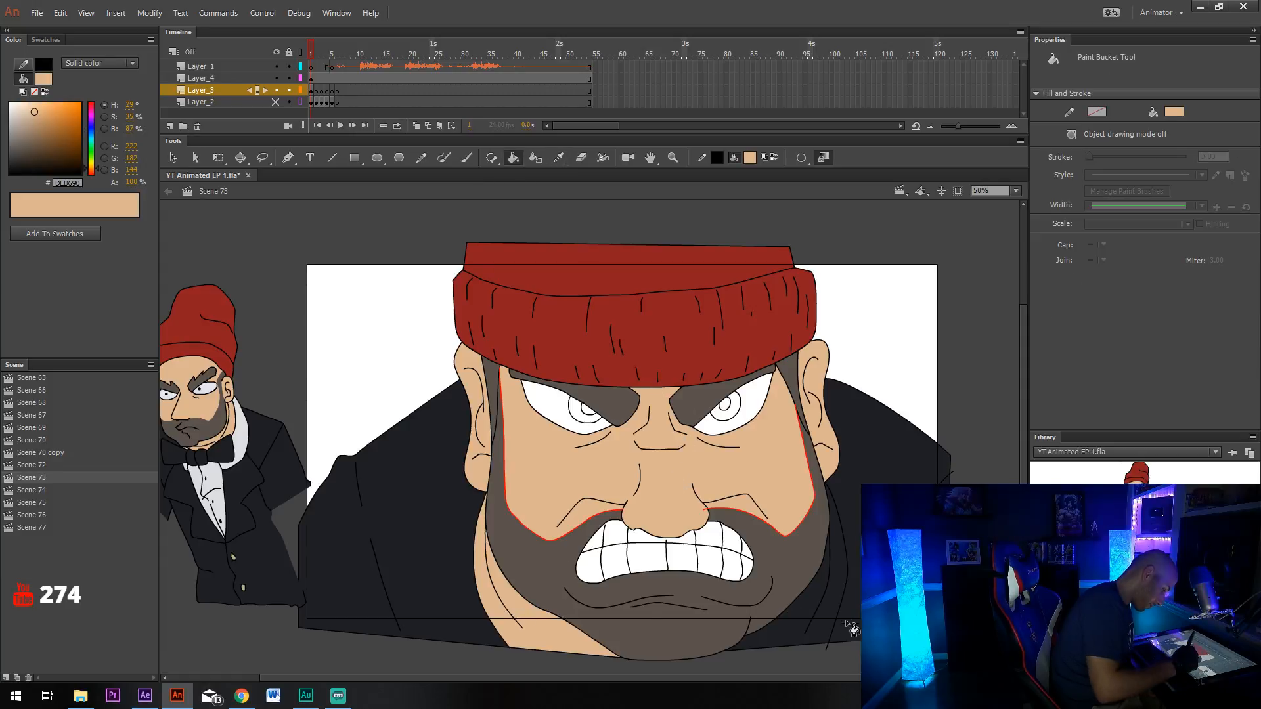
left_click(835, 603)
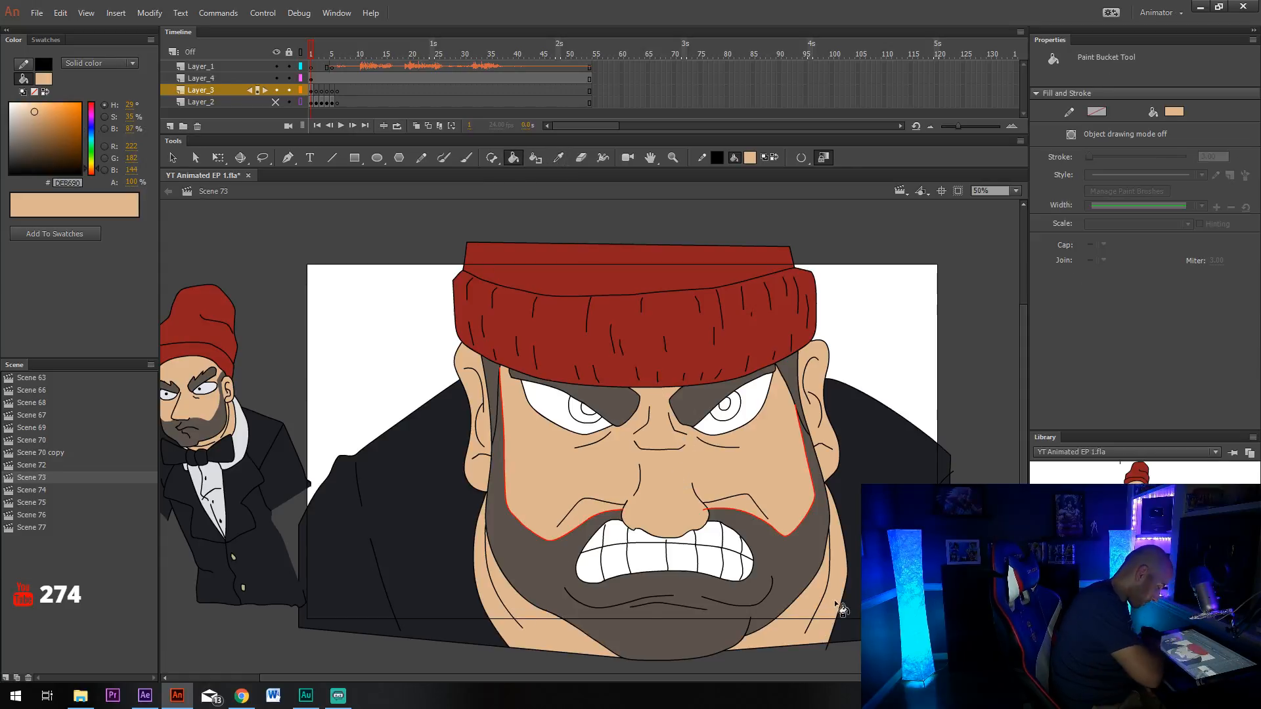
Draw the curved shirt collar edges beside the neck with the Pencil tool, redoing the stroke beside the left ear.
key("y")
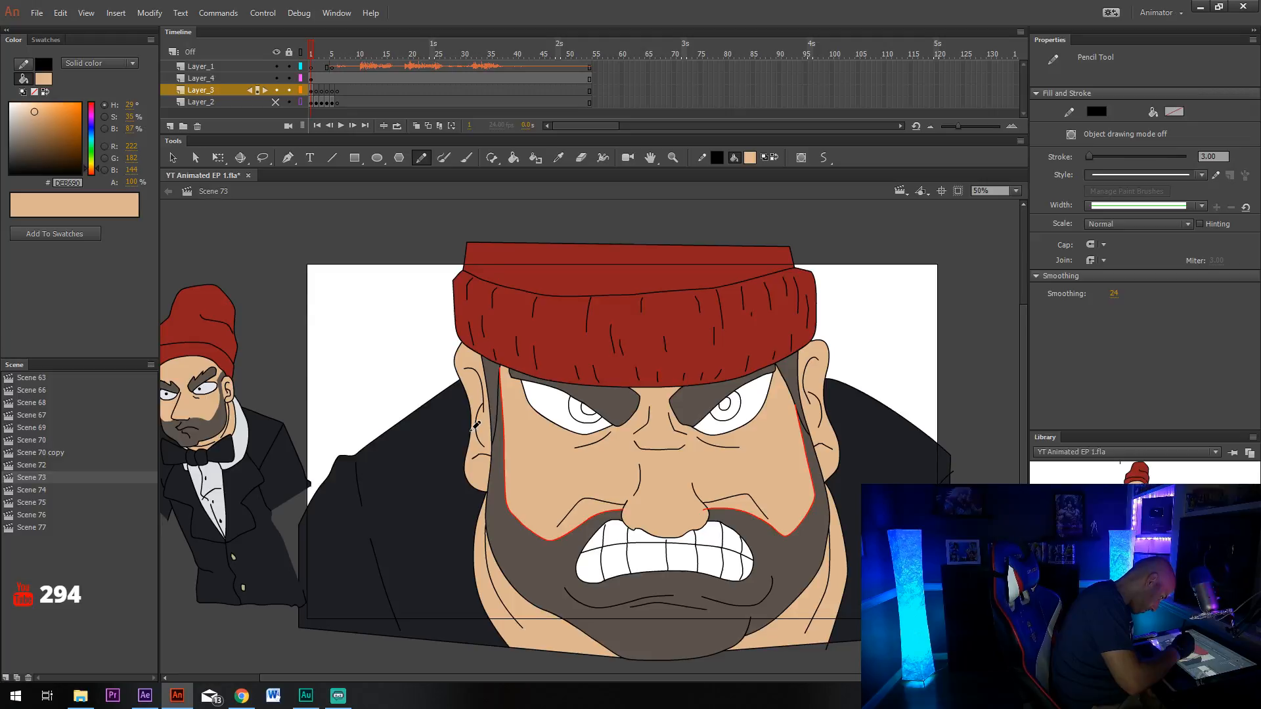
mouse_move(476, 426)
left_mouse_down()
mouse_move(430, 499)
mouse_move(415, 640)
left_mouse_up()
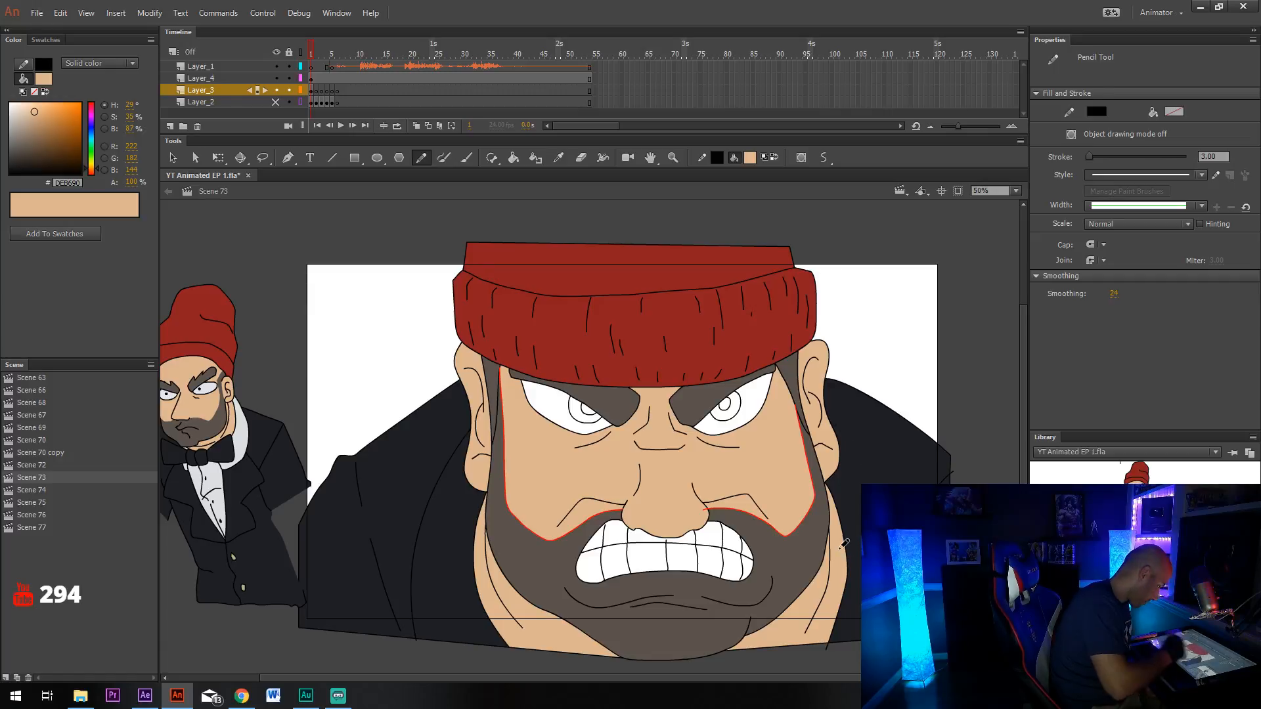
key("ctrl+z")
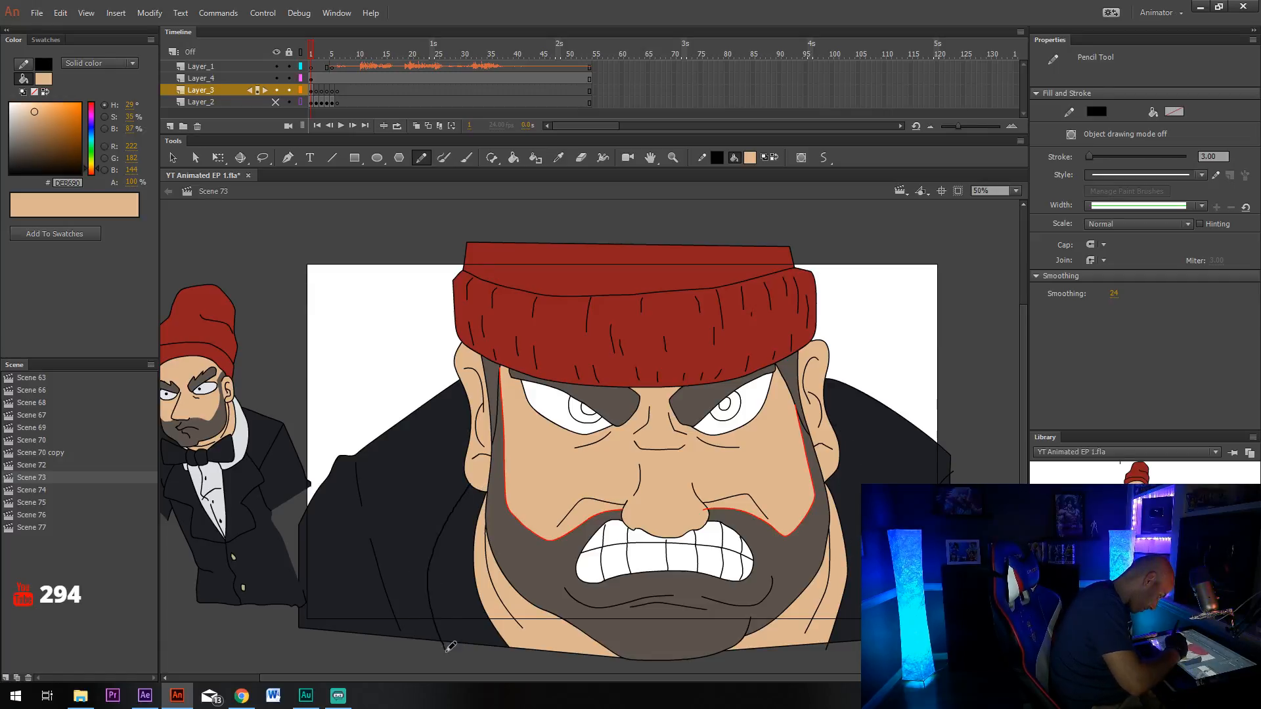
left_click_drag(460, 504, 444, 650)
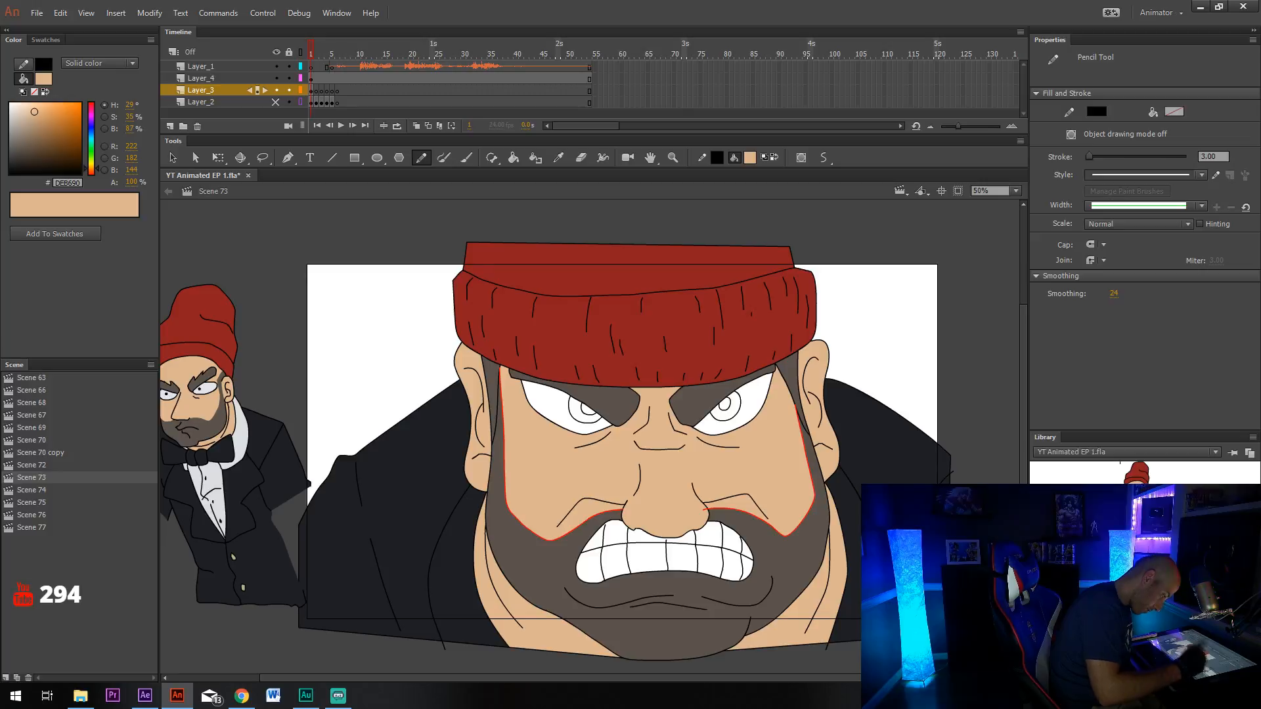
Sample the light grey DEDFE2 from the reference shirt collar and fill the collar on both sides of the neck.
left_click(558, 158)
left_click(244, 443)
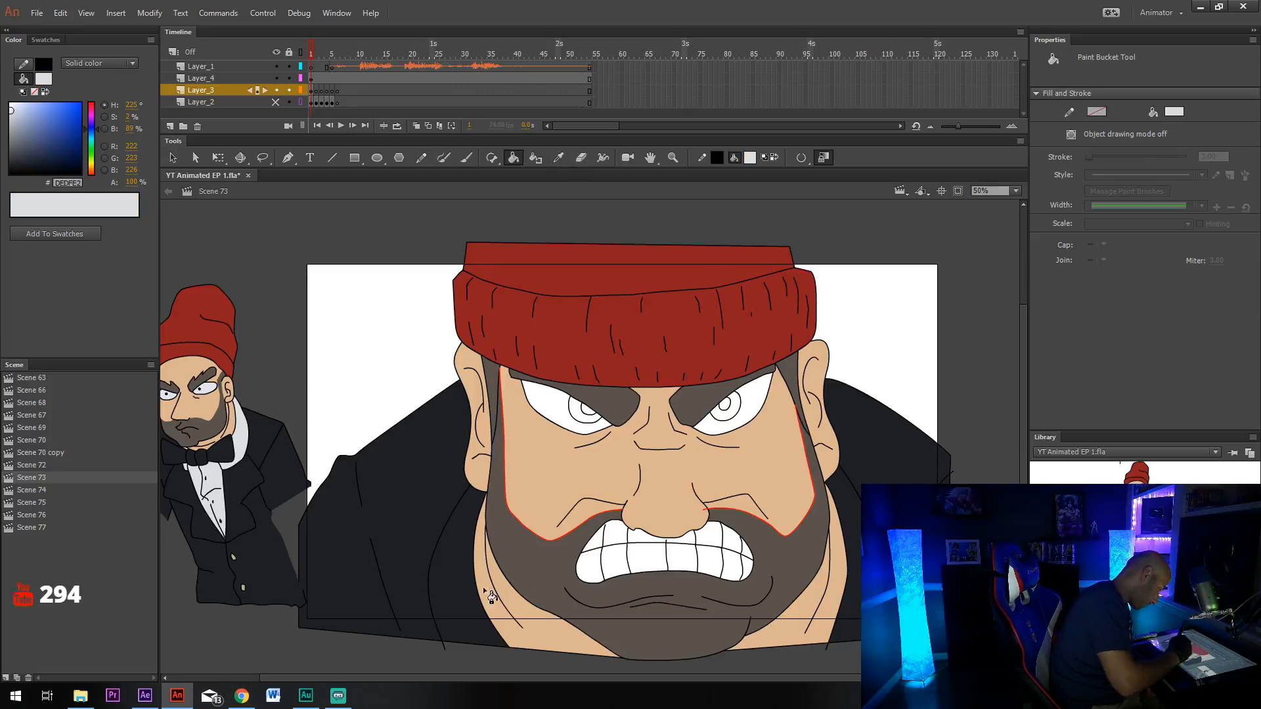
left_click(491, 601)
left_click(829, 601)
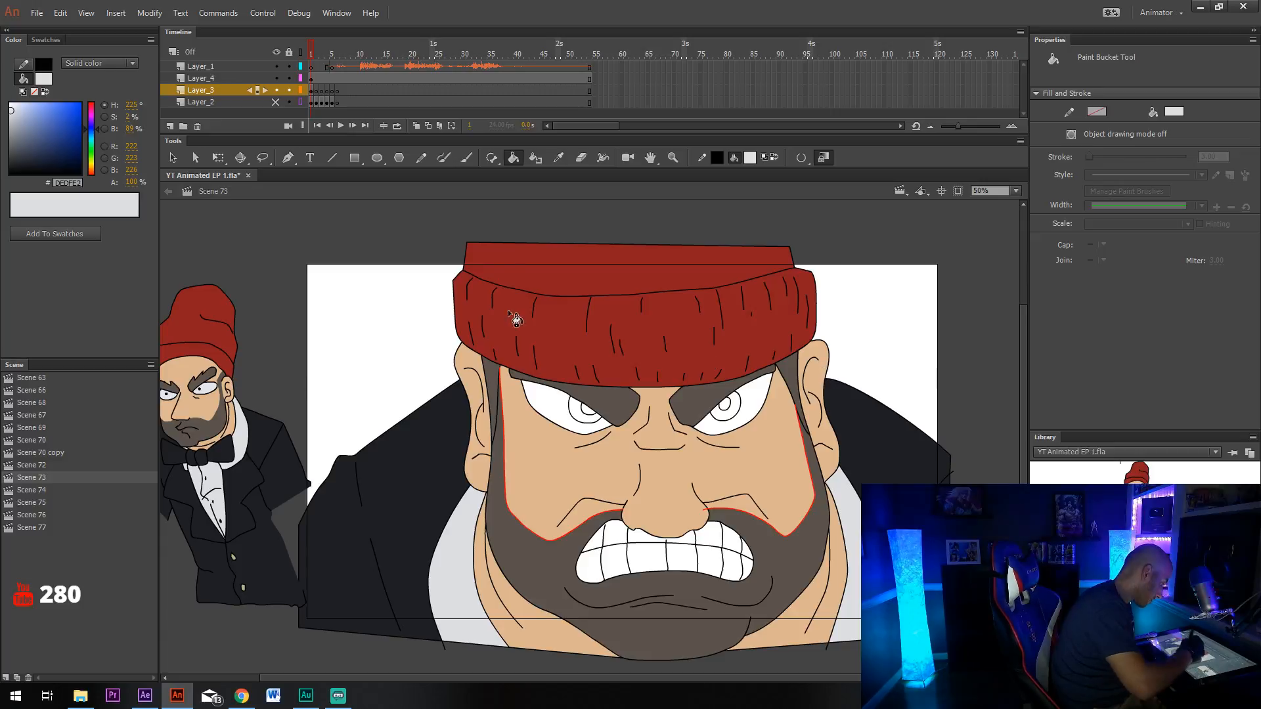
Set the fill colour to black 000000 and fill both pupils, undoing the stray fill in the left iris.
left_click(750, 157)
left_click(776, 208)
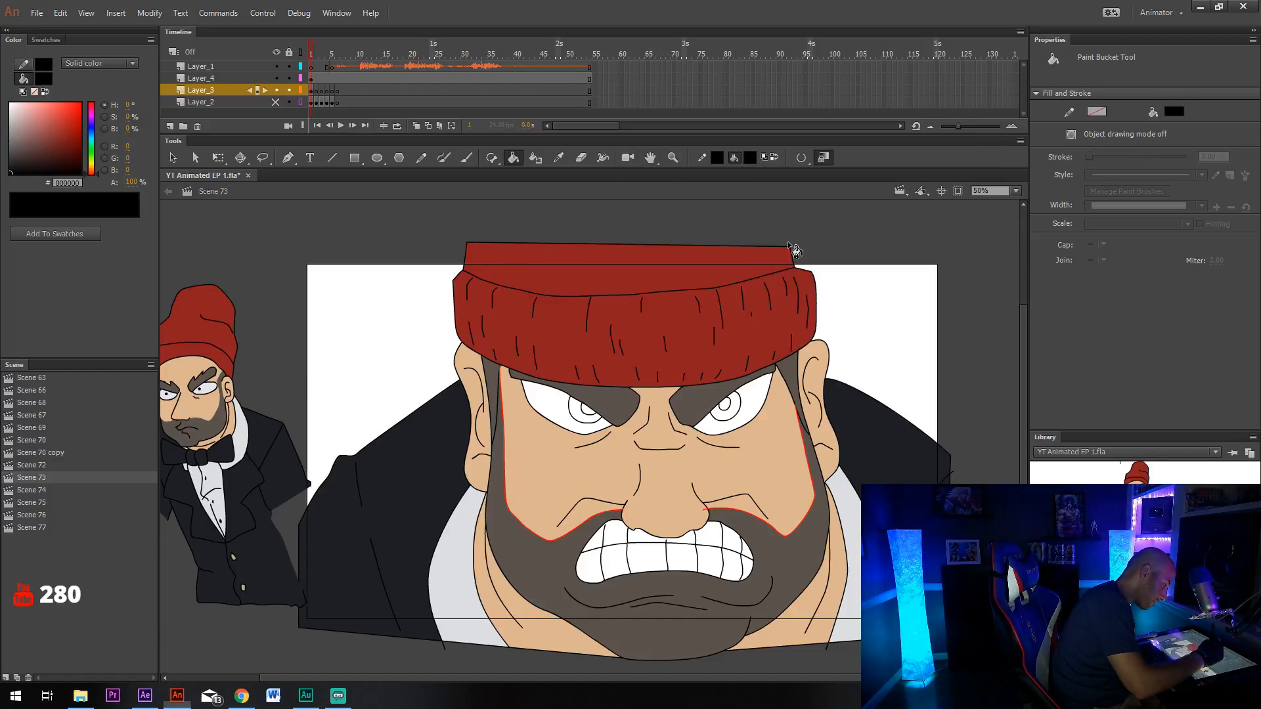
left_click(595, 417)
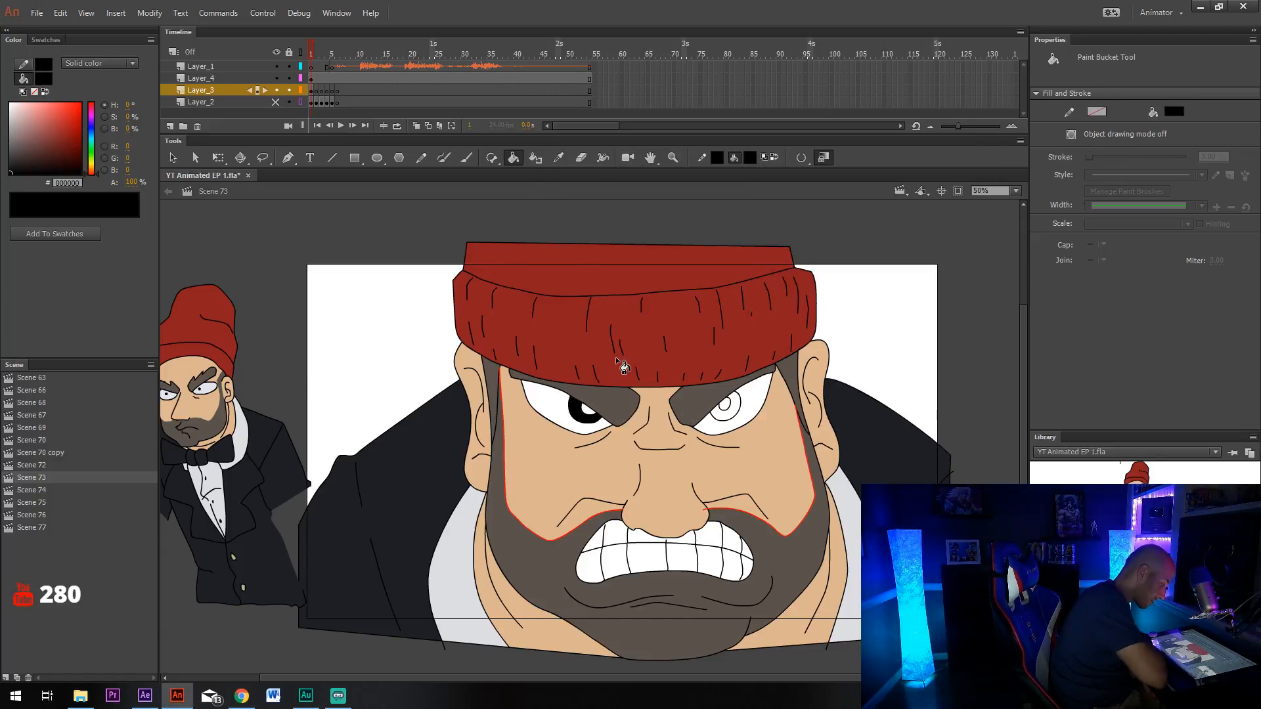
key("ctrl+z")
left_click(589, 410)
left_click(724, 405)
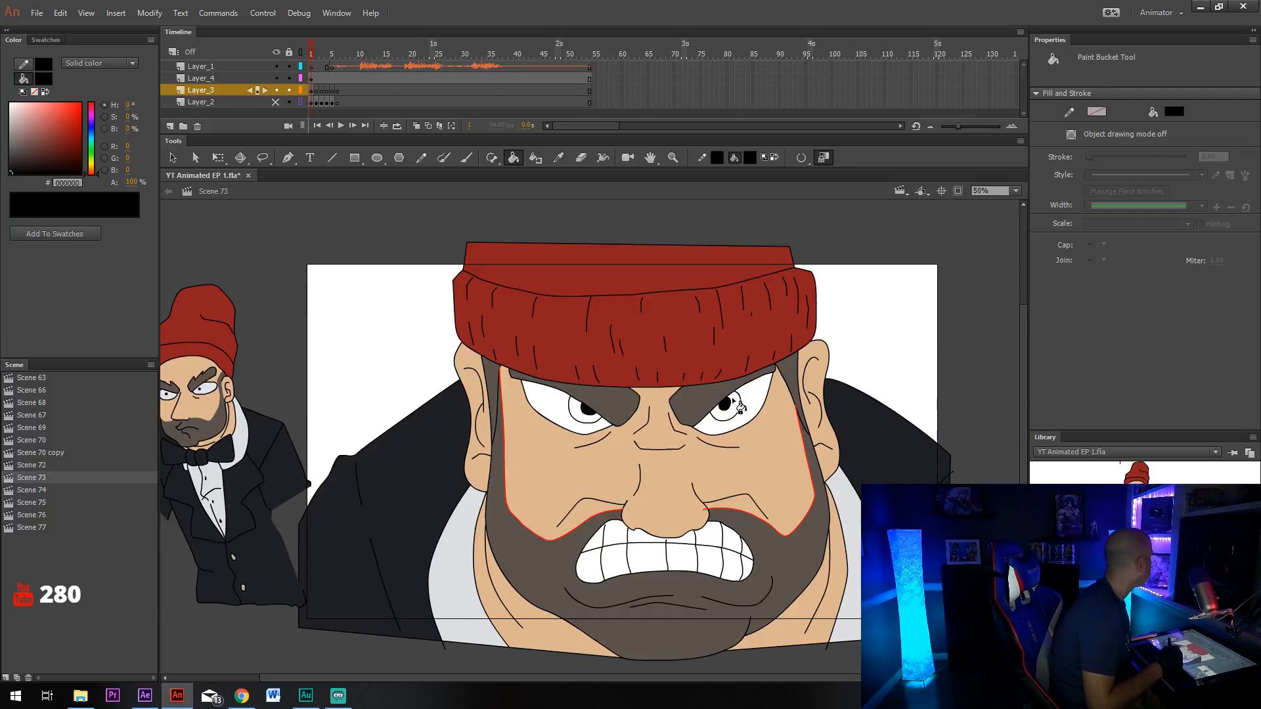
Sample the off-white E3E4EE from the reference eye and fill both eye whites and all the teeth.
left_click(559, 158)
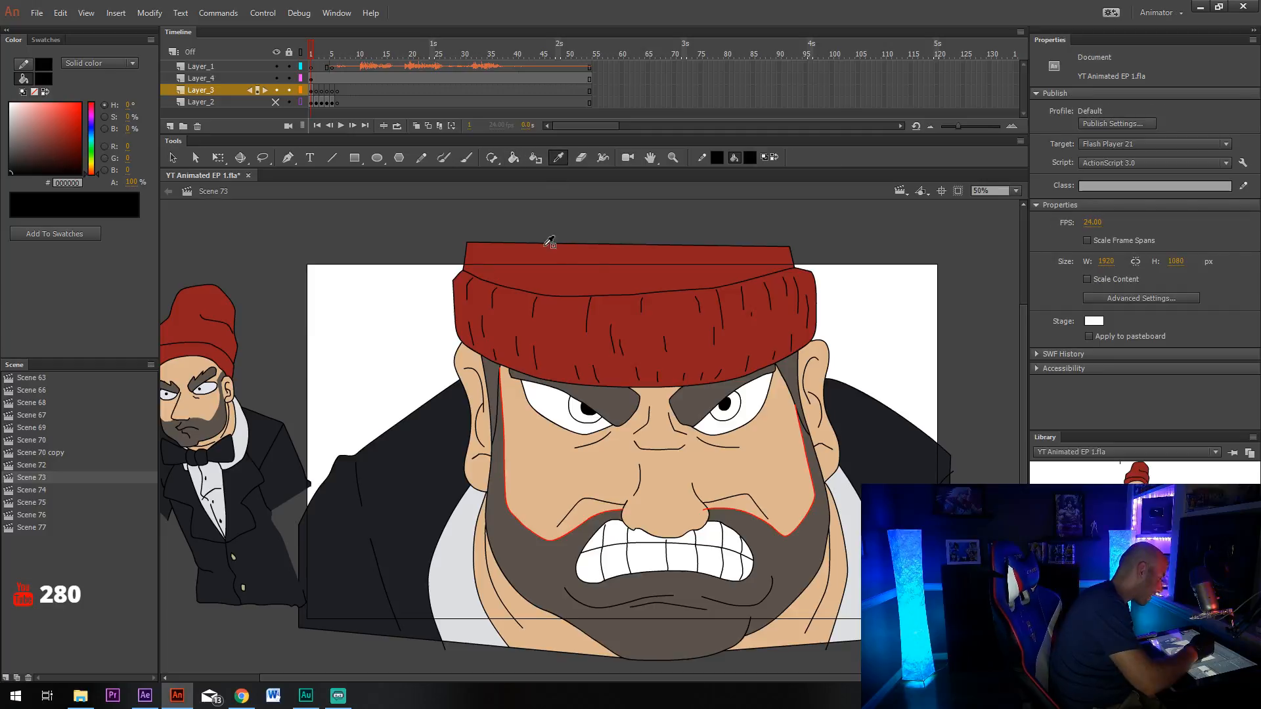
left_click(210, 382)
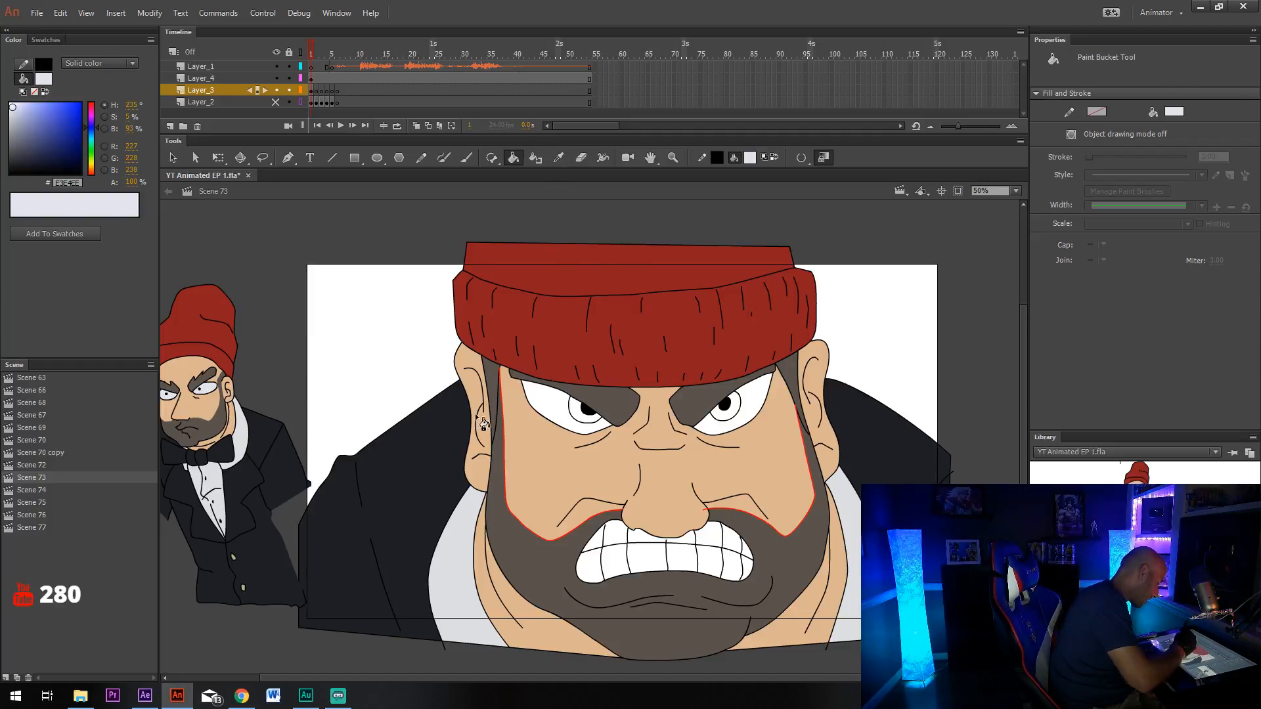
left_click(592, 564)
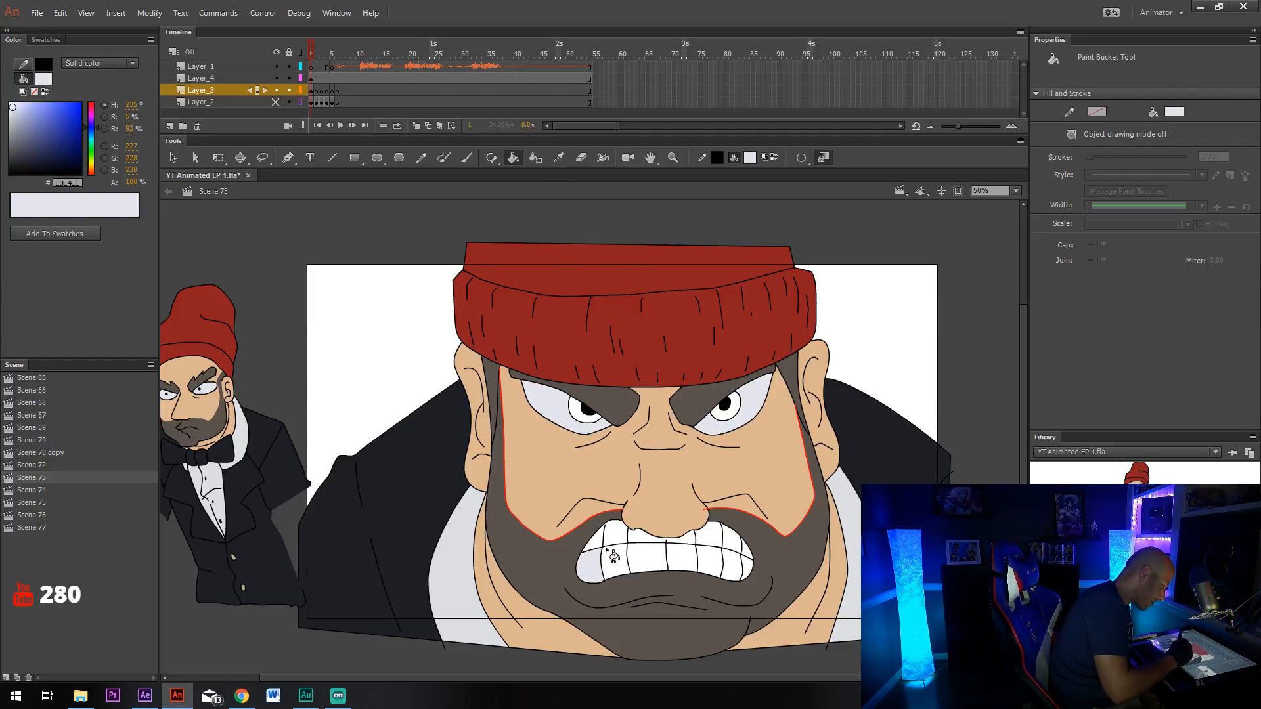
left_click(613, 535)
left_click(614, 562)
left_click(597, 542)
left_click(652, 557)
left_click(658, 541)
left_click(688, 557)
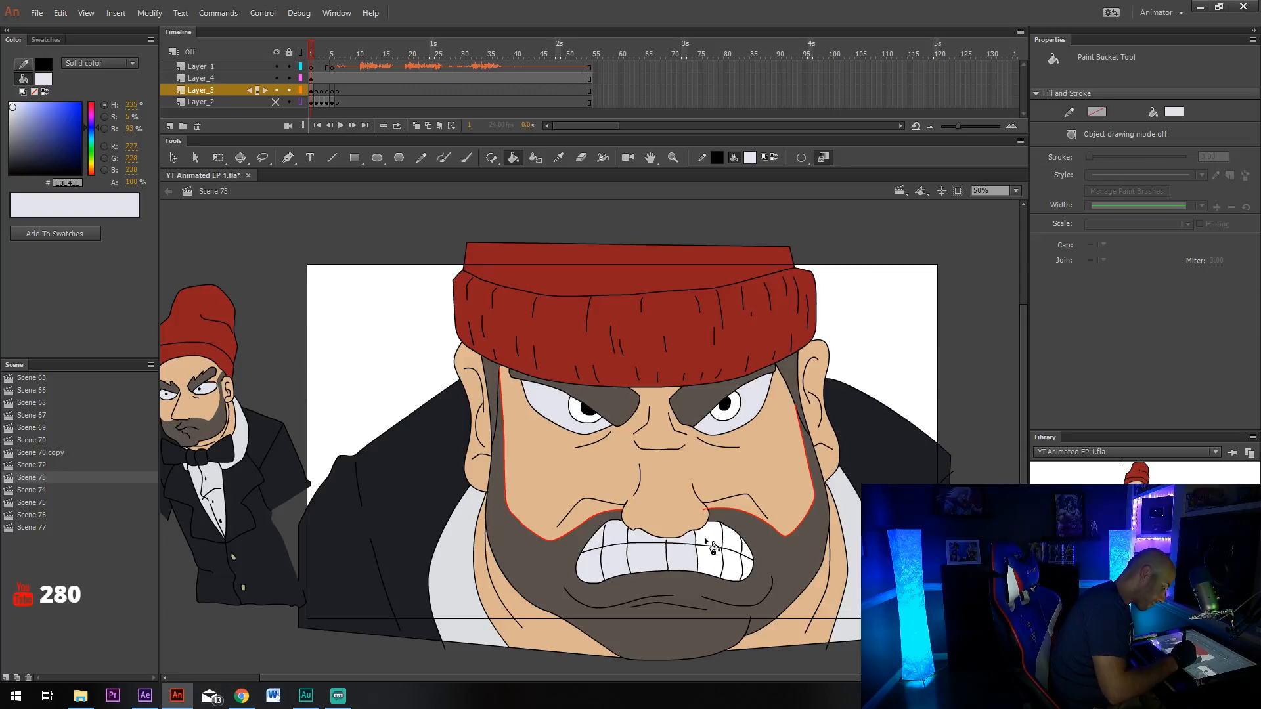
left_click(707, 539)
left_click(731, 561)
left_click(747, 568)
left_click(749, 552)
left_click(734, 545)
left_click(719, 562)
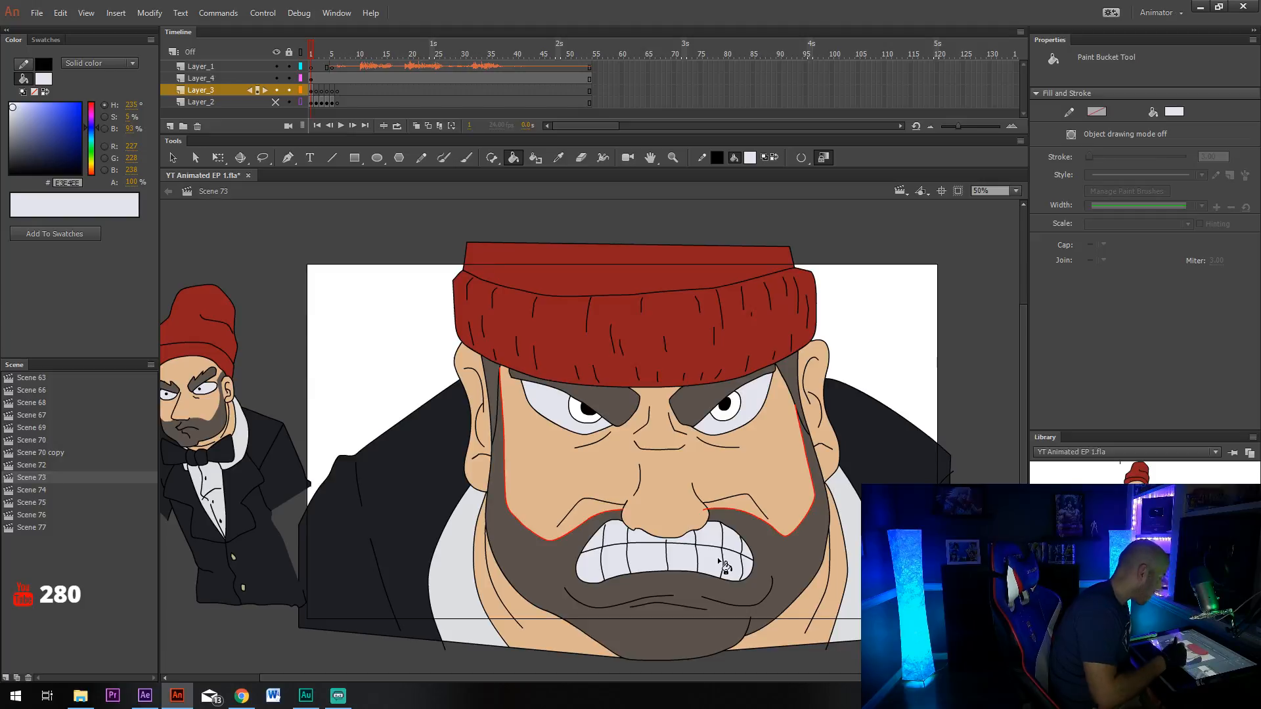
left_click(90, 172)
left_click(94, 173)
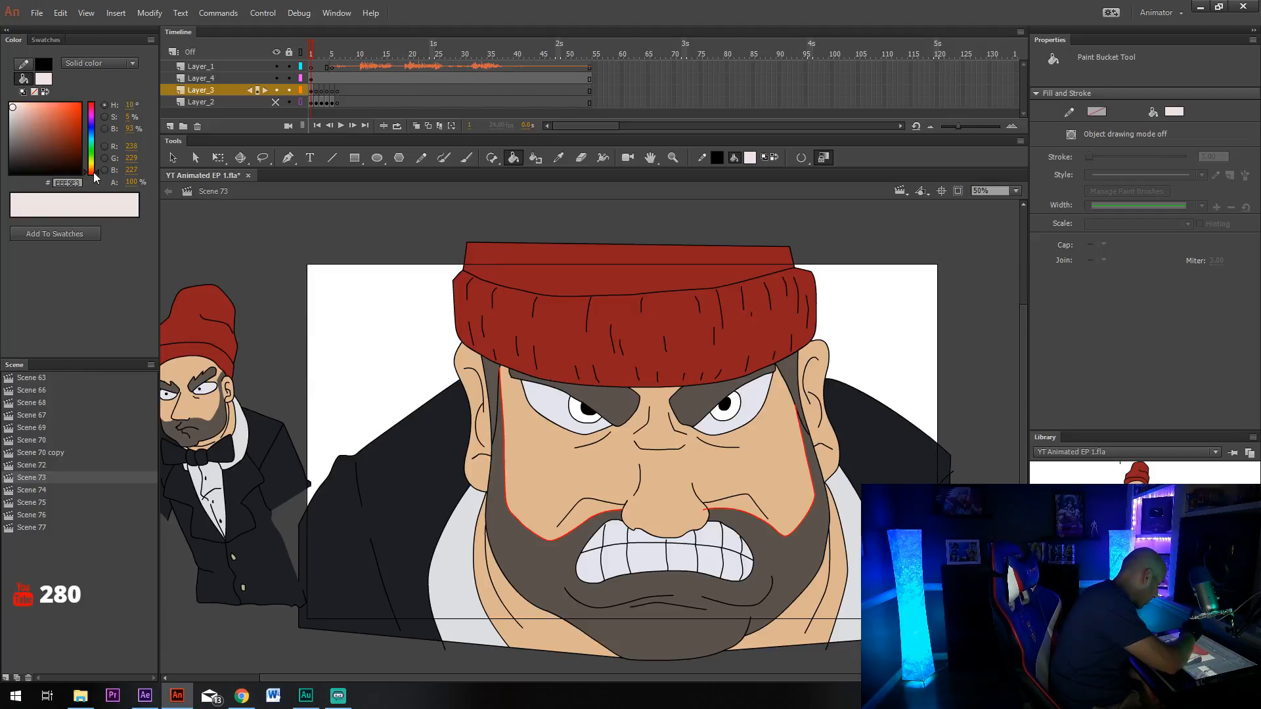
left_click_drag(46, 147, 66, 159)
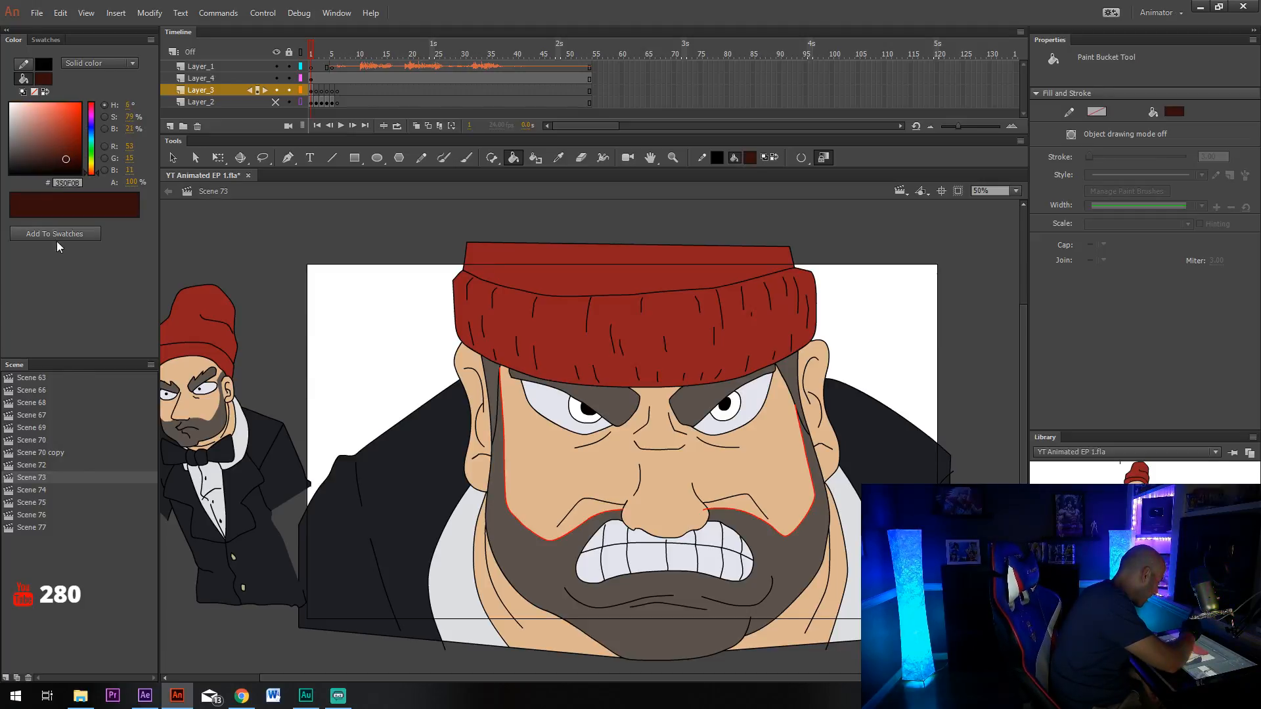
Sample the brown iris colour 58301B from the face in Scene 70 copy and fill both irises in Scene 73.
left_click(73, 465)
left_click(85, 453)
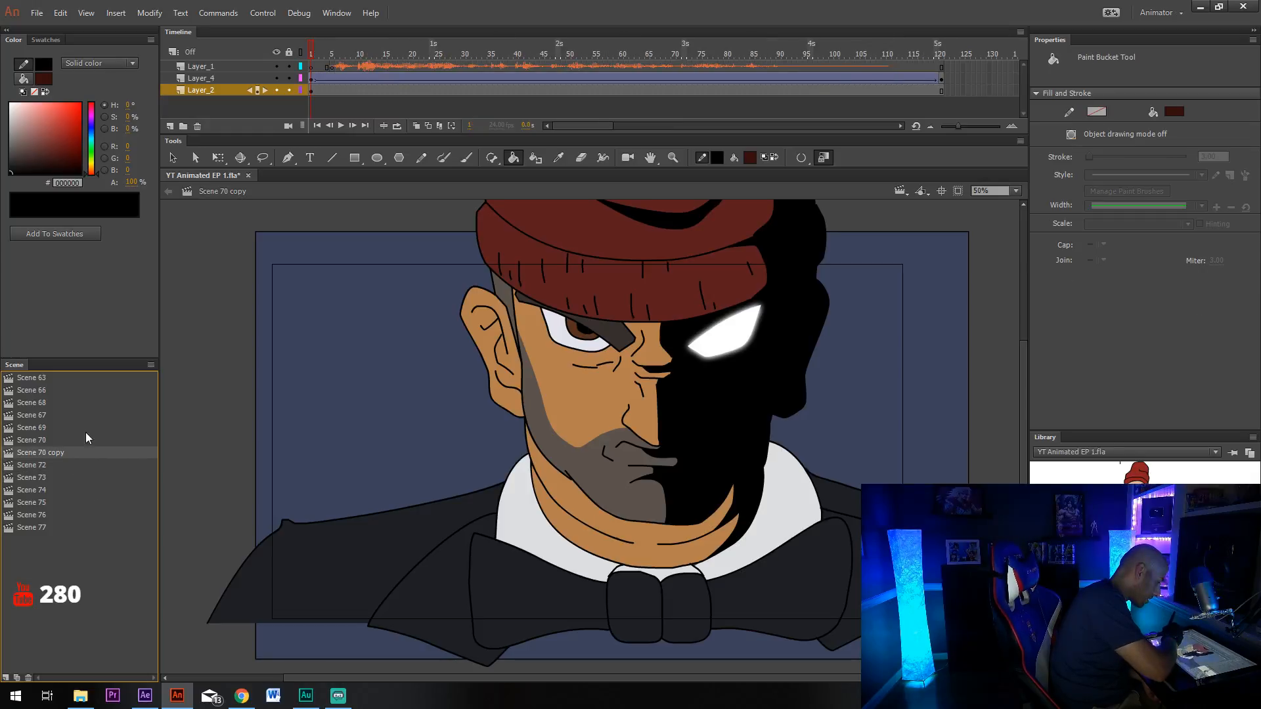
left_click(558, 158)
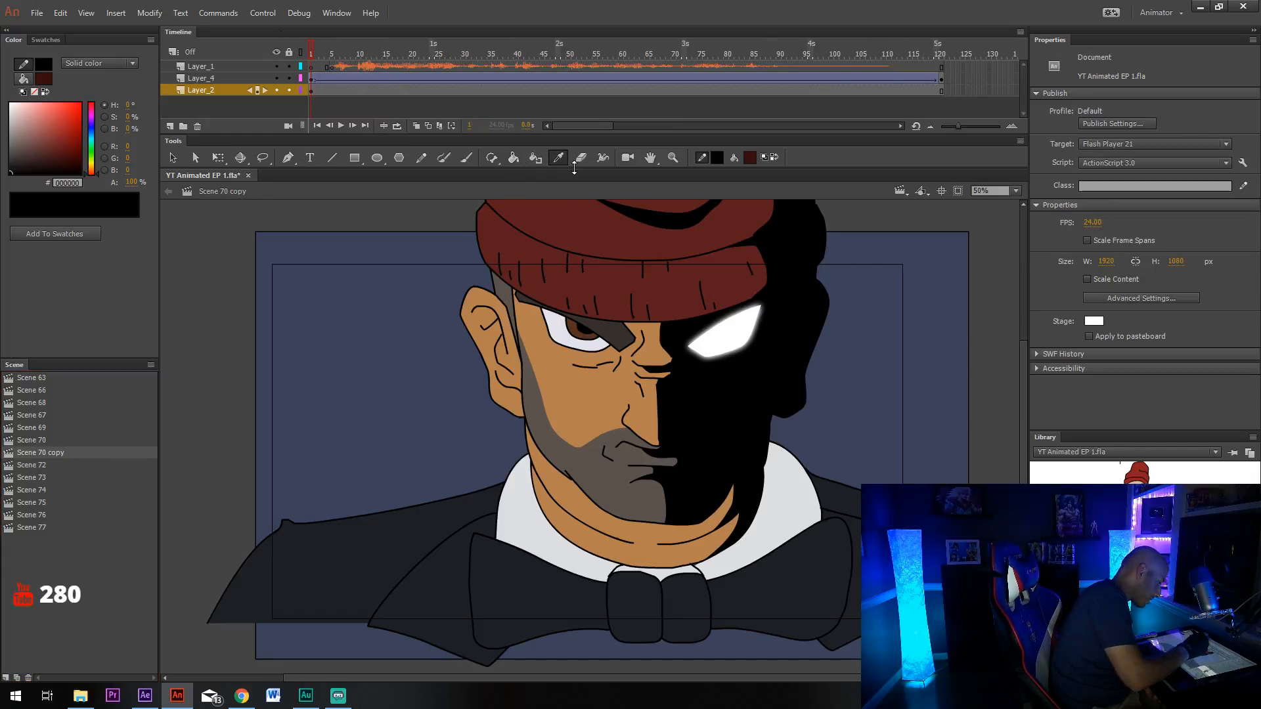
left_click(539, 335)
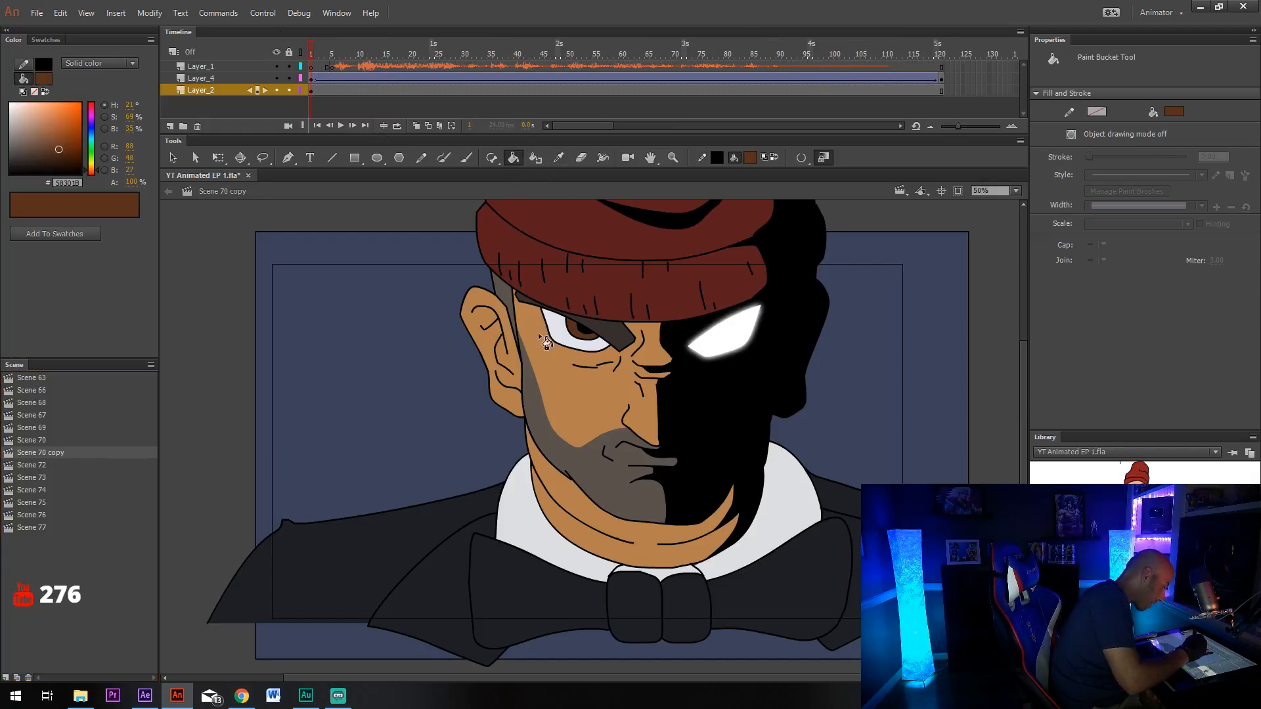
left_click(67, 477)
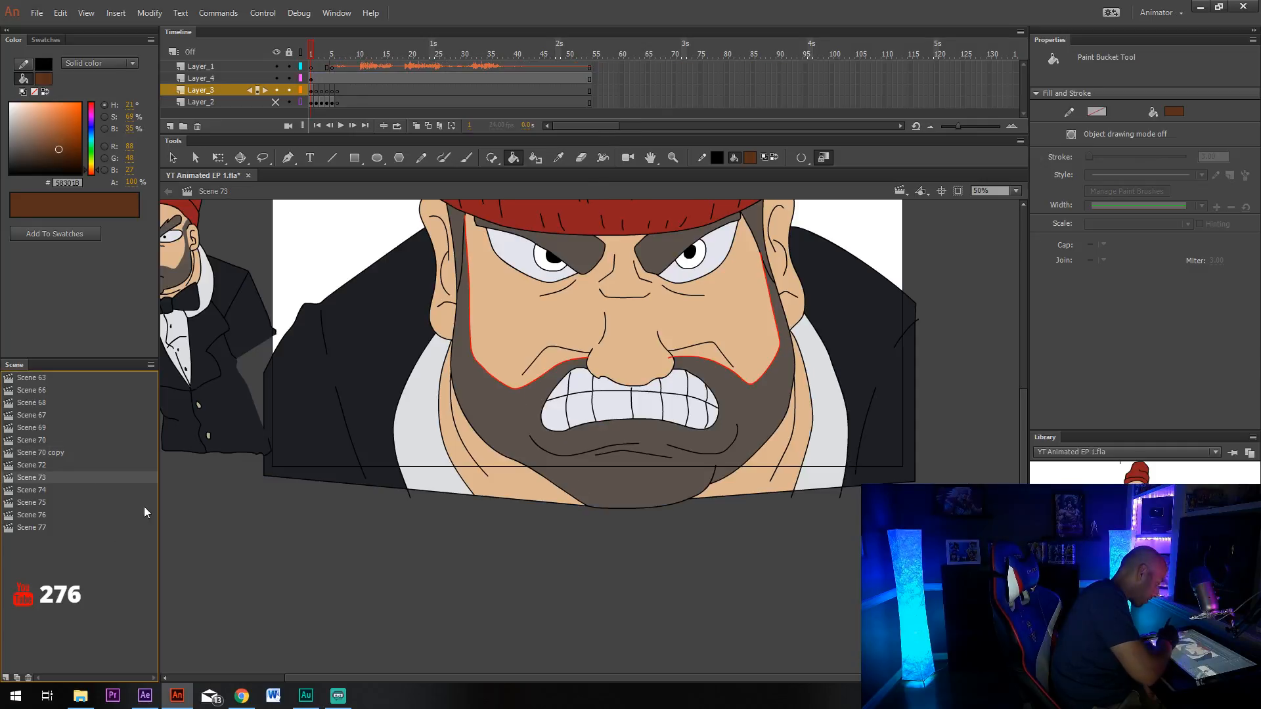
left_click(701, 262)
left_click_drag(769, 367, 734, 460)
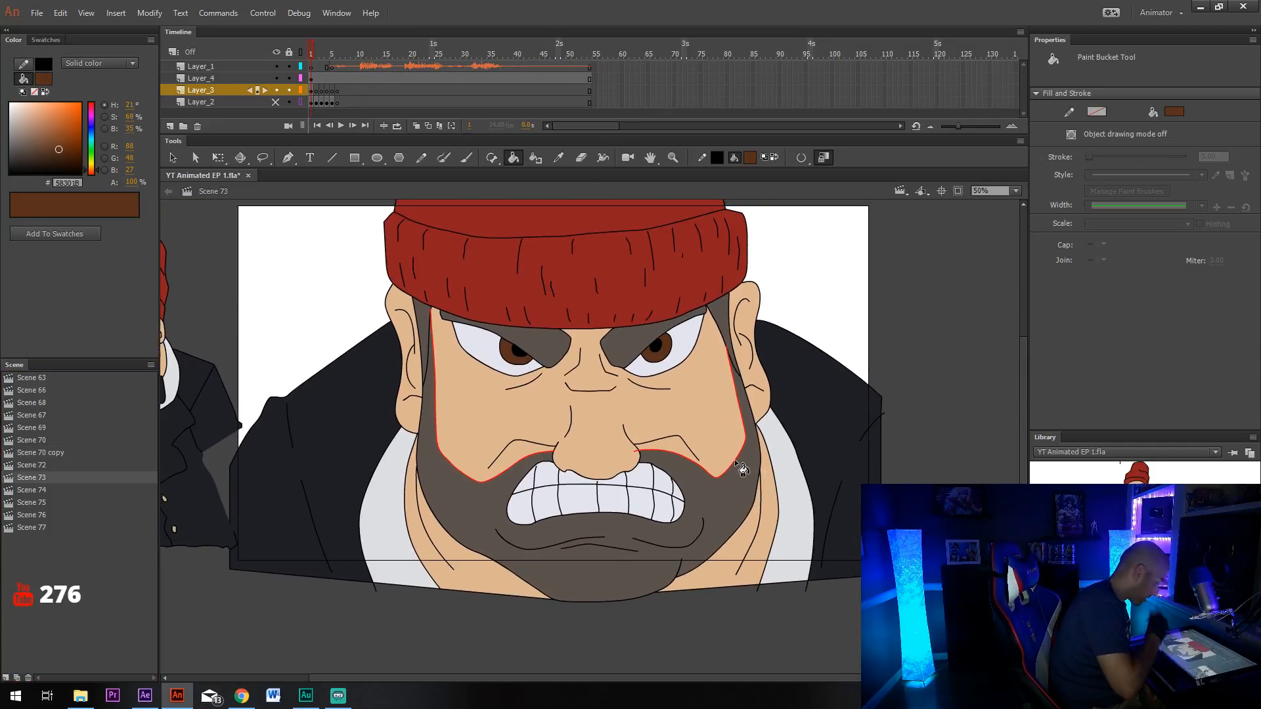
Link the red beard guide lines with a red FF0000 pencil stroke across the face, and delete all the connected red strokes.
key("y")
left_click(716, 158)
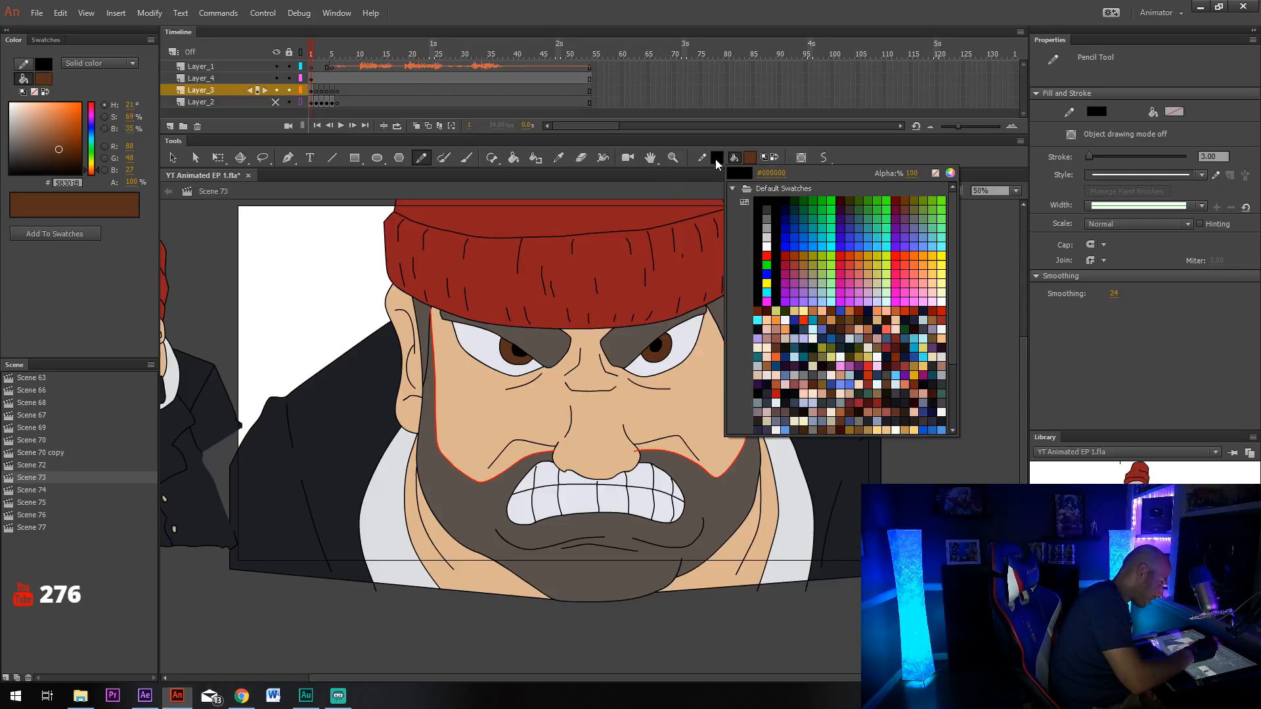
left_click(764, 262)
mouse_move(781, 384)
left_mouse_down()
mouse_move(636, 484)
mouse_move(397, 405)
left_mouse_up()
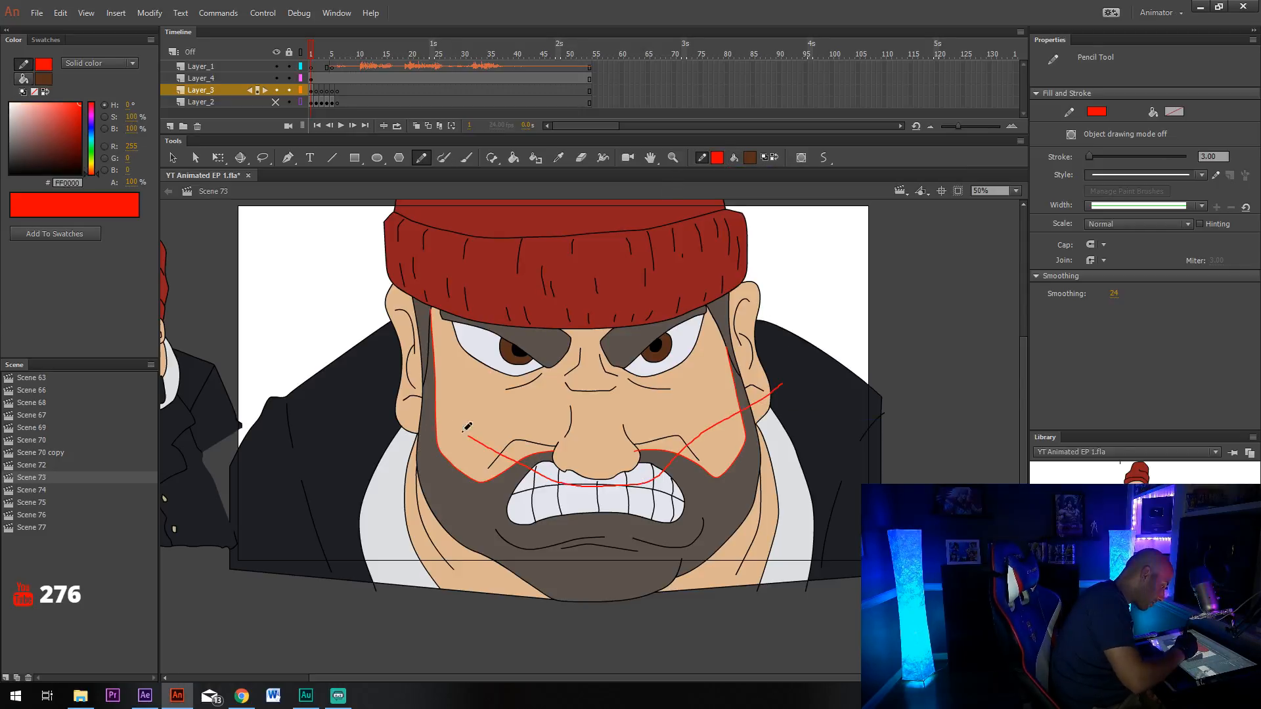
key("v")
double_click(495, 457)
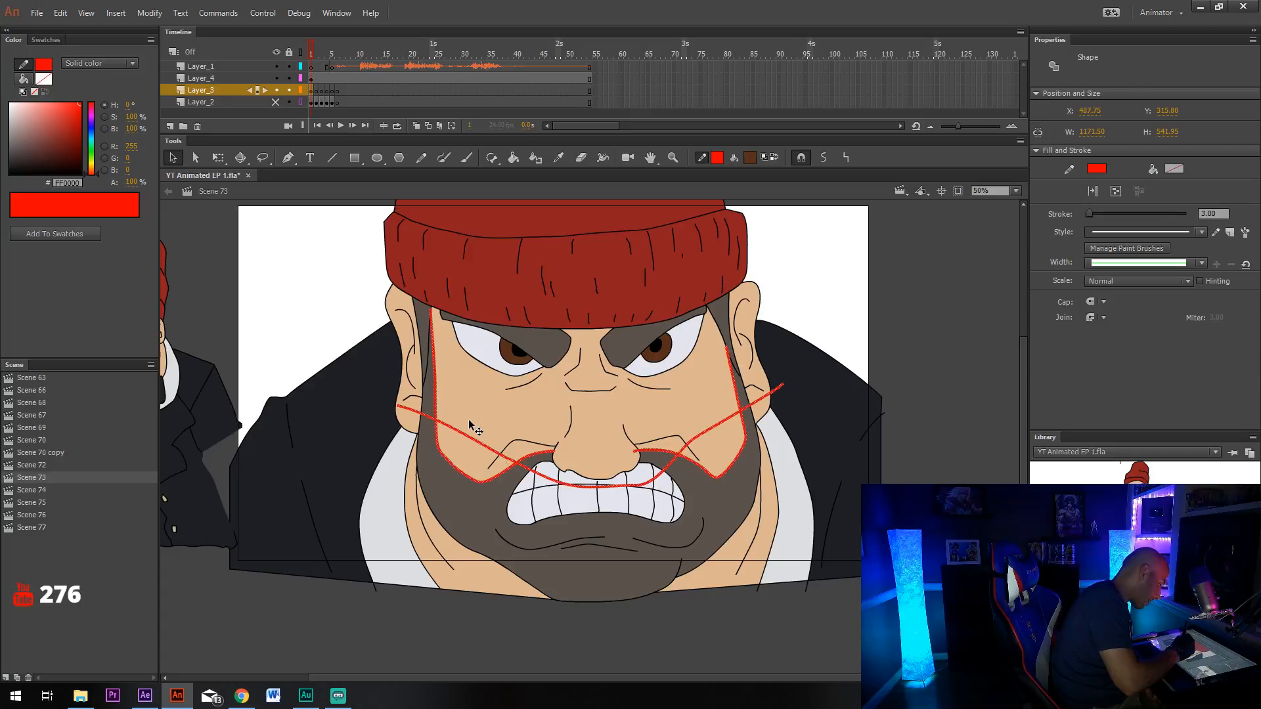
key("Delete")
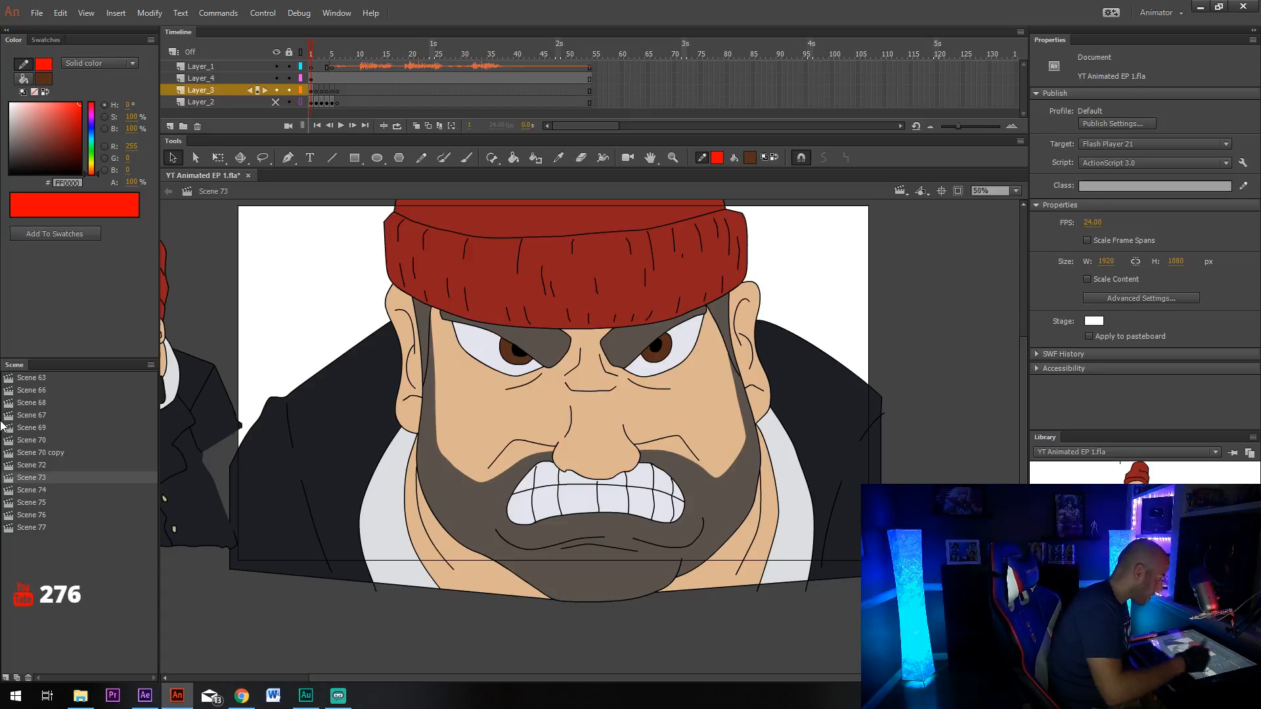
scroll(735, 420, "up", 2)
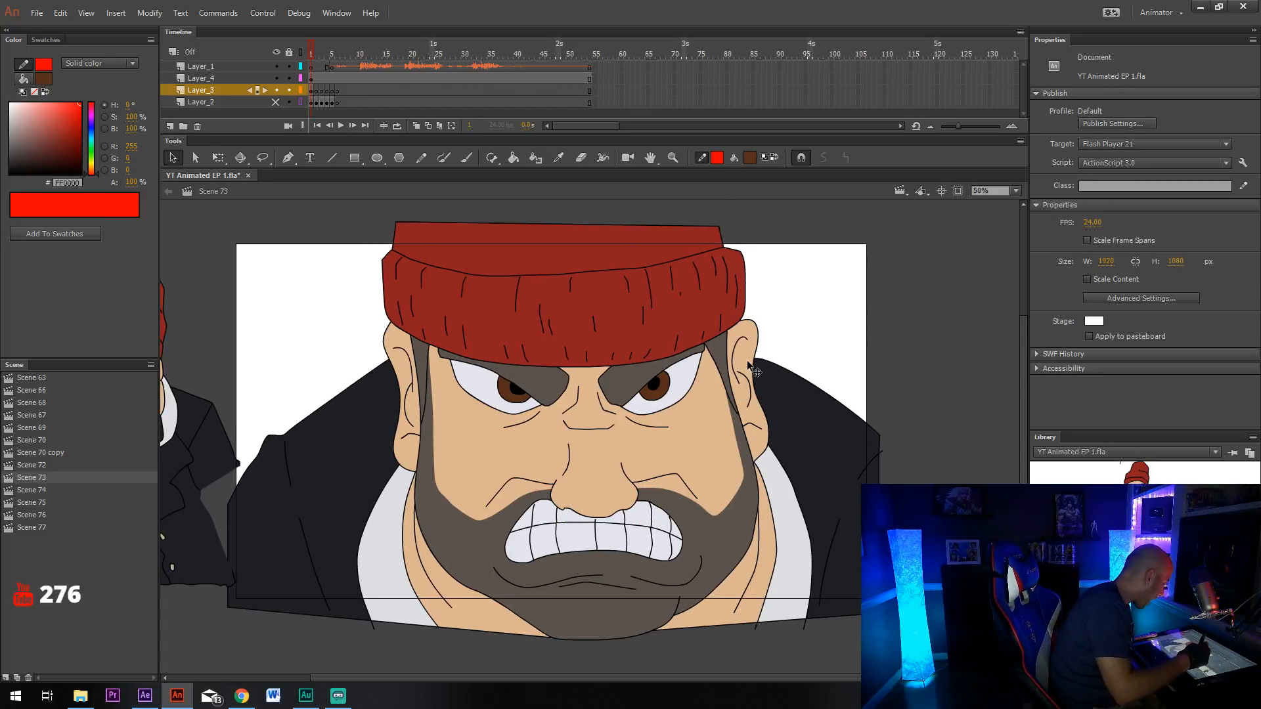
Choose the Pencil tool and set its stroke color to black (#000000).
left_click_drag(748, 367, 756, 400)
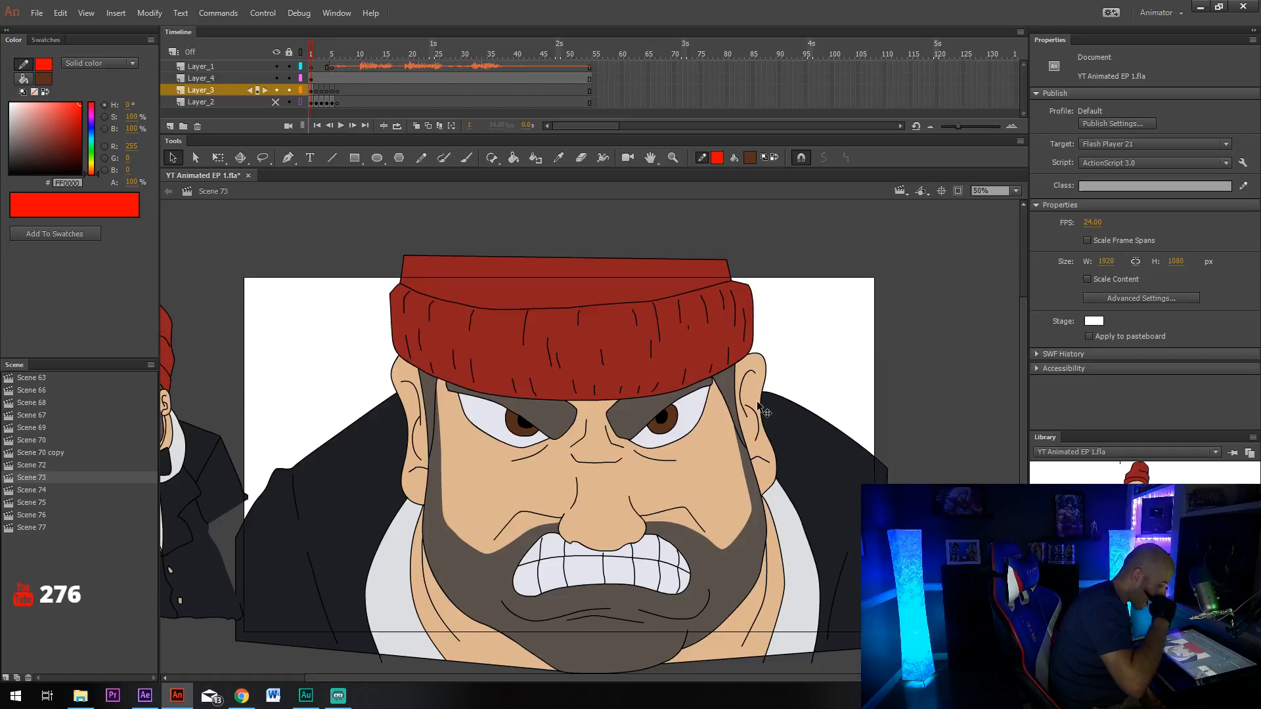
left_click_drag(779, 443, 795, 406)
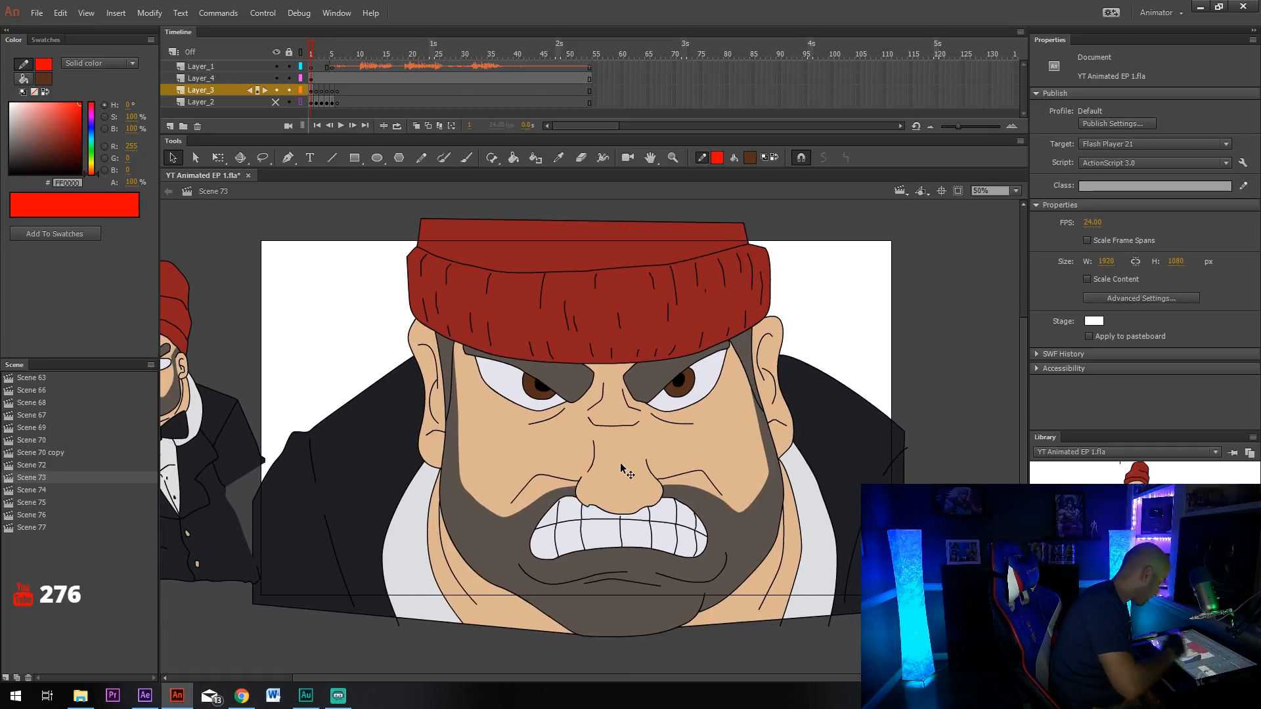
key("shift+y")
left_click(717, 164)
left_click(728, 187)
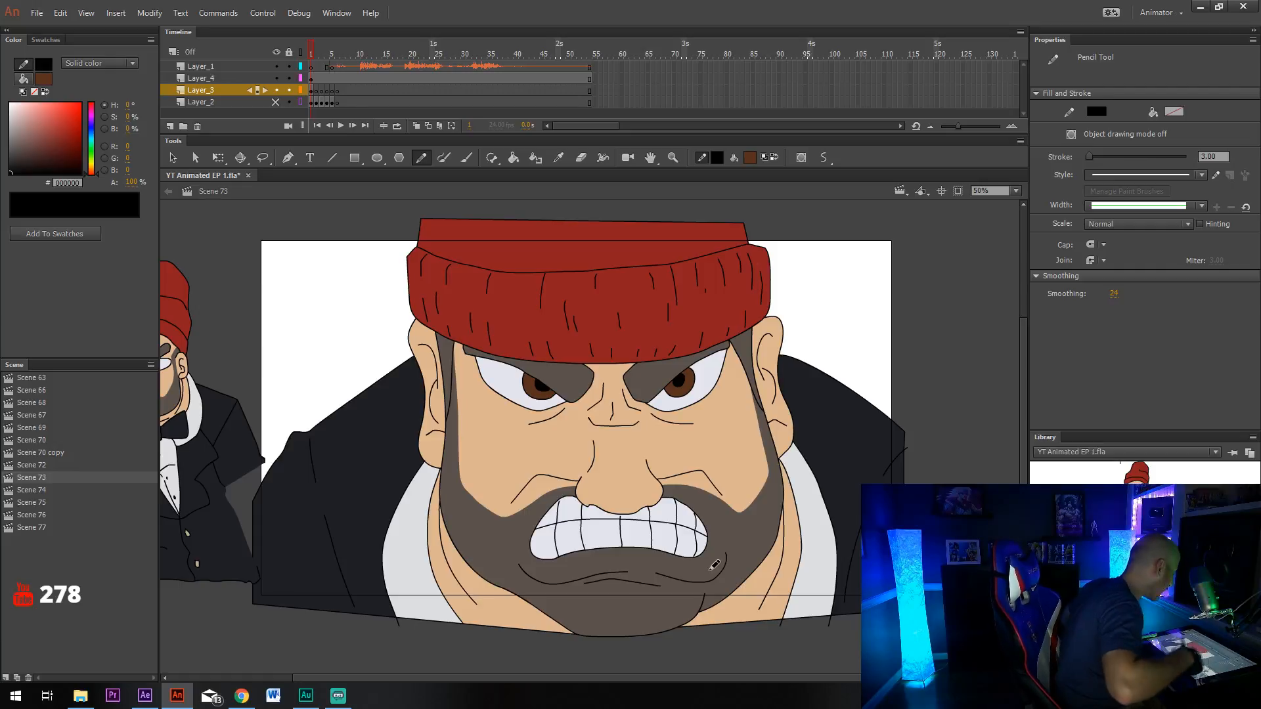
At frame 2, show the Layer_2 rough sketch without outline display and lock that layer.
left_click(315, 99)
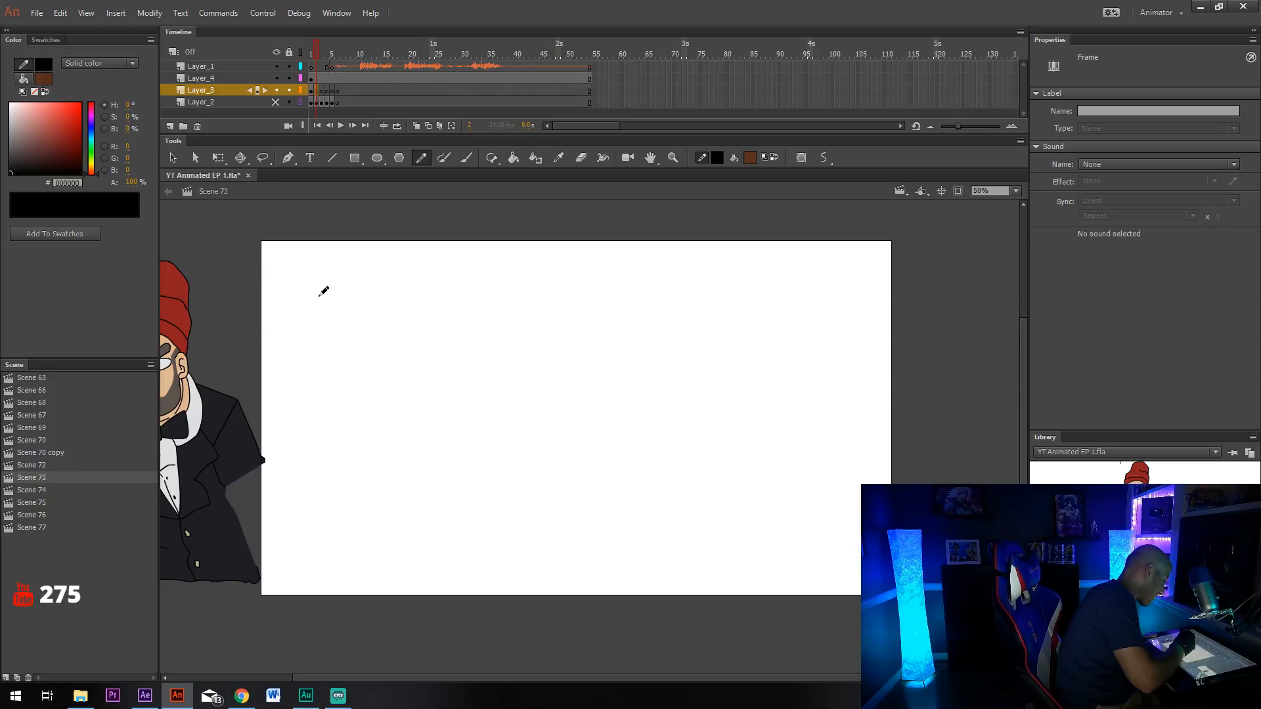
left_click(276, 102)
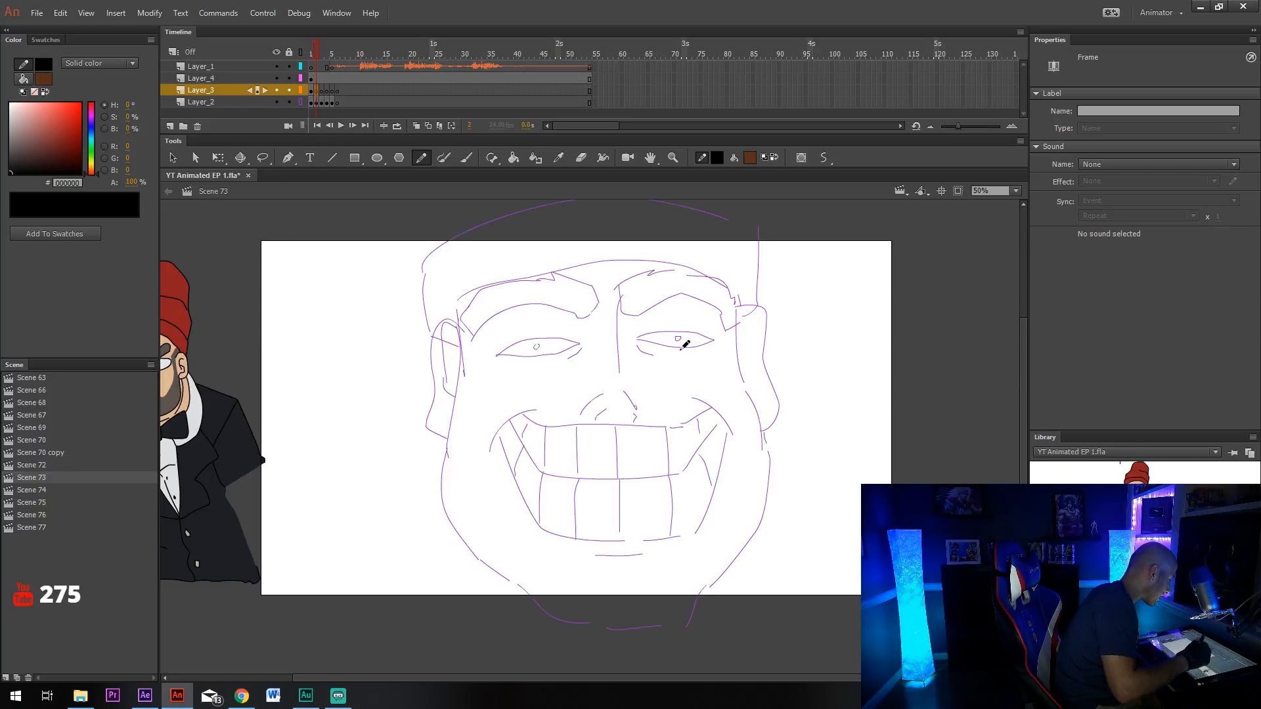
left_click(300, 101)
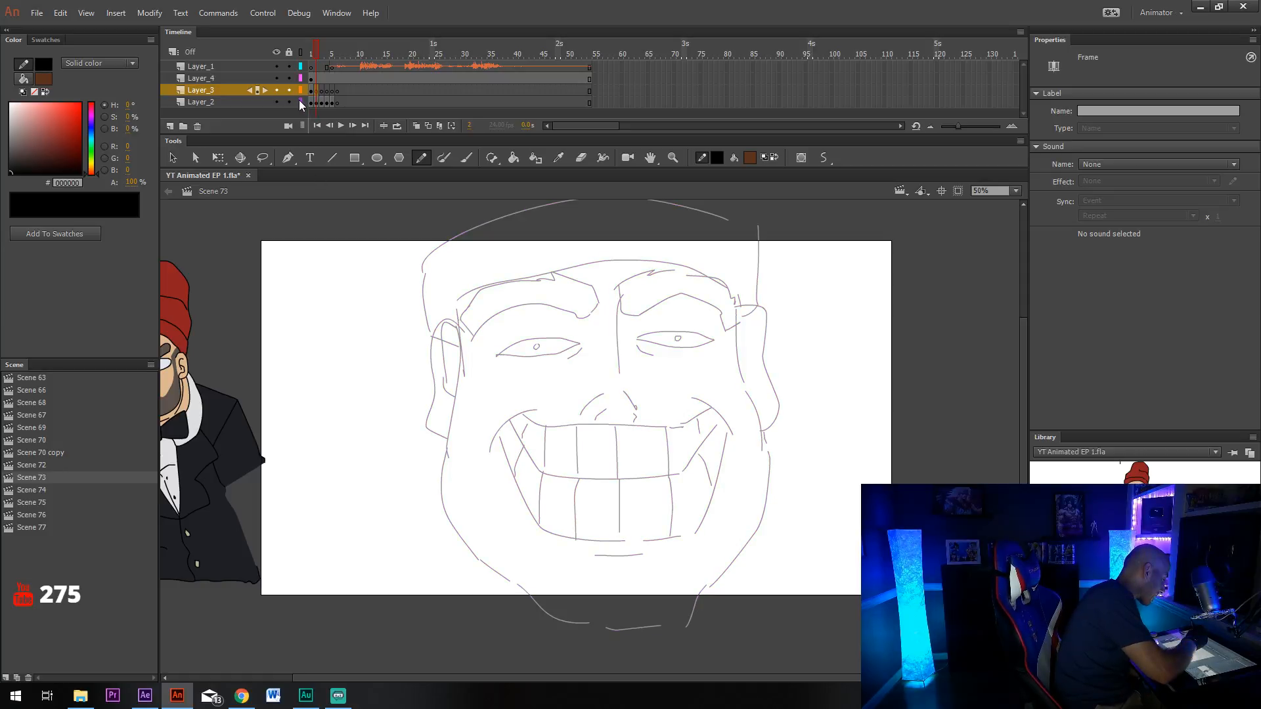
left_click(288, 102)
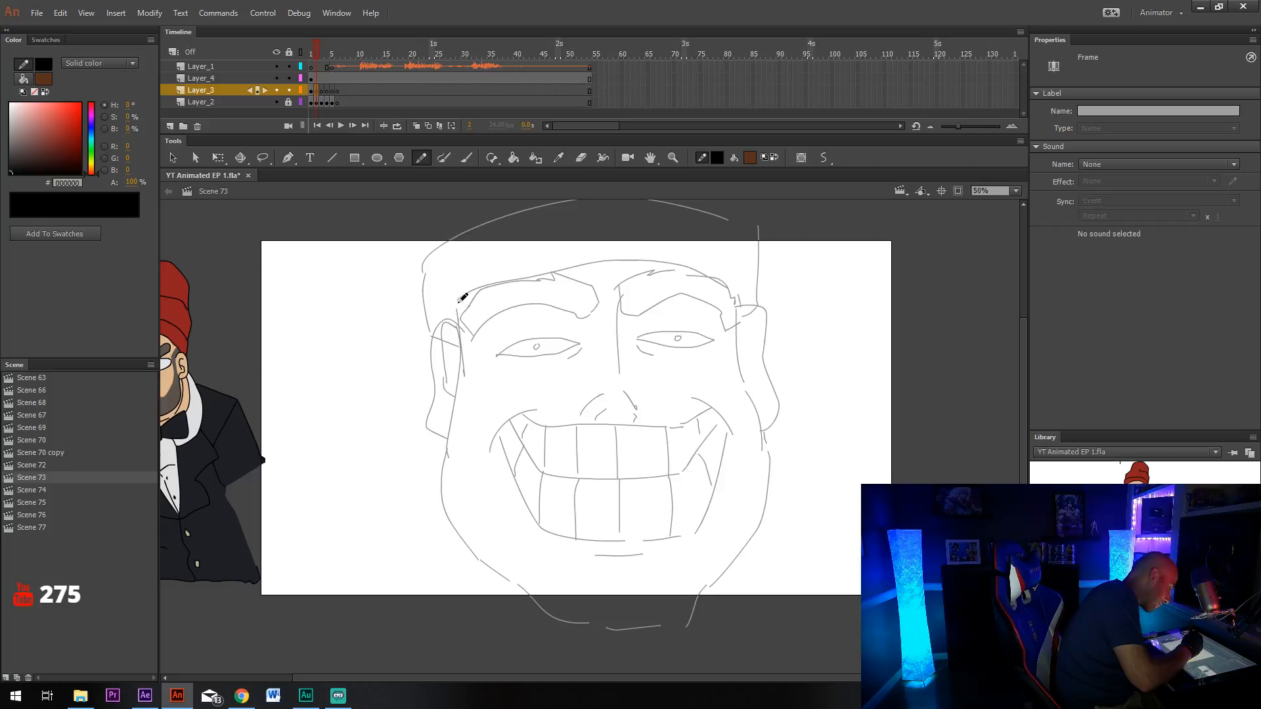
Trace the face outline from temple to temple around the chin, plus both ears with their inner folds, on Layer_3.
mouse_move(459, 301)
left_mouse_down()
mouse_move(442, 453)
mouse_move(450, 518)
mouse_move(548, 602)
mouse_move(610, 618)
mouse_move(663, 619)
mouse_move(696, 599)
mouse_move(767, 508)
mouse_move(775, 445)
mouse_move(736, 304)
left_mouse_up()
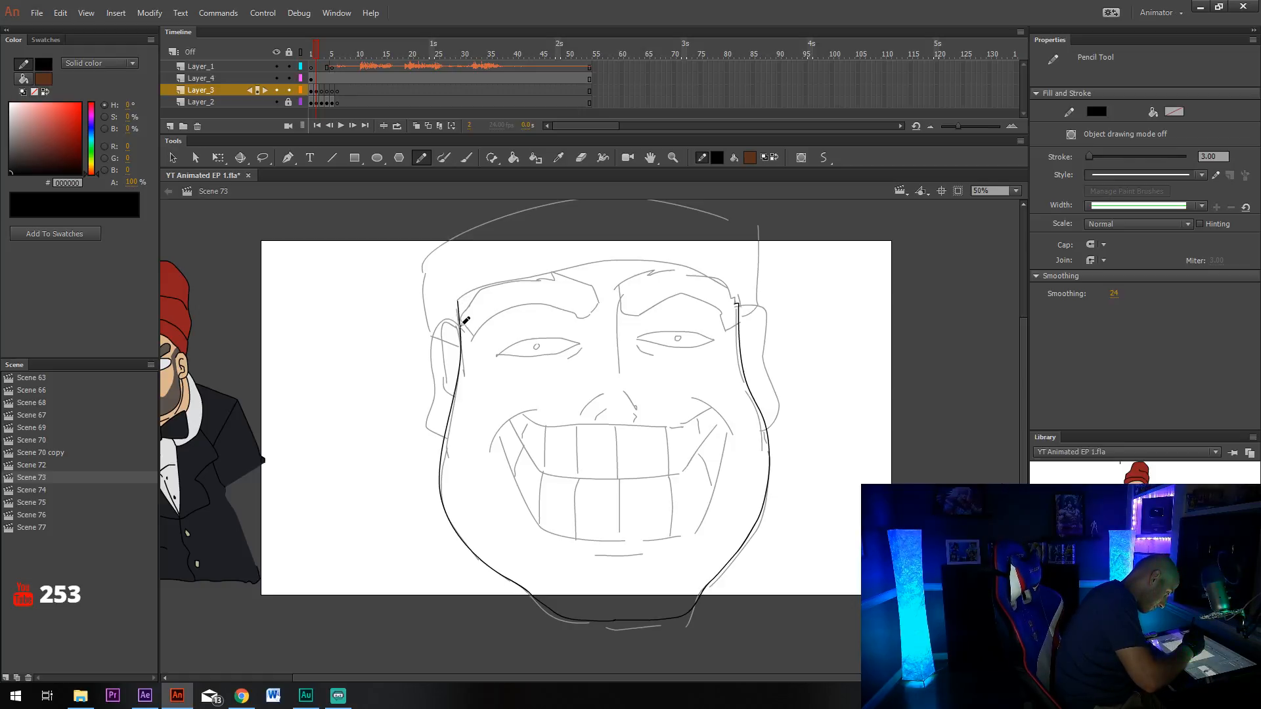
mouse_move(465, 321)
left_mouse_down()
mouse_move(449, 320)
mouse_move(429, 371)
mouse_move(426, 427)
mouse_move(444, 447)
left_mouse_up()
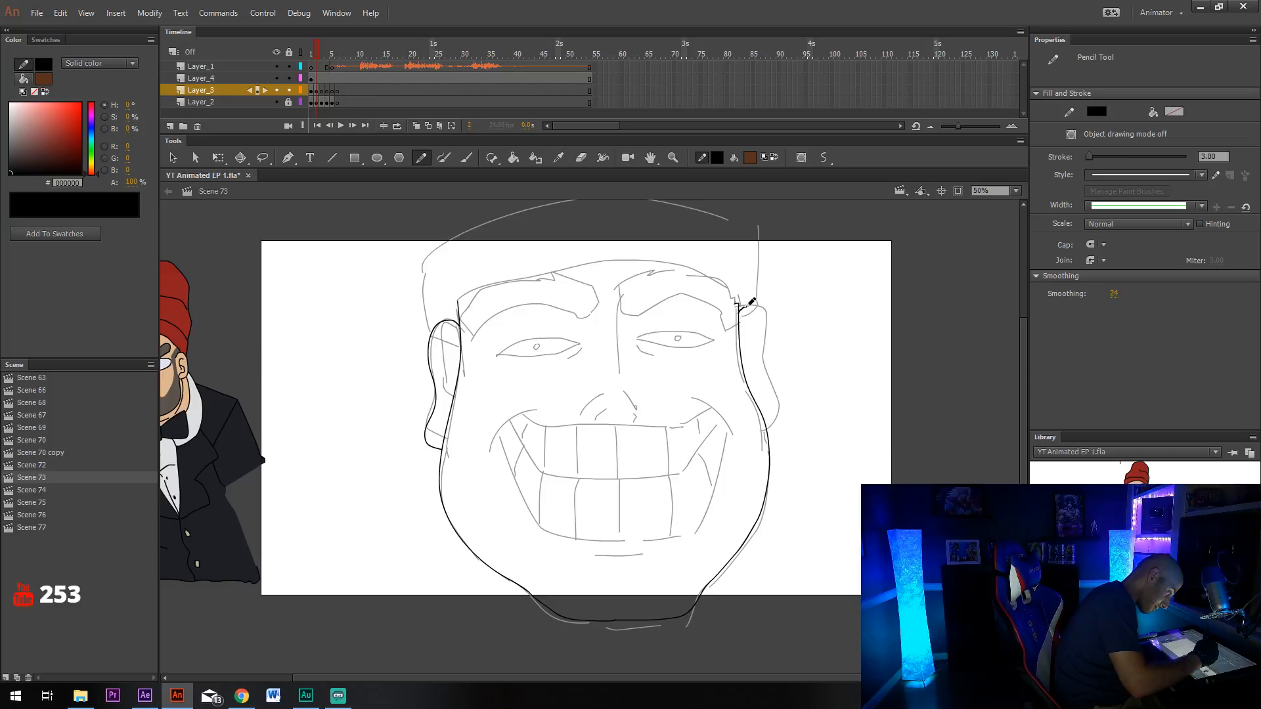
mouse_move(750, 304)
left_mouse_down()
mouse_move(772, 318)
mouse_move(762, 358)
mouse_move(768, 432)
left_mouse_up()
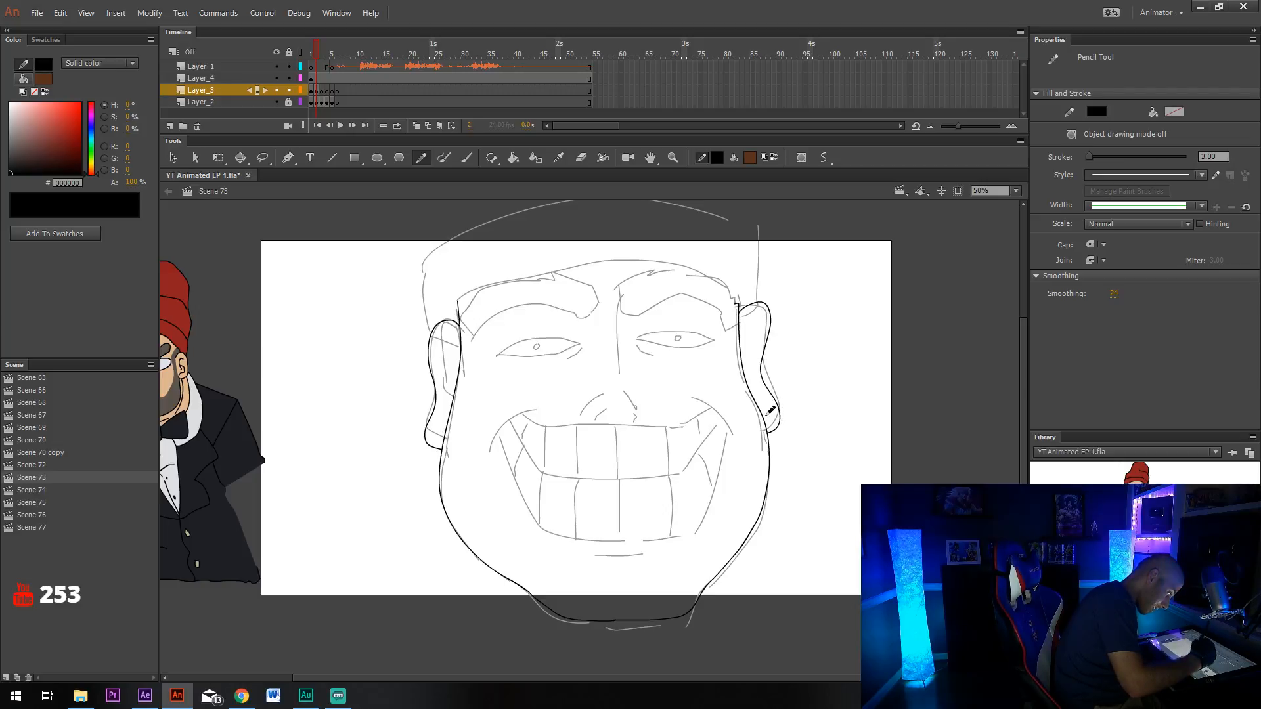
mouse_move(442, 346)
left_mouse_down()
mouse_move(448, 336)
mouse_move(438, 422)
left_mouse_up()
left_click_drag(757, 326, 767, 398)
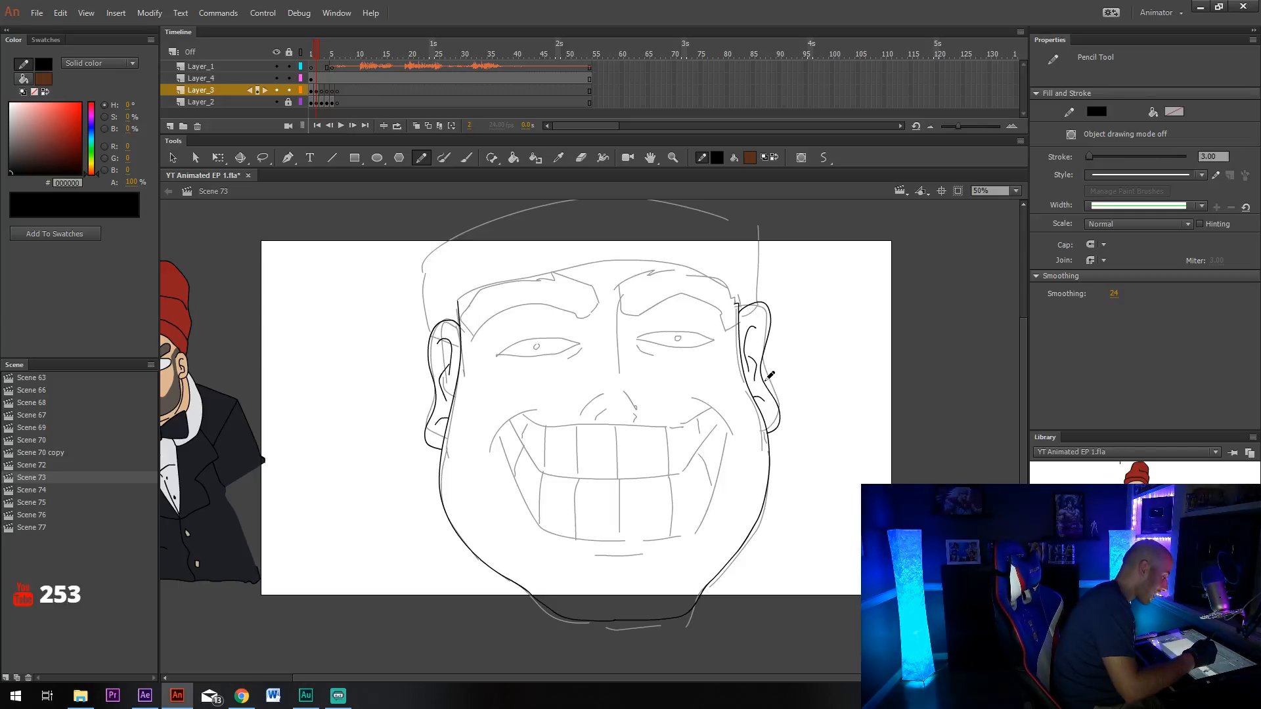
Draw a straight line across the forehead between the temples and bend it upward into the hat's lower edge.
scroll(684, 356, "up", 3)
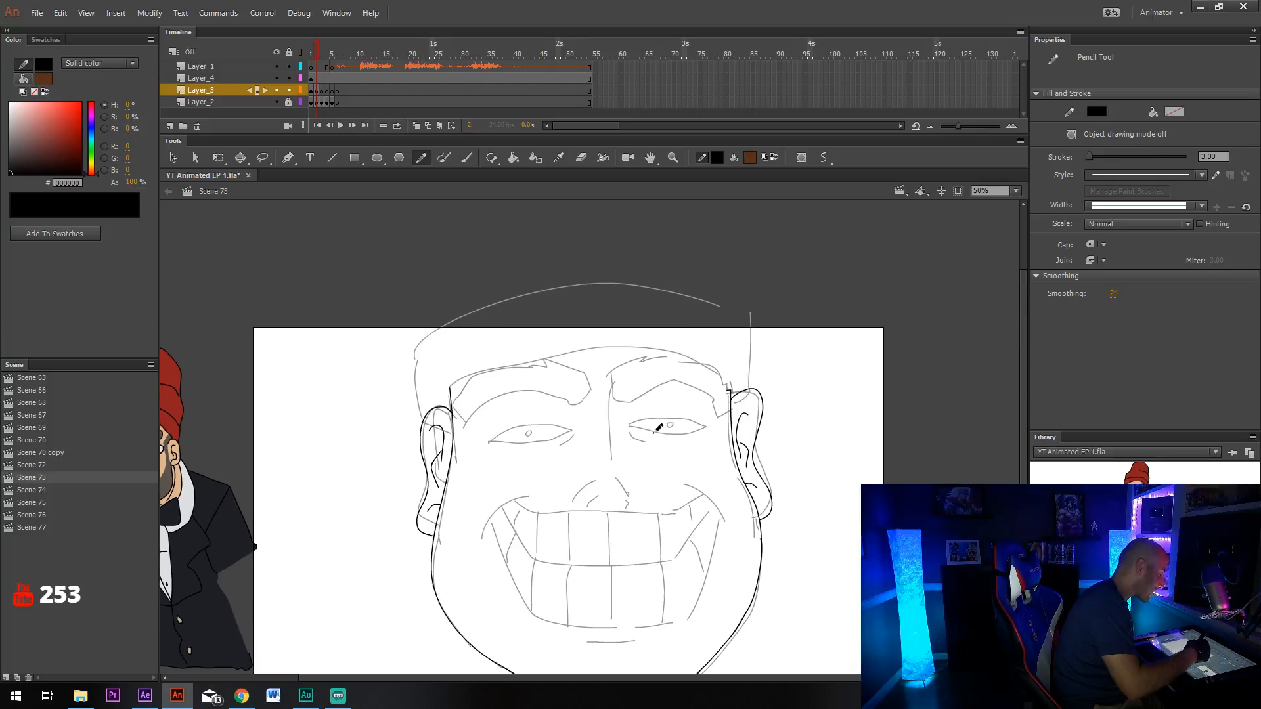
key("n")
mouse_move(449, 388)
left_mouse_down()
mouse_move(732, 378)
mouse_move(732, 391)
mouse_move(660, 342)
mouse_move(676, 333)
mouse_move(662, 344)
left_mouse_up()
key("v")
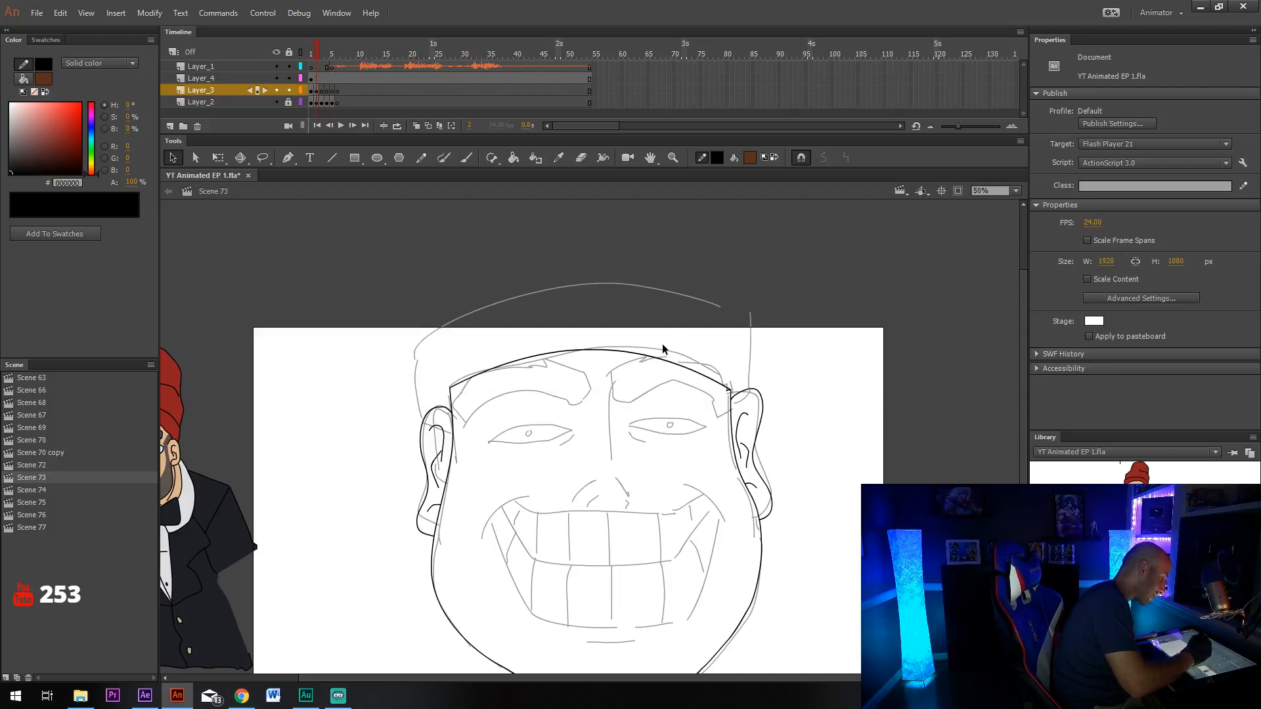
At 100% zoom, draw both narrow eye outlines in pencil and add a small pupil inside each eye.
key("y")
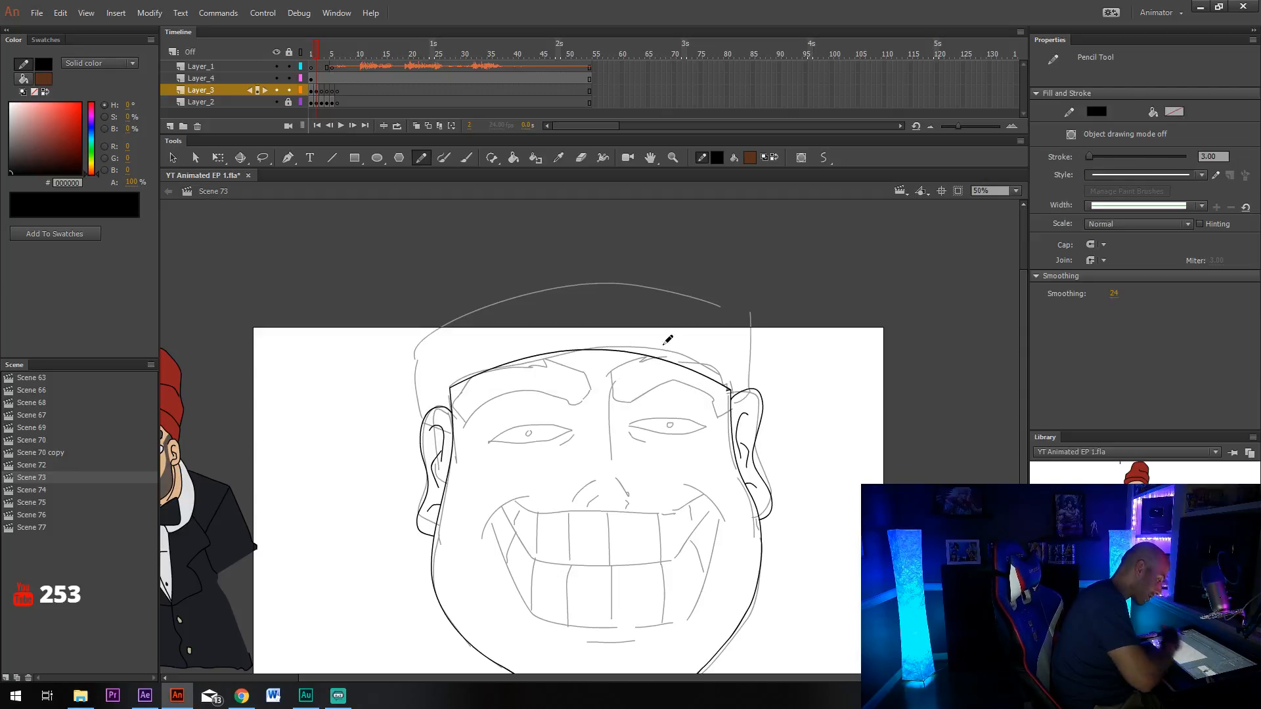
left_click(1015, 191)
left_click(1003, 272)
left_click_drag(621, 424, 657, 574)
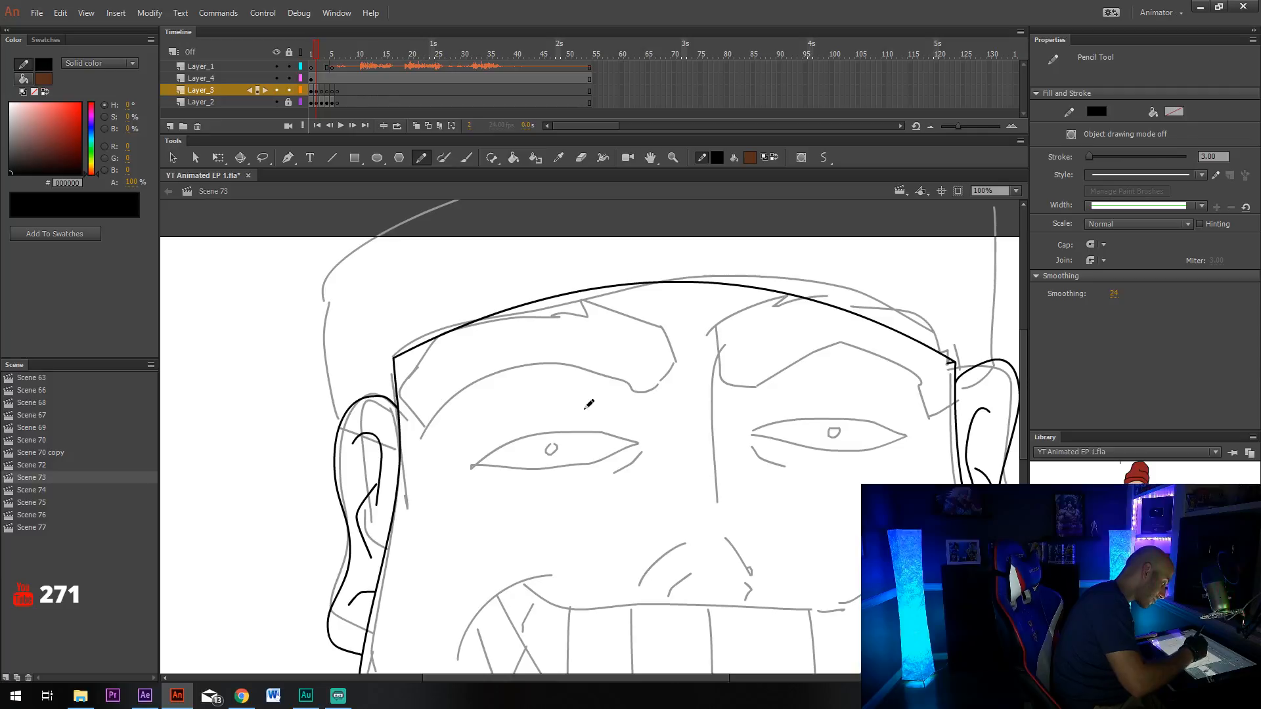
mouse_move(638, 443)
left_mouse_down()
mouse_move(527, 435)
mouse_move(462, 468)
left_mouse_up()
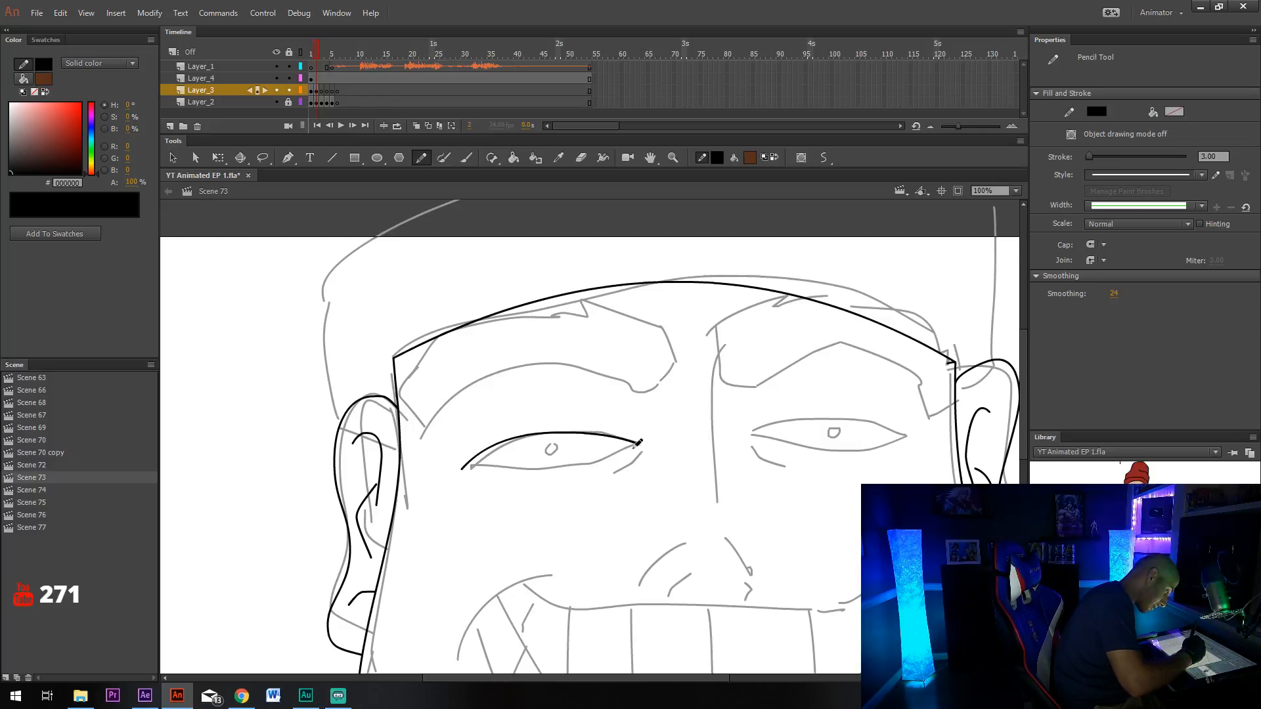
mouse_move(638, 444)
left_mouse_down()
mouse_move(536, 473)
mouse_move(462, 469)
left_mouse_up()
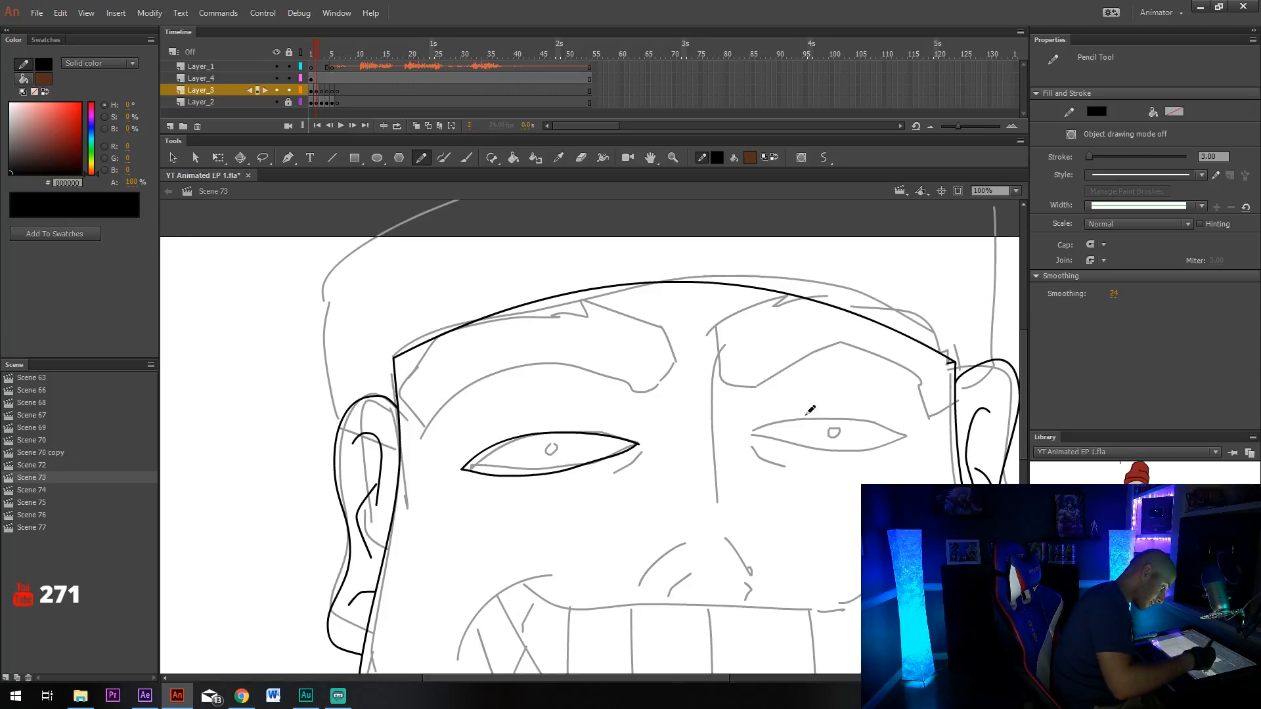
left_click_drag(810, 410, 657, 406)
mouse_move(587, 437)
left_mouse_down()
mouse_move(691, 427)
mouse_move(767, 457)
mouse_move(680, 464)
mouse_move(588, 436)
left_mouse_up()
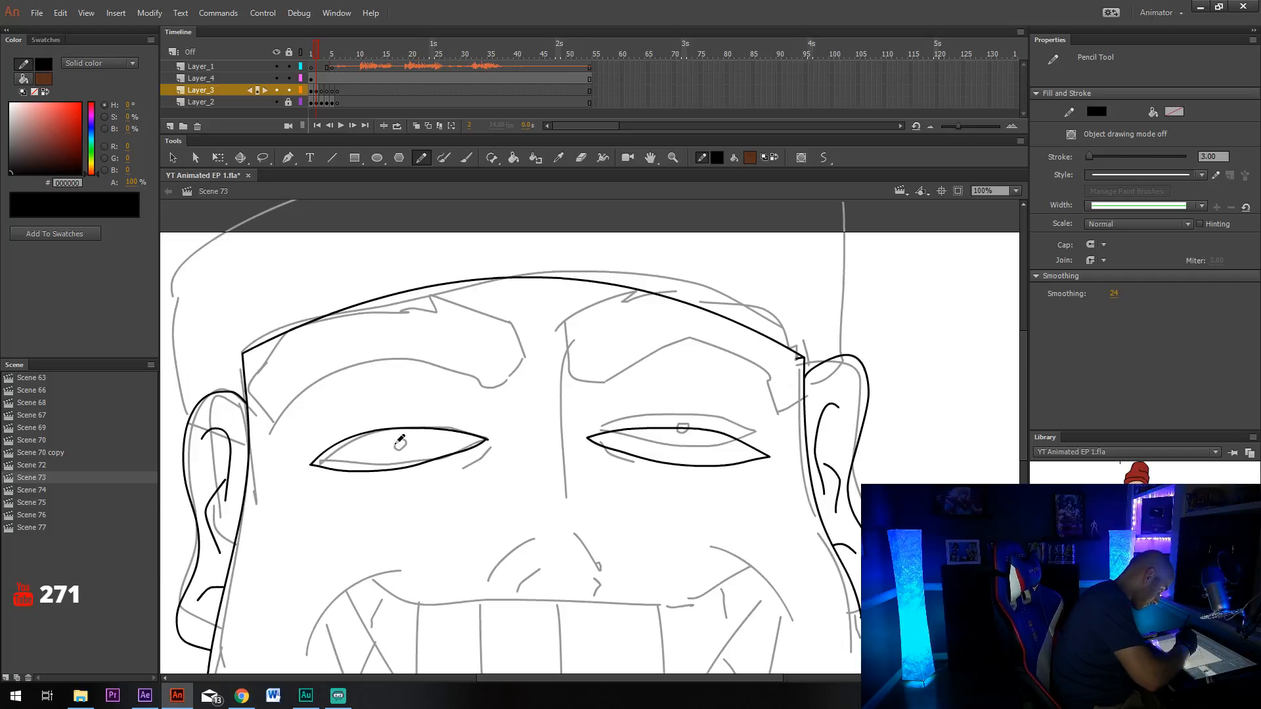
left_click_drag(398, 441, 394, 448)
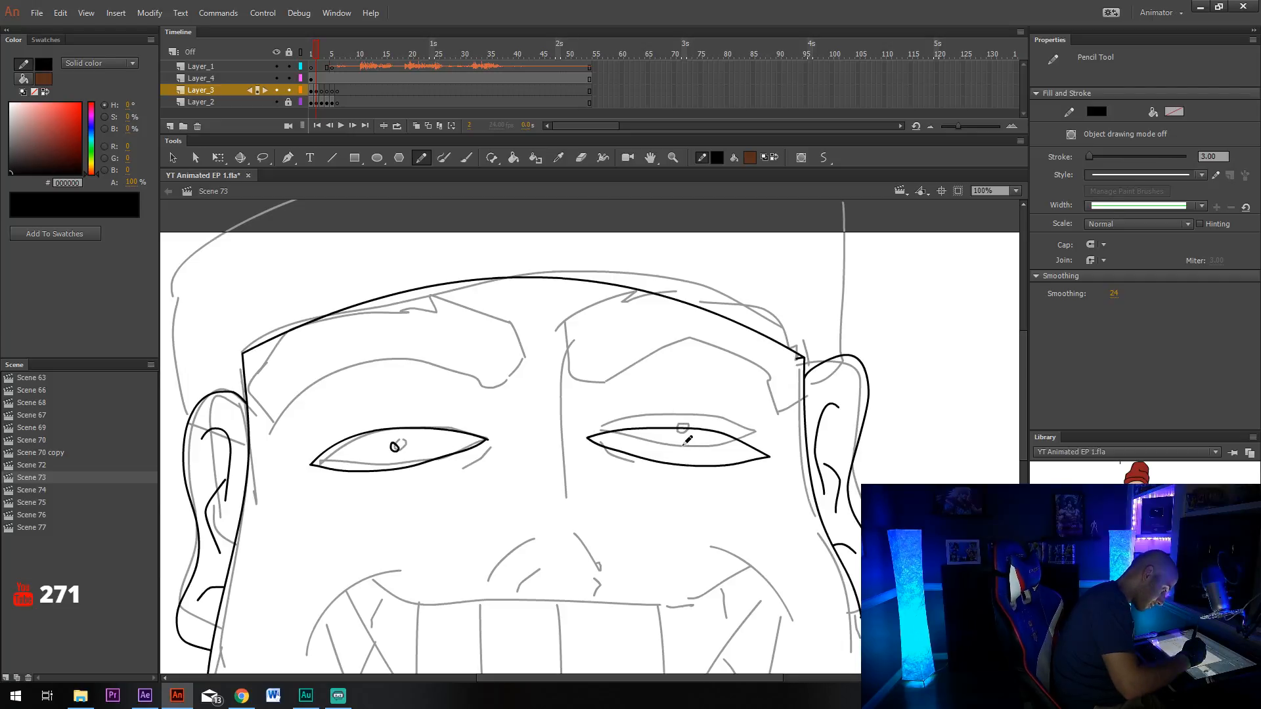
left_click_drag(684, 444, 682, 444)
Draw the nose in pencil, with its long bridge line, tip and both nostrils.
left_click_drag(605, 451, 635, 398)
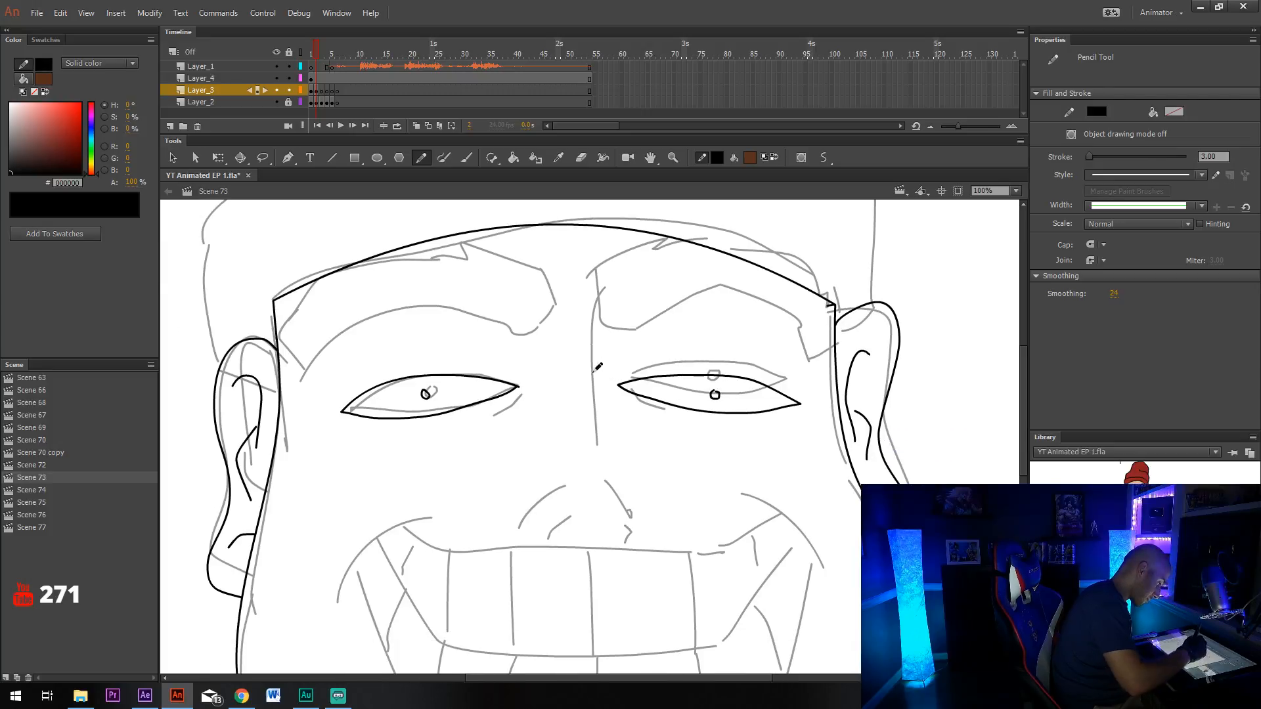
mouse_move(598, 274)
left_mouse_down()
mouse_move(594, 445)
mouse_move(616, 465)
mouse_move(622, 506)
mouse_move(605, 542)
left_mouse_up()
mouse_move(650, 503)
left_mouse_down()
mouse_move(635, 545)
mouse_move(622, 543)
left_mouse_up()
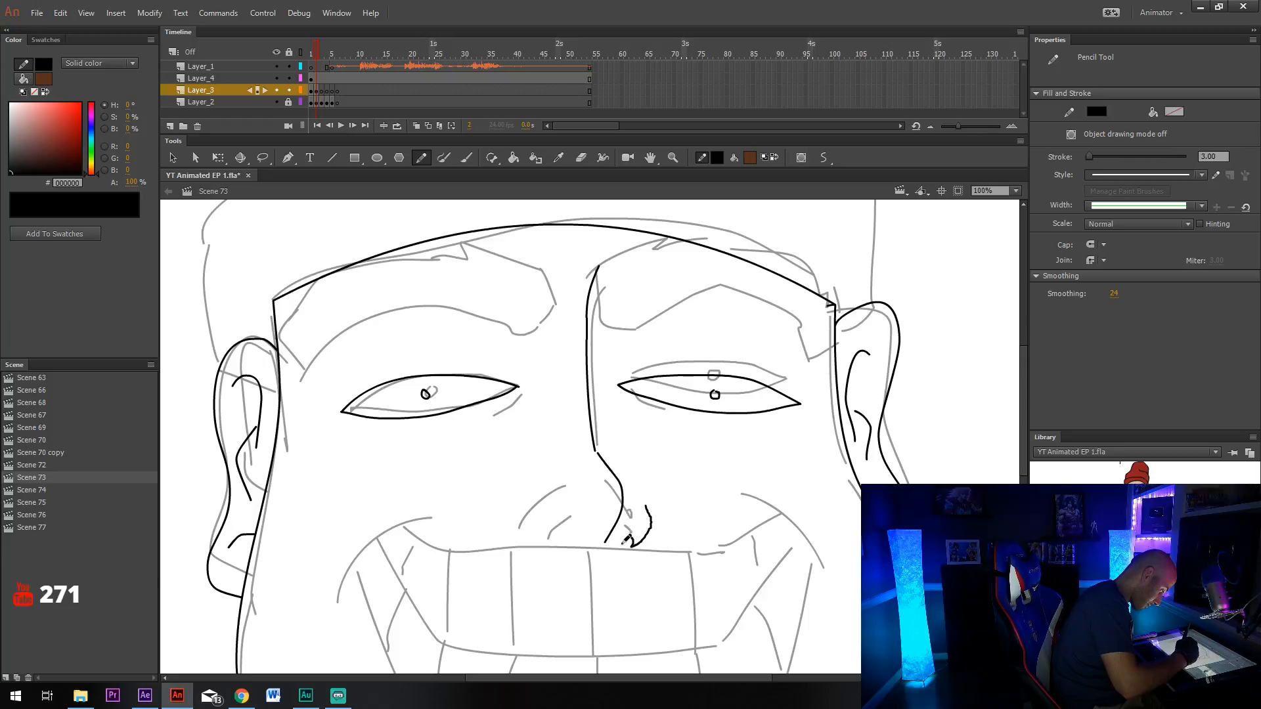
mouse_move(528, 497)
left_mouse_down()
mouse_move(523, 525)
mouse_move(559, 546)
left_mouse_up()
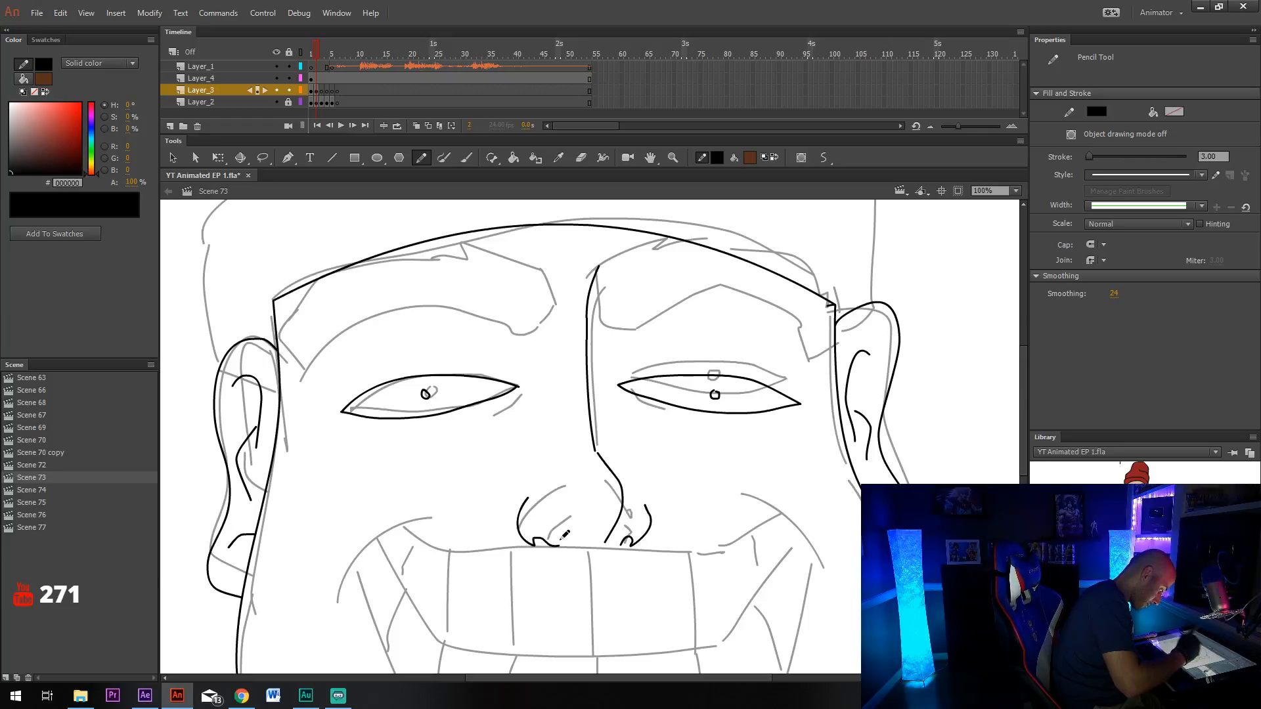
Trace both thick eyebrows under the hat line, including the small jagged notches on their upper edges.
left_click_drag(675, 469, 721, 477)
mouse_move(600, 417)
left_mouse_down()
mouse_move(621, 433)
mouse_move(580, 555)
left_mouse_up()
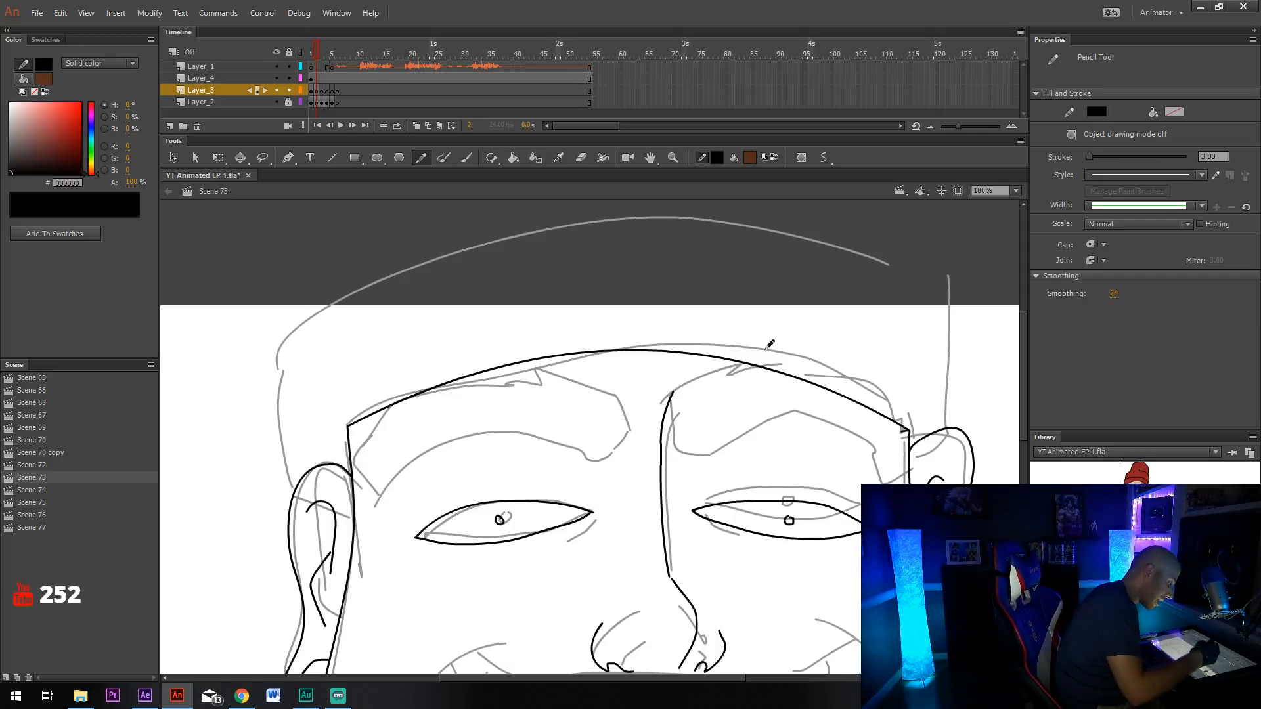
mouse_move(619, 395)
left_mouse_down()
mouse_move(614, 447)
mouse_move(574, 455)
mouse_move(454, 435)
mouse_move(371, 497)
left_mouse_up()
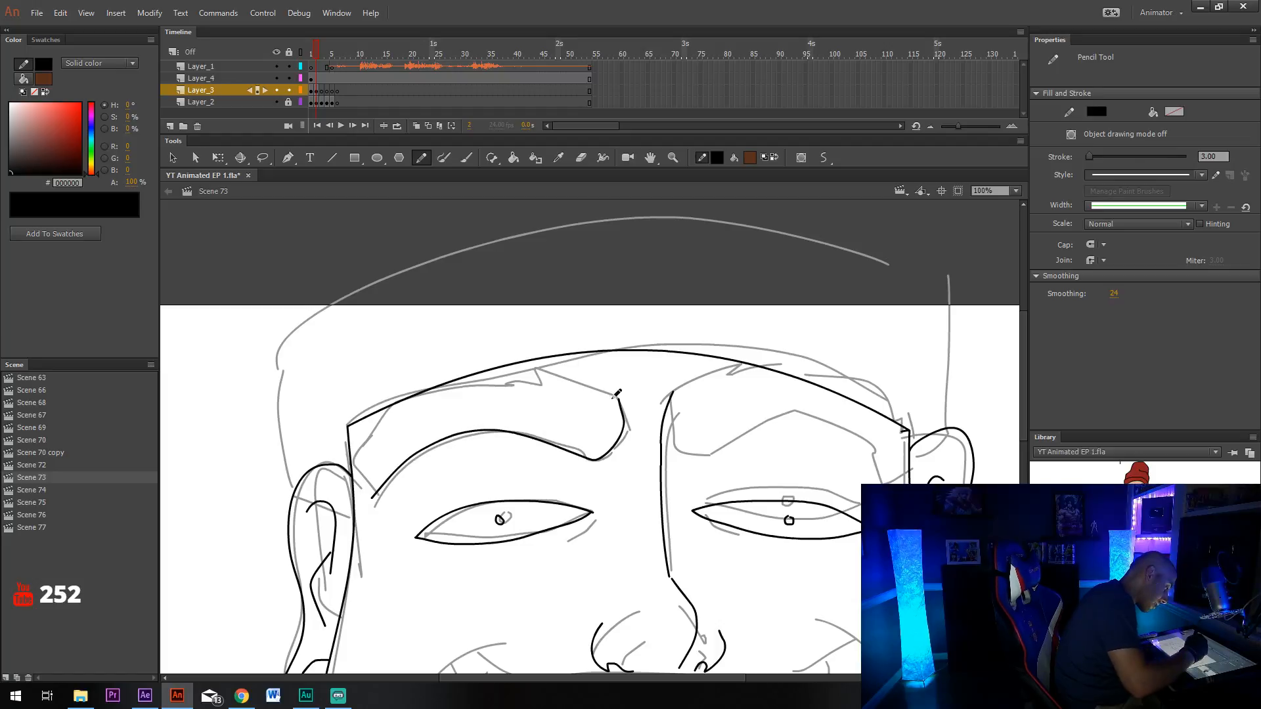
mouse_move(622, 395)
left_mouse_down()
mouse_move(540, 363)
mouse_move(546, 376)
mouse_move(483, 371)
mouse_move(380, 425)
mouse_move(365, 444)
mouse_move(377, 487)
left_mouse_up()
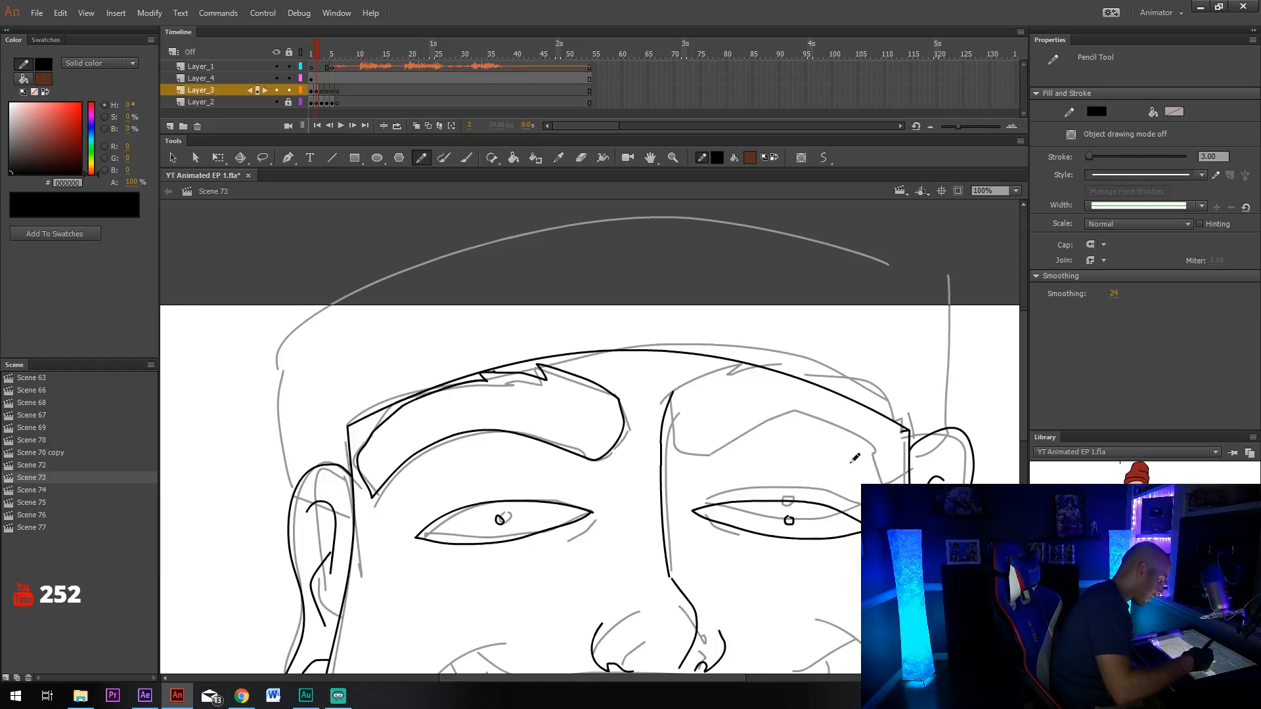
left_click_drag(855, 459, 764, 474)
left_click_drag(589, 399, 671, 377)
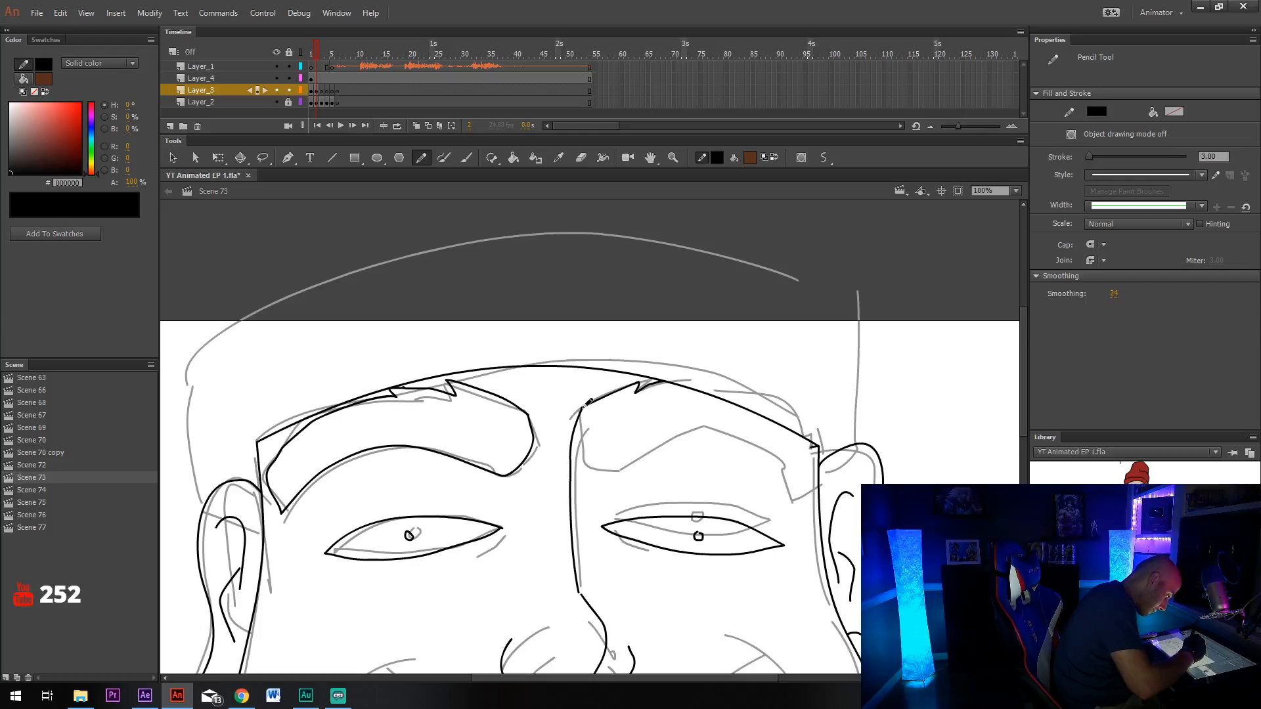
mouse_move(588, 402)
left_mouse_down()
mouse_move(588, 459)
mouse_move(607, 468)
mouse_move(735, 430)
mouse_move(793, 462)
mouse_move(826, 427)
left_mouse_up()
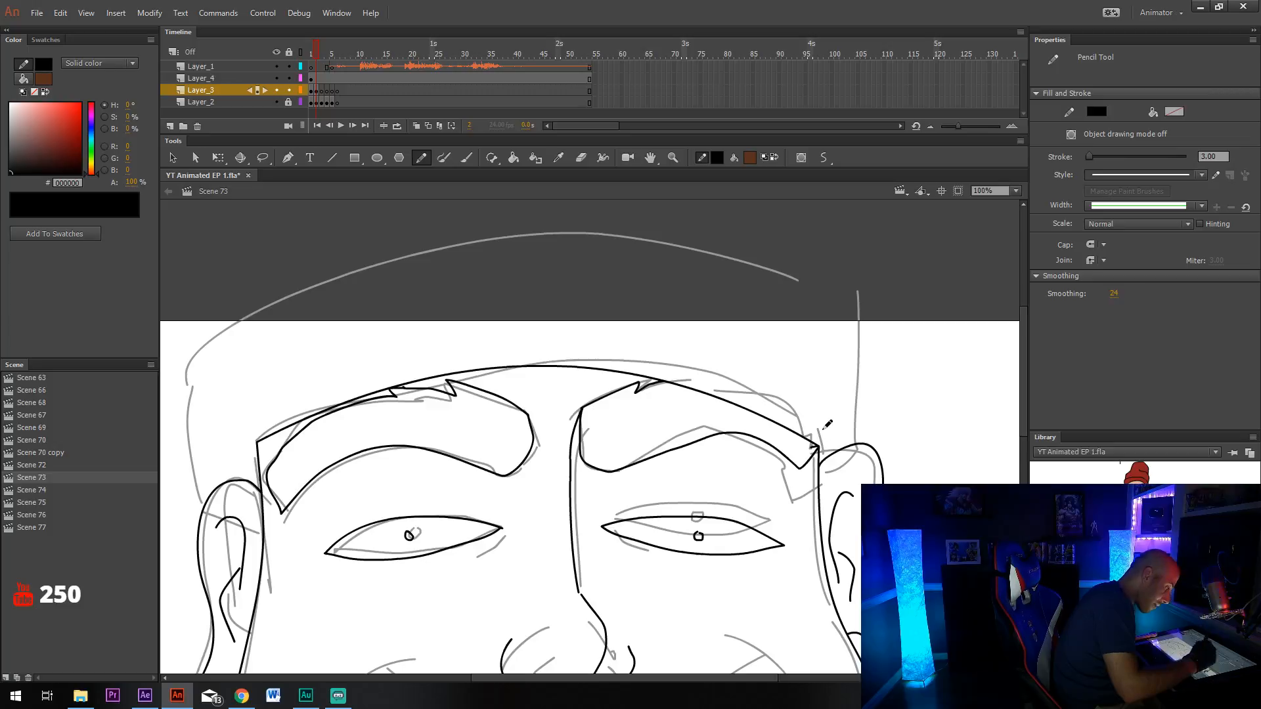
Delete the stray line segment where the hat line meets the temple beside the right-hand ear.
key("v")
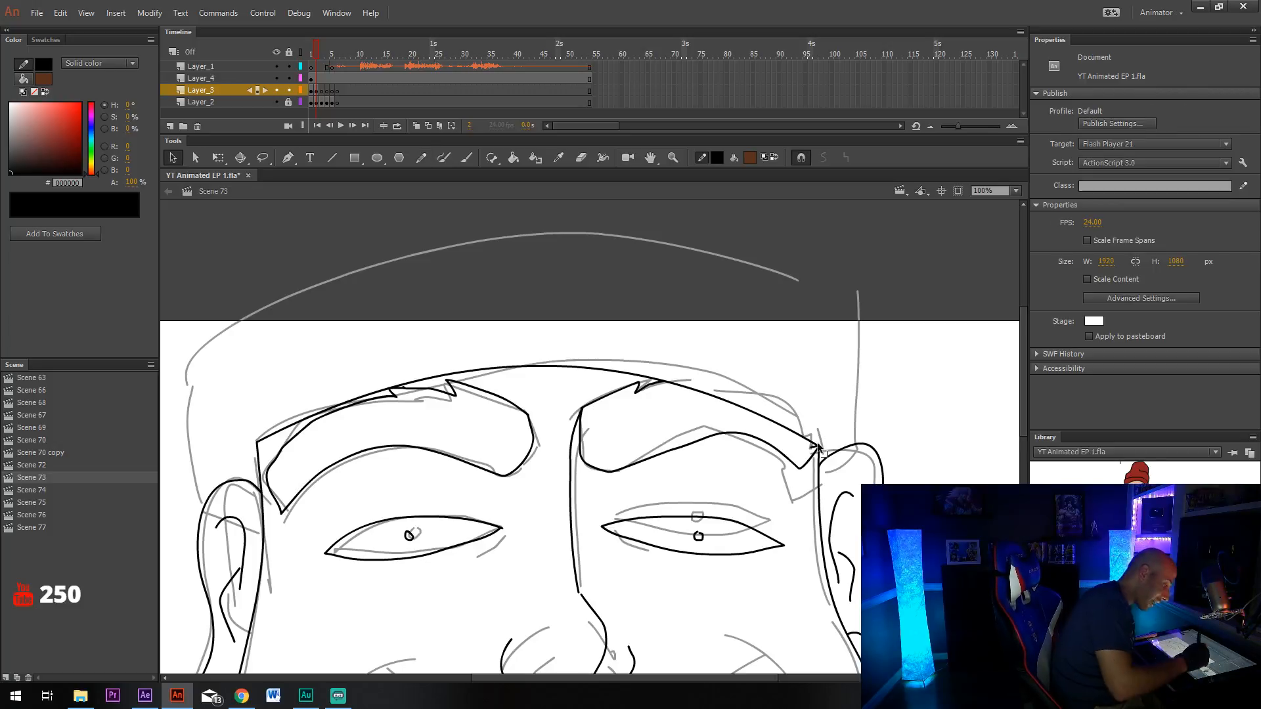
left_click(815, 447)
key("Delete")
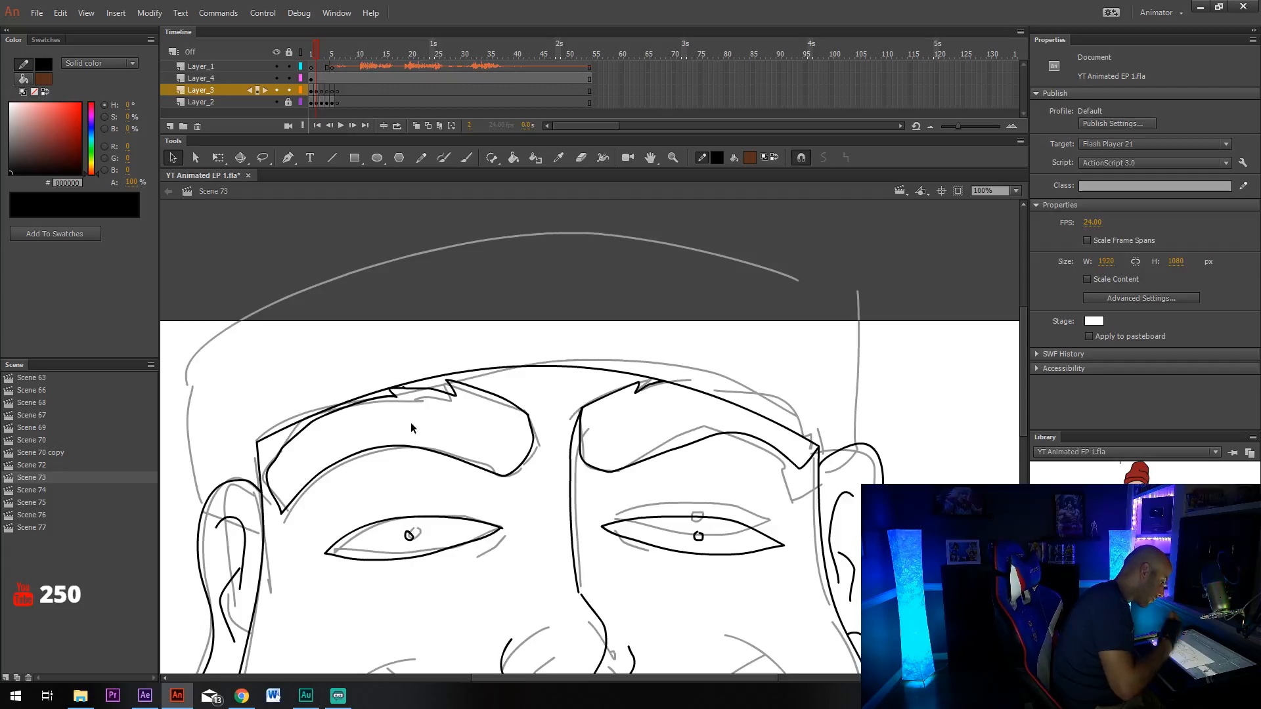
Outline the hat by drawing its two curved sides, joining them with a straight line, and bending that line into a dome.
left_click_drag(519, 548, 549, 482)
key("y")
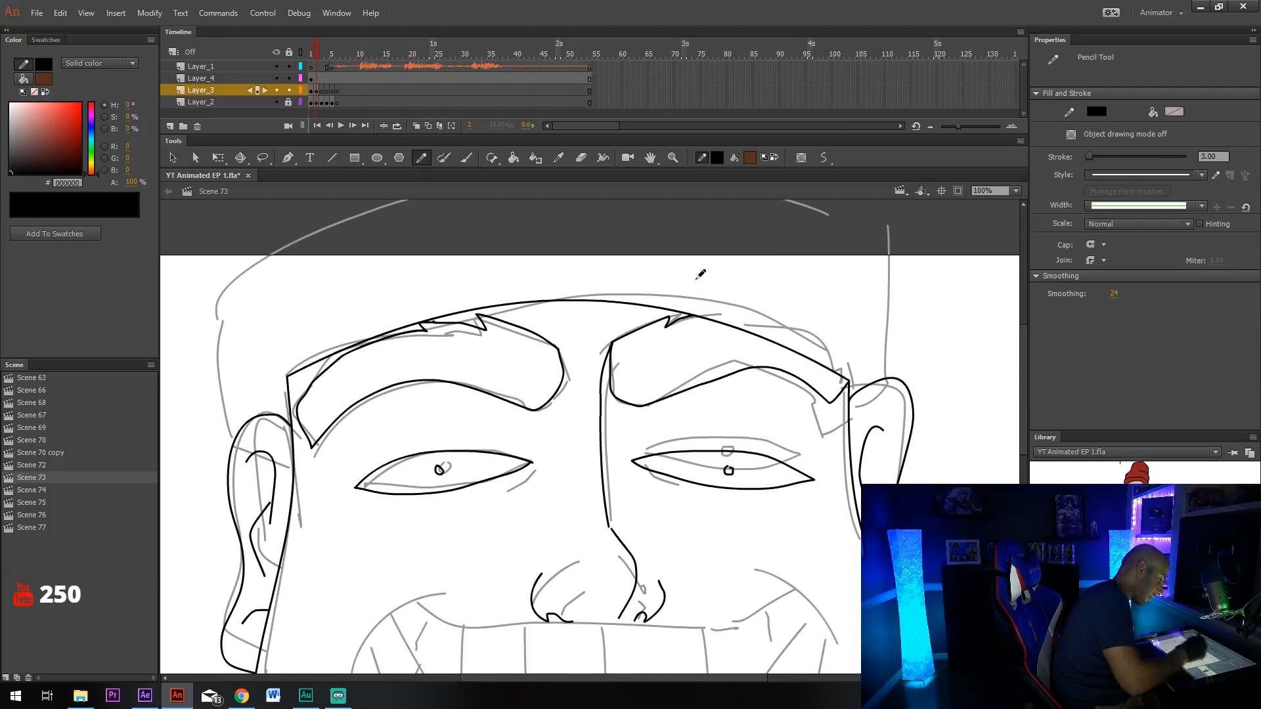
left_click_drag(700, 274, 725, 444)
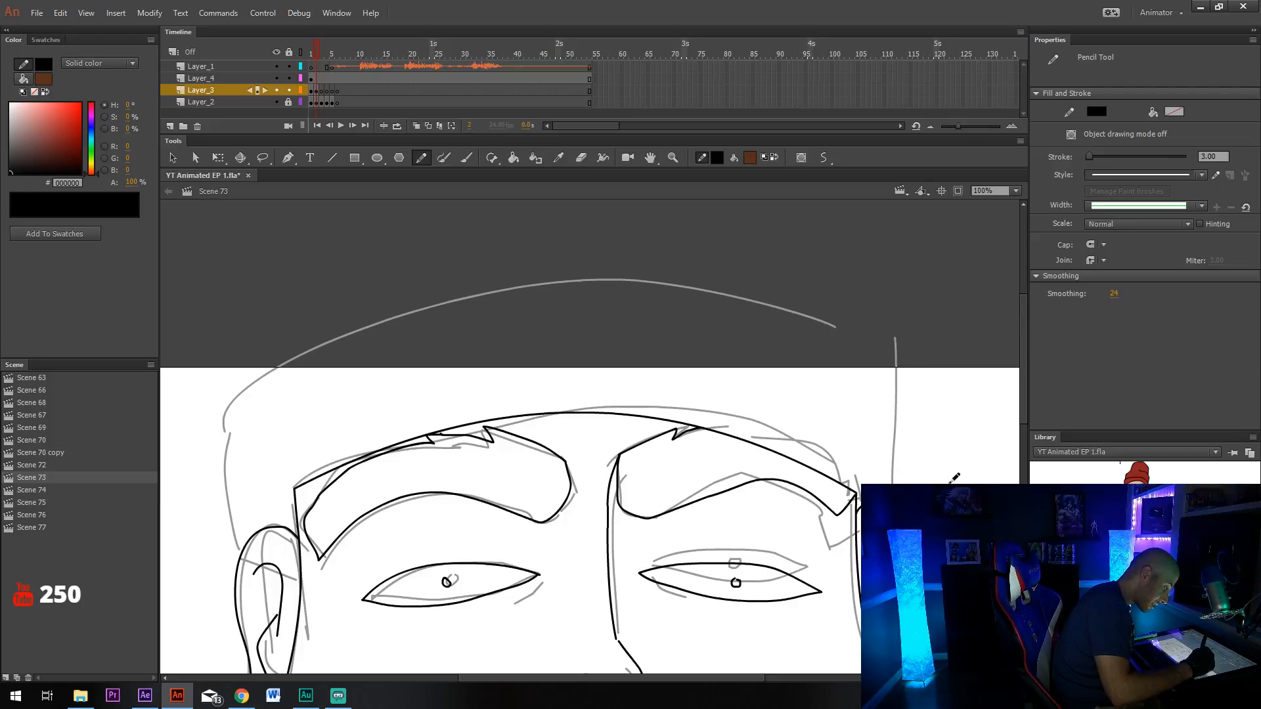
mouse_move(949, 481)
left_mouse_down()
mouse_move(941, 404)
mouse_move(901, 362)
mouse_move(789, 304)
left_mouse_up()
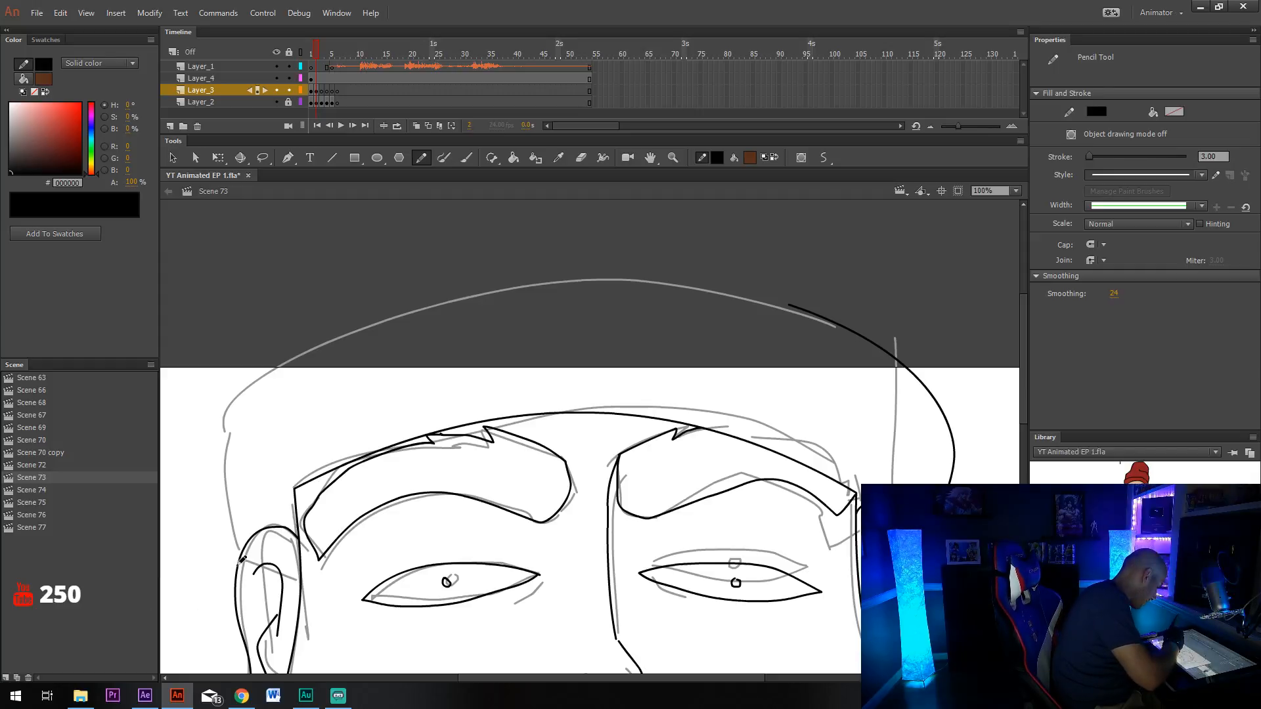
mouse_move(240, 569)
left_mouse_down()
mouse_move(223, 470)
mouse_move(232, 403)
mouse_move(789, 304)
left_mouse_up()
key("n")
key("v")
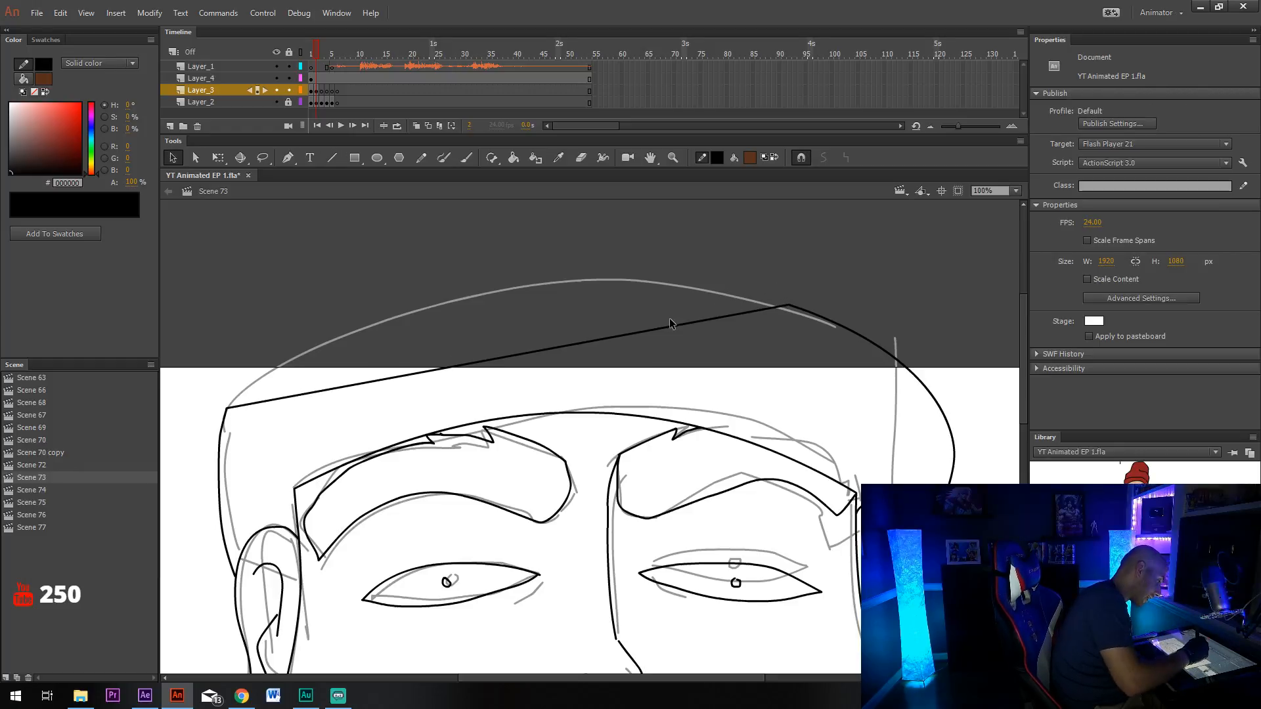
left_click_drag(669, 323, 620, 225)
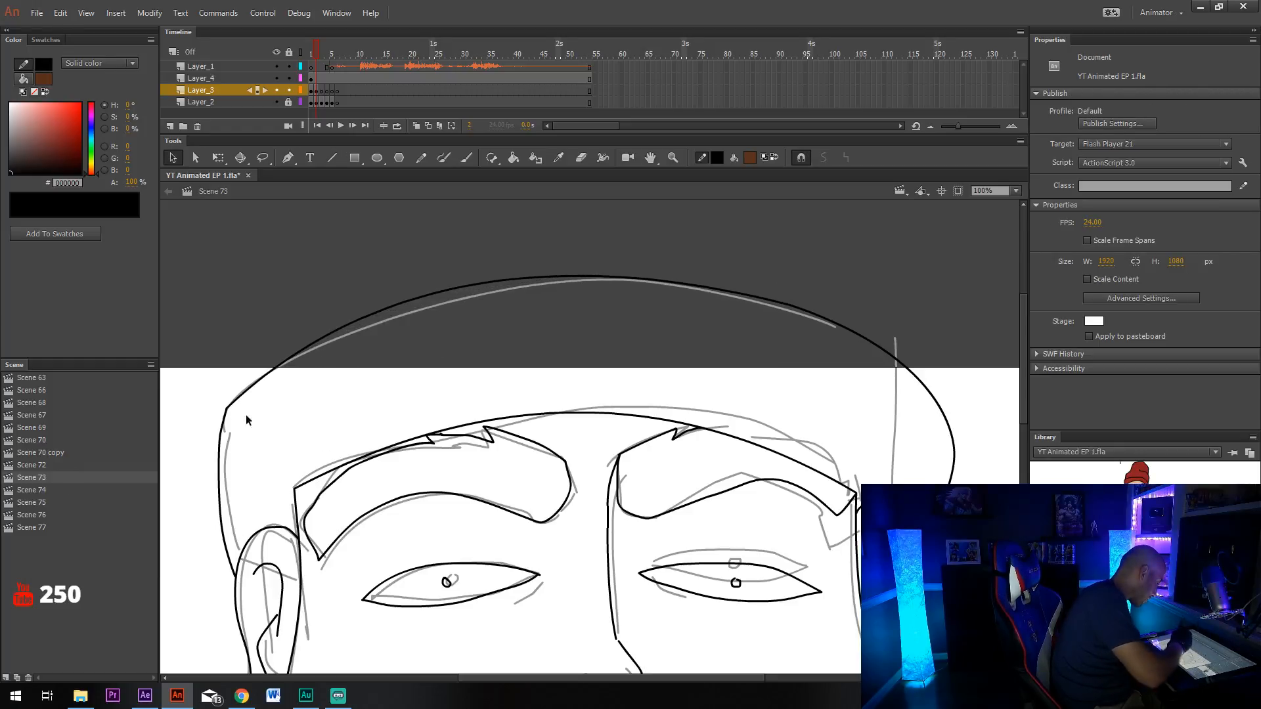
left_click_drag(228, 410, 228, 402)
left_click_drag(678, 541, 653, 425)
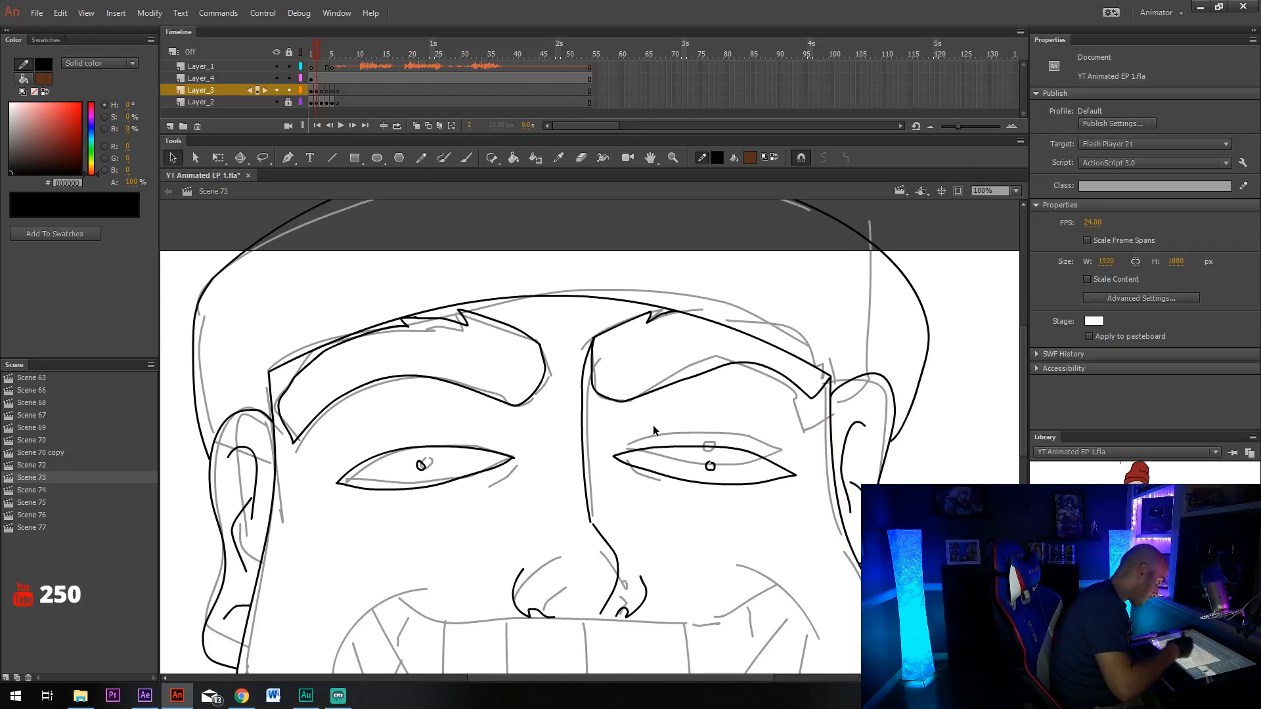
Draw the curved cheek folds in pencil, running from beside each nostril over the corners of the grin.
left_click_drag(530, 527, 548, 460)
left_click_drag(587, 532, 587, 406)
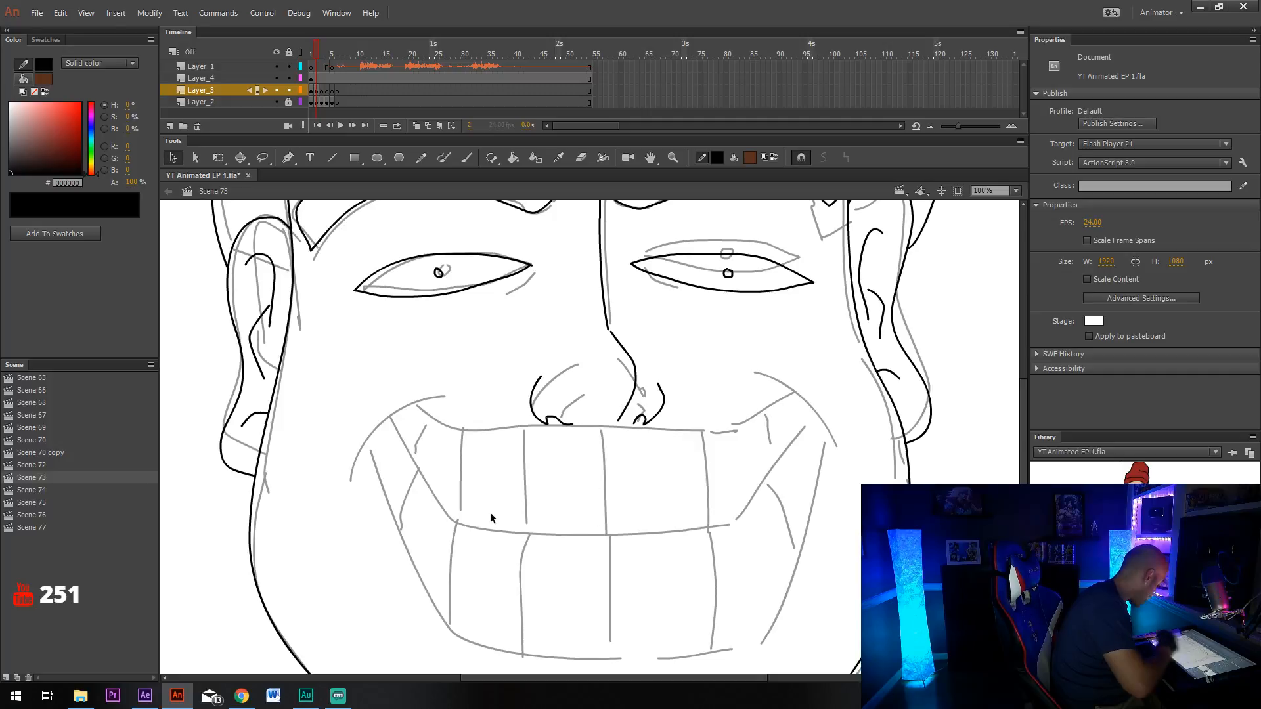
key("y")
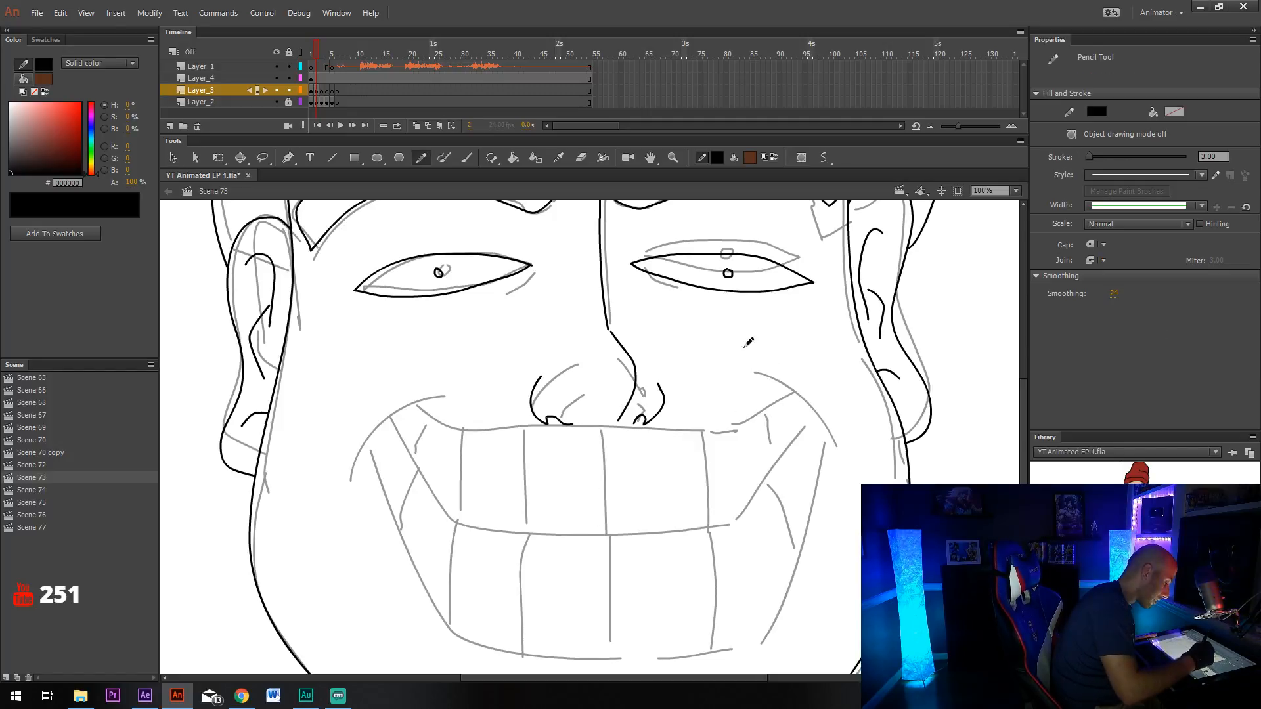
mouse_move(524, 392)
left_mouse_down()
mouse_move(470, 387)
mouse_move(363, 456)
mouse_move(346, 482)
left_mouse_up()
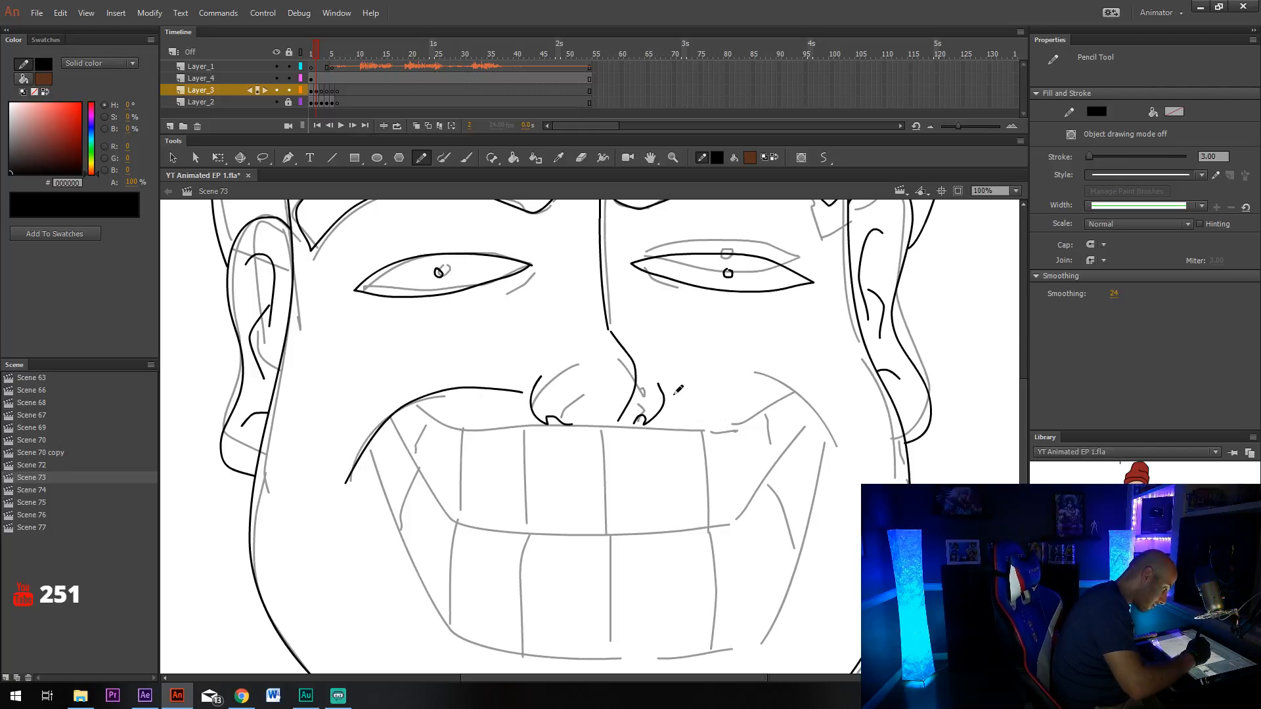
mouse_move(672, 395)
left_mouse_down()
mouse_move(768, 372)
mouse_move(839, 462)
left_mouse_up()
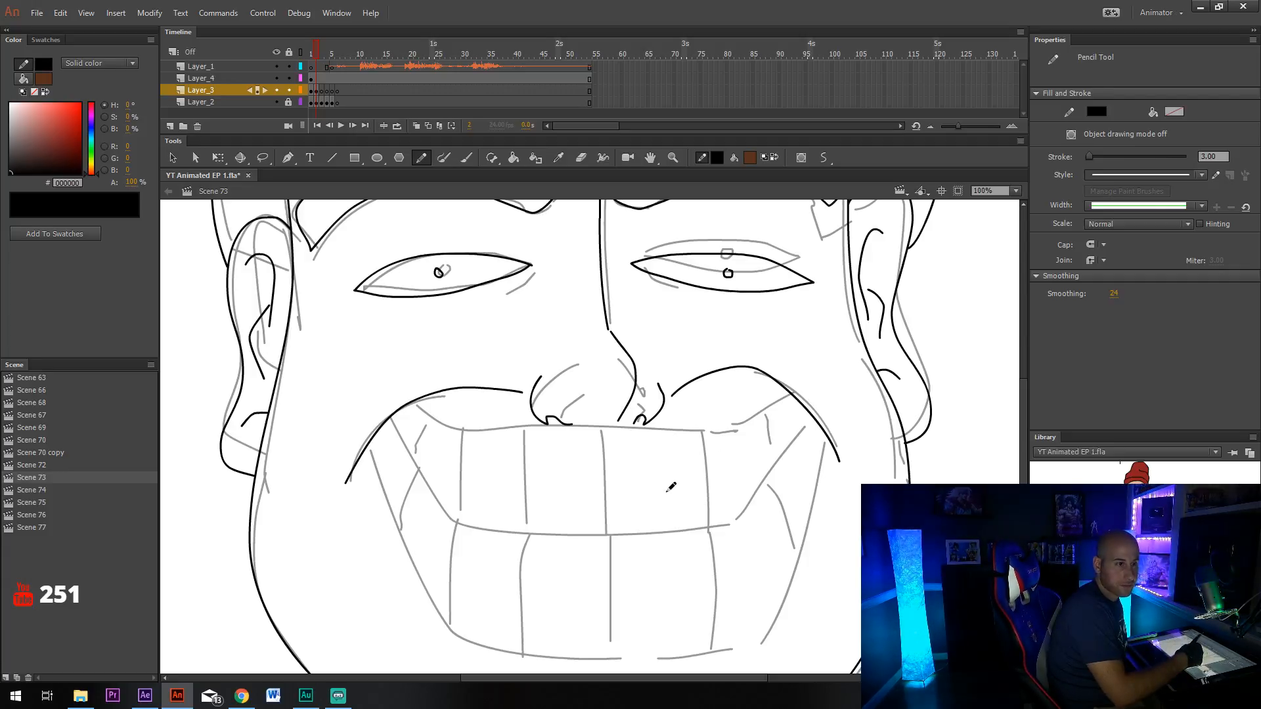
Outline the open mouth with an upper lip curve between the cheek folds and a deep U-shaped curve for its lower edge.
mouse_move(677, 459)
left_mouse_down()
mouse_move(685, 431)
mouse_move(664, 409)
left_mouse_up()
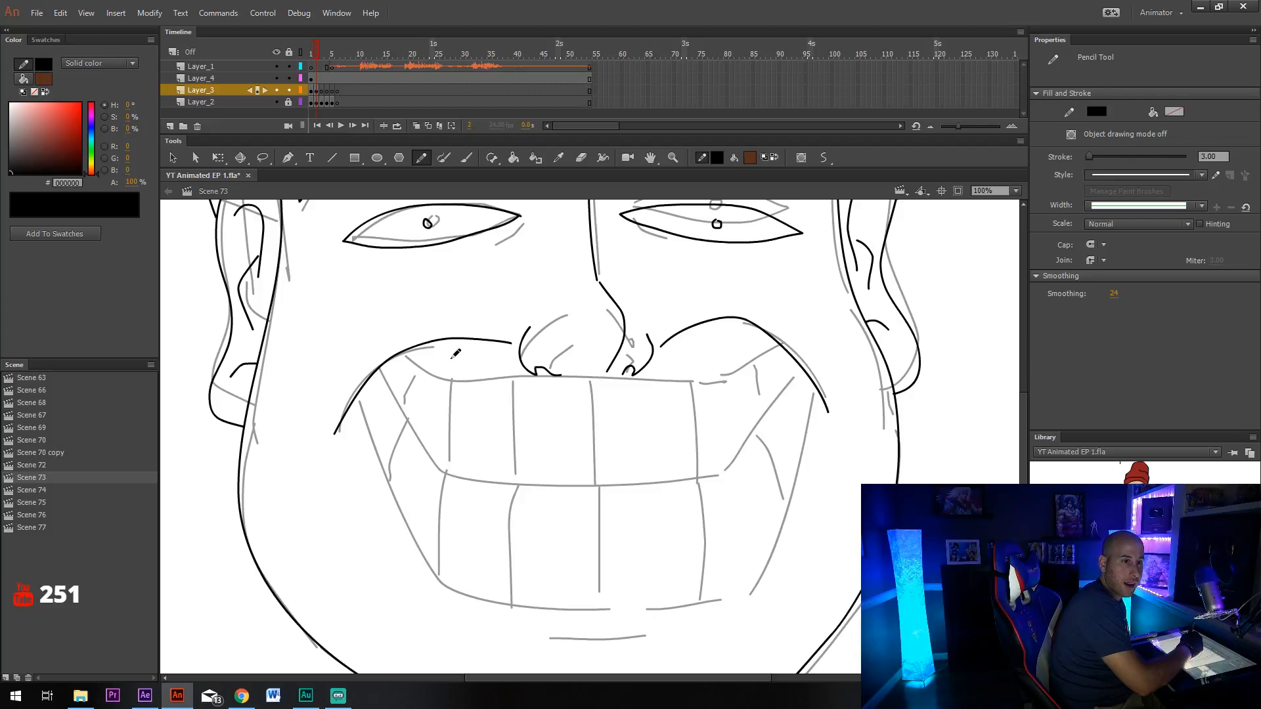
left_click_drag(676, 440, 658, 505)
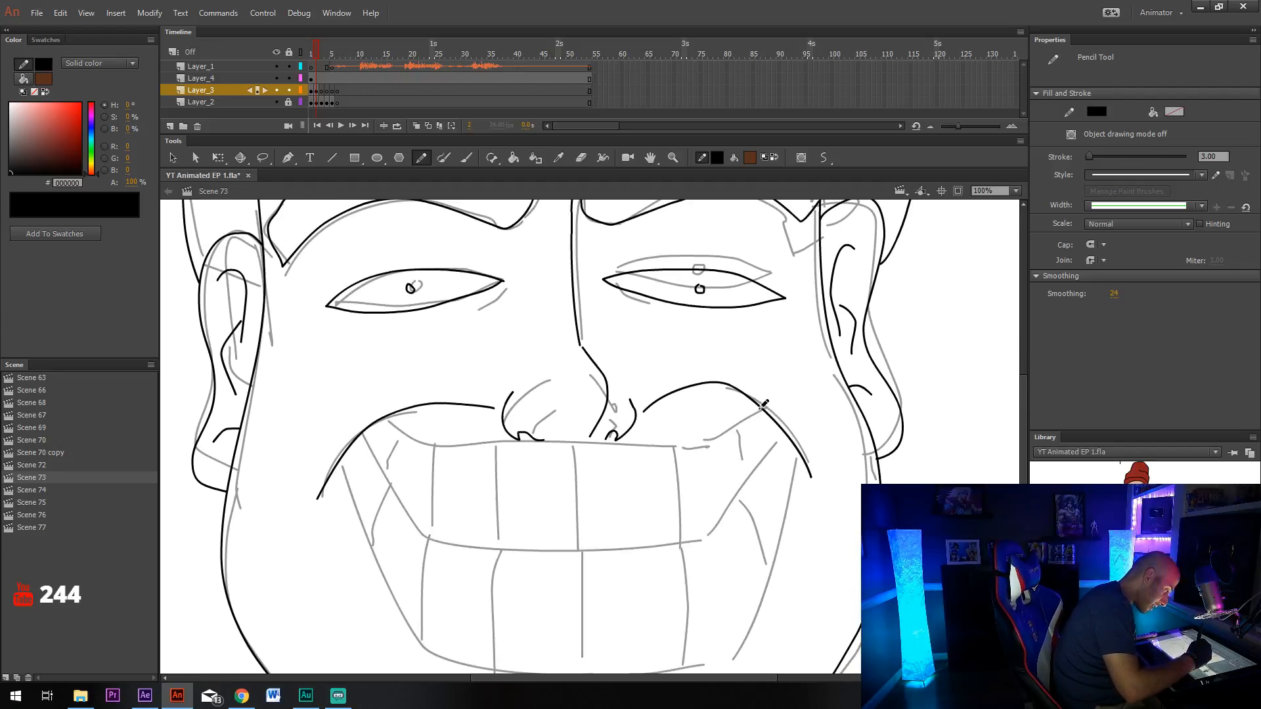
mouse_move(762, 407)
left_mouse_down()
mouse_move(662, 451)
mouse_move(611, 455)
mouse_move(463, 449)
mouse_move(401, 416)
left_mouse_up()
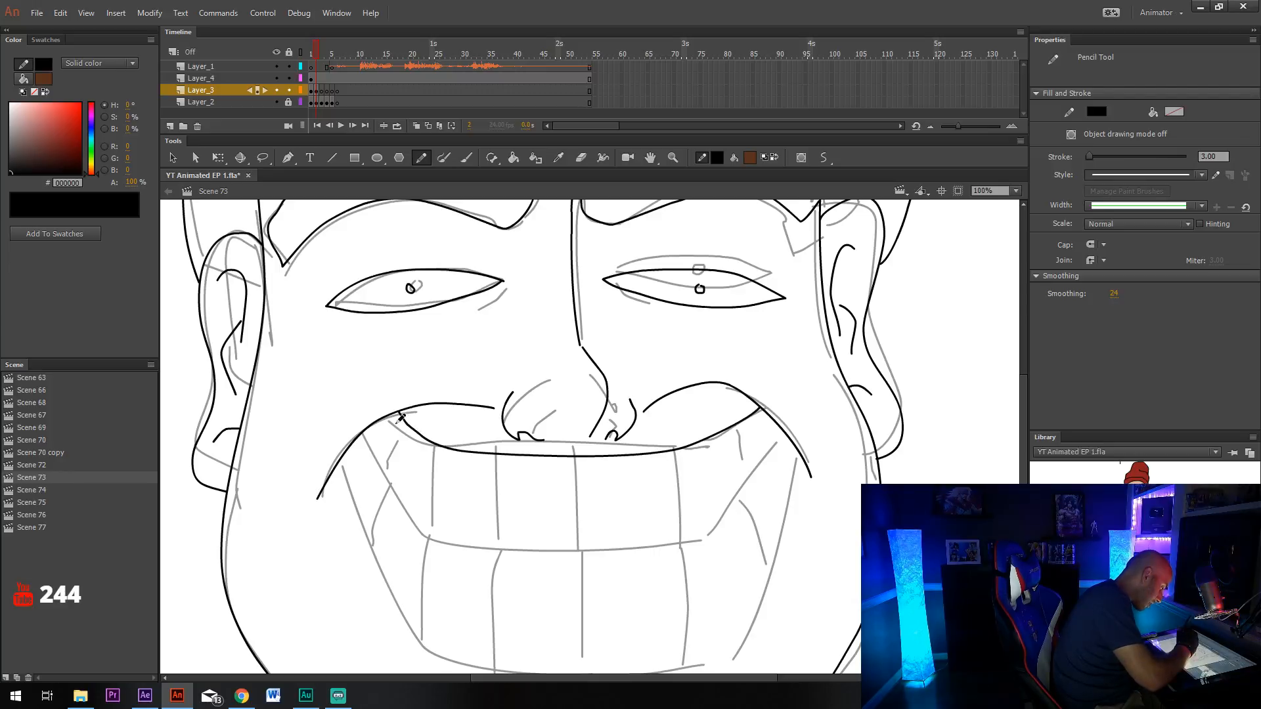
left_click_drag(484, 495, 446, 480)
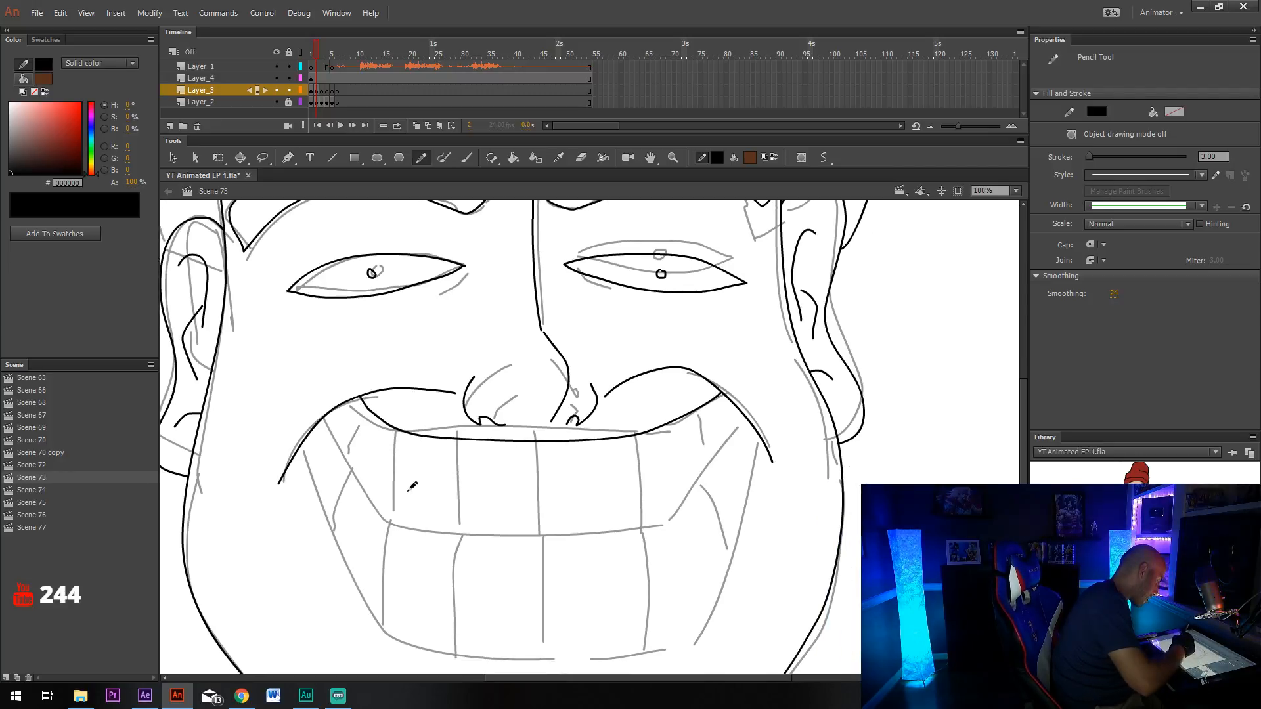
left_click_drag(761, 433, 752, 383)
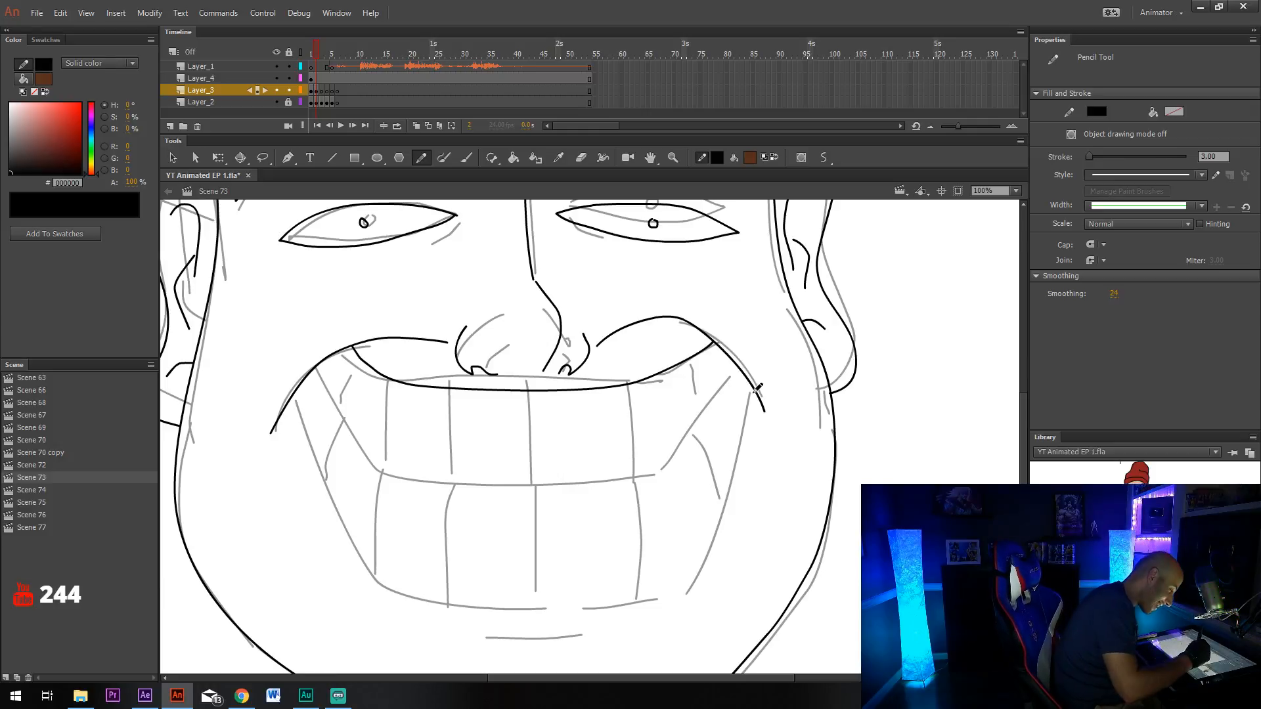
mouse_move(755, 383)
left_mouse_down()
mouse_move(715, 525)
mouse_move(650, 601)
mouse_move(510, 607)
mouse_move(402, 586)
mouse_move(355, 546)
mouse_move(286, 412)
left_mouse_up()
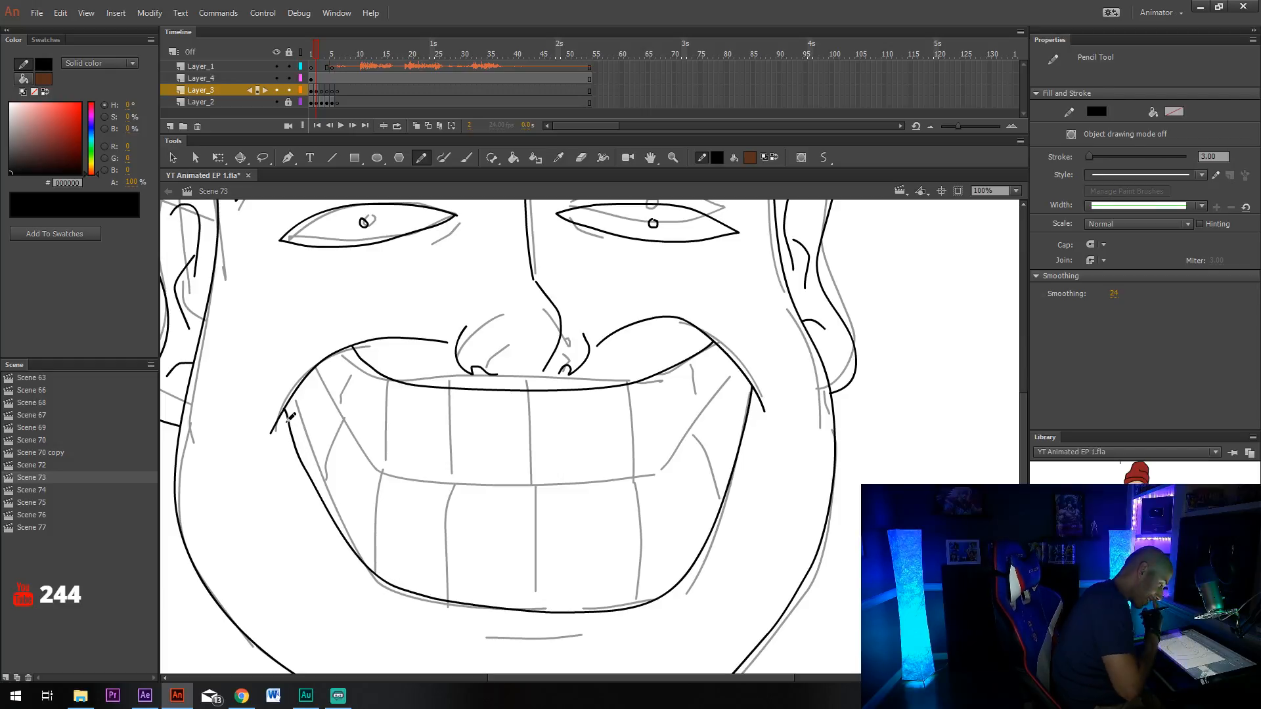
Draw the curved bite line separating the upper and lower teeth from one mouth corner to the other.
left_click_drag(590, 479, 597, 506)
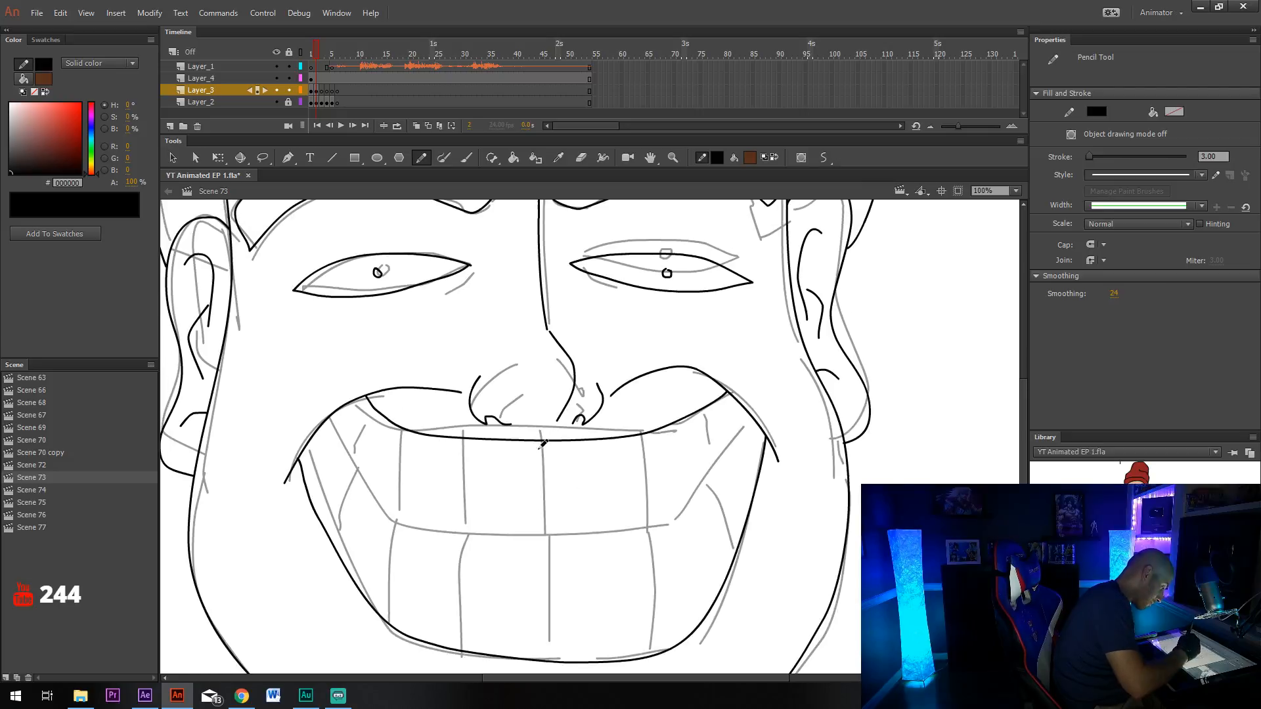
left_click_drag(543, 440, 545, 536)
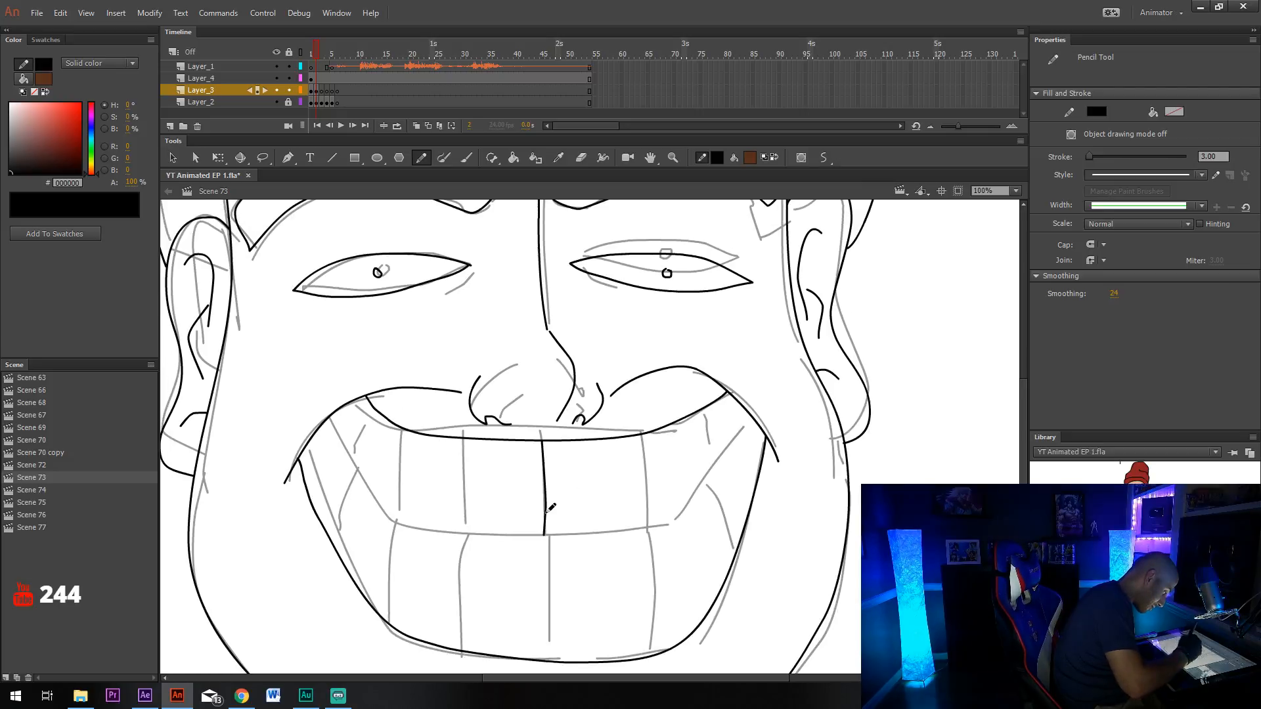
key("ctrl+z")
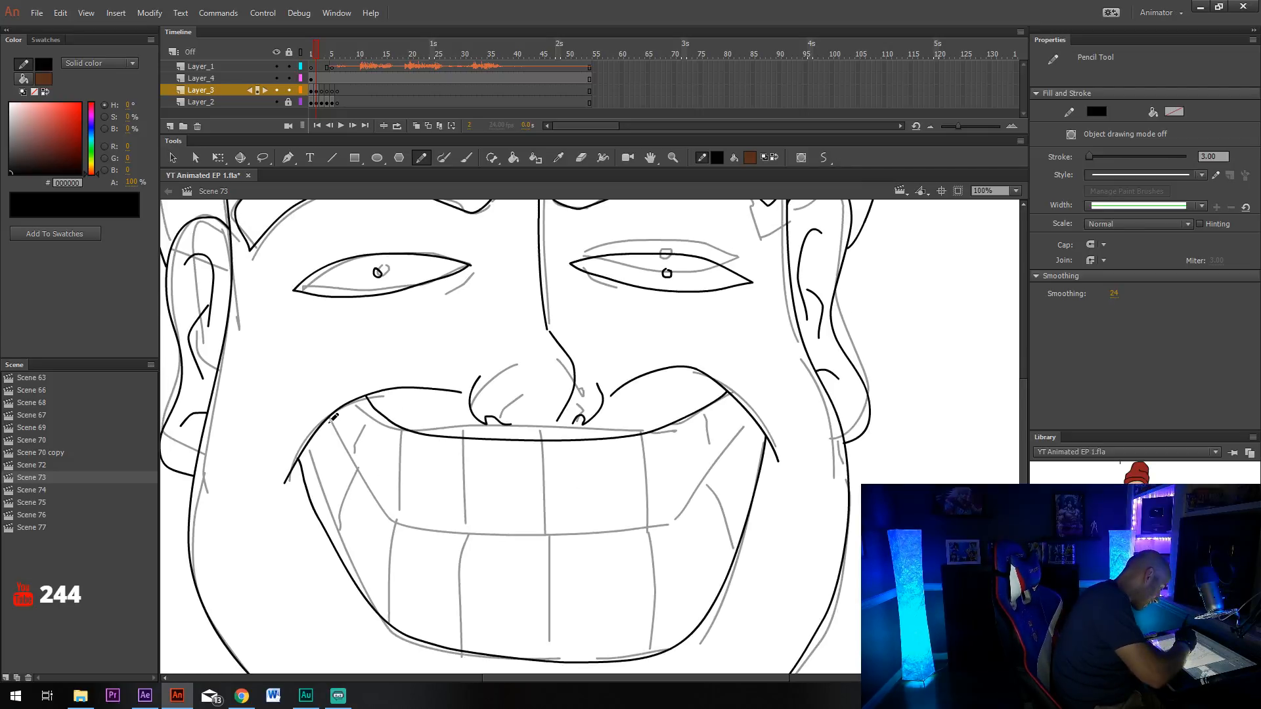
mouse_move(331, 412)
left_mouse_down()
mouse_move(359, 466)
mouse_move(427, 526)
mouse_move(566, 540)
mouse_move(670, 522)
mouse_move(720, 479)
mouse_move(759, 414)
left_mouse_up()
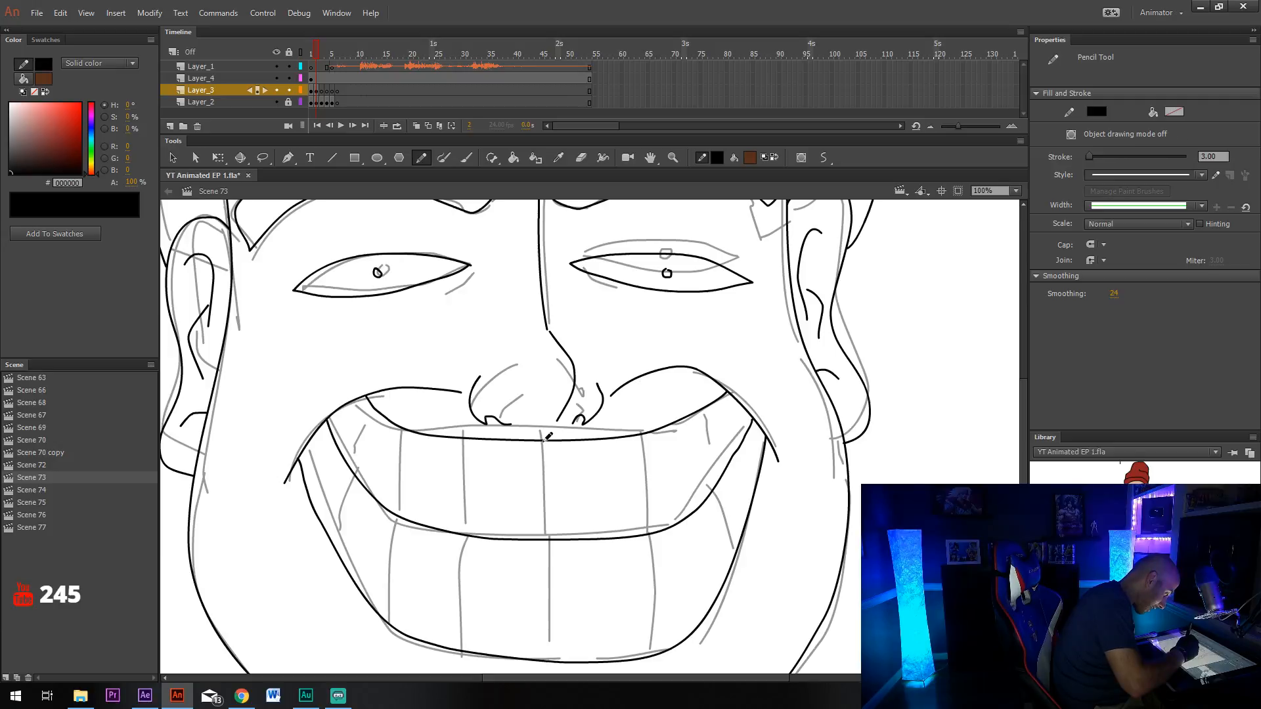
Draw the vertical dividers between the front teeth in the upper and lower rows, working from the centre outwards.
left_click_drag(544, 439, 546, 529)
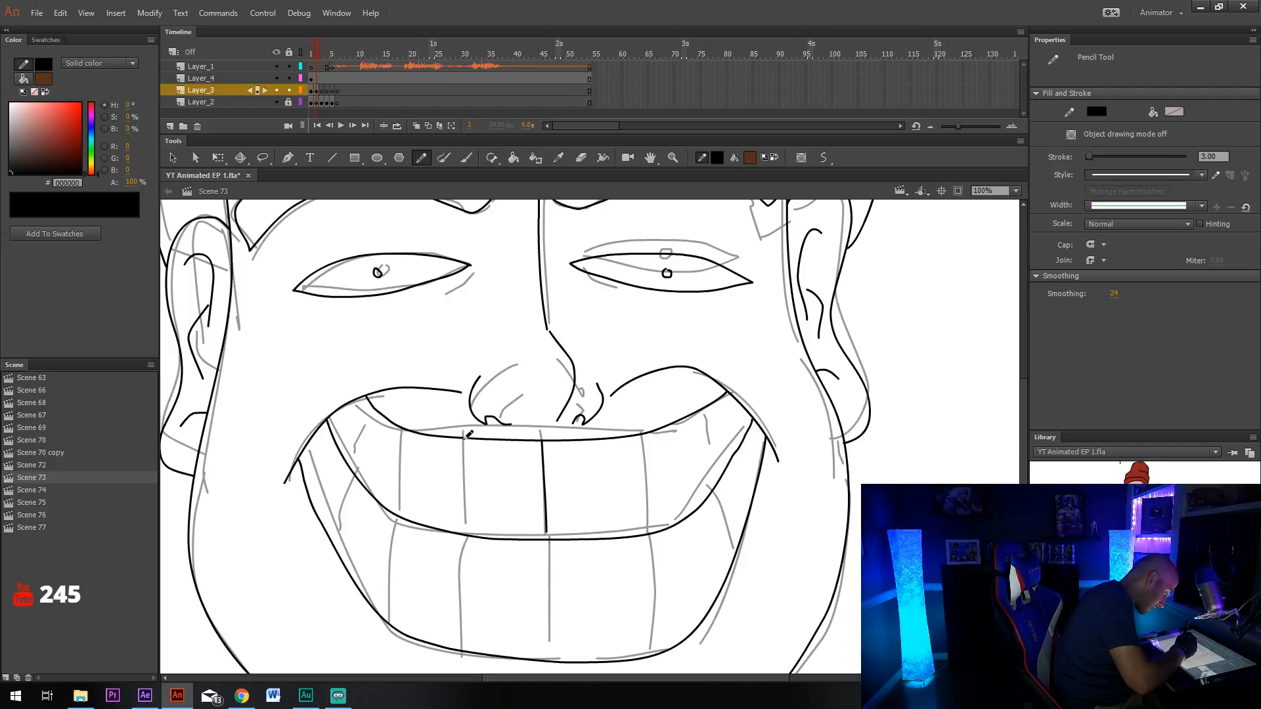
left_click_drag(467, 436, 466, 530)
left_click_drag(650, 430, 645, 524)
left_click_drag(550, 540, 550, 650)
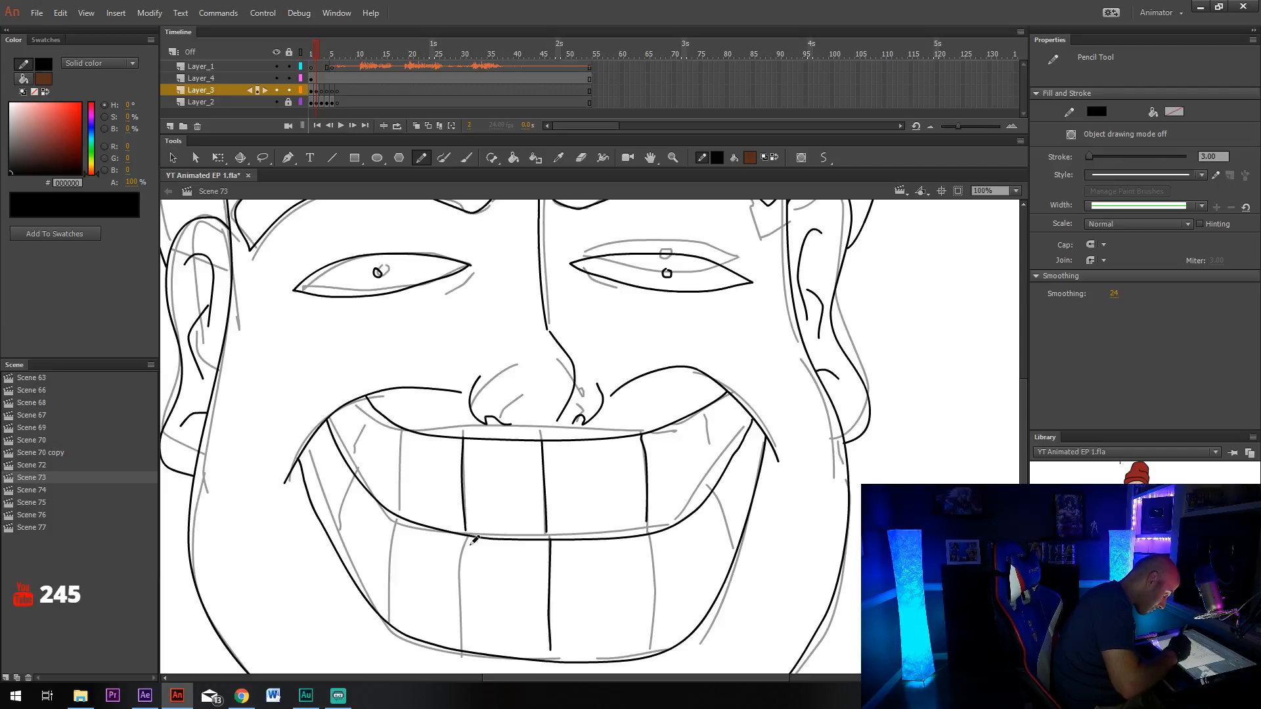
left_click_drag(470, 535, 461, 632)
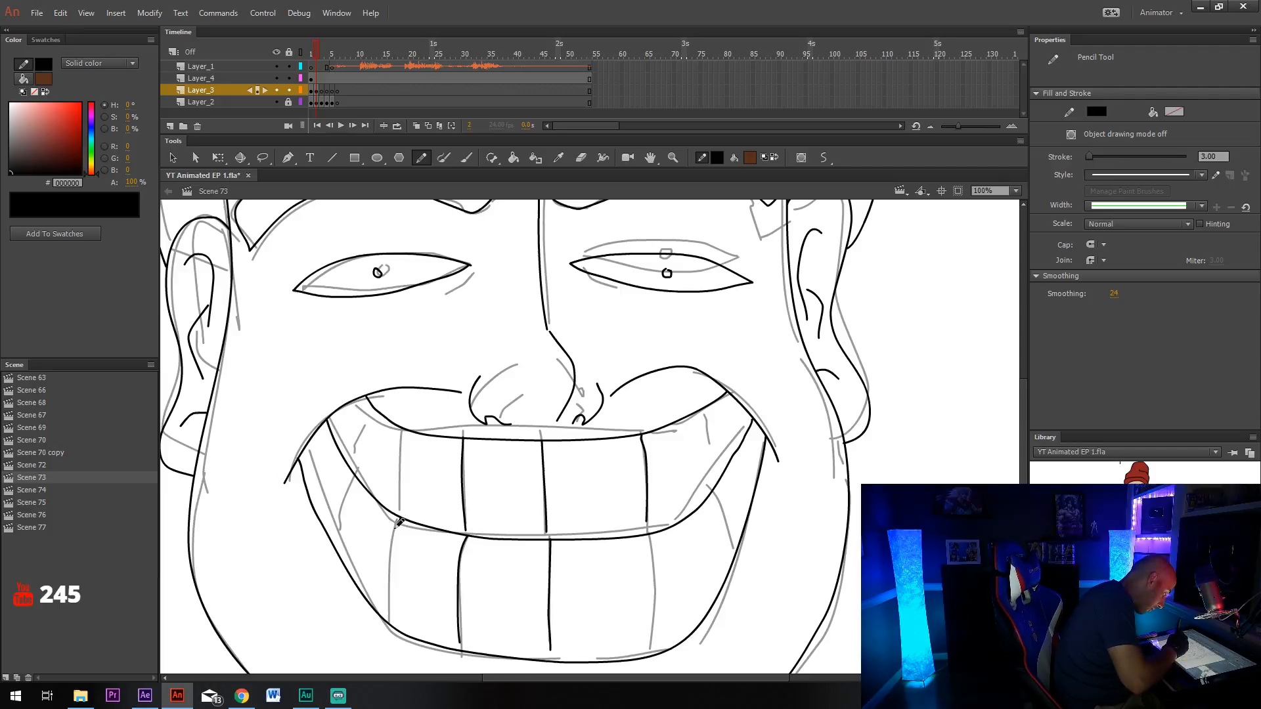
left_click_drag(398, 522, 387, 609)
left_click_drag(401, 513, 405, 429)
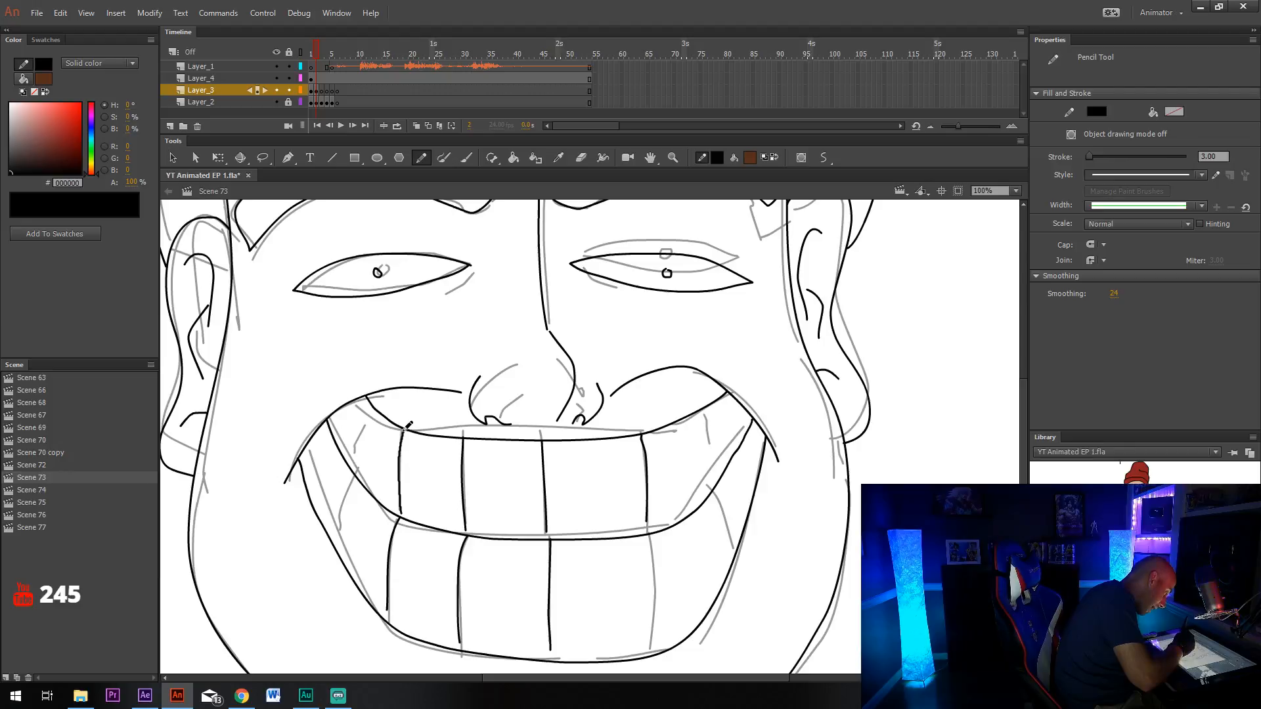
Add the remaining lower divider and the short curved lines for the corner teeth at both ends of each row.
left_click_drag(356, 462, 372, 412)
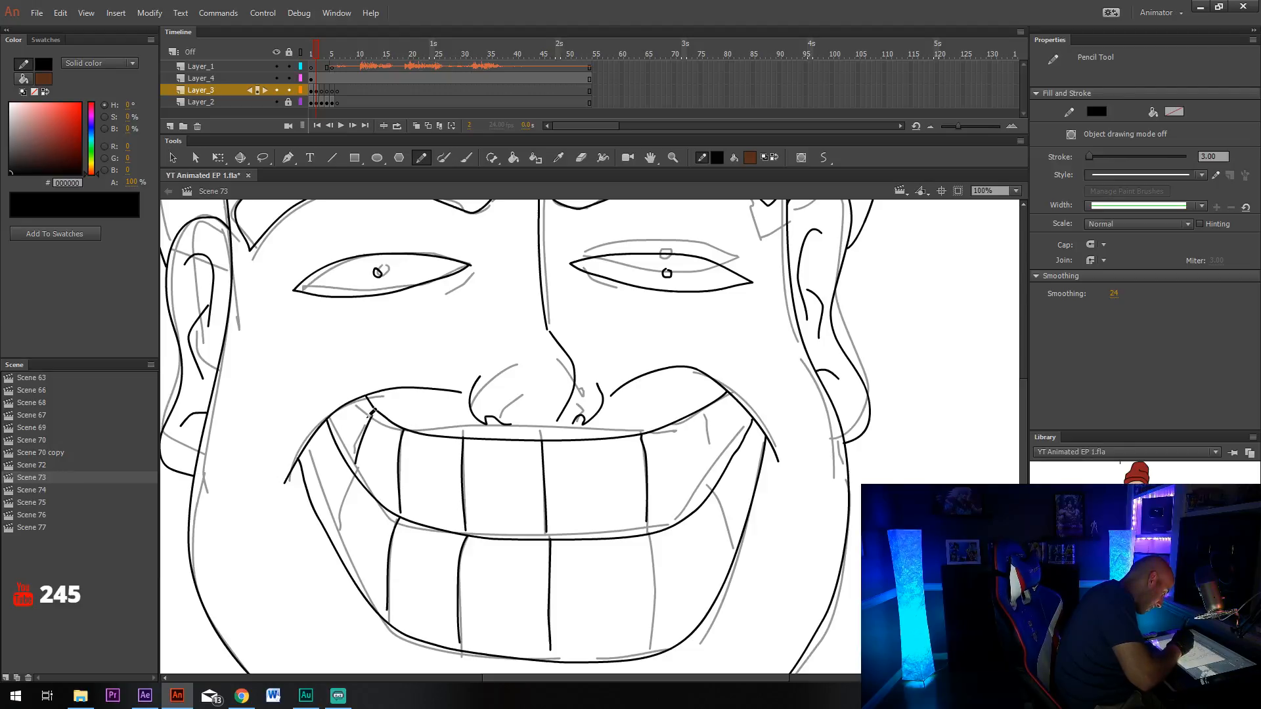
left_click_drag(350, 468, 329, 507)
key("space")
mouse_move(725, 535)
left_mouse_down()
mouse_move(680, 503)
mouse_move(604, 617)
left_mouse_up()
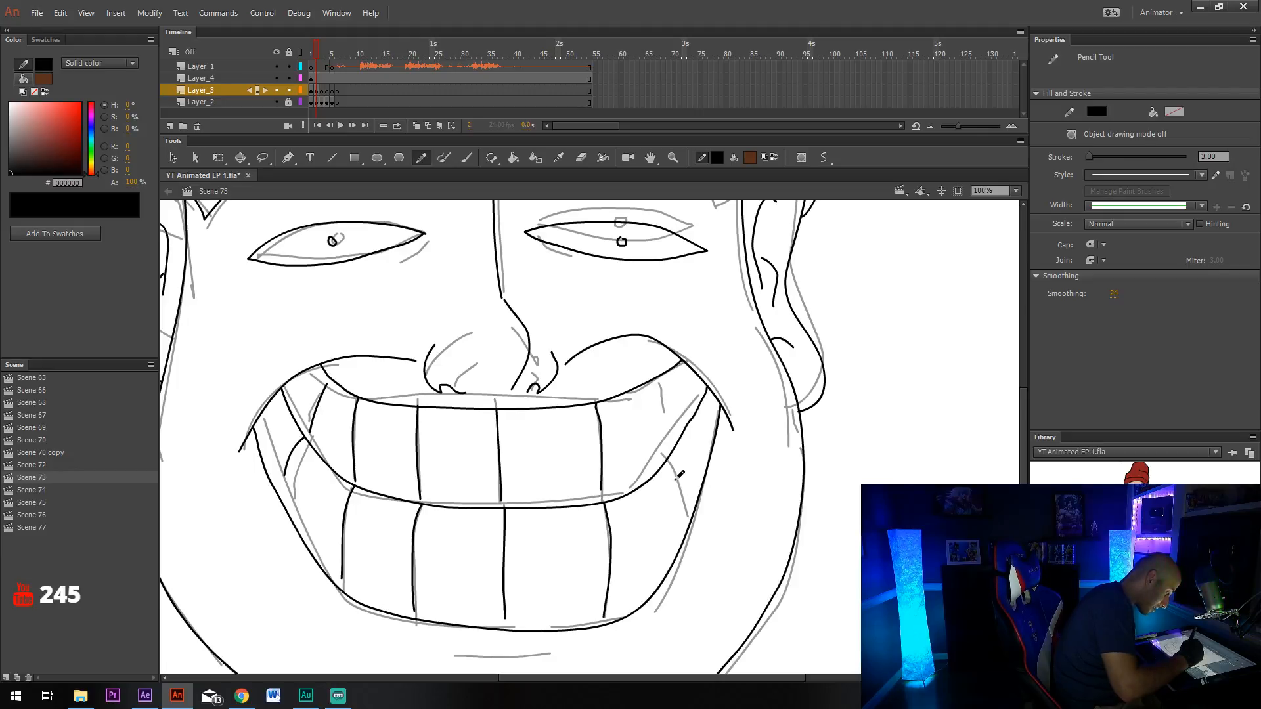
left_click_drag(673, 452, 688, 523)
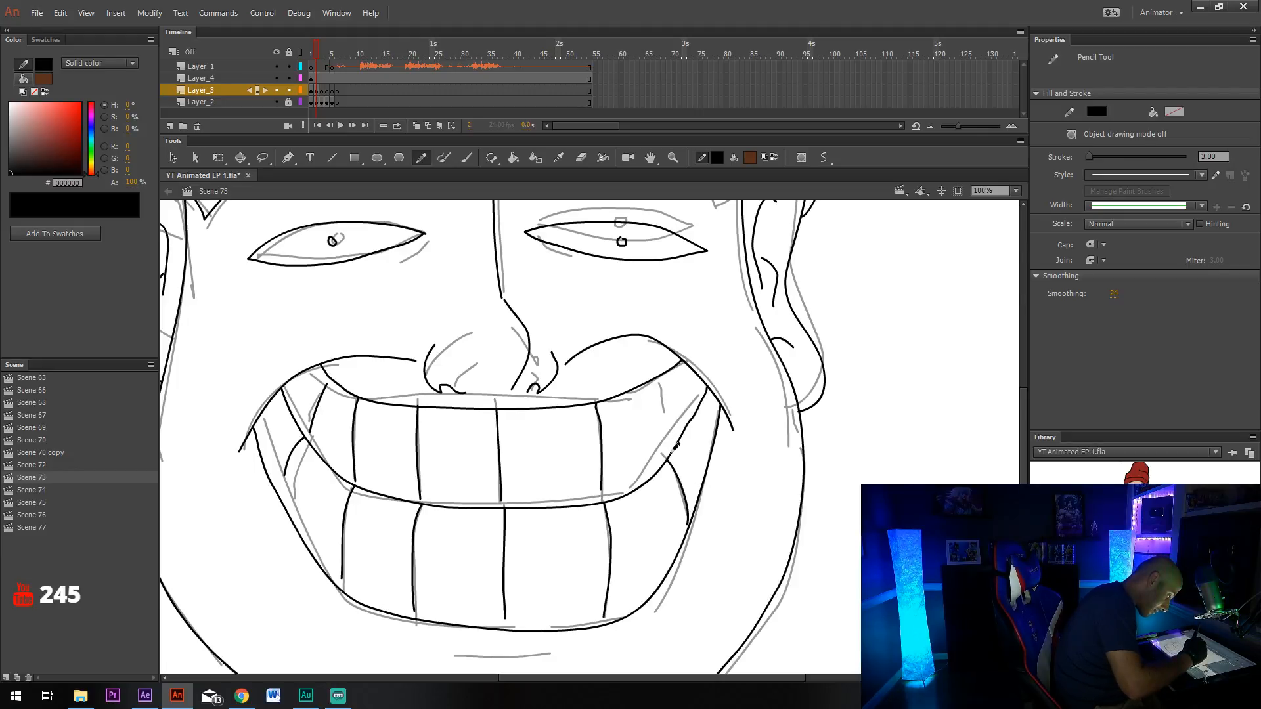
left_click_drag(666, 458, 681, 358)
Draw the wavy chin crease below the mouth, with a shorter curved line just beneath it.
left_click_drag(644, 554, 715, 463)
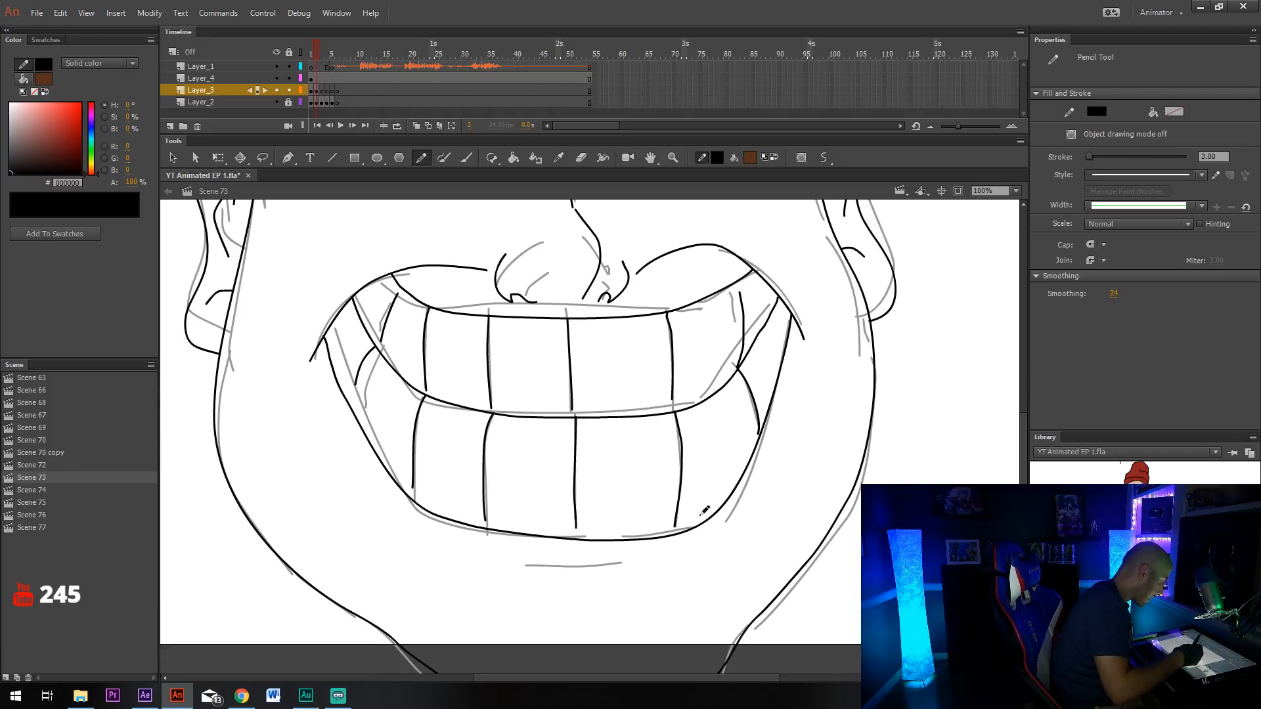
left_click_drag(656, 500, 658, 539)
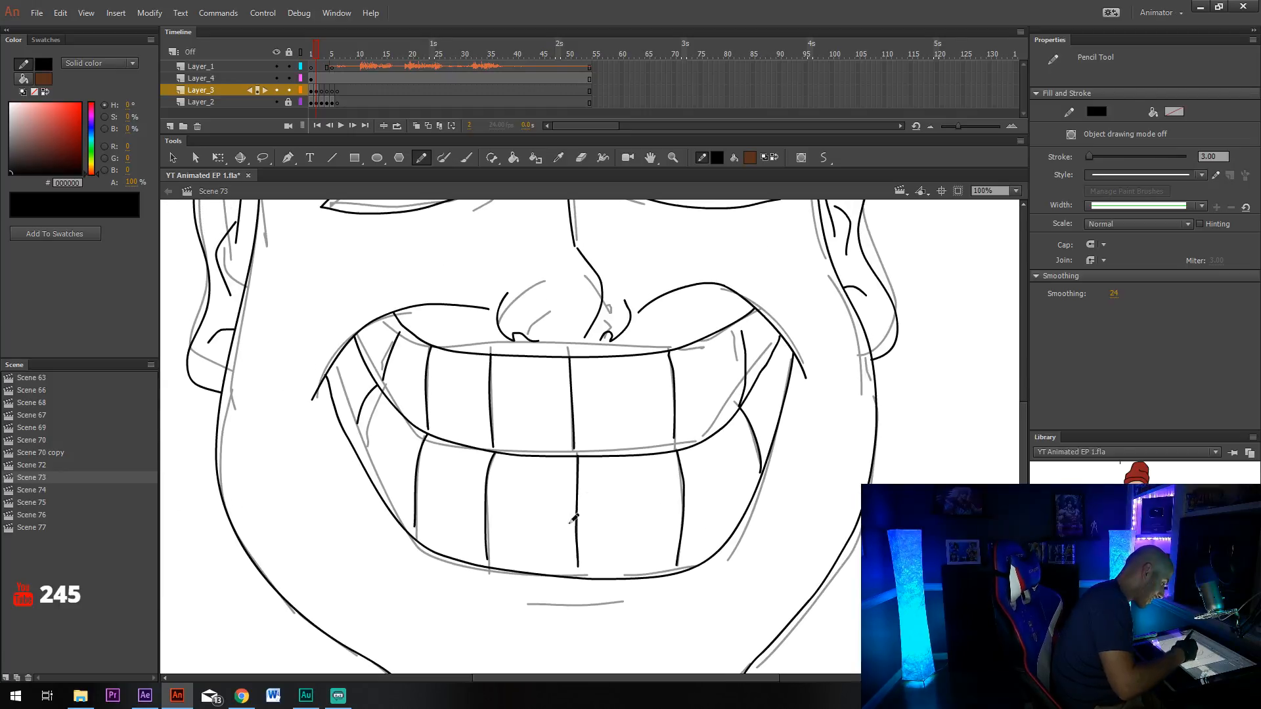
left_click_drag(522, 544, 521, 505)
mouse_move(425, 561)
left_mouse_down()
mouse_move(482, 579)
mouse_move(574, 565)
mouse_move(691, 584)
mouse_move(717, 581)
mouse_move(735, 553)
left_mouse_up()
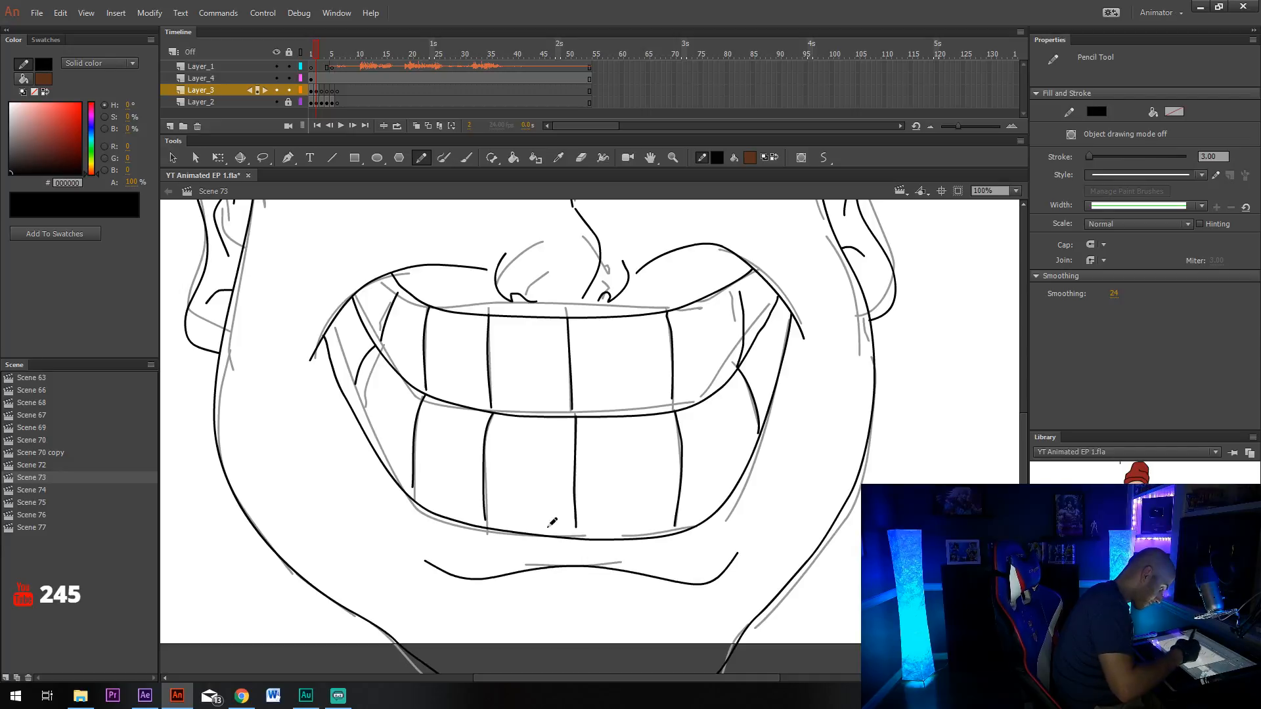
left_click_drag(518, 583, 634, 584)
Add broken eyelid creases above both eyes and short wrinkle lines beneath them.
scroll(640, 575, "up", 8)
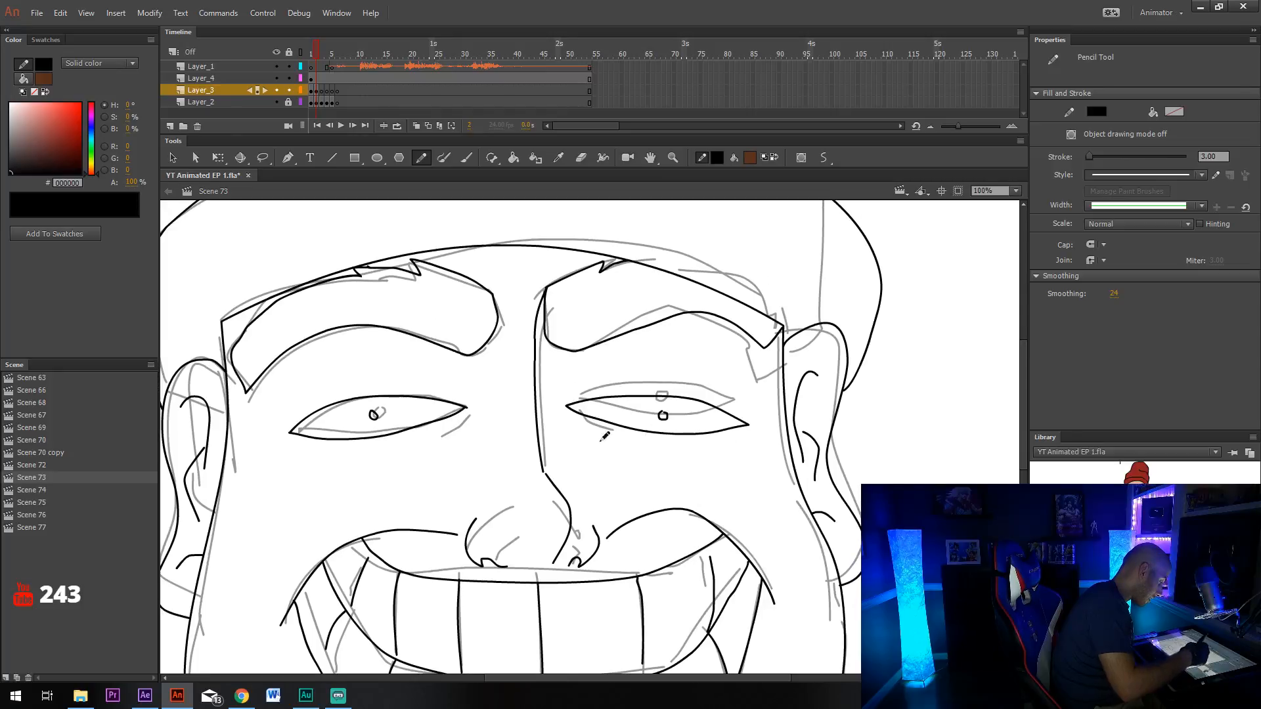
mouse_move(288, 423)
left_mouse_down()
mouse_move(333, 365)
mouse_move(358, 355)
mouse_move(444, 372)
mouse_move(463, 395)
left_mouse_up()
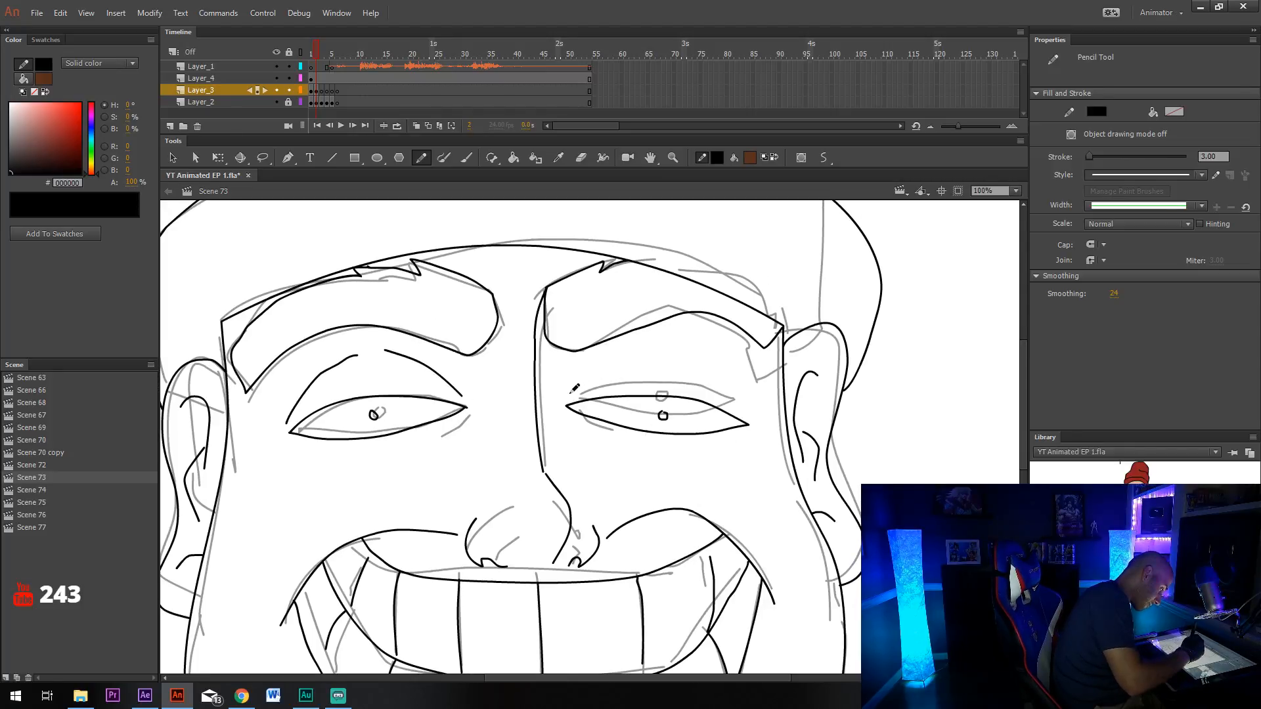
mouse_move(562, 397)
left_mouse_down()
mouse_move(606, 356)
mouse_move(635, 349)
mouse_move(711, 358)
mouse_move(746, 423)
left_mouse_up()
left_click_drag(468, 417, 394, 474)
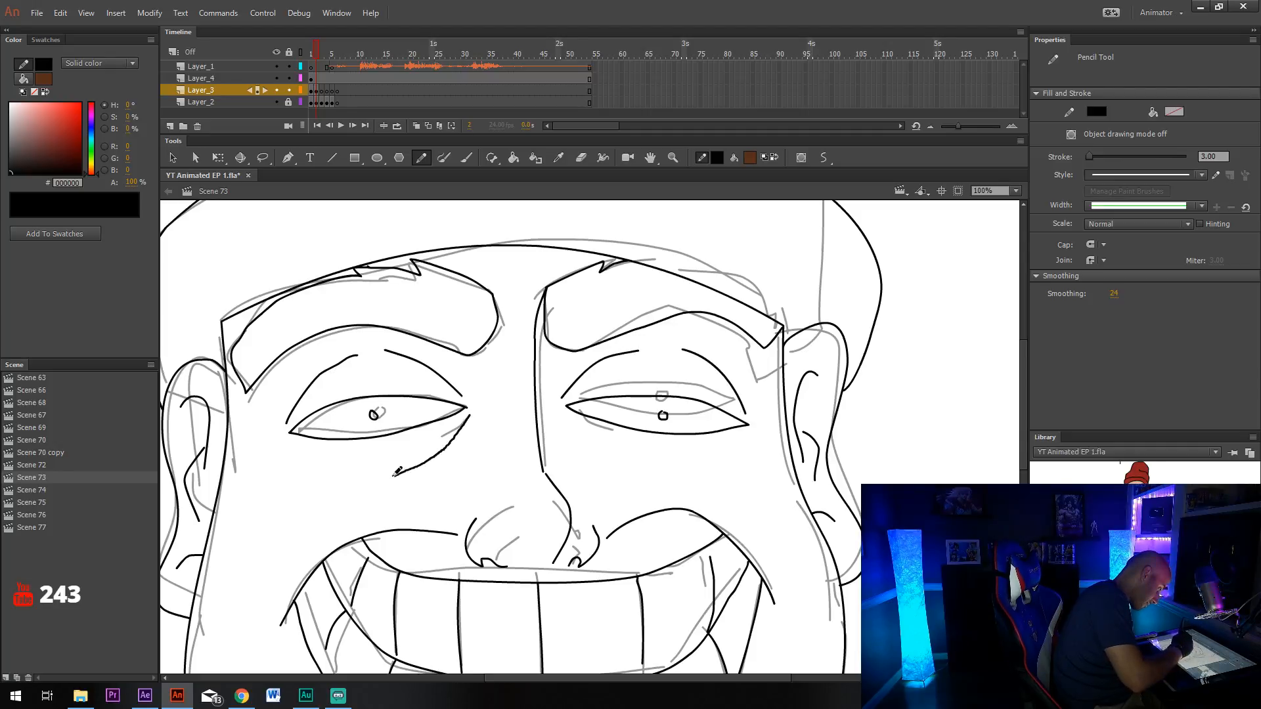
left_click_drag(562, 413, 611, 465)
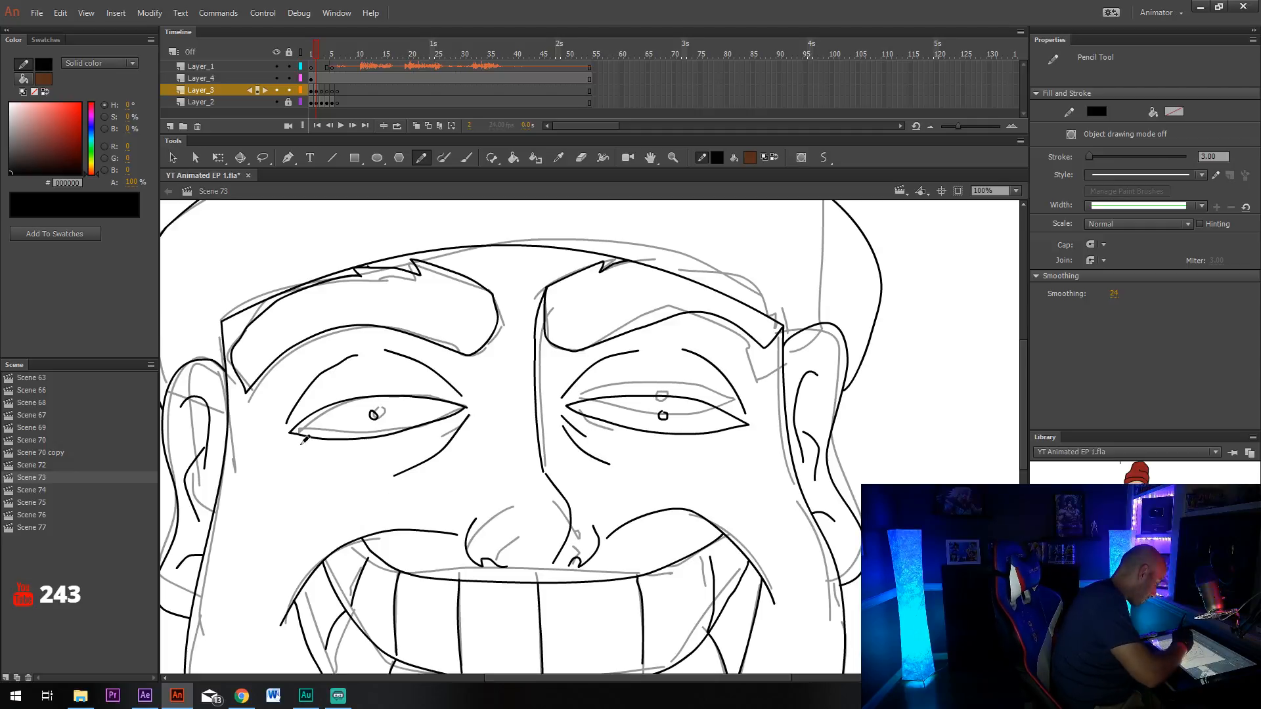
left_click_drag(295, 445, 311, 449)
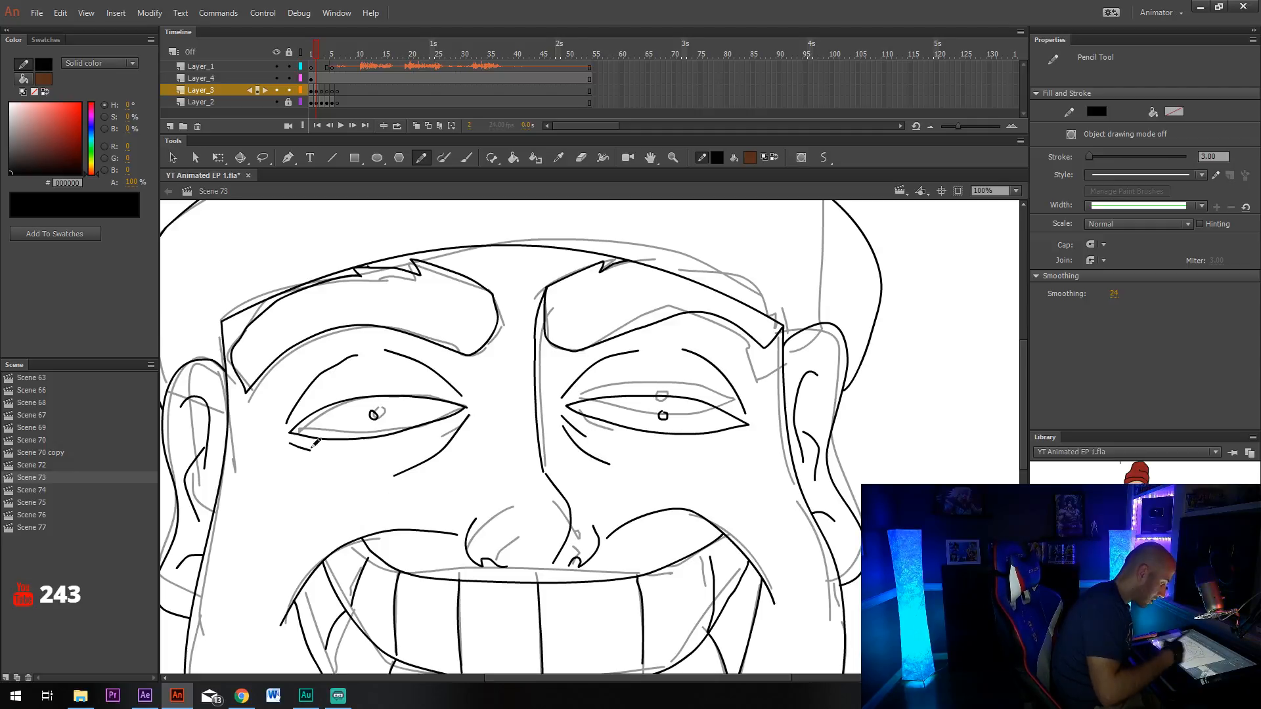
View the whole face at 50%, then unlock Layer_2 and select its rough sketch on frame 2.
left_click(1011, 191)
left_click(1001, 251)
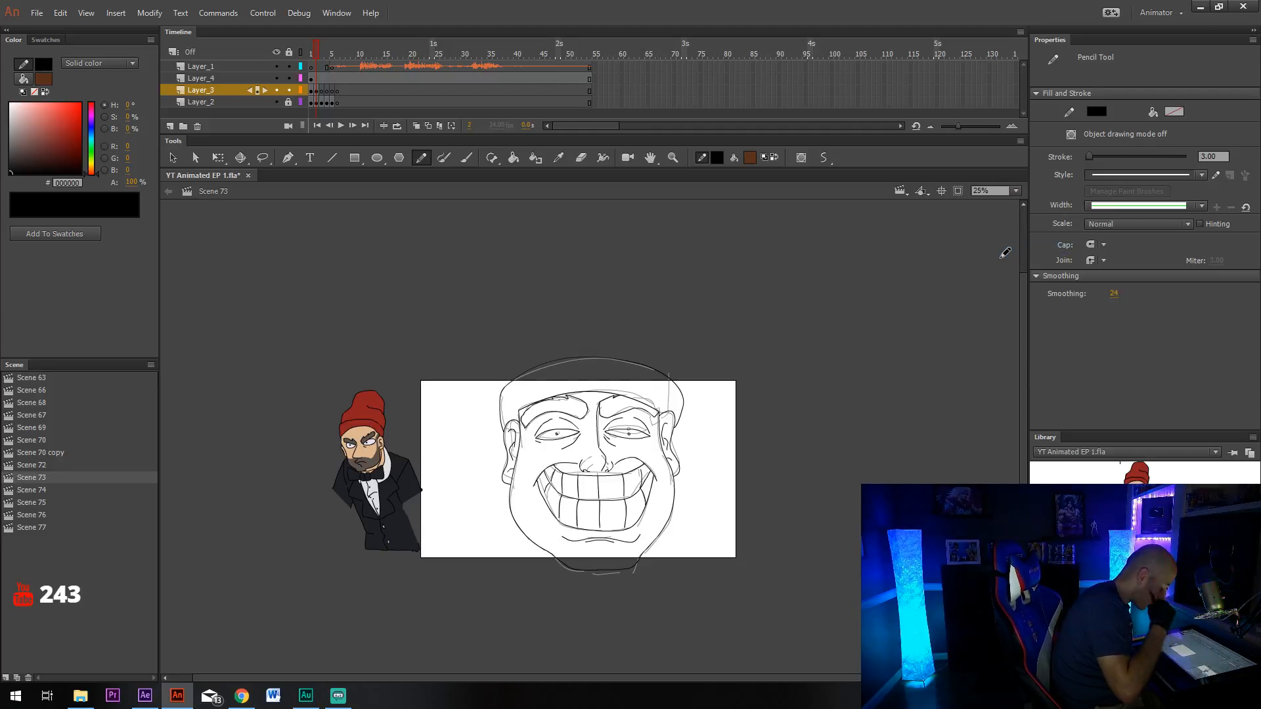
left_click(1000, 189)
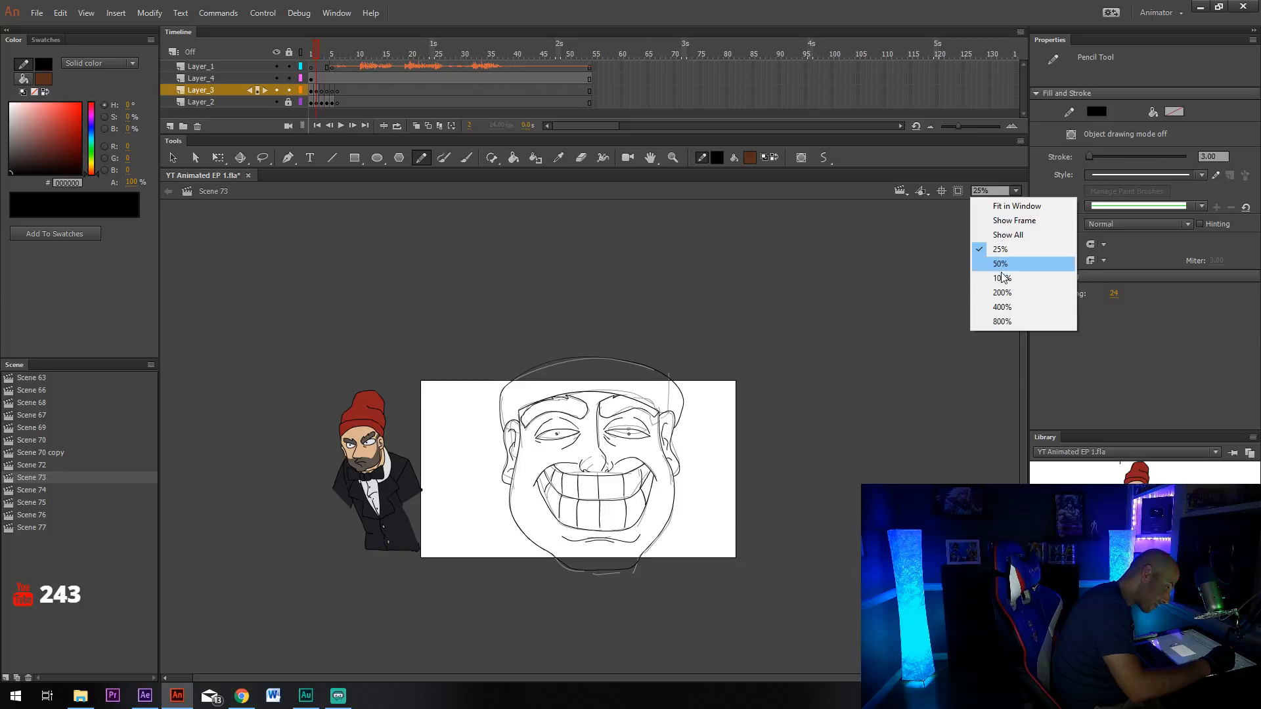
left_click(994, 261)
left_click(289, 103)
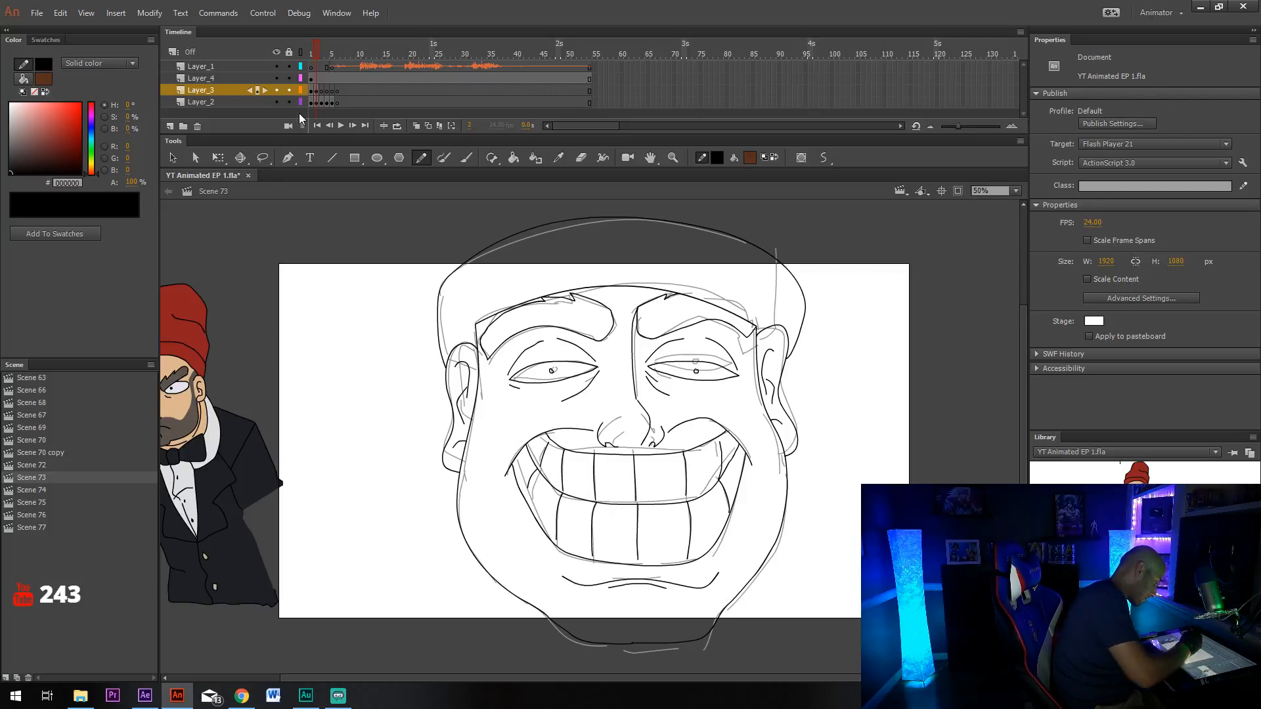
left_click(317, 104)
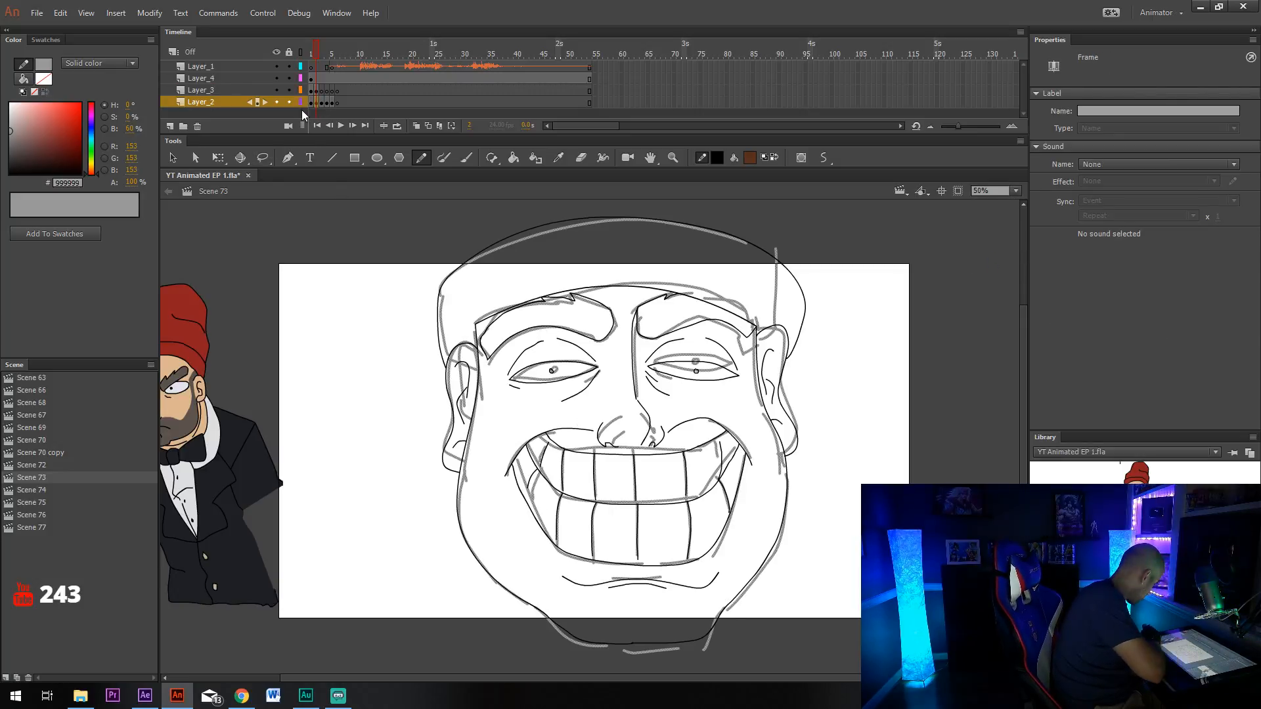
Clear the rough sketch from Layer_2 on frame 2 and return to the clean ink drawing on Layer_3.
left_click(311, 102)
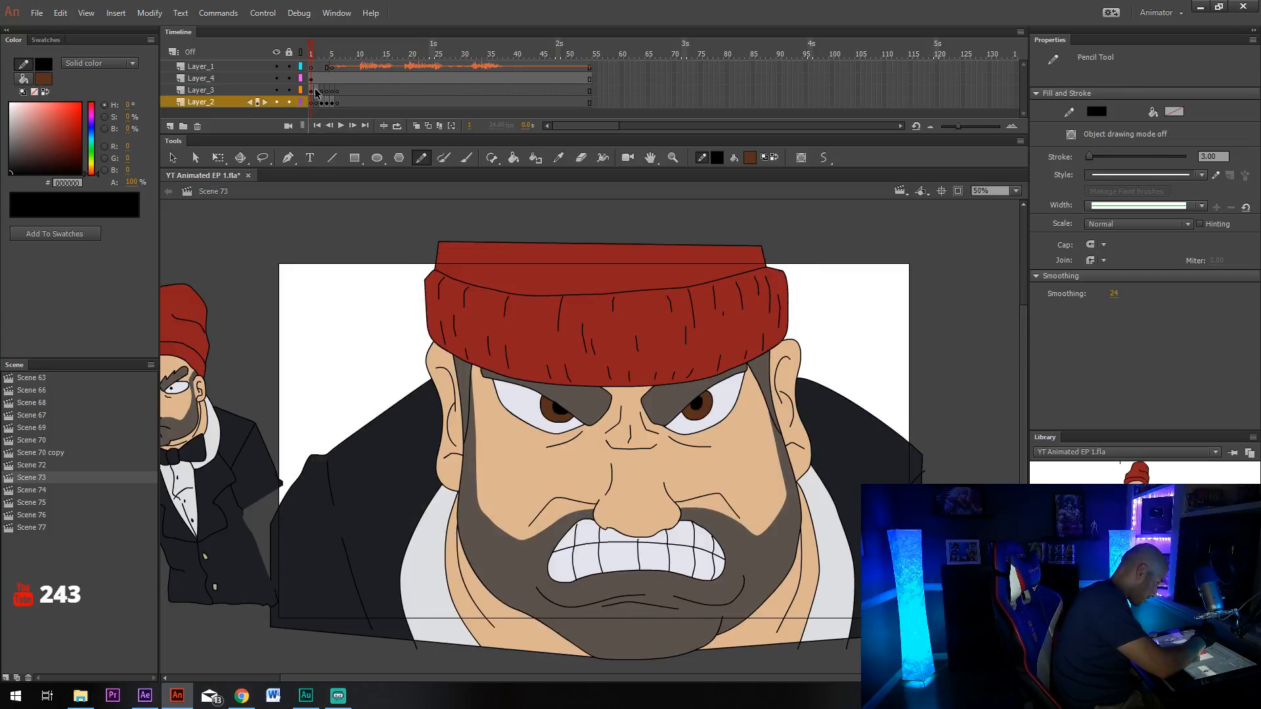
left_click(316, 92)
left_click(312, 91)
key("v")
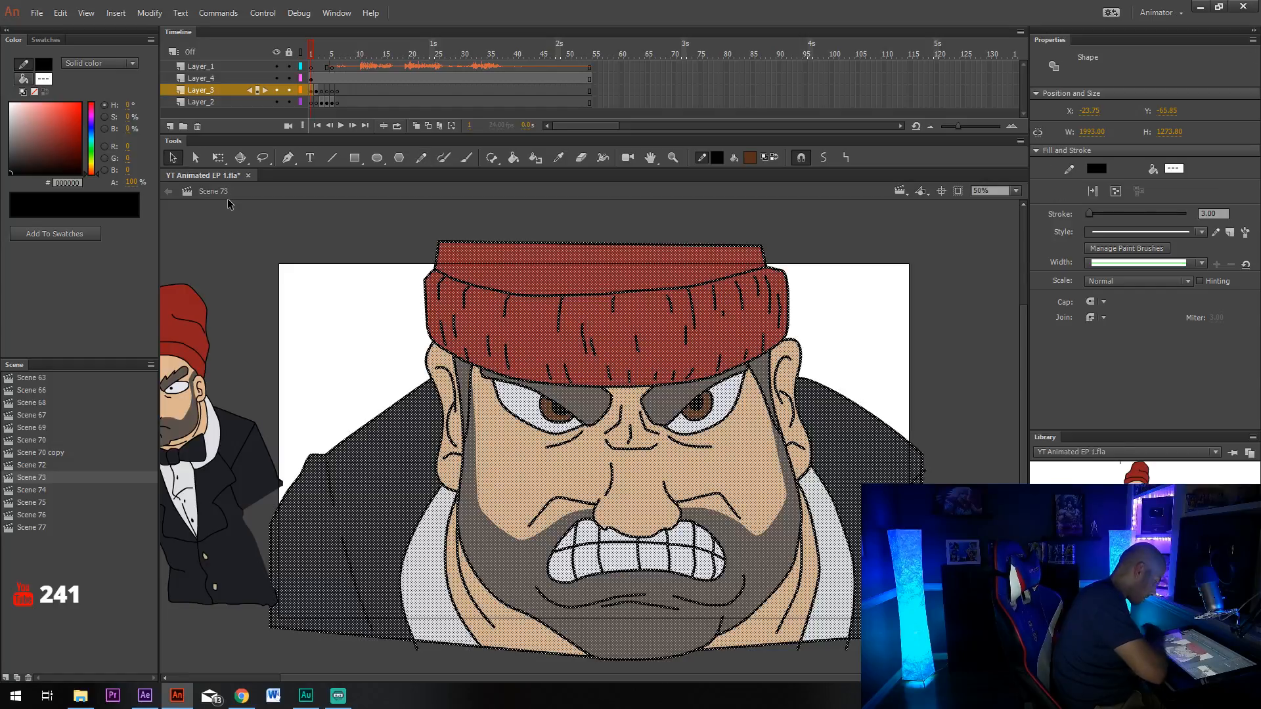
left_click(318, 91)
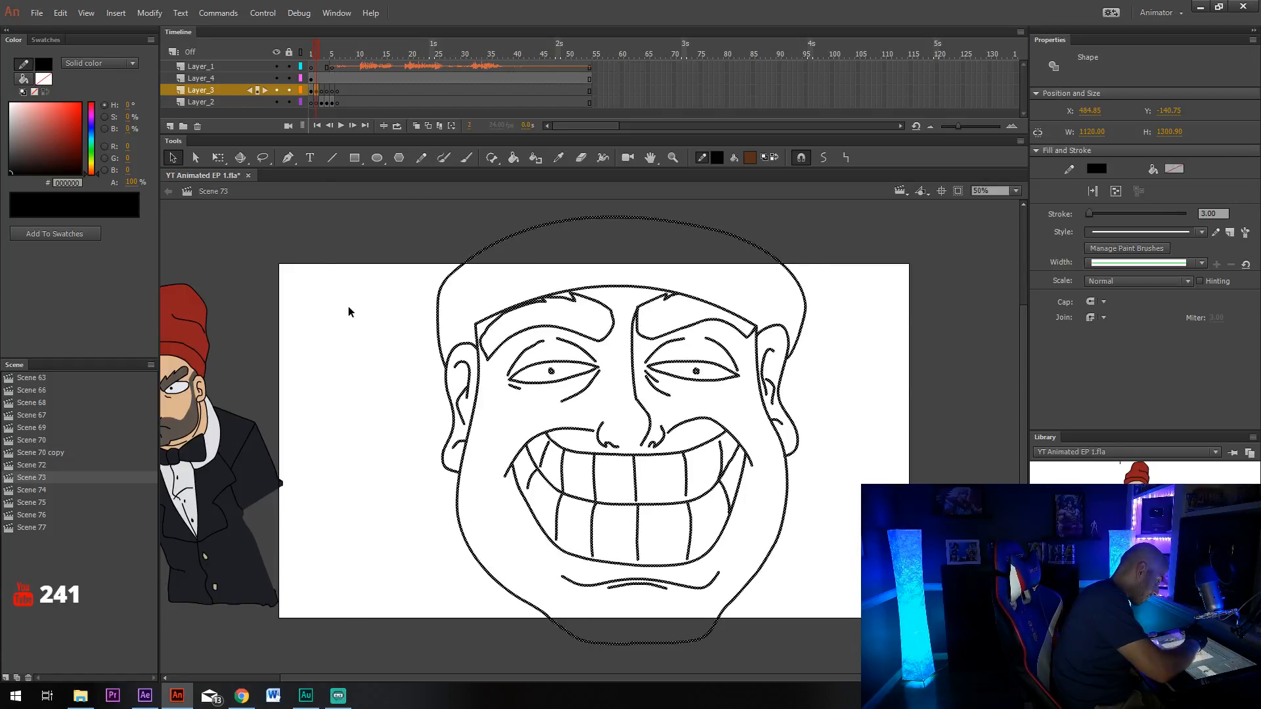
left_click(410, 379)
Fill the hat with the red sampled from the small reference character's hat, and adjust the brim's corner beside the eyebrow.
left_click(559, 158)
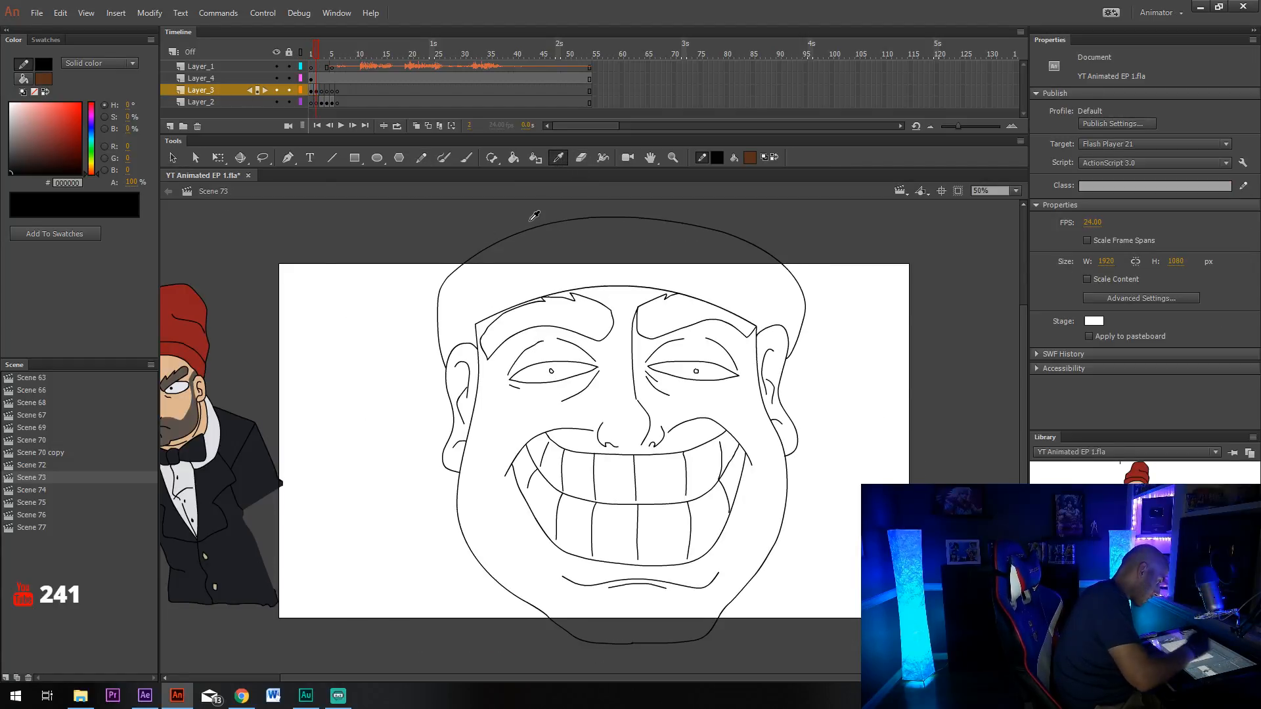
left_click(195, 299)
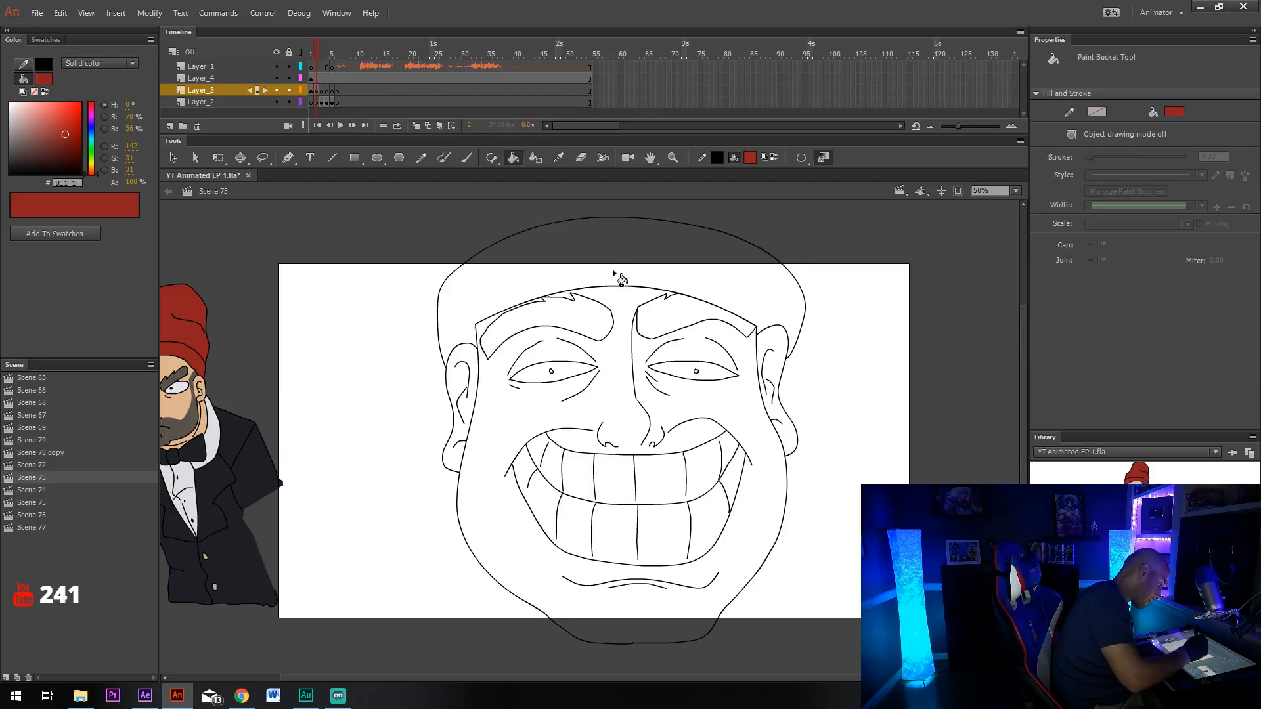
left_click(637, 276)
key("y")
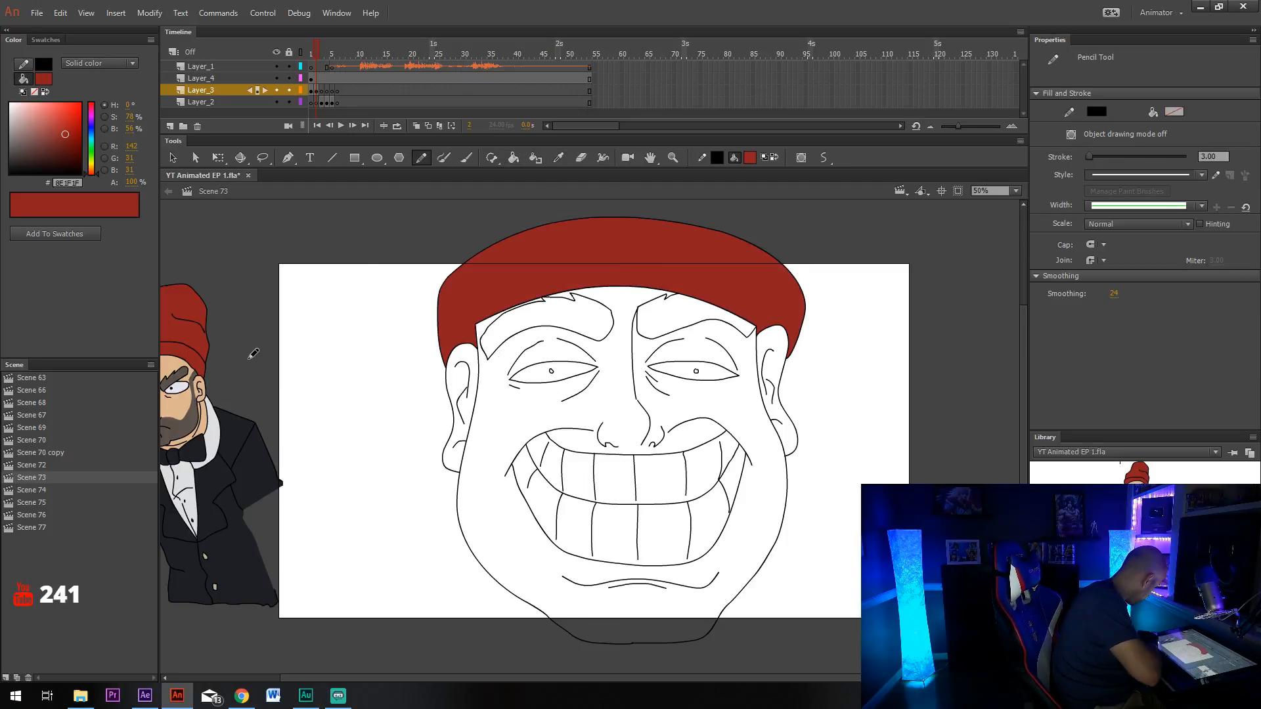
key("v")
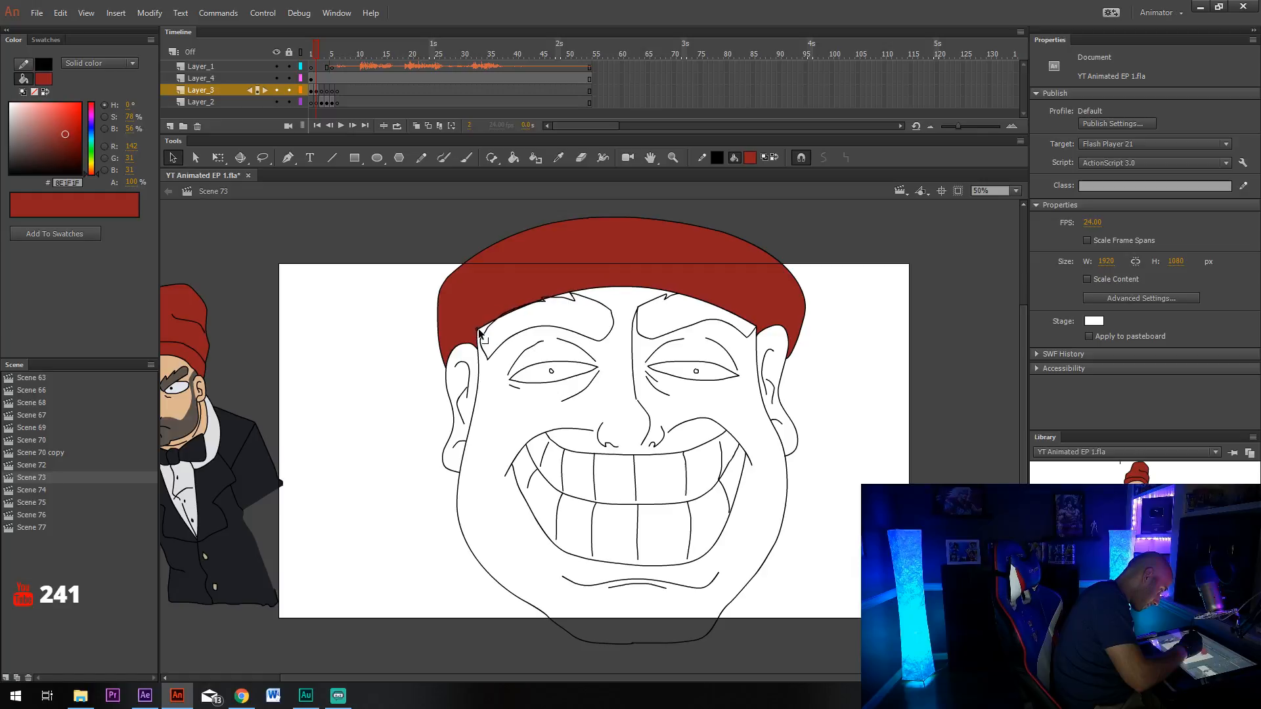
left_click_drag(478, 330, 480, 324)
Draw short black knit lines across the whole red hat, staggered along its upper edge, middle and brim.
key("y")
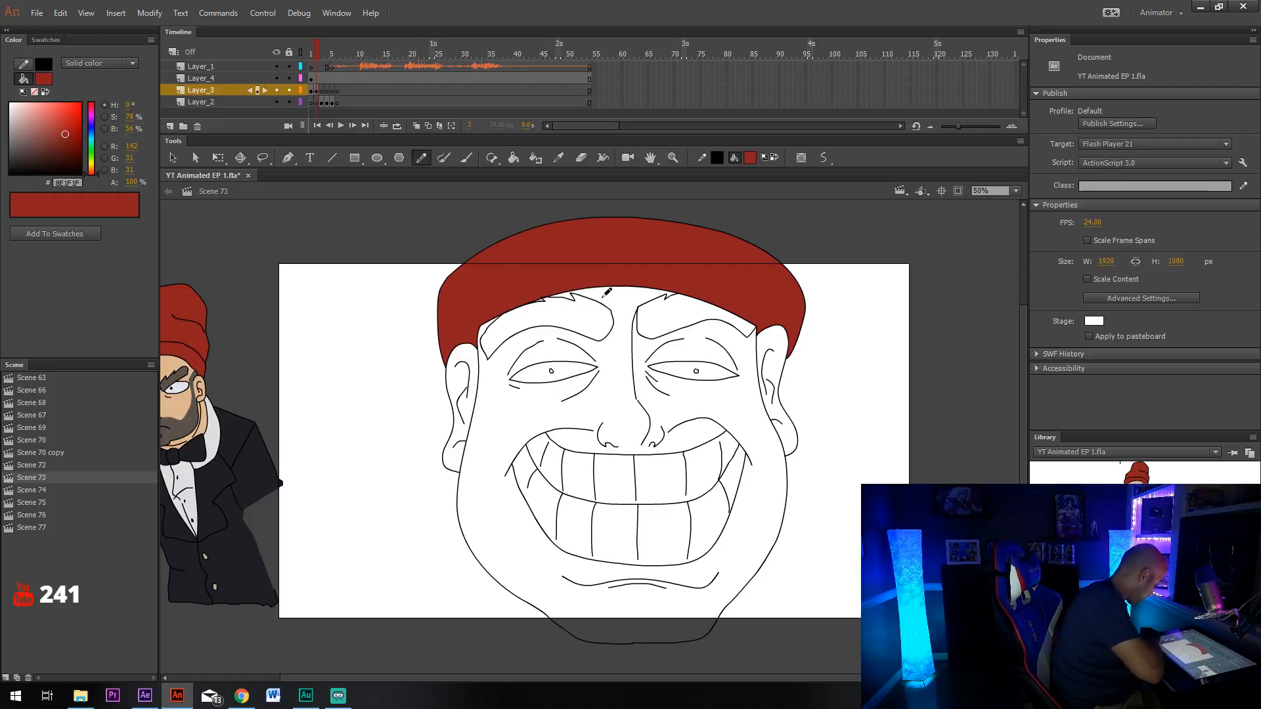
left_click_drag(452, 307, 454, 329)
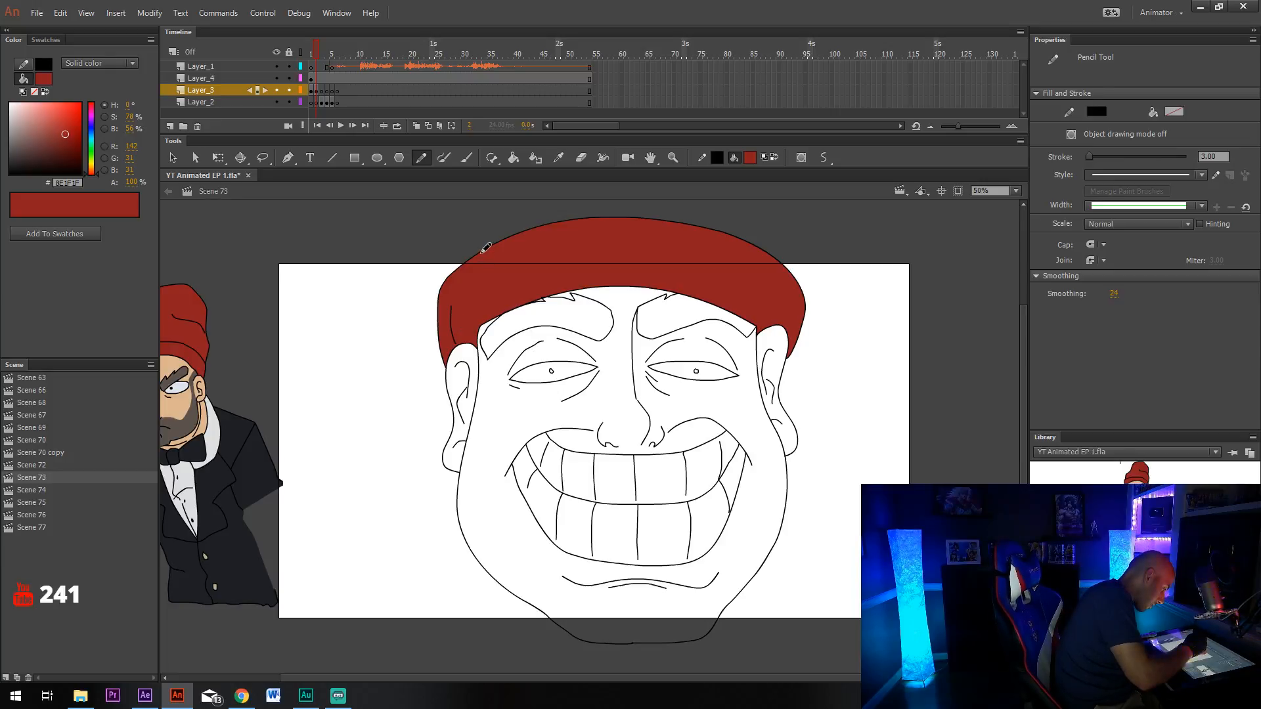
left_click_drag(482, 251, 470, 336)
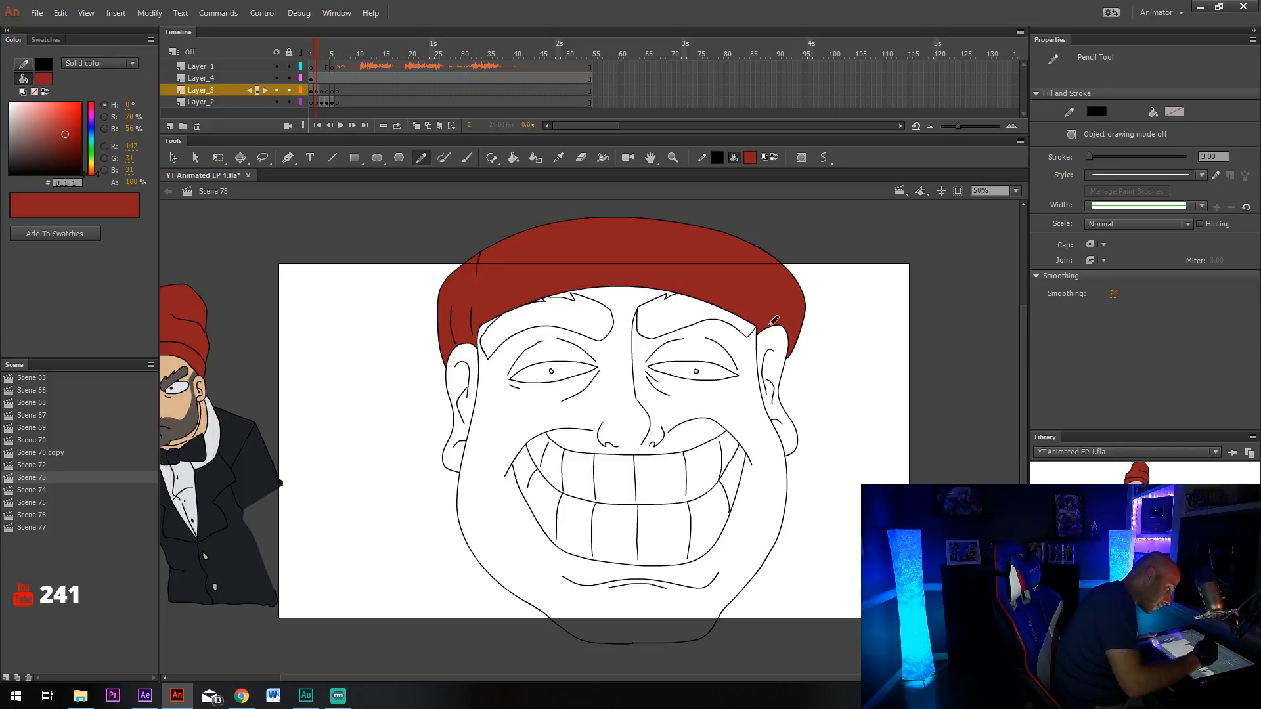
left_click_drag(796, 299, 791, 332)
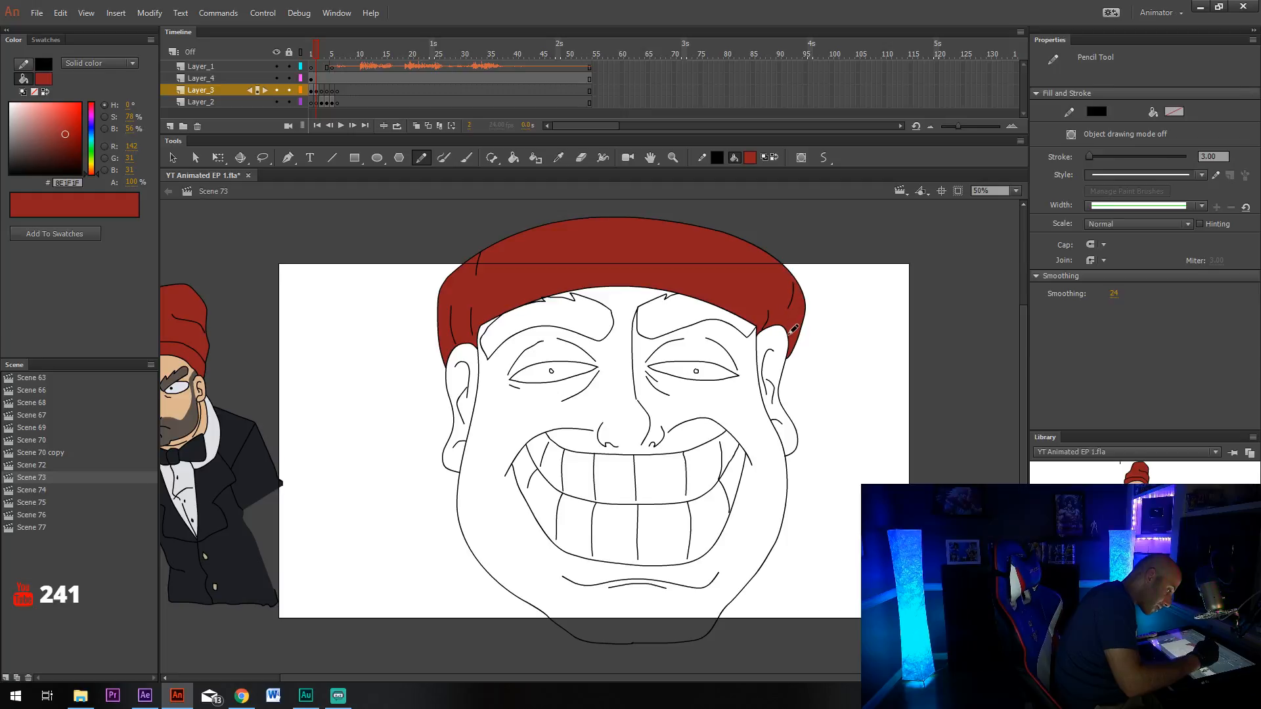
mouse_move(520, 233)
left_mouse_down()
mouse_move(515, 307)
mouse_move(501, 309)
left_mouse_up()
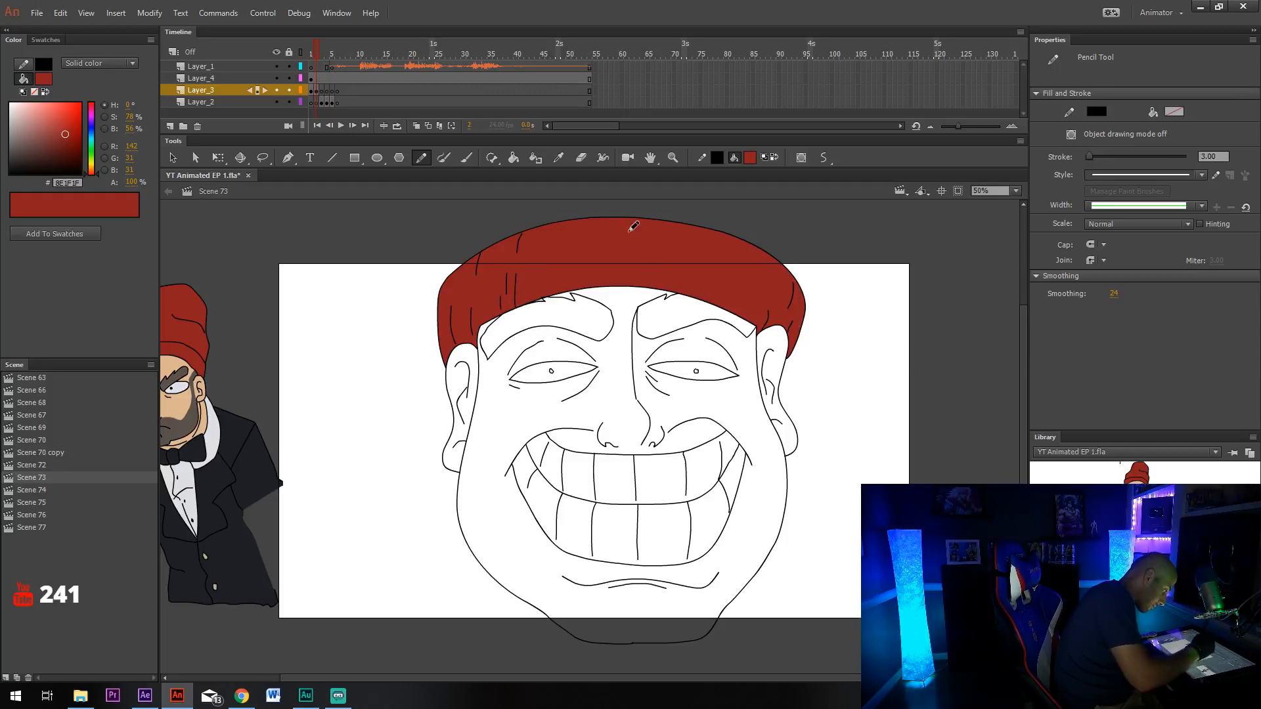
left_click_drag(599, 218, 595, 286)
left_click_drag(566, 227, 541, 271)
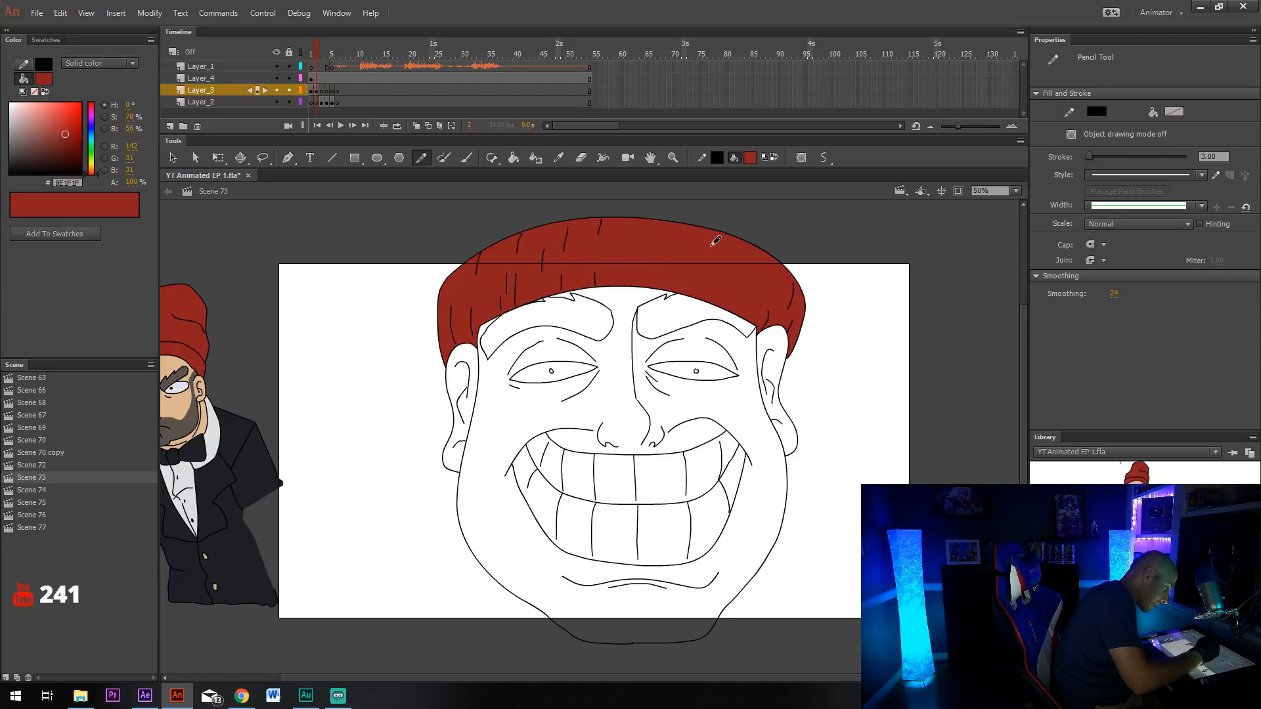
mouse_move(730, 232)
left_mouse_down()
mouse_move(717, 300)
mouse_move(741, 278)
left_mouse_up()
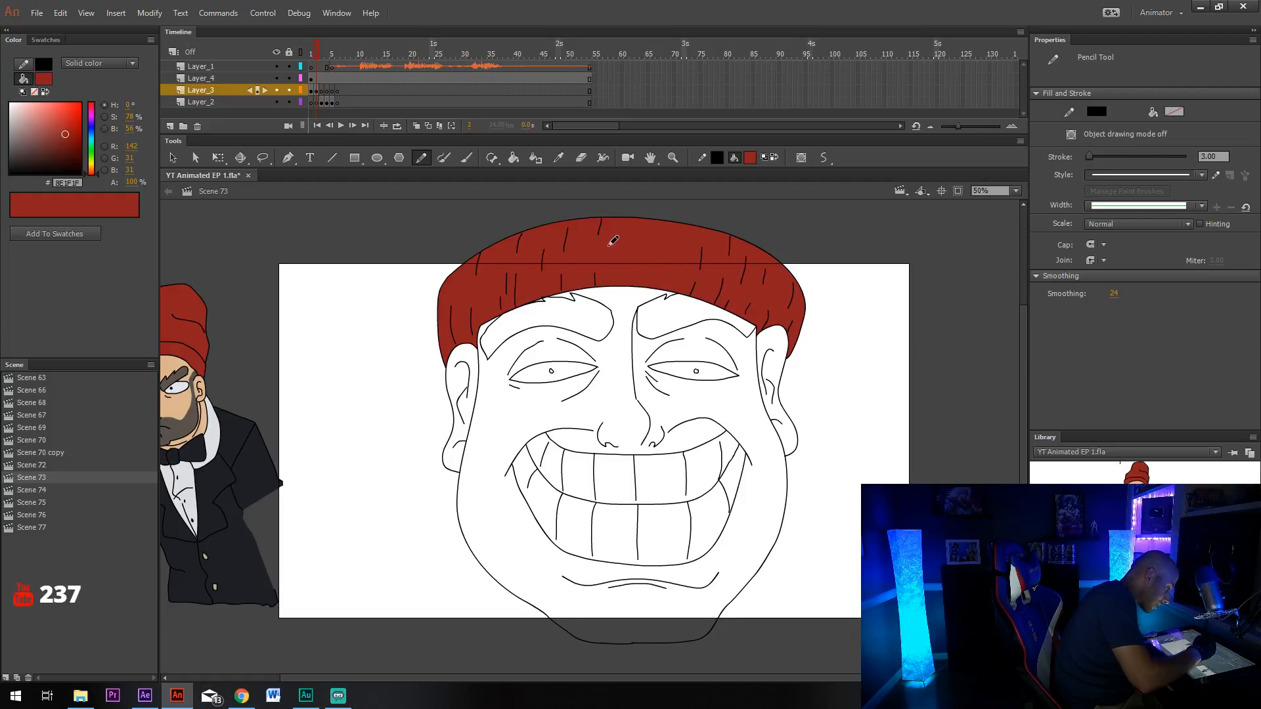
mouse_move(617, 235)
left_mouse_down()
mouse_move(613, 273)
mouse_move(677, 247)
left_mouse_up()
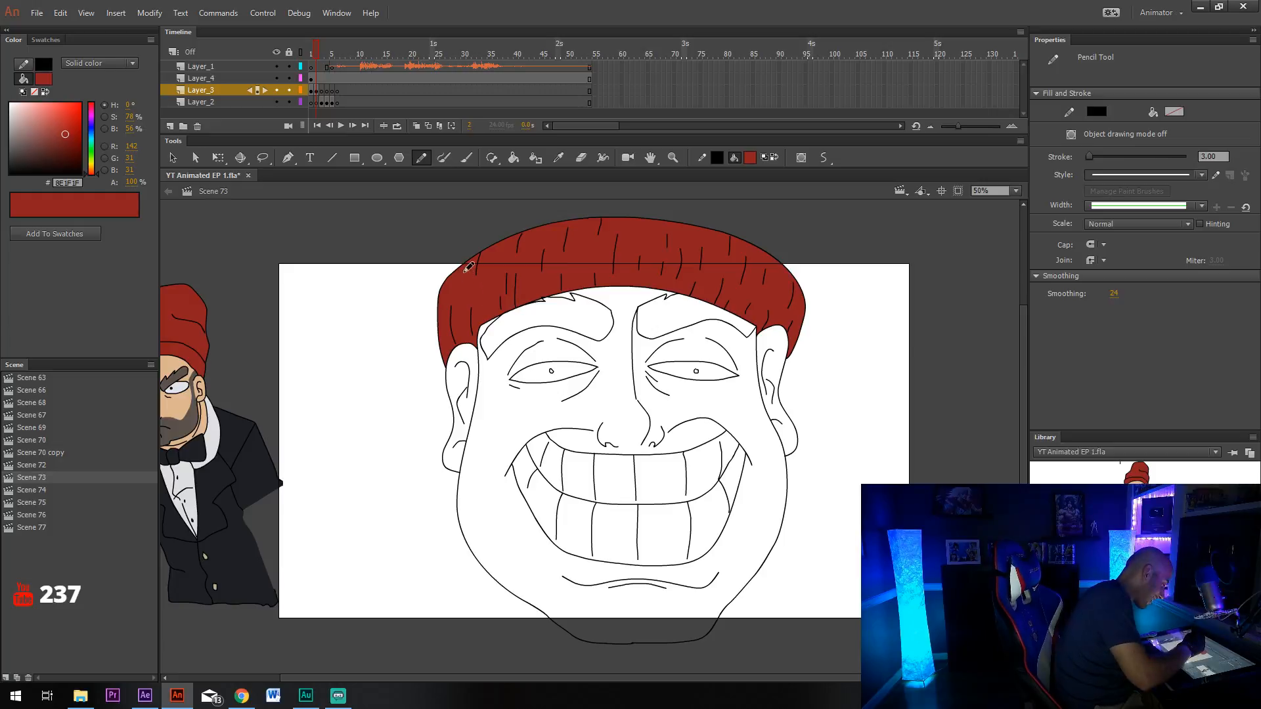
left_click_drag(465, 267, 462, 303)
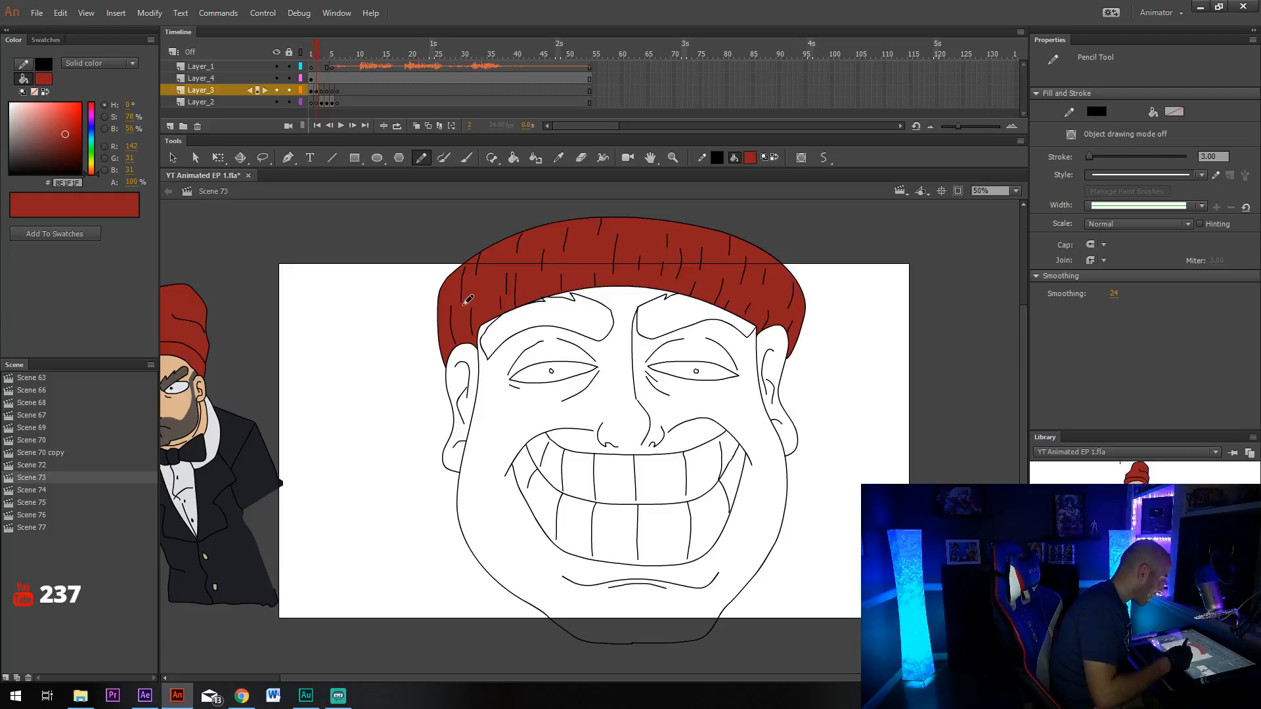
Fill both eyebrows with the grey-brown sampled from the small reference character's beard.
left_click(556, 162)
left_click_drag(306, 417, 401, 437)
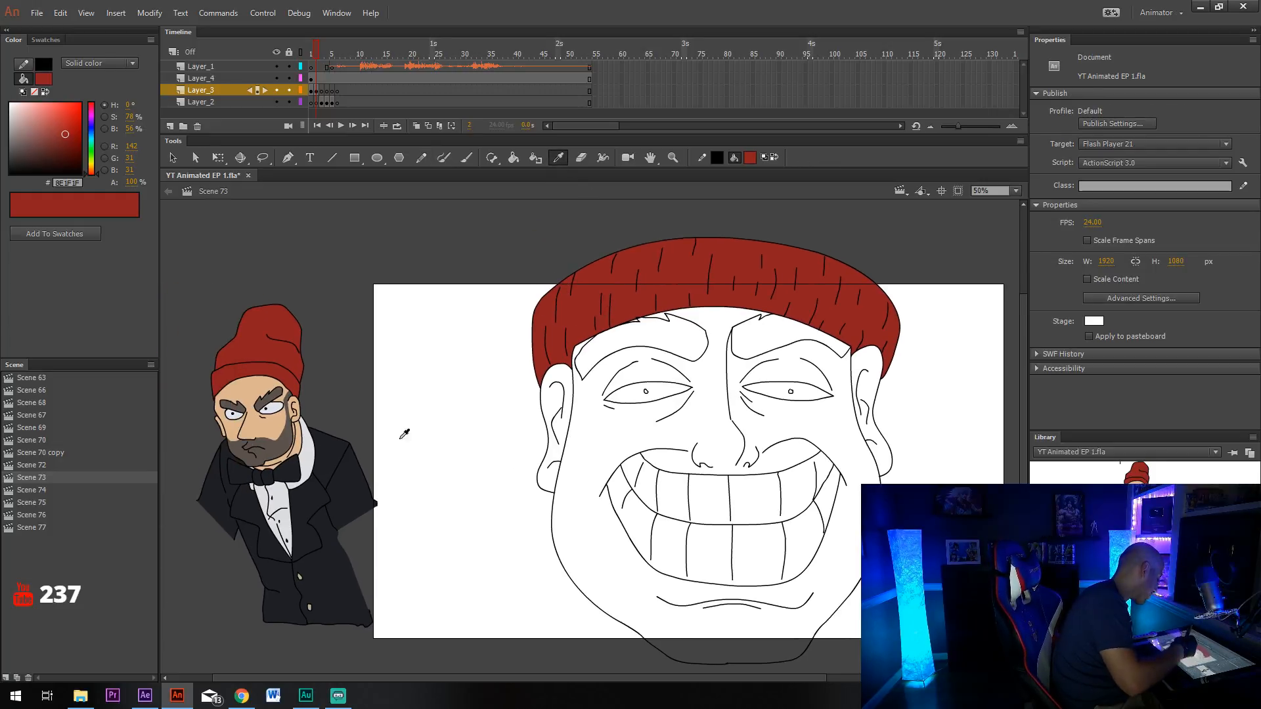
left_click(281, 436)
left_click(700, 344)
left_click(776, 340)
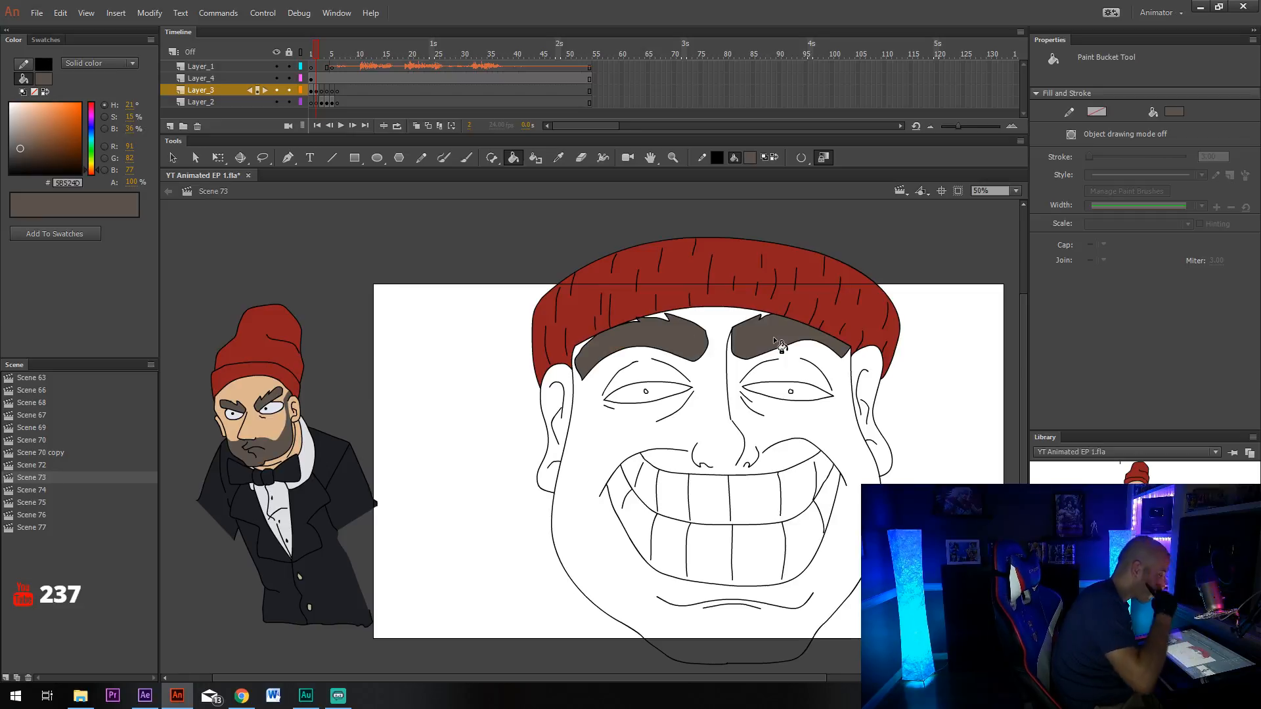
Outline the beard's upper boundary with FF0000 pencil lines, running down both sideburns, across the cheeks and under the nose.
left_click_drag(758, 385, 744, 375)
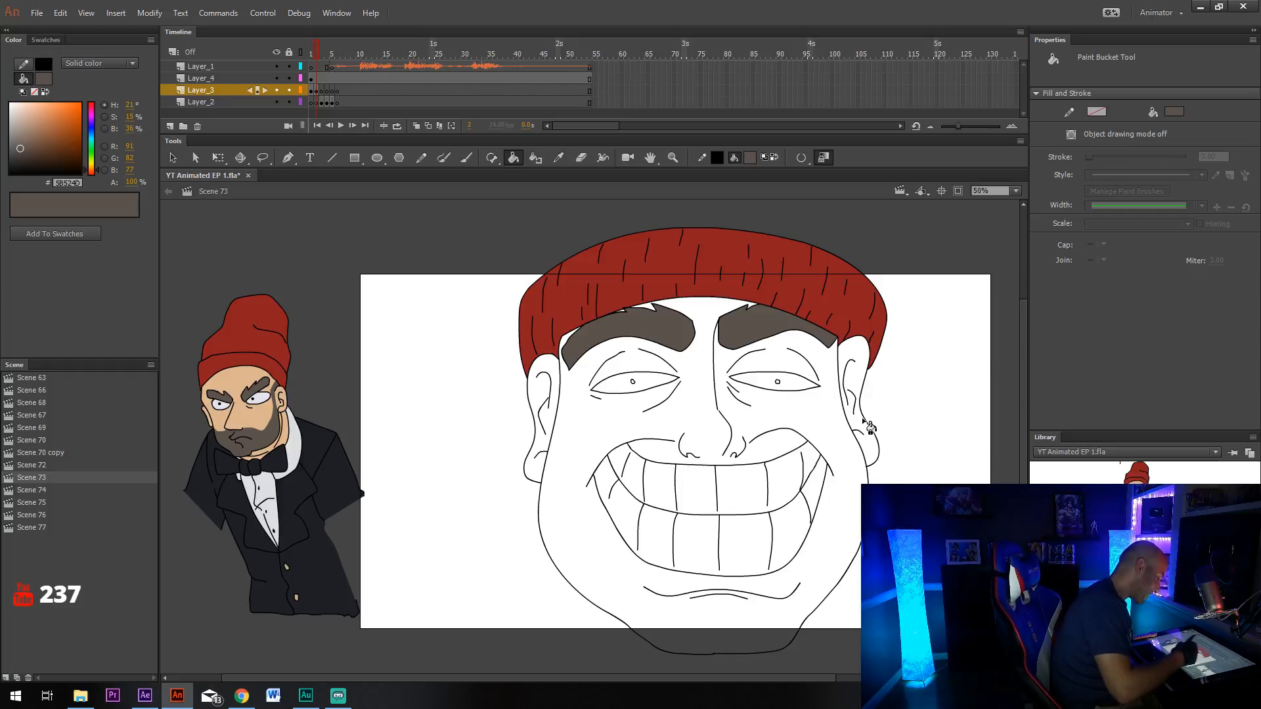
key("i")
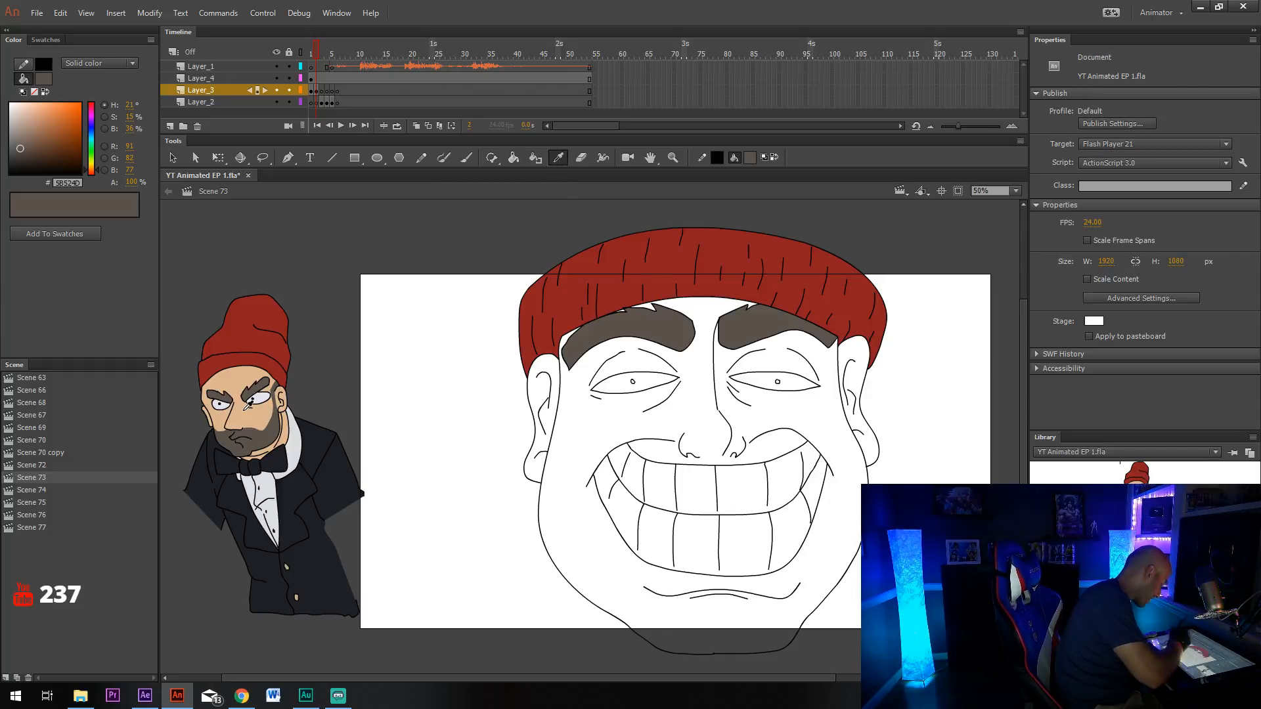
key("y")
left_click(724, 160)
left_click(774, 242)
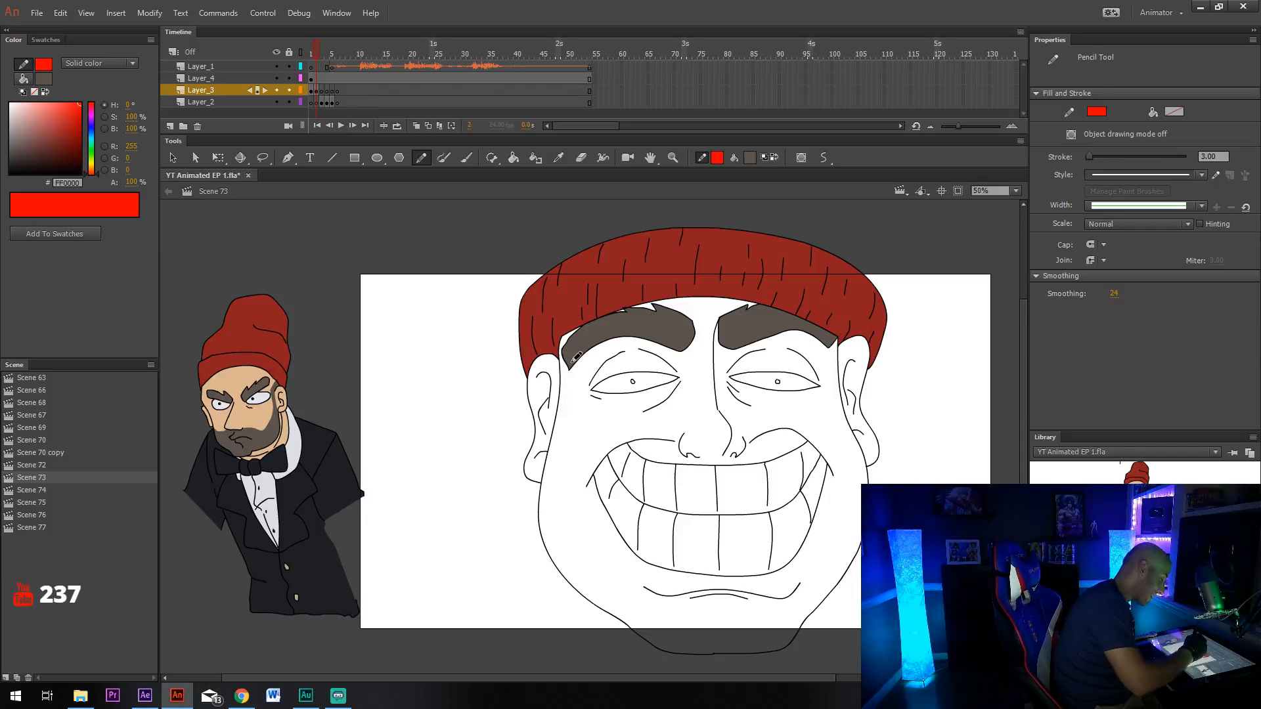
mouse_move(560, 333)
left_mouse_down()
mouse_move(563, 486)
mouse_move(625, 428)
mouse_move(683, 435)
left_mouse_up()
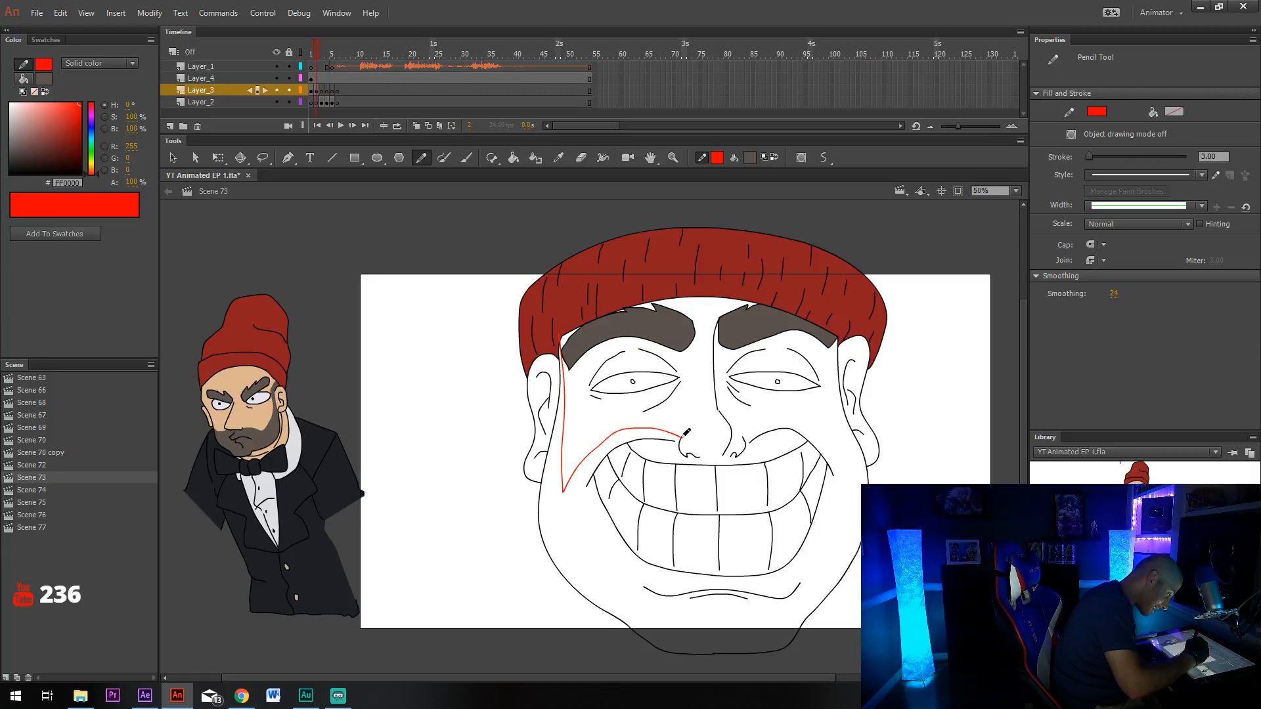
mouse_move(843, 340)
left_mouse_down()
mouse_move(841, 457)
mouse_move(791, 426)
mouse_move(732, 438)
left_mouse_up()
key("ctrl+z")
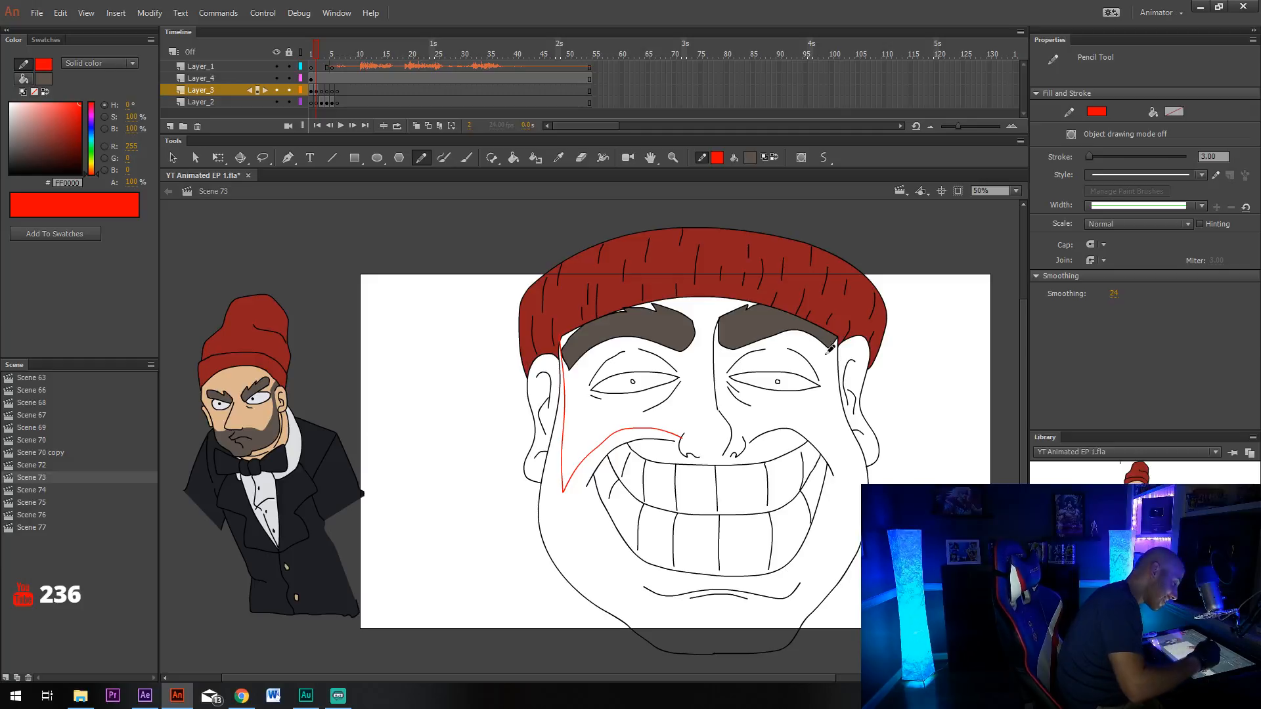
mouse_move(832, 336)
left_mouse_down()
mouse_move(841, 442)
mouse_move(797, 433)
mouse_move(697, 456)
left_mouse_up()
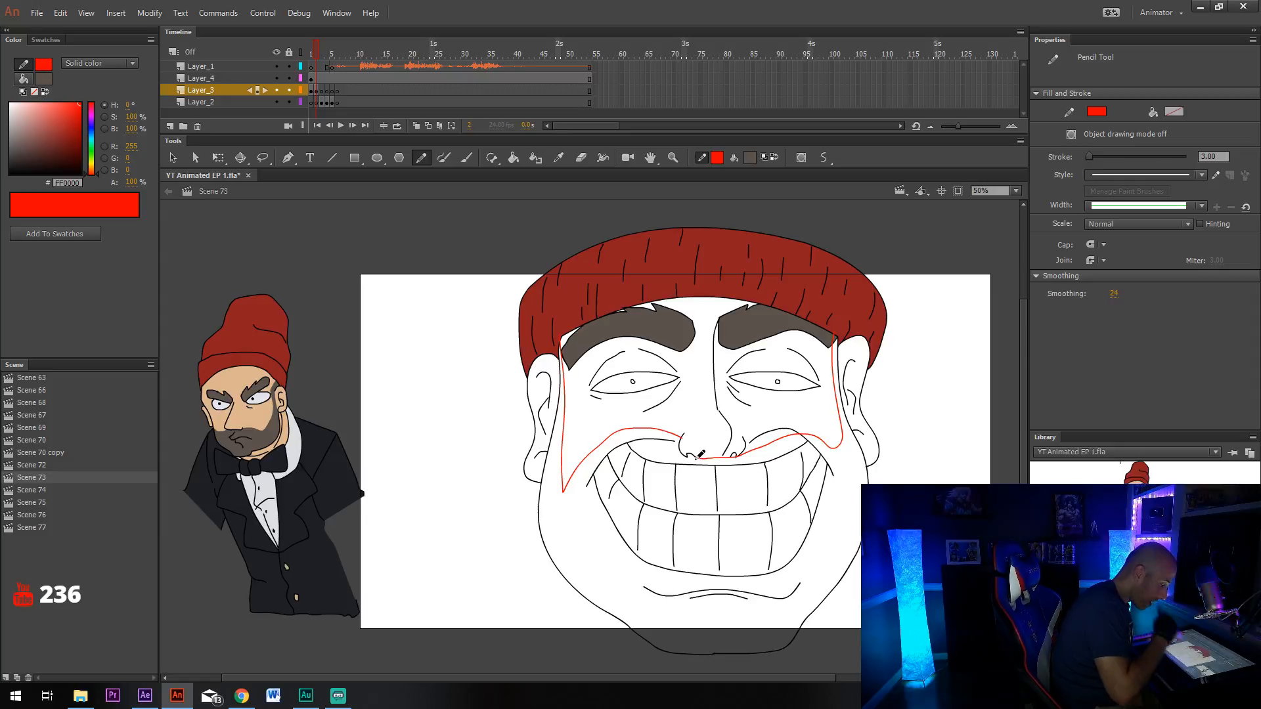
Fill the beard area with the grey-brown sampled from the eyebrow.
key("i")
left_click(653, 325)
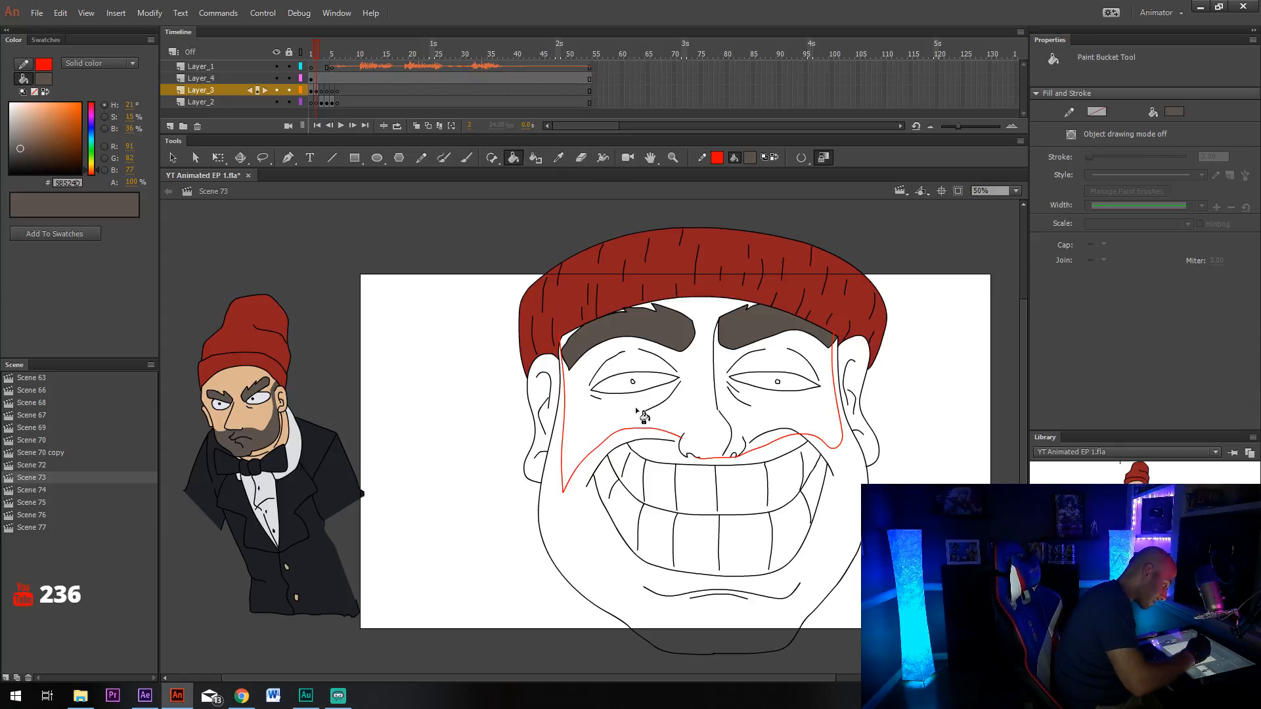
left_click(594, 553)
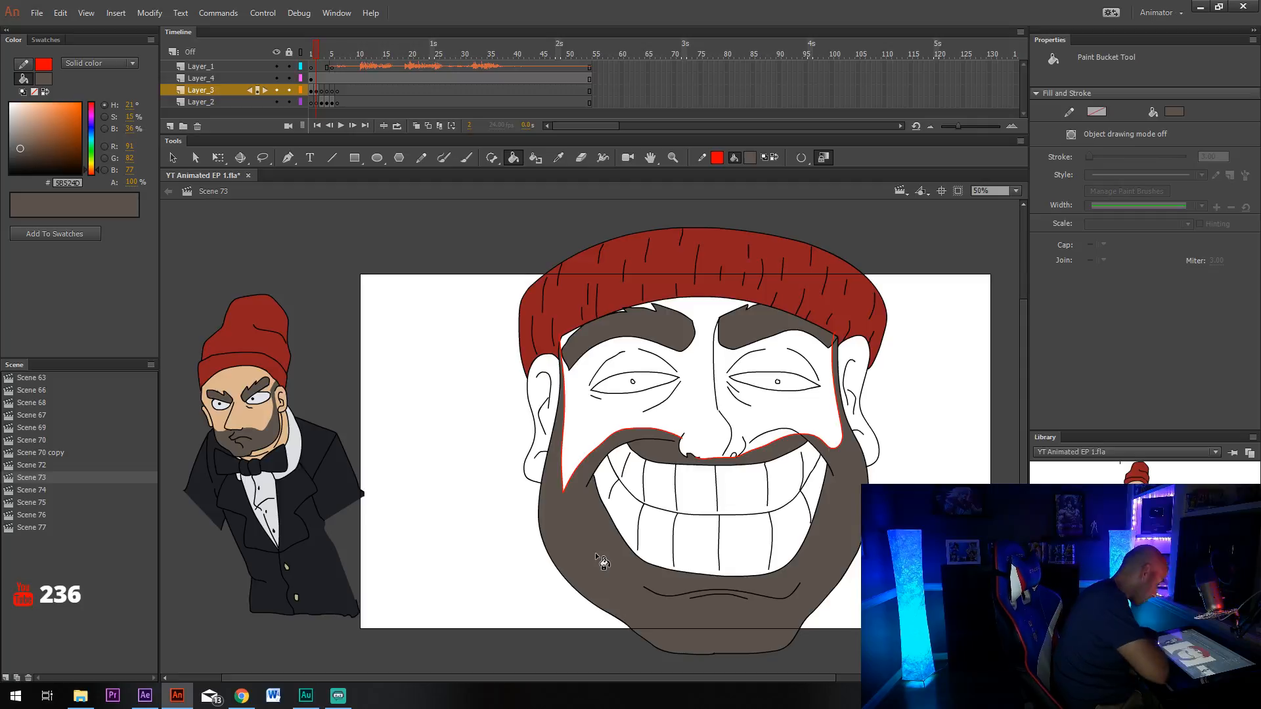
Connect the red guide lines with one stroke across the face and delete them all together.
key("y")
mouse_move(593, 478)
left_mouse_down()
mouse_move(725, 394)
mouse_move(751, 500)
mouse_move(832, 410)
mouse_move(884, 299)
left_mouse_up()
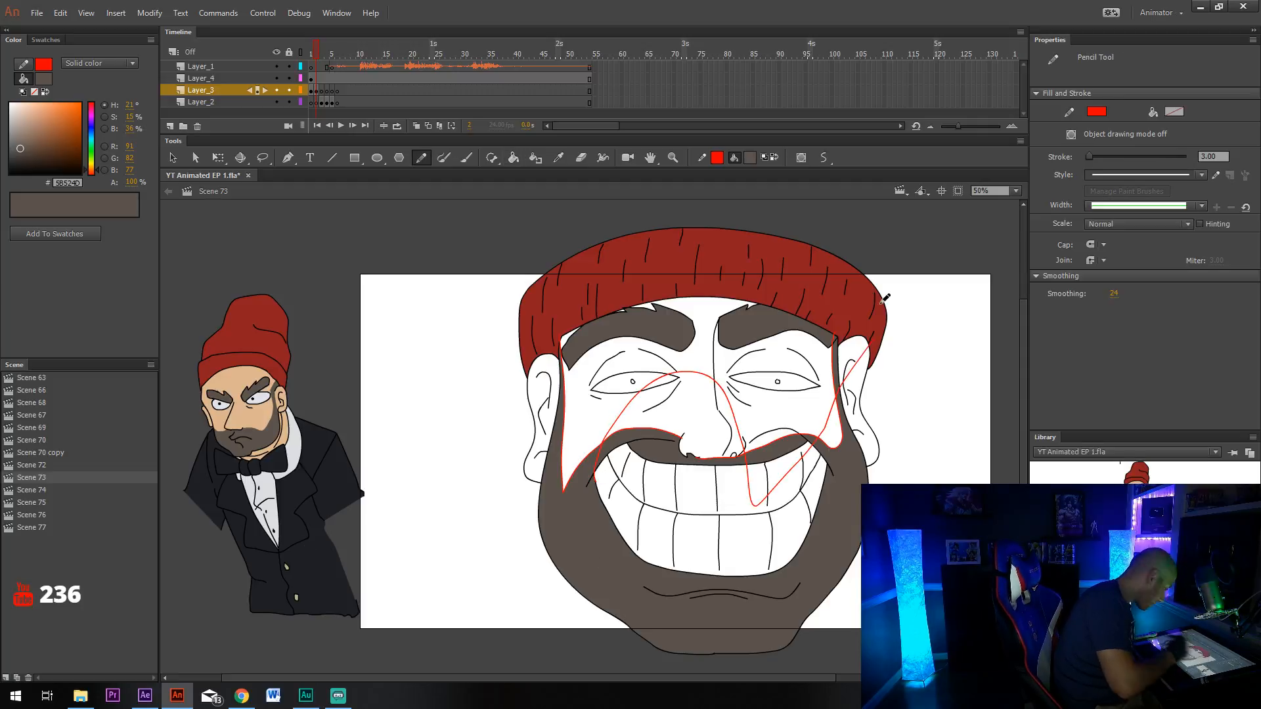
key("v")
double_click(823, 424)
key("Delete")
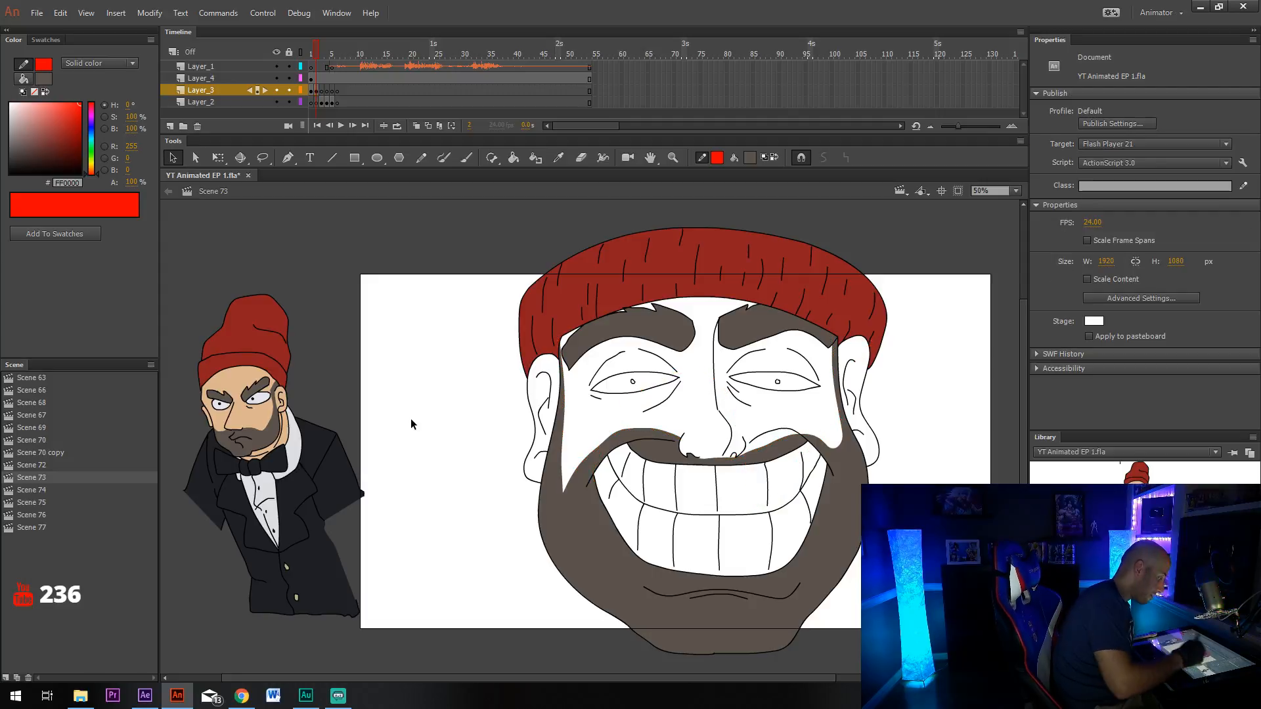
Fill both ears, the face halves and the small gaps above the eyebrow with the reference character's skin tone.
left_click(558, 158)
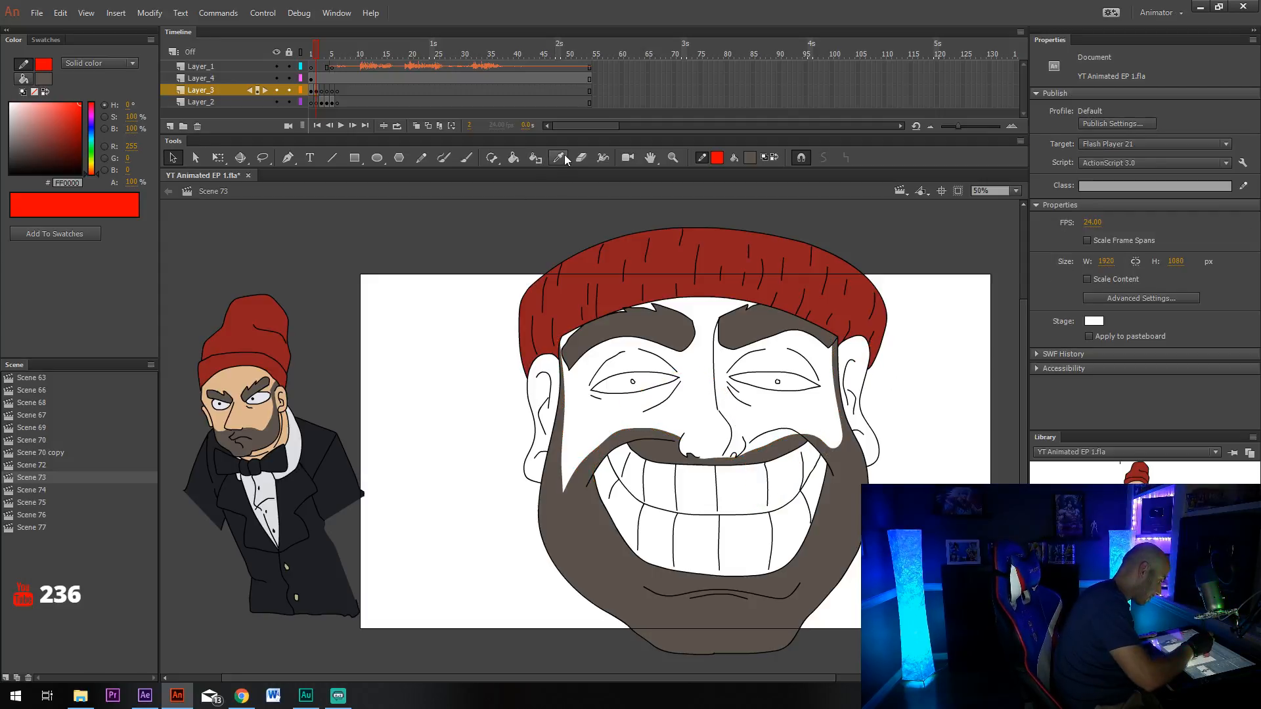
left_click(258, 387)
left_click(538, 424)
left_click(601, 420)
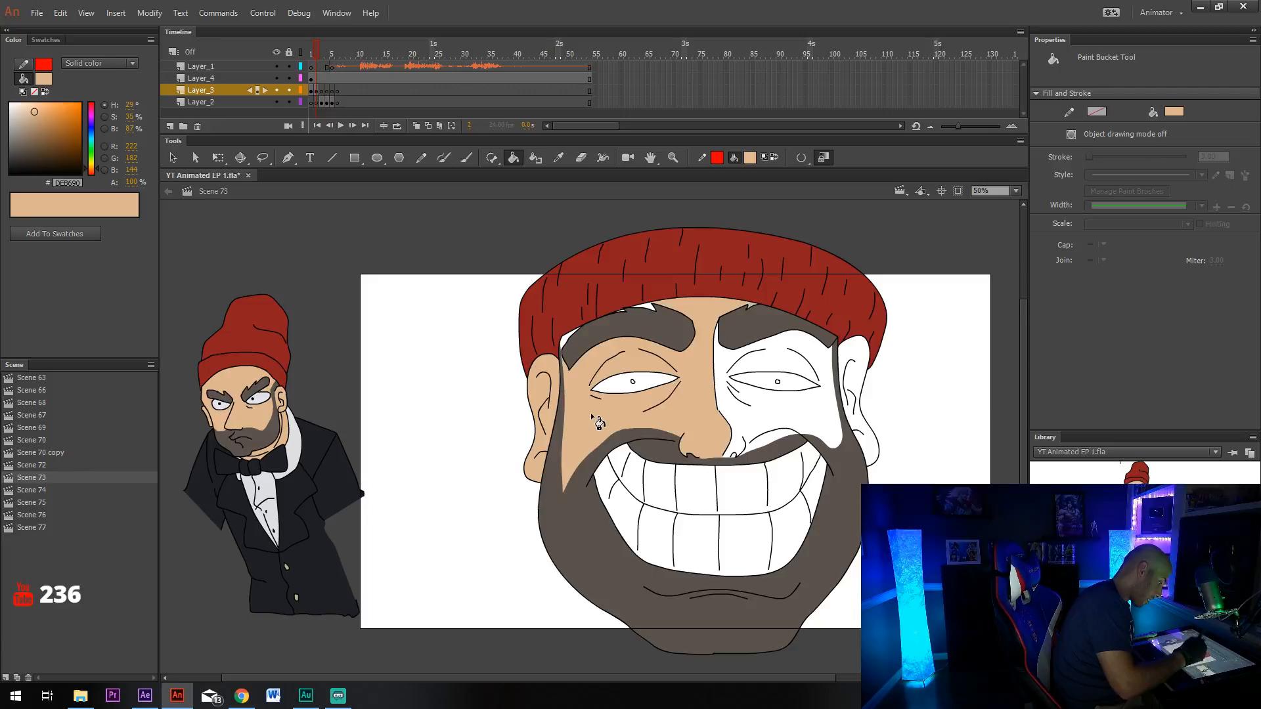
left_click(649, 311)
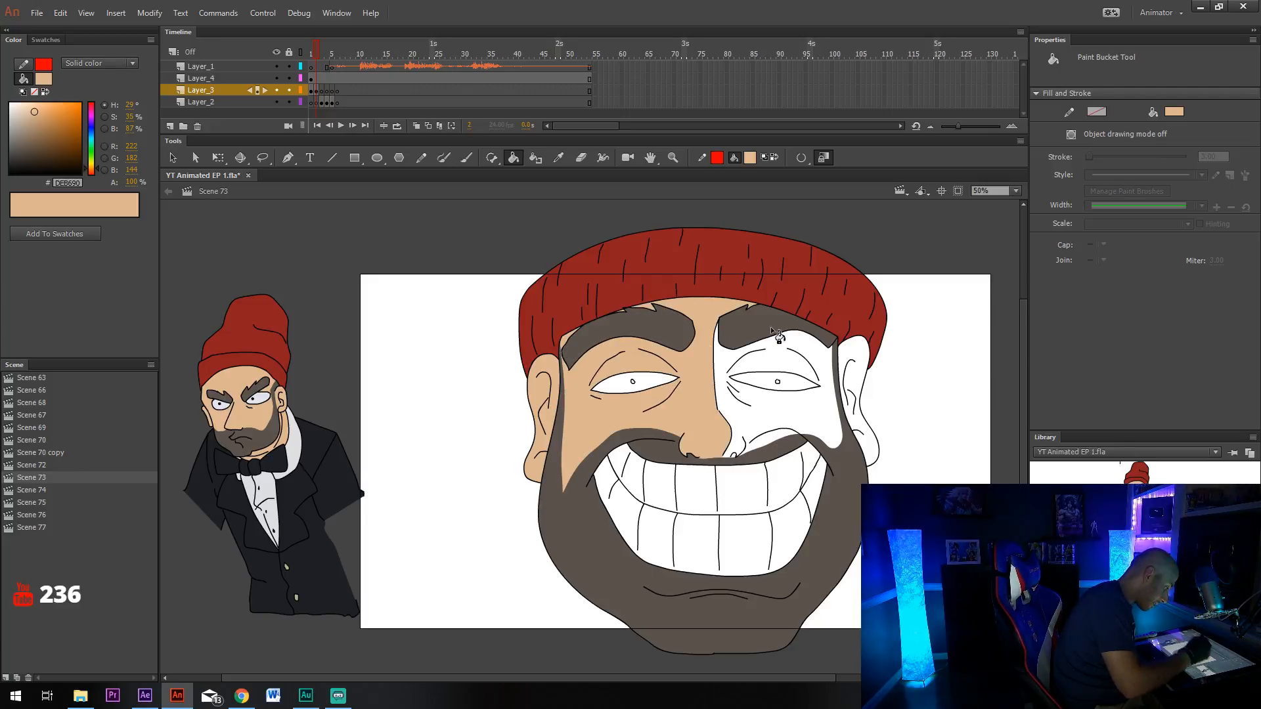
left_click(801, 358)
left_click(867, 411)
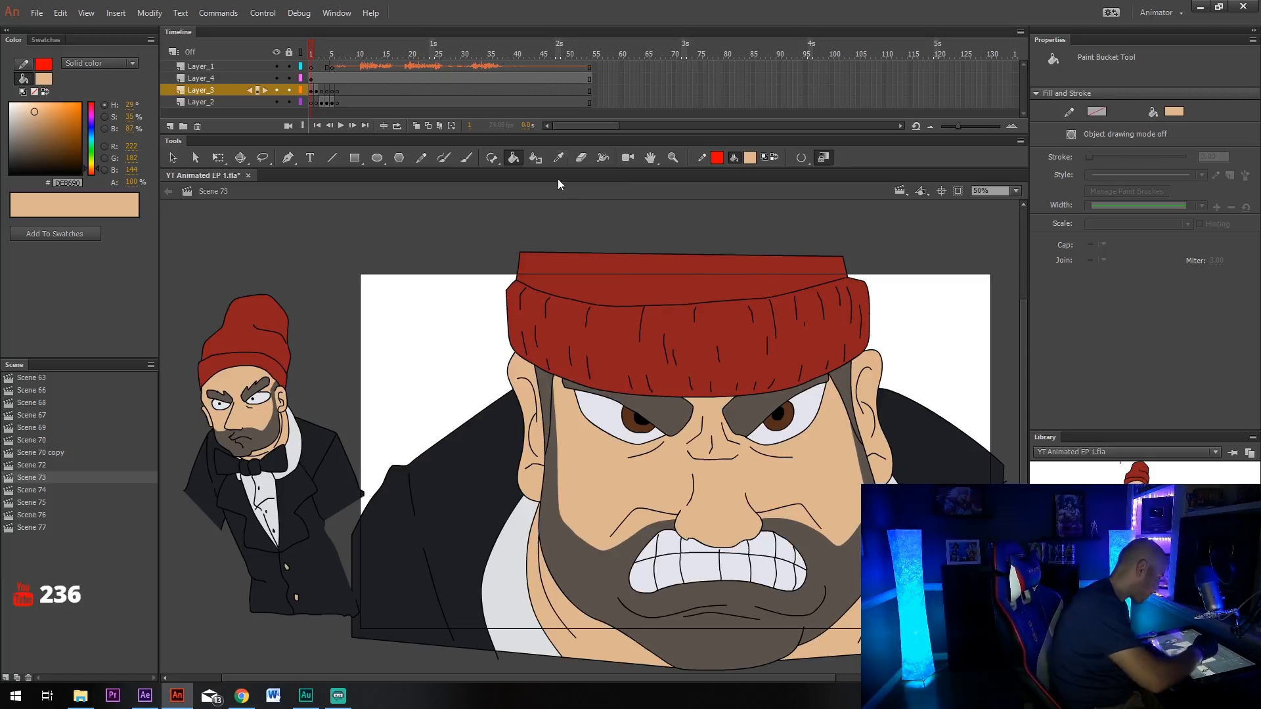
Sample the brown iris colour from the frame 1 artwork and fill both small pupils on frame 2.
key("i")
left_click(633, 430)
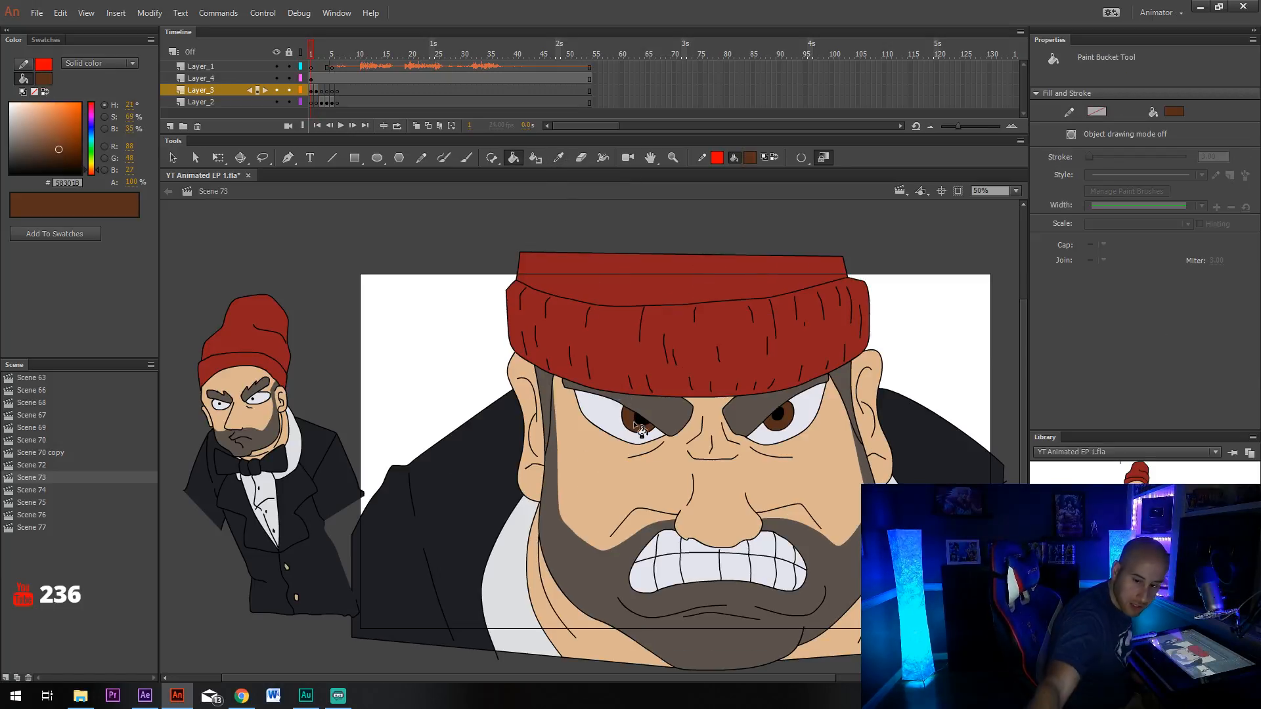
key(".")
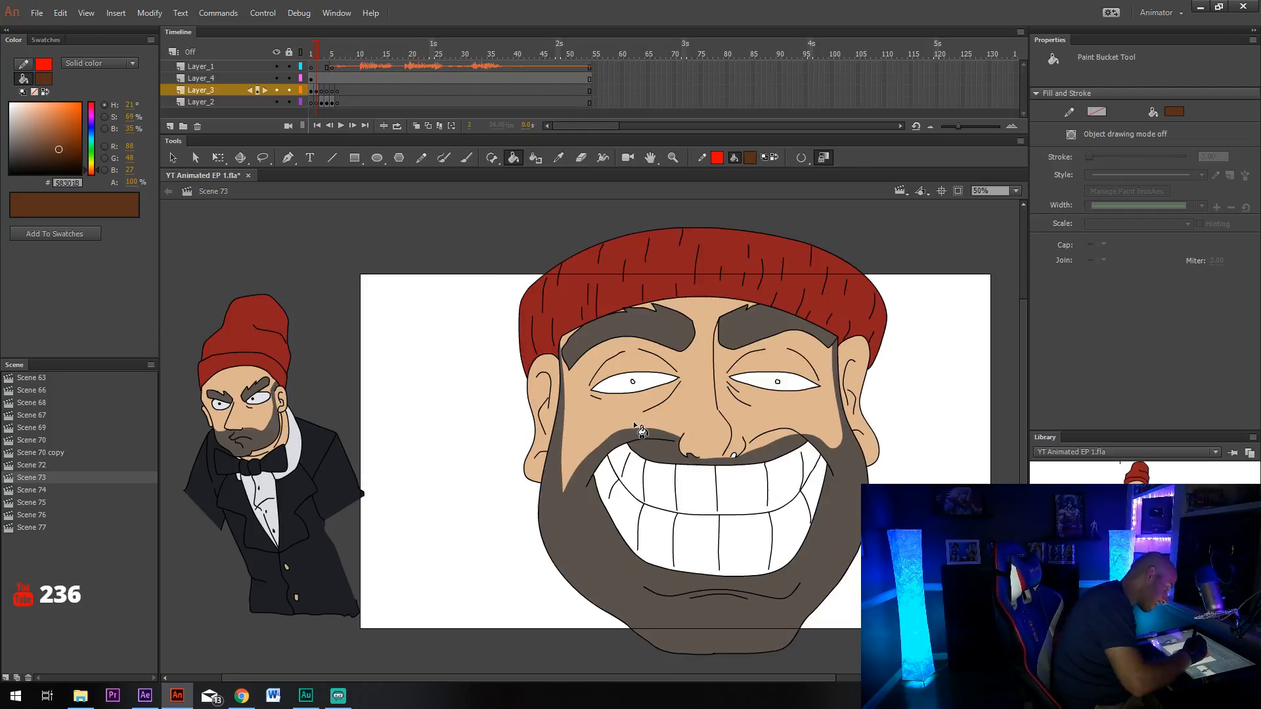
left_click(632, 381)
left_click(777, 382)
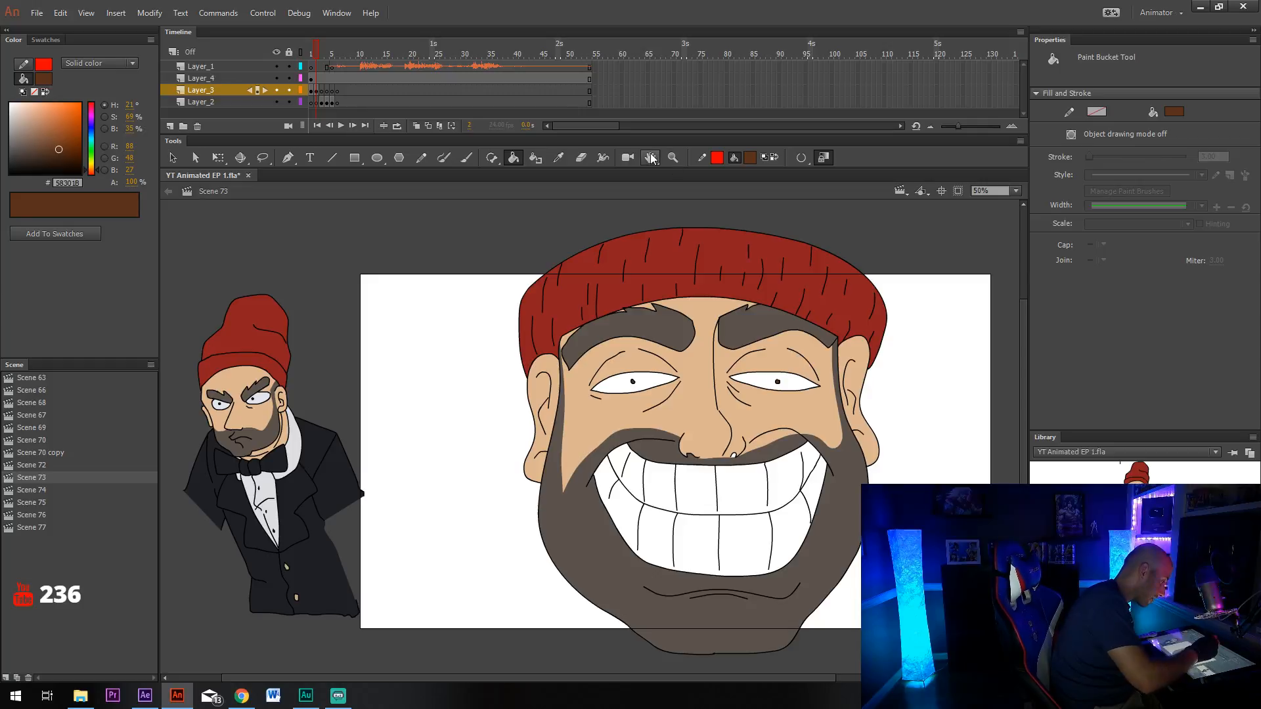
Fill the nostril gap with the skin tone, and the teeth and both eyes with the off-white sampled from the reference character's eye.
key("i")
left_click(734, 453)
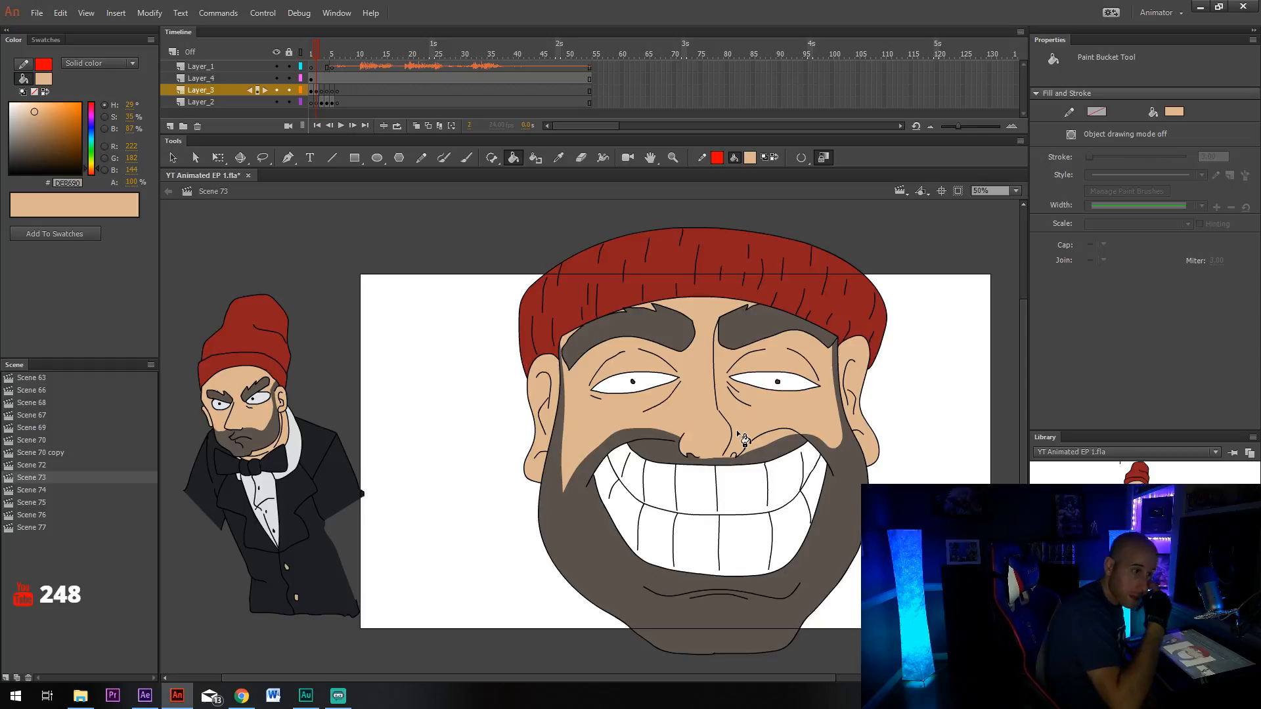
left_click(558, 157)
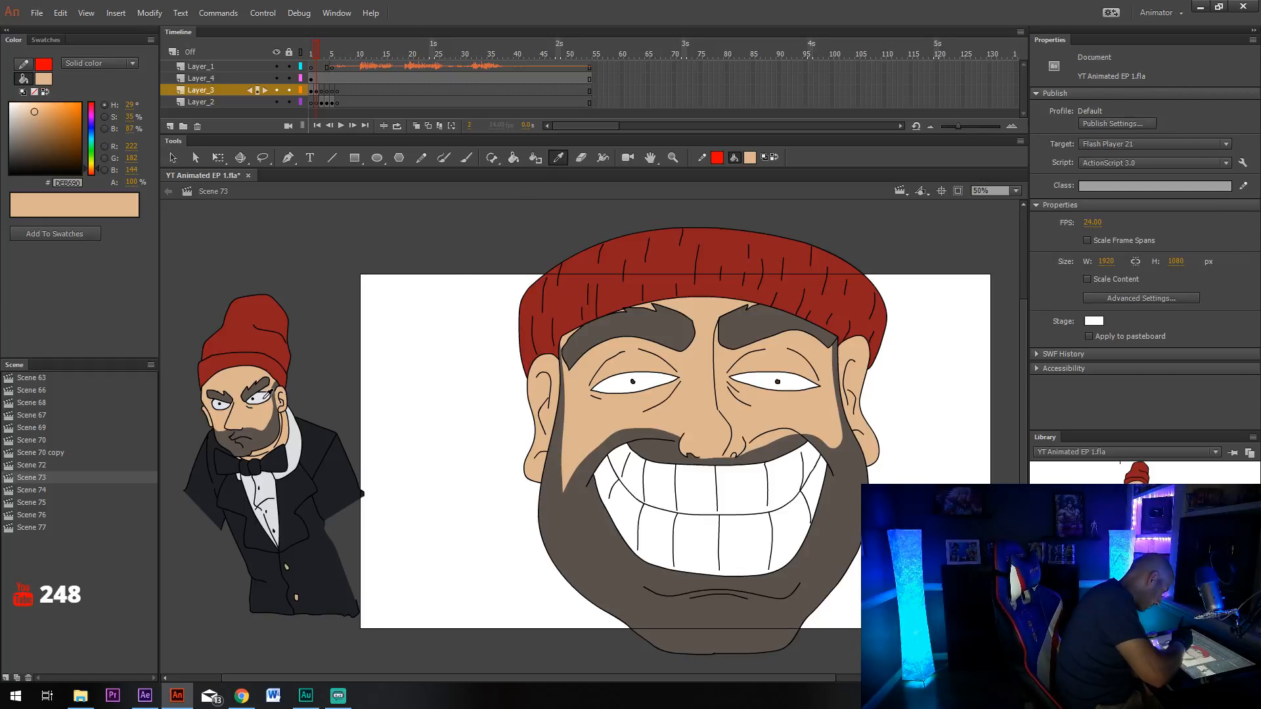
left_click(262, 398)
left_click(675, 539)
left_click(676, 505)
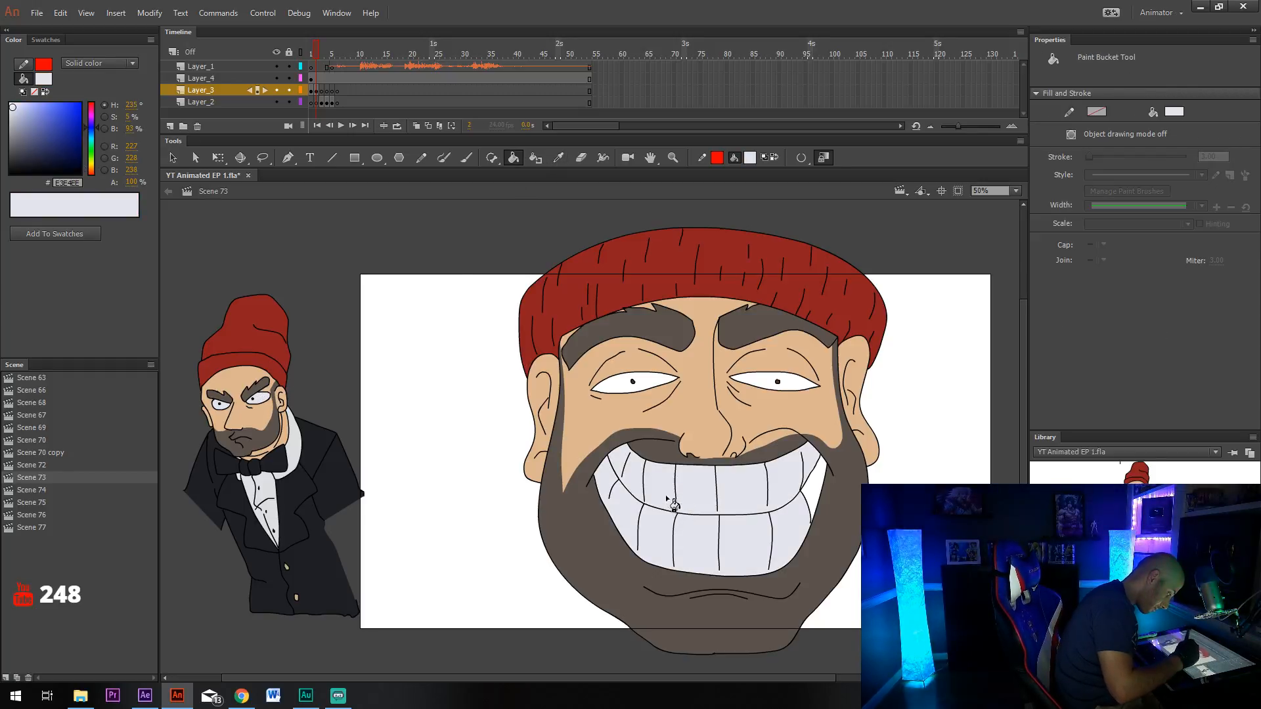
left_click(661, 387)
left_click(789, 384)
Set the Pencil stroke colour to black and draw a short crease between the left eyebrow and the nose bridge.
left_click_drag(845, 507, 807, 484)
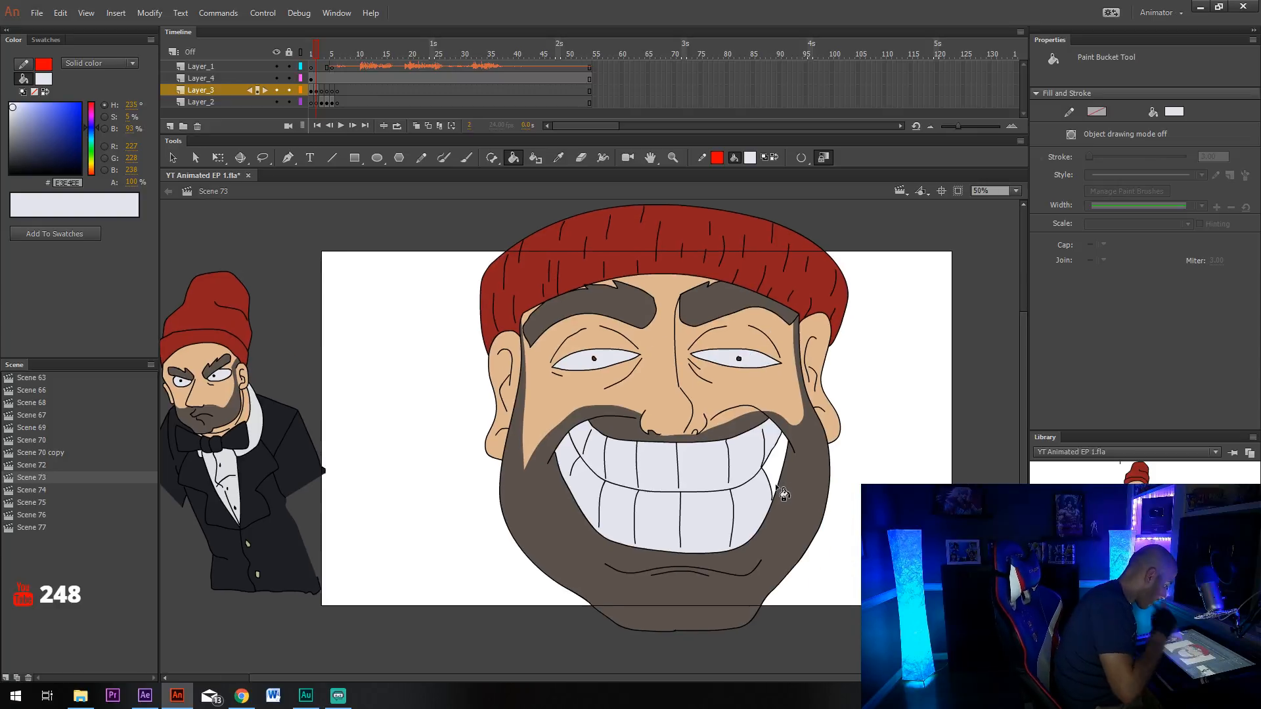
key("y")
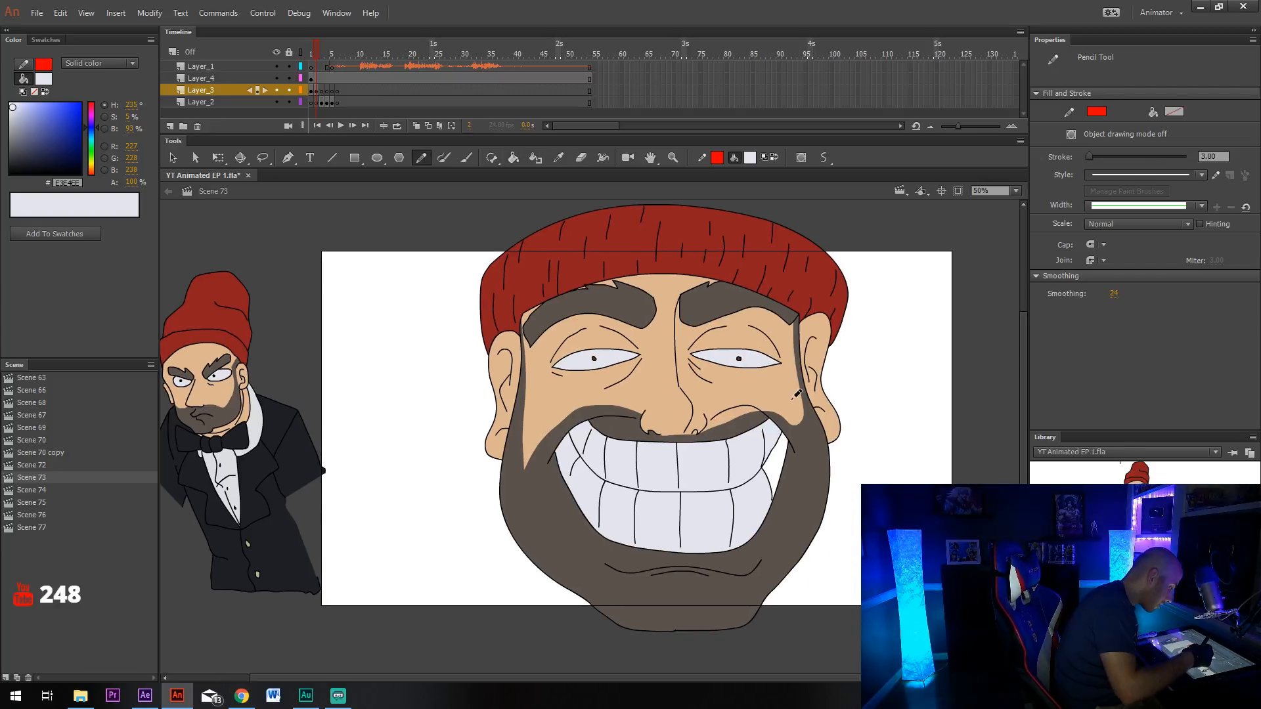
left_click_drag(801, 543, 731, 503)
left_click_drag(553, 252, 561, 400)
left_click(717, 157)
left_click(757, 235)
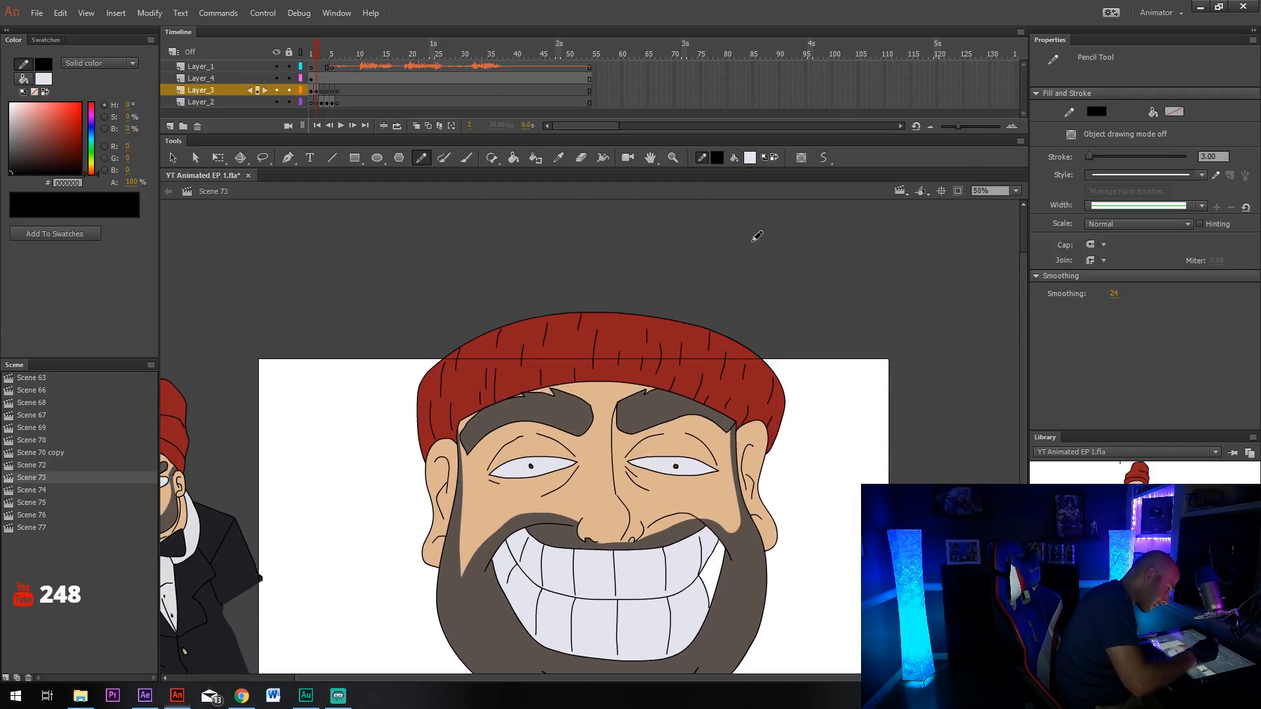
left_click_drag(589, 439, 600, 416)
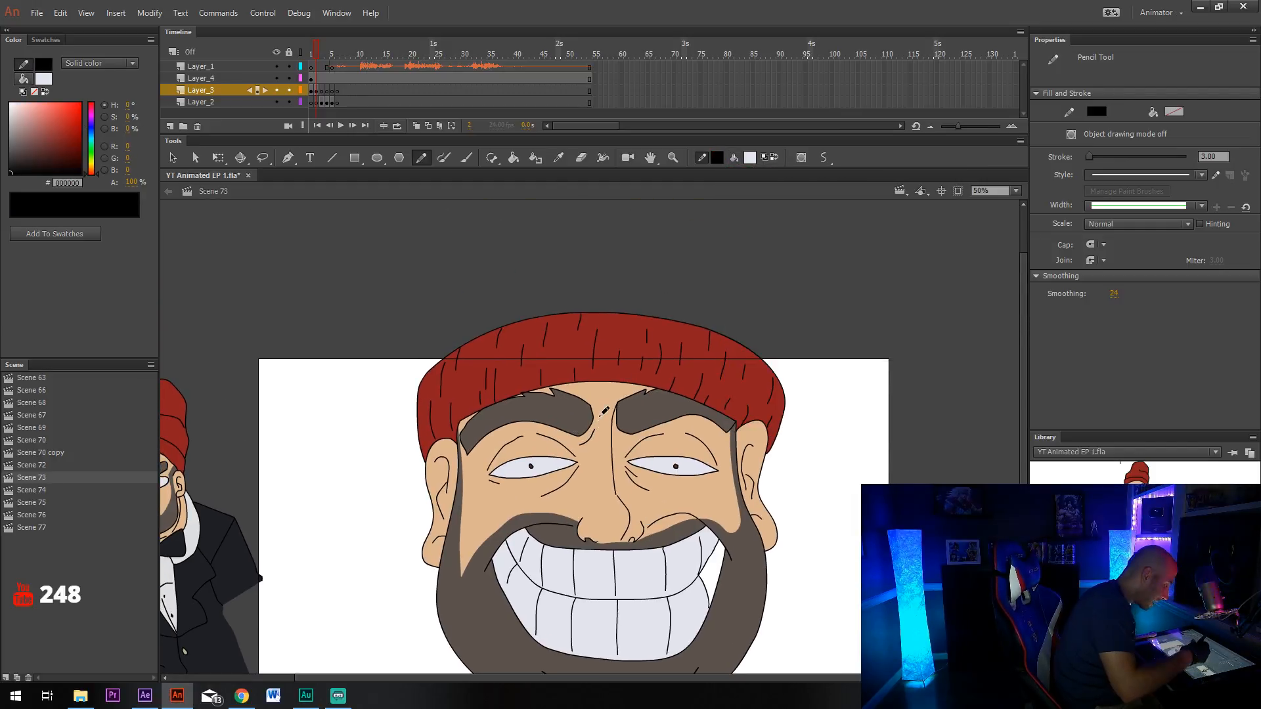
Fill the remaining white gap at the right corner of the mouth with the off-white teeth colour.
left_click_drag(745, 556, 709, 462)
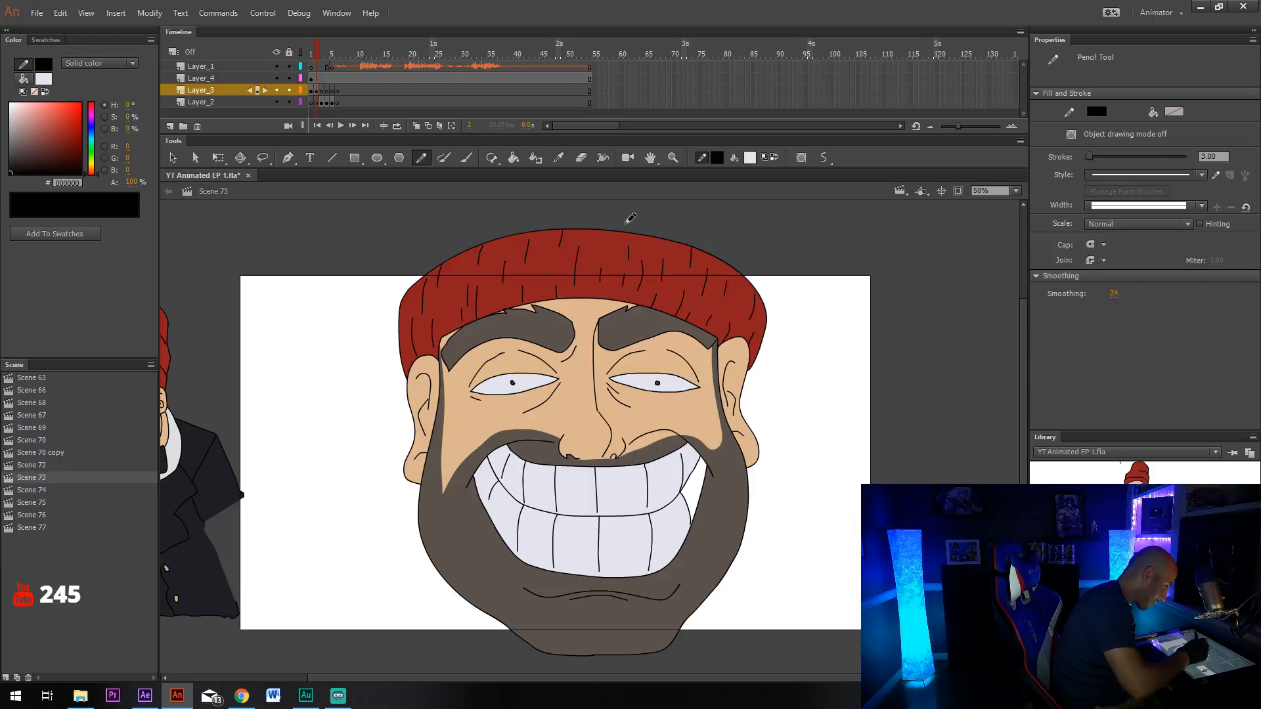
key("k")
left_click(672, 478)
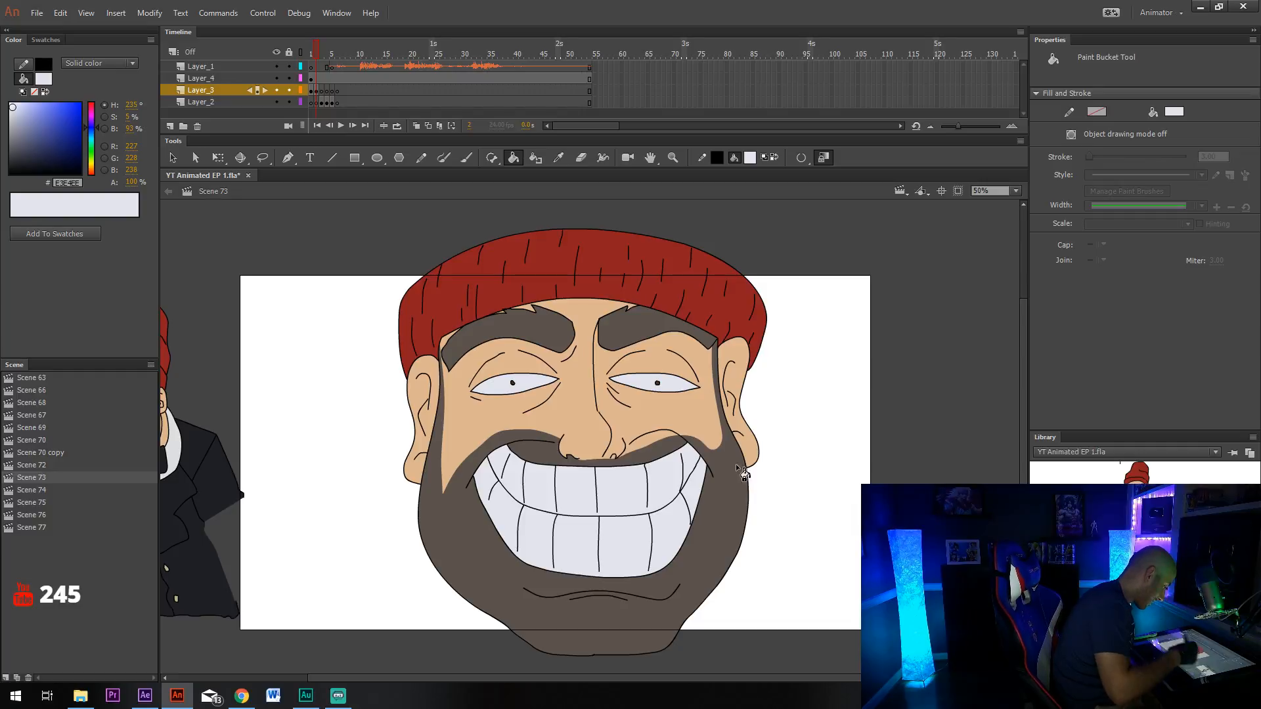
On frame 3, ink the nose outline and both nostrils in black over the rough sketch at 200% zoom.
left_click_drag(735, 404, 717, 549)
key("shift+y")
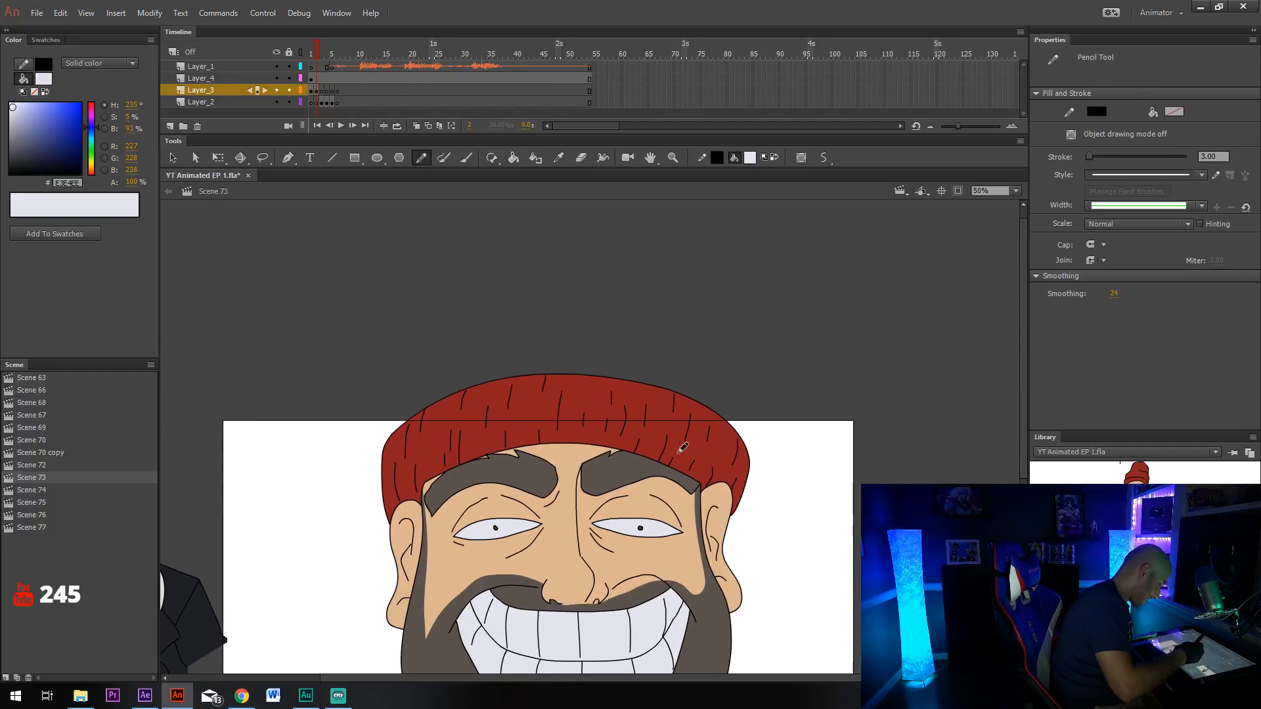
mouse_move(683, 448)
left_mouse_down()
mouse_move(786, 387)
mouse_move(802, 400)
mouse_move(792, 291)
mouse_move(747, 426)
left_mouse_up()
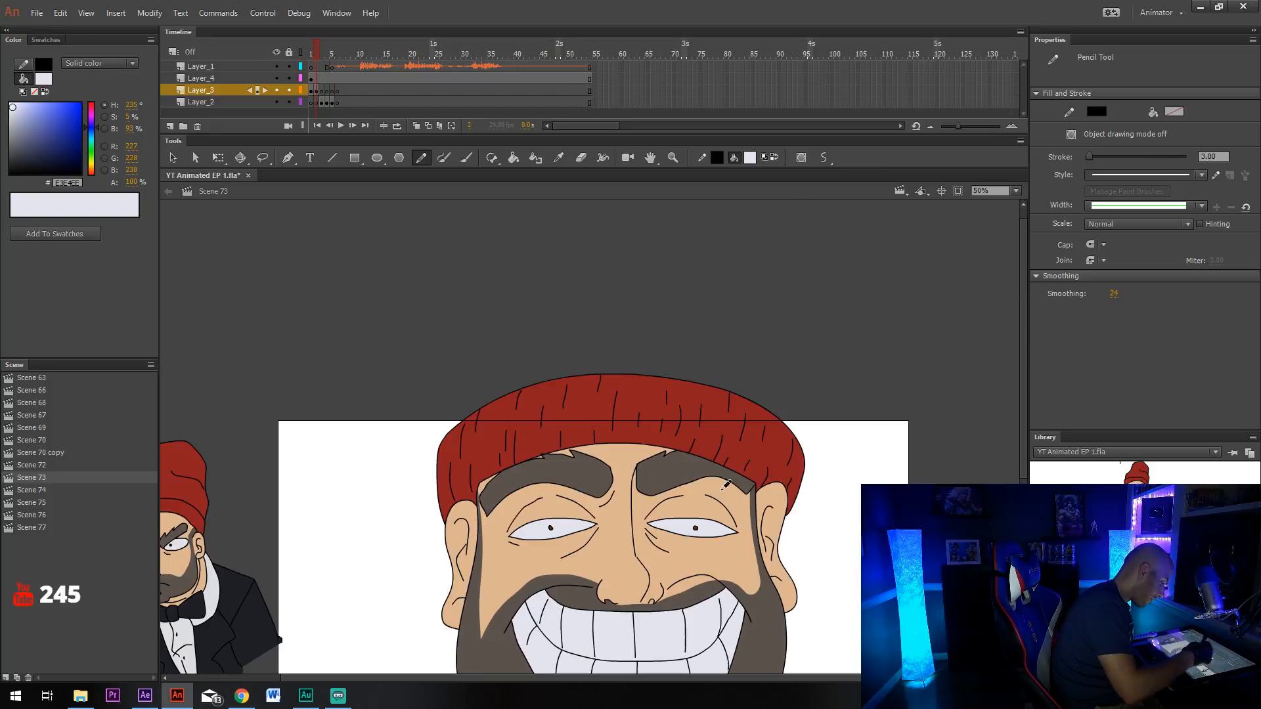
left_click(320, 90)
left_click_drag(738, 658, 764, 539)
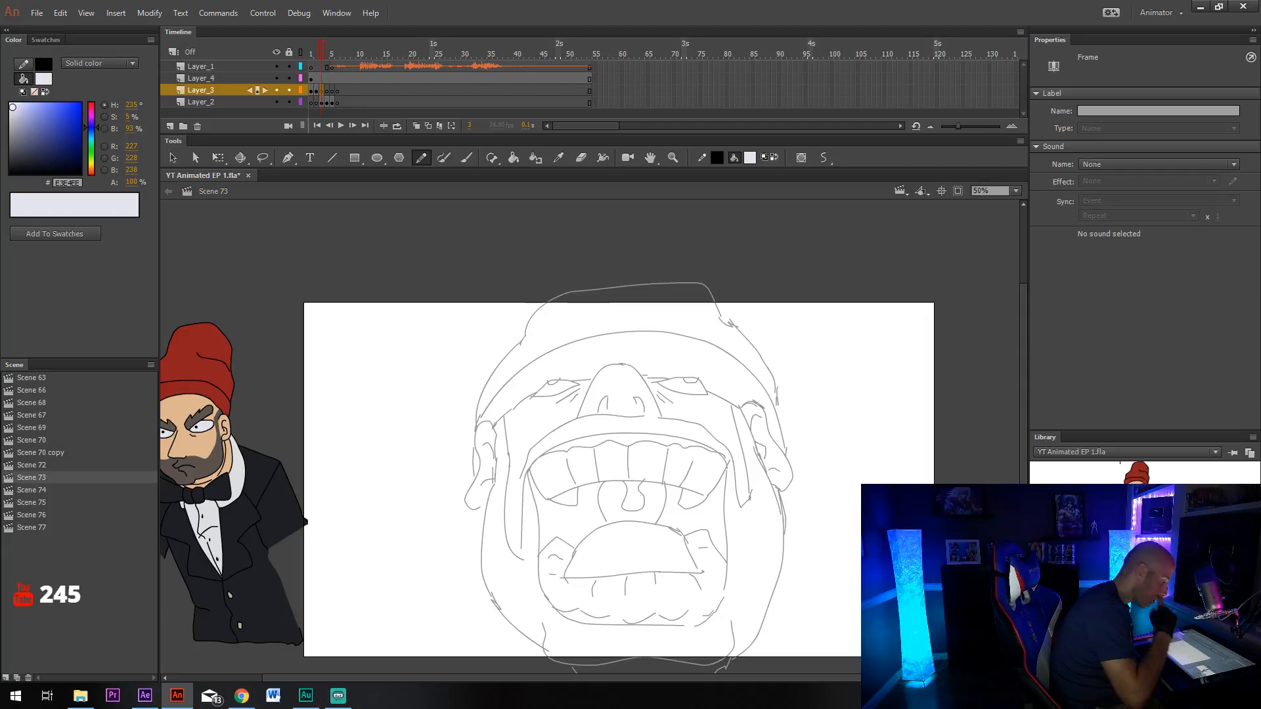
left_click(1015, 190)
left_click(1005, 291)
scroll(770, 381, "up", 6)
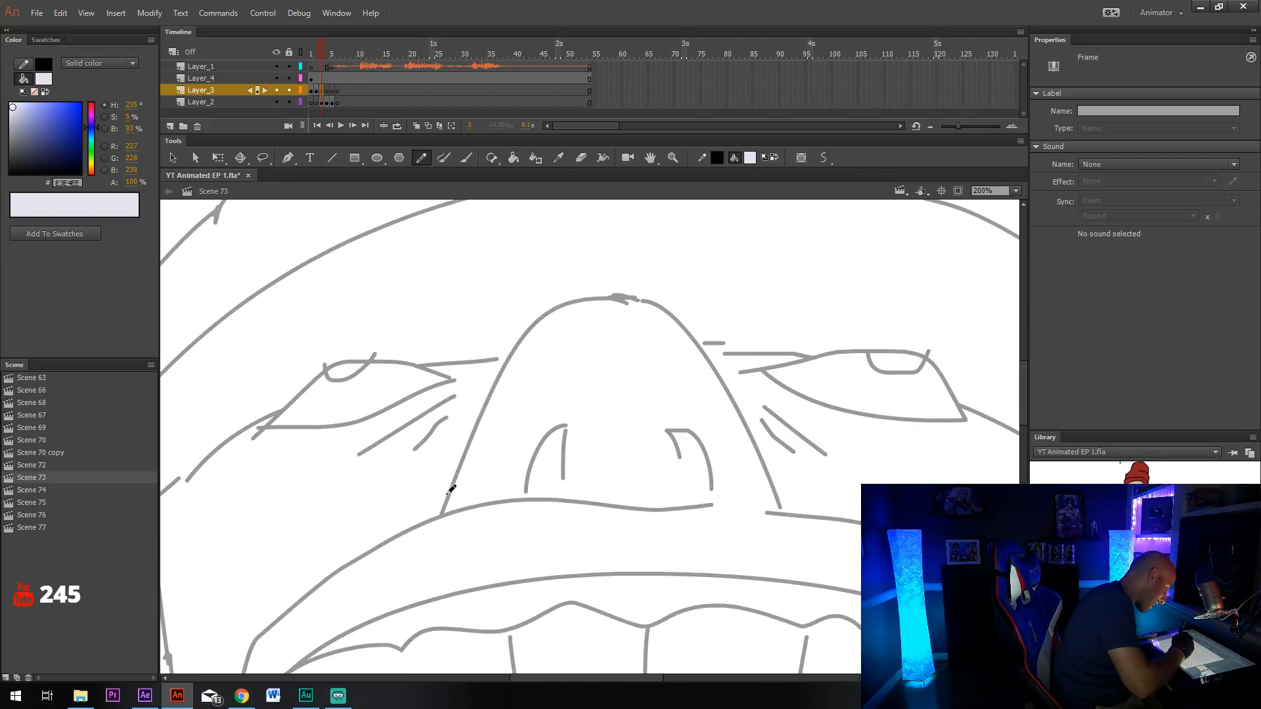
mouse_move(563, 303)
left_mouse_down()
mouse_move(640, 295)
mouse_move(671, 317)
mouse_move(746, 422)
mouse_move(779, 504)
left_mouse_up()
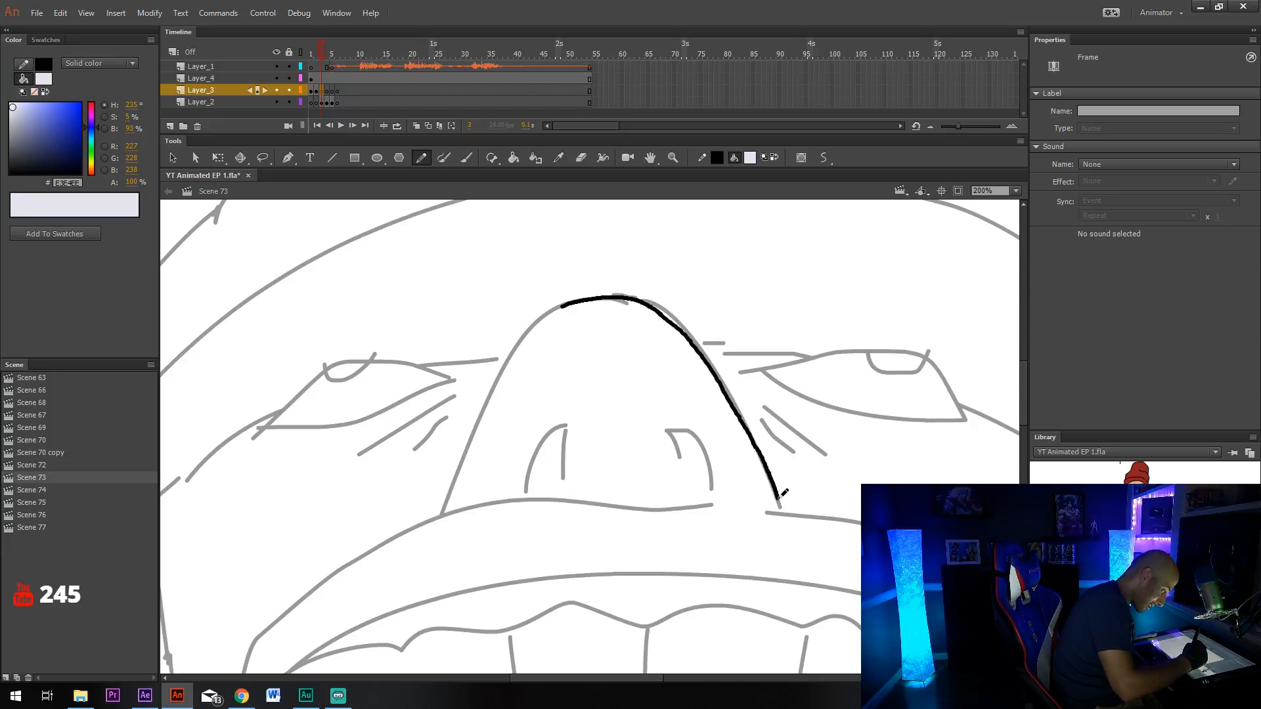
mouse_move(564, 303)
left_mouse_down()
mouse_move(498, 374)
mouse_move(433, 519)
left_mouse_up()
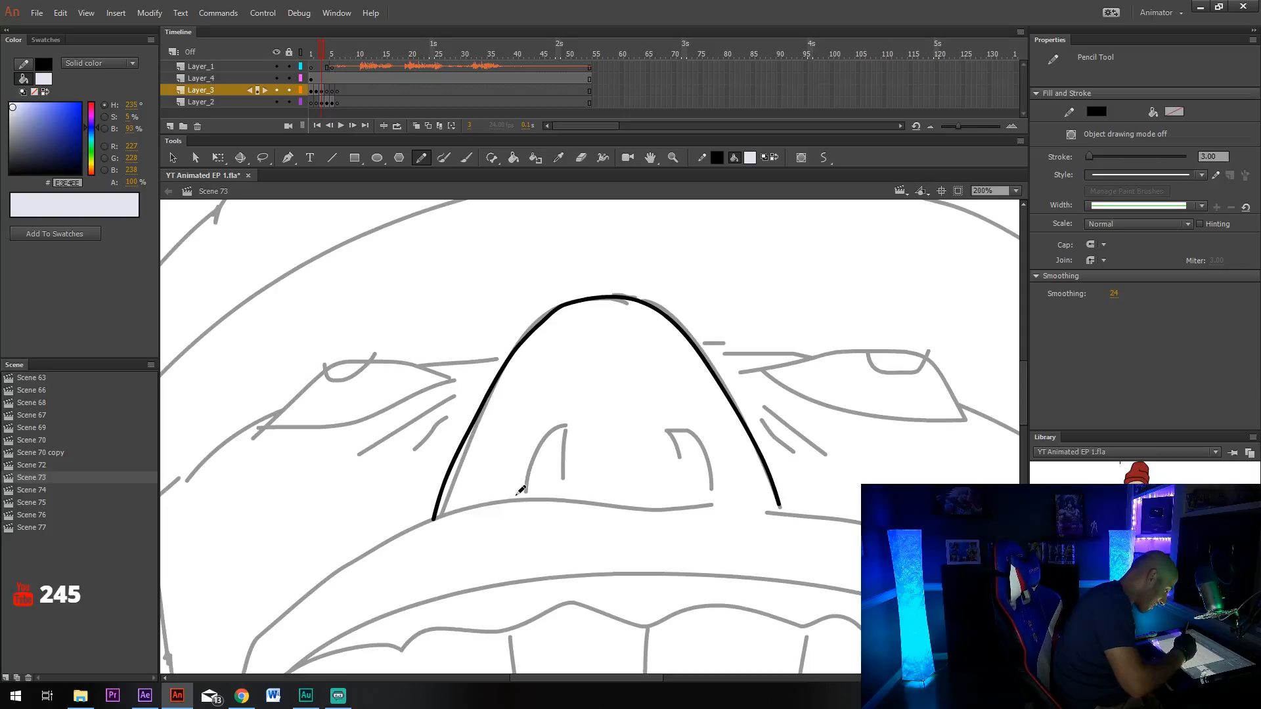
mouse_move(516, 497)
left_mouse_down()
mouse_move(549, 421)
mouse_move(538, 491)
left_mouse_up()
mouse_move(712, 496)
left_mouse_down()
mouse_move(683, 424)
mouse_move(687, 474)
left_mouse_up()
Ink the upper and lower lids of both eyes on frame 3, following the rough sketch.
left_click_drag(631, 539, 668, 641)
left_click_drag(582, 451, 756, 424)
mouse_move(629, 430)
left_mouse_down()
mouse_move(694, 444)
mouse_move(594, 453)
mouse_move(538, 518)
left_mouse_up()
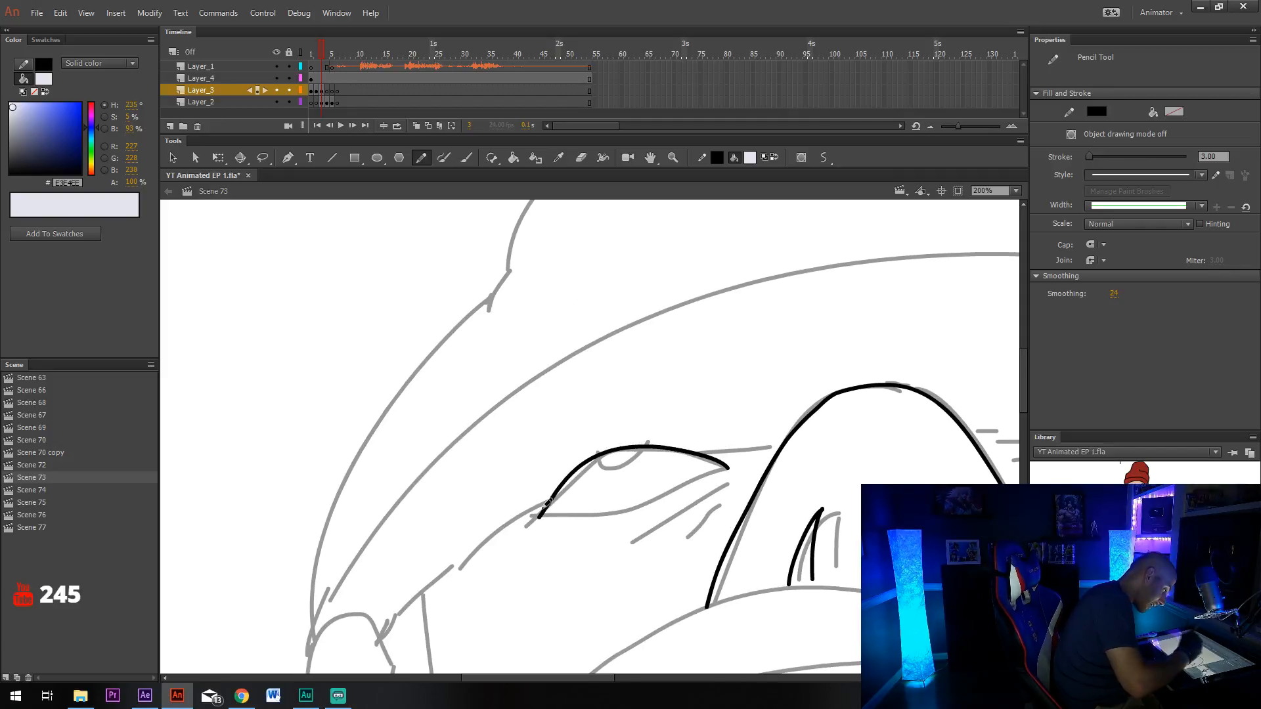
mouse_move(727, 468)
left_mouse_down()
mouse_move(625, 508)
mouse_move(541, 515)
left_mouse_up()
left_click_drag(919, 481, 685, 440)
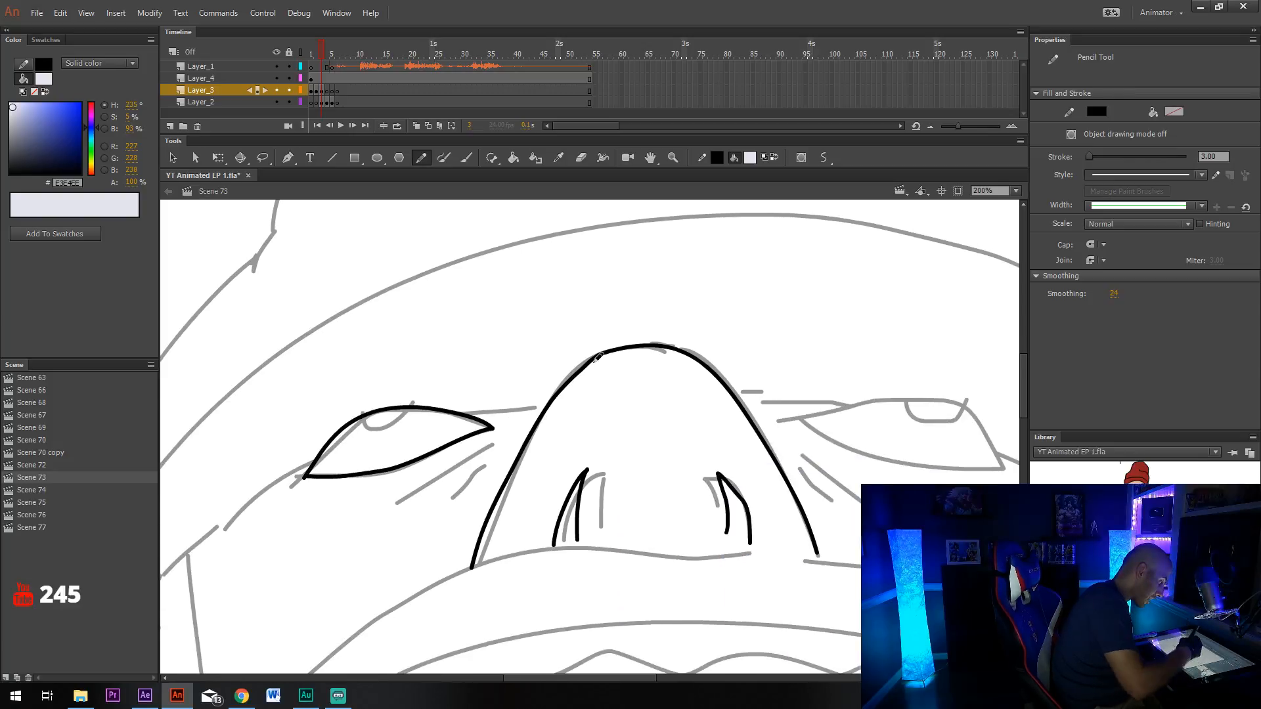
left_click_drag(932, 392, 763, 380)
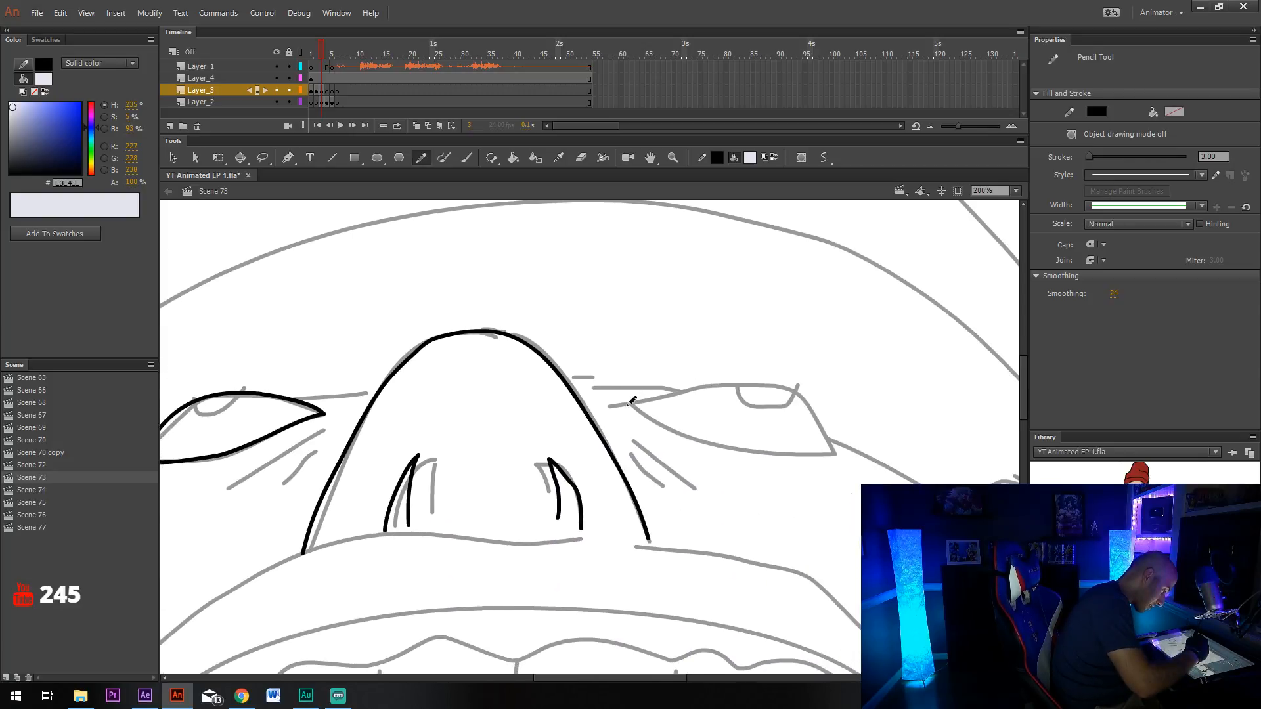
mouse_move(629, 405)
left_mouse_down()
mouse_move(740, 377)
mouse_move(789, 393)
mouse_move(833, 450)
mouse_move(709, 443)
mouse_move(628, 405)
left_mouse_up()
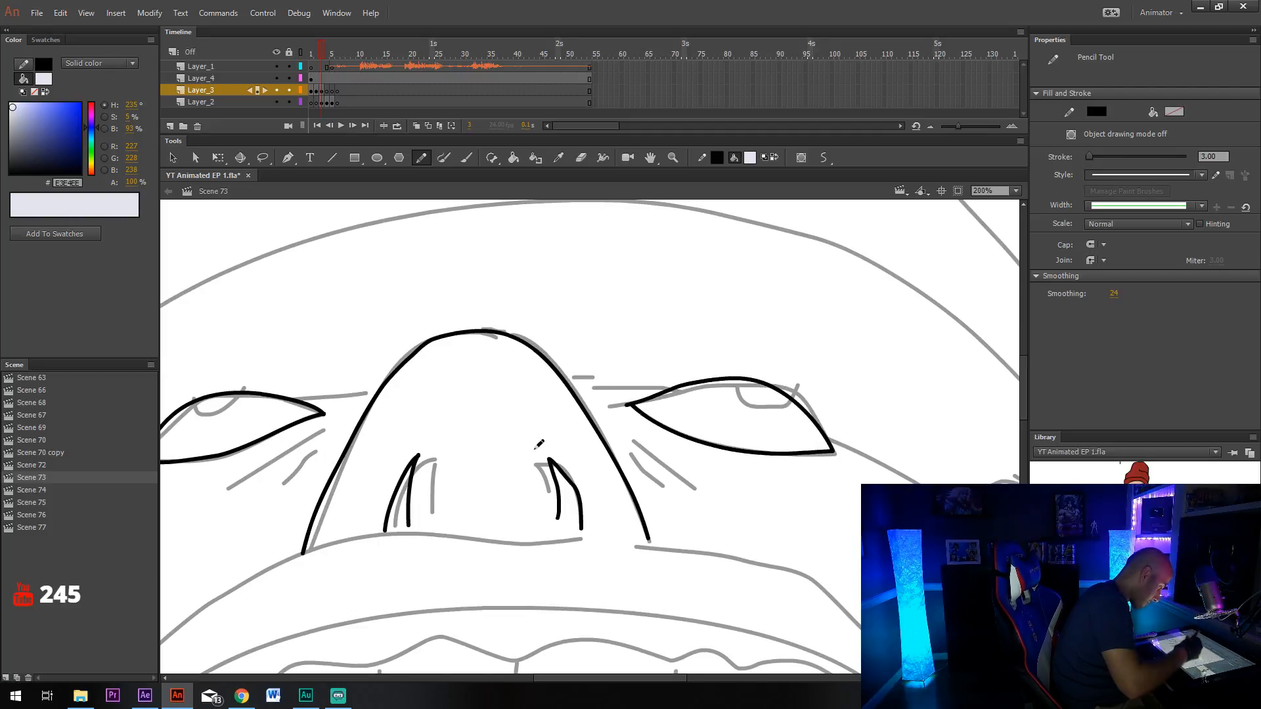
Draw a small rounded iris against the upper lid of each eye.
left_click_drag(582, 477, 740, 515)
mouse_move(356, 438)
left_mouse_down()
mouse_move(377, 456)
mouse_move(398, 428)
left_mouse_up()
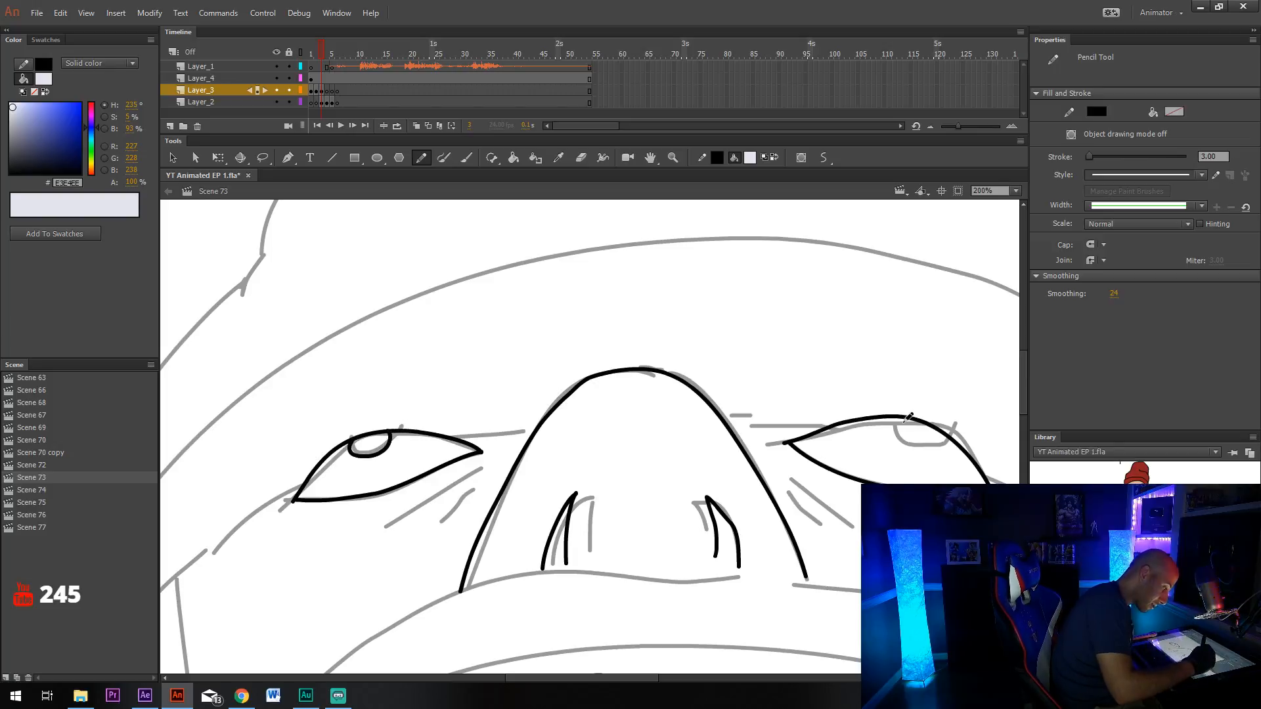
mouse_move(908, 414)
left_mouse_down()
mouse_move(898, 438)
mouse_move(937, 445)
mouse_move(939, 425)
left_mouse_up()
Draw a straight line from each side of the nose to the upper lid of the neighbouring eye with the Line tool.
mouse_move(439, 483)
left_mouse_down()
mouse_move(379, 430)
mouse_move(506, 481)
left_mouse_up()
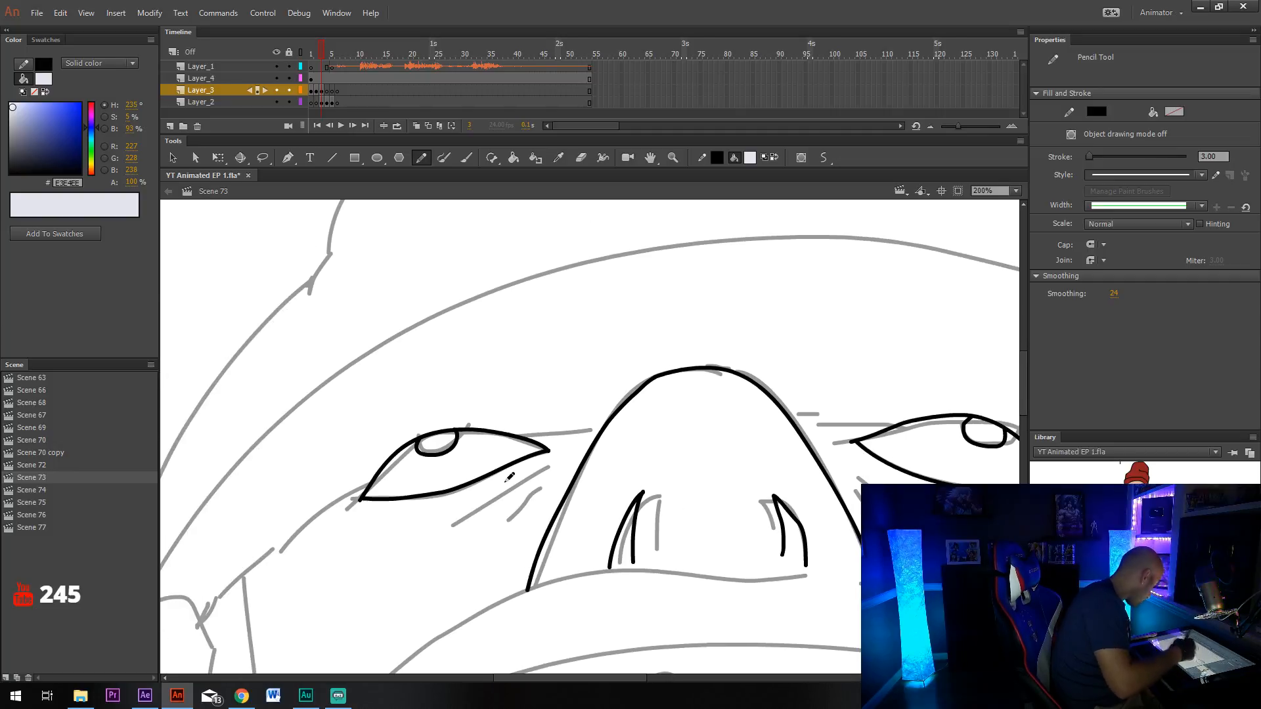
key("n")
mouse_move(518, 437)
left_mouse_down()
mouse_move(618, 413)
mouse_move(604, 428)
left_mouse_up()
left_click_drag(856, 450, 727, 428)
mouse_move(664, 398)
left_mouse_down()
mouse_move(768, 406)
mouse_move(757, 403)
left_mouse_up()
left_click_drag(485, 506, 540, 487)
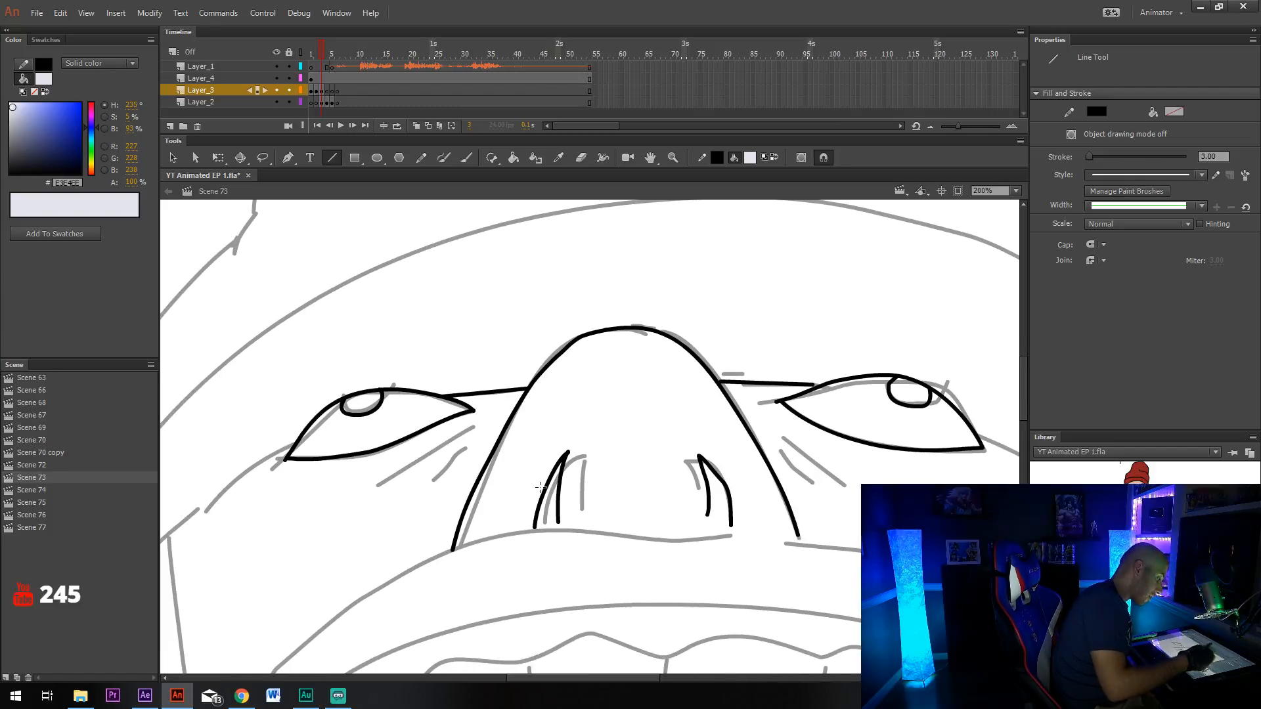
Adjust the two lines between nose and eyes, bending them slightly and joining their ends to the lids and nose.
key("v")
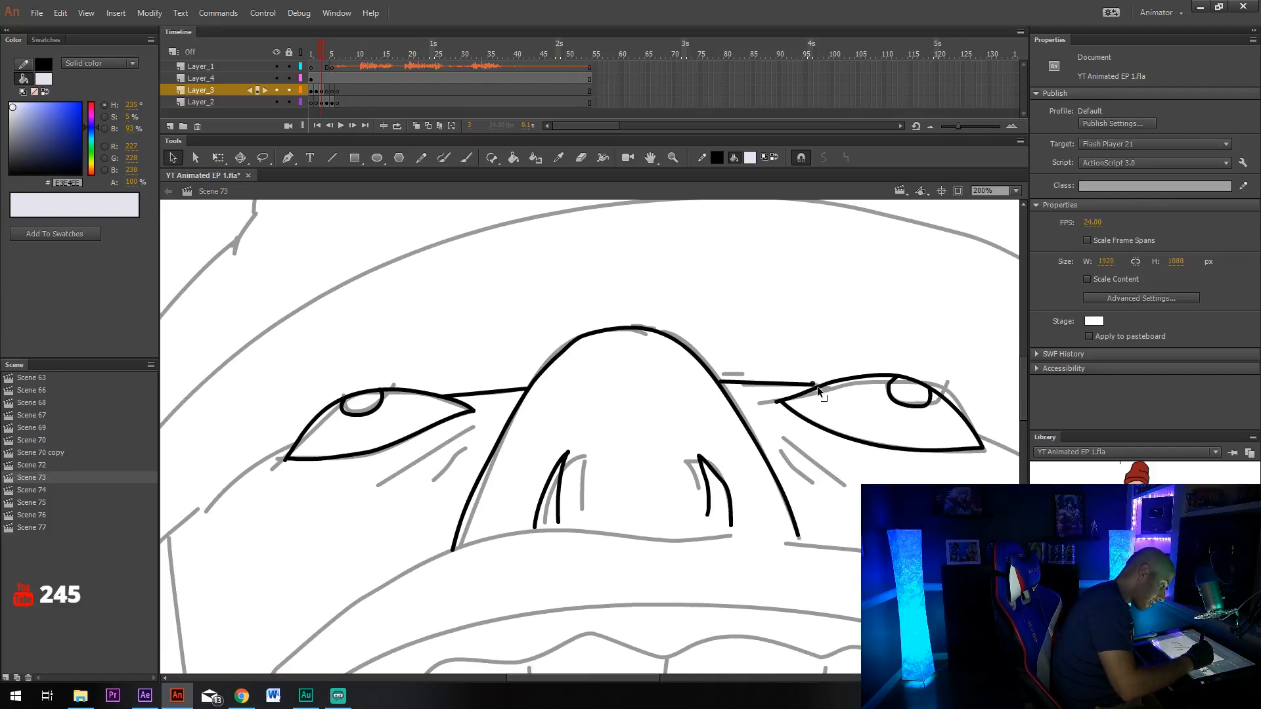
left_click_drag(816, 386, 790, 386)
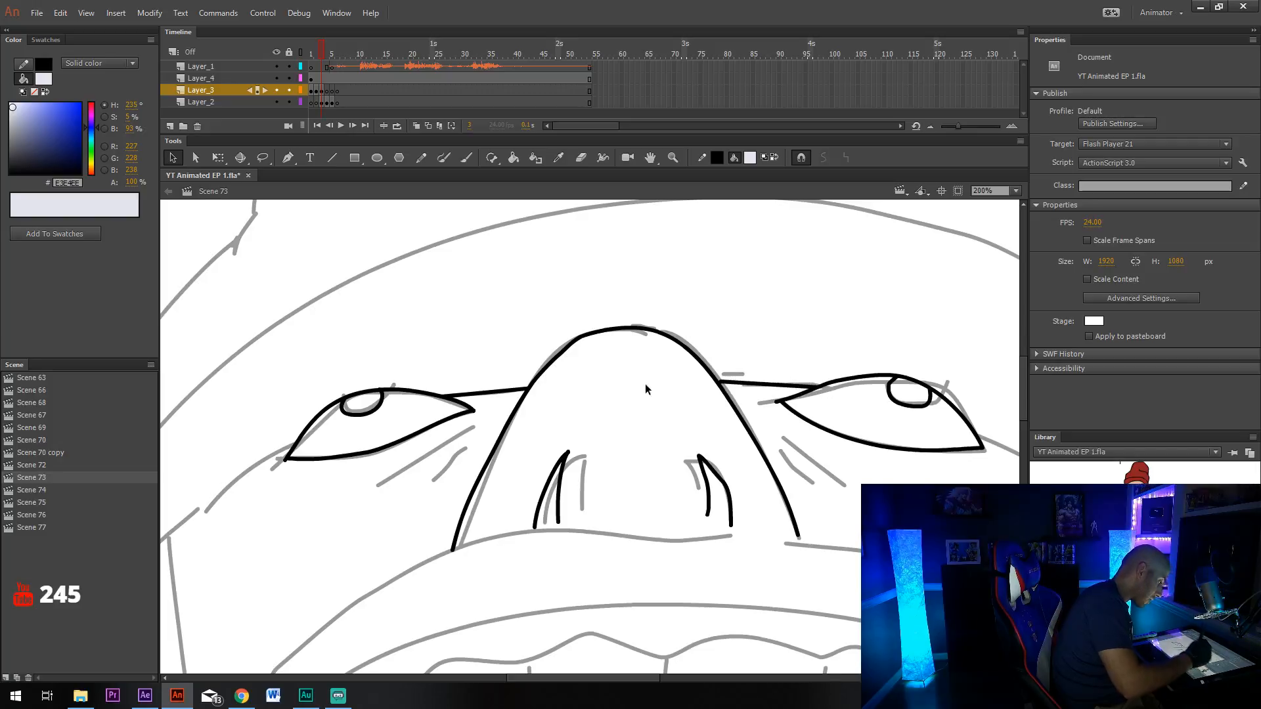
left_click_drag(493, 391, 495, 389)
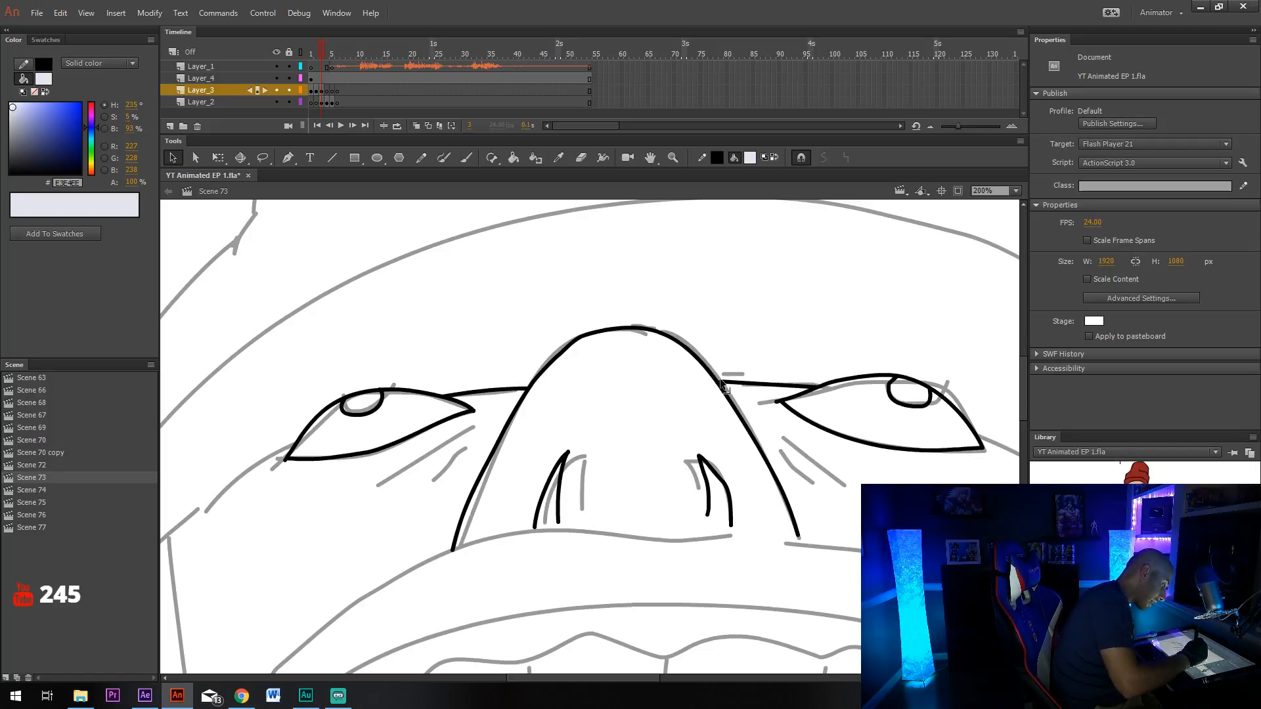
left_click_drag(720, 380, 717, 384)
Ink the line from the left eye's outer corner down to the ear and erase its overshooting tip.
left_click_drag(392, 568, 659, 453)
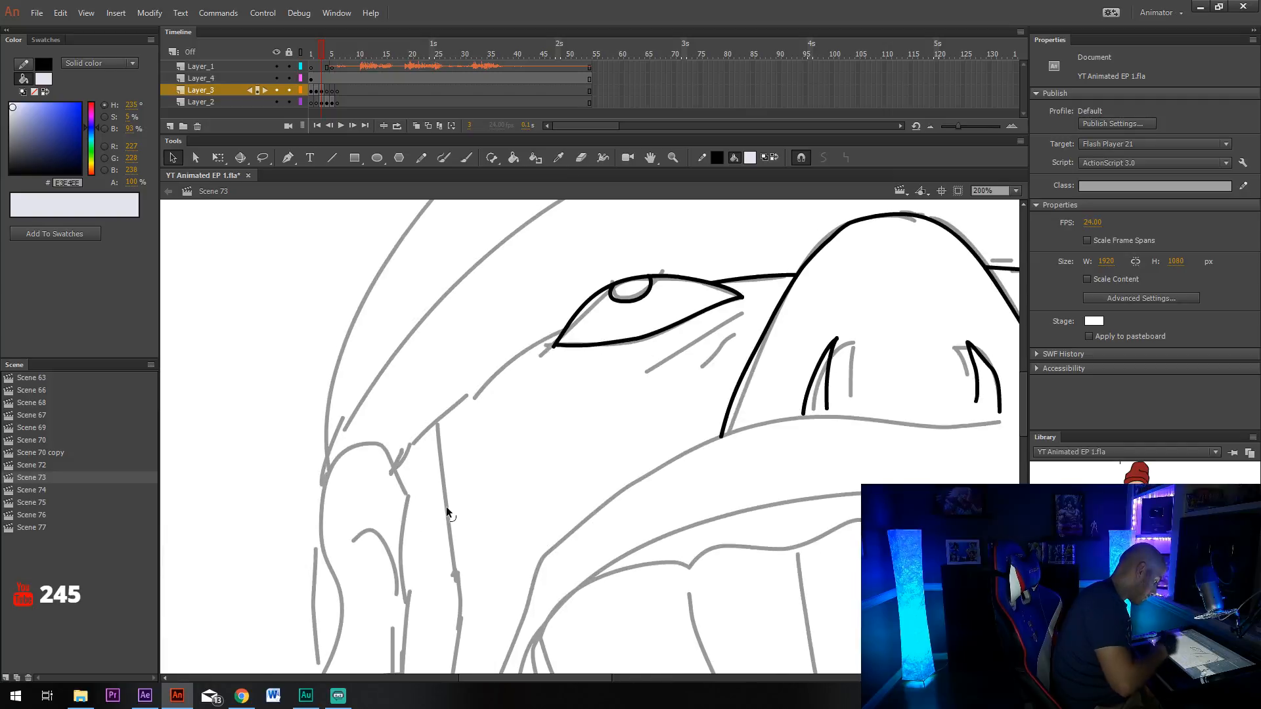
key("shift+y")
left_click_drag(563, 327, 390, 475)
left_click_drag(520, 502, 482, 444)
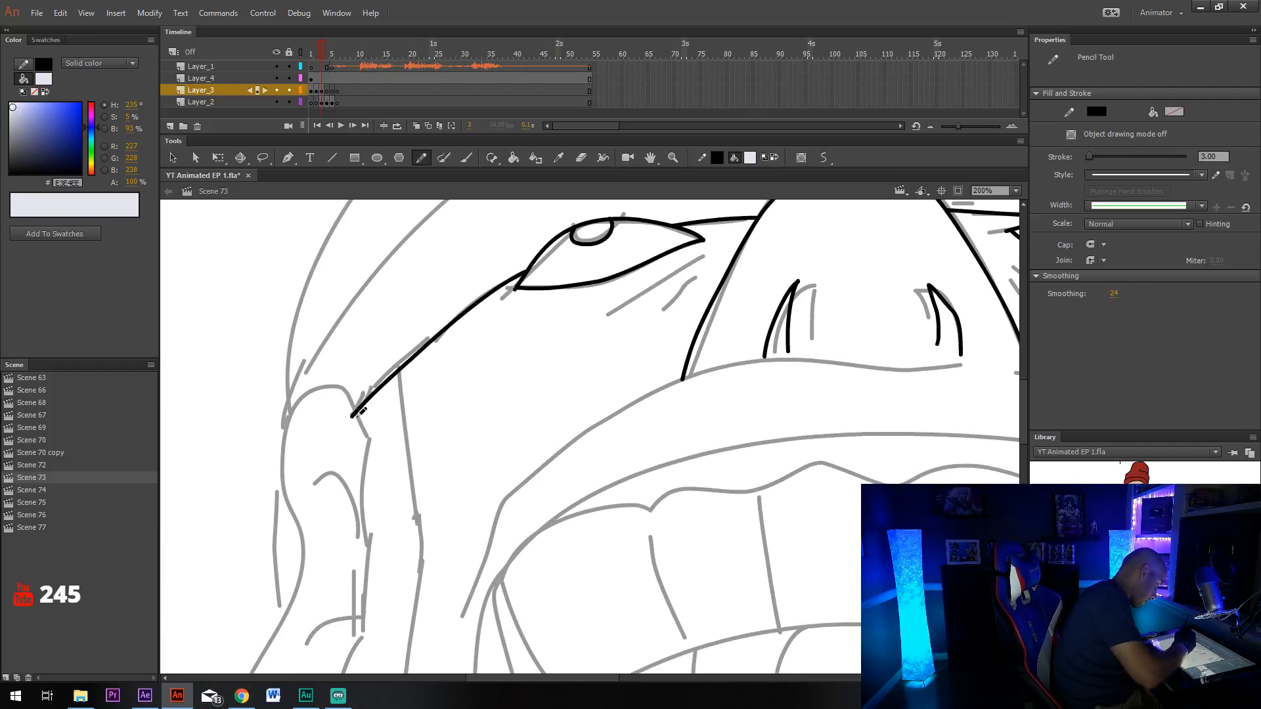
key("e")
left_click_drag(353, 415, 343, 411)
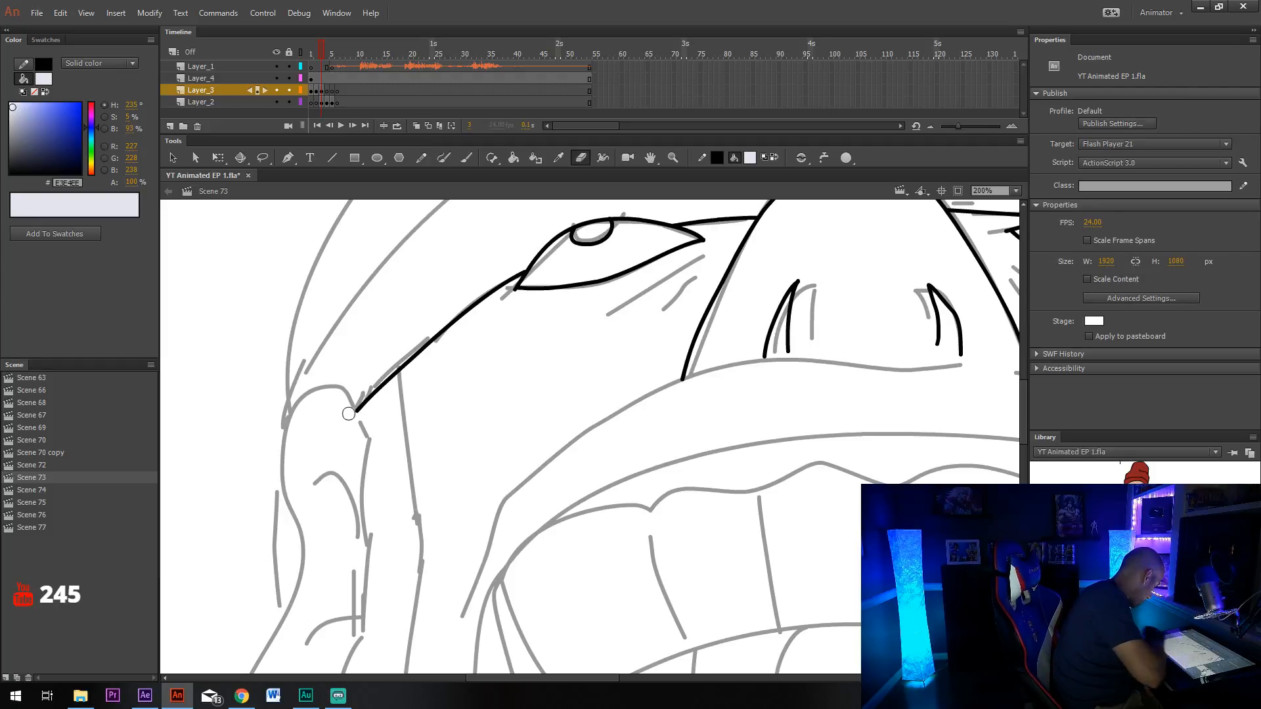
Ink the left ear's outline, lobe and inner folds over the sketch, undoing and redrawing the stroke at the lobe.
key("y")
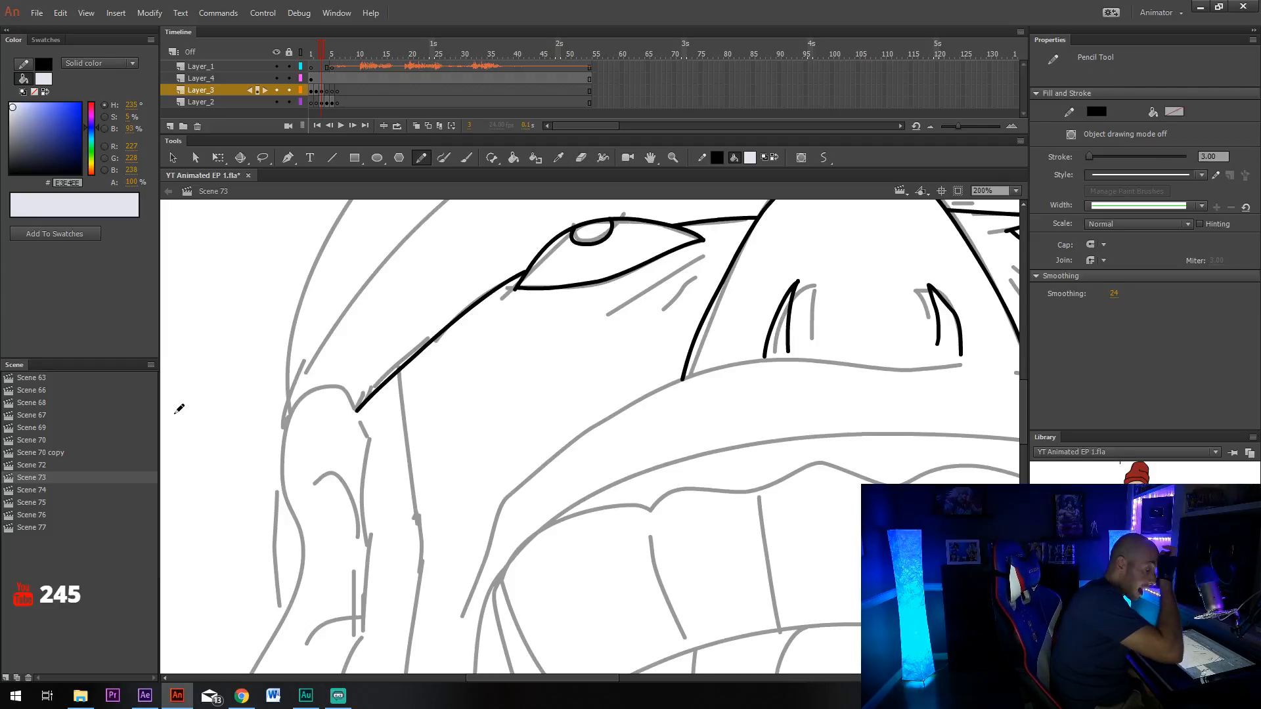
mouse_move(396, 429)
left_mouse_down()
mouse_move(422, 382)
mouse_move(386, 372)
mouse_move(376, 344)
mouse_move(328, 348)
mouse_move(319, 540)
mouse_move(270, 652)
left_mouse_up()
left_click_drag(323, 579, 316, 474)
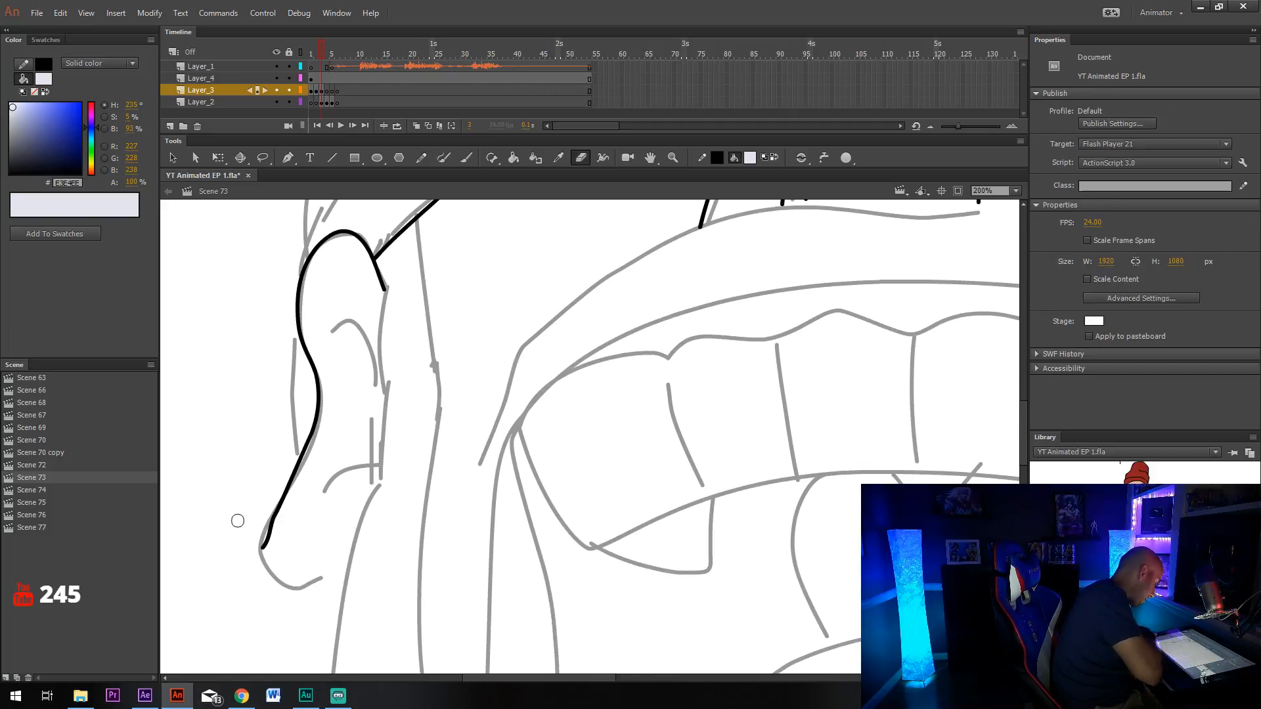
key("ctrl+z")
key("ctrl+z")
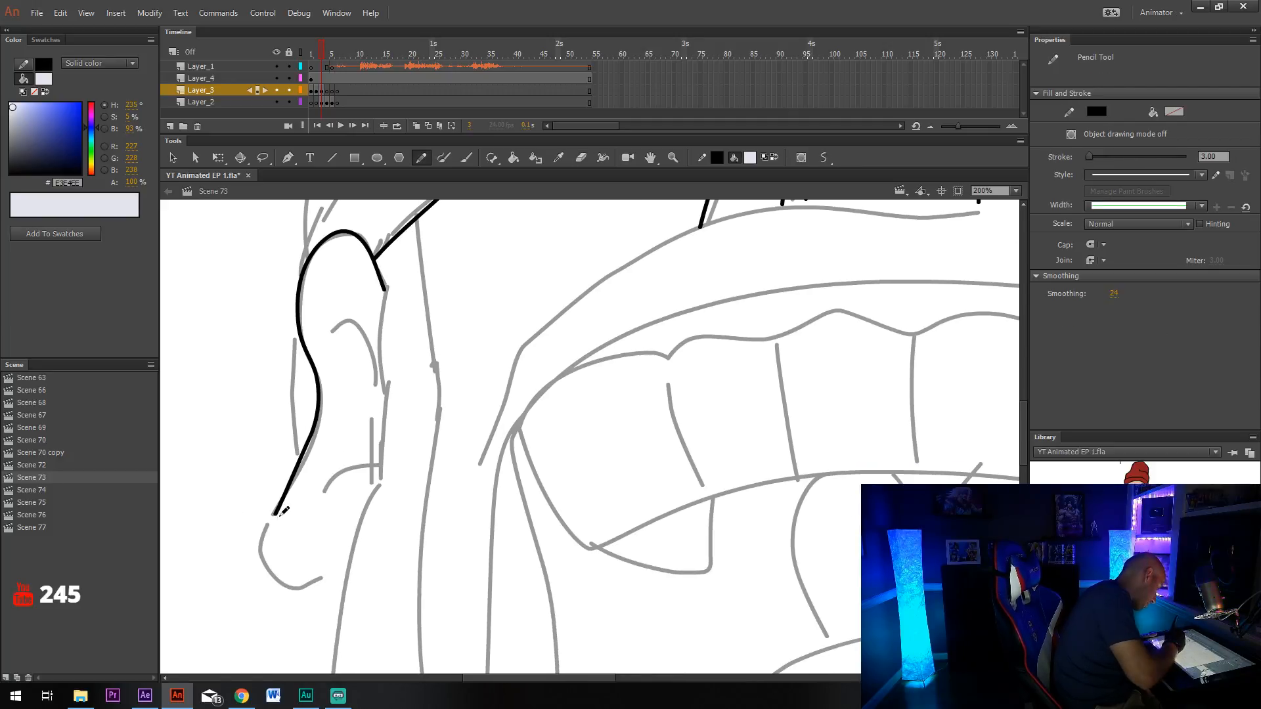
mouse_move(276, 513)
left_mouse_down()
mouse_move(269, 570)
mouse_move(302, 584)
mouse_move(349, 560)
left_mouse_up()
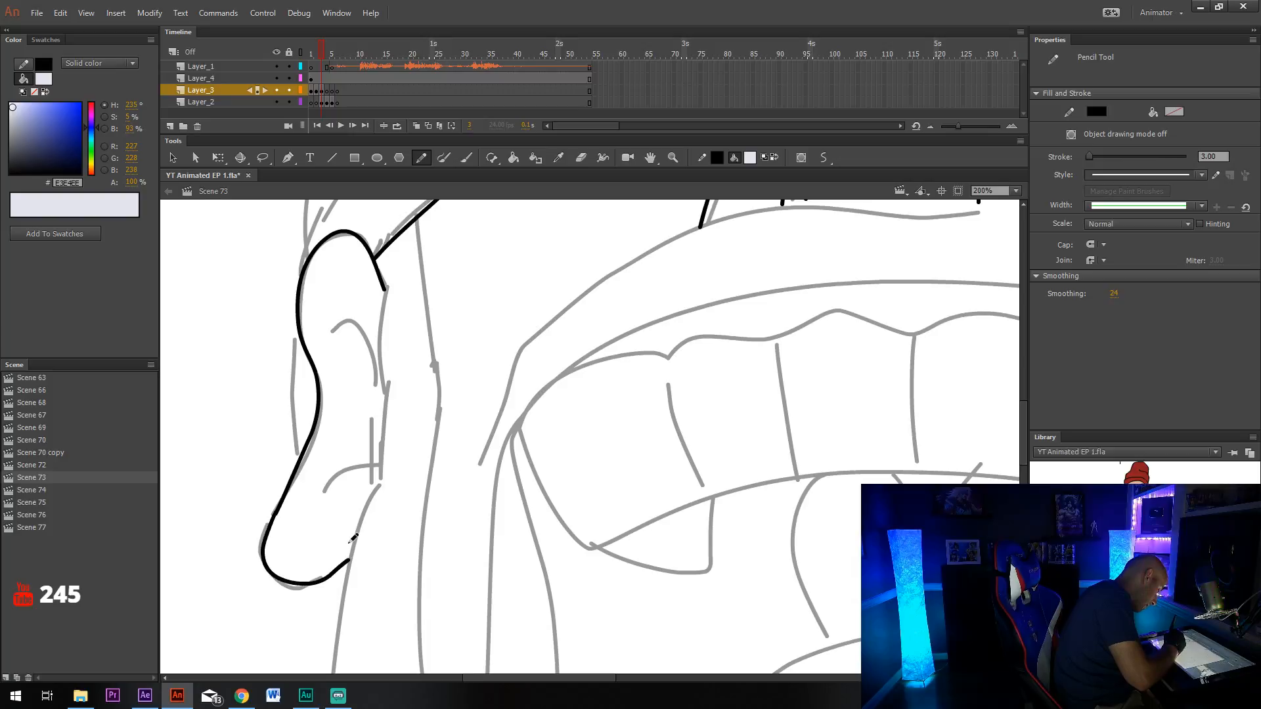
mouse_move(328, 322)
left_mouse_down()
mouse_move(365, 330)
mouse_move(370, 360)
mouse_move(369, 423)
mouse_move(354, 406)
mouse_move(350, 439)
mouse_move(360, 458)
mouse_move(316, 505)
mouse_move(347, 562)
left_mouse_up()
left_click_drag(368, 348, 345, 377)
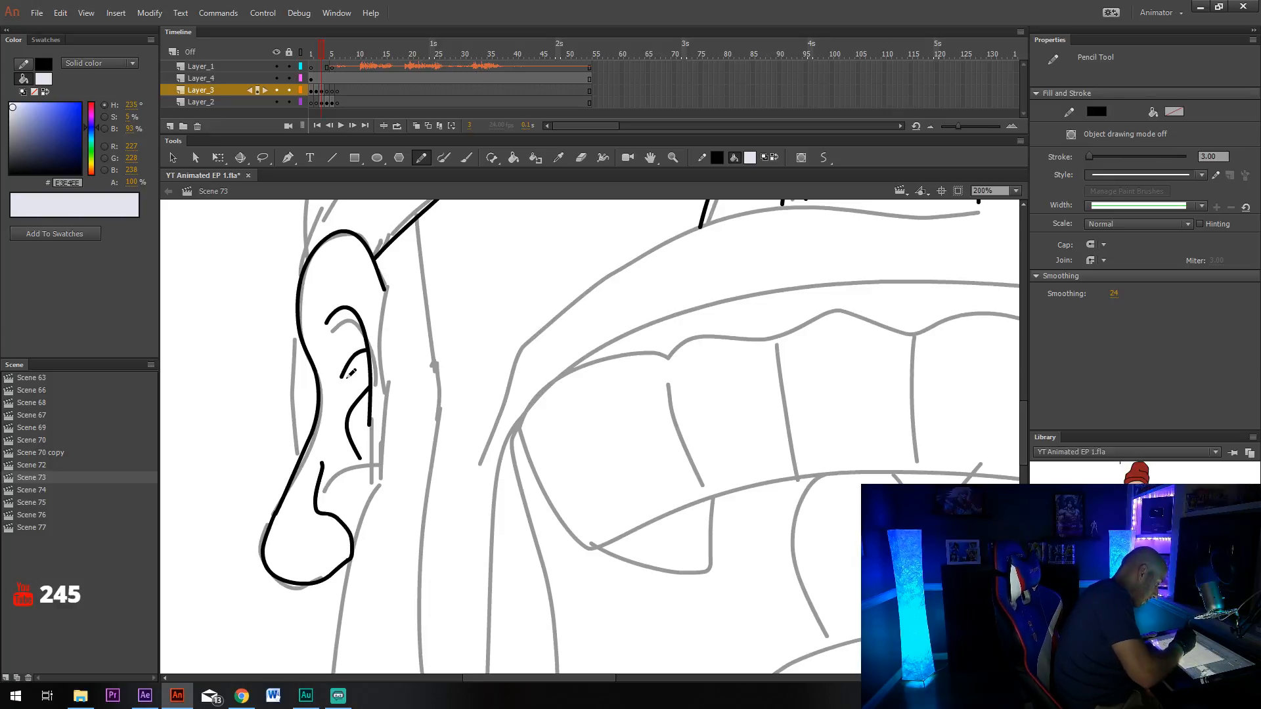
Ink the right ear's outer outline from its top around the lobe, plus its inner folds, following the sketch.
left_click_drag(767, 521, 539, 595)
left_click_drag(919, 420, 624, 471)
left_click_drag(724, 445, 587, 466)
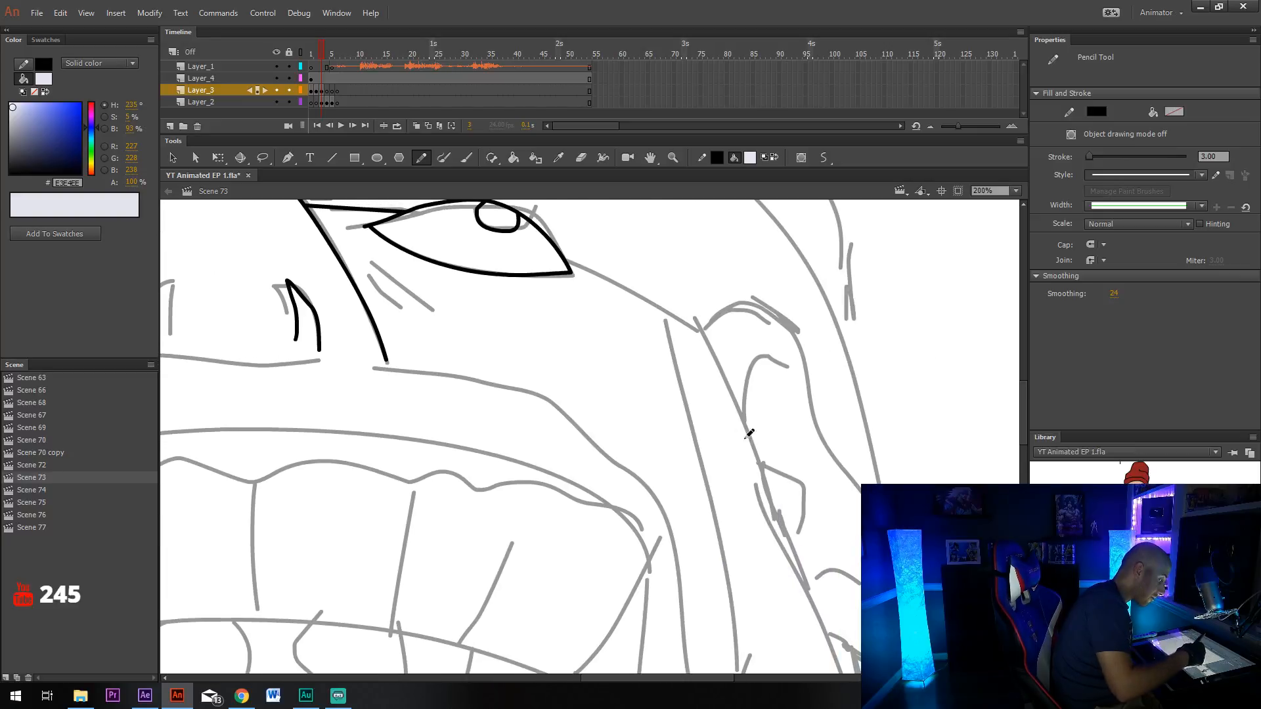
mouse_move(787, 440)
left_mouse_down()
mouse_move(635, 385)
mouse_move(514, 406)
left_mouse_up()
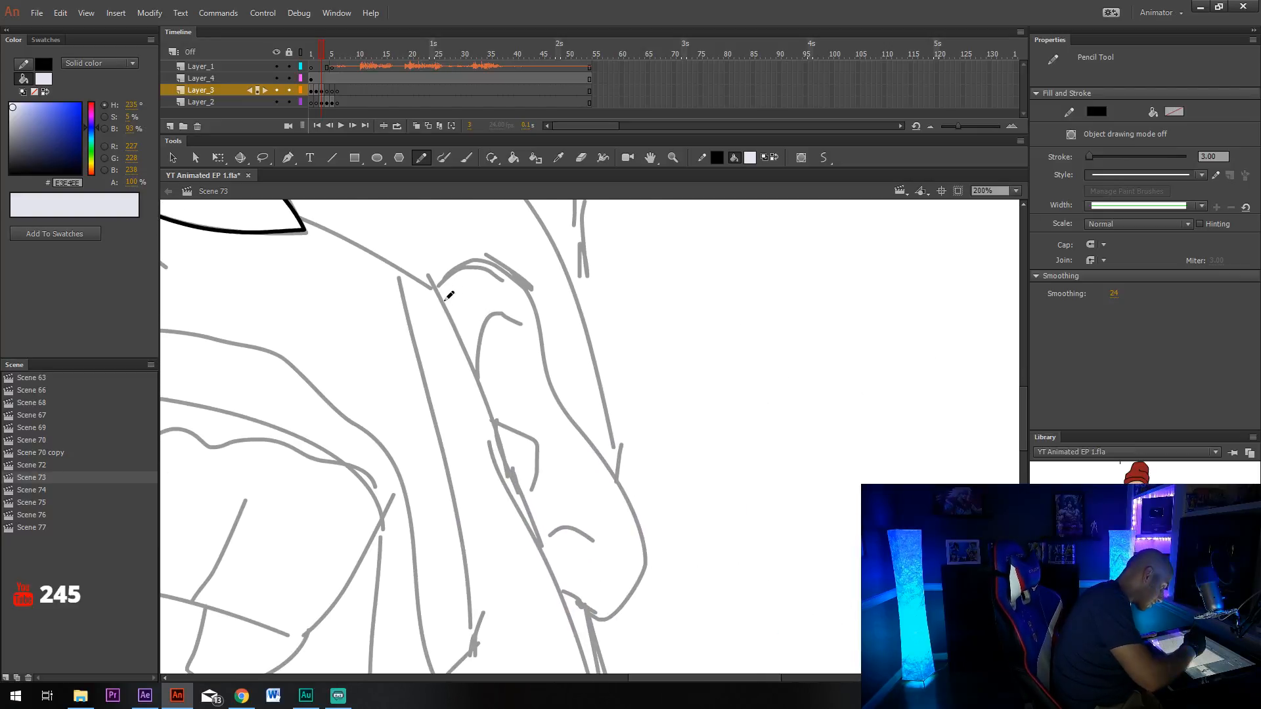
mouse_move(445, 299)
left_mouse_down()
mouse_move(461, 269)
mouse_move(496, 265)
mouse_move(523, 288)
mouse_move(551, 395)
mouse_move(641, 530)
mouse_move(640, 571)
mouse_move(620, 600)
mouse_move(562, 592)
left_mouse_up()
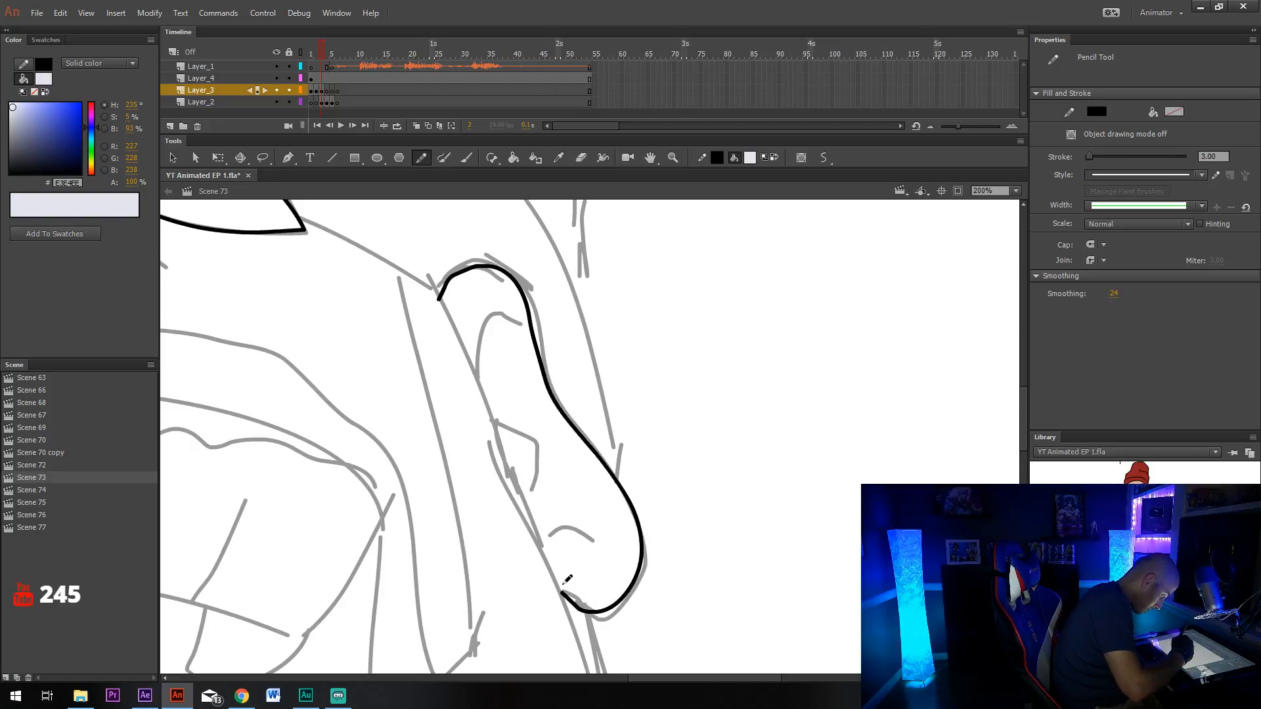
mouse_move(520, 324)
left_mouse_down()
mouse_move(477, 352)
mouse_move(481, 391)
mouse_move(536, 453)
mouse_move(529, 490)
mouse_move(581, 526)
mouse_move(603, 506)
mouse_move(595, 494)
mouse_move(839, 440)
left_mouse_up()
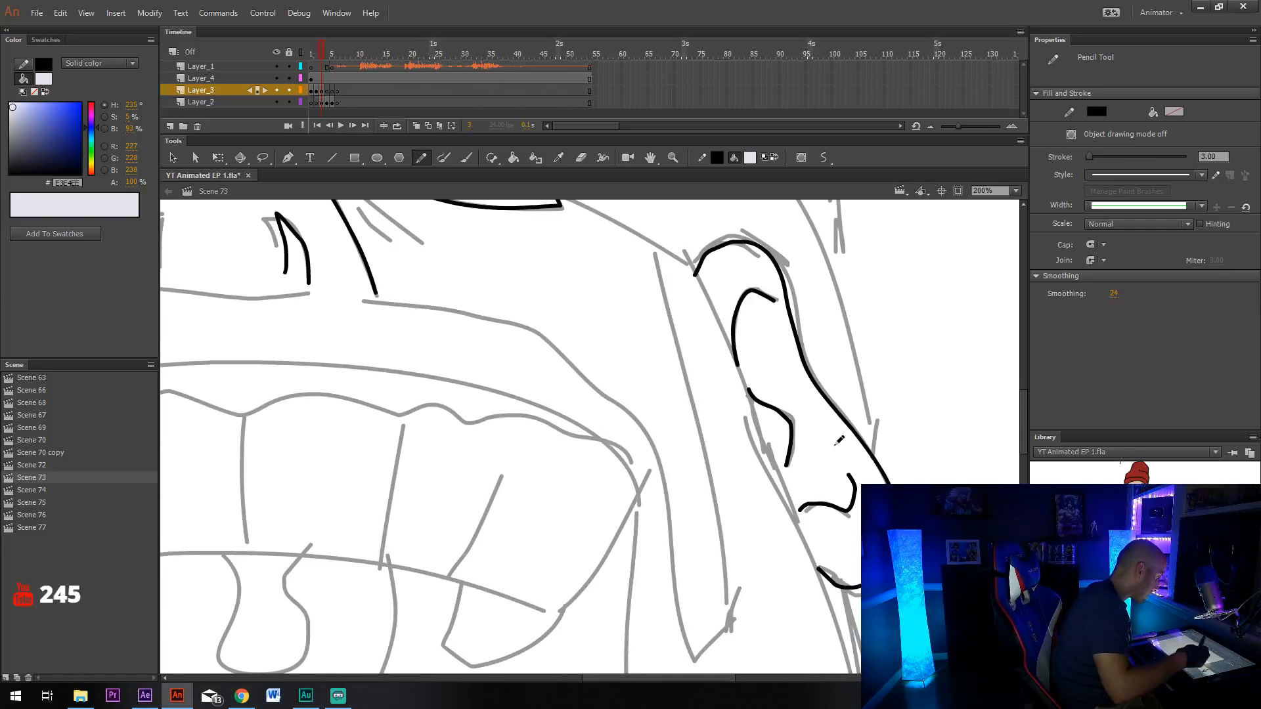
Ink the left ear's inner edge from the end of its top curve down to the lobe.
left_click_drag(555, 449, 782, 601)
left_click_drag(582, 480, 743, 593)
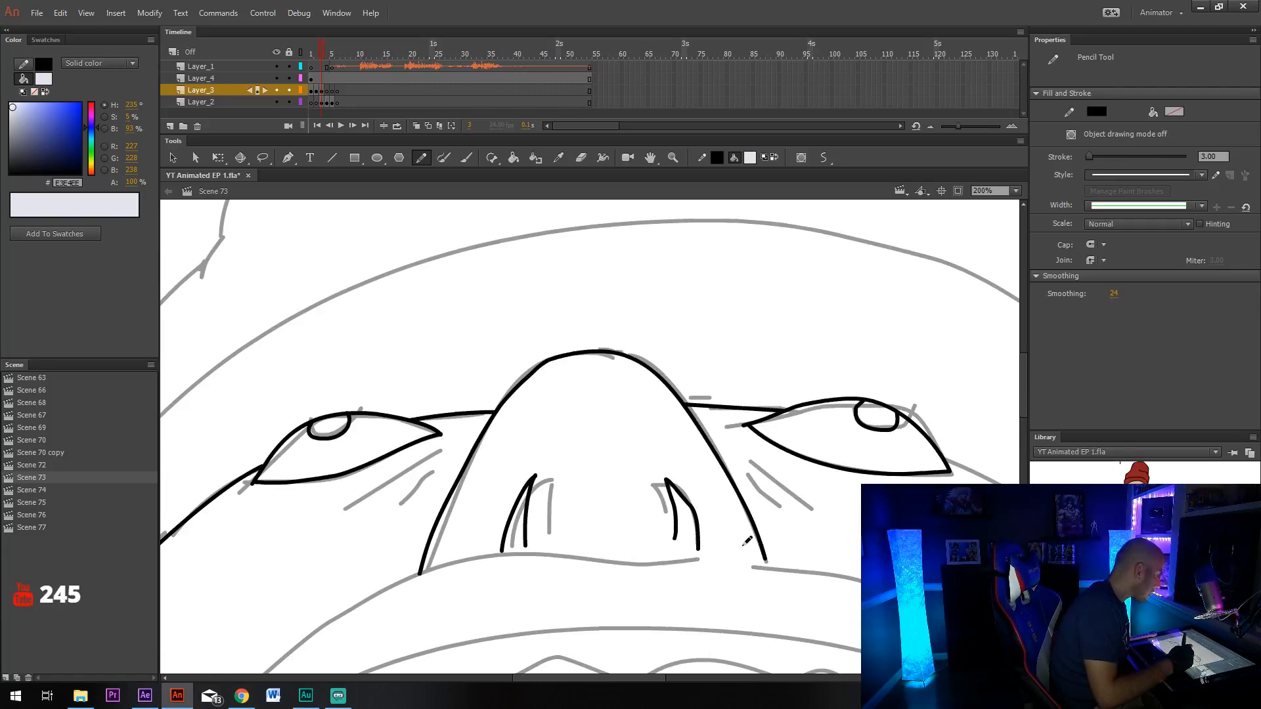
left_click_drag(676, 395, 849, 442)
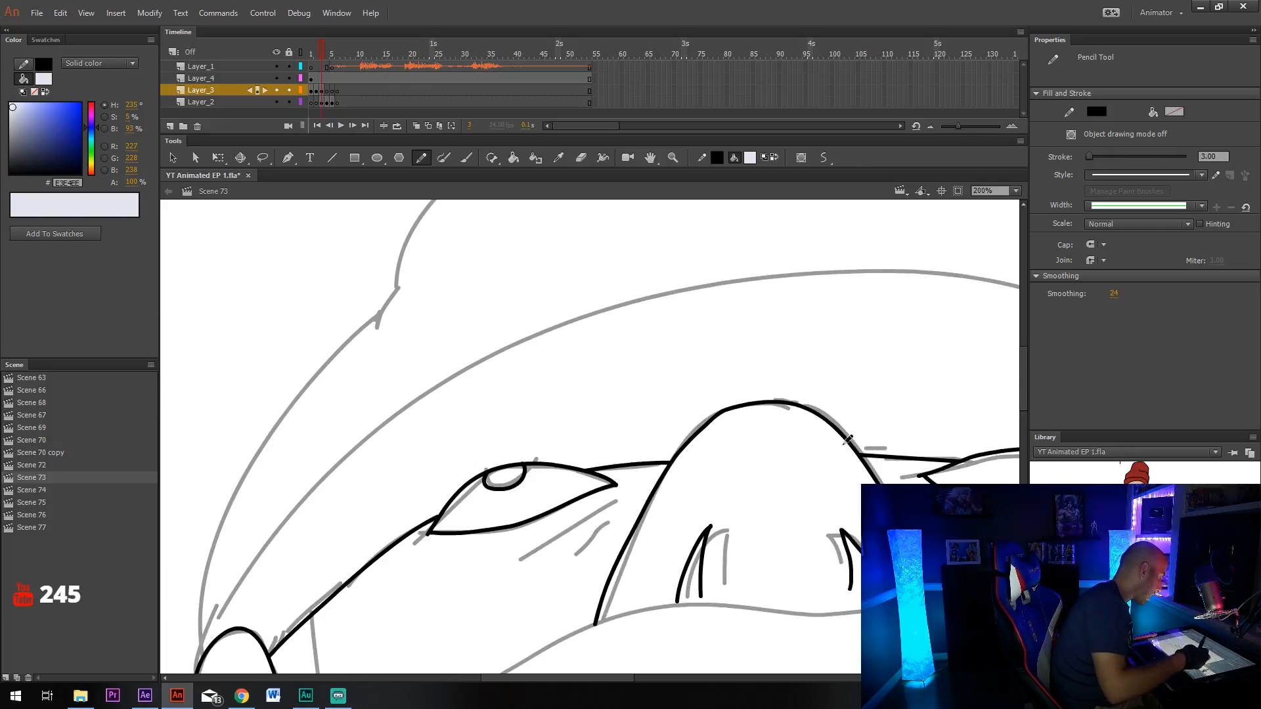
left_click_drag(523, 458, 577, 404)
left_click_drag(435, 534, 408, 395)
left_click_drag(360, 576, 386, 446)
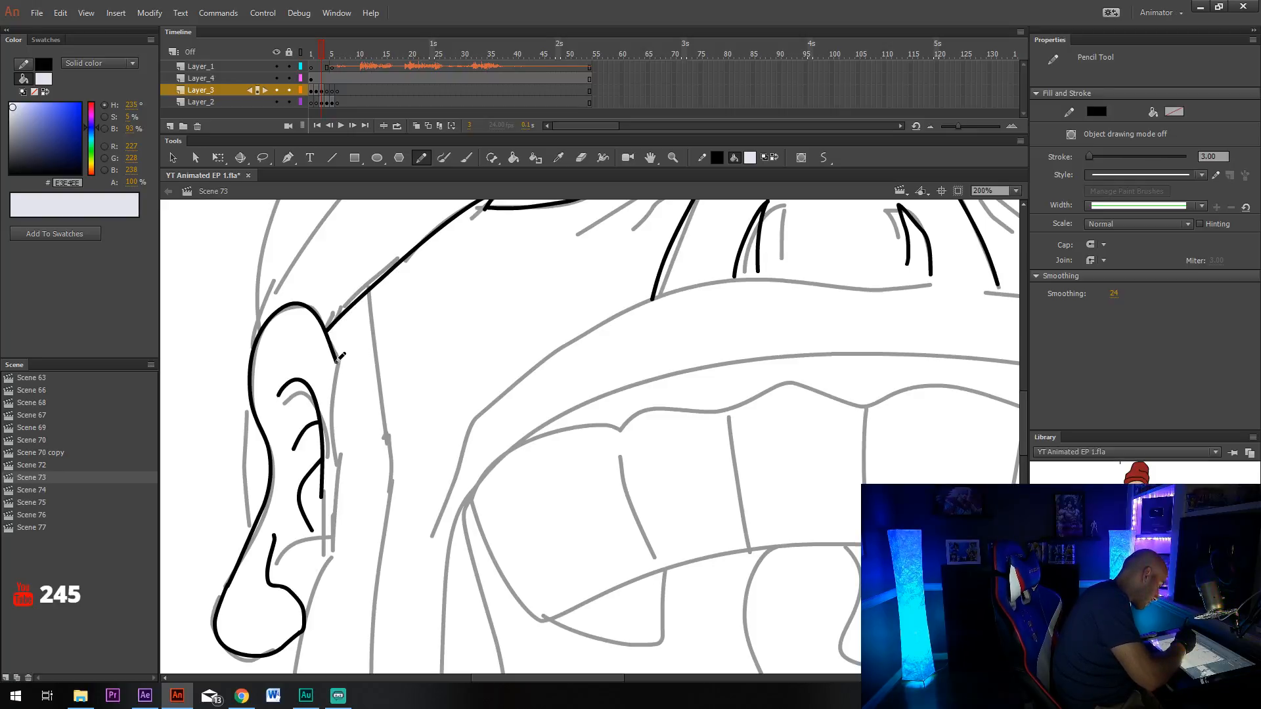
mouse_move(337, 359)
left_mouse_down()
mouse_move(336, 476)
mouse_move(309, 620)
left_mouse_up()
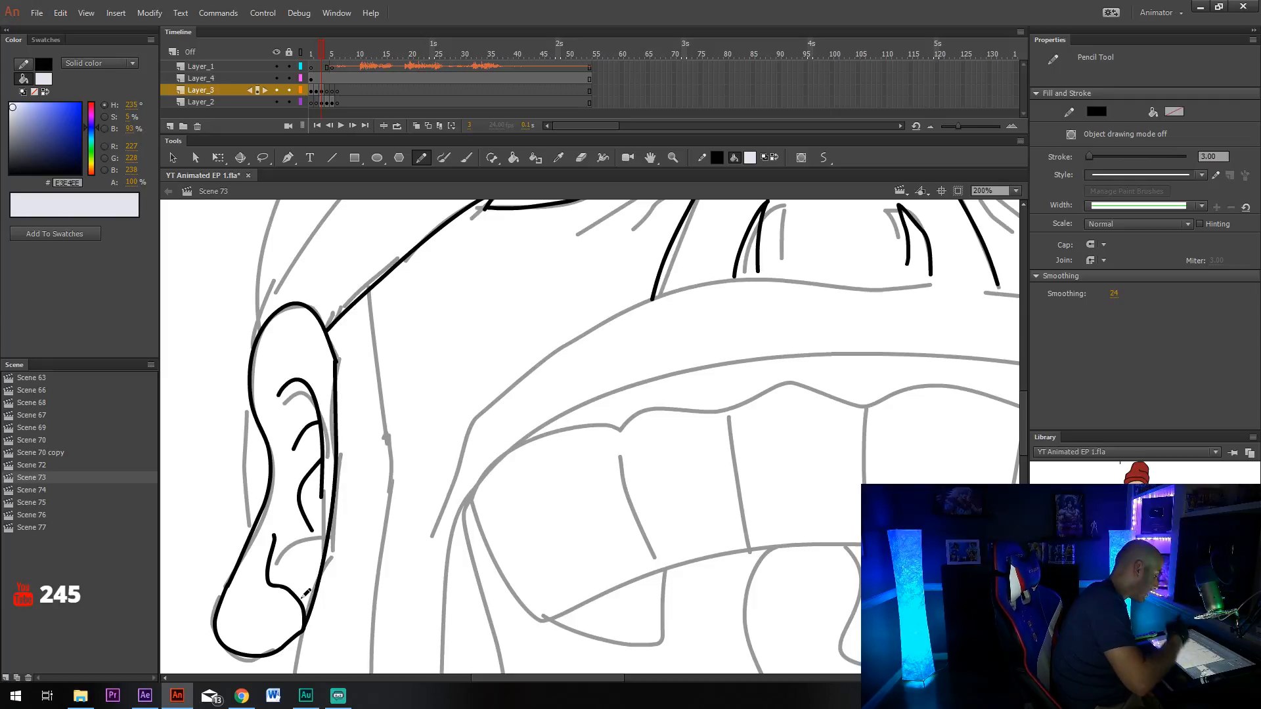
Ink the right ear's inner edge with one stroke from its top down to the lobe, closing the outline.
left_click_drag(627, 516, 578, 296)
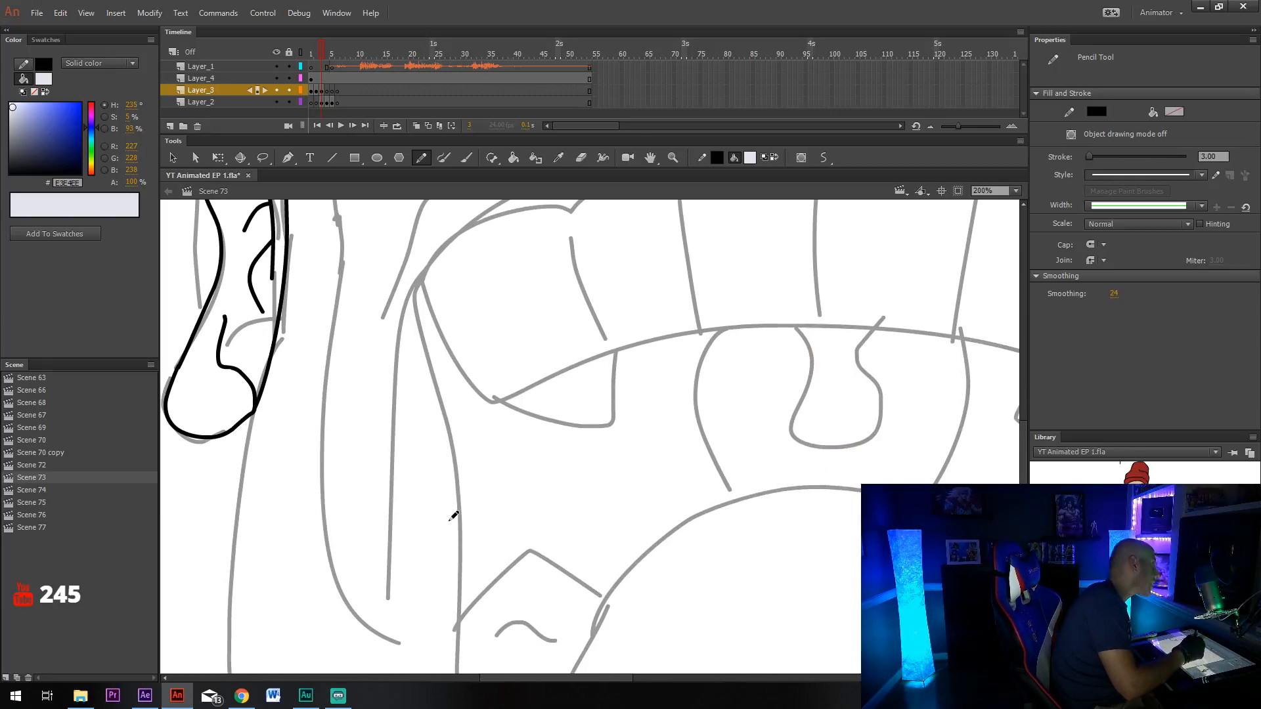
left_click_drag(831, 320, 434, 461)
left_click_drag(801, 466, 549, 481)
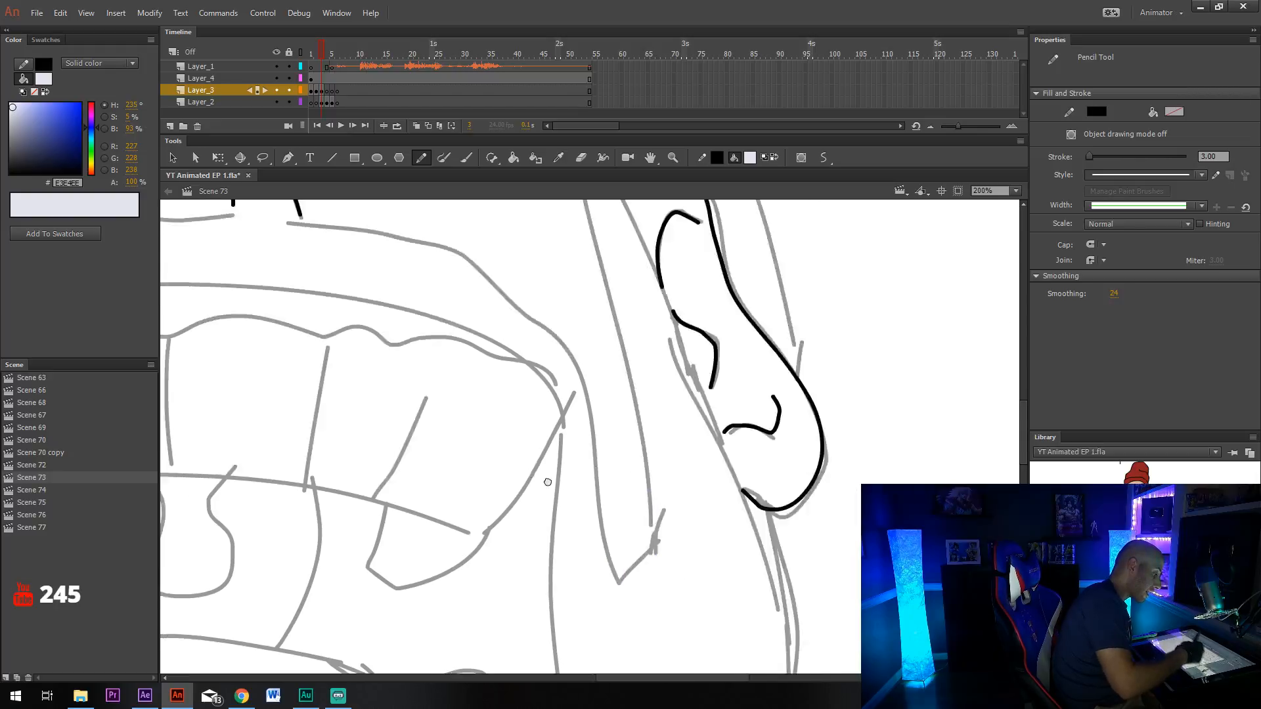
left_click_drag(843, 372, 679, 514)
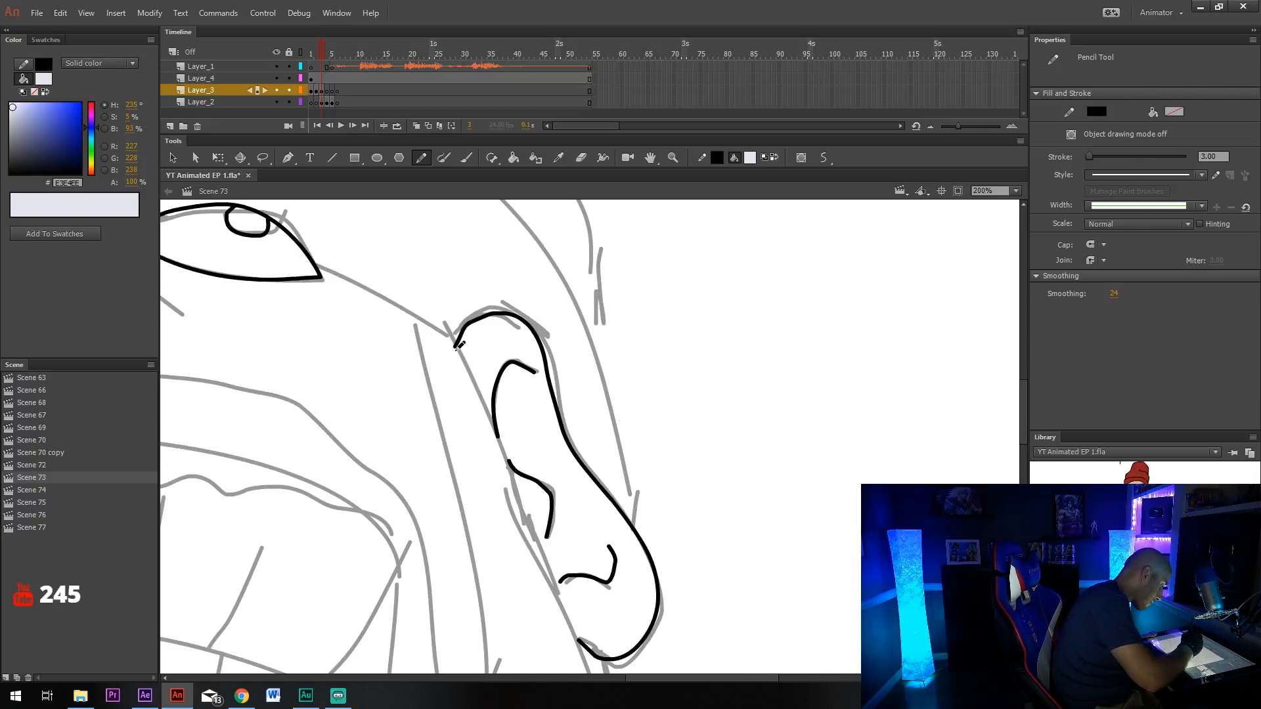
left_click_drag(455, 348, 580, 639)
left_click_drag(648, 568, 829, 350)
left_click_drag(738, 487, 756, 430)
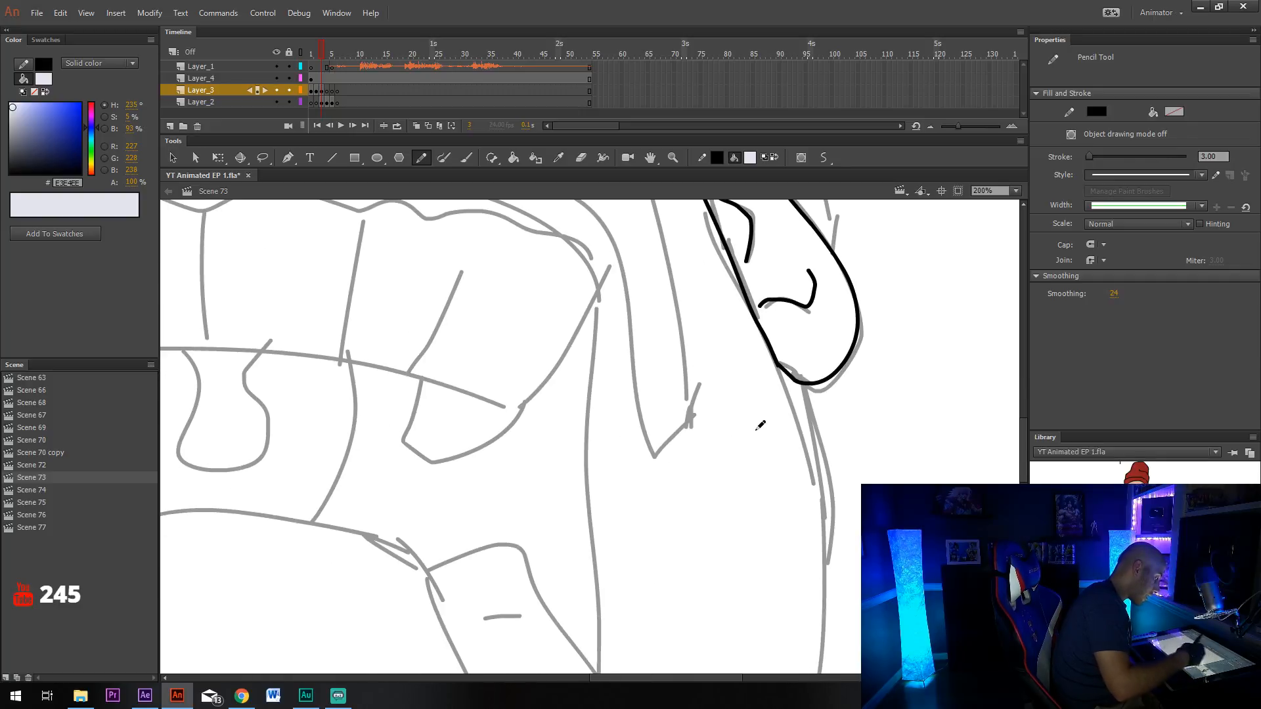
Draw a line from the right eye's outer corner to the top of the right ear and bend it slightly.
left_click(1016, 190)
left_click(985, 279)
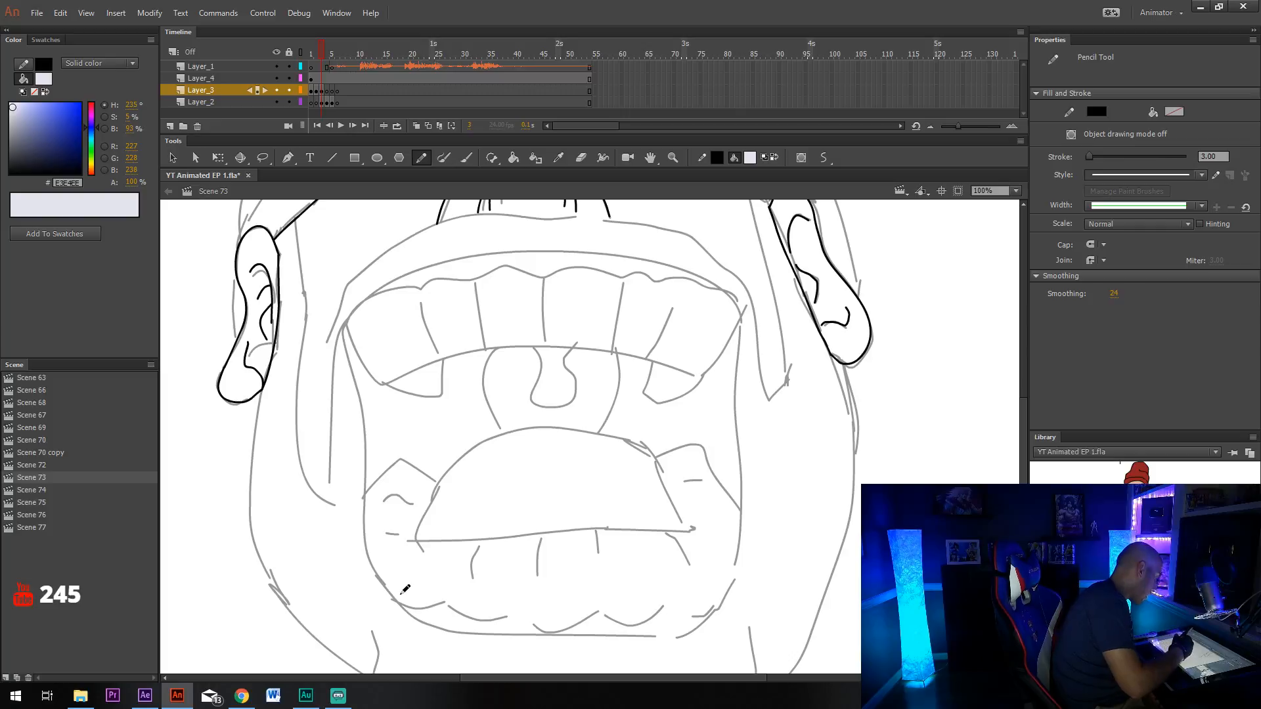
left_click_drag(643, 472, 639, 415)
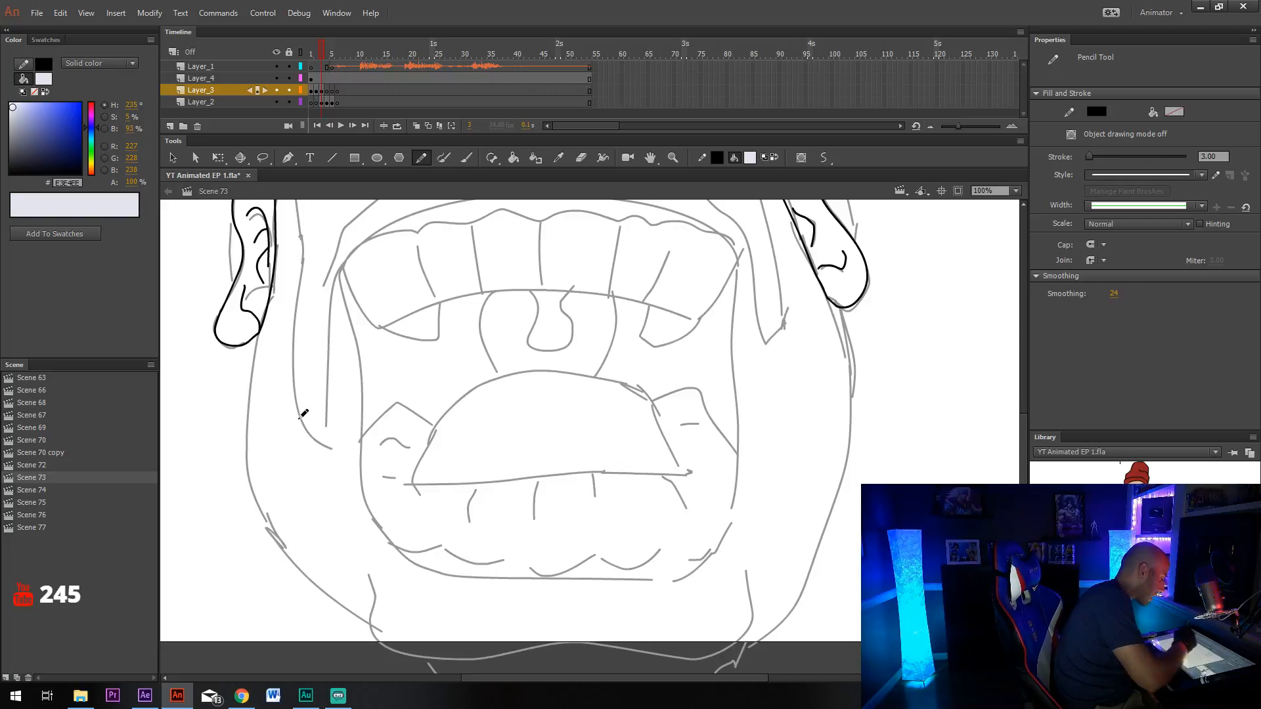
left_click_drag(634, 342, 597, 506)
left_click_drag(708, 451, 707, 417)
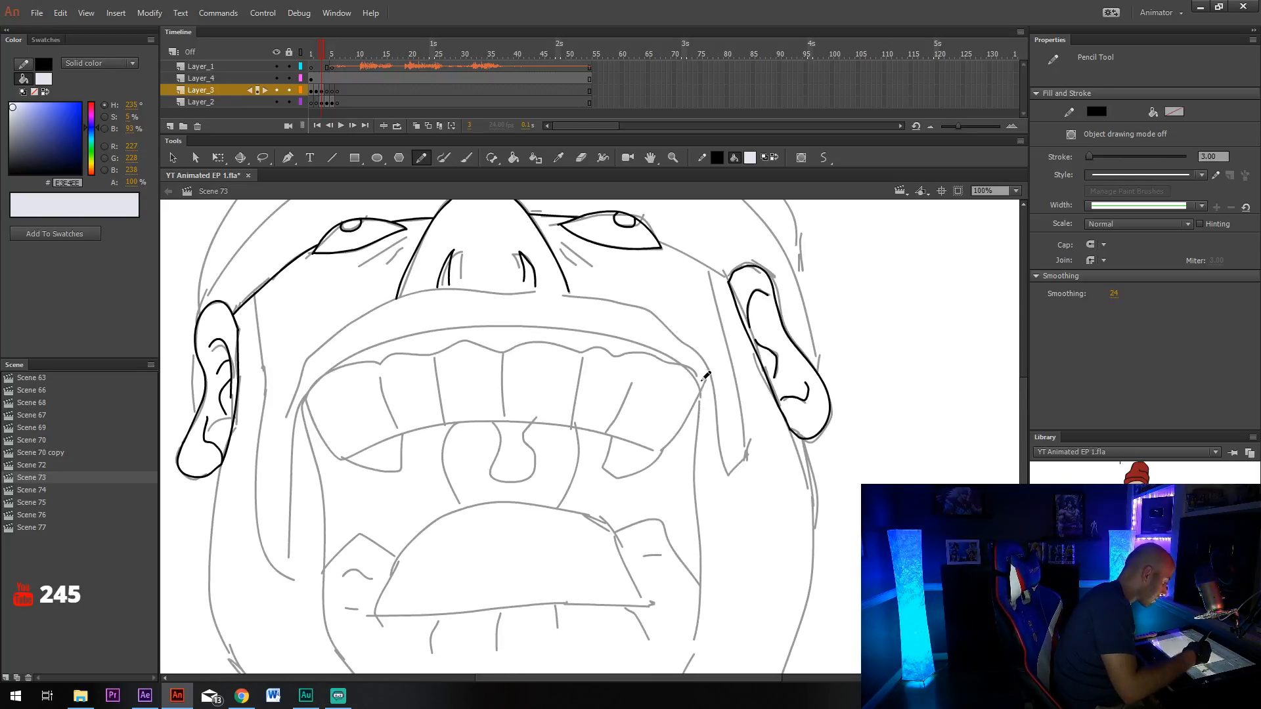
mouse_move(681, 292)
left_mouse_down()
mouse_move(636, 407)
mouse_move(662, 427)
left_mouse_up()
key("n")
key("v")
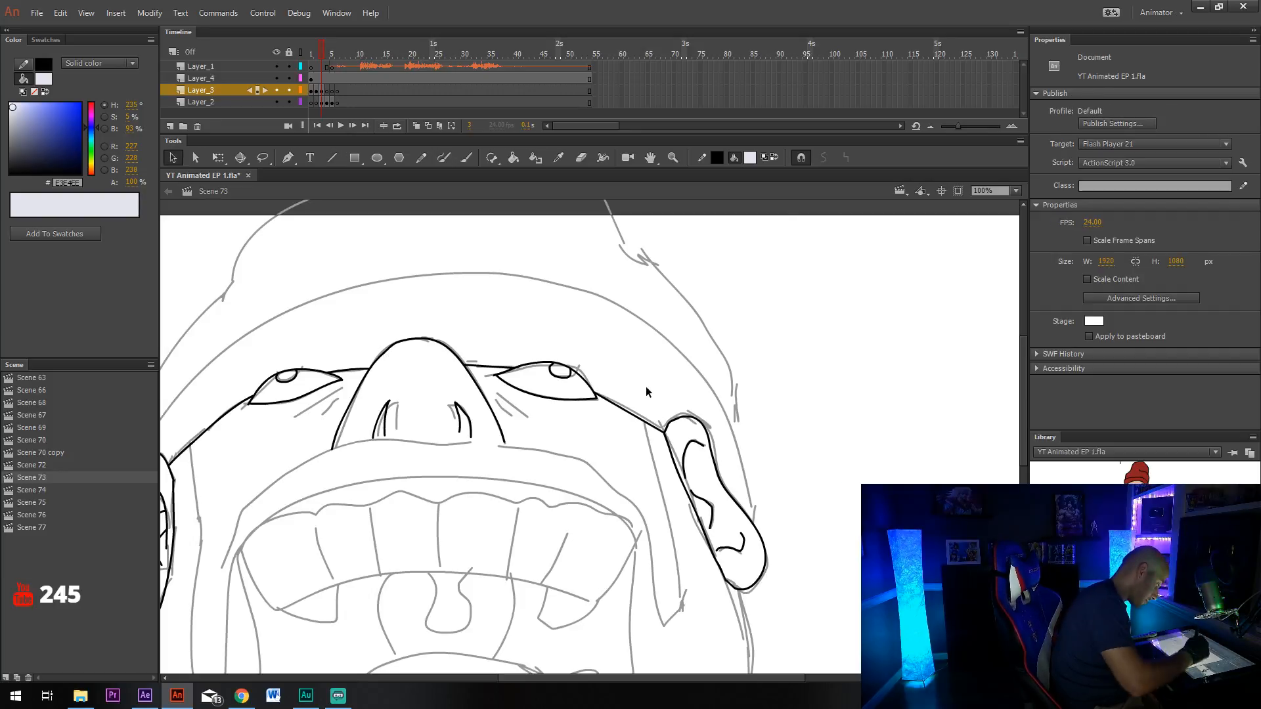
left_click_drag(643, 422, 641, 416)
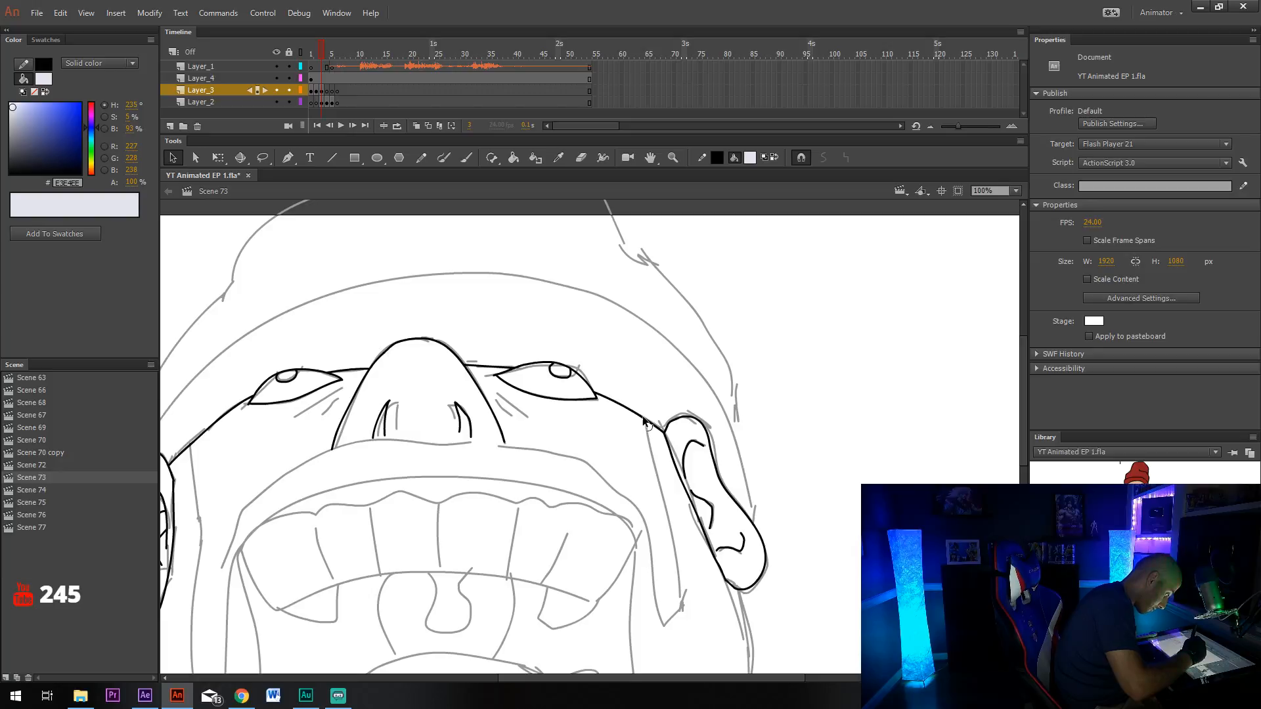
Lock the sketch on Layer_2 and ink both sides of the jaw from beneath the ears down to the chin.
left_click(289, 102)
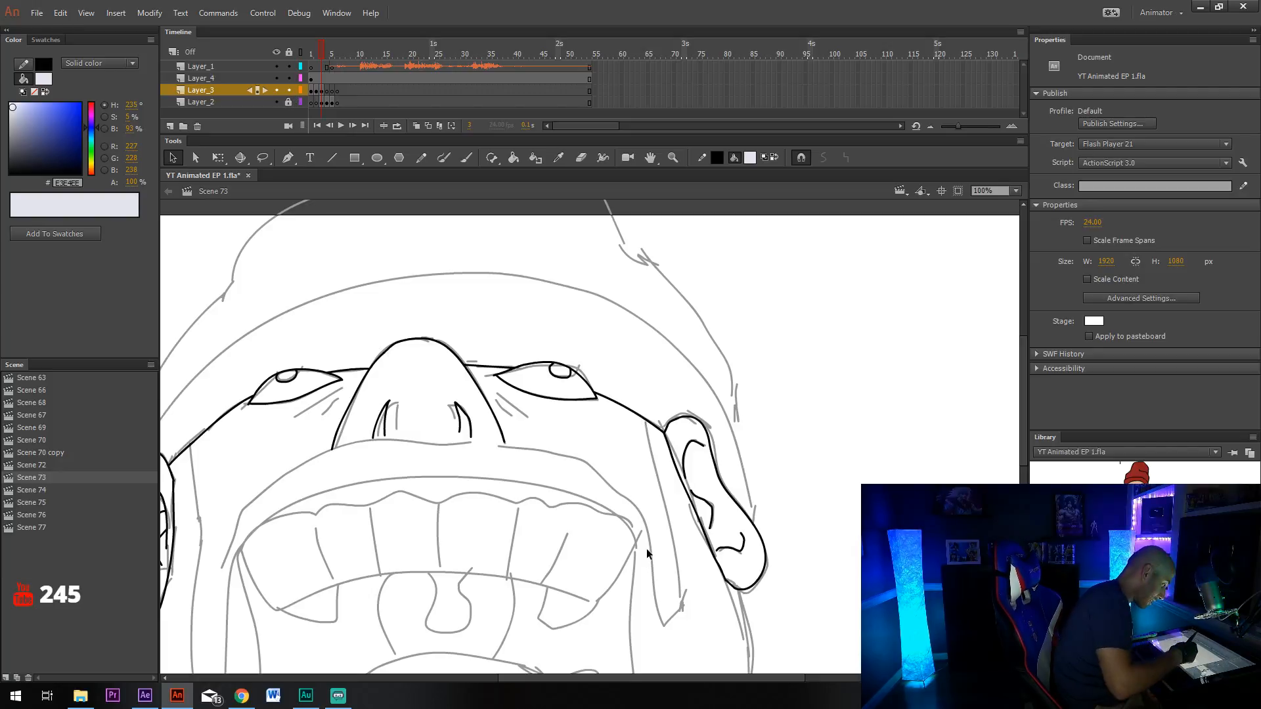
left_click_drag(581, 654, 667, 537)
mouse_move(531, 564)
left_mouse_down()
mouse_move(540, 495)
mouse_move(568, 603)
left_mouse_up()
key("shift+y")
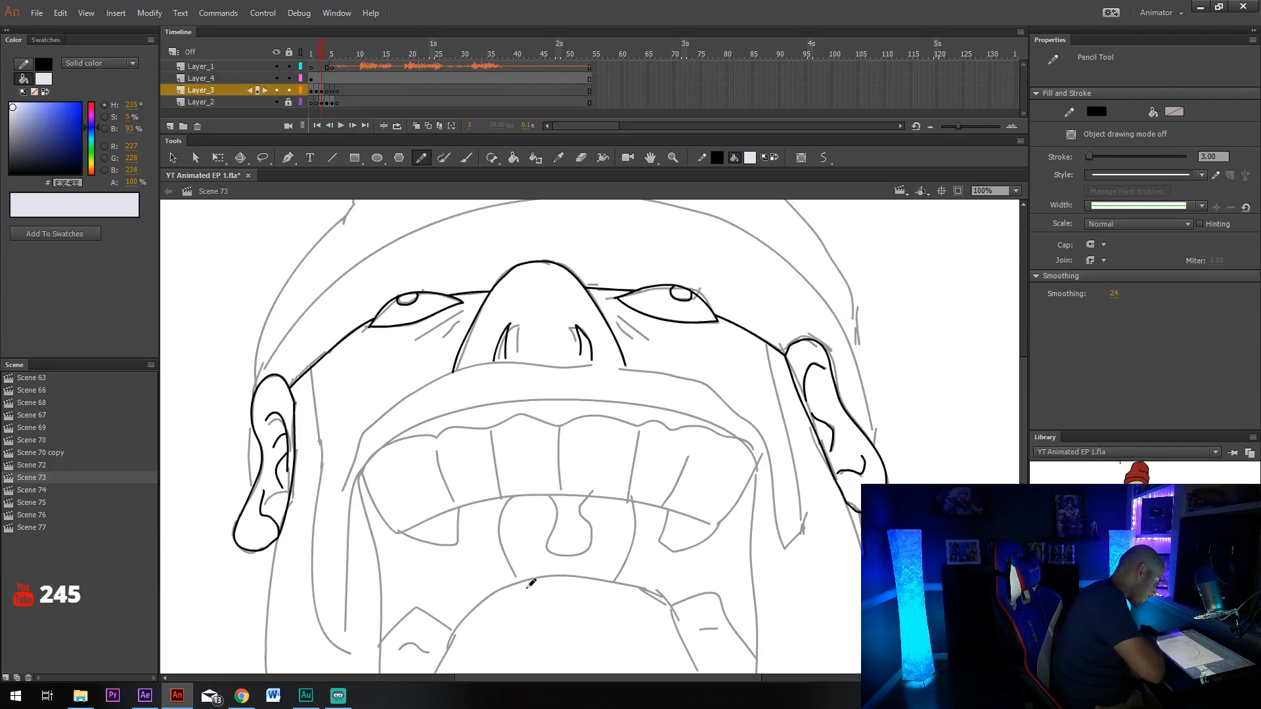
left_click_drag(664, 437, 705, 454)
left_click_drag(603, 440, 594, 333)
left_click_drag(494, 505, 423, 357)
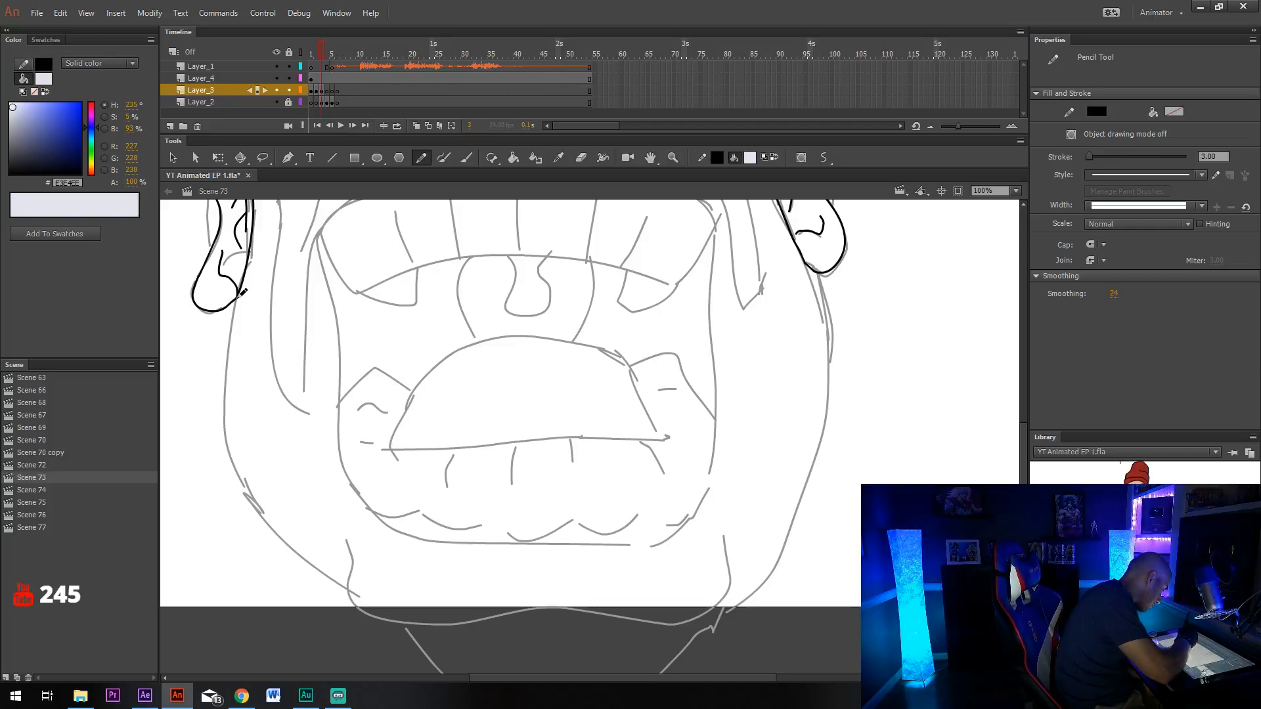
mouse_move(238, 297)
left_mouse_down()
mouse_move(225, 427)
mouse_move(240, 478)
mouse_move(273, 529)
mouse_move(350, 588)
left_mouse_up()
mouse_move(807, 262)
left_mouse_down()
mouse_move(836, 342)
mouse_move(826, 476)
mouse_move(755, 591)
mouse_move(722, 617)
left_mouse_up()
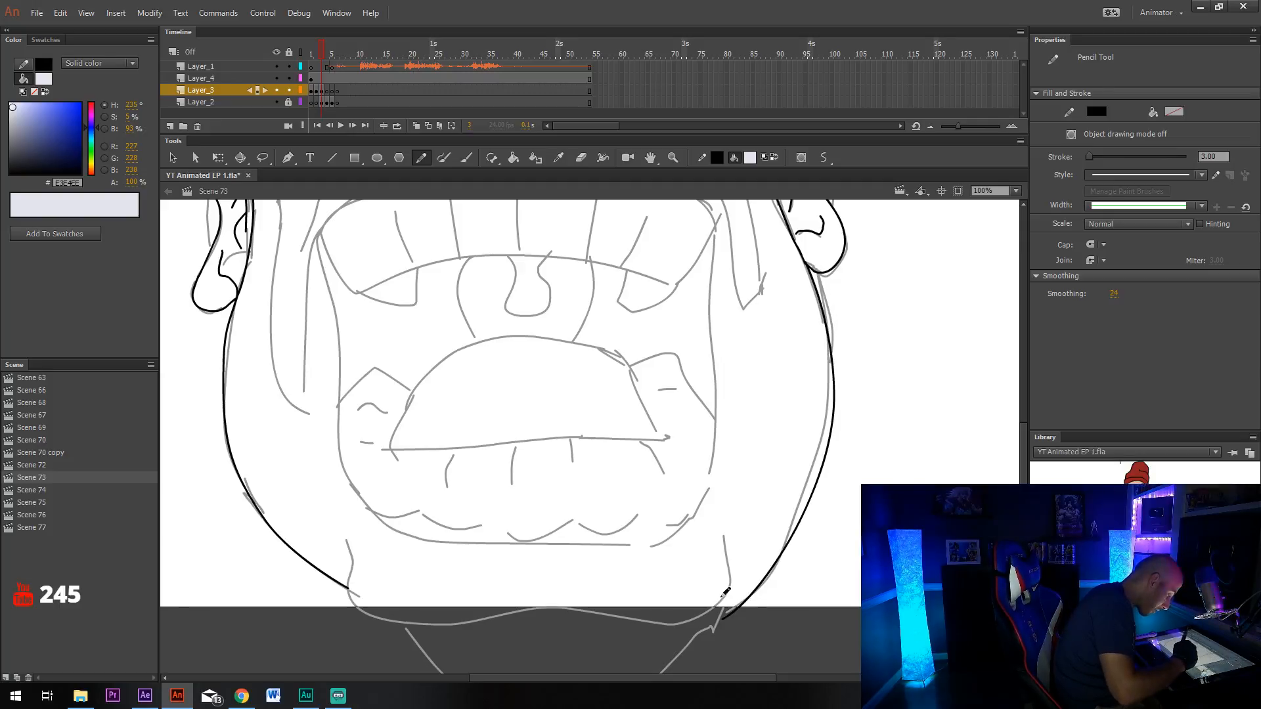
Ink the wavy chin line with its upturned ends and erase the misplaced right end.
scroll(726, 591, "down", 3)
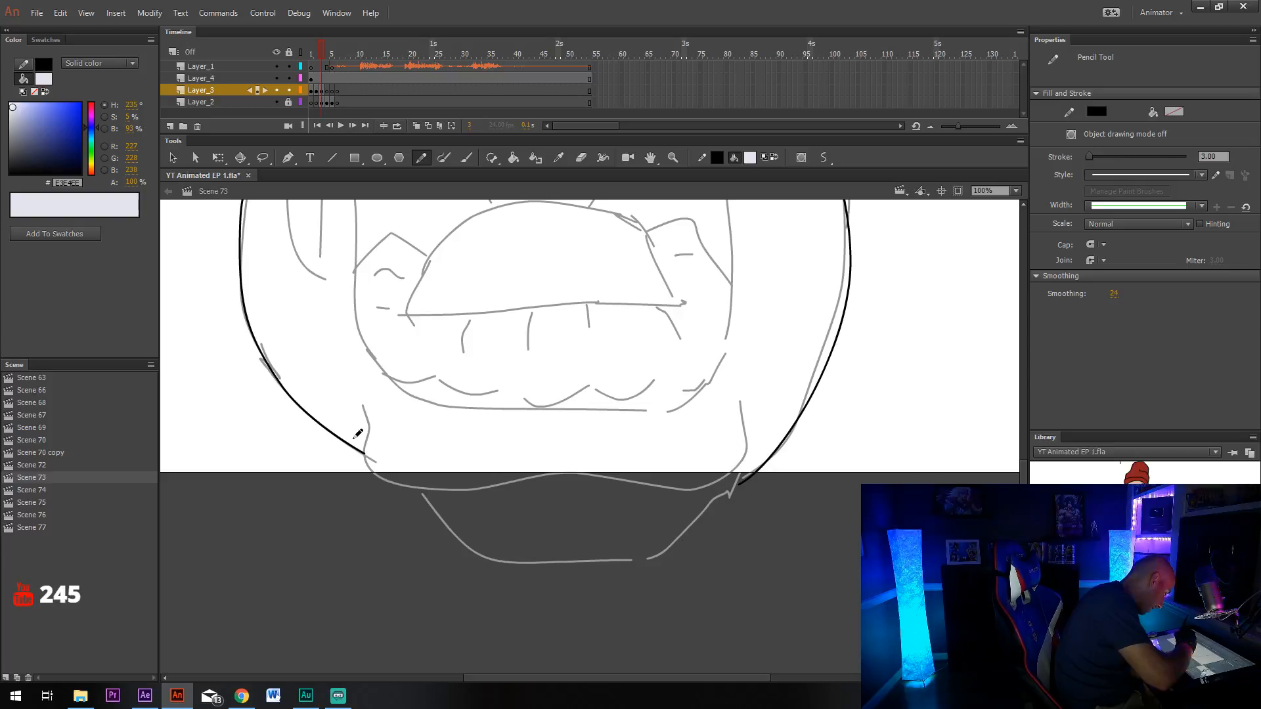
scroll(534, 441, "up", 2)
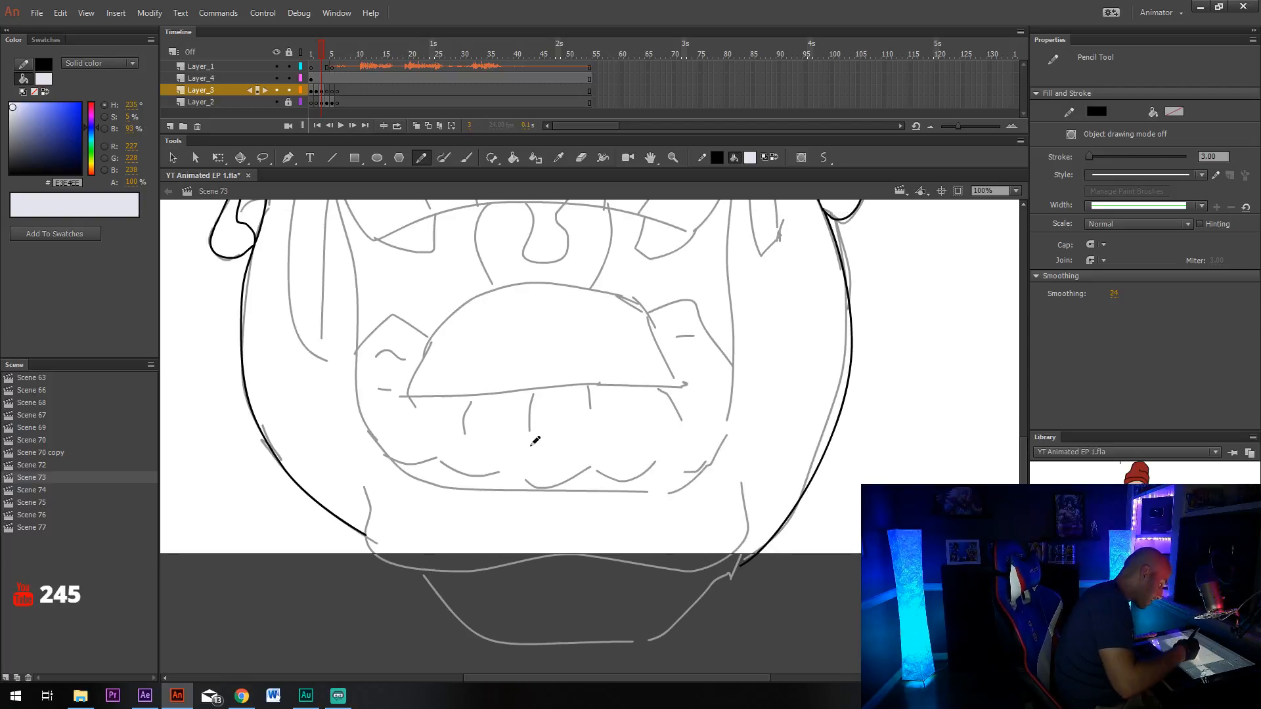
mouse_move(367, 501)
left_mouse_down()
mouse_move(364, 488)
mouse_move(366, 552)
mouse_move(454, 574)
mouse_move(538, 562)
mouse_move(640, 578)
mouse_move(722, 549)
mouse_move(727, 484)
left_mouse_up()
left_click_drag(796, 442, 763, 434)
key("e")
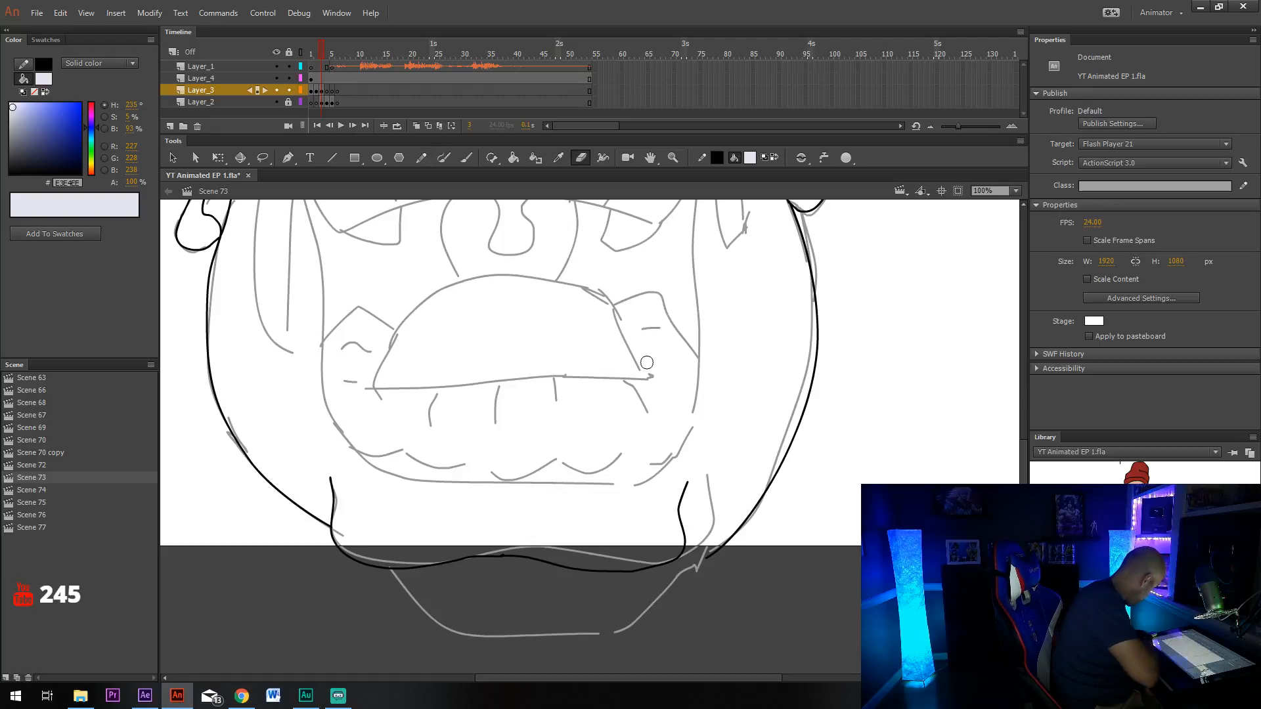
left_click_drag(690, 487, 685, 530)
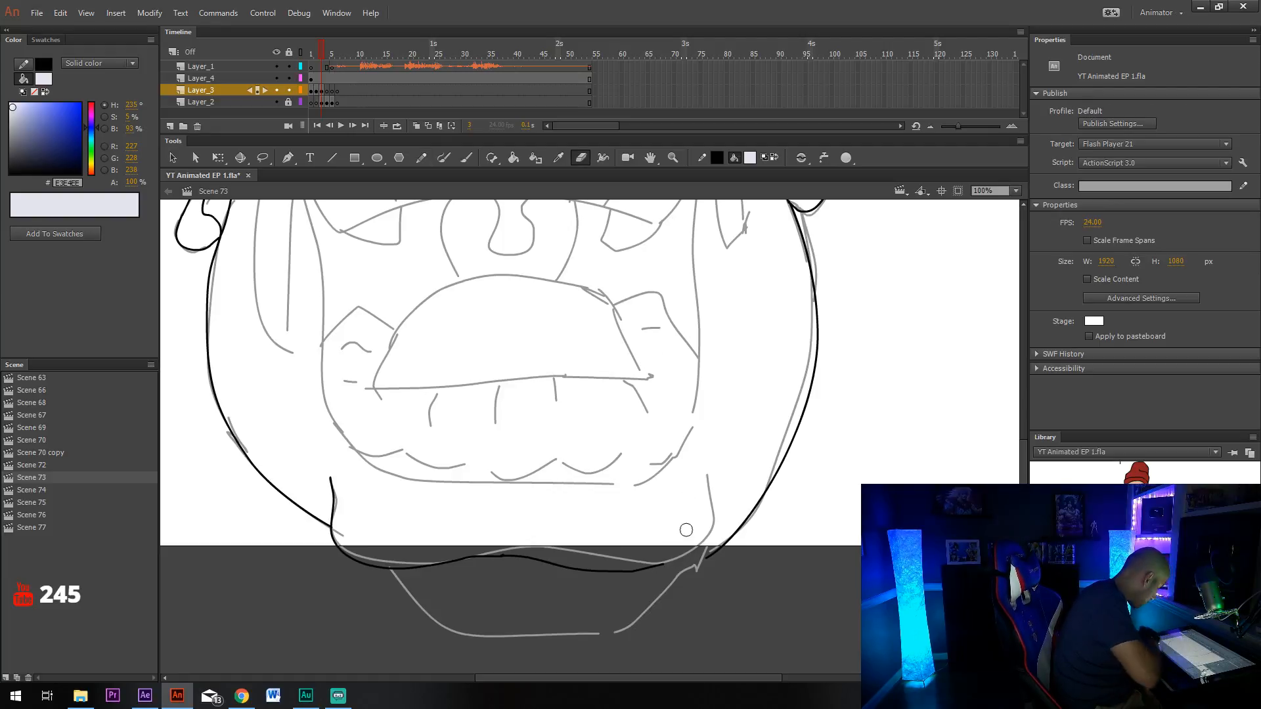
Redraw the chin's right end over the sketch and join it to the wavy chin line.
left_click(502, 556)
key("v")
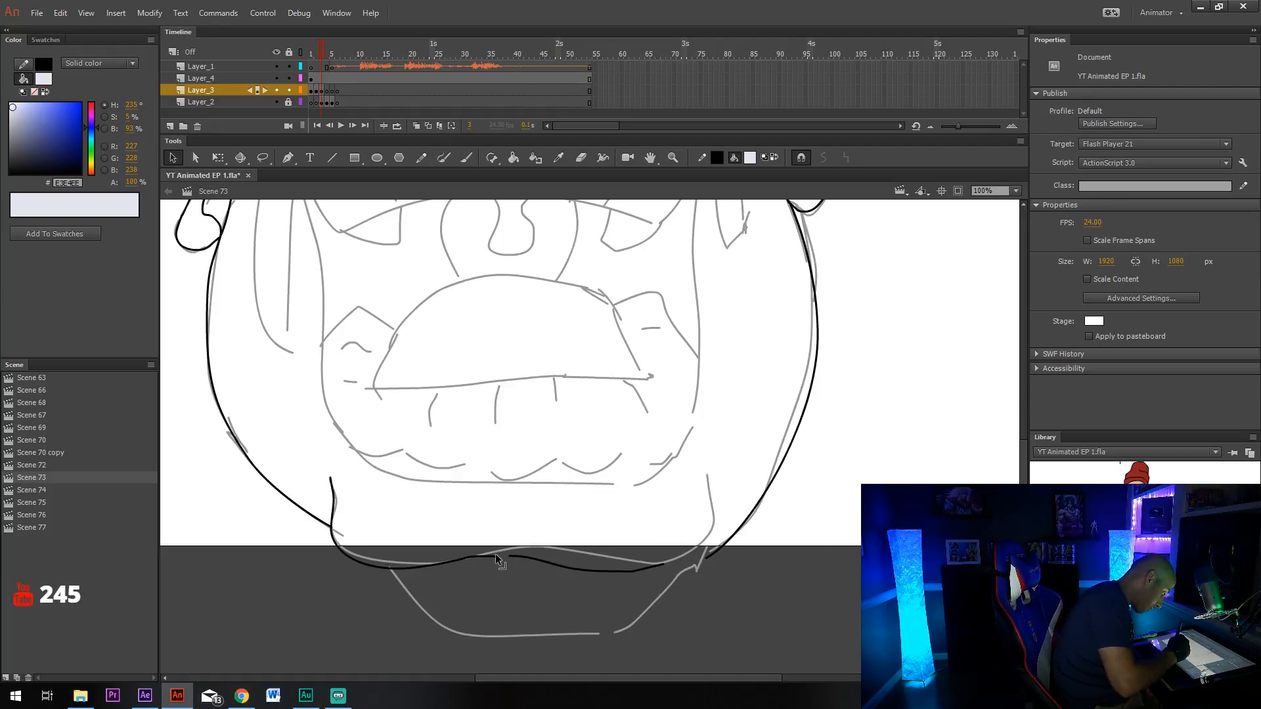
key("y")
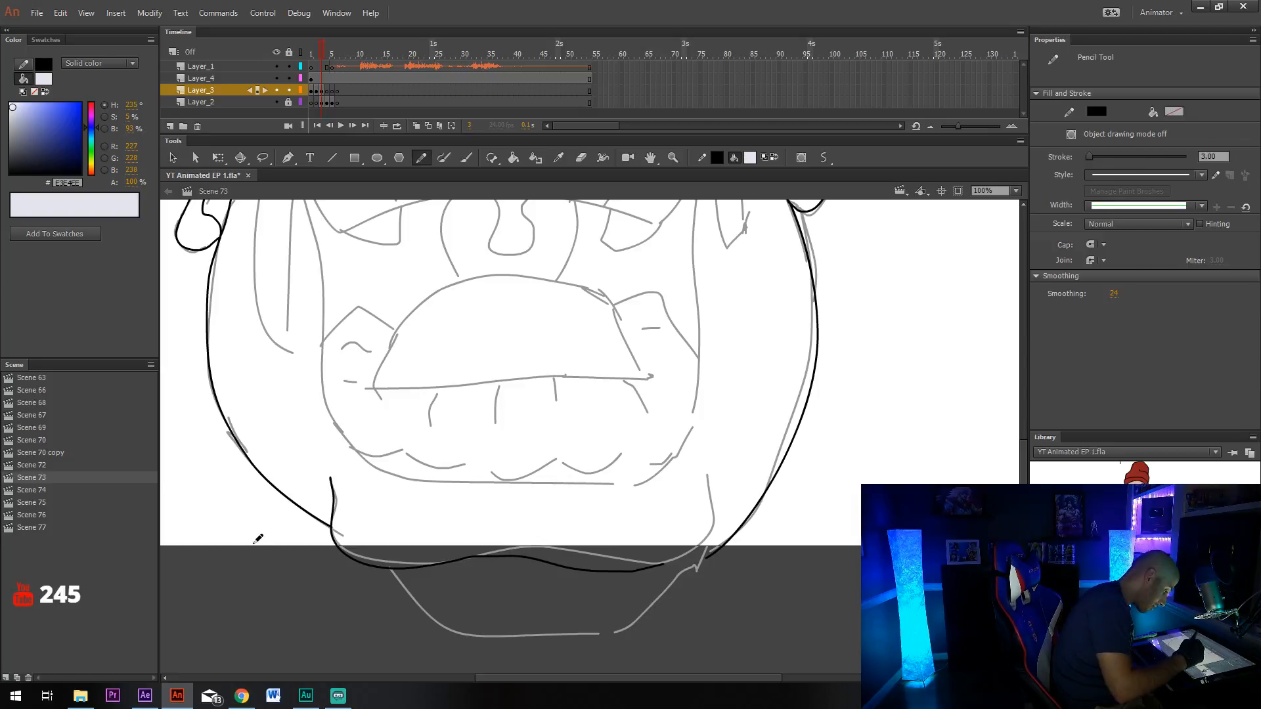
mouse_move(709, 472)
left_mouse_down()
mouse_move(711, 546)
mouse_move(636, 570)
mouse_move(678, 566)
left_mouse_up()
key("e")
key("v")
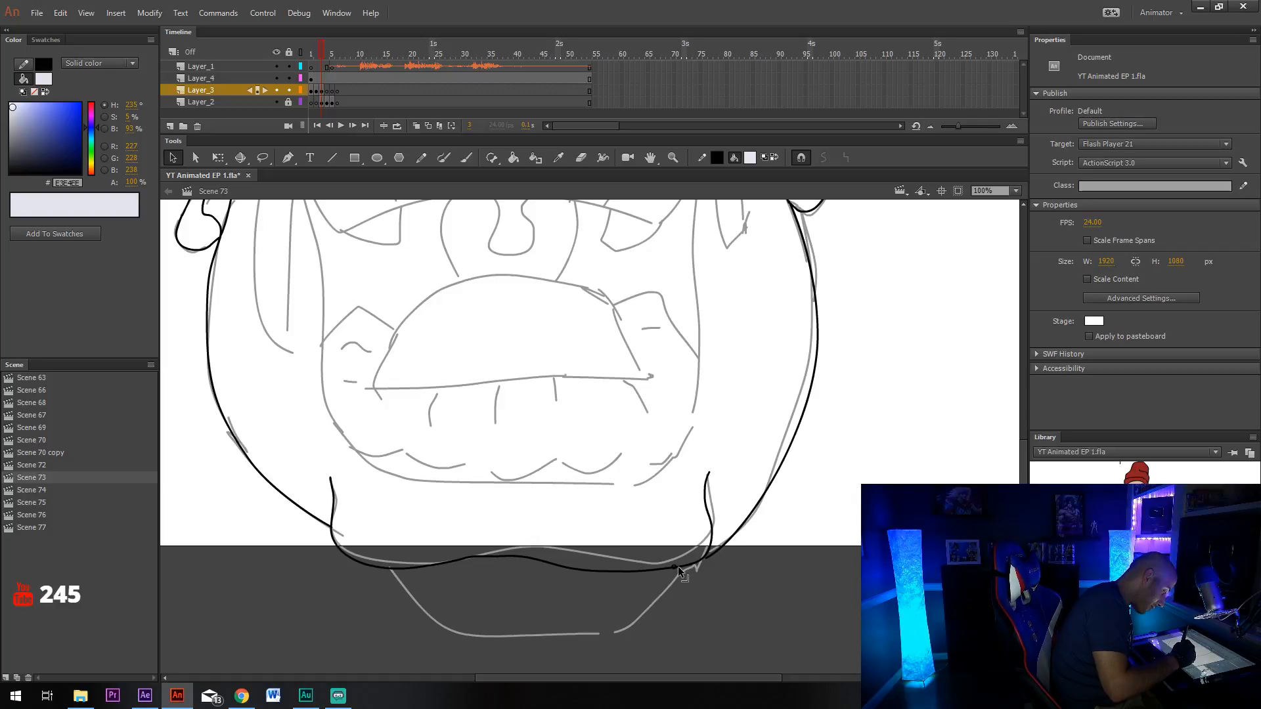
key("y")
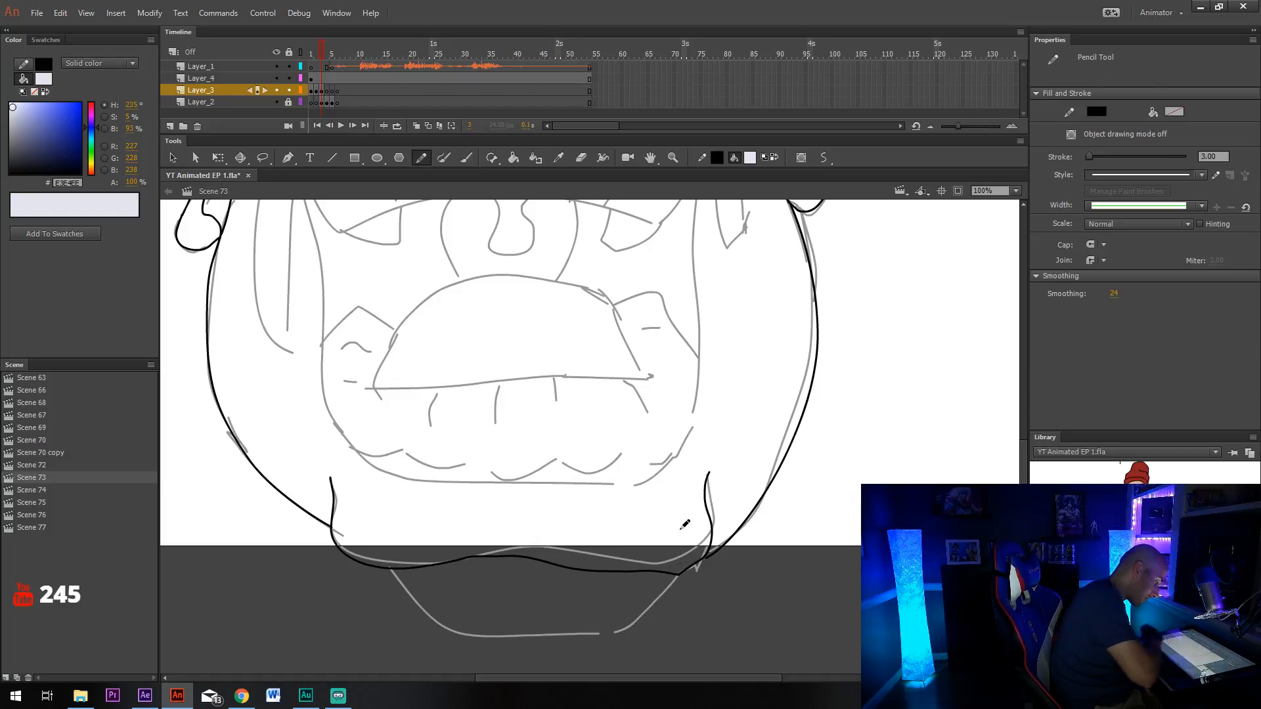
Ink the rounded shape hanging below the chin line from its left side around to the right.
key("v")
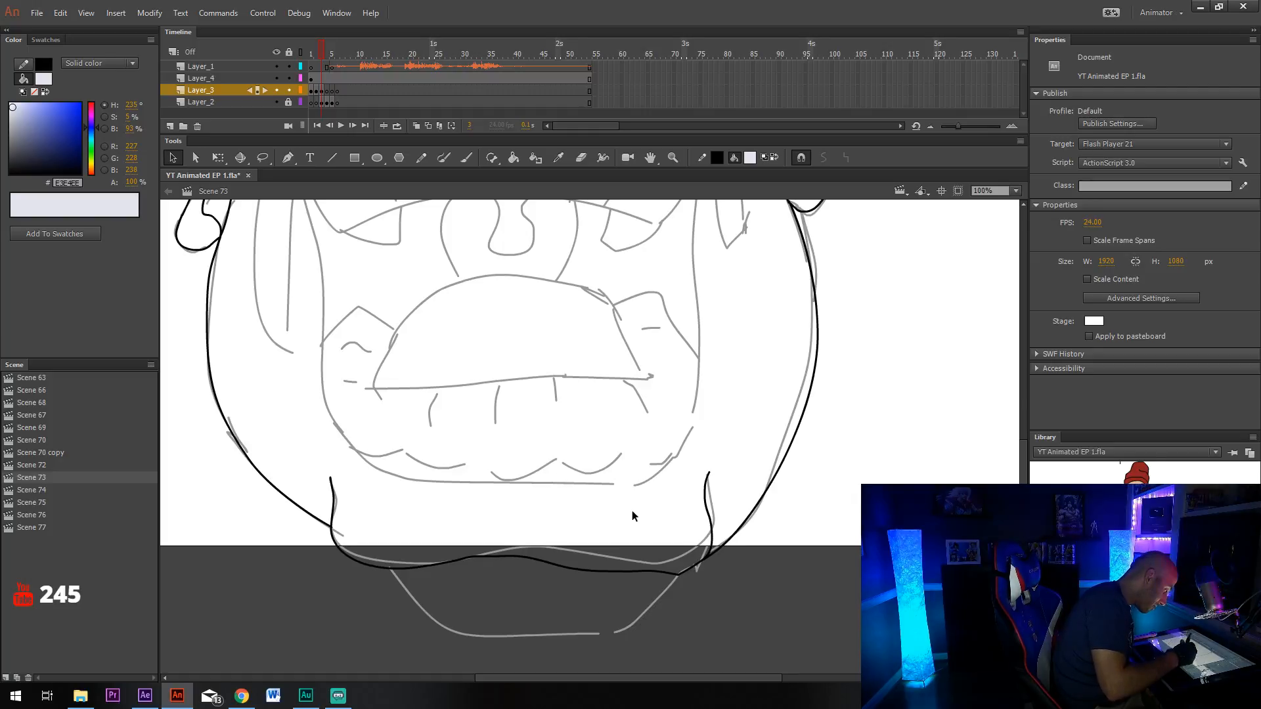
left_click_drag(582, 514, 562, 475)
key("y")
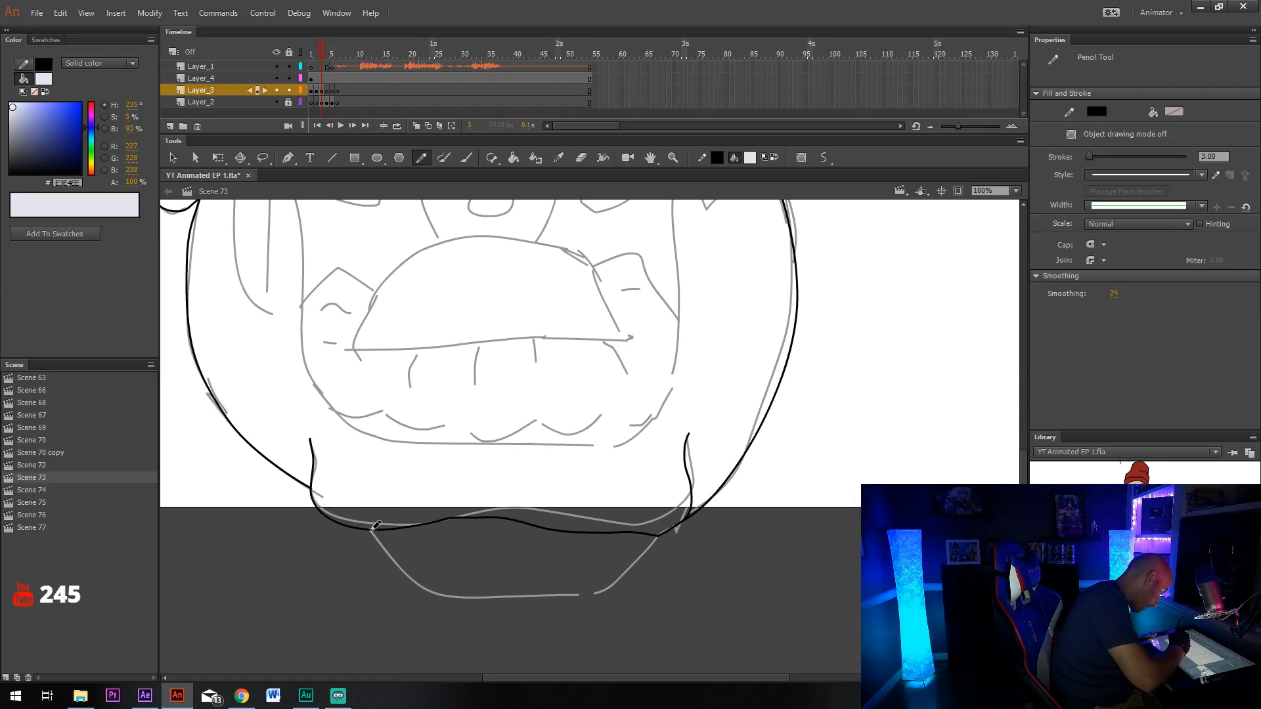
mouse_move(373, 529)
left_mouse_down()
mouse_move(423, 585)
mouse_move(521, 600)
mouse_move(586, 589)
mouse_move(636, 529)
left_mouse_up()
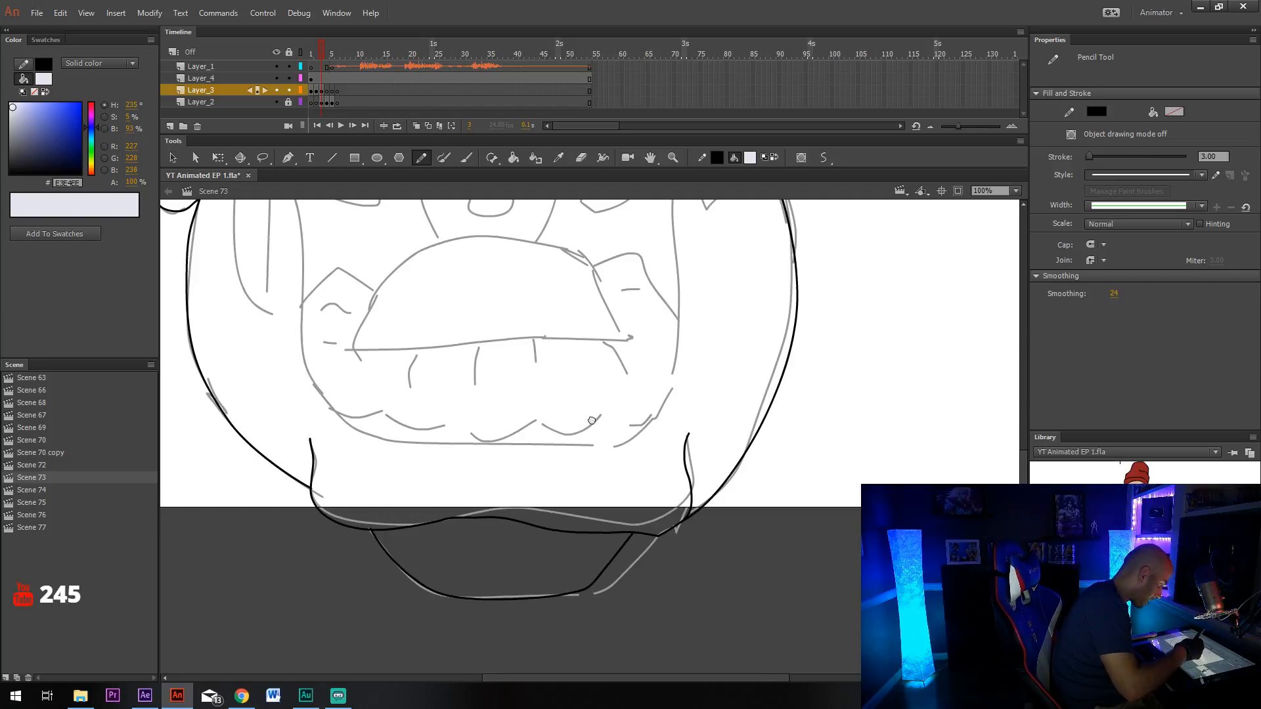
Ink a smooth arc along the top of the upper teeth from one mouth corner to the other.
scroll(591, 420, "up", 10)
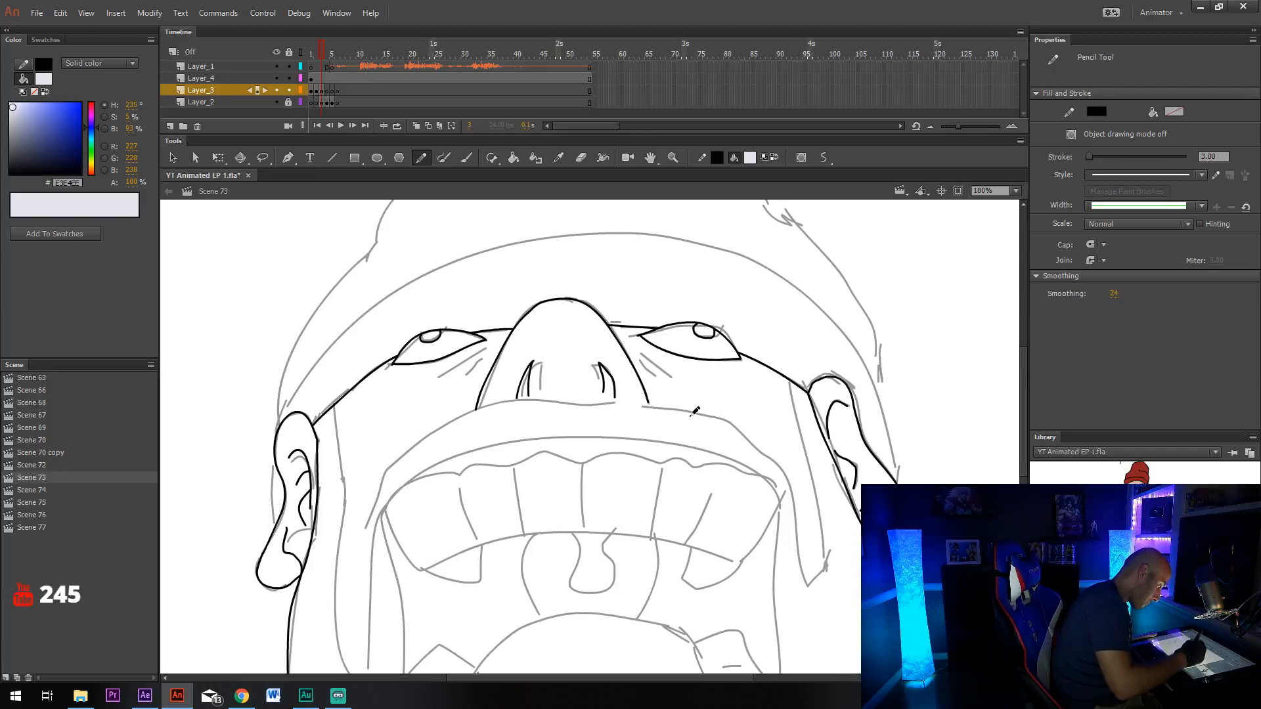
scroll(731, 426, "down", 5)
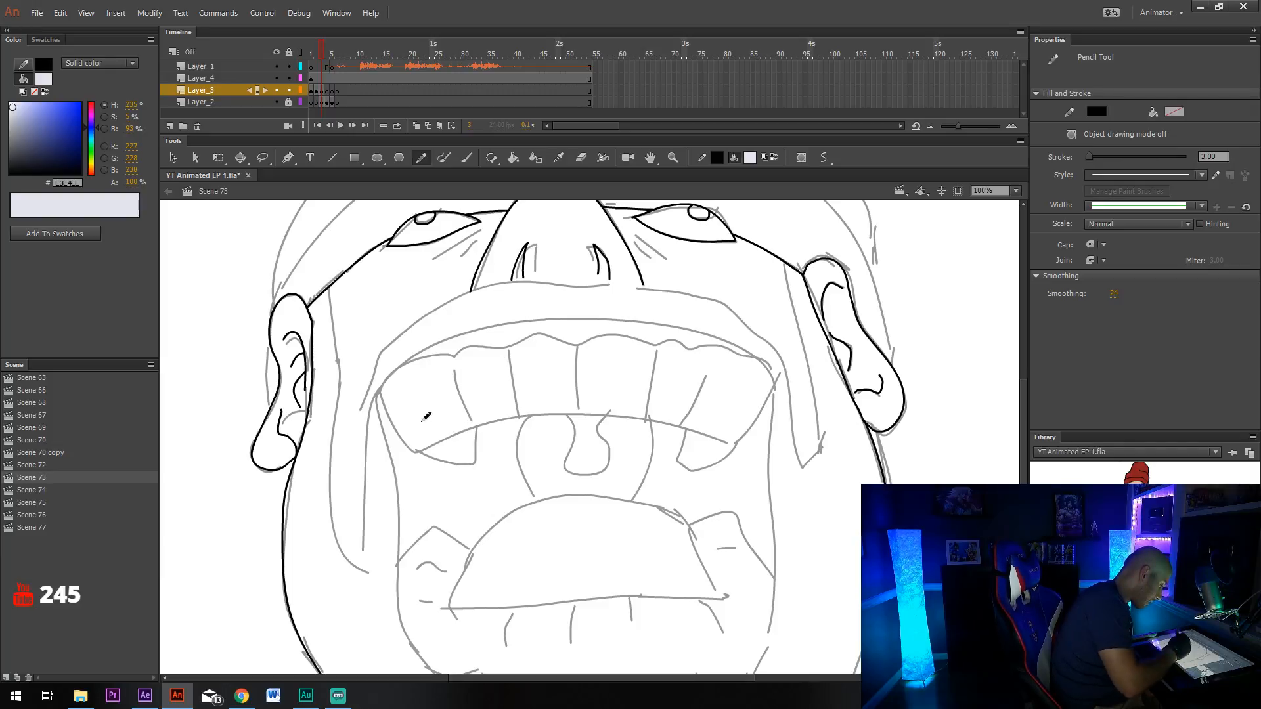
mouse_move(392, 421)
left_mouse_down()
mouse_move(451, 363)
mouse_move(571, 334)
mouse_move(715, 350)
mouse_move(771, 394)
left_mouse_up()
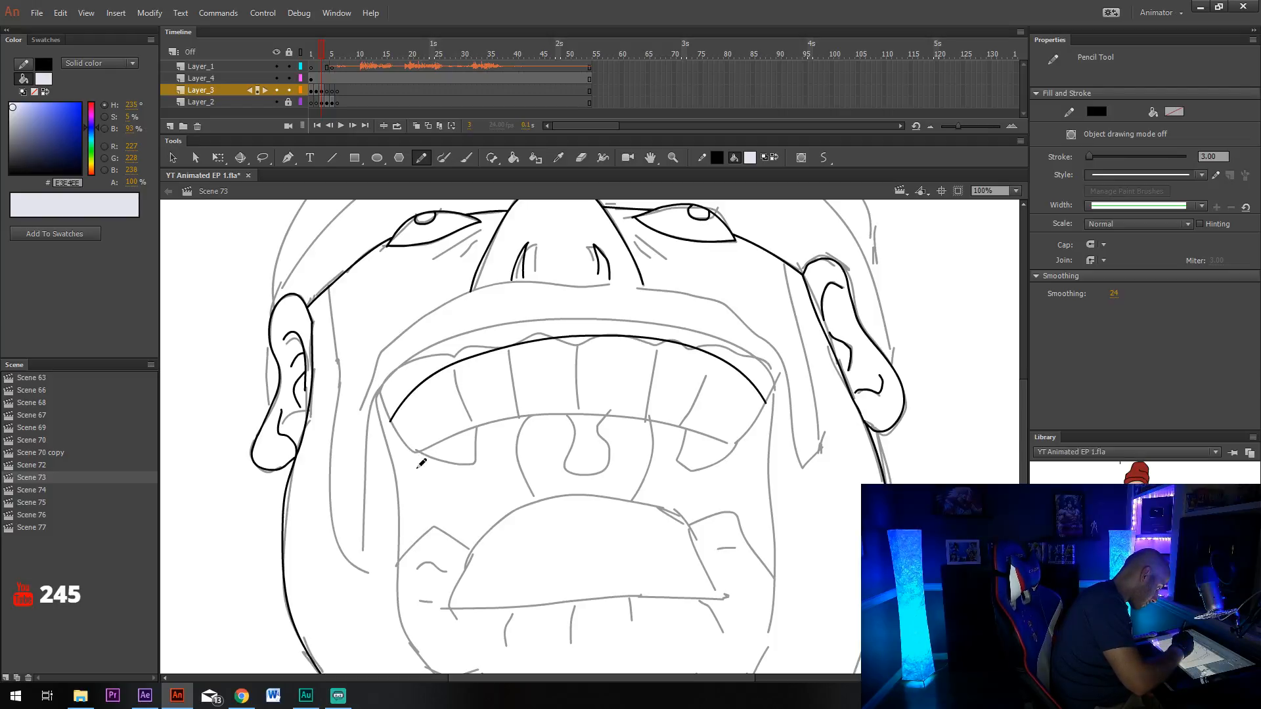
Ink an arc for the lower edge of the upper teeth, parallel to the arc above it.
mouse_move(418, 468)
left_mouse_down()
mouse_move(514, 386)
mouse_move(615, 362)
mouse_move(697, 383)
mouse_move(753, 458)
left_mouse_up()
mouse_move(733, 403)
left_mouse_down()
mouse_move(701, 440)
mouse_move(547, 406)
mouse_move(454, 425)
mouse_move(386, 491)
left_mouse_up()
key("ctrl+z")
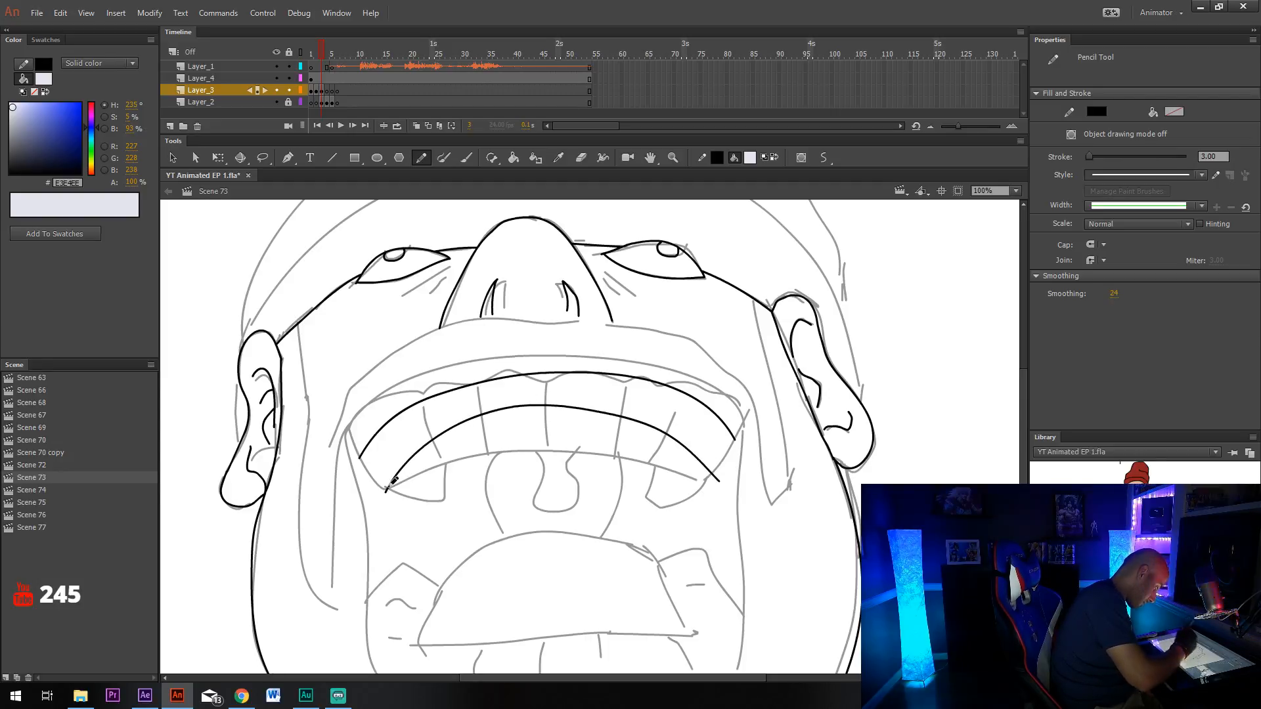
Close both ends of the upper teeth at the mouth corners and ink a block-shaped back tooth on each side.
left_click_drag(632, 434, 632, 446)
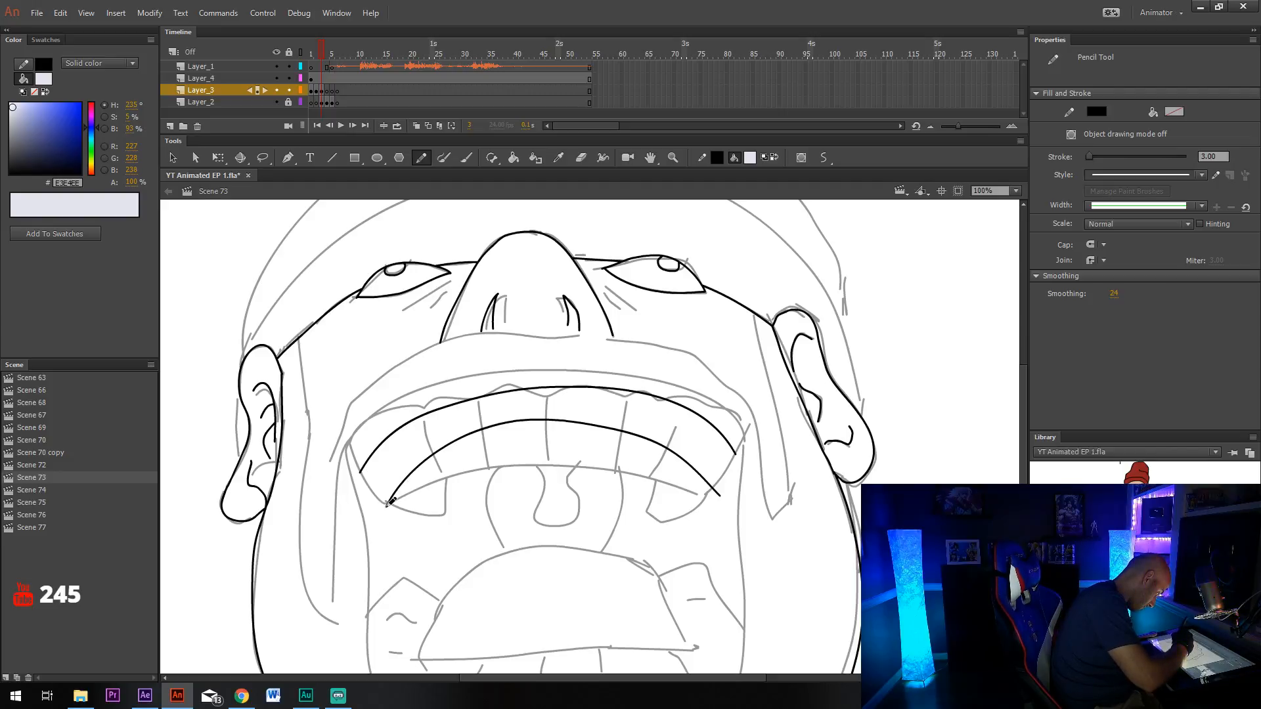
left_click_drag(390, 501, 362, 465)
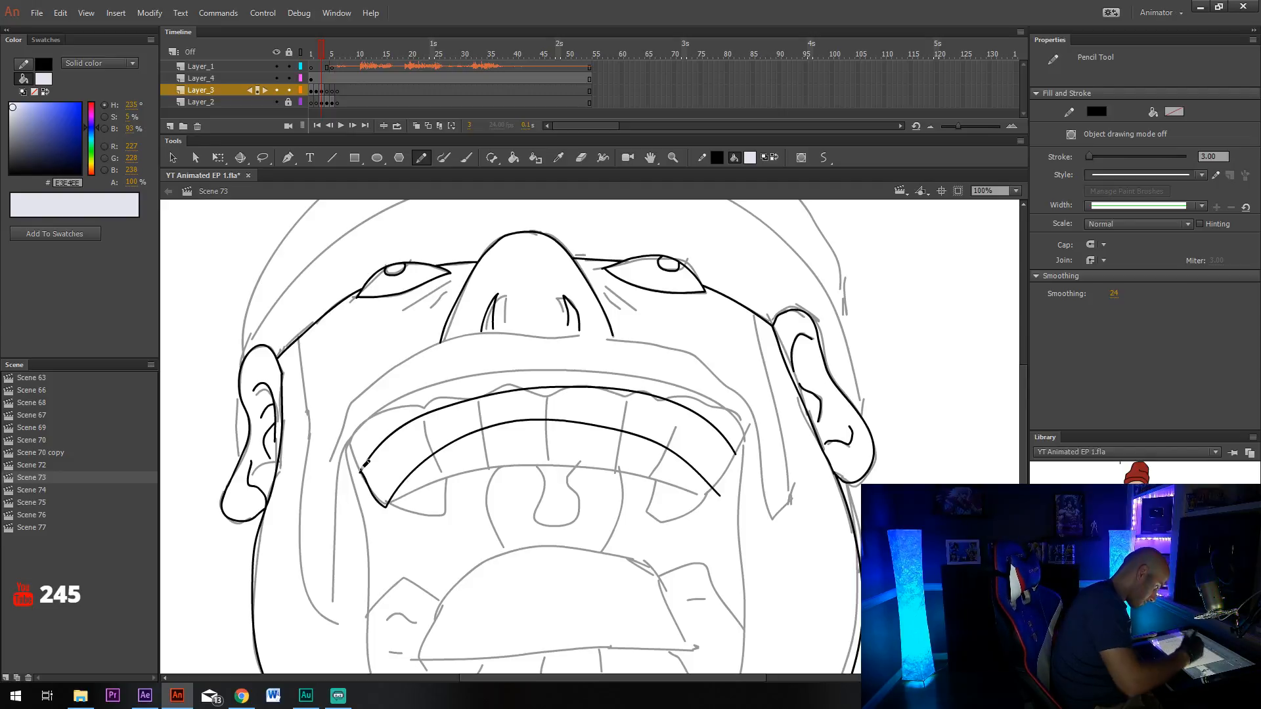
mouse_move(738, 452)
left_mouse_down()
mouse_move(730, 498)
mouse_move(676, 503)
mouse_move(671, 479)
mouse_move(698, 473)
left_mouse_up()
mouse_move(392, 503)
left_mouse_down()
mouse_move(441, 511)
mouse_move(443, 479)
mouse_move(411, 478)
left_mouse_up()
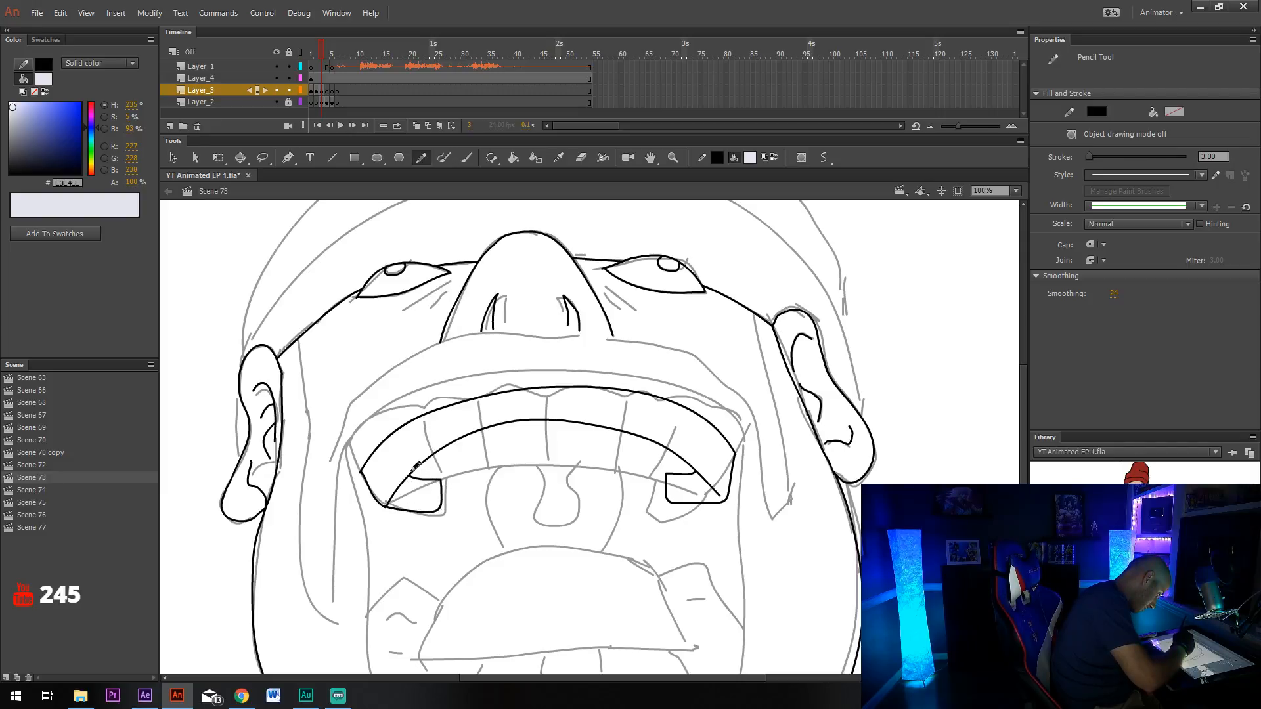
key("e")
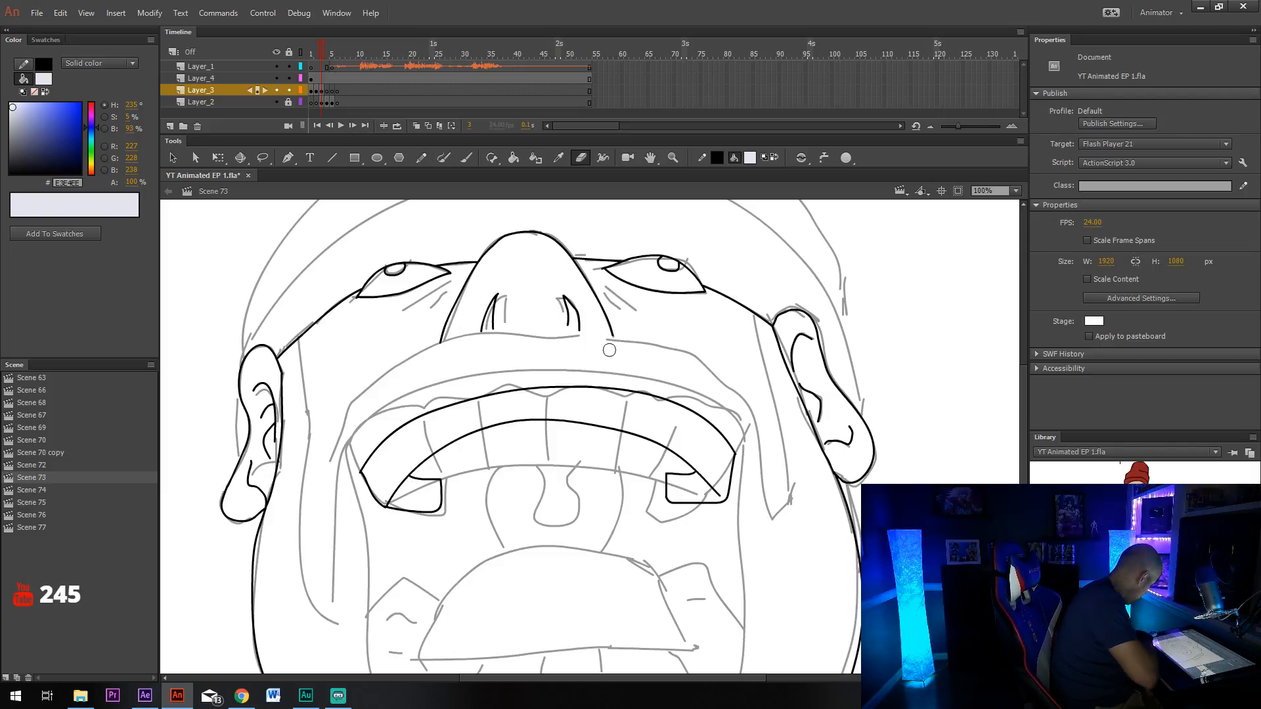
left_click_drag(518, 423, 576, 421)
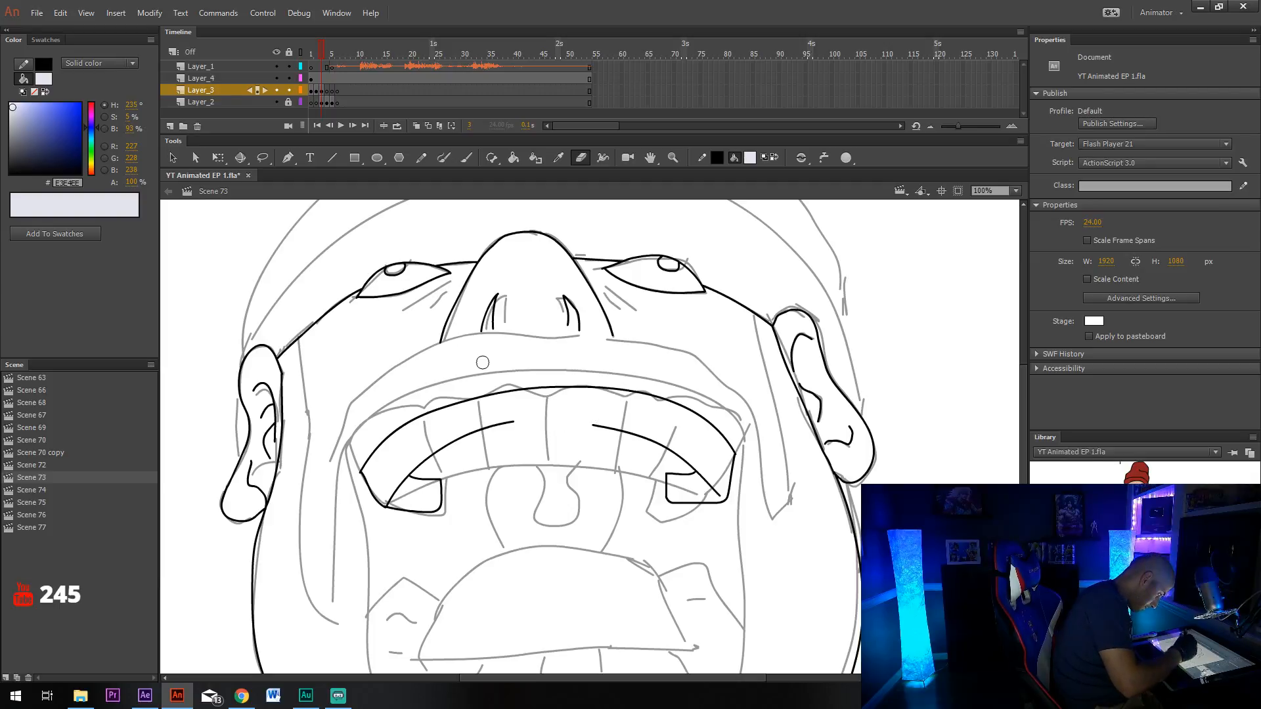
key("ctrl+z")
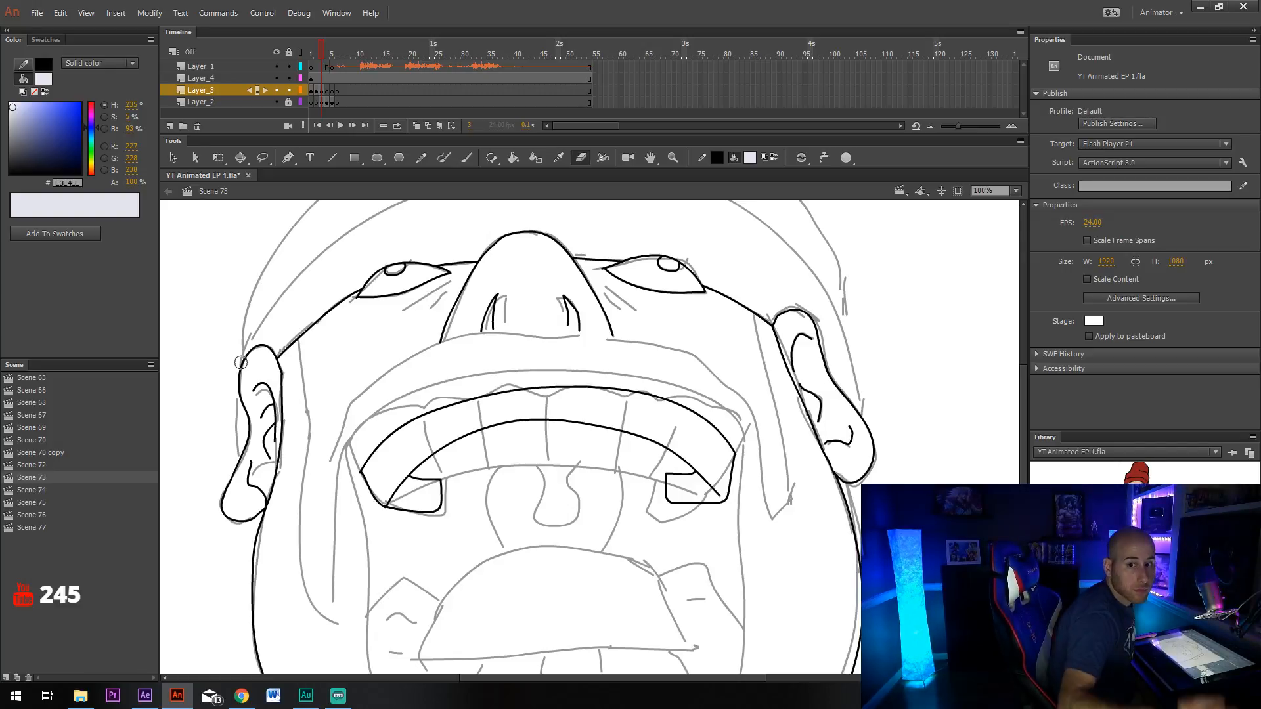
Select the whole inked upper-teeth outline and move it up and slightly left, closer to the nose.
left_click_drag(633, 445, 655, 499)
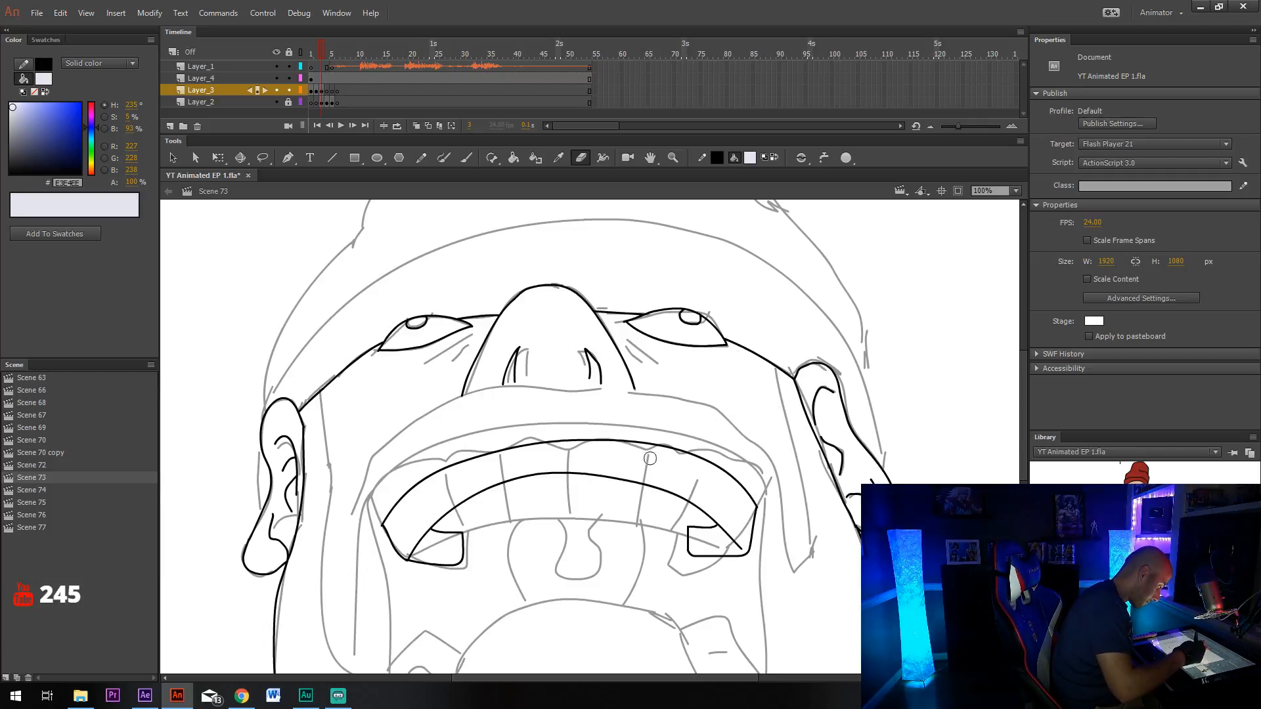
key("v")
mouse_move(359, 441)
left_mouse_down()
mouse_move(463, 561)
mouse_move(777, 606)
left_mouse_up()
left_click_drag(755, 545, 759, 548)
left_click(407, 450)
mouse_move(355, 429)
left_mouse_down()
mouse_move(430, 493)
mouse_move(793, 620)
mouse_move(775, 609)
left_mouse_up()
mouse_move(747, 552)
left_mouse_down()
mouse_move(732, 453)
mouse_move(732, 524)
left_mouse_up()
left_click(759, 452)
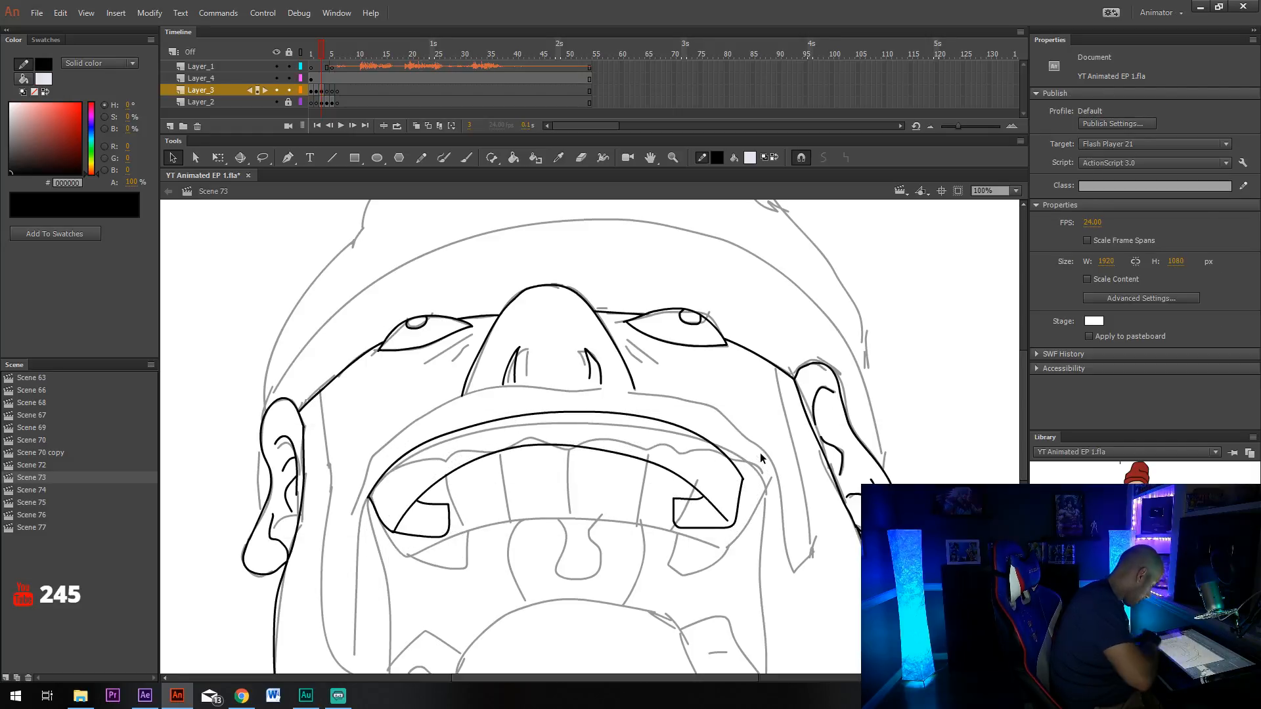
Ink the upper lip curving over the teeth, and the mouth opening's sides and wavy lower edge.
key("y")
mouse_move(767, 477)
left_mouse_down()
mouse_move(754, 422)
mouse_move(667, 400)
mouse_move(448, 407)
mouse_move(390, 417)
mouse_move(361, 450)
mouse_move(348, 496)
left_mouse_up()
left_click_drag(736, 566, 773, 415)
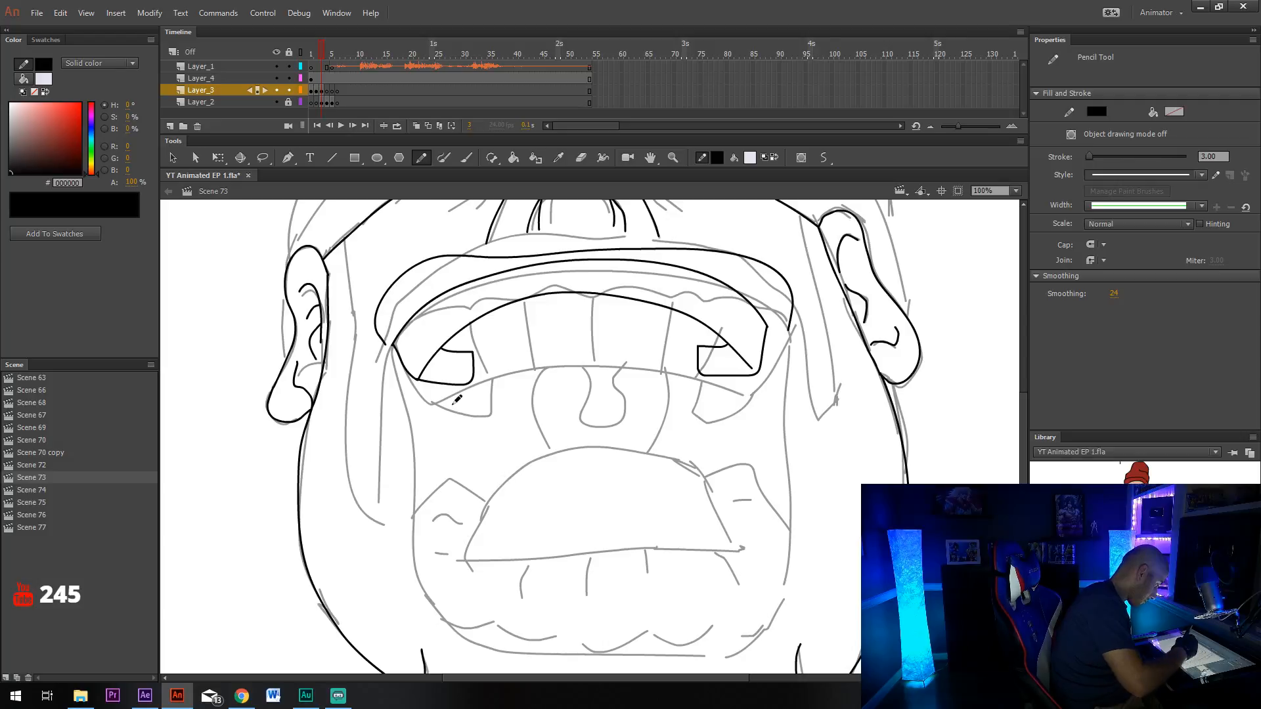
mouse_move(394, 345)
left_mouse_down()
mouse_move(398, 536)
mouse_move(418, 604)
mouse_move(438, 626)
mouse_move(476, 643)
mouse_move(593, 629)
mouse_move(718, 652)
mouse_move(773, 620)
mouse_move(786, 575)
mouse_move(770, 325)
left_mouse_up()
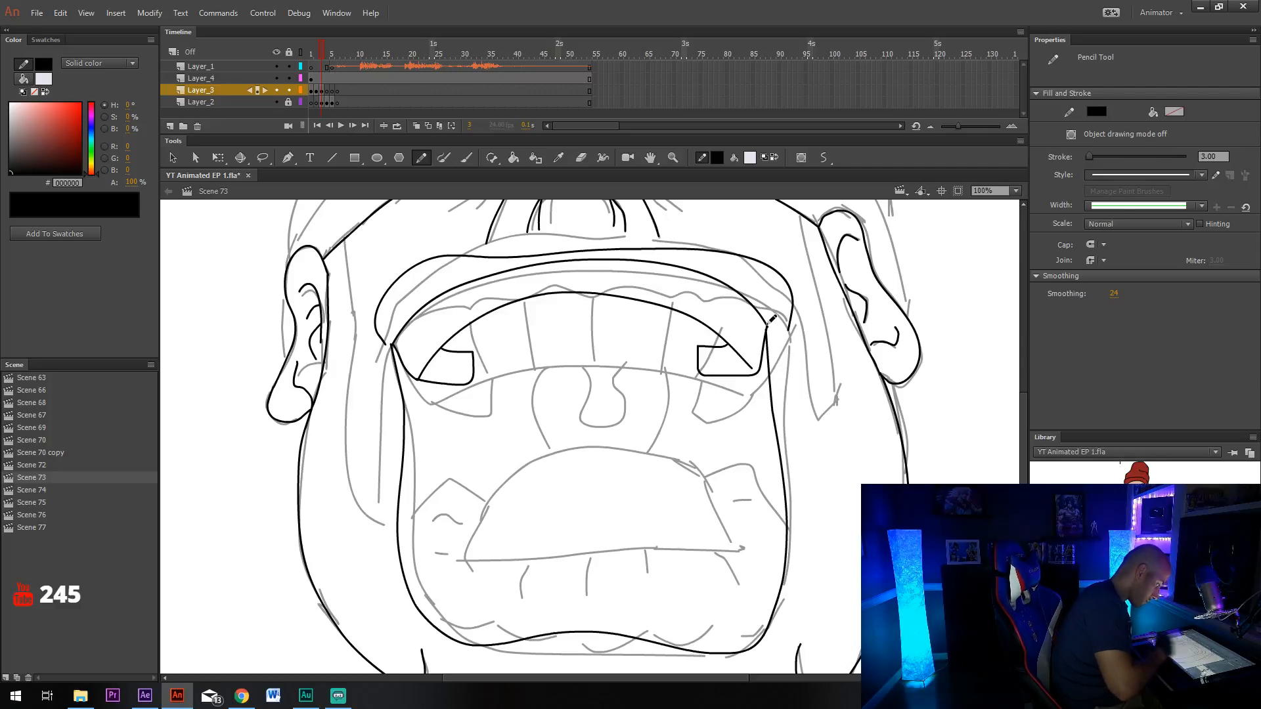
Hide the Layer_2 sketch and erase the teeth's lower arc and both block-shaped back teeth inside the mouth.
left_click(1016, 190)
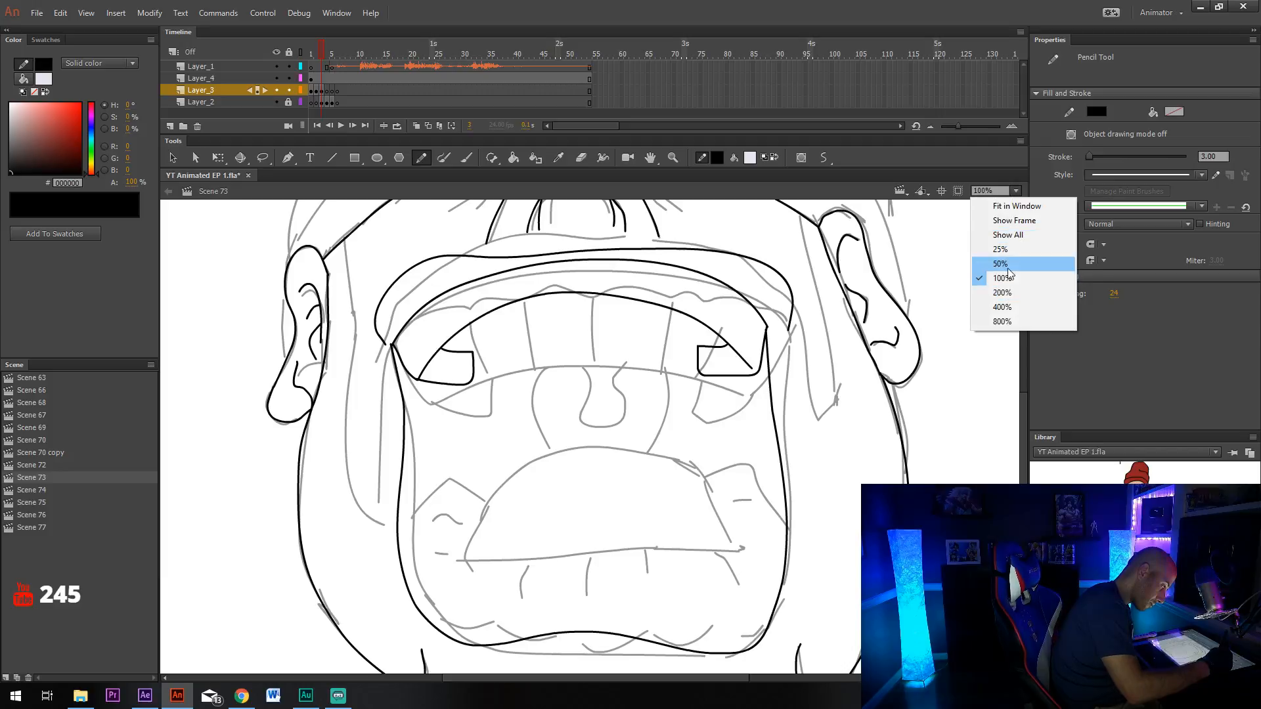
left_click(1009, 268)
left_click(276, 102)
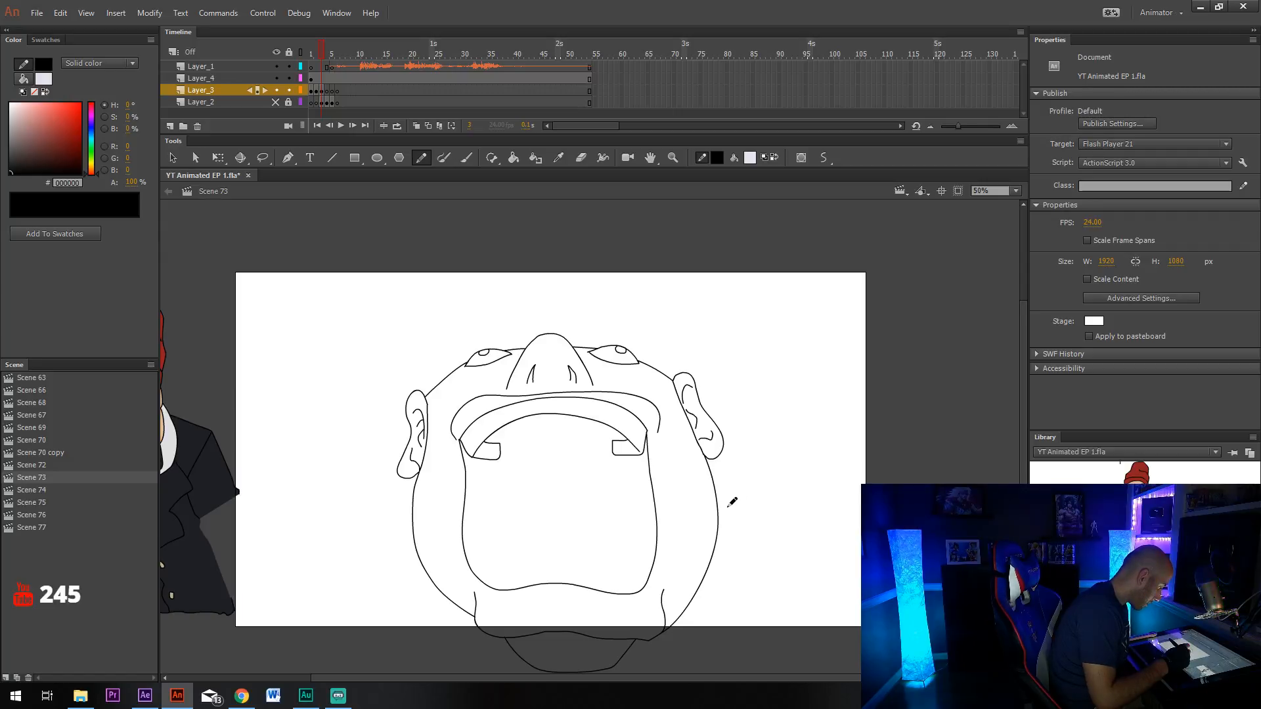
key("e")
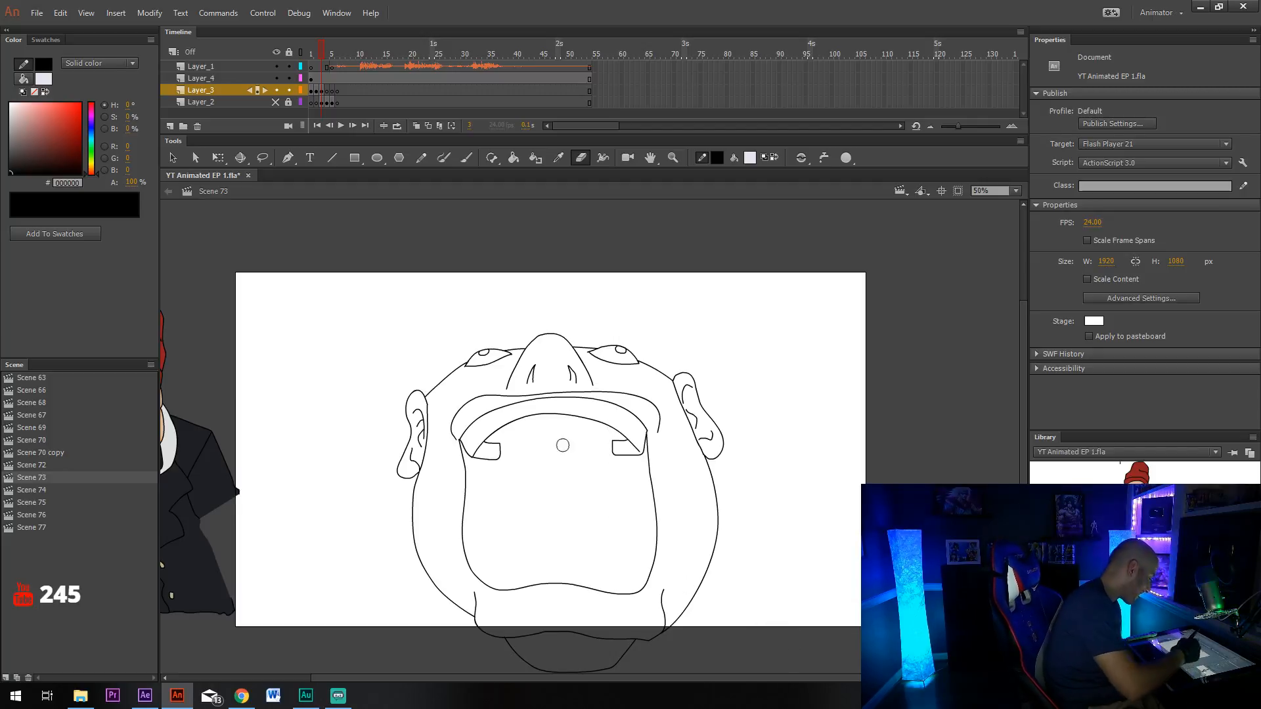
mouse_move(484, 454)
left_mouse_down()
mouse_move(498, 429)
mouse_move(522, 448)
left_mouse_up()
mouse_move(629, 448)
left_mouse_down()
mouse_move(610, 429)
mouse_move(533, 421)
mouse_move(497, 443)
left_mouse_up()
Delete the leftover line stubs at both upper corners of the mouth opening.
key("v")
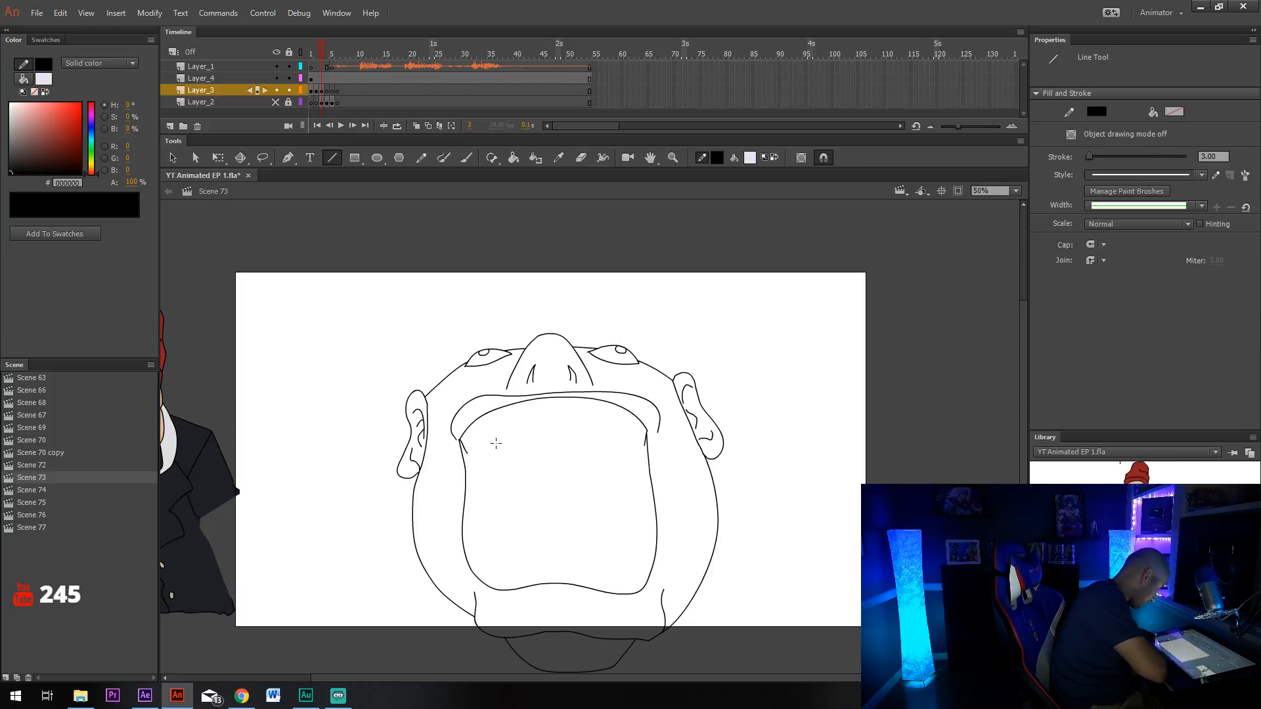
left_click(466, 451)
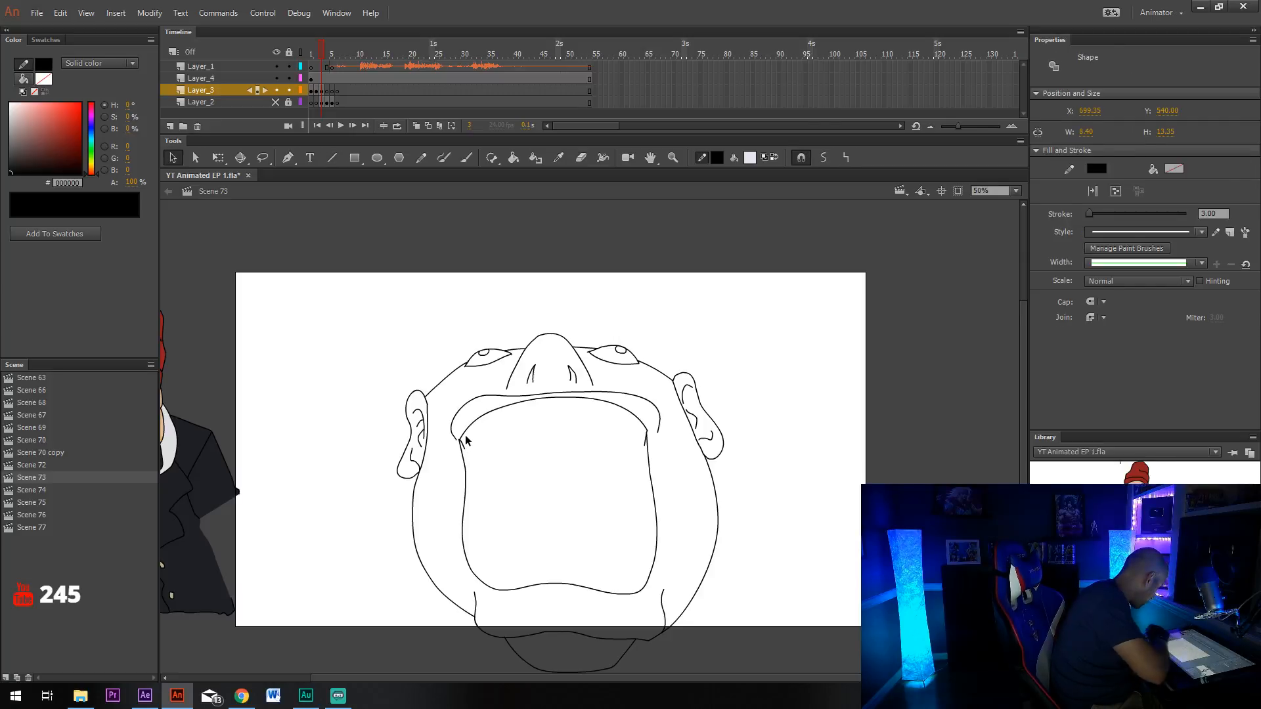
key("Delete")
left_click(463, 447)
key("Delete")
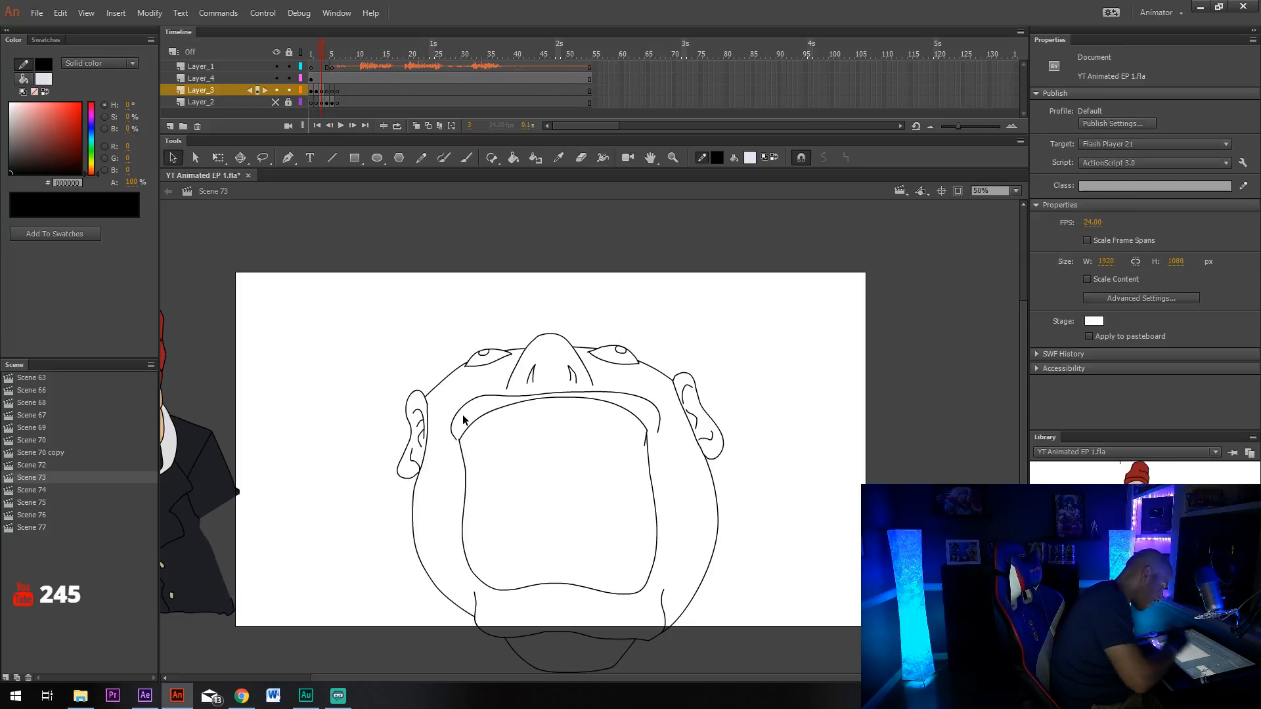
left_click(646, 434)
key("Delete")
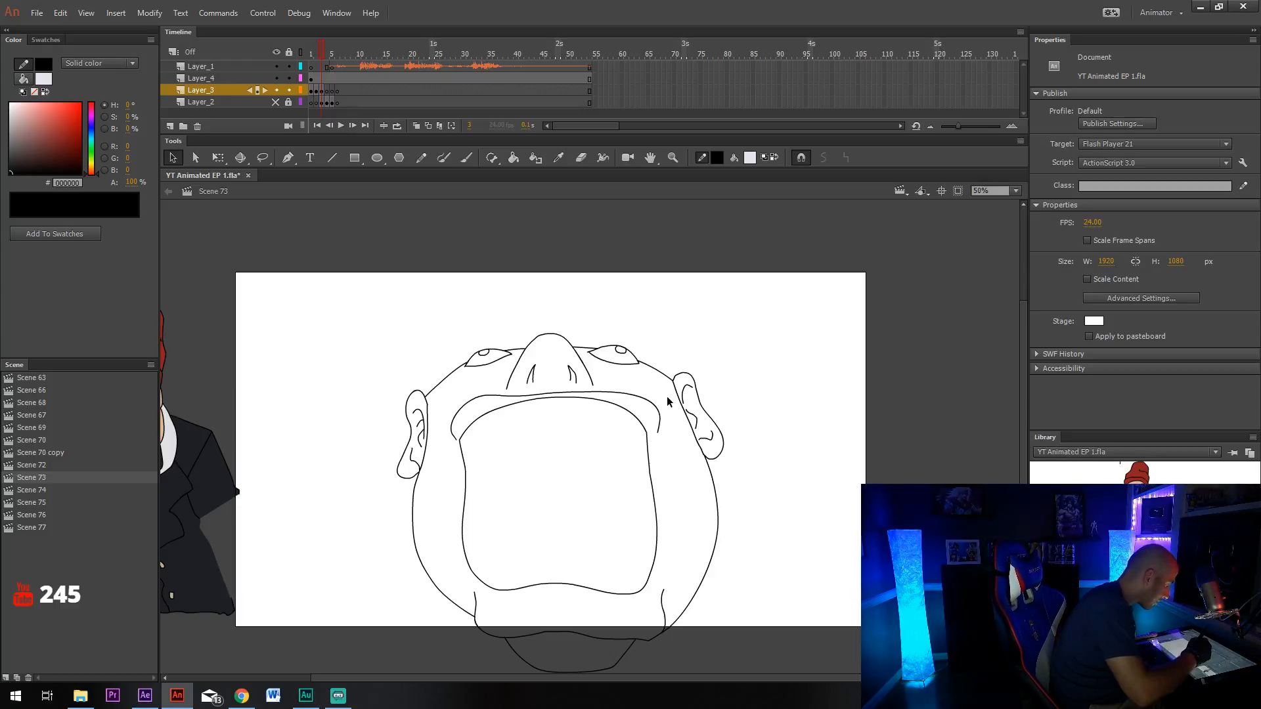
Ink a new arched lower edge for the upper teeth inside the mouth, with both ends hooking inward.
key("y")
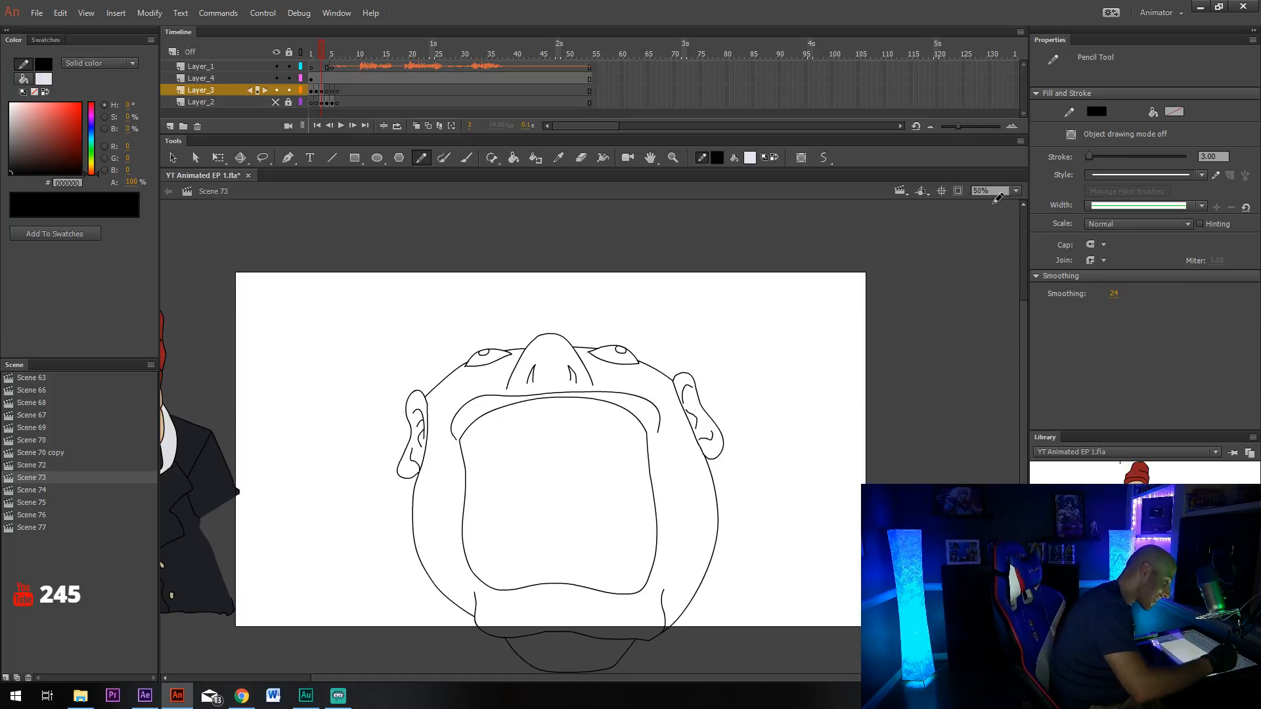
left_click(1016, 191)
left_click(1002, 276)
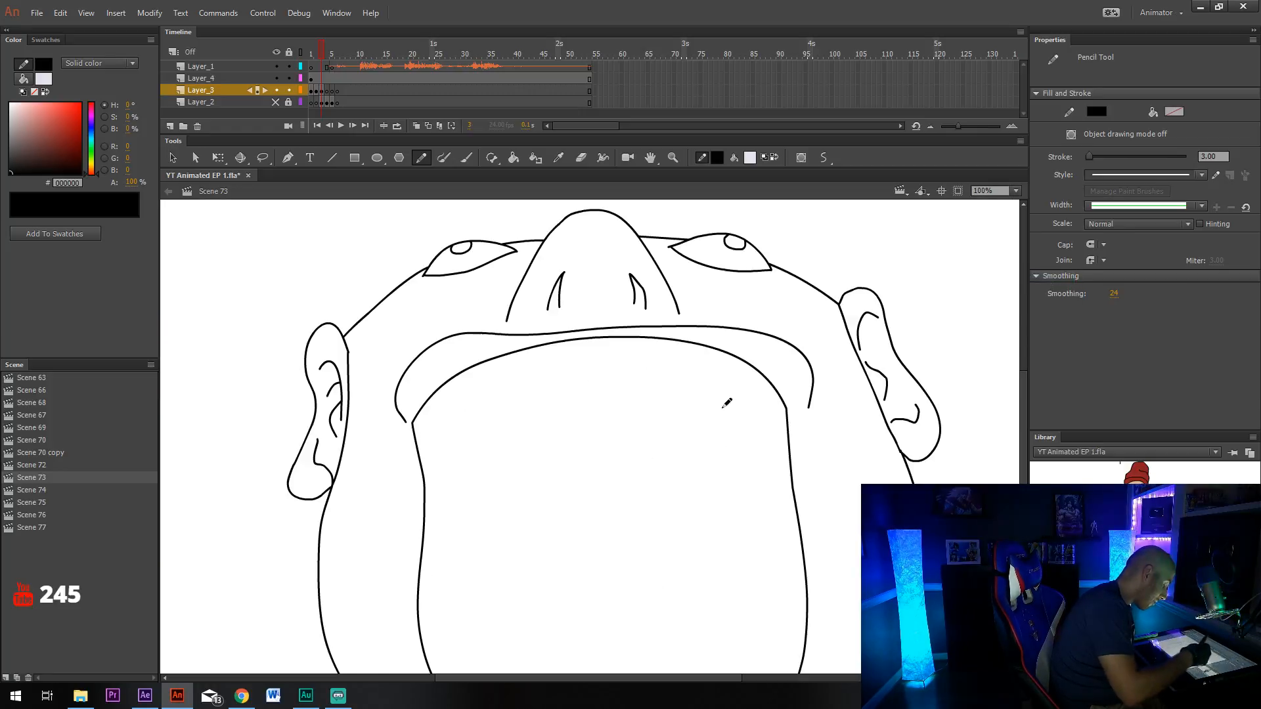
left_click_drag(680, 421, 688, 392)
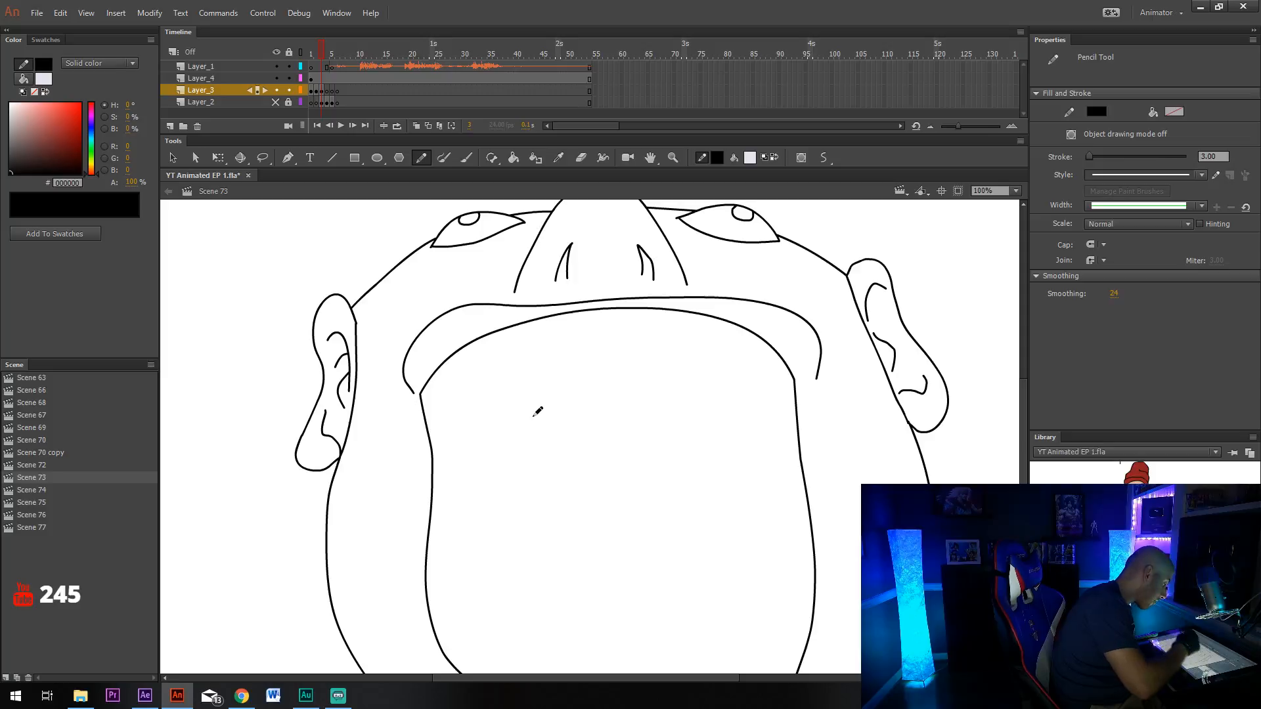
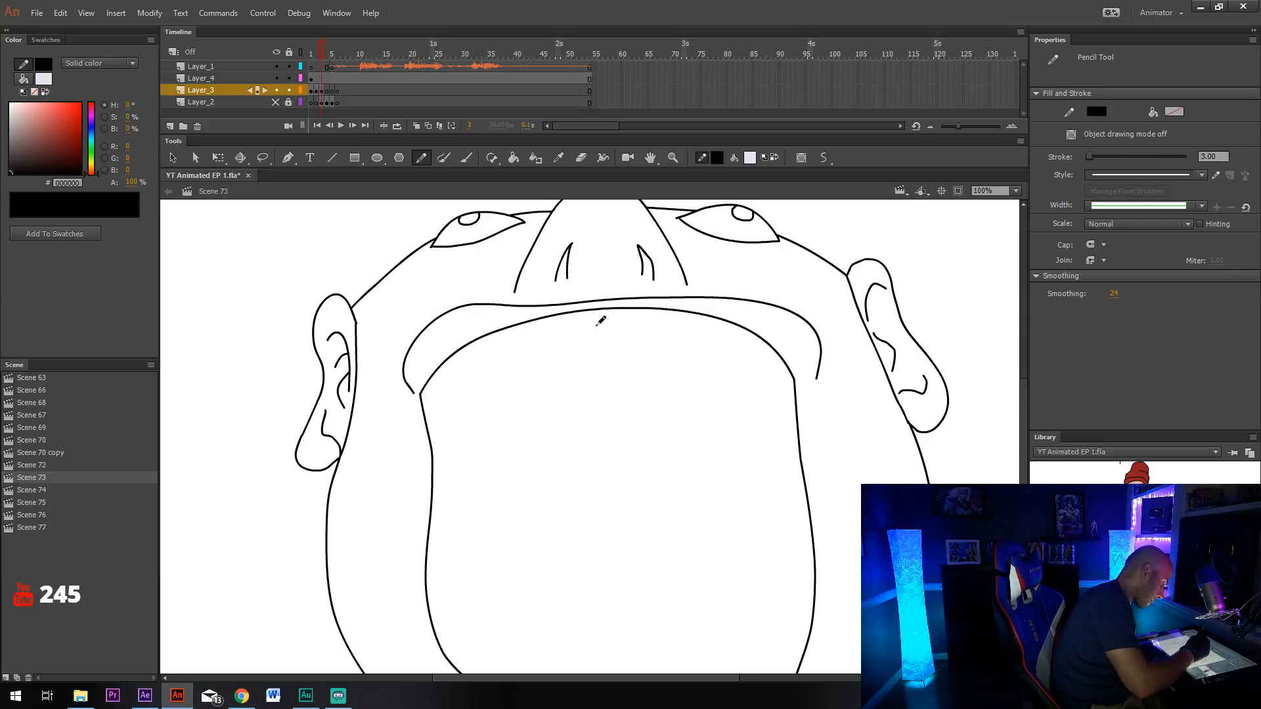
left_click_drag(601, 308, 593, 373)
key("ctrl+z")
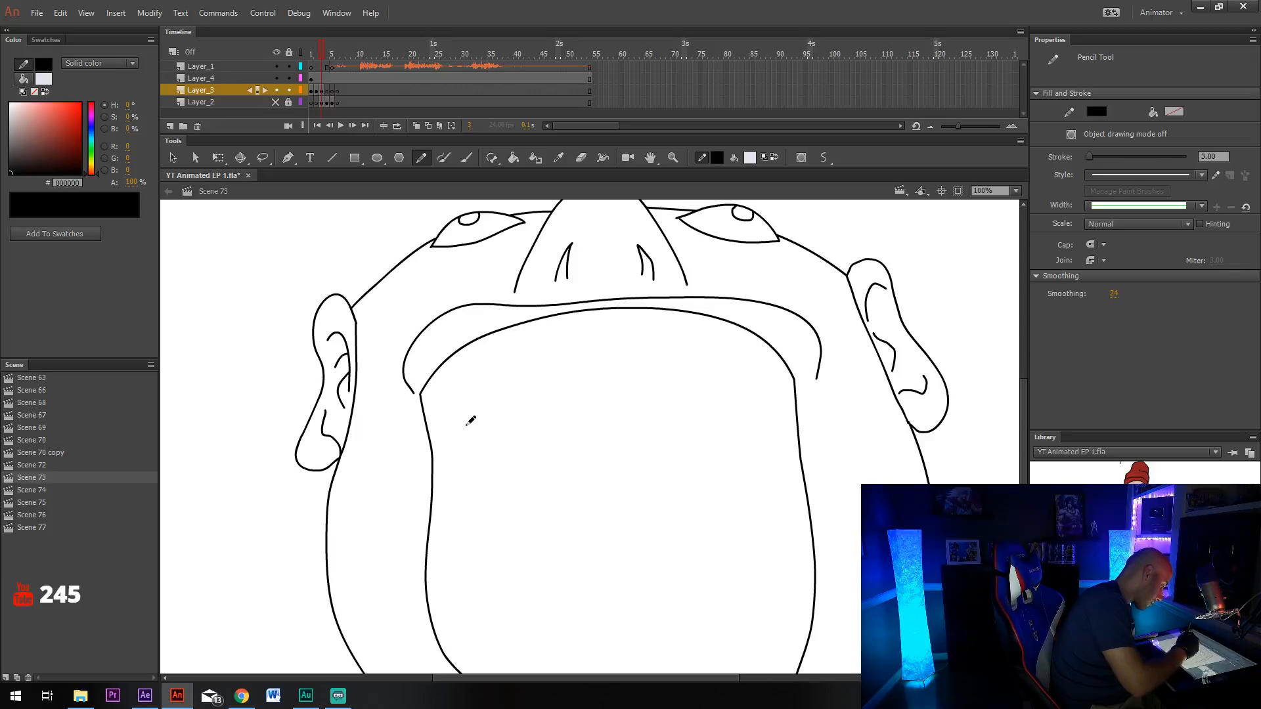
mouse_move(503, 447)
left_mouse_down()
mouse_move(486, 427)
mouse_move(577, 335)
mouse_move(651, 331)
mouse_move(702, 338)
mouse_move(750, 376)
mouse_move(751, 421)
mouse_move(715, 456)
left_mouse_up()
key("ctrl+z")
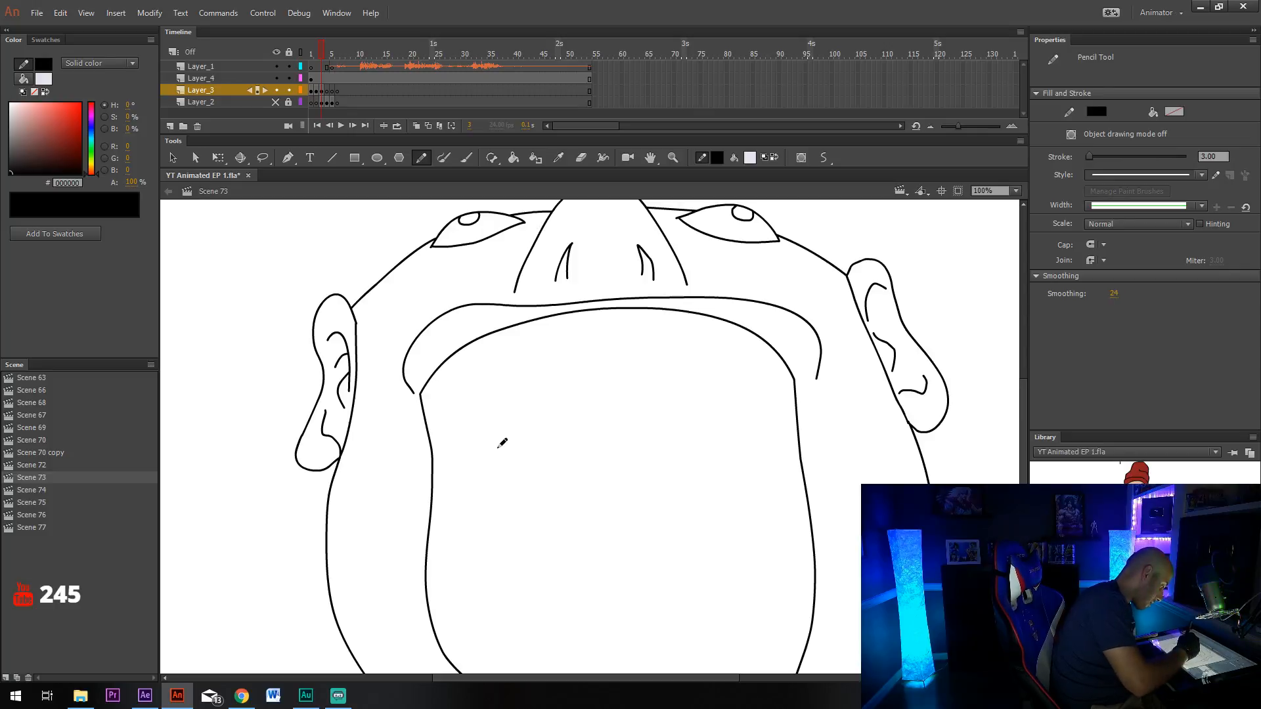
mouse_move(499, 449)
left_mouse_down()
mouse_move(506, 383)
mouse_move(581, 335)
mouse_move(620, 328)
mouse_move(702, 355)
mouse_move(741, 403)
mouse_move(733, 447)
left_mouse_up()
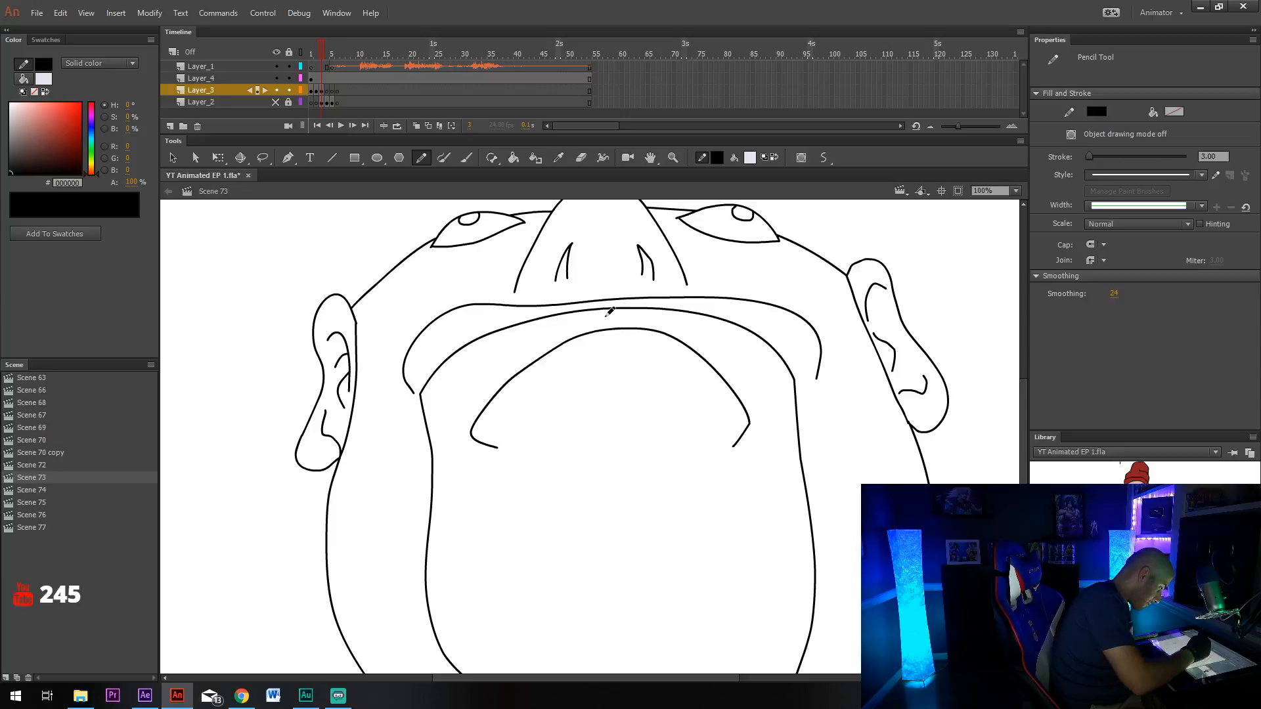
Ink the tooth divider lines between the two arcs, from the centre line out to a long curved line on each side.
mouse_move(612, 311)
left_mouse_down()
mouse_move(612, 328)
mouse_move(580, 323)
mouse_move(526, 351)
mouse_move(516, 373)
left_mouse_up()
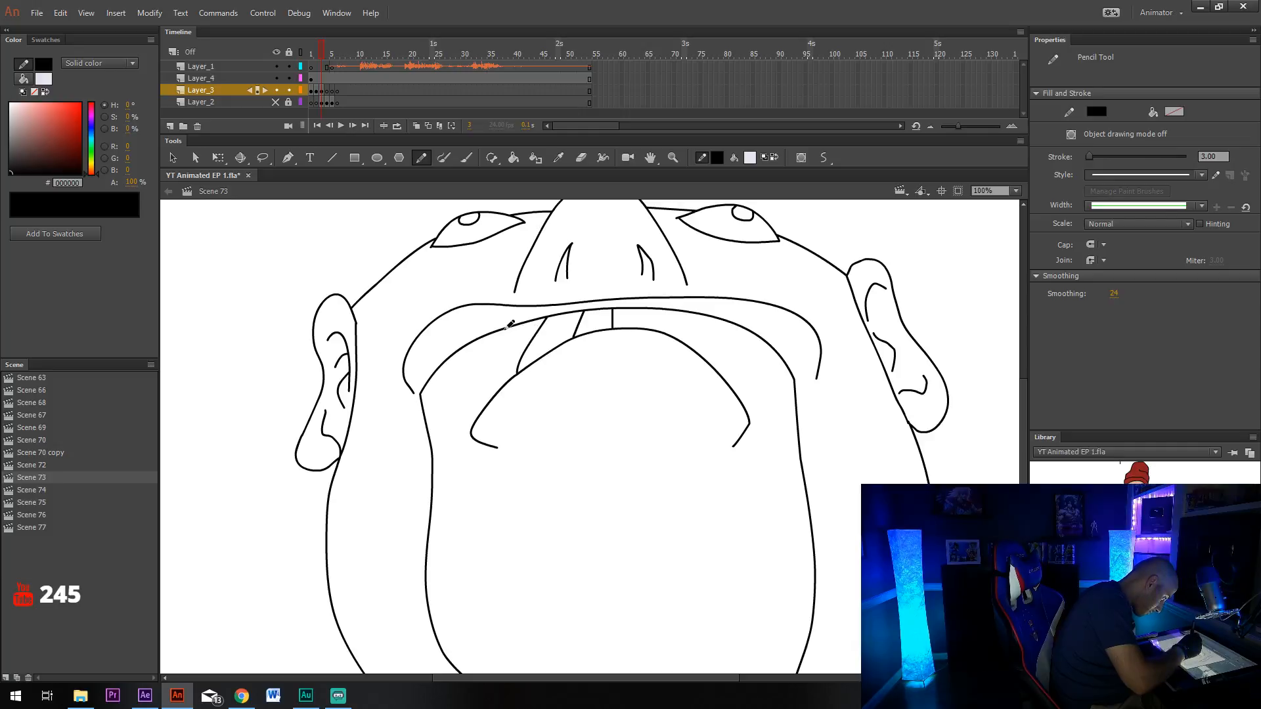
left_click_drag(503, 327, 468, 430)
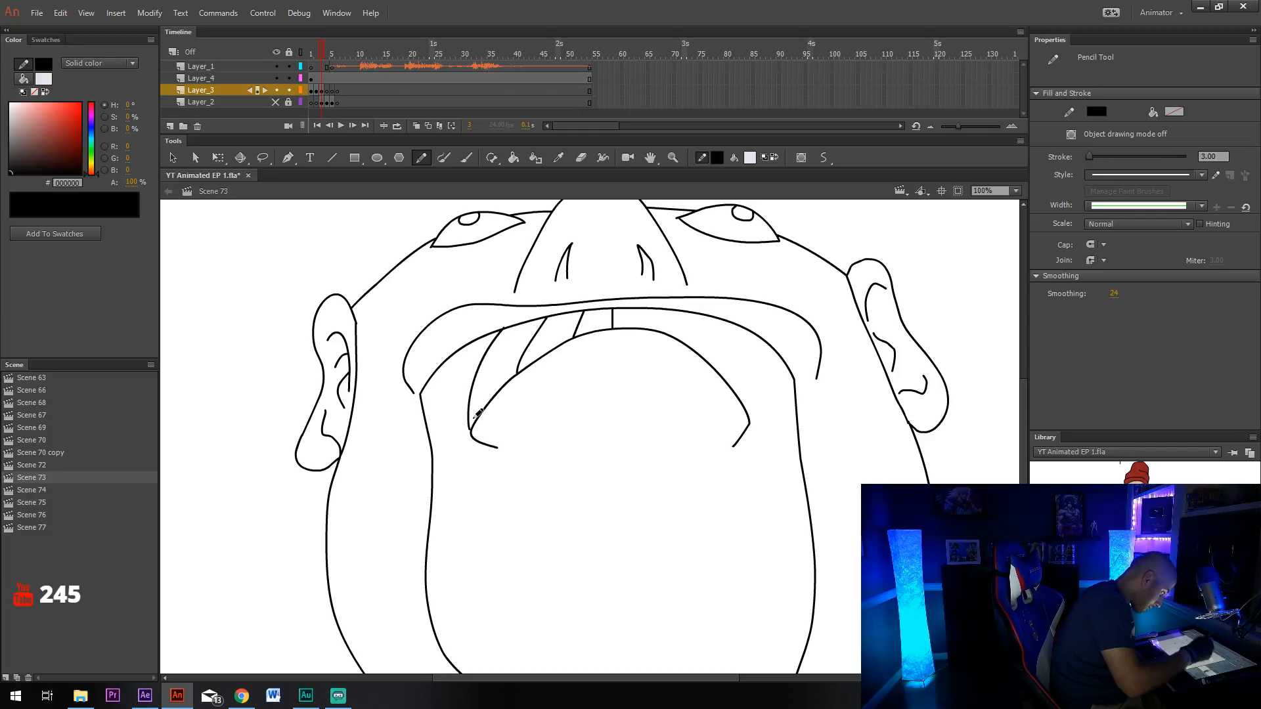
left_click_drag(779, 409, 739, 453)
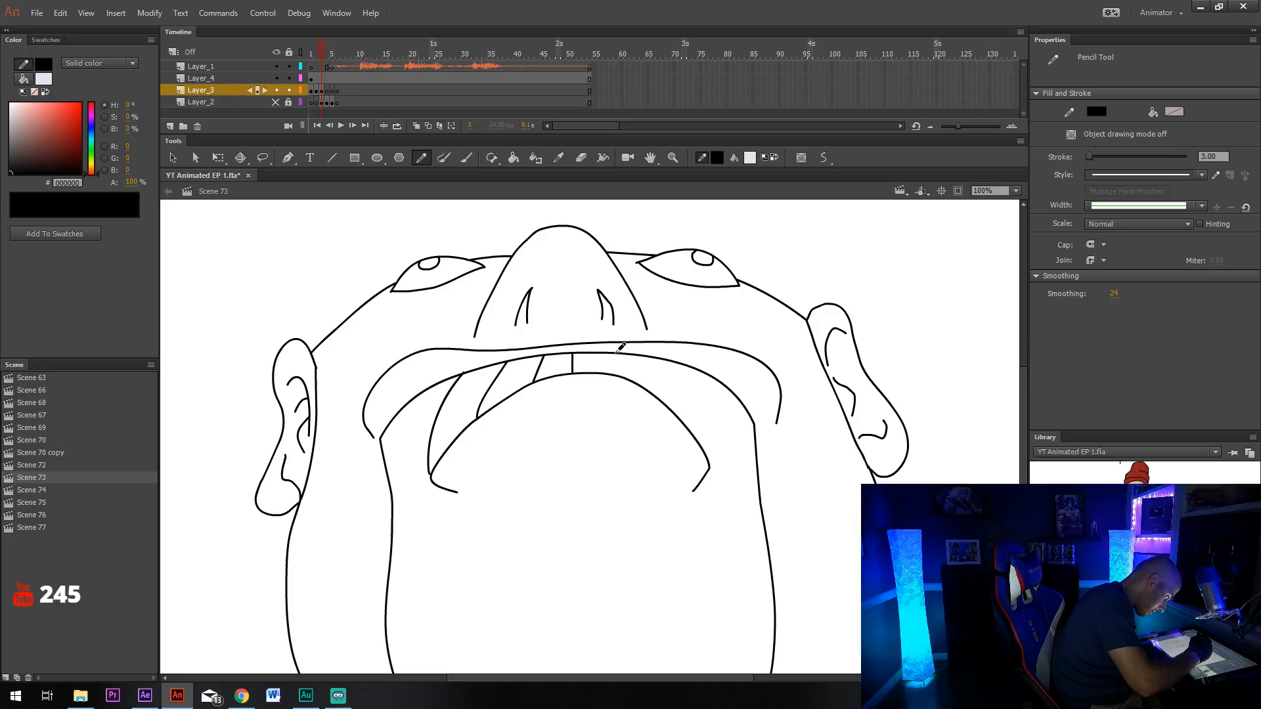
mouse_move(617, 353)
left_mouse_down()
mouse_move(628, 378)
mouse_move(667, 380)
mouse_move(674, 415)
left_mouse_up()
mouse_move(690, 366)
left_mouse_down()
mouse_move(716, 444)
mouse_move(710, 468)
mouse_move(701, 461)
left_mouse_up()
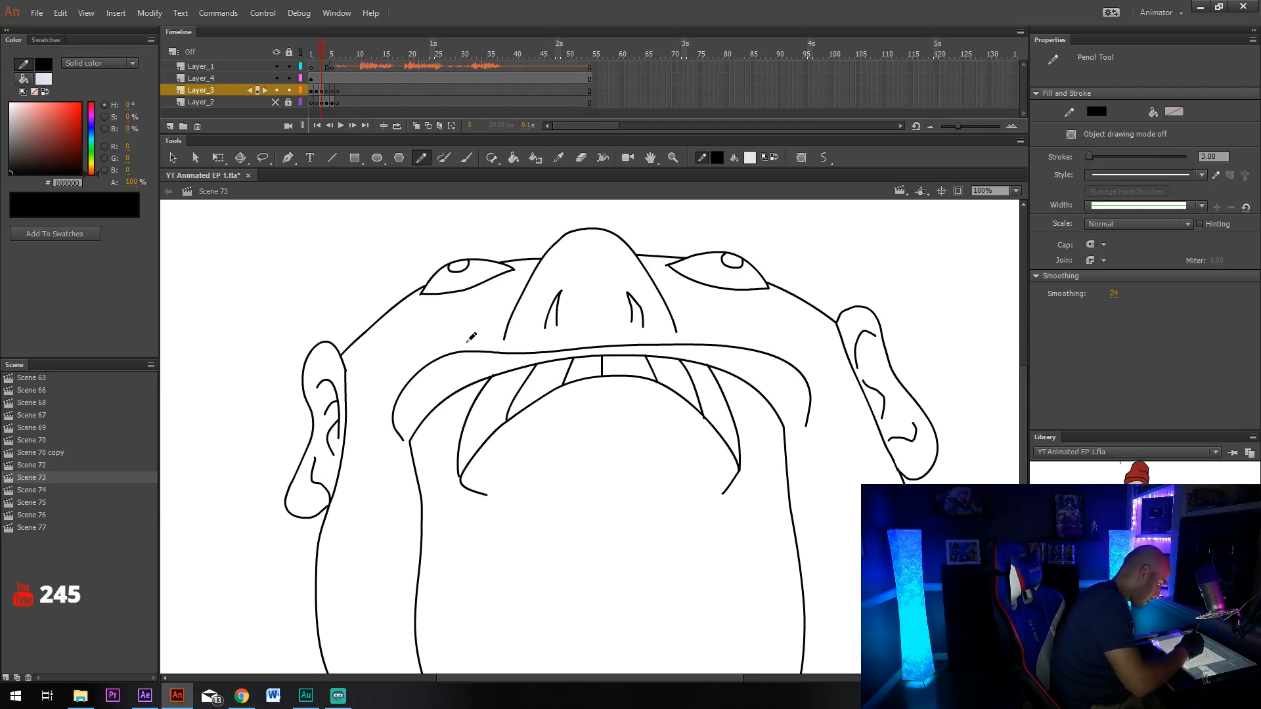
Reshape the lower edge of the upper teeth between the dividers so each tooth has its own contour.
key("v")
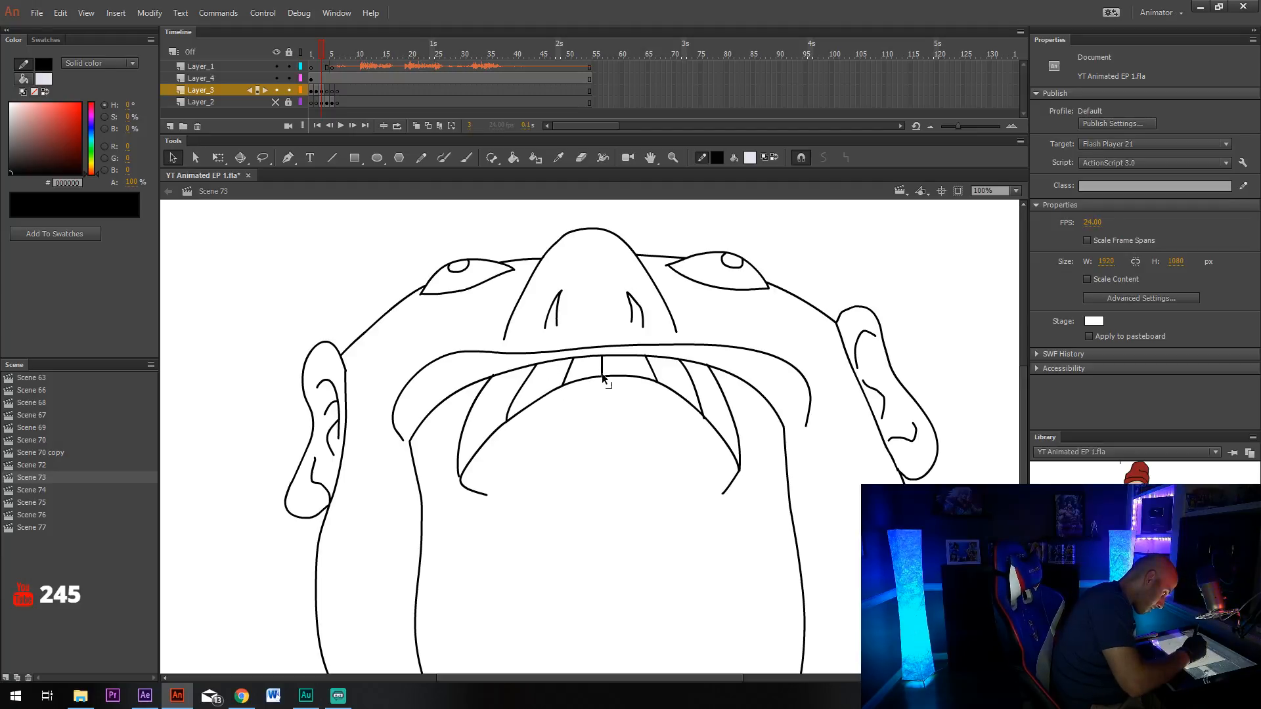
left_click(703, 410)
key("Delete")
scroll(703, 410, "down", 3)
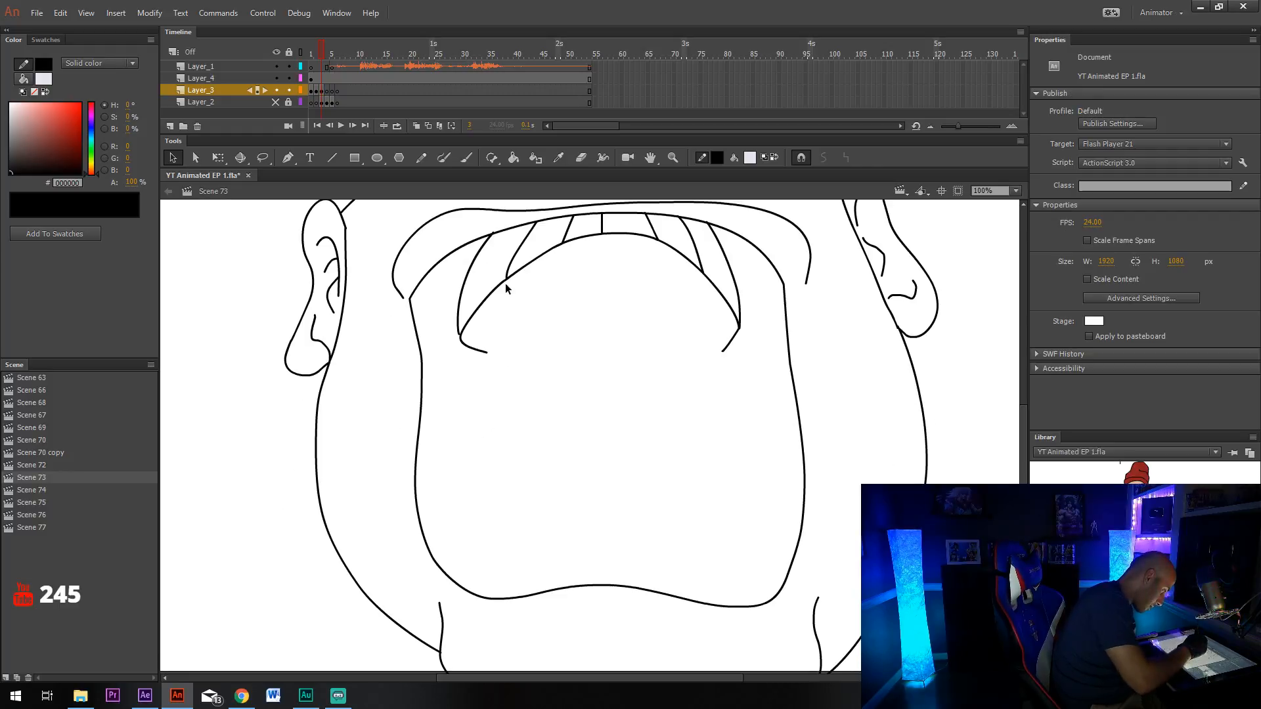
left_click_drag(506, 279, 718, 297)
left_click_drag(700, 249, 667, 397)
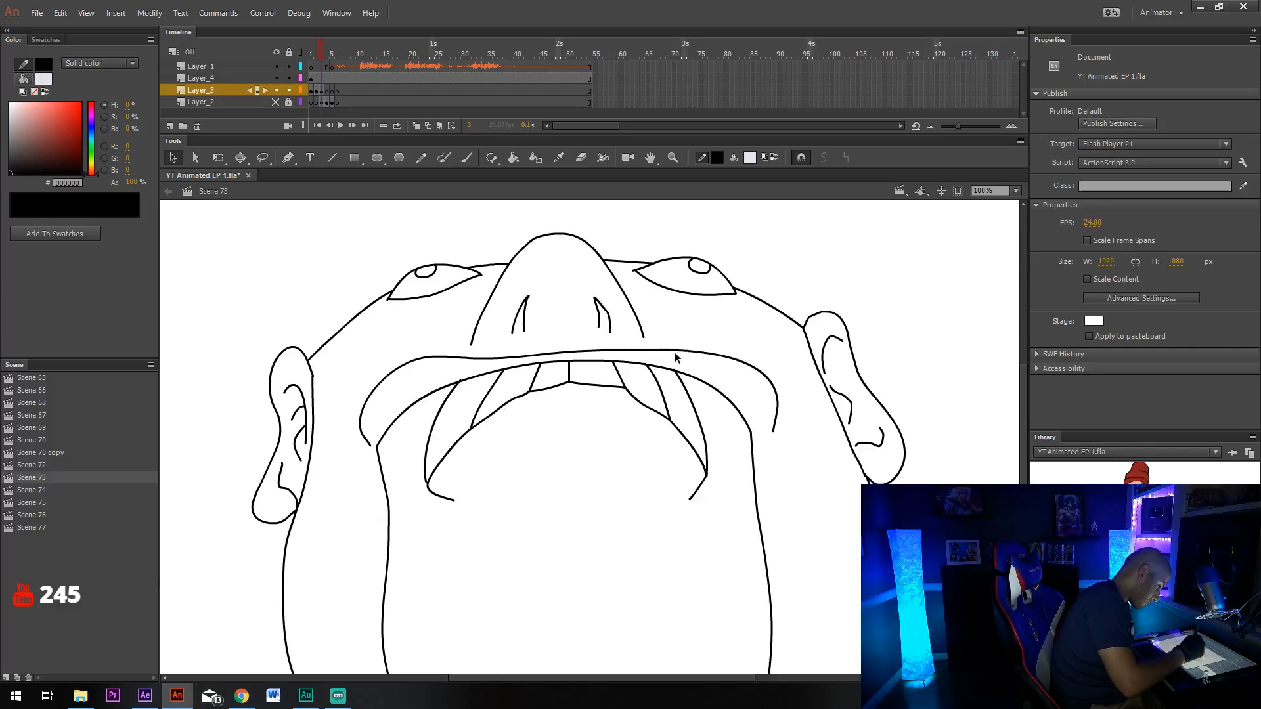
Ink the outer curve of the back teeth on both sides, from the upper mouth line to the hooked ends.
key("y")
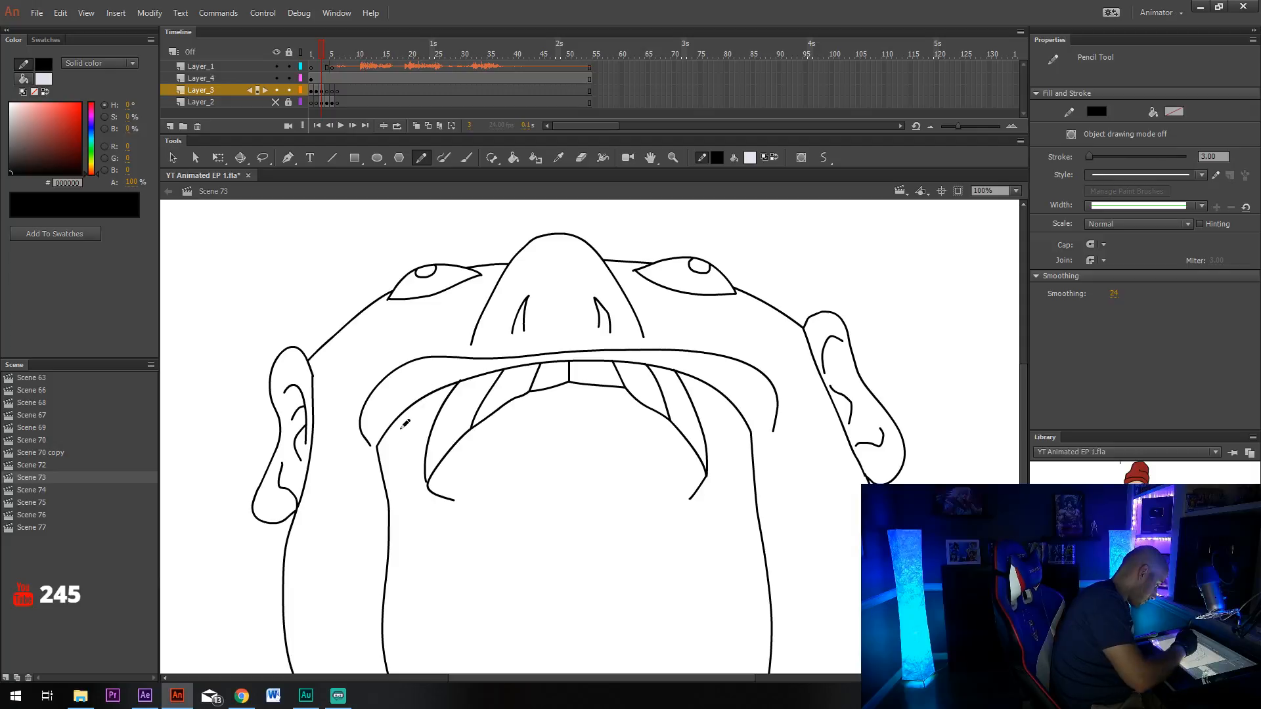
mouse_move(392, 427)
left_mouse_down()
mouse_move(401, 490)
mouse_move(455, 501)
left_mouse_up()
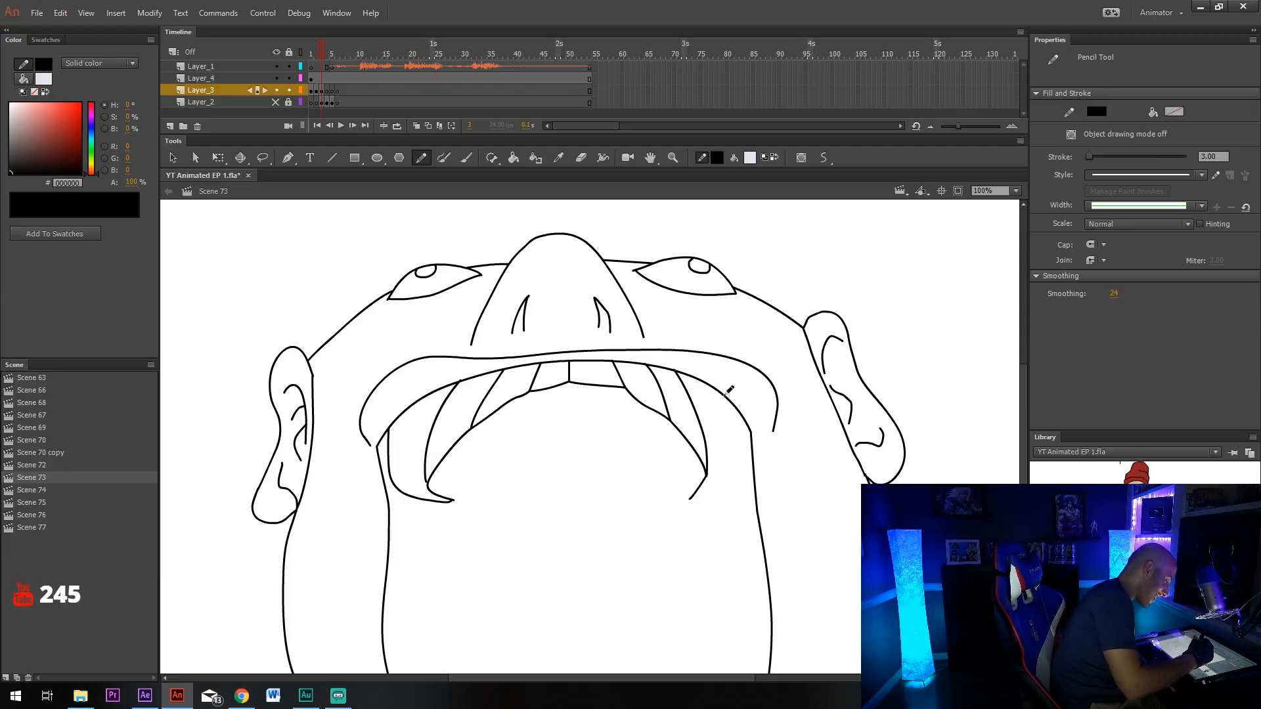
mouse_move(733, 400)
left_mouse_down()
mouse_move(741, 464)
mouse_move(690, 499)
left_mouse_up()
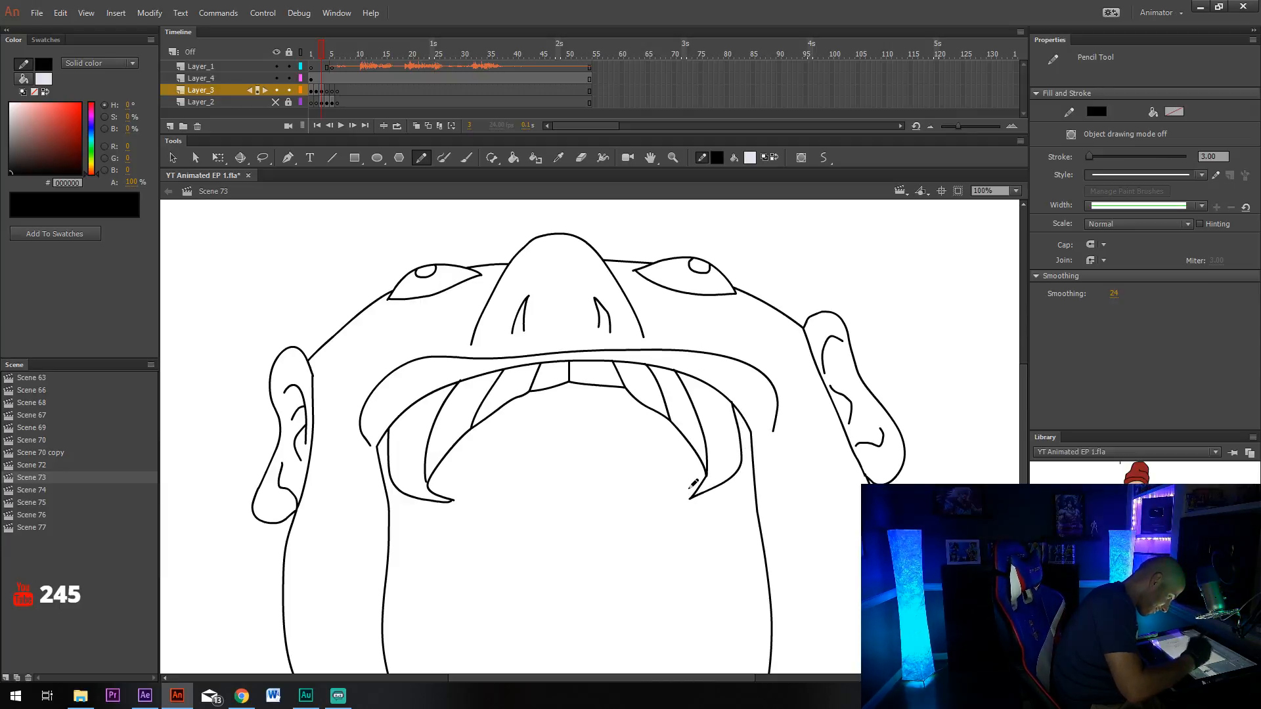
Undo all the upper teeth lines inside the mouth, back to the bare mouth opening.
left_click(1016, 191)
left_click(1003, 263)
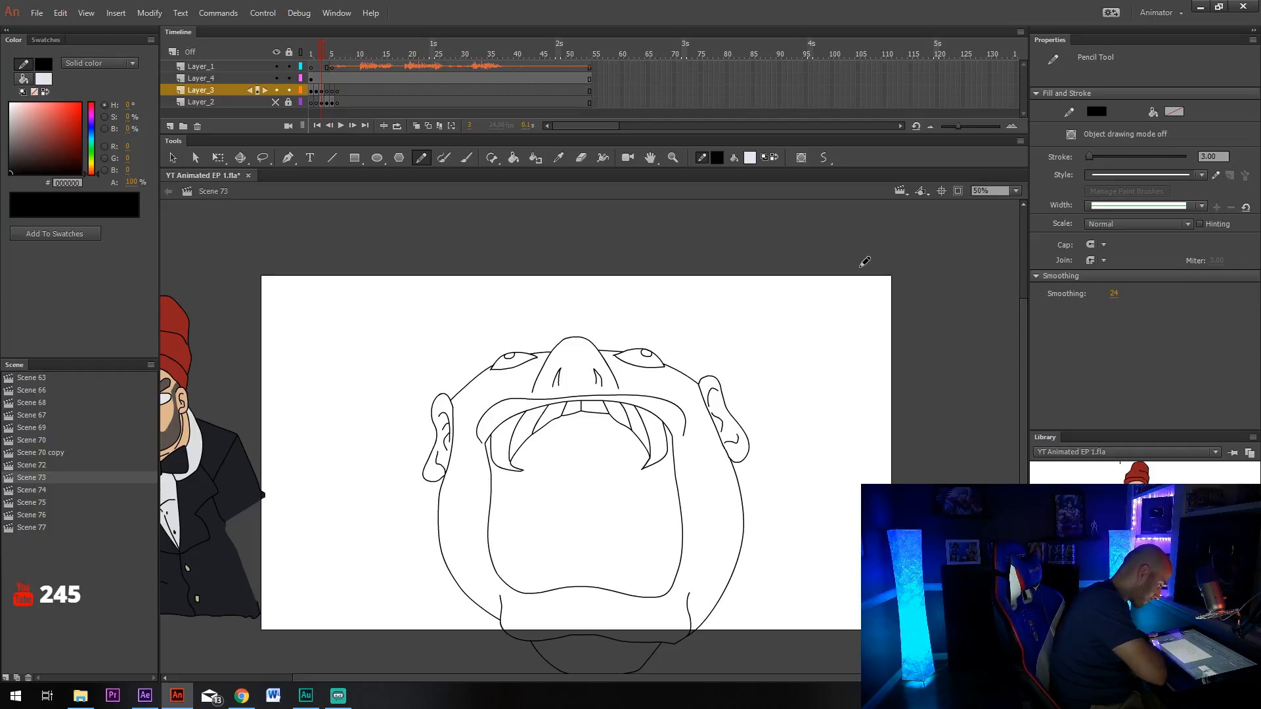
key("ctrl+z")
key("ctrl+z")
key("ctrl+z")
key("ctrl+z")
key("ctrl+z")
key("ctrl+z")
key("ctrl+z")
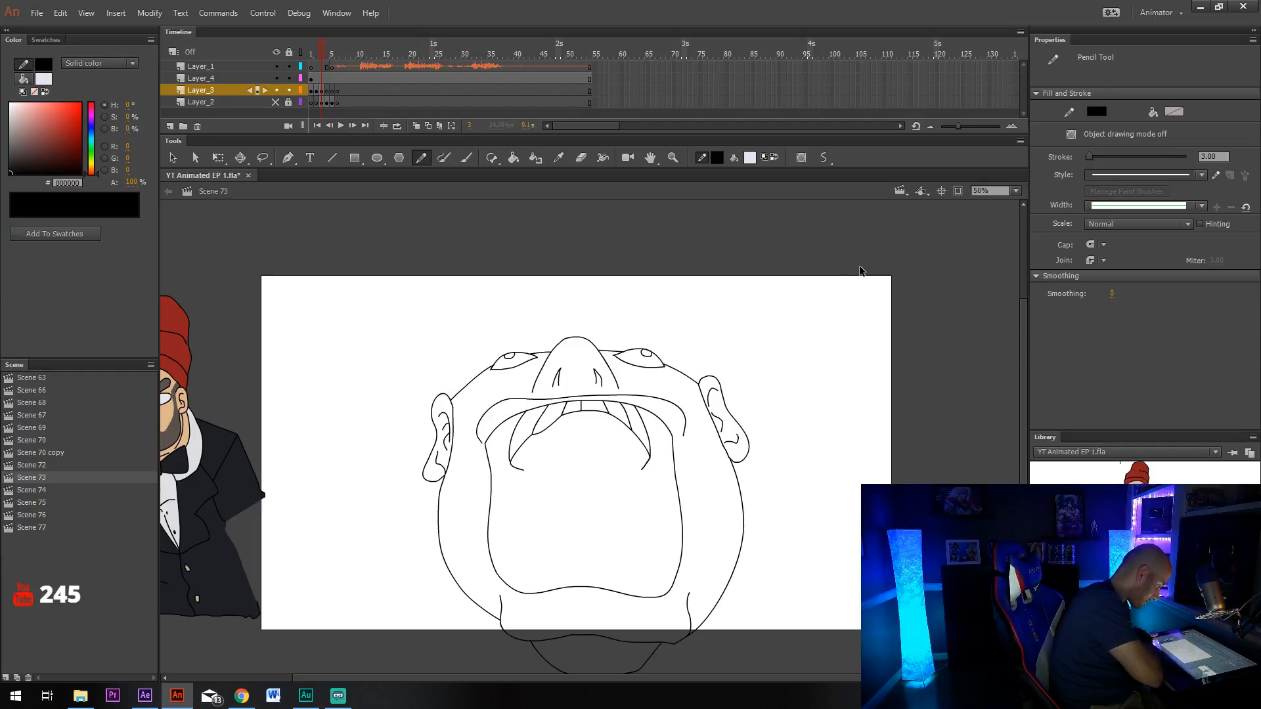
key("ctrl+z")
key("ctrl+z")
key("ctrl+z")
key("ctrl+z")
key("ctrl+z")
key("ctrl+z")
key("ctrl+z")
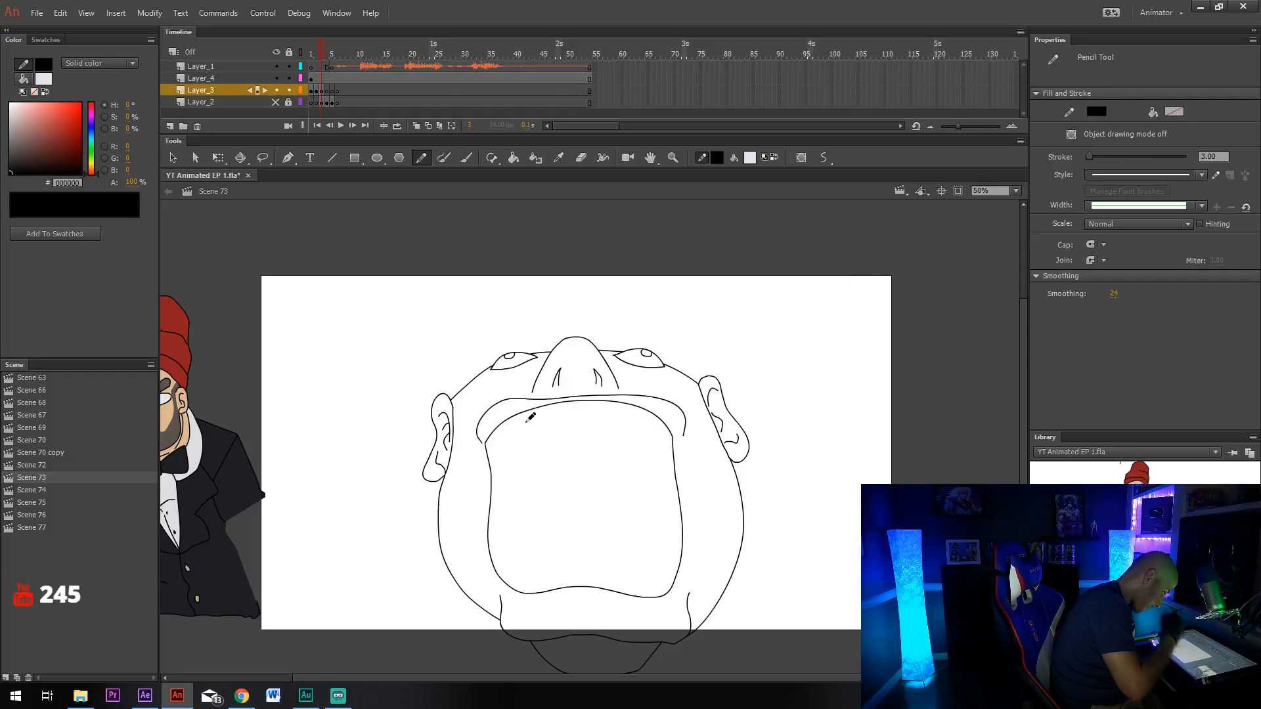
Ink an arched upper teeth band across the mouth and delete the mouth outline segments that cross its two ends.
mouse_move(486, 441)
left_mouse_down()
mouse_move(484, 468)
mouse_move(572, 442)
mouse_move(616, 444)
mouse_move(676, 471)
mouse_move(674, 430)
left_mouse_up()
key("v")
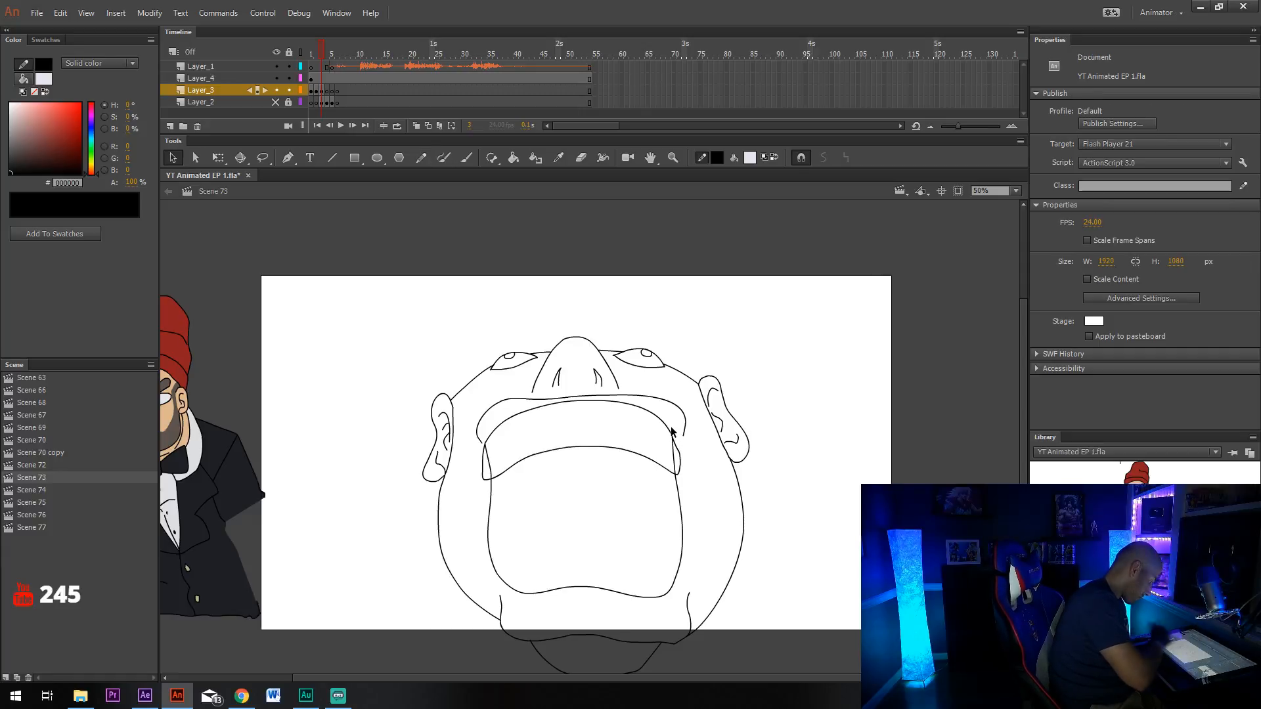
left_click(487, 453)
key("Delete")
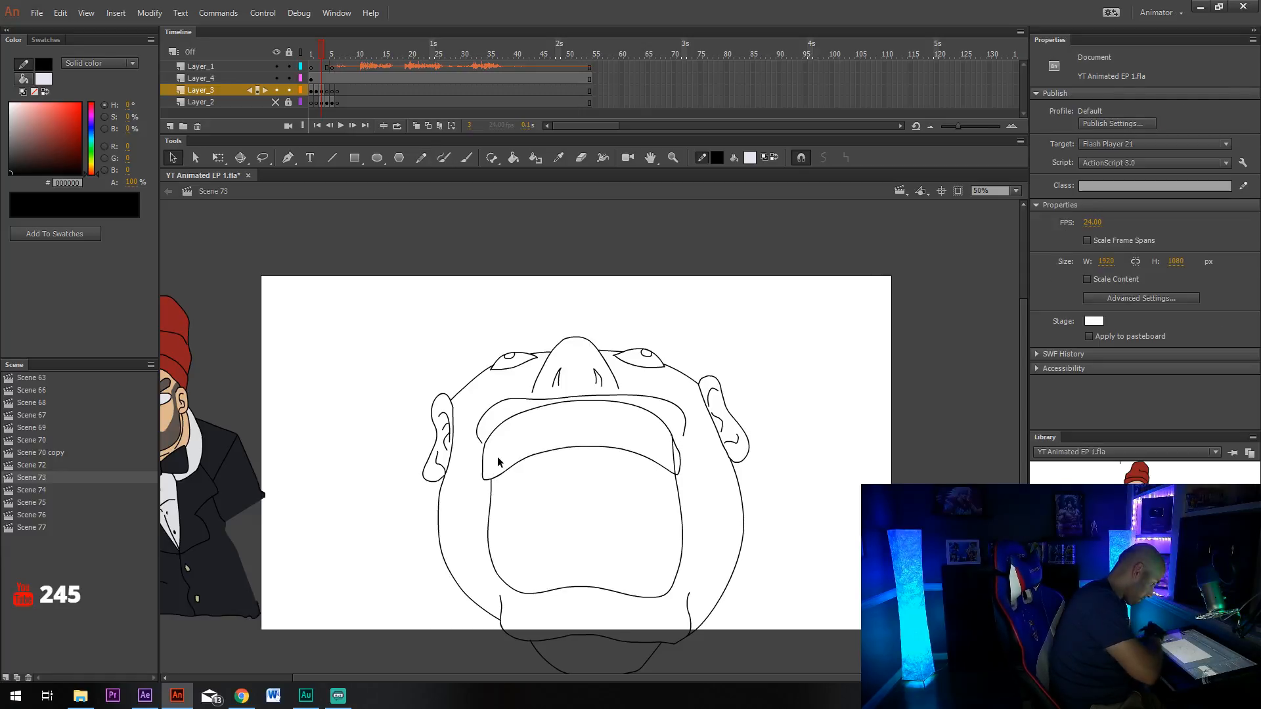
left_click(675, 459)
key("Delete")
key("y")
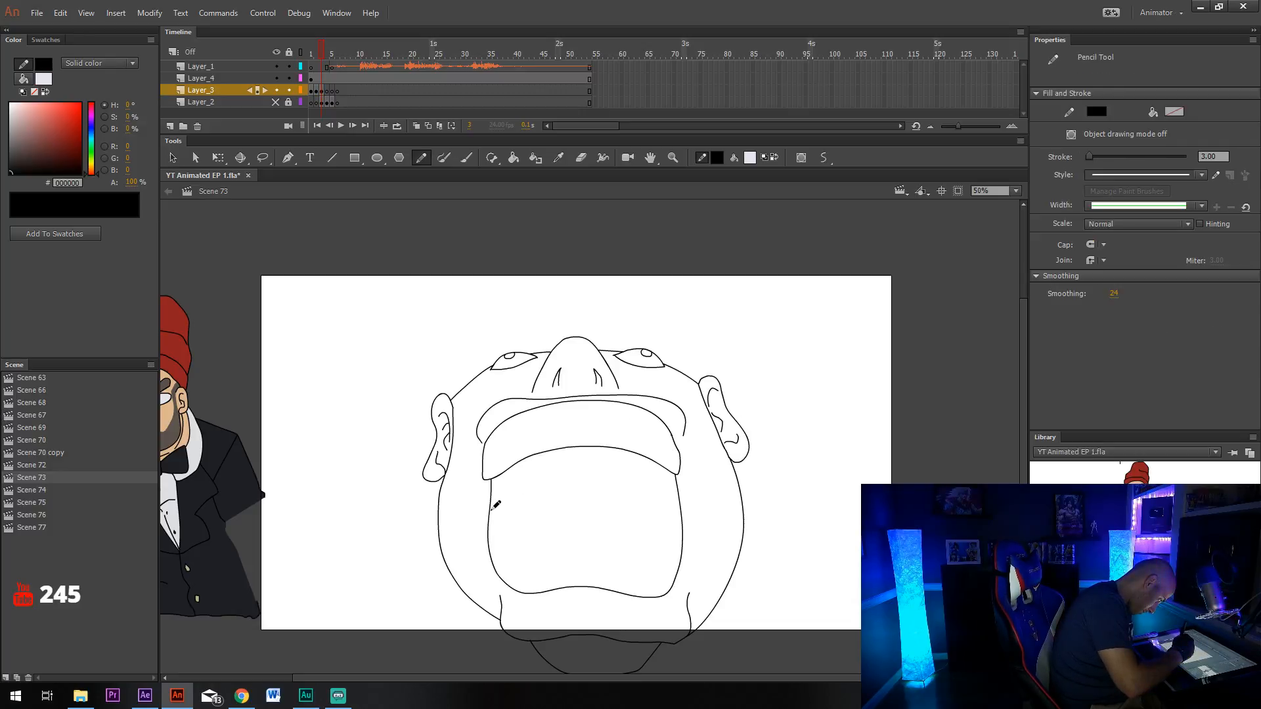
Ink the lower teeth as stepped molars on both sides of the jaw, joined by a gum line, with short crease marks on the teeth.
mouse_move(514, 509)
left_mouse_down()
mouse_move(519, 527)
mouse_move(504, 540)
mouse_move(520, 540)
mouse_move(522, 554)
mouse_move(656, 558)
mouse_move(675, 519)
mouse_move(659, 509)
left_mouse_up()
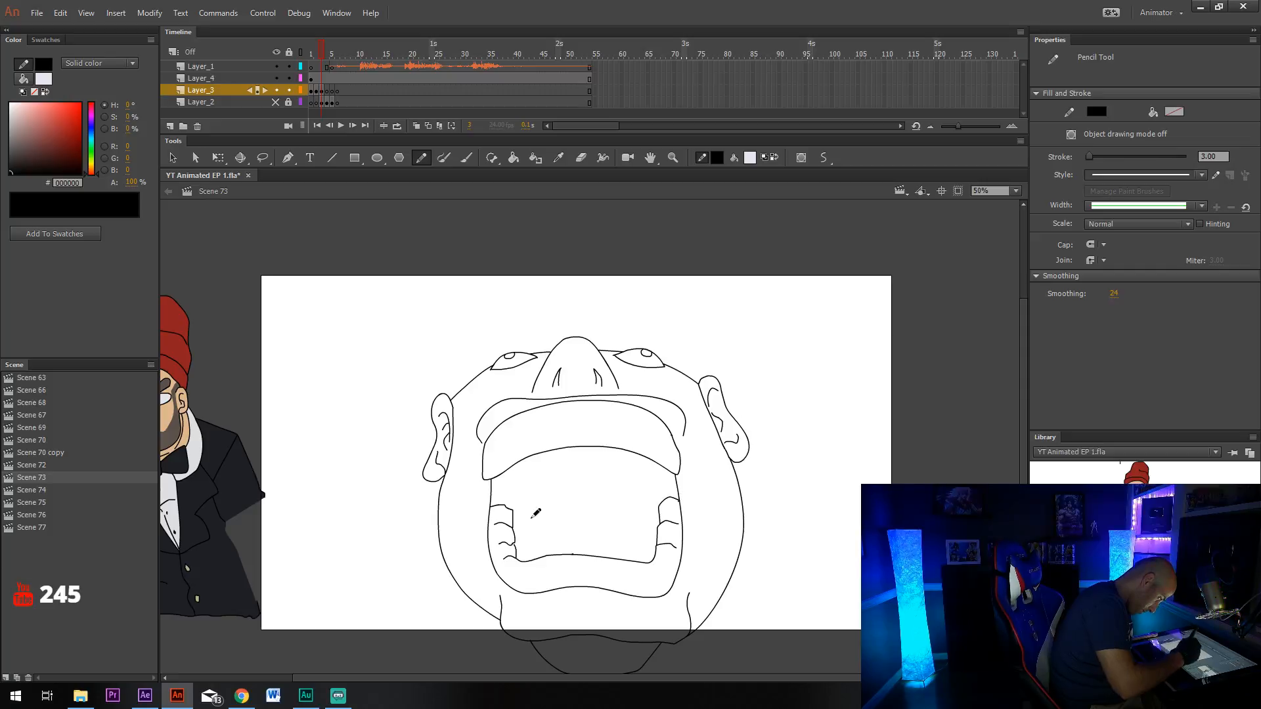
mouse_move(499, 518)
left_mouse_down()
mouse_move(510, 507)
mouse_move(506, 532)
left_mouse_up()
key("e")
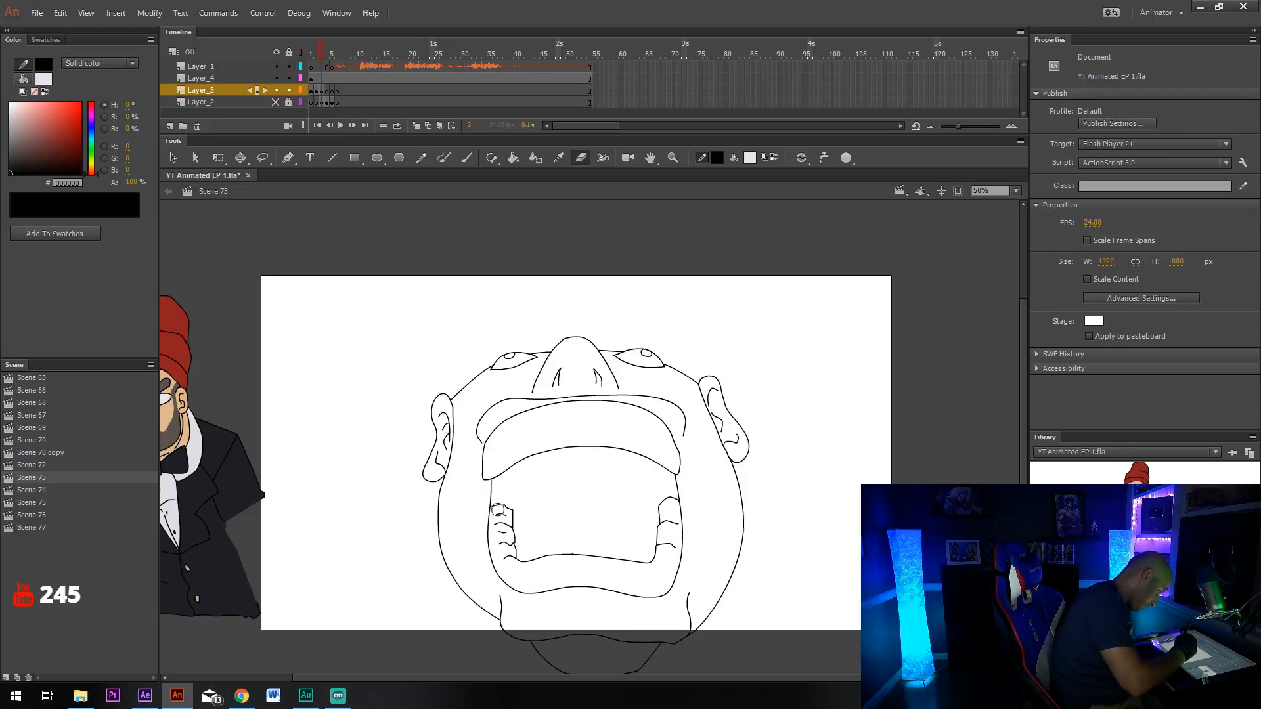
key("y")
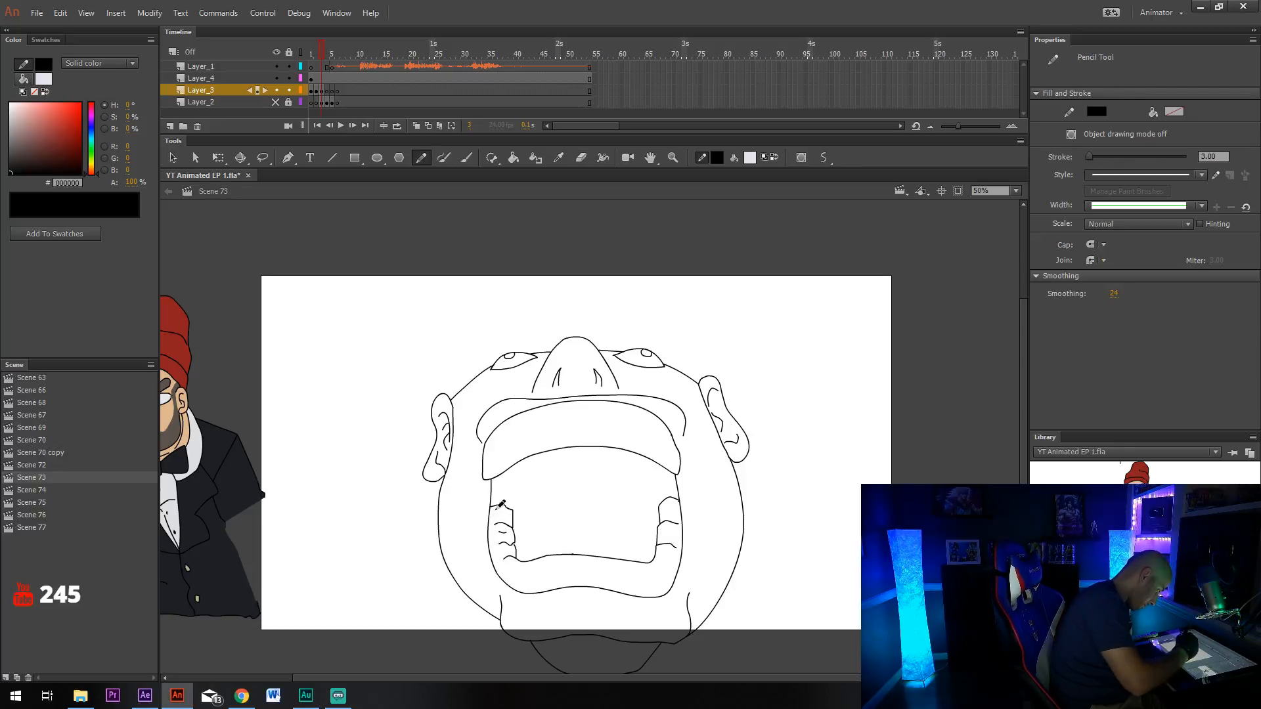
left_click_drag(665, 512, 674, 509)
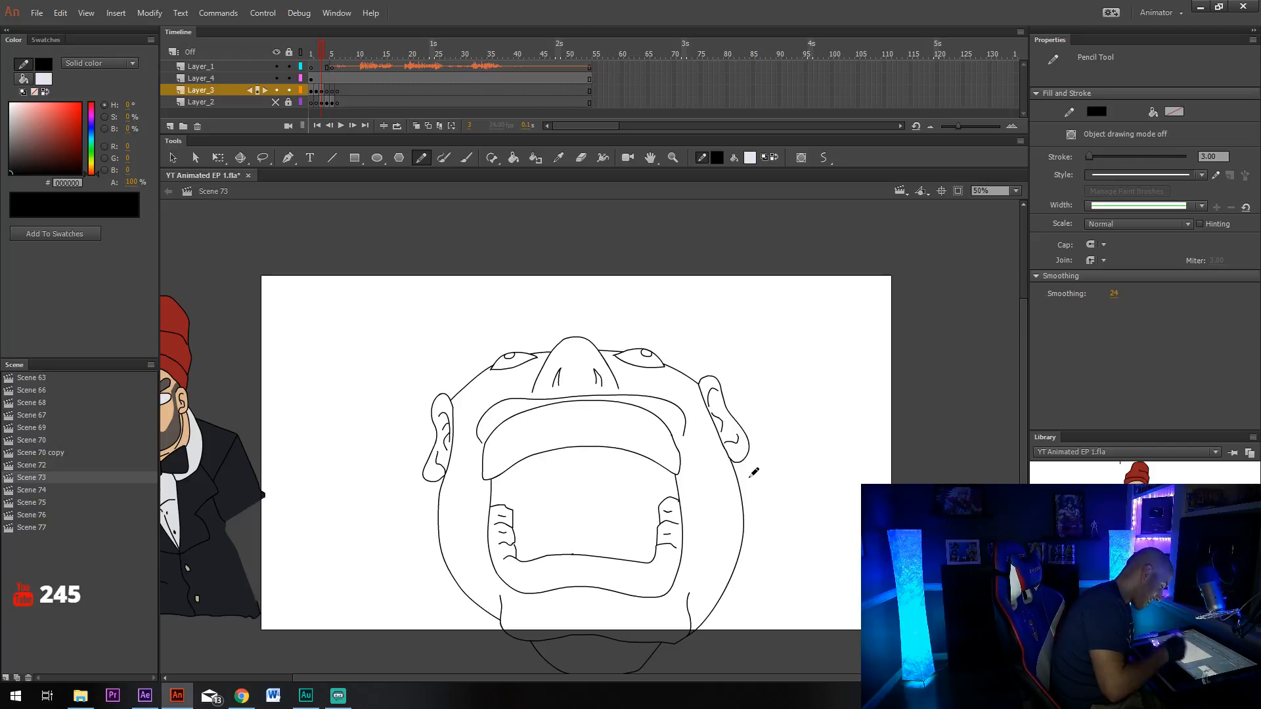
Erase the arched teeth band below the upper mouth line, leaving the mouth sides open above the lower molars.
key("e")
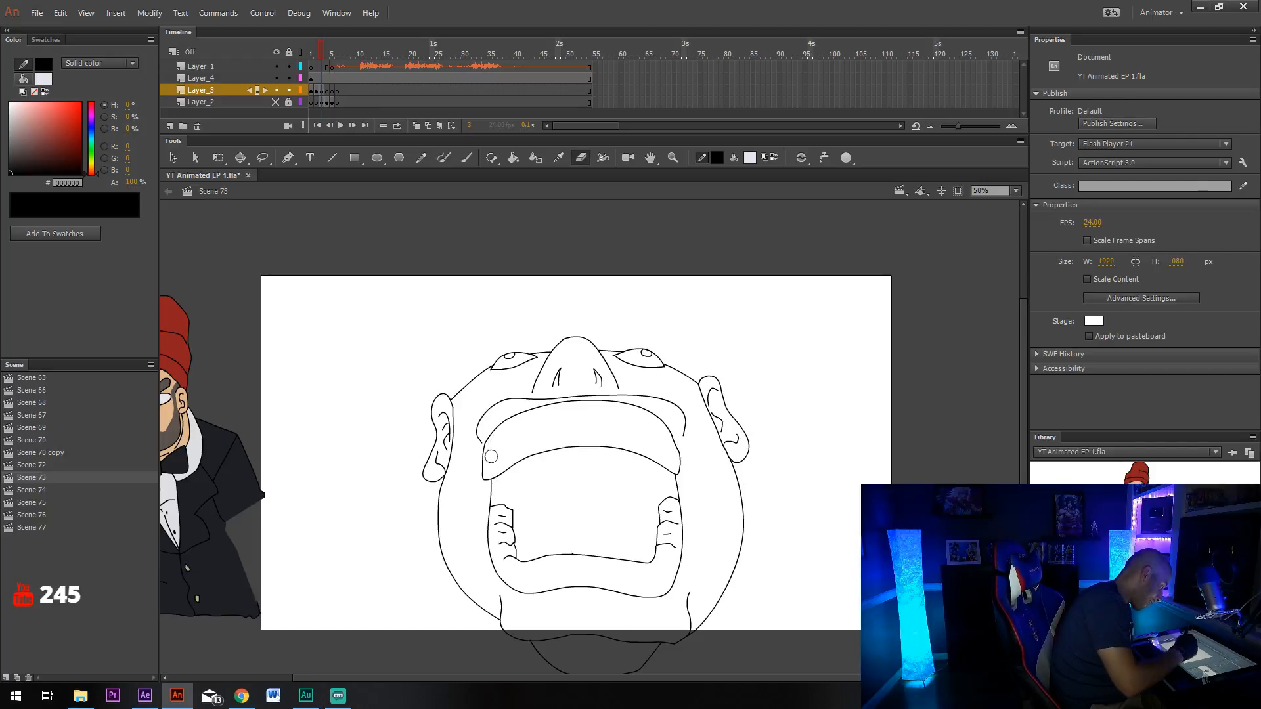
mouse_move(491, 455)
left_mouse_down()
mouse_move(486, 474)
mouse_move(549, 453)
mouse_move(678, 468)
left_mouse_up()
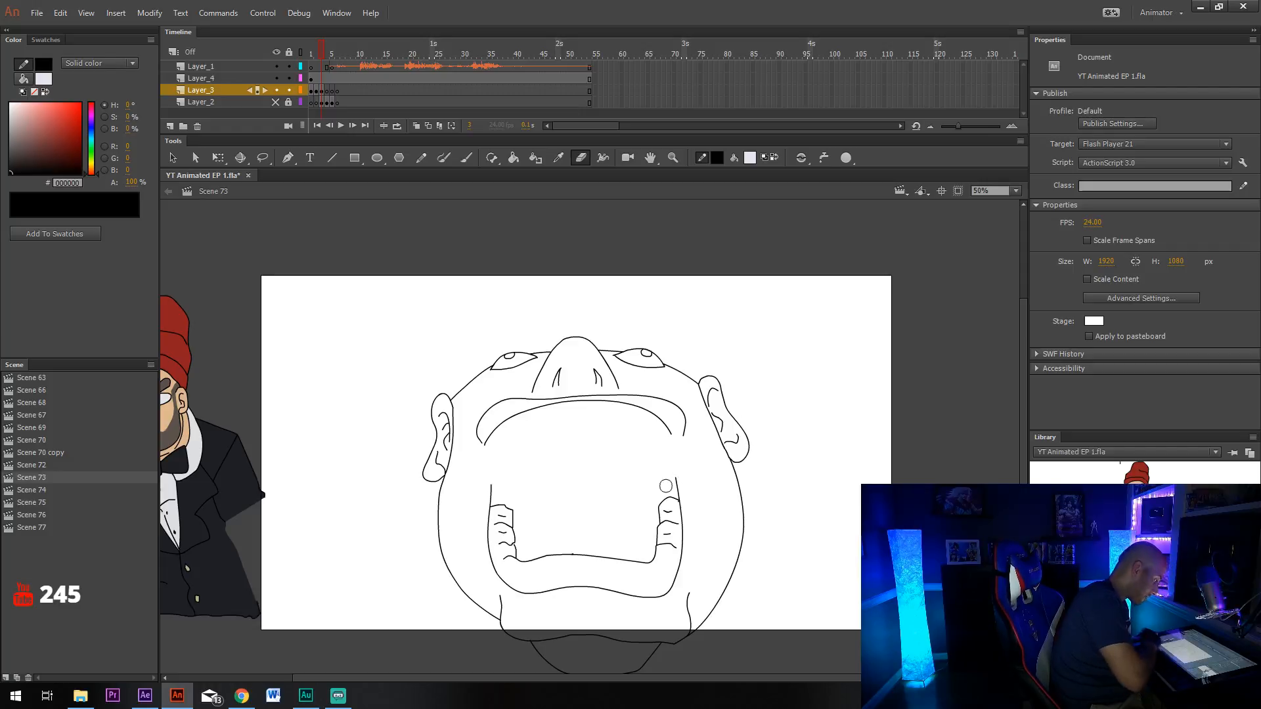
key("y")
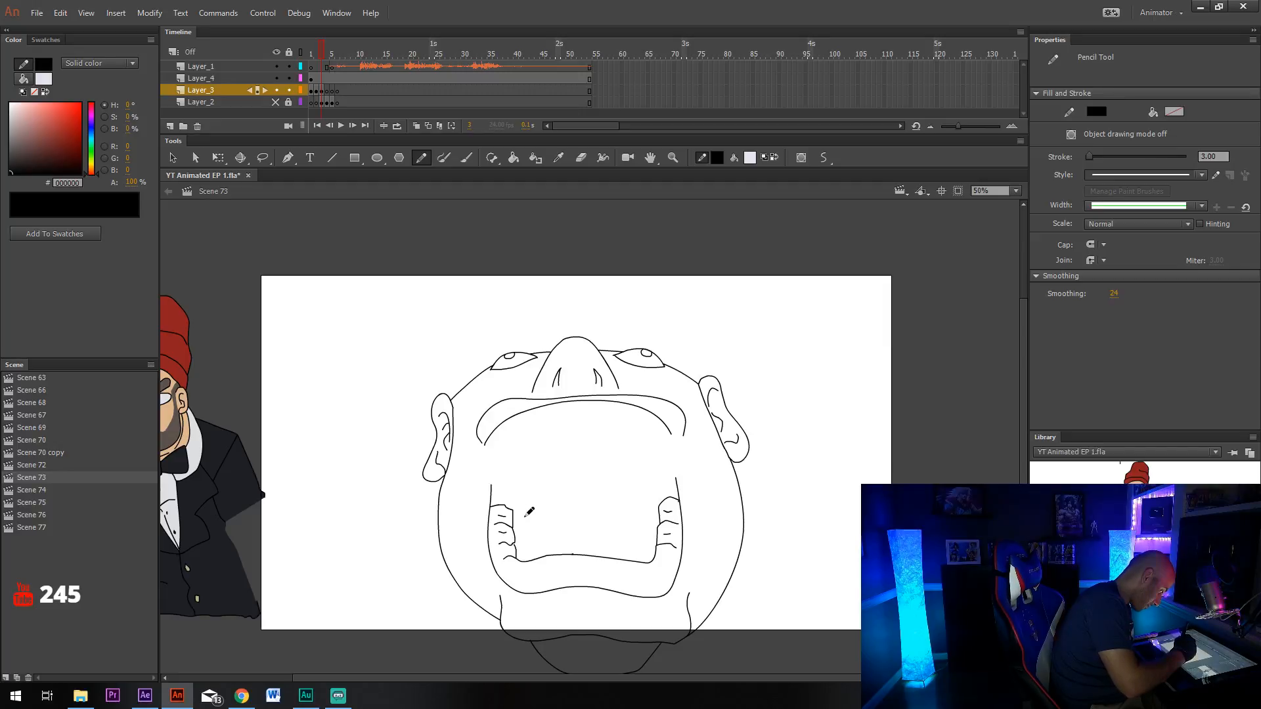
mouse_move(537, 518)
left_mouse_down()
mouse_move(560, 466)
mouse_move(590, 454)
mouse_move(619, 466)
mouse_move(629, 495)
mouse_move(613, 521)
mouse_move(574, 511)
left_mouse_up()
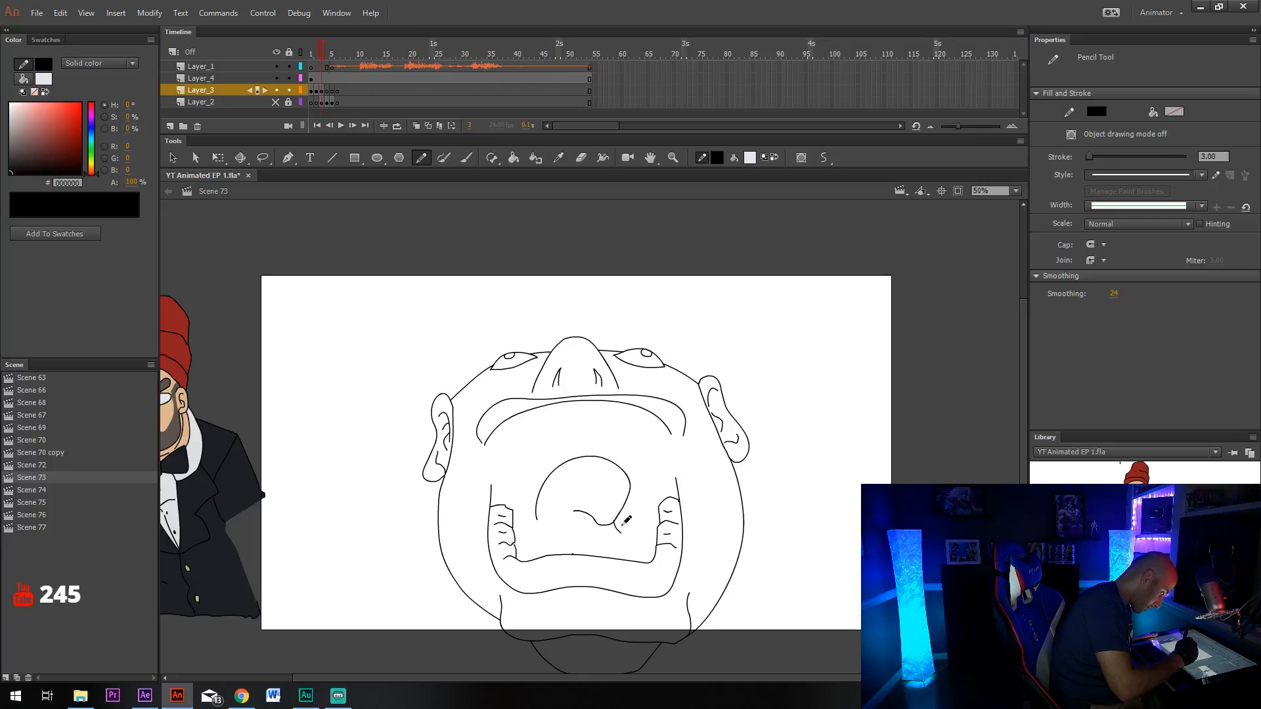
key("ctrl+z")
key("ctrl+z")
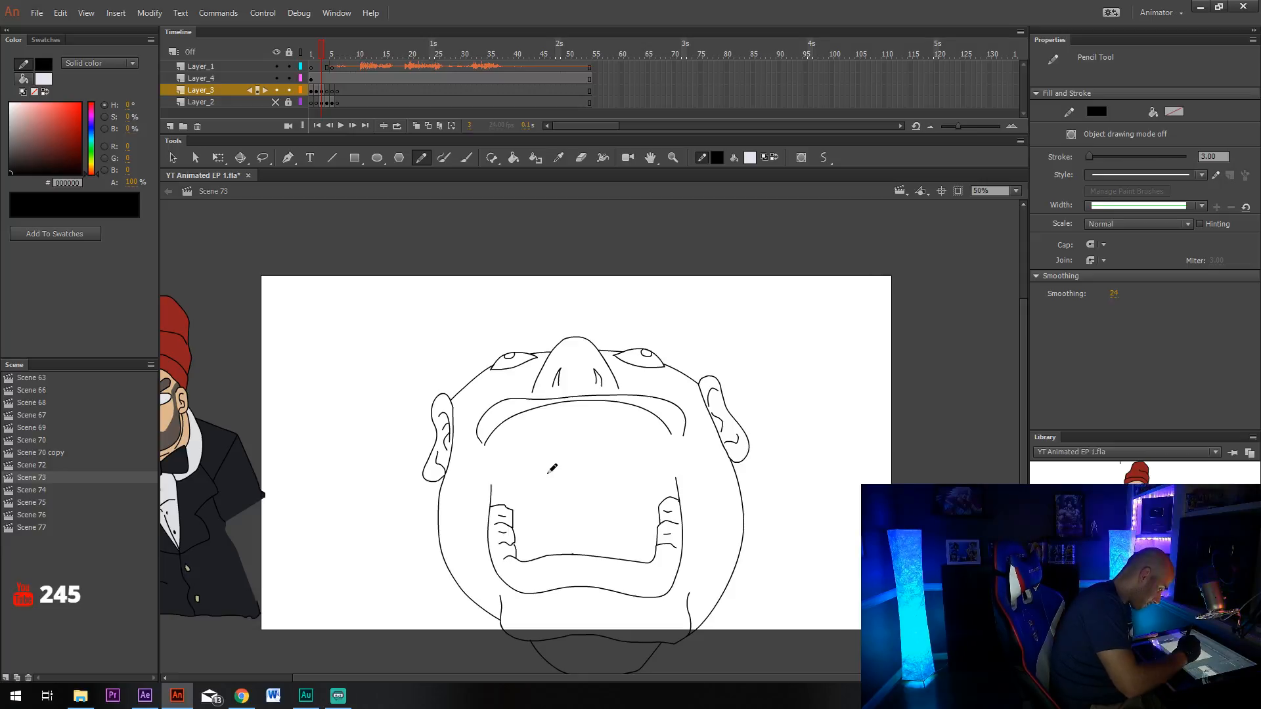
Try a two-lobed tongue with a centre crease in the mouth, test it at a lower position, and delete it.
mouse_move(539, 472)
left_mouse_down()
mouse_move(571, 452)
mouse_move(618, 461)
mouse_move(607, 531)
mouse_move(582, 544)
mouse_move(561, 538)
mouse_move(538, 475)
mouse_move(579, 493)
left_mouse_up()
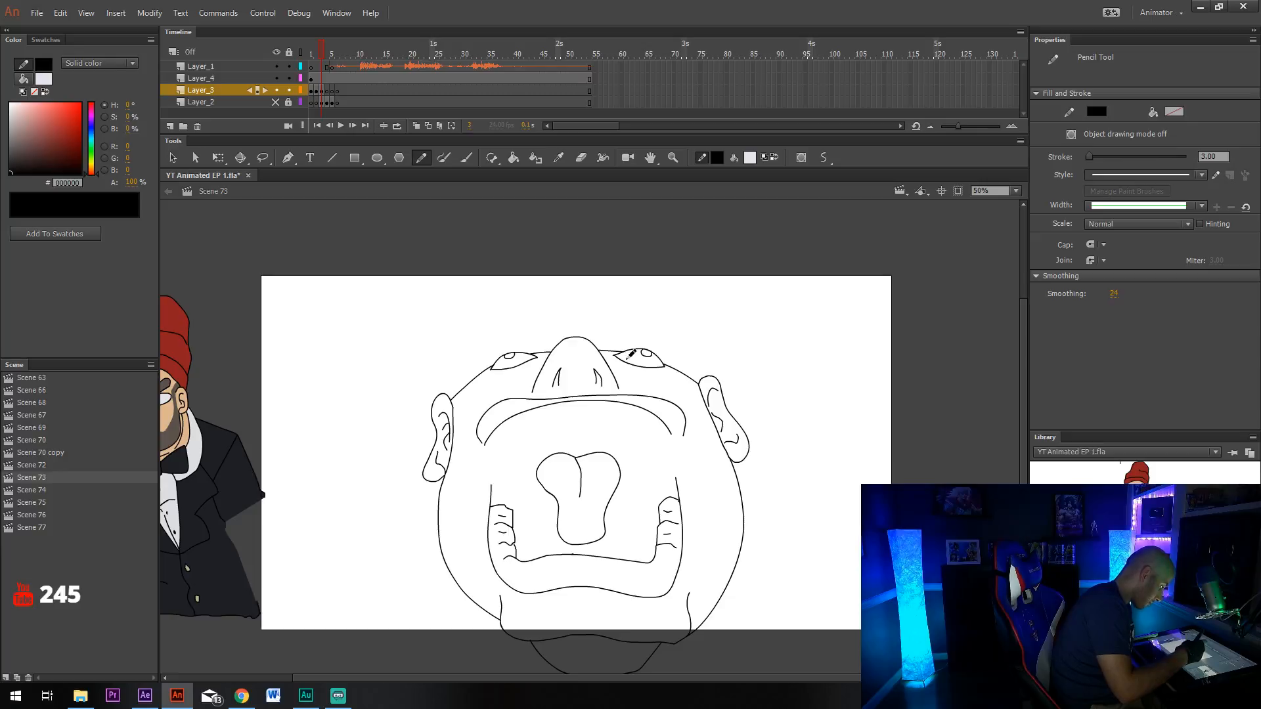
mouse_move(635, 418)
left_mouse_down()
mouse_move(637, 453)
mouse_move(598, 383)
left_mouse_up()
key("v")
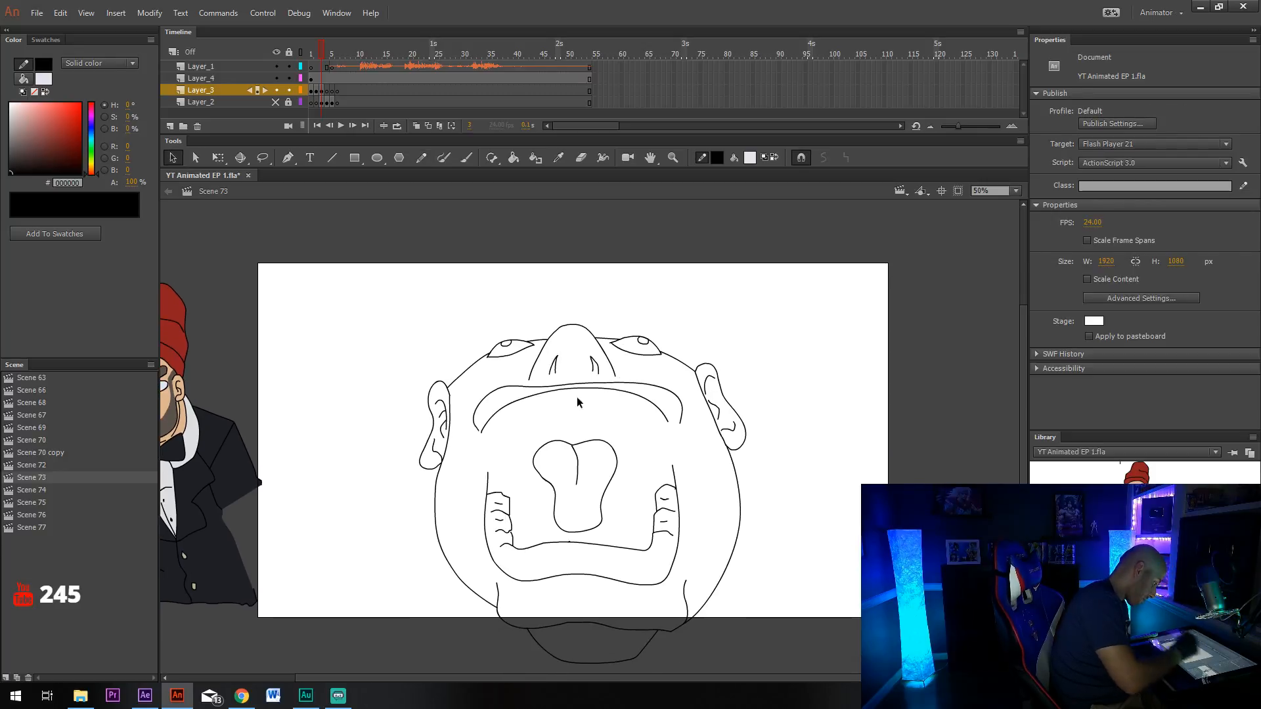
mouse_move(534, 426)
left_mouse_down()
mouse_move(590, 479)
mouse_move(536, 428)
left_mouse_up()
mouse_move(528, 425)
left_mouse_down()
mouse_move(627, 535)
mouse_move(608, 532)
mouse_move(611, 553)
left_mouse_up()
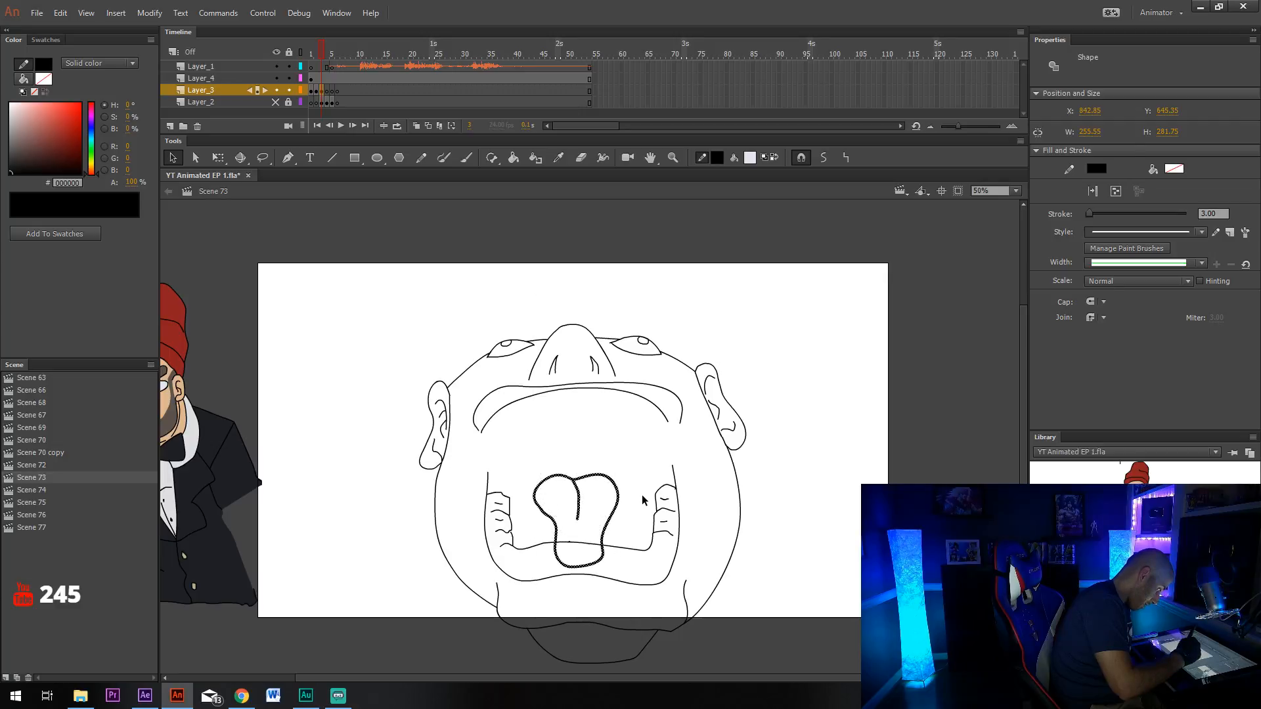
left_click(645, 488)
key("ctrl+z")
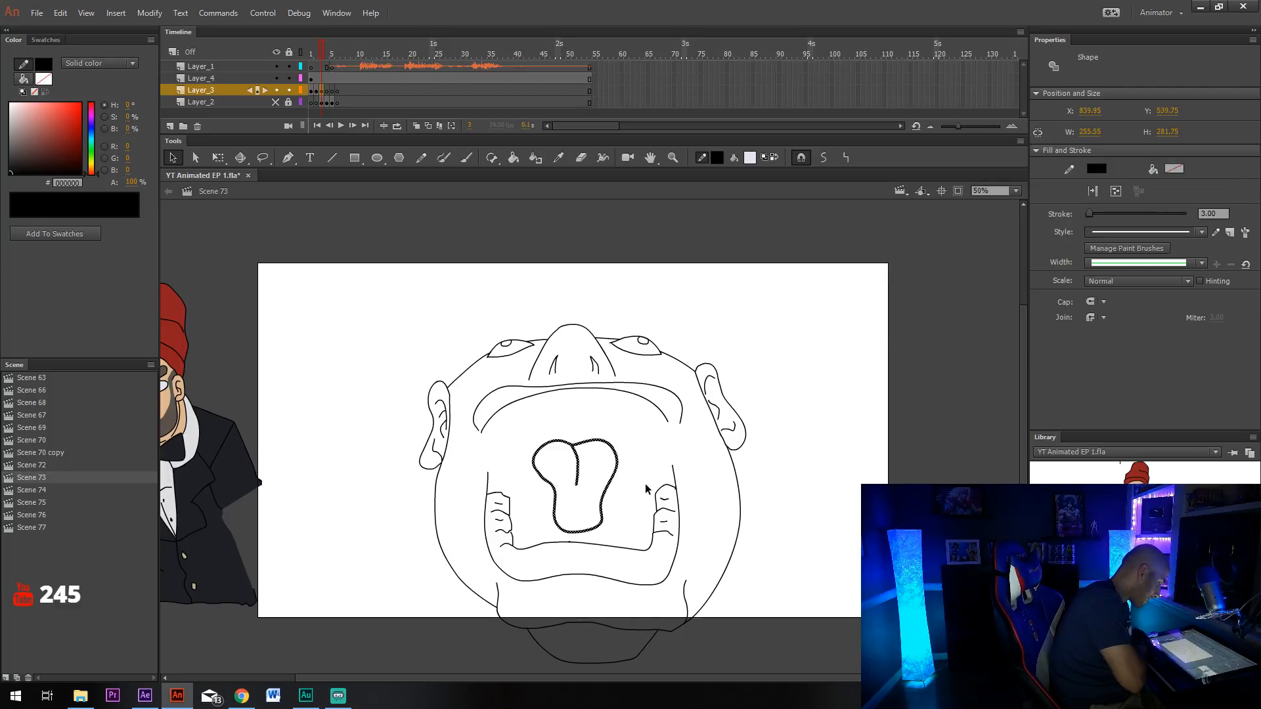
key("Delete")
Erase the small kink in the middle of the lower gum line and rejoin the two line ends.
key("e")
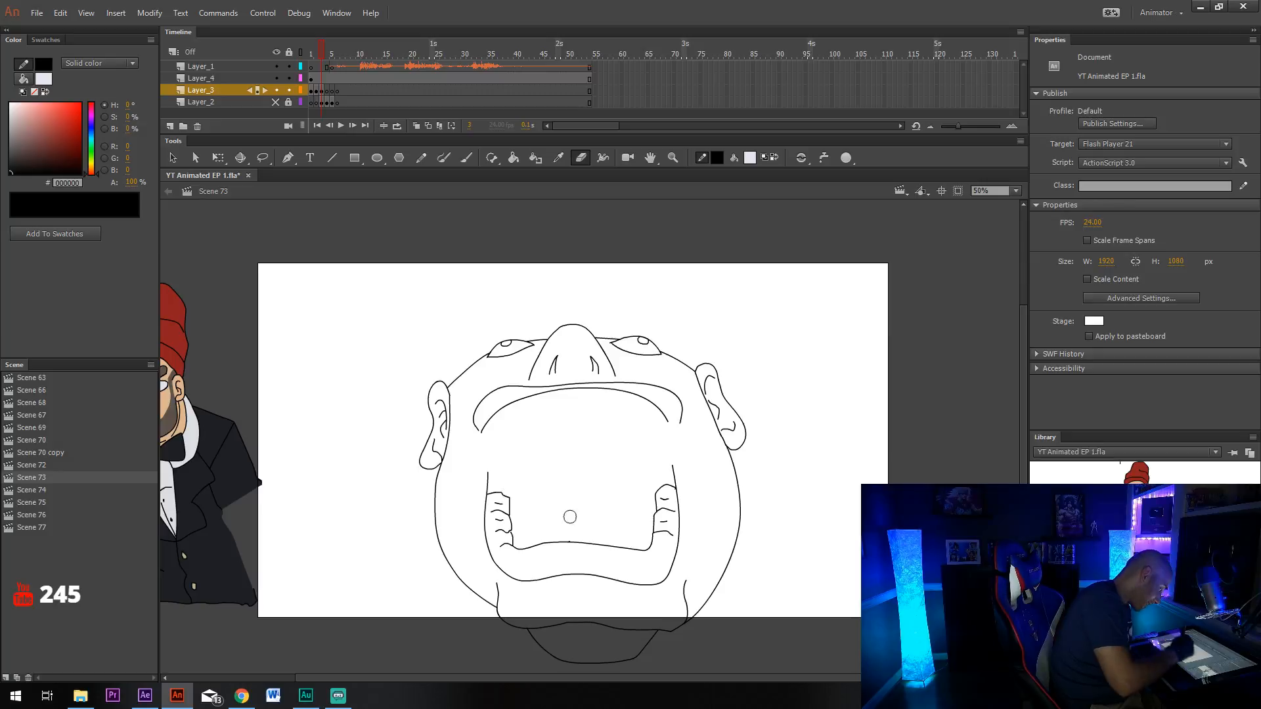
left_click(571, 540)
key("v")
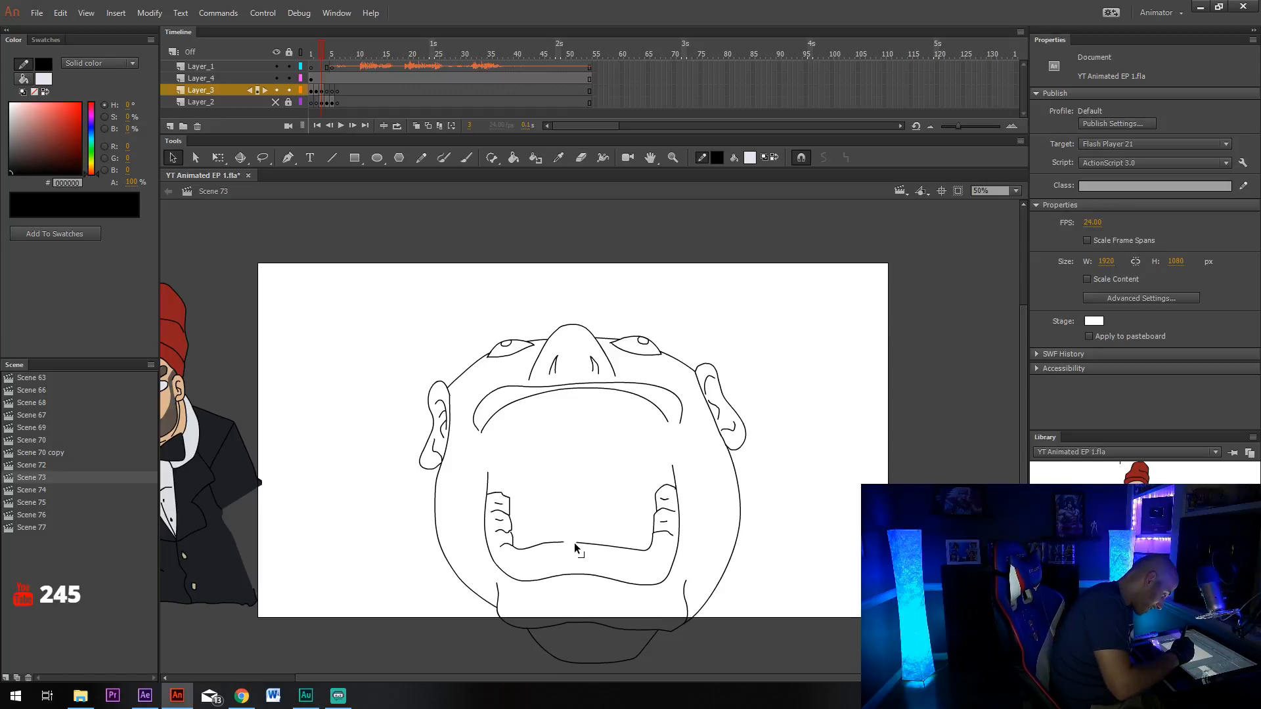
Ink the upper teeth outline below the upper mouth line, with two short sides, rounded corners and an arched lower edge.
key("y")
left_click(1015, 190)
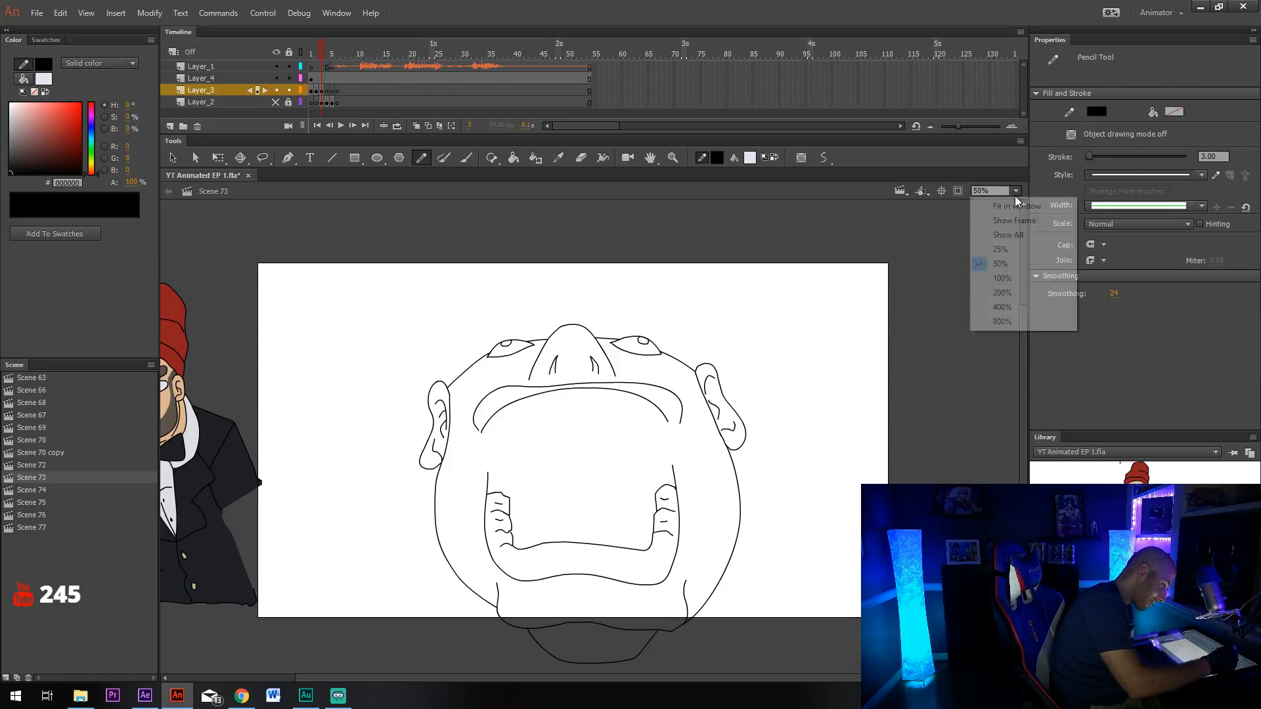
left_click(992, 277)
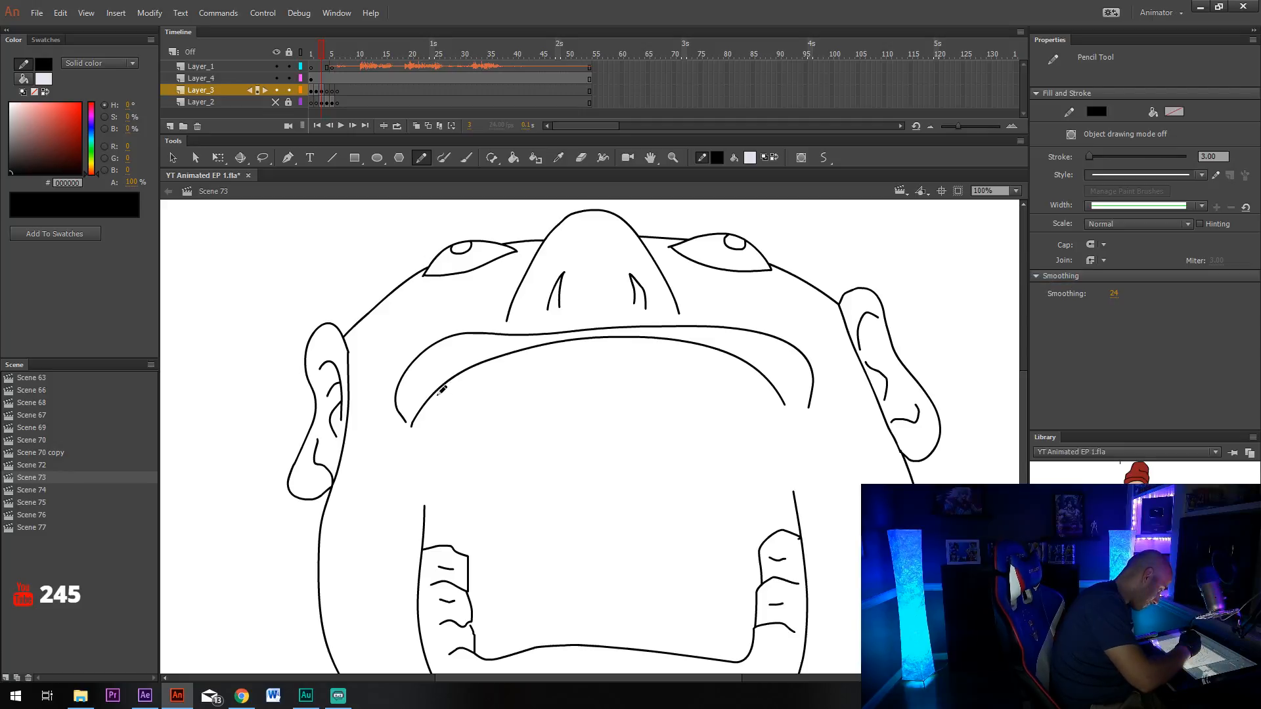
mouse_move(438, 390)
left_mouse_down()
mouse_move(451, 457)
mouse_move(544, 422)
mouse_move(630, 418)
mouse_move(750, 457)
mouse_move(762, 448)
mouse_move(758, 370)
left_mouse_up()
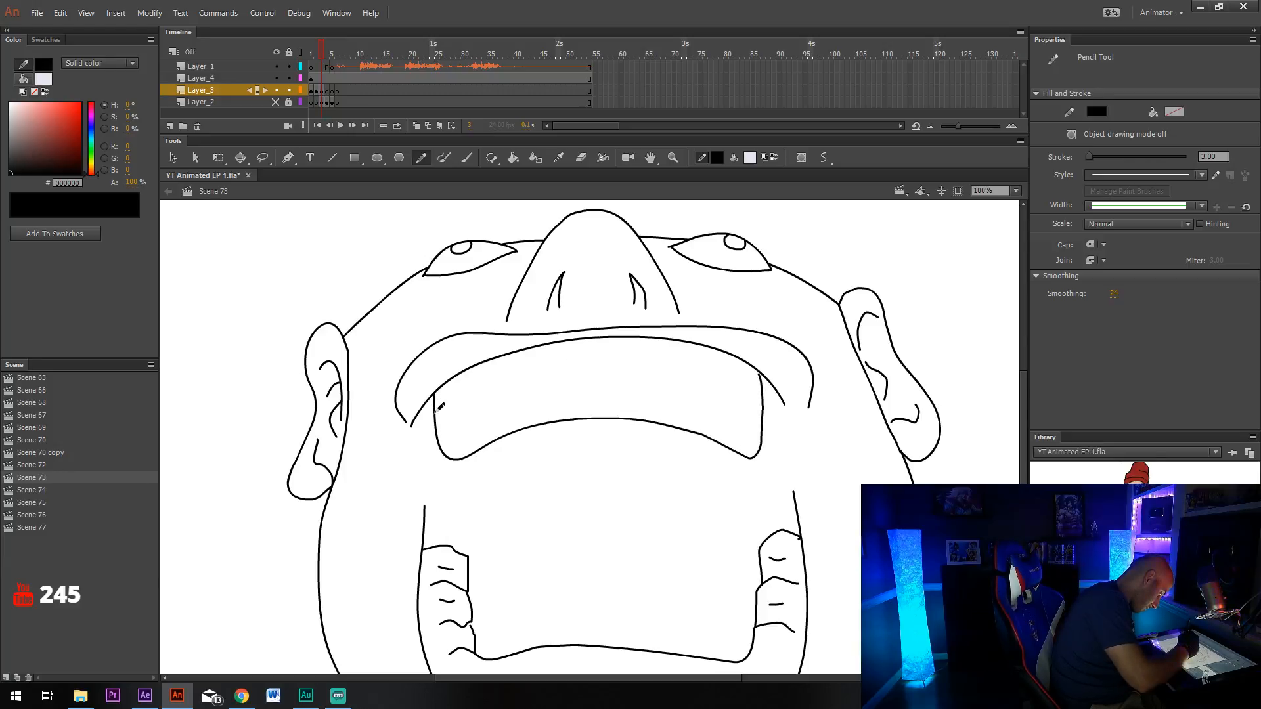
Ink the outer back teeth on both sides, from the mouth line's ends to small rounded hooks under the teeth corners.
left_click_drag(413, 425, 454, 459)
mouse_move(787, 406)
left_mouse_down()
mouse_move(780, 439)
mouse_move(754, 458)
left_mouse_up()
mouse_move(451, 458)
left_mouse_down()
mouse_move(507, 457)
mouse_move(499, 440)
left_mouse_up()
mouse_move(755, 458)
left_mouse_down()
mouse_move(701, 453)
mouse_move(715, 446)
left_mouse_up()
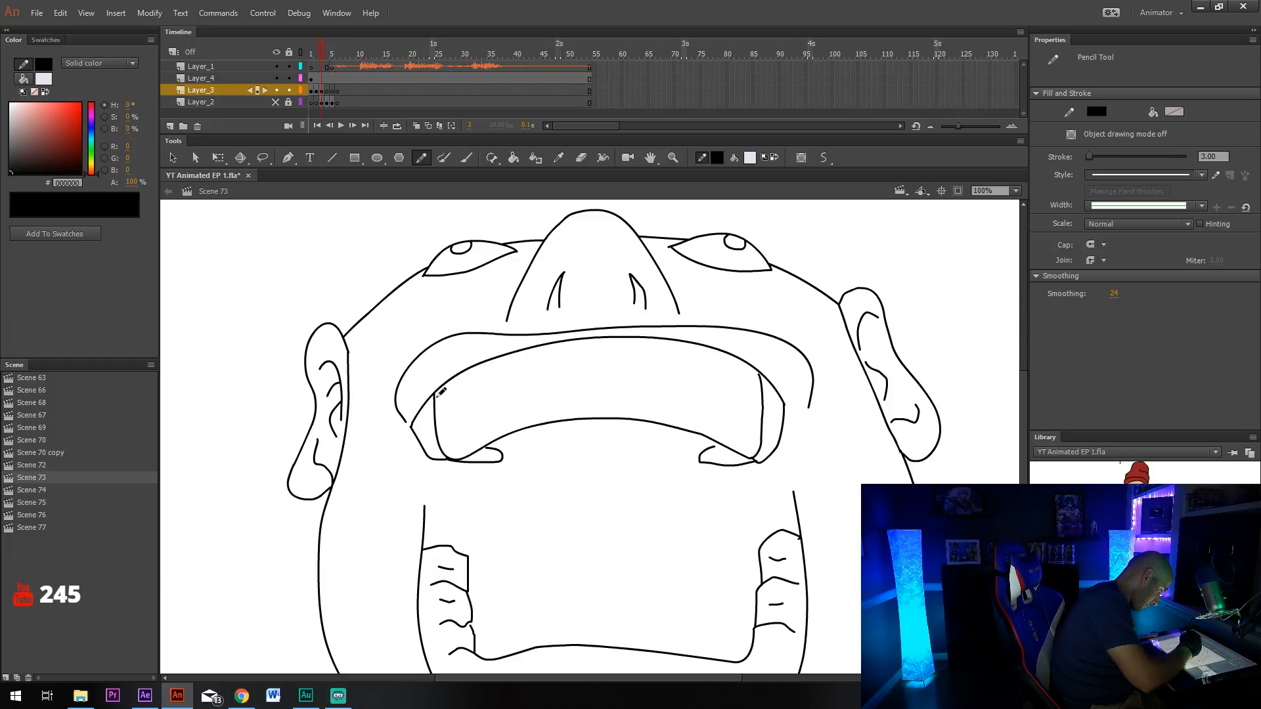
Ink a scalloped gum line in red (FF0000) along the top of the upper teeth, from one side to the other.
mouse_move(439, 394)
left_mouse_down()
mouse_move(517, 362)
mouse_move(591, 354)
left_mouse_up()
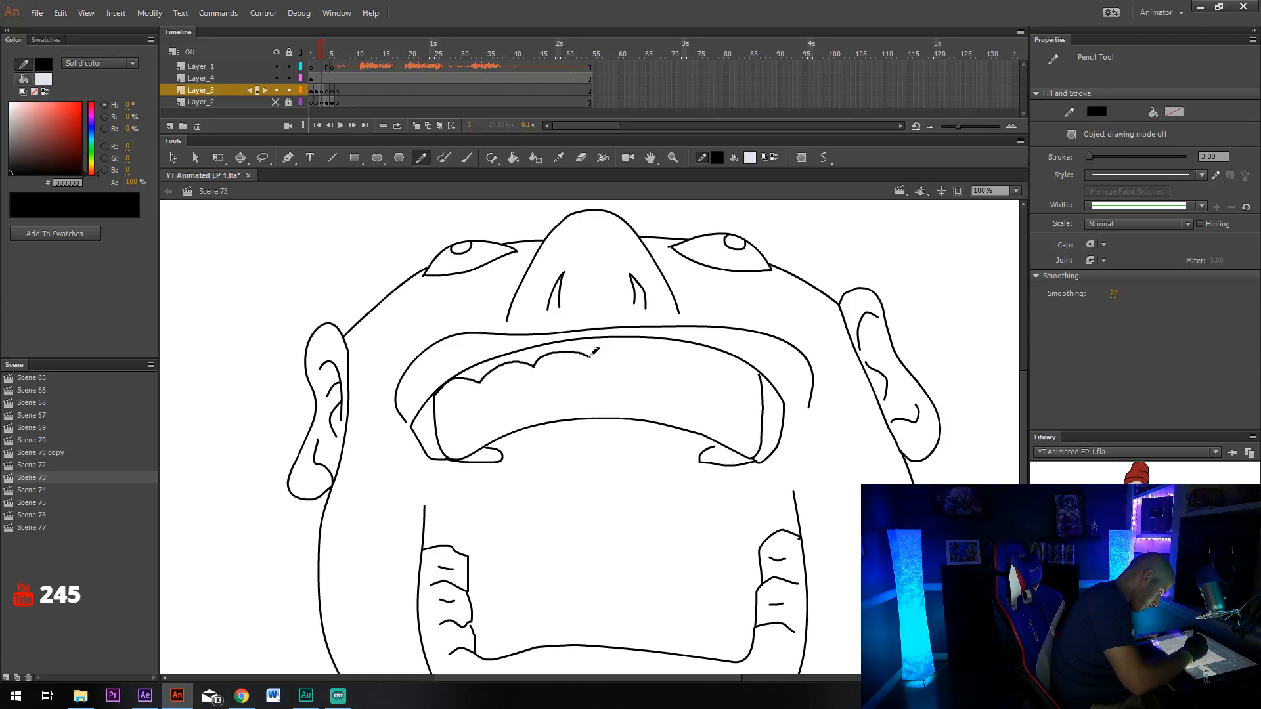
key("ctrl+z")
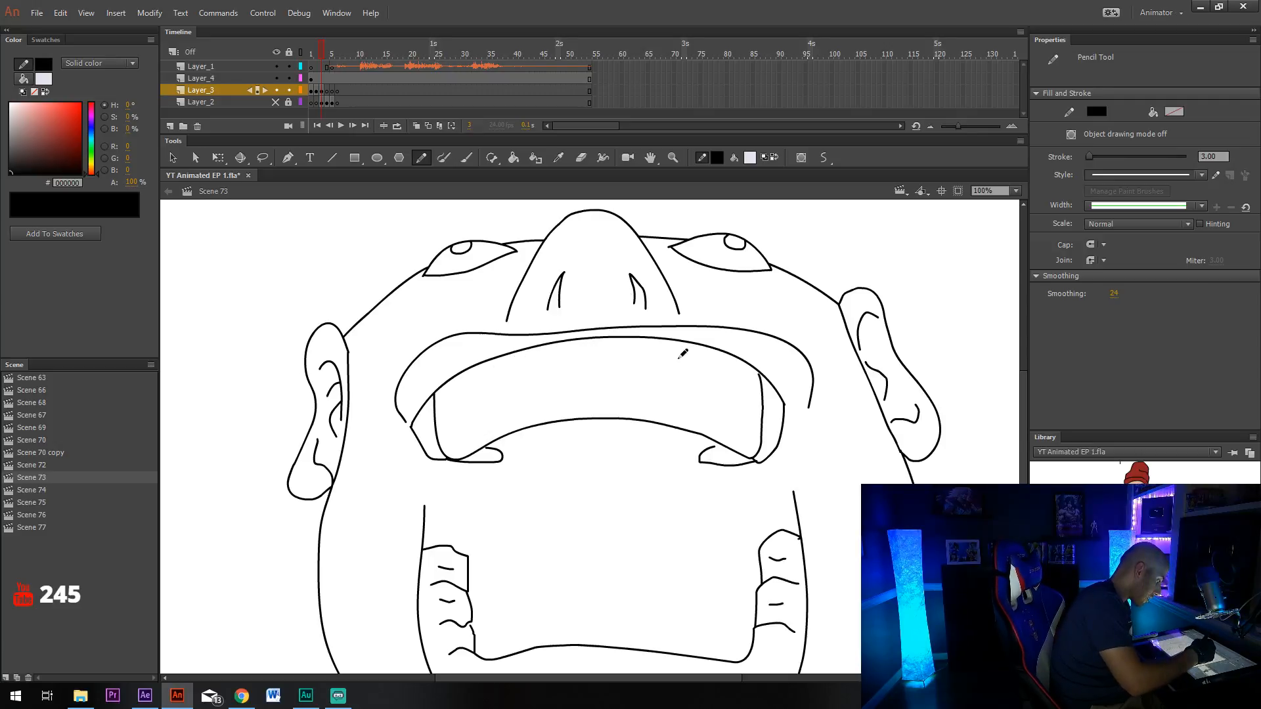
left_click(716, 158)
left_click(727, 235)
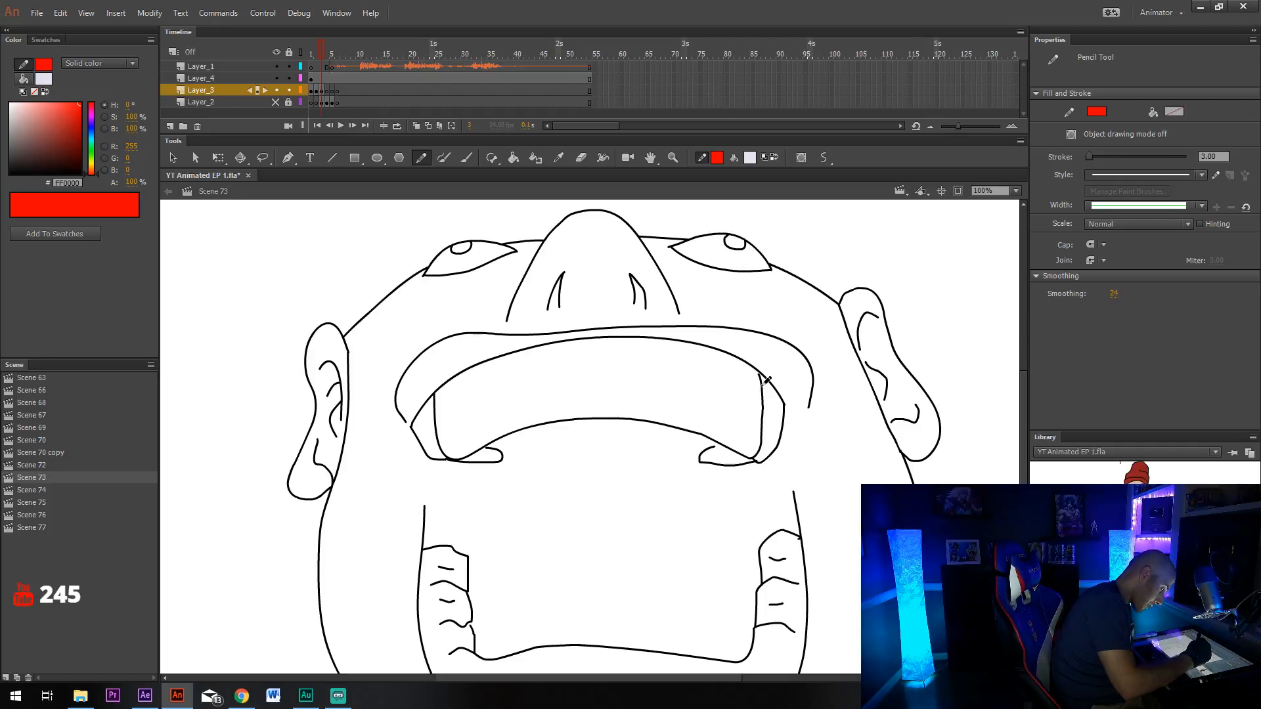
mouse_move(759, 378)
left_mouse_down()
mouse_move(642, 344)
mouse_move(570, 348)
mouse_move(504, 361)
mouse_move(431, 401)
left_mouse_up()
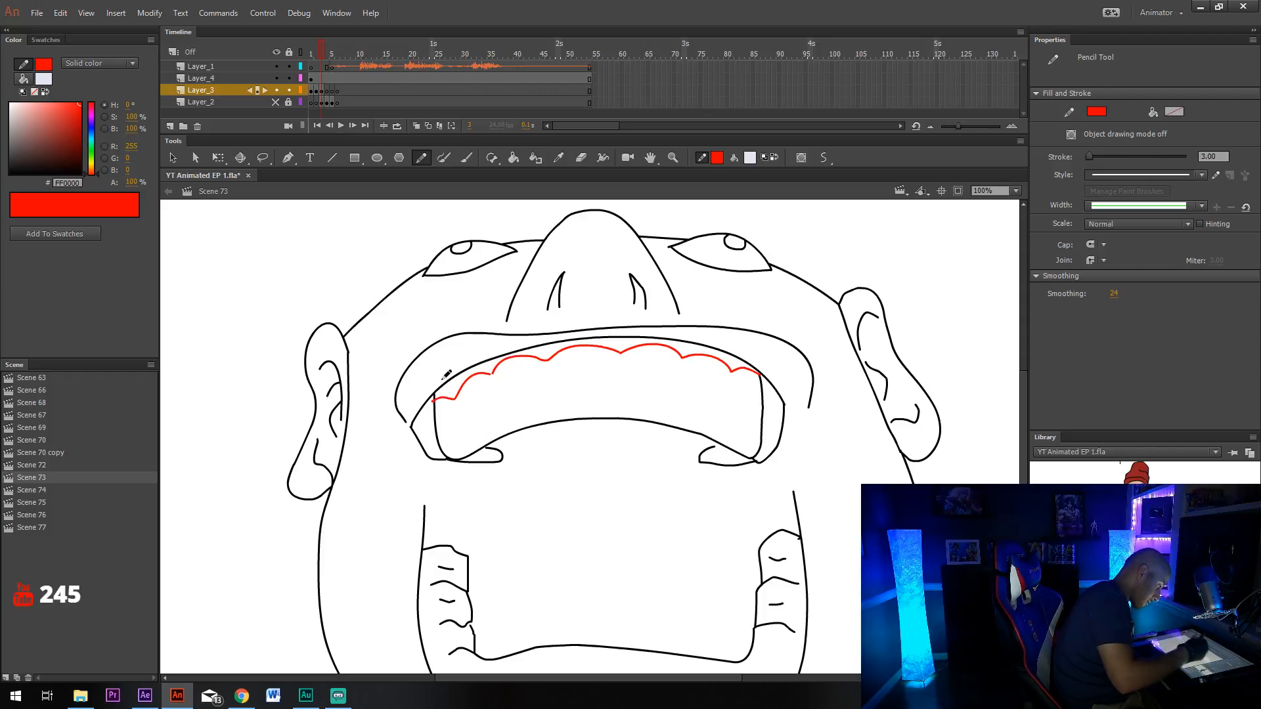
Ink six black tooth dividers from the points of the red gum line down to the lower edge of the upper teeth.
left_click(717, 158)
left_click(734, 191)
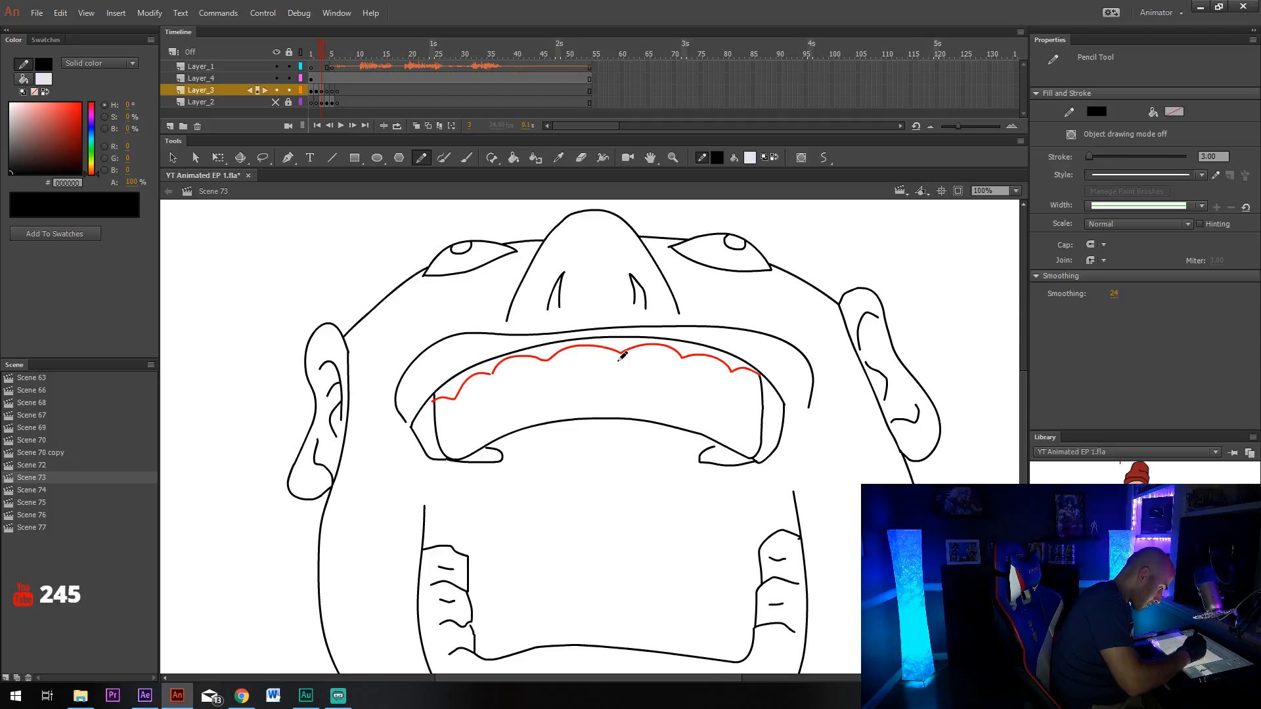
left_click_drag(623, 351, 621, 418)
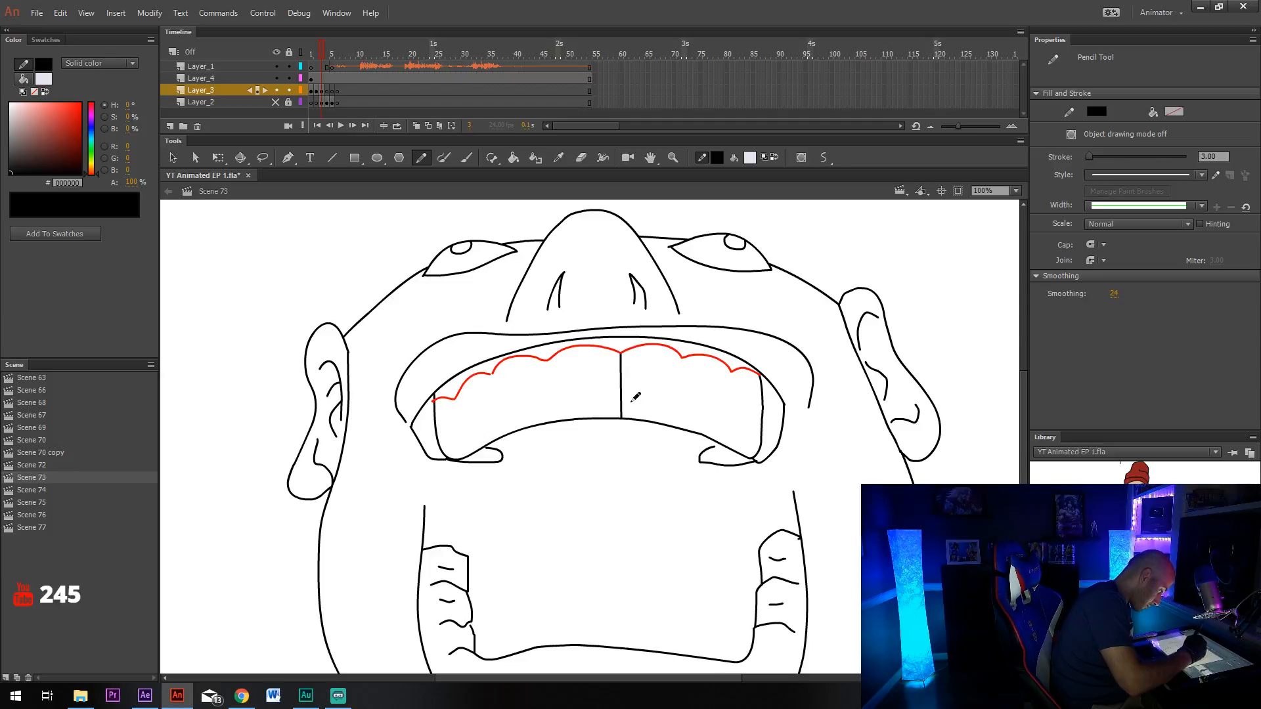
left_click_drag(549, 359, 555, 421)
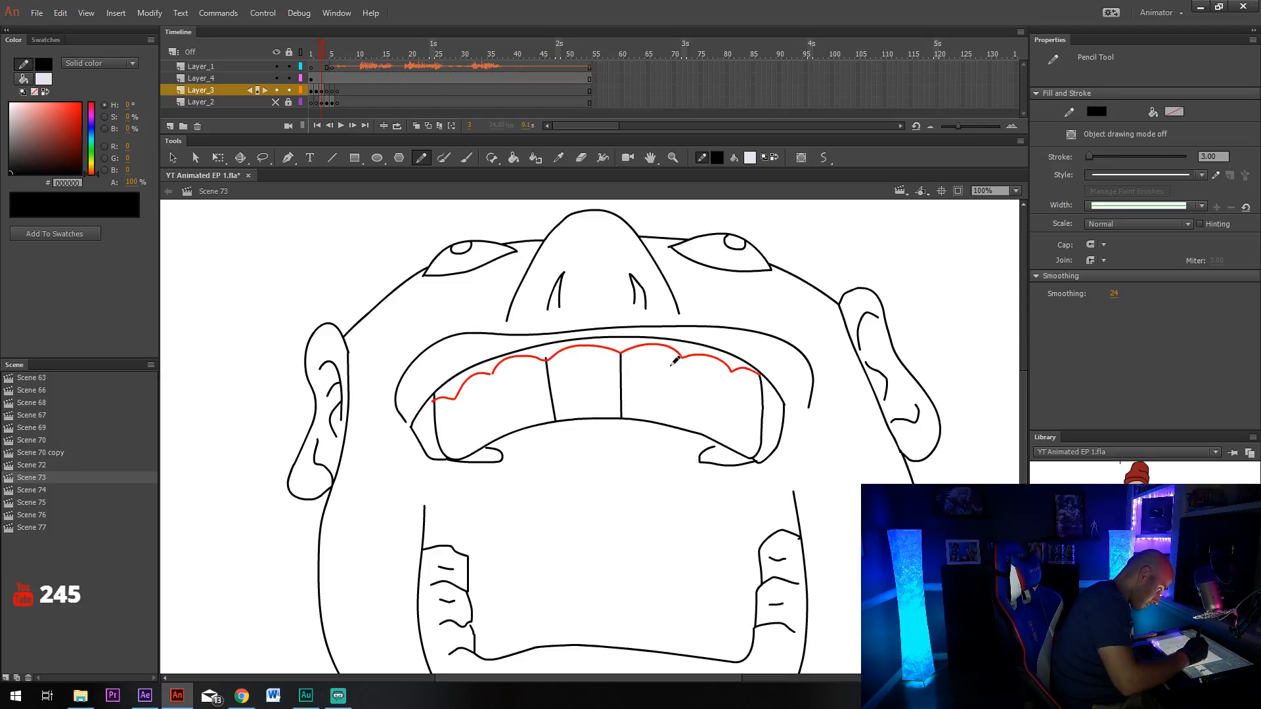
left_click_drag(684, 353, 676, 427)
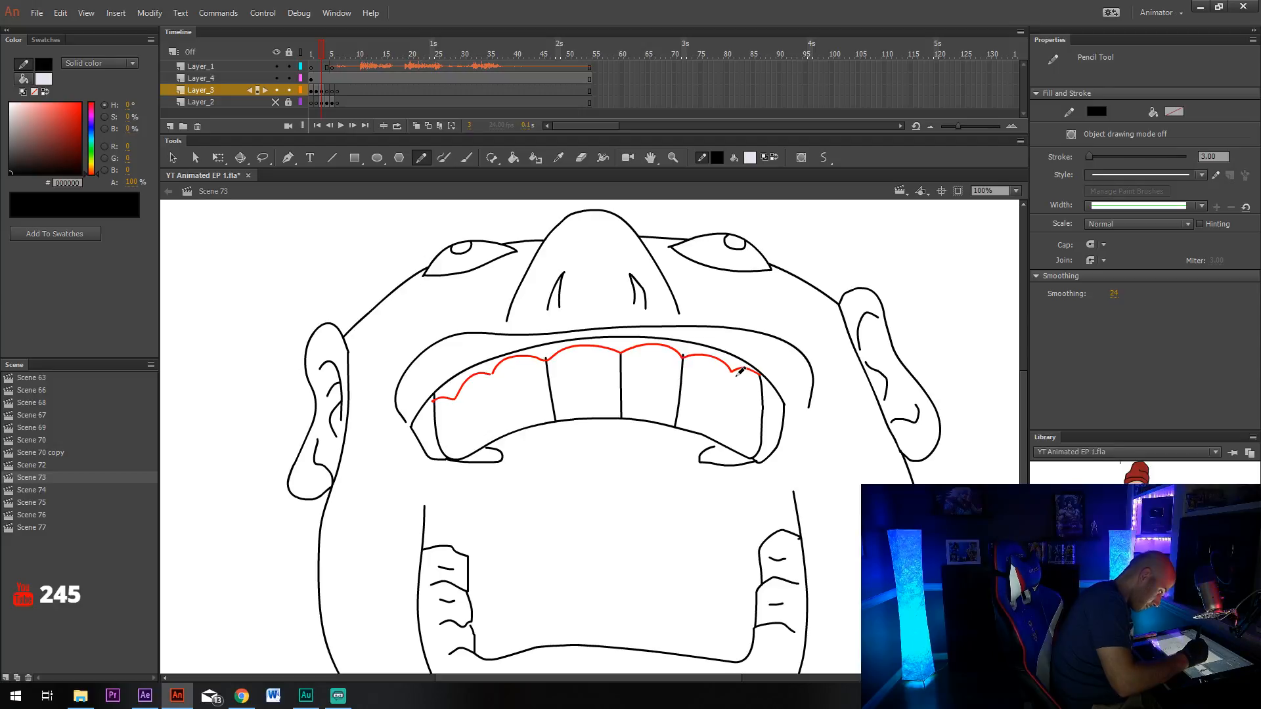
left_click_drag(734, 374, 727, 448)
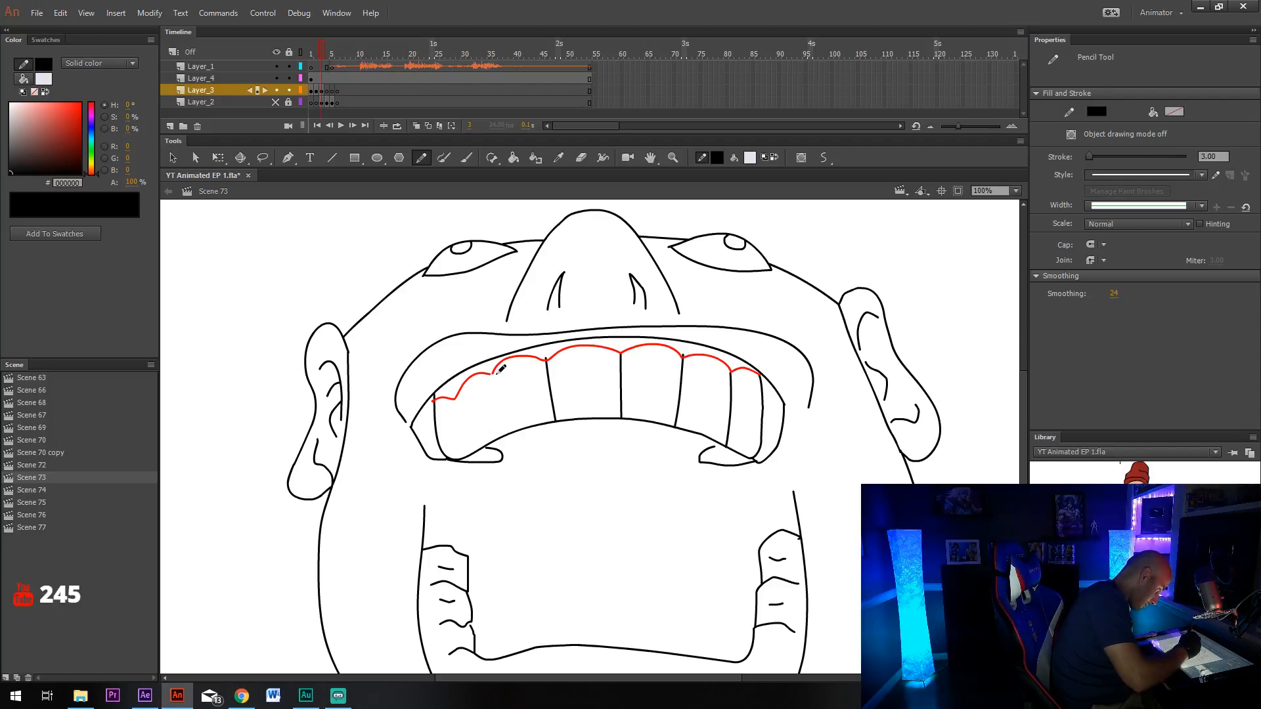
left_click_drag(496, 370, 502, 434)
left_click_drag(456, 397, 464, 455)
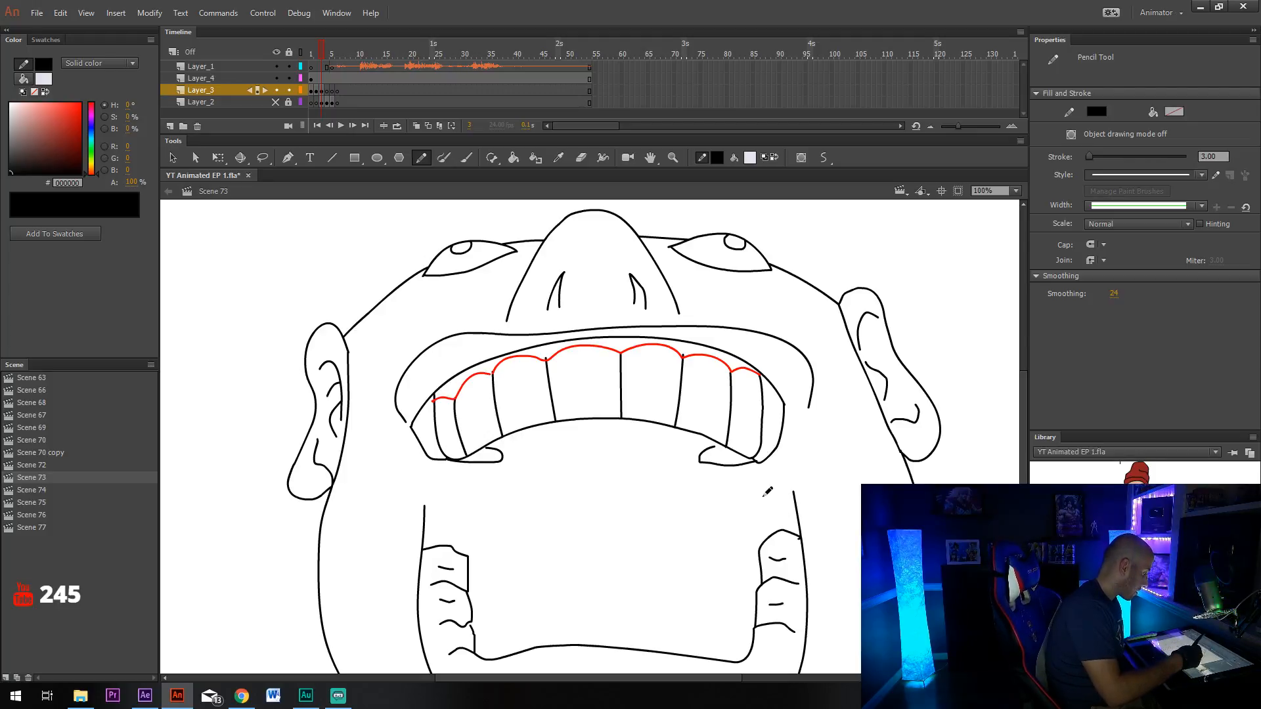
Delete the small hooked back-tooth strokes under both corners of the upper teeth.
key("v")
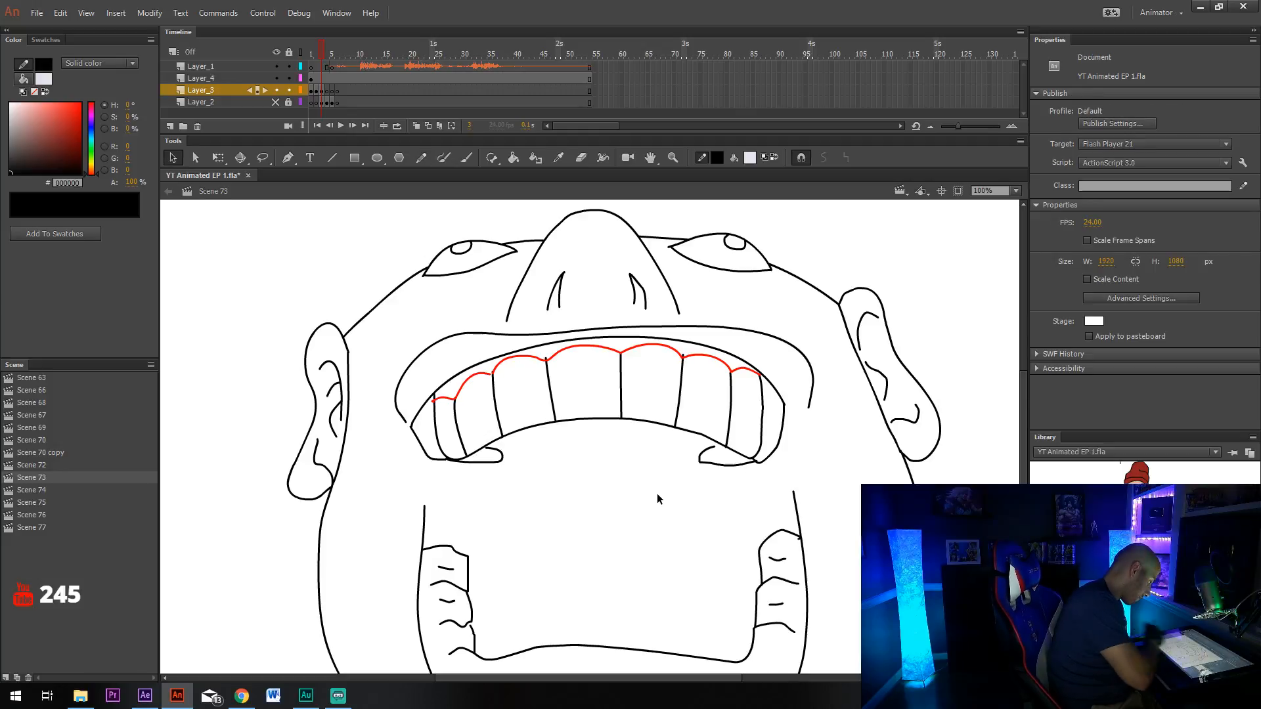
left_click(501, 459)
key("Delete")
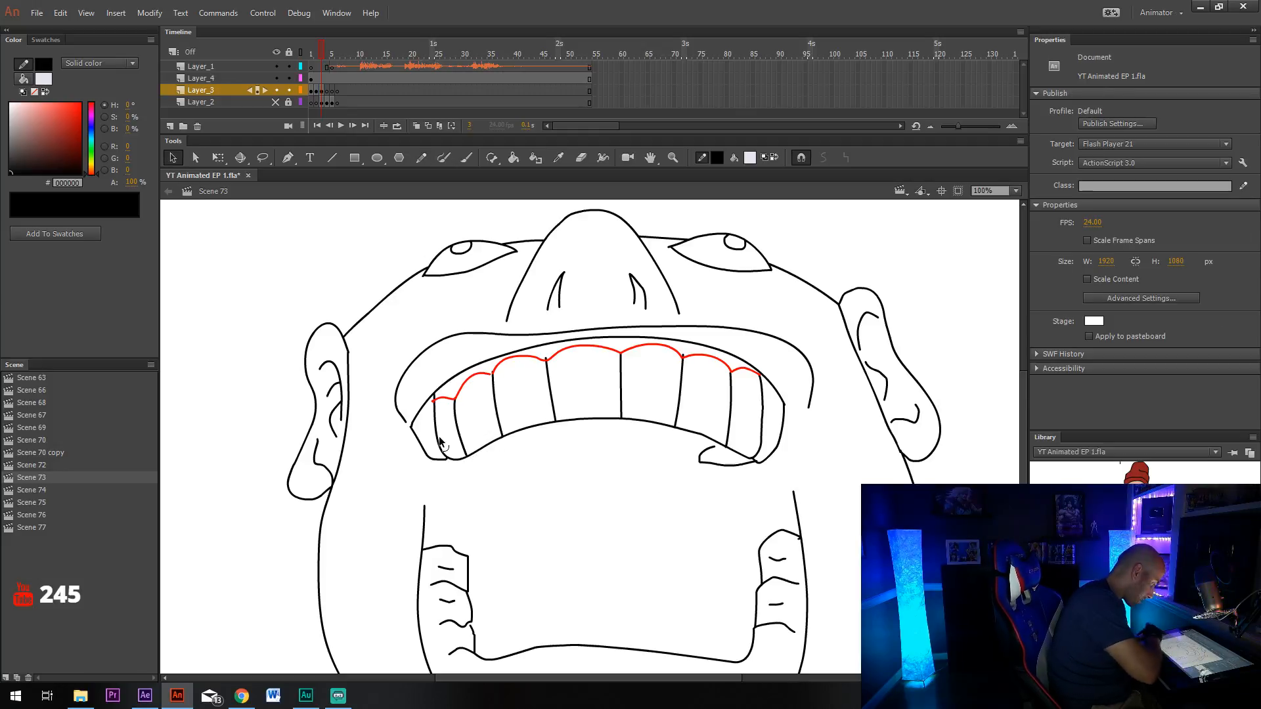
left_click(734, 467)
scroll(664, 431, "down", 3)
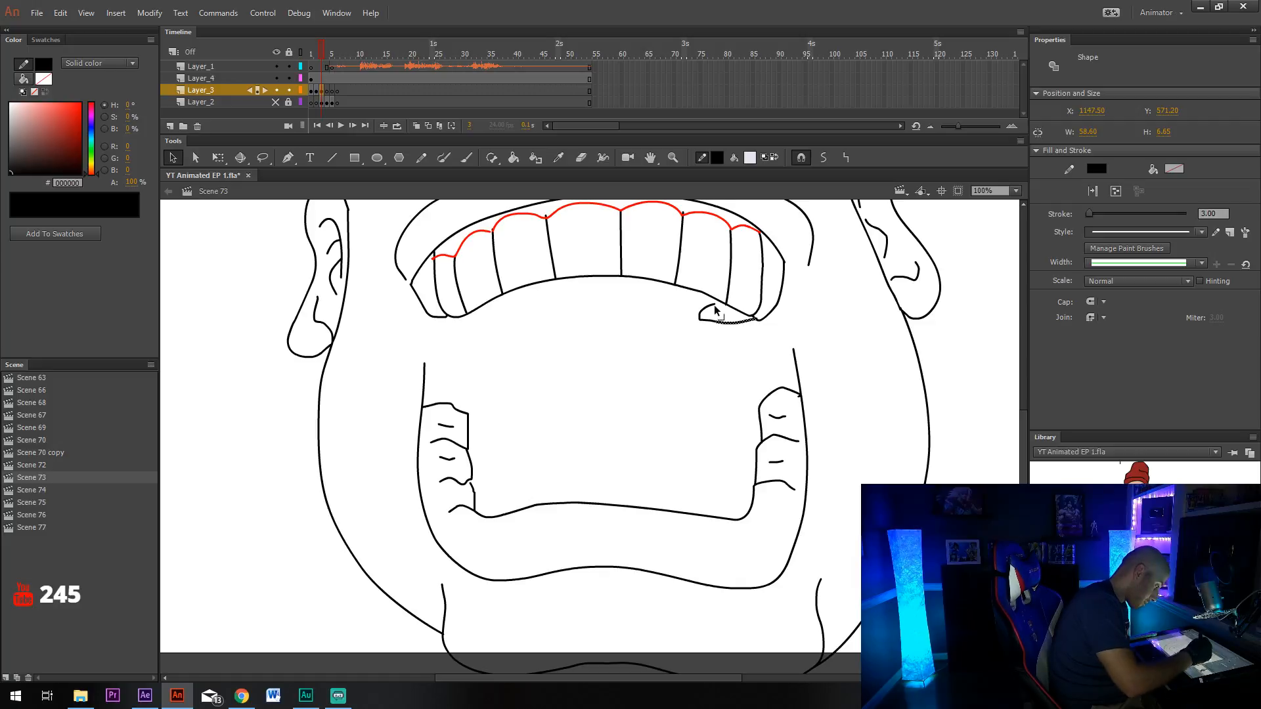
key("Delete")
left_click(709, 327)
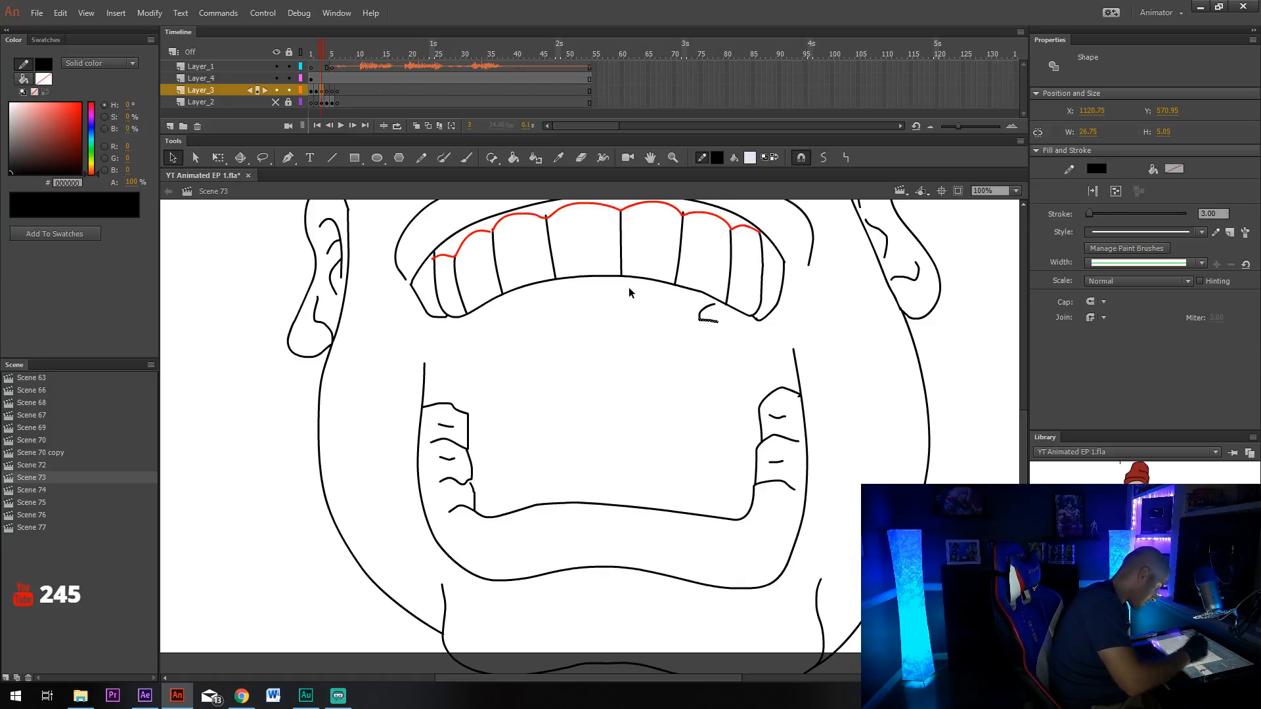
left_click(629, 286)
left_click(711, 312)
key("Delete")
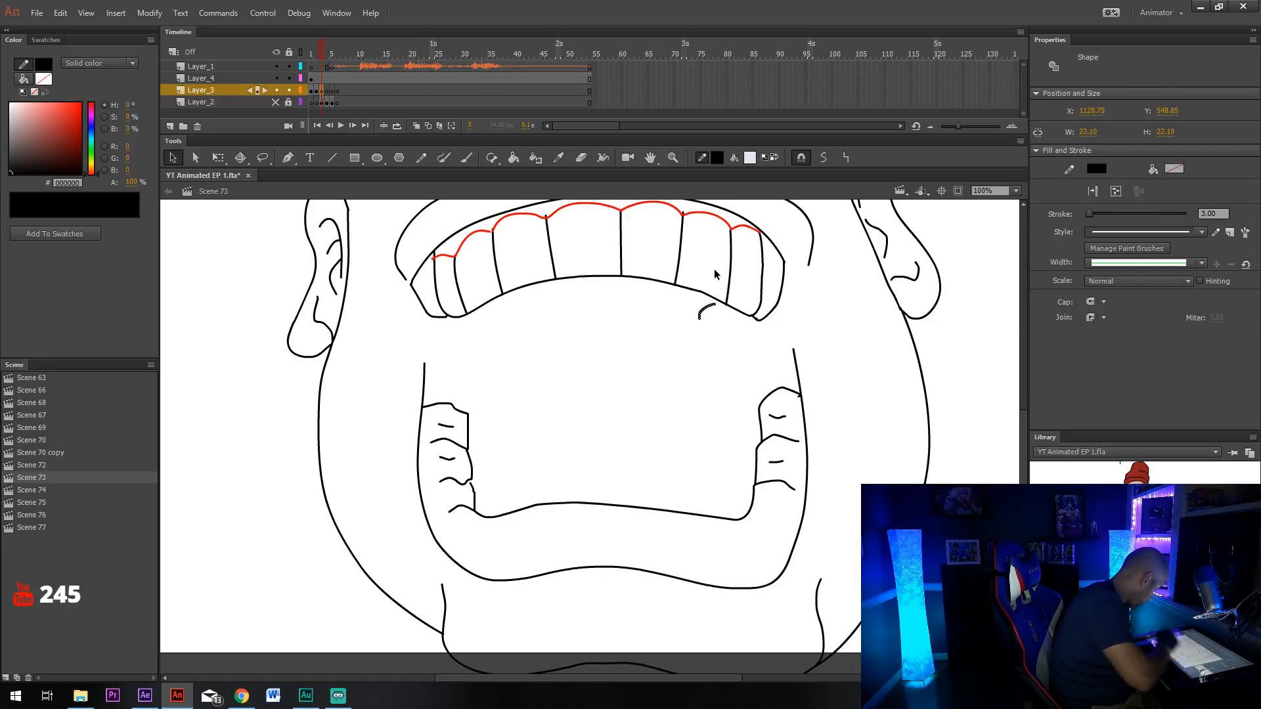
Ink a longer rounded back tooth hanging beneath each corner of the upper teeth.
key("y")
mouse_move(422, 292)
left_mouse_down()
mouse_move(444, 341)
mouse_move(466, 334)
mouse_move(471, 309)
left_mouse_up()
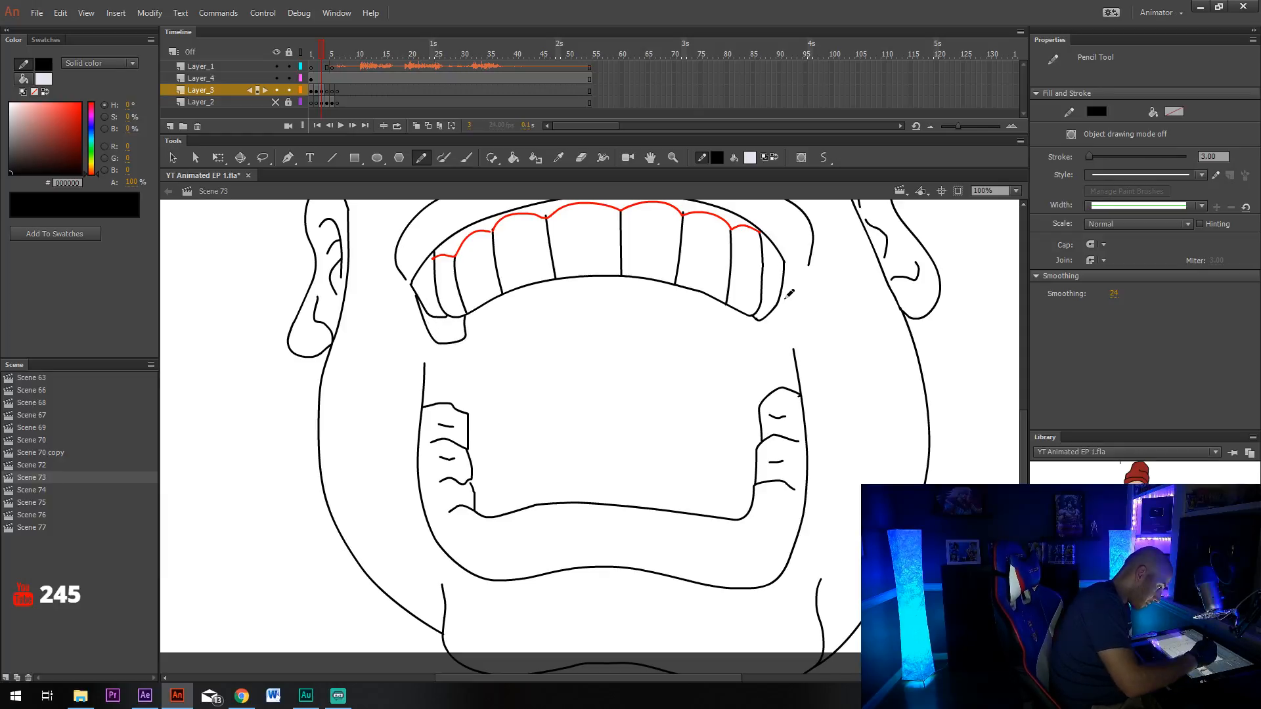
mouse_move(785, 262)
left_mouse_down()
mouse_move(781, 332)
mouse_move(758, 338)
mouse_move(759, 327)
mouse_move(775, 381)
left_mouse_up()
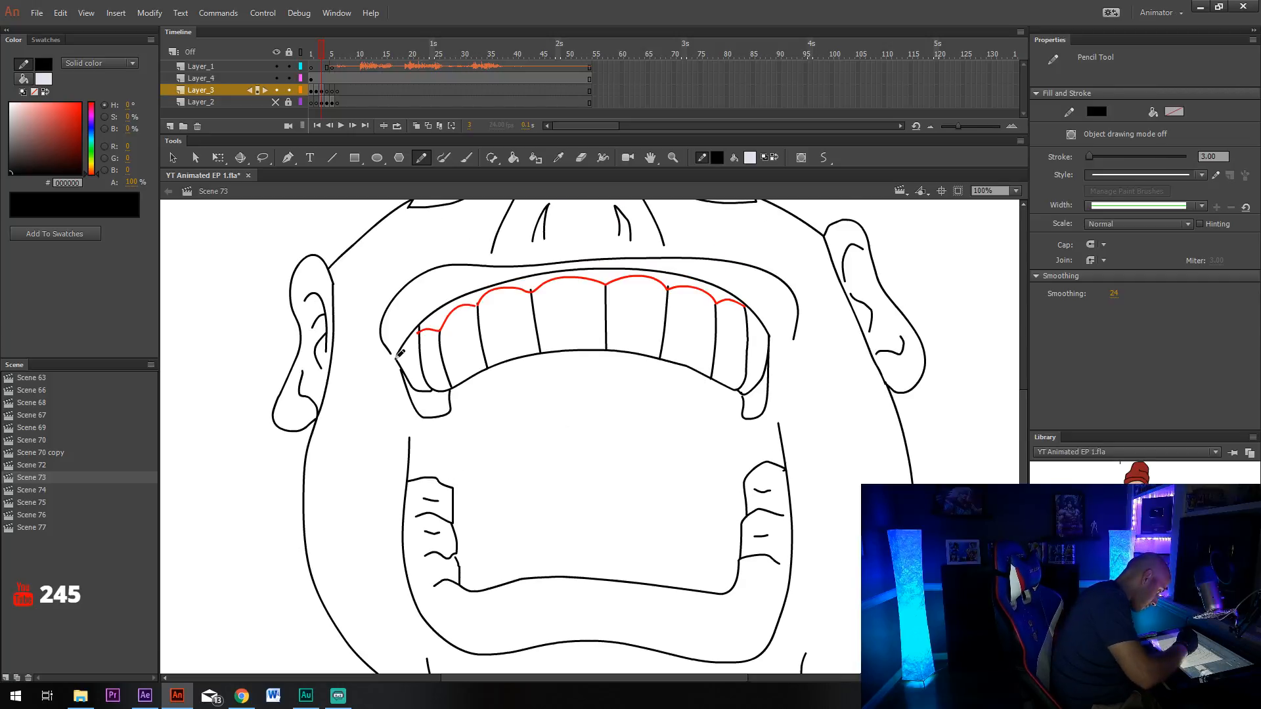
Connect both side lines of the open mouth to the upper mouth corners and close the gap in the left line.
left_click_drag(397, 357, 408, 436)
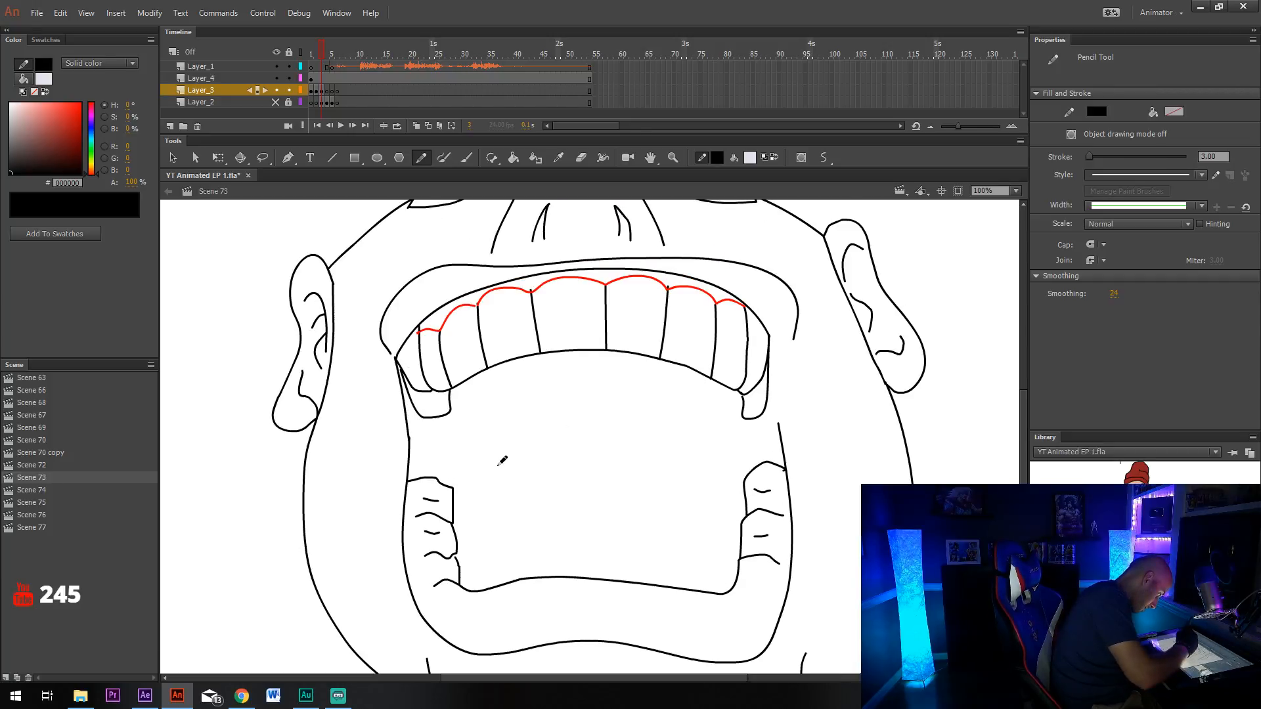
key("v")
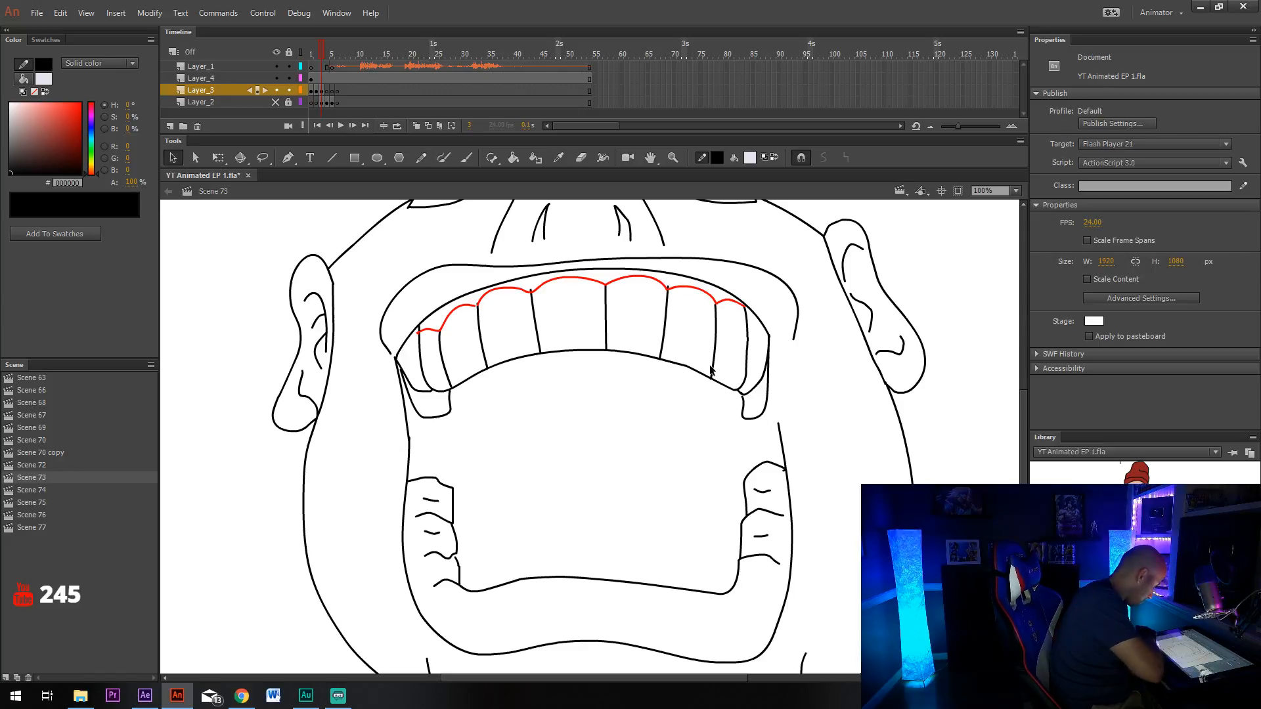
left_click_drag(778, 425, 769, 339)
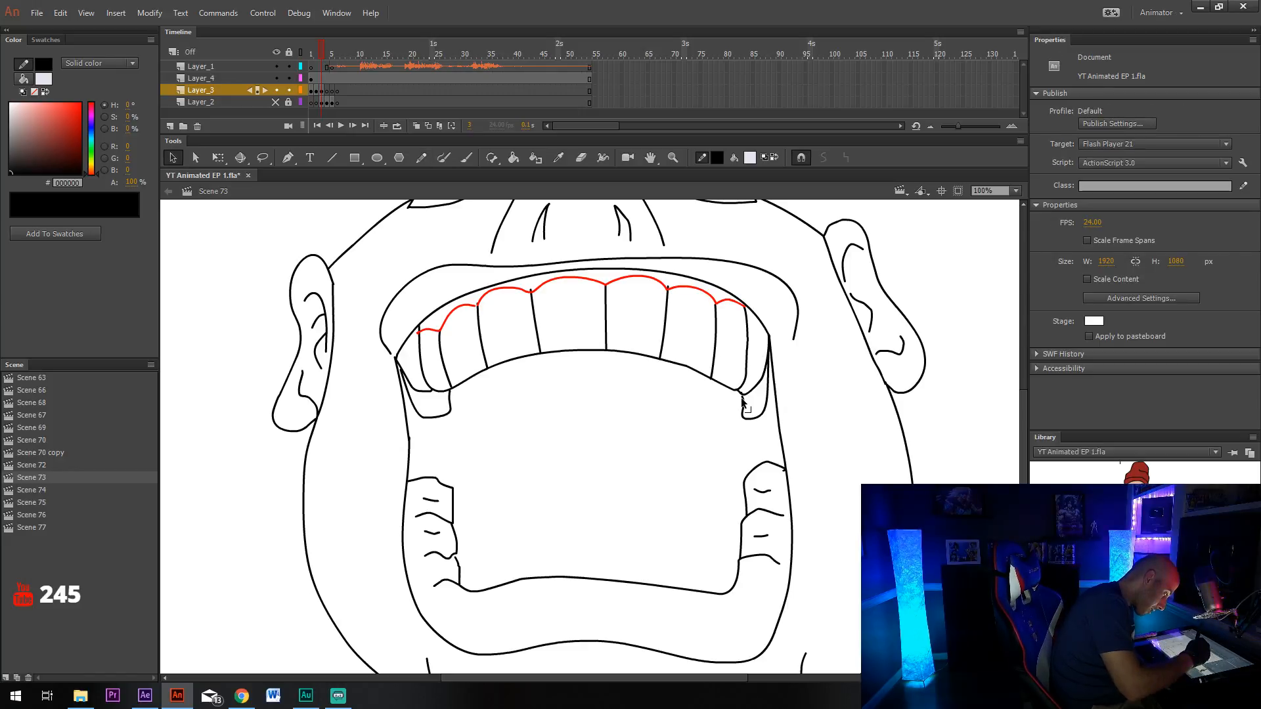
left_click_drag(773, 462, 786, 469)
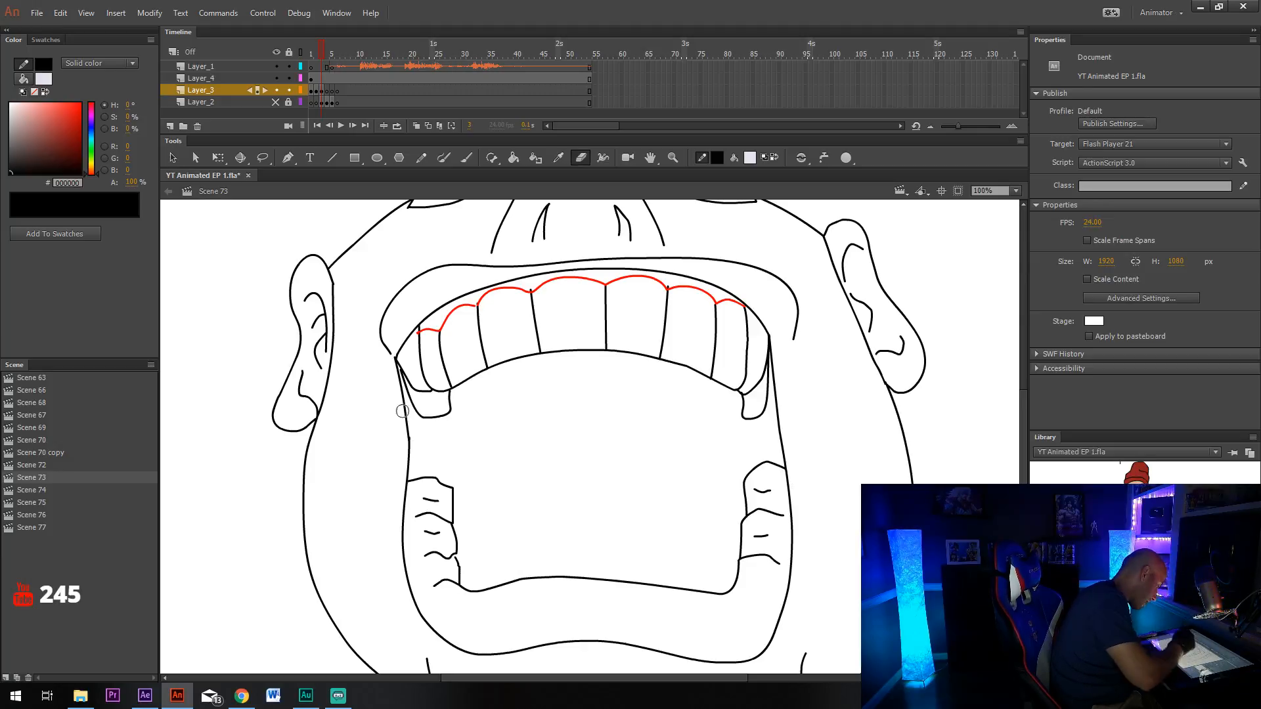
left_click_drag(409, 442, 410, 430)
right_click(408, 452)
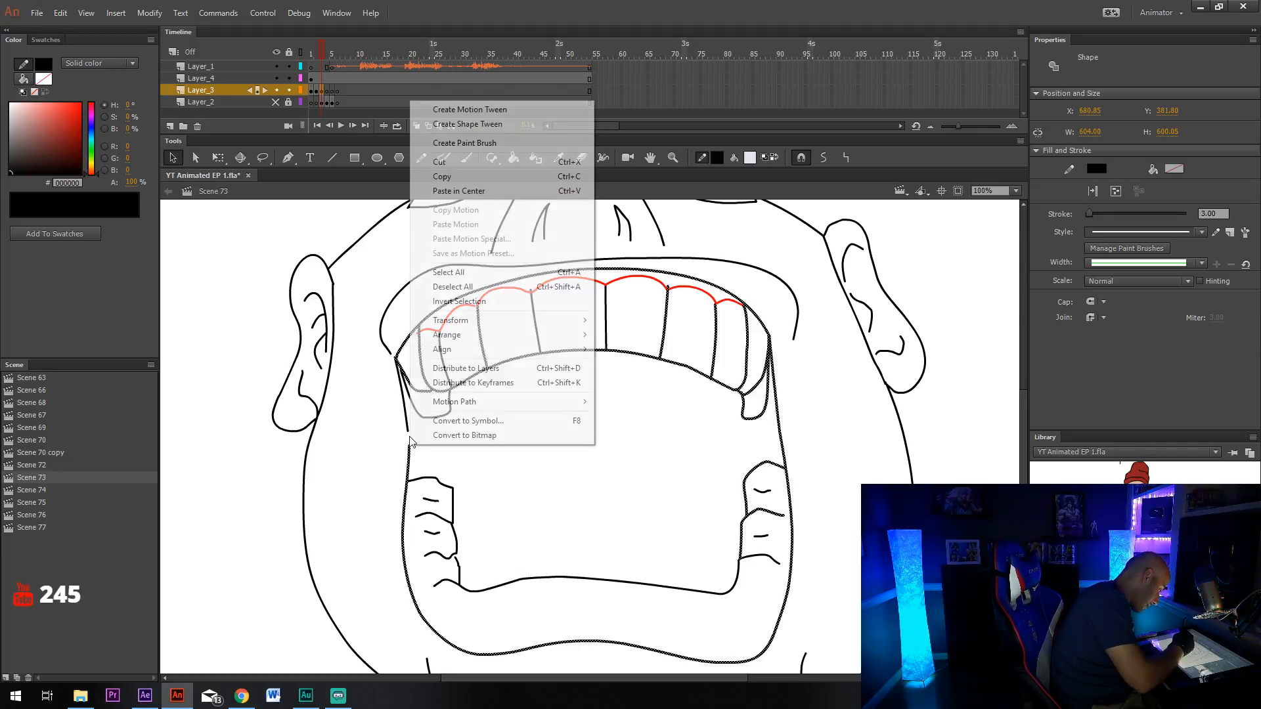
left_click(435, 463)
left_click_drag(410, 449, 407, 433)
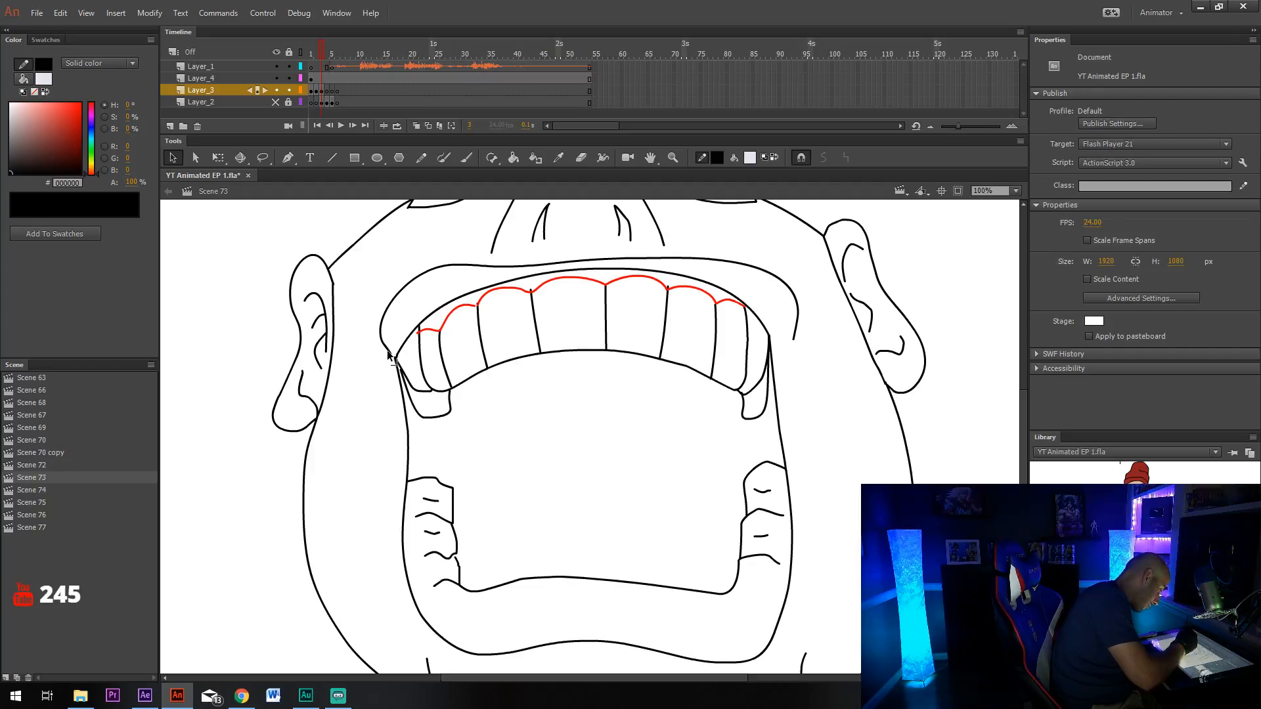
Erase the wavy line below the mouth together with its two upturned side ends.
scroll(717, 414, "down", 3)
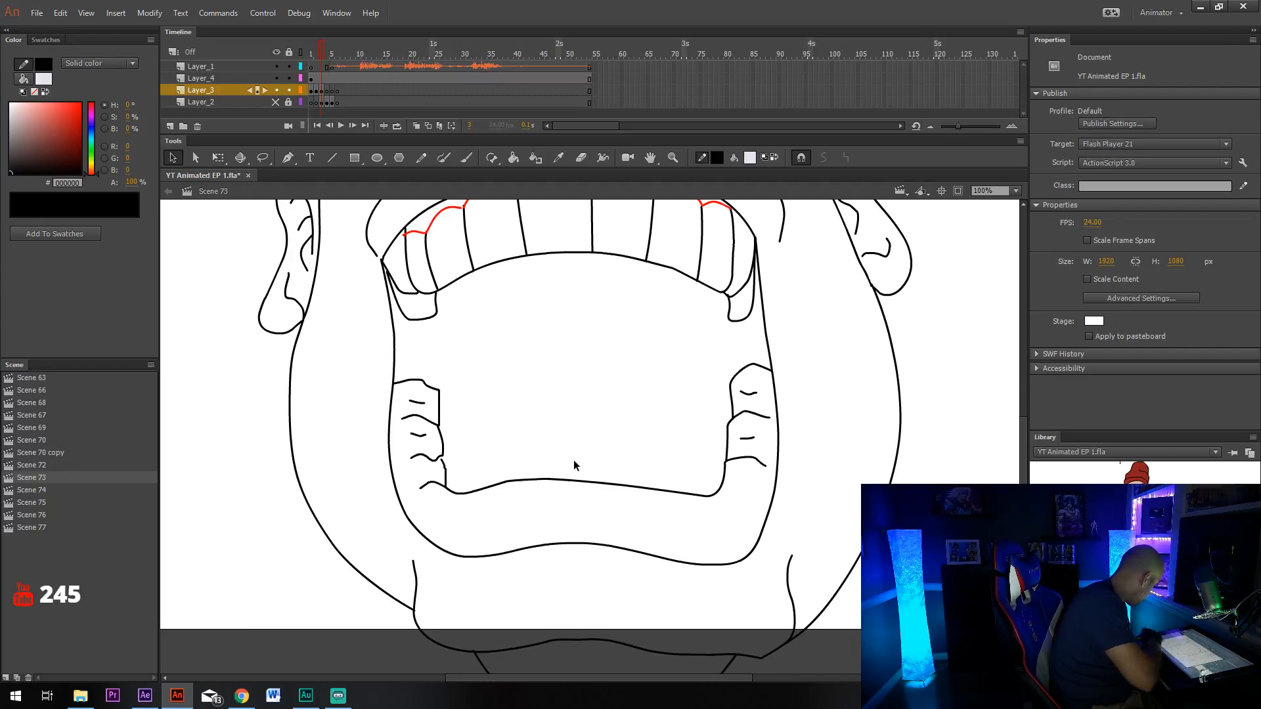
key("y")
key("e")
mouse_move(413, 559)
left_mouse_down()
mouse_move(419, 616)
mouse_move(529, 657)
left_mouse_up()
mouse_move(791, 555)
left_mouse_down()
mouse_move(789, 634)
mouse_move(738, 652)
mouse_move(668, 652)
left_mouse_up()
mouse_move(755, 651)
left_mouse_down()
mouse_move(485, 653)
mouse_move(653, 650)
mouse_move(668, 635)
mouse_move(611, 640)
left_mouse_up()
scroll(737, 518, "down", 3)
Ink a new wavy lower lip line with upturned ends below the mouth, plus a short curved crease under its middle.
key("shift+y")
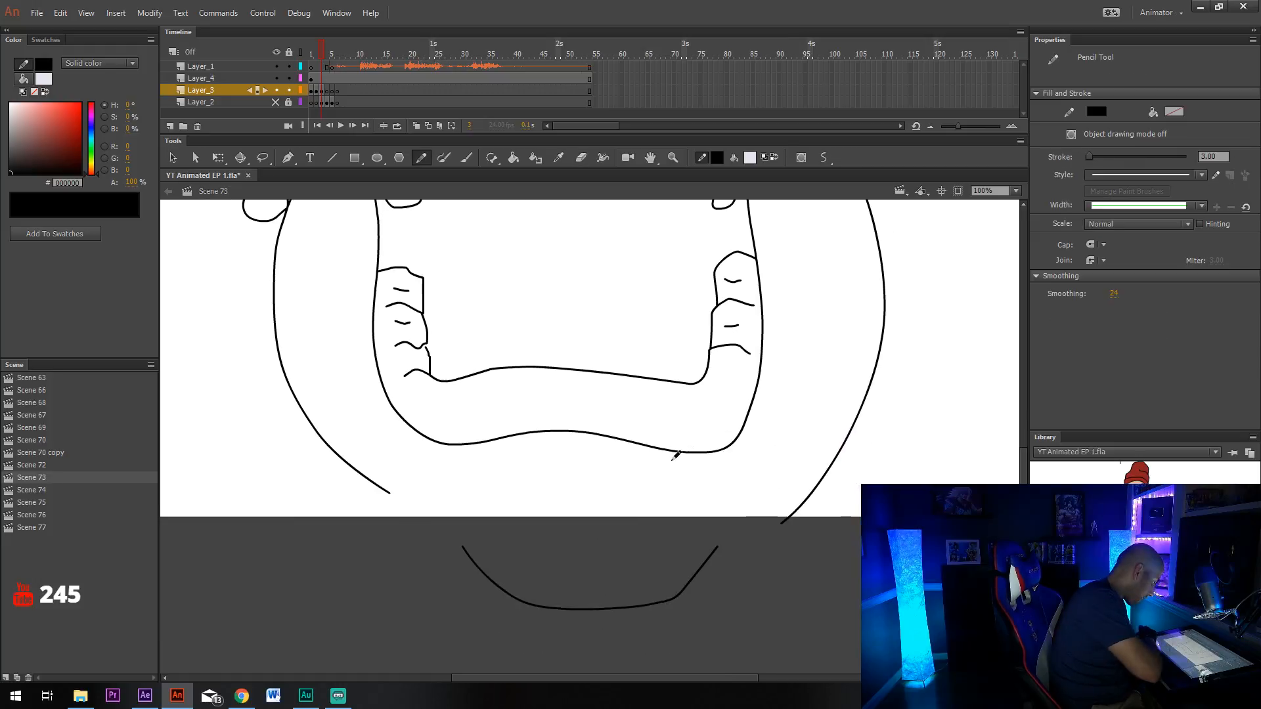
scroll(631, 433, "up", 2)
mouse_move(373, 471)
left_mouse_down()
mouse_move(379, 529)
mouse_move(424, 575)
mouse_move(563, 557)
mouse_move(724, 588)
mouse_move(762, 585)
mouse_move(793, 492)
left_mouse_up()
scroll(768, 459, "up", 2)
scroll(768, 458, "down", 3)
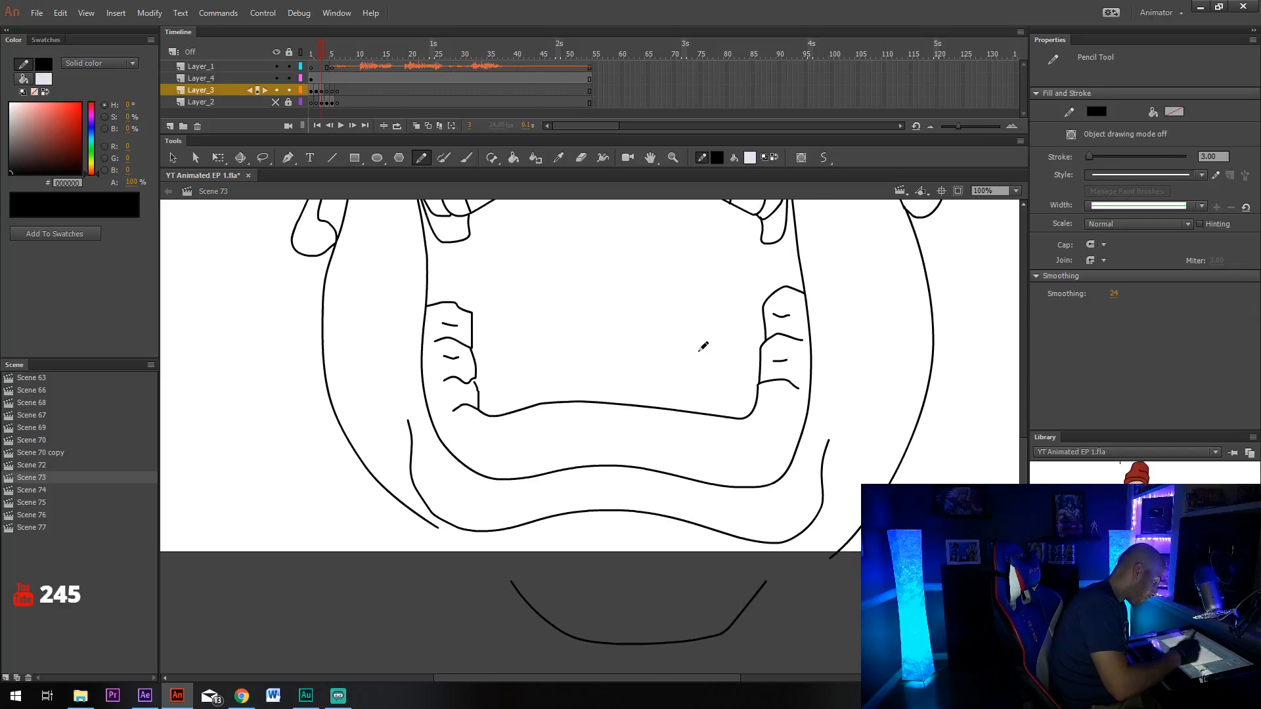
left_click_drag(538, 532, 683, 532)
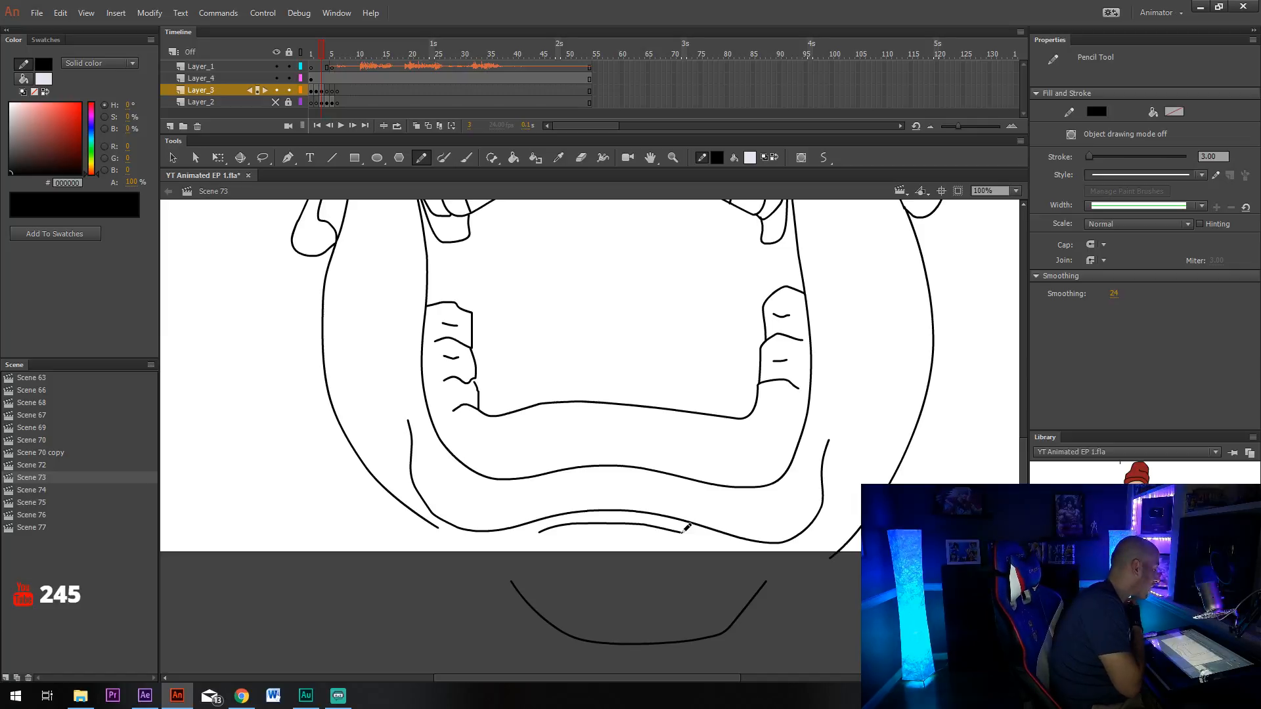
Ink a round throat opening with a rounded uvula hanging into it, centred below the upper teeth.
scroll(849, 294, "up", 3)
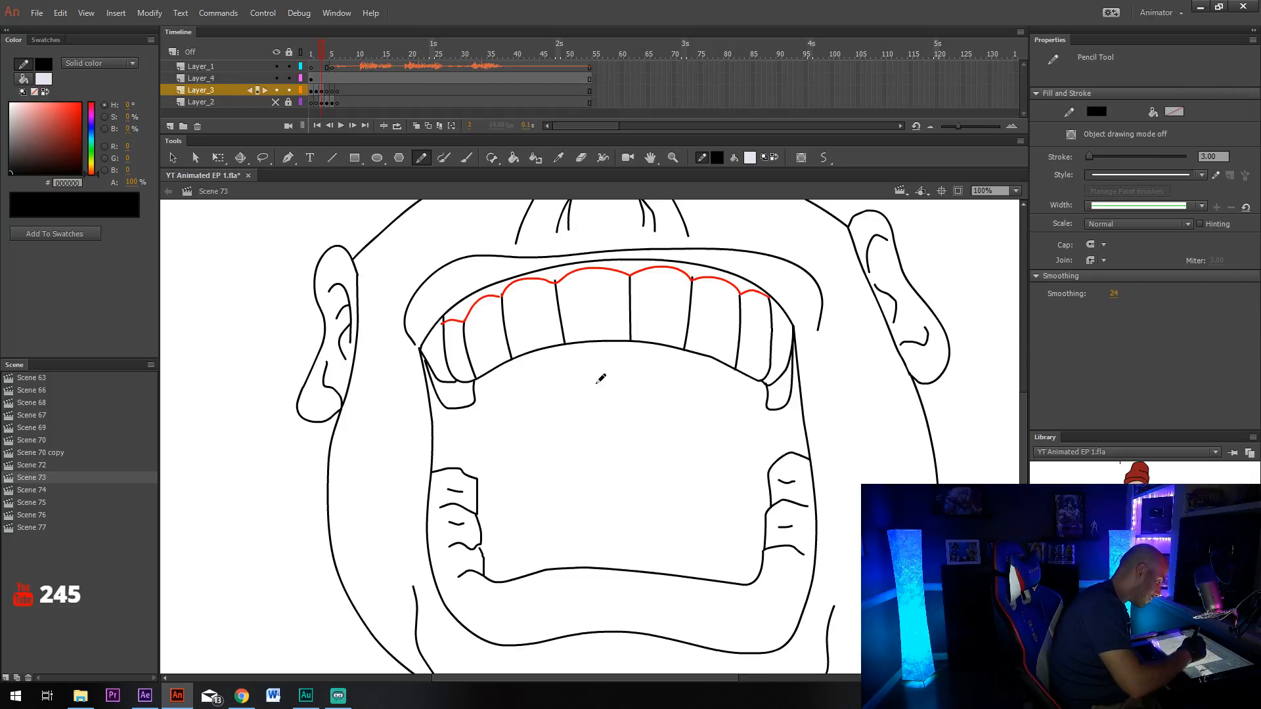
mouse_move(570, 367)
left_mouse_down()
mouse_move(548, 407)
mouse_move(571, 463)
left_mouse_up()
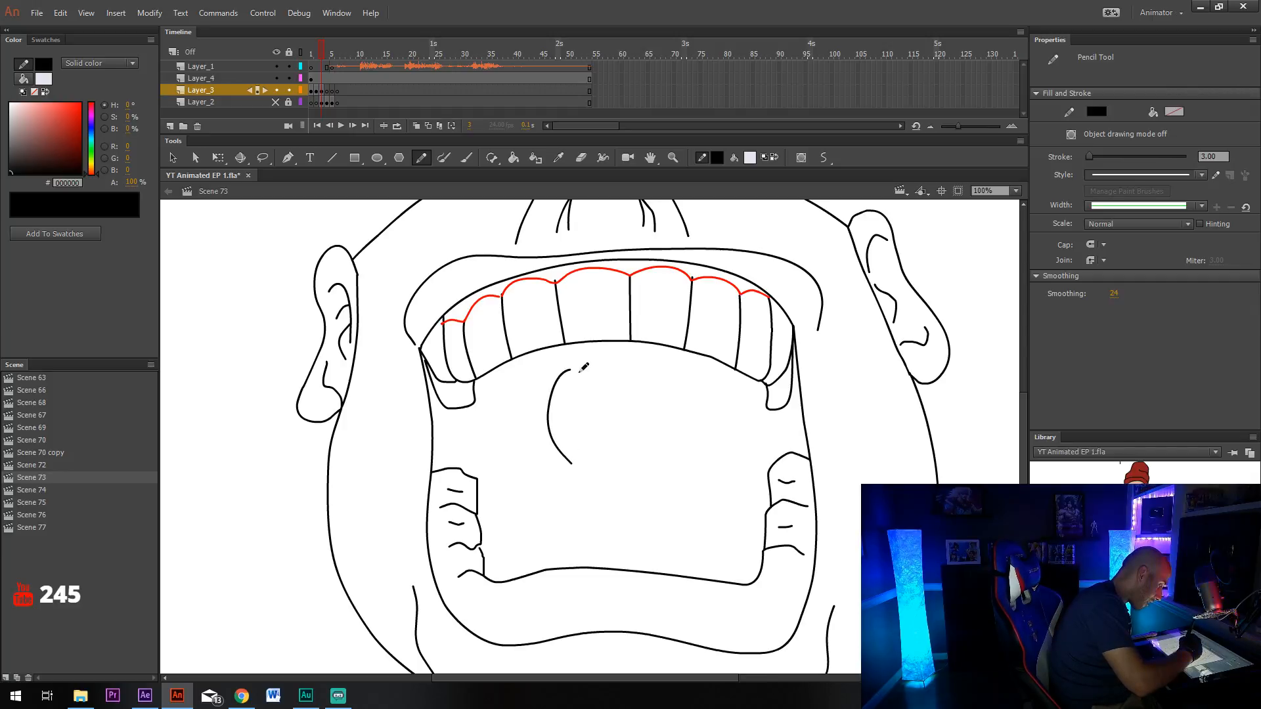
mouse_move(571, 368)
left_mouse_down()
mouse_move(601, 376)
mouse_move(601, 421)
mouse_move(623, 420)
mouse_move(629, 365)
mouse_move(647, 364)
mouse_move(671, 407)
mouse_move(652, 453)
mouse_move(571, 463)
left_mouse_up()
key("v")
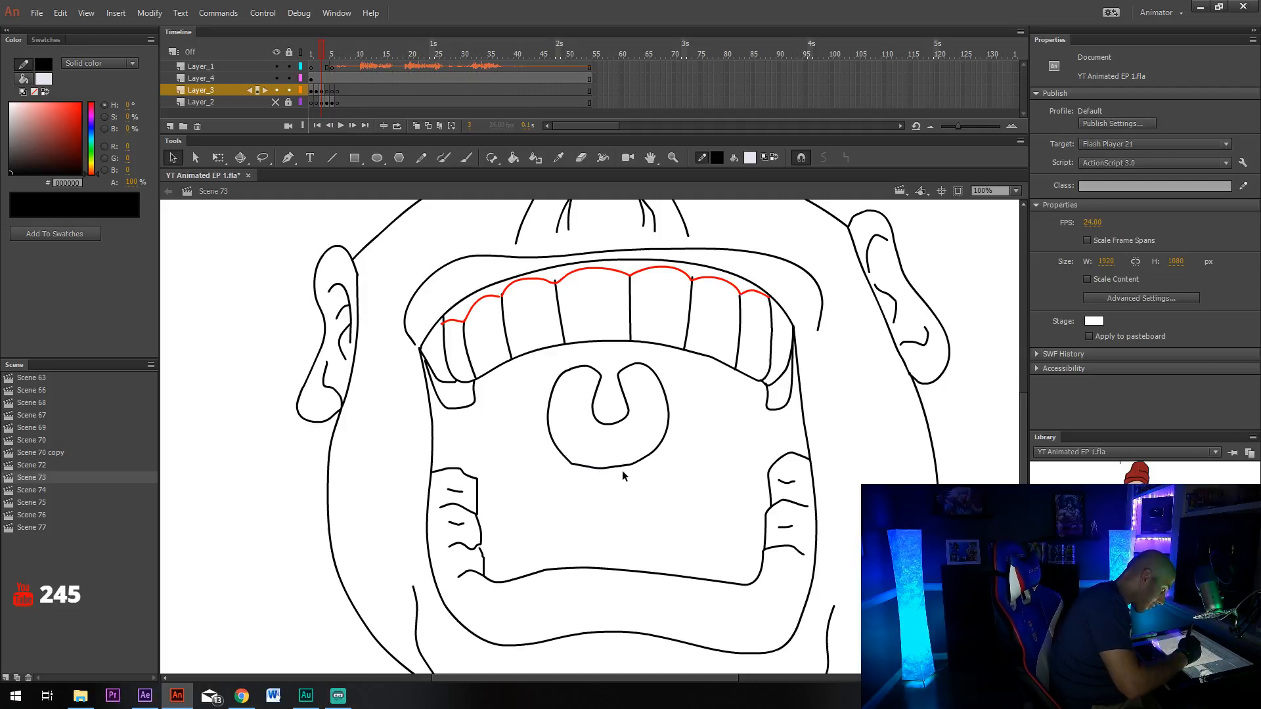
Ink the tongue's top edge as two arches between the lower molars, with a short centre crease where they meet.
key("y")
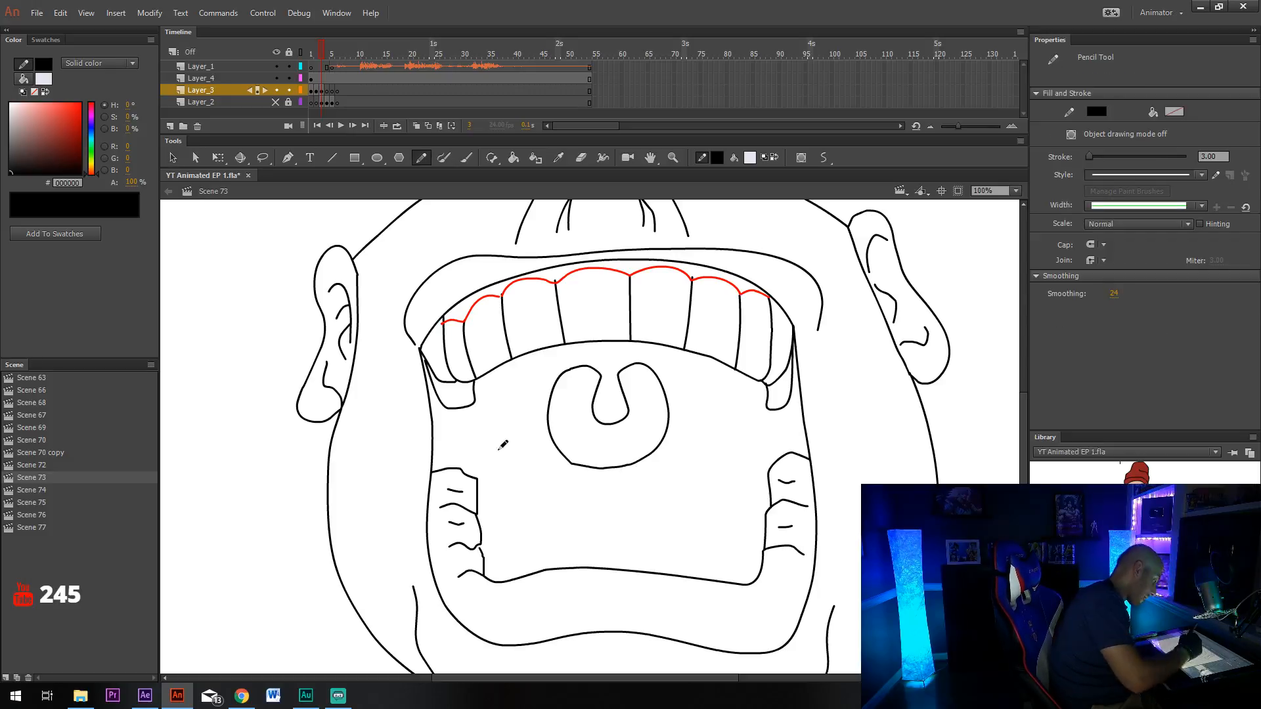
mouse_move(480, 478)
left_mouse_down()
mouse_move(549, 470)
mouse_move(613, 493)
mouse_move(679, 468)
mouse_move(772, 475)
left_mouse_up()
left_click_drag(616, 494, 621, 533)
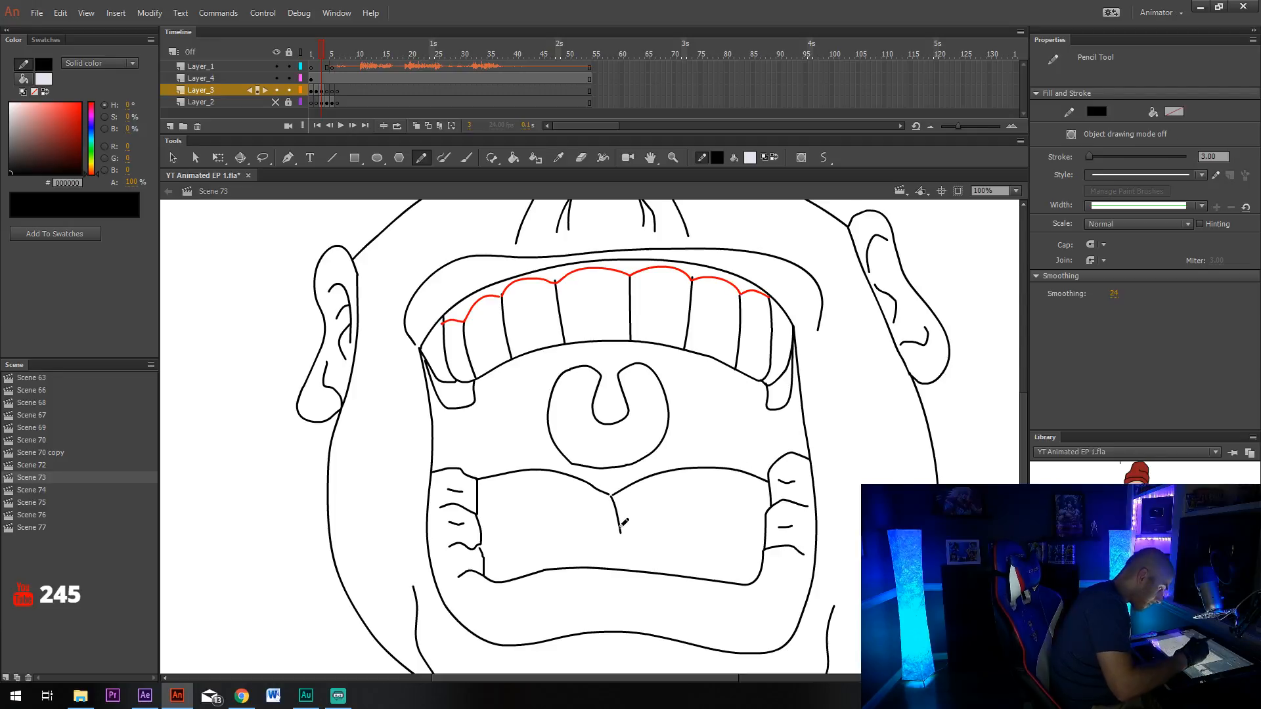
Move the upper lip line slightly upward, away from the upper edge of the mouth.
scroll(659, 489, "up", 3)
key("v")
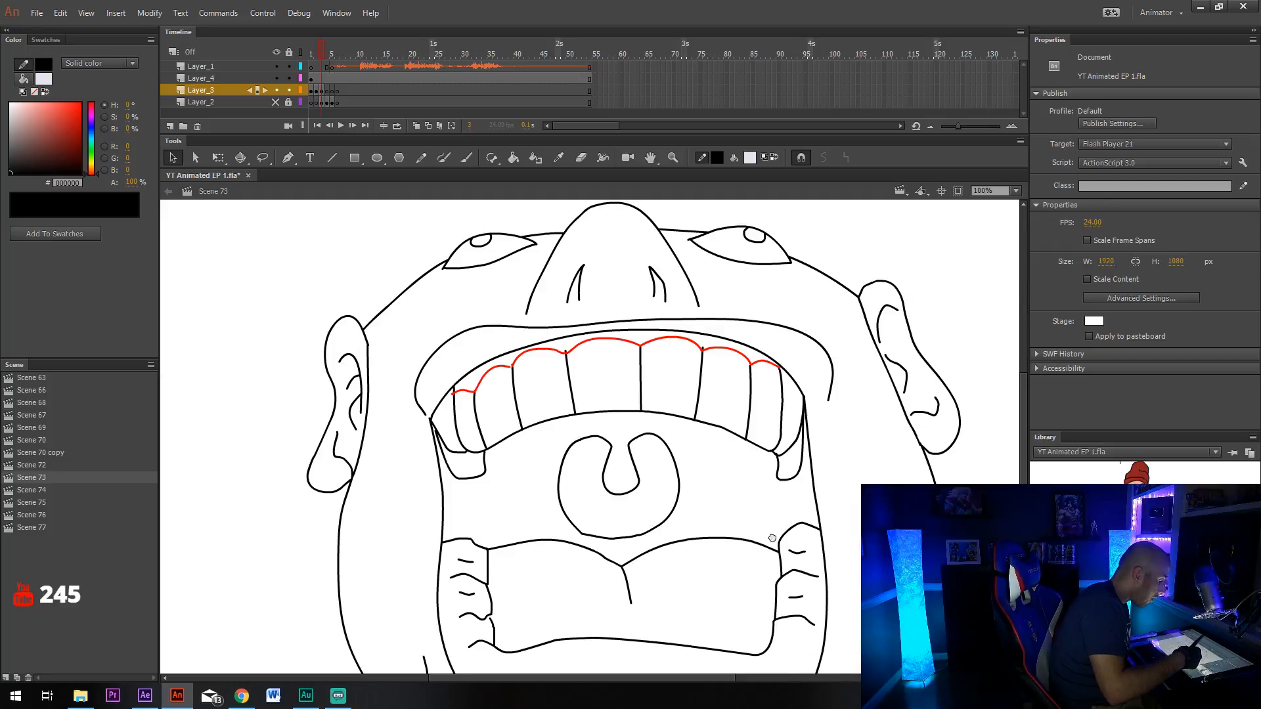
scroll(772, 538, "down", 1)
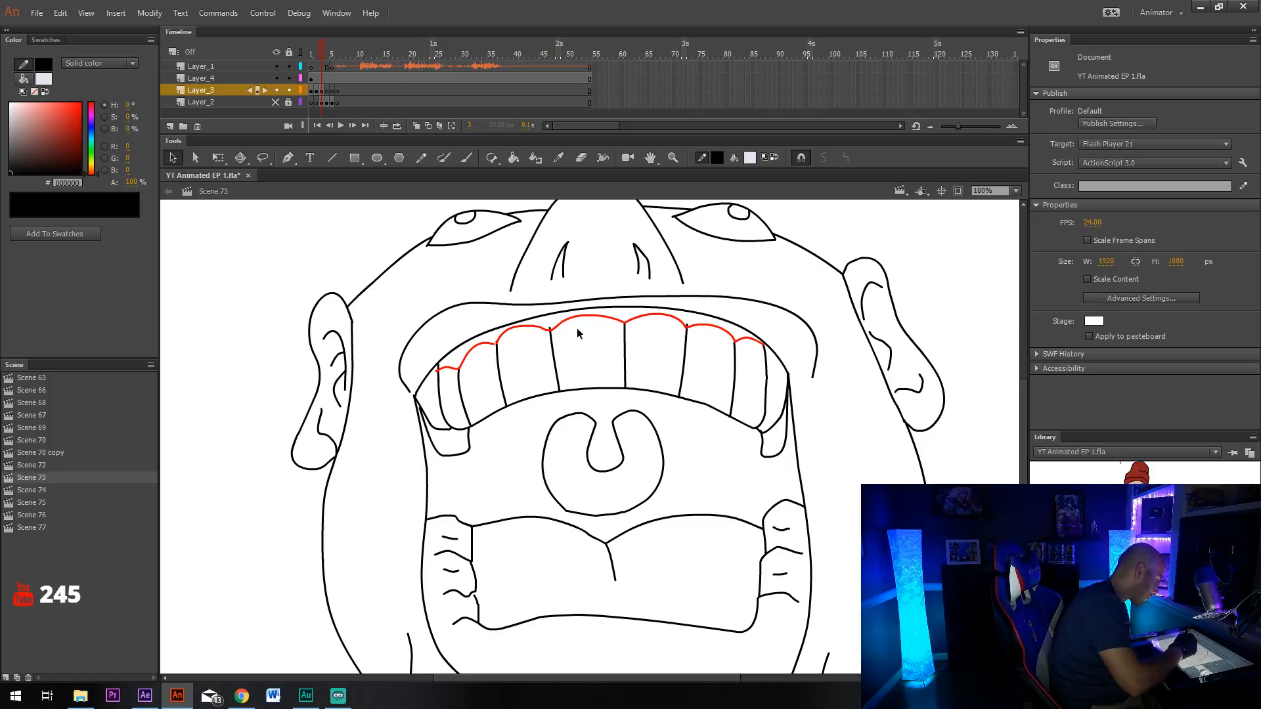
scroll(577, 333, "up", 5)
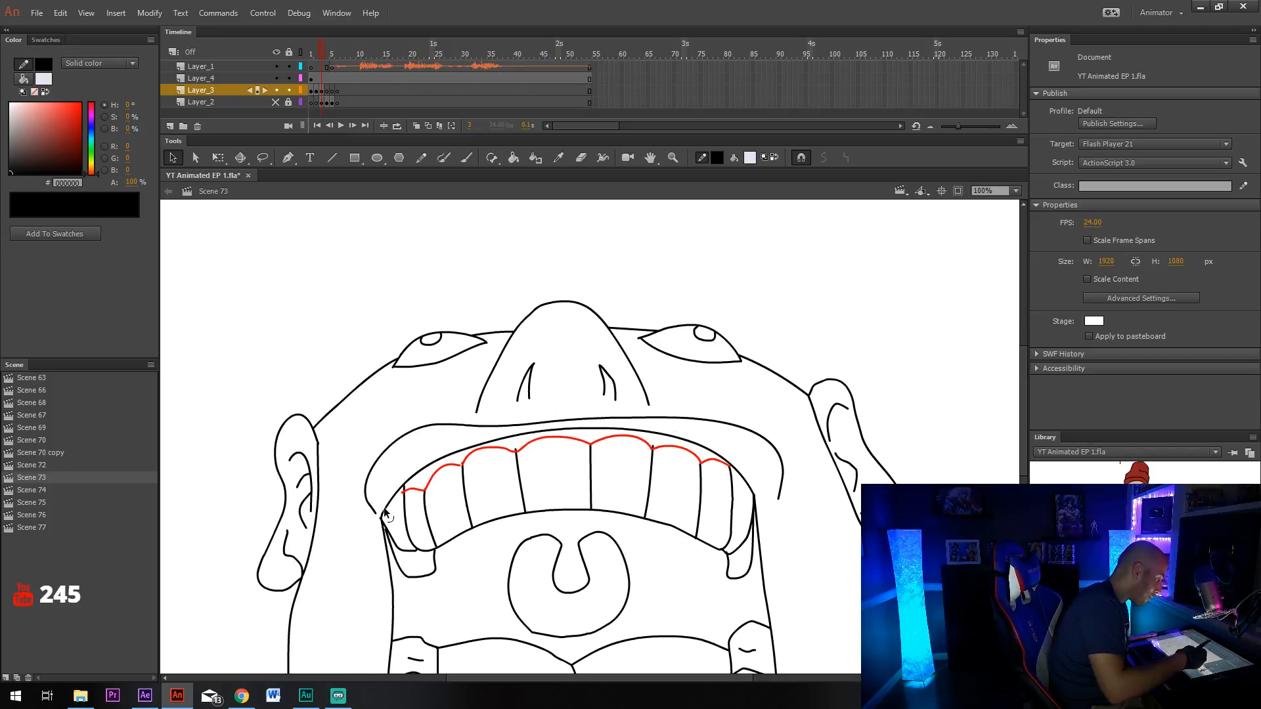
left_click(734, 423)
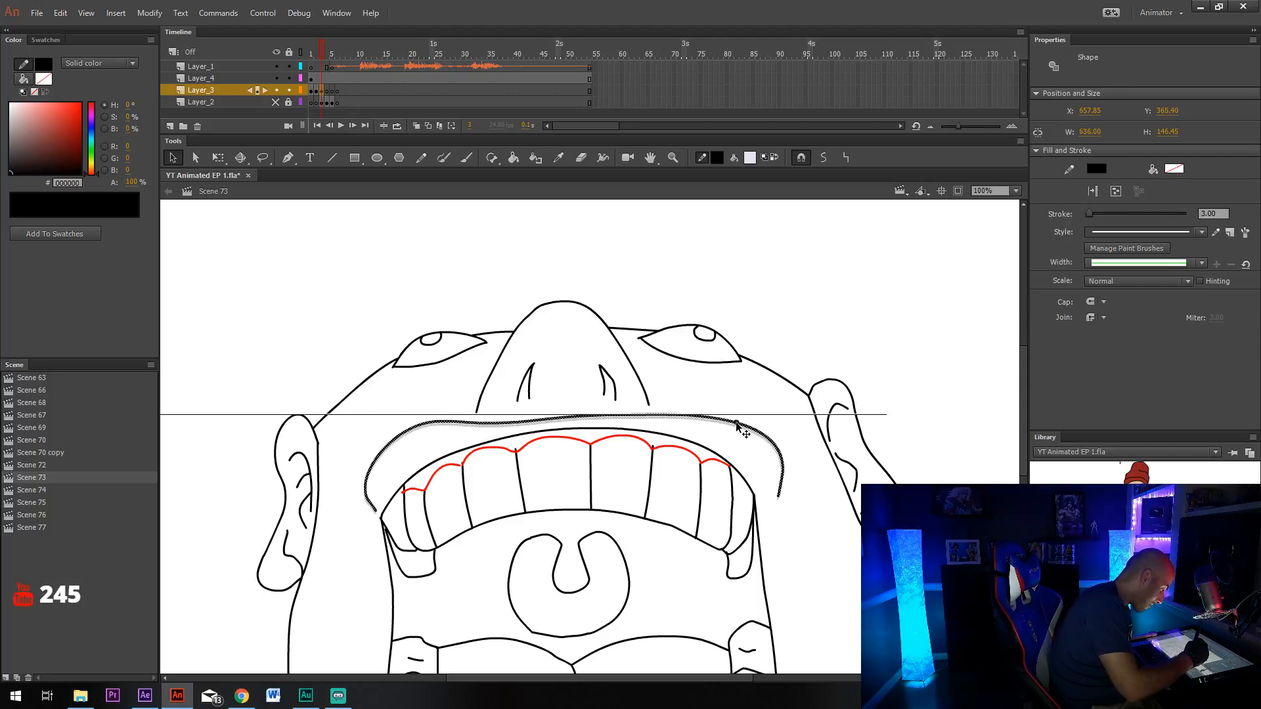
left_click_drag(736, 423, 737, 419)
left_click(753, 383)
left_click_drag(680, 451, 676, 450)
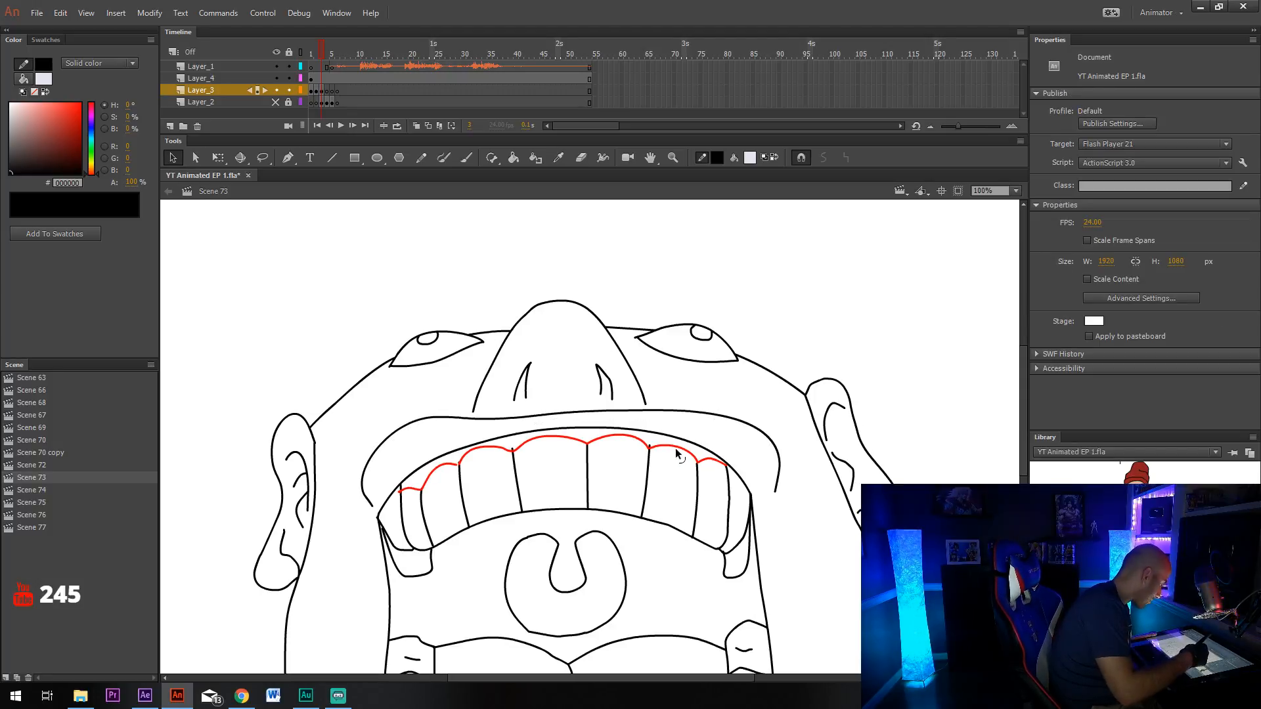
left_click_drag(589, 416, 581, 414)
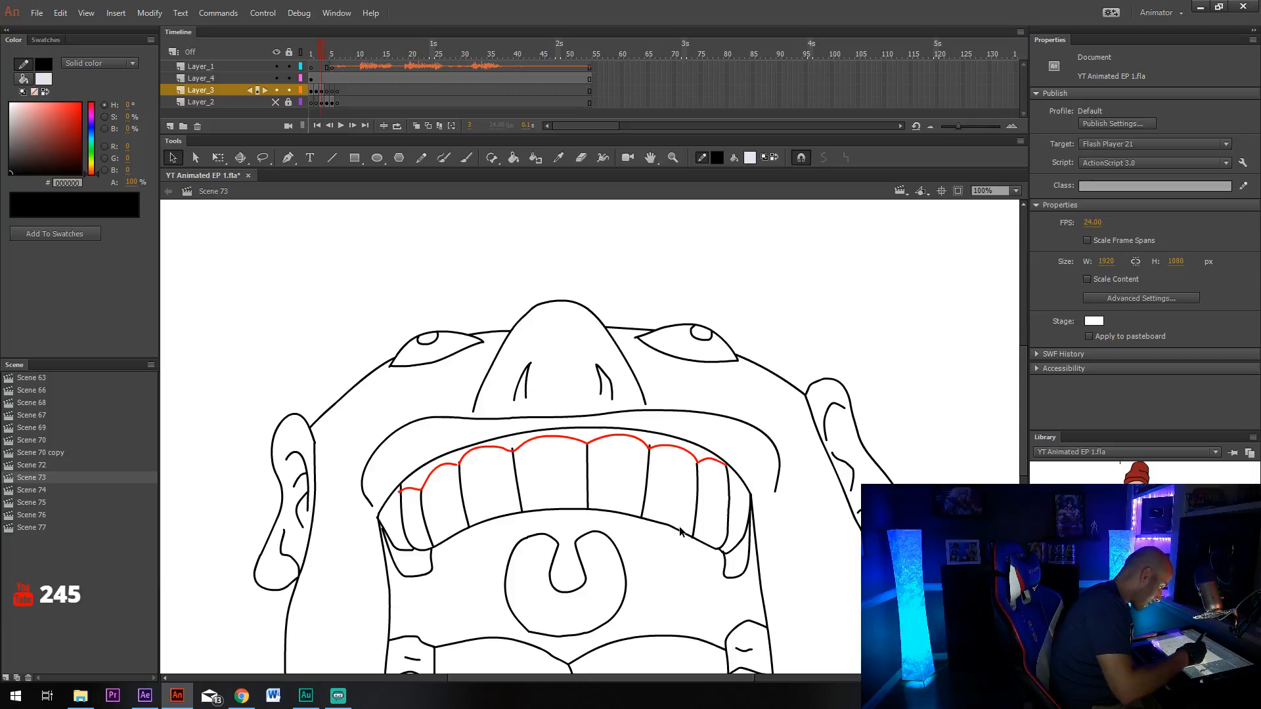
scroll(679, 530, "down", 5)
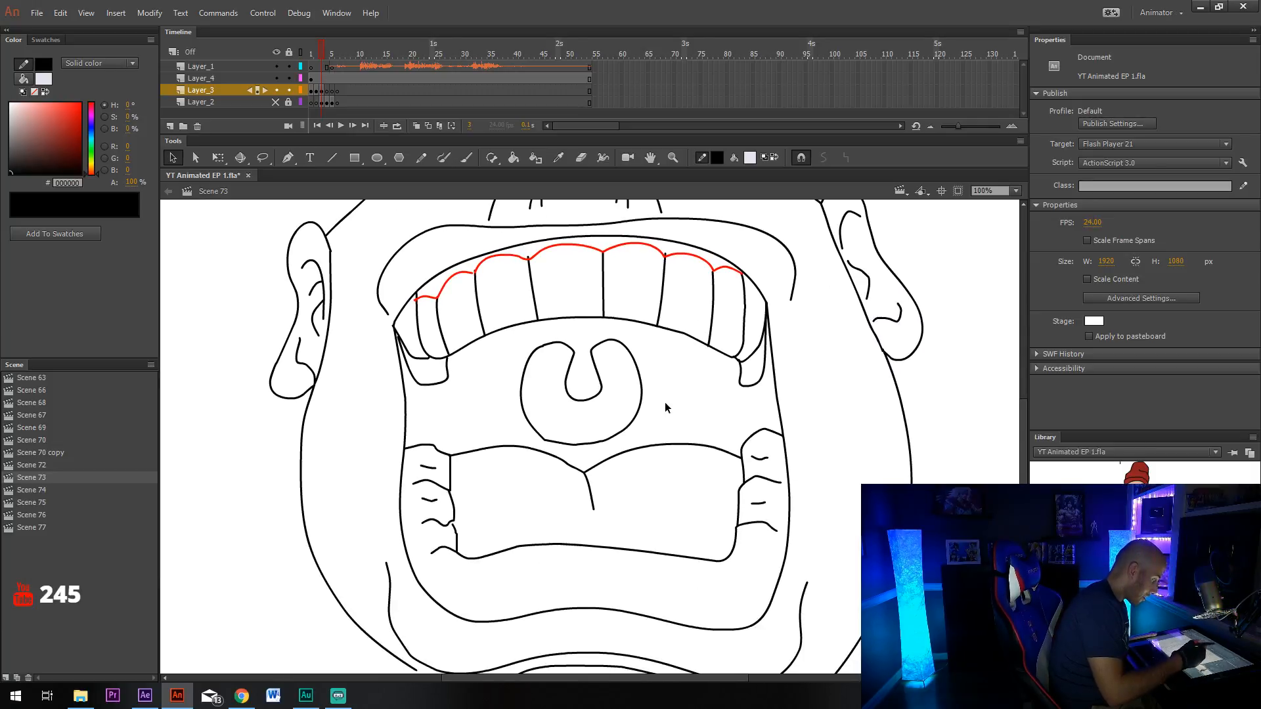
Play the scene with its audio and return to frame 3 of Layer_3.
left_click(328, 66)
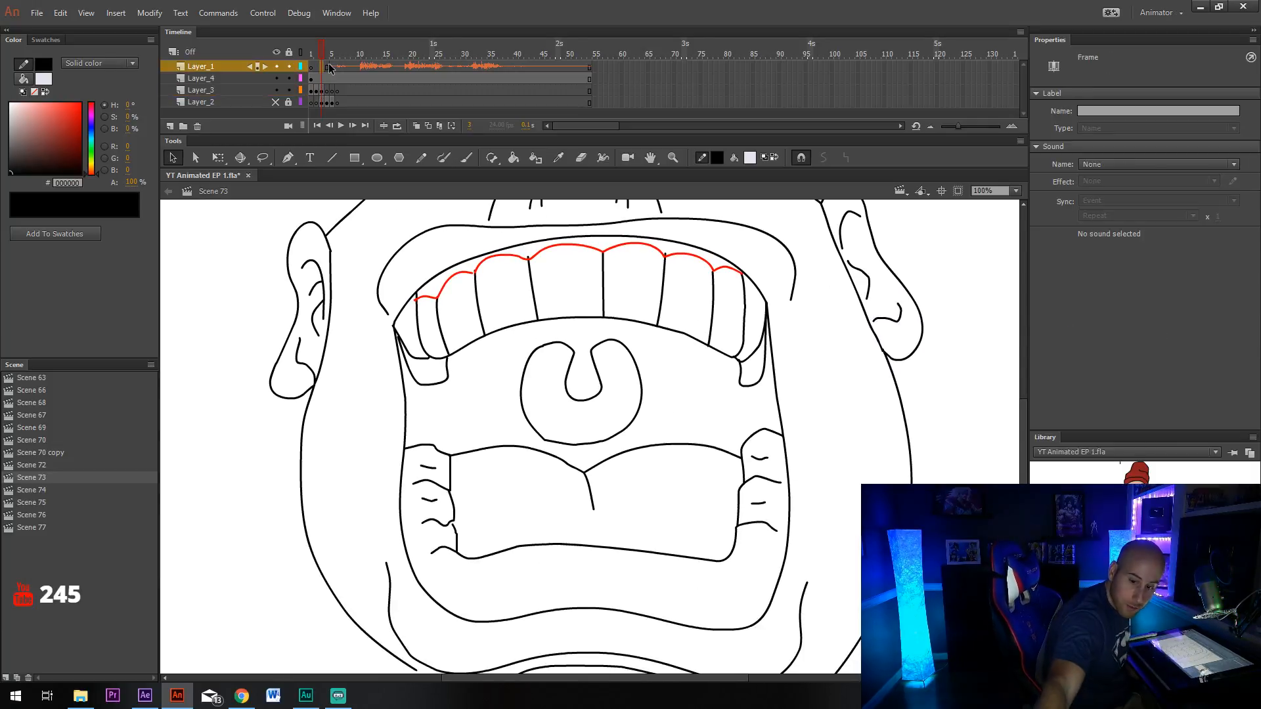
key("Return")
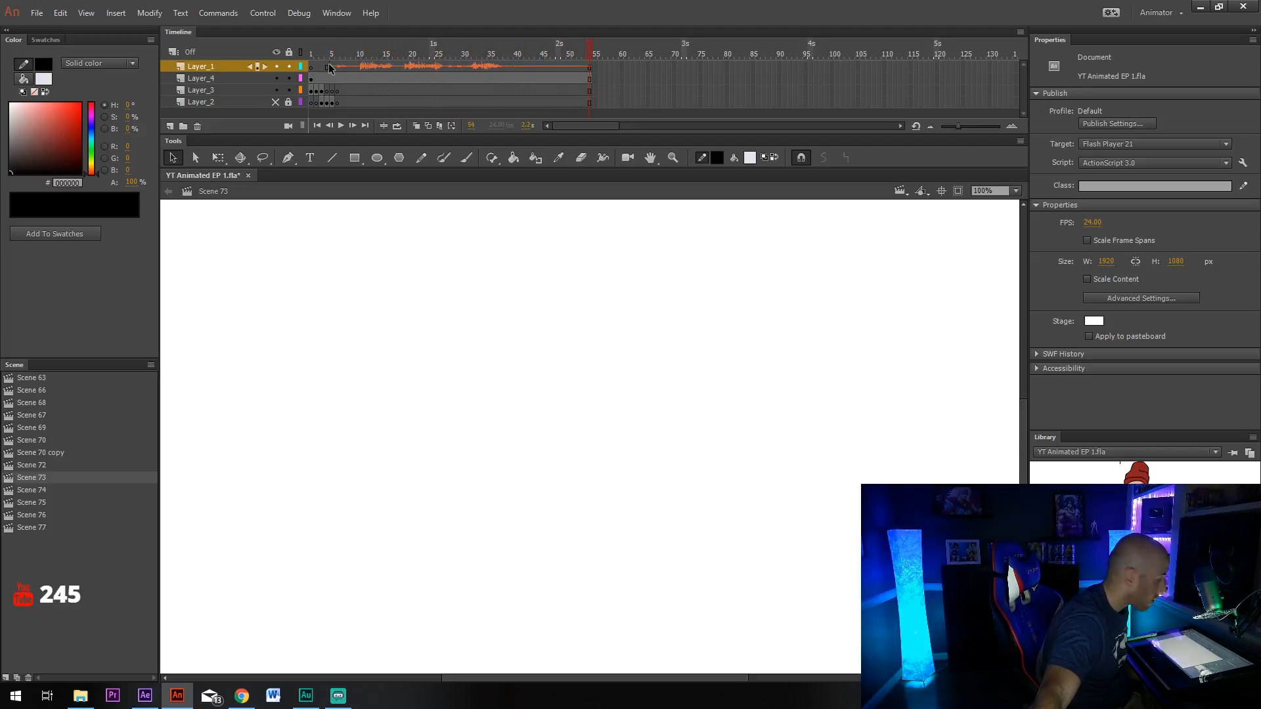
key("Return")
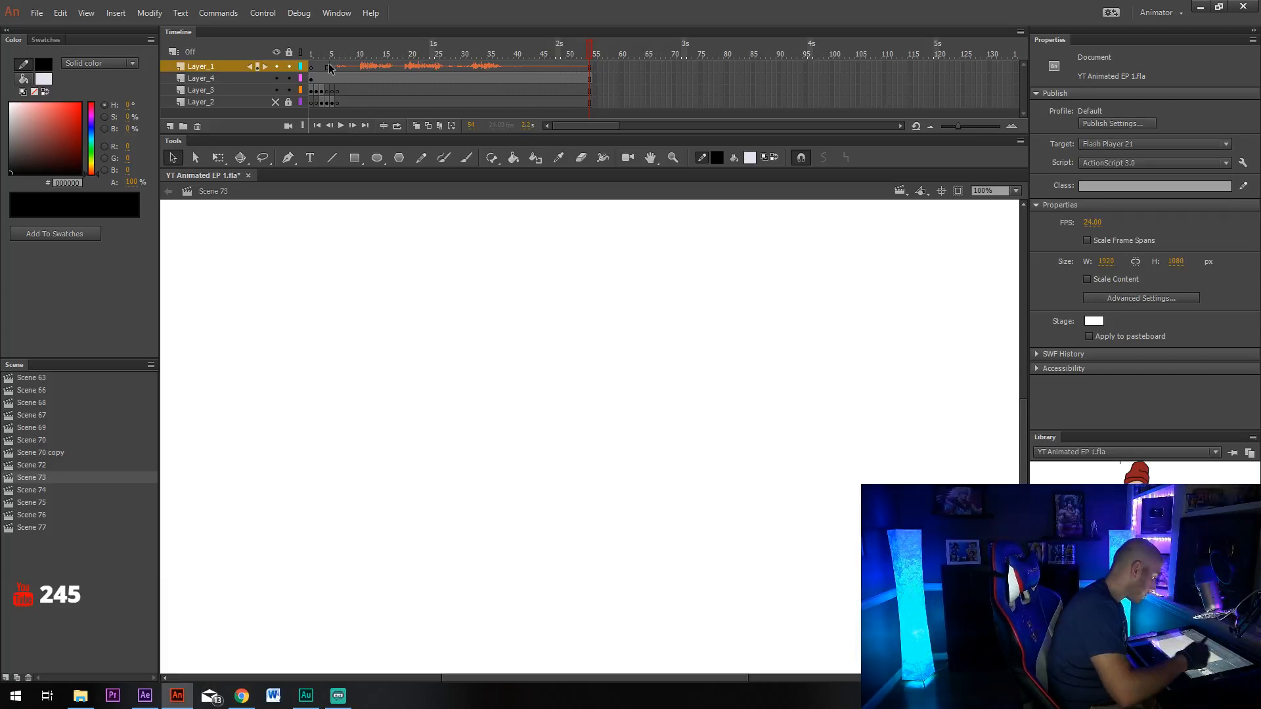
left_click(325, 91)
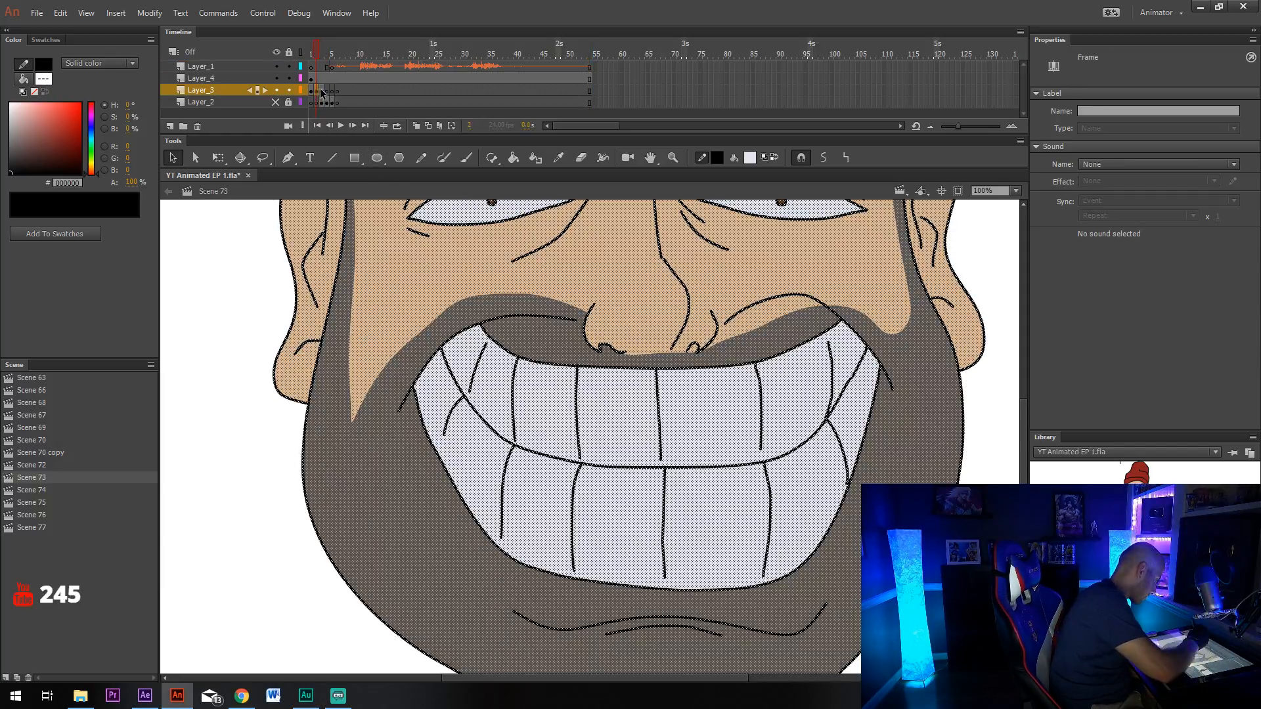
left_click(321, 91)
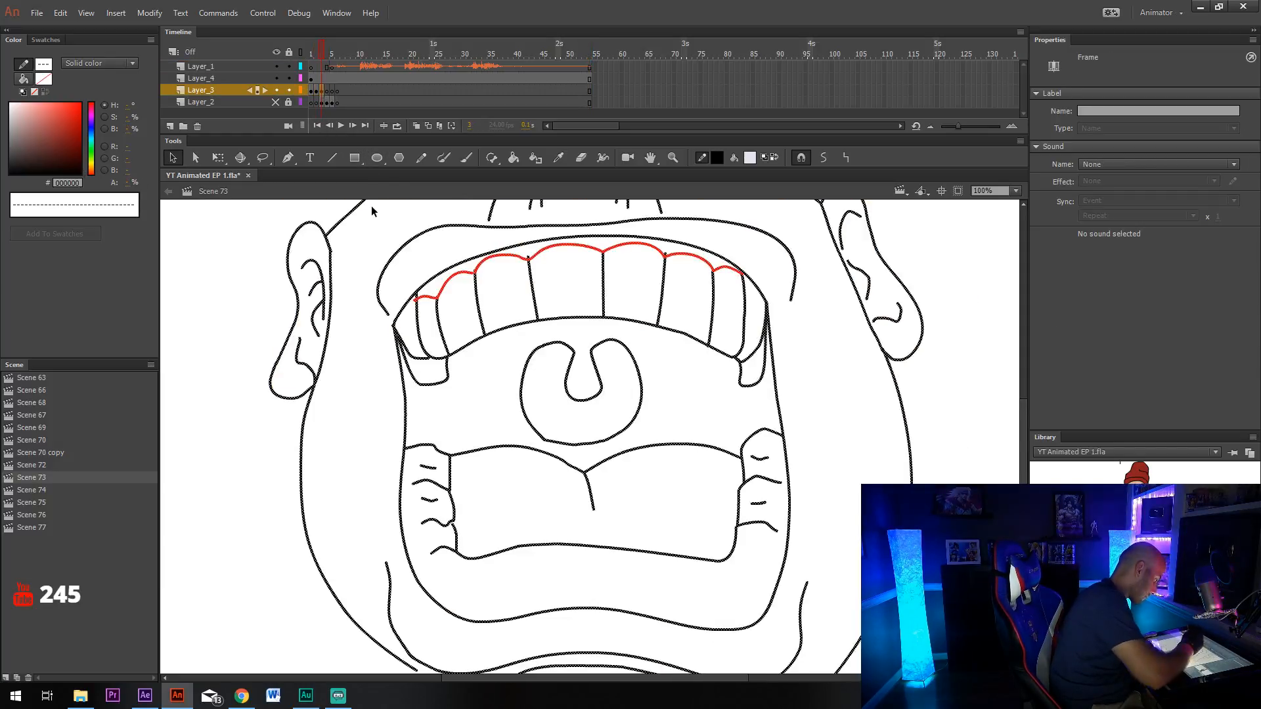
Fill all the upper teeth and the lower row of teeth with the pale off-white sampled from the reference character's eye.
left_click(916, 399)
left_click(1015, 191)
left_click(1004, 263)
left_click_drag(831, 396, 890, 407)
key("i")
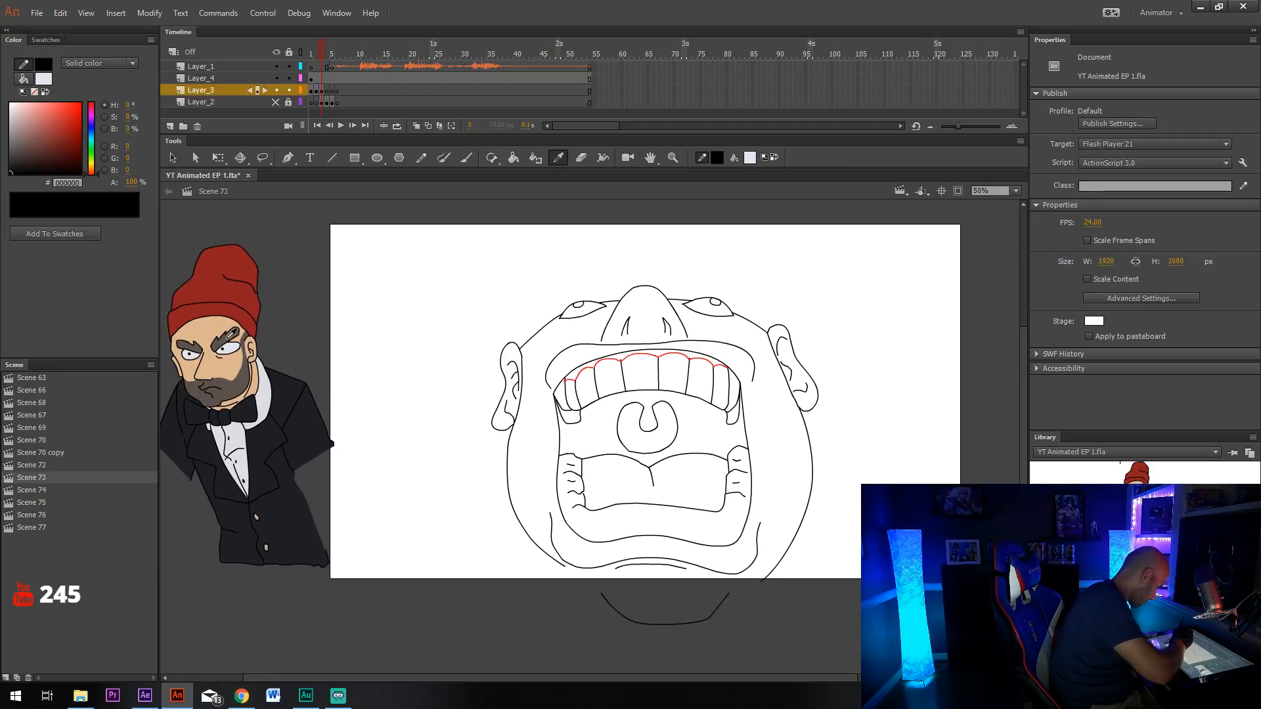
left_click(231, 335)
left_click(566, 397)
left_click(584, 389)
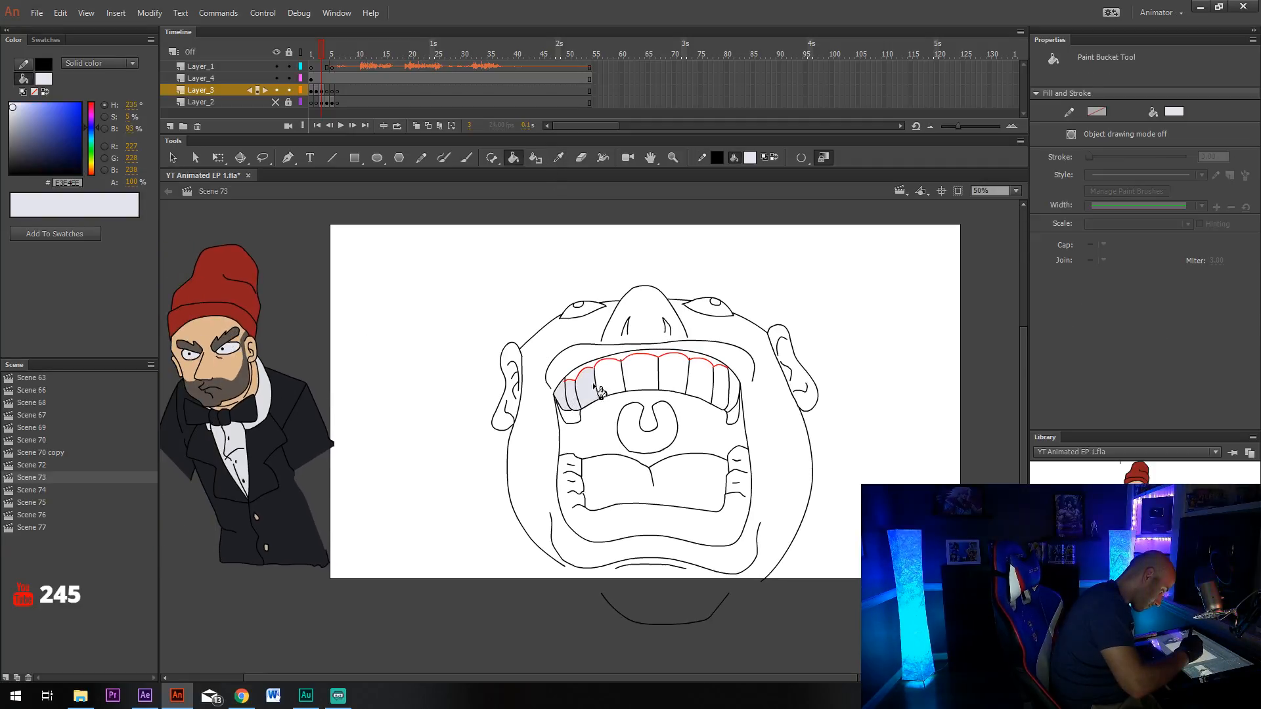
left_click(608, 381)
left_click(640, 375)
left_click(673, 376)
left_click(697, 380)
left_click(717, 382)
left_click(732, 392)
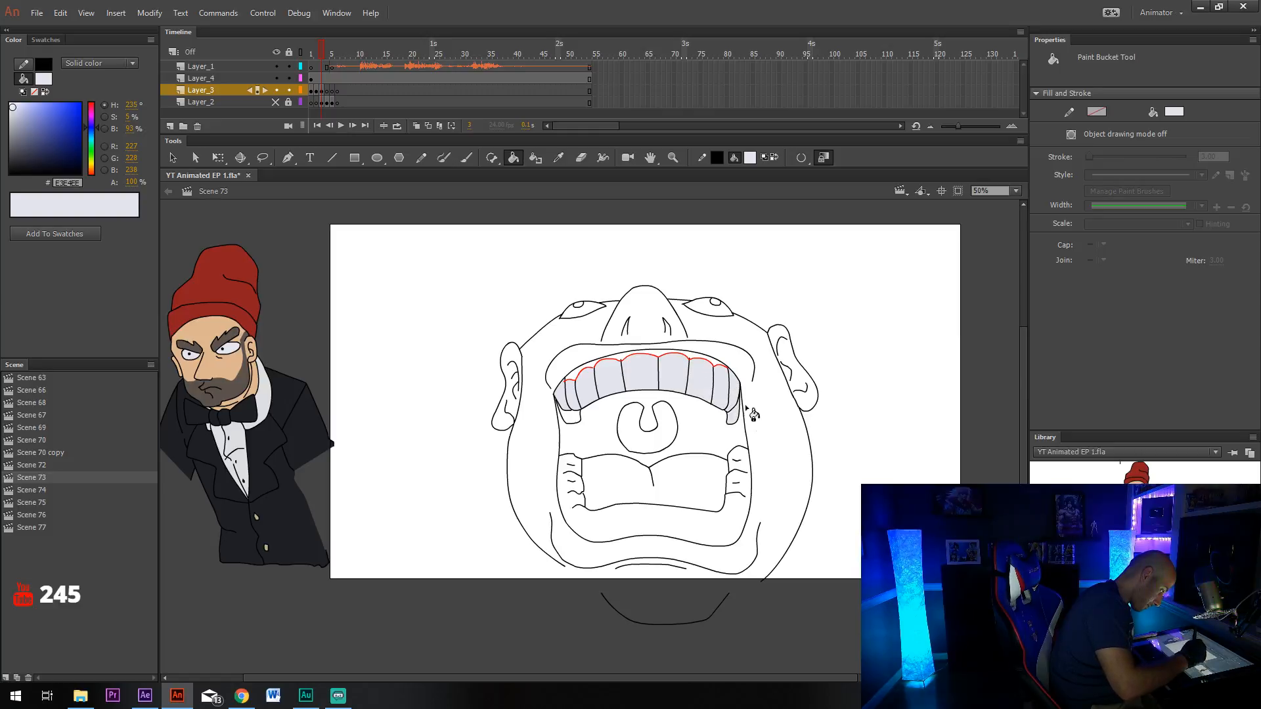
left_click(747, 468)
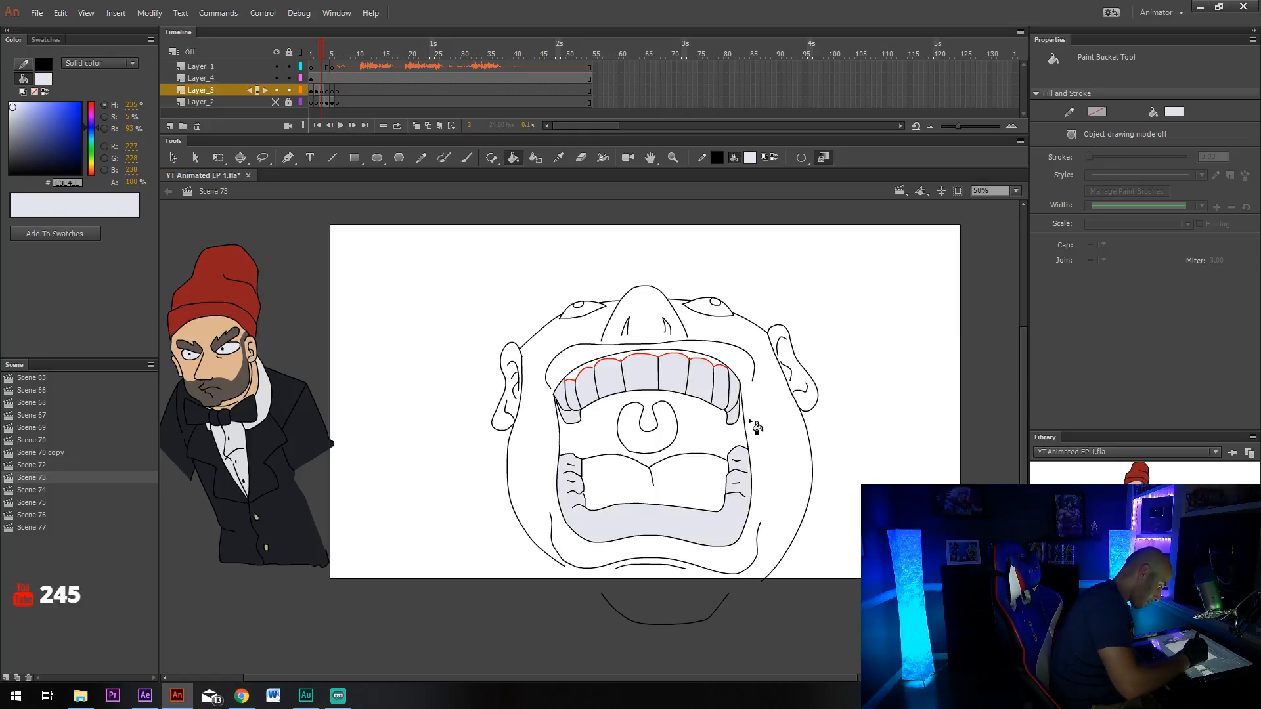
Fill the round throat opening around the uvula with black.
left_click(749, 157)
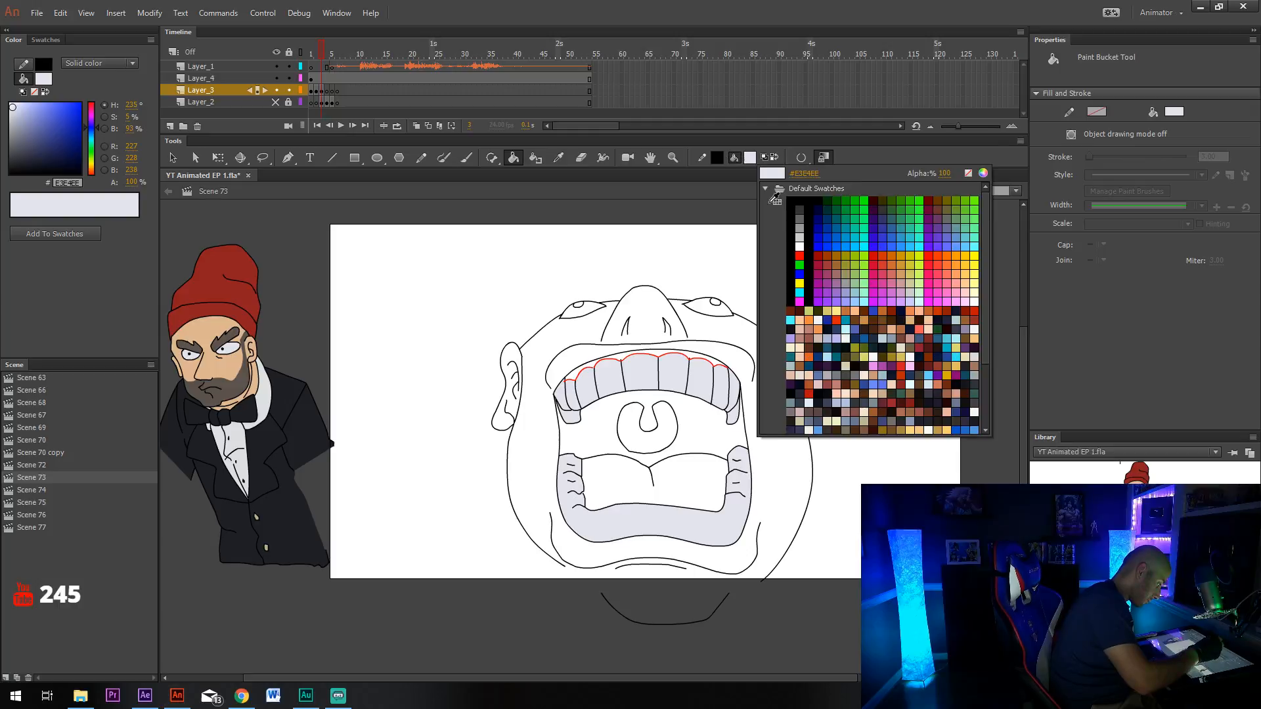
left_click(790, 201)
left_click(671, 446)
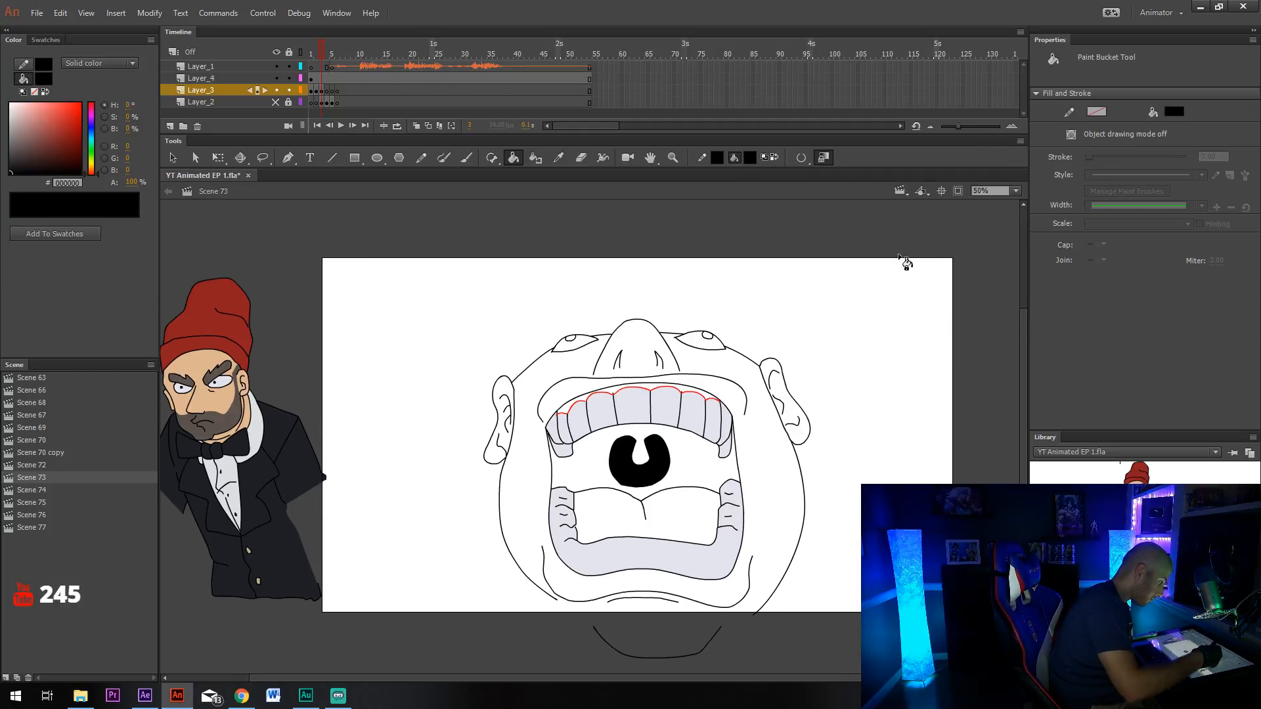
Draw a small round pupil inside each iris and fill both pupils with black.
left_click(1015, 190)
left_click(1005, 287)
scroll(695, 343, "up", 5)
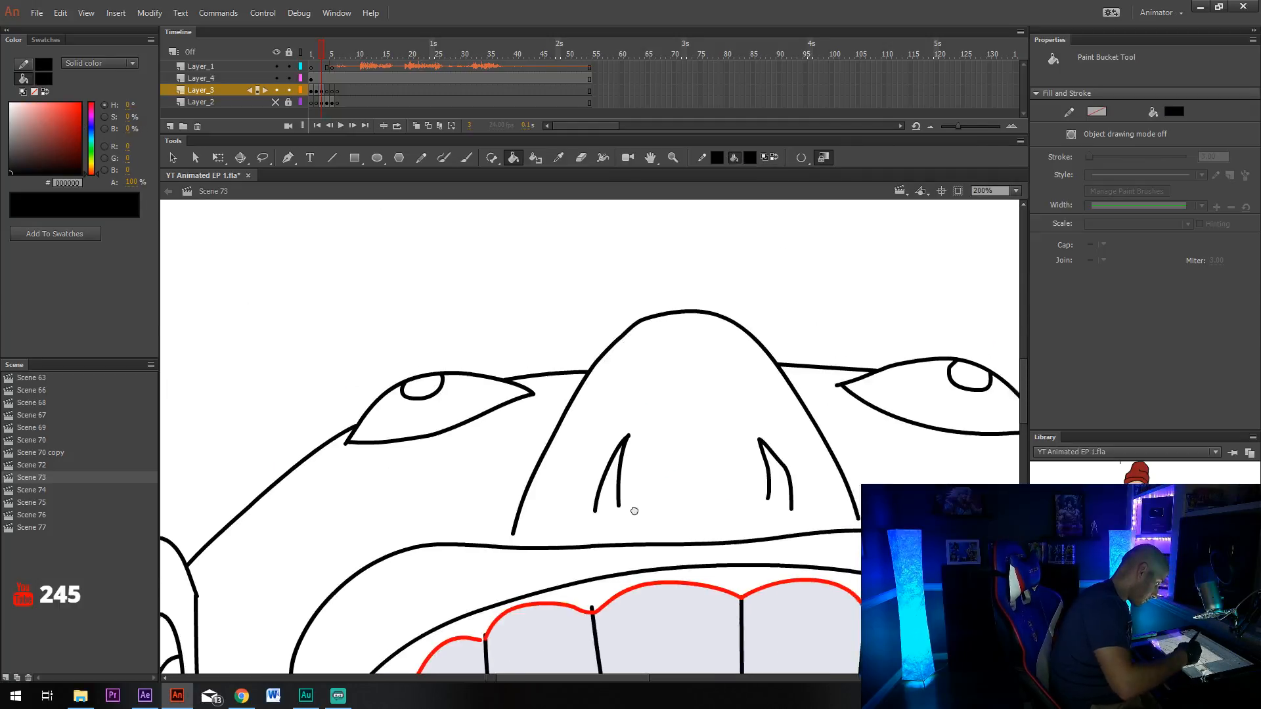
scroll(634, 511, "up", 2)
key("y")
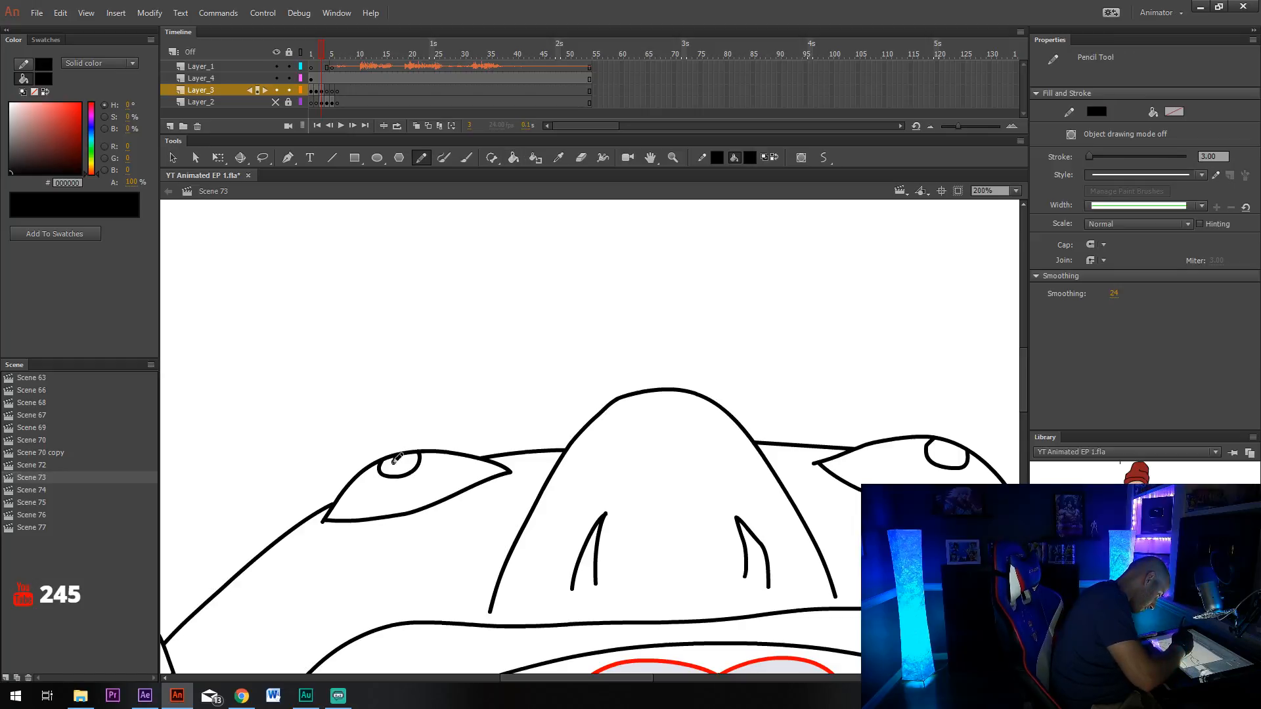
left_click_drag(396, 458, 402, 460)
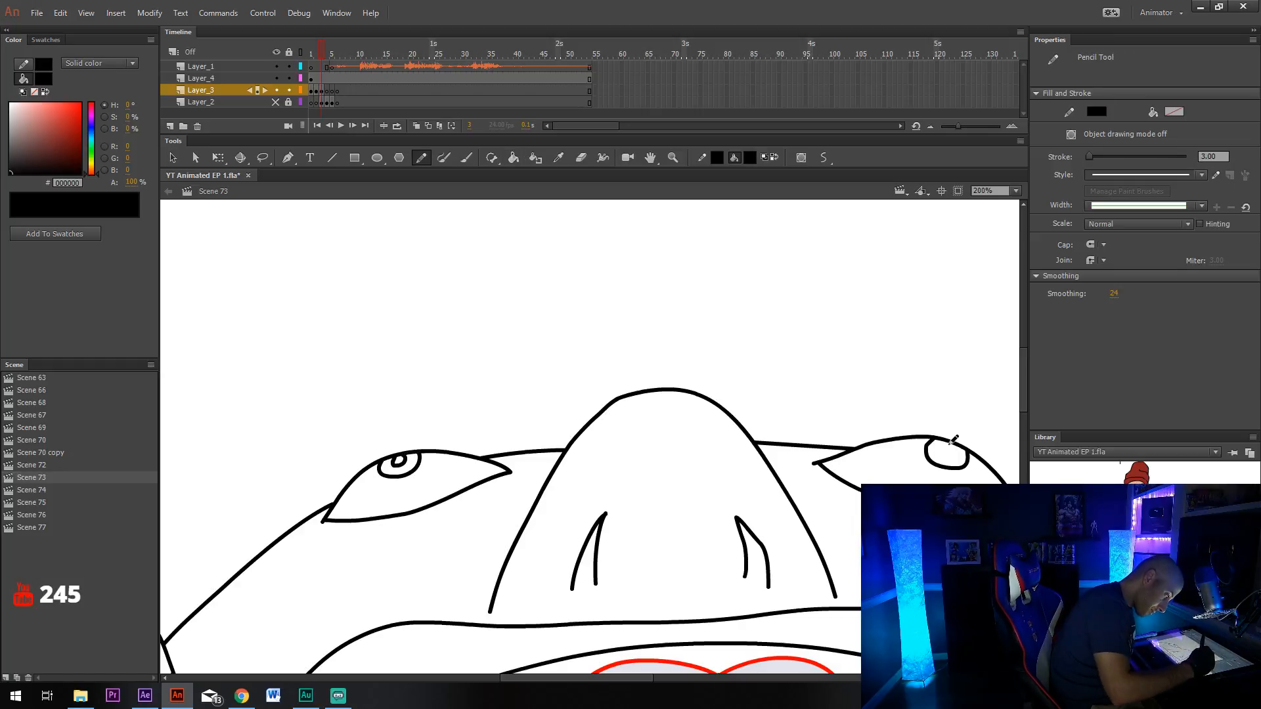
left_click_drag(946, 448, 950, 447)
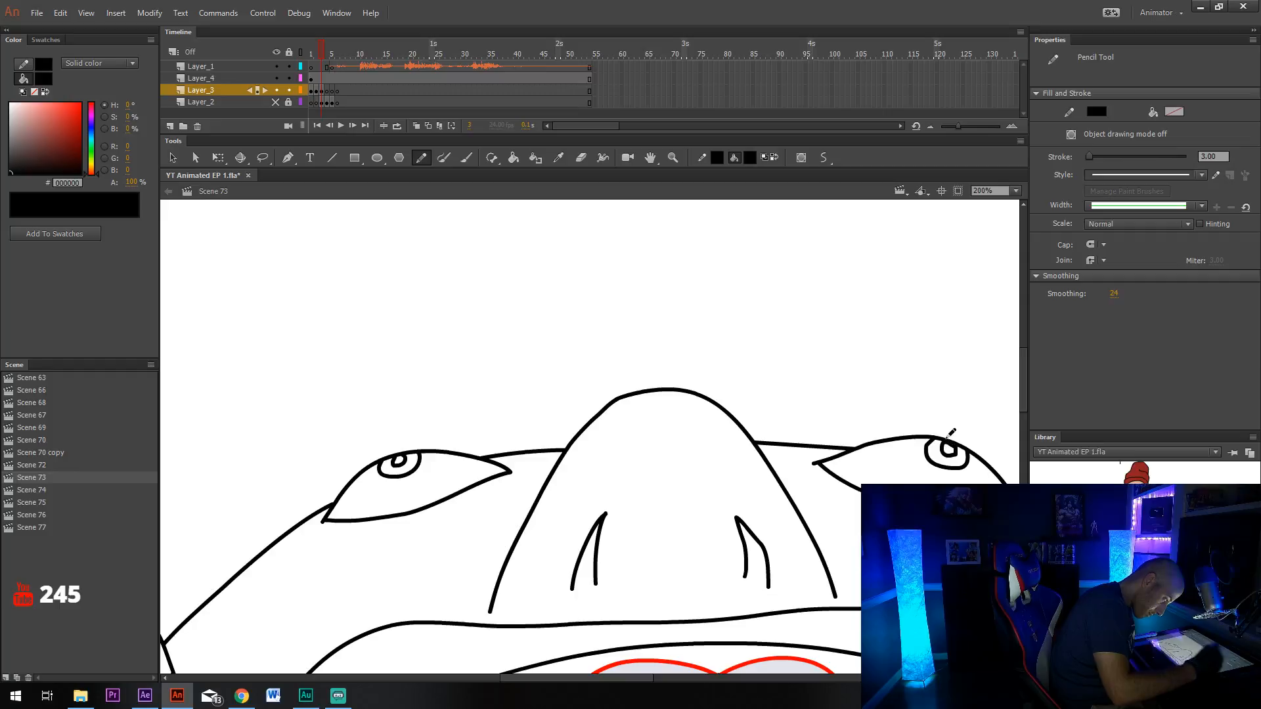
left_click(514, 158)
left_click(398, 461)
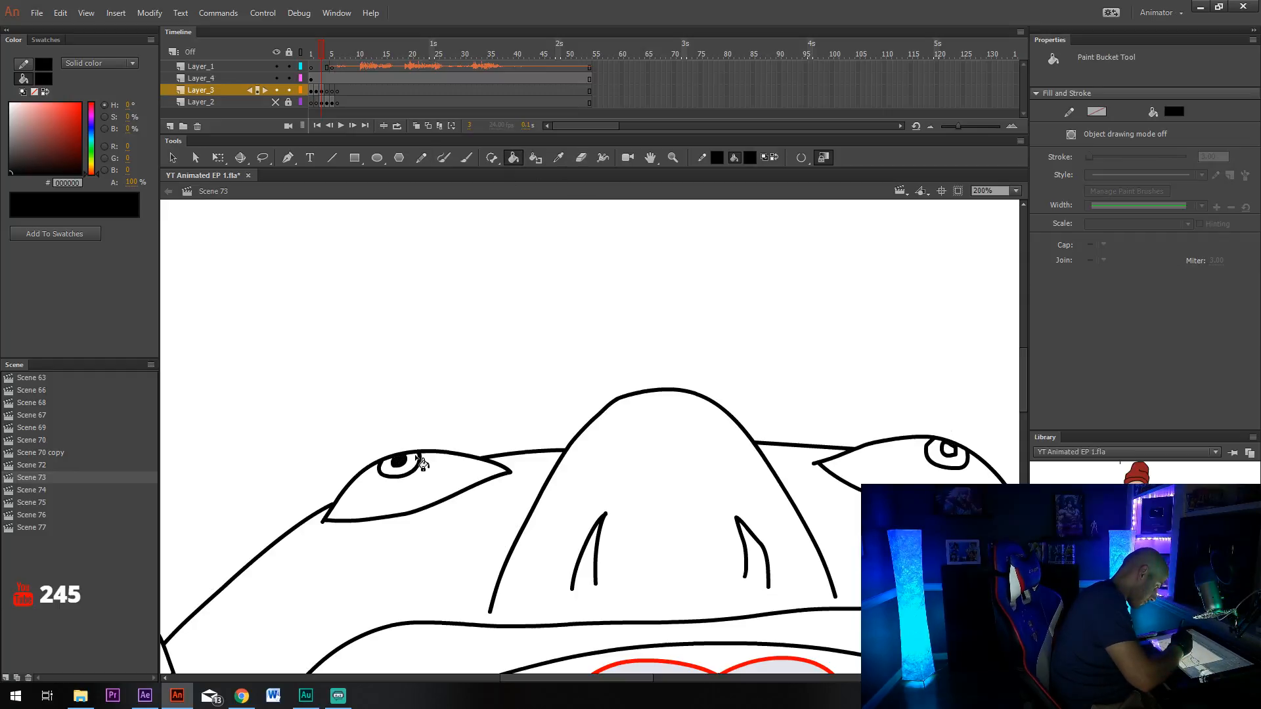
left_click(946, 451)
Close the lower ends of both nostril outlines with short curved strokes and fill the nostrils with black.
left_click(998, 191)
left_click(992, 277)
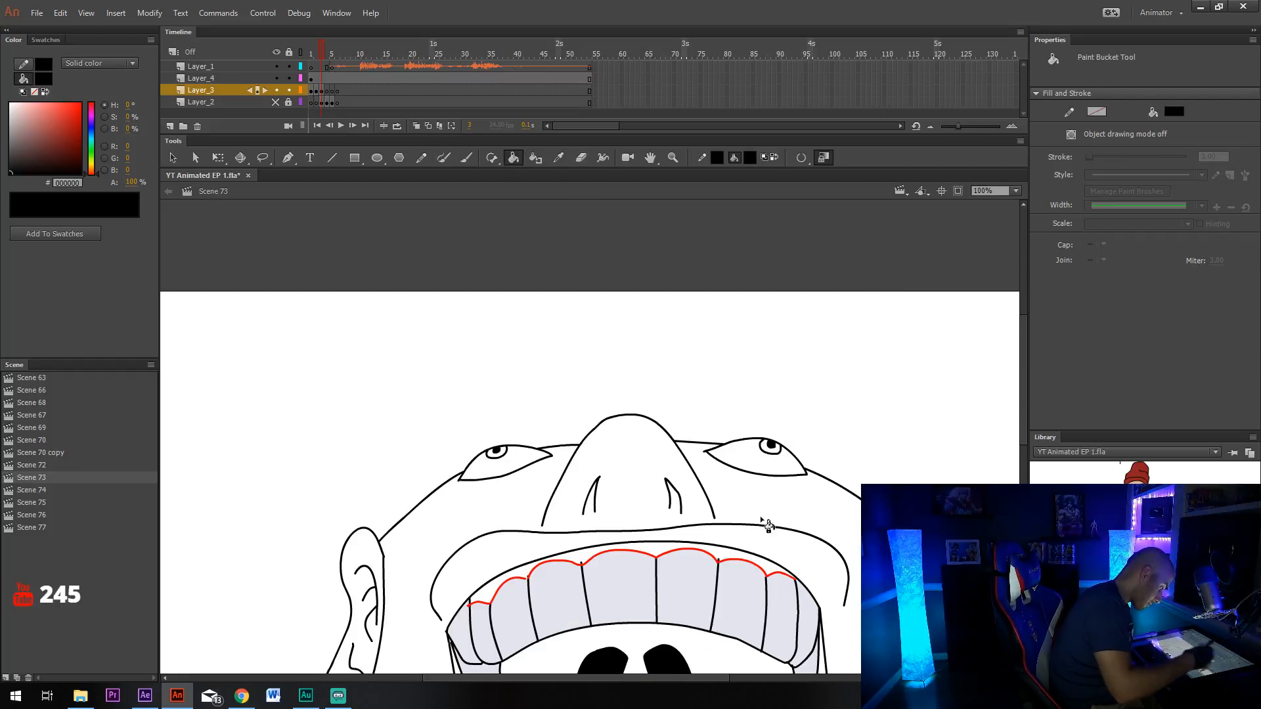
key("shift+y")
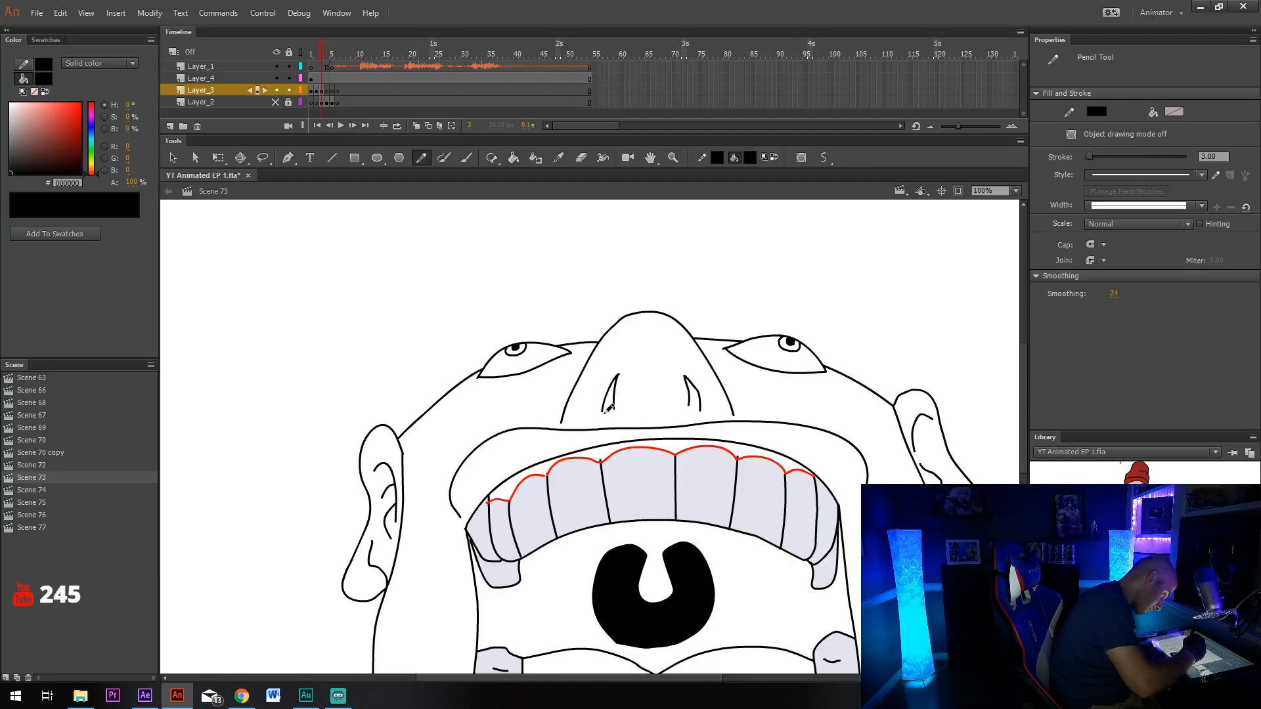
left_click_drag(614, 413, 615, 405)
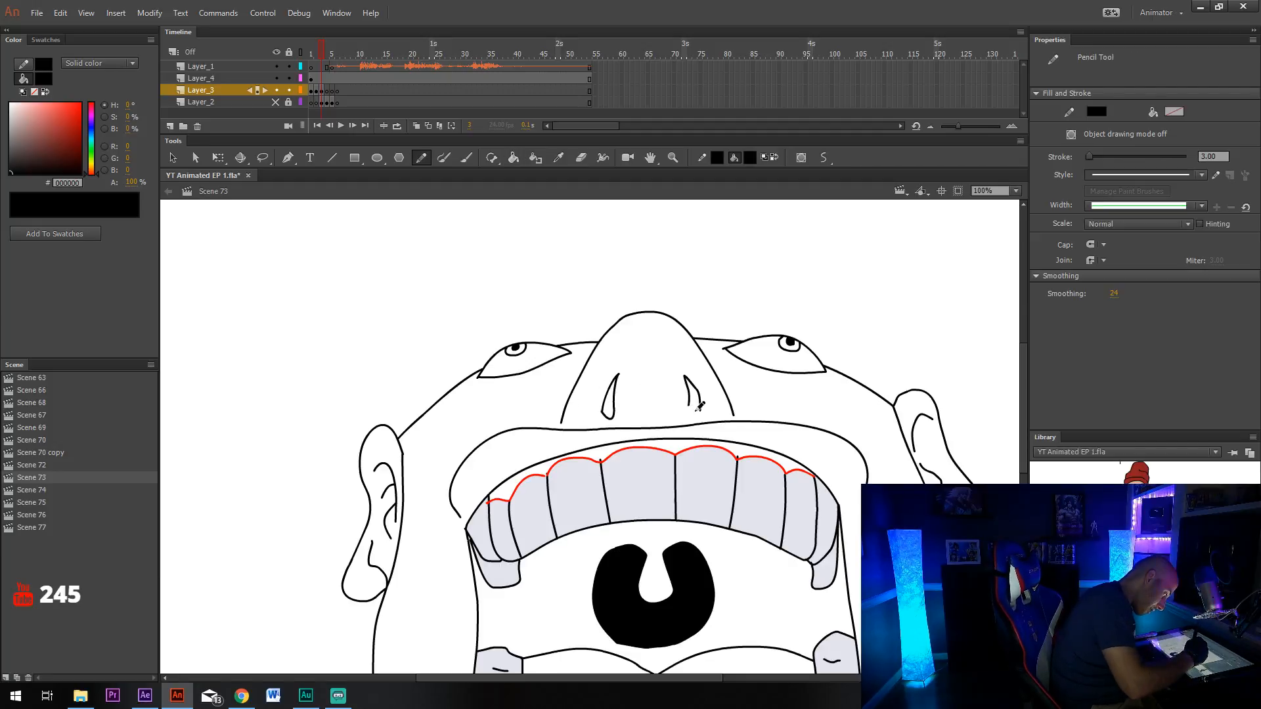
left_click_drag(691, 402, 698, 408)
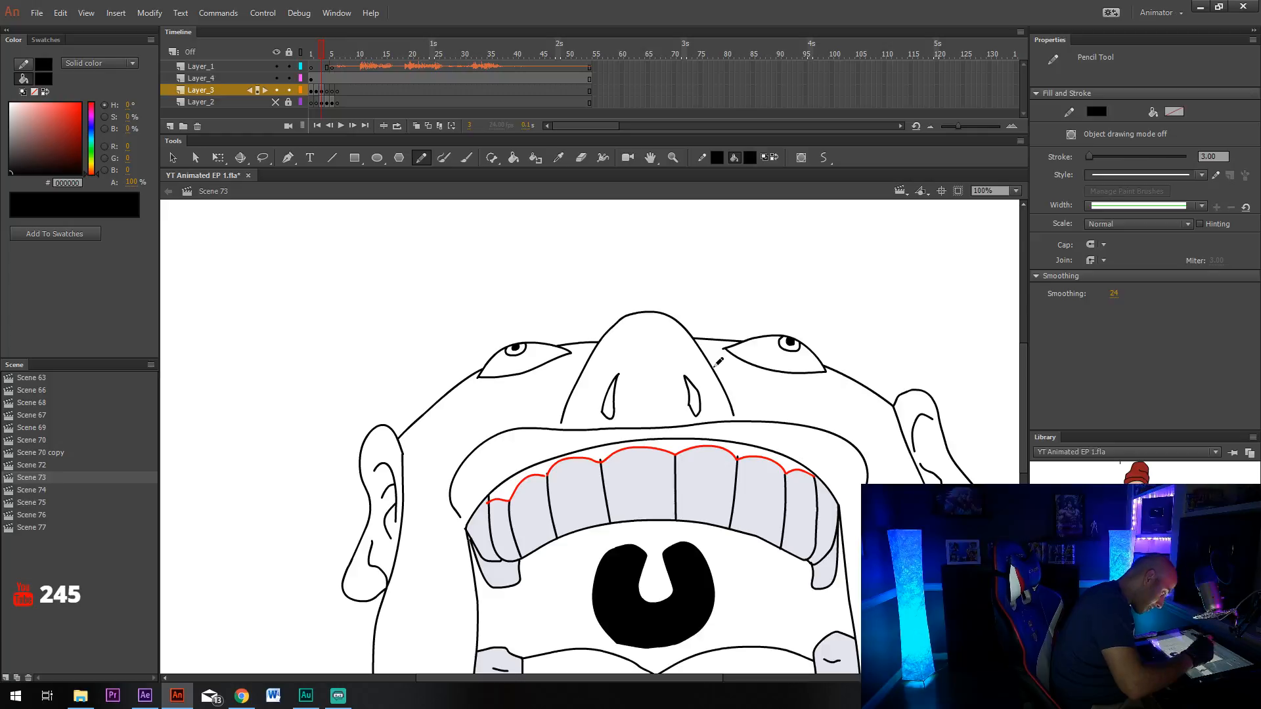
key("v")
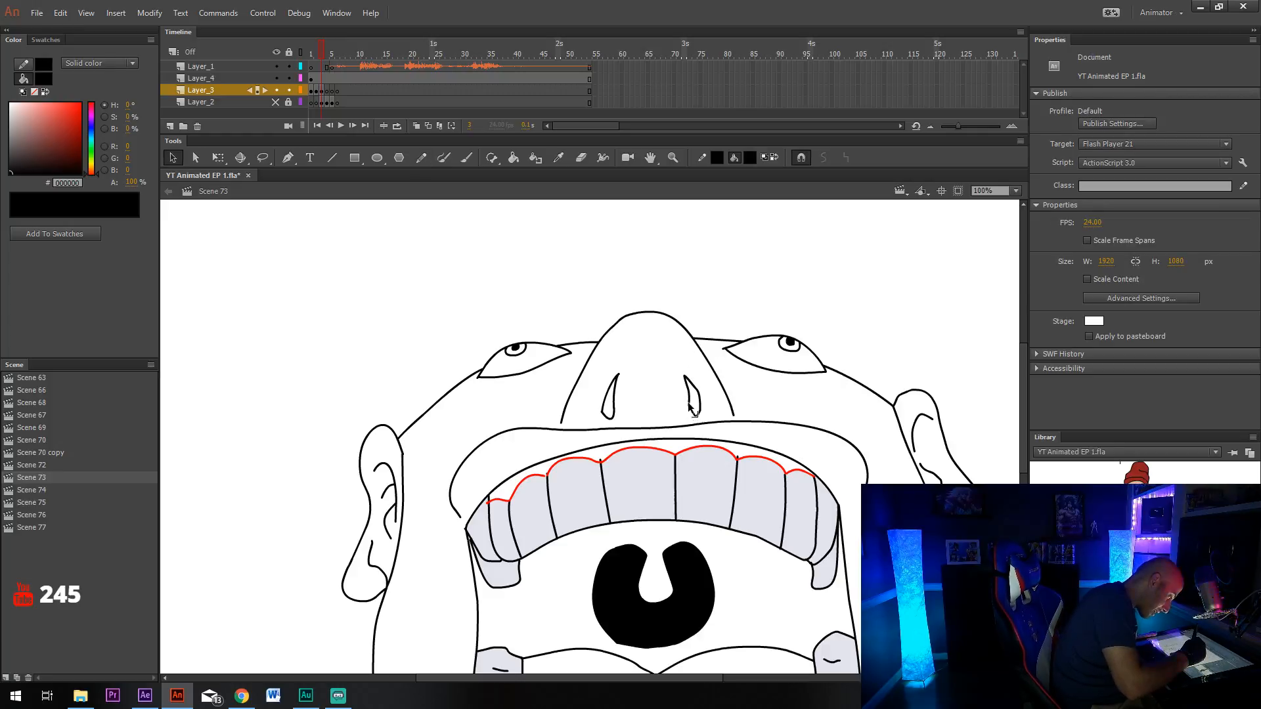
left_click(1016, 190)
left_click(991, 264)
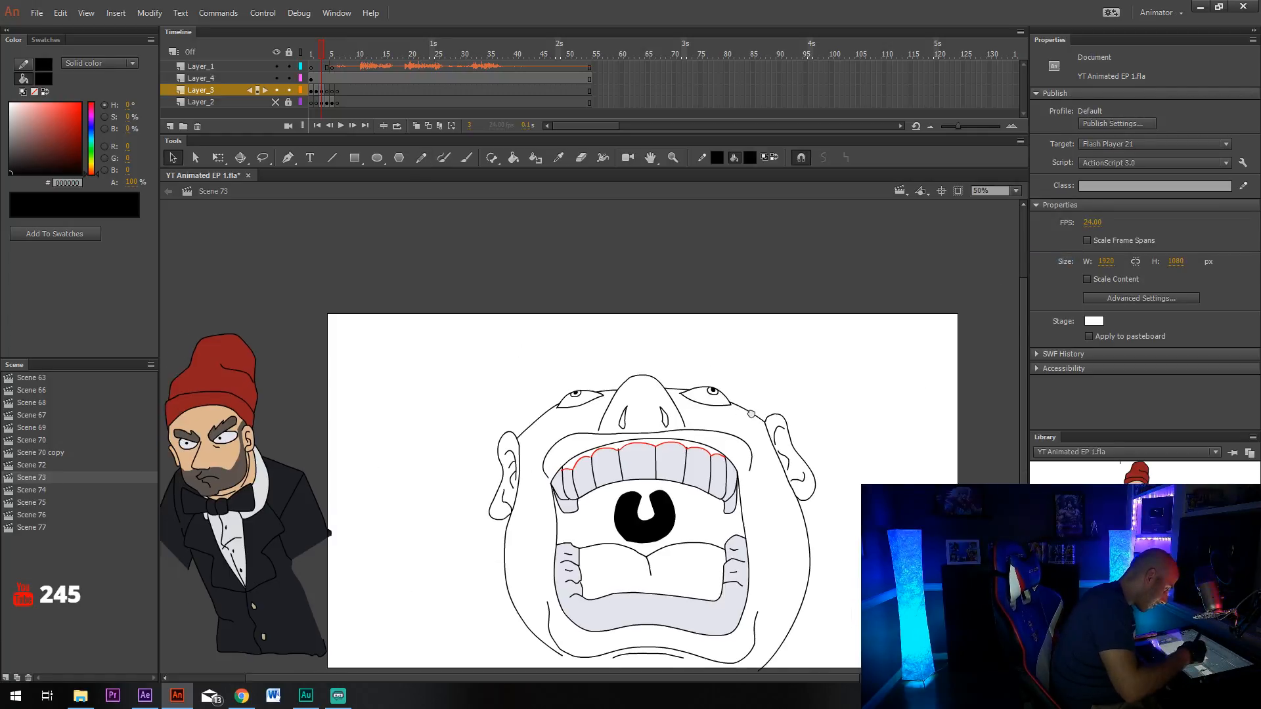
left_click(514, 157)
left_click(684, 423)
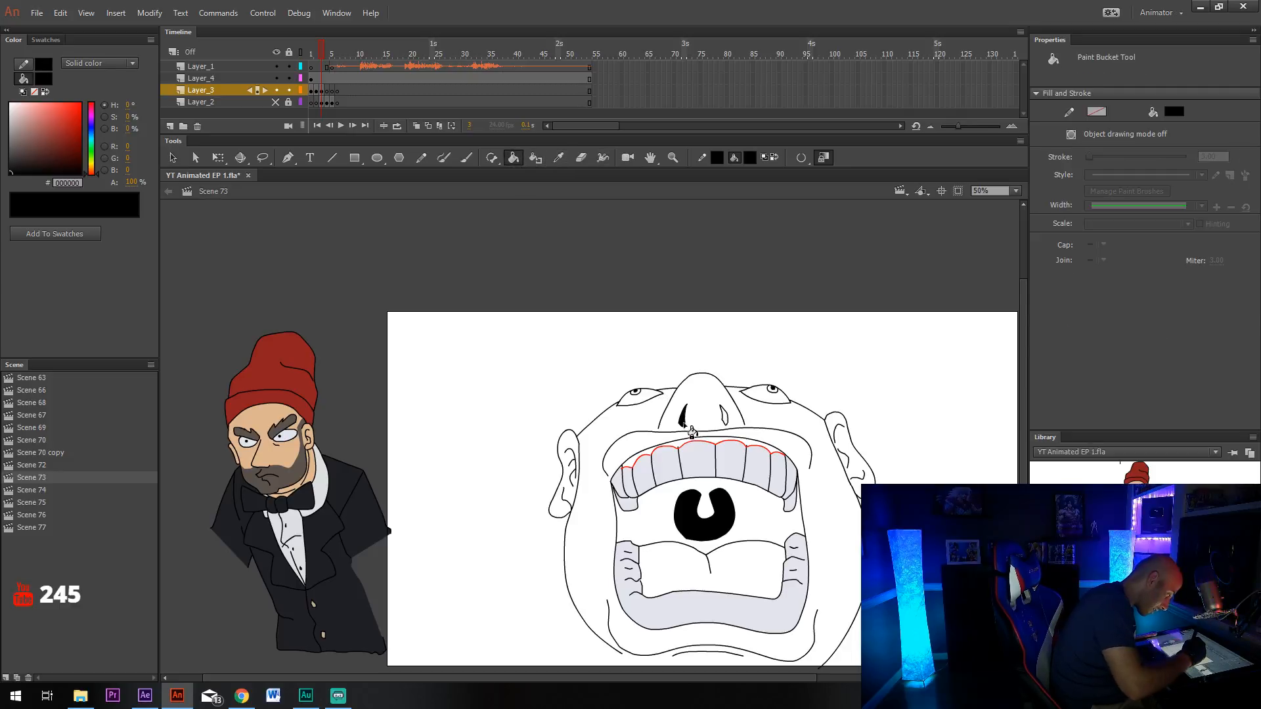
left_click(725, 417)
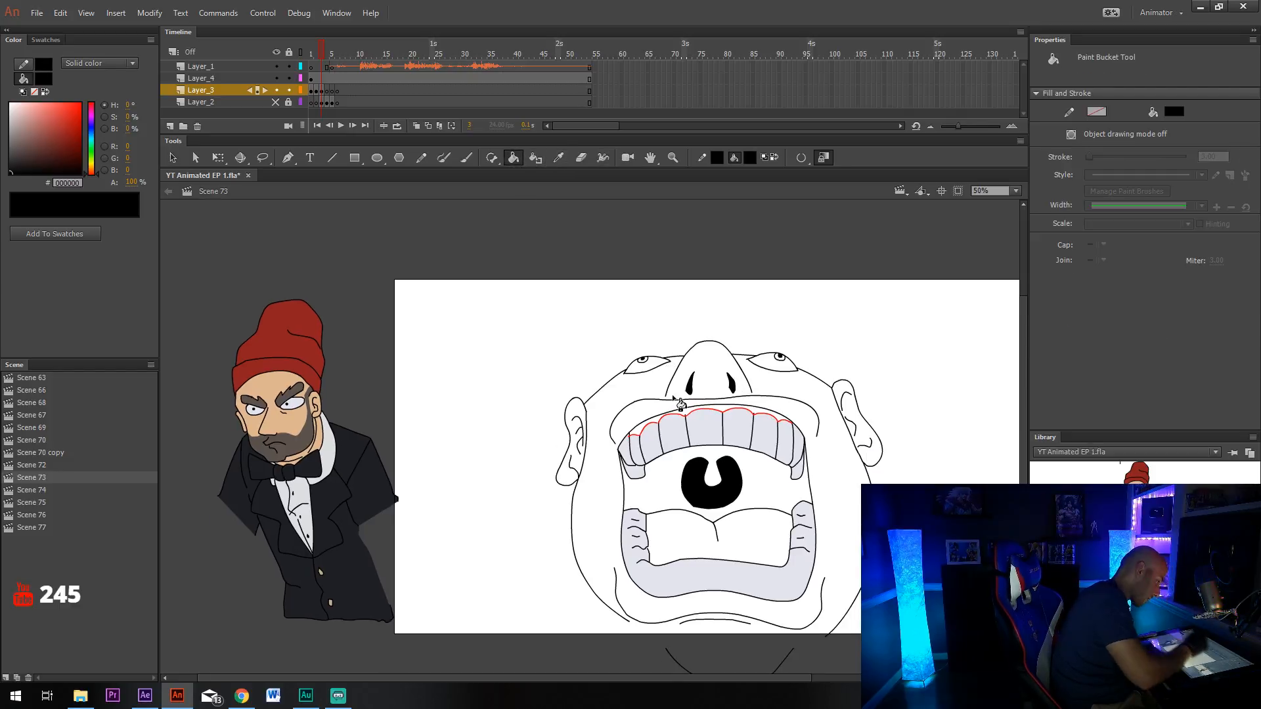
Sample the reference character's skin tone as the fill colour and ink two curved neck folds below the jaw on each side.
key("i")
left_click(313, 427)
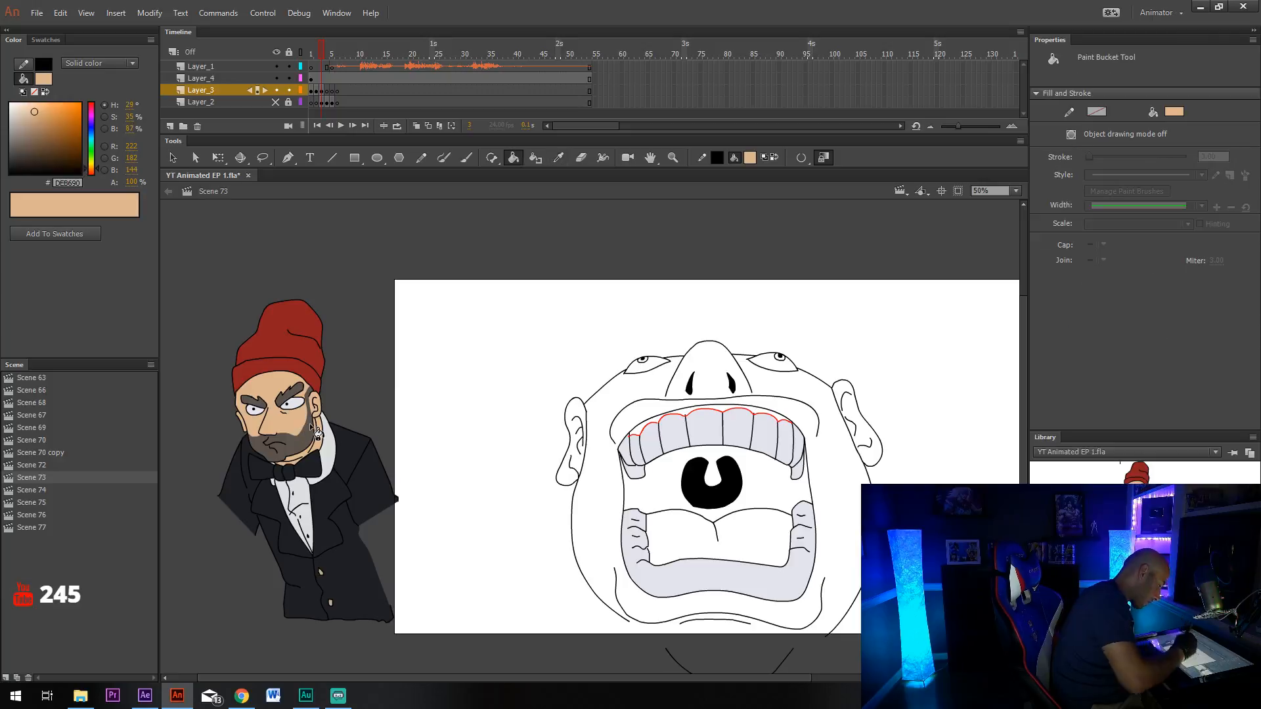
mouse_move(821, 524)
left_mouse_down()
mouse_move(670, 414)
mouse_move(667, 440)
left_mouse_up()
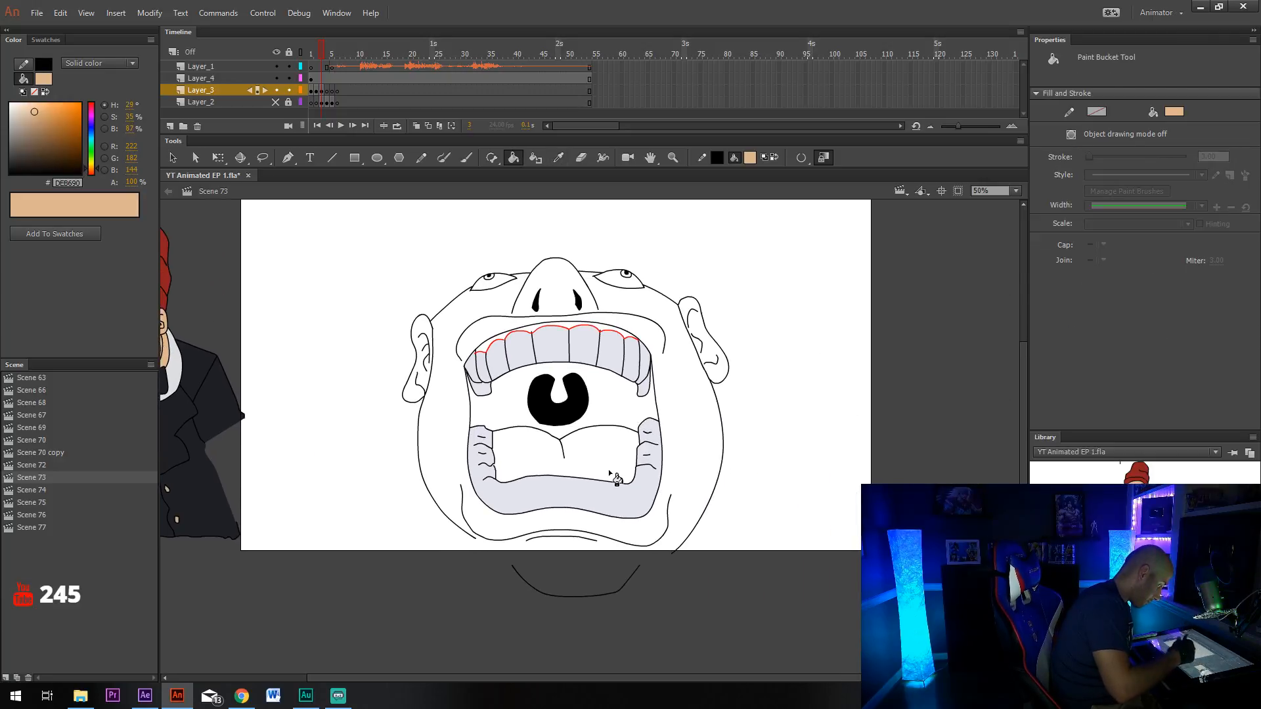
key("y")
left_click(1014, 191)
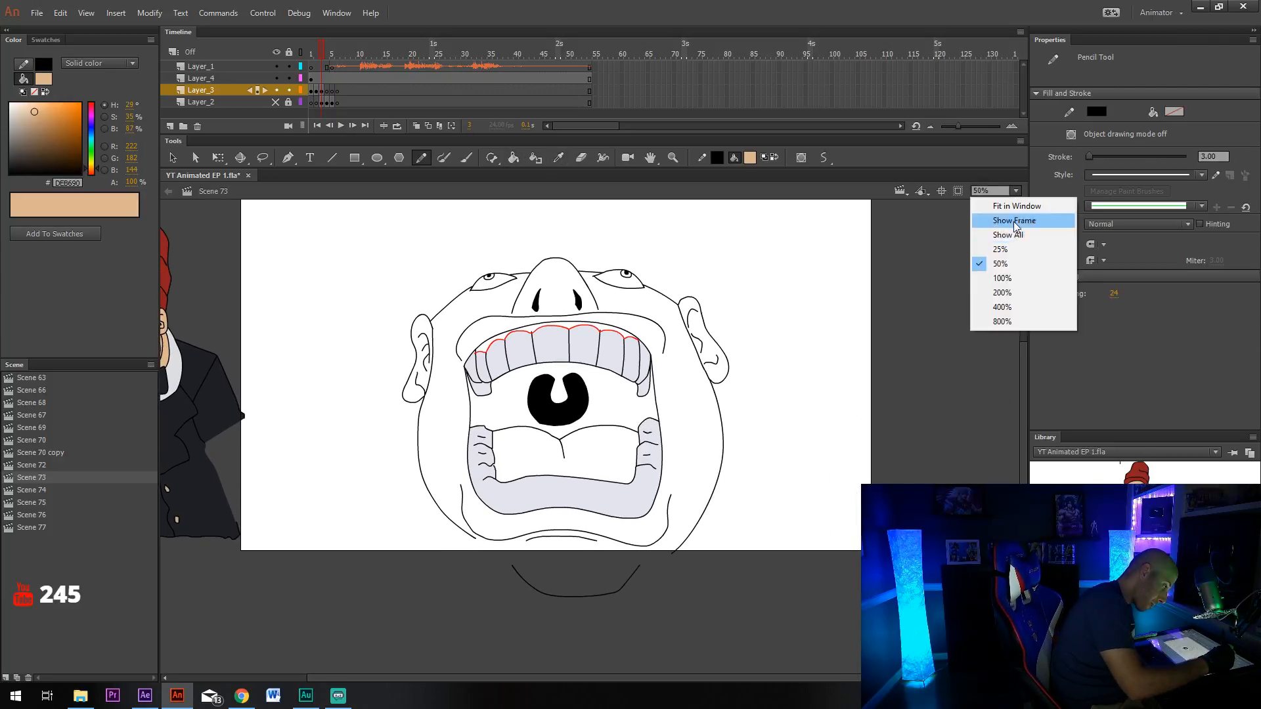
left_click(985, 276)
scroll(740, 333, "down", 3)
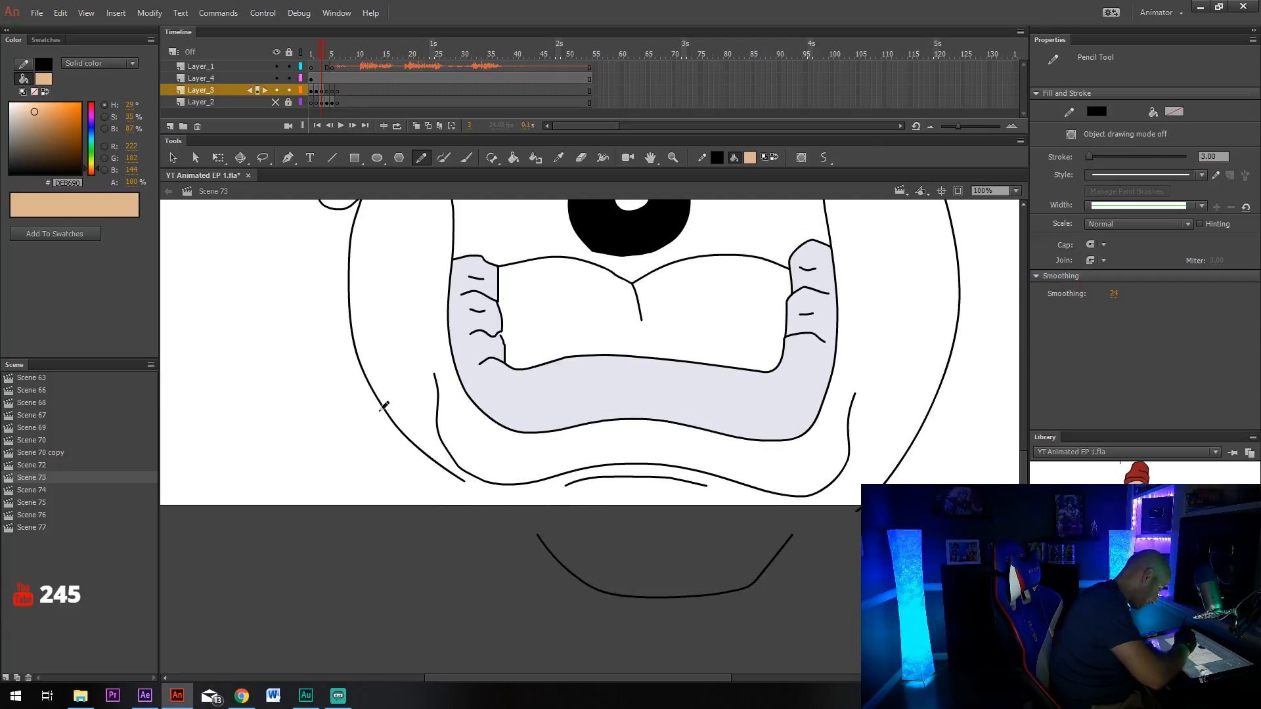
mouse_move(378, 397)
left_mouse_down()
mouse_move(386, 438)
mouse_move(465, 541)
left_mouse_up()
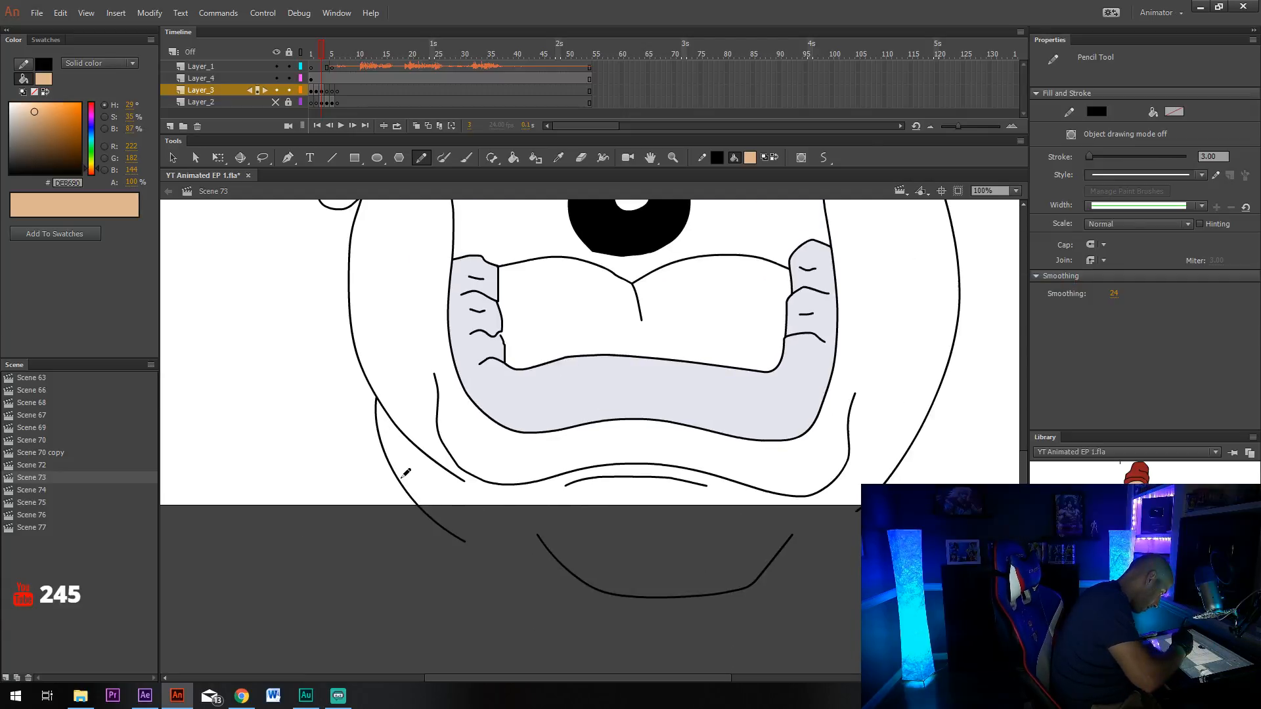
mouse_move(397, 470)
left_mouse_down()
mouse_move(408, 541)
mouse_move(474, 591)
left_mouse_up()
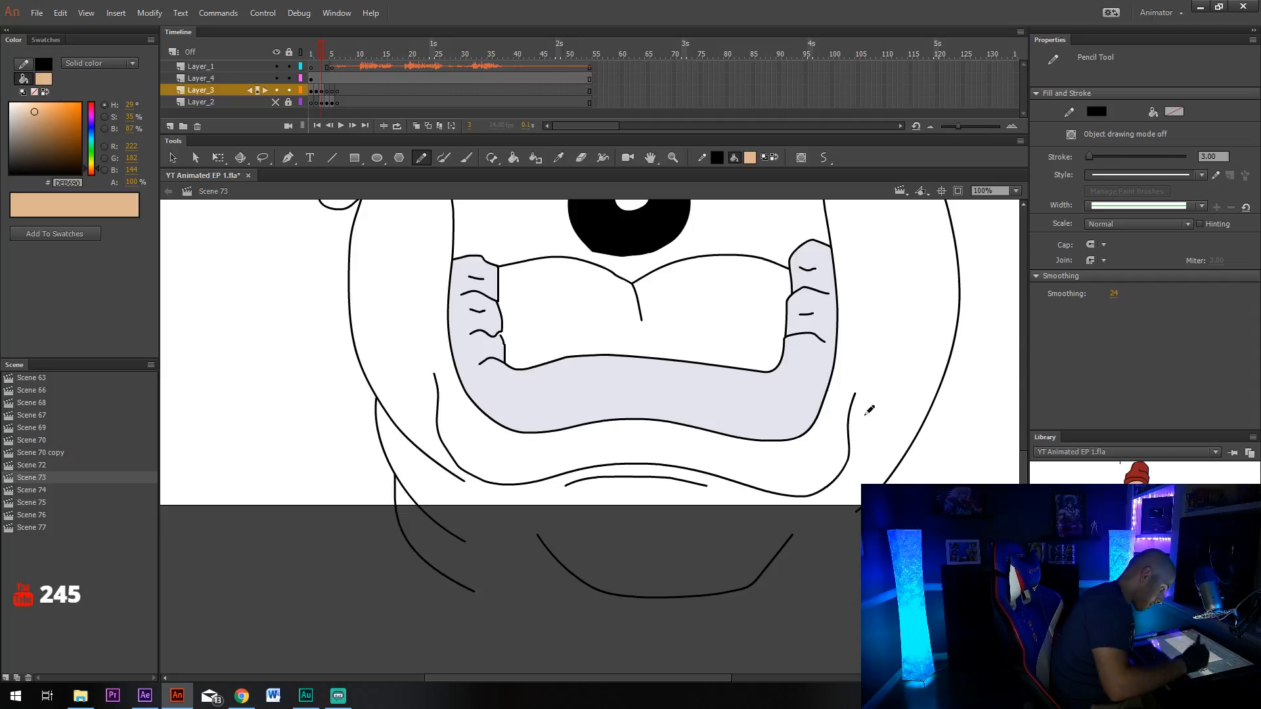
mouse_move(938, 396)
left_mouse_down()
mouse_move(927, 451)
mouse_move(850, 559)
left_mouse_up()
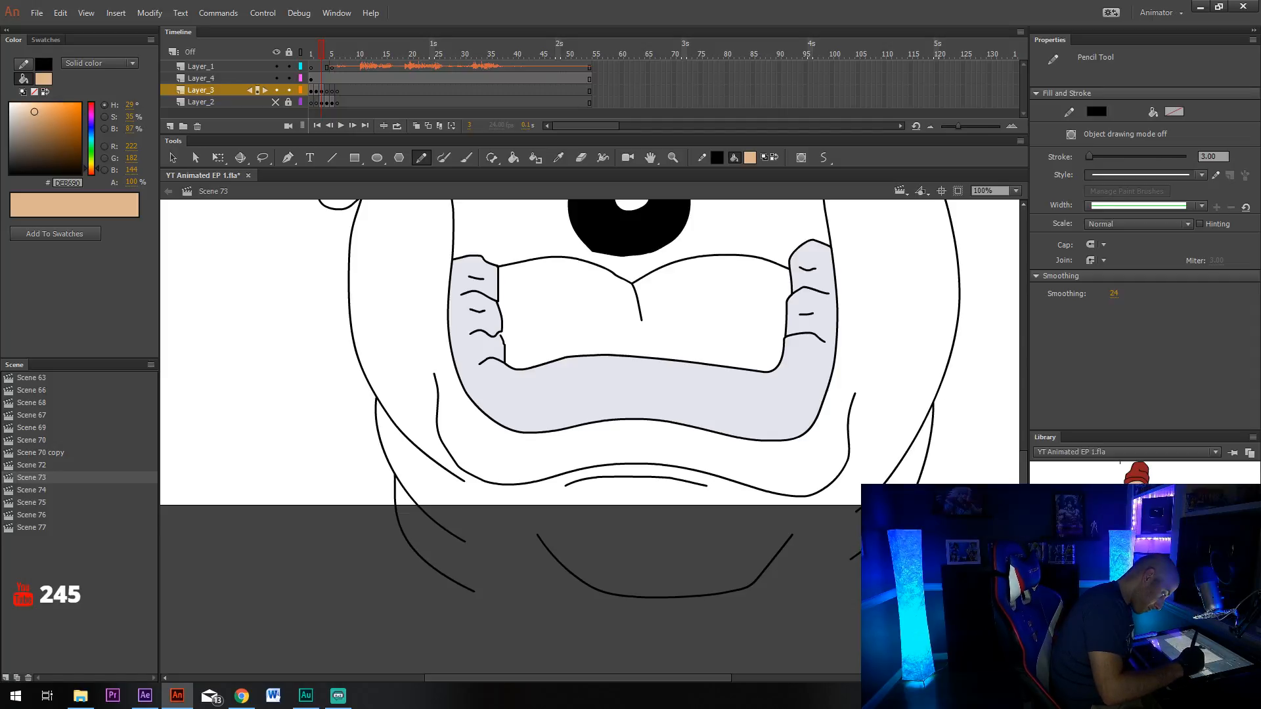
left_click_drag(914, 493, 820, 607)
Ink two adjoining upright blocks with rounded corners below the chin line, outside the stage area.
left_click_drag(861, 418, 847, 465)
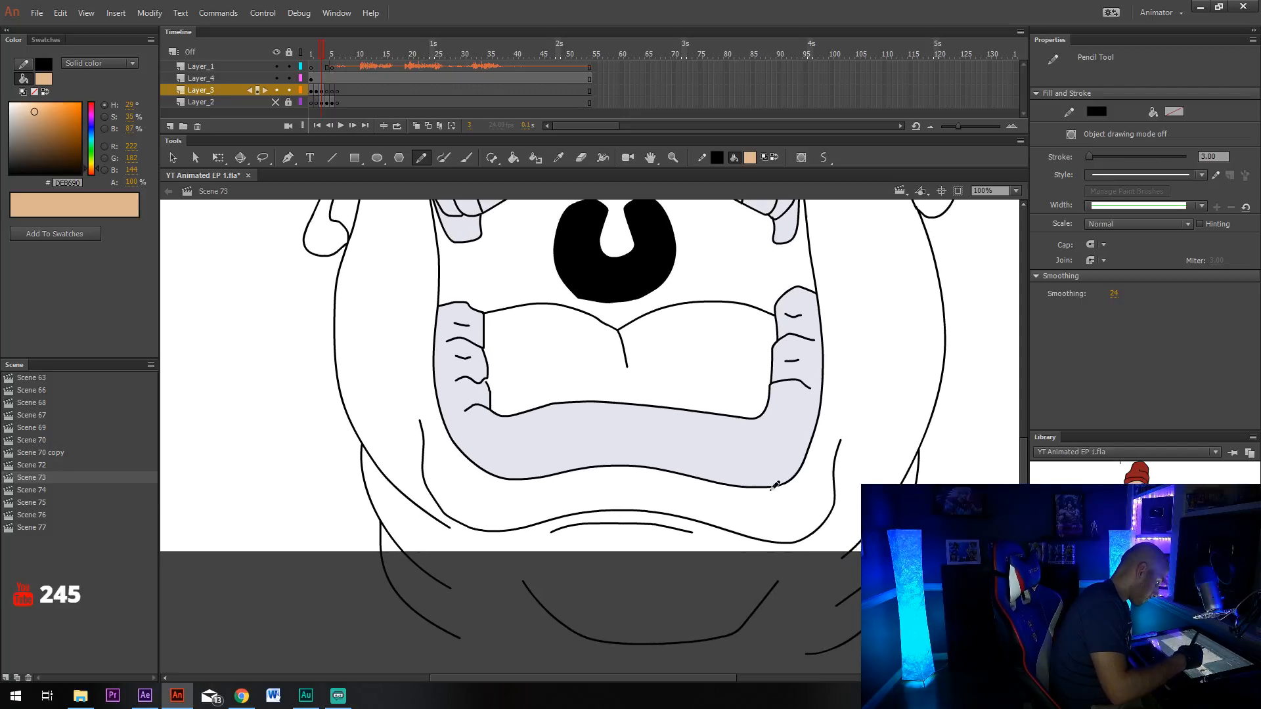
left_click_drag(774, 485, 794, 441)
left_click_drag(587, 526, 679, 444)
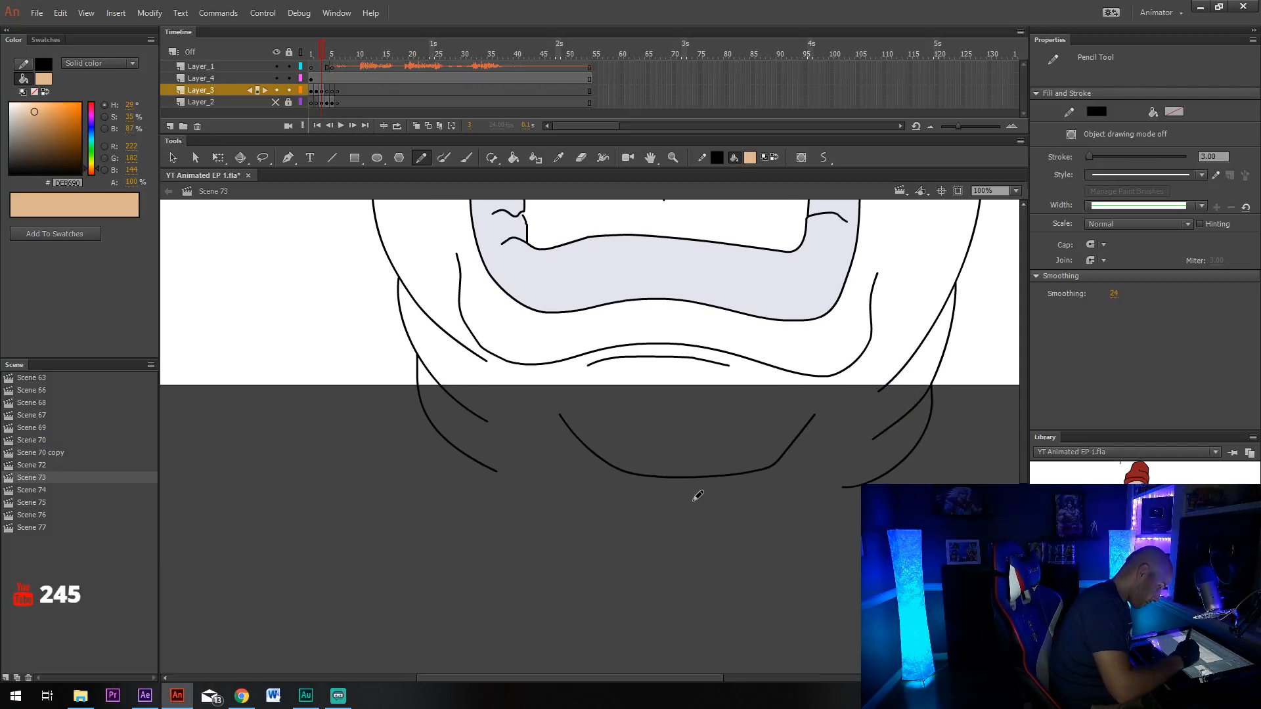
left_click_drag(646, 503, 696, 496)
mouse_move(711, 503)
left_mouse_down()
mouse_move(728, 493)
mouse_move(789, 503)
mouse_move(720, 533)
mouse_move(723, 603)
mouse_move(681, 616)
mouse_move(644, 585)
mouse_move(647, 505)
left_mouse_up()
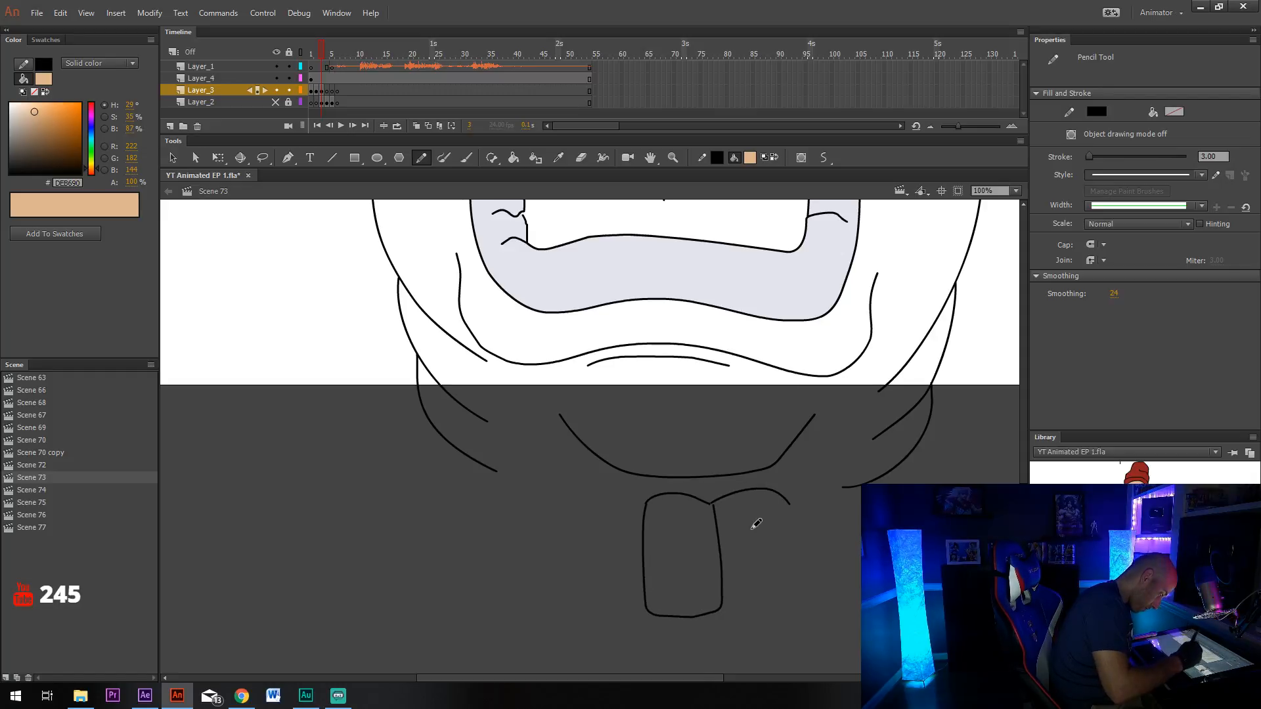
mouse_move(790, 504)
left_mouse_down()
mouse_move(790, 594)
mouse_move(721, 603)
left_mouse_up()
Move the pair of rounded blocks below the chin slightly left to X 931.85, keeping them selected.
left_click(1015, 191)
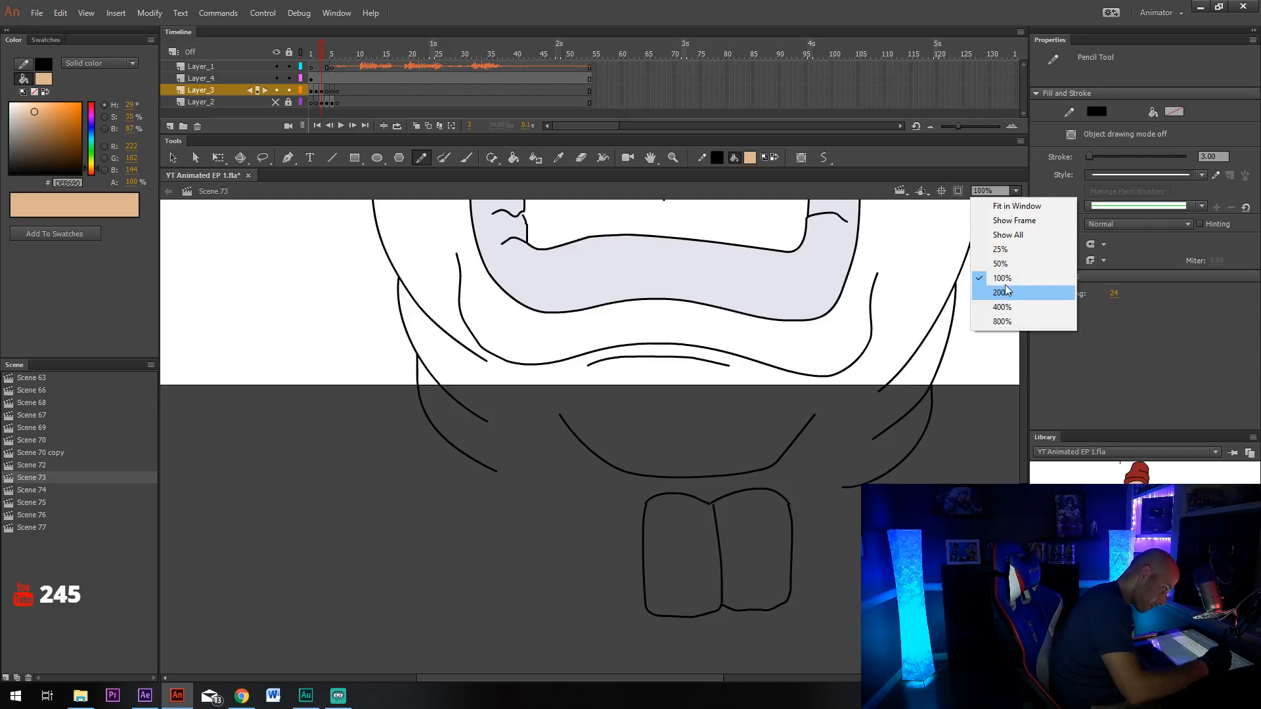
left_click(1001, 270)
key("v")
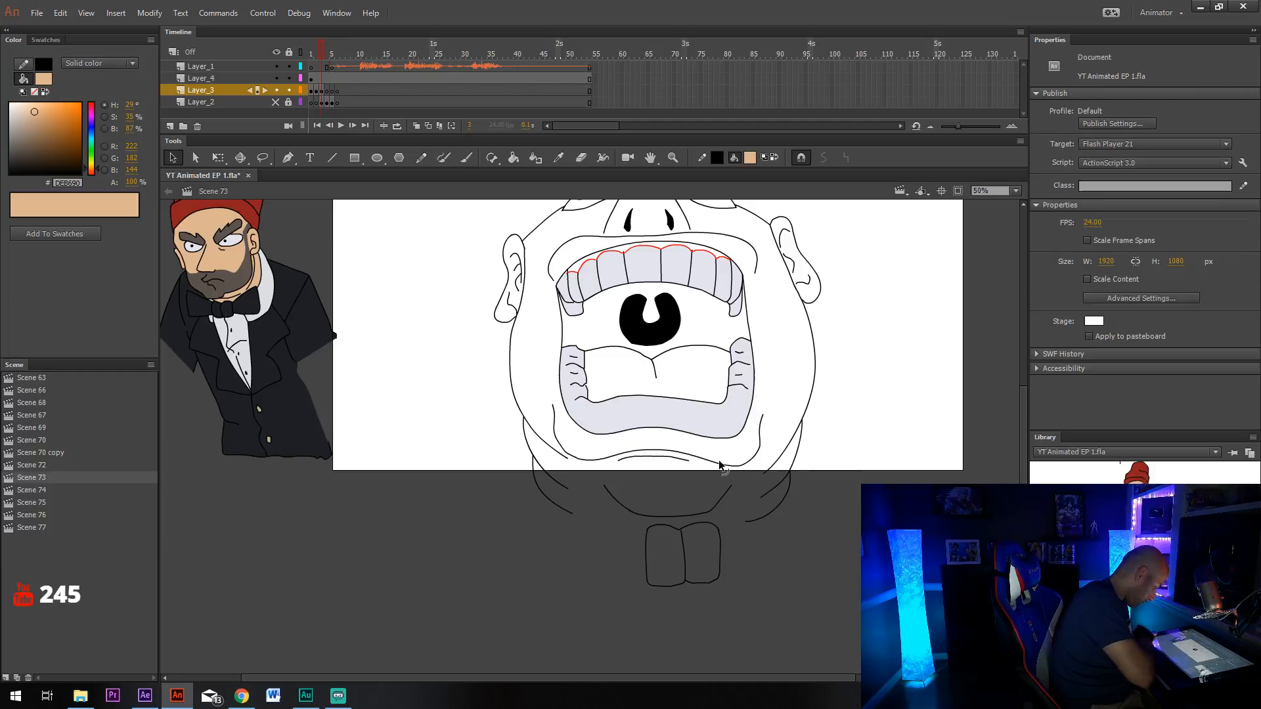
left_click_drag(750, 607, 638, 525)
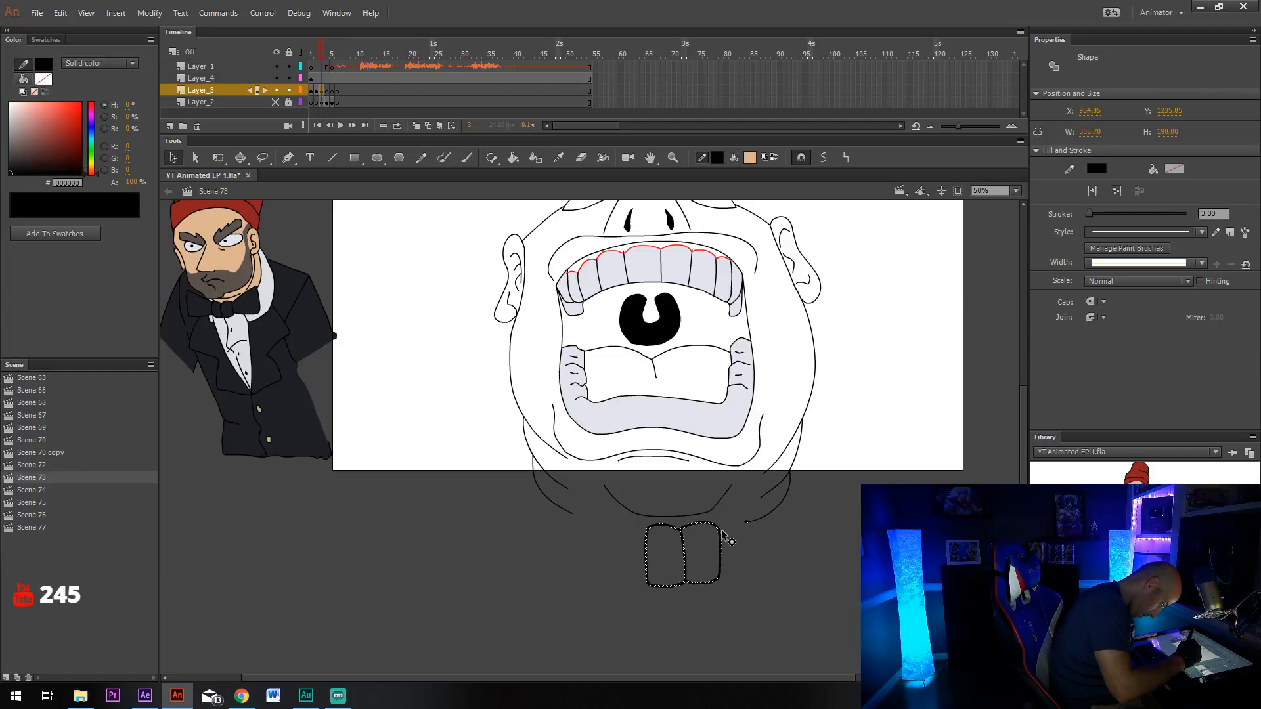
left_click_drag(746, 602, 633, 519)
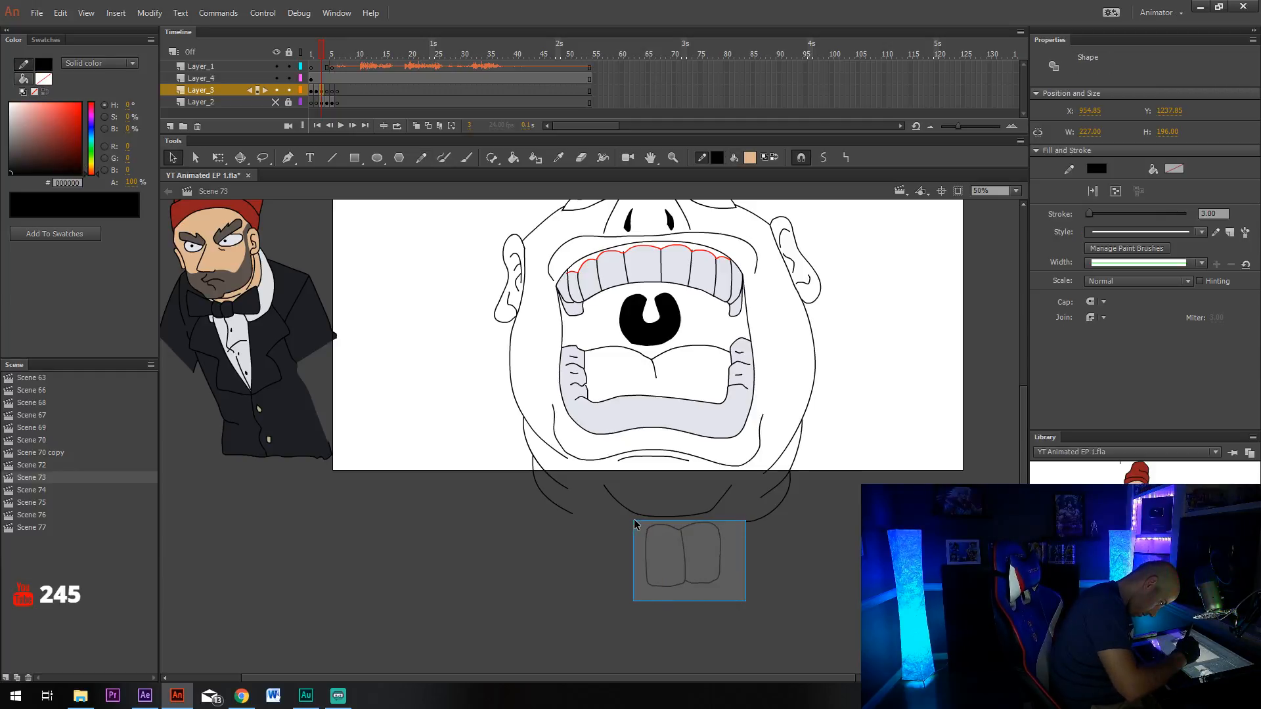
left_click_drag(721, 546, 713, 545)
left_click(737, 535)
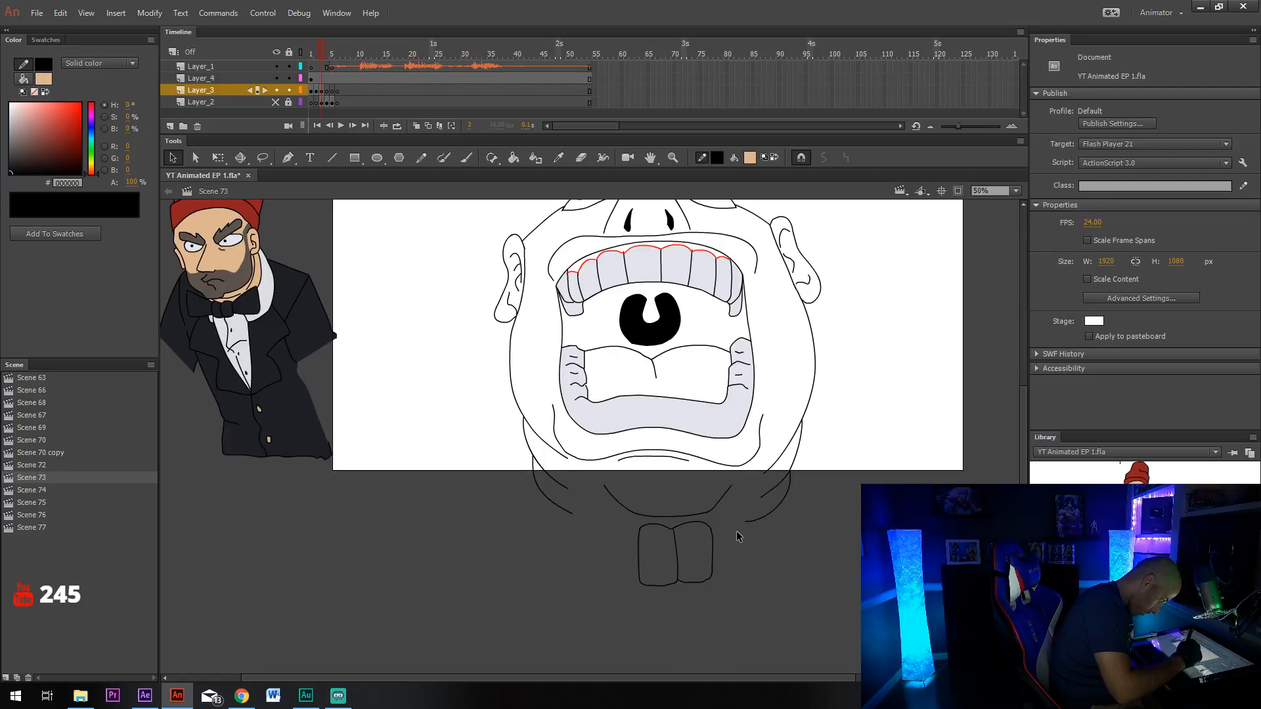
key("ctrl+z")
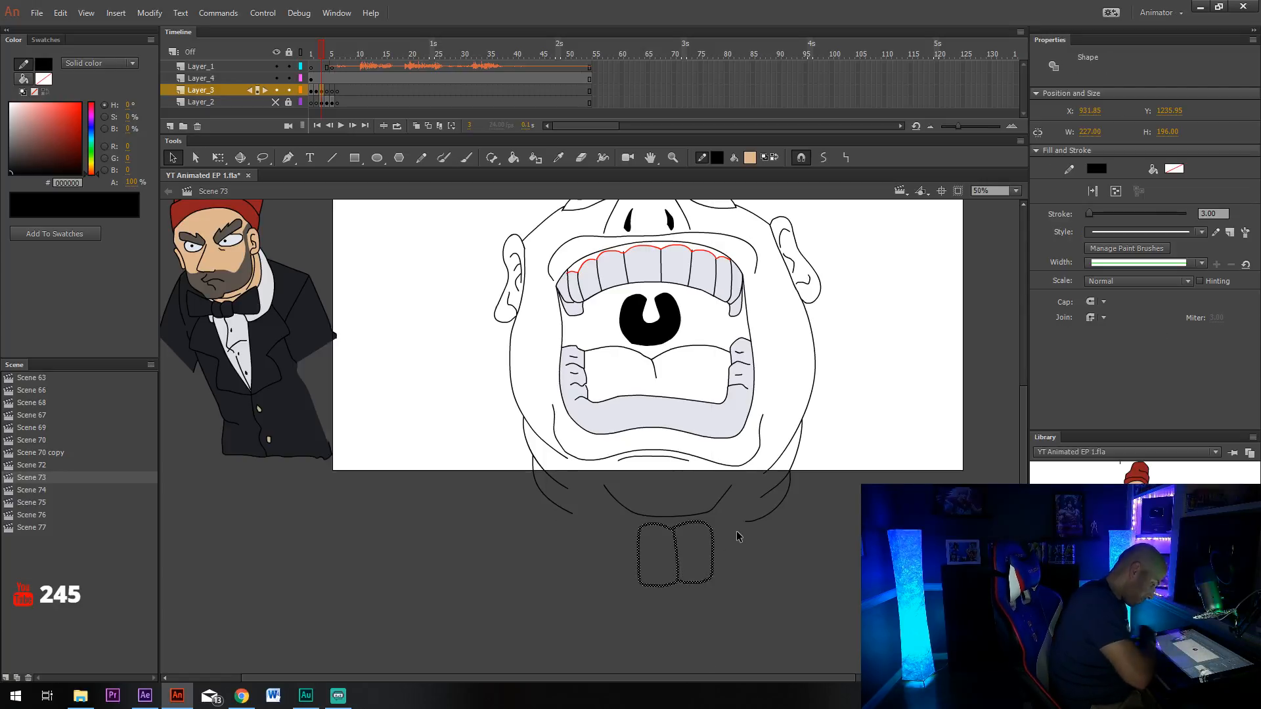
Shift the pair of rounded blocks below the chin slightly left and ink a flared bow-tie wing on each side of them.
left_click_drag(677, 548, 671, 548)
left_click(740, 539)
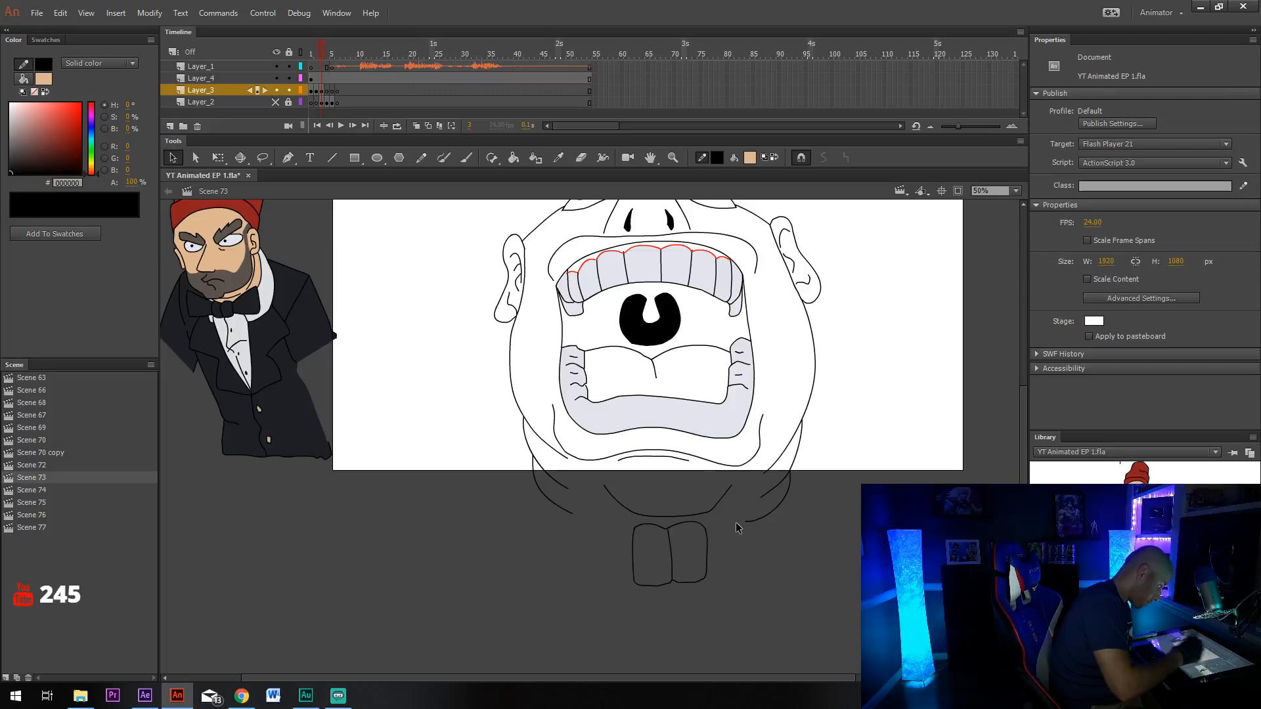
scroll(742, 366, "up", 2)
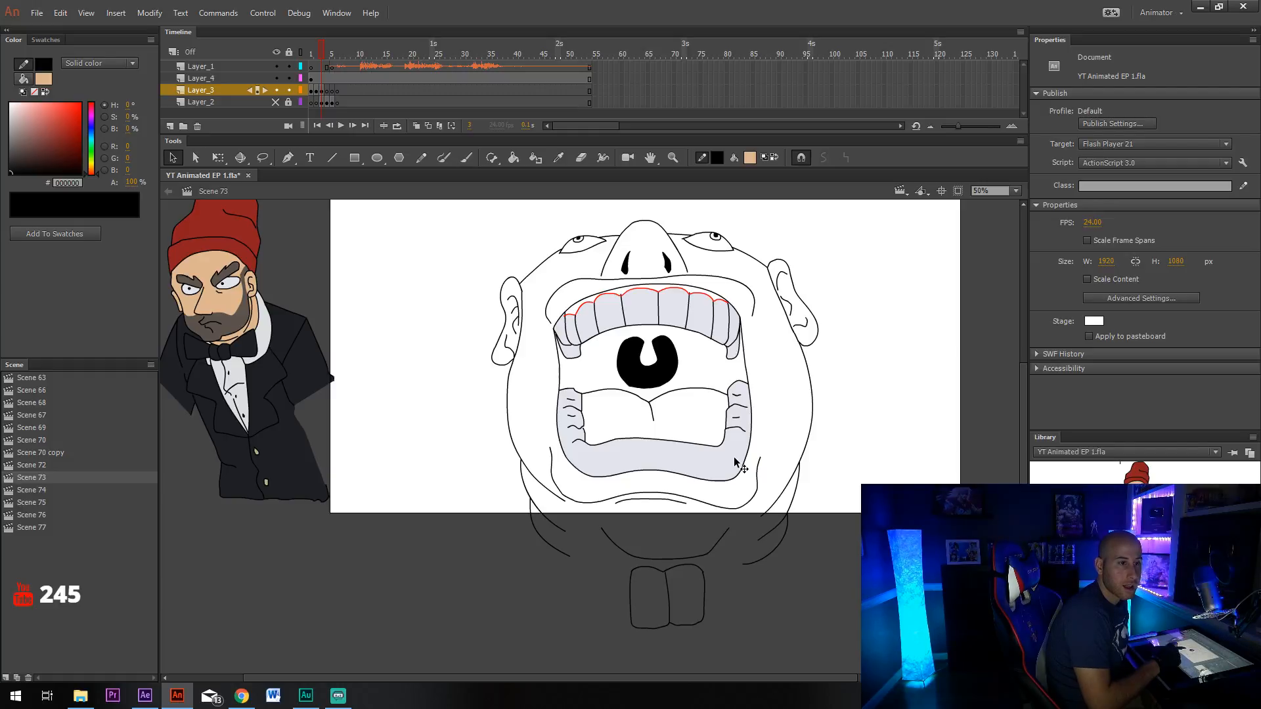
key("y")
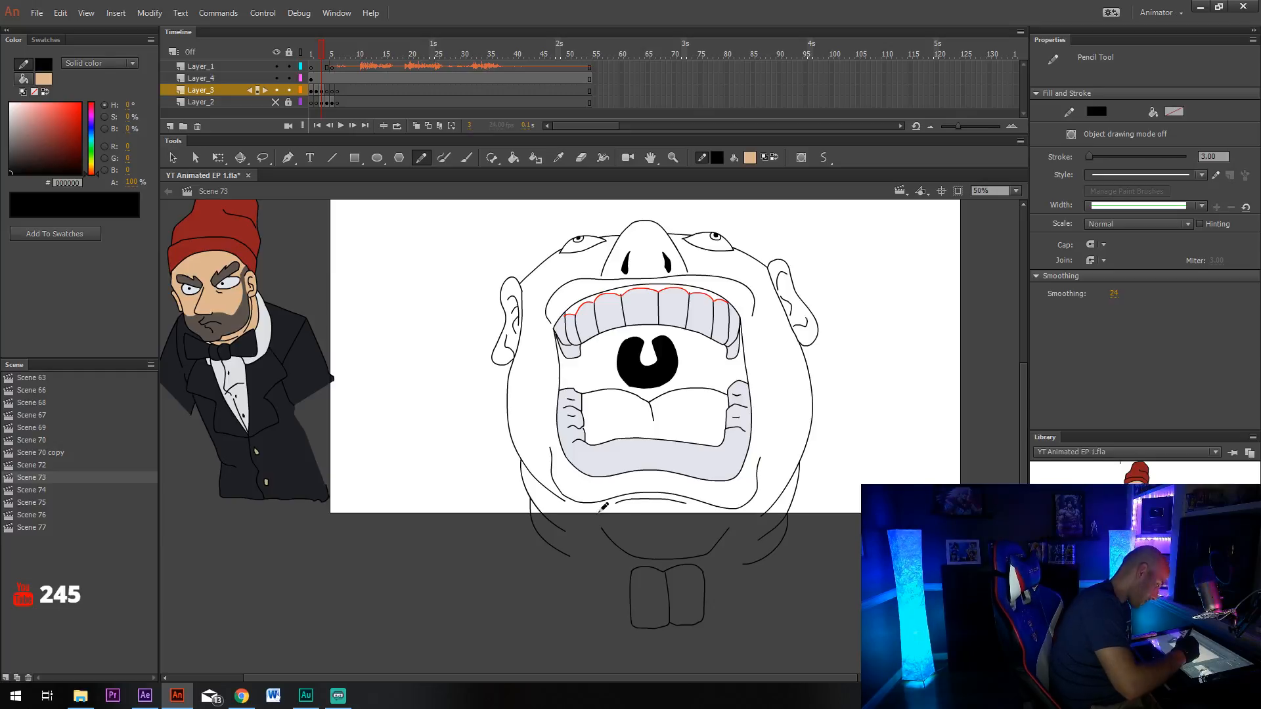
mouse_move(636, 572)
left_mouse_down()
mouse_move(533, 550)
mouse_move(526, 566)
mouse_move(542, 640)
mouse_move(627, 615)
left_mouse_up()
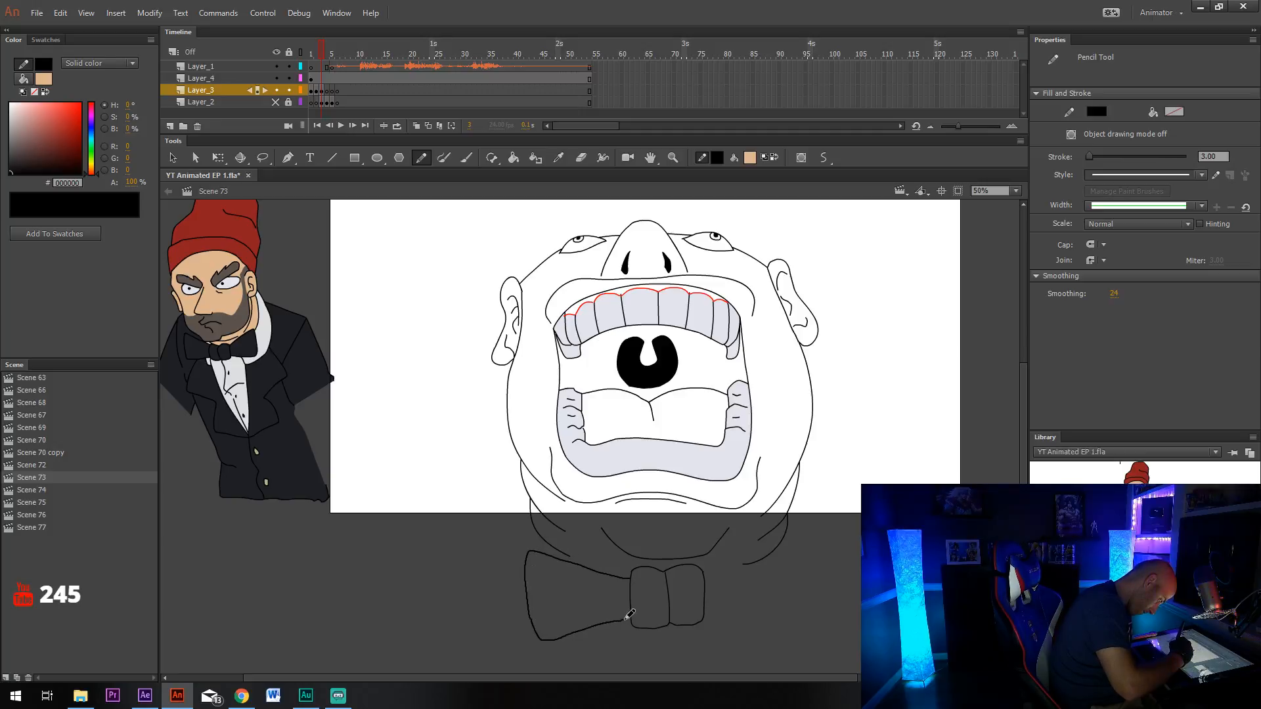
mouse_move(705, 577)
left_mouse_down()
mouse_move(798, 557)
mouse_move(809, 576)
mouse_move(800, 629)
mouse_move(704, 615)
left_mouse_up()
left_click_drag(810, 402, 768, 480)
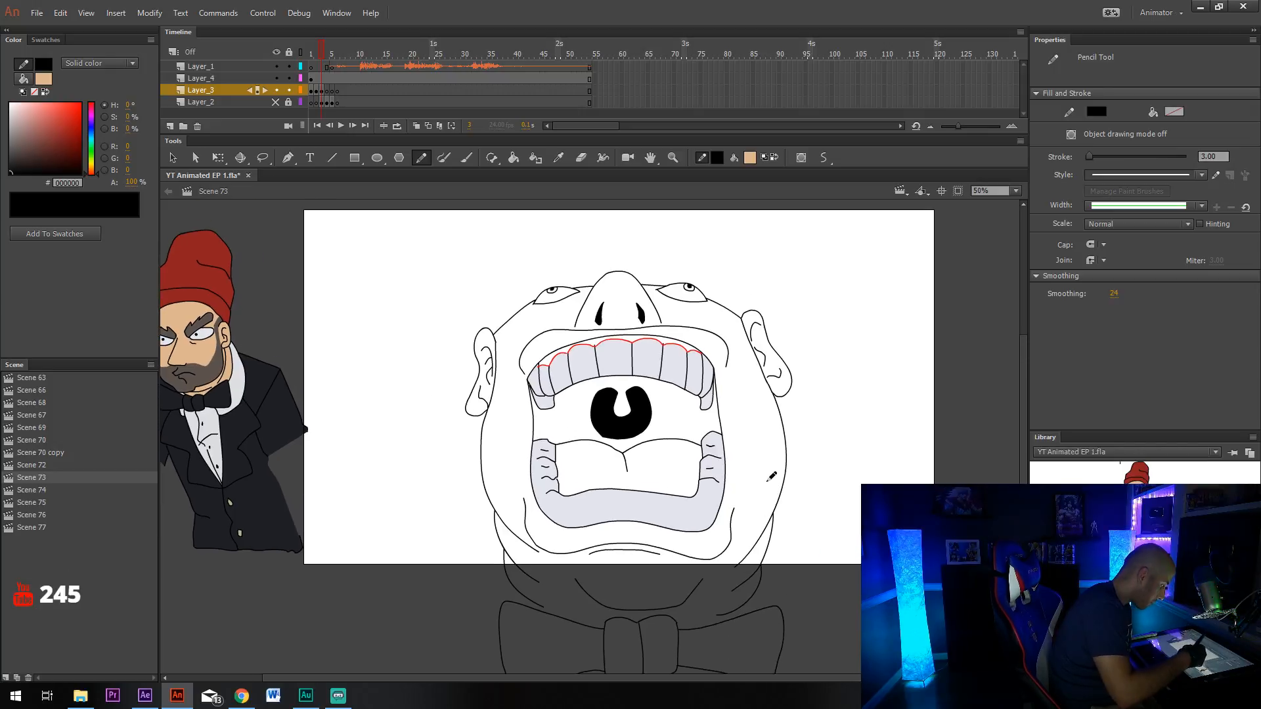
Fill the face, nose, neck and both ears with the skin tone DEB690.
key("v")
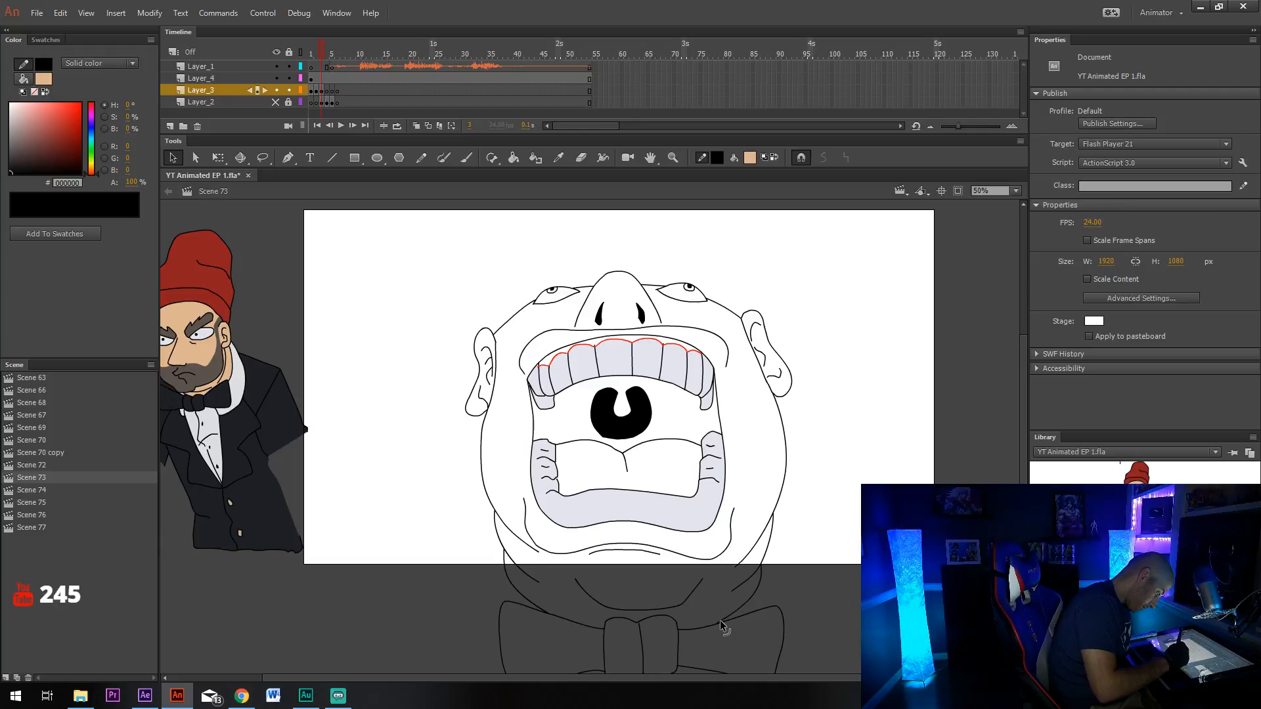
scroll(723, 476, "up", 2)
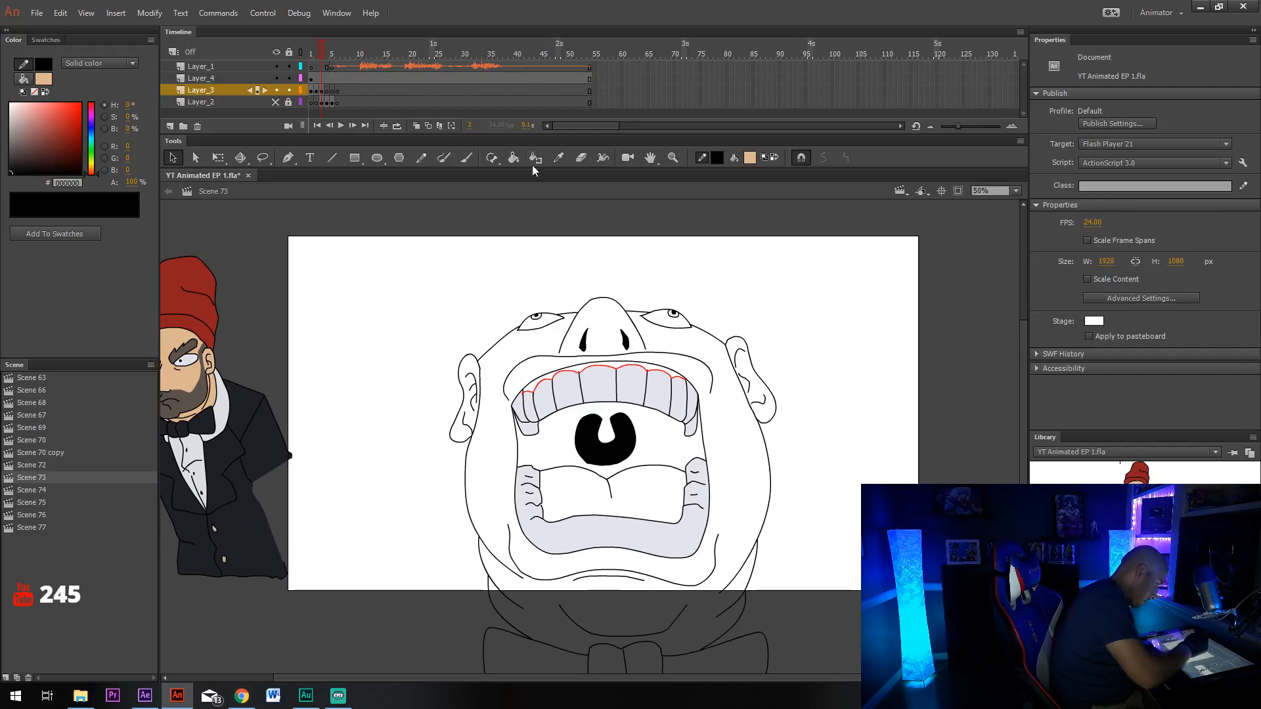
key("k")
left_click(511, 468)
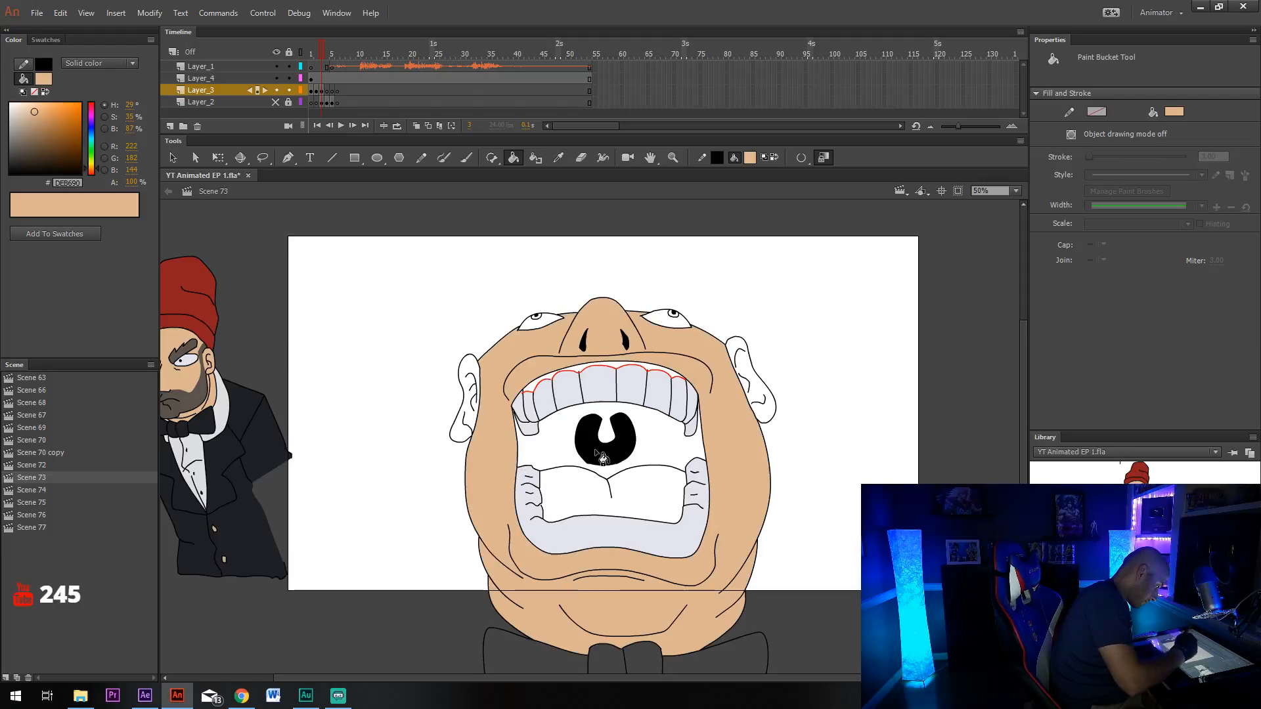
left_click(757, 387)
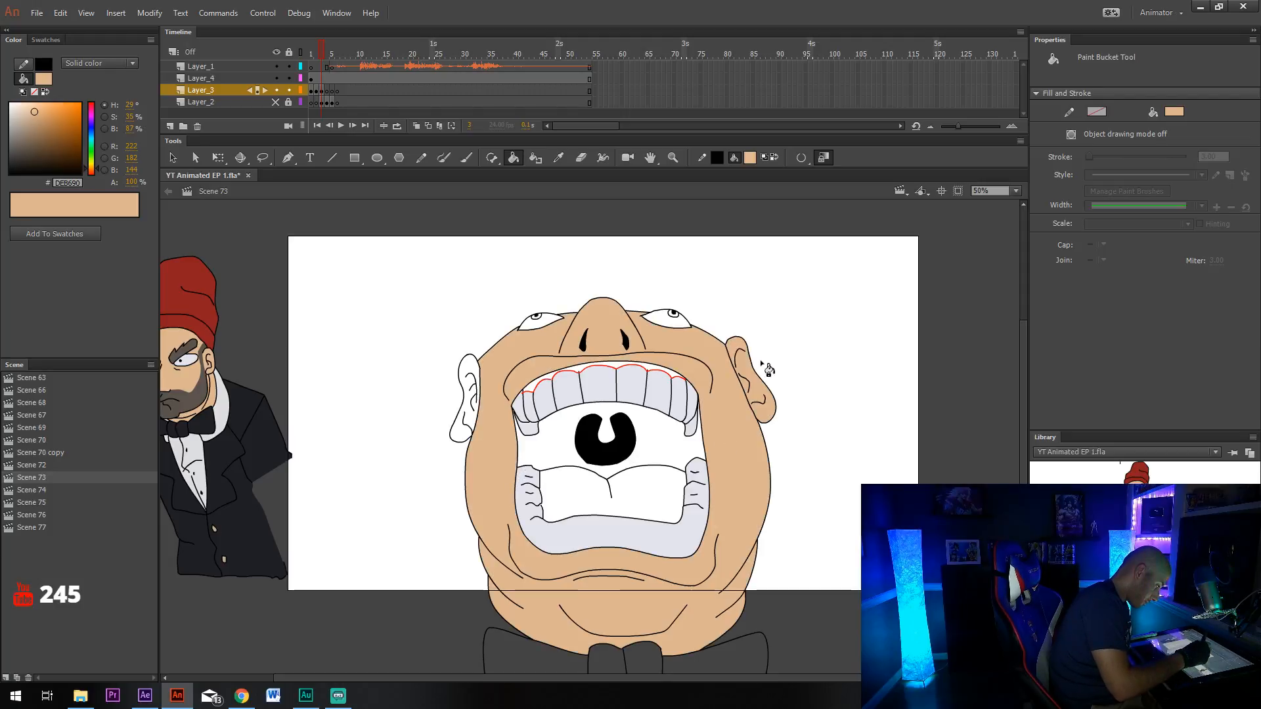
left_click(478, 405)
scroll(731, 458, "up", 2)
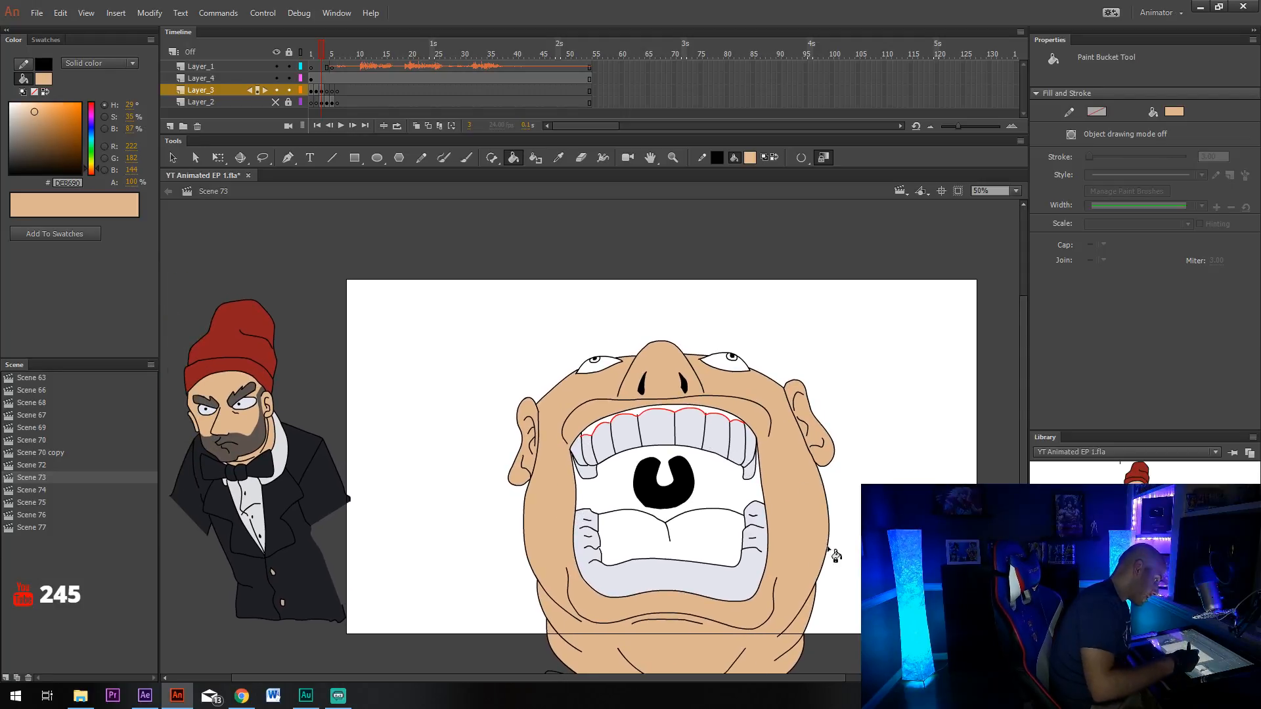
left_click_drag(774, 574, 769, 539)
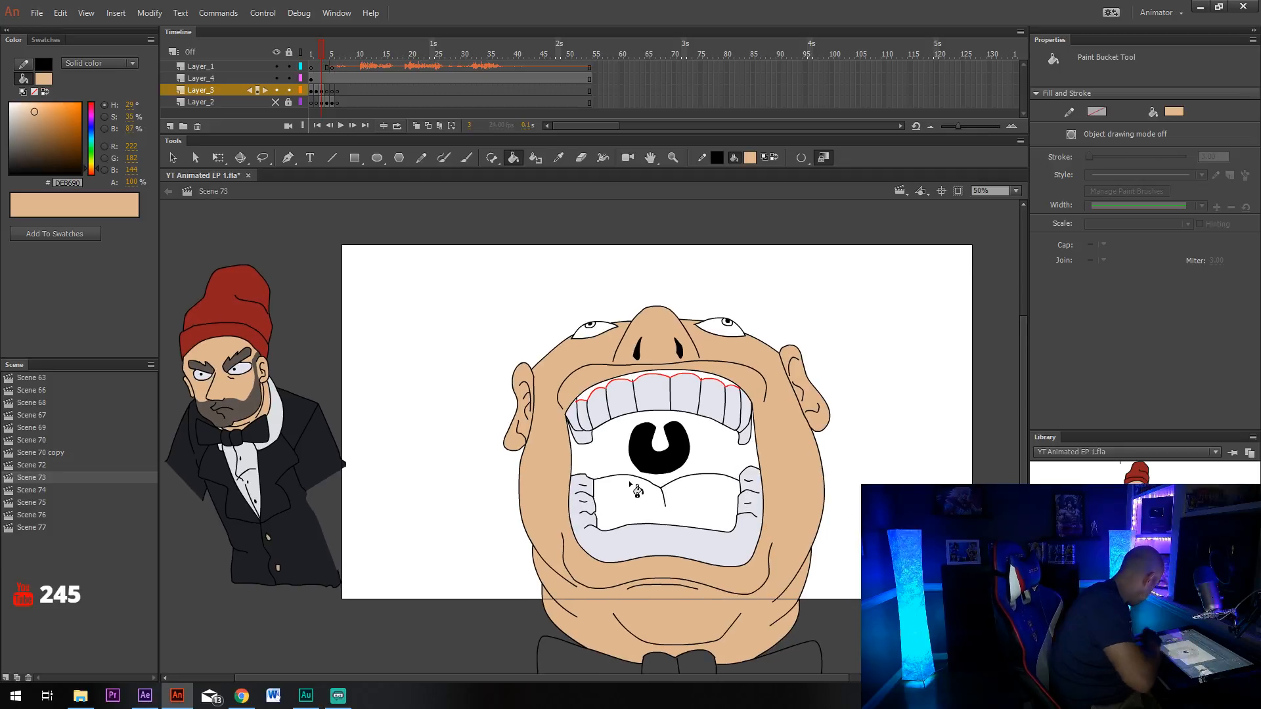
Try light pink fills E0B1DA and E0B1C5 on the gum area above the upper teeth.
key("y")
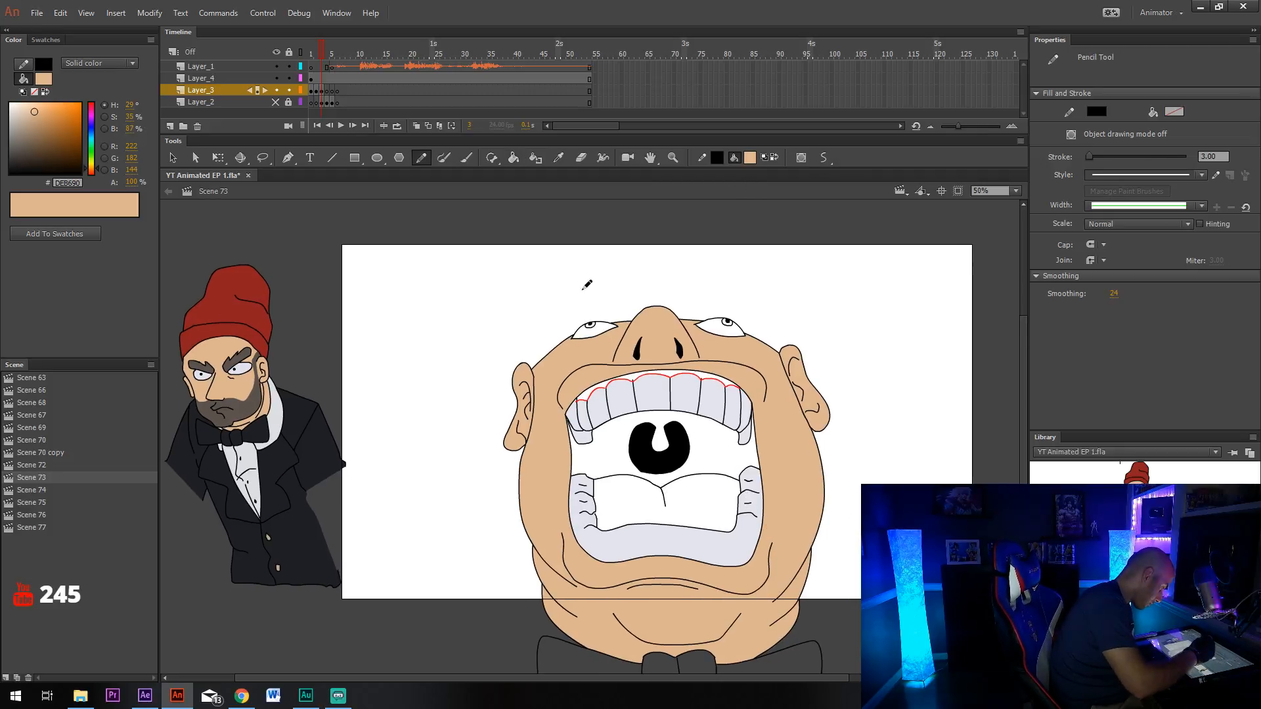
left_click(91, 113)
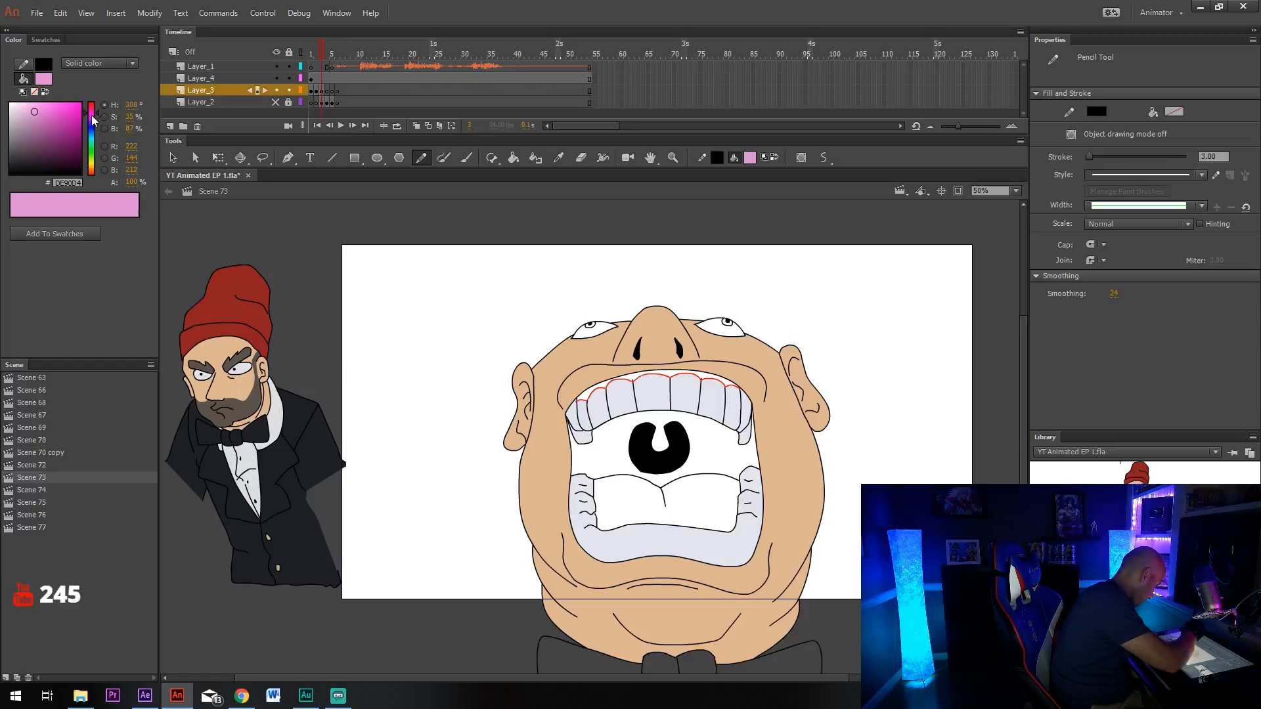
left_click(41, 116)
left_click_drag(42, 116, 25, 111)
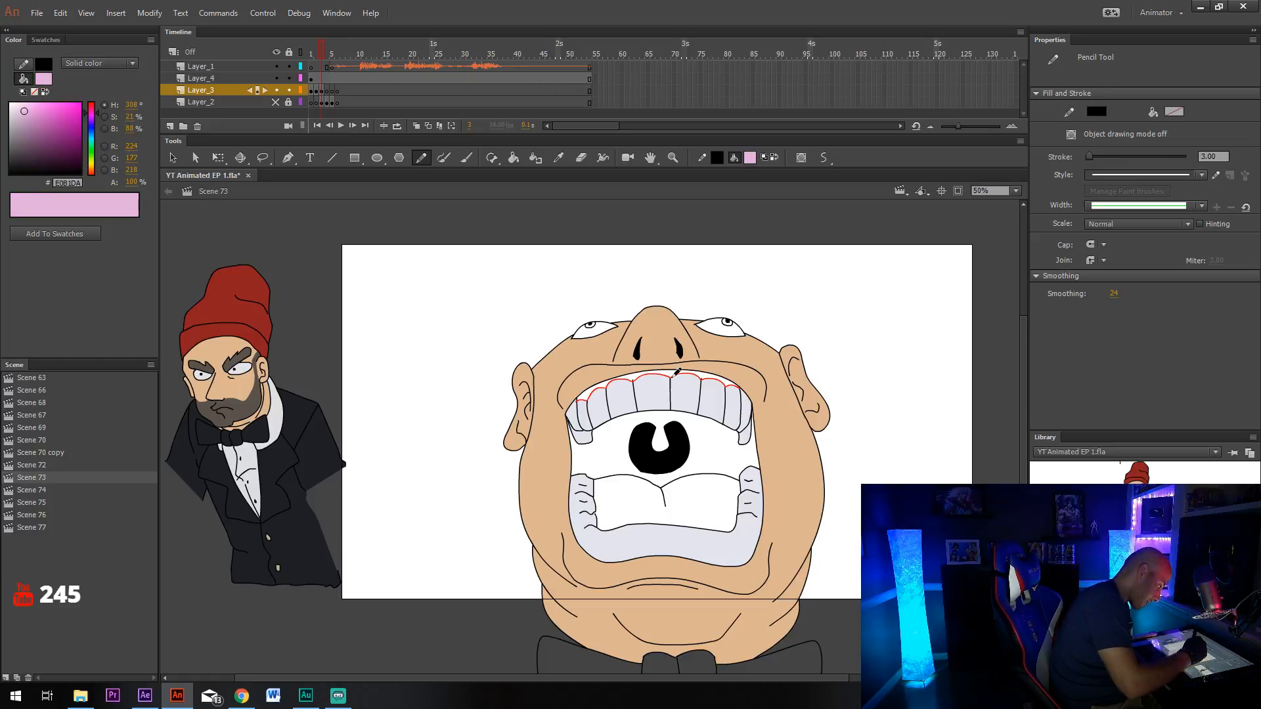
key("k")
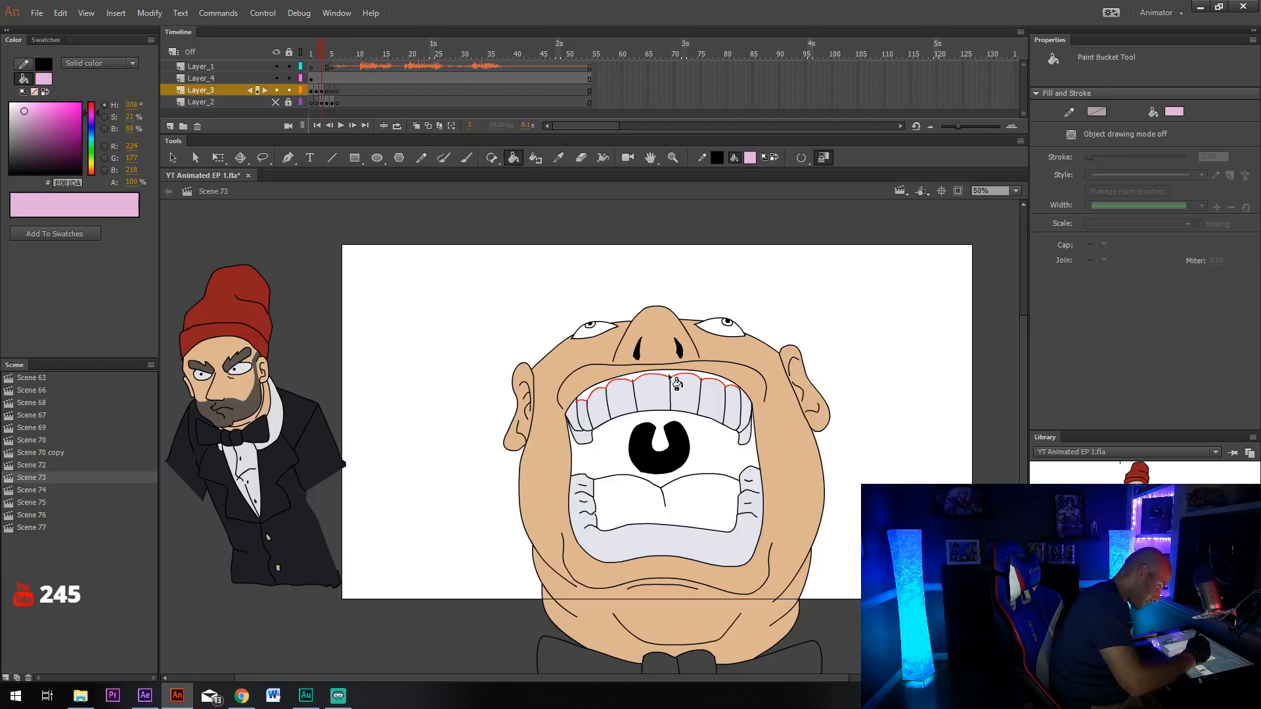
left_click(671, 379)
scroll(680, 348, "down", 1)
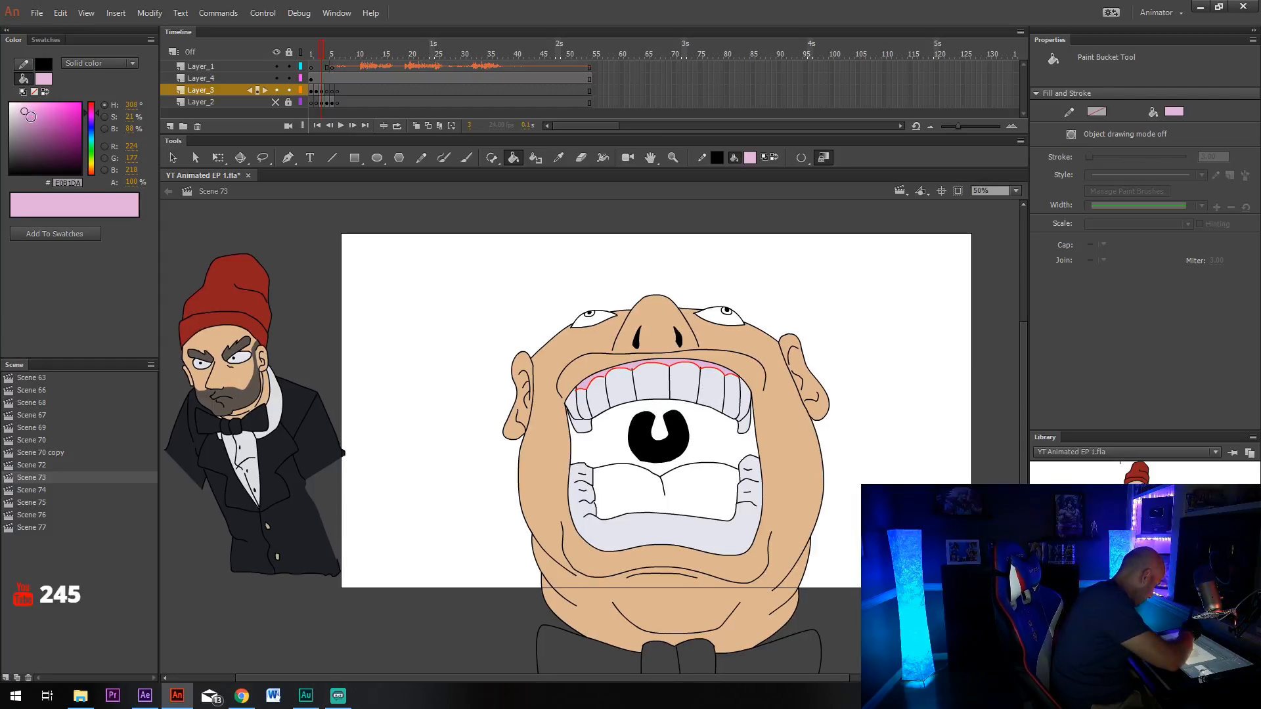
left_click_drag(94, 115, 93, 107)
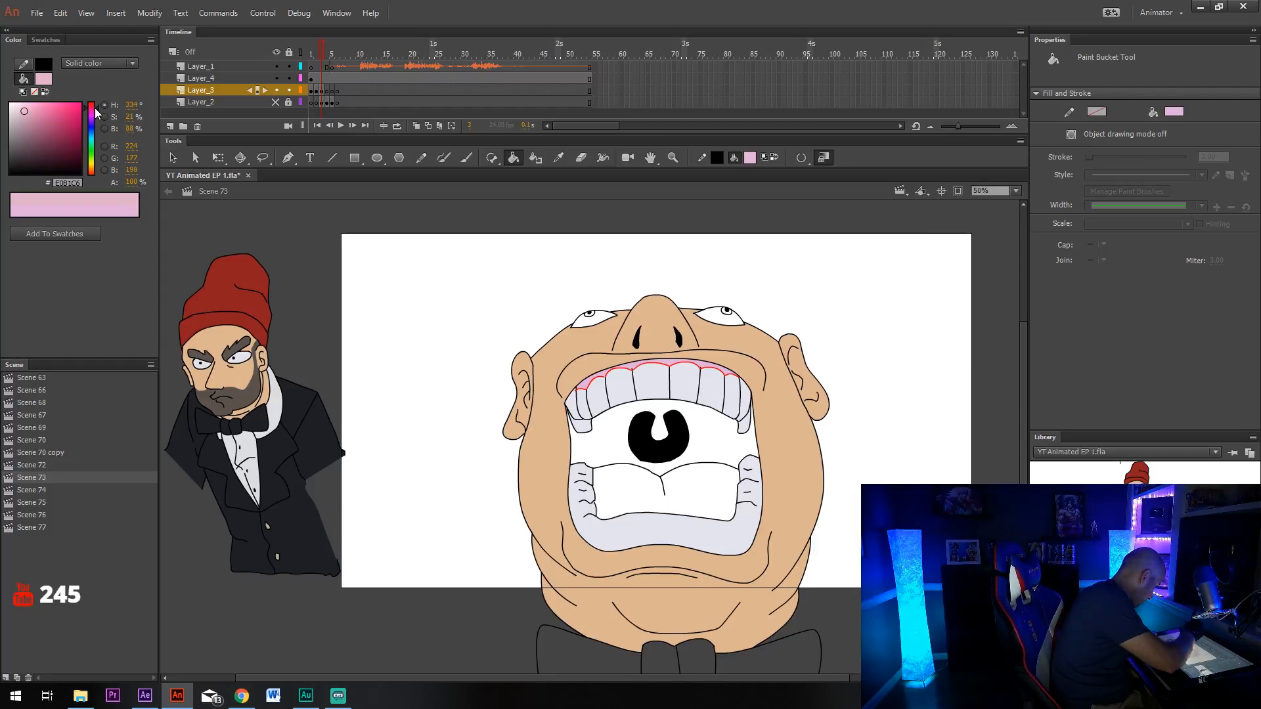
left_click(725, 357)
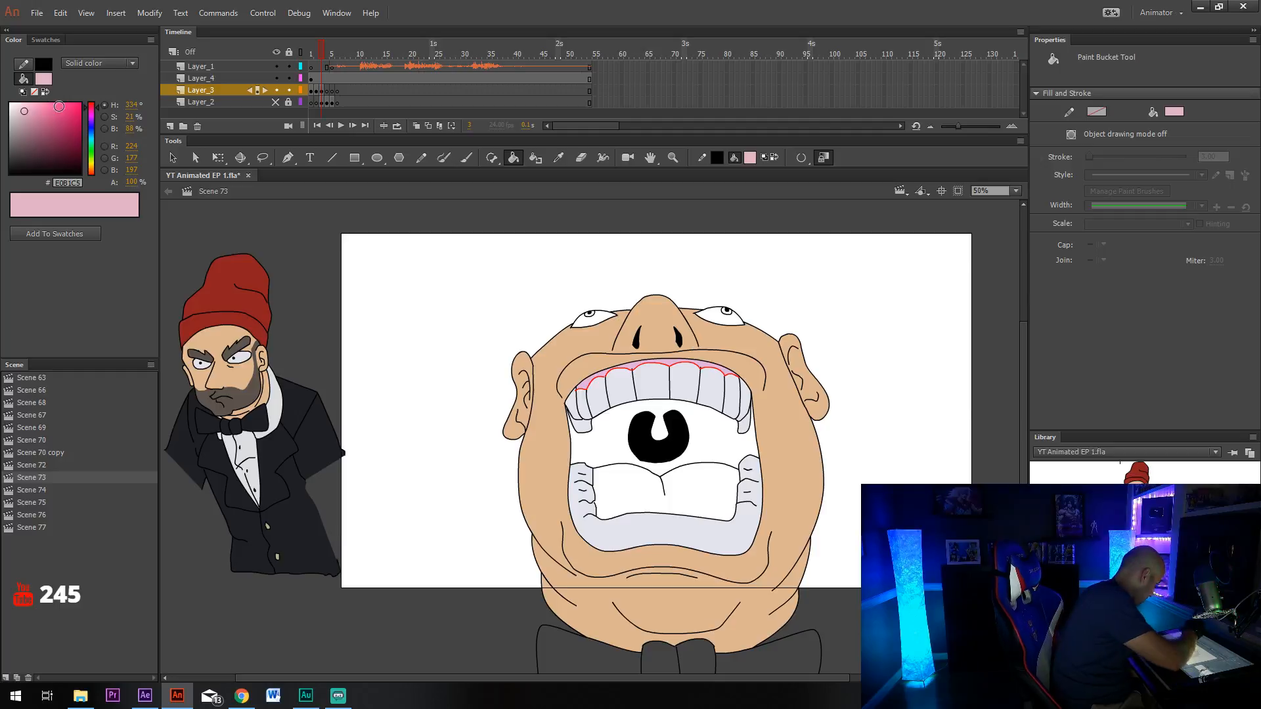
Refill the gum area above the upper teeth with salmon pink D98B8B.
left_click_drag(93, 107, 35, 113)
left_click(36, 113)
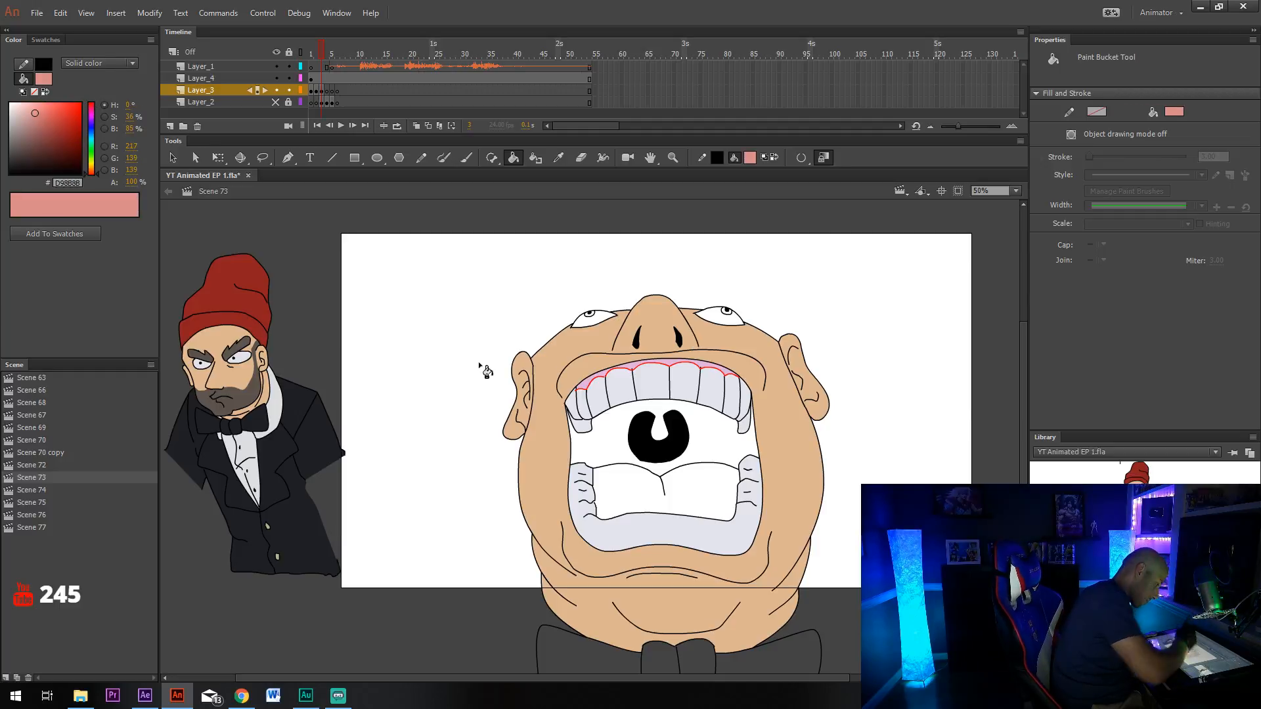
left_click(716, 369)
Delete the red outline strokes between the gums and the upper teeth, including the arc over the left-hand teeth.
key("v")
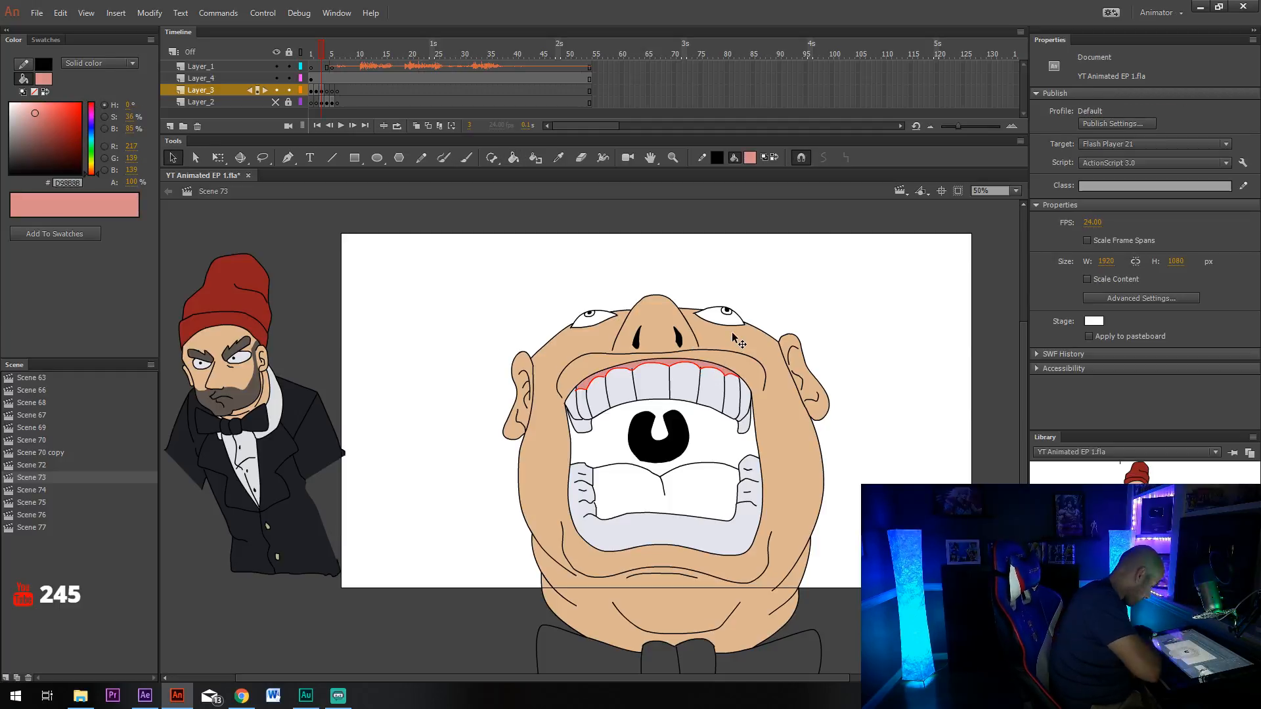
left_click(699, 358)
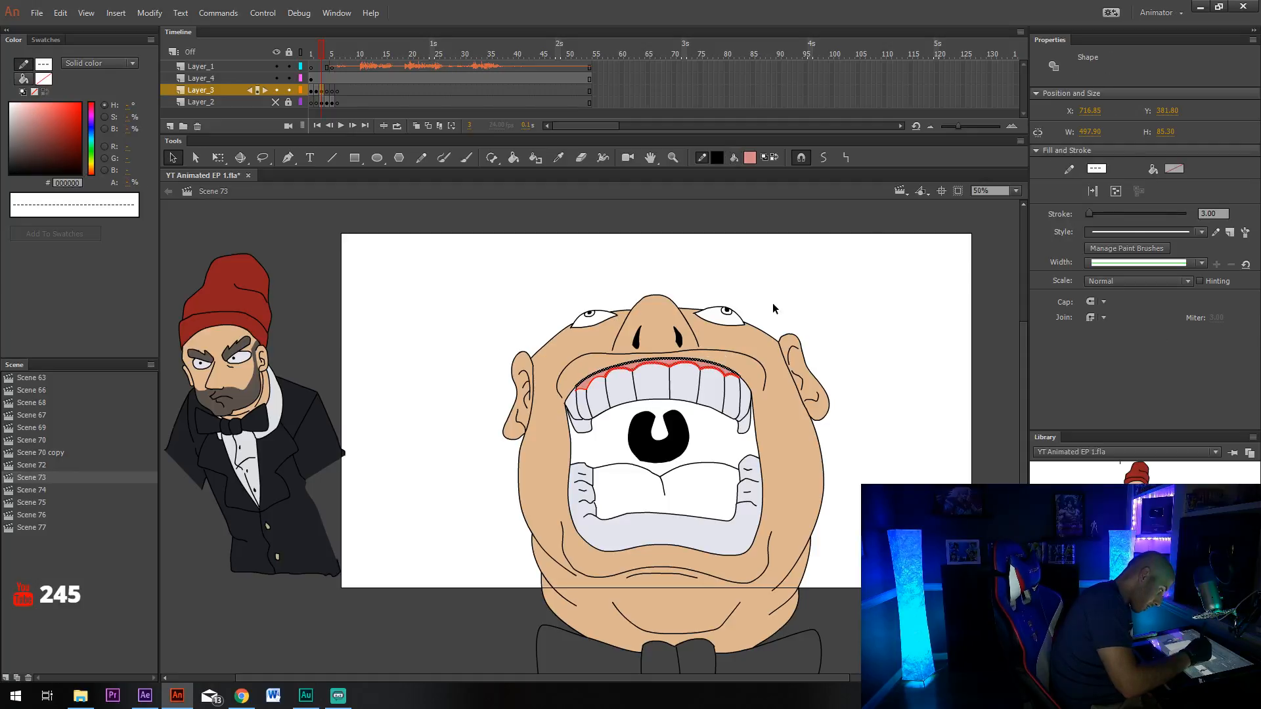
left_click(775, 307)
left_click(700, 365)
key("Delete")
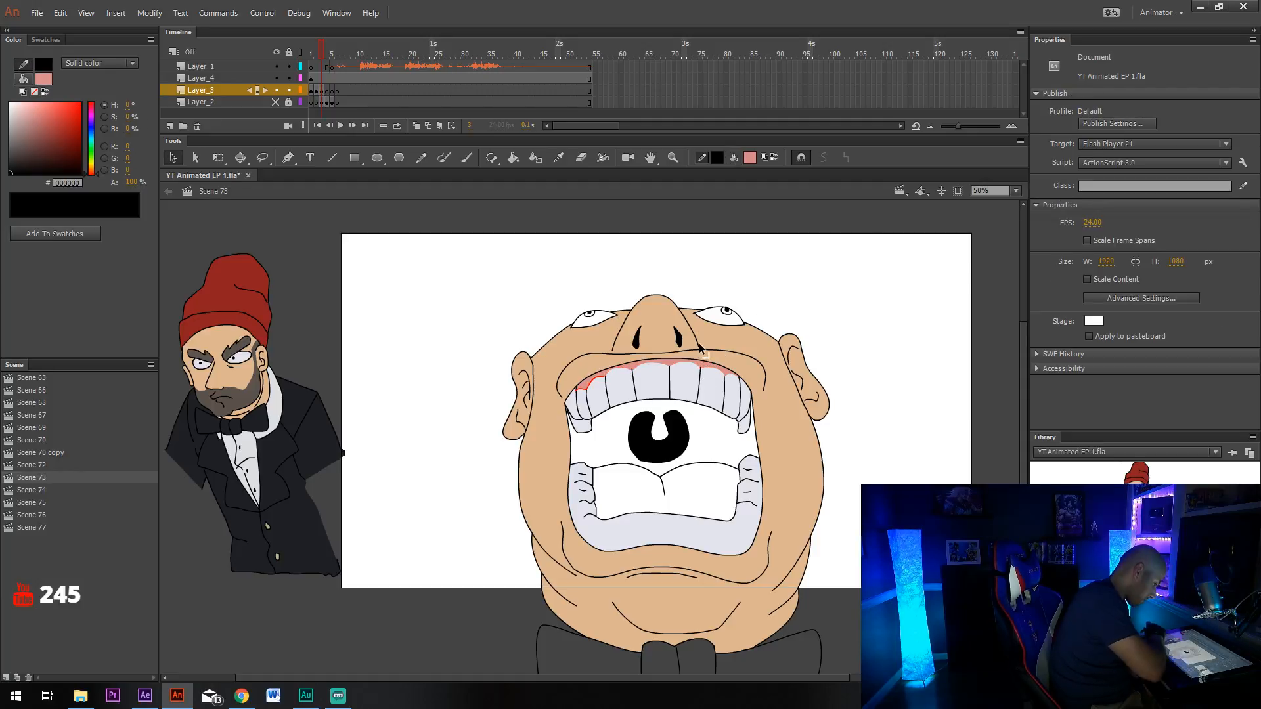
left_click(599, 380)
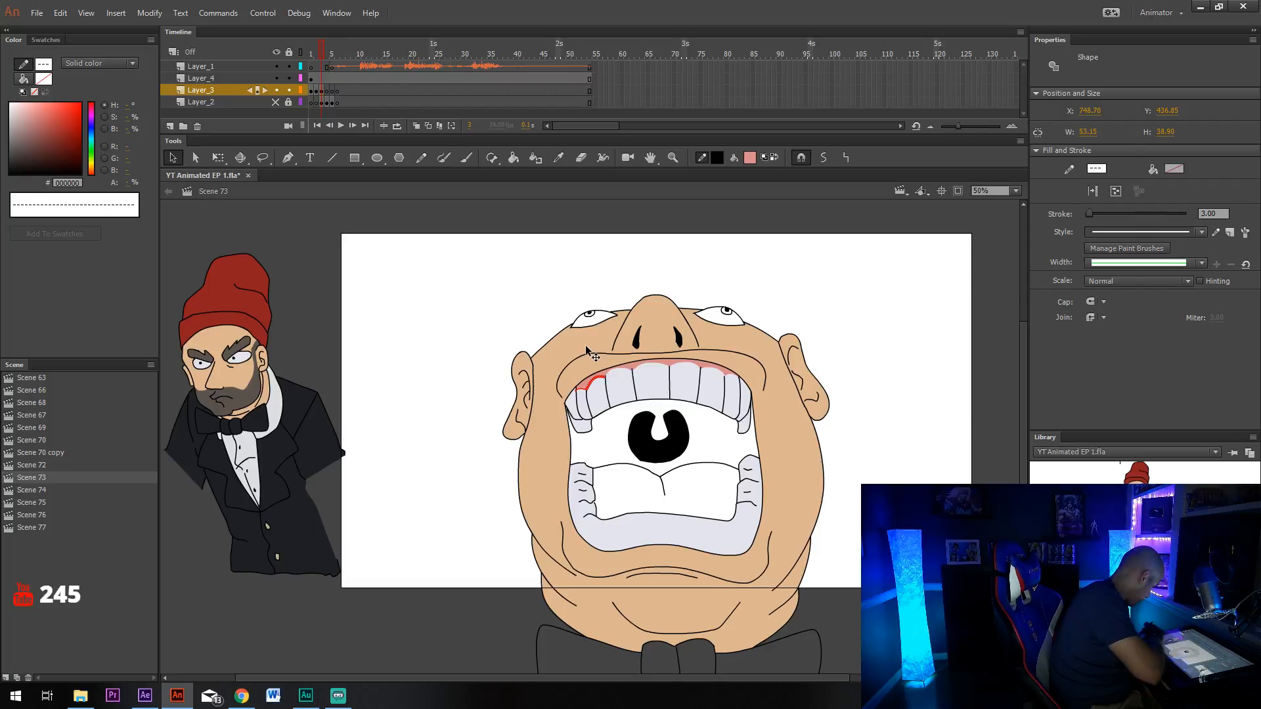
key("Delete")
Save the document and delete the last short red stroke at the left end of the upper gum line.
left_click(37, 13)
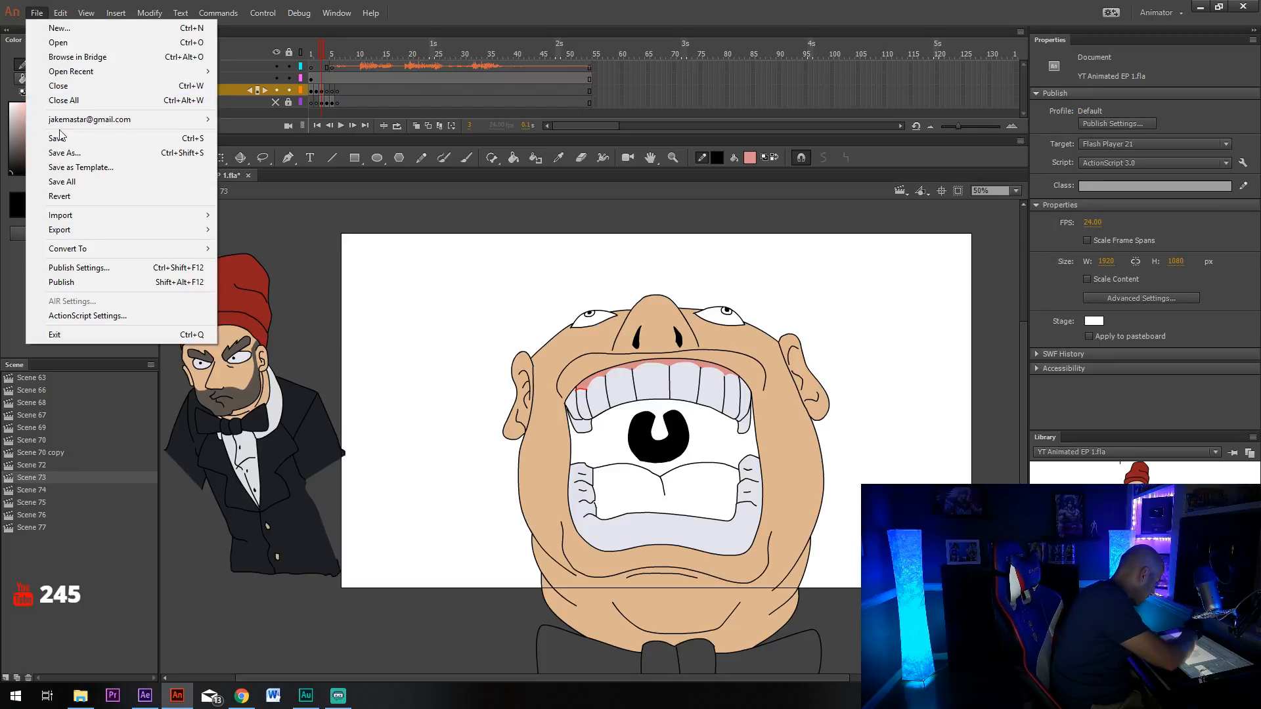
left_click(60, 135)
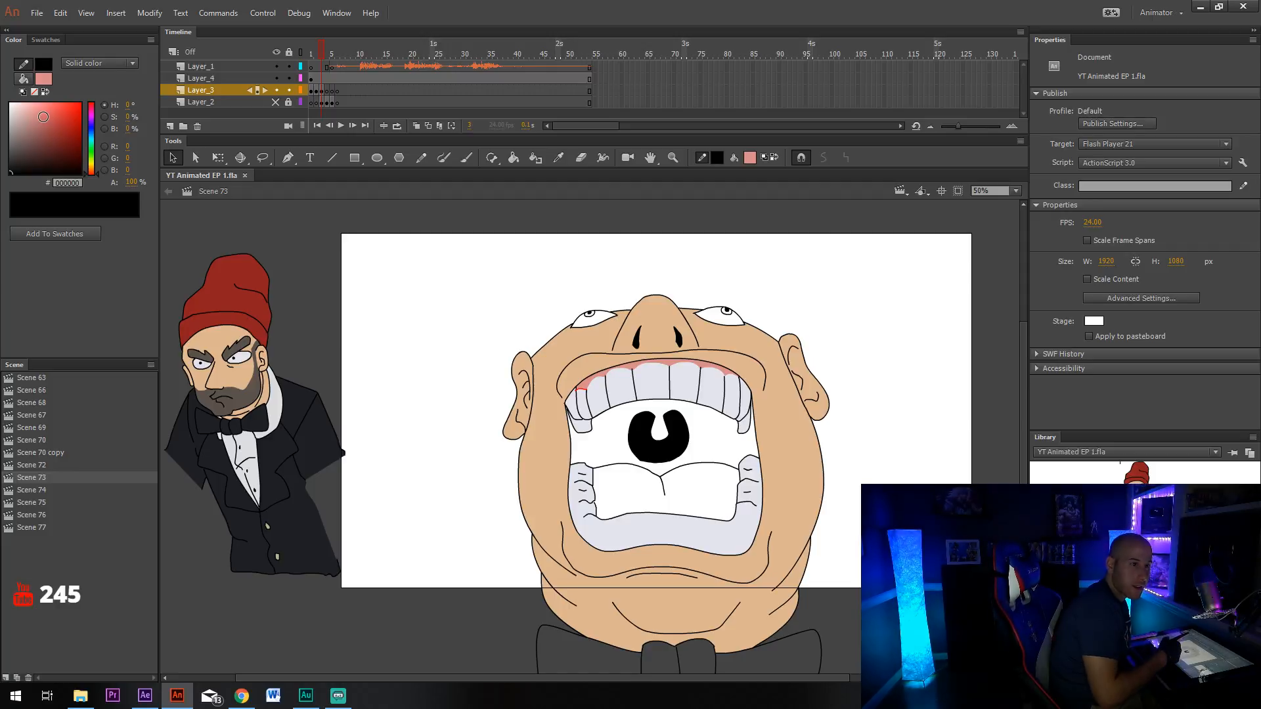
left_click(581, 391)
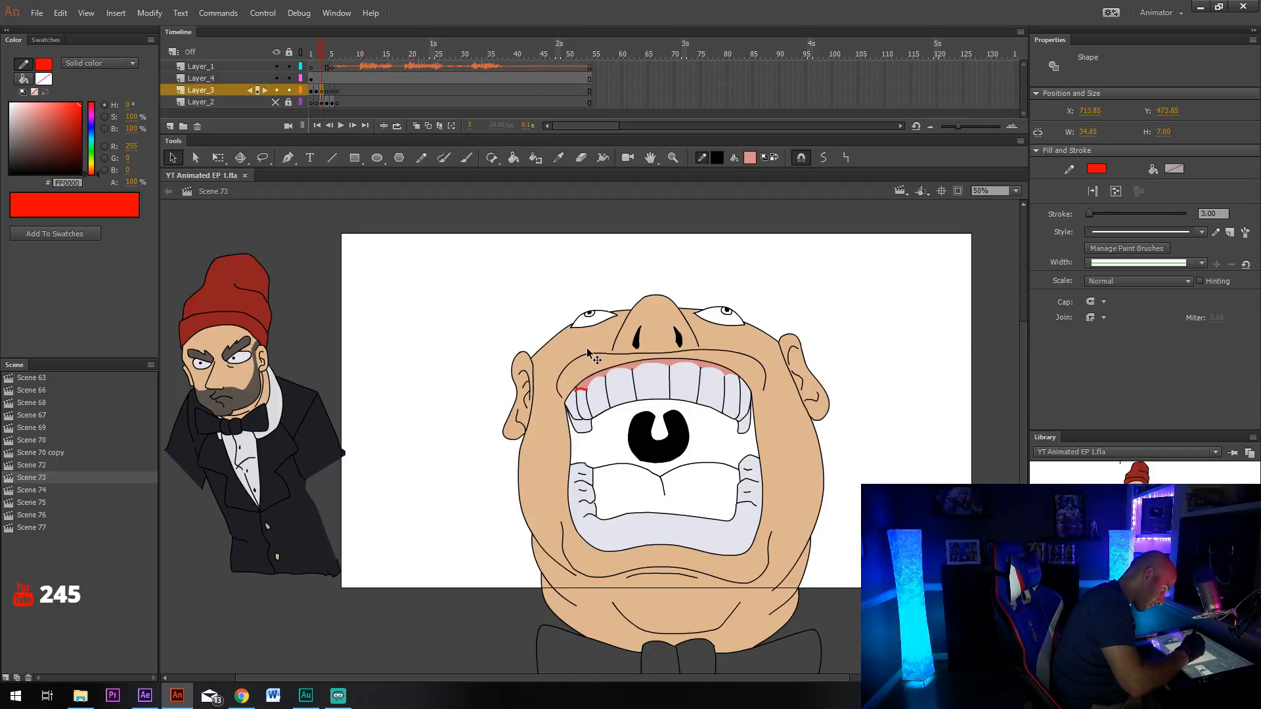
key("Delete")
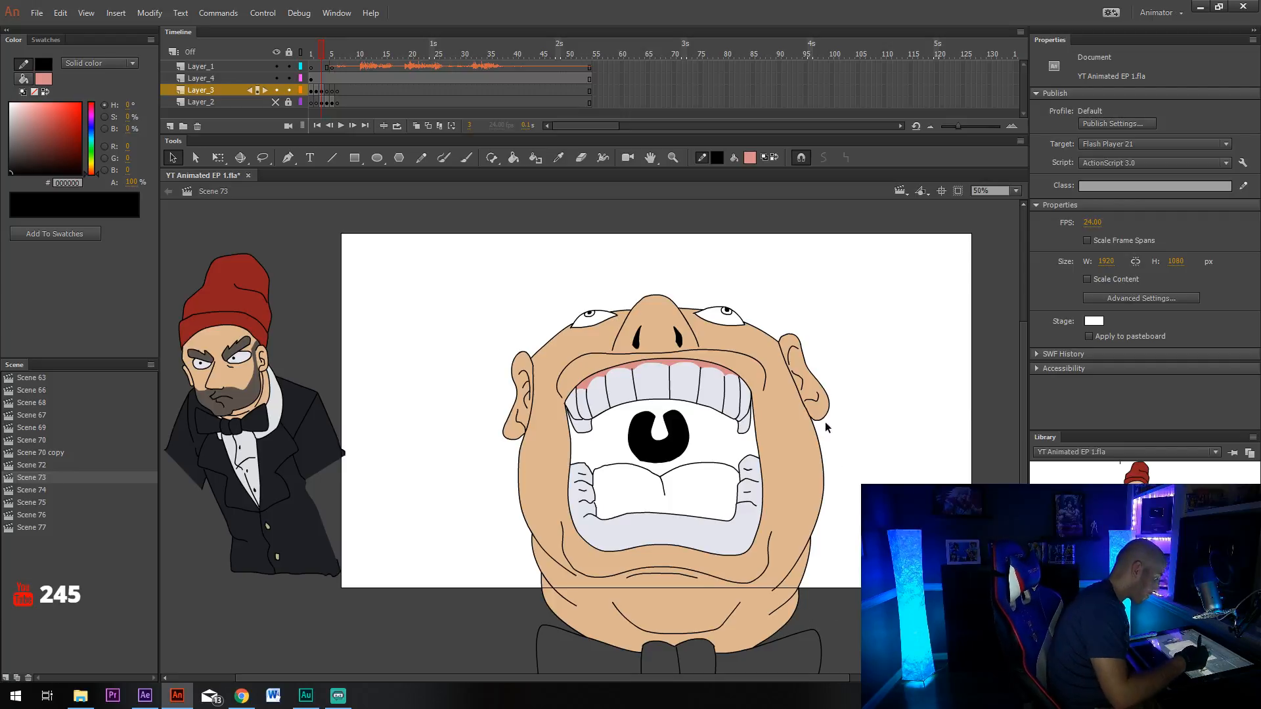
Fill the tongue with red A83D3D and the mouth cavity behind it with dark red 461212.
left_click_drag(823, 458, 843, 415)
left_click(558, 157)
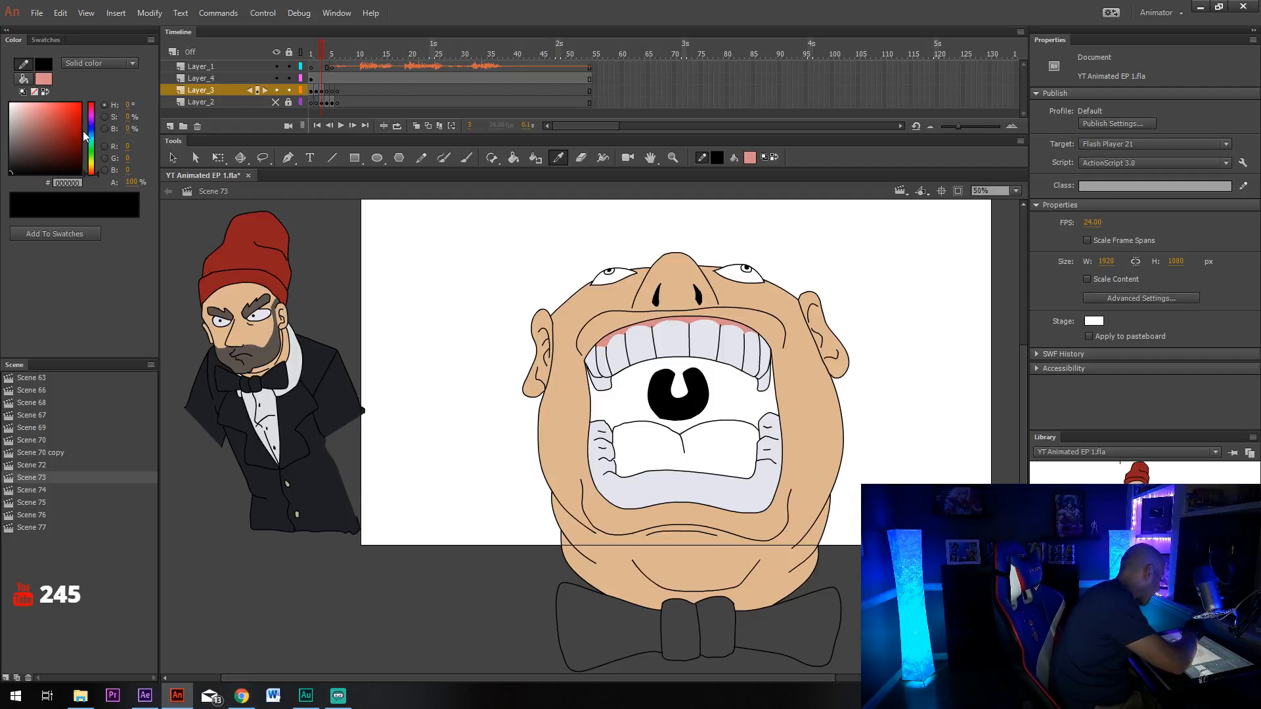
mouse_move(58, 125)
left_mouse_down()
mouse_move(44, 118)
mouse_move(55, 131)
left_mouse_up()
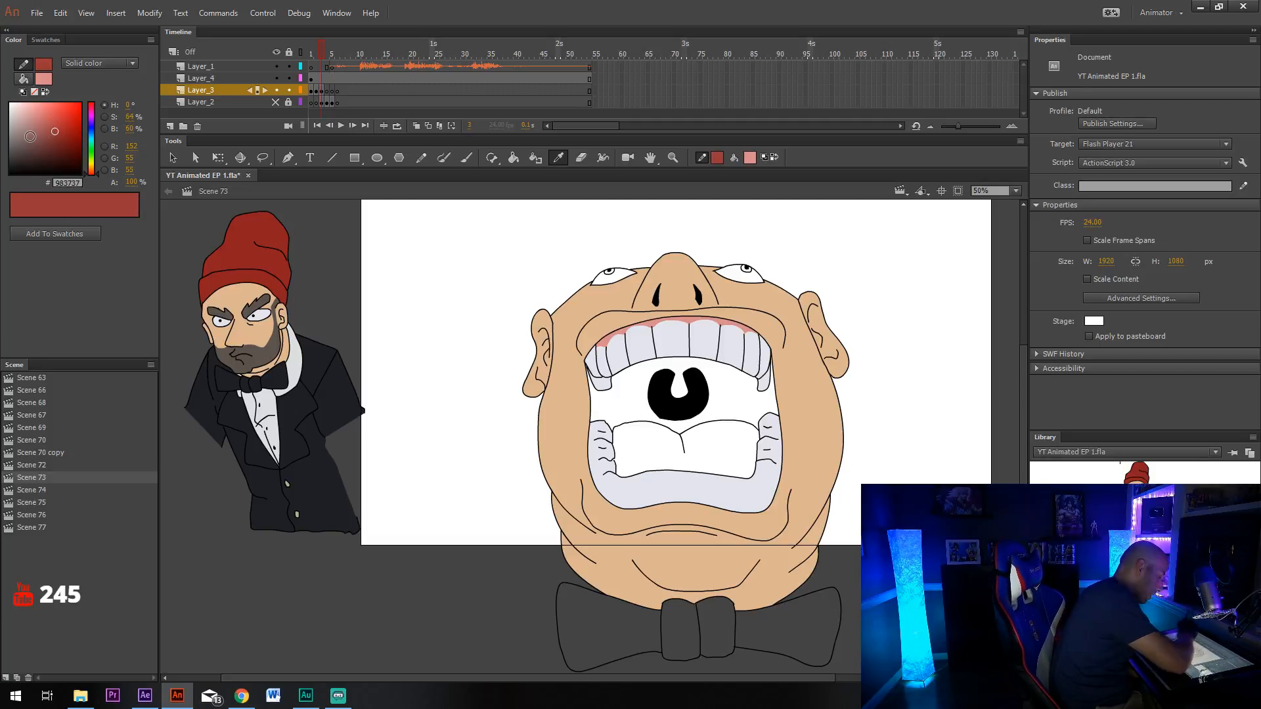
left_click(727, 448)
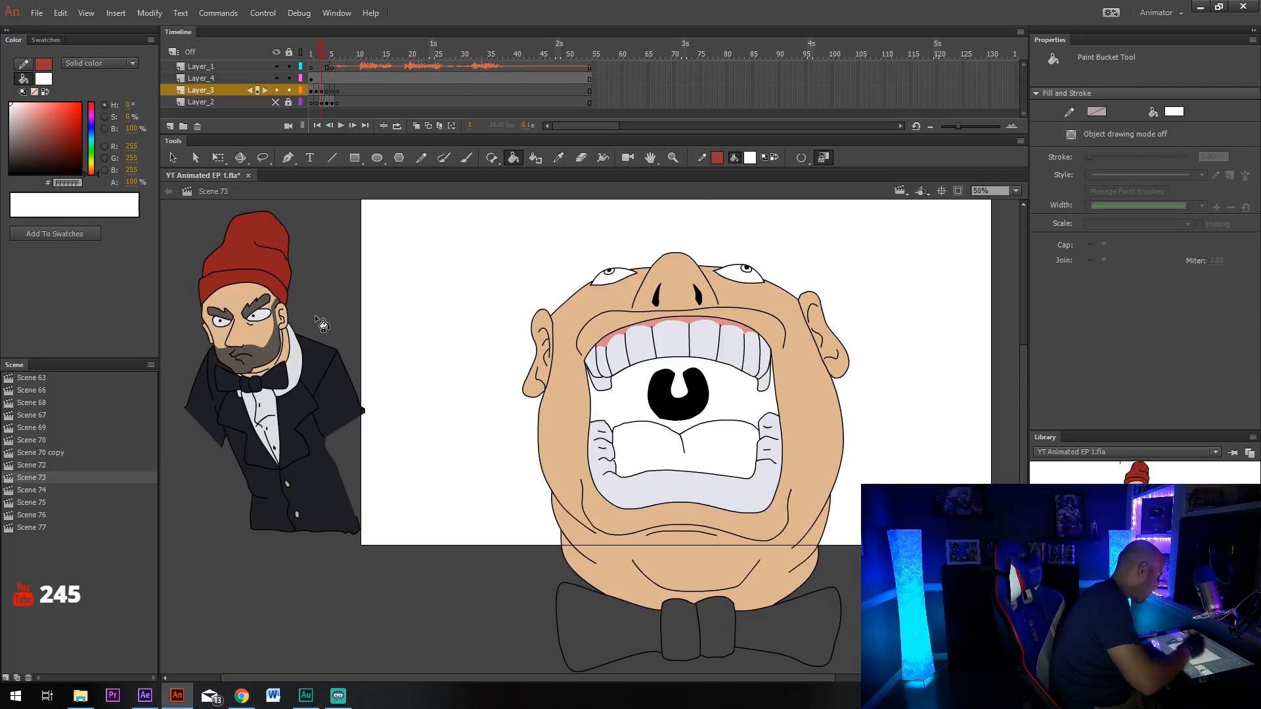
left_click_drag(65, 118, 54, 127)
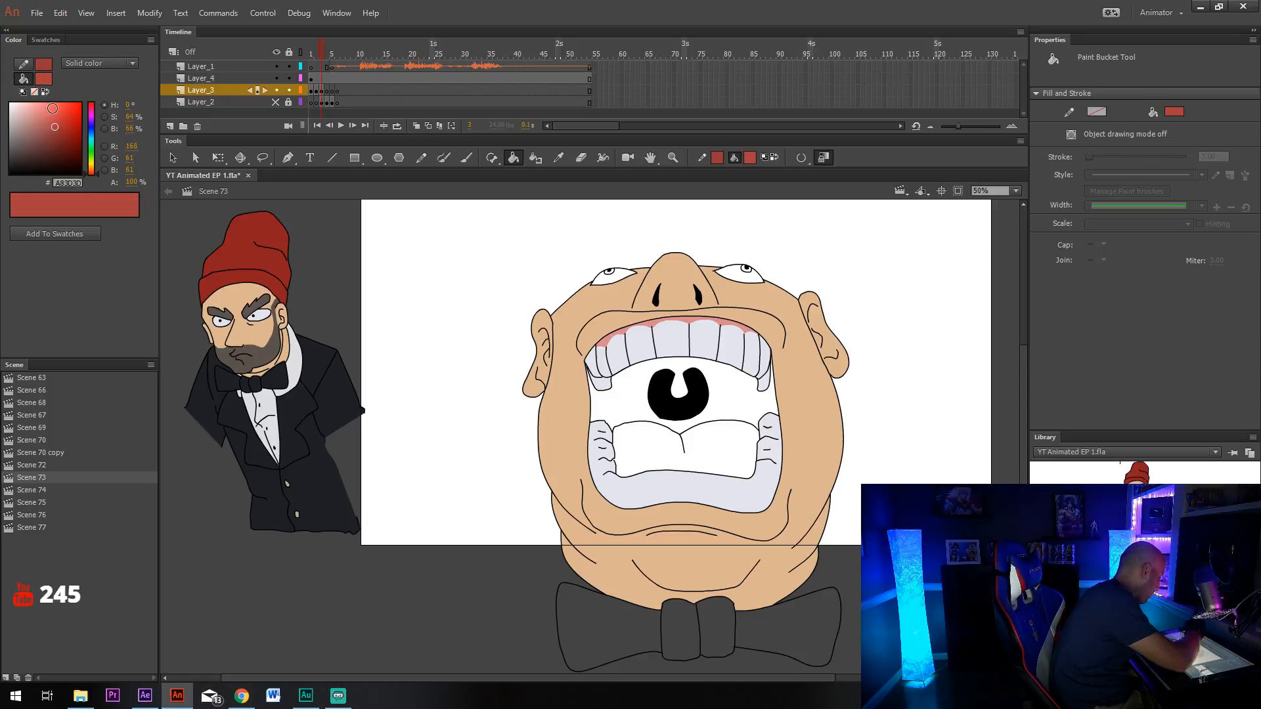
left_click(716, 434)
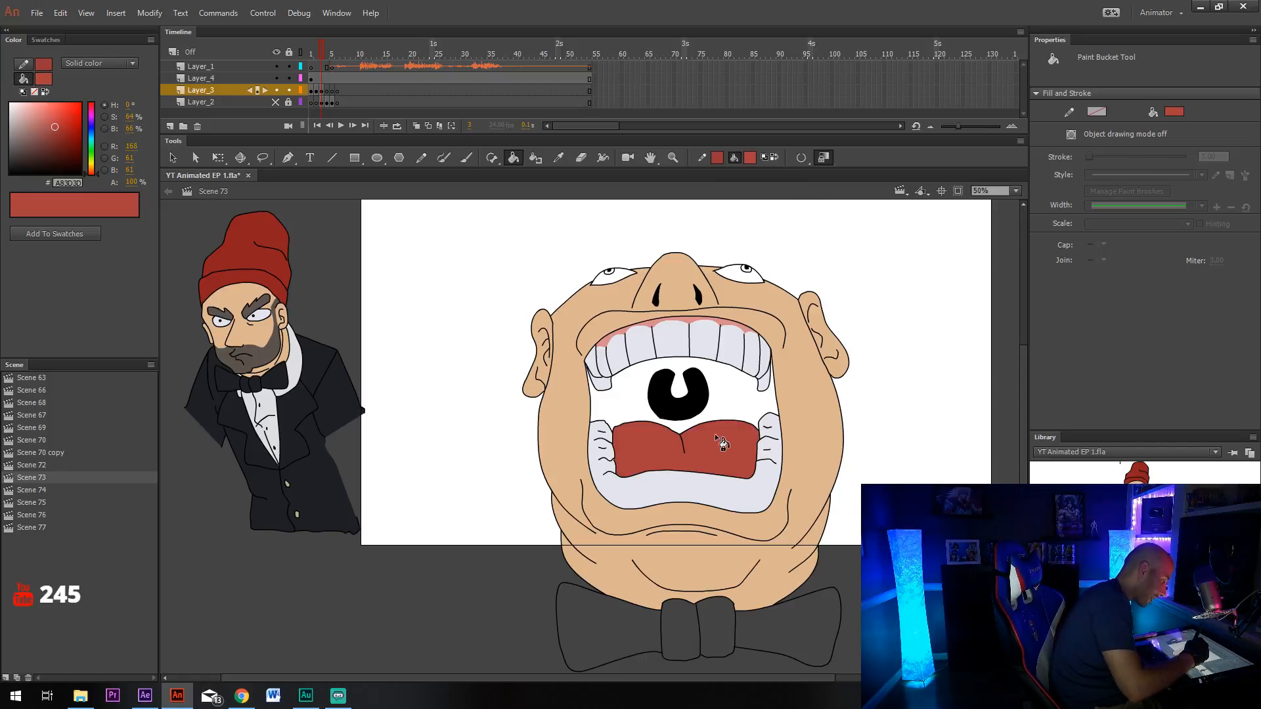
left_click_drag(56, 128, 63, 154)
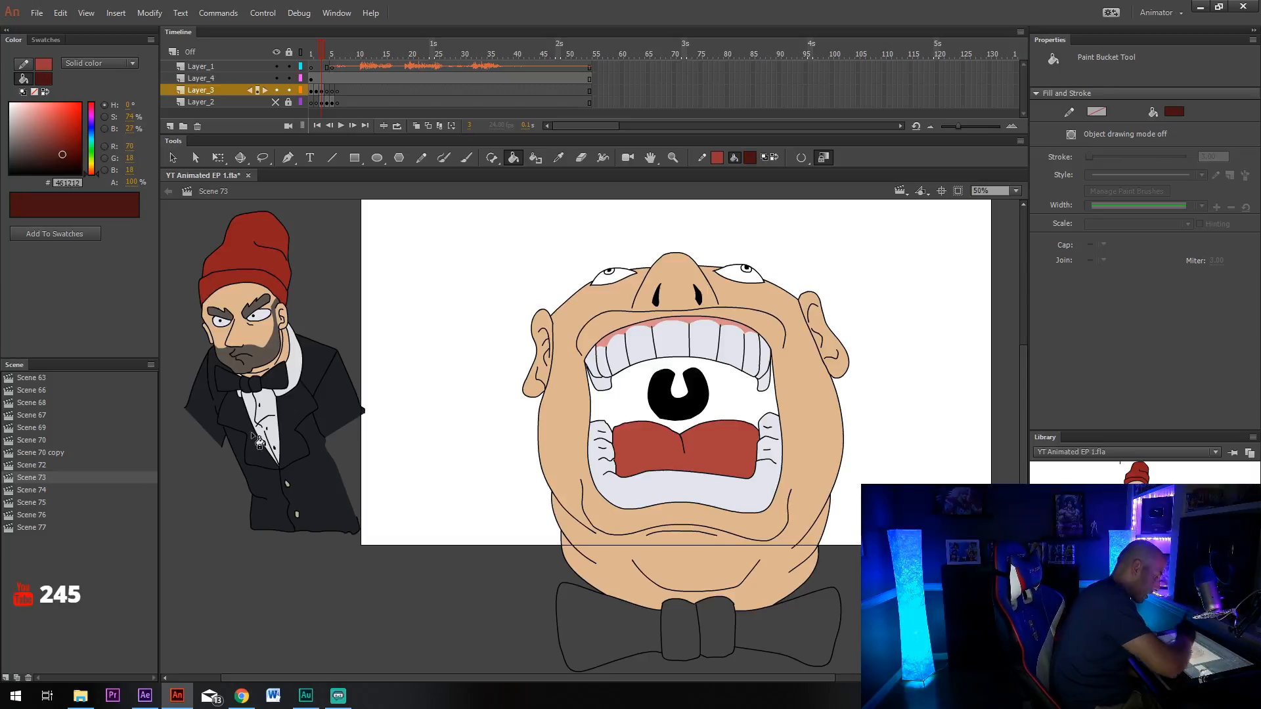
left_click(750, 405)
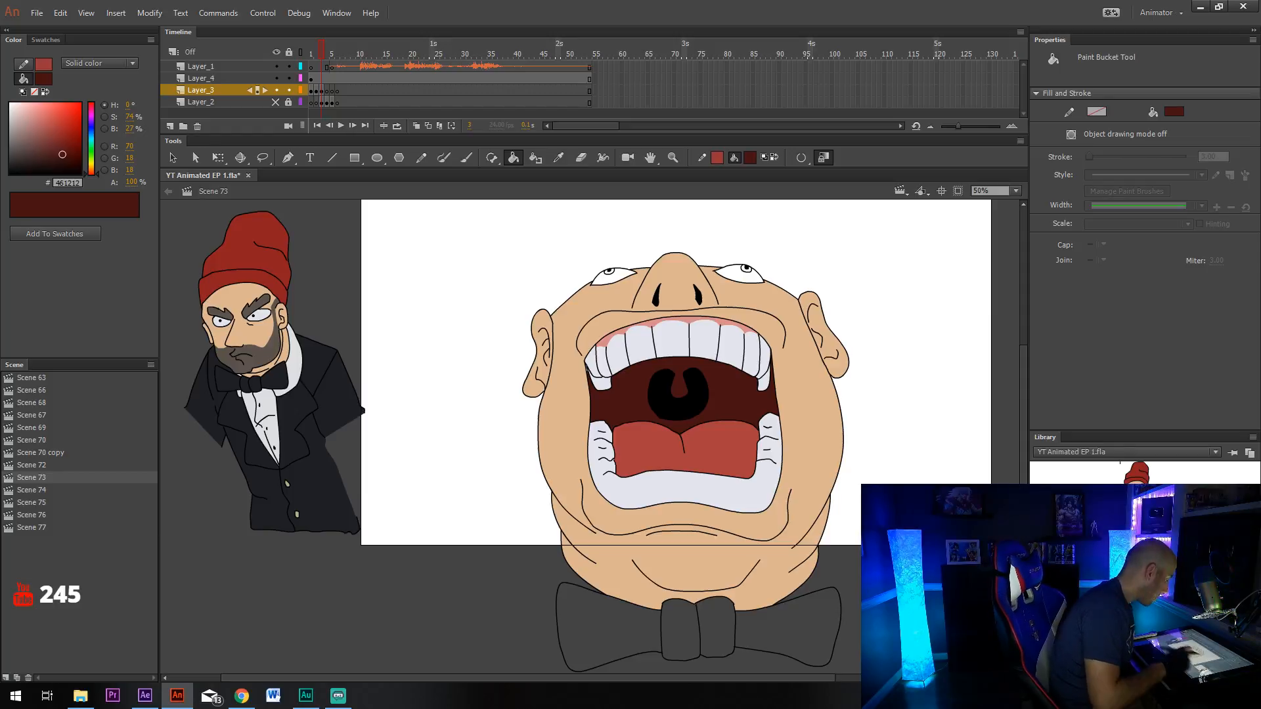
Start erasing at the left end of the upper gum line, beside the corner of the mouth.
key("e")
left_click(576, 348)
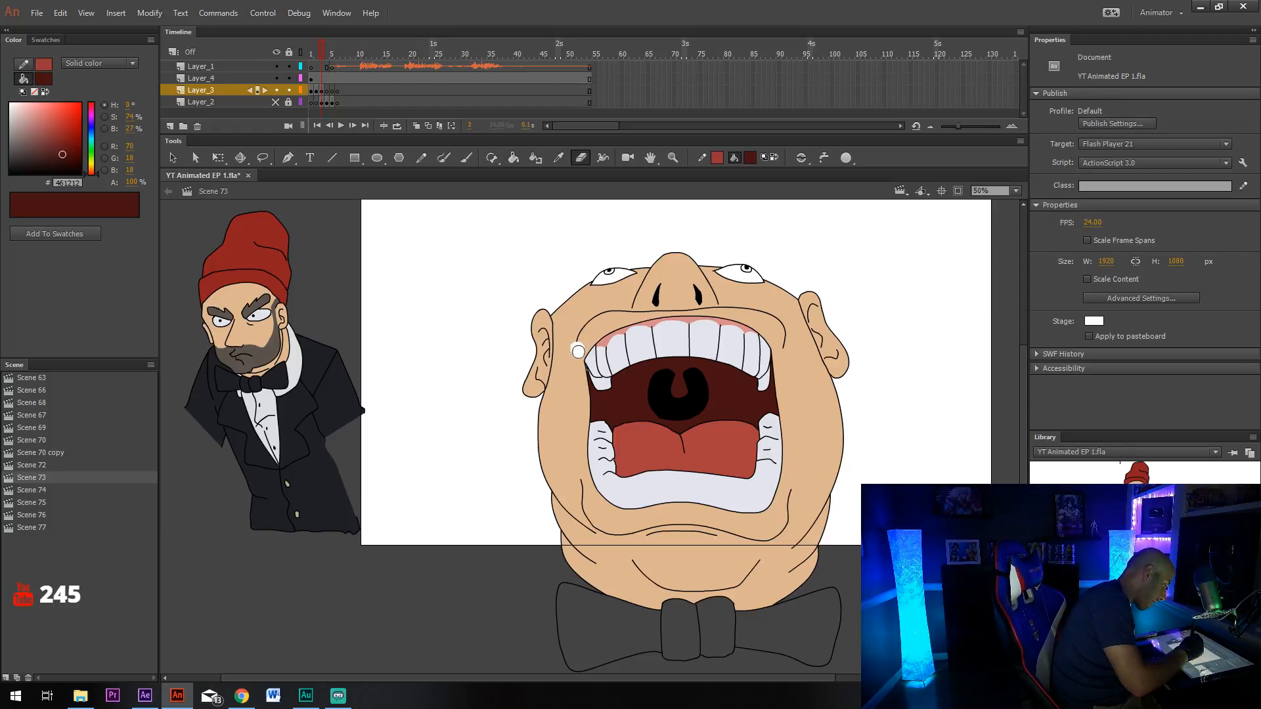
Fill the skin area beside the upper teeth on frame 3 with the tan skin tone sampled from the face.
left_click(558, 157)
left_click(606, 301)
left_click(578, 350)
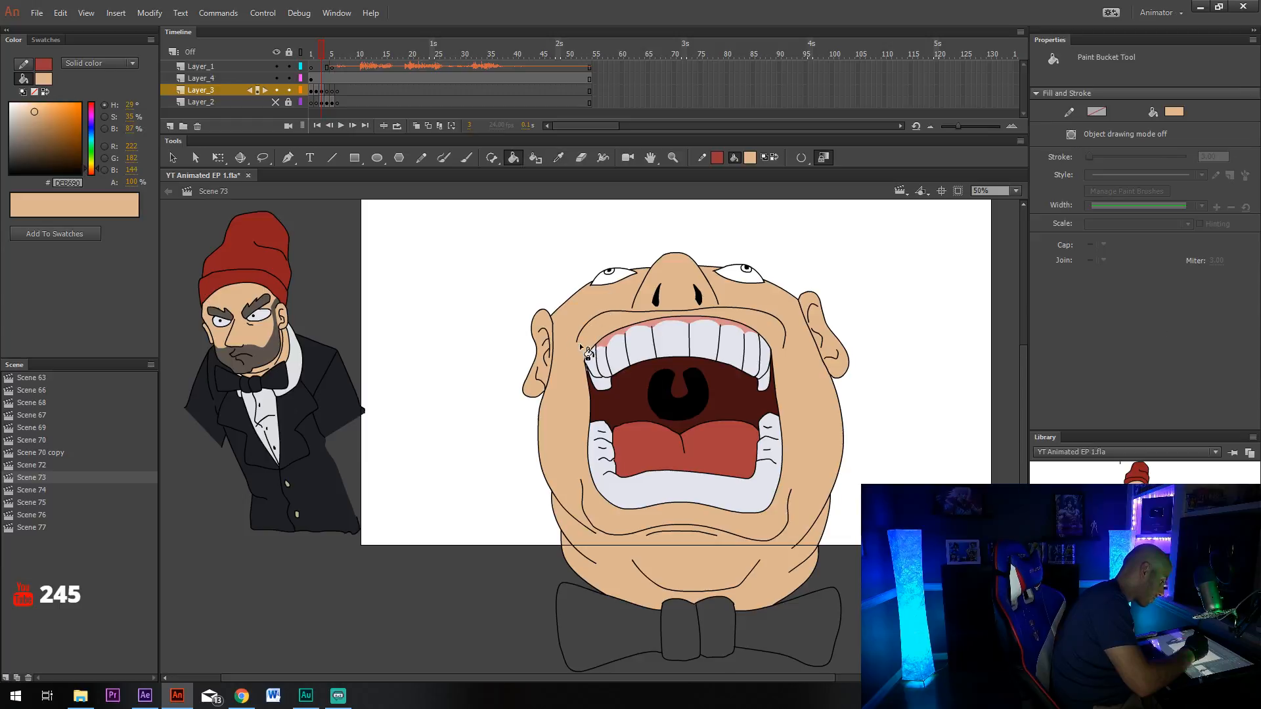
key("v")
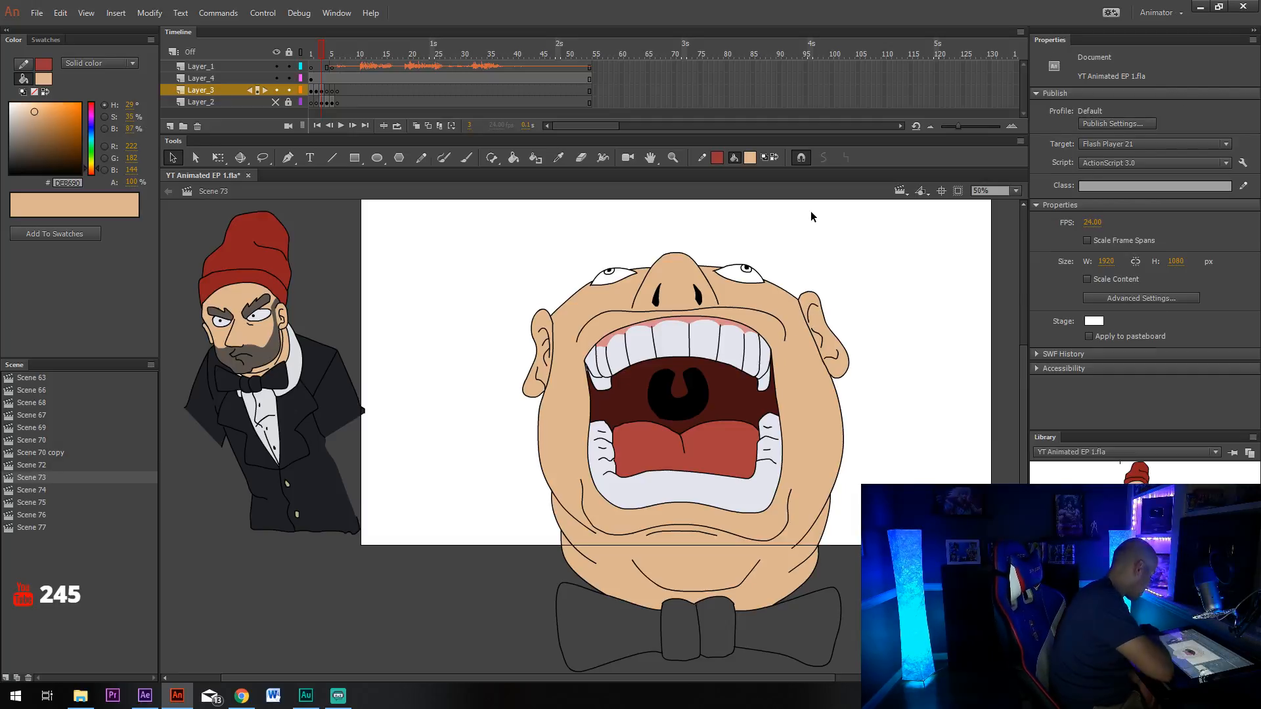
Sample the brown iris colour from the gritted-teeth face on frame 1 of Layer_3.
key("y")
left_click(315, 91)
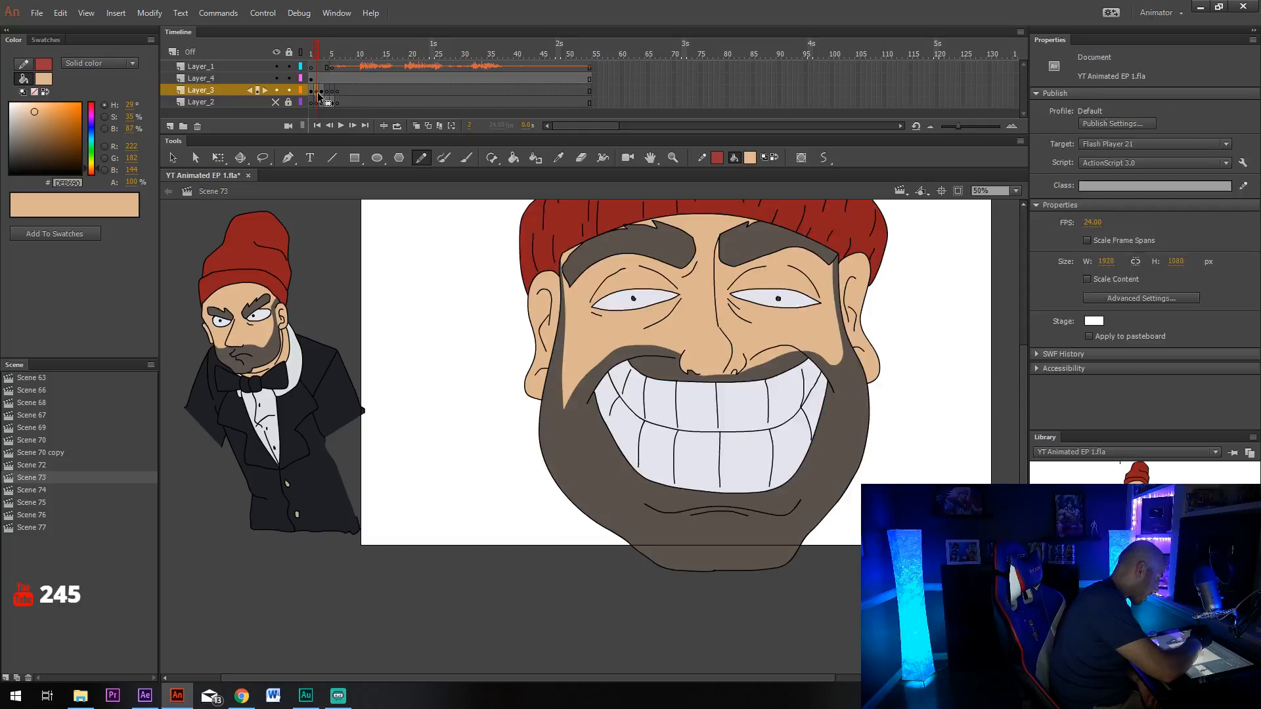
key("v")
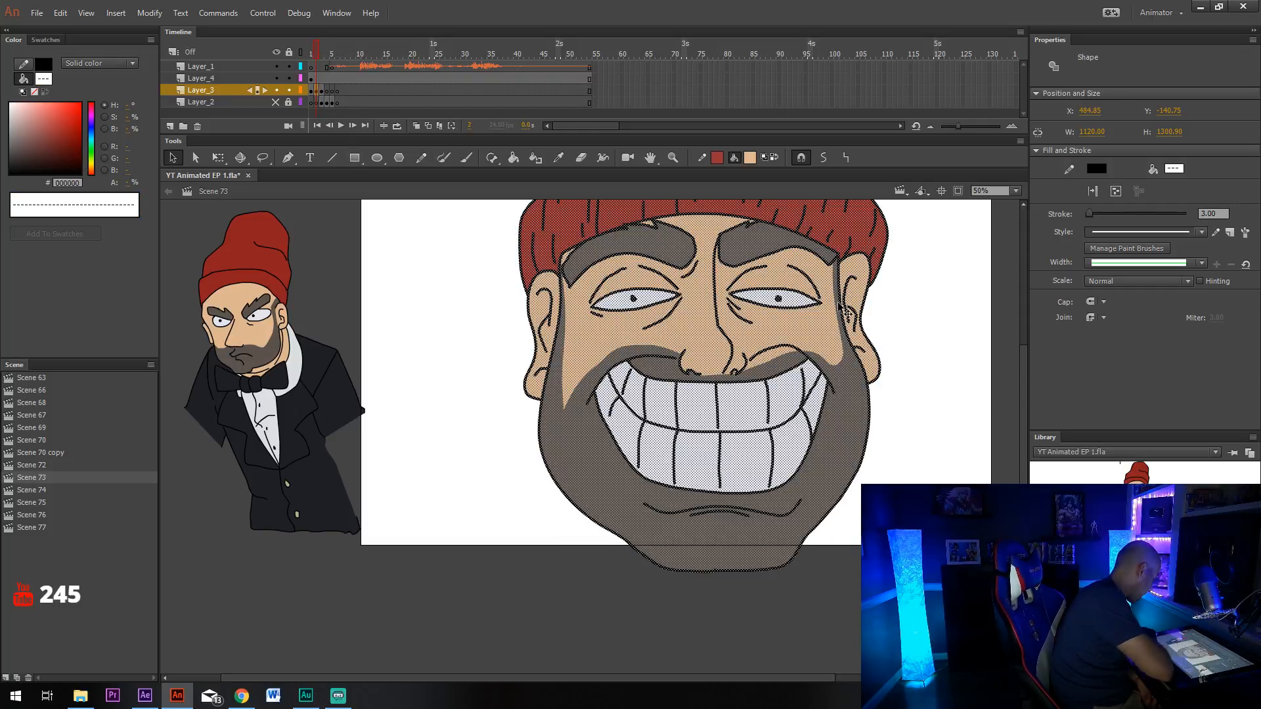
left_click(357, 274)
left_click(310, 99)
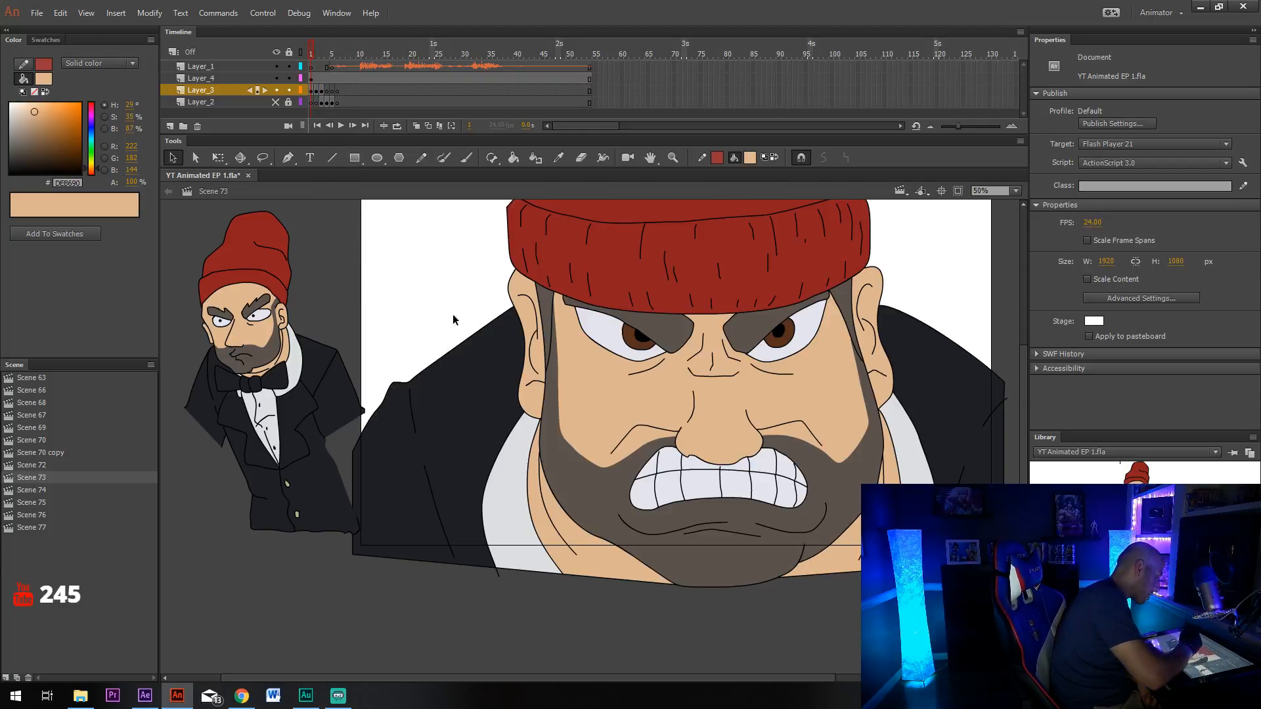
key("i")
left_click(634, 340)
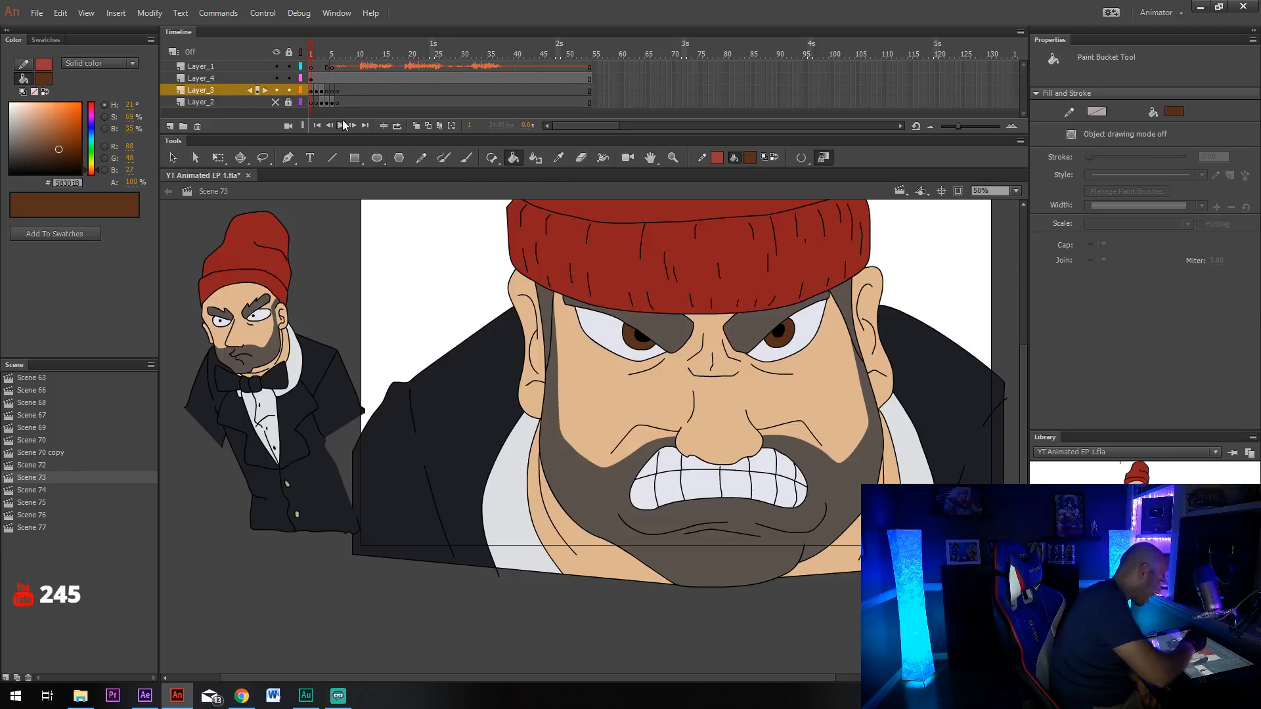
On frame 3, fill both irises with the sampled brown and the eye whites with the teeth's off-white.
left_click(321, 90)
left_click(615, 279)
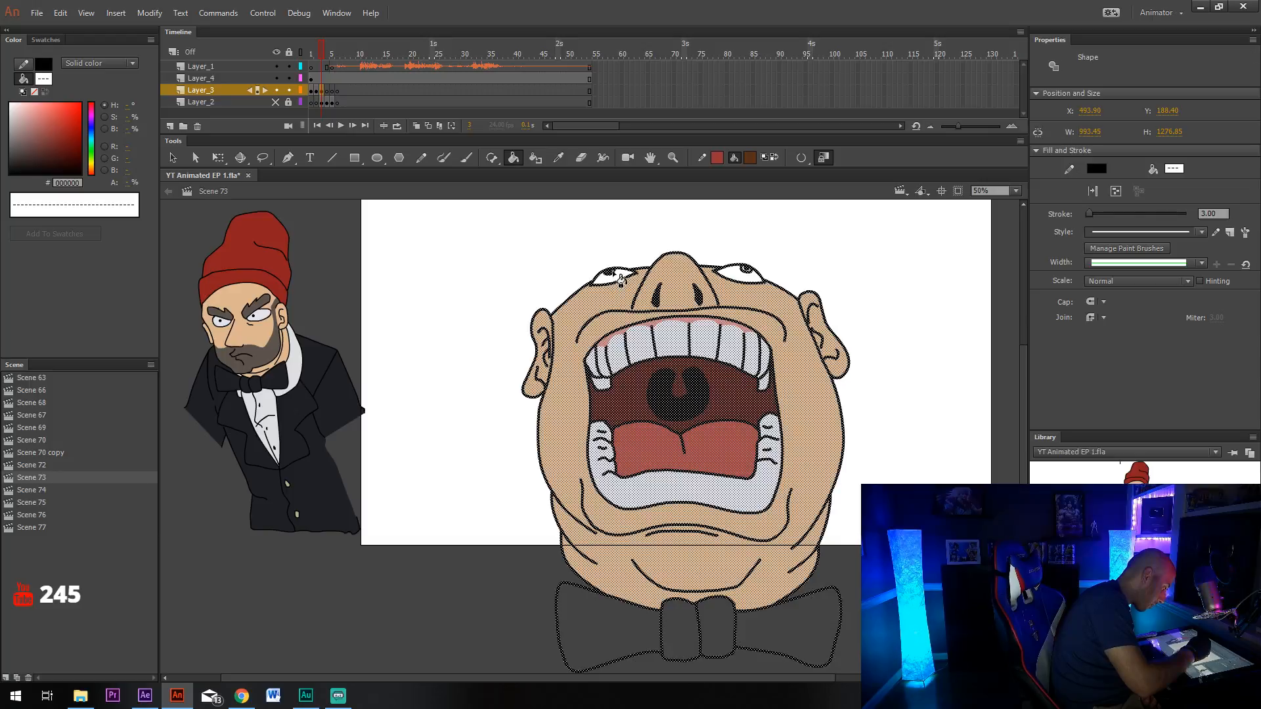
left_click(772, 228)
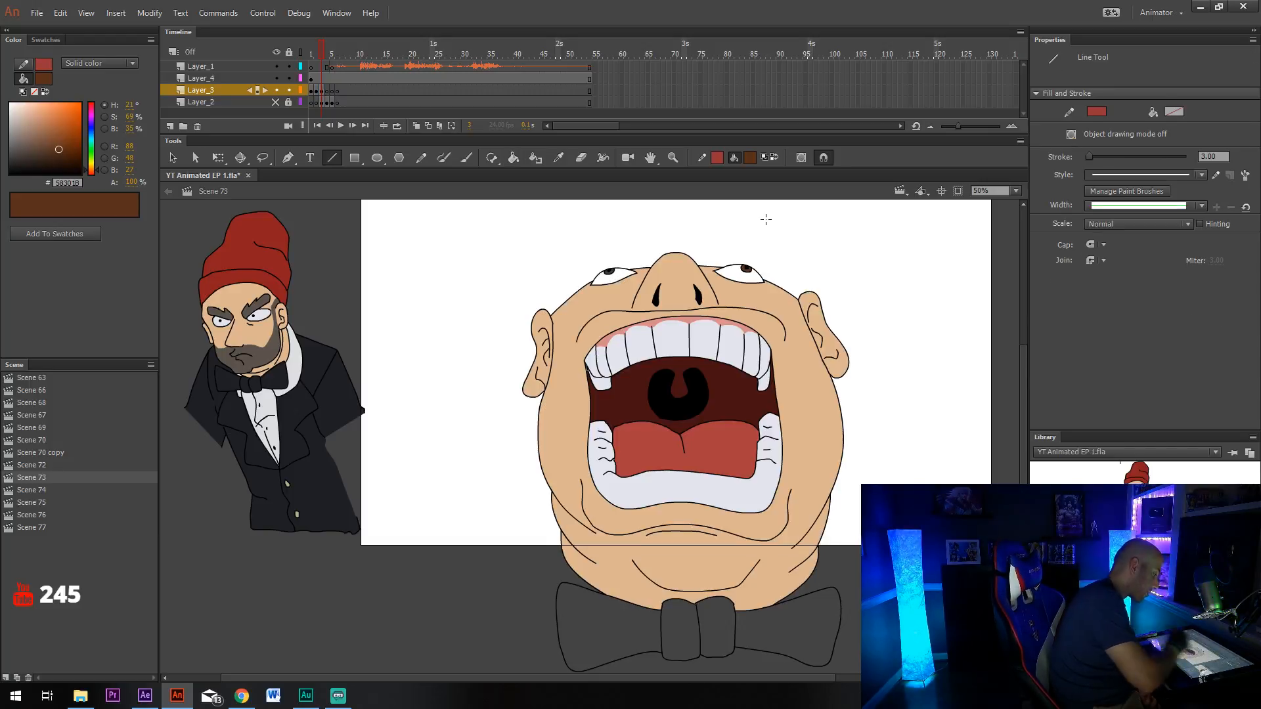
left_click(645, 352, "alt")
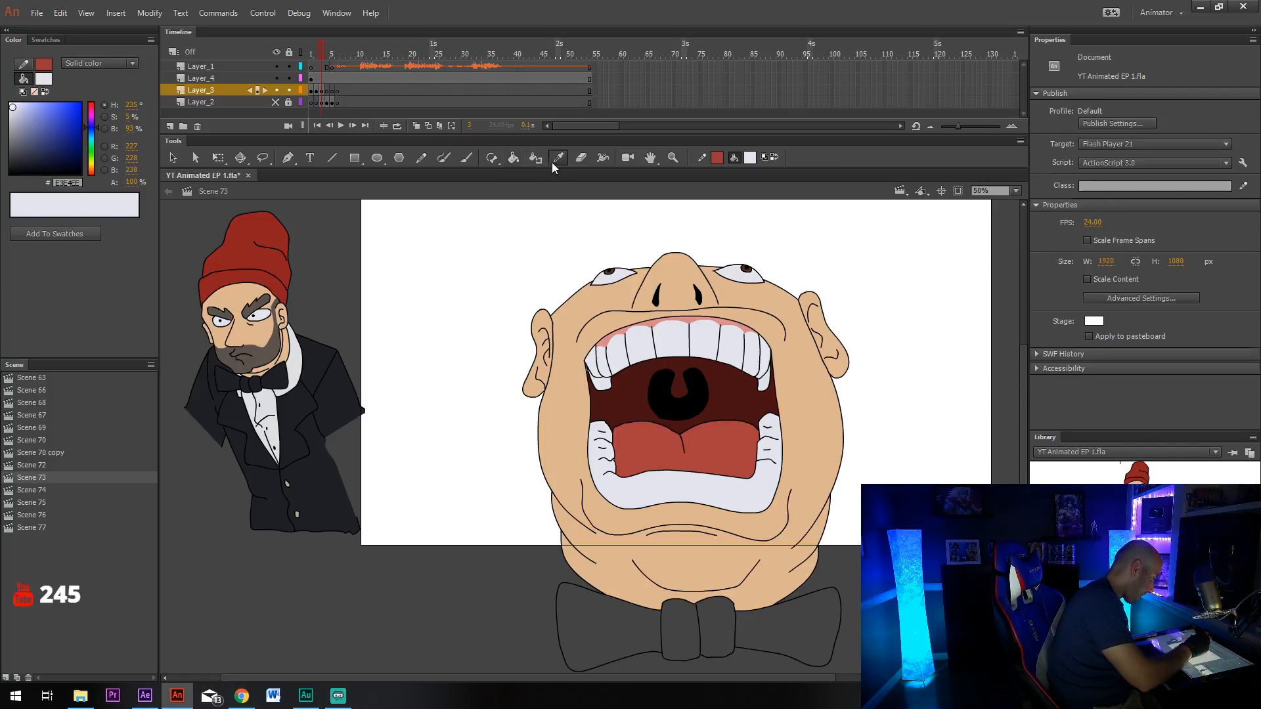
Fill all parts of the bow tie with the dark navy sampled from the reference character's suit.
left_click(353, 412, "alt")
left_click(597, 627)
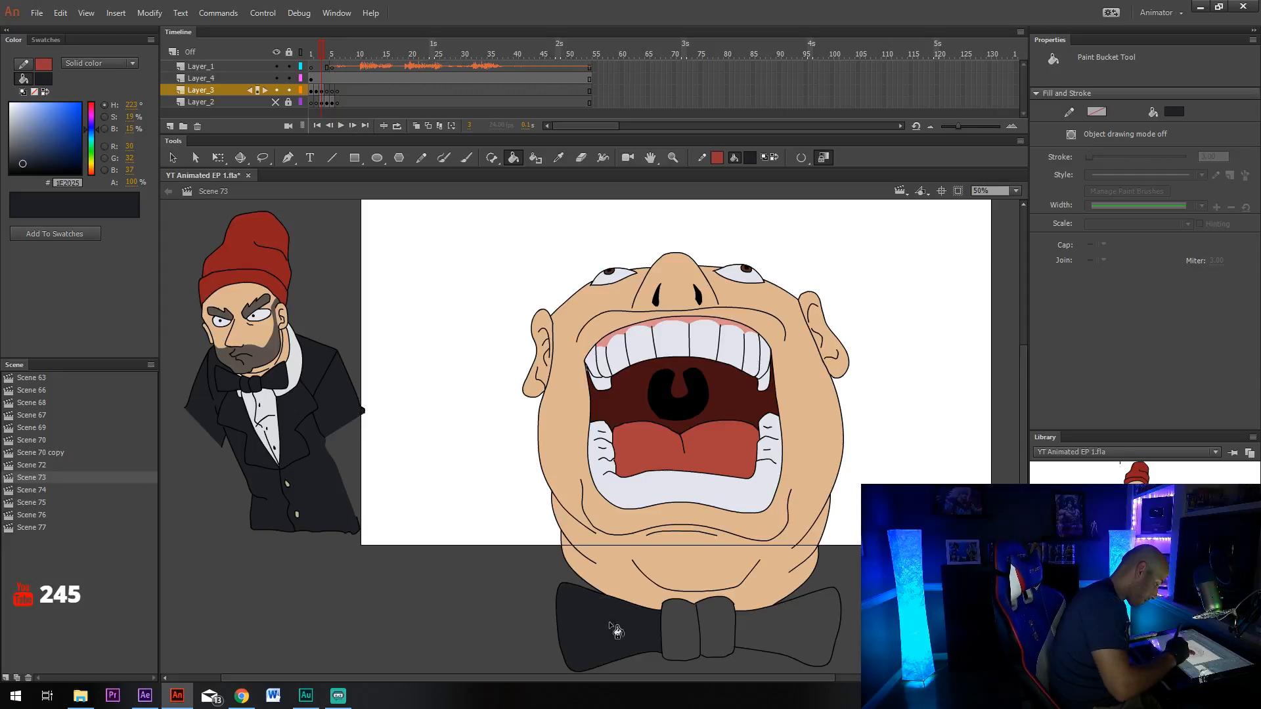
left_click(680, 631)
left_click(617, 631)
left_click(715, 627)
left_click(777, 607)
Draw the hat's outline with the Pencil tool as one black arc over the head from ear to ear.
key("y")
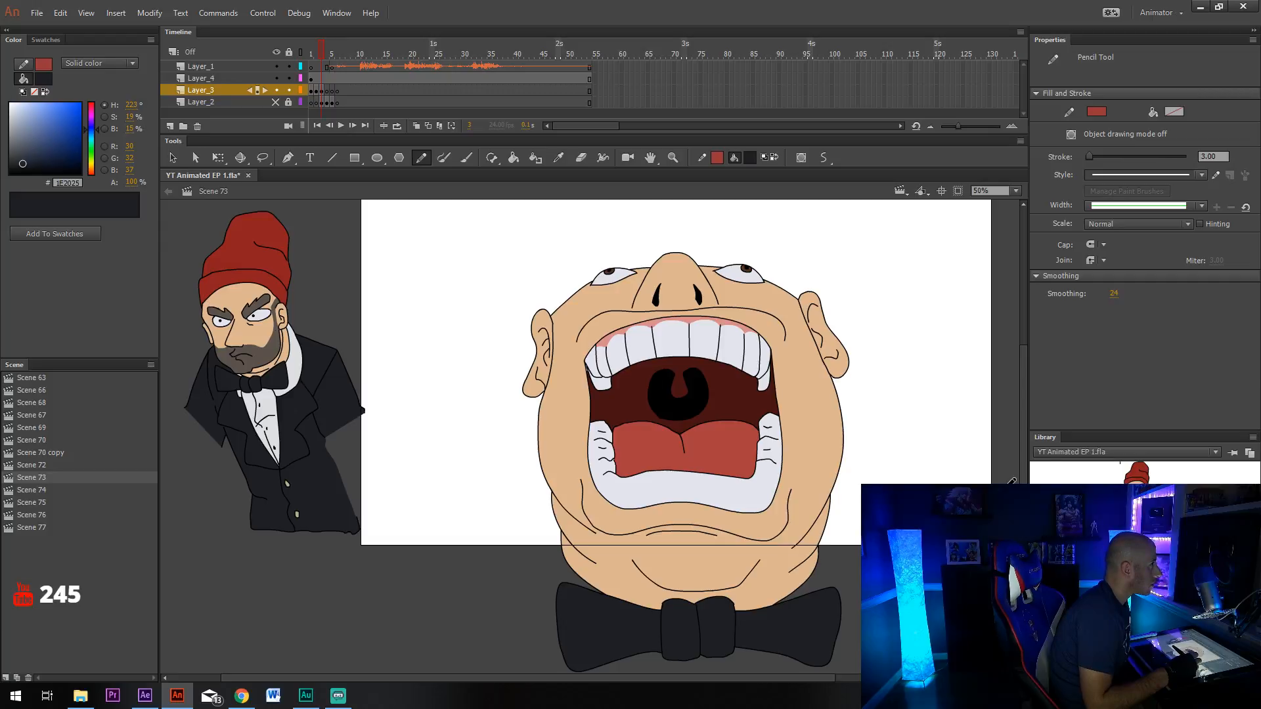
left_click_drag(873, 302, 852, 369)
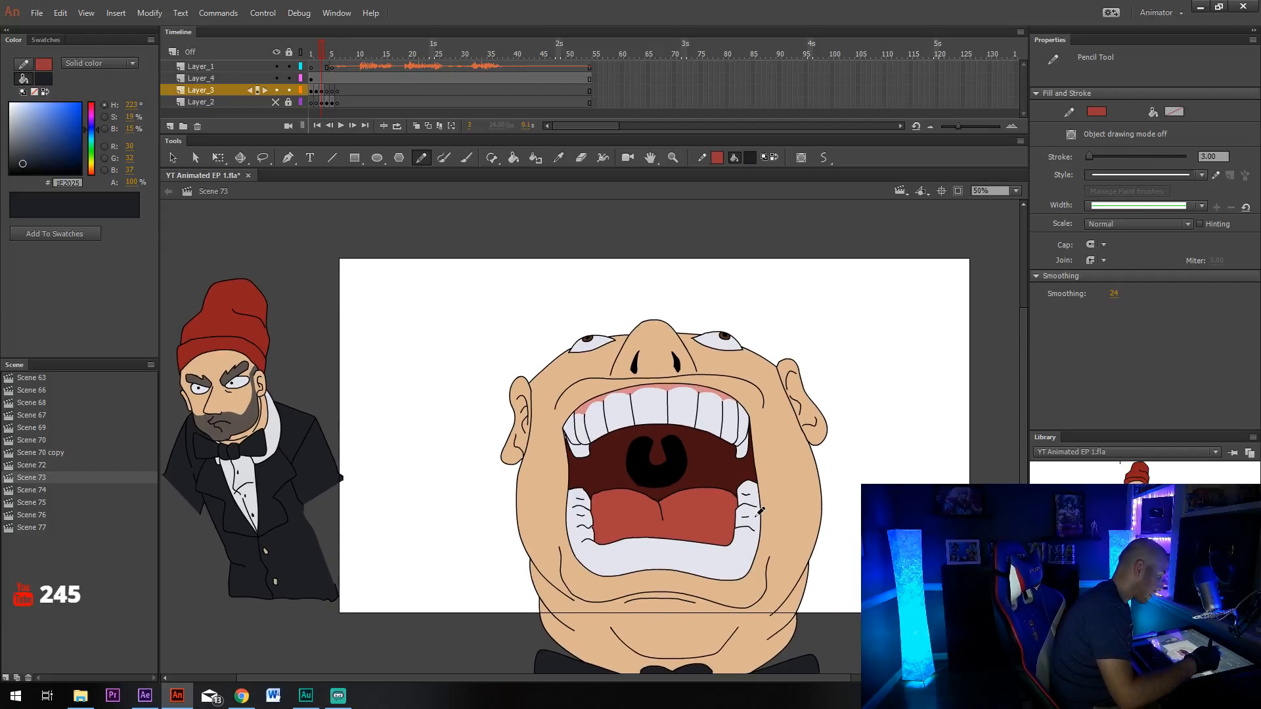
left_click(1015, 191)
left_click(1021, 276)
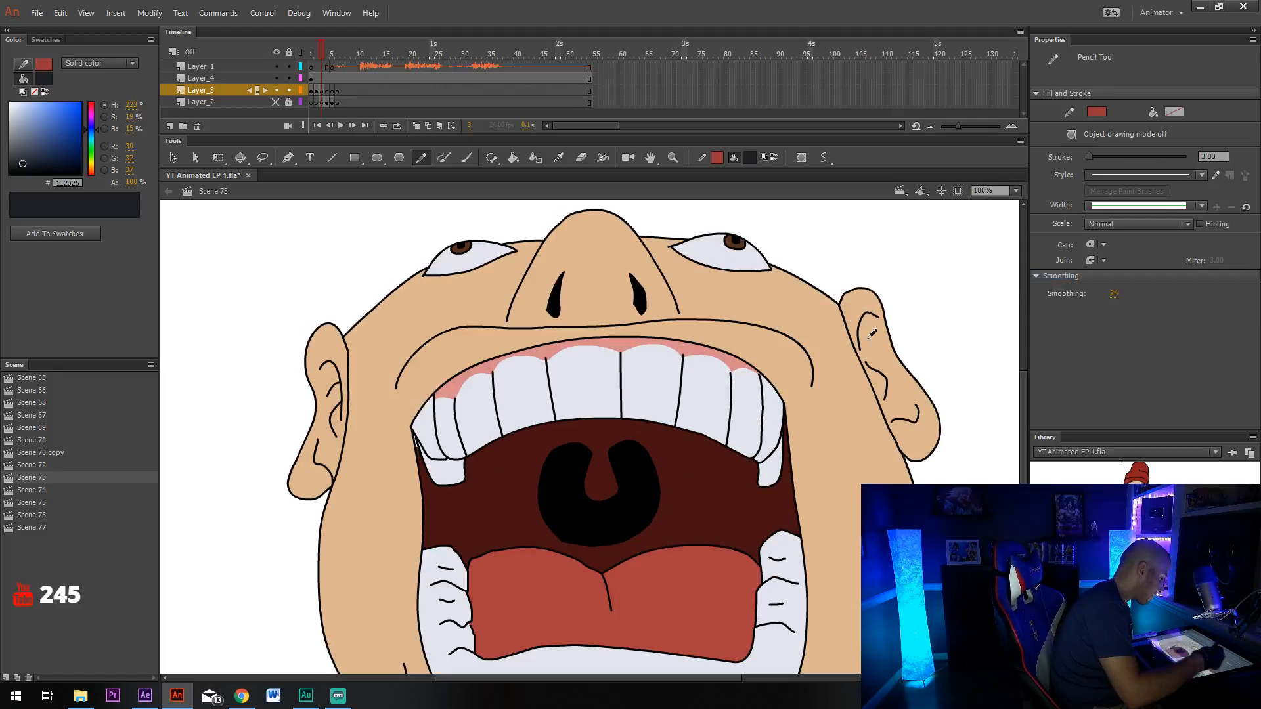
left_click_drag(905, 340, 857, 427)
left_click_drag(872, 350, 895, 388)
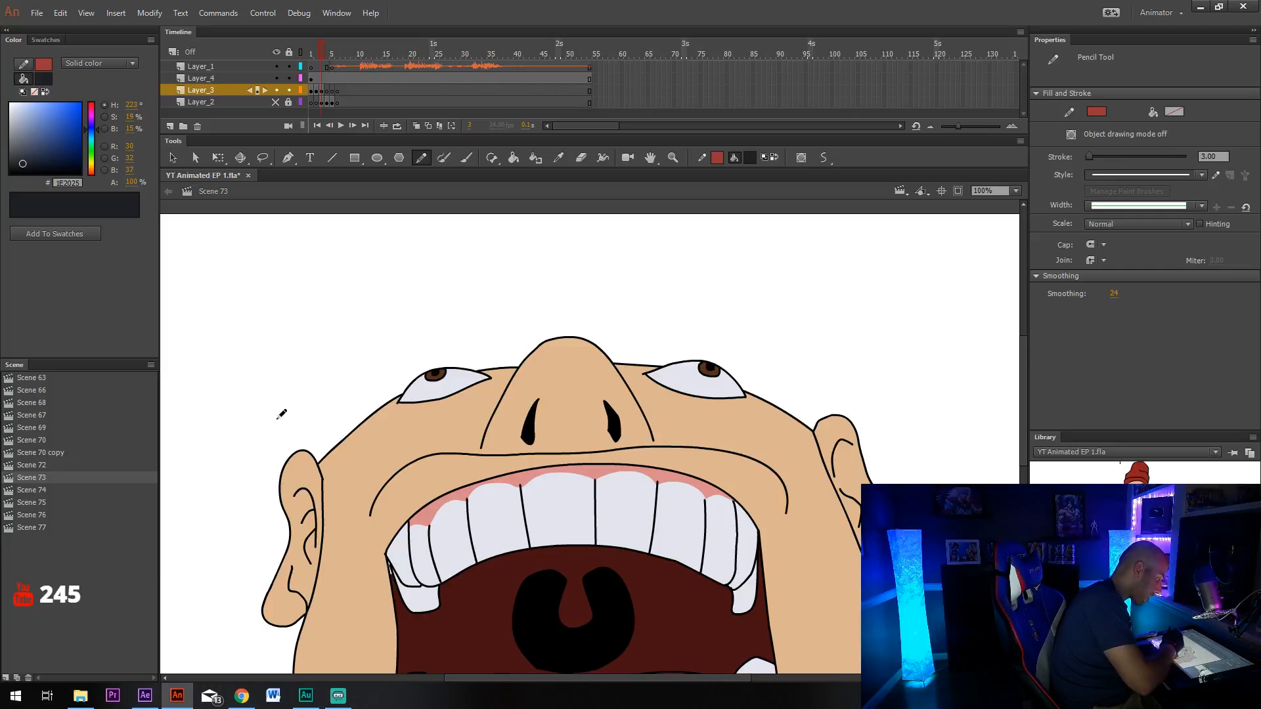
mouse_move(262, 463)
left_mouse_down()
mouse_move(325, 351)
mouse_move(460, 254)
mouse_move(637, 238)
mouse_move(690, 255)
left_mouse_up()
key("ctrl+z")
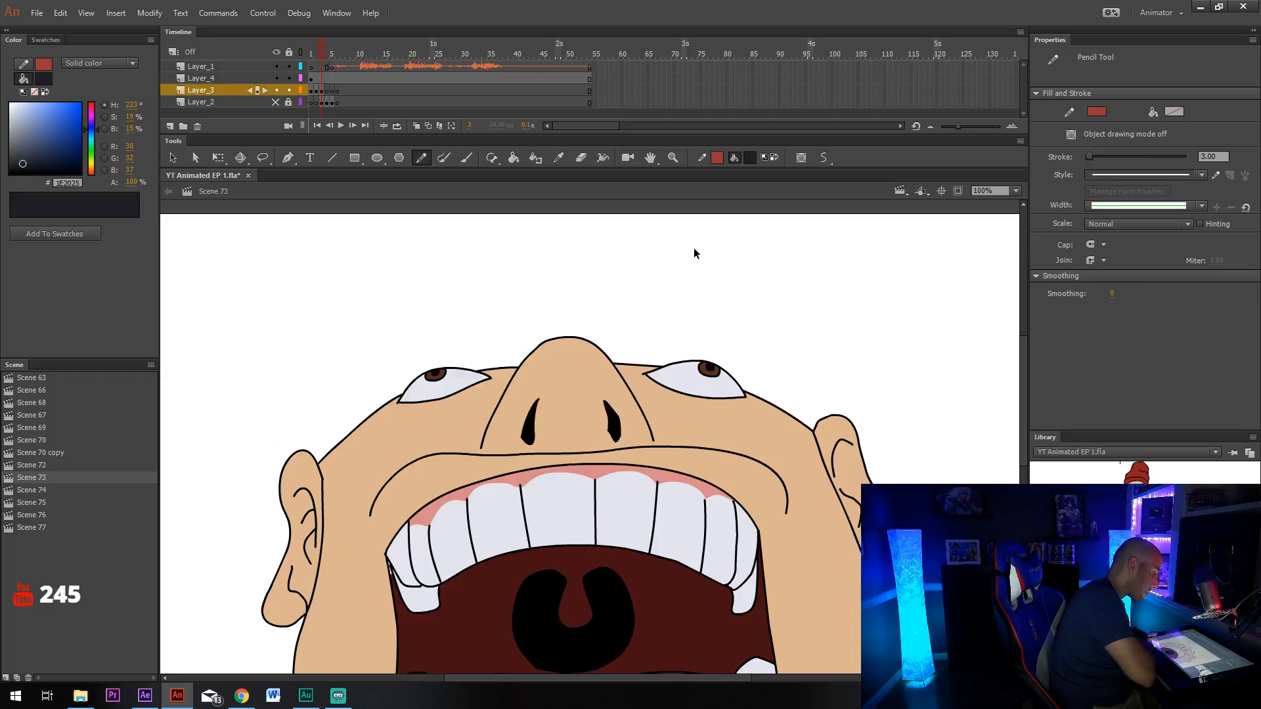
left_click(716, 157)
left_click(730, 191)
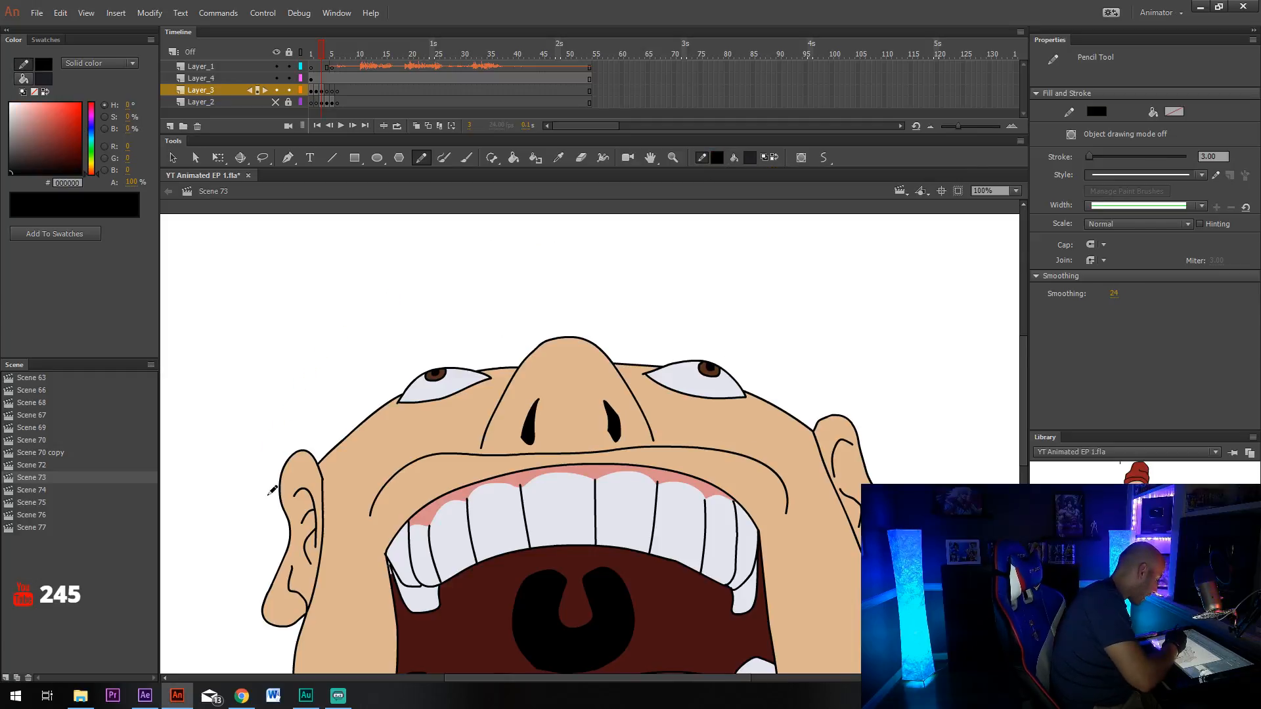
mouse_move(265, 493)
left_mouse_down()
mouse_move(363, 322)
mouse_move(423, 272)
mouse_move(578, 223)
mouse_move(722, 242)
mouse_move(788, 274)
mouse_move(839, 315)
mouse_move(893, 386)
mouse_move(929, 467)
left_mouse_up()
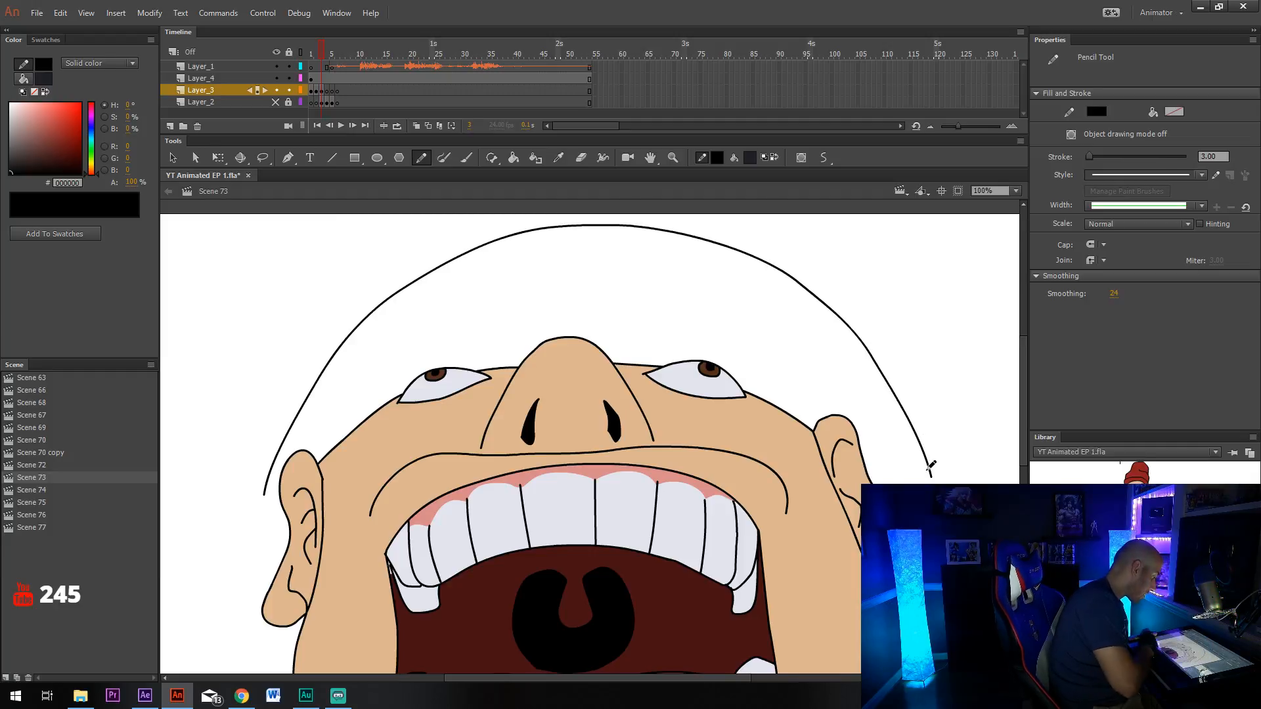
Reshape both ends of the hat outline so they tuck in behind the ears.
key("v")
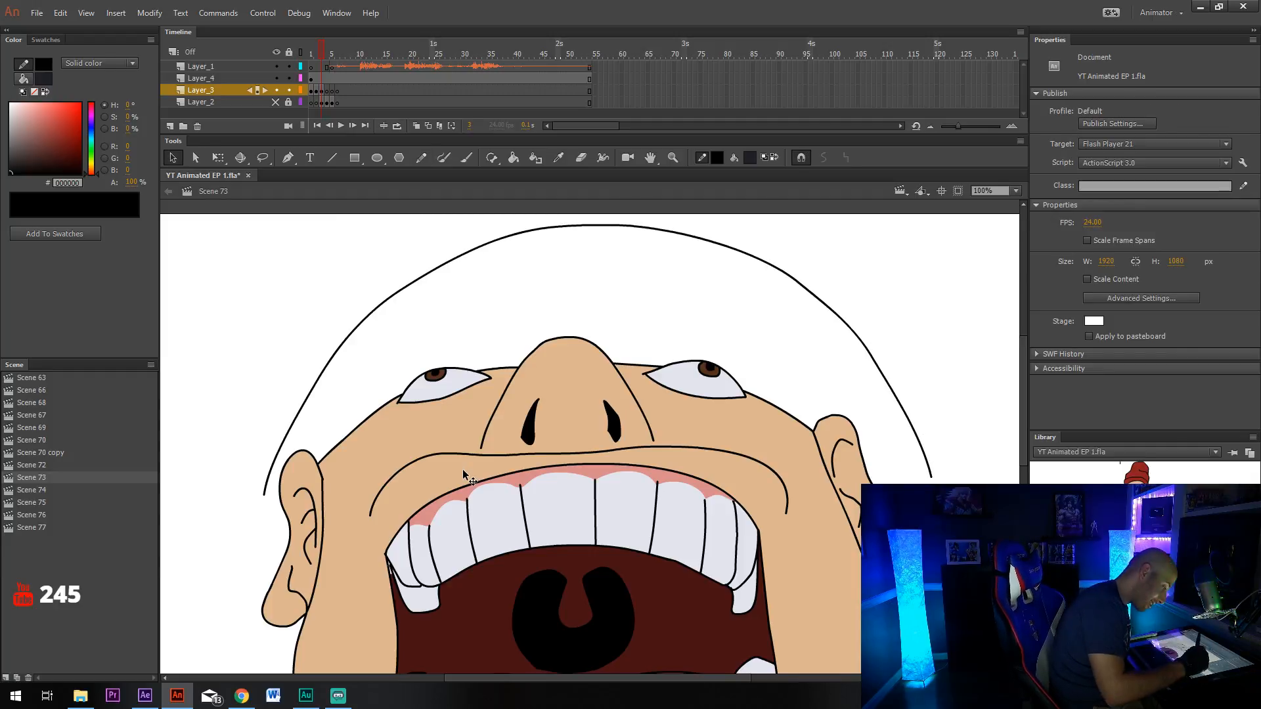
left_click_drag(916, 446, 908, 446)
left_click_drag(264, 489, 287, 547)
scroll(636, 478, "down", 2)
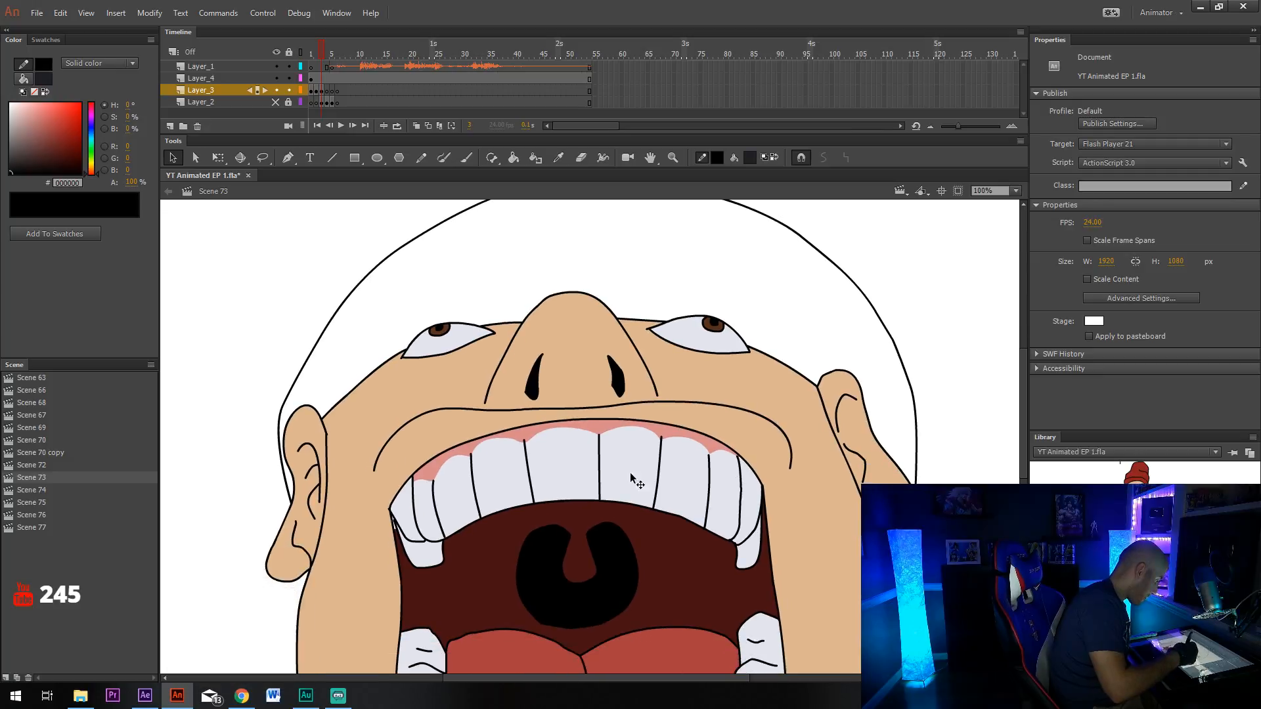
Draw short black knit lines along the hat's lower edge, above the brows, nose and ears.
key("y")
left_click_drag(337, 378, 349, 396)
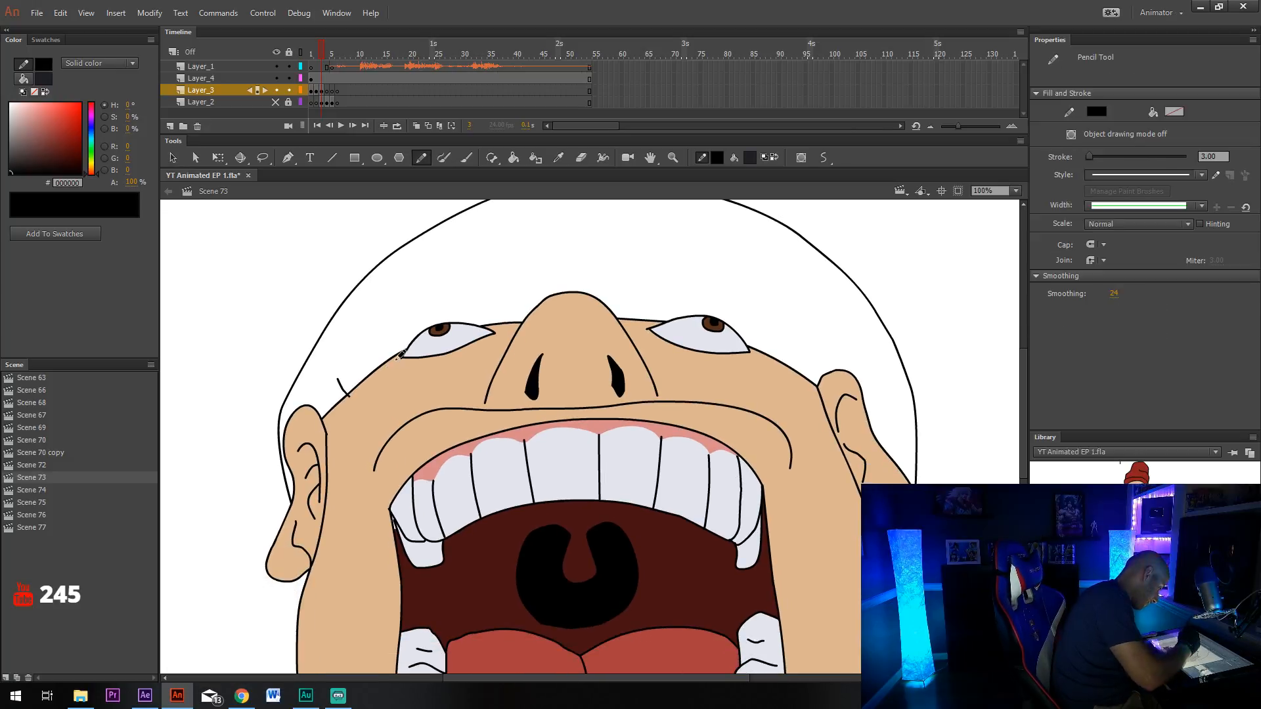
key("ctrl+z")
scroll(721, 410, "up", 3)
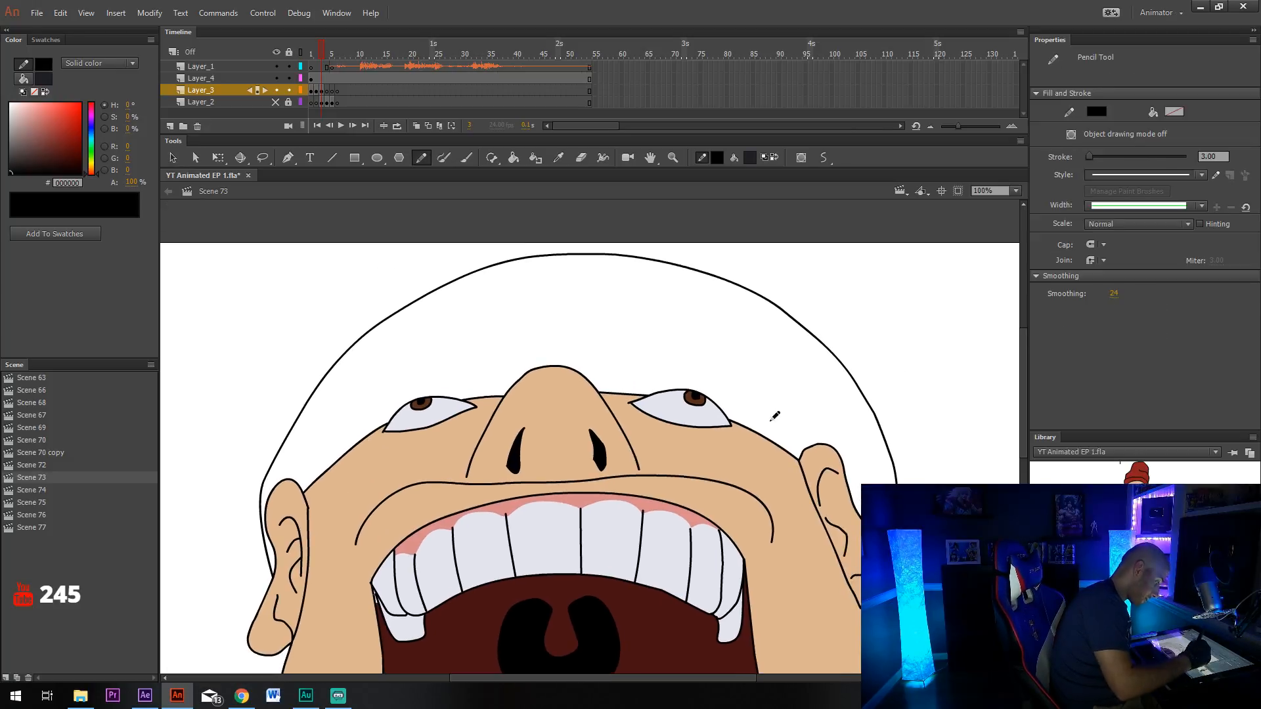
mouse_move(770, 439)
left_mouse_down()
mouse_move(780, 424)
mouse_move(805, 432)
mouse_move(817, 386)
left_mouse_up()
mouse_move(335, 425)
left_mouse_down()
mouse_move(340, 444)
mouse_move(365, 412)
left_mouse_up()
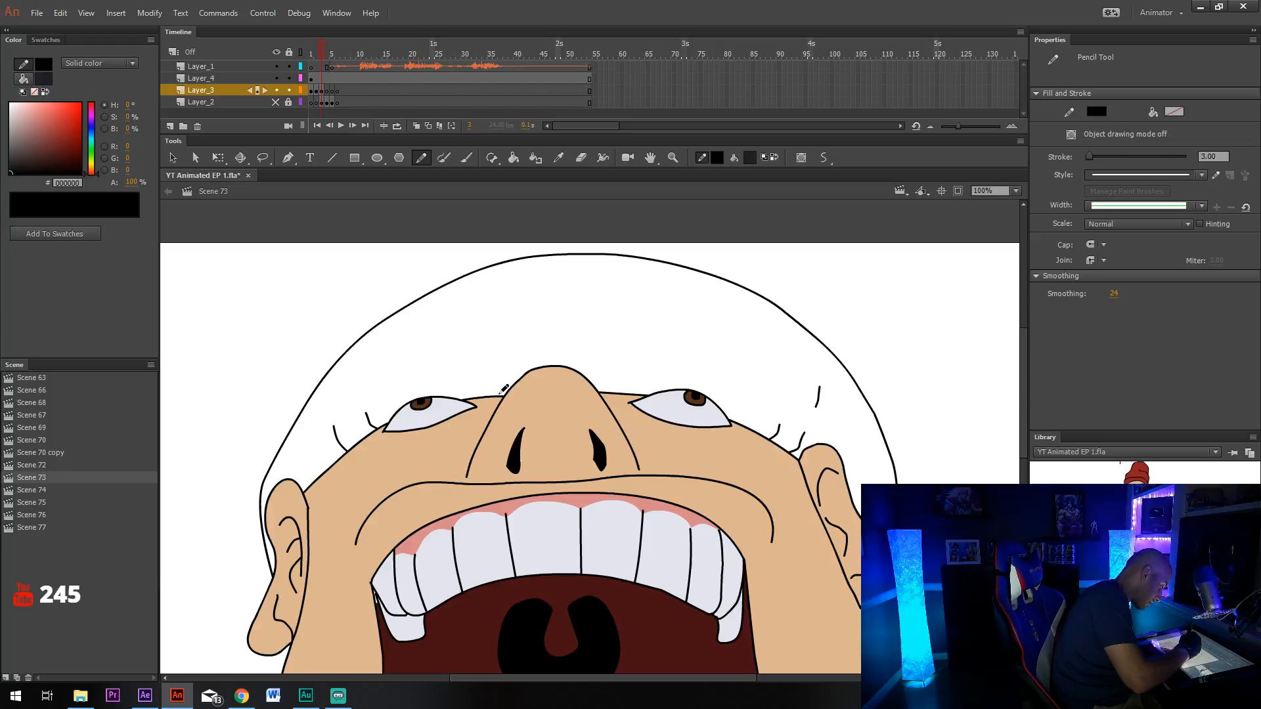
mouse_move(500, 394)
left_mouse_down()
mouse_move(500, 380)
mouse_move(562, 354)
left_mouse_up()
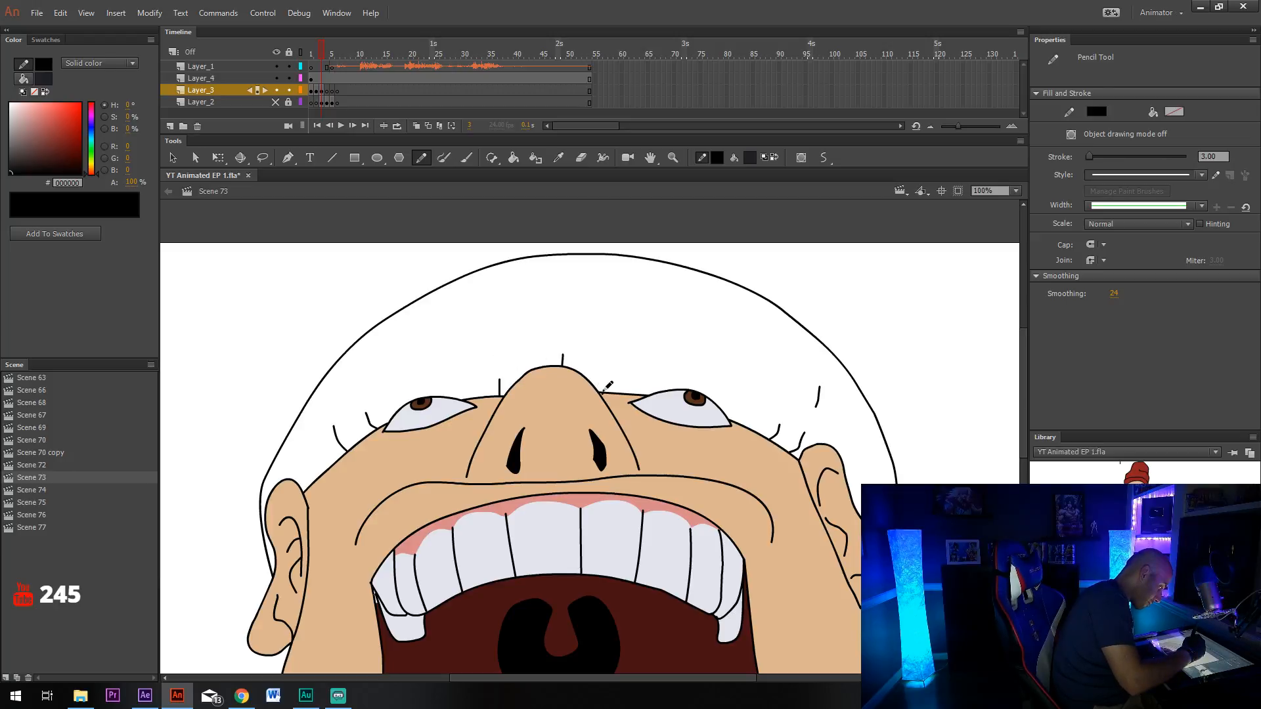
mouse_move(604, 391)
left_mouse_down()
mouse_move(604, 368)
mouse_move(650, 380)
left_mouse_up()
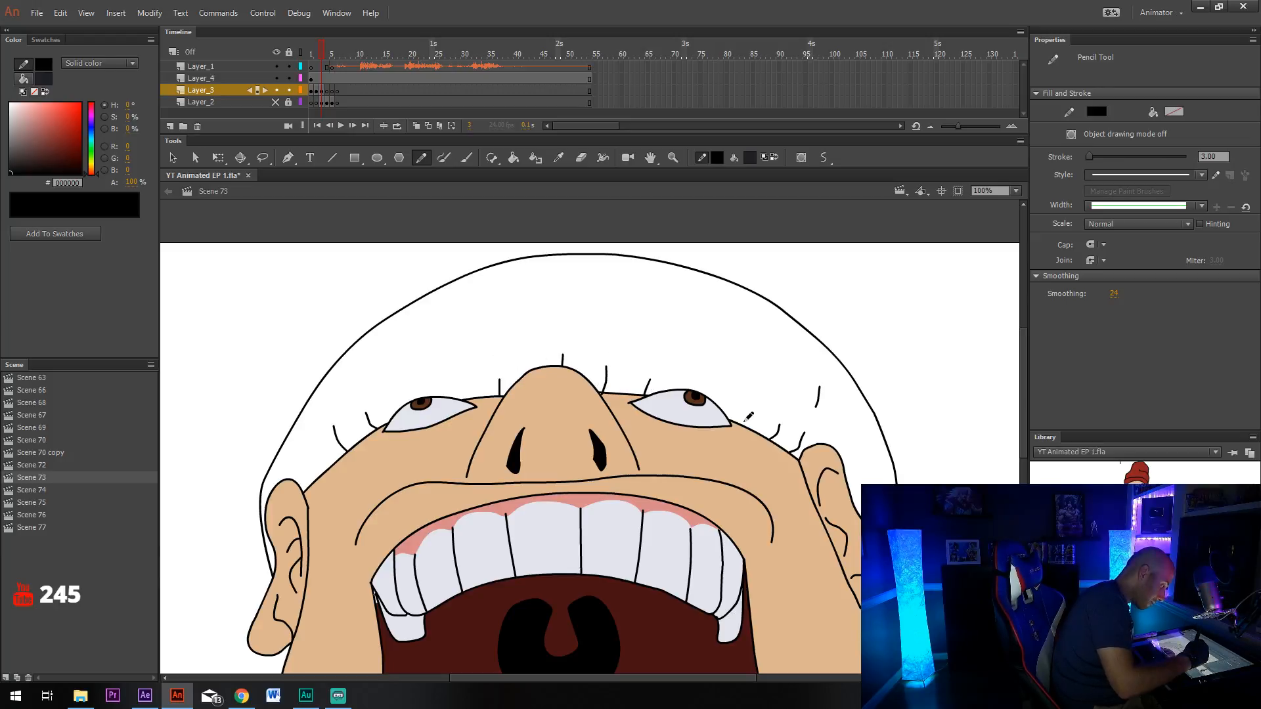
Draw short vertical knit creases along the hat's outer edge and across its middle.
left_click_drag(770, 307, 768, 338)
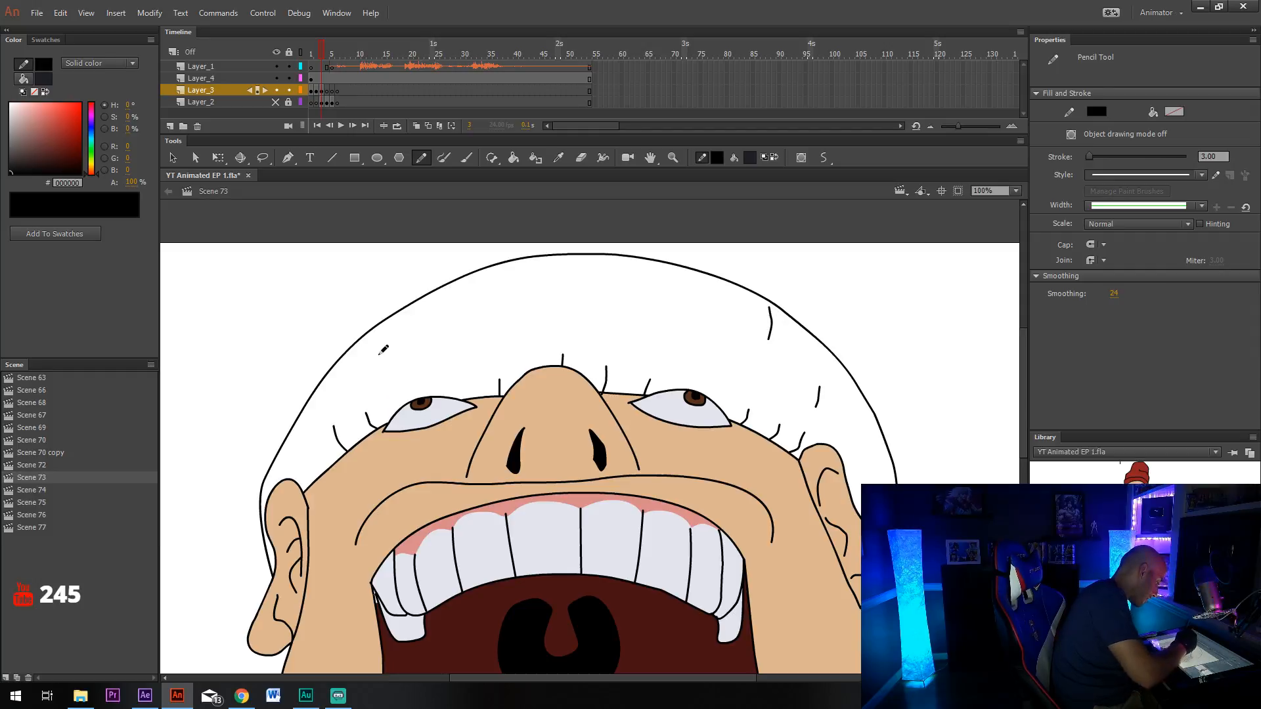
left_click_drag(386, 322, 385, 344)
mouse_move(310, 399)
left_mouse_down()
mouse_move(318, 472)
mouse_move(277, 453)
left_mouse_up()
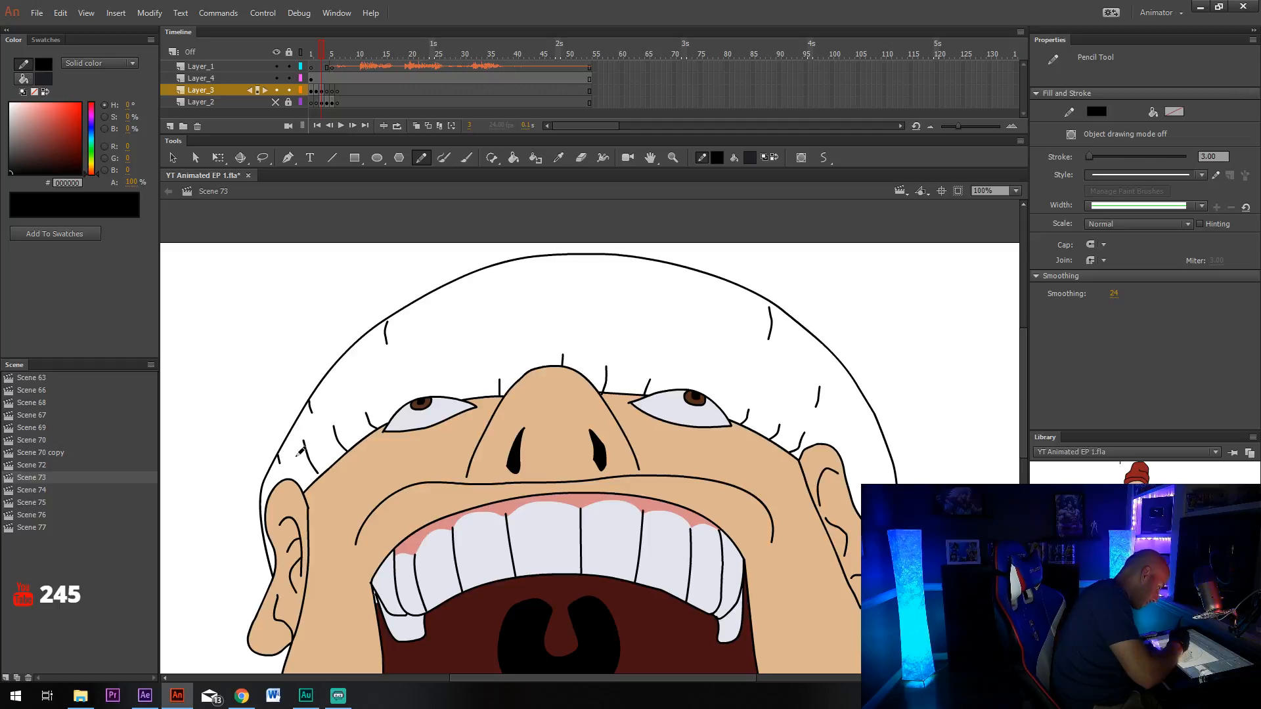
left_click_drag(405, 337, 408, 355)
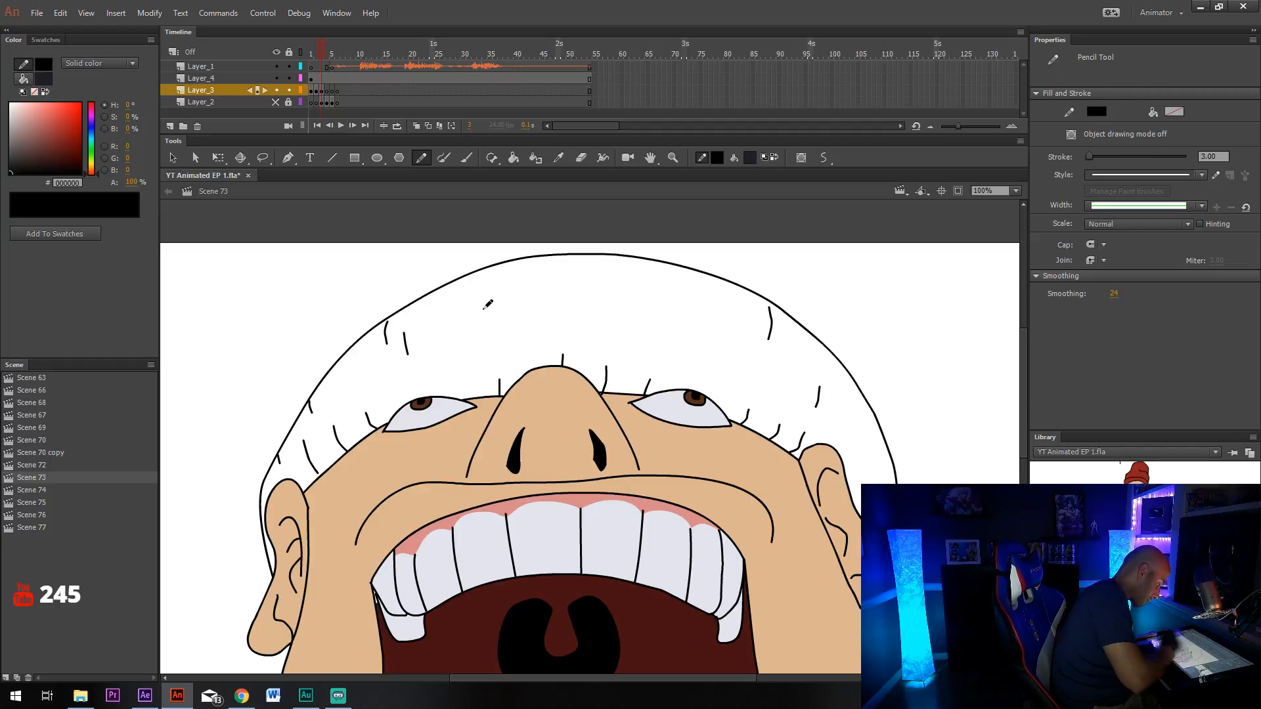
key("ctrl+z")
mouse_move(593, 256)
left_mouse_down()
mouse_move(635, 340)
mouse_move(641, 325)
left_mouse_up()
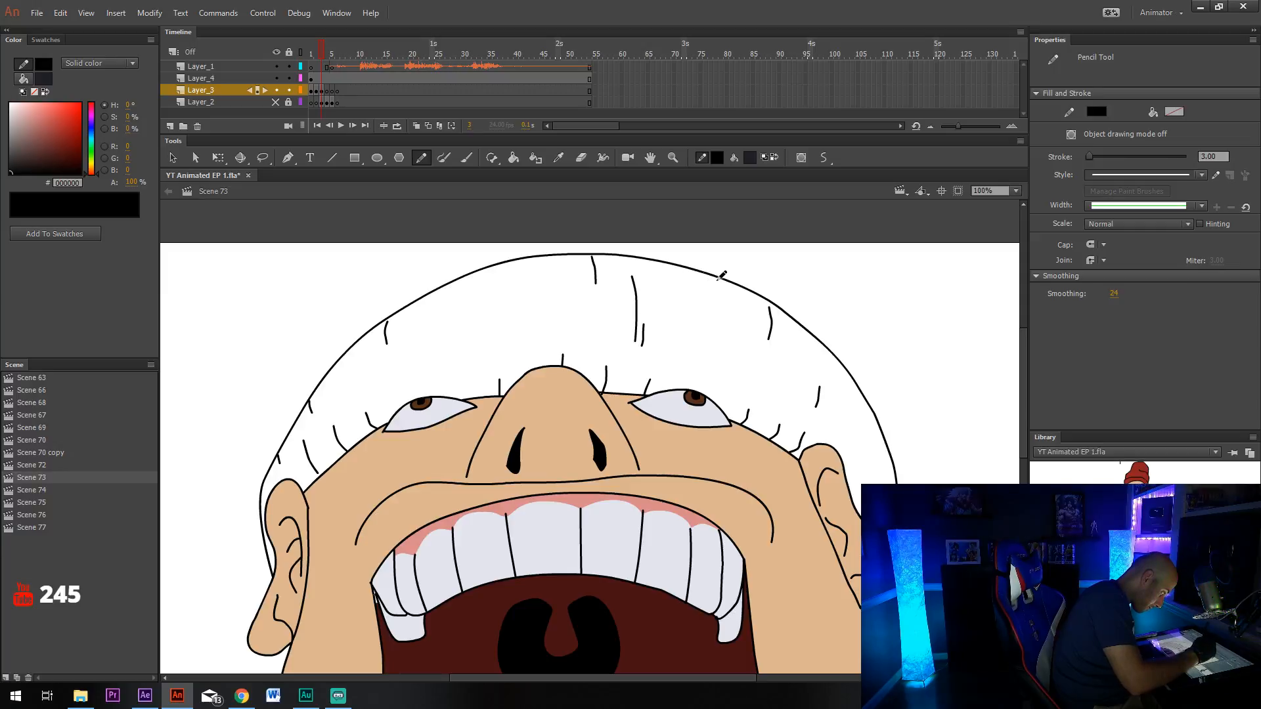
left_click_drag(716, 279, 718, 325)
mouse_move(527, 259)
left_mouse_down()
mouse_move(525, 286)
mouse_move(469, 317)
mouse_move(471, 351)
mouse_move(454, 338)
left_mouse_up()
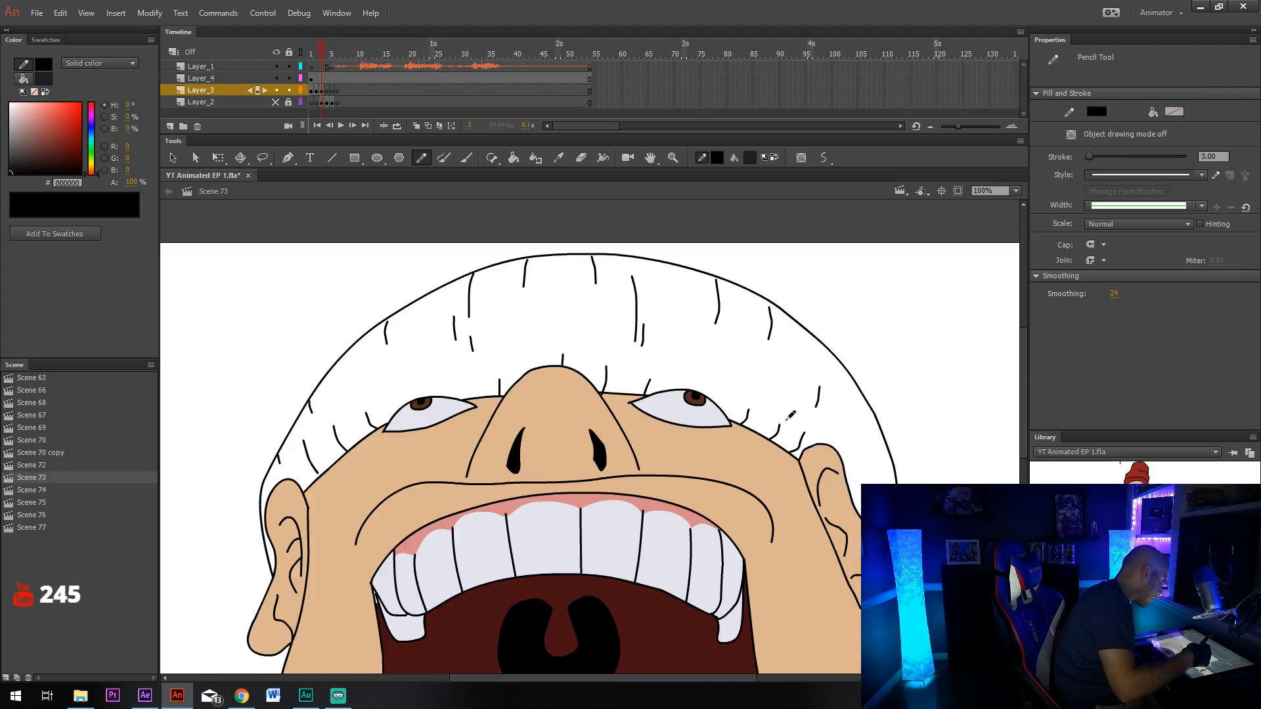
Fill the hat with the red sampled from the reference character's beanie at 50% zoom.
left_click(1015, 190)
left_click(1013, 262)
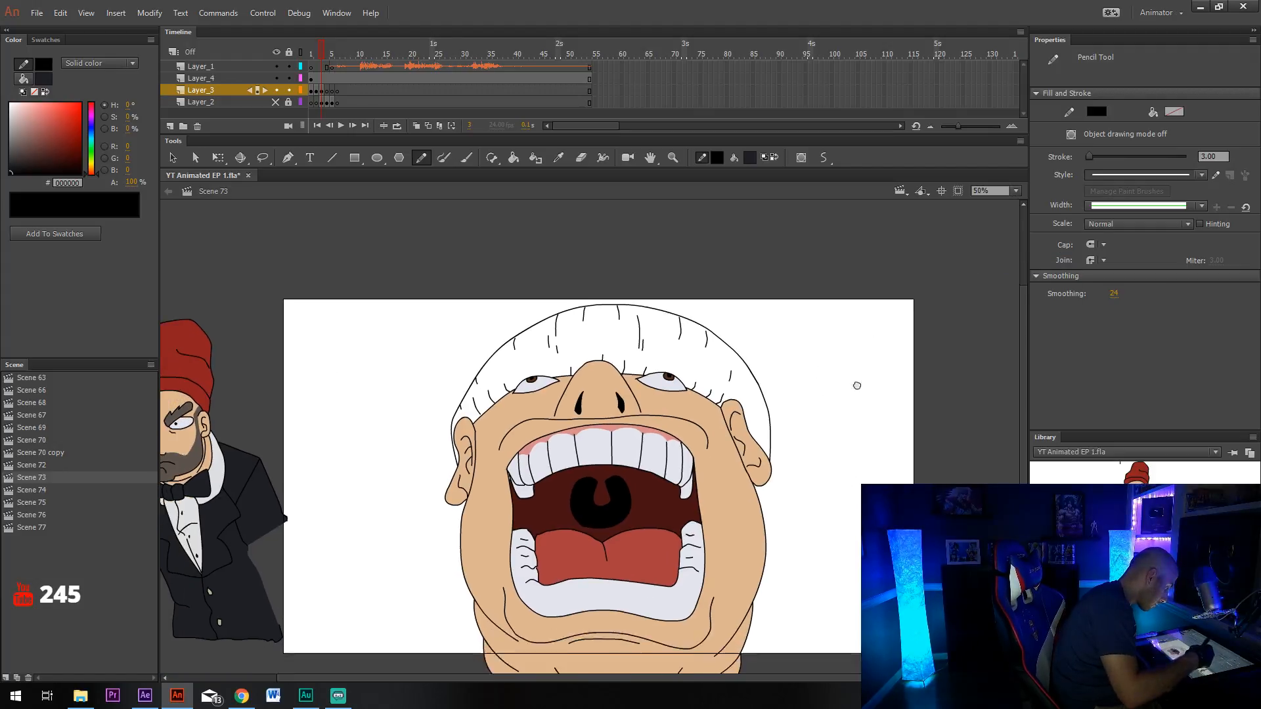
left_click(559, 158)
left_click(213, 329)
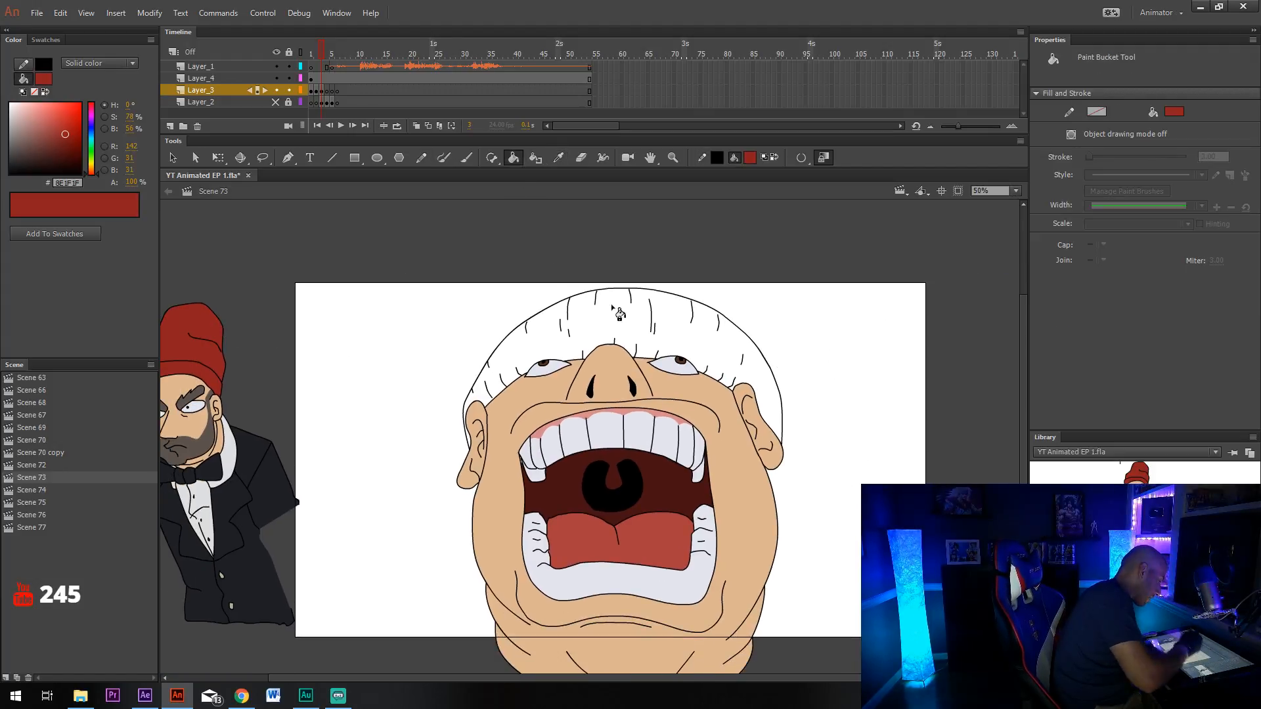
left_click(694, 317)
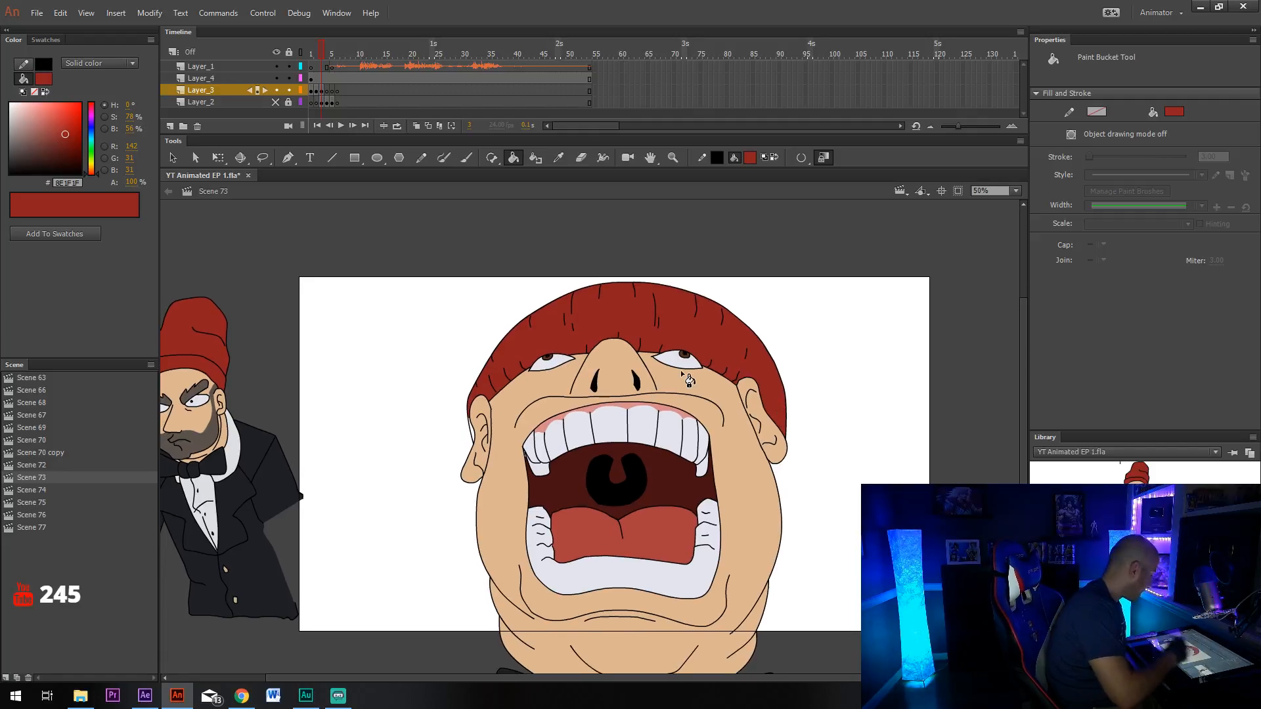
key("v")
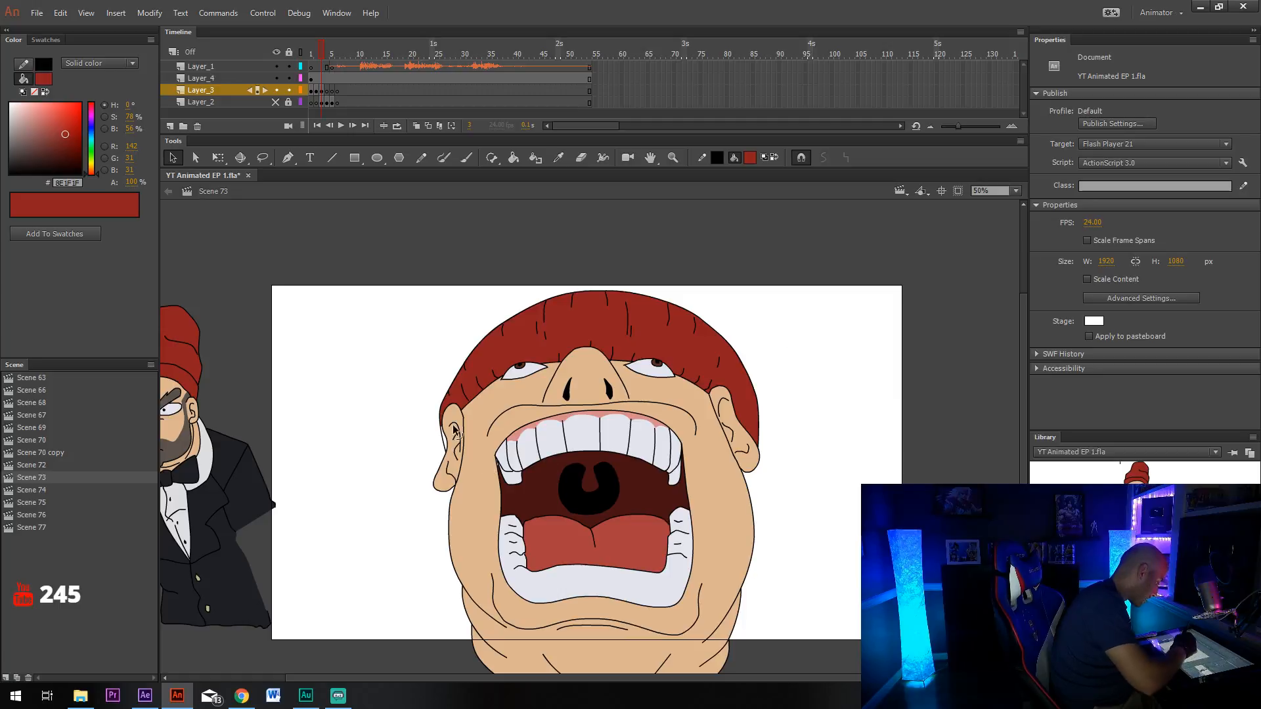
key("i")
left_click(580, 327)
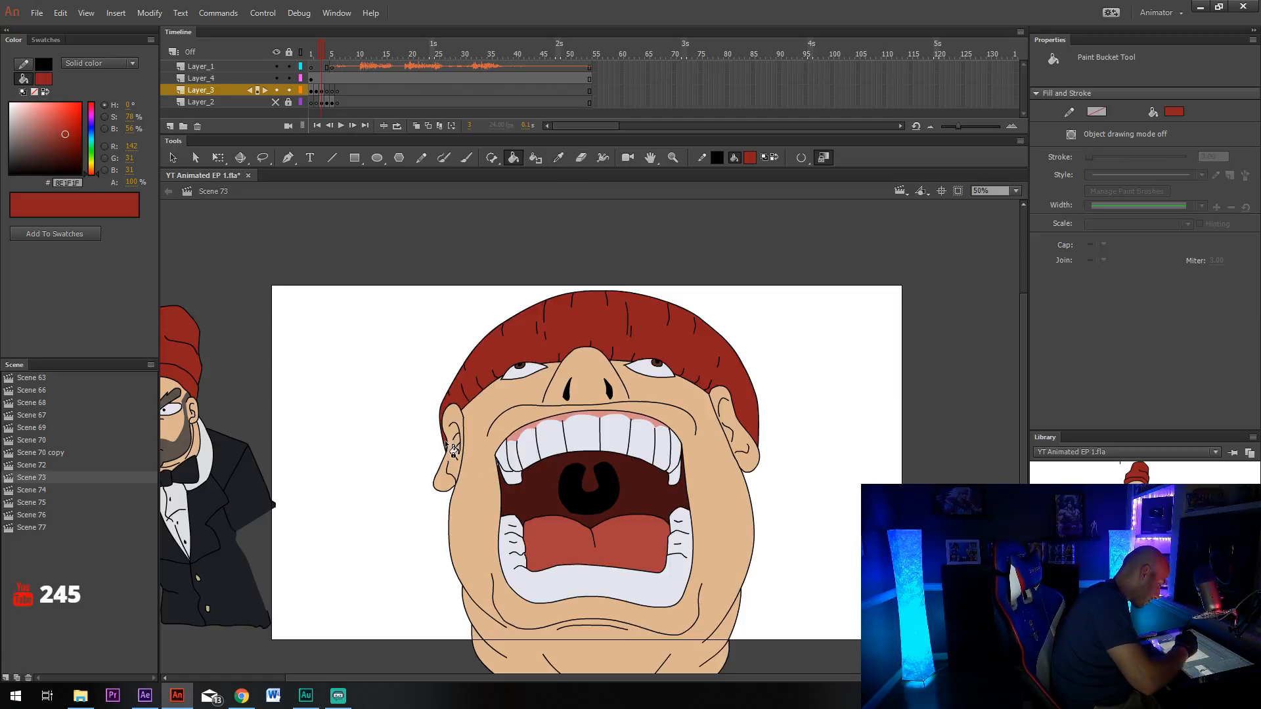
key("shift+y")
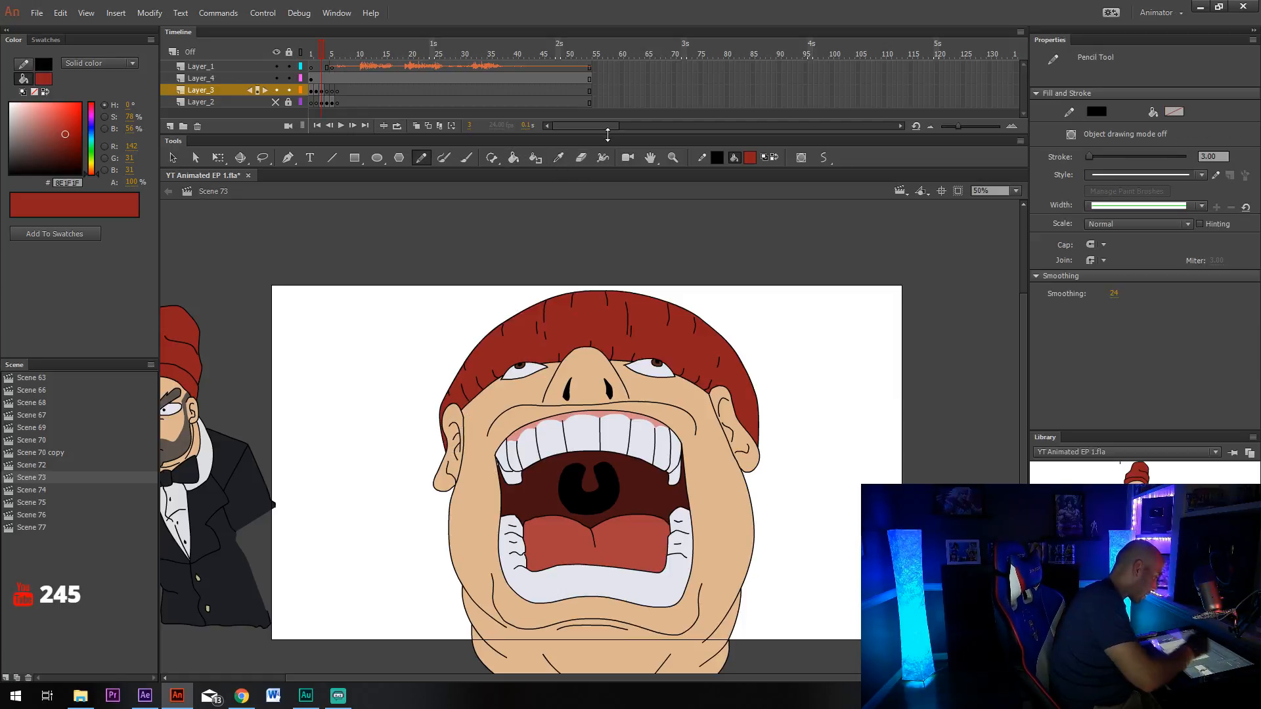
Open Scene 63 and insert a blank keyframe at frame 4 of Layer_4.
left_click(79, 376)
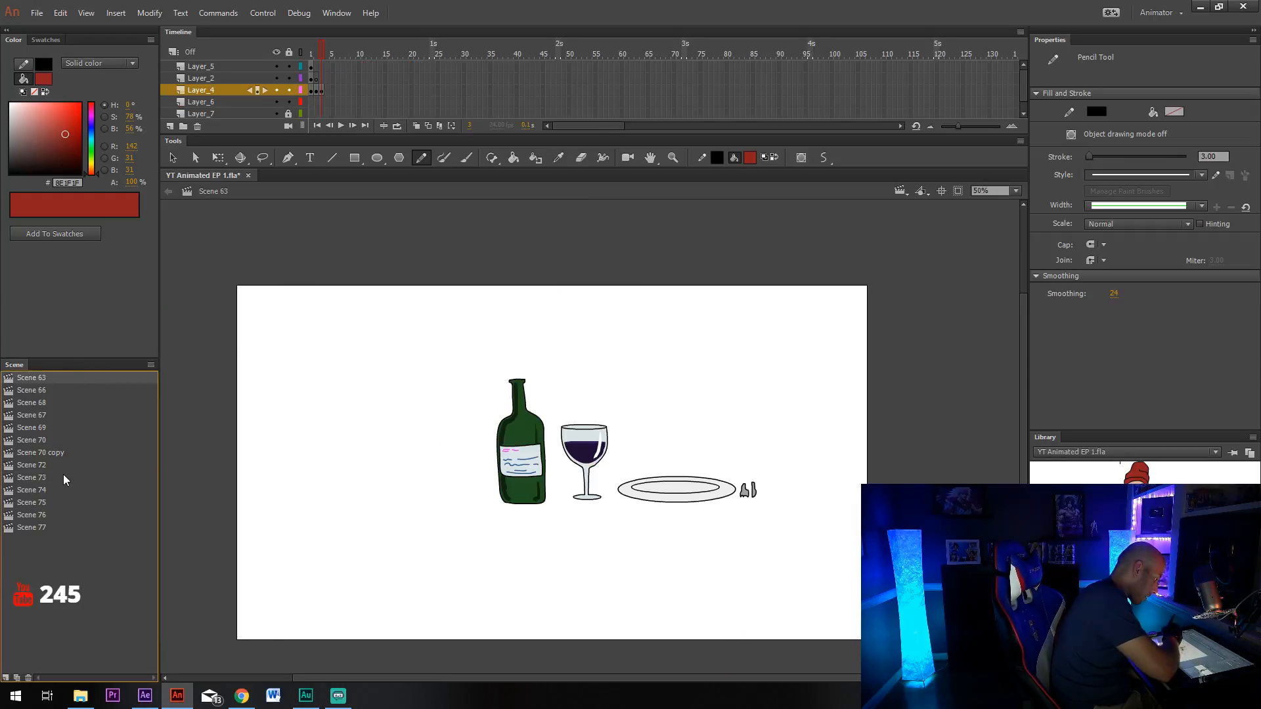
right_click(325, 91)
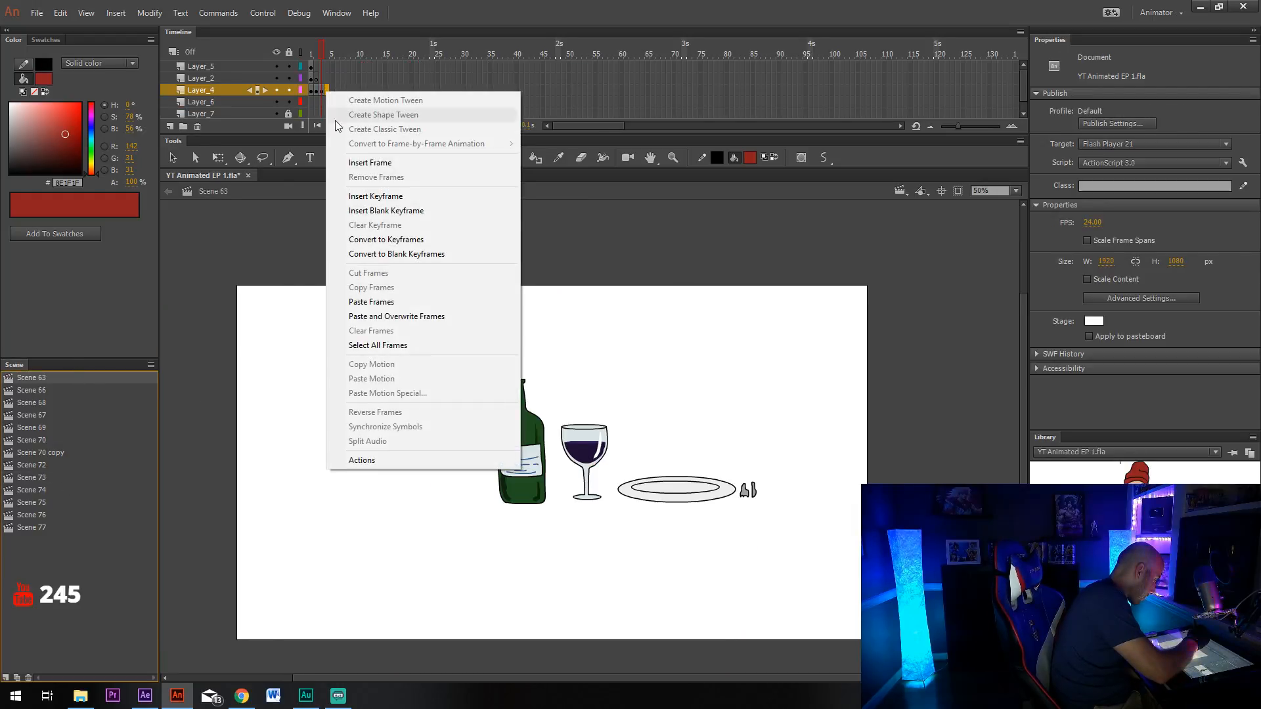
left_click(394, 209)
key("shift+y")
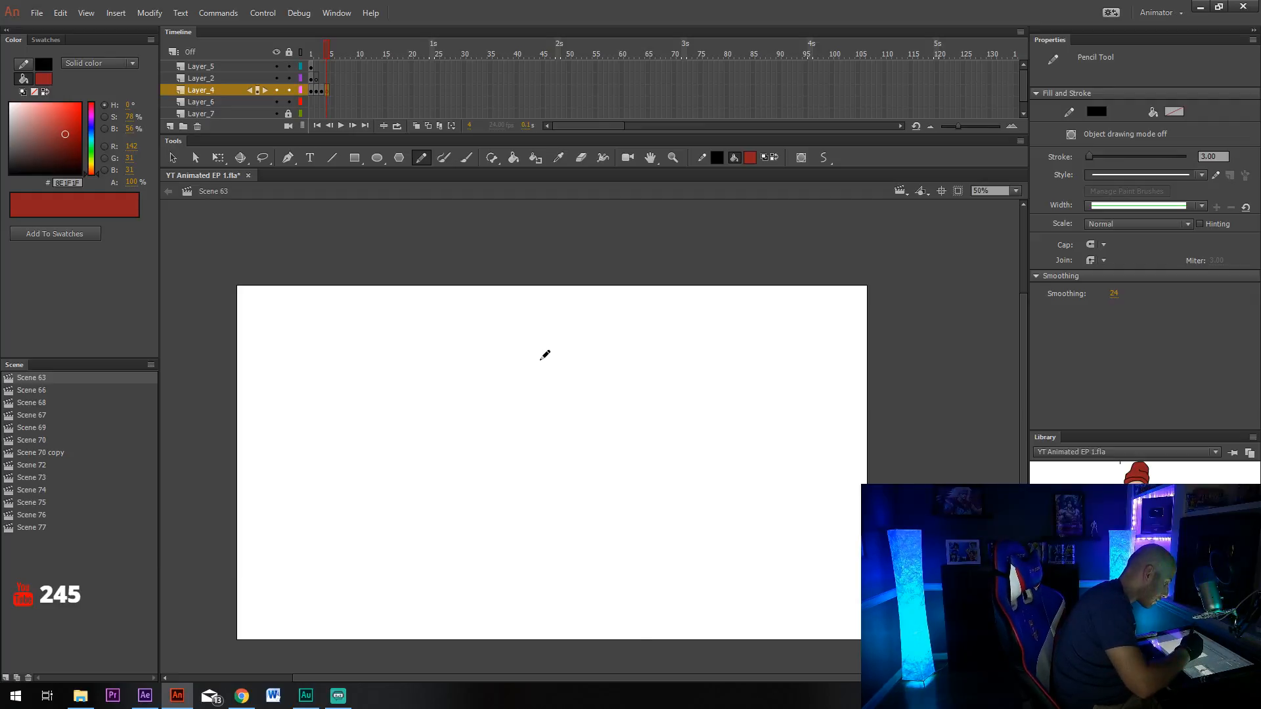
left_click_drag(541, 359, 540, 430)
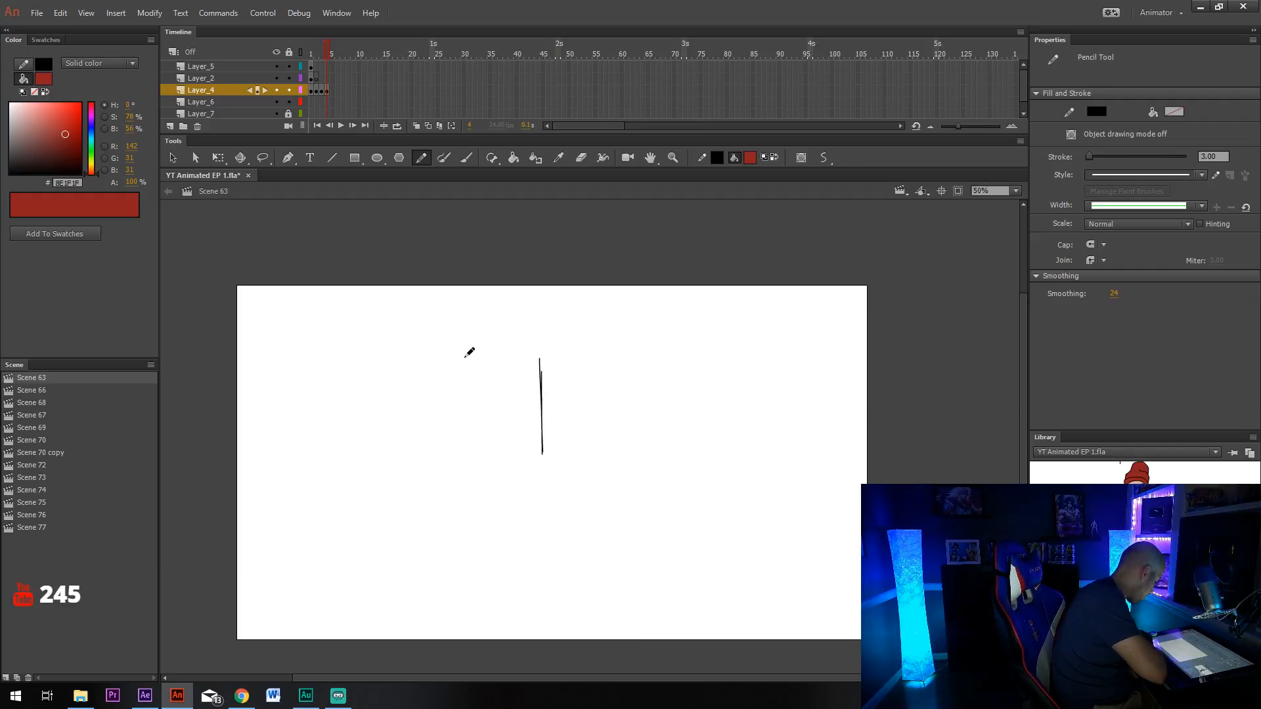
key("e")
left_click_drag(539, 360, 535, 425)
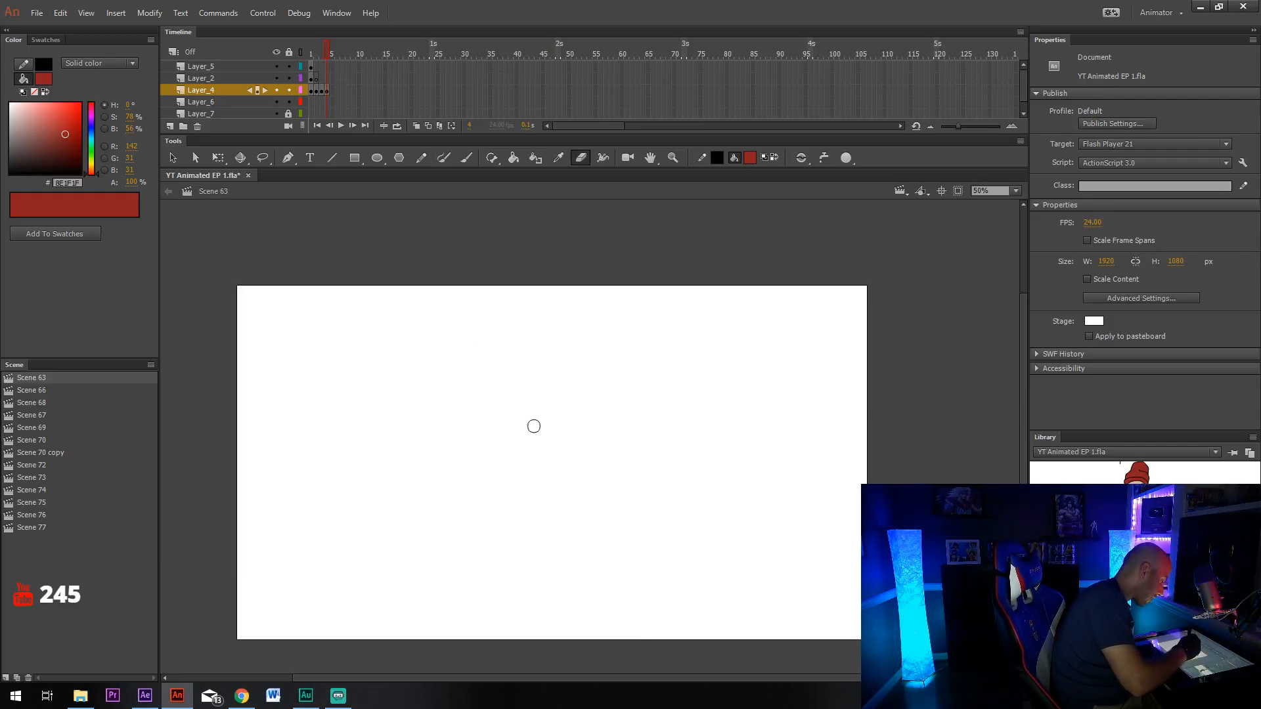
Draw a circle about 373 px wide near the middle of the stage and delete its red fill.
left_click(385, 159)
mouse_move(513, 358)
left_mouse_down()
mouse_move(613, 479)
mouse_move(636, 480)
left_mouse_up()
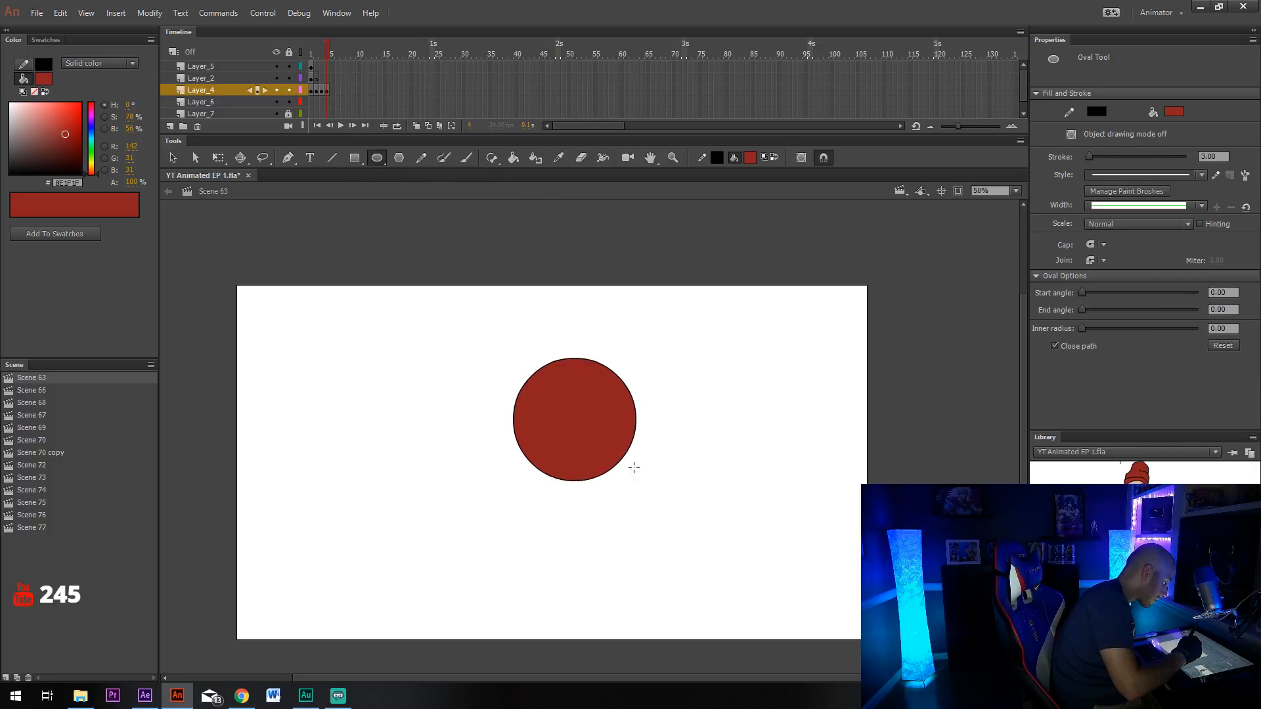
key("v")
left_click(587, 427)
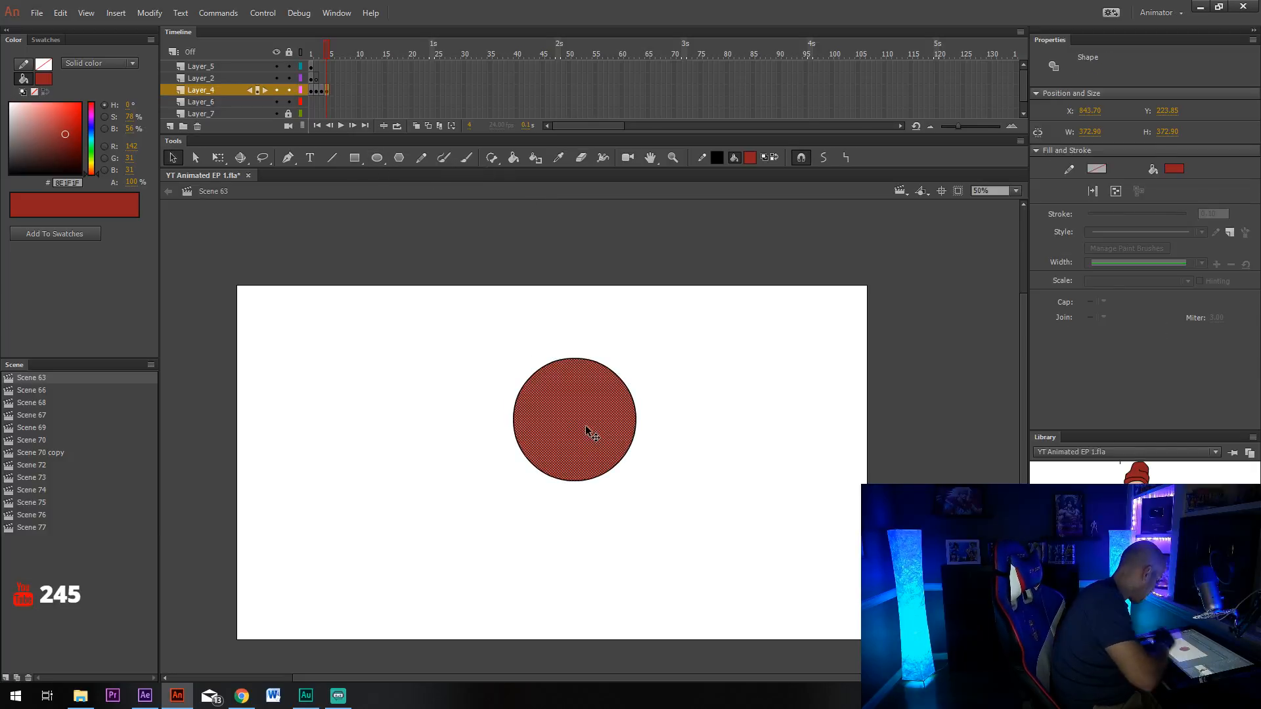
key("Delete")
Draw an angular jaw below the circle with straight lines, and add a curved brow line with angled eyes and a nose mark.
key("y")
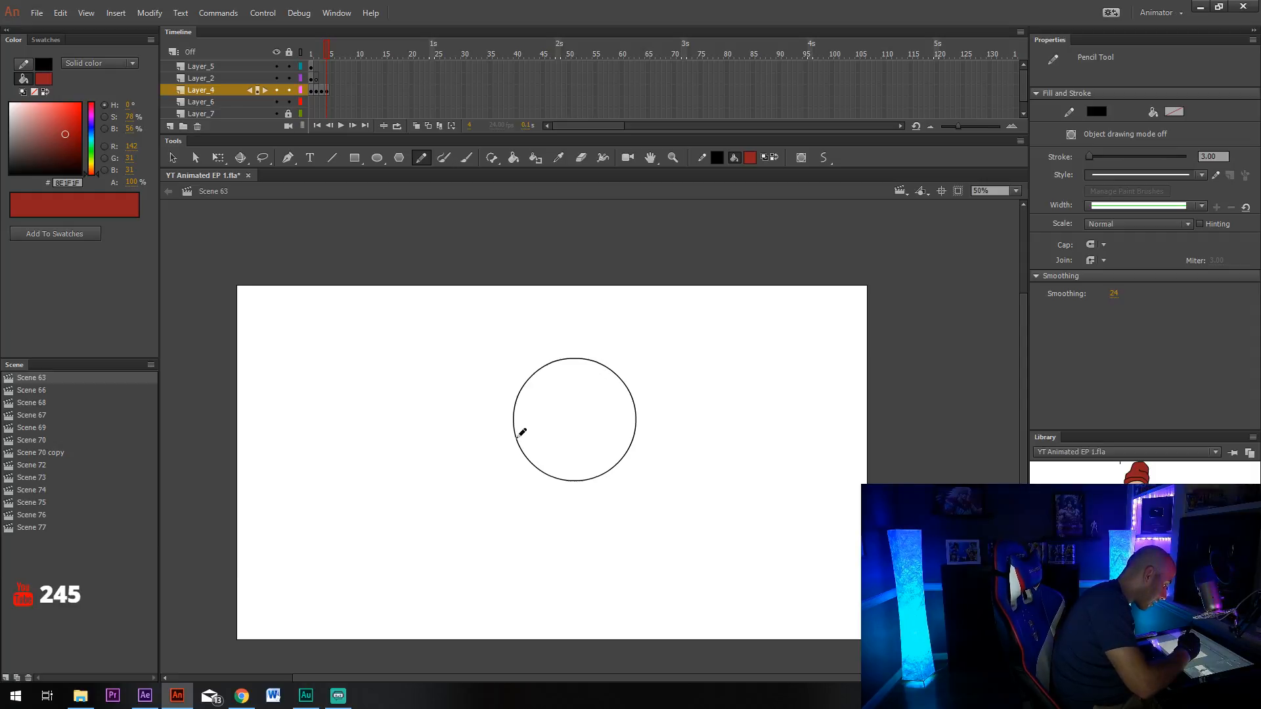
key("n")
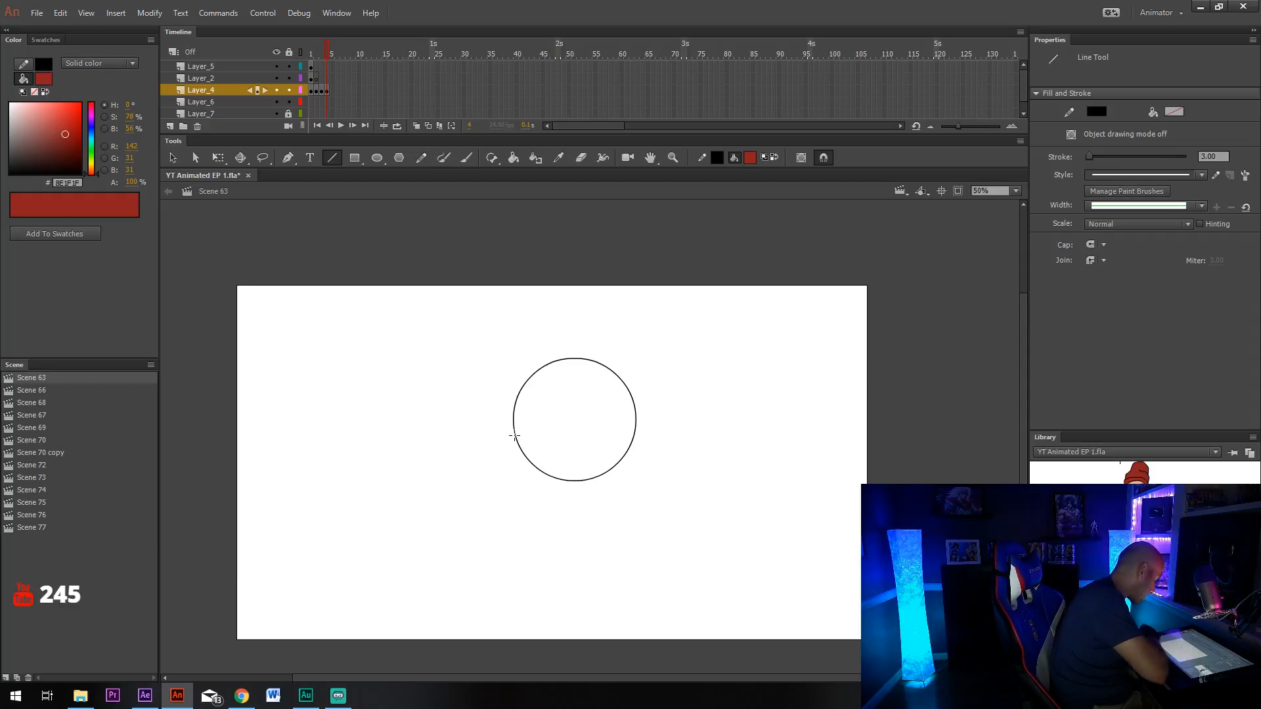
mouse_move(514, 439)
left_mouse_down()
mouse_move(535, 491)
mouse_move(571, 523)
mouse_move(595, 526)
mouse_move(624, 490)
mouse_move(635, 438)
left_mouse_up()
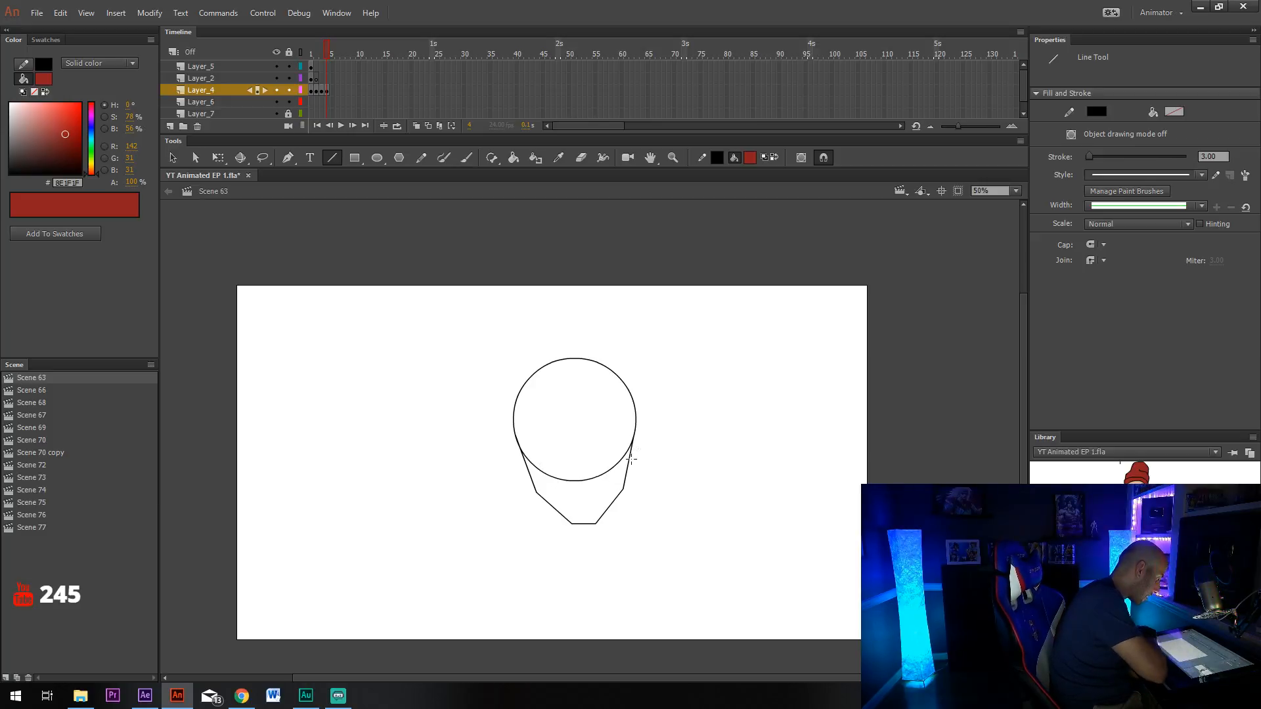
mouse_move(515, 434)
left_mouse_down()
mouse_move(634, 436)
mouse_move(610, 442)
mouse_move(611, 469)
mouse_move(544, 453)
mouse_move(560, 470)
mouse_move(611, 449)
mouse_move(592, 470)
mouse_move(542, 450)
mouse_move(562, 456)
mouse_move(584, 494)
mouse_move(599, 445)
left_mouse_up()
key("v")
key("y")
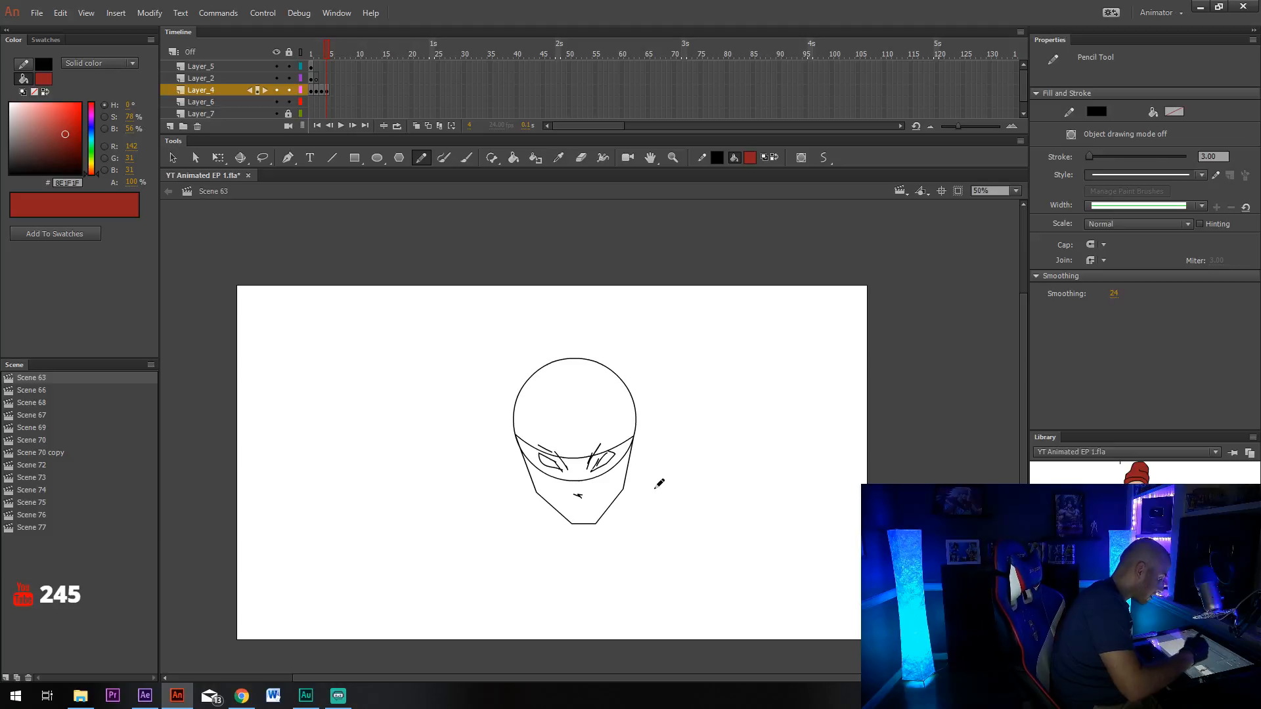
Move the whole constructed head horizontally to the left side of the stage.
key("v")
left_click_drag(455, 335, 678, 546)
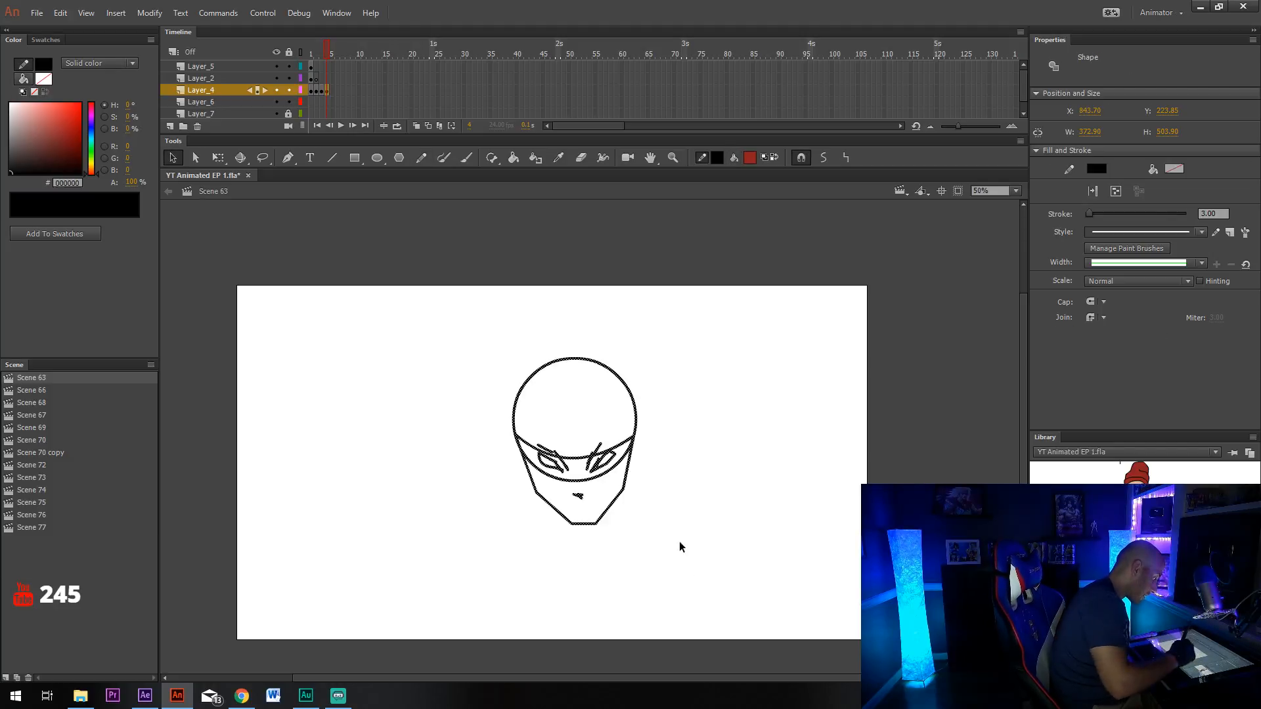
left_click_drag(633, 484, 403, 484)
left_click(488, 446)
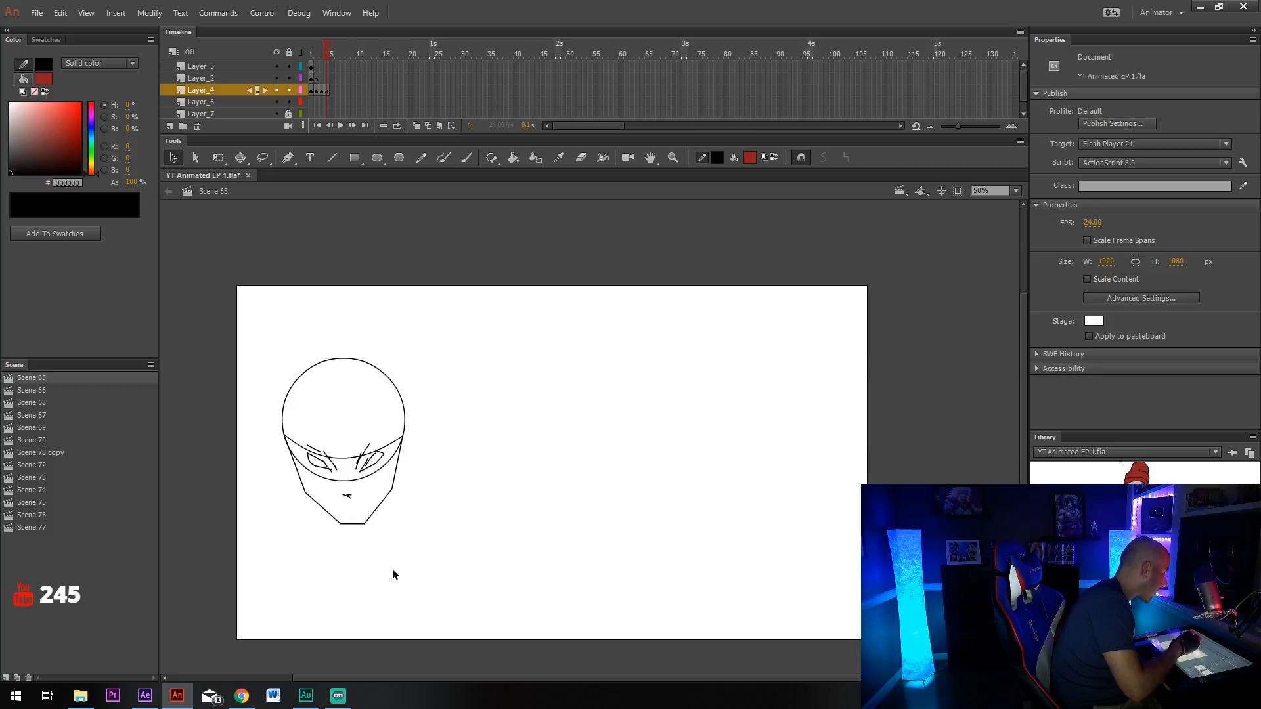
Draw an S-shaped line of action with the Pencil tool on the empty right half of the stage.
key("y")
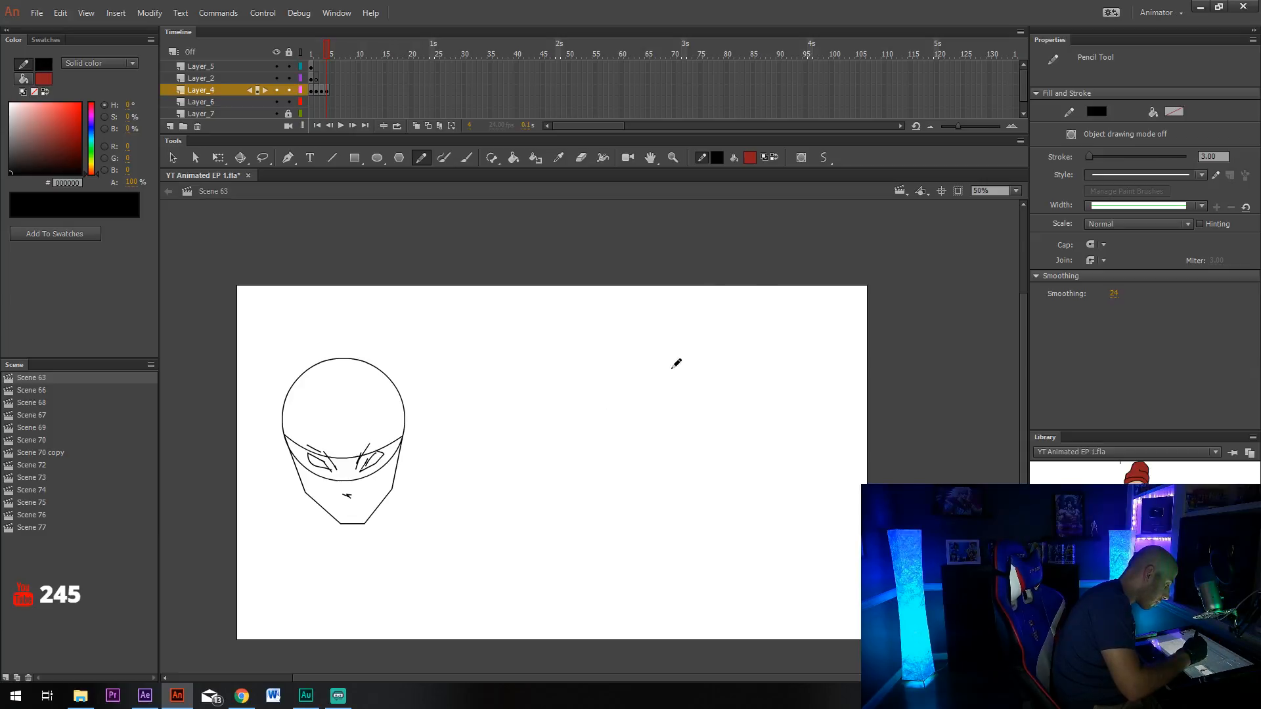
mouse_move(672, 336)
left_mouse_down()
mouse_move(681, 375)
mouse_move(606, 513)
mouse_move(610, 577)
left_mouse_up()
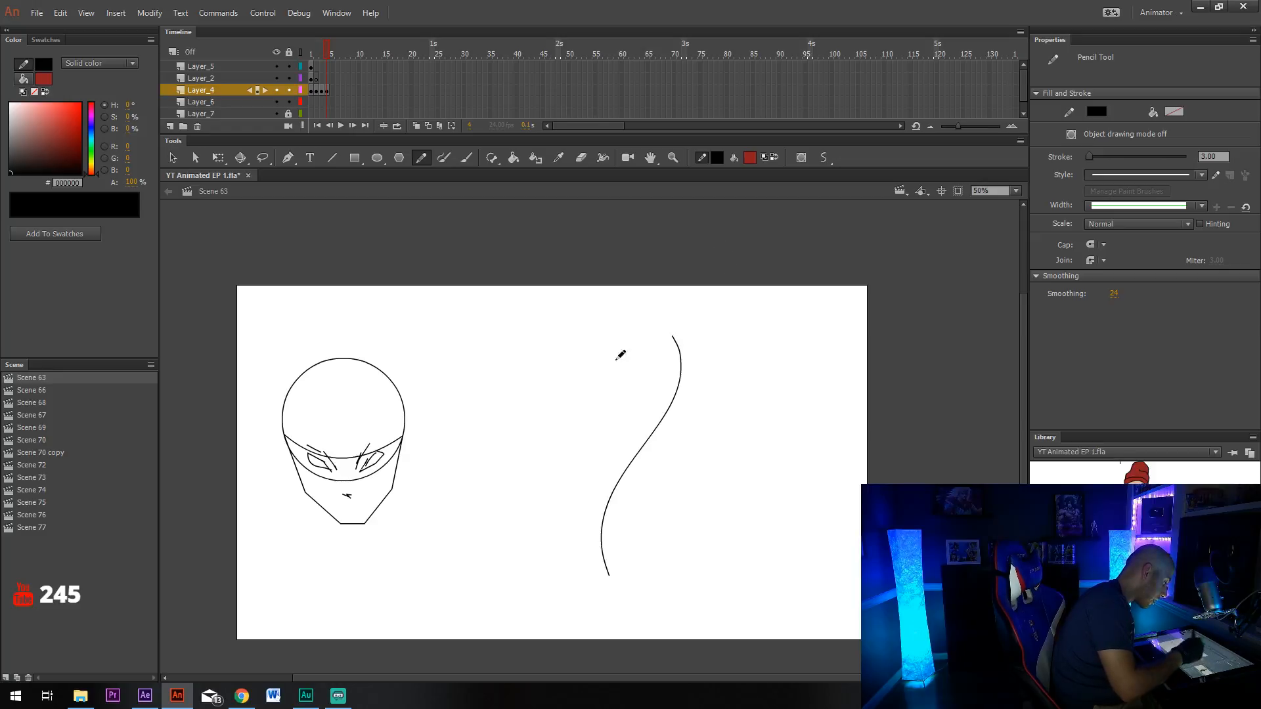
left_click_drag(584, 369, 739, 320)
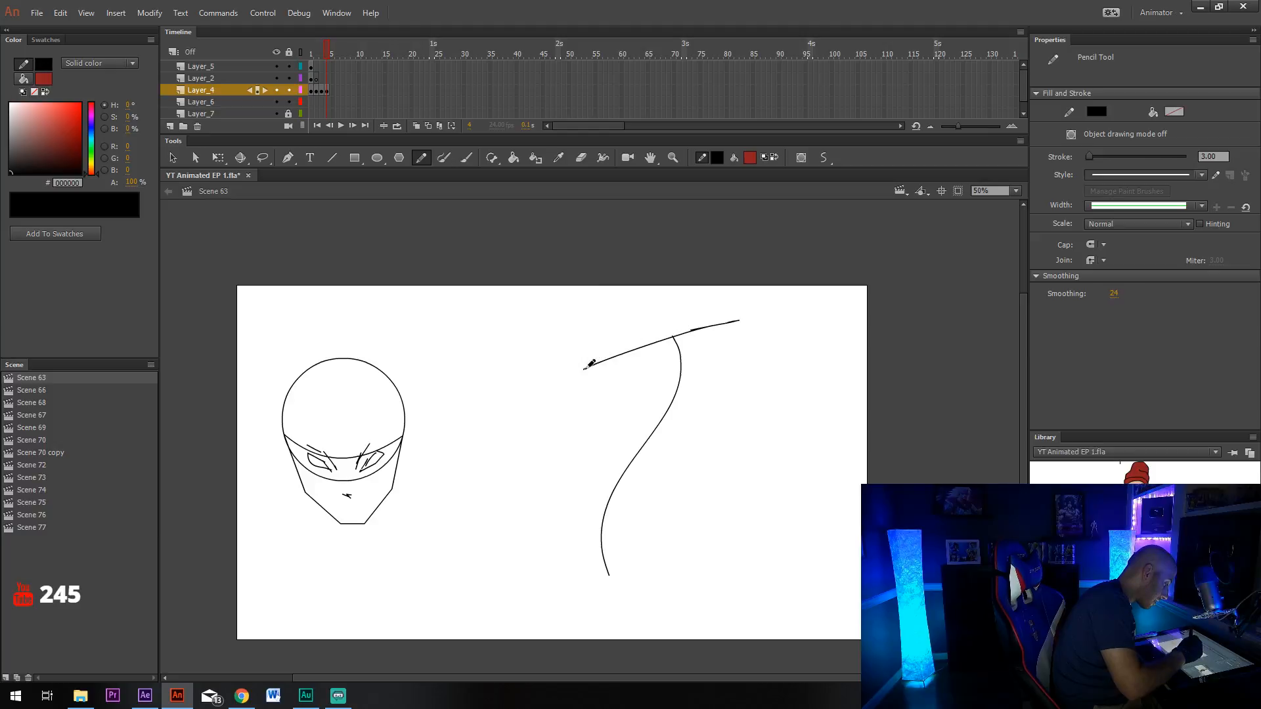
mouse_move(680, 310)
left_mouse_down()
mouse_move(702, 373)
mouse_move(659, 341)
left_mouse_up()
key("ctrl+z")
key("ctrl+z")
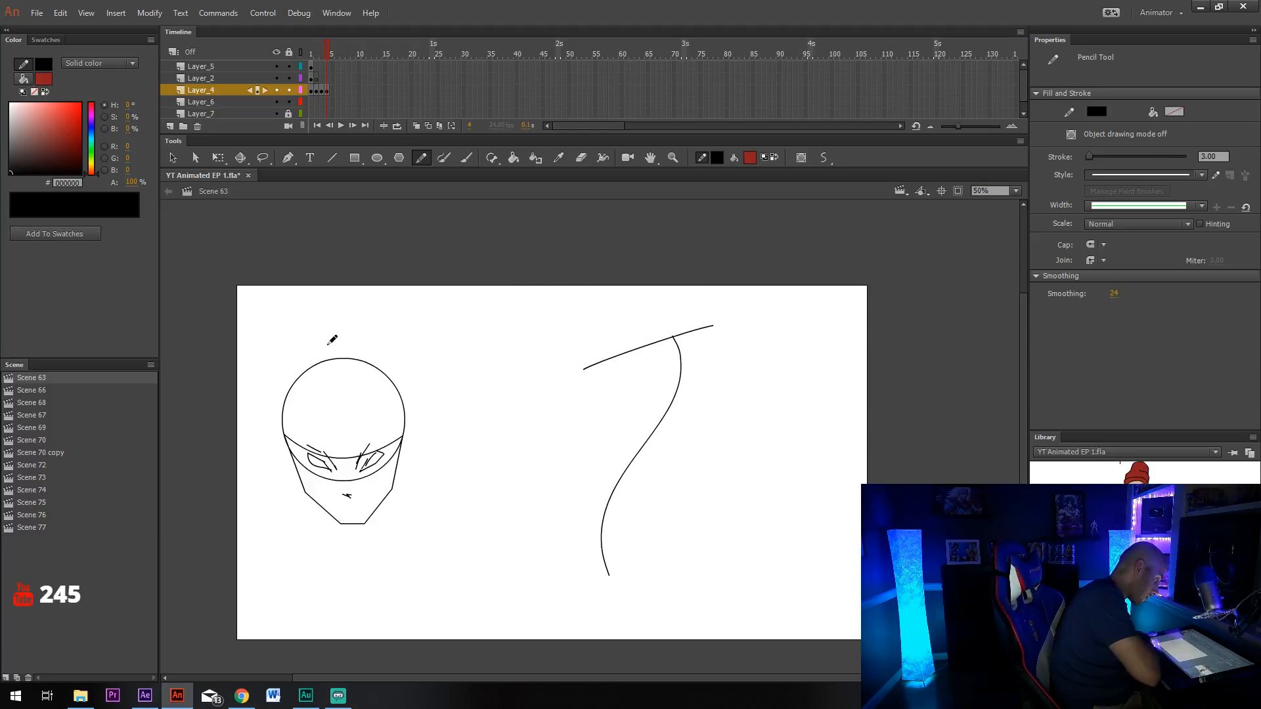
key("ctrl+z")
Sketch an oval head and short neck at the curve's upper end, with a downward-slanting shoulder line beneath.
mouse_move(672, 299)
left_mouse_down()
mouse_move(710, 336)
mouse_move(689, 308)
mouse_move(672, 392)
mouse_move(655, 286)
mouse_move(681, 404)
mouse_move(693, 388)
mouse_move(689, 407)
mouse_move(673, 379)
mouse_move(655, 397)
mouse_move(690, 409)
left_mouse_up()
mouse_move(703, 378)
left_mouse_down()
mouse_move(689, 409)
mouse_move(709, 422)
left_mouse_up()
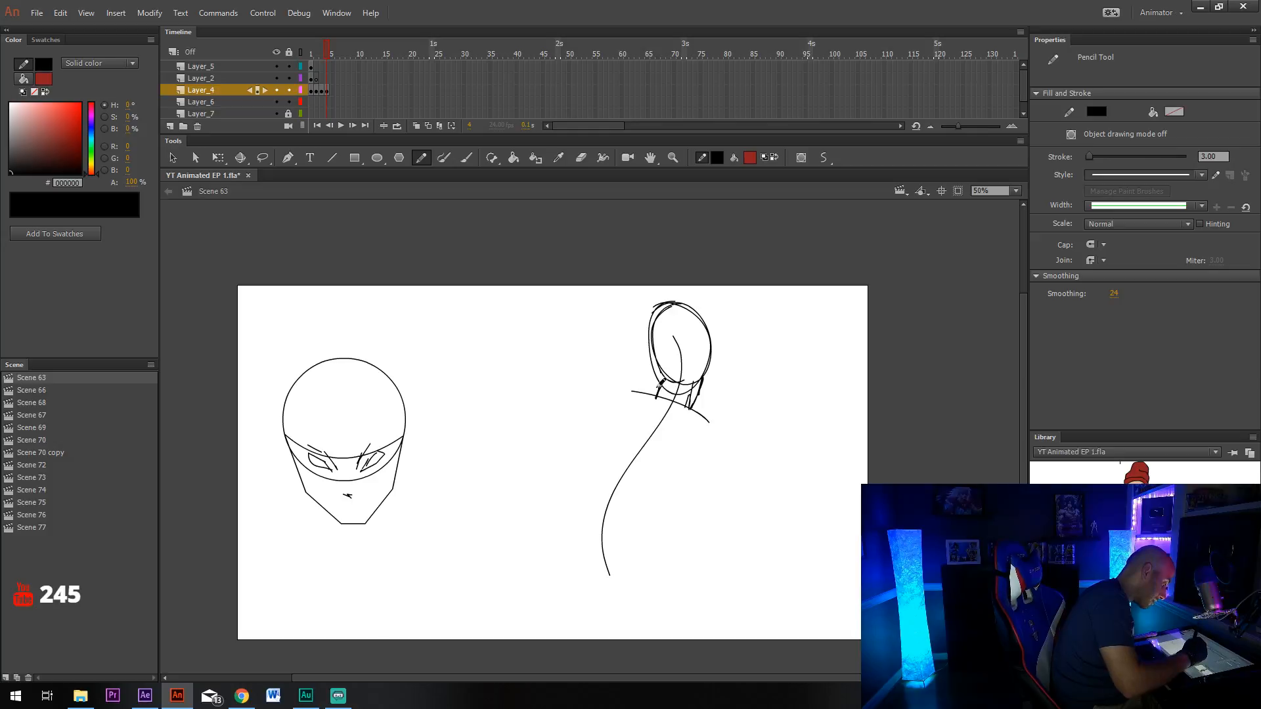
left_click_drag(619, 384, 716, 430)
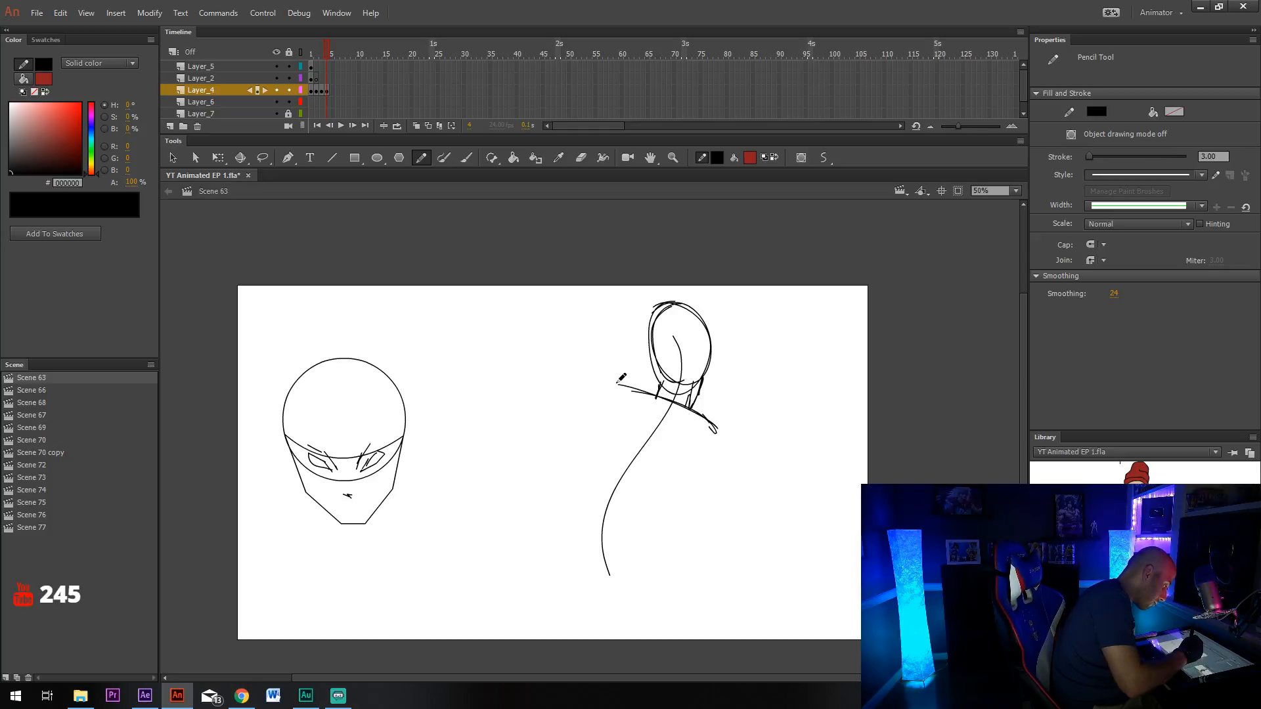
Sketch a tapering torso box below the shoulder line and an upper-arm line from its right shoulder.
mouse_move(617, 385)
left_mouse_down()
mouse_move(572, 489)
mouse_move(603, 505)
mouse_move(651, 518)
mouse_move(640, 515)
mouse_move(714, 453)
mouse_move(745, 455)
mouse_move(759, 478)
left_mouse_up()
left_click_drag(728, 449, 742, 460)
left_click_drag(586, 496, 580, 503)
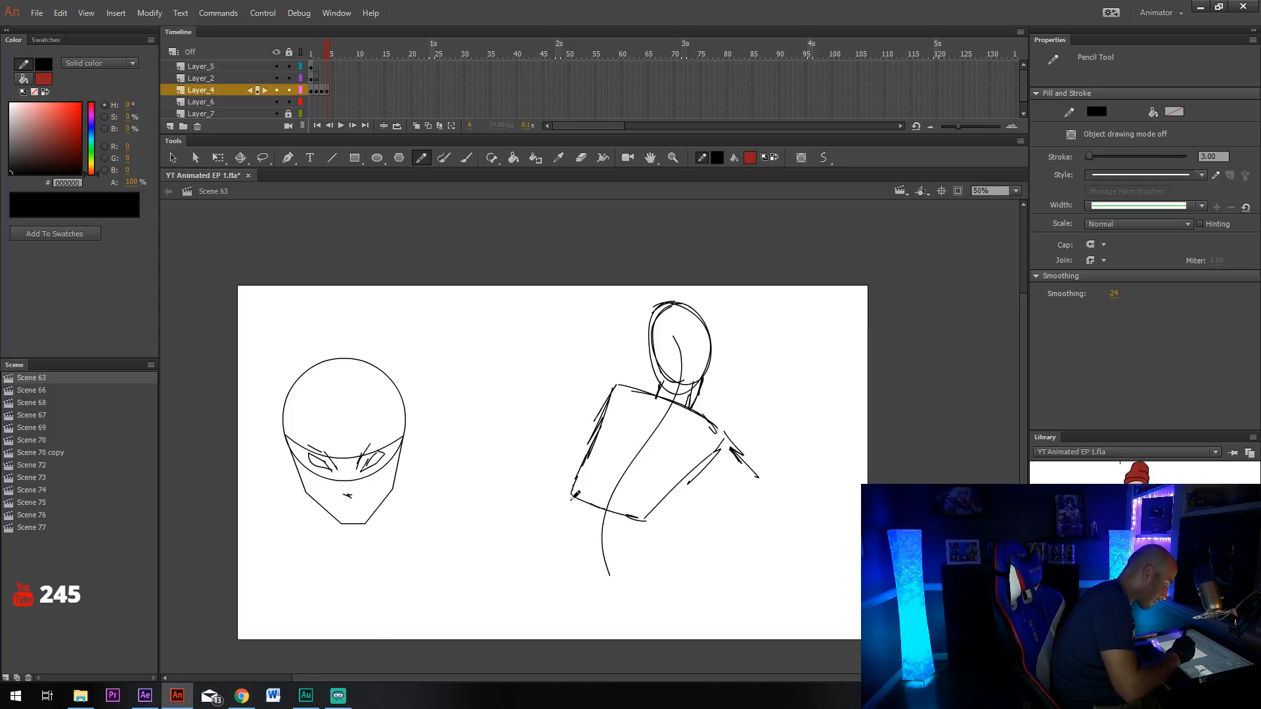
Add crossed facial guidelines and an outer arc to the small head, and sketch an upper-arm line from the left shoulder.
mouse_move(683, 307)
left_mouse_down()
mouse_move(688, 385)
mouse_move(680, 325)
mouse_move(678, 370)
mouse_move(659, 343)
mouse_move(703, 355)
left_mouse_up()
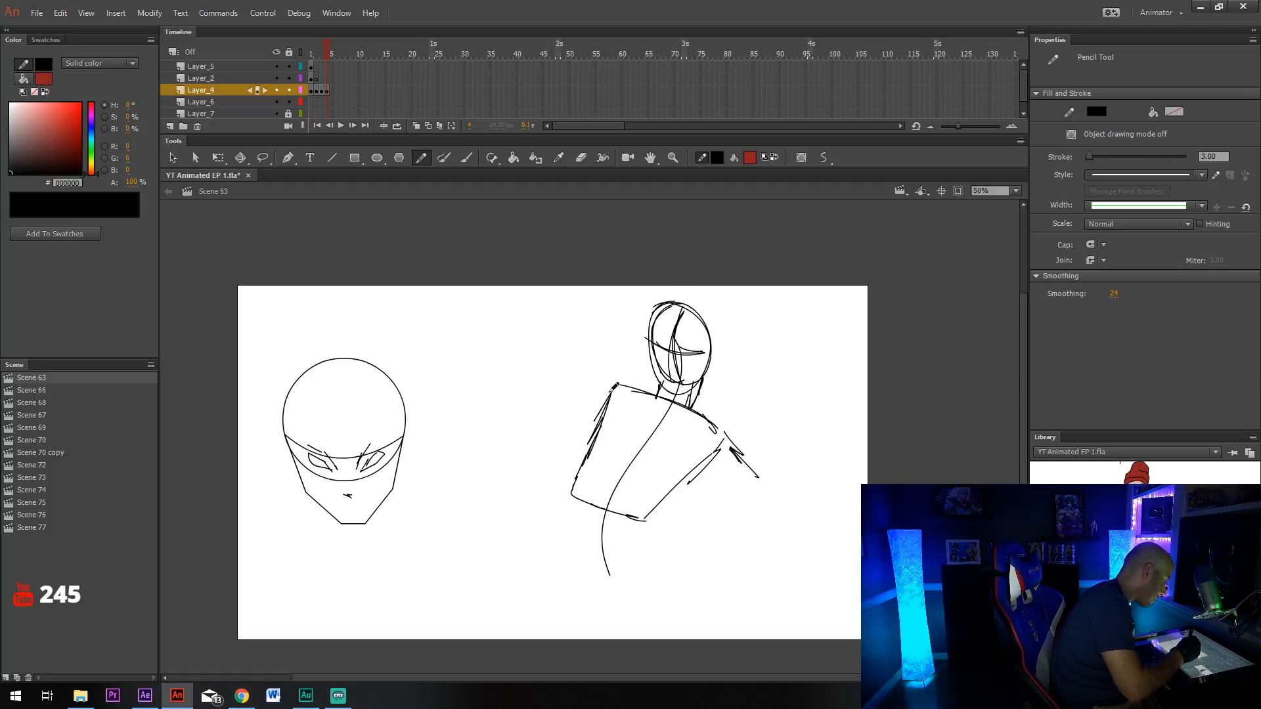
left_click_drag(614, 388, 565, 441)
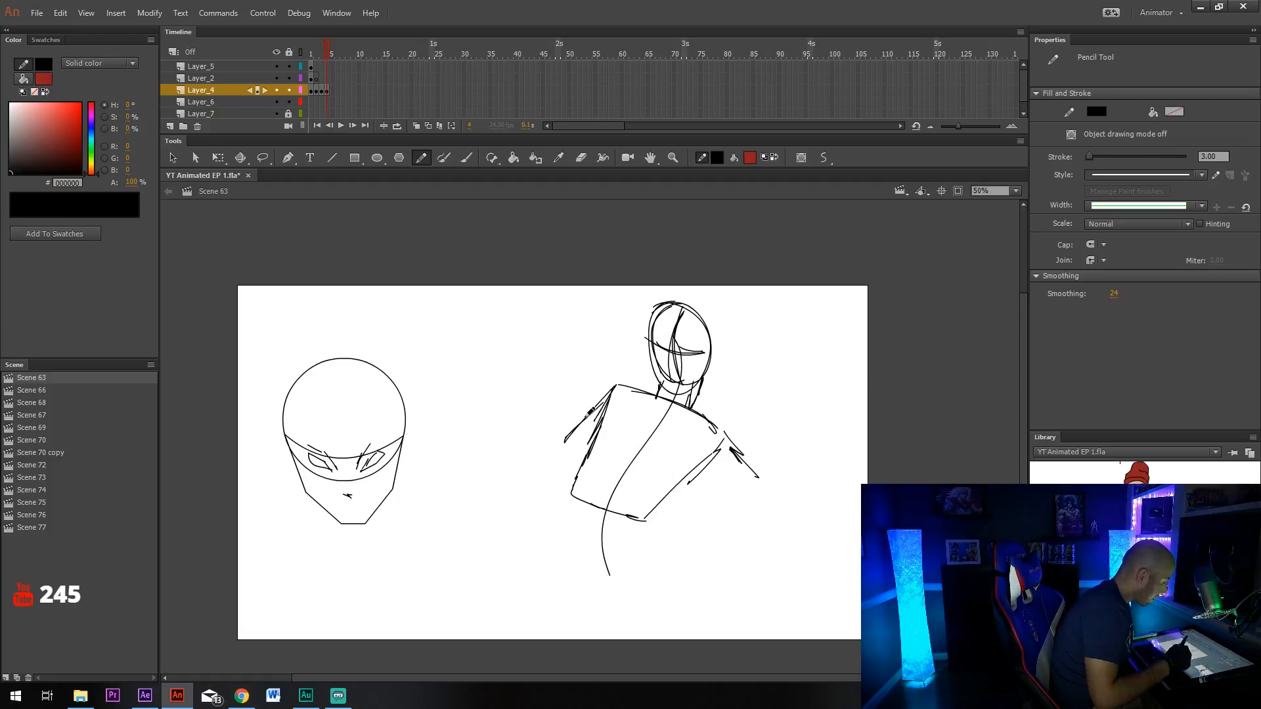
mouse_move(654, 310)
left_mouse_down()
mouse_move(697, 301)
mouse_move(715, 325)
left_mouse_up()
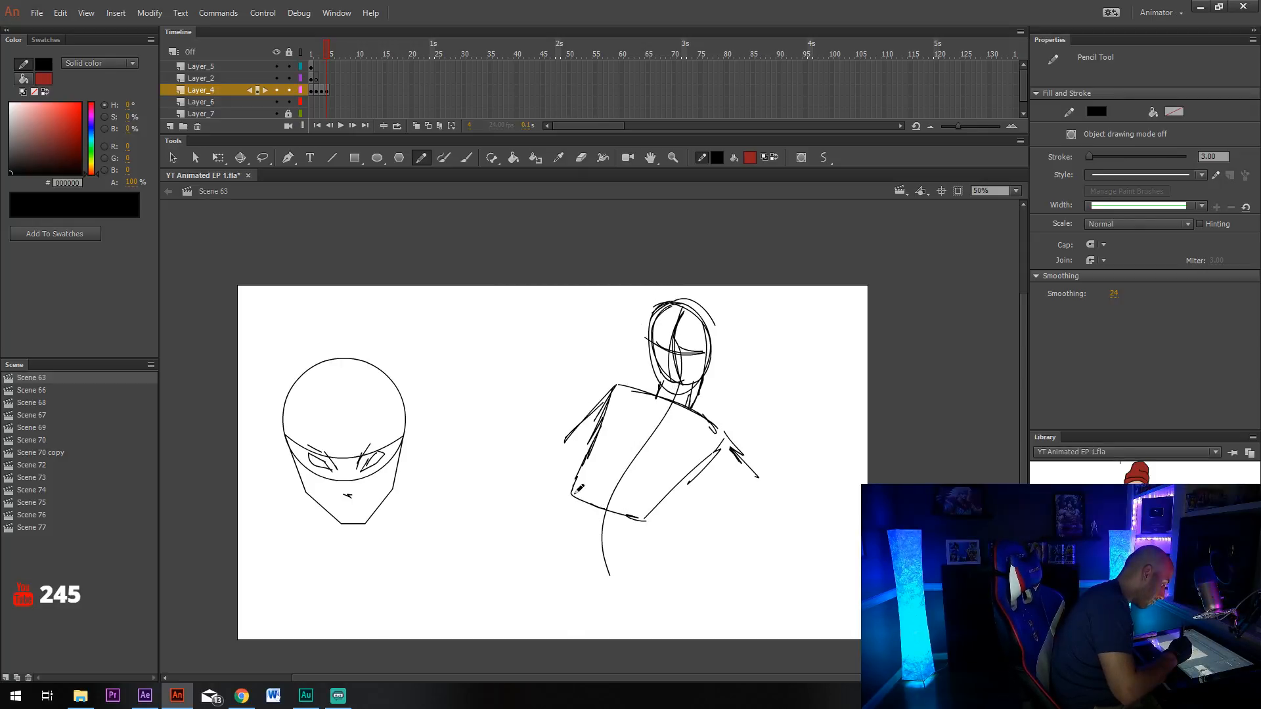
Draw a long curved leg line from the torso's lower left corner past the stage's lower edge, and reinforce the torso's right side.
mouse_move(576, 491)
left_mouse_down()
mouse_move(558, 548)
mouse_move(562, 529)
mouse_move(572, 650)
left_mouse_up()
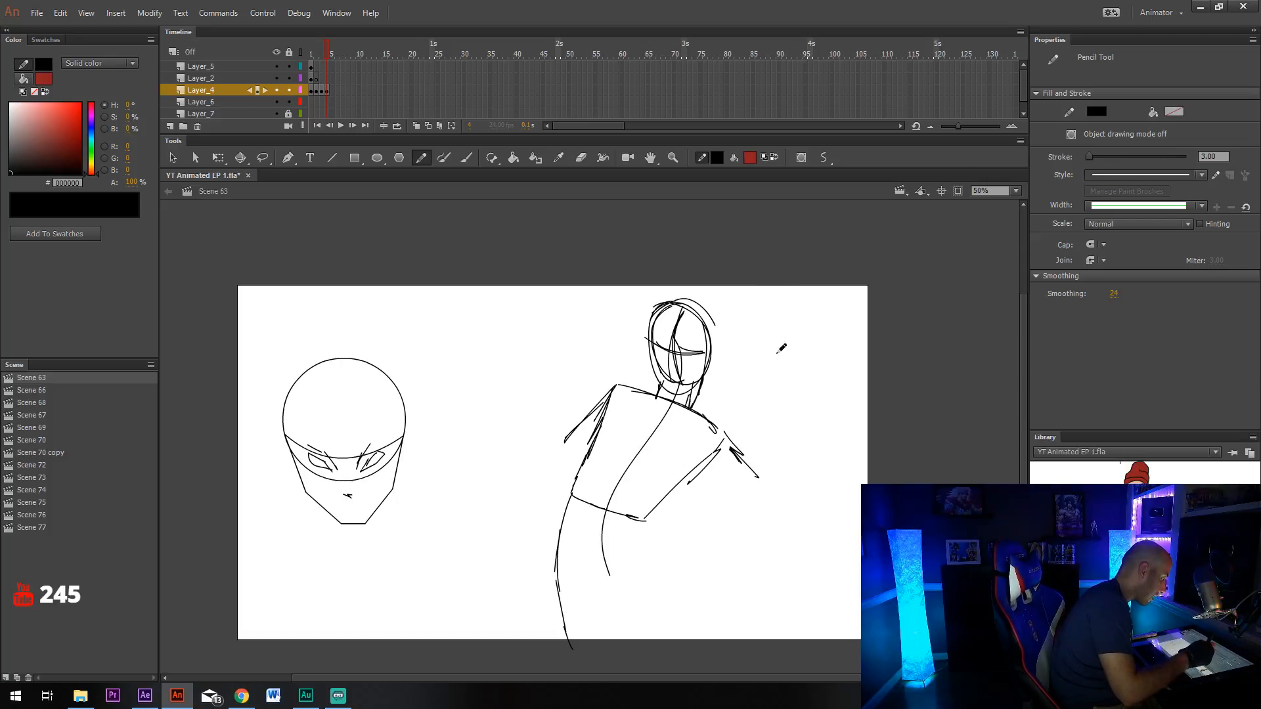
mouse_move(725, 429)
left_mouse_down()
mouse_move(730, 444)
mouse_move(646, 517)
mouse_move(711, 457)
left_mouse_up()
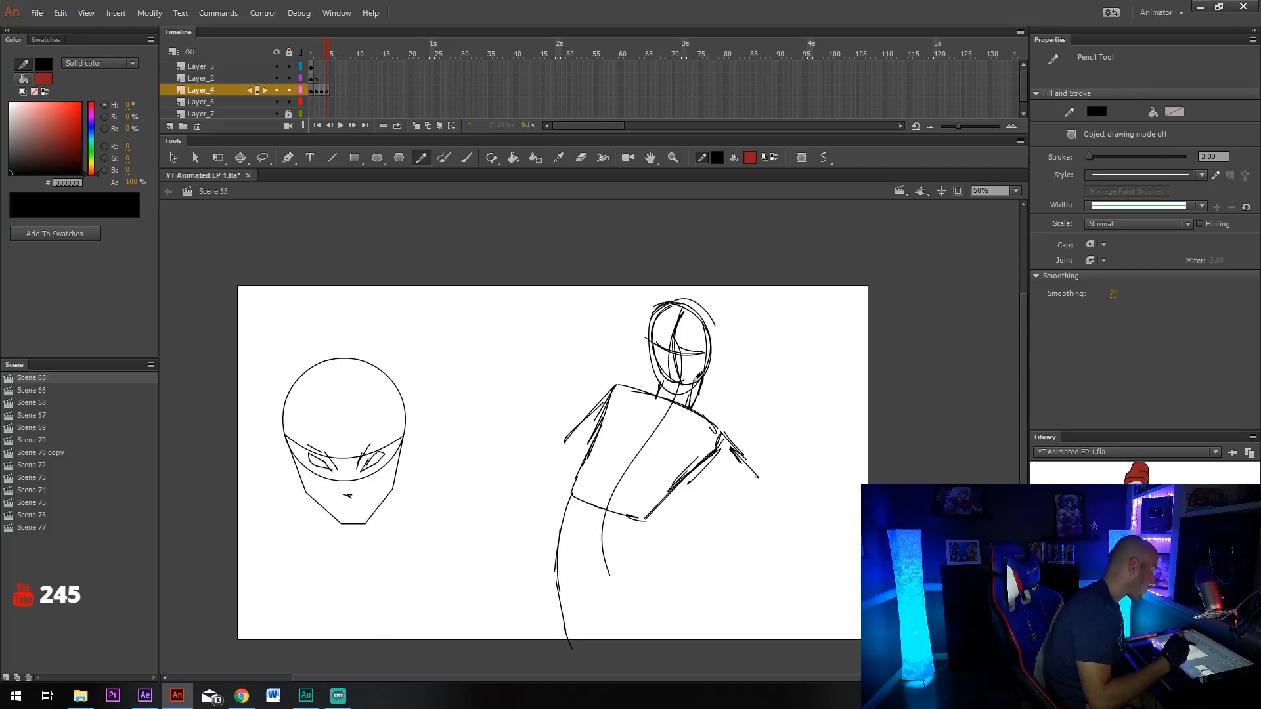
Delete all the demonstration sketches on frame 4 of Layer_4.
key("v")
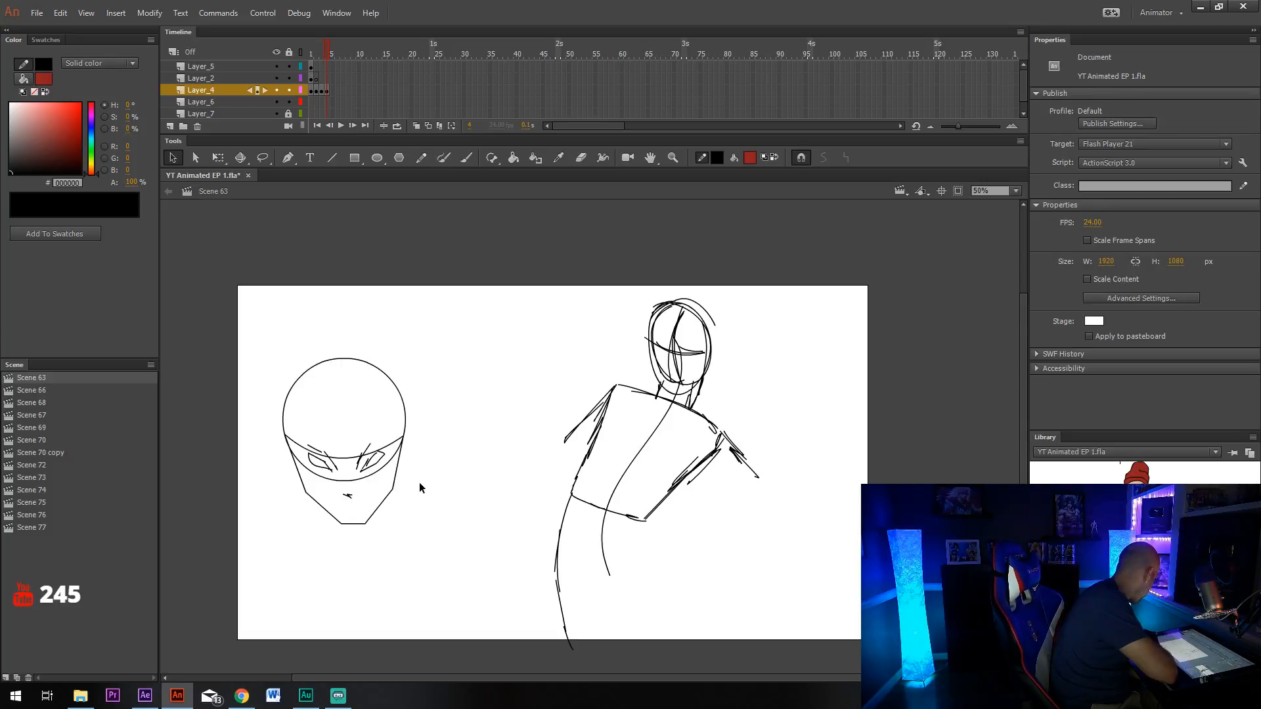
left_click(326, 90)
key("Delete")
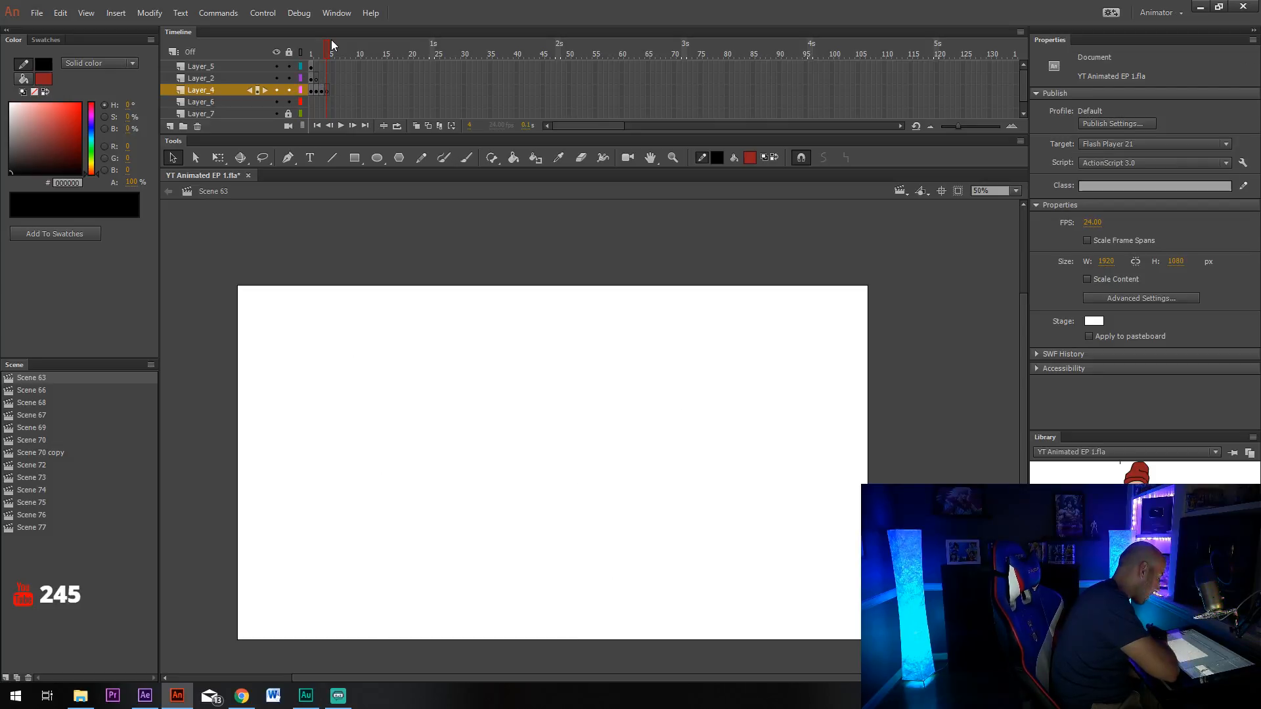
Return to Scene 73 and draw the beanie's tall crown outline with the Pencil tool, arching above the red band from side to side.
left_click(65, 477)
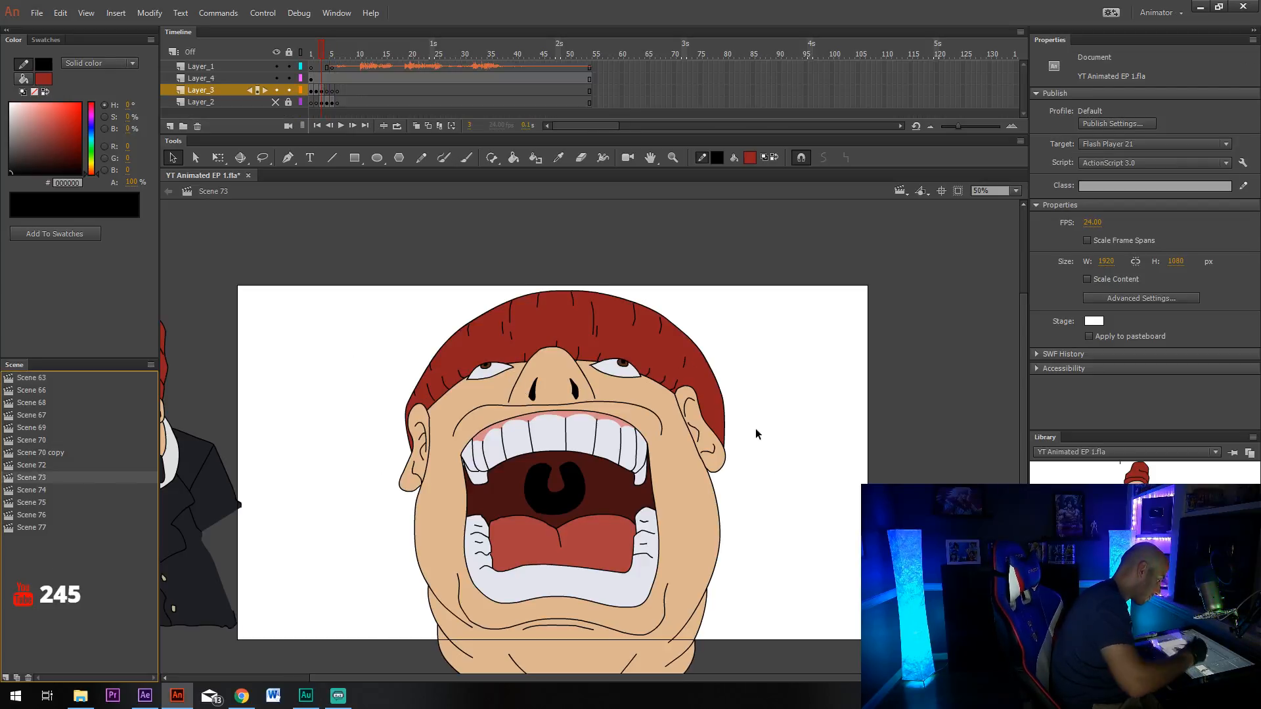
left_click_drag(764, 448, 788, 447)
key("shift+y")
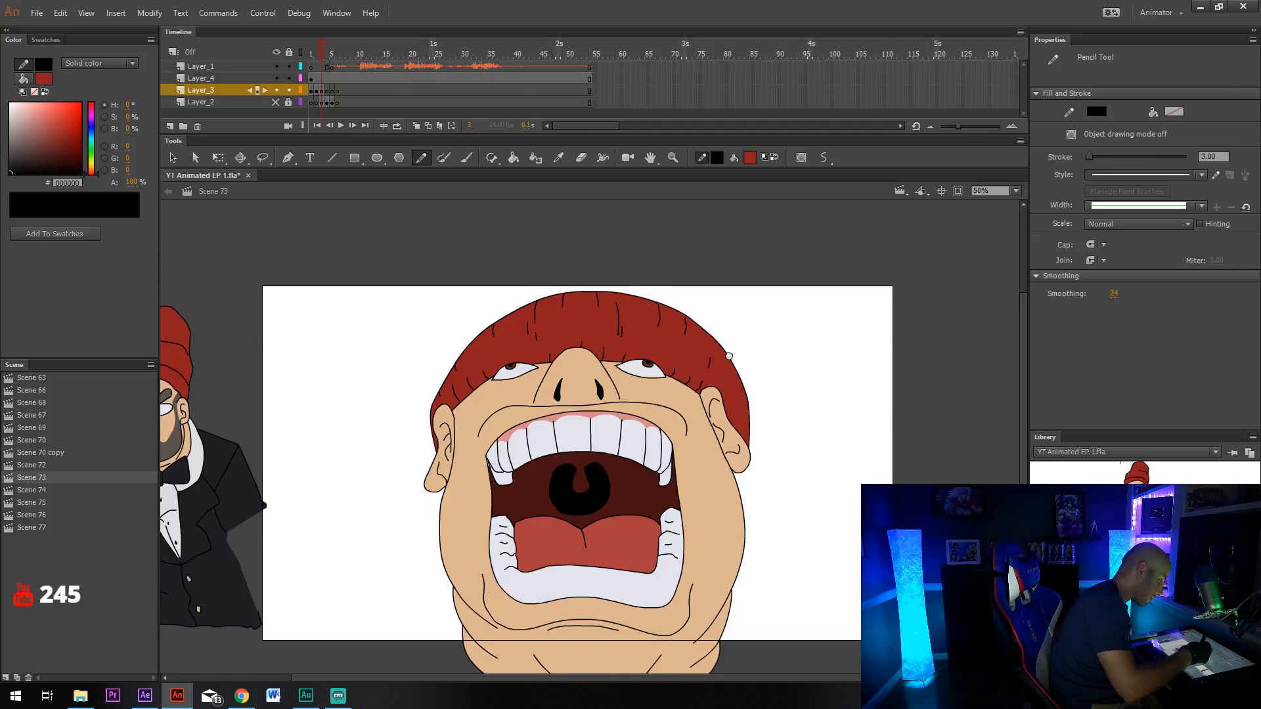
left_click_drag(728, 355, 728, 441)
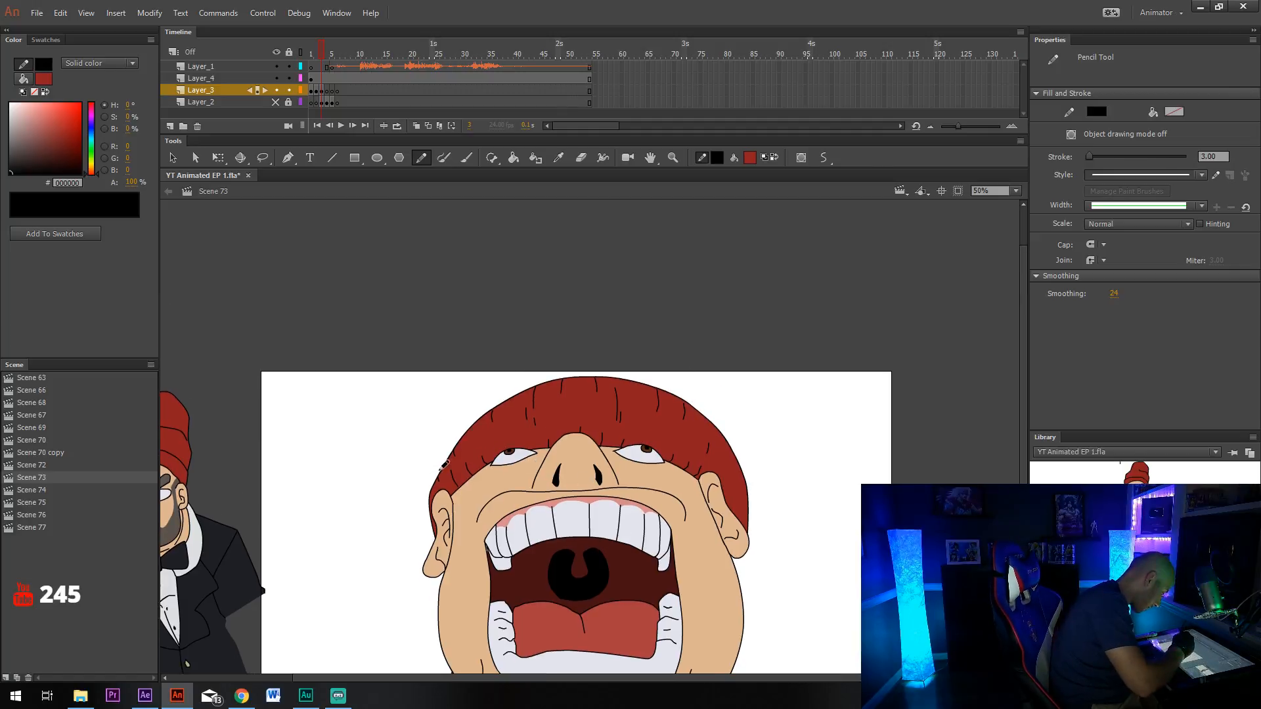
mouse_move(441, 469)
left_mouse_down()
mouse_move(442, 439)
mouse_move(488, 365)
mouse_move(566, 333)
mouse_move(657, 343)
mouse_move(729, 438)
left_mouse_up()
Erase the rough join at the peak of the beanie's crown outline and pull the two line ends together.
key("e")
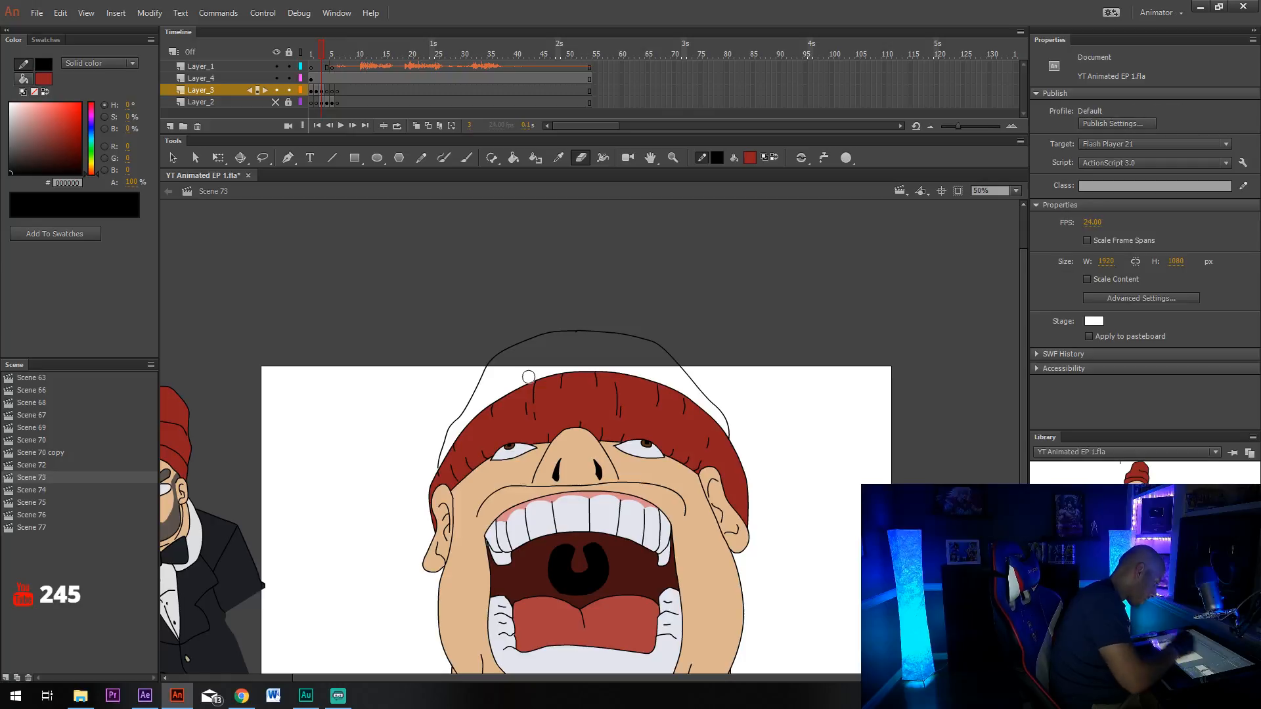
left_click(572, 331)
key("v")
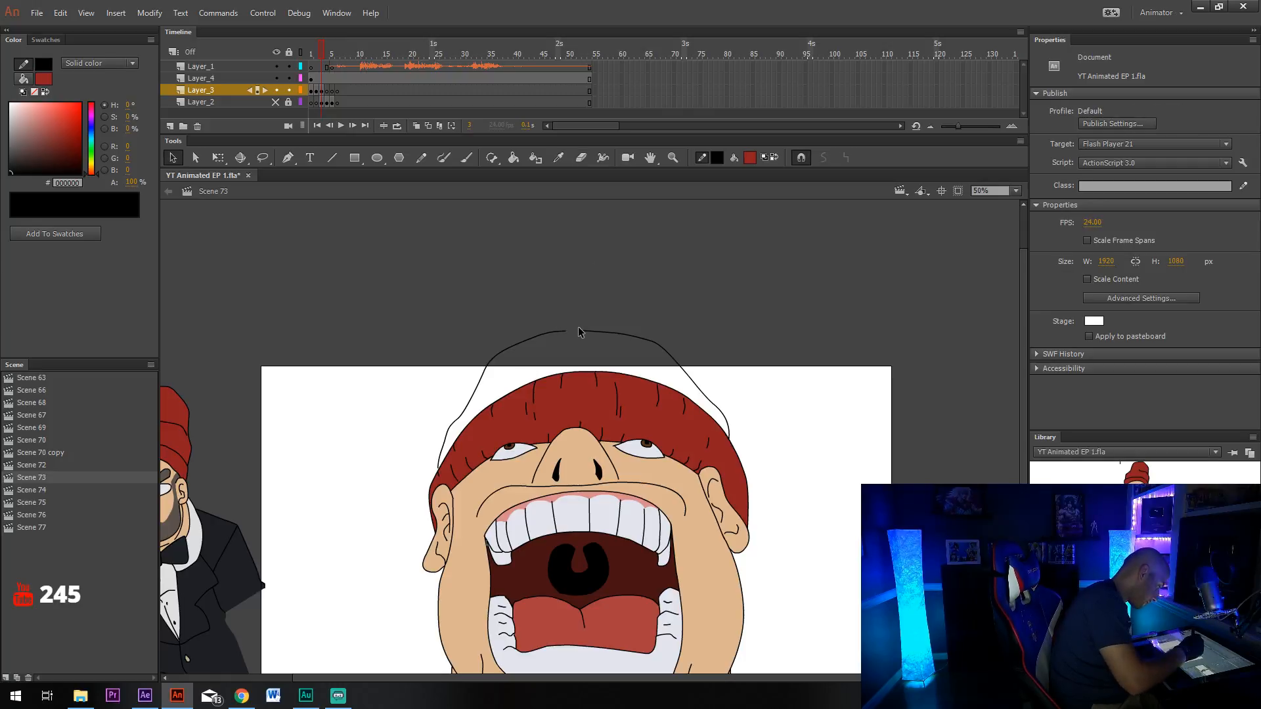
left_click_drag(581, 331, 566, 331)
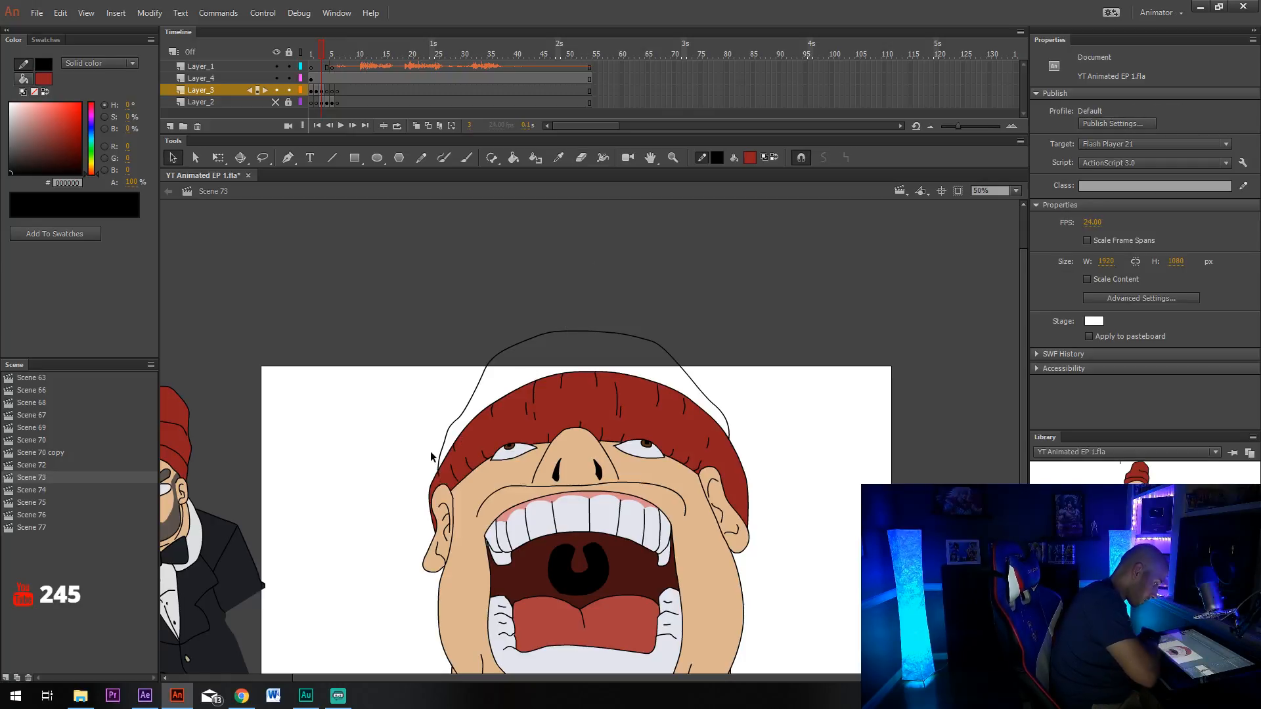
Draw a long curved fold line inside the crown's left side and a short one near its right side.
key("y")
mouse_move(470, 411)
left_mouse_down()
mouse_move(517, 366)
mouse_move(572, 355)
left_mouse_up()
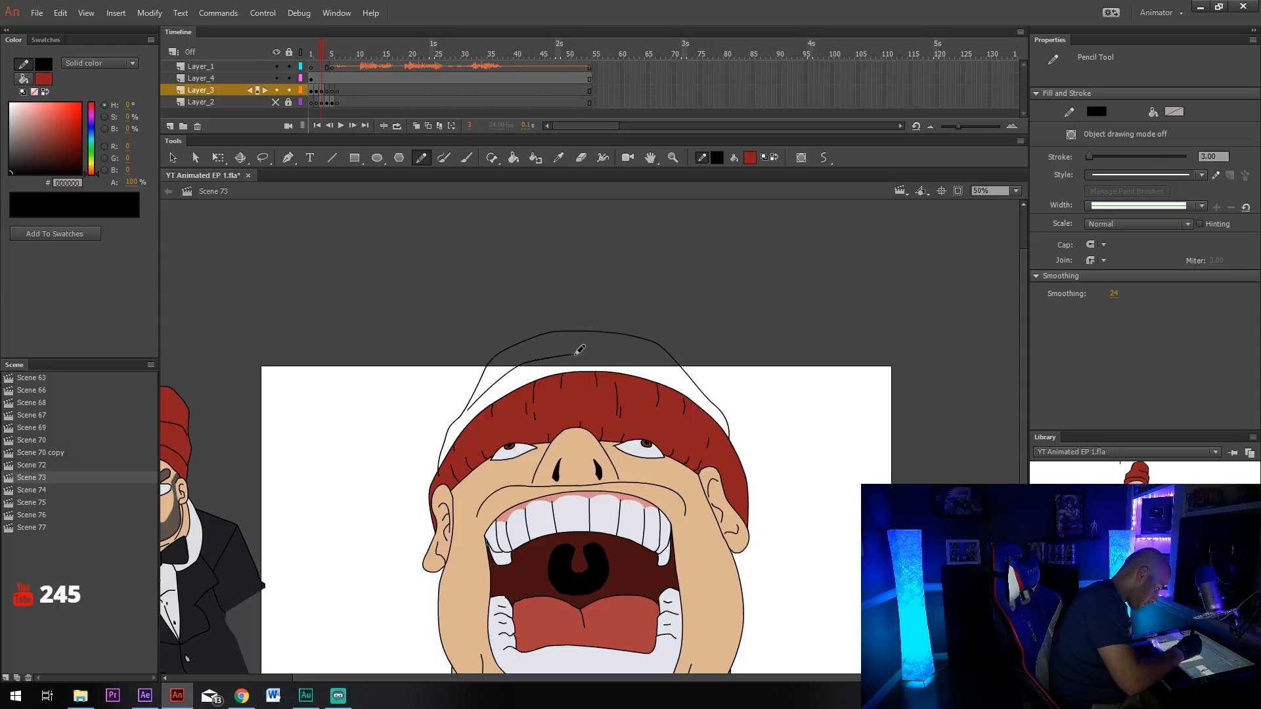
left_click_drag(658, 371, 683, 381)
scroll(714, 429, "down", 2)
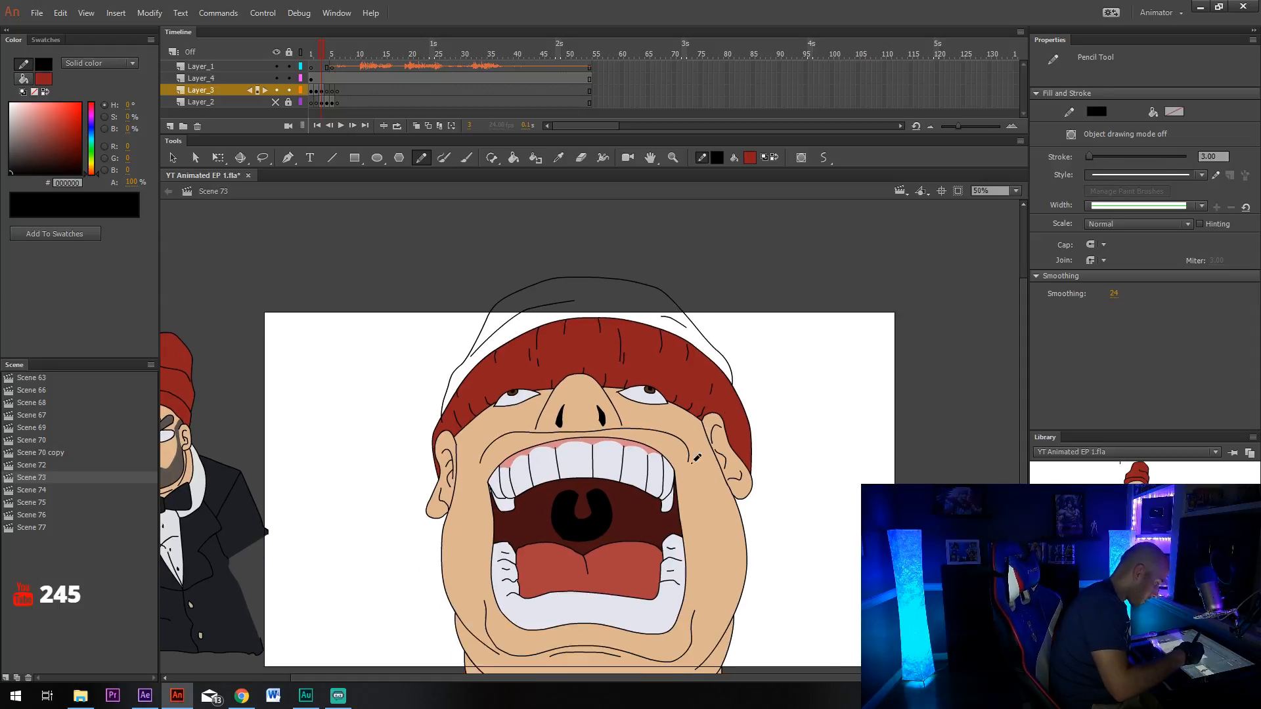
Fill the beanie's crown with the same dark red as the band.
key("k")
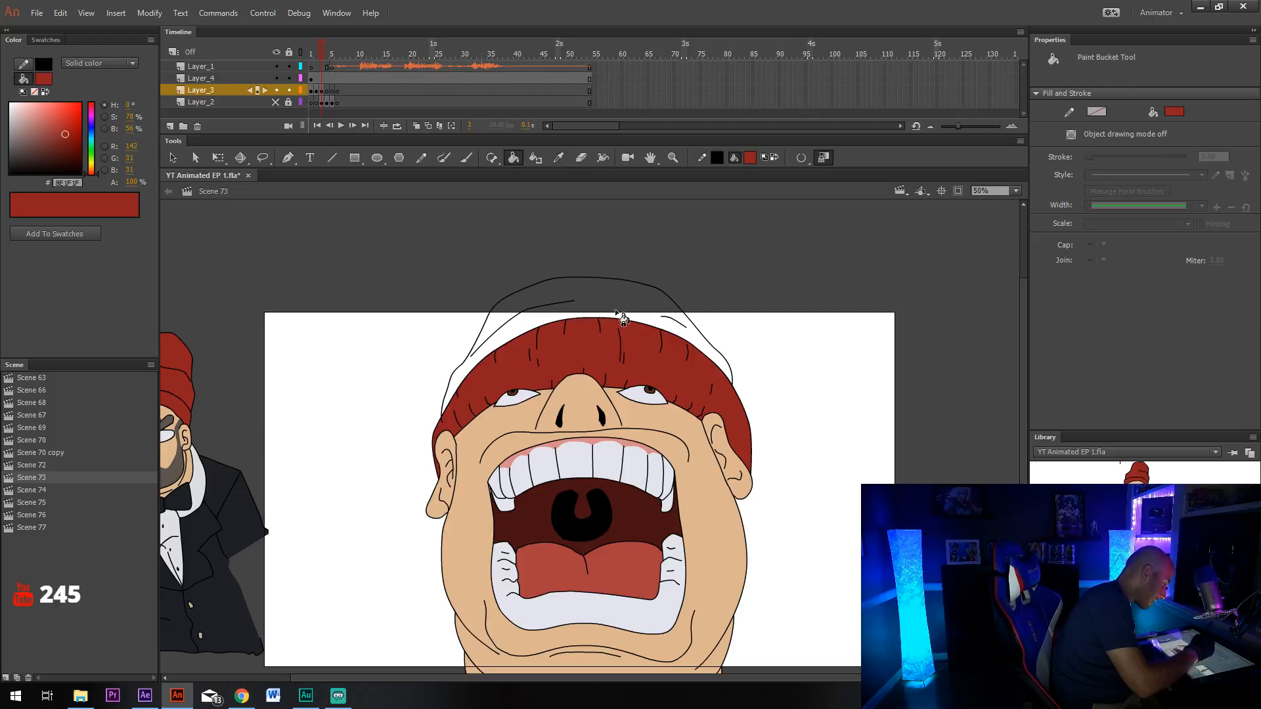
left_click(649, 282)
key("v")
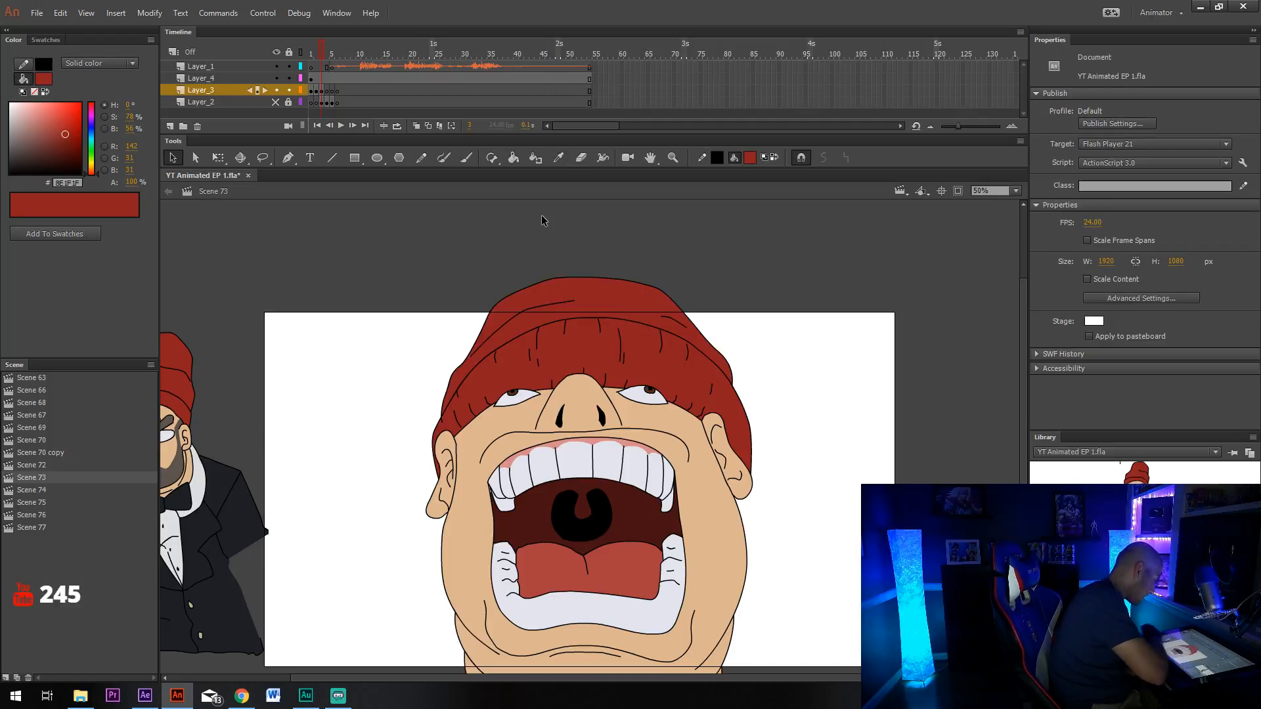
left_click(443, 416)
left_click(801, 366)
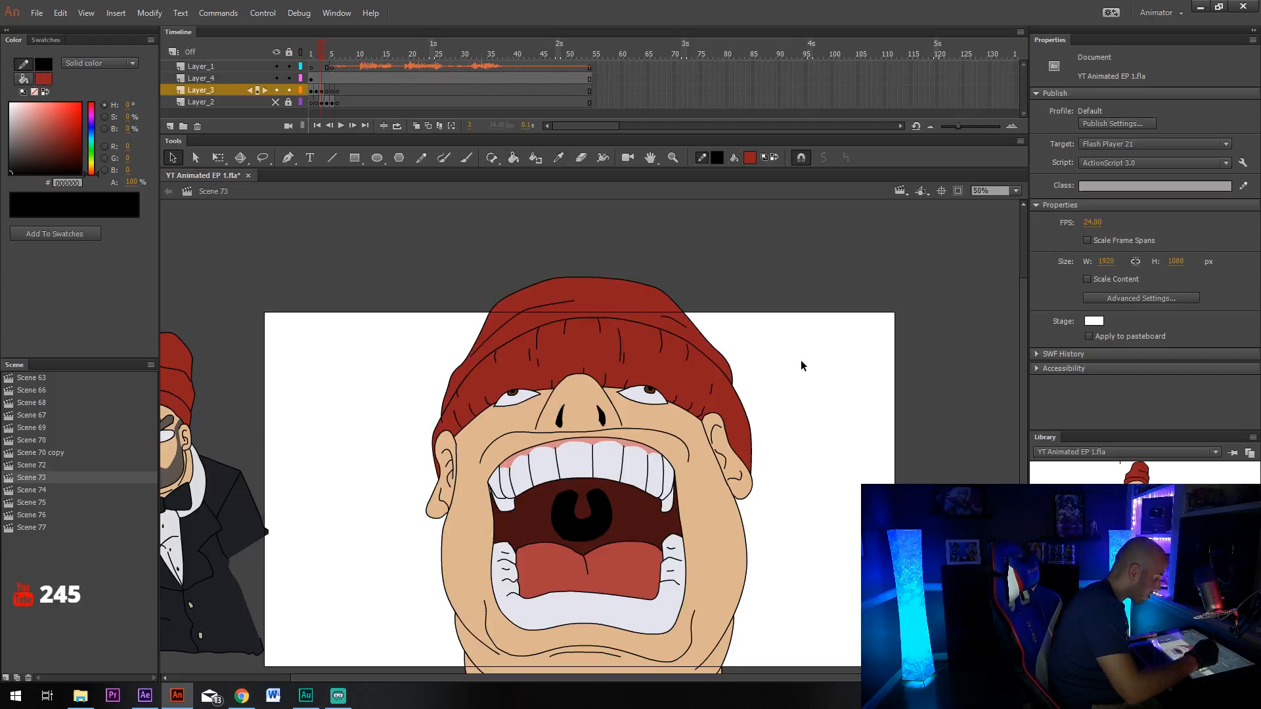
Set the stroke colour to bright red #FF0000 for the Pencil tool and save the file.
scroll(762, 459, "down", 2)
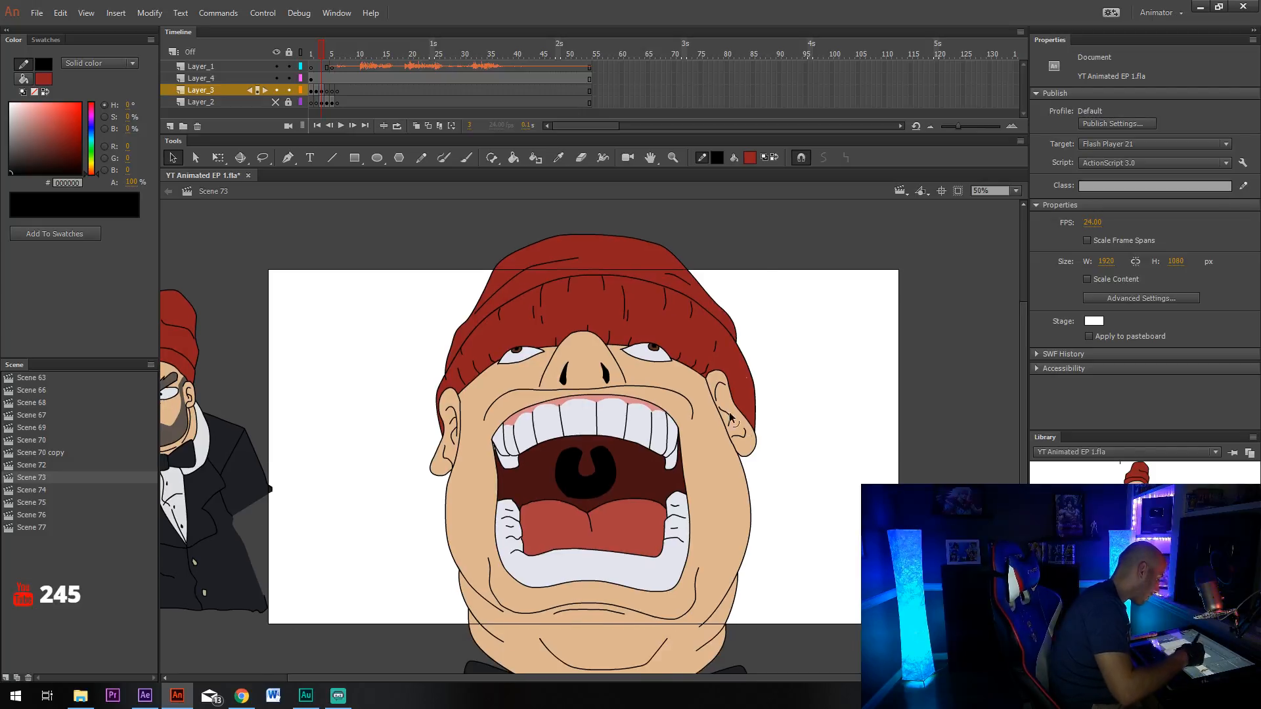
left_click(719, 163)
left_click(730, 258)
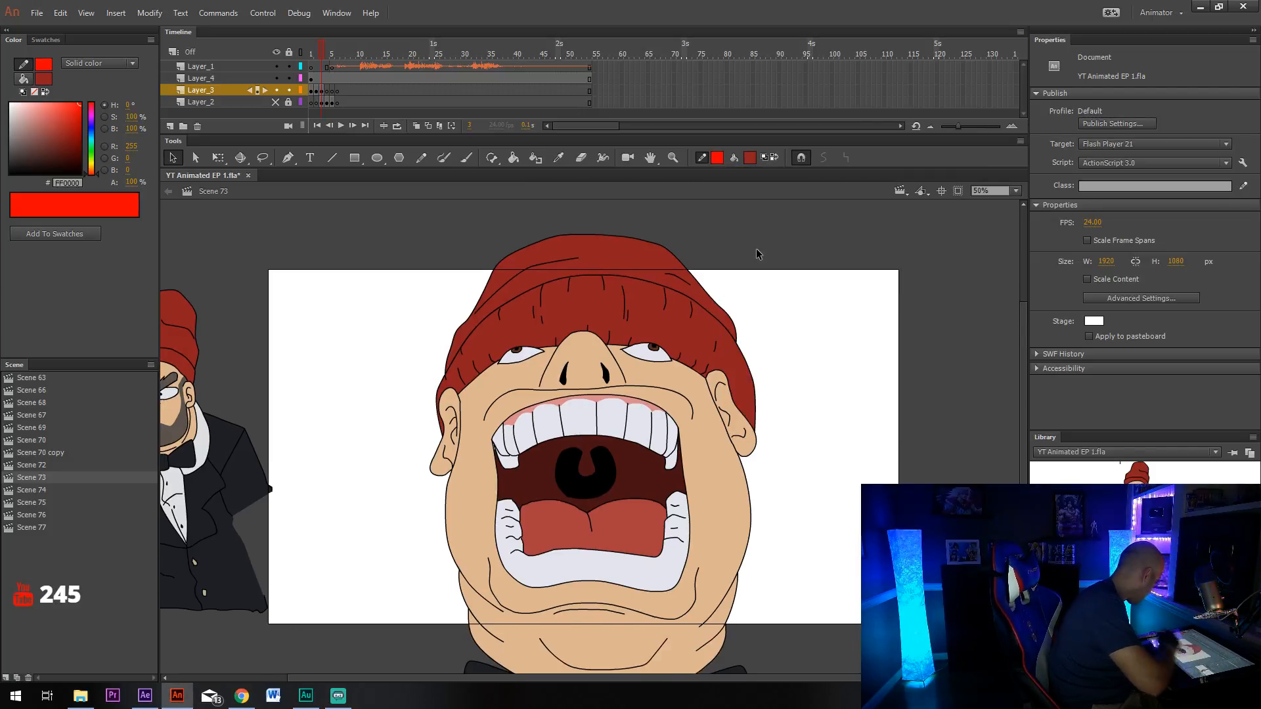
key("y")
left_click(37, 12)
left_click(65, 152)
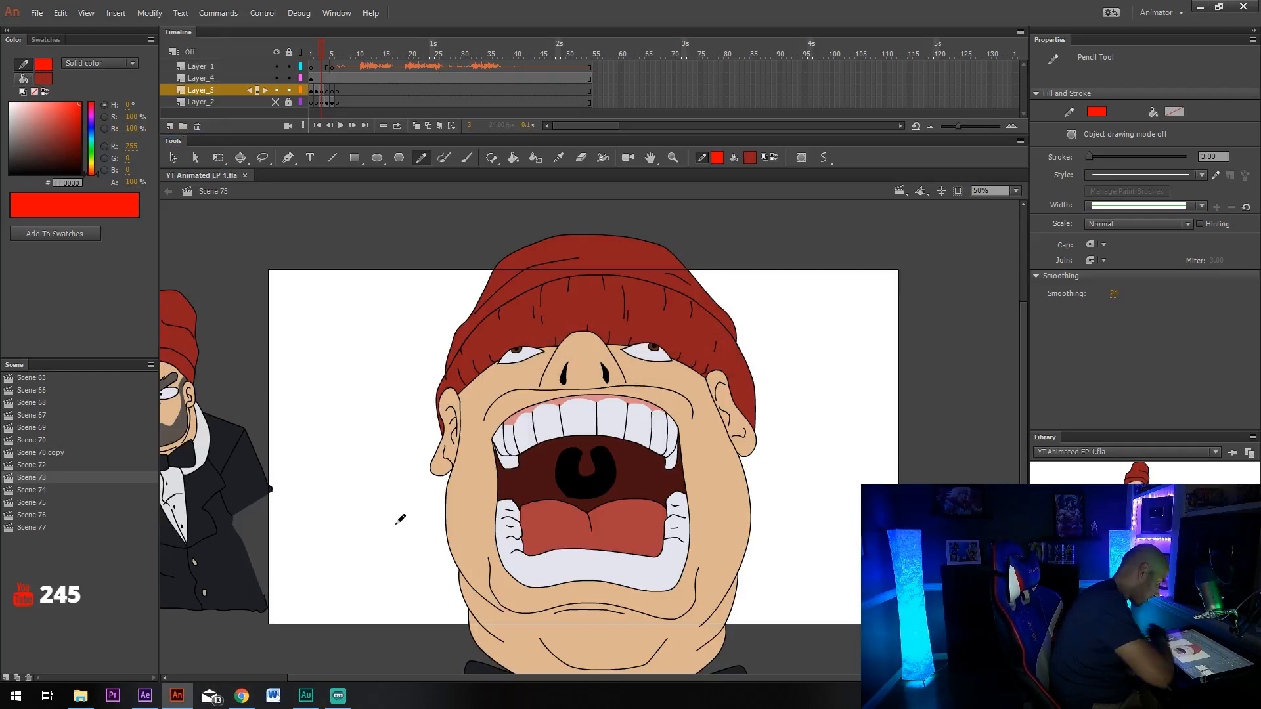
Draw red beard boundary lines down both sides of the open mouth, linking the upper and lower lip creases.
left_click_drag(584, 424, 627, 366)
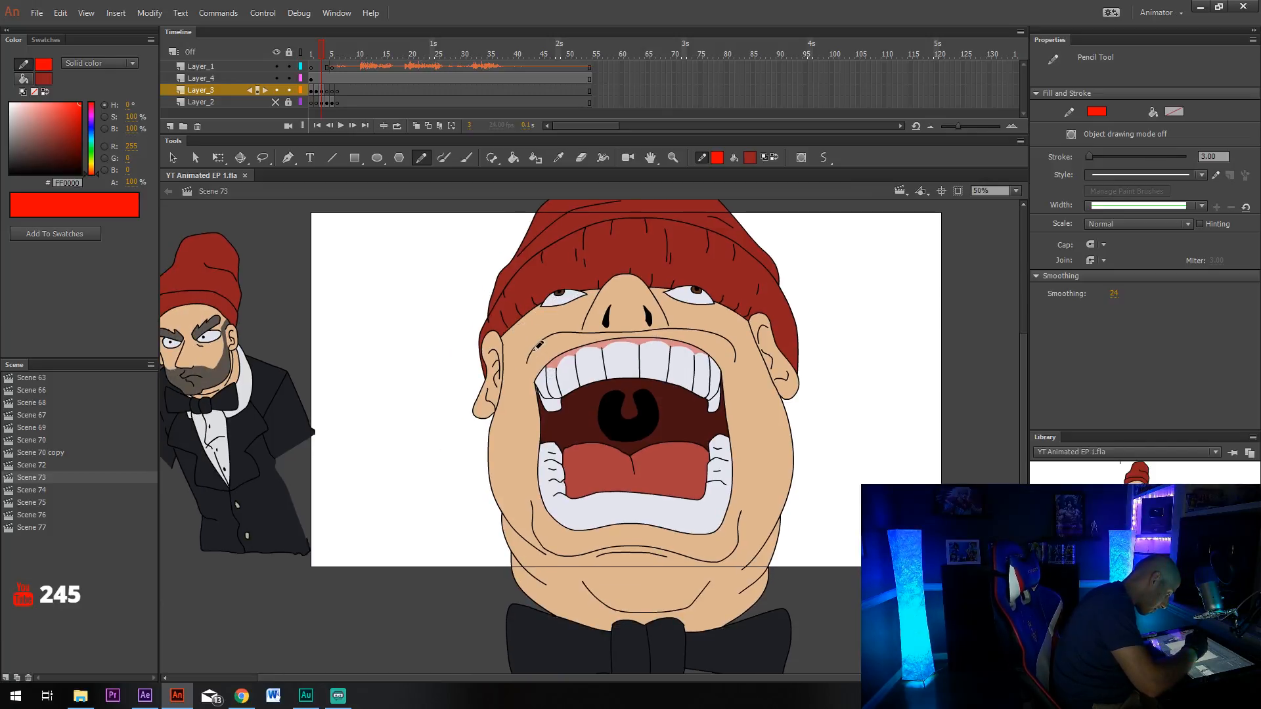
left_click_drag(528, 360, 533, 499)
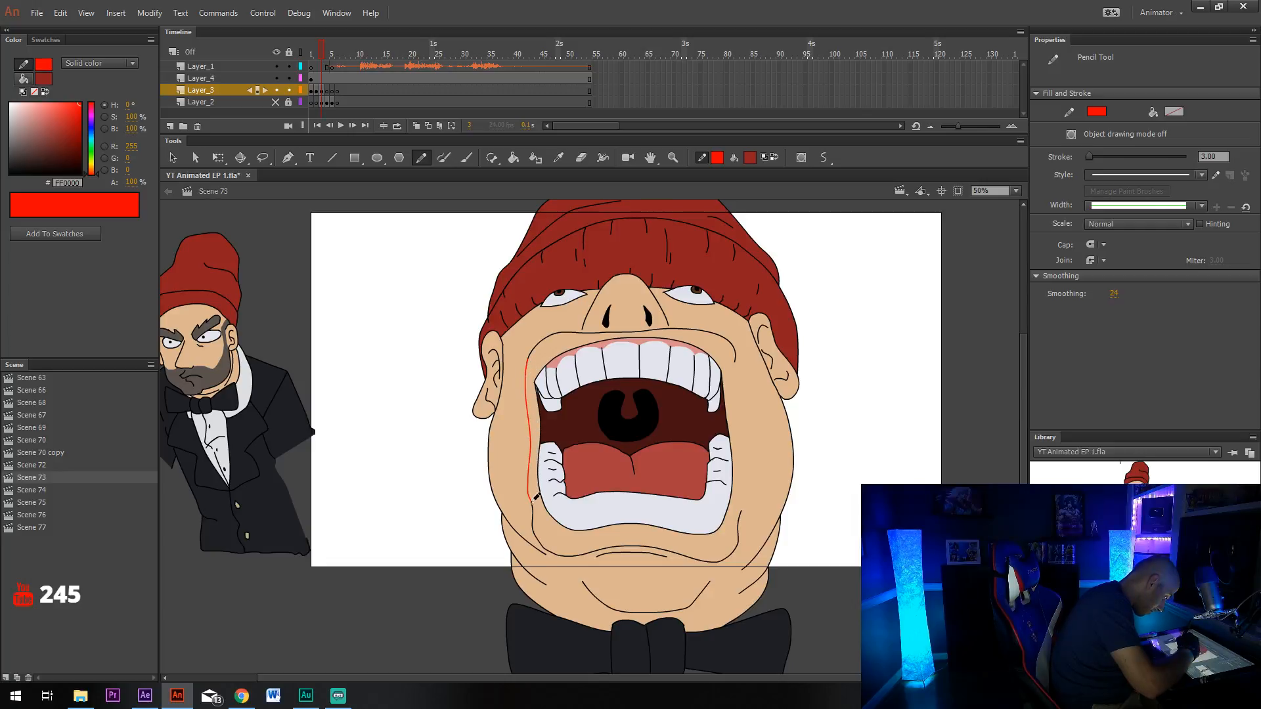
left_click_drag(741, 353, 742, 514)
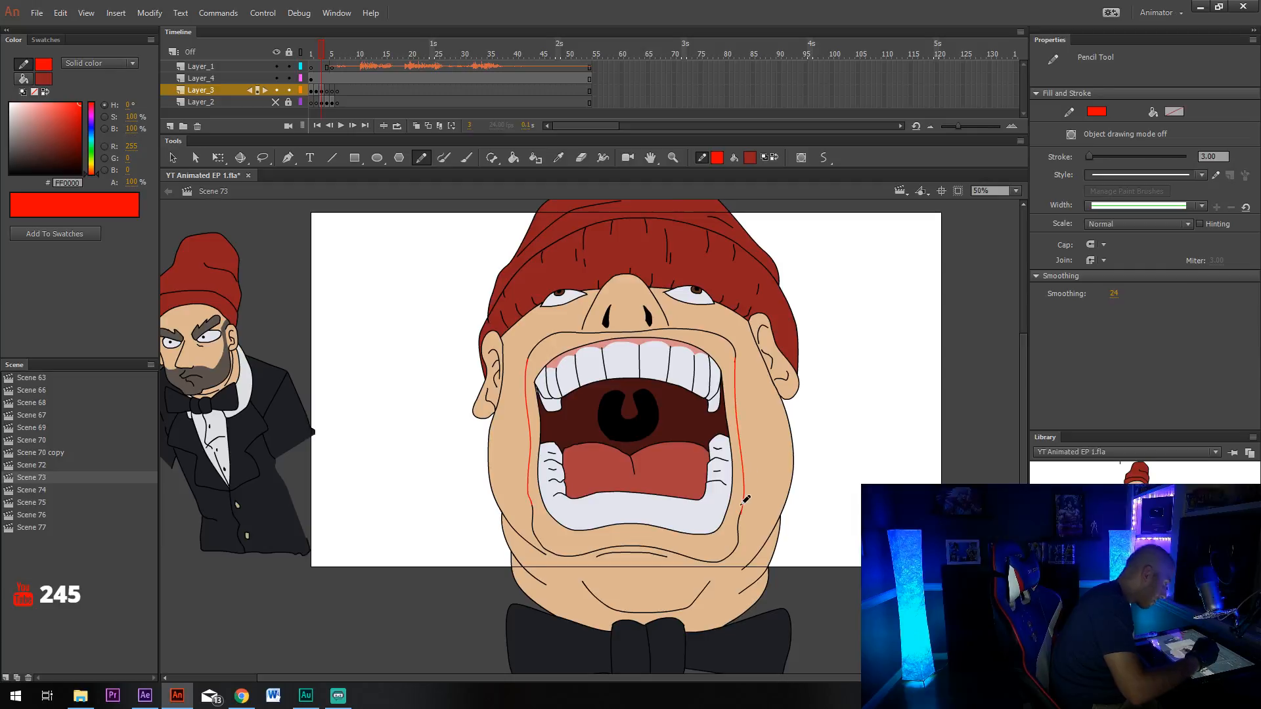
Draw the beard's upper boundary in red from cheek to cheek, passing just under the nose.
left_click_drag(659, 446, 663, 473)
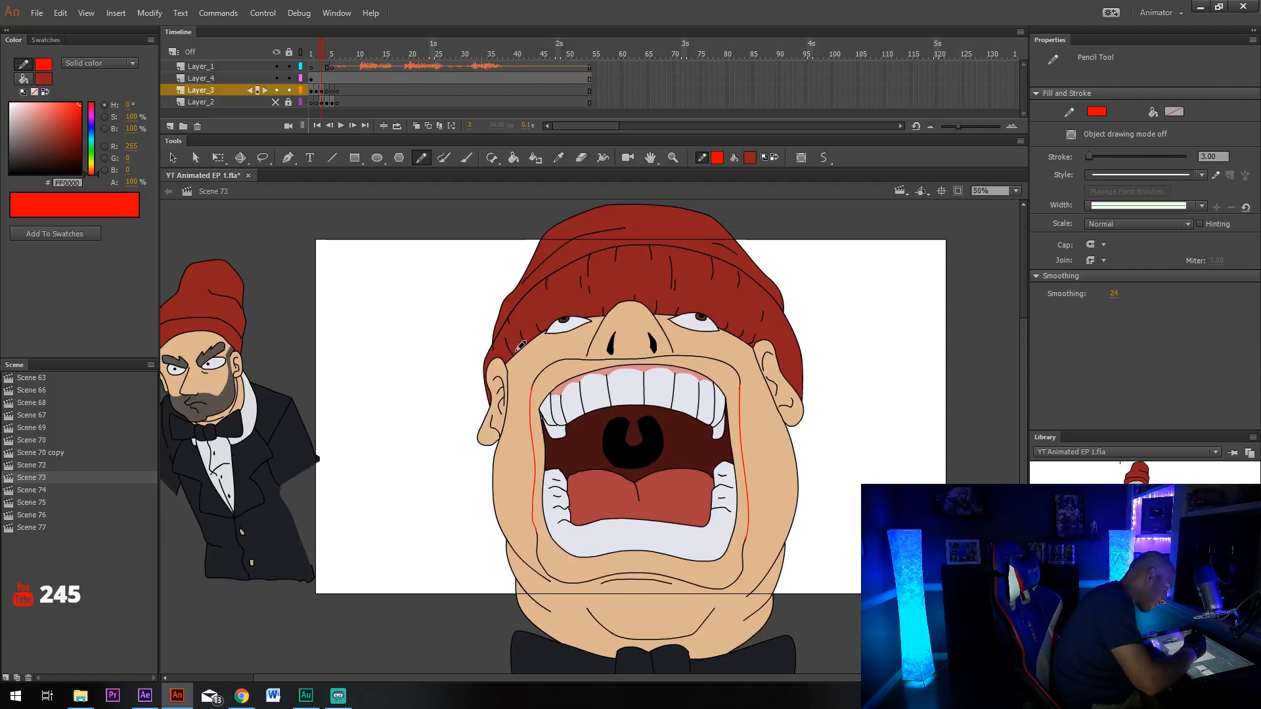
mouse_move(517, 355)
left_mouse_down()
mouse_move(530, 371)
mouse_move(588, 346)
left_mouse_up()
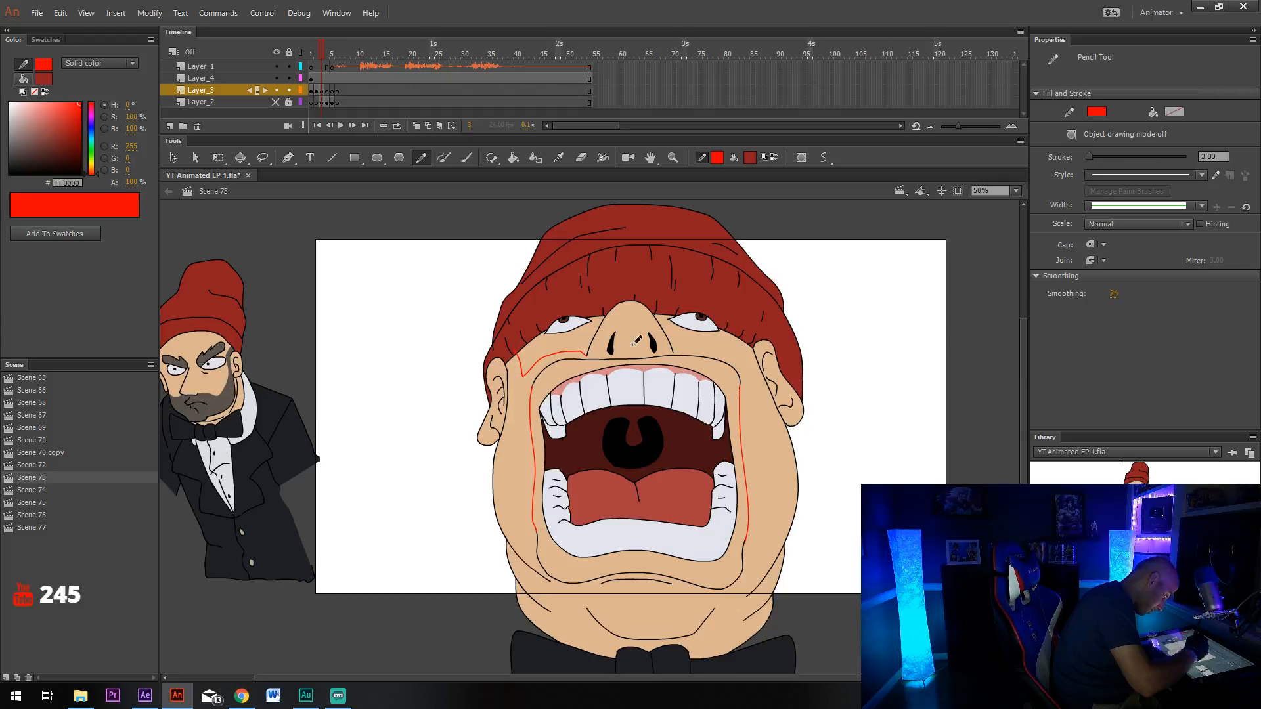
mouse_move(741, 339)
left_mouse_down()
mouse_move(745, 367)
mouse_move(714, 349)
mouse_move(593, 352)
left_mouse_up()
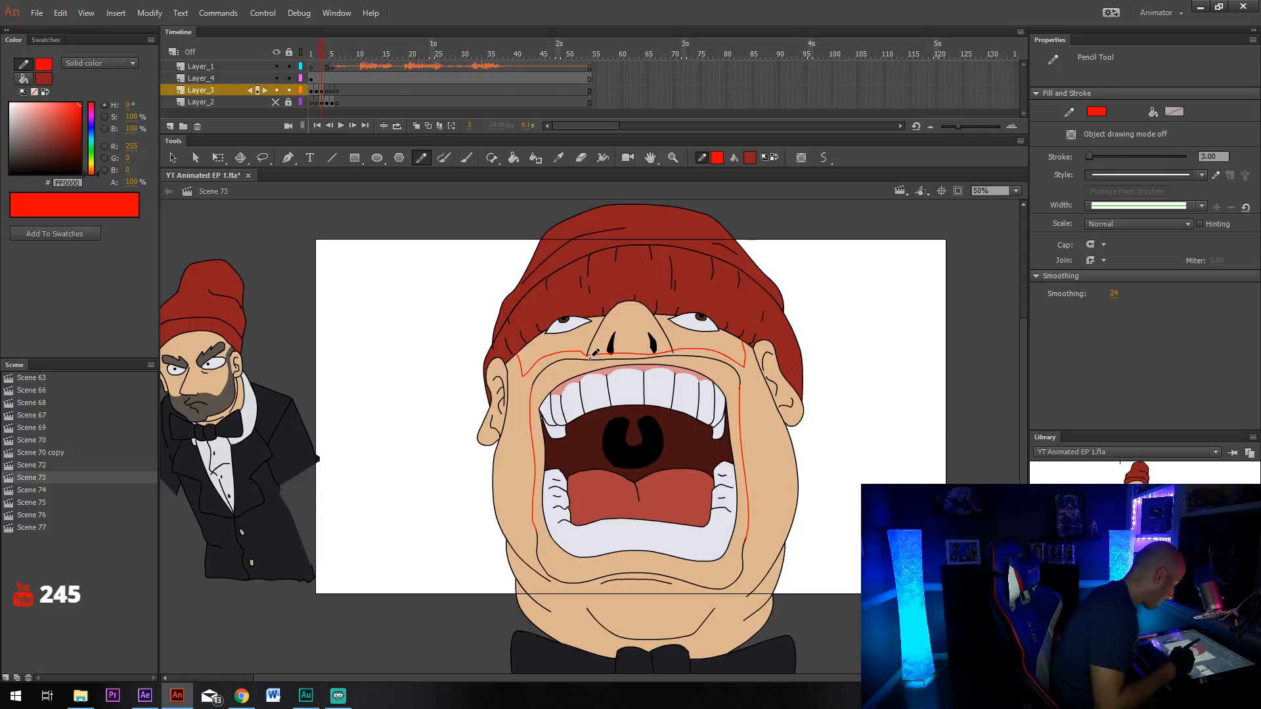
scroll(764, 472, "down", 1)
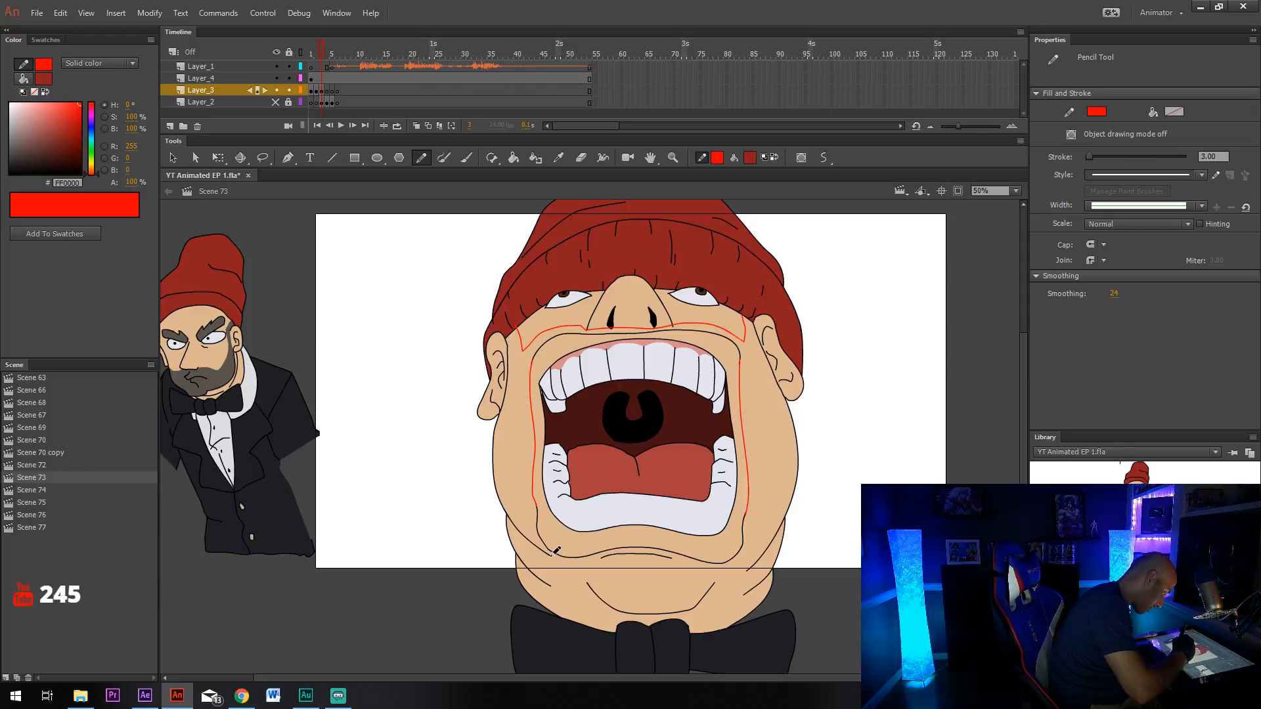
mouse_move(552, 554)
left_mouse_down()
mouse_move(677, 569)
mouse_move(653, 581)
mouse_move(571, 563)
mouse_move(547, 539)
left_mouse_up()
key("ctrl+z")
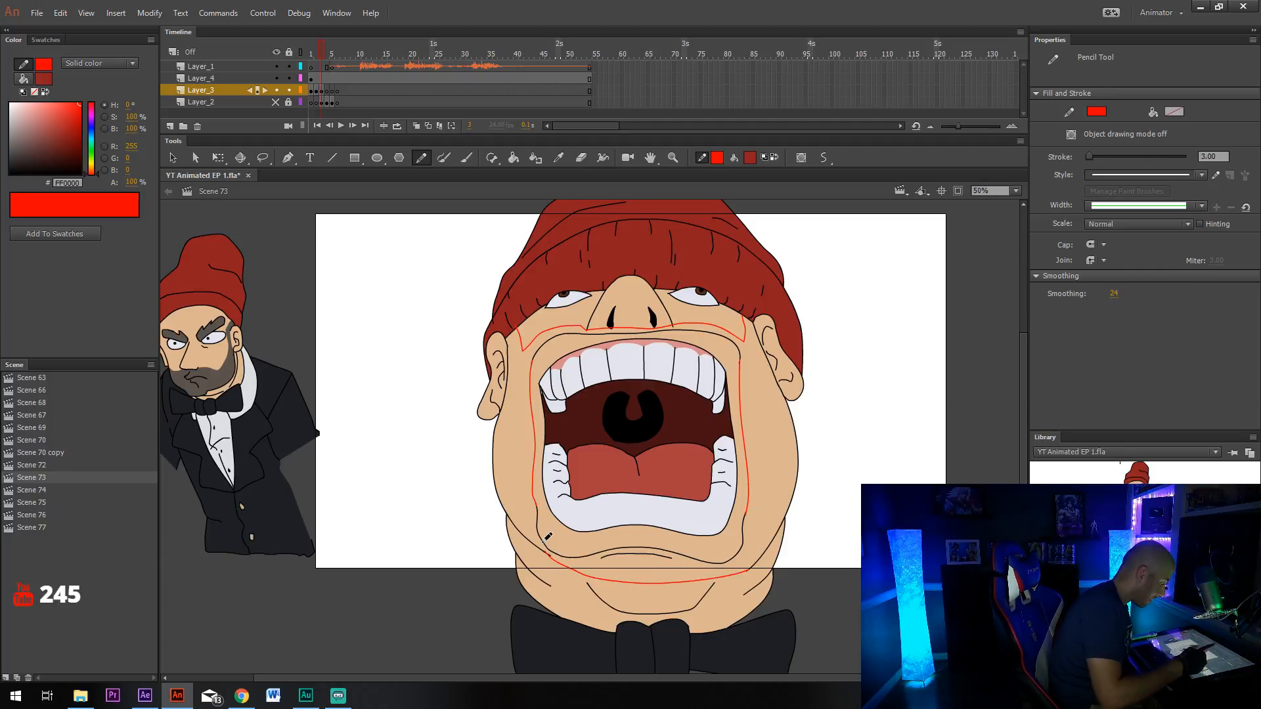
key("ctrl+z")
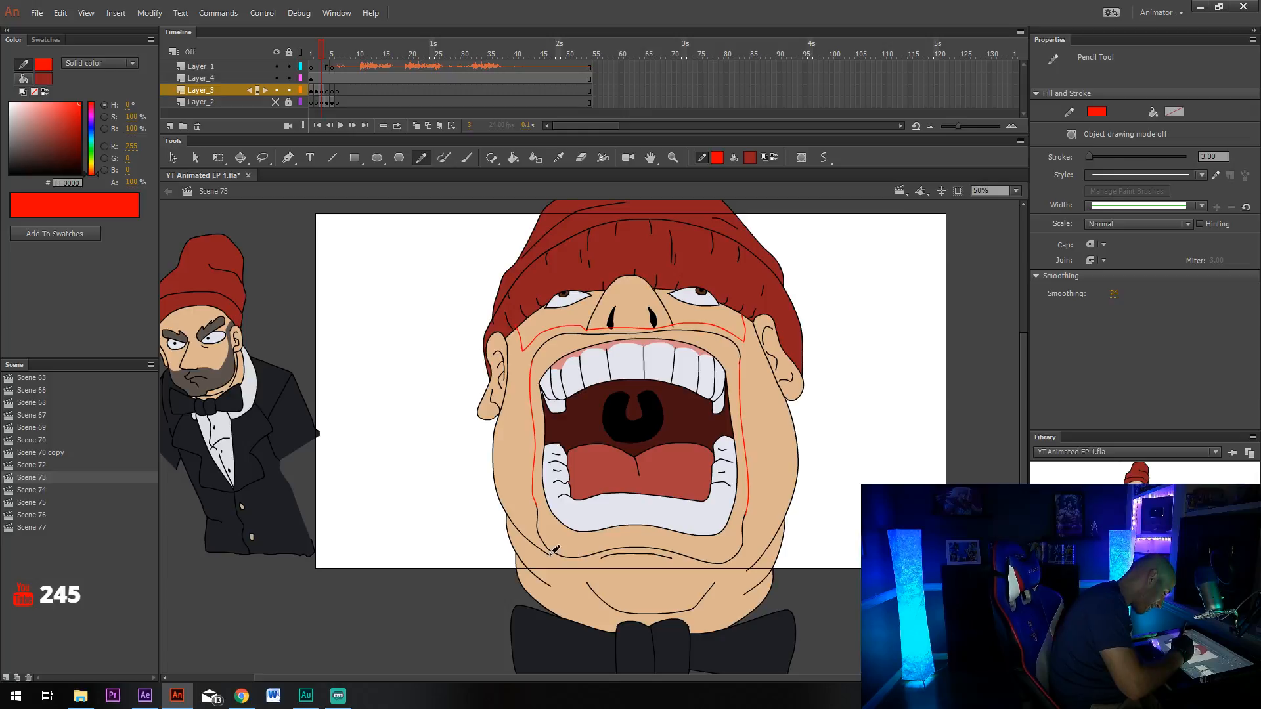
Draw the beard's lower red boundary across the chin and fill the beard area with the colour sampled from the reference character's beard.
mouse_move(552, 548)
left_mouse_down()
mouse_move(587, 566)
mouse_move(749, 565)
left_mouse_up()
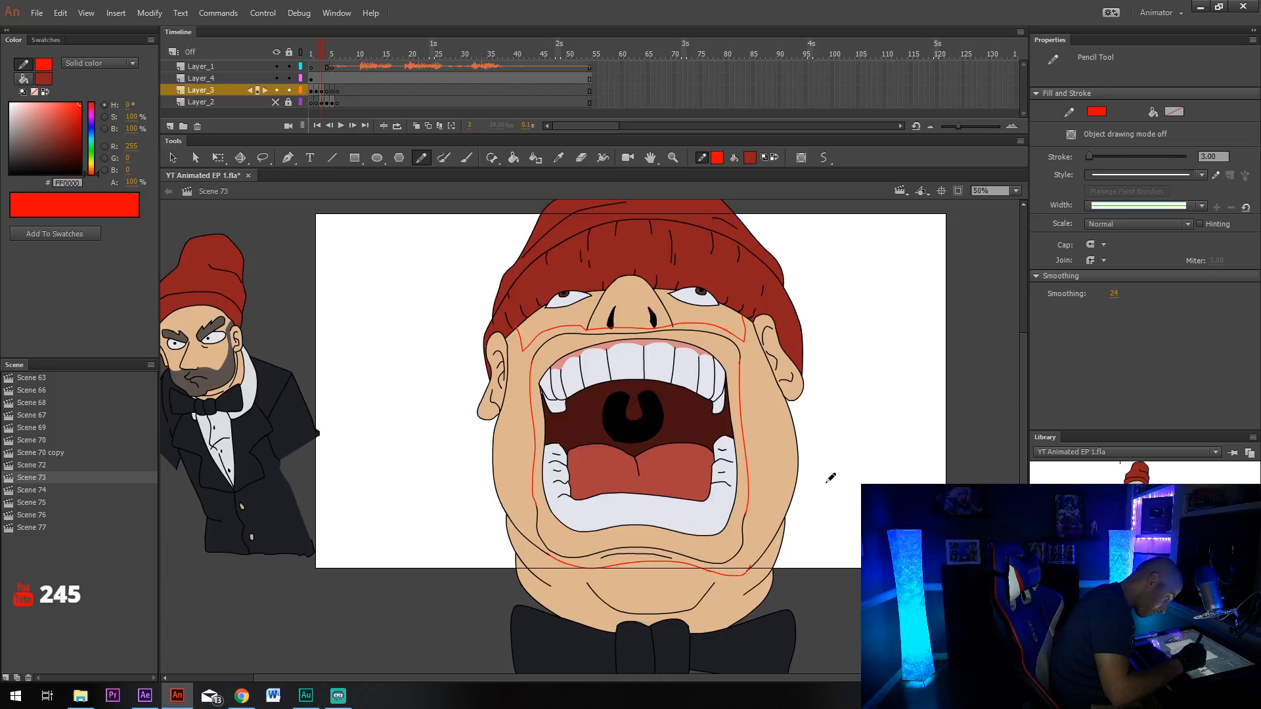
left_click(560, 159)
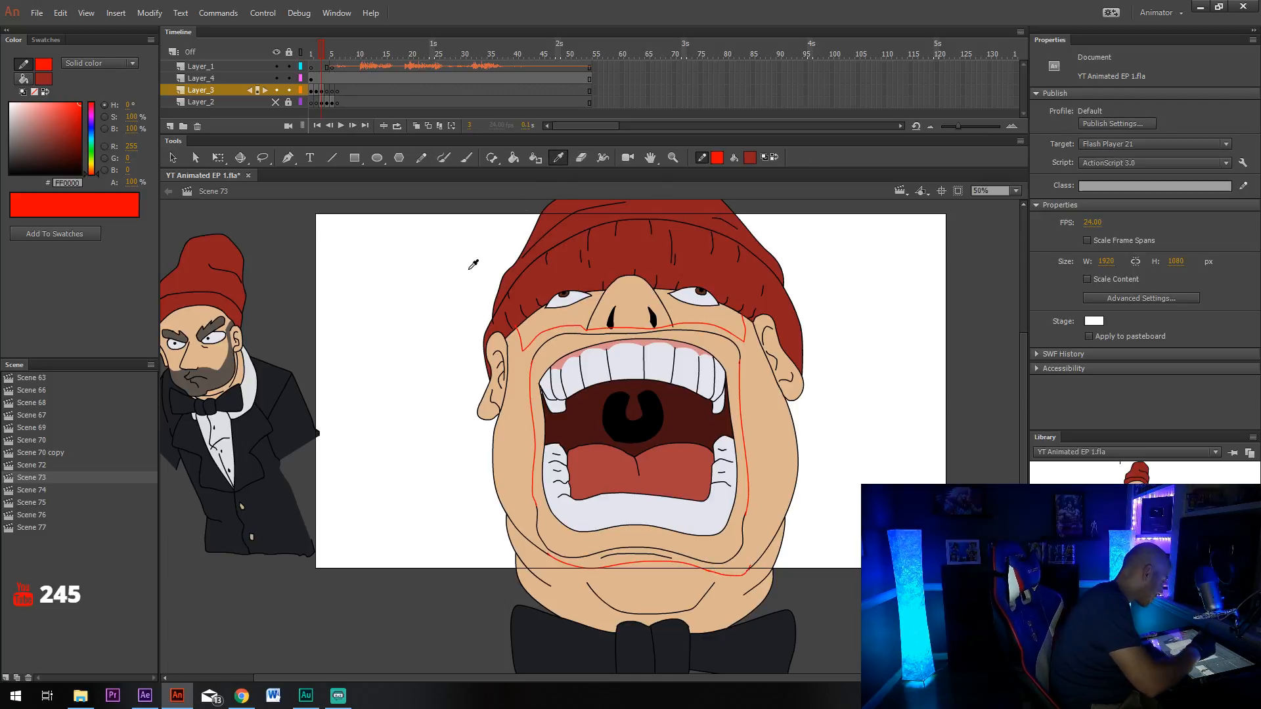
left_click_drag(459, 387, 548, 392)
left_click(311, 373)
left_click(605, 472)
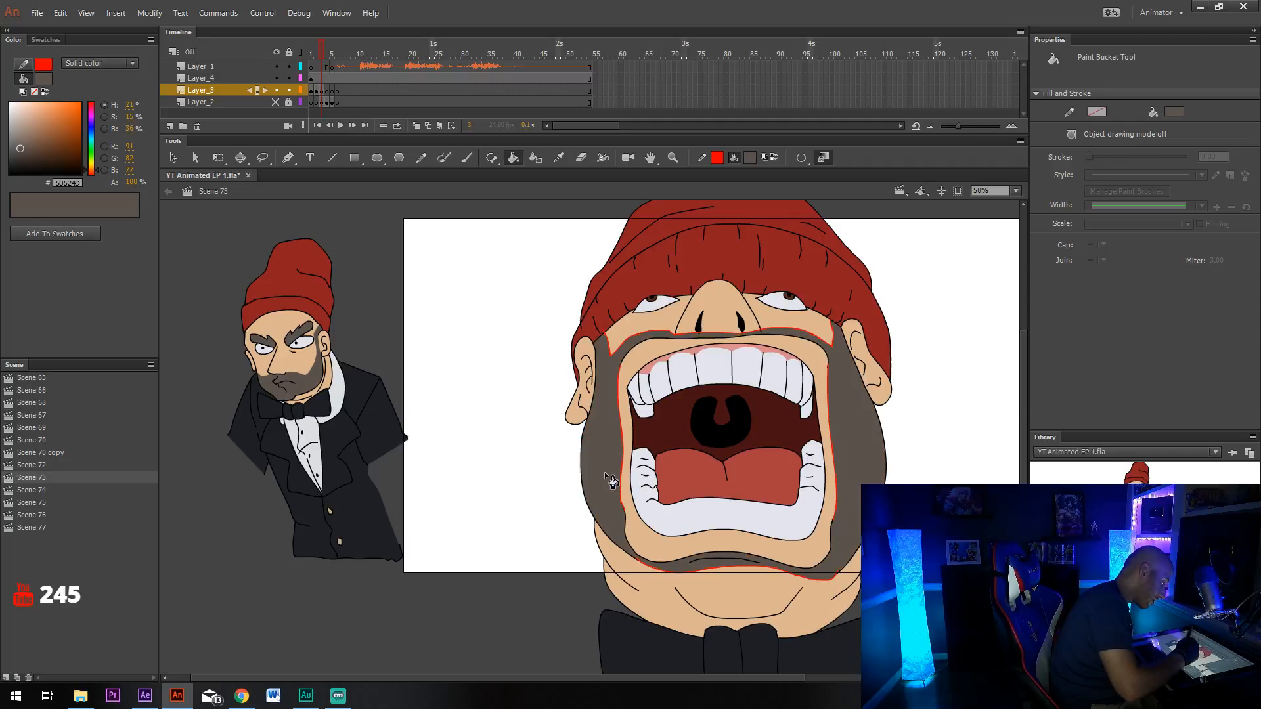
mouse_move(831, 525)
left_mouse_down()
mouse_move(797, 518)
mouse_move(764, 532)
left_mouse_up()
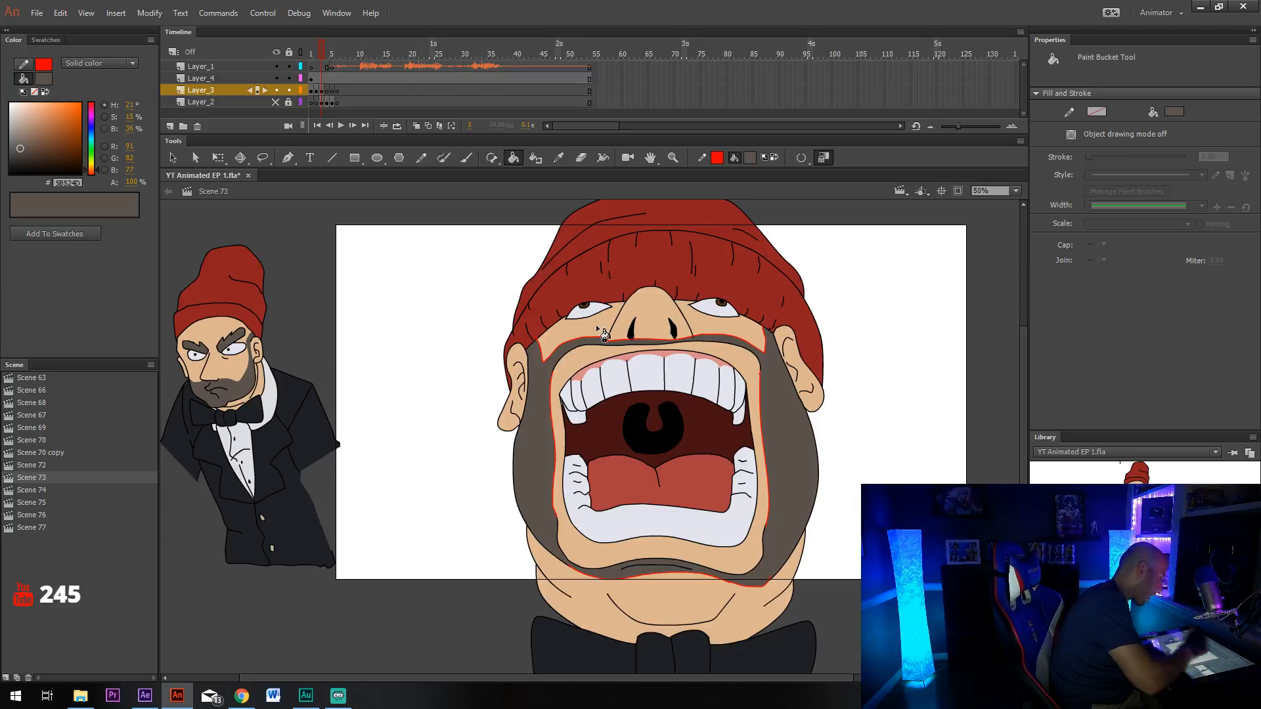
Set the stroke colour to black and pencil short crease lines under both eyes.
left_click(717, 158)
left_click(757, 243)
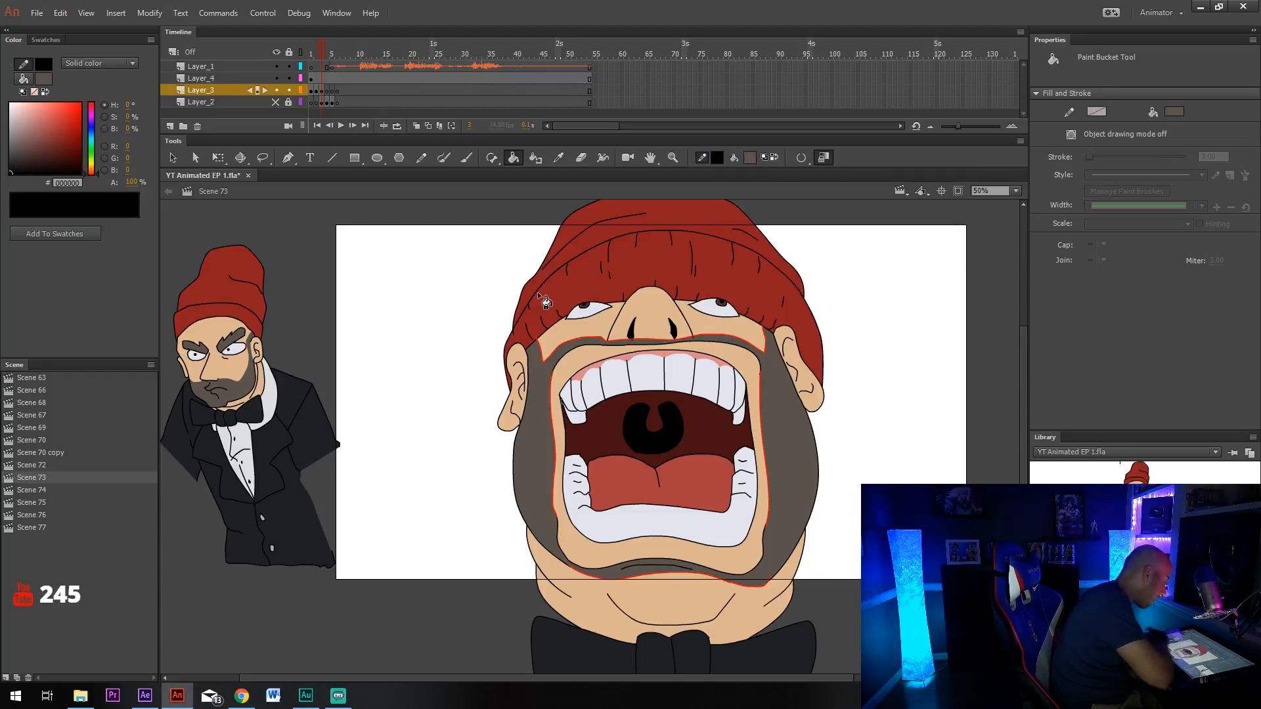
key("y")
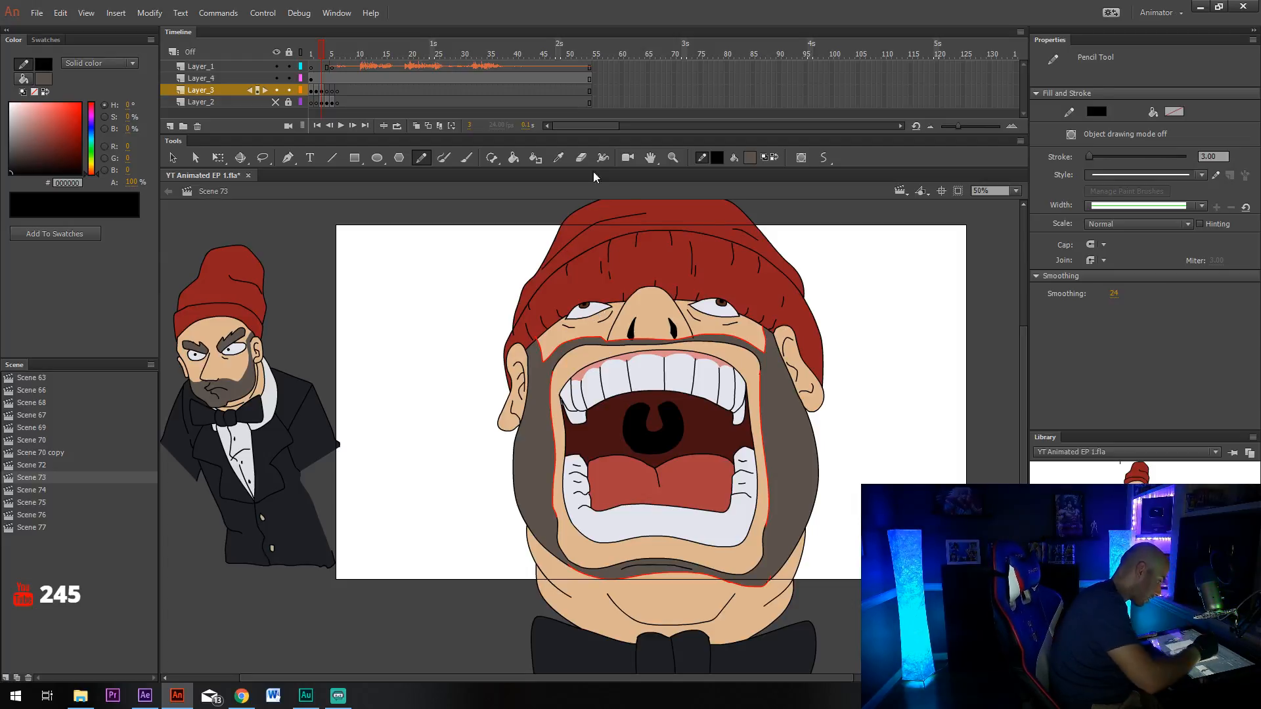
Sample the beard colour and fill the remaining skin area around the mouth with it.
left_click(558, 158)
left_click(546, 408)
left_click(564, 372)
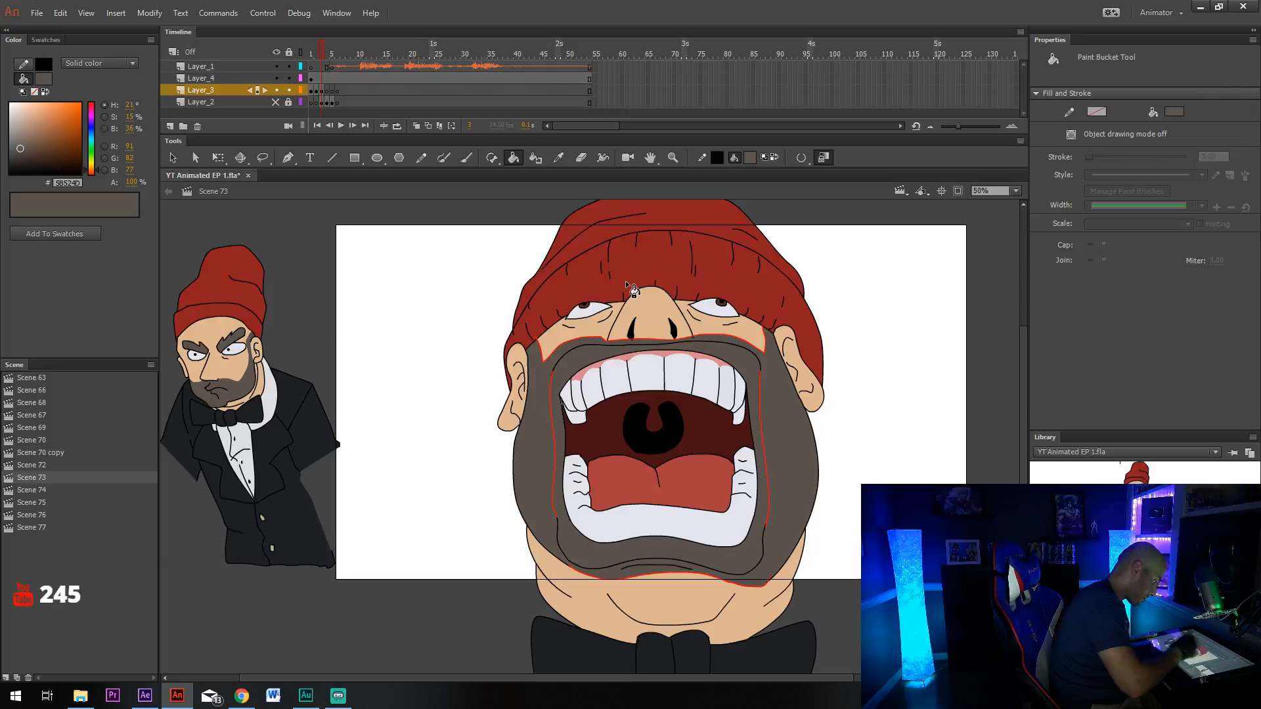
Delete all the red boundary lines beside the mouth, below the nose and across the chin.
key("v")
left_click(551, 402)
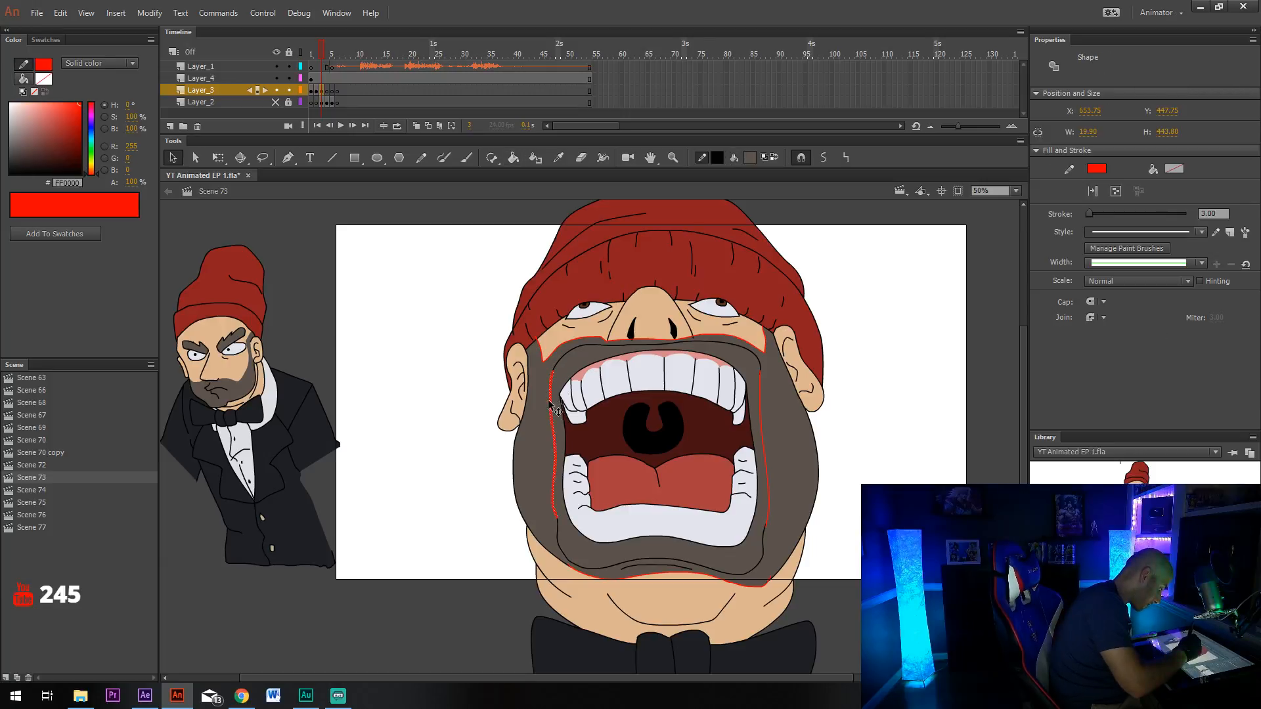
left_click(571, 336)
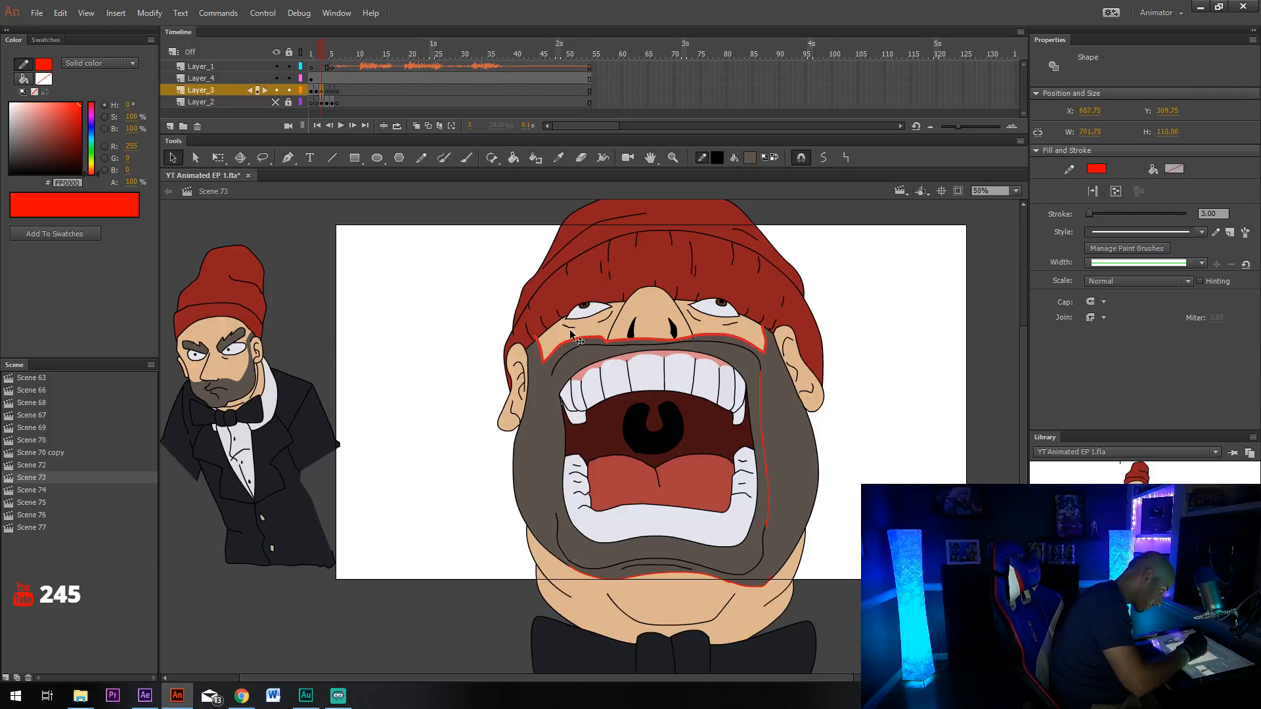
key("Delete")
left_click(760, 409)
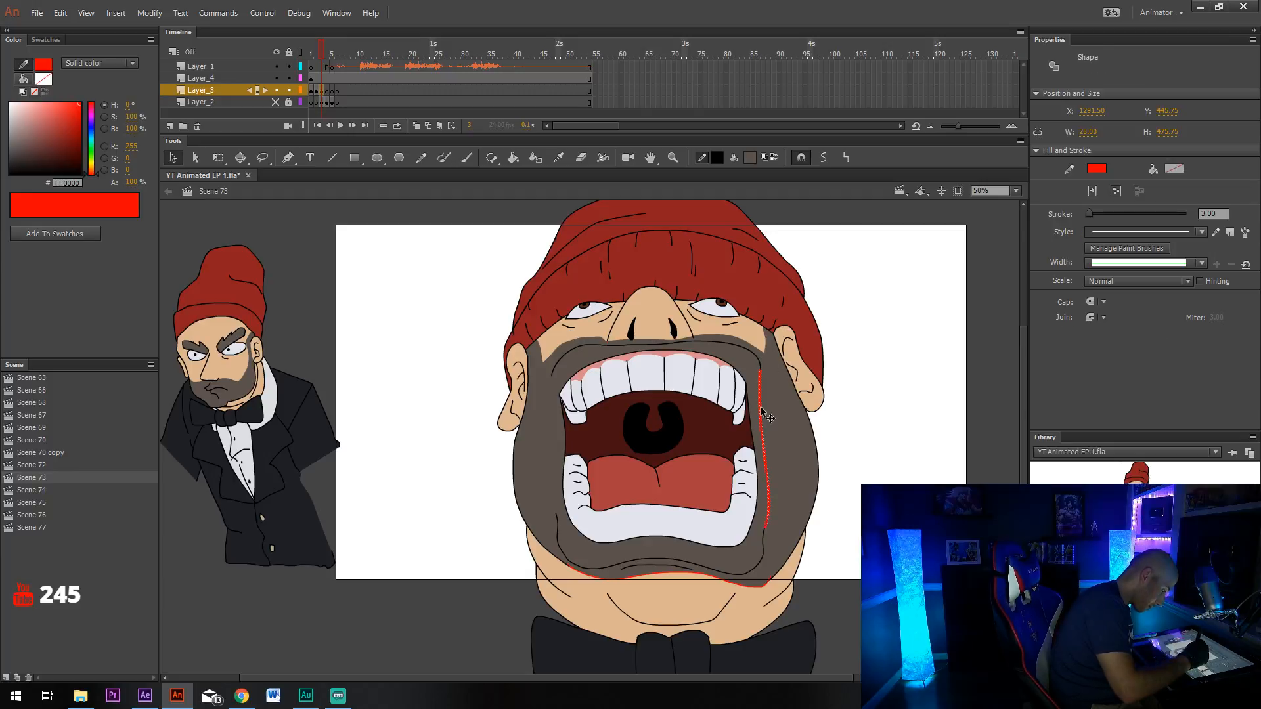
key("Delete")
left_click(757, 582)
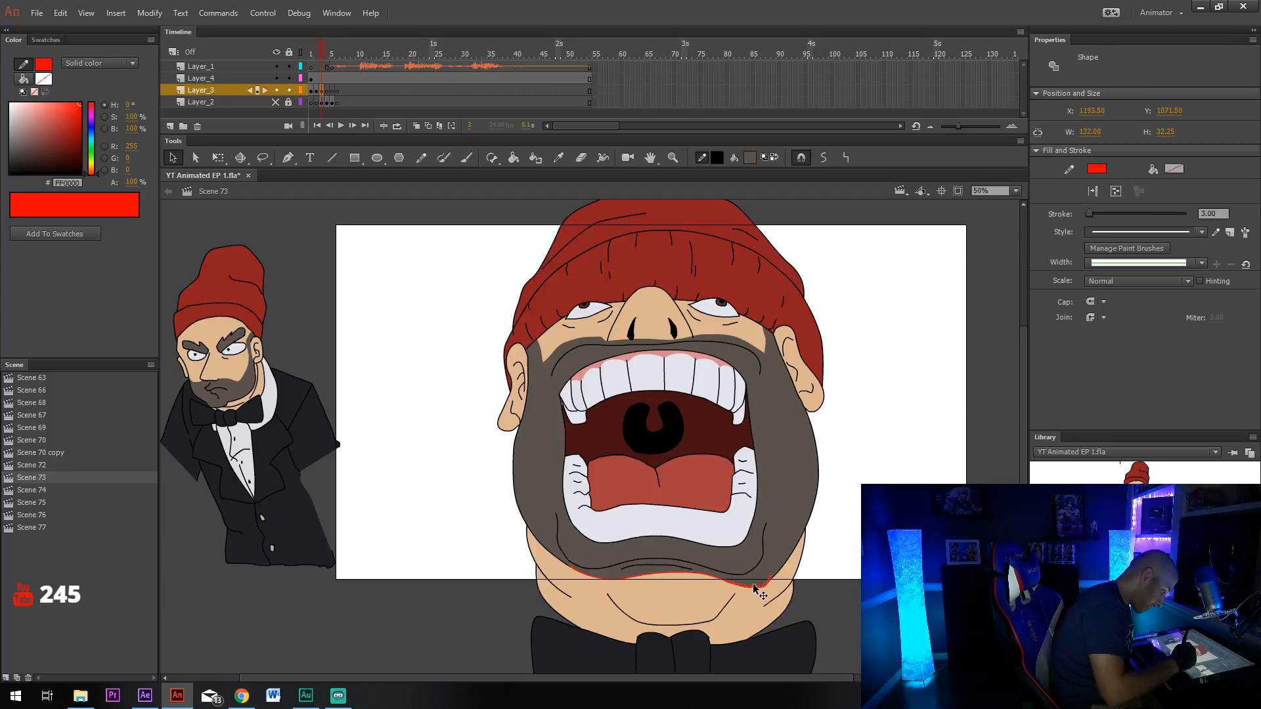
key("Delete")
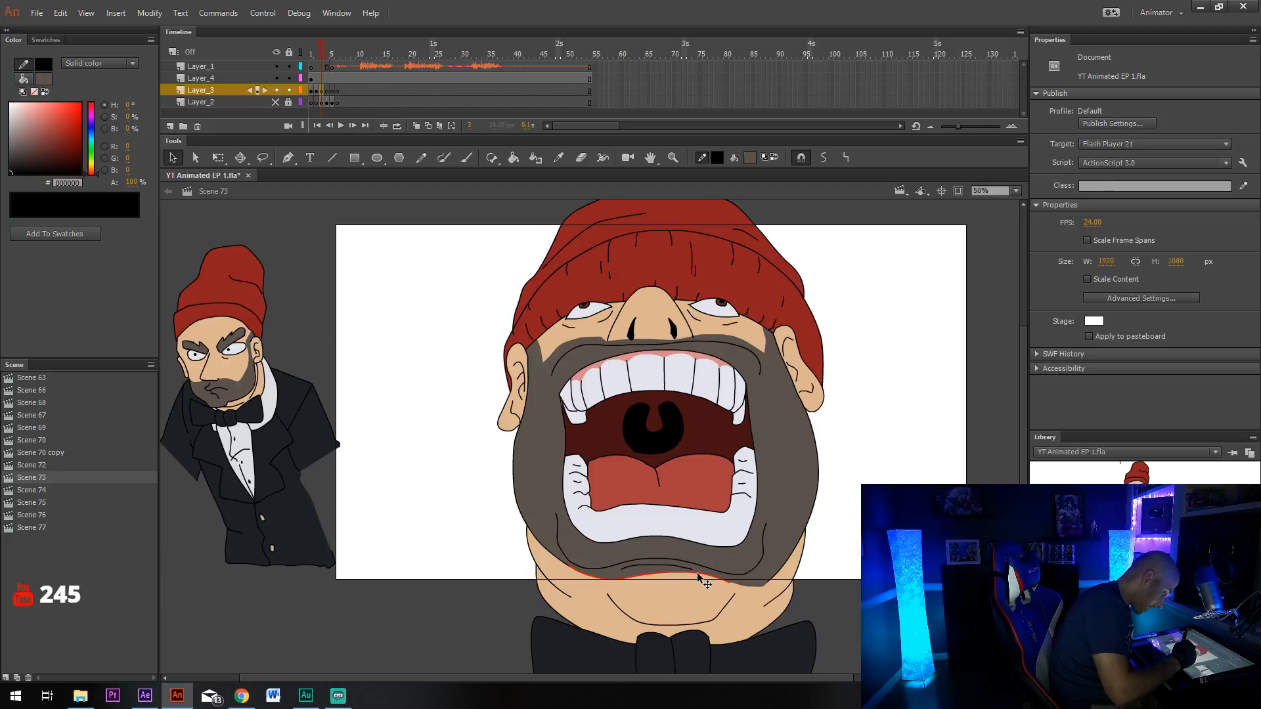
left_click(699, 575)
key("Delete")
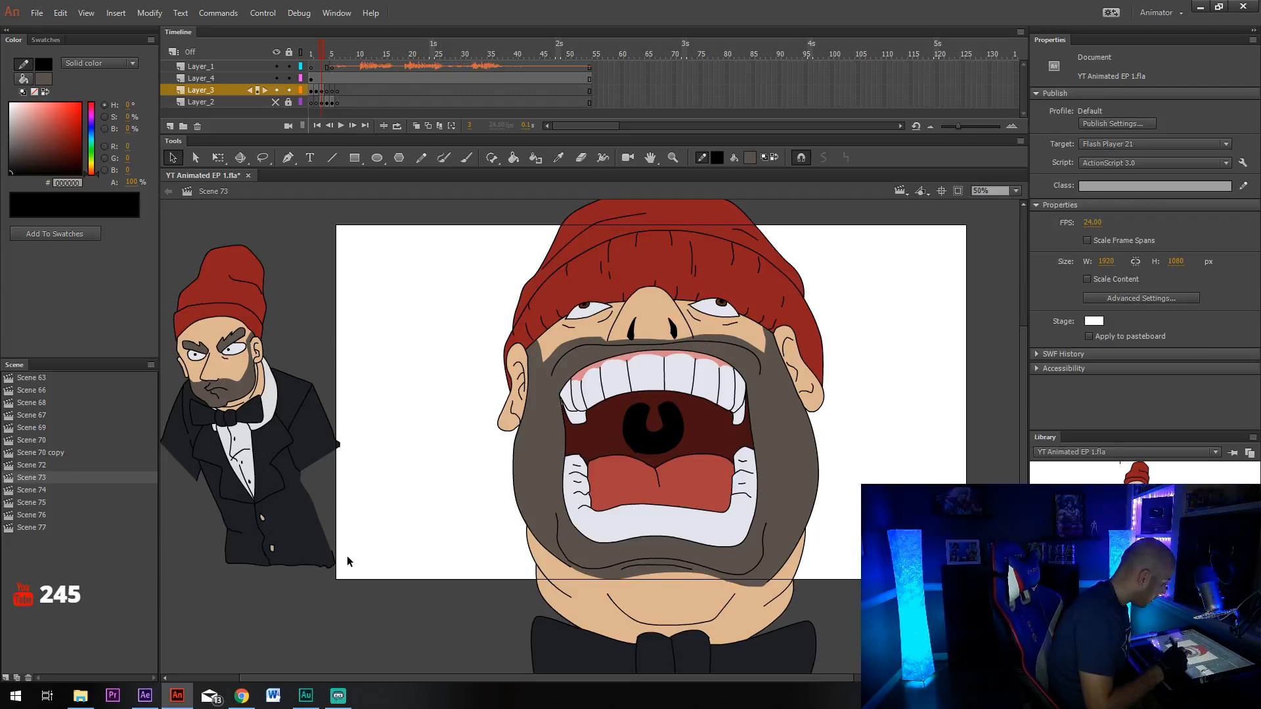
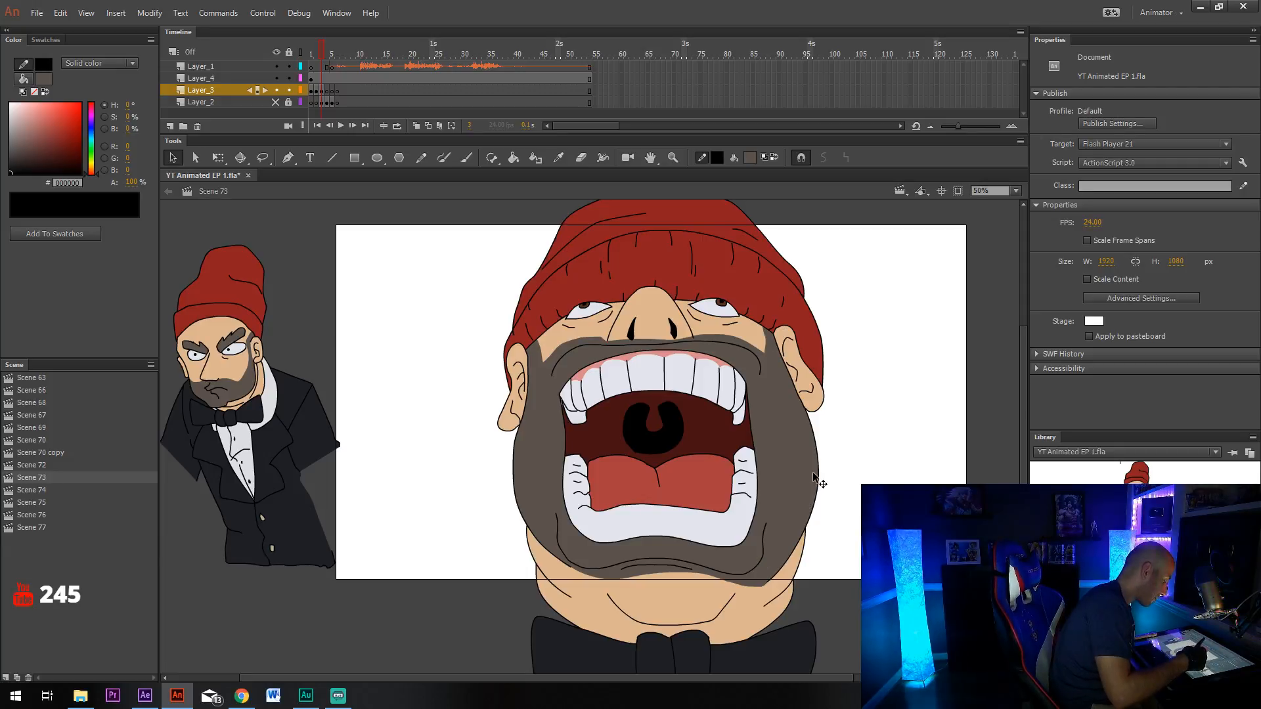
Show the rough sketch on Layer_2 and go to frame 4 of Layer_3.
key("y")
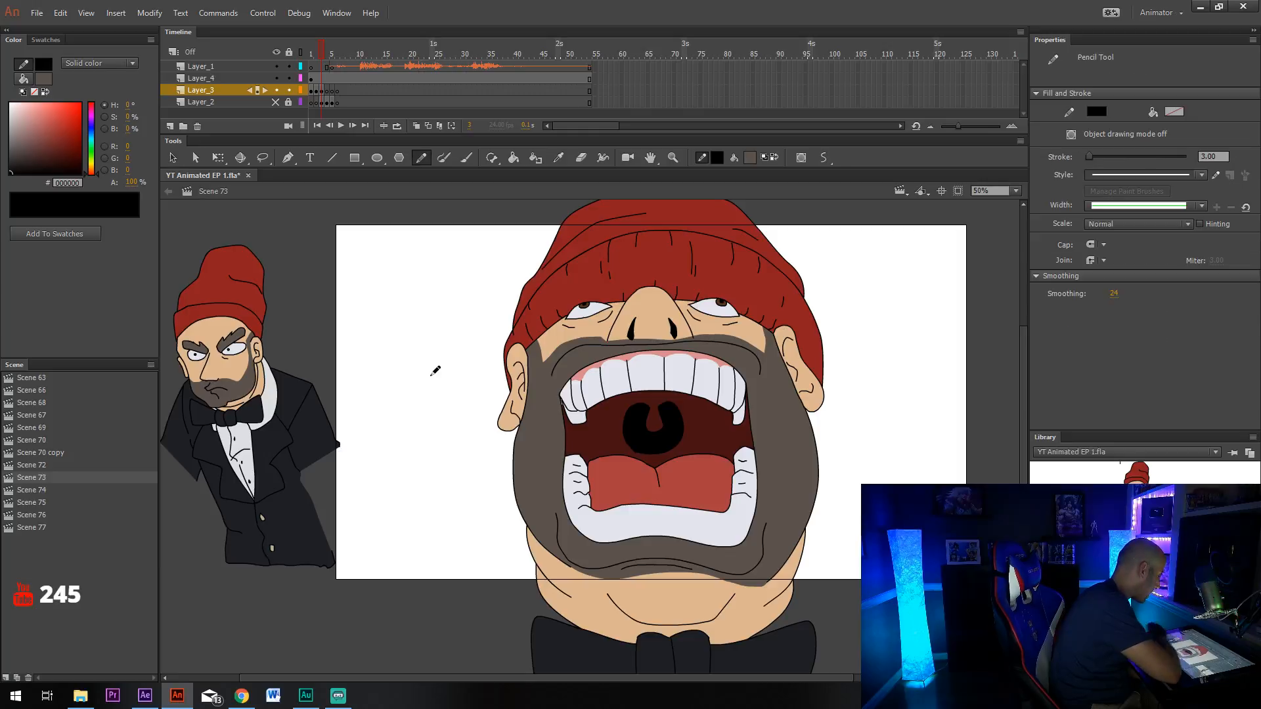
left_click(278, 102)
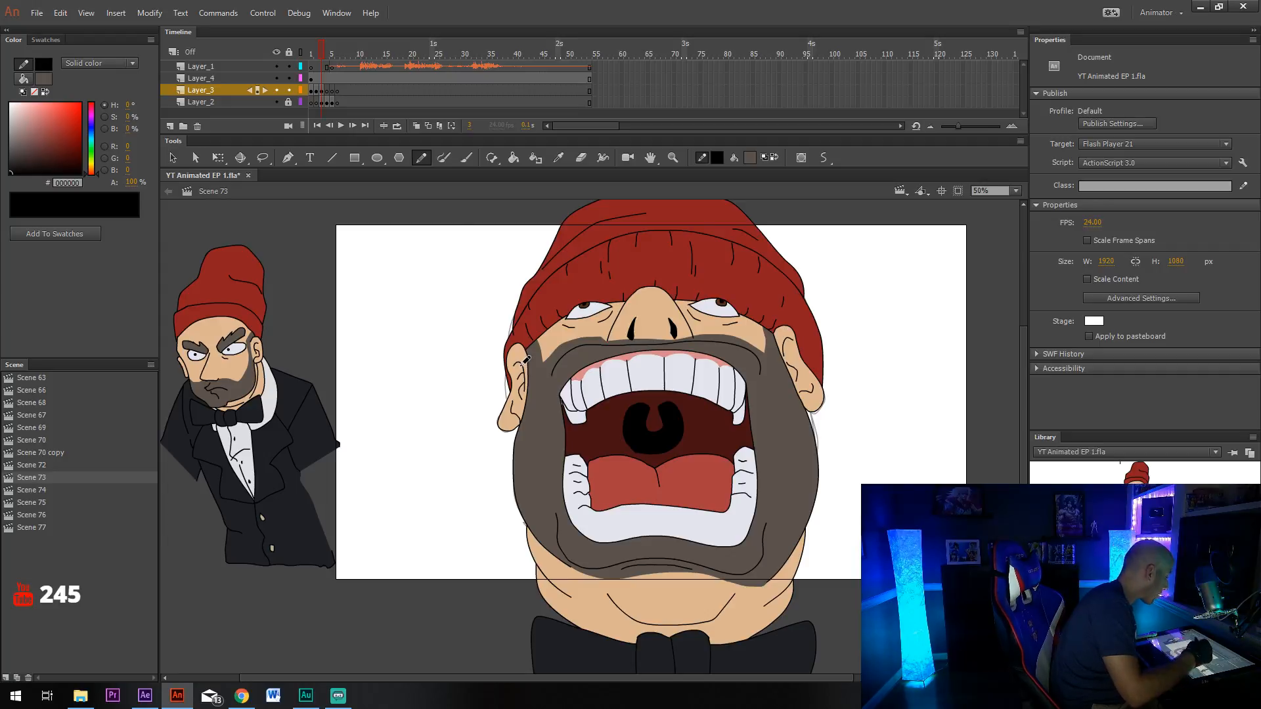
left_click(328, 91)
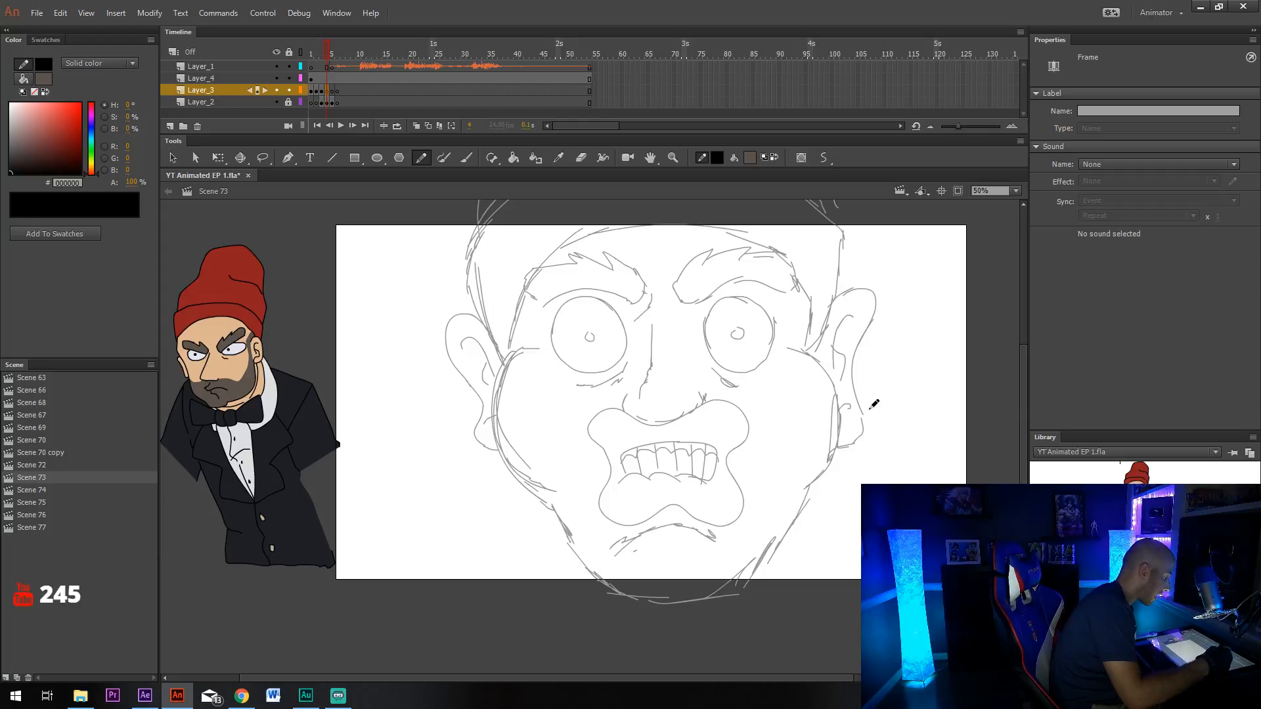
Save the animation document.
left_click(36, 13)
left_click(39, 139)
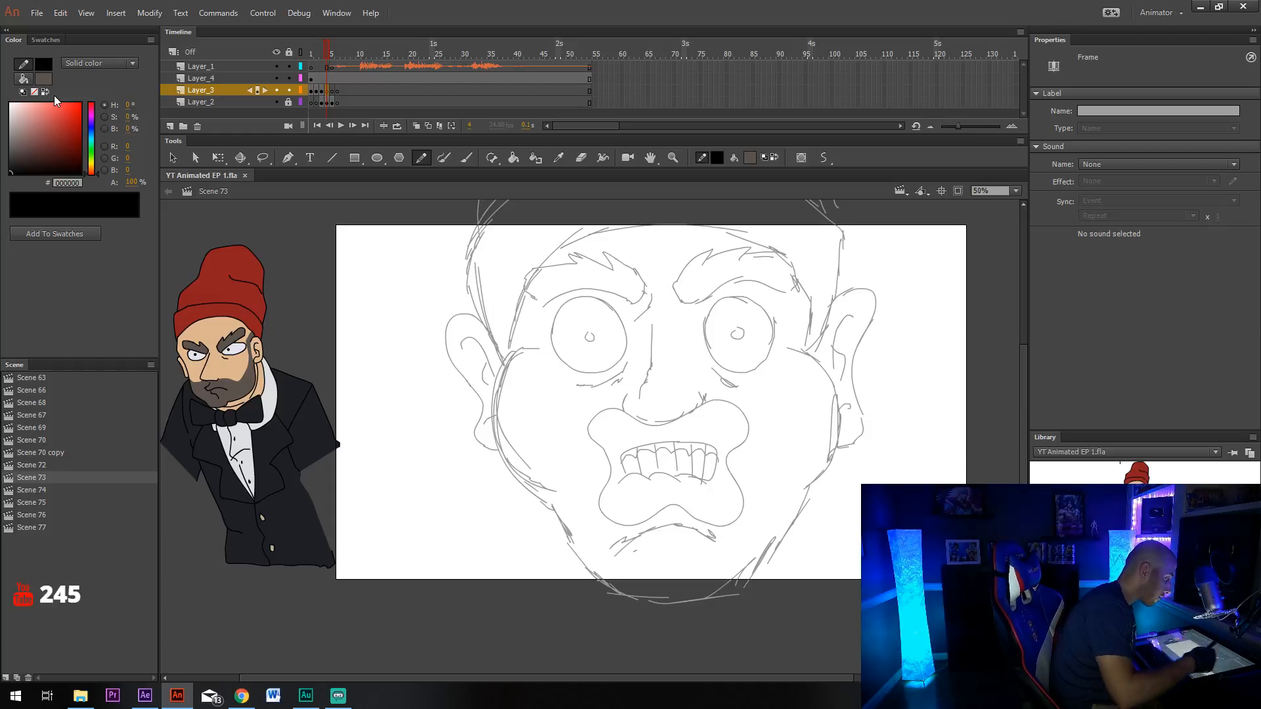
Set up the Oval tool with a black stroke and white fill for the eyes, viewing the sketch at 100%.
left_click(1015, 191)
left_click(985, 277)
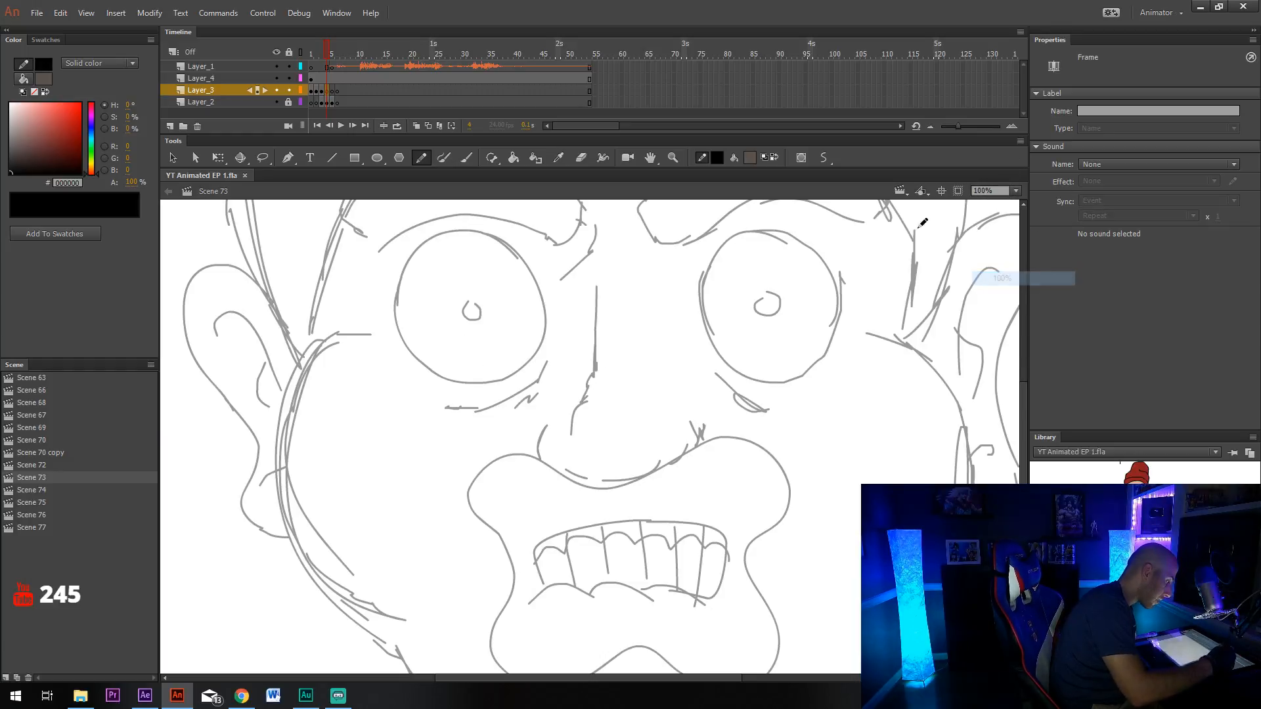
left_click_drag(763, 429, 739, 484)
left_click(372, 159)
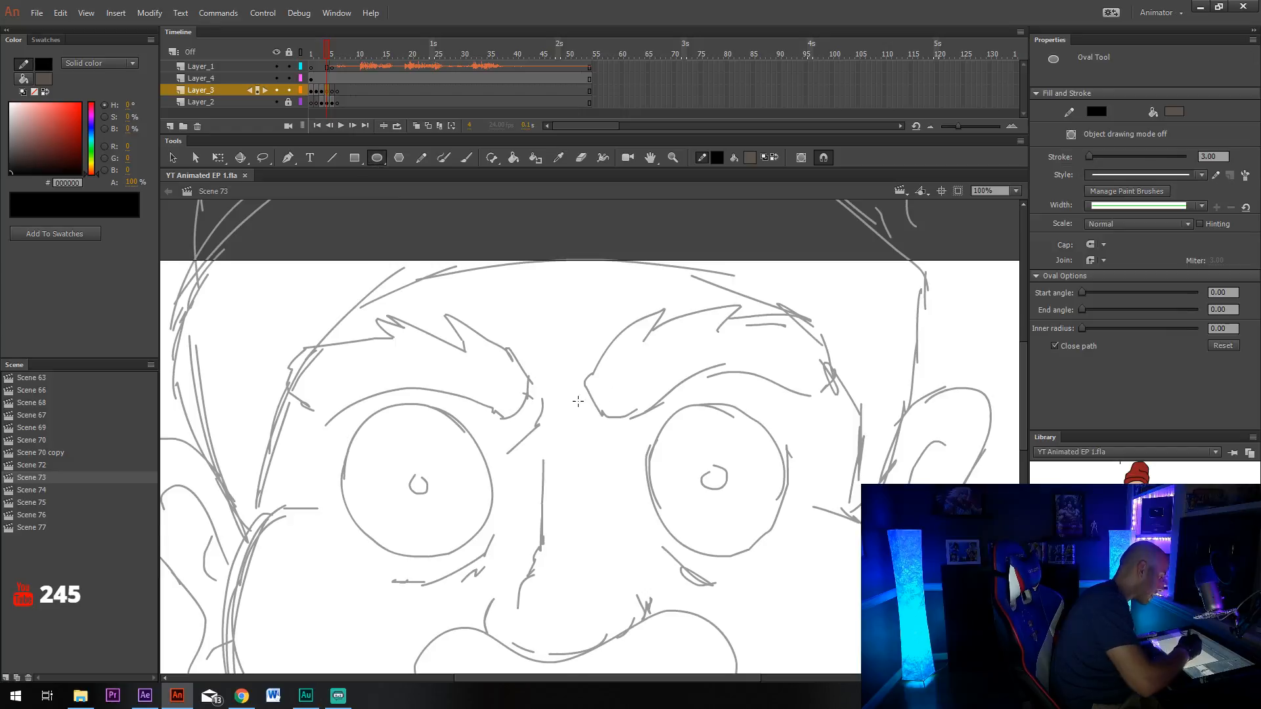
left_click(750, 159)
left_click(791, 246)
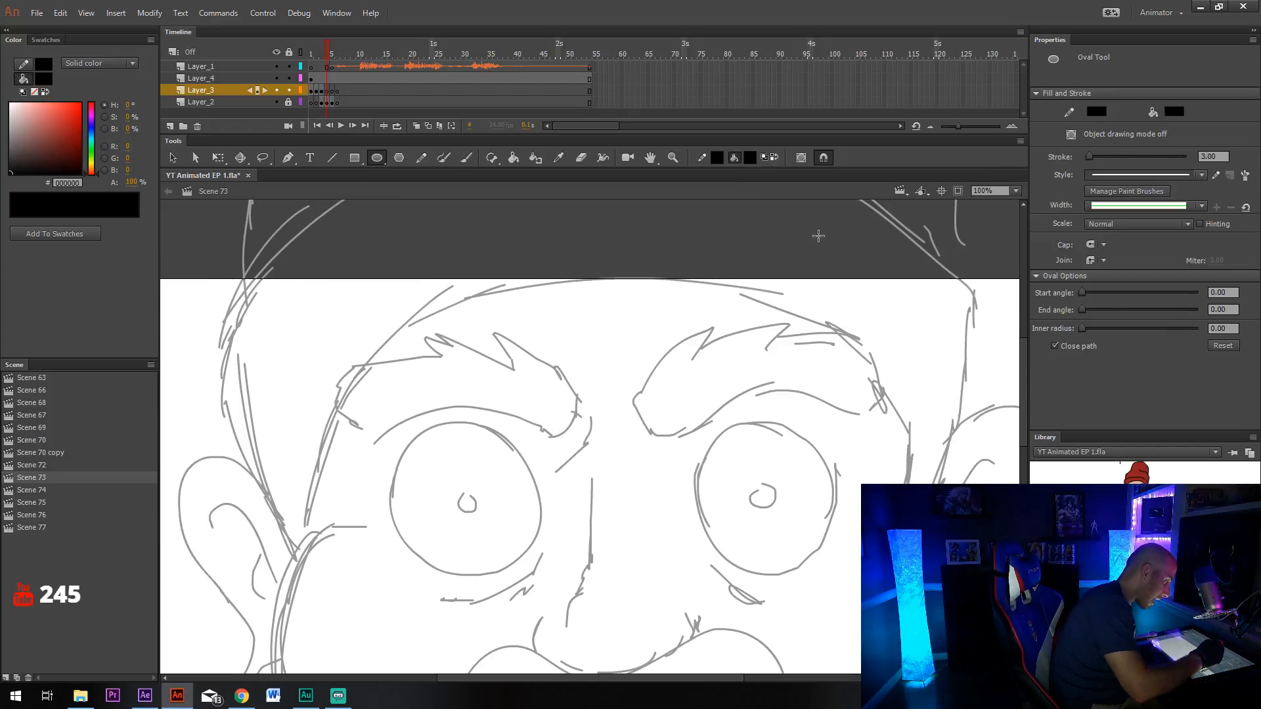
left_click(750, 158)
left_click(799, 246)
mouse_move(438, 460)
left_mouse_down()
mouse_move(518, 440)
mouse_move(497, 432)
mouse_move(614, 565)
left_mouse_up()
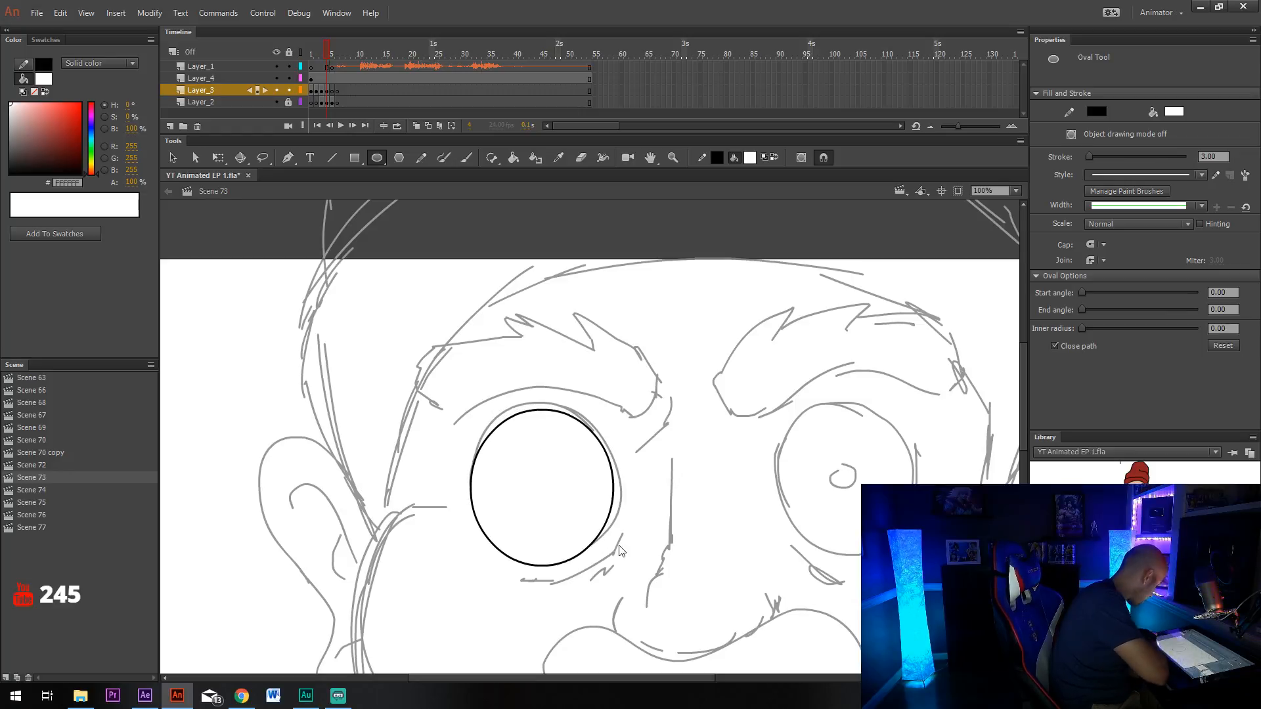
key("ctrl+z")
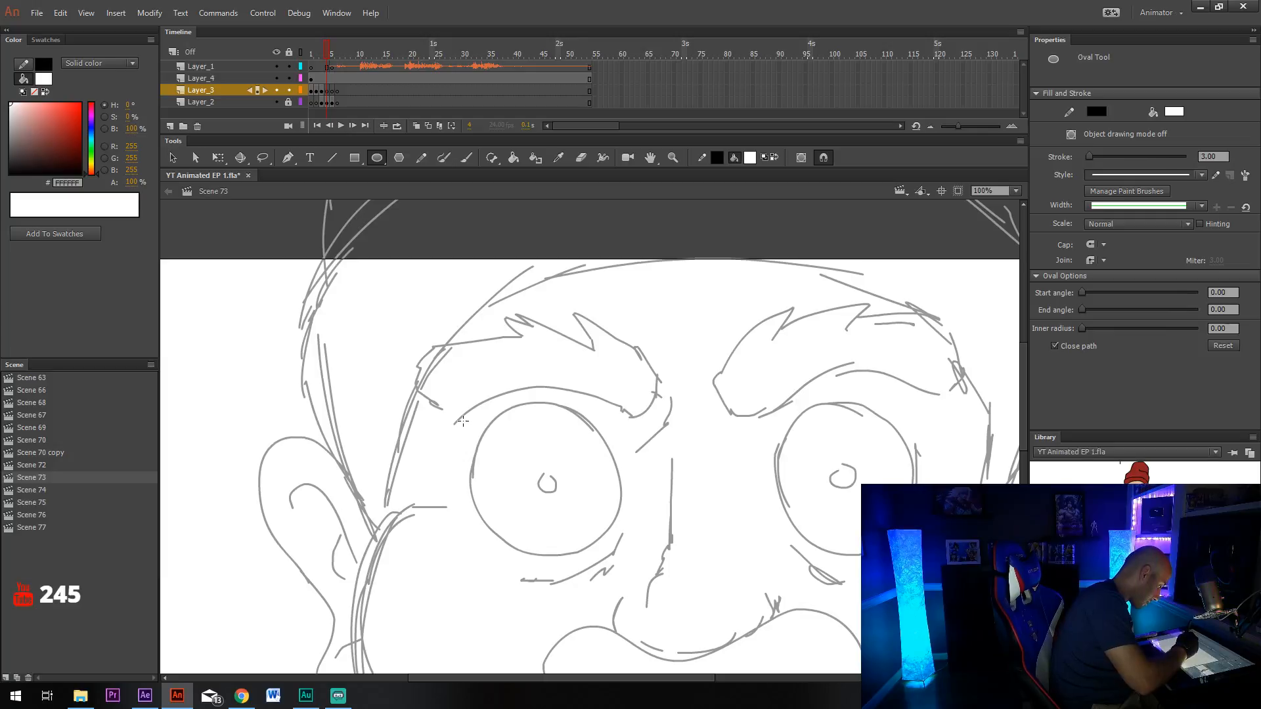
left_click_drag(463, 421, 627, 560)
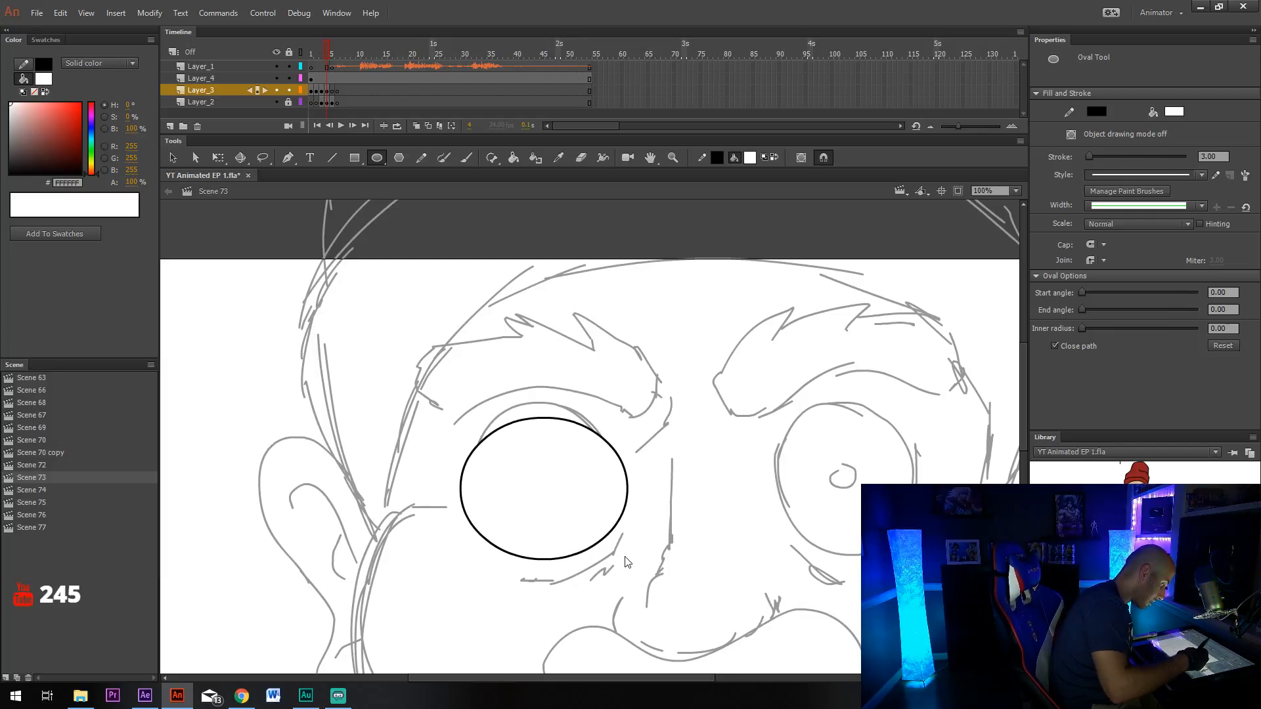
left_click_drag(759, 501, 691, 481)
key("ctrl+z")
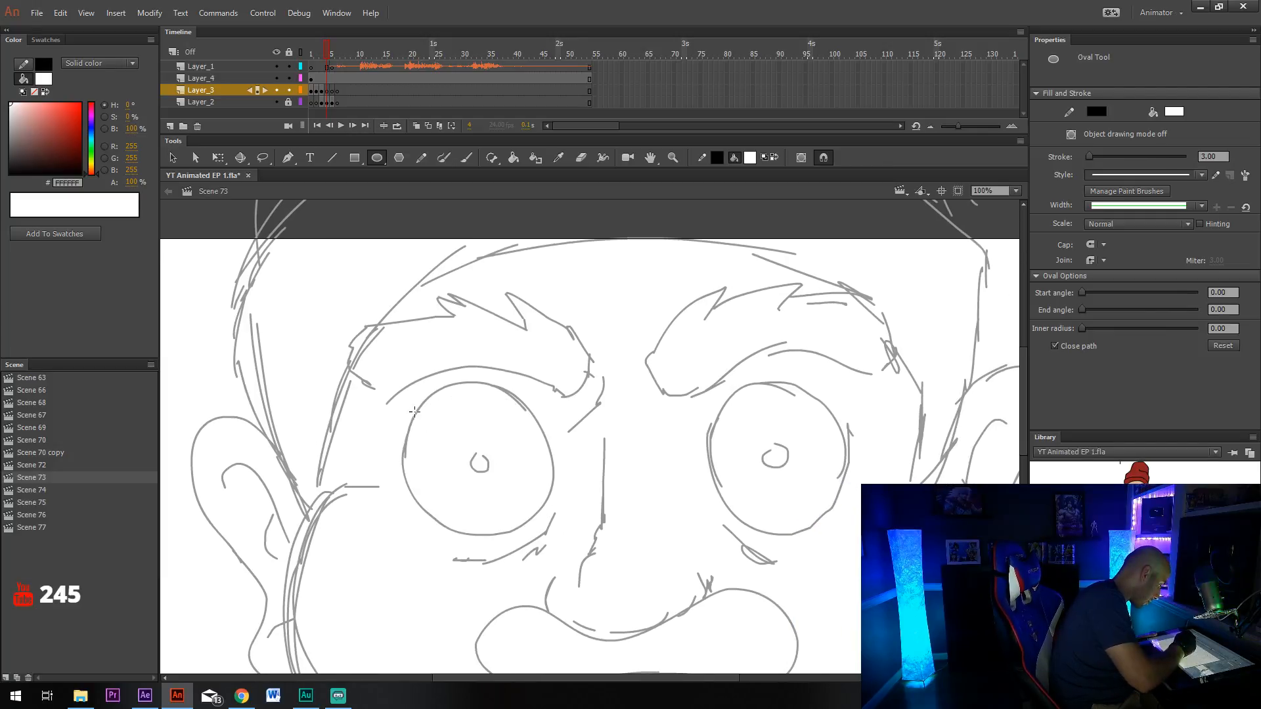
Draw a white, black-outlined circle about 228 px wide over the left sketched eye and paste a copy over the right eye.
left_click_drag(406, 388, 555, 545)
left_click_drag(749, 471, 731, 472)
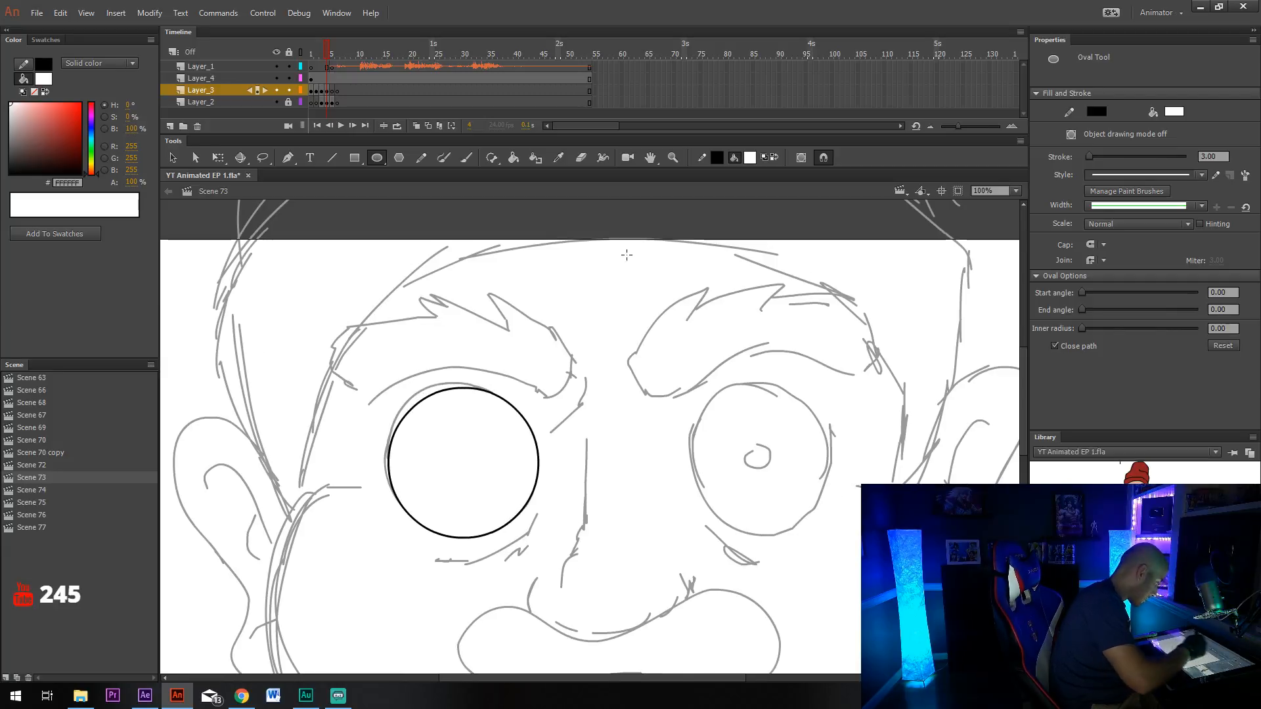
key("v")
left_click(519, 453)
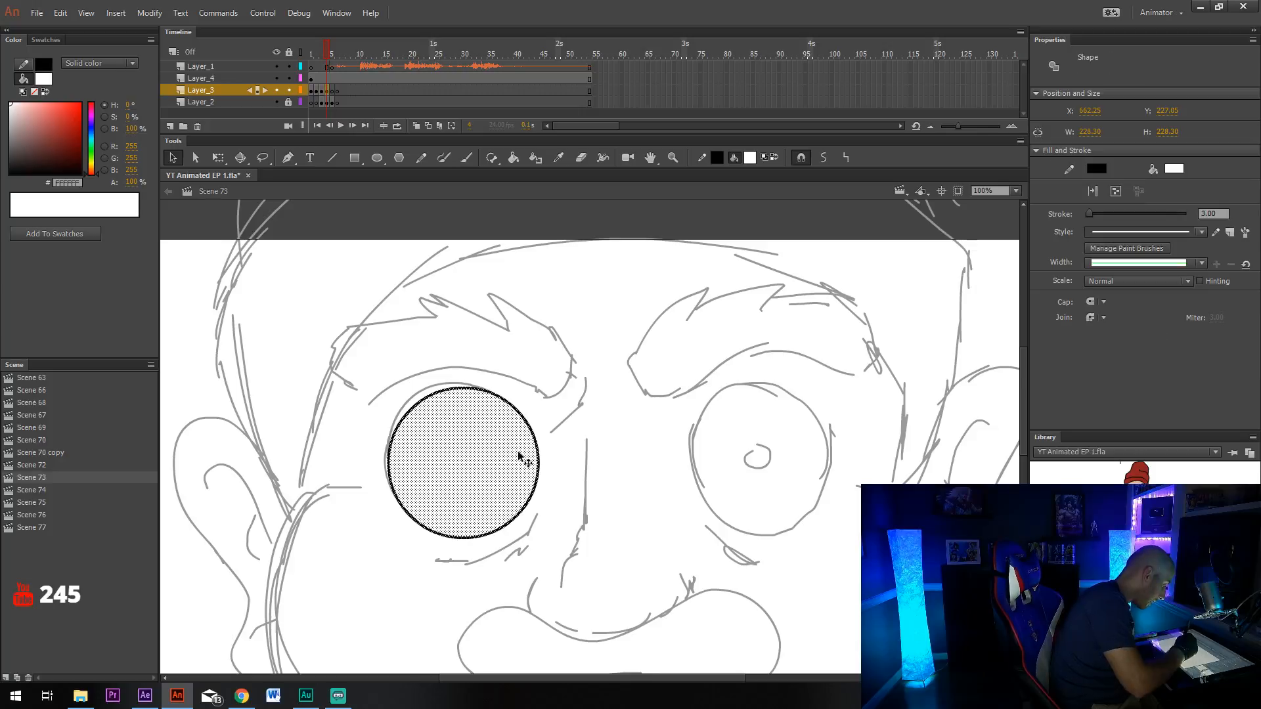
left_click(60, 12)
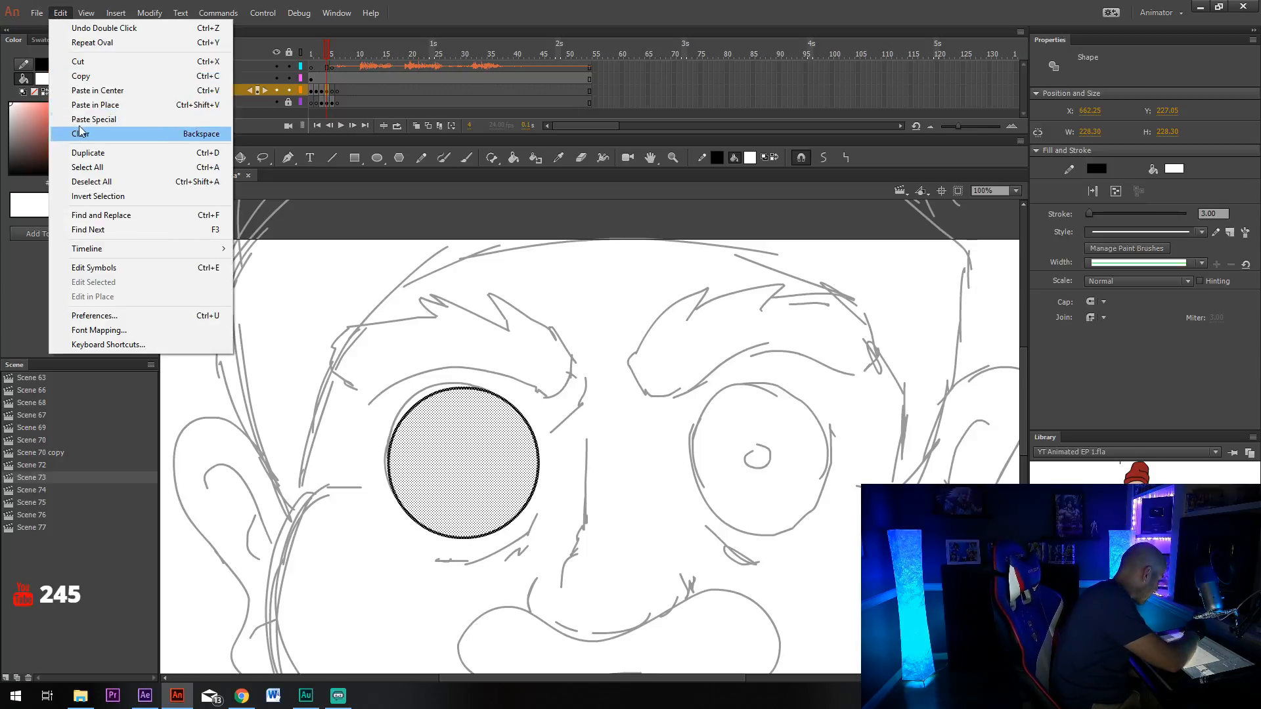
left_click(83, 77)
left_click(61, 13)
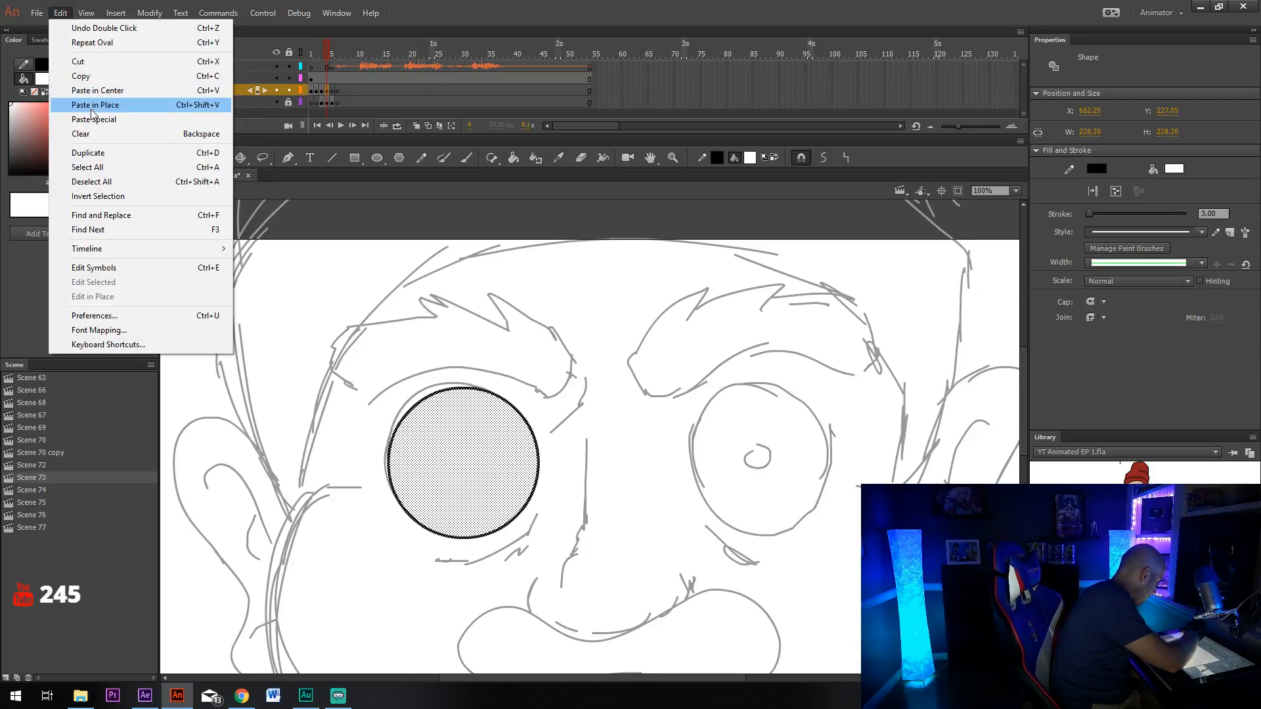
left_click(95, 105)
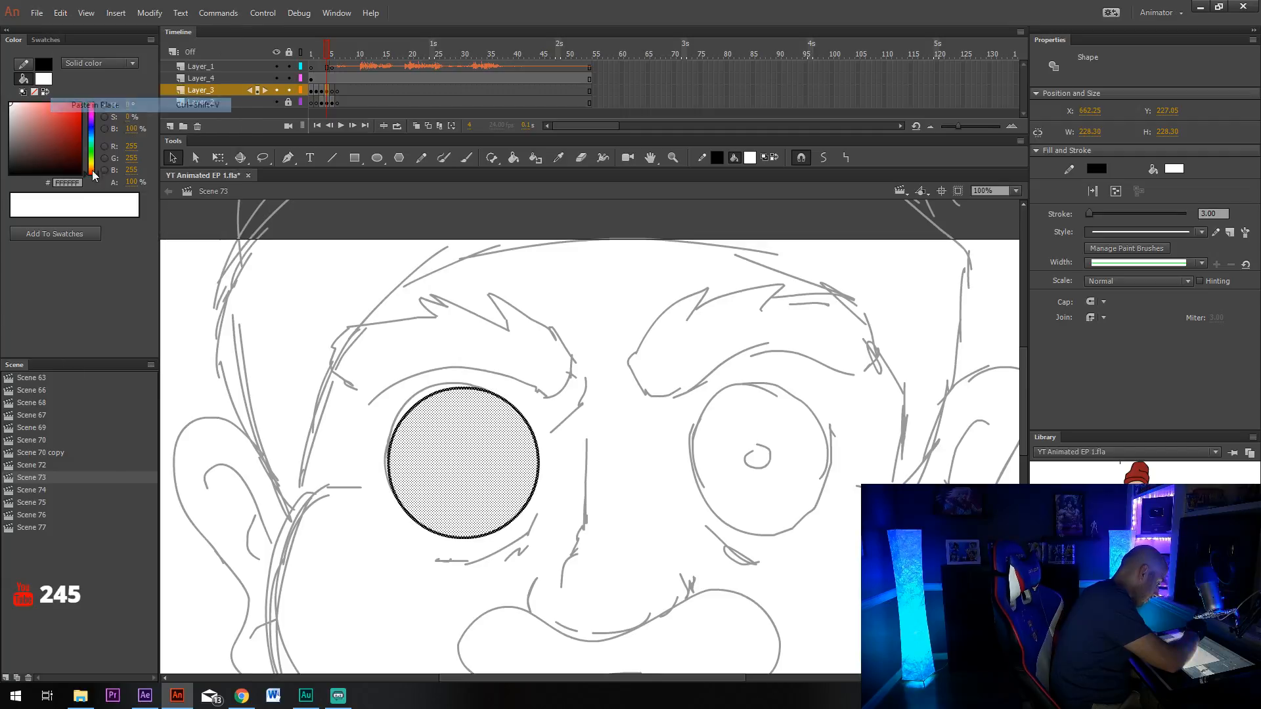
left_click_drag(510, 482, 796, 478)
left_click(845, 431)
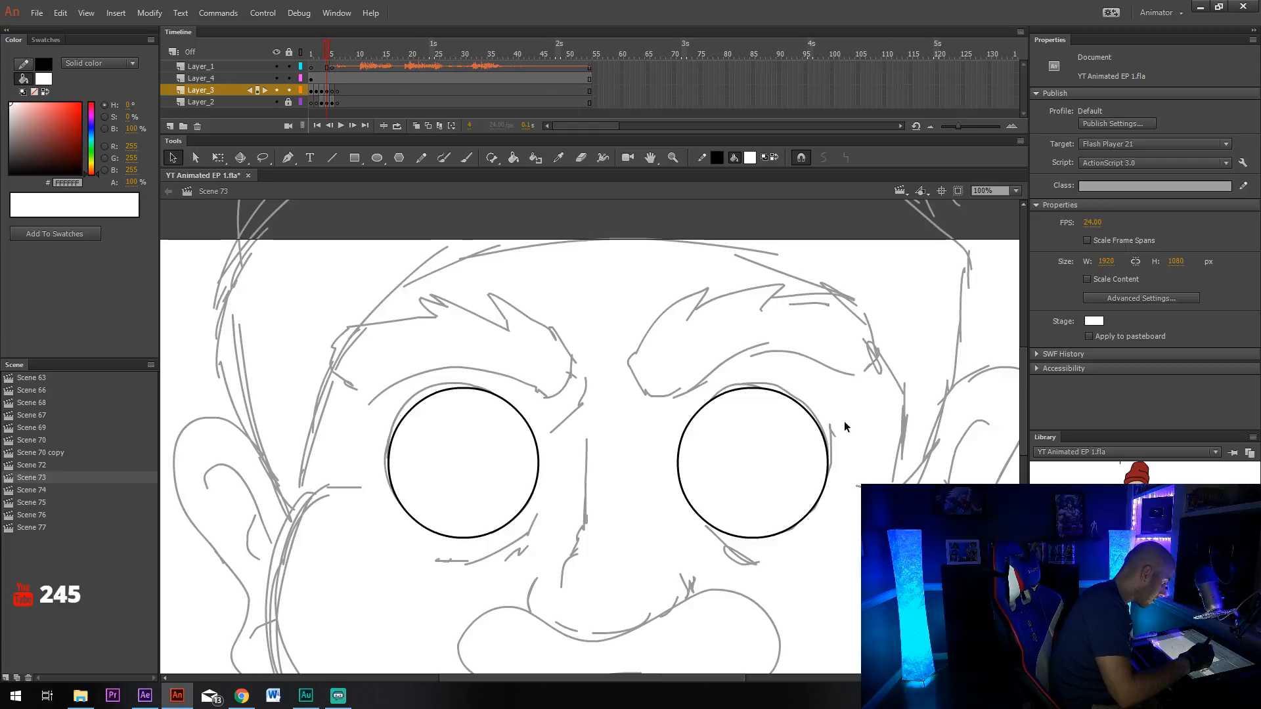
left_click_drag(686, 480, 714, 406)
key("y")
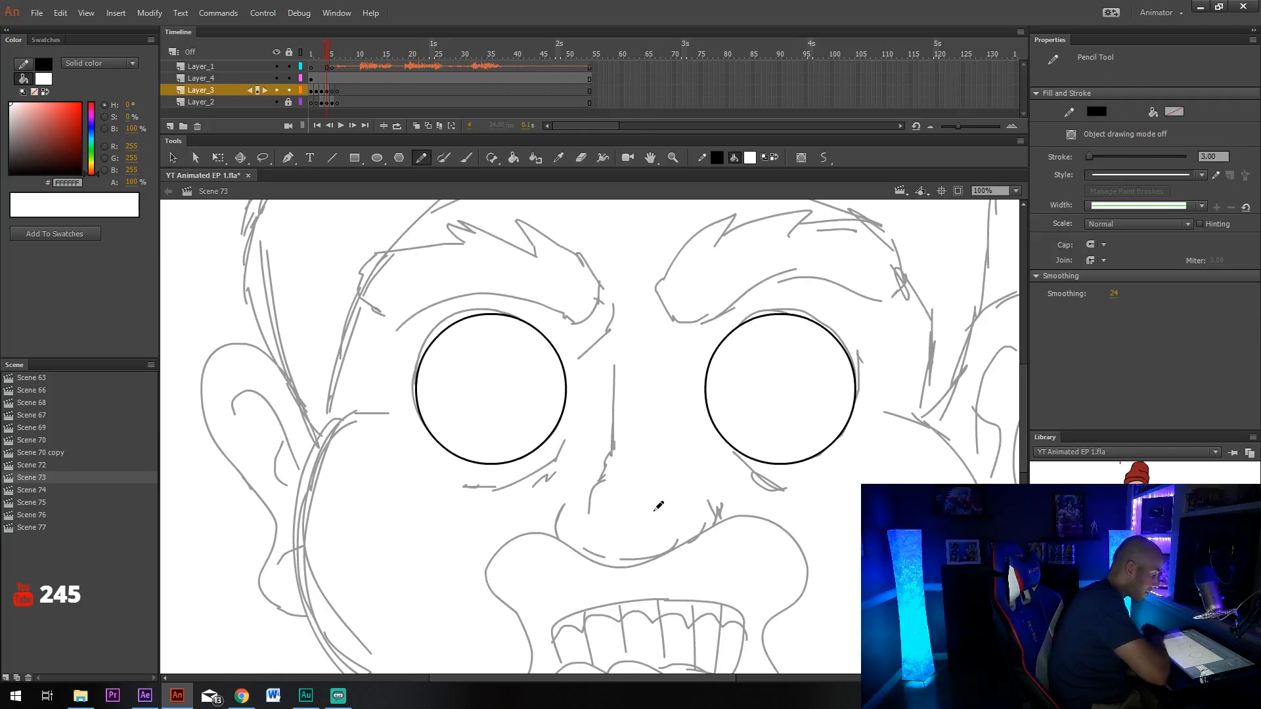
left_click_drag(328, 510, 340, 468)
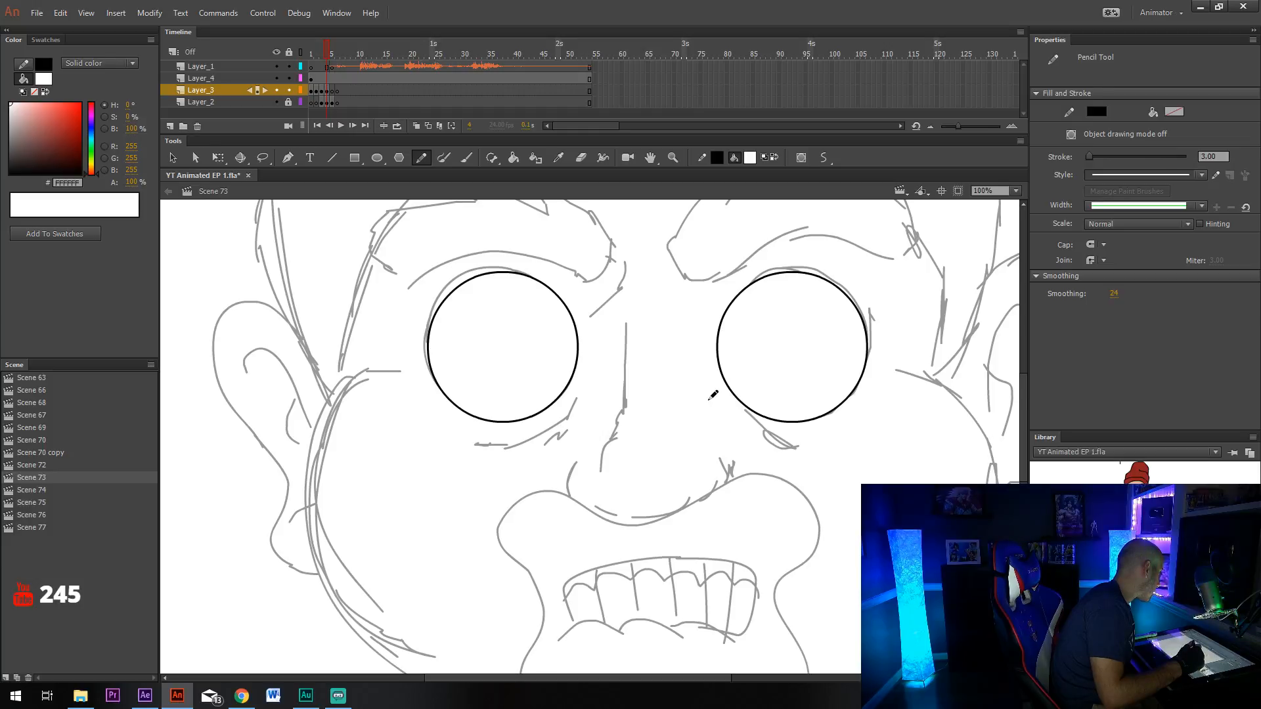
left_click_drag(709, 399, 672, 453)
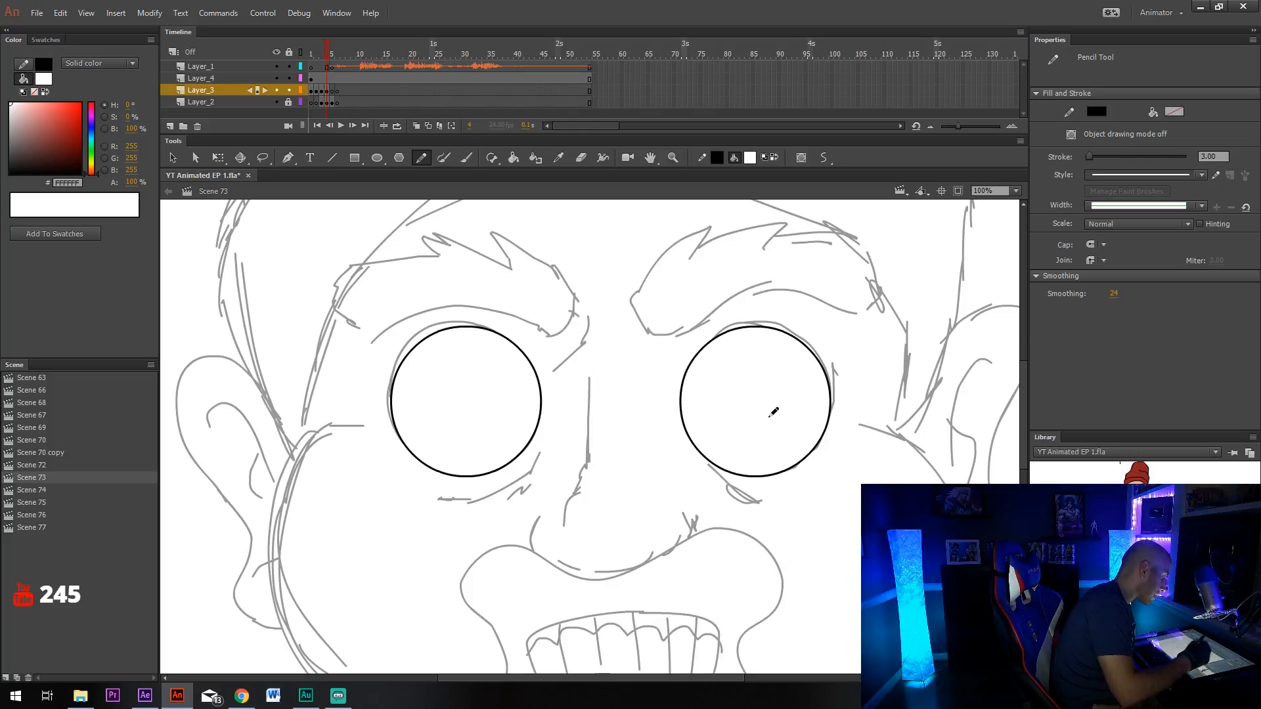
left_click_drag(611, 407, 611, 549)
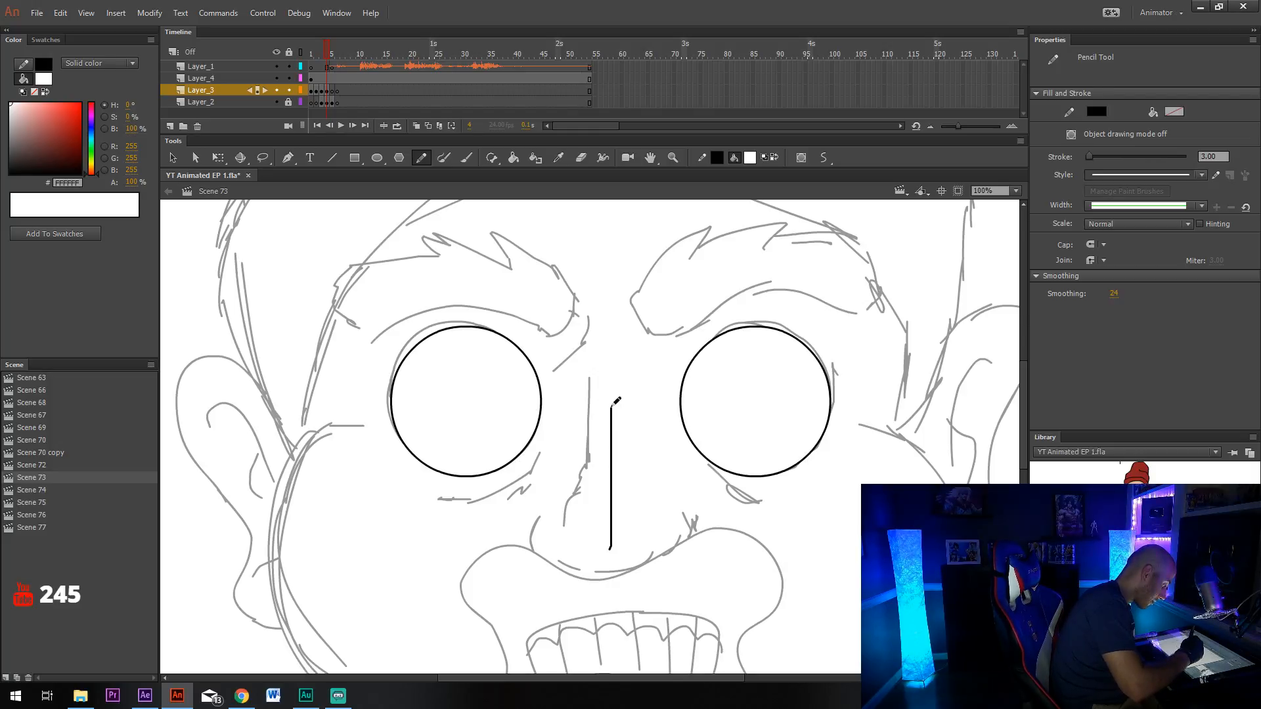
mouse_move(611, 405)
left_mouse_down()
mouse_move(671, 500)
mouse_move(623, 567)
mouse_move(559, 553)
mouse_move(609, 548)
left_mouse_up()
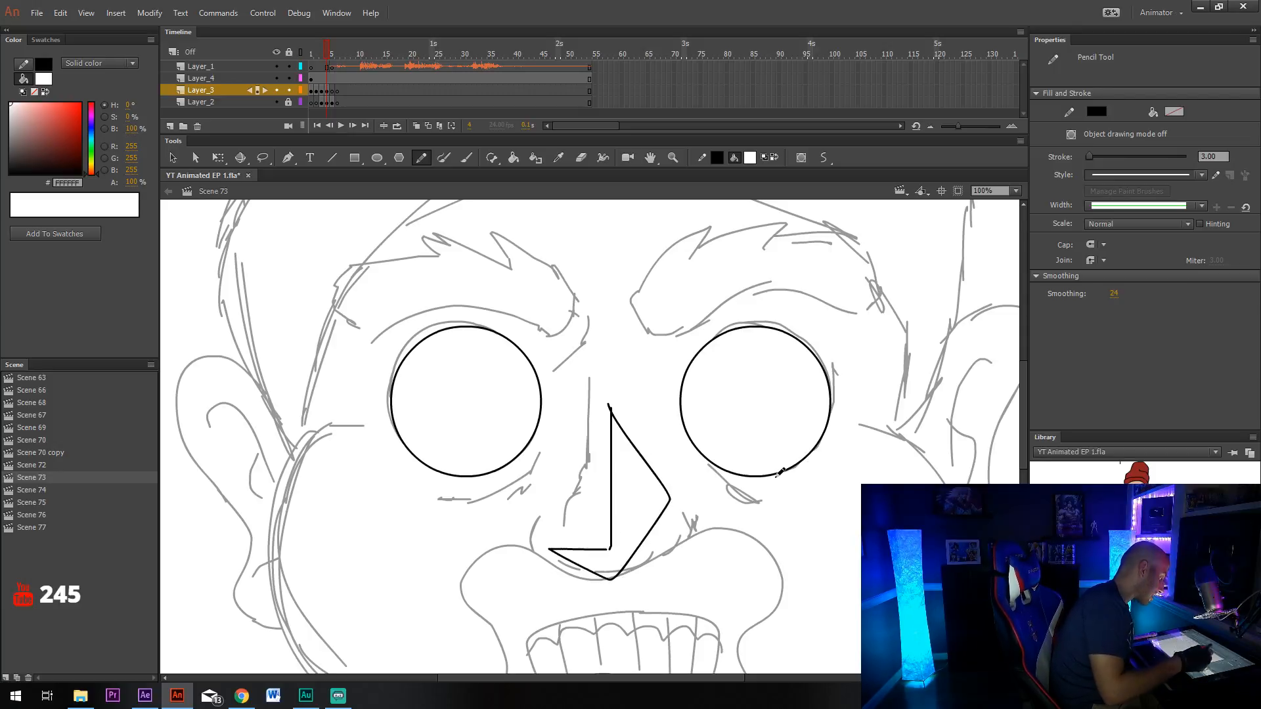
key("v")
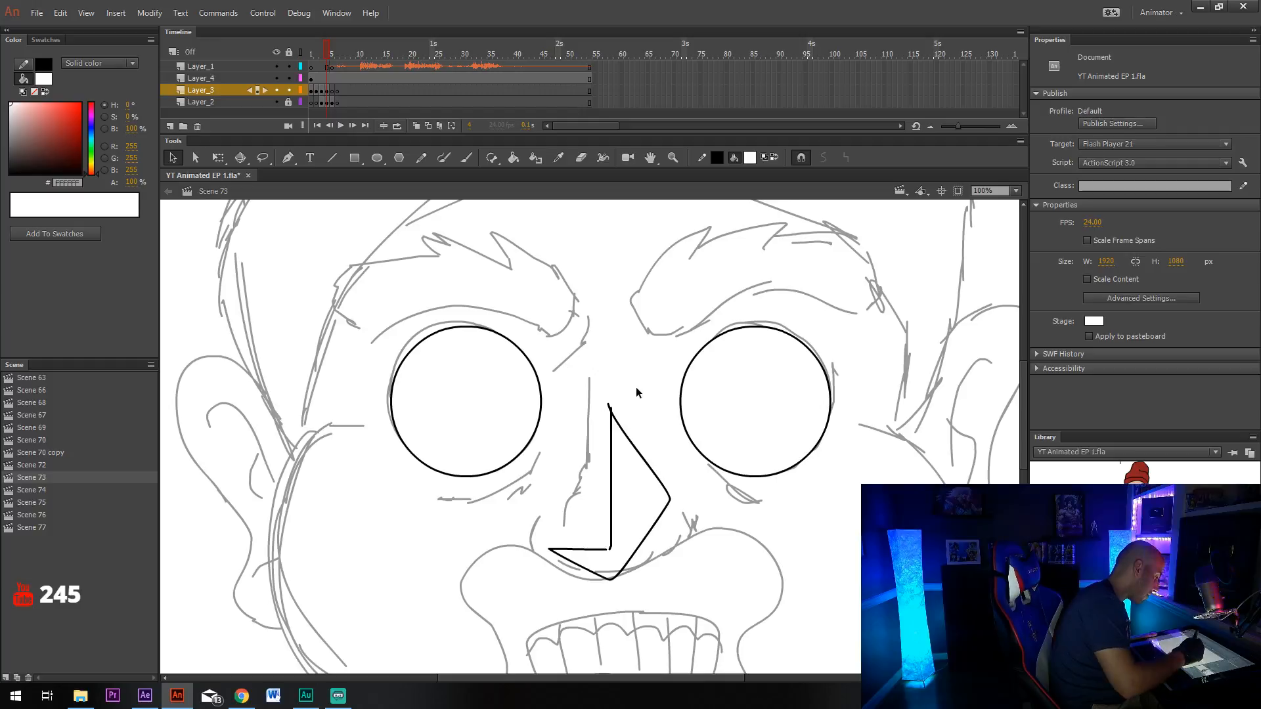
mouse_move(551, 374)
left_mouse_down()
mouse_move(617, 534)
mouse_move(672, 605)
left_mouse_up()
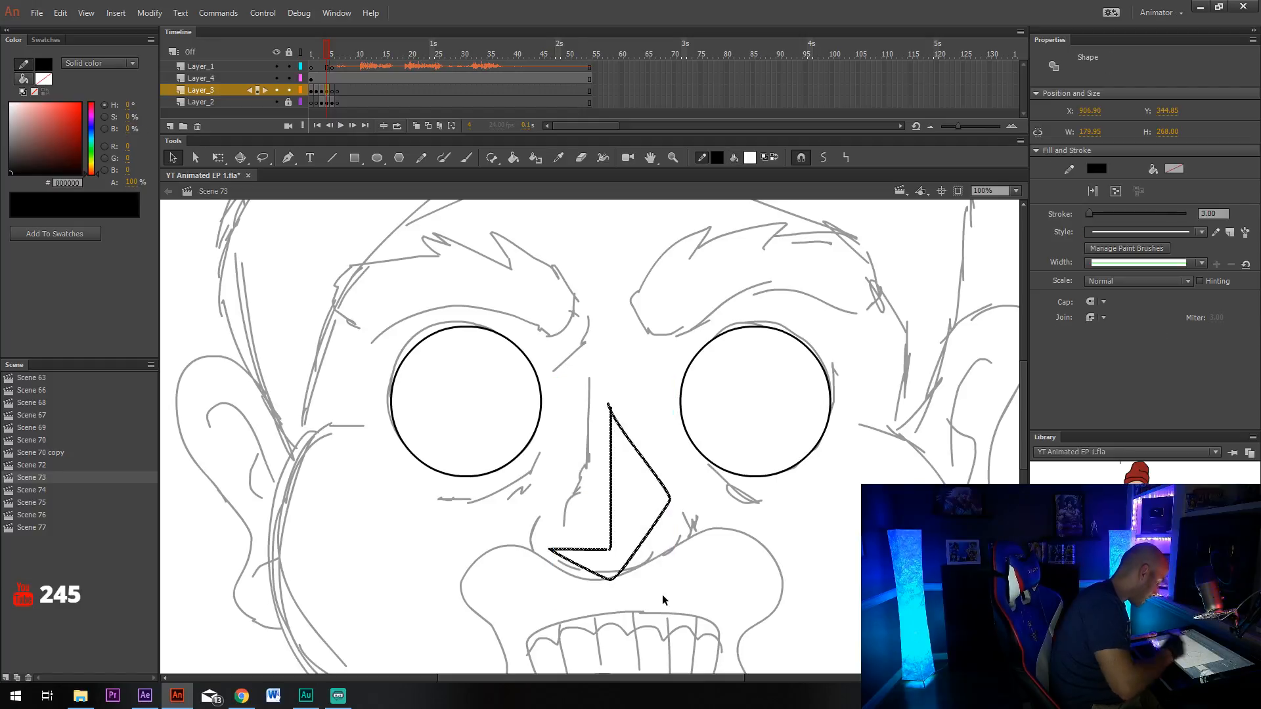
key("Delete")
left_click_drag(533, 531, 573, 563)
key("Delete")
key("shift+y")
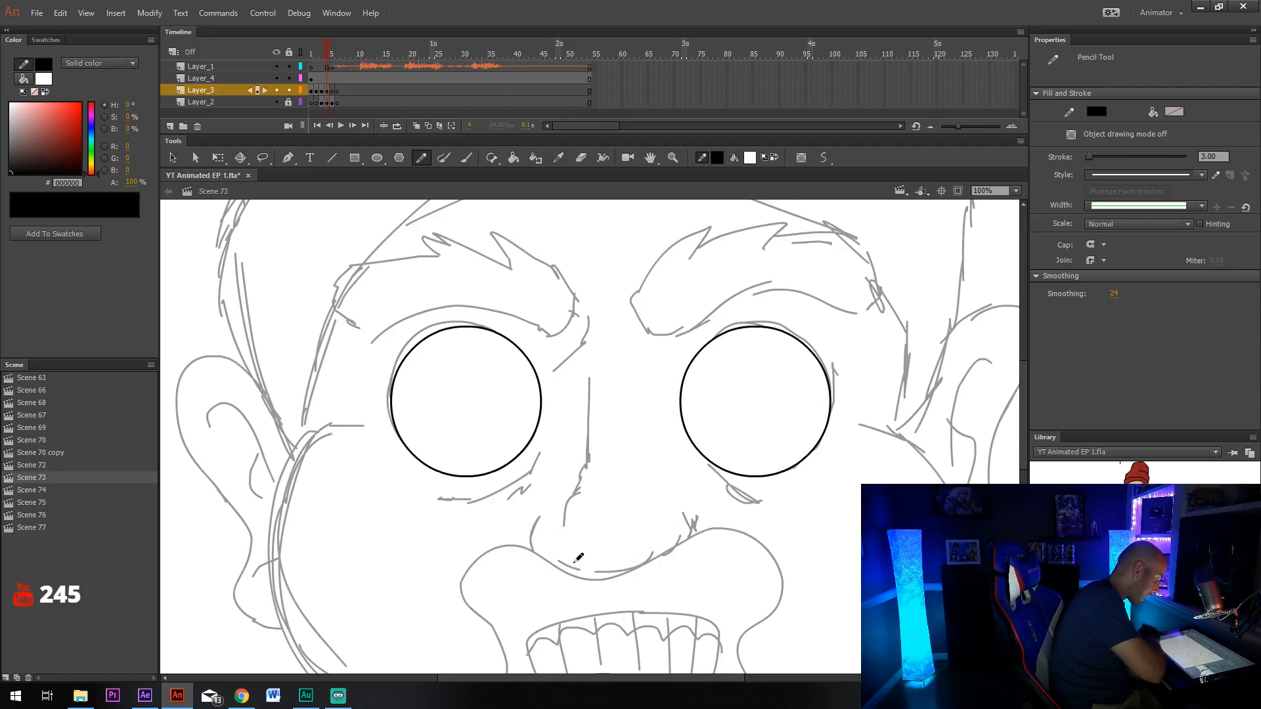
mouse_move(626, 421)
left_mouse_down()
mouse_move(636, 533)
mouse_move(586, 529)
mouse_move(625, 556)
mouse_move(663, 533)
left_mouse_up()
mouse_move(626, 415)
left_mouse_down()
mouse_move(676, 519)
mouse_move(664, 533)
mouse_move(671, 521)
left_mouse_up()
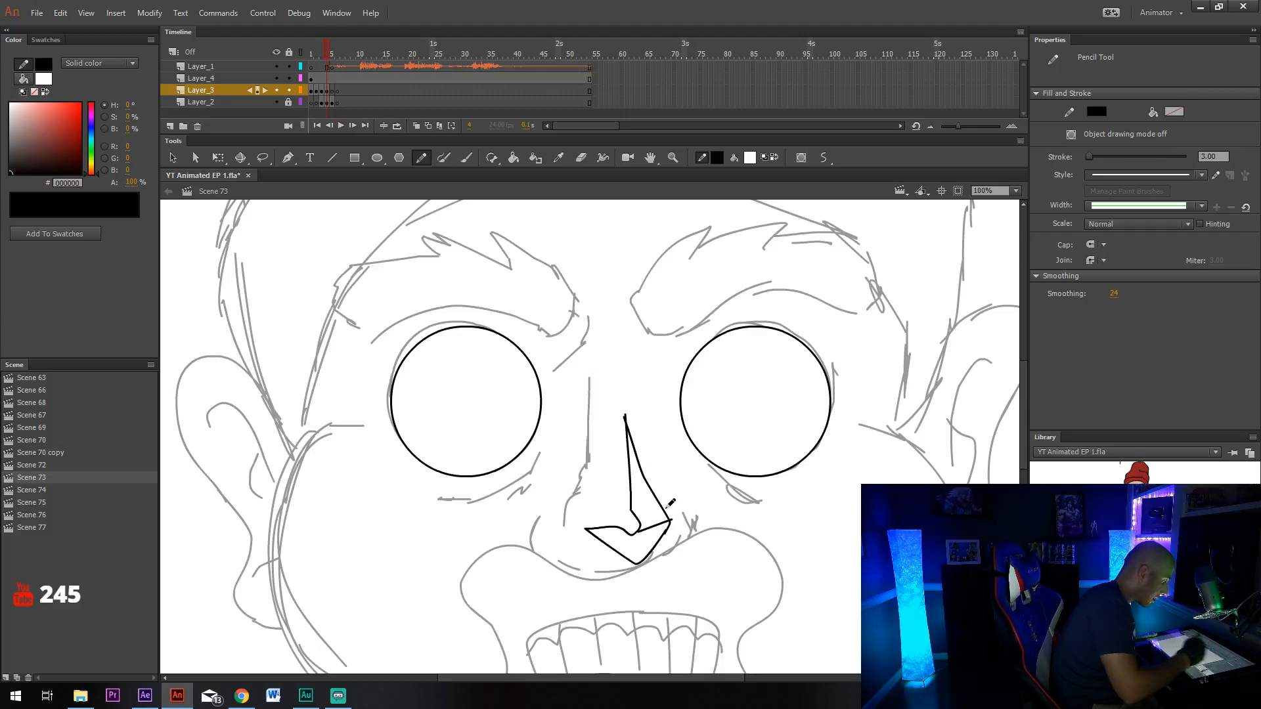
key("v")
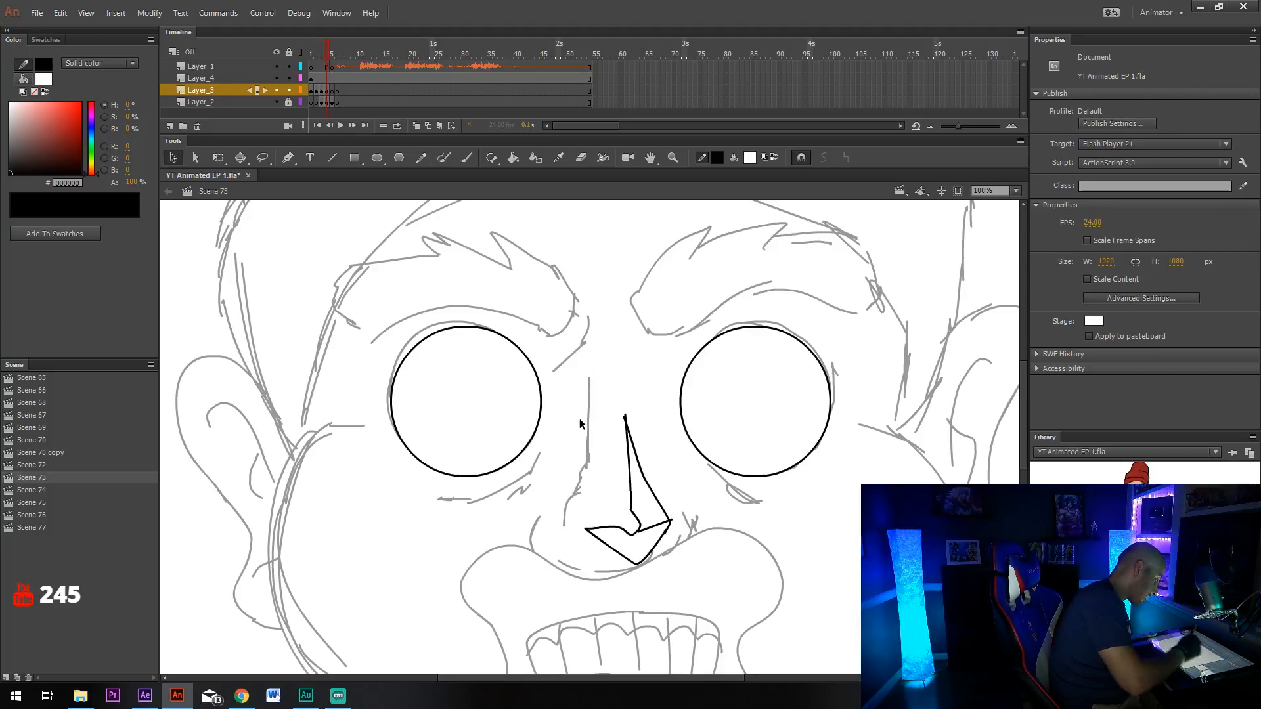
left_click_drag(569, 399, 676, 584)
key("Delete")
Pencil closed black outlines of both thick eyebrows over the sketch, with jagged hair points along their upper edges.
key("y")
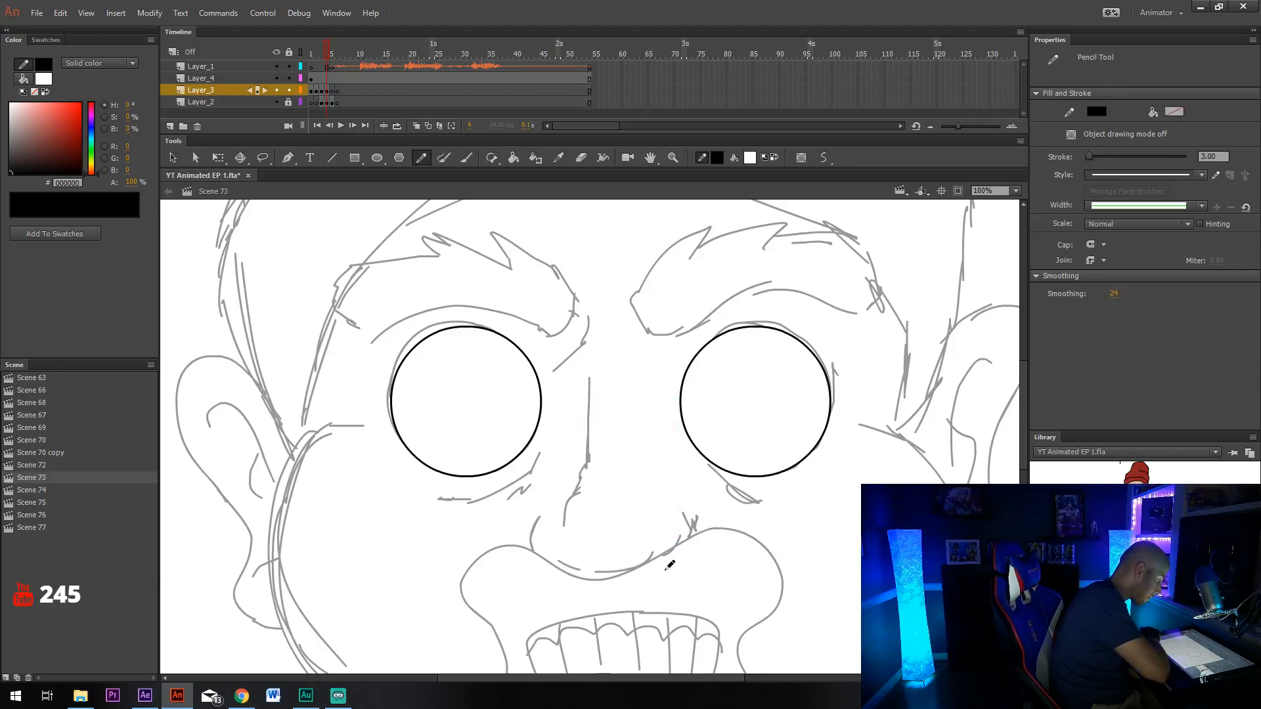
left_click_drag(719, 394, 761, 497)
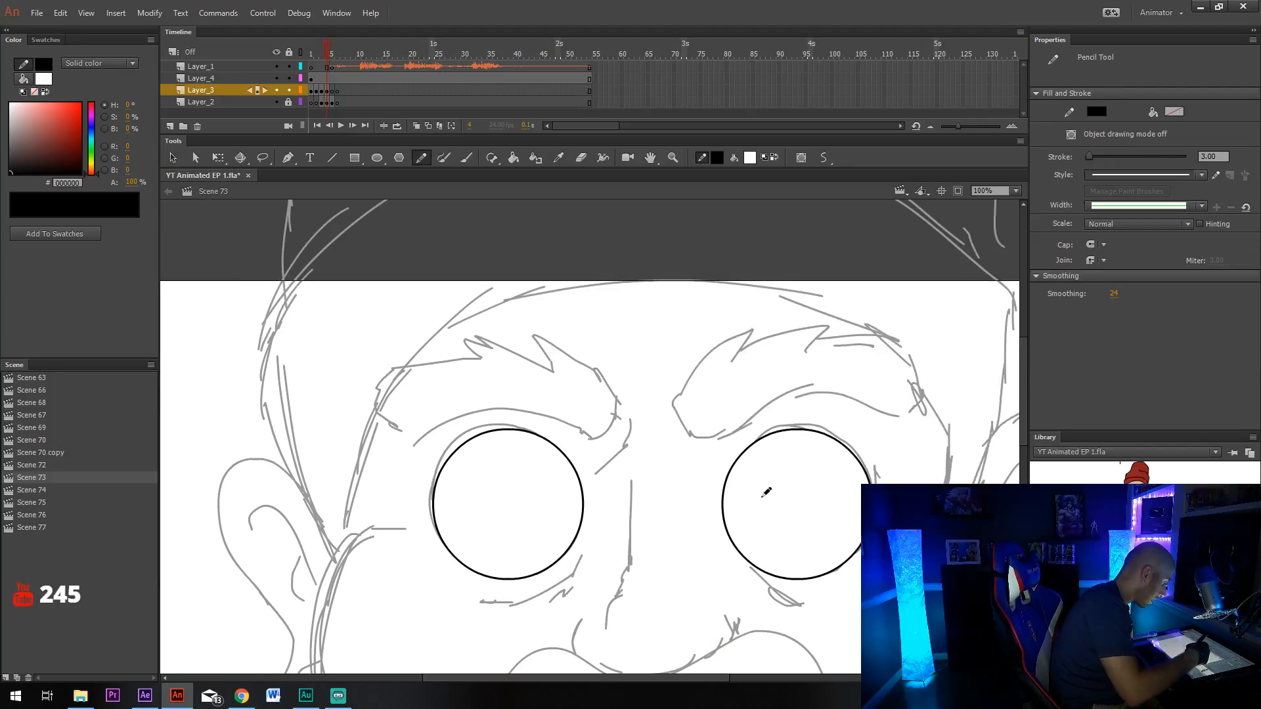
left_click_drag(584, 390, 597, 438)
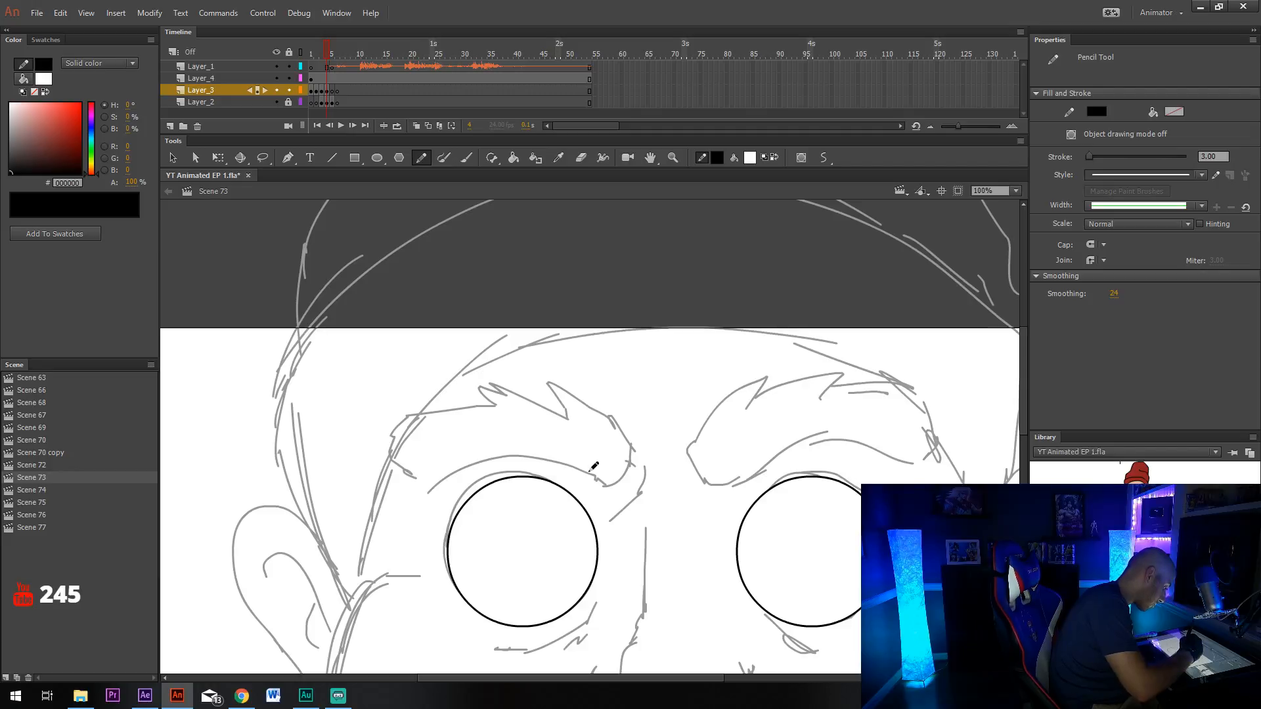
mouse_move(607, 483)
left_mouse_down()
mouse_move(539, 458)
mouse_move(427, 491)
left_mouse_up()
mouse_move(609, 480)
left_mouse_down()
mouse_move(635, 447)
mouse_move(599, 409)
mouse_move(530, 375)
mouse_move(535, 398)
mouse_move(469, 382)
mouse_move(489, 398)
mouse_move(412, 434)
mouse_move(428, 490)
left_mouse_up()
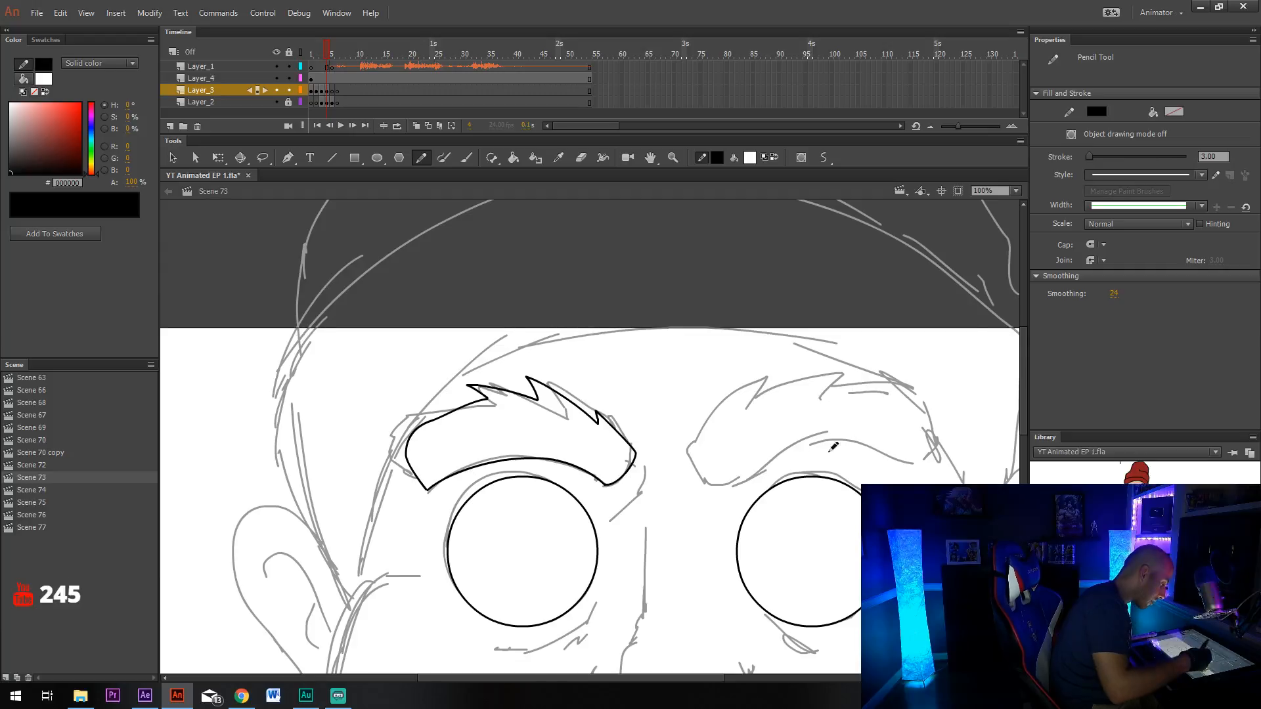
left_click_drag(829, 452, 772, 452)
mouse_move(634, 440)
left_mouse_down()
mouse_move(653, 477)
mouse_move(684, 479)
mouse_move(745, 447)
mouse_move(829, 452)
mouse_move(638, 437)
mouse_move(767, 377)
mouse_move(761, 393)
mouse_move(860, 415)
mouse_move(857, 451)
mouse_move(829, 451)
left_mouse_up()
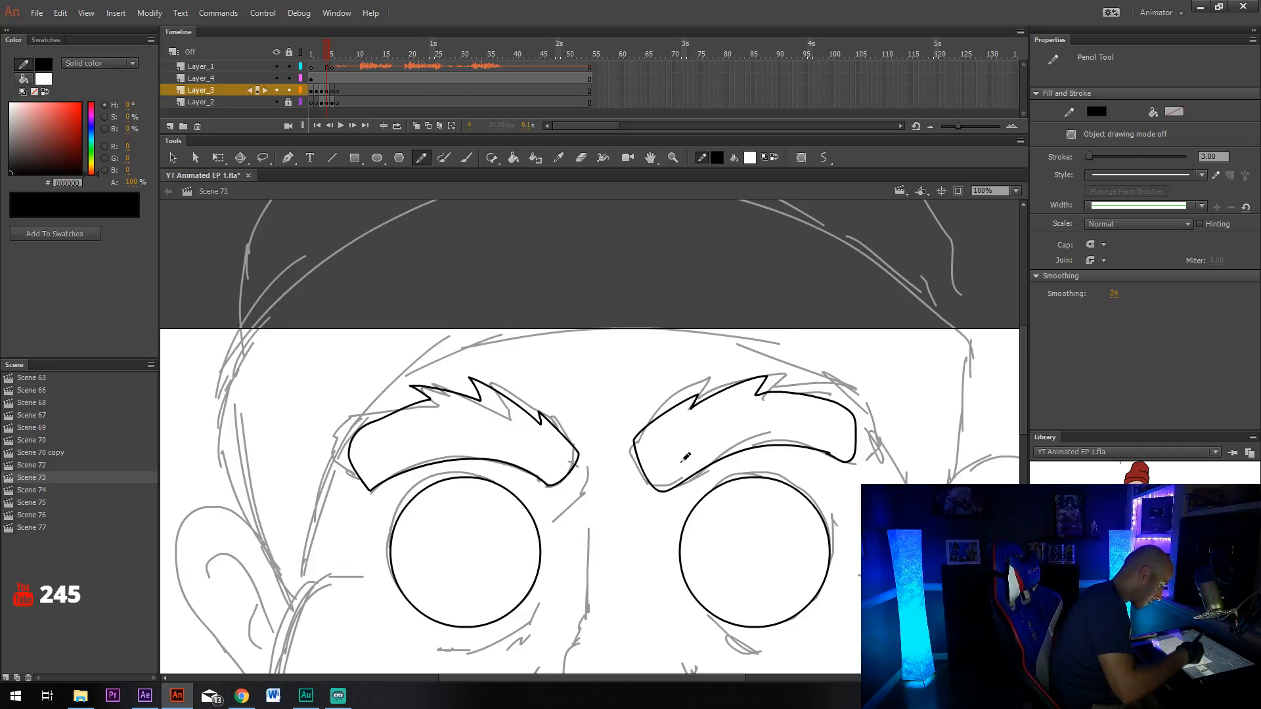
Pencil a curved black crease line under each eye, following the sketch.
mouse_move(706, 472)
left_mouse_down()
mouse_move(740, 446)
mouse_move(751, 319)
left_mouse_up()
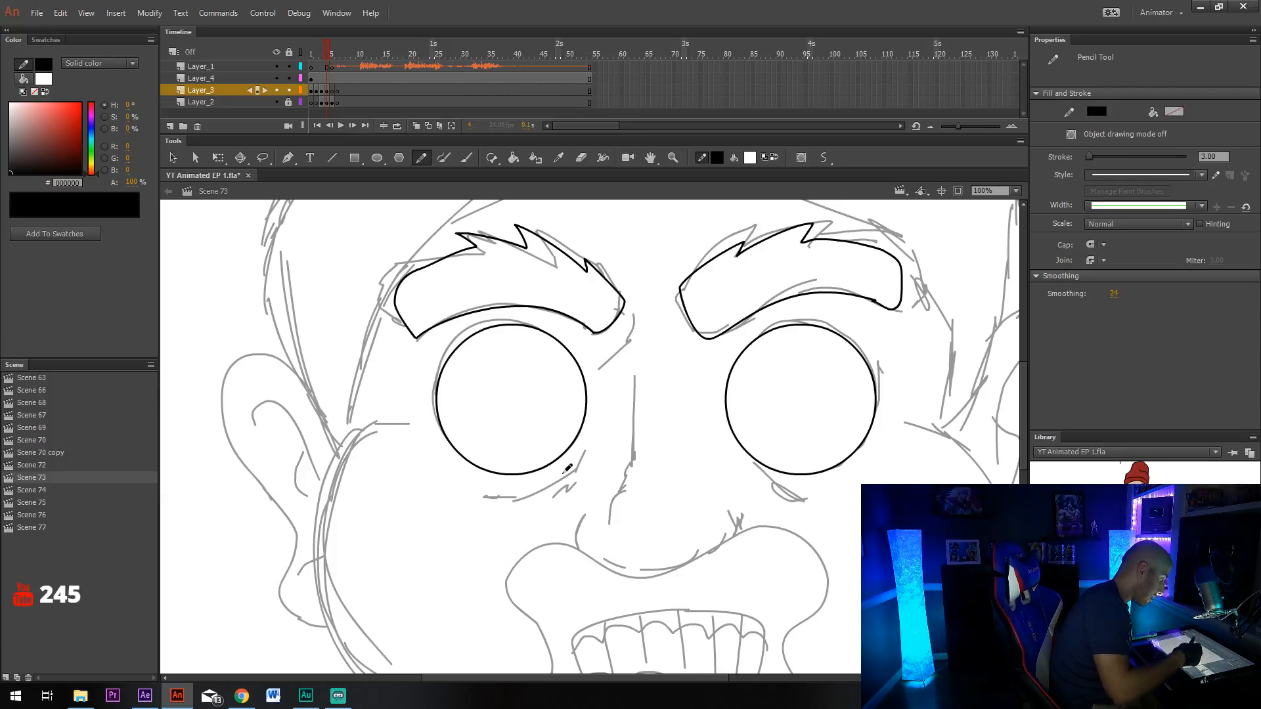
mouse_move(587, 452)
left_mouse_down()
mouse_move(566, 476)
mouse_move(487, 506)
left_mouse_up()
left_click_drag(744, 465, 803, 501)
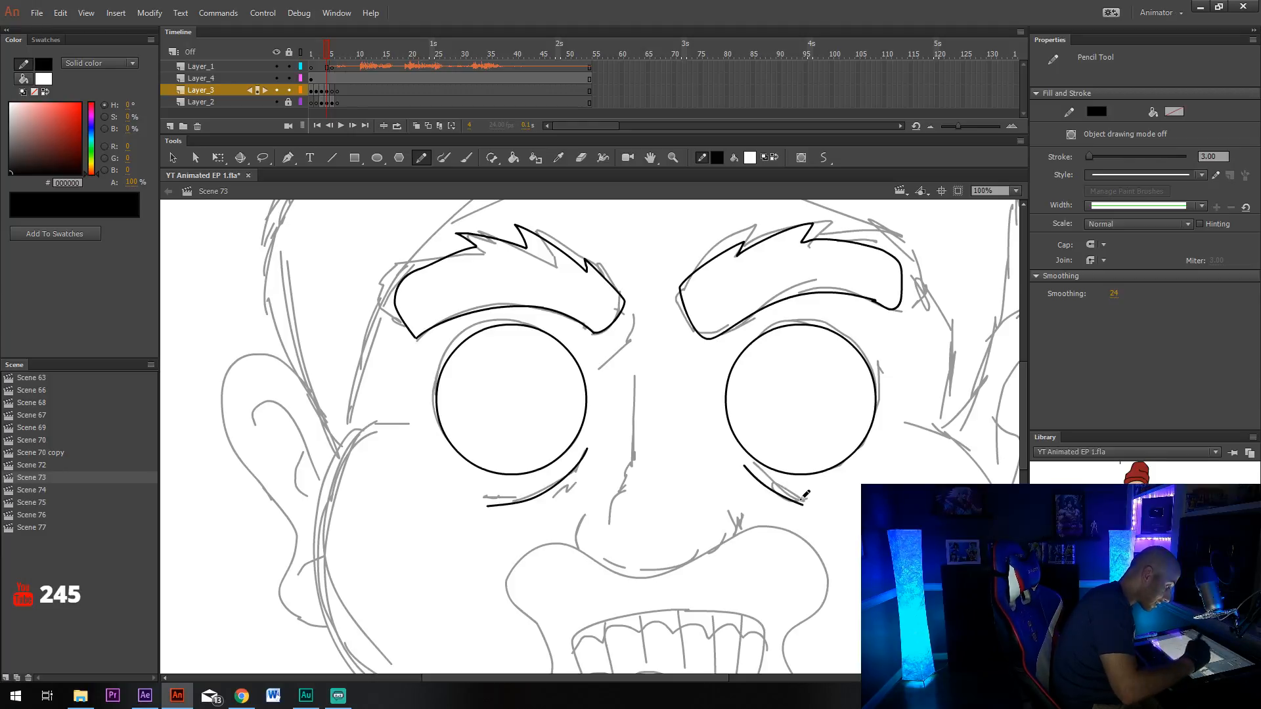
Pencil the crease between the eyebrows, the nose bridge line and both nostril curves in black over the sketch.
mouse_move(637, 316)
left_mouse_down()
mouse_move(607, 354)
mouse_move(633, 404)
mouse_move(632, 467)
mouse_move(614, 545)
mouse_move(577, 531)
mouse_move(585, 553)
left_mouse_up()
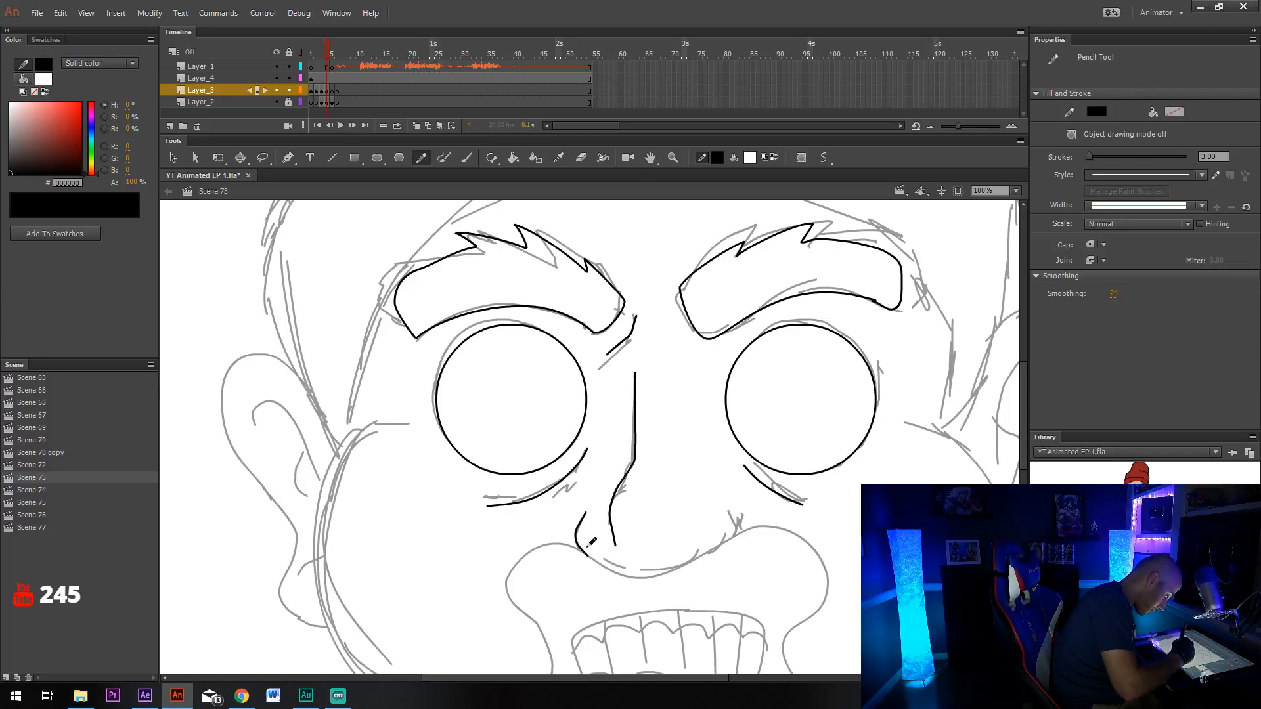
mouse_move(767, 509)
left_mouse_down()
mouse_move(758, 467)
mouse_move(728, 496)
left_mouse_up()
left_click_drag(674, 463, 677, 568)
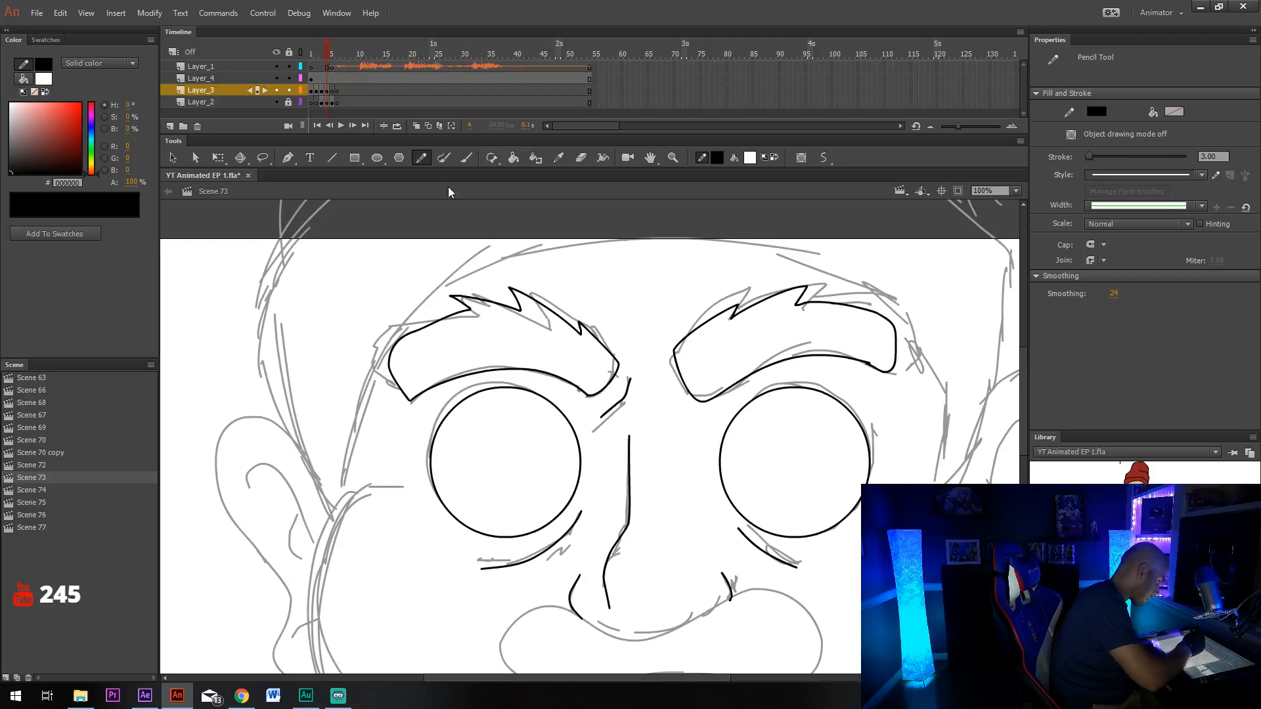
Draw a small solid black oval pupil about 18 px wide near the centre of each eye.
left_click(377, 158)
left_click(749, 158)
left_click(766, 194)
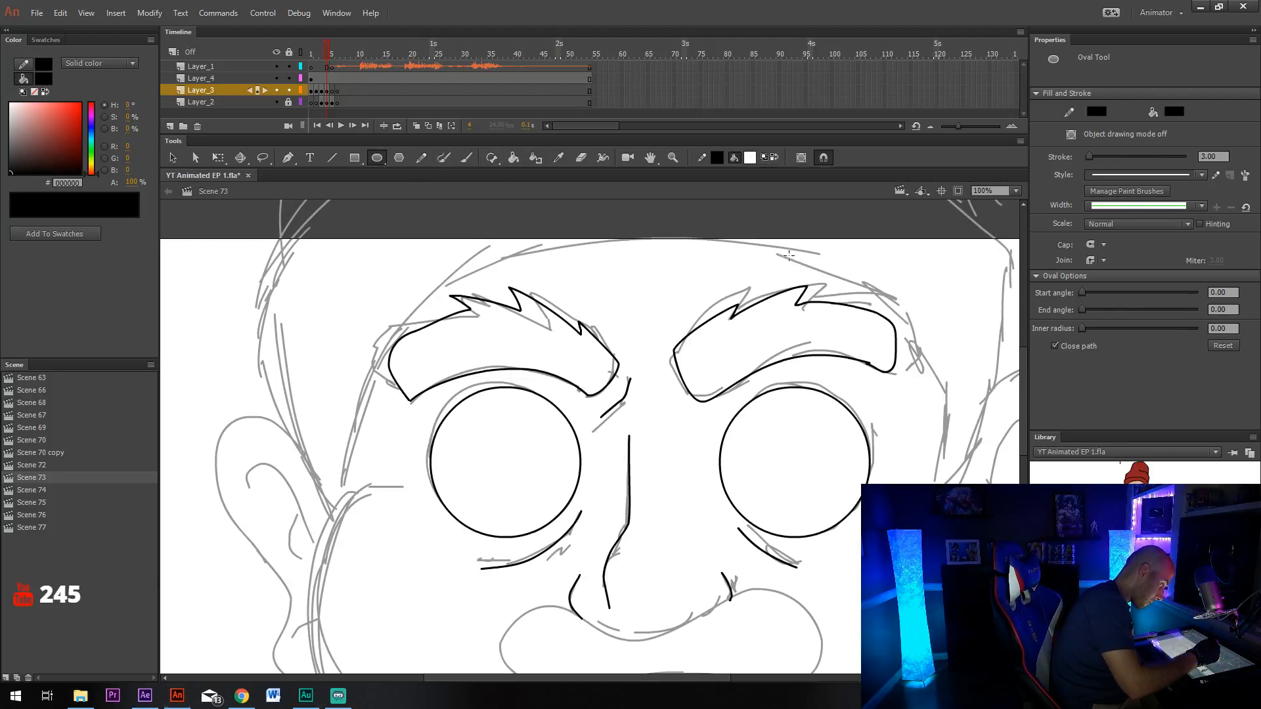
left_click_drag(497, 459, 507, 471)
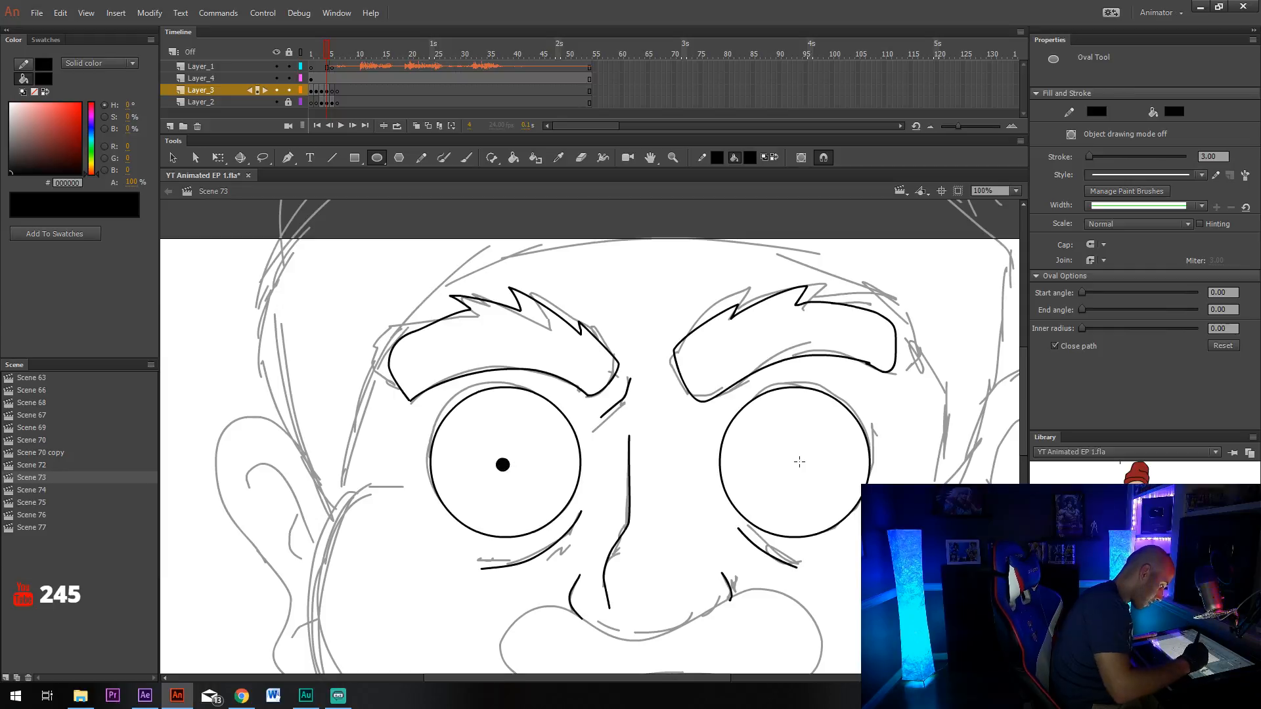
left_click_drag(794, 451, 808, 474)
key("ctrl+z")
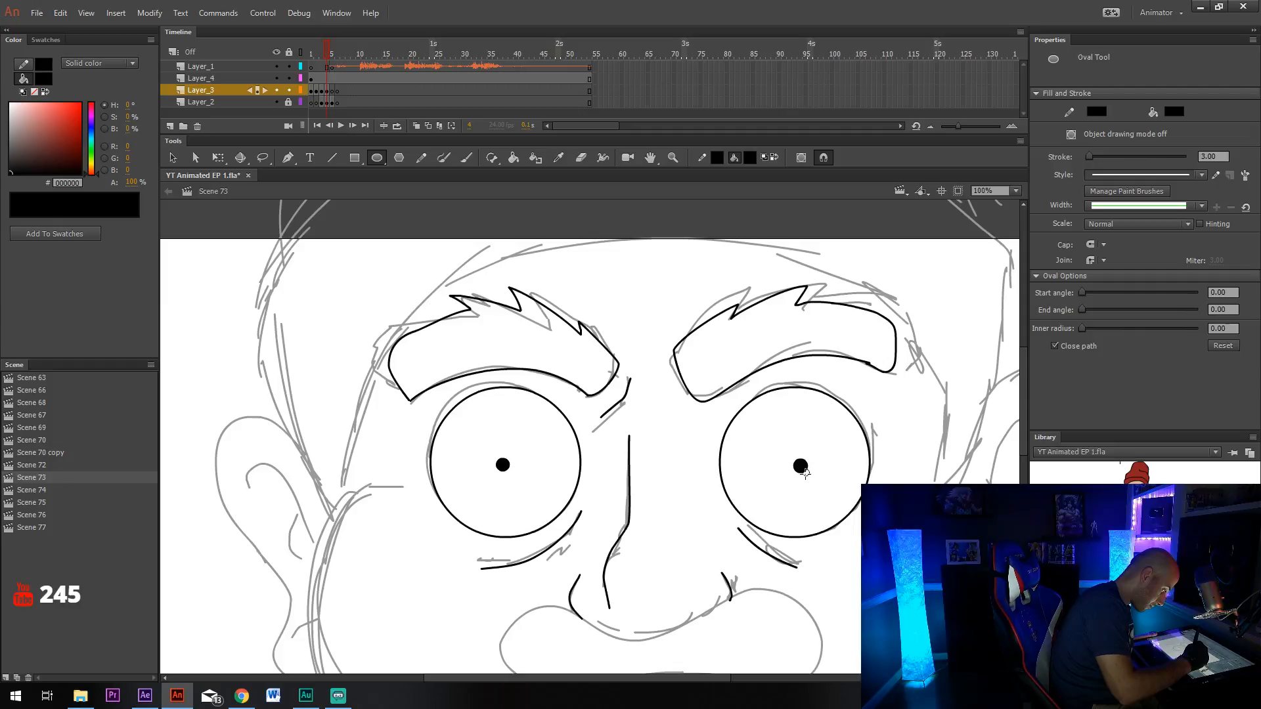
Move the left eye's pupil down toward the outer edge and the right eye's pupil up toward the outer edge.
key("v")
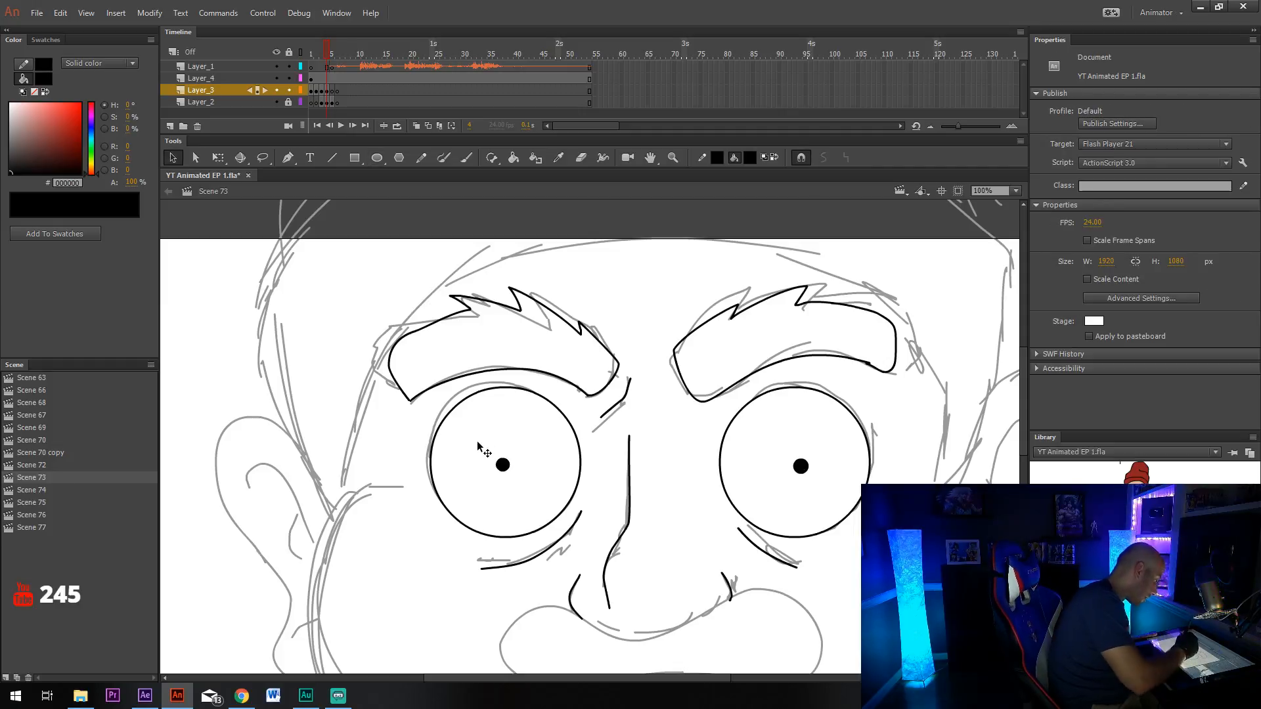
left_click_drag(471, 432, 468, 482)
key("ctrl+z")
left_click(506, 467)
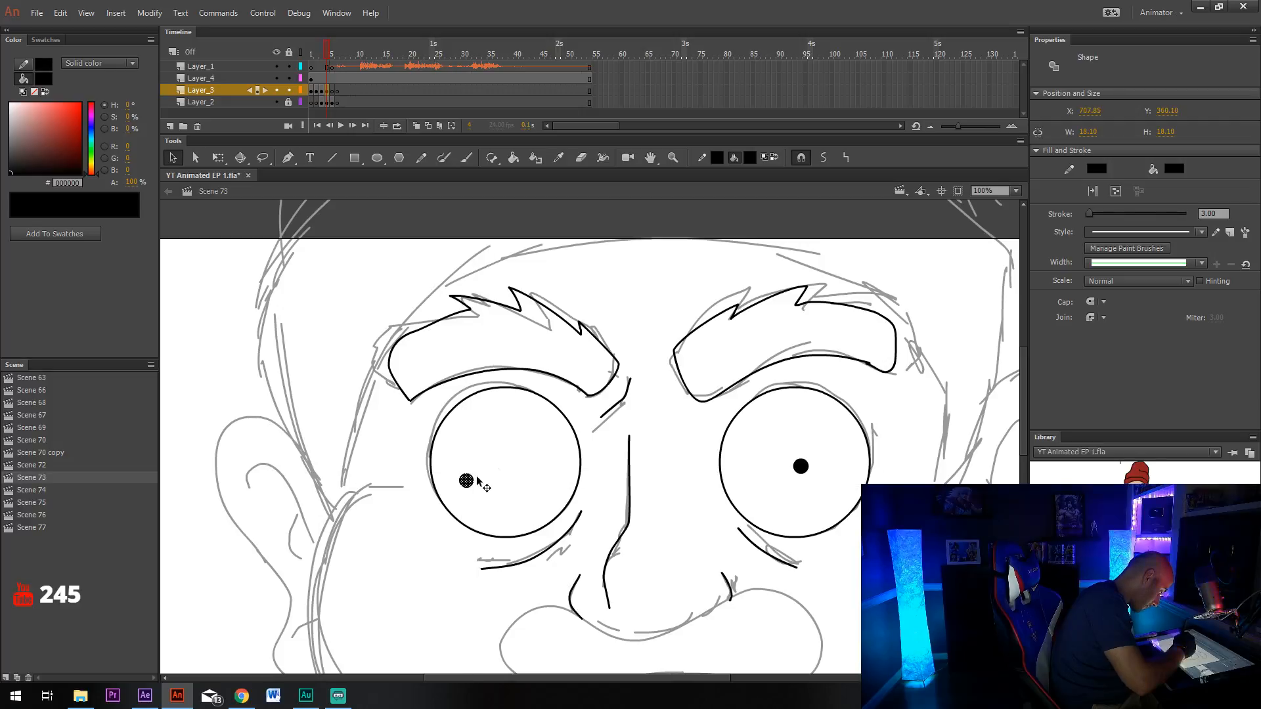
left_click(808, 463)
left_click_drag(807, 463, 832, 438)
left_click(908, 468)
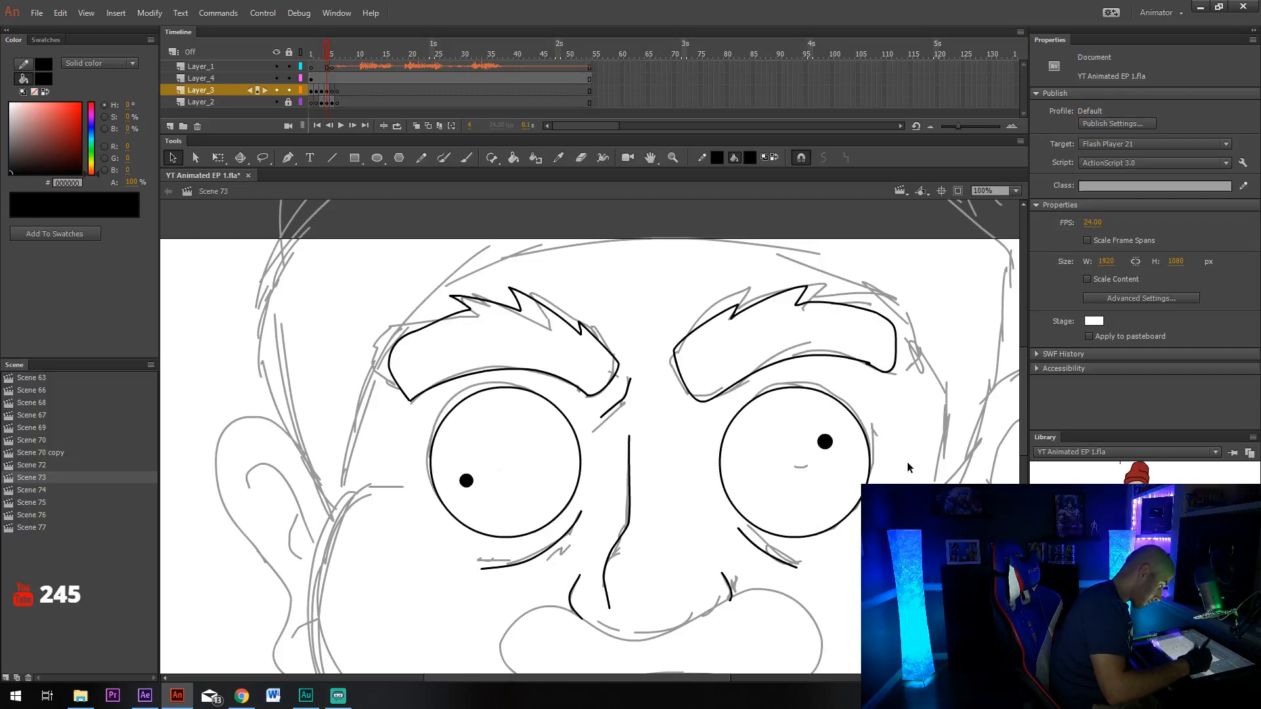
Switch back to the Pencil tool and save the document.
scroll(908, 468, "down", 3)
key("y")
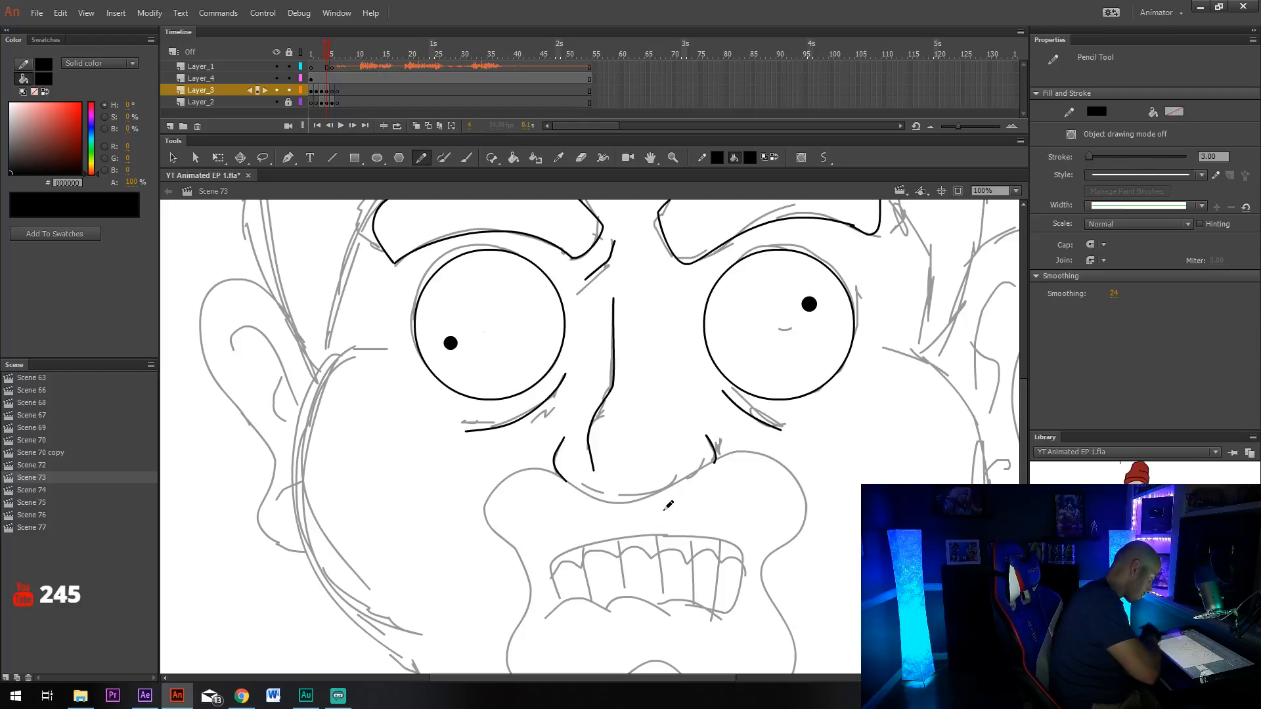
left_click(37, 13)
left_click(45, 139)
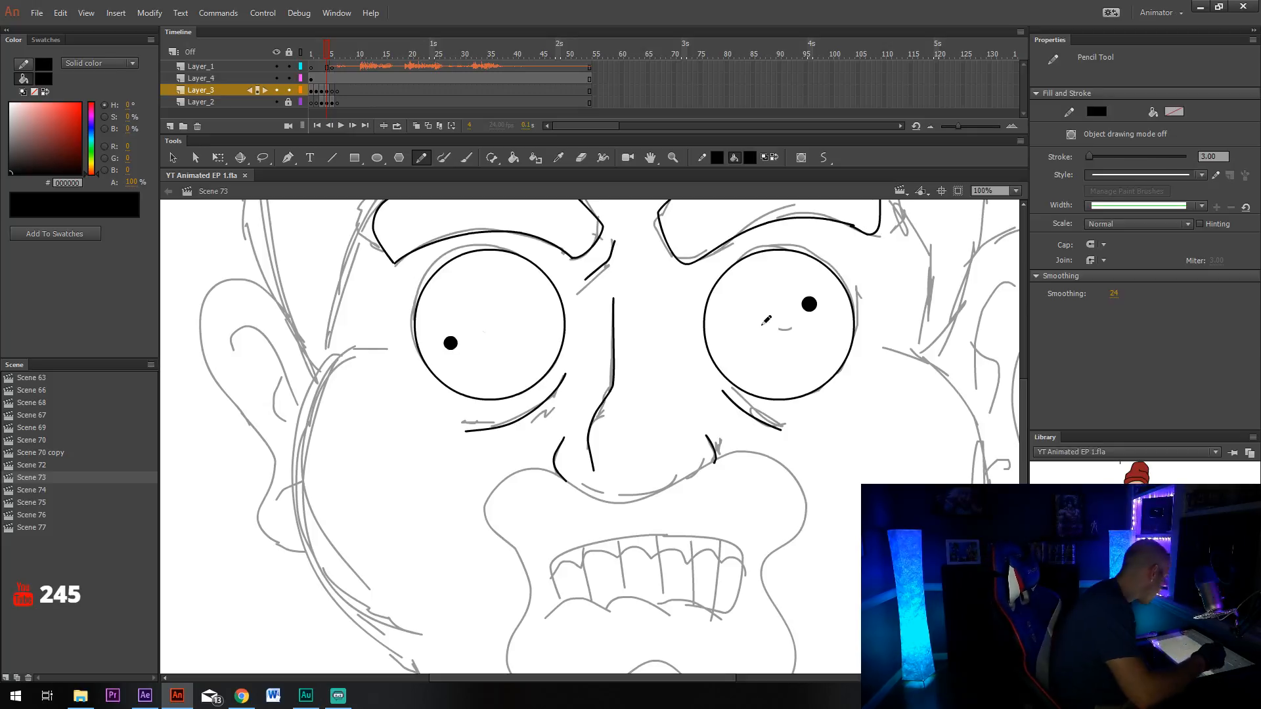
Select the open-mouthed face on Layer_3 frame 3 and set all its outlines to a 0.1 stroke, viewing at 50%.
left_click(322, 91)
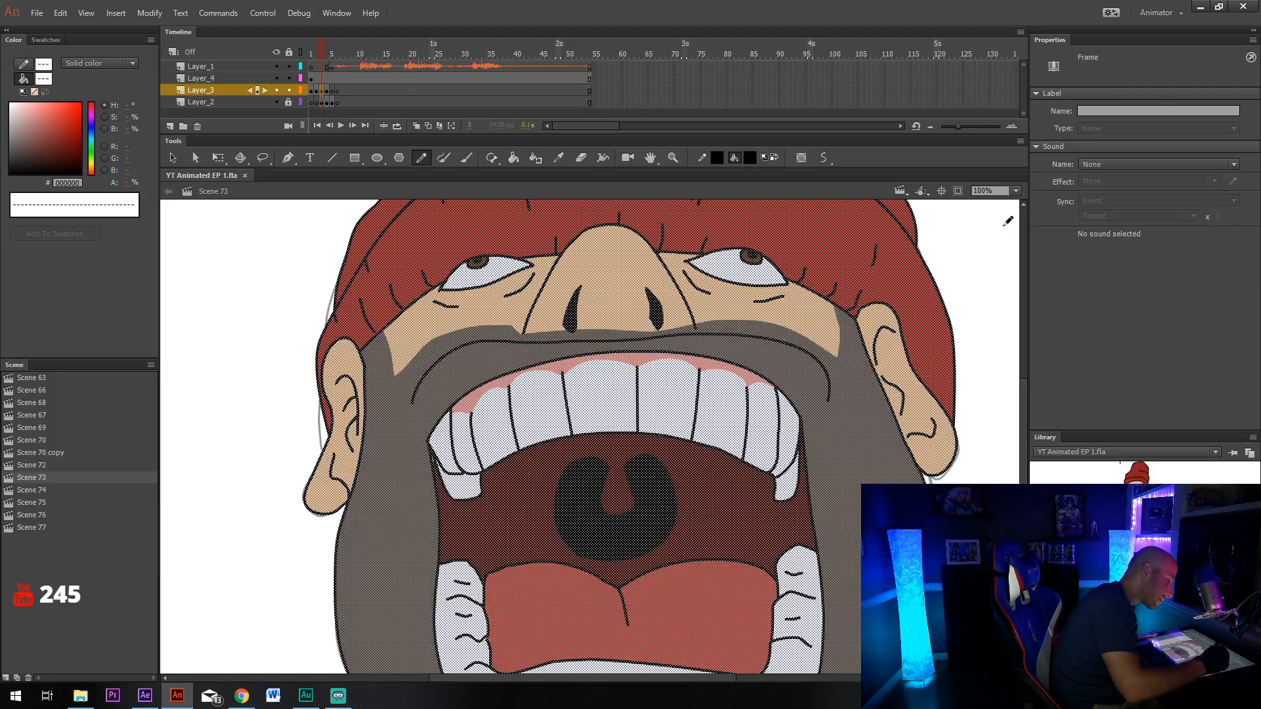
left_click(1016, 190)
left_click(985, 261)
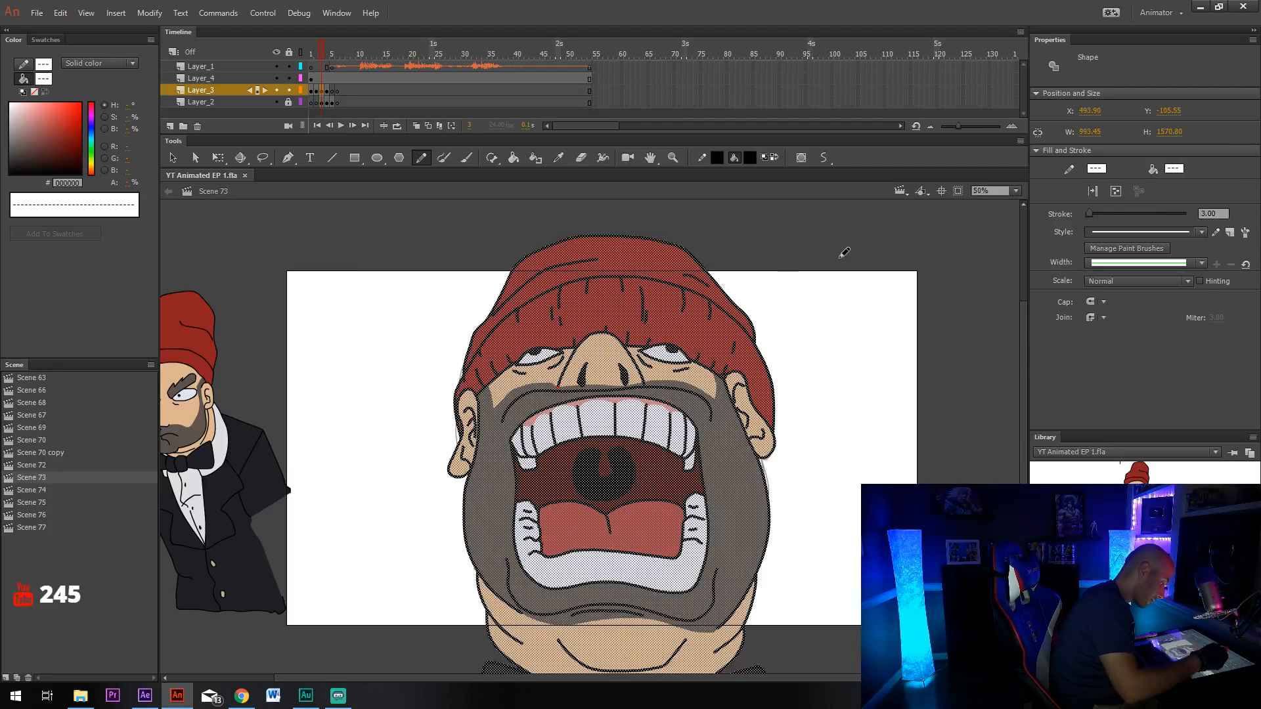
left_click_drag(852, 344, 763, 323)
left_click_drag(1218, 214, 1164, 204)
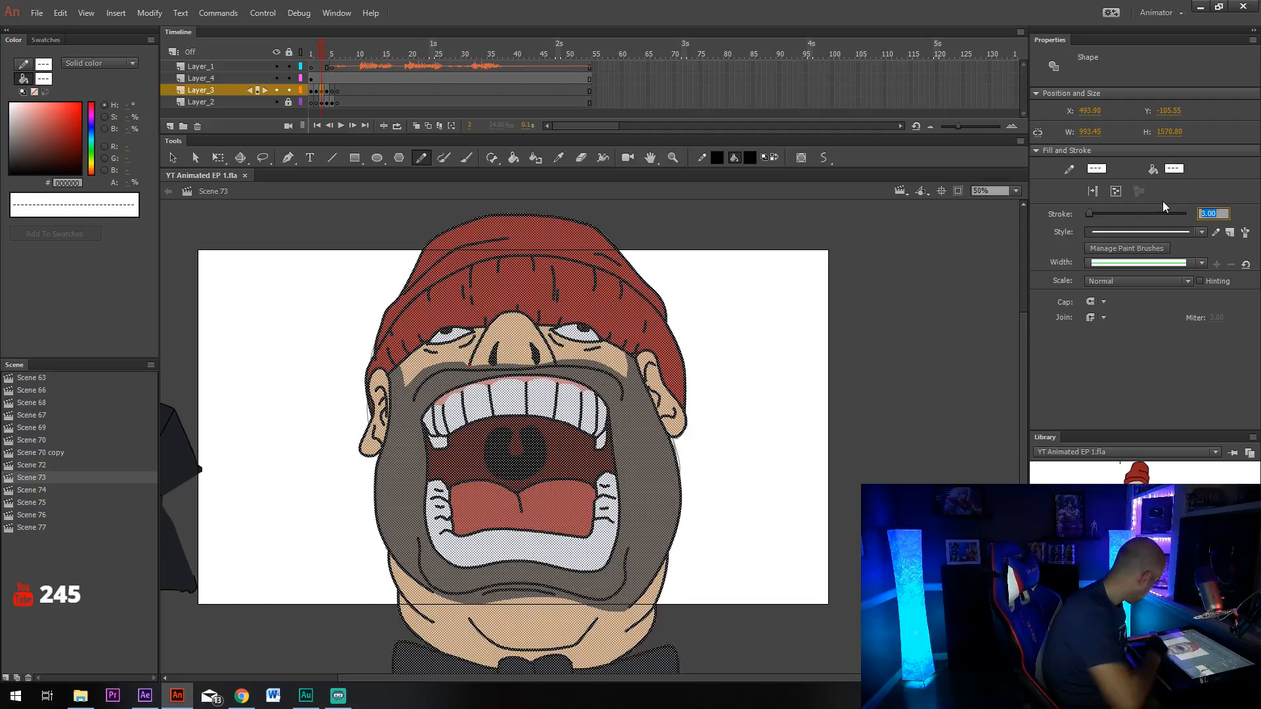
type("0.1")
key("Return")
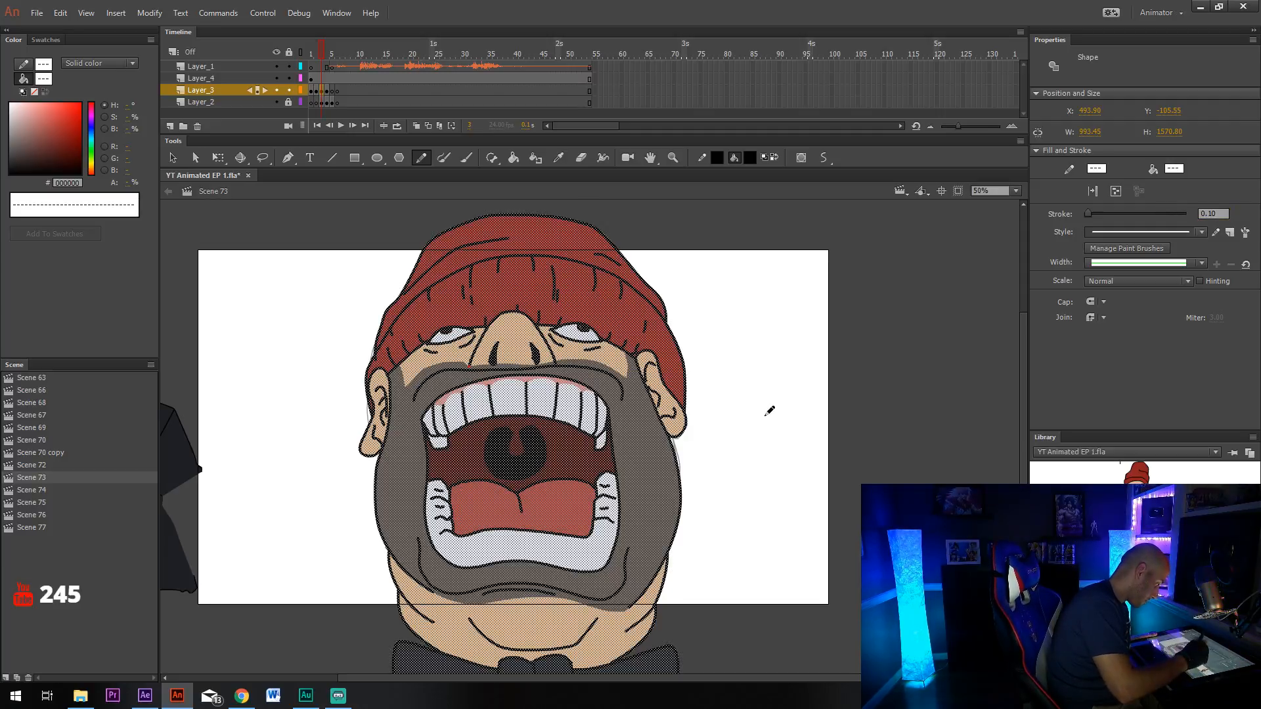
key("v")
left_click(781, 446)
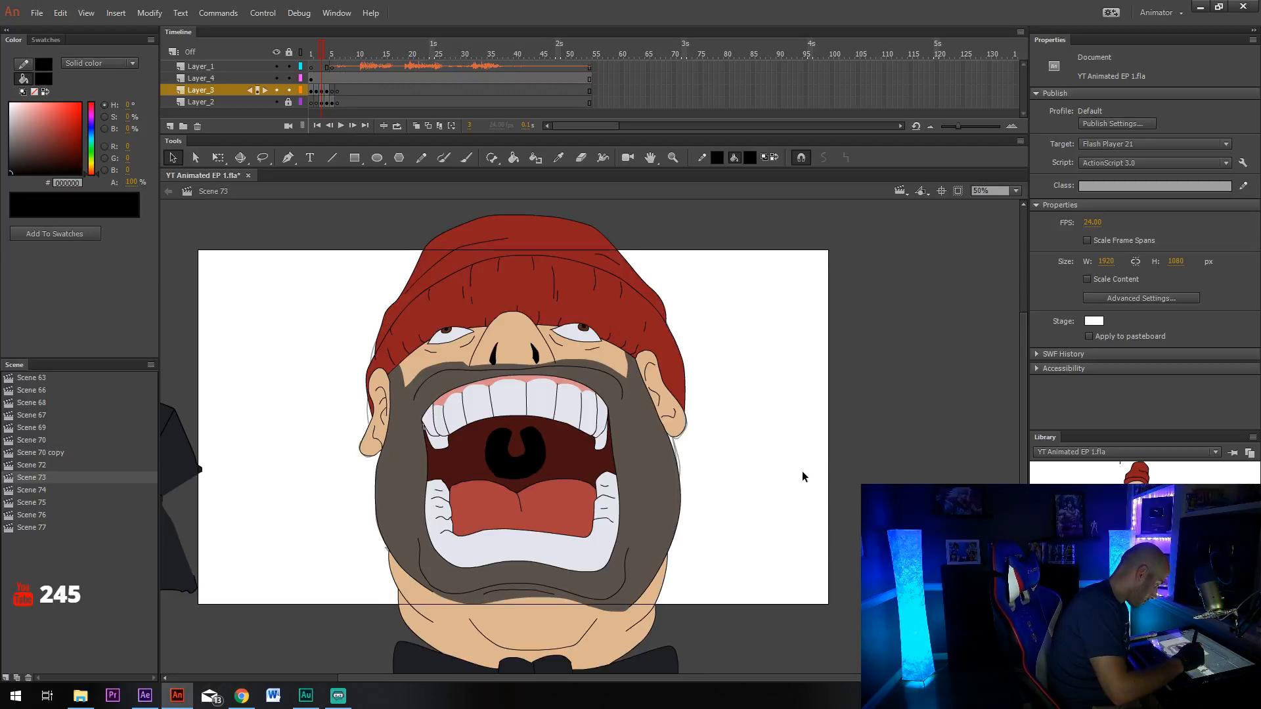
Unlock Layer_2 and delete its rough sketch on frame 3.
left_click(288, 102)
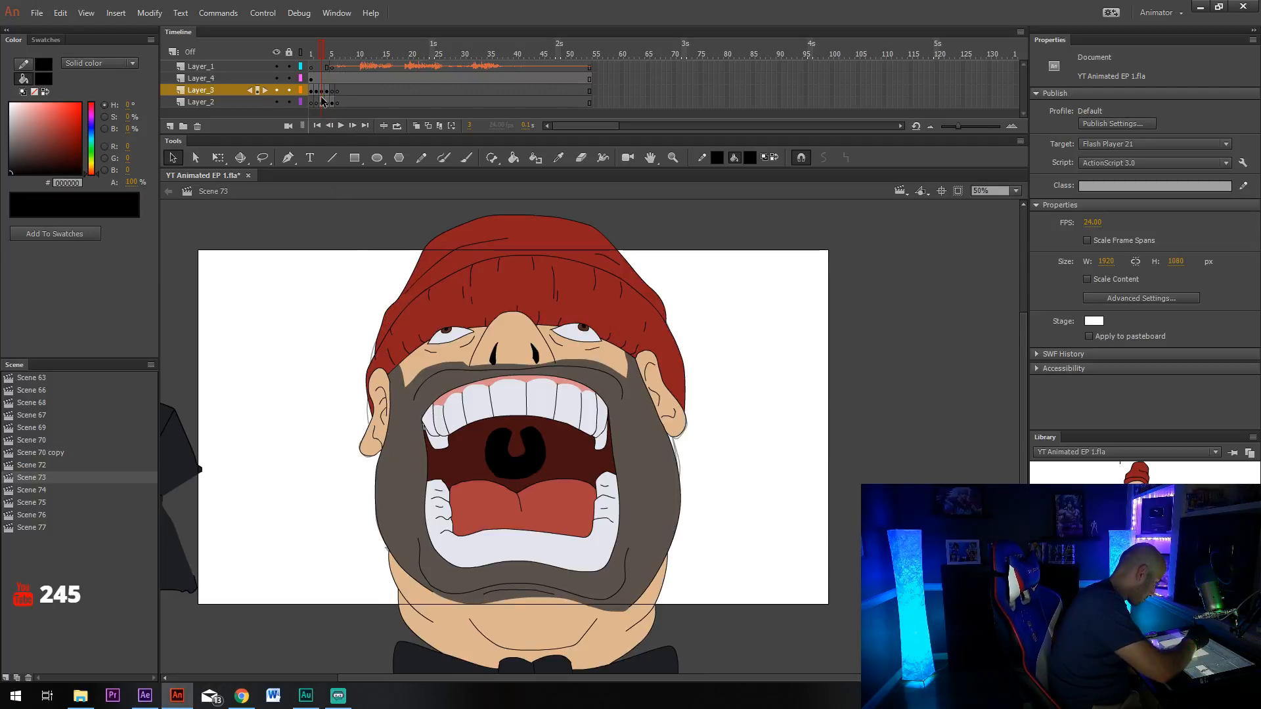
left_click(322, 103)
key("Delete")
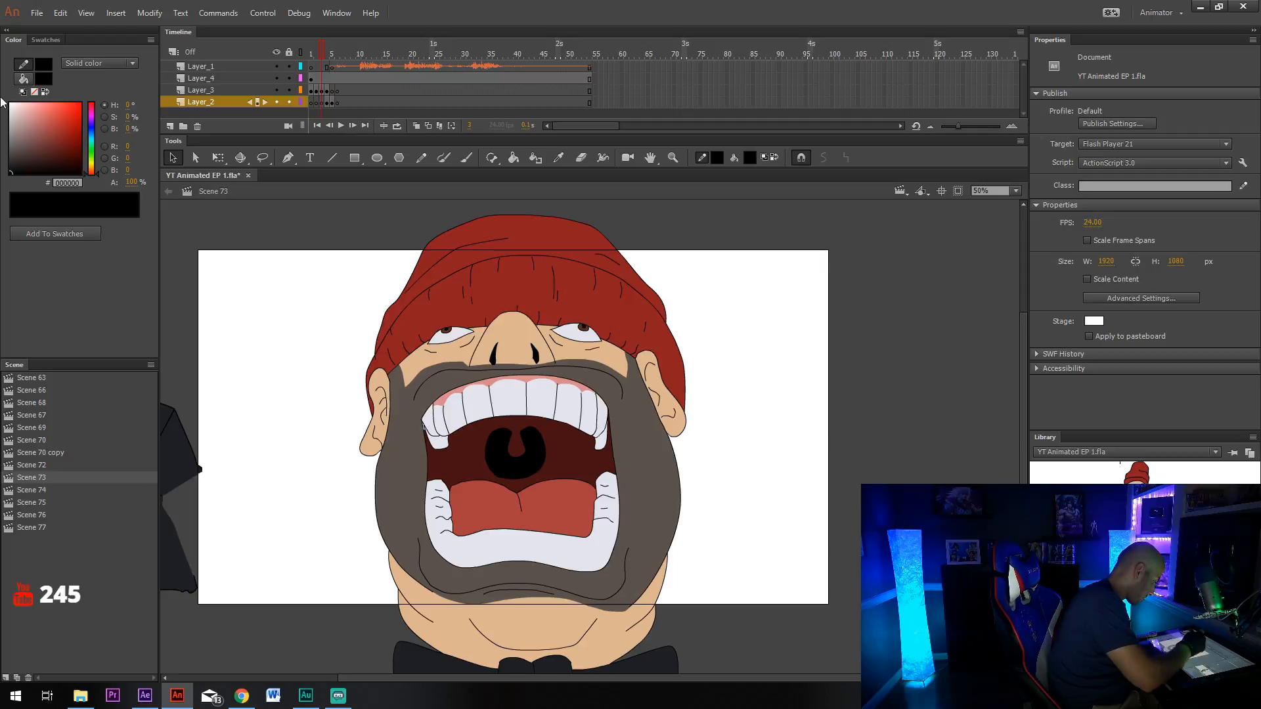
Reselect the face artwork on Layer_3 frame 3 and set its outlines to a stroke of 9.
left_click(323, 92)
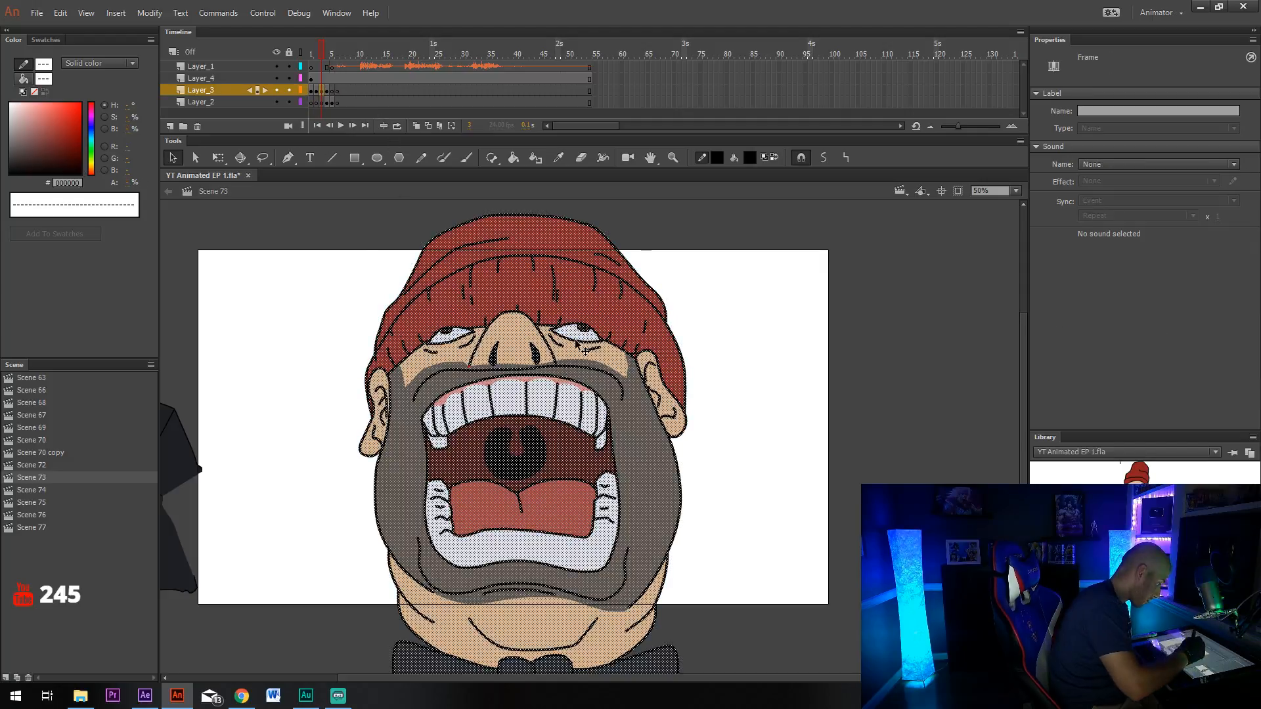
key("y")
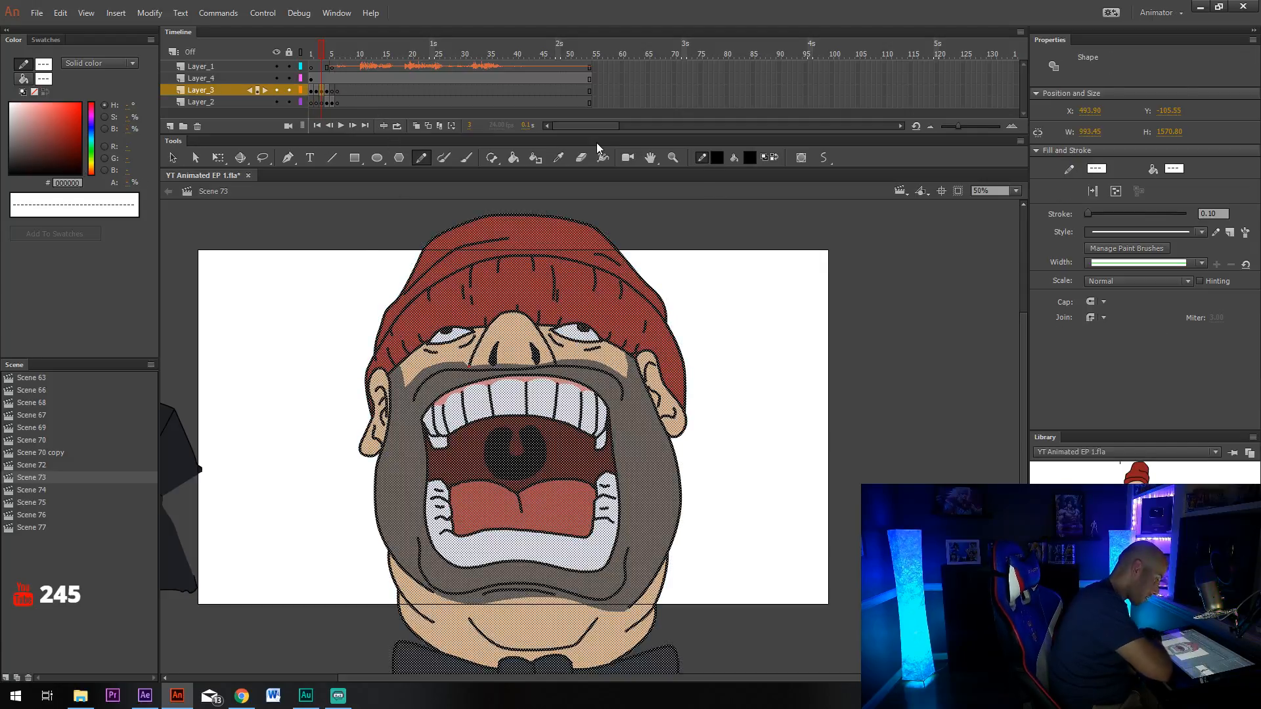
left_click(1199, 213)
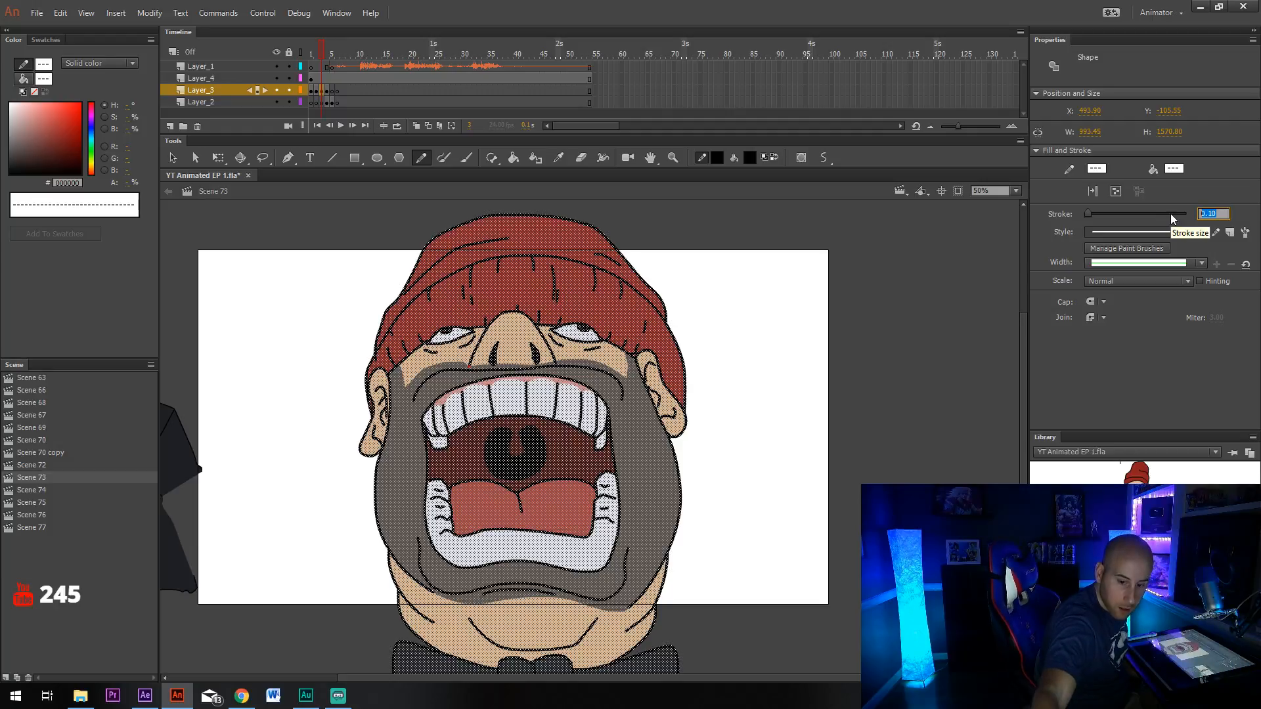
type("9")
key("Return")
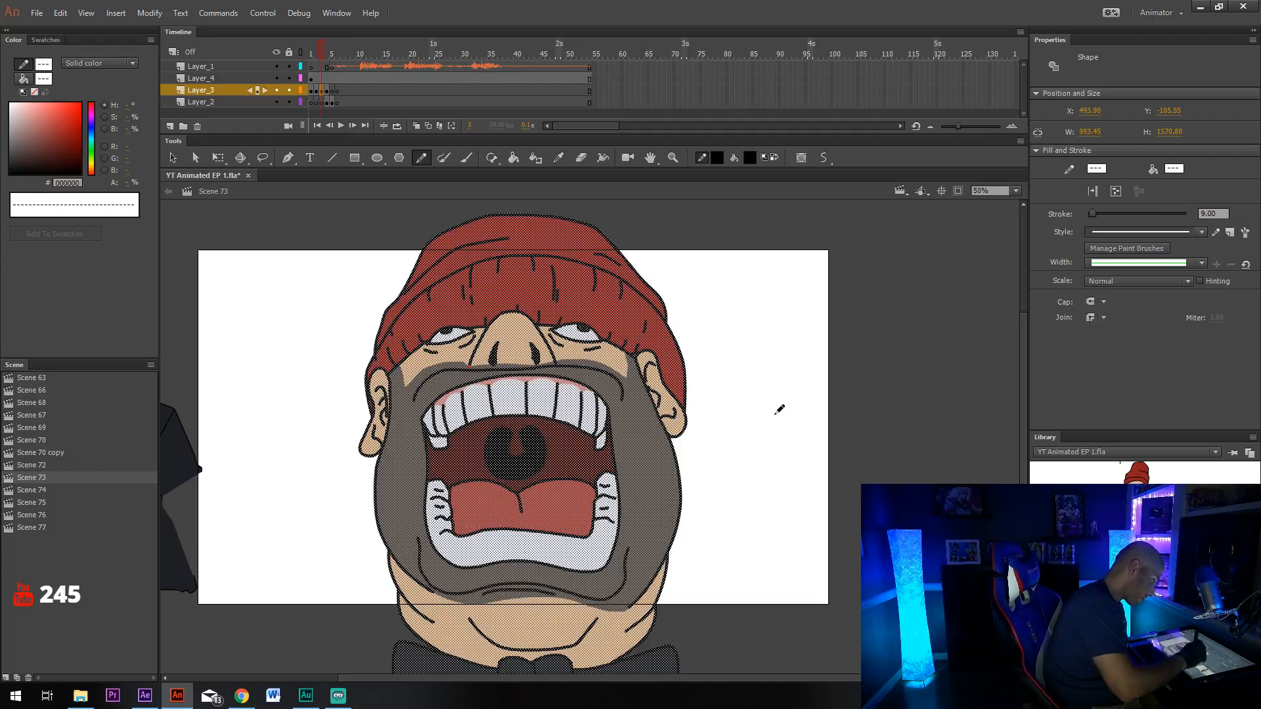
key("v")
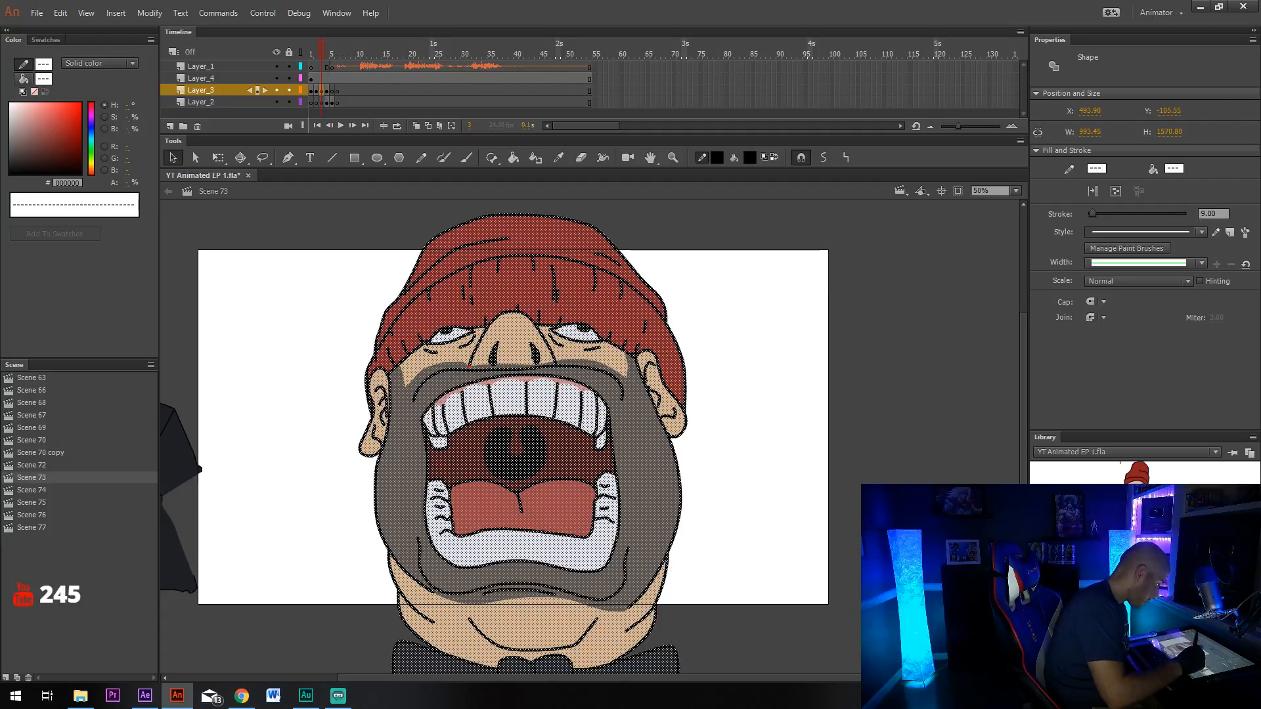
left_click(878, 481)
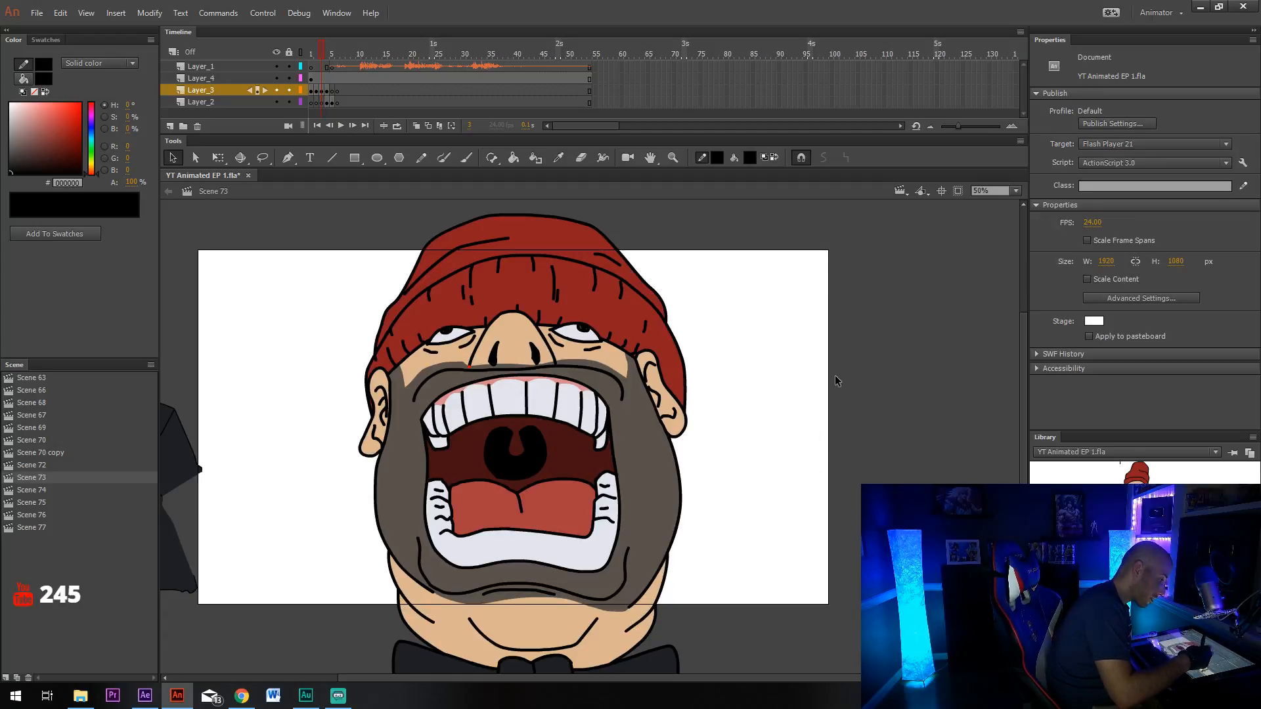
Delete the stray stroke along the upper edge of the beard.
left_click_drag(829, 426, 845, 378)
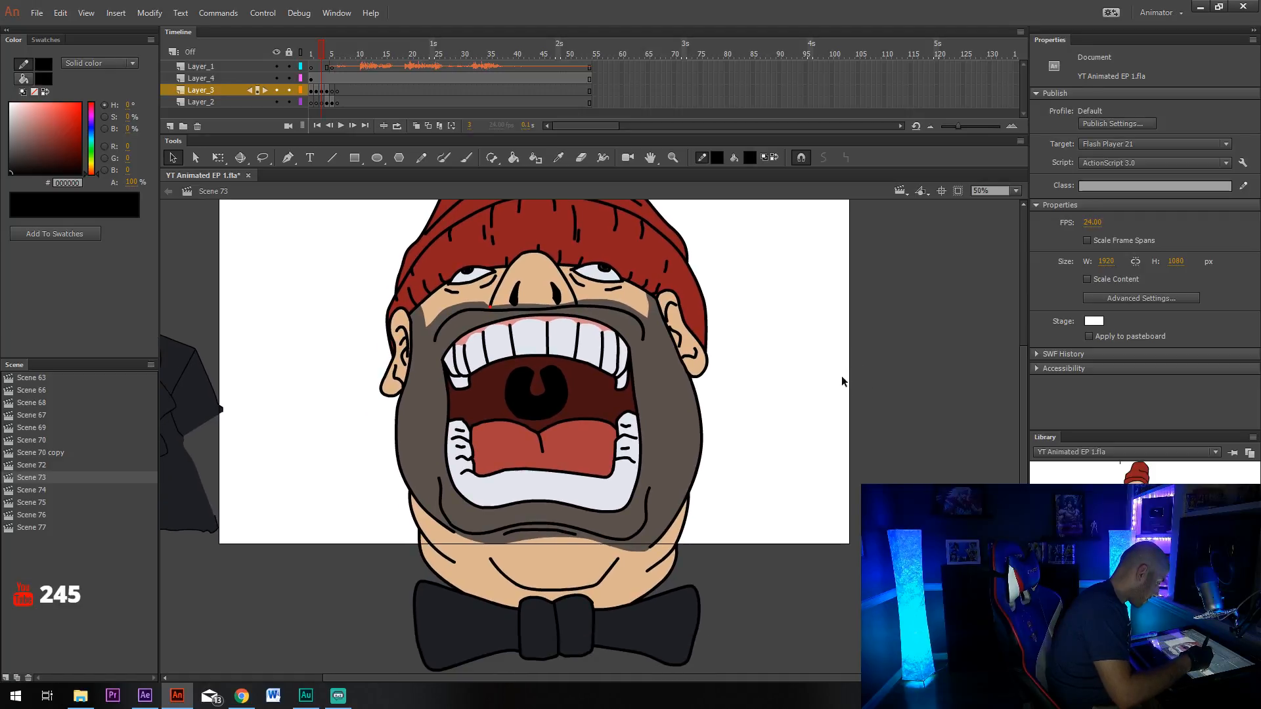
left_click(489, 308)
key("Delete")
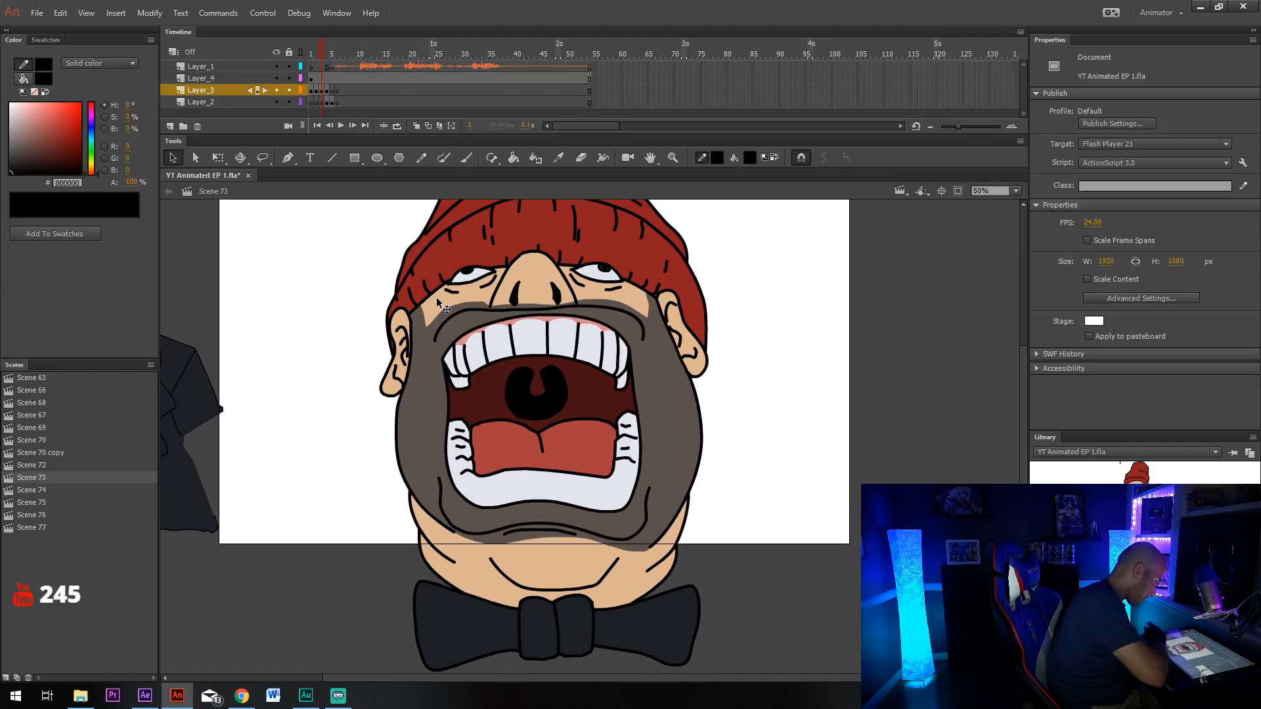
Set the stroke of all the face's outlines on Layer_3 frame 3 to 5 and deselect the artwork.
left_click_drag(794, 365, 791, 390)
left_click(321, 93)
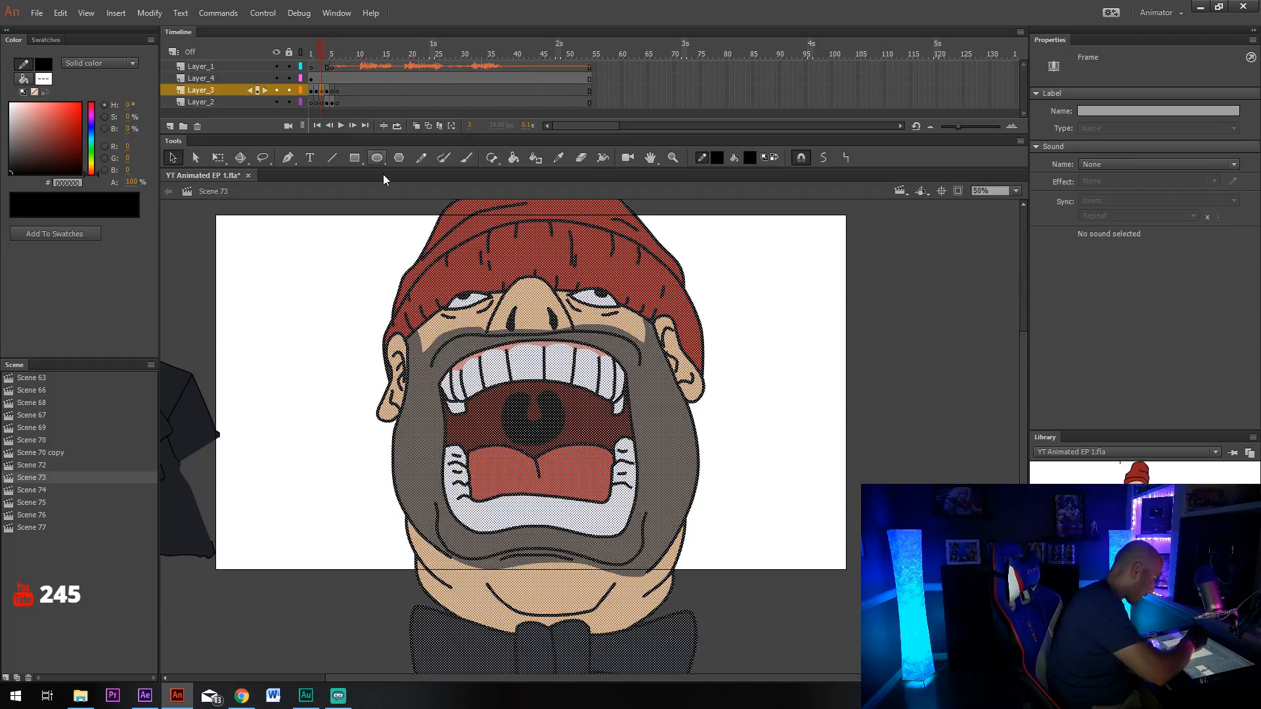
key("y")
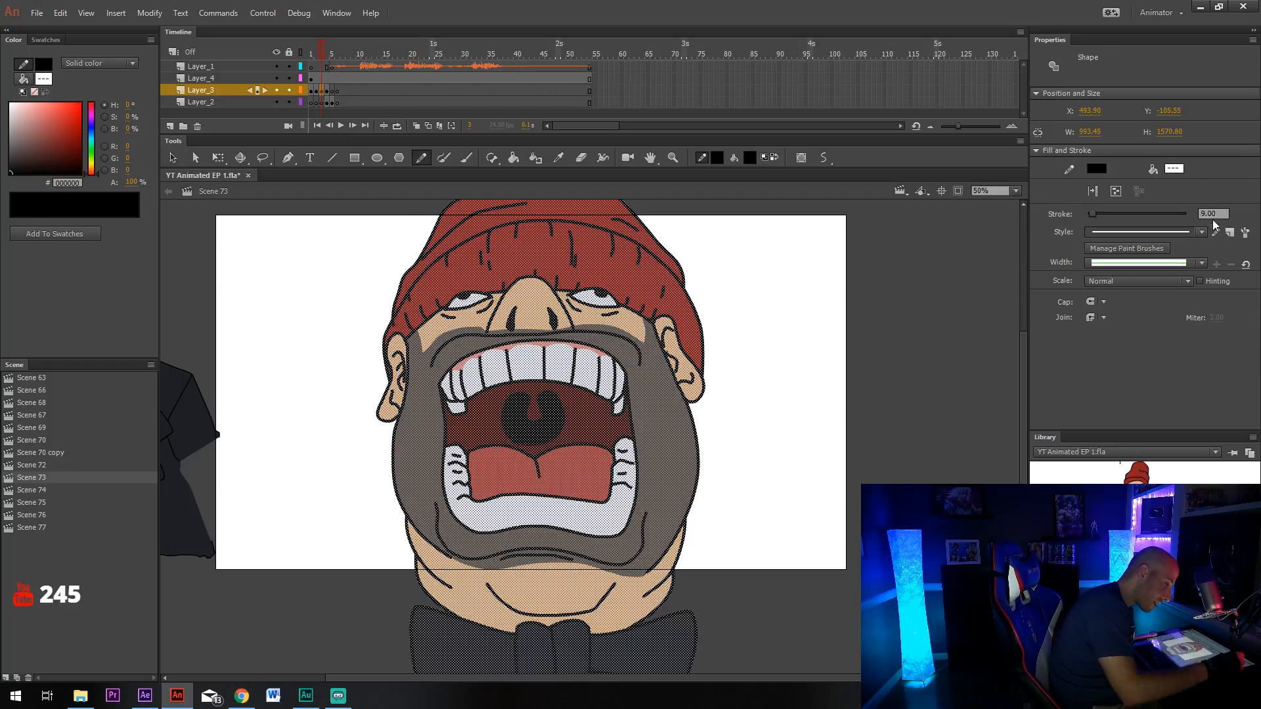
left_click(1166, 211)
type("5v")
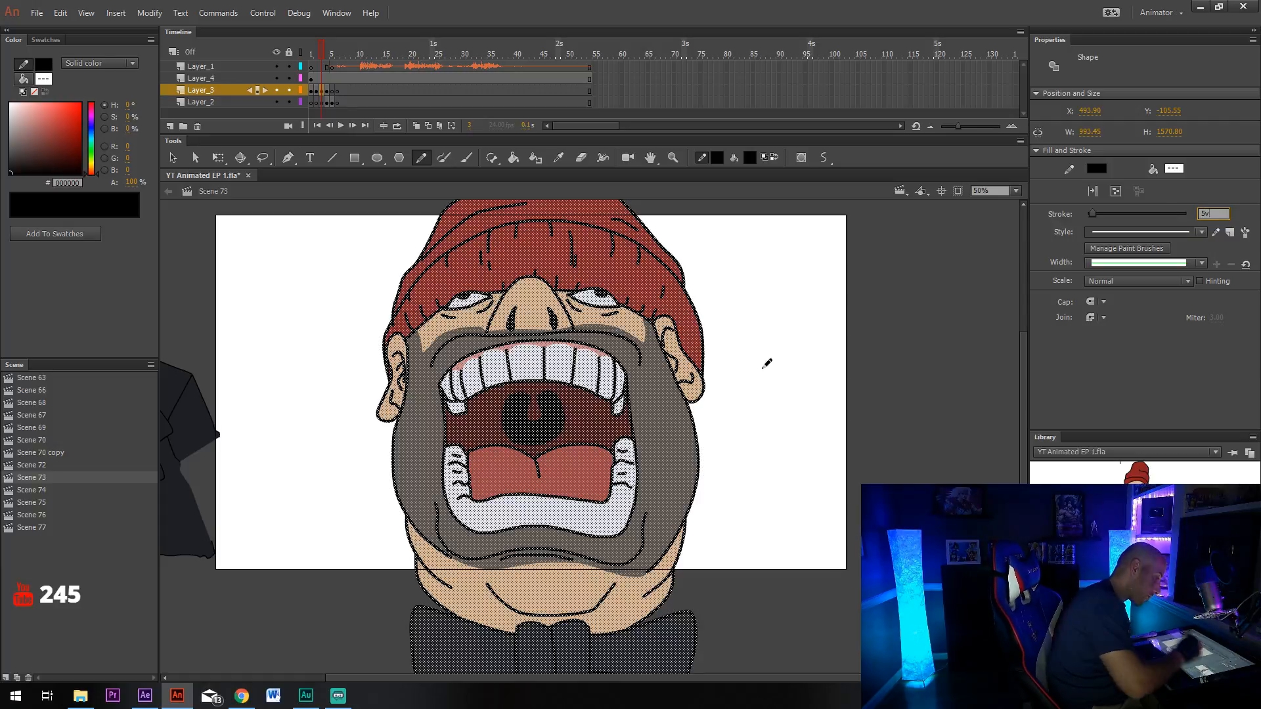
left_click(789, 406)
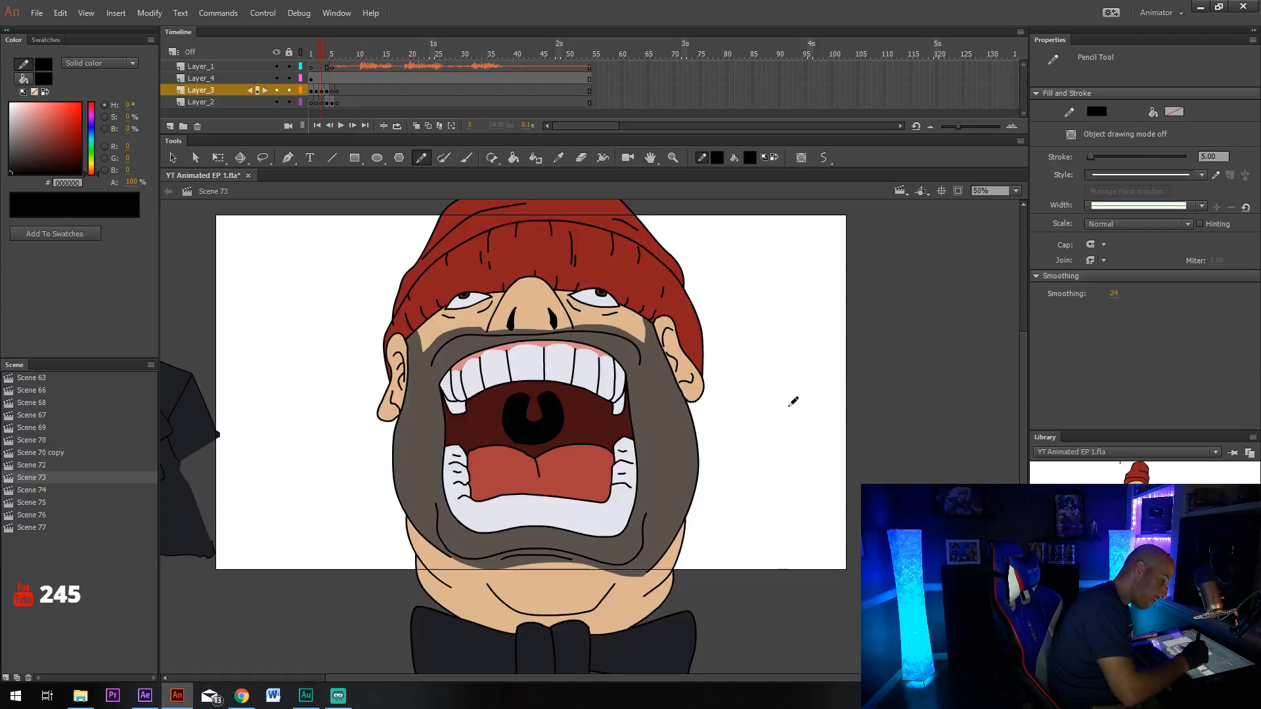
mouse_move(747, 453)
left_mouse_down()
mouse_move(747, 476)
mouse_move(748, 433)
left_mouse_up()
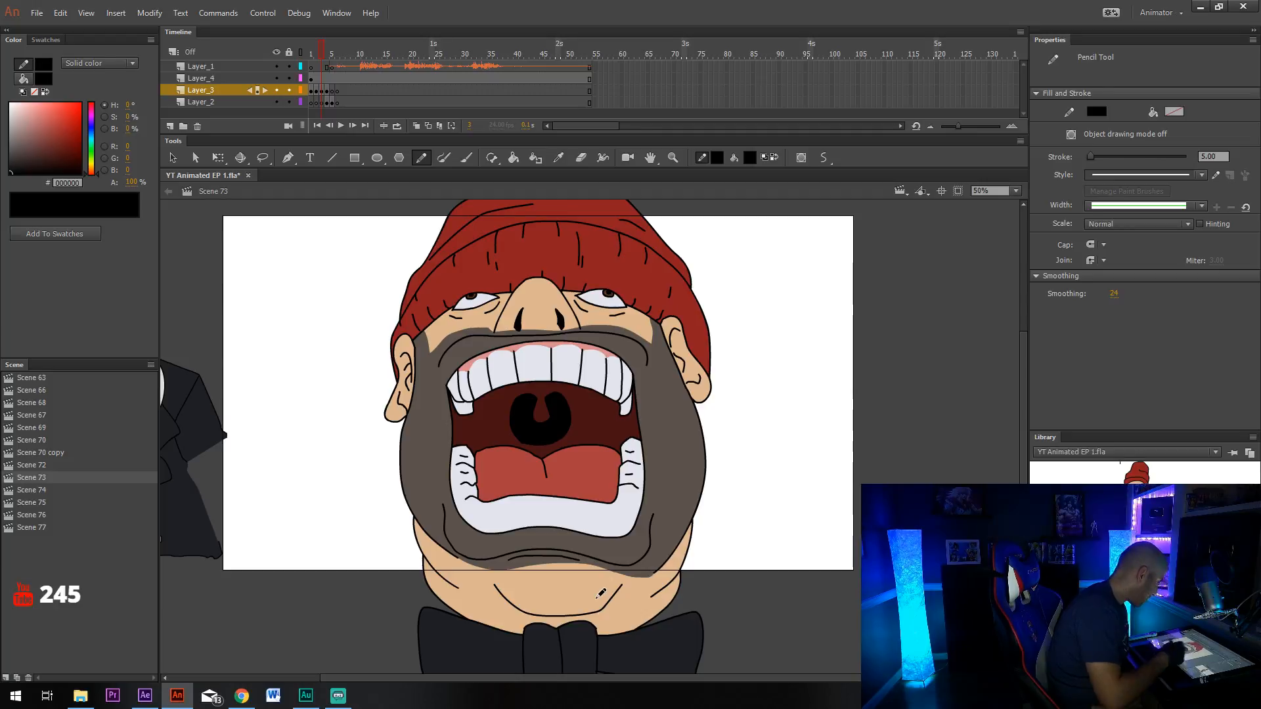
Test the Brush tool at size 16 with a curved black stroke on the blank stage beside the face, and undo it.
left_click(465, 157)
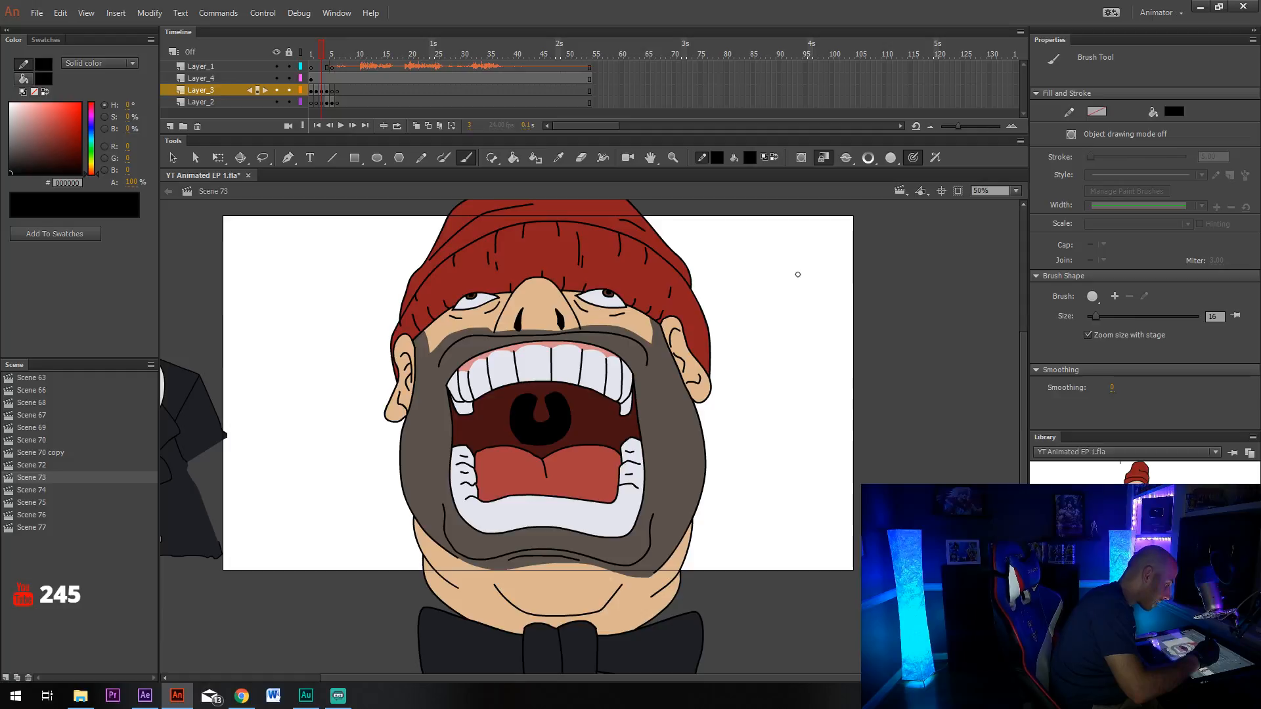
left_click_drag(769, 442, 769, 461)
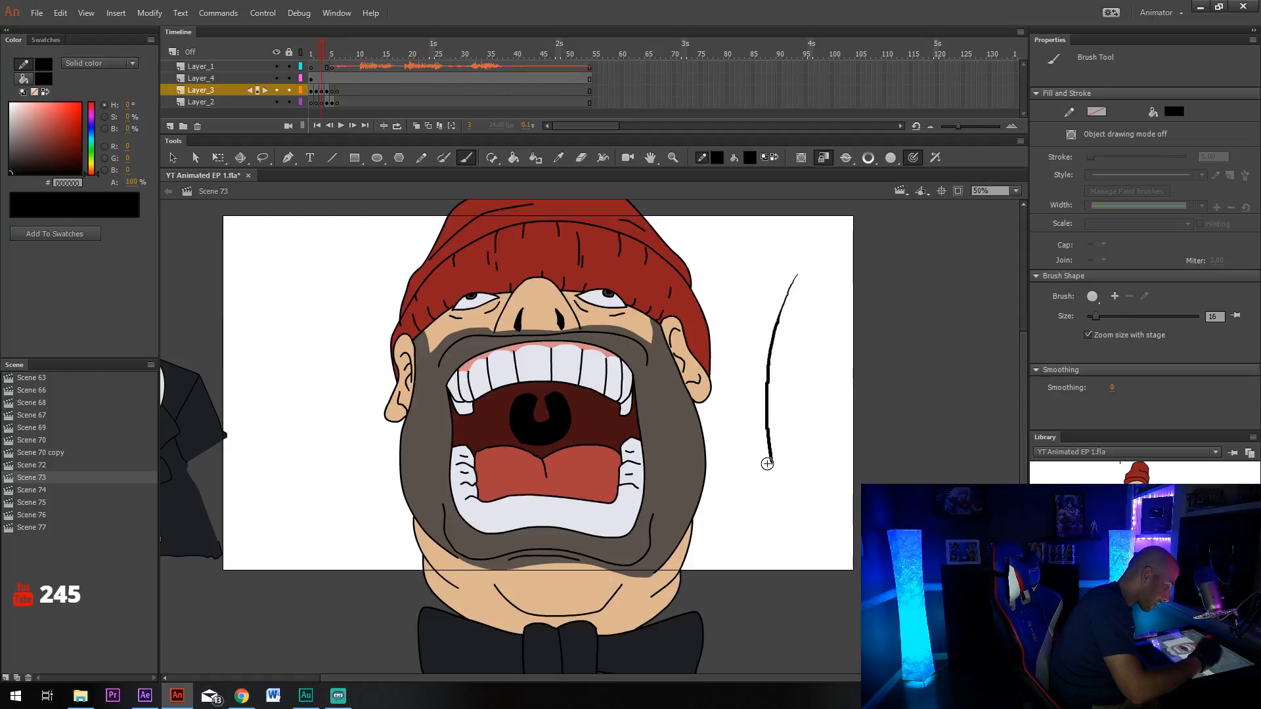
key("ctrl+z")
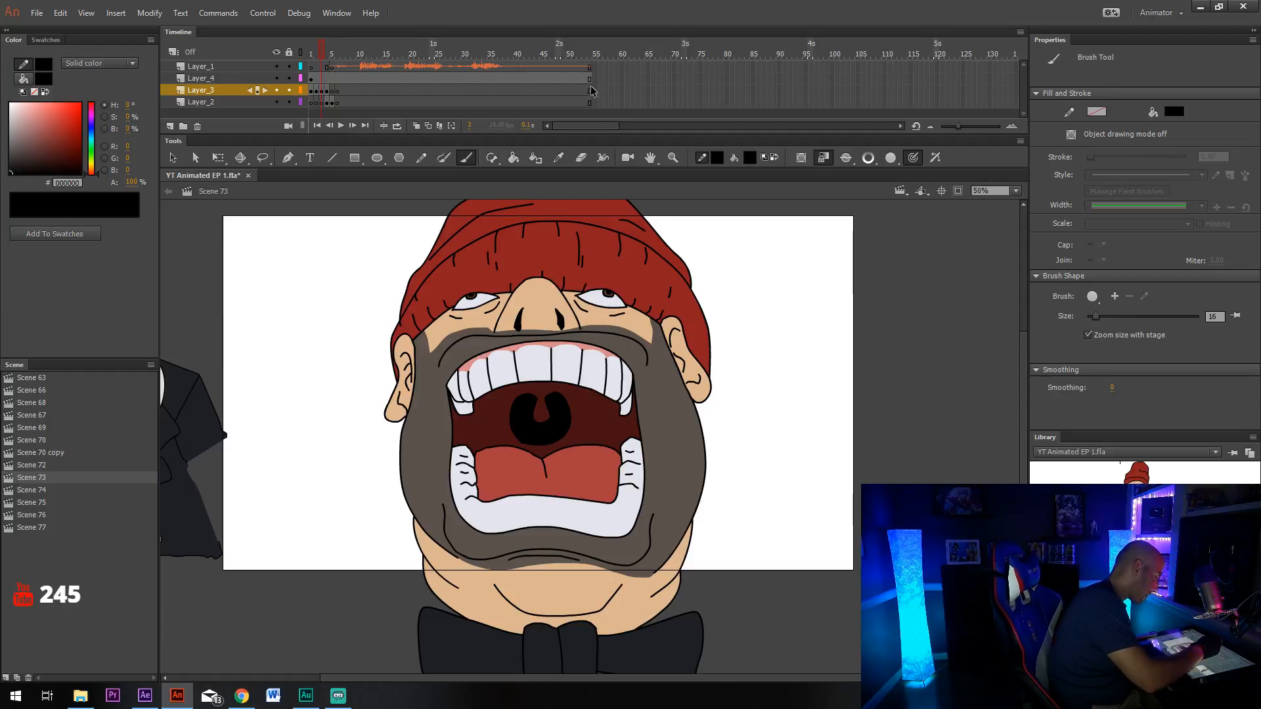
Switch to Scene 63 and brush the black frown creases and nose bridge lines at the centre of the blank stage on Layer_4.
left_click(67, 377)
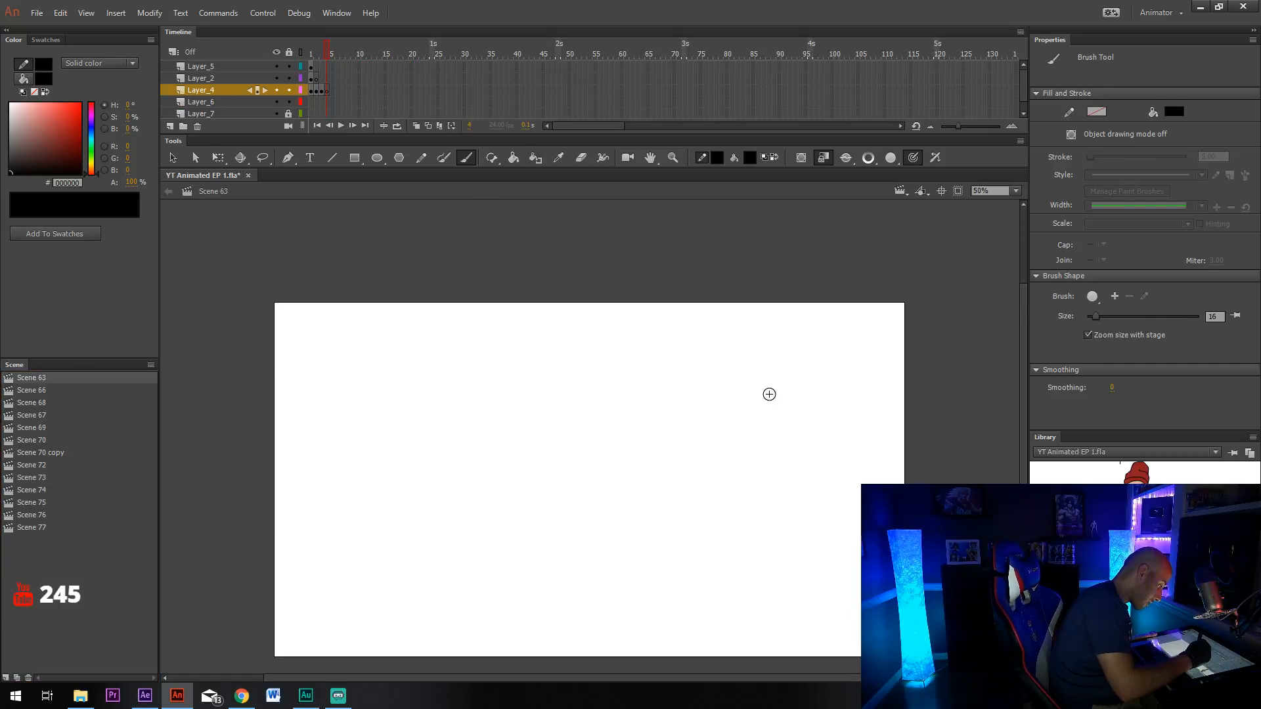
mouse_move(576, 435)
left_mouse_down()
mouse_move(562, 488)
mouse_move(605, 486)
mouse_move(556, 486)
left_mouse_up()
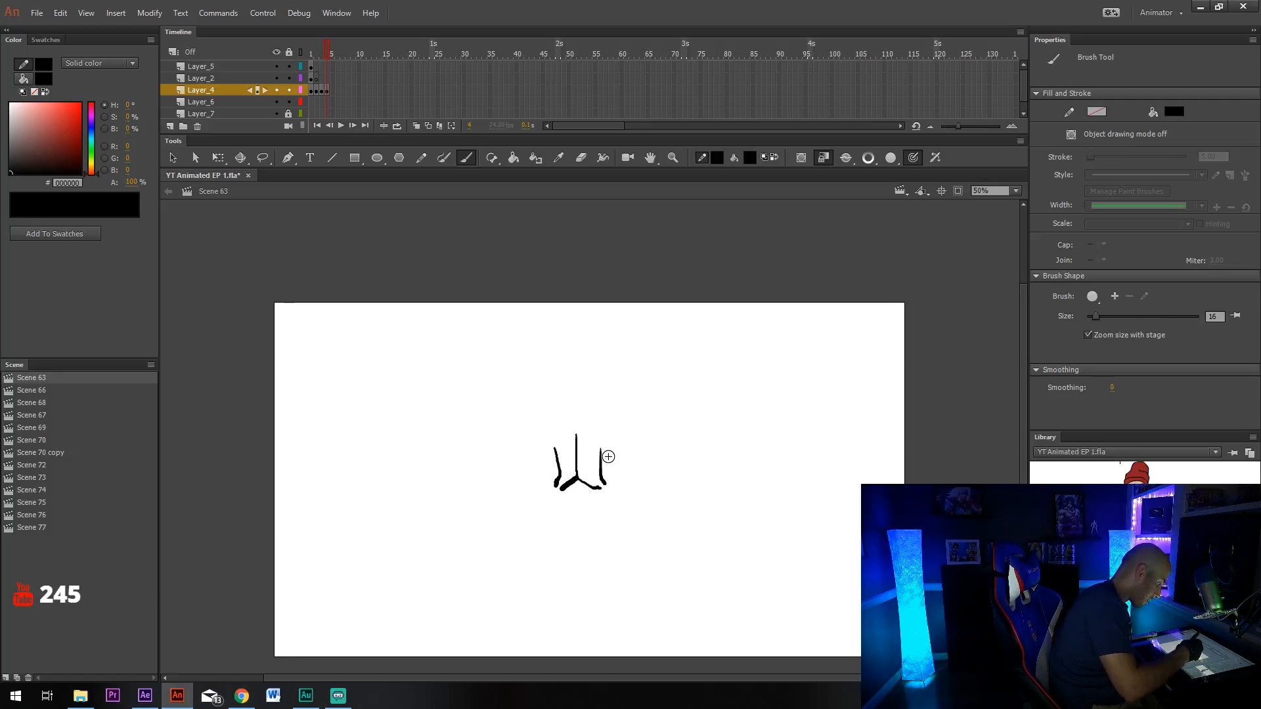
left_click_drag(636, 444, 698, 379)
left_click_drag(652, 447, 671, 432)
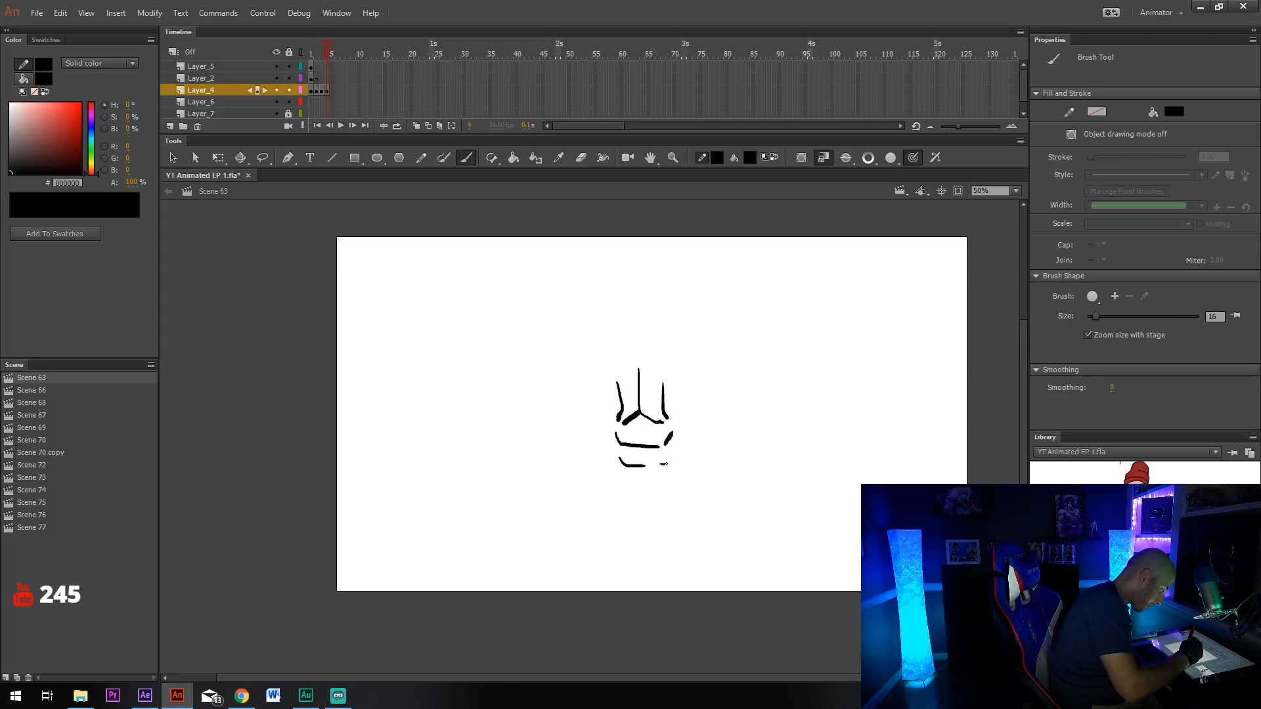
left_click_drag(637, 440, 703, 447)
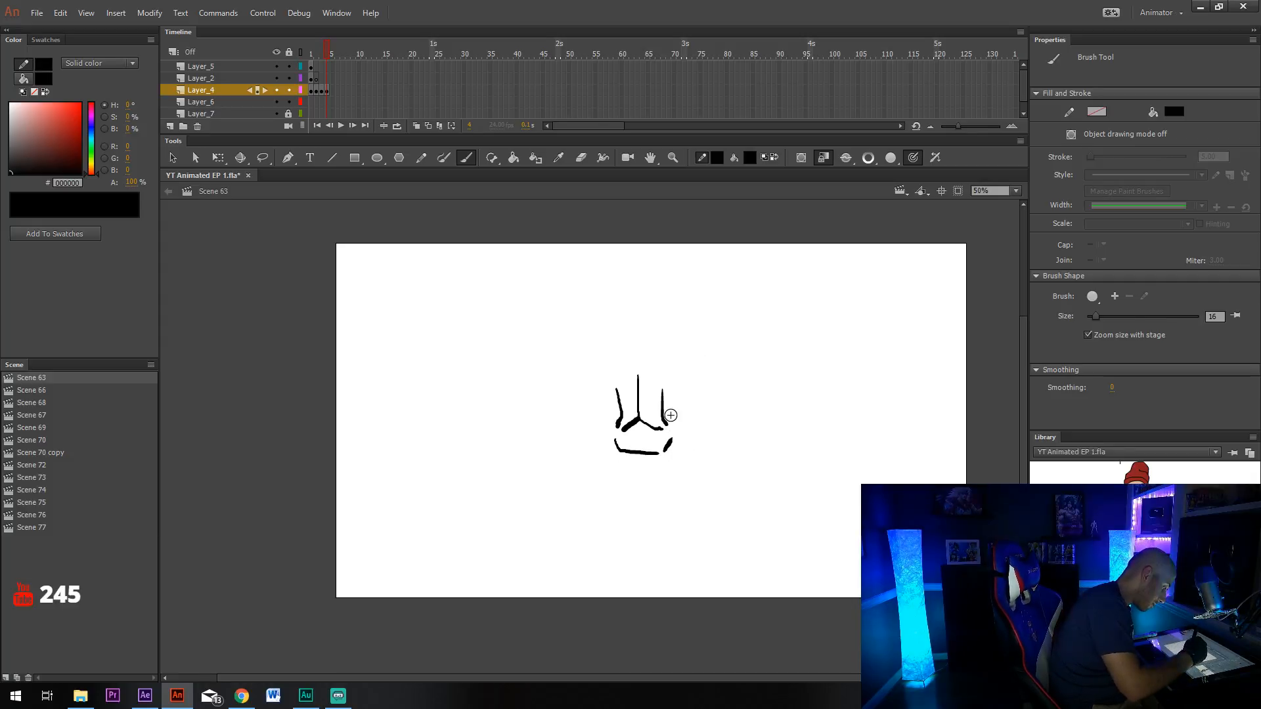
Brush the outlines of two thick, angrily slanted eyebrows, one on each side of the frown creases.
mouse_move(667, 402)
left_mouse_down()
mouse_move(681, 426)
mouse_move(749, 397)
left_mouse_up()
mouse_move(682, 426)
left_mouse_down()
mouse_move(782, 388)
mouse_move(861, 375)
mouse_move(819, 336)
mouse_move(670, 407)
left_mouse_up()
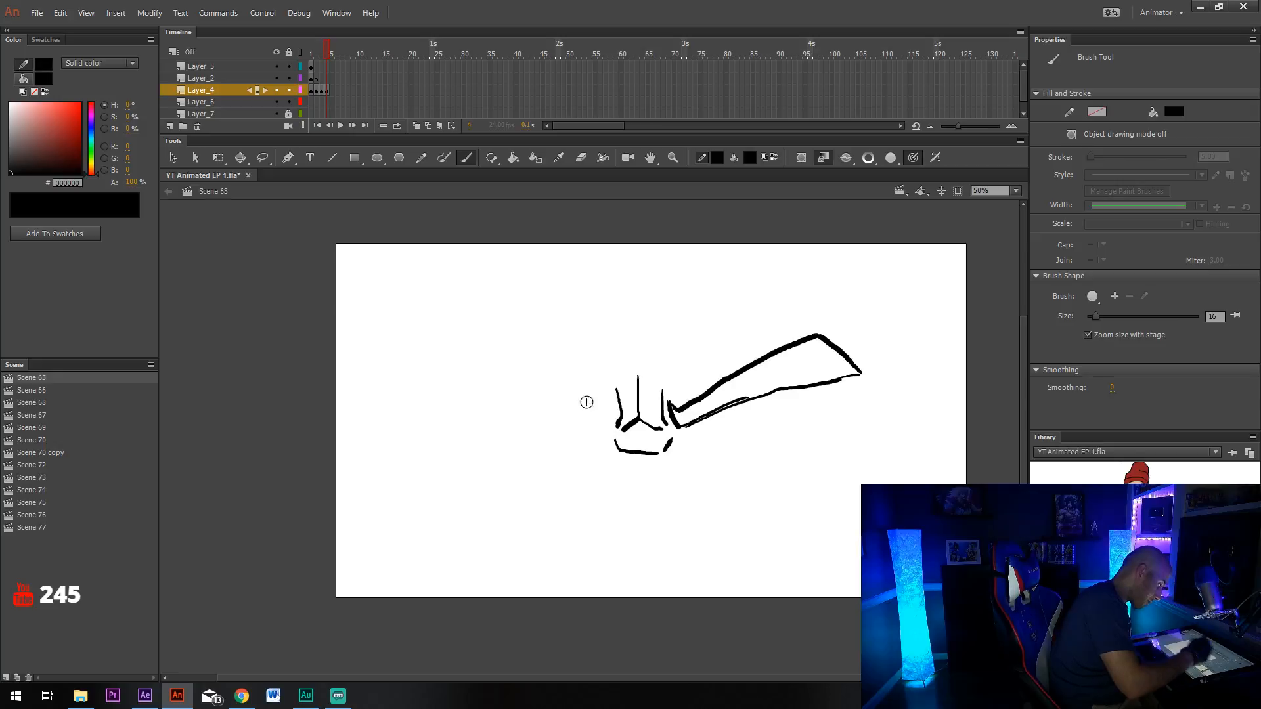
left_click_drag(553, 329, 574, 346)
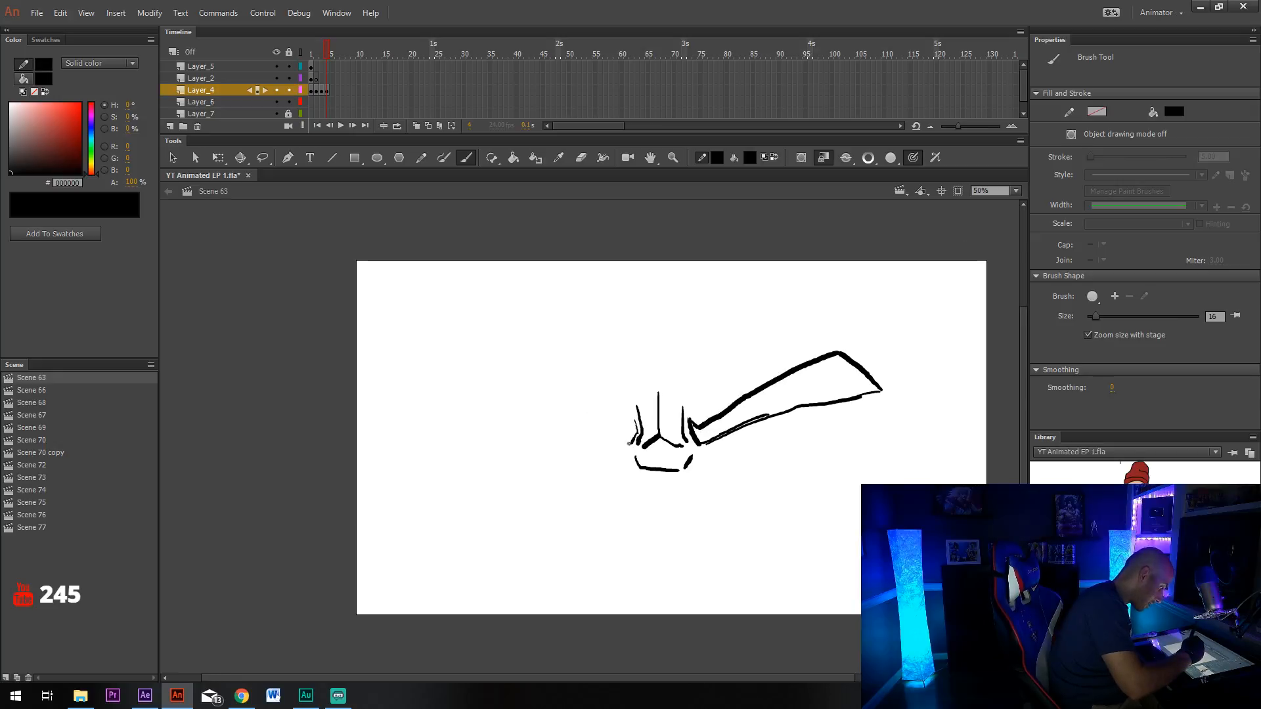
left_click_drag(628, 443, 499, 391)
left_click_drag(795, 461, 836, 513)
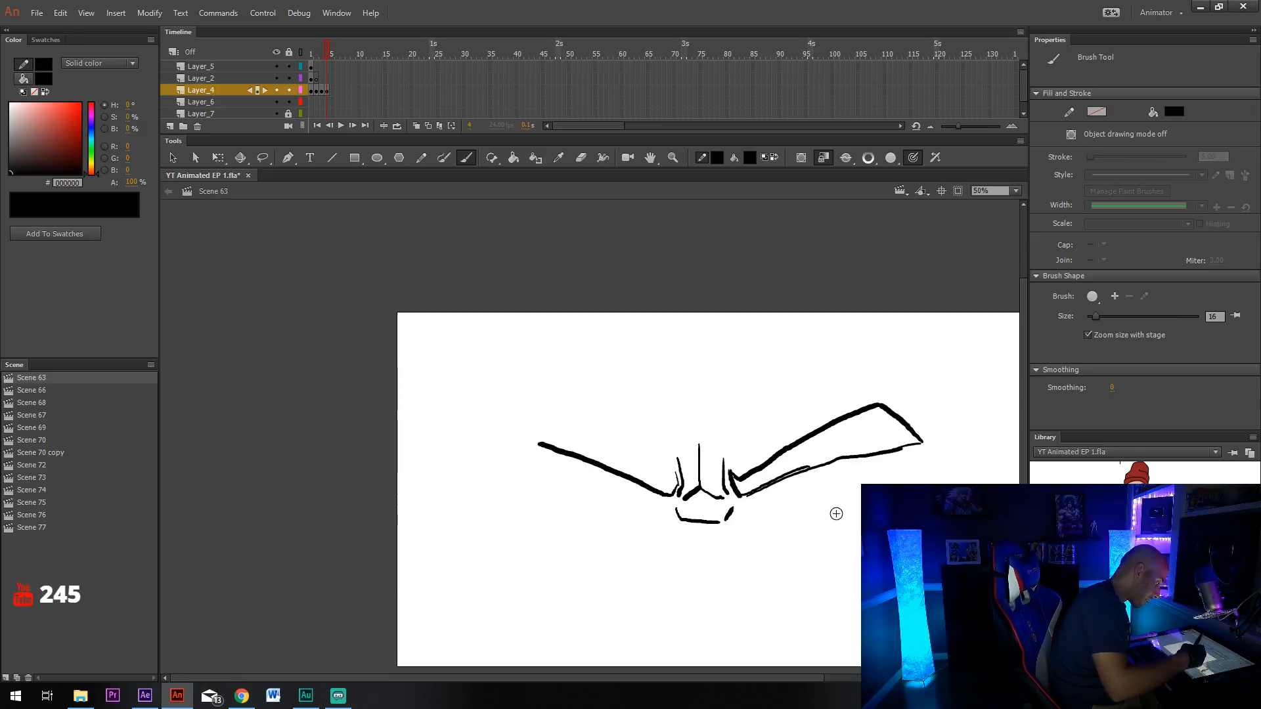
mouse_move(517, 443)
left_mouse_down()
mouse_move(533, 408)
mouse_move(564, 405)
mouse_move(680, 478)
left_mouse_up()
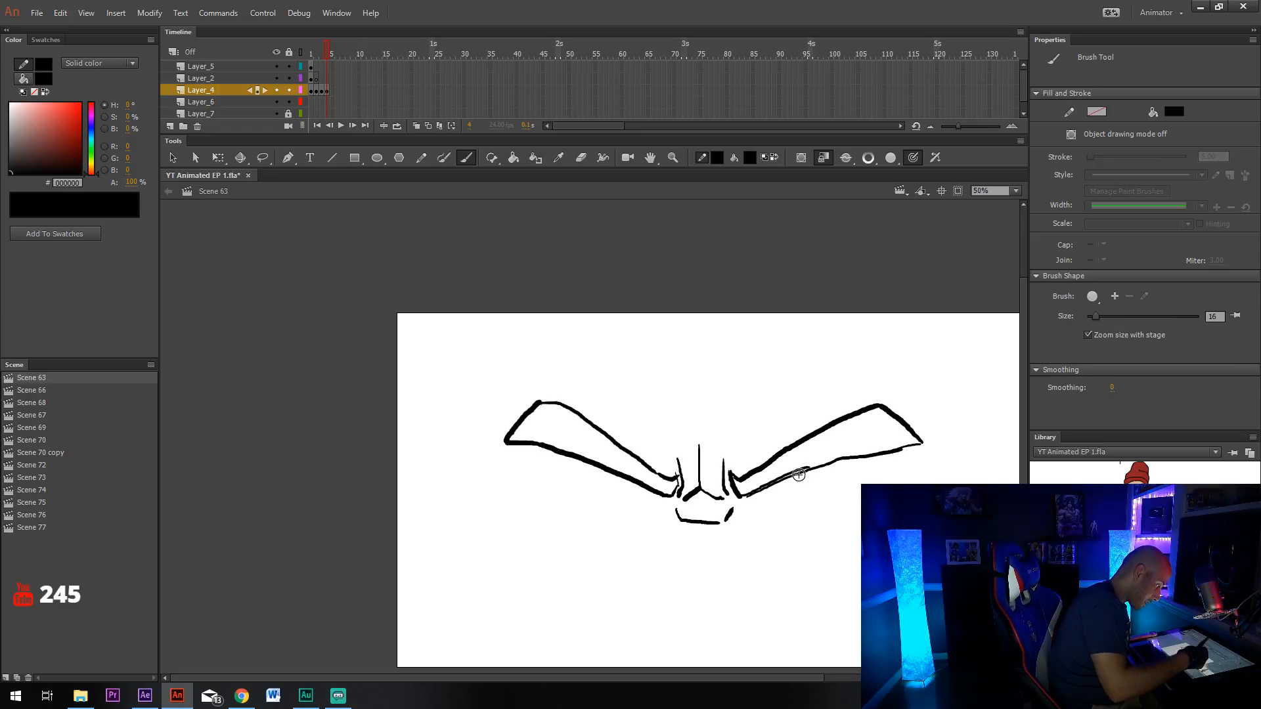
Undo the outer end of the left eyebrow and redraw it extending farther outward.
key("e")
key("ctrl+z")
key("ctrl+z")
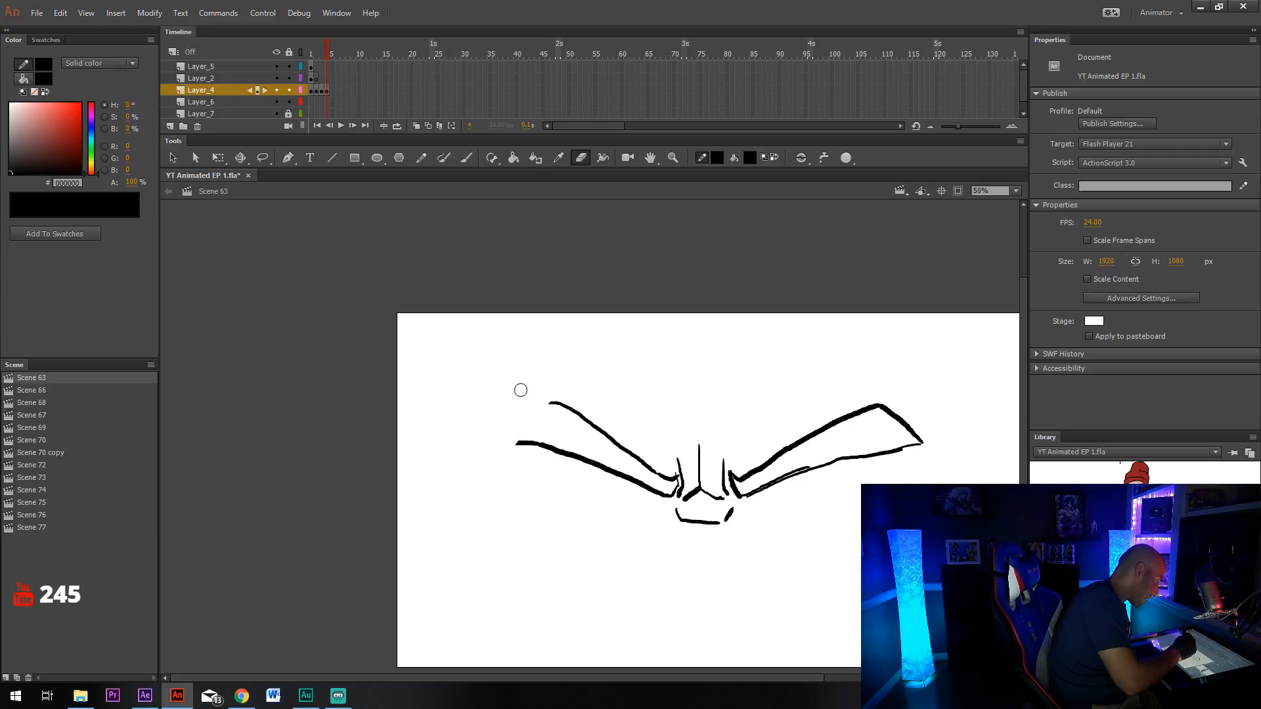
key("b")
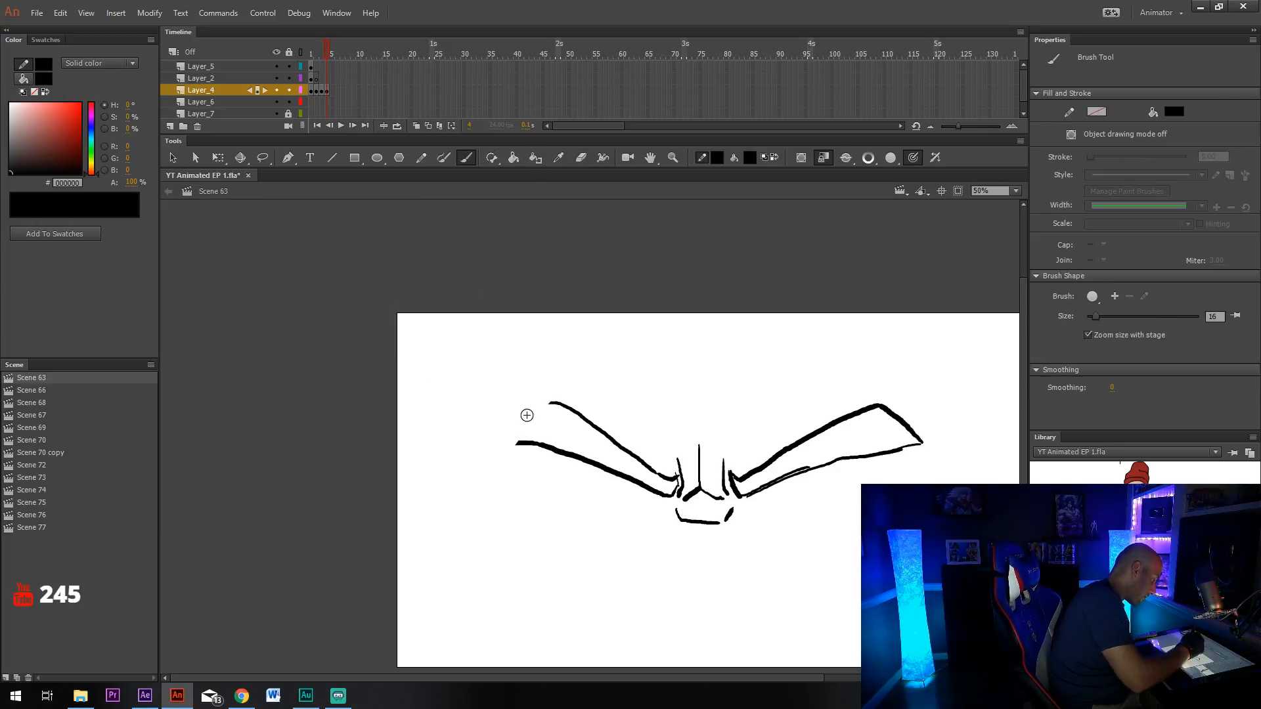
mouse_move(491, 432)
left_mouse_down()
mouse_move(508, 398)
mouse_move(558, 405)
left_mouse_up()
left_click_drag(854, 482, 839, 468)
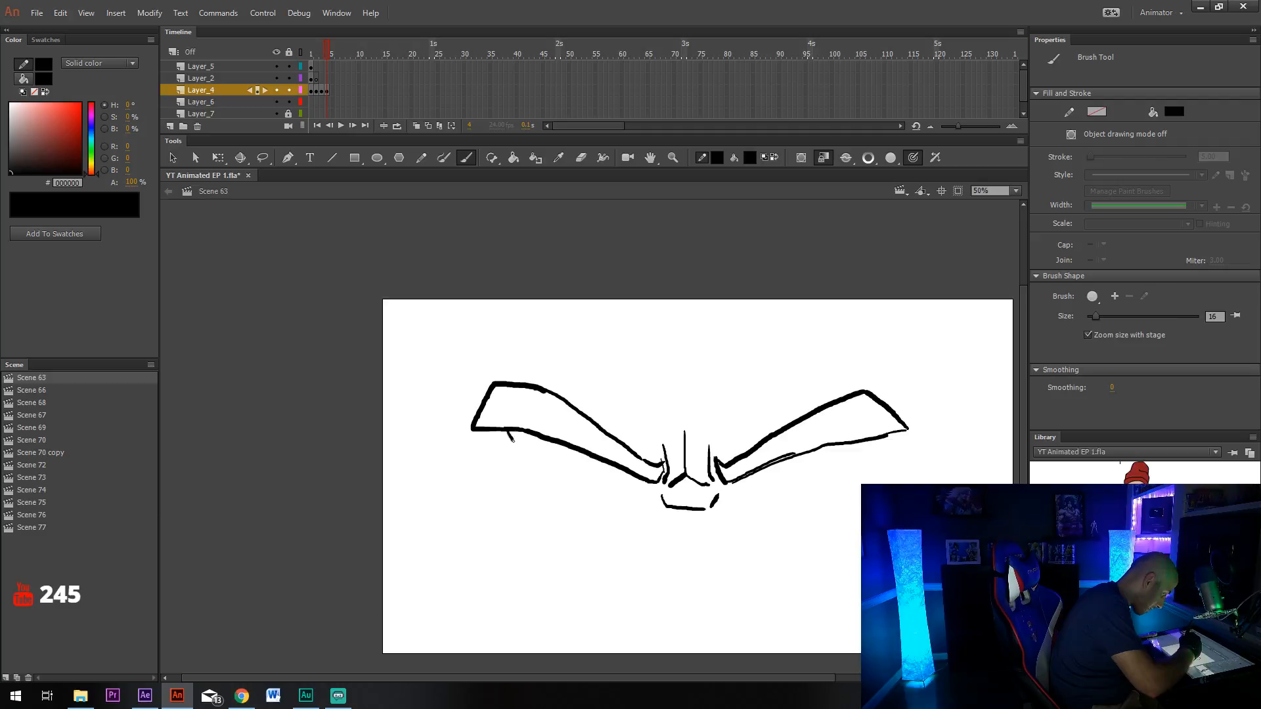
Brush angular eye outlines beneath both eyebrows and add a half-round iris in each eye.
mouse_move(513, 441)
left_mouse_down()
mouse_move(549, 489)
mouse_move(641, 500)
left_mouse_up()
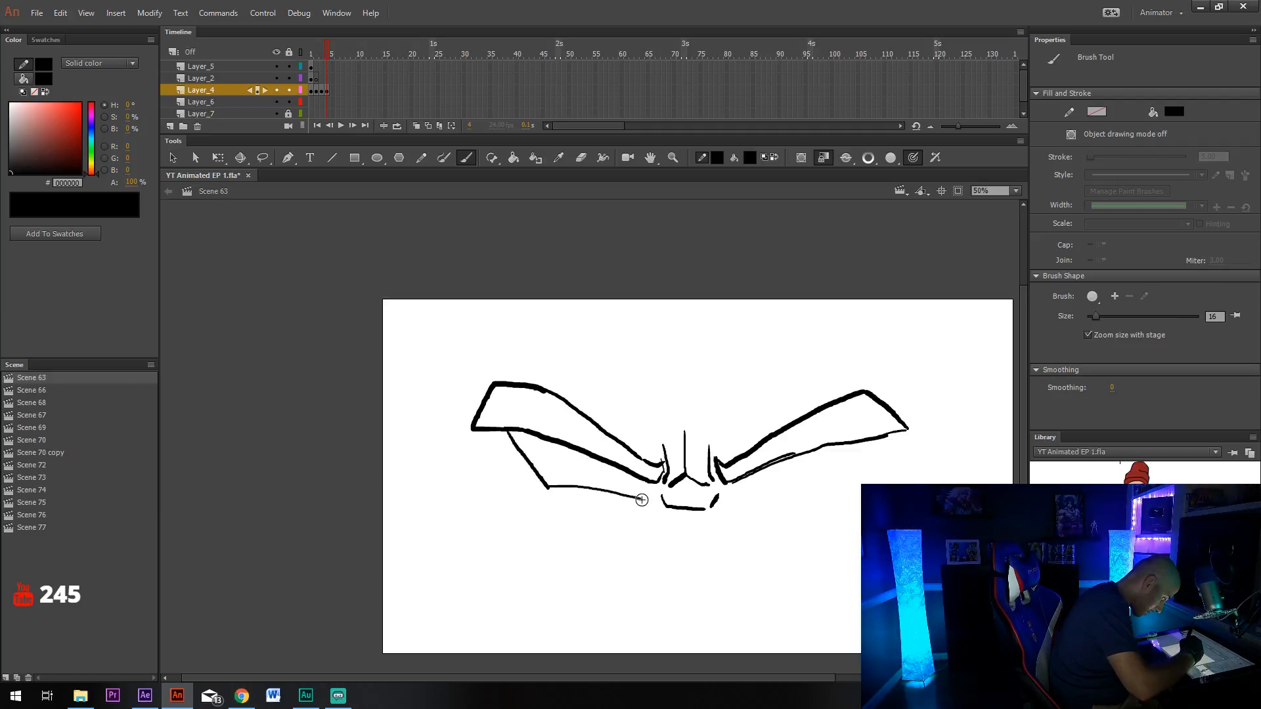
mouse_move(872, 436)
left_mouse_down()
mouse_move(841, 490)
mouse_move(744, 501)
left_mouse_up()
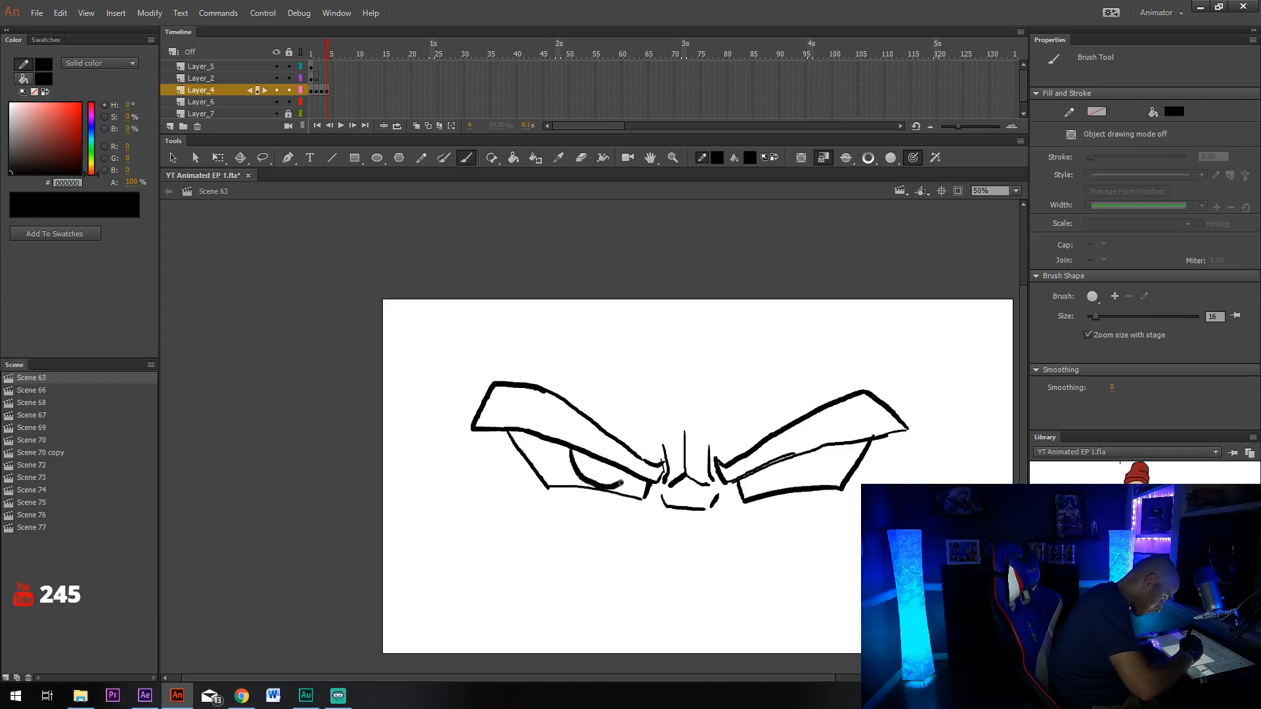
left_click_drag(621, 483, 630, 477)
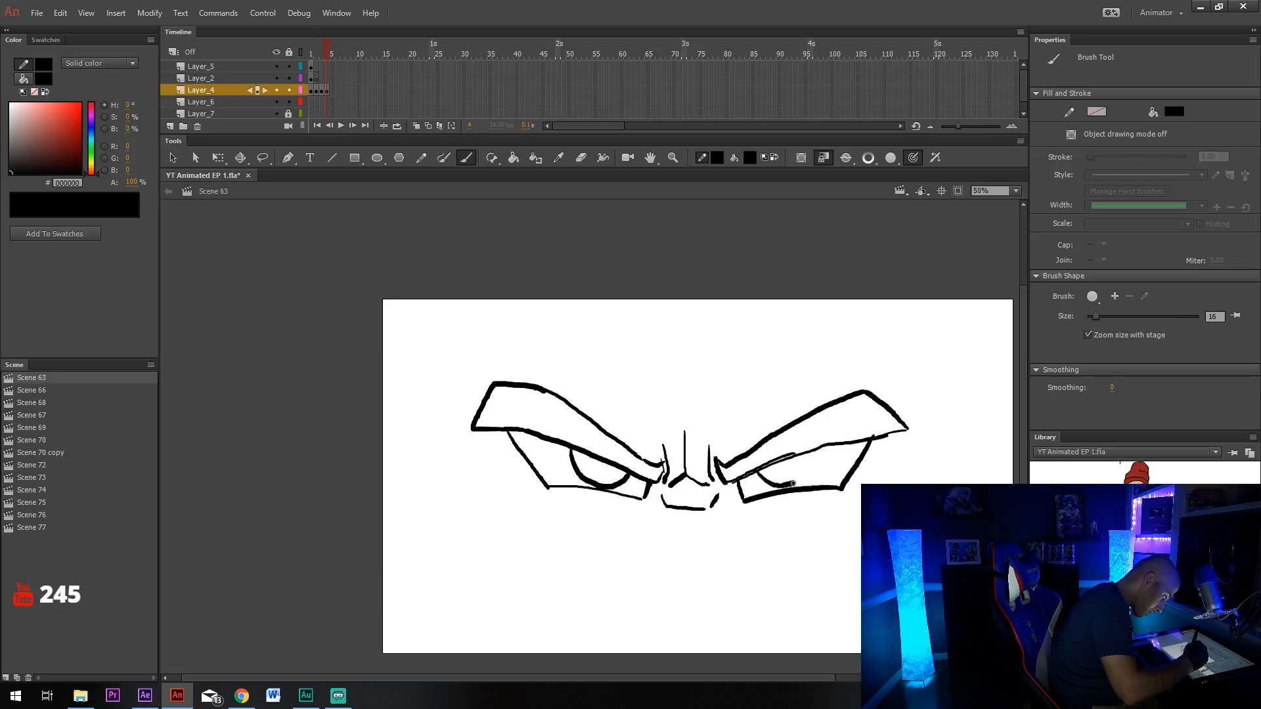
left_click_drag(776, 435, 804, 361)
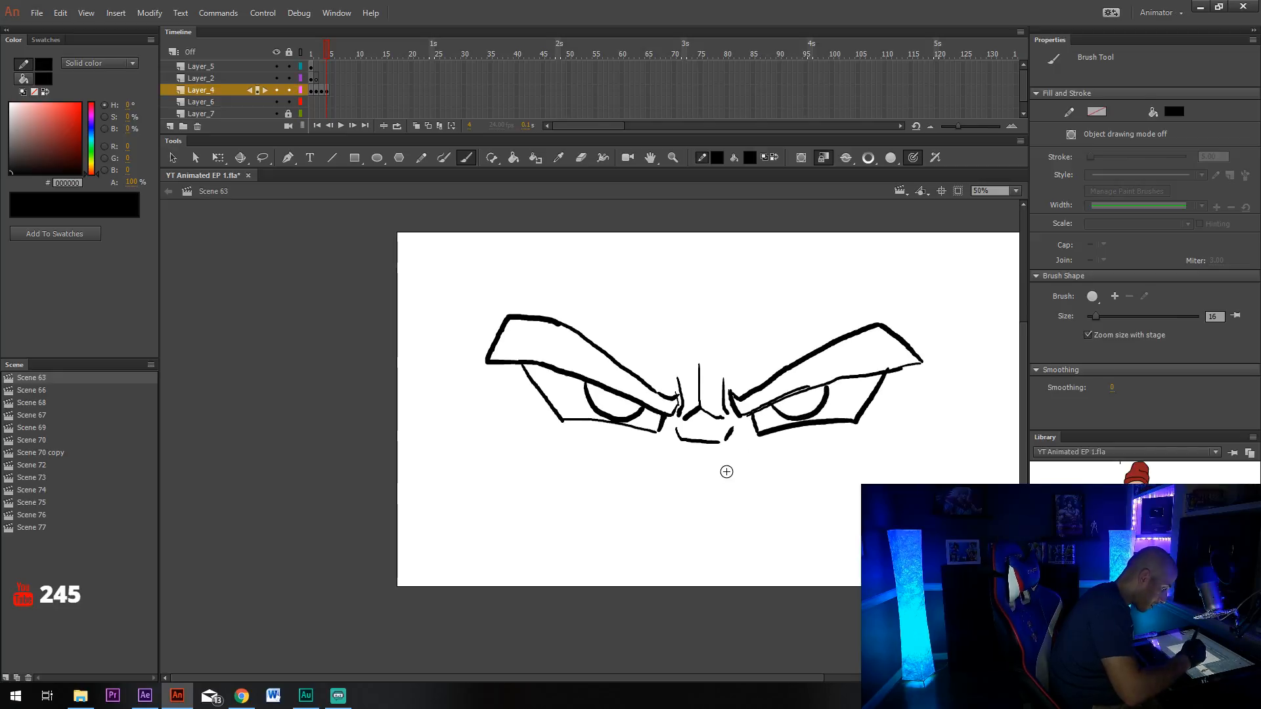
Brush a thin vertical line down one side of the nose and two slanted forehead creases above the brows.
left_click_drag(723, 441, 723, 493)
scroll(723, 500, "down", 2)
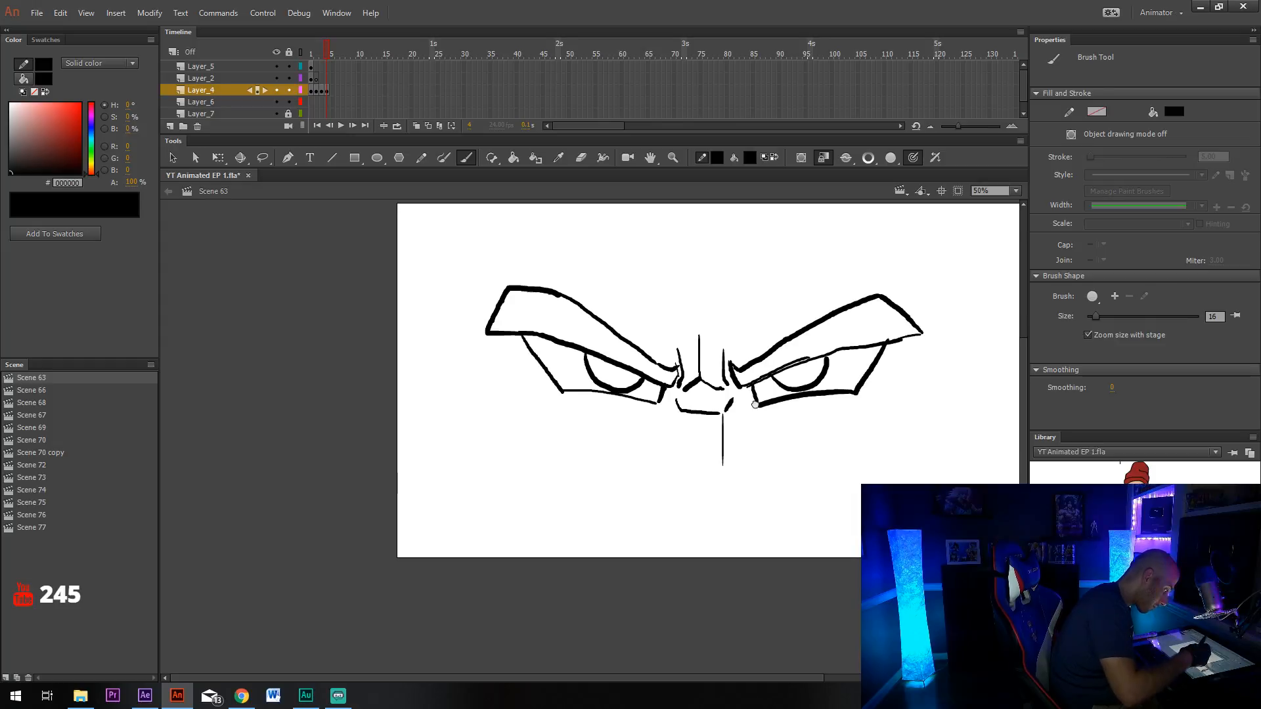
left_click_drag(755, 404, 729, 549)
mouse_move(622, 395)
left_mouse_down()
mouse_move(652, 480)
mouse_move(730, 414)
left_mouse_up()
left_click_drag(738, 516, 741, 417)
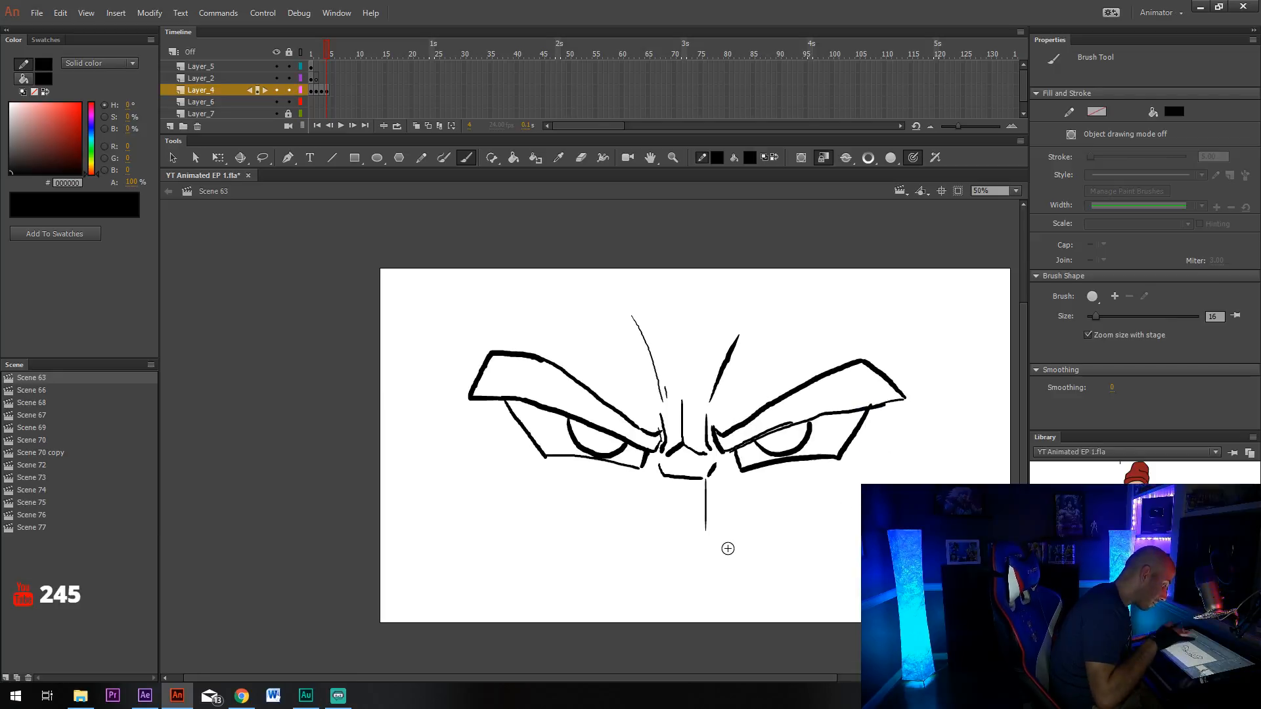
left_click_drag(736, 442, 724, 399)
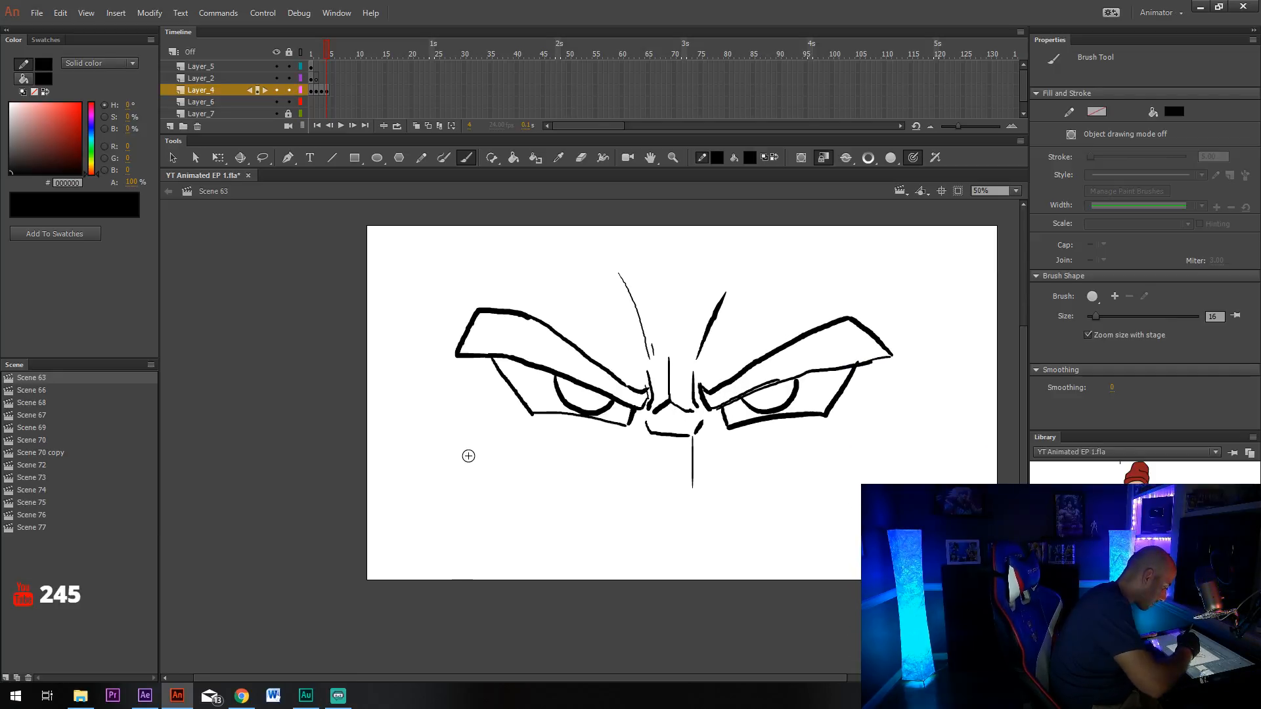
Brush the left and right side contours of the face from the temples down past the stage's lower edge.
mouse_move(454, 413)
left_mouse_down()
mouse_move(511, 541)
mouse_move(562, 587)
mouse_move(510, 545)
mouse_move(558, 599)
left_mouse_up()
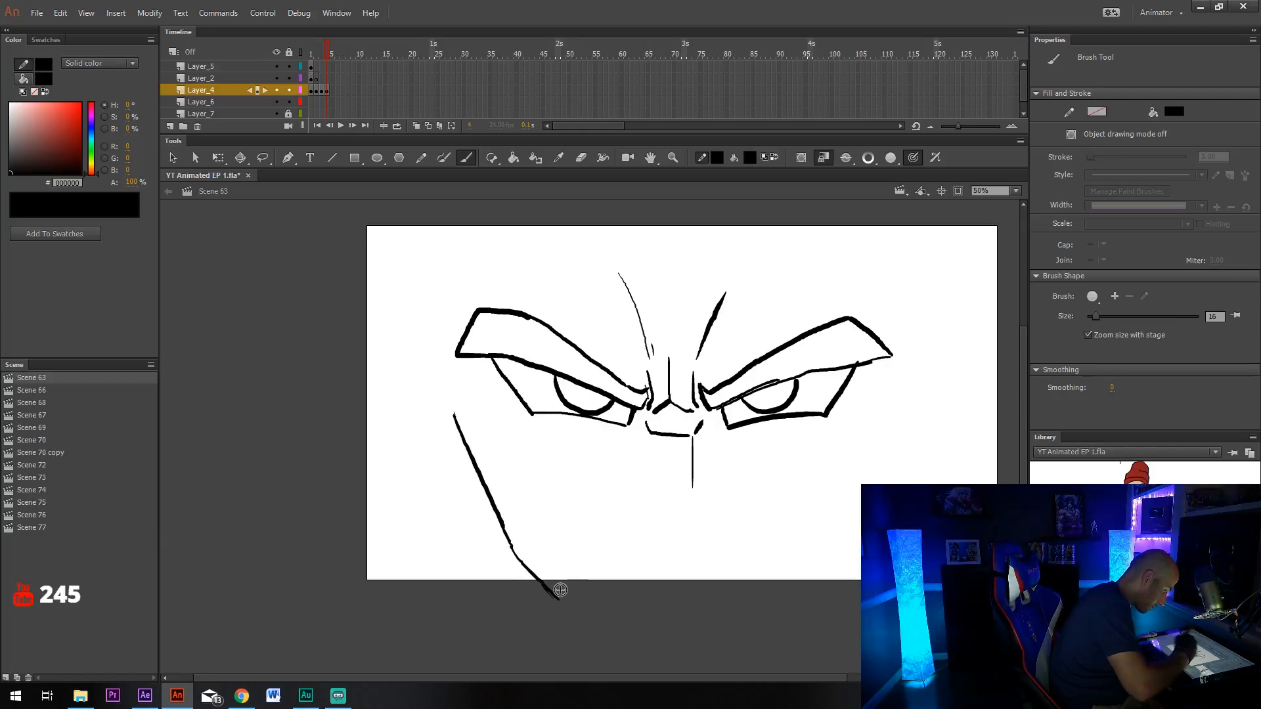
left_click_drag(898, 365, 864, 483)
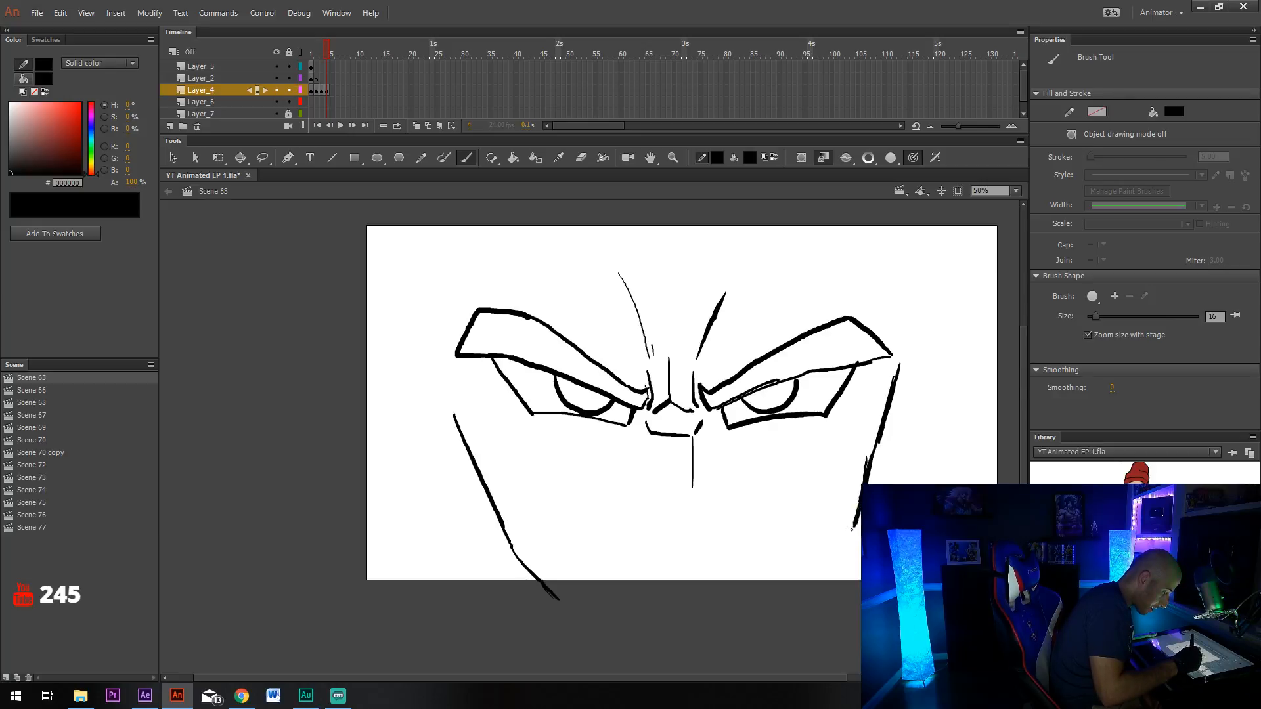
left_click_drag(807, 594, 805, 595)
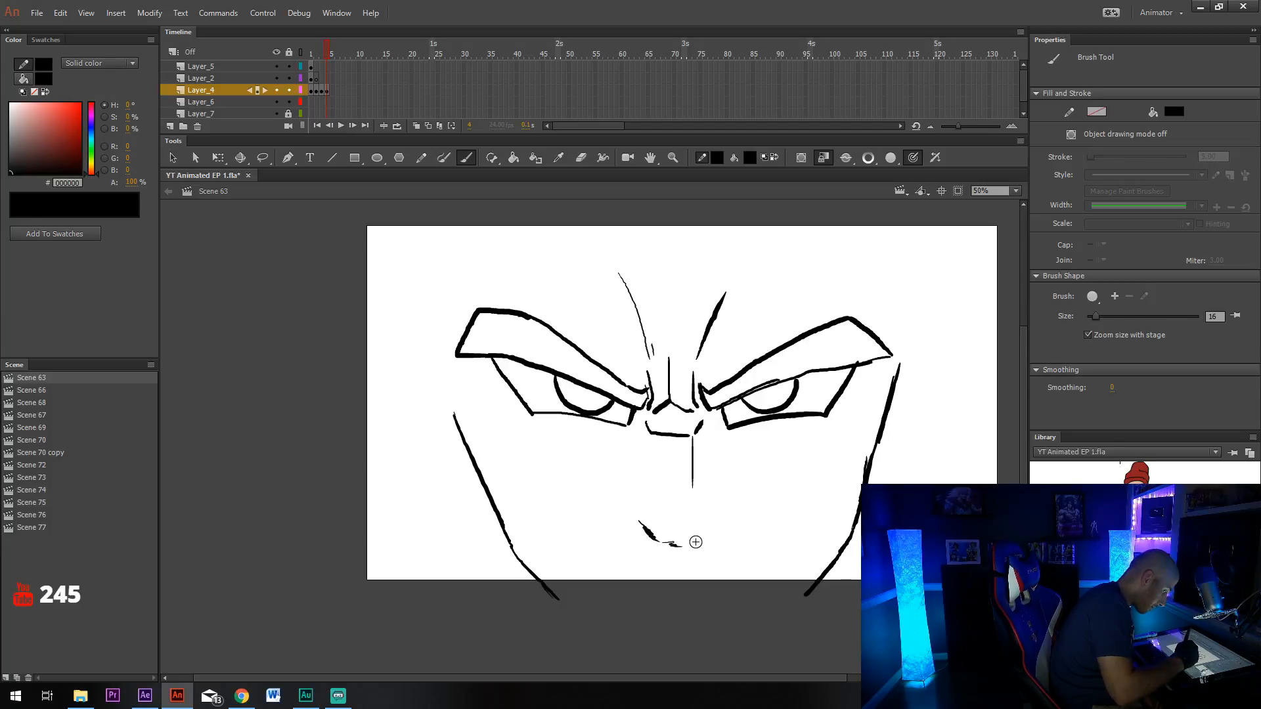
Brush the underside of the nose with short nostril strokes and a wide, slightly curved mouth line below it.
left_click_drag(705, 529, 714, 518)
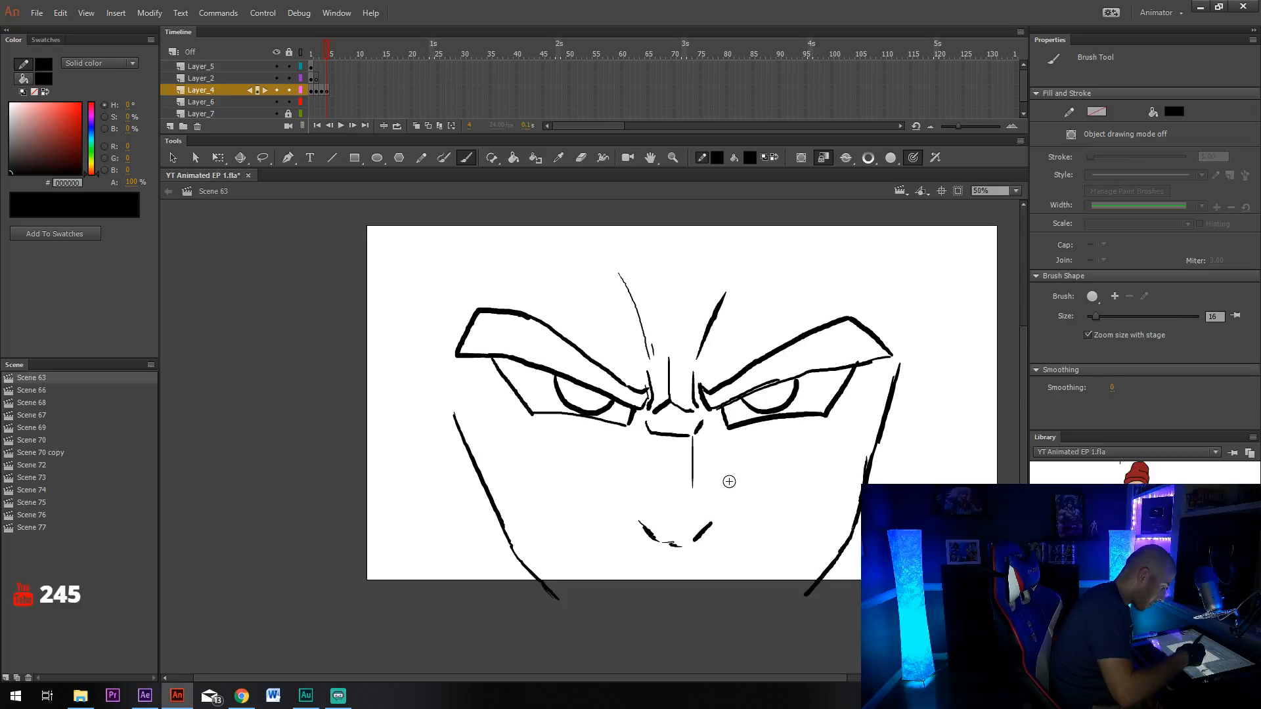
left_click_drag(712, 465, 713, 459)
left_click_drag(637, 547, 670, 552)
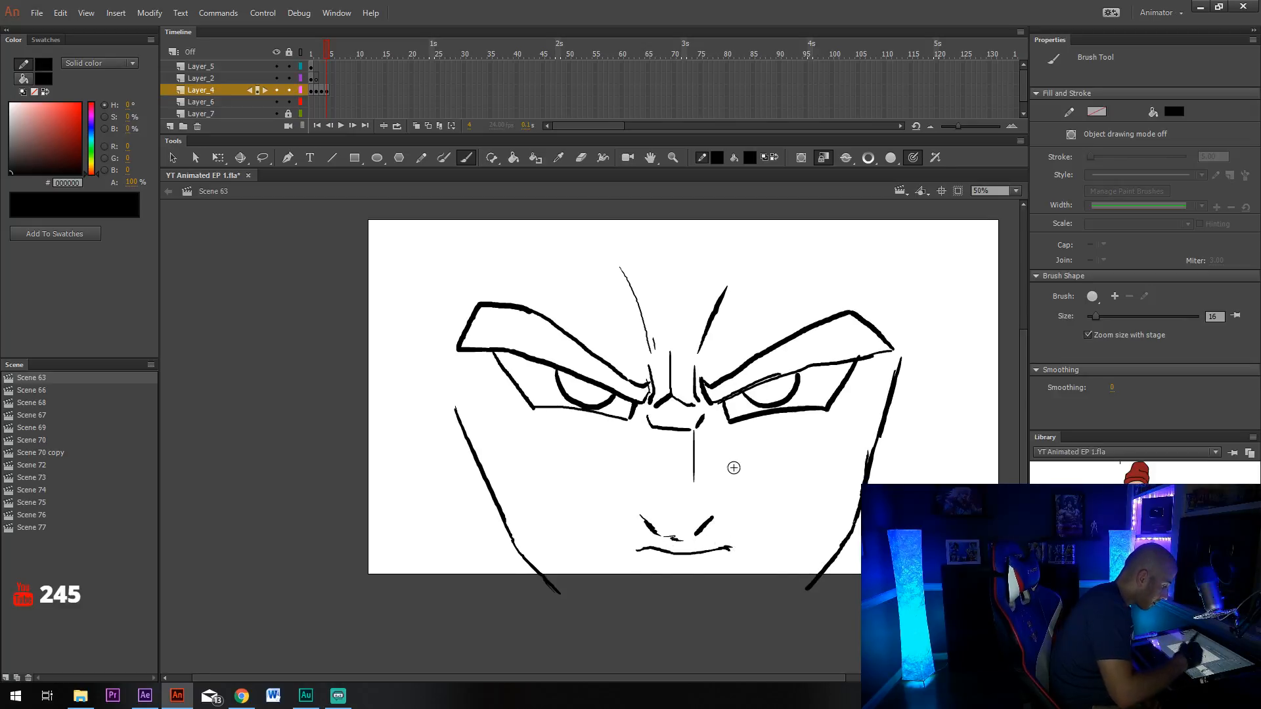
Brush creases under both eyes and a curved, pointed scar shape on the right cheek.
mouse_move(641, 438)
left_mouse_down()
mouse_move(513, 428)
mouse_move(571, 423)
left_mouse_up()
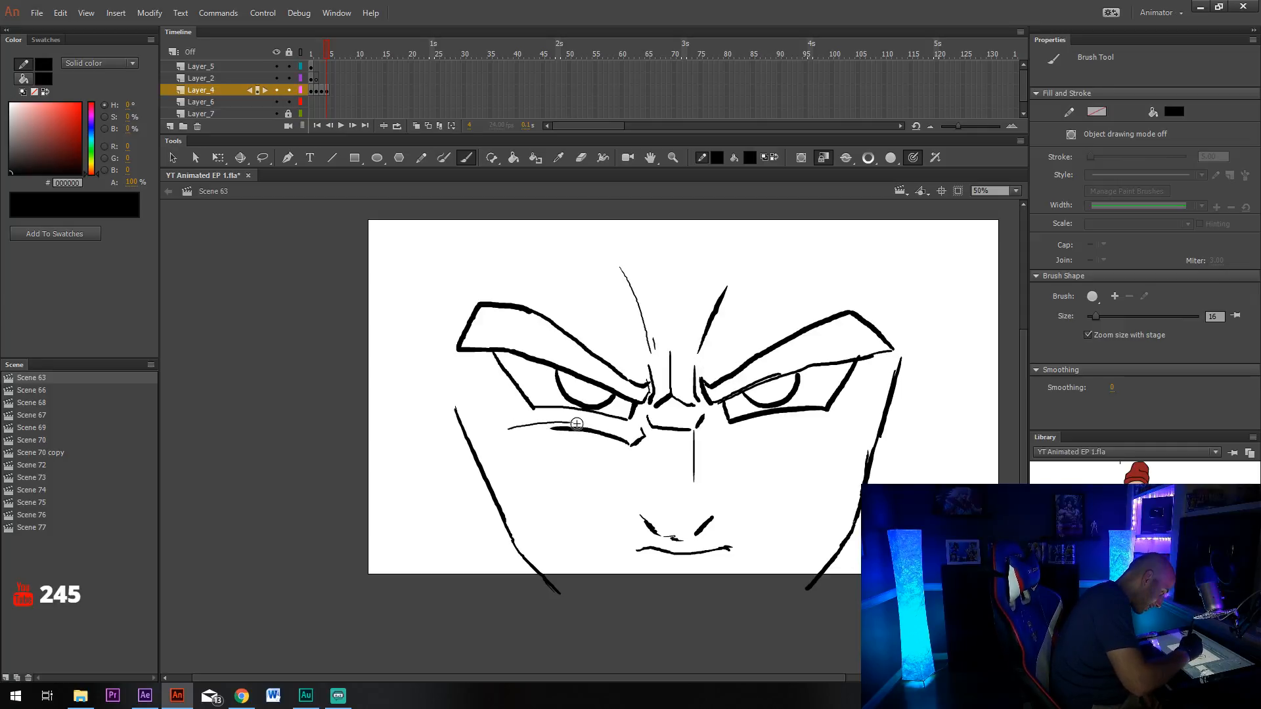
left_click_drag(729, 438, 849, 426)
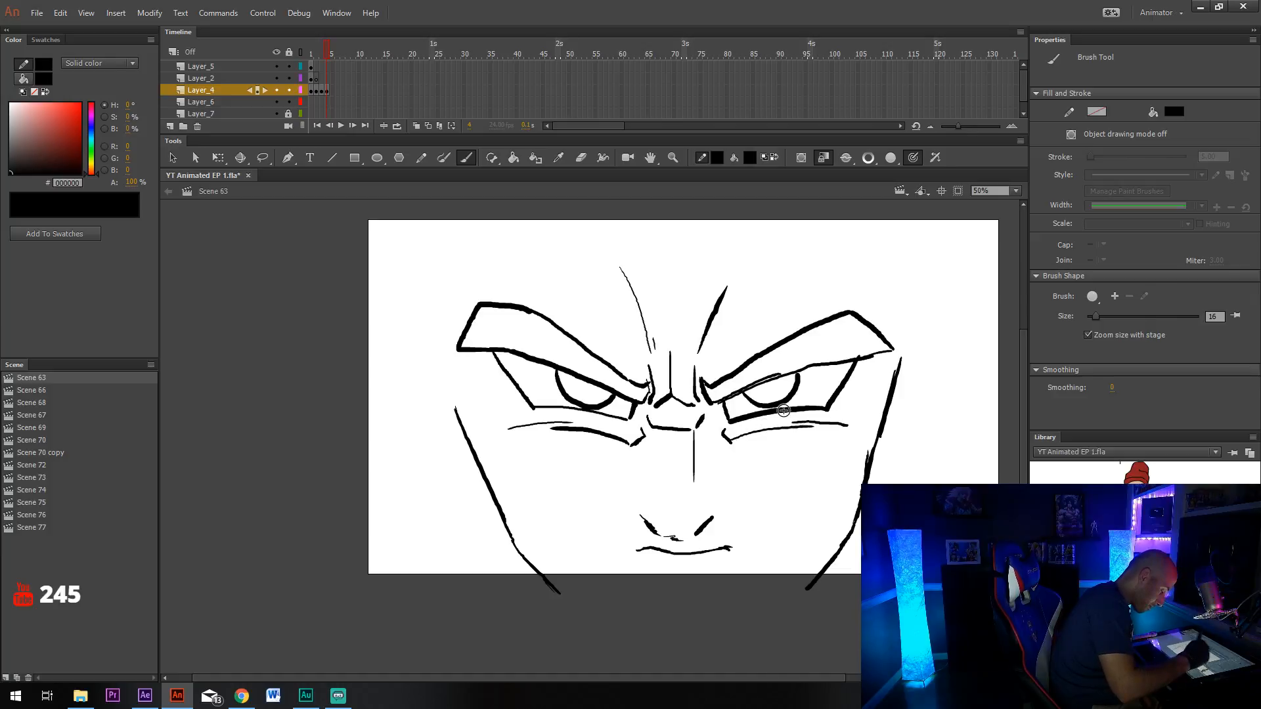
mouse_move(845, 536)
left_mouse_down()
mouse_move(790, 455)
mouse_move(820, 544)
left_mouse_up()
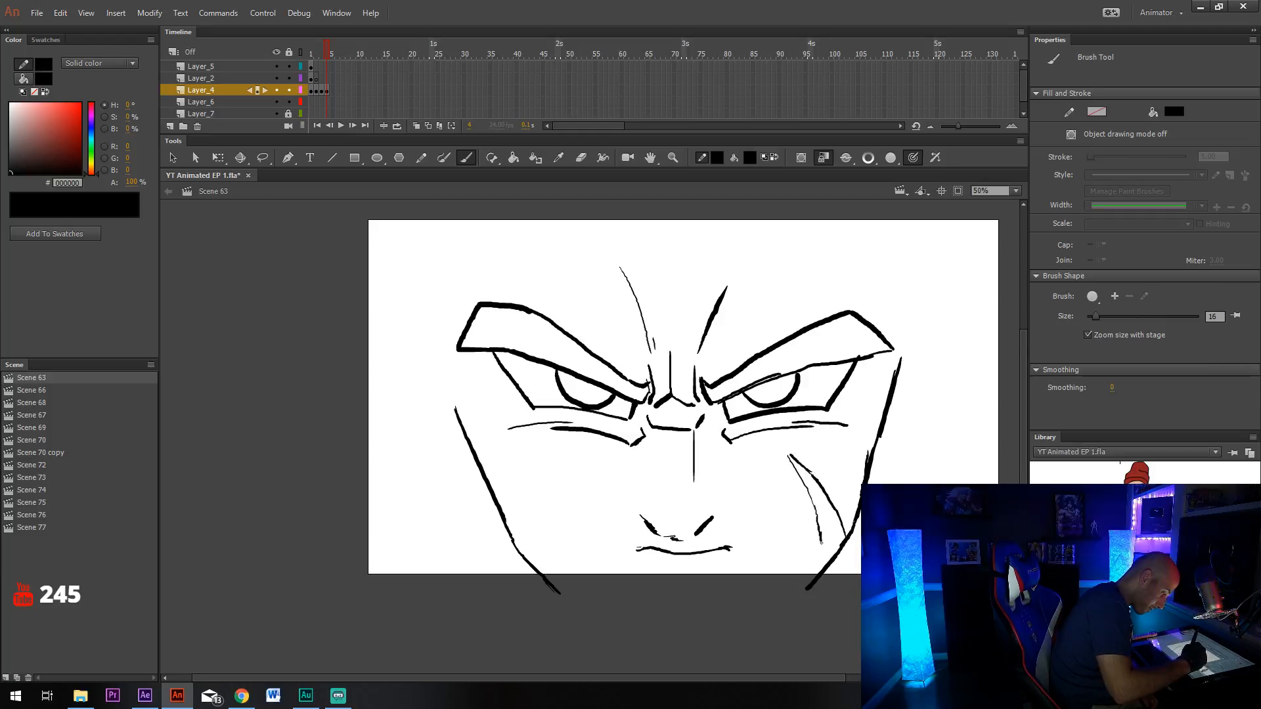
mouse_move(554, 586)
left_mouse_down()
mouse_move(632, 646)
mouse_move(693, 649)
left_mouse_up()
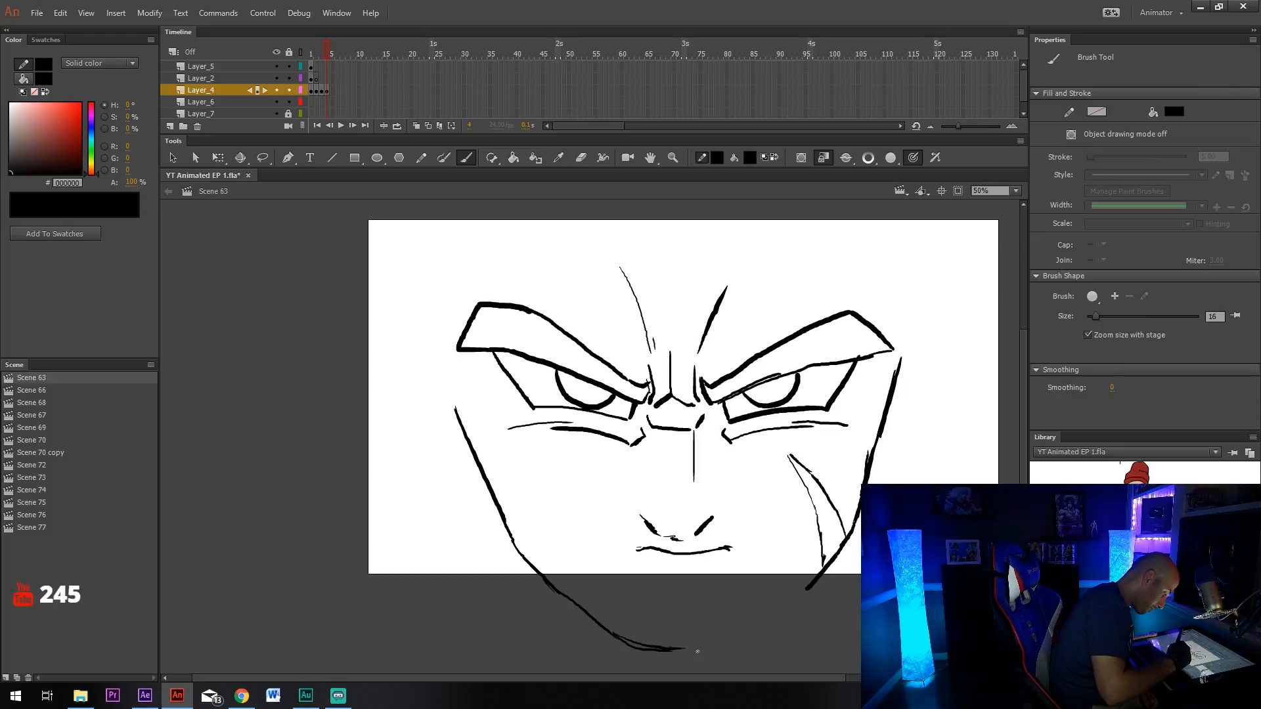
mouse_move(829, 563)
left_mouse_down()
mouse_move(745, 634)
mouse_move(675, 649)
left_mouse_up()
left_click_drag(753, 463, 759, 455)
key("e")
mouse_move(527, 548)
left_mouse_down()
mouse_move(637, 645)
mouse_move(722, 640)
mouse_move(825, 568)
left_mouse_up()
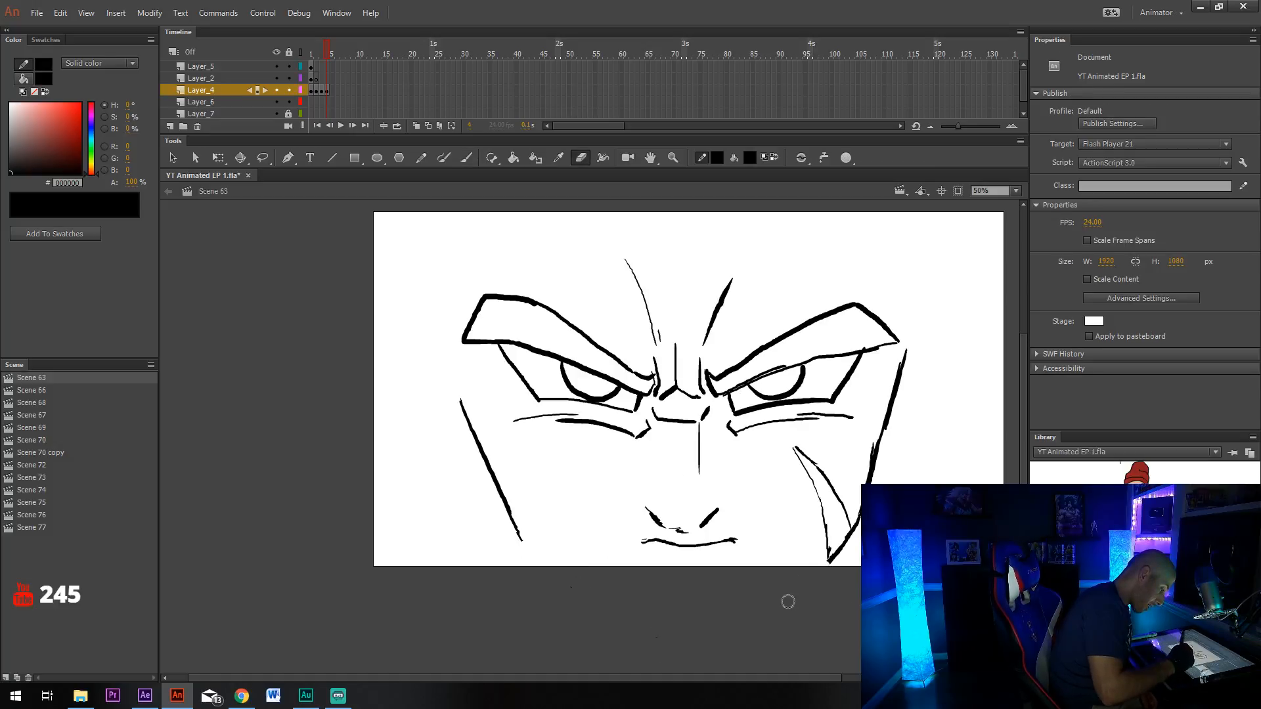
left_click_drag(786, 508, 734, 449)
Brush a tapered jaw and chin outline below the stage, joining both sides of the face.
key("b")
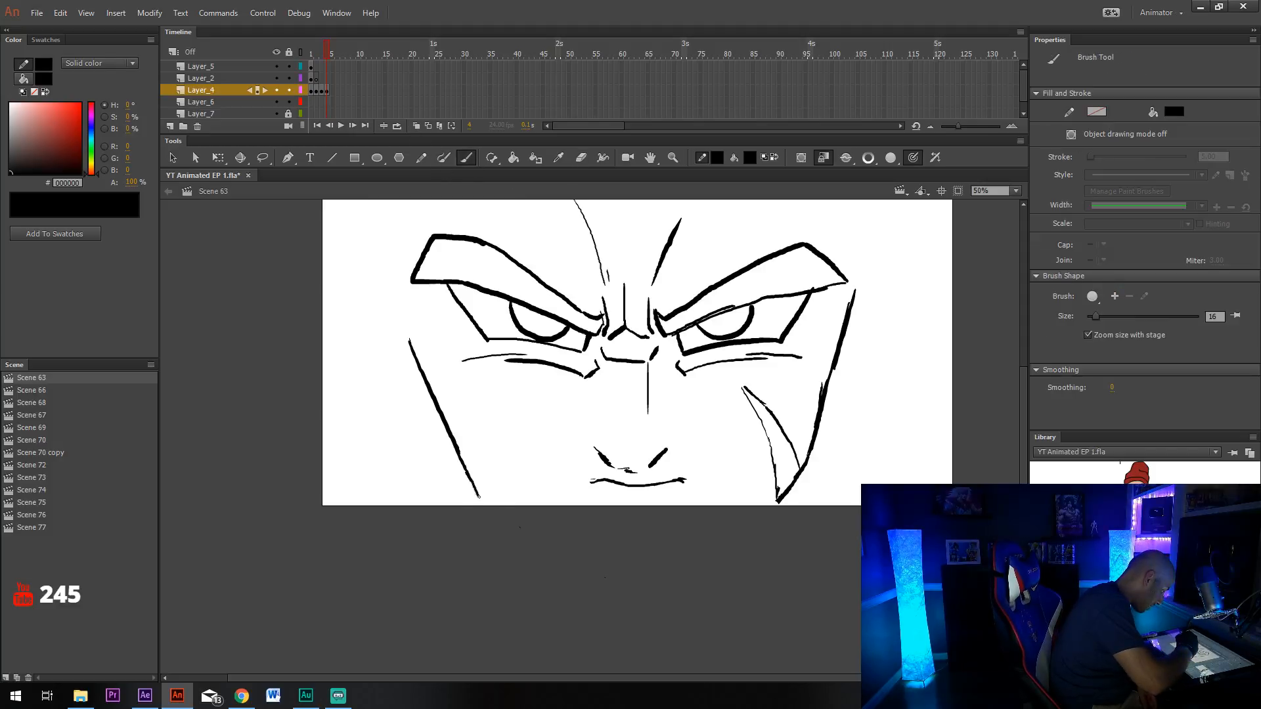
left_click_drag(484, 510, 532, 550)
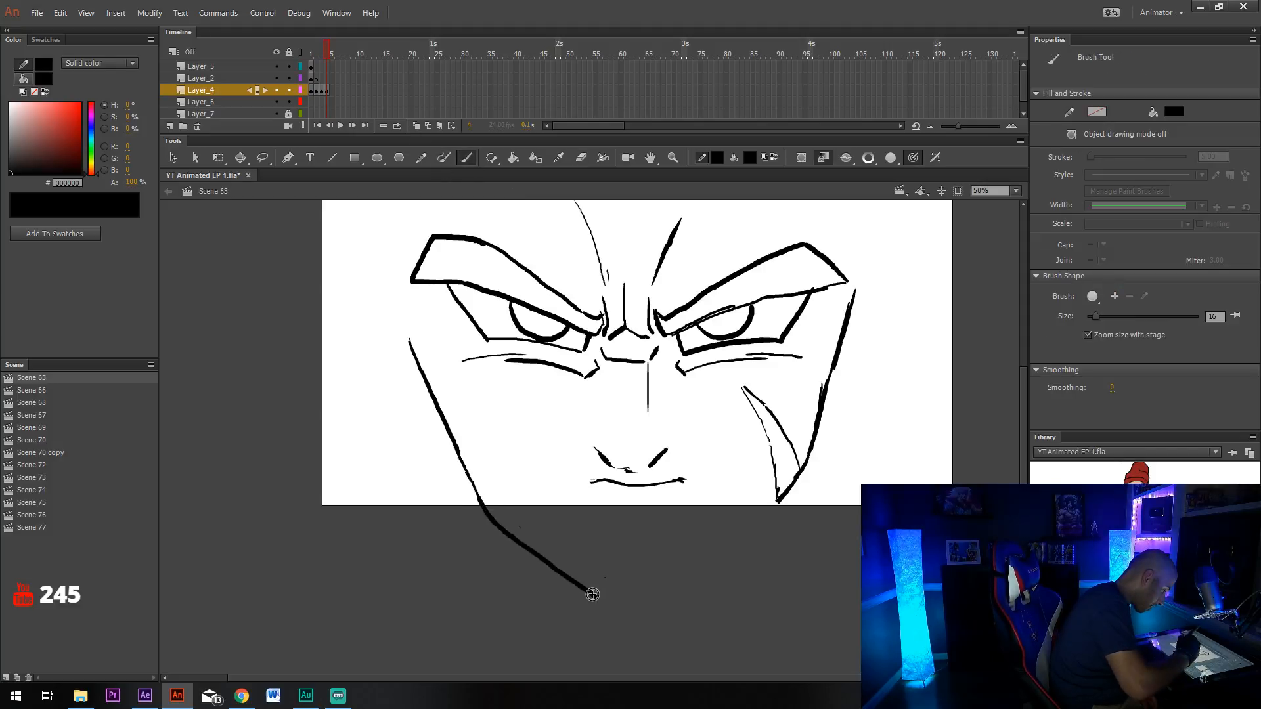
mouse_move(593, 594)
left_mouse_down()
mouse_move(672, 610)
mouse_move(780, 501)
left_mouse_up()
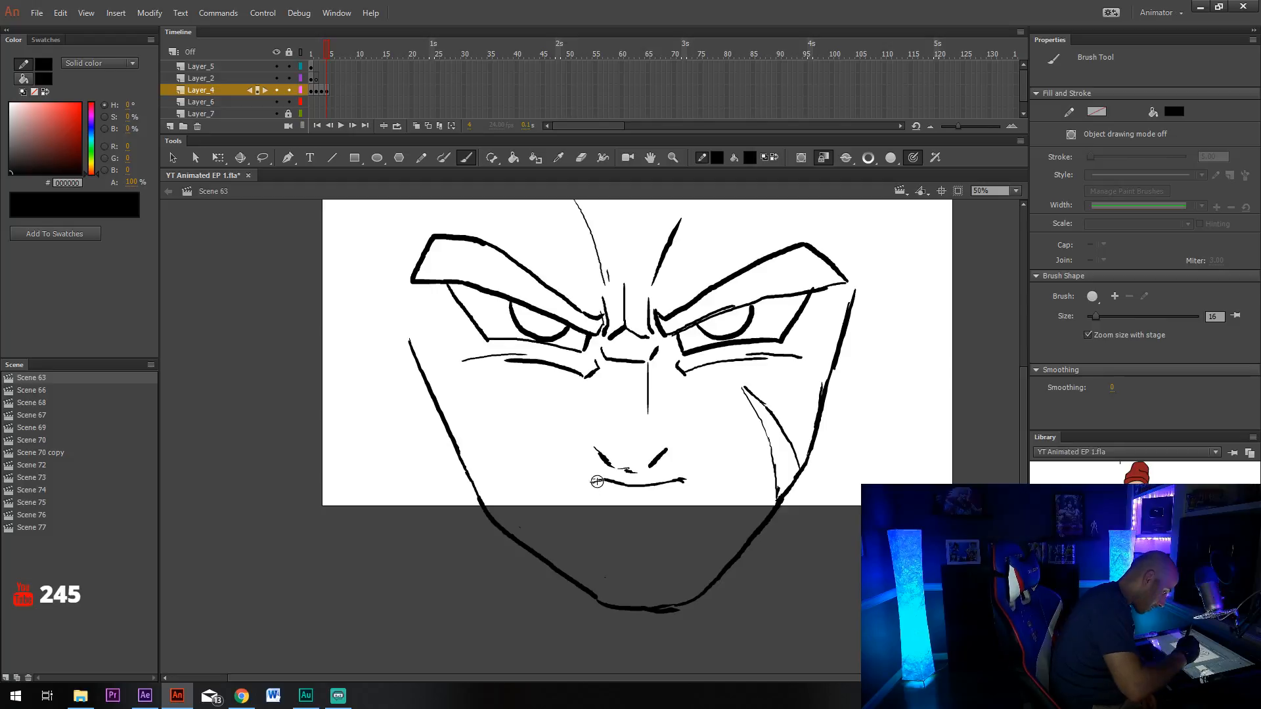
Turn both mouth corners downward, add a short lower-lip stroke, and extend the nose line down to the nostril.
left_click_drag(595, 481, 582, 489)
left_click_drag(683, 480, 694, 485)
left_click_drag(618, 513, 672, 516)
scroll(669, 506, "up", 3)
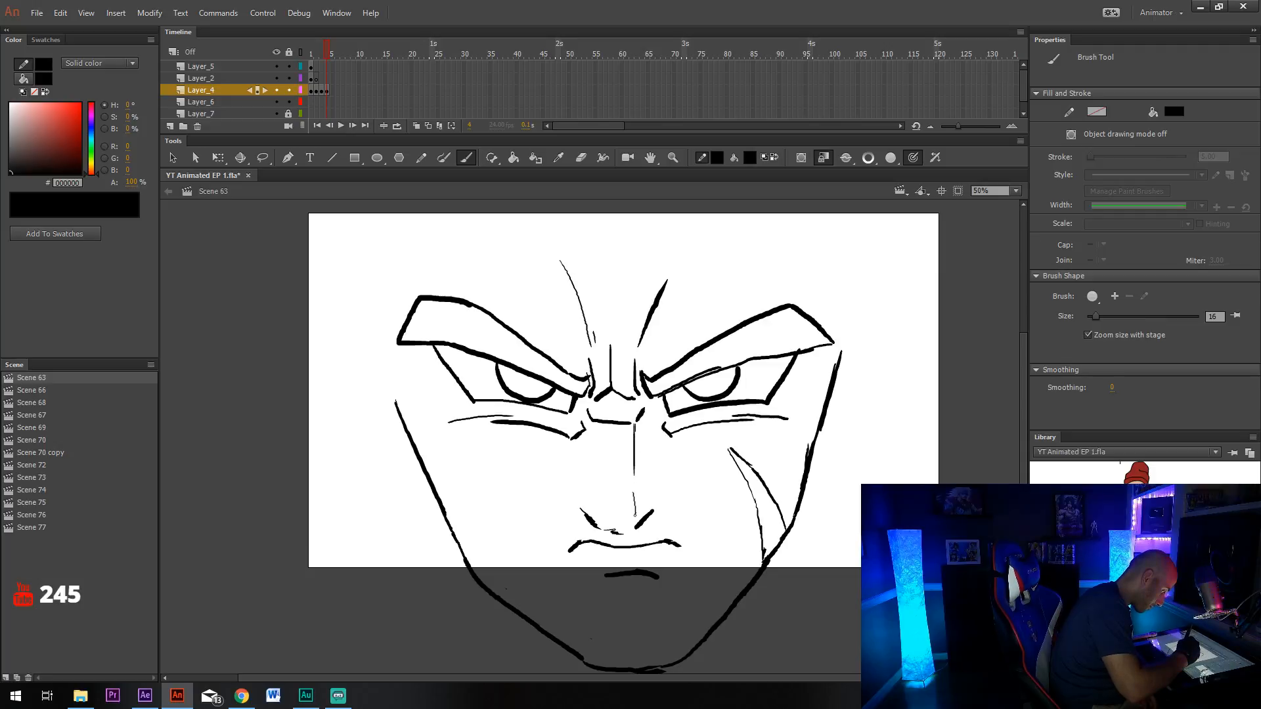
left_click_drag(635, 515, 628, 527)
left_click_drag(698, 419, 709, 506)
mouse_move(640, 451)
left_mouse_down()
mouse_move(687, 463)
mouse_move(671, 417)
left_mouse_up()
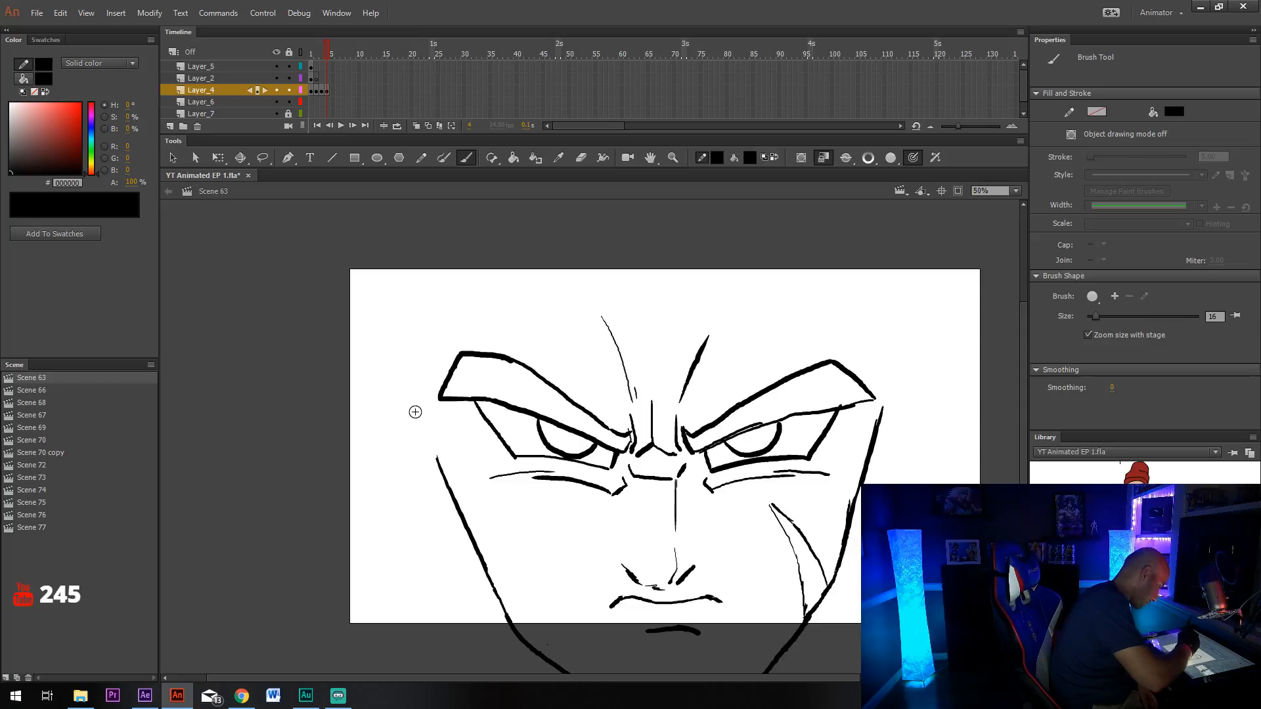
Brush the outlines of the two ears on either side of the head.
mouse_move(361, 421)
left_mouse_down()
mouse_move(408, 523)
mouse_move(440, 558)
mouse_move(486, 571)
left_mouse_up()
mouse_move(883, 413)
left_mouse_down()
mouse_move(927, 385)
mouse_move(947, 415)
mouse_move(933, 483)
left_mouse_up()
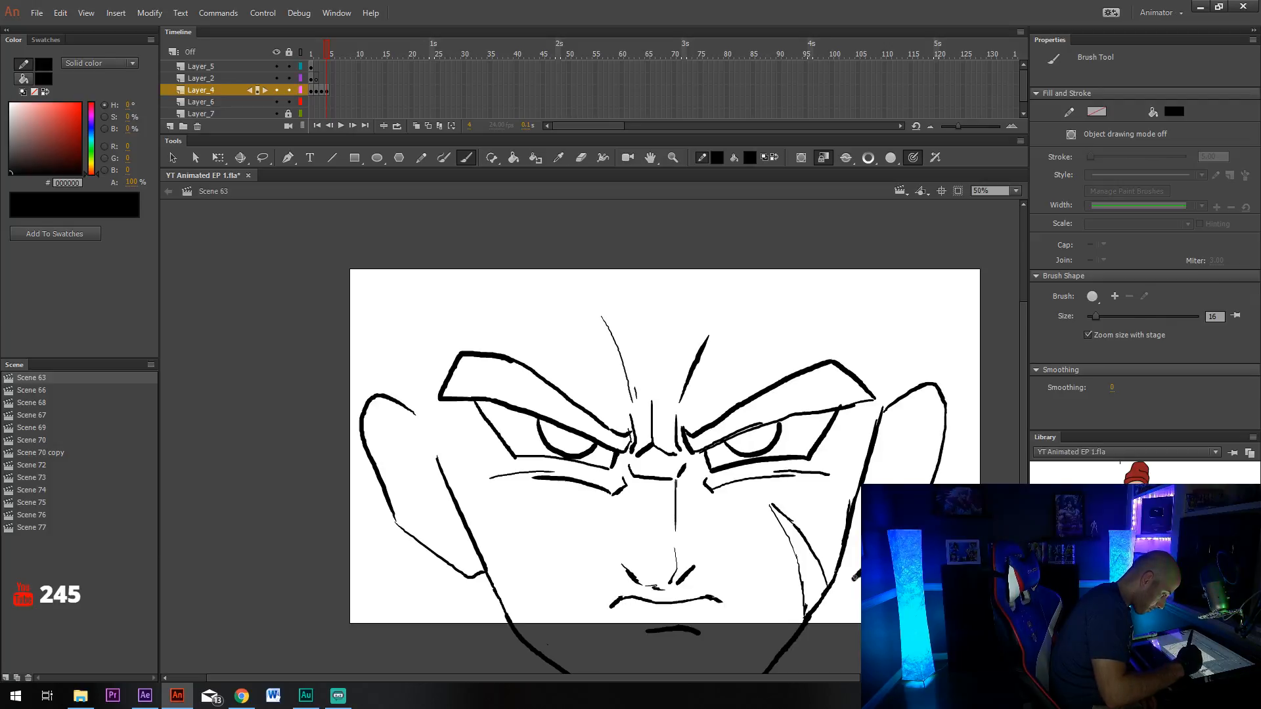
Brush the pointed central hair lock and the hairline strokes sweeping across both sides of the forehead.
scroll(748, 435, "up", 2)
mouse_move(654, 262)
left_mouse_down()
mouse_move(671, 450)
mouse_move(712, 460)
mouse_move(811, 361)
mouse_move(831, 300)
left_mouse_up()
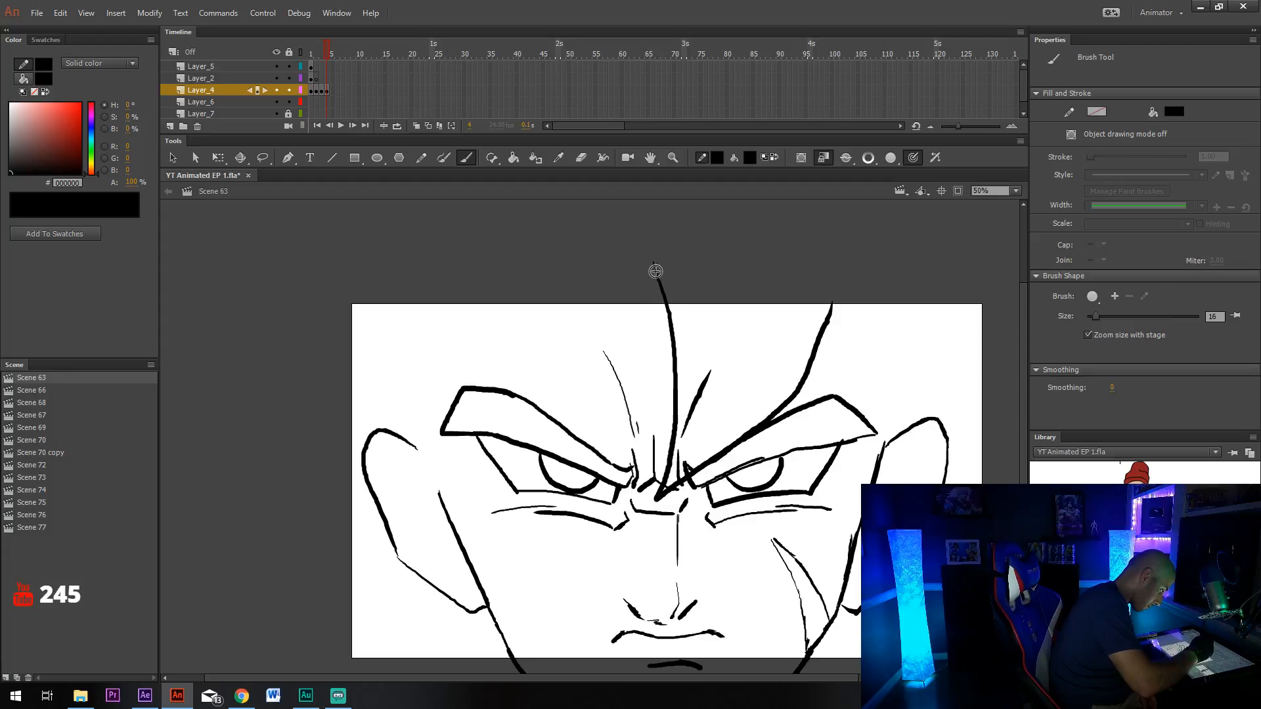
mouse_move(654, 266)
left_mouse_down()
mouse_move(557, 364)
mouse_move(548, 472)
mouse_move(462, 320)
left_mouse_up()
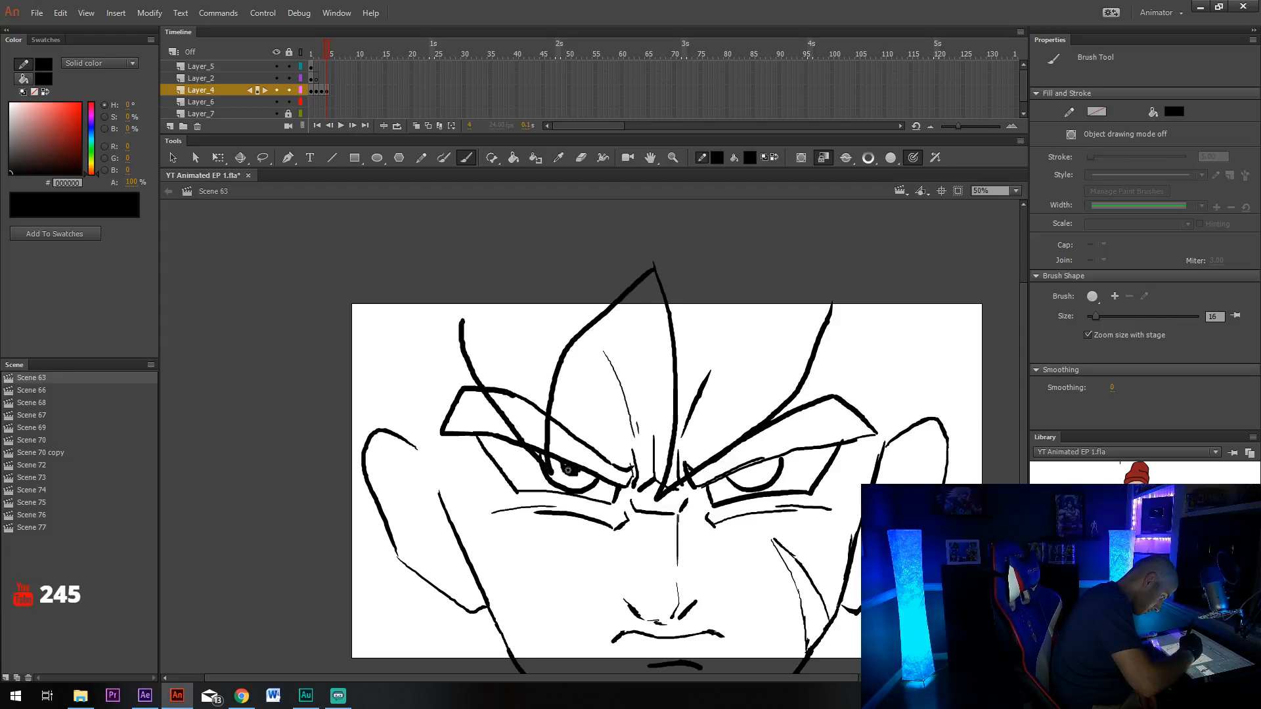
Paint solid black pupils inside the irises of both eyes.
left_click_drag(568, 470, 573, 467)
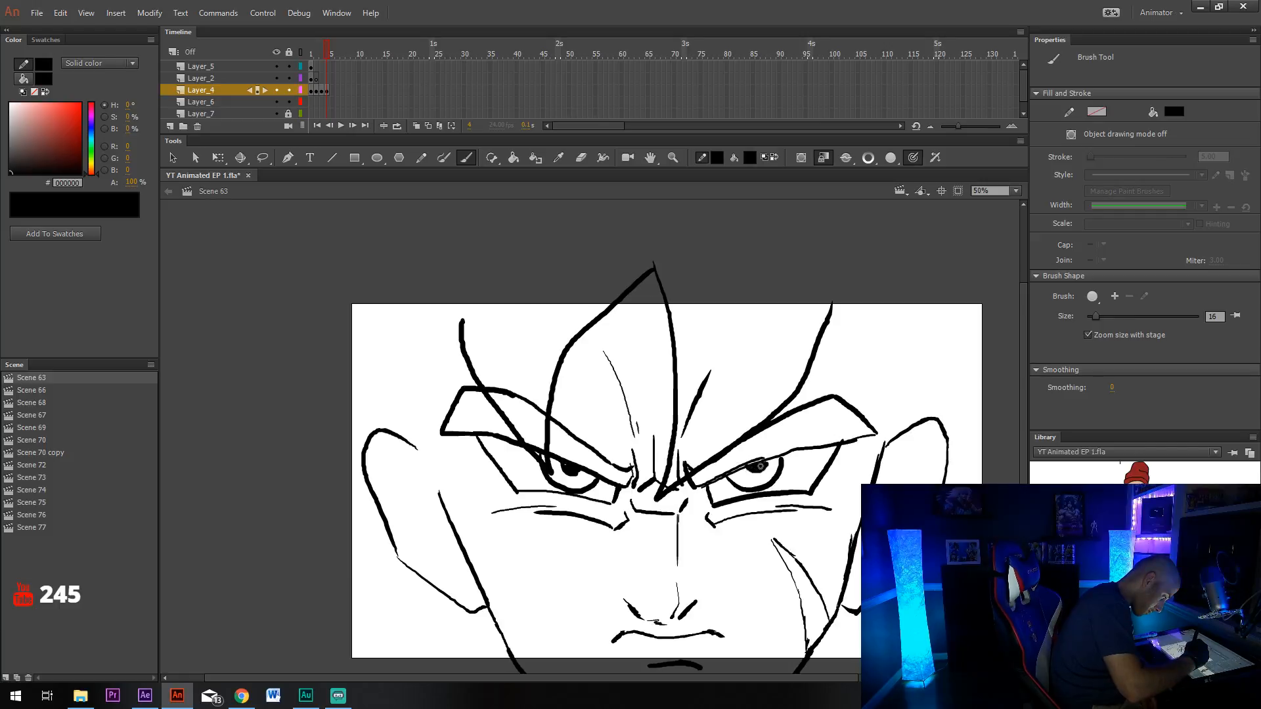
left_click_drag(707, 548, 751, 470)
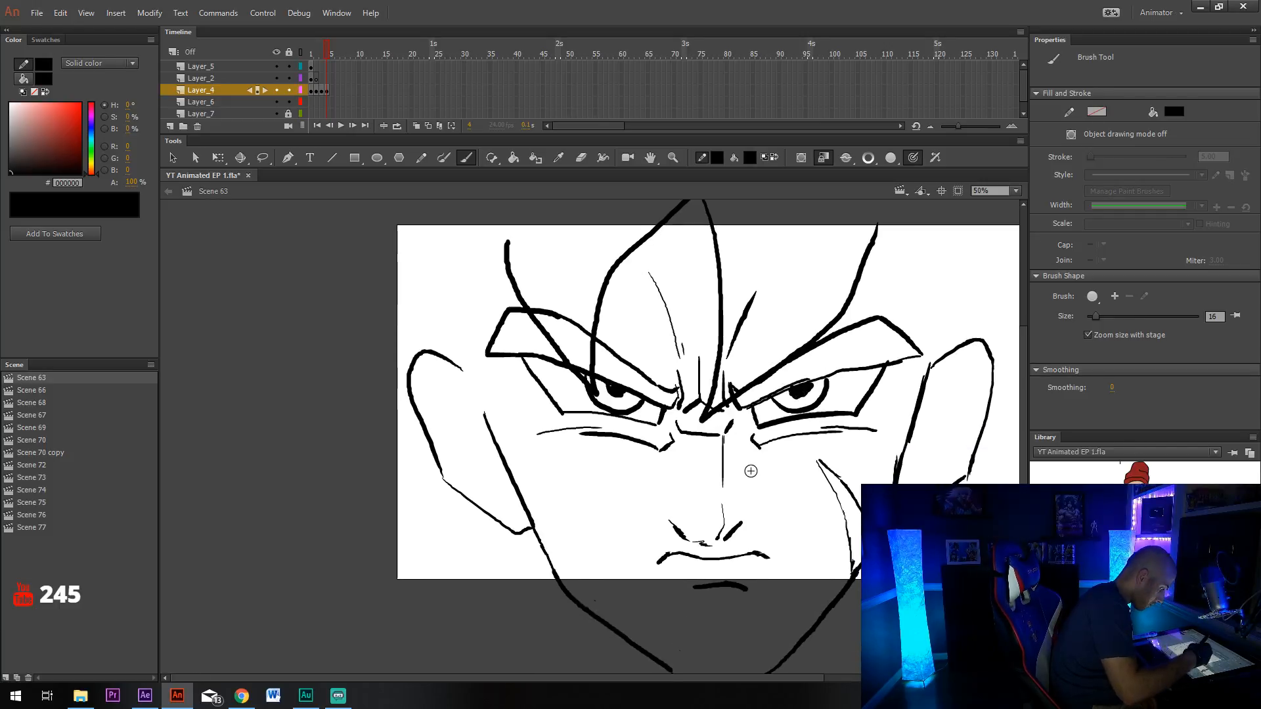
left_click_drag(670, 462, 625, 480)
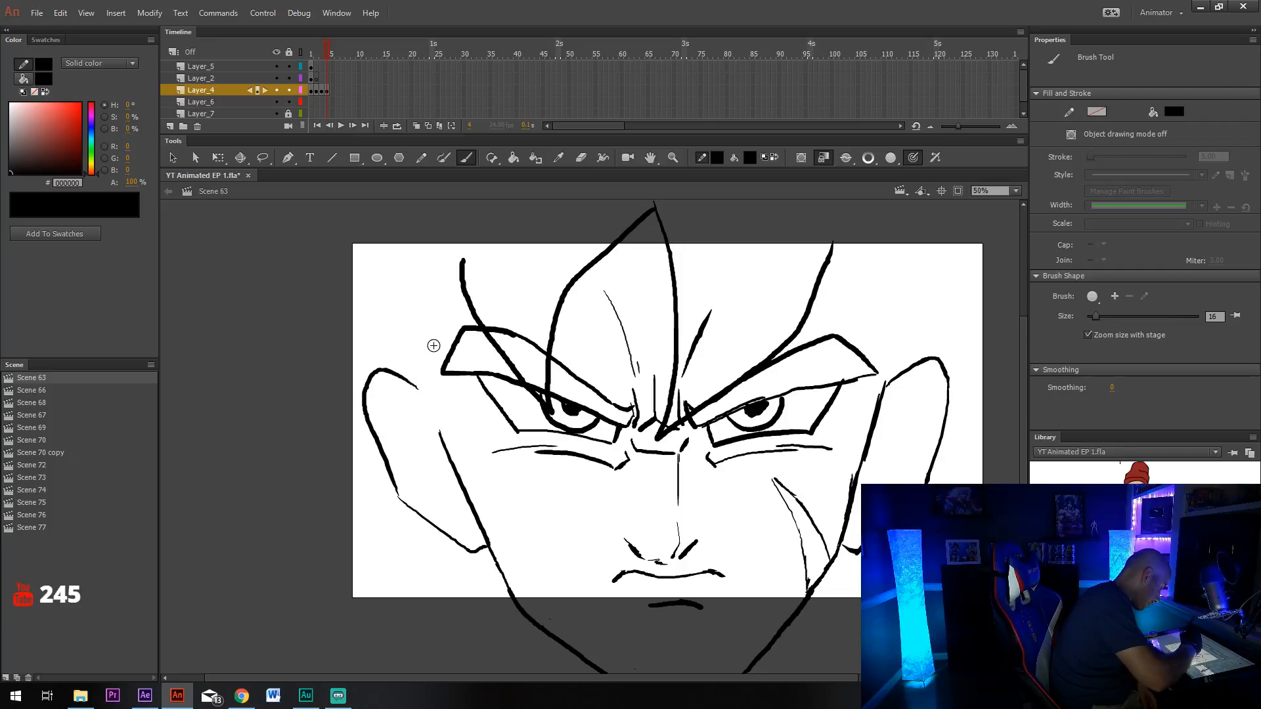
Brush pointed side hair locks that overlap both ears and extend up past the temples.
left_click_drag(434, 266, 461, 308)
mouse_move(424, 260)
left_mouse_down()
mouse_move(402, 440)
mouse_move(426, 478)
mouse_move(502, 358)
left_mouse_up()
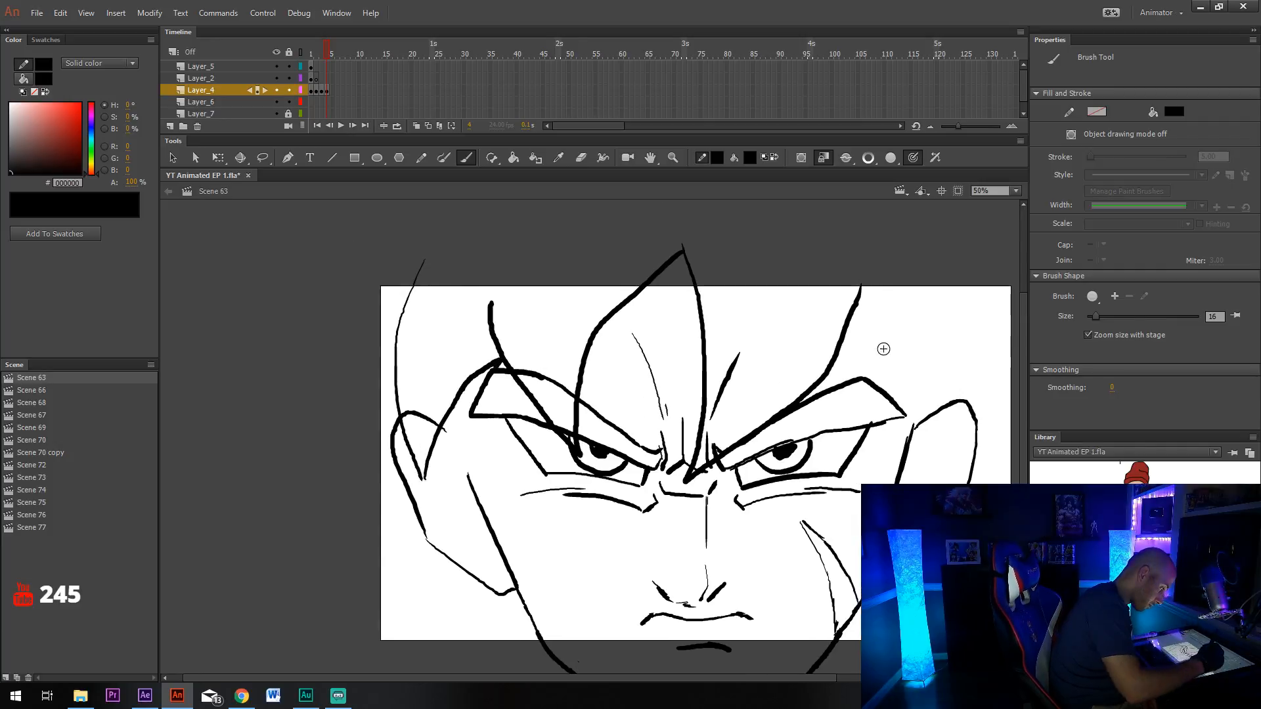
mouse_move(847, 338)
left_mouse_down()
mouse_move(880, 379)
mouse_move(895, 484)
left_mouse_up()
mouse_move(896, 526)
left_mouse_down()
mouse_move(961, 446)
mouse_move(992, 326)
left_mouse_up()
Add the inner folds and lobe lines inside both ears.
left_click_drag(460, 513, 475, 437)
left_click_drag(447, 369, 476, 446)
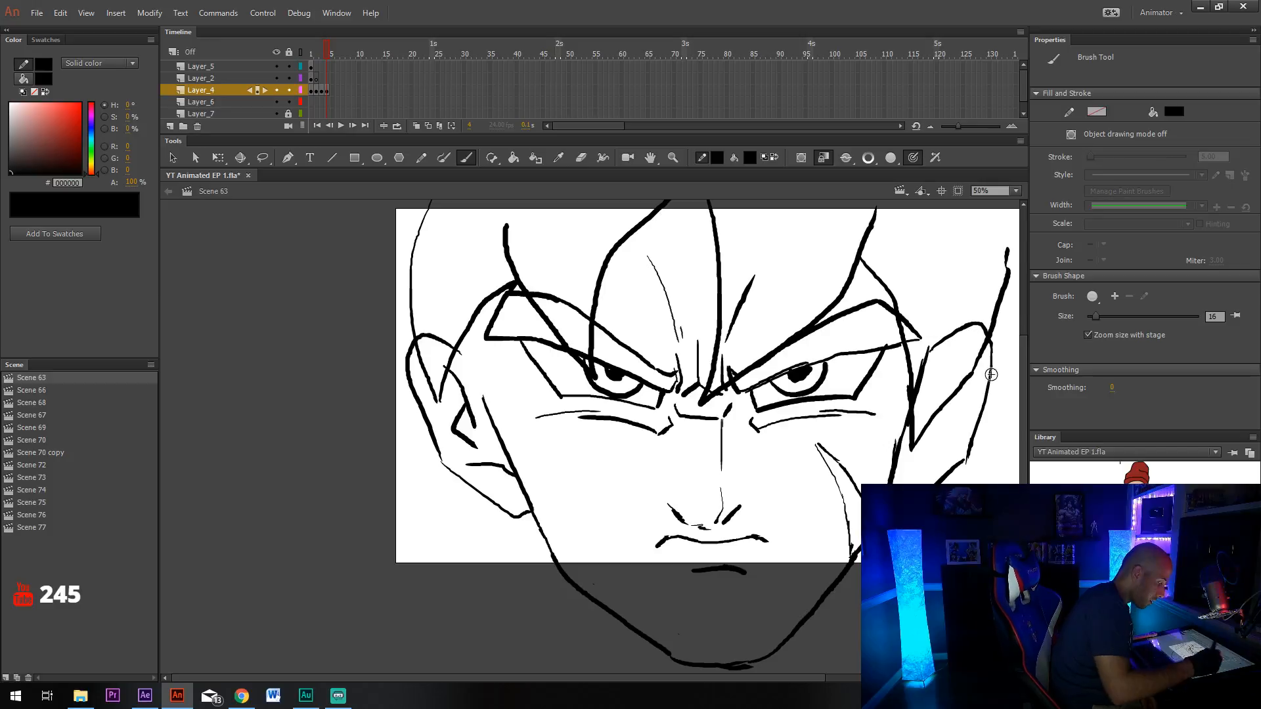
mouse_move(966, 379)
left_mouse_down()
mouse_move(943, 452)
mouse_move(894, 471)
left_mouse_up()
mouse_move(935, 419)
left_mouse_down()
mouse_move(933, 440)
mouse_move(901, 437)
left_mouse_up()
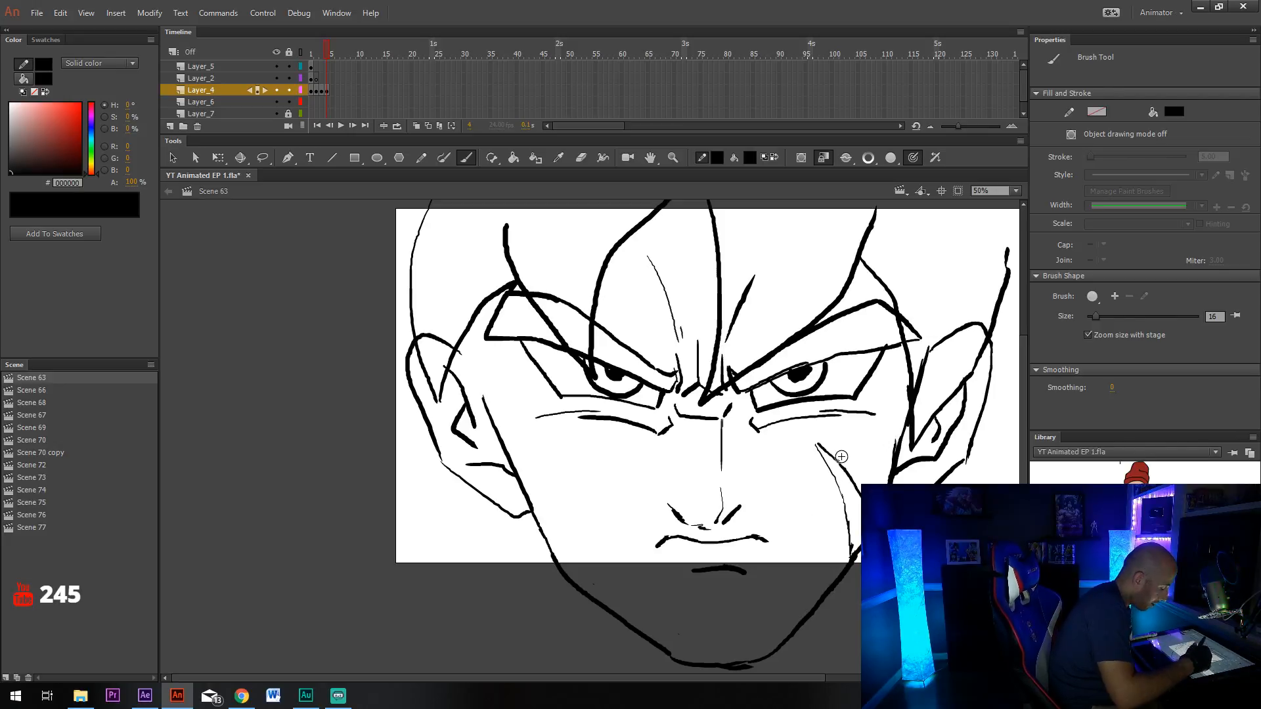
Retrace the scar's left edge on the cheek, undoing the first stroke and painting it thicker.
left_click_drag(817, 445, 845, 527)
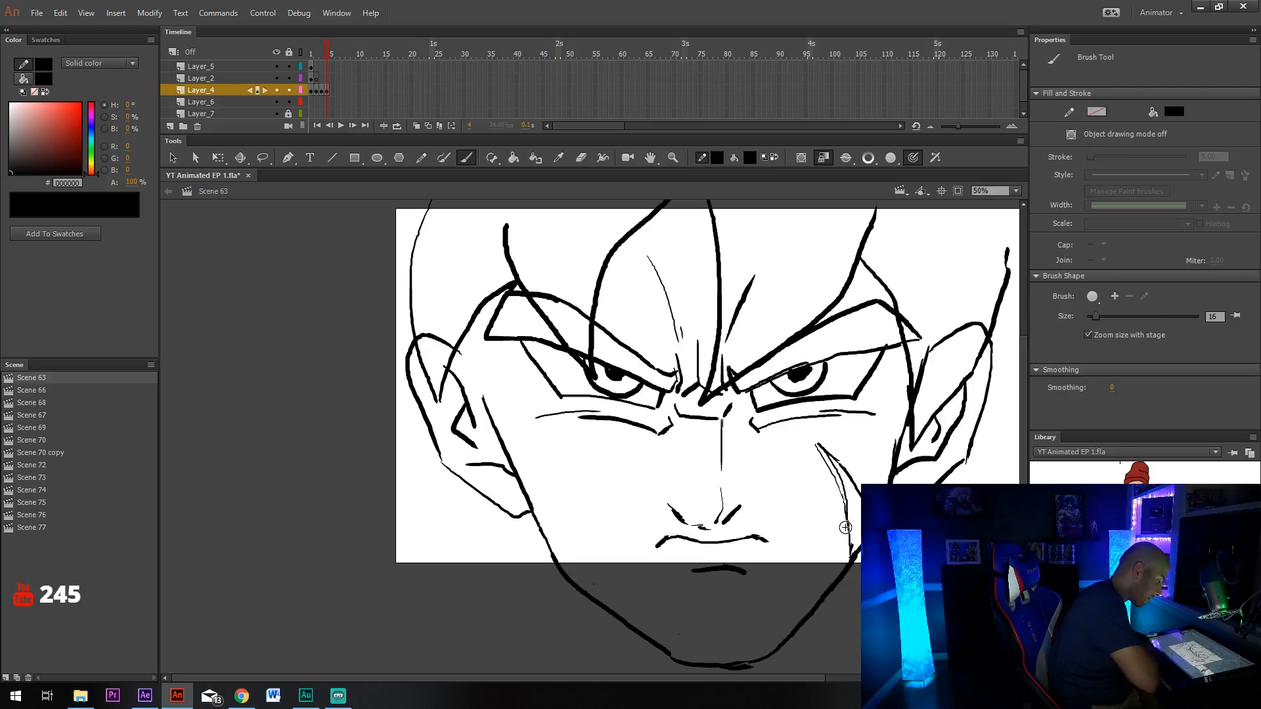
key("ctrl+z")
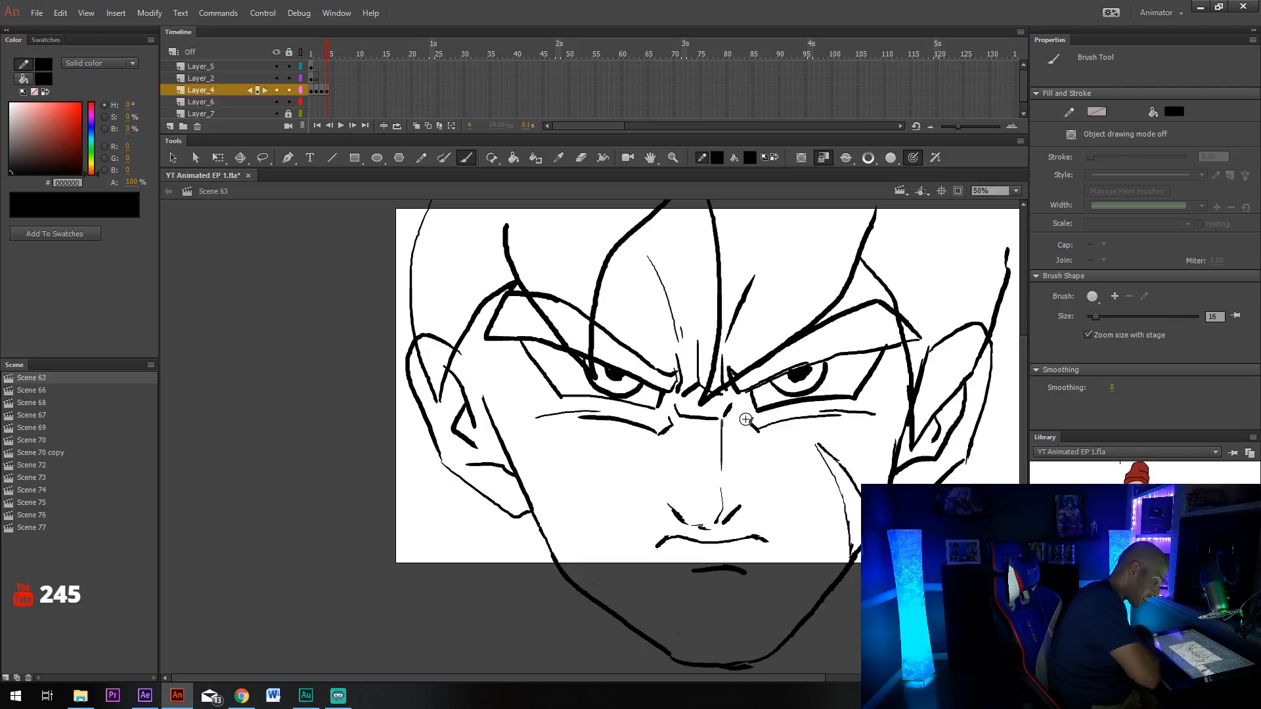
left_click_drag(821, 455, 847, 530)
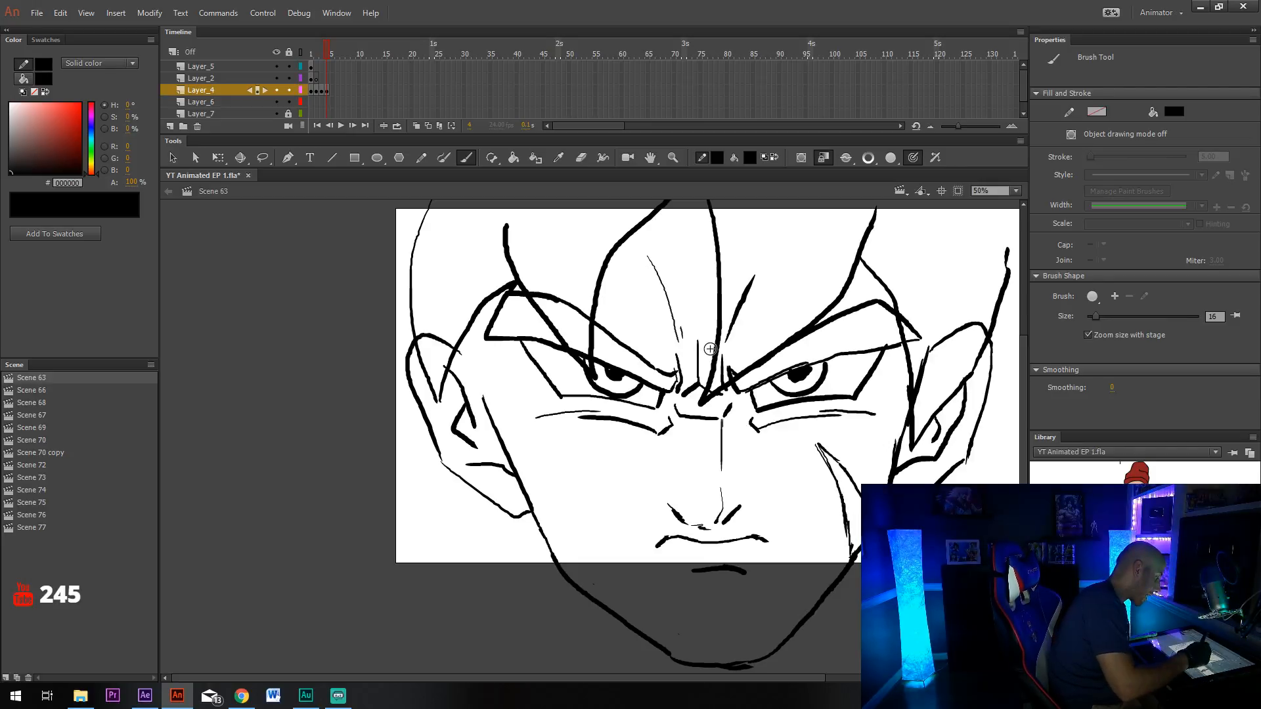
key("v")
key("ctrl+a")
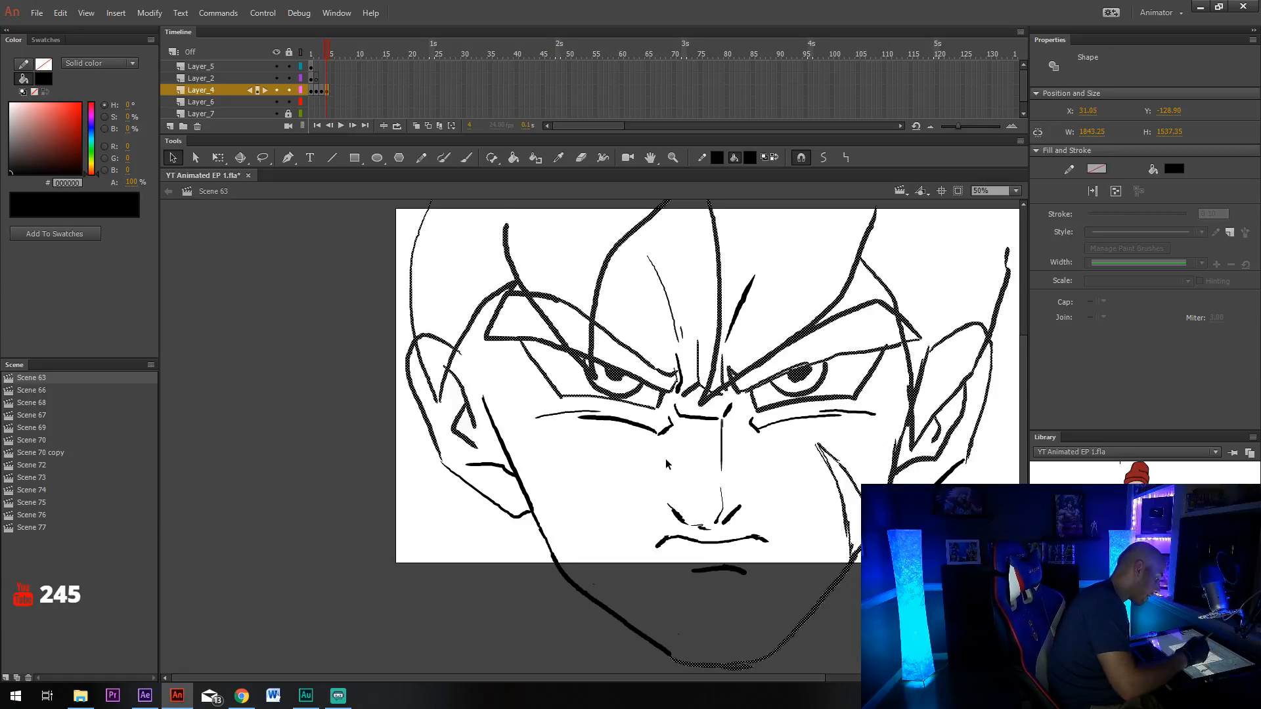
left_click(687, 453)
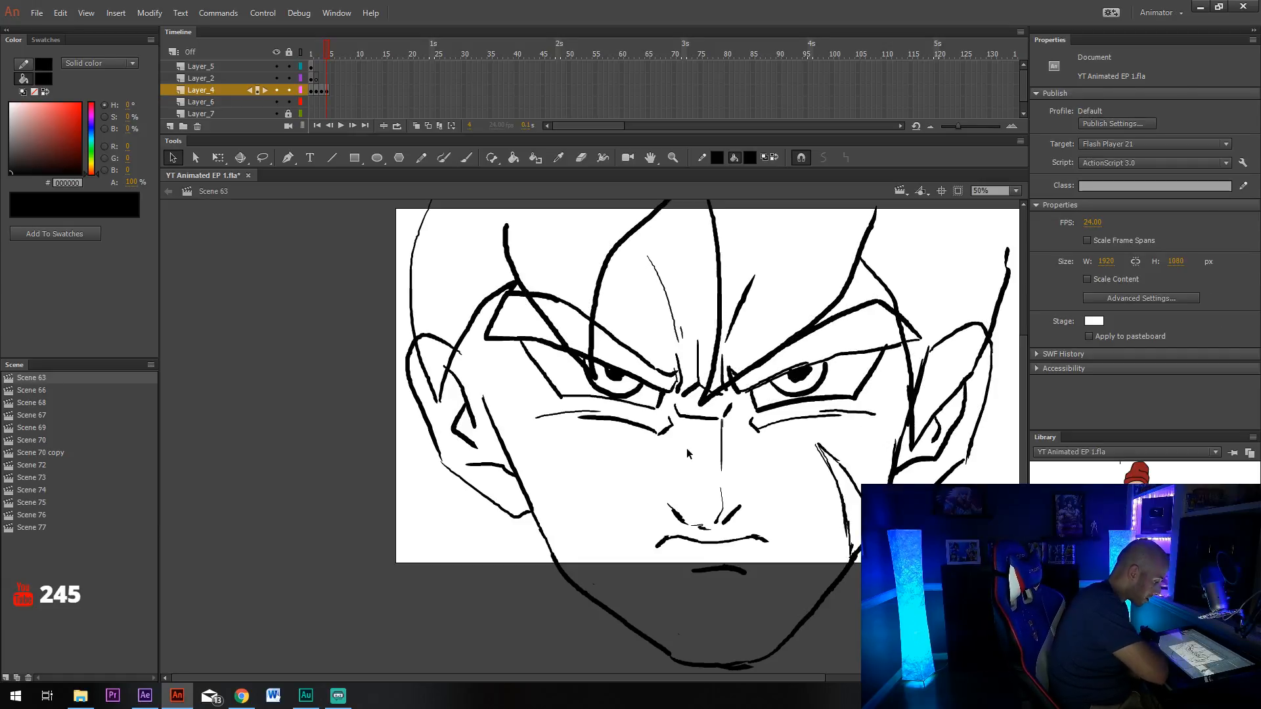
key("y")
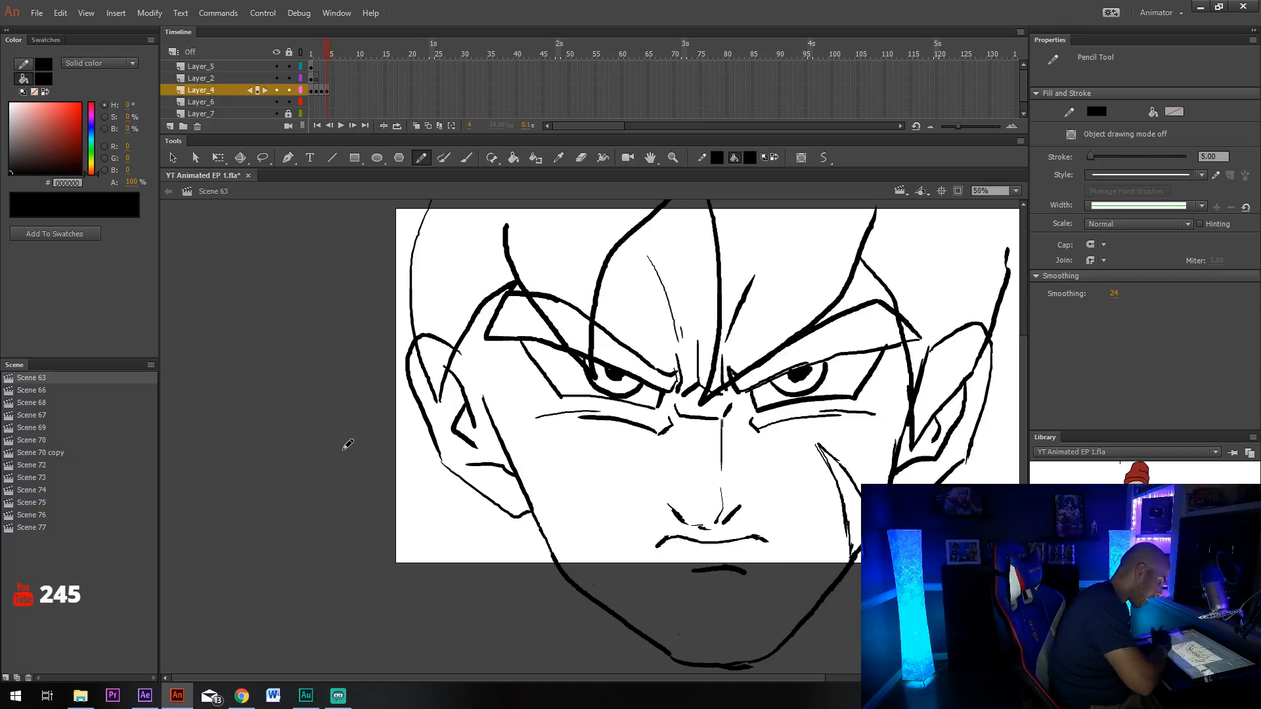
Thicken the outer line of the left side hair lock and the lower edge of the left ear with the Brush tool.
key("b")
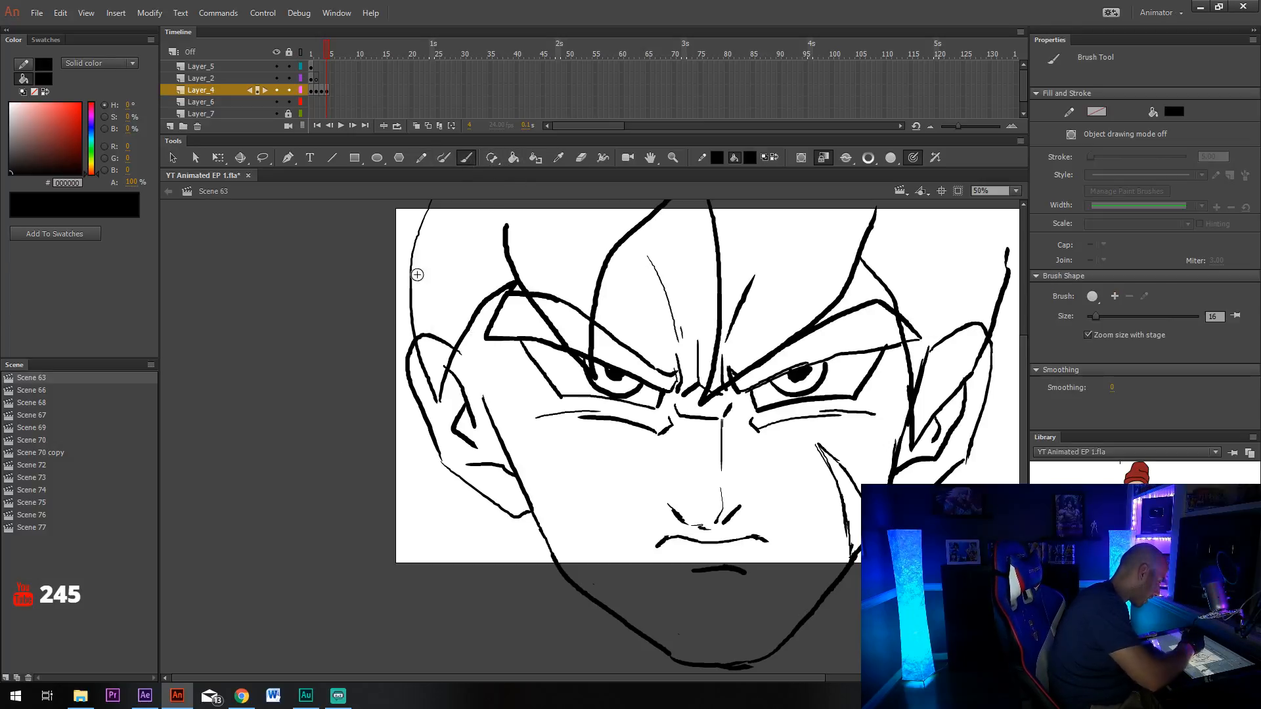
mouse_move(428, 205)
left_mouse_down()
mouse_move(407, 293)
mouse_move(428, 371)
left_mouse_up()
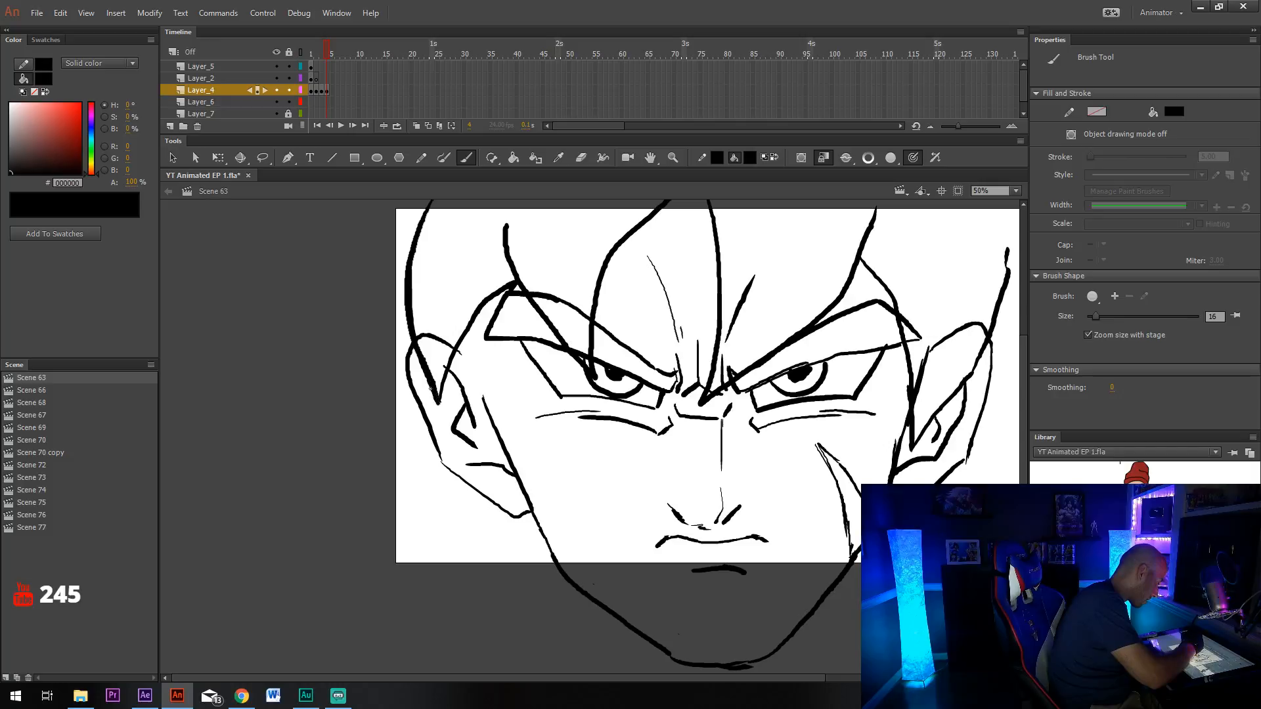
left_click_drag(445, 467, 496, 505)
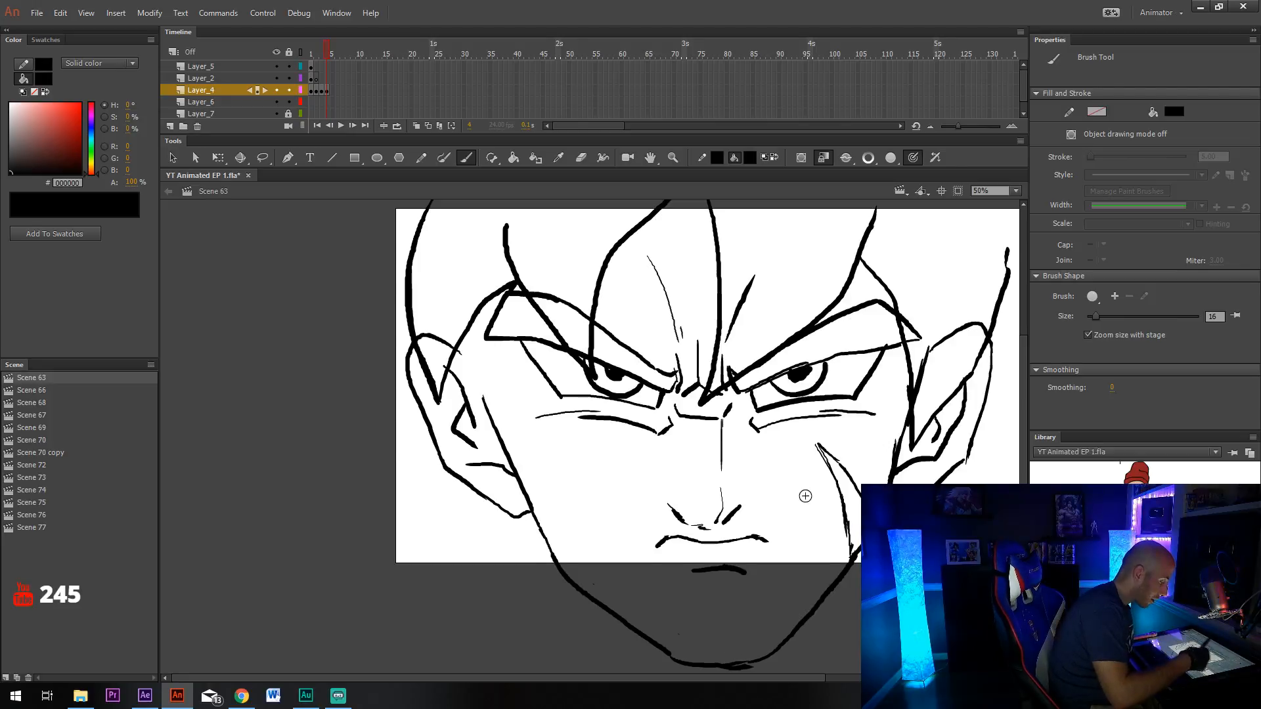
Brush the neck lines below both ears and a sloping shoulder line from the left side of the neck.
scroll(804, 495, "down", 3)
left_click_drag(516, 433, 511, 612)
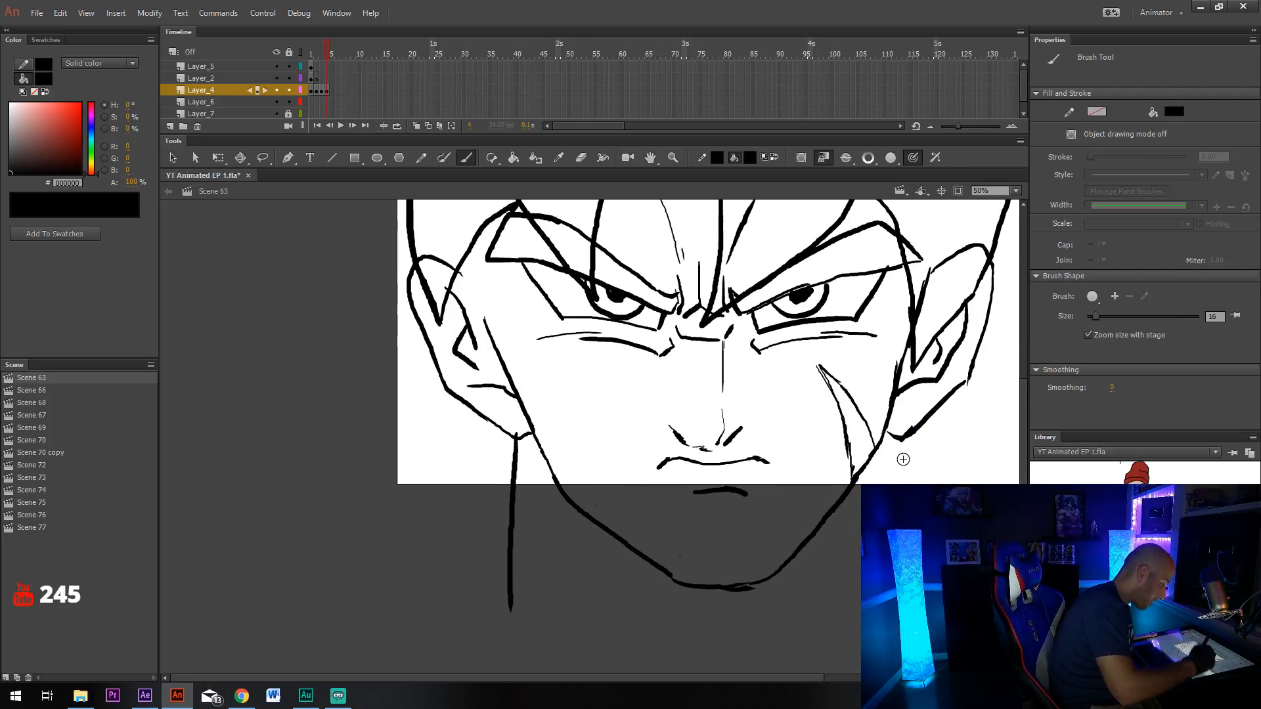
left_click_drag(898, 438, 906, 484)
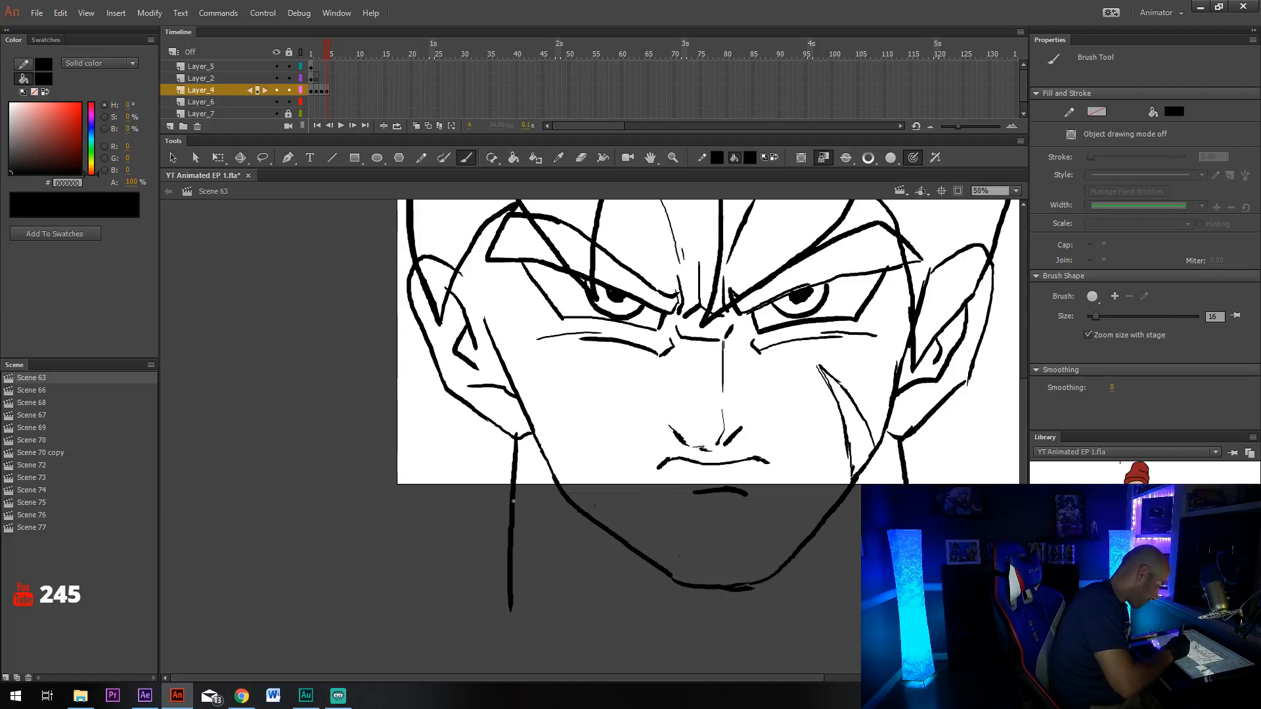
left_click_drag(511, 504, 342, 627)
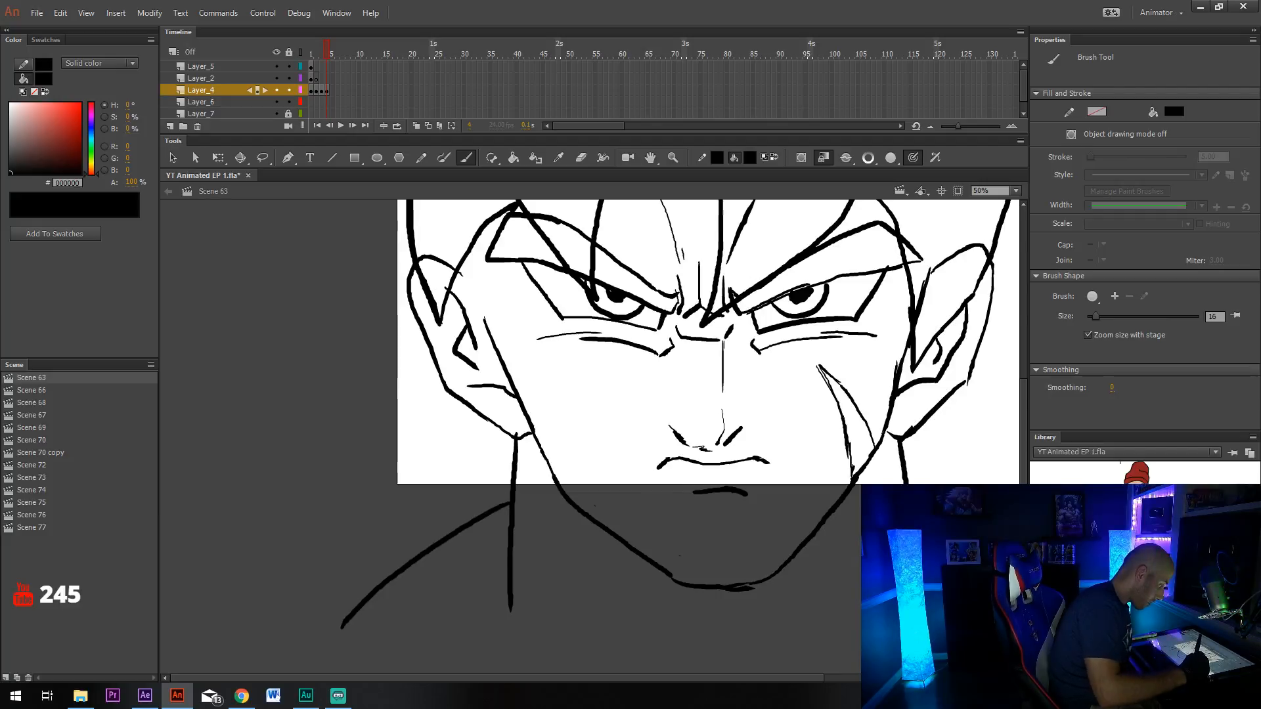
Darken the lower part of the scar's left edge down to the jawline.
left_click_drag(871, 412, 820, 503)
left_click_drag(770, 457, 802, 568)
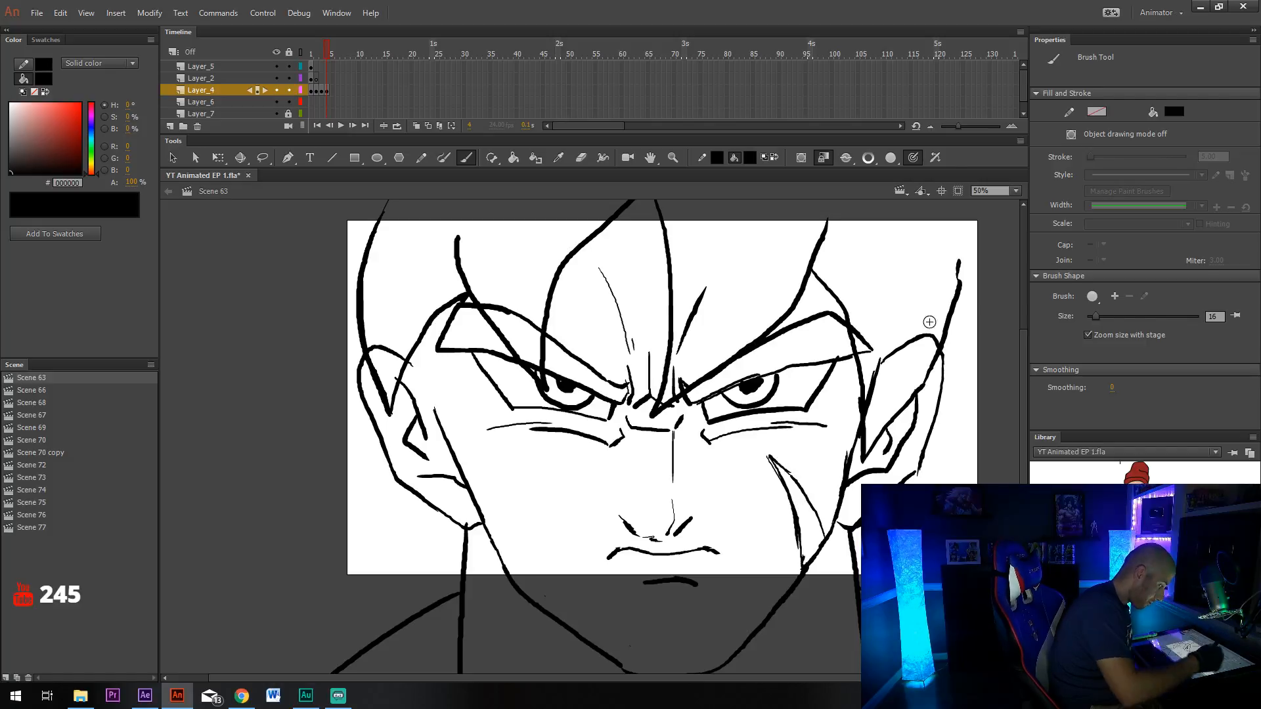
Brush pointed, flowing shapes outward from behind both sides of the neck and the right ear, and add the right shoulder line.
left_click_drag(546, 486, 617, 410)
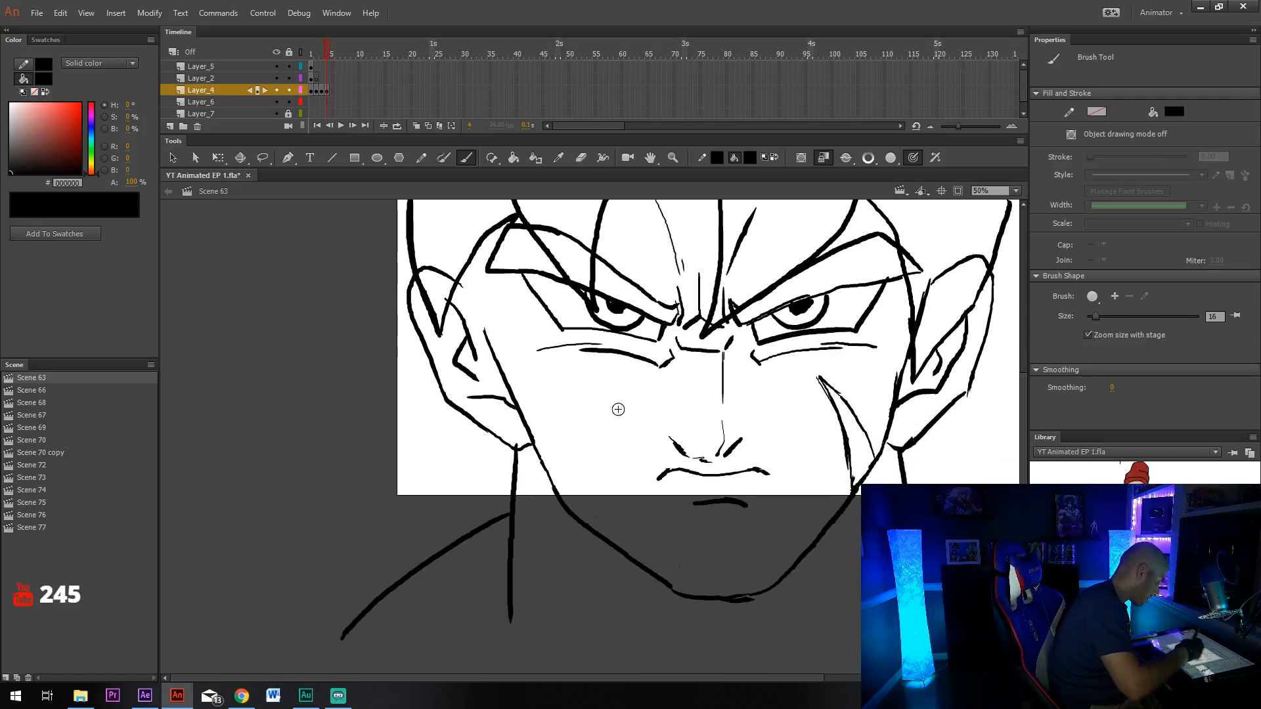
mouse_move(460, 403)
left_mouse_down()
mouse_move(413, 431)
mouse_move(346, 535)
mouse_move(461, 526)
left_mouse_up()
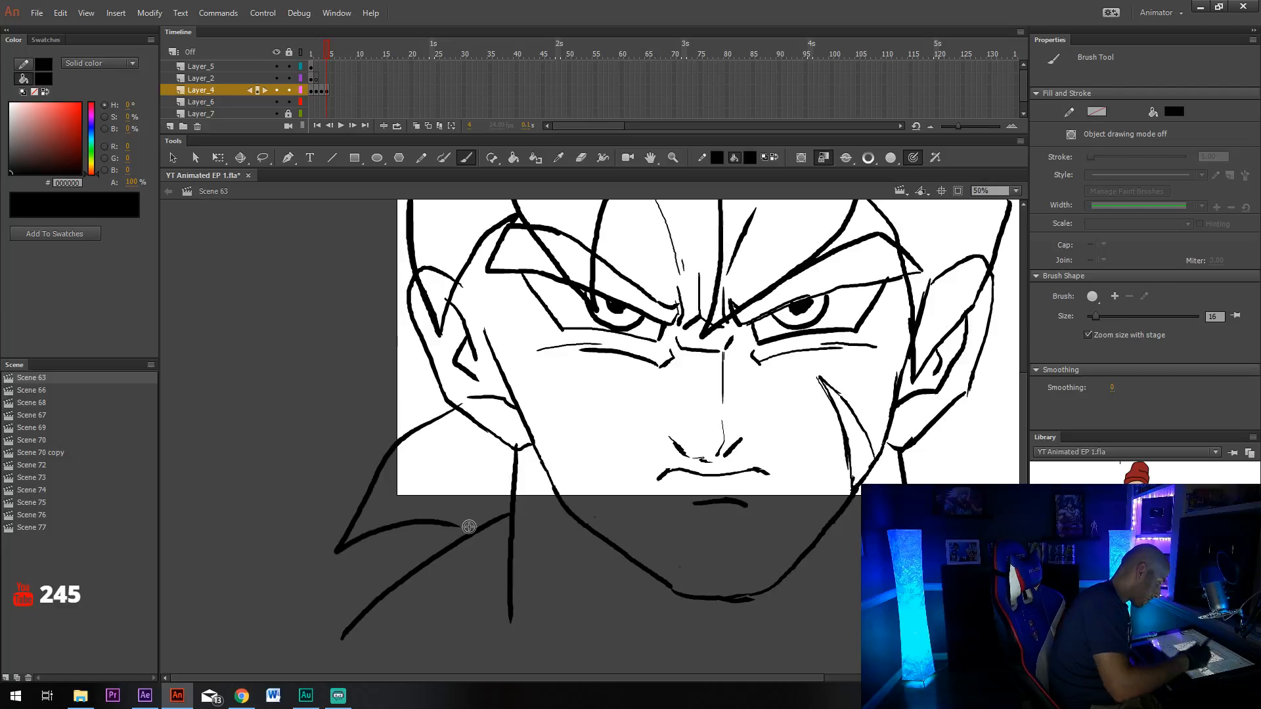
left_click_drag(656, 460, 533, 488)
mouse_move(832, 429)
left_mouse_down()
mouse_move(912, 454)
mouse_move(962, 526)
left_mouse_up()
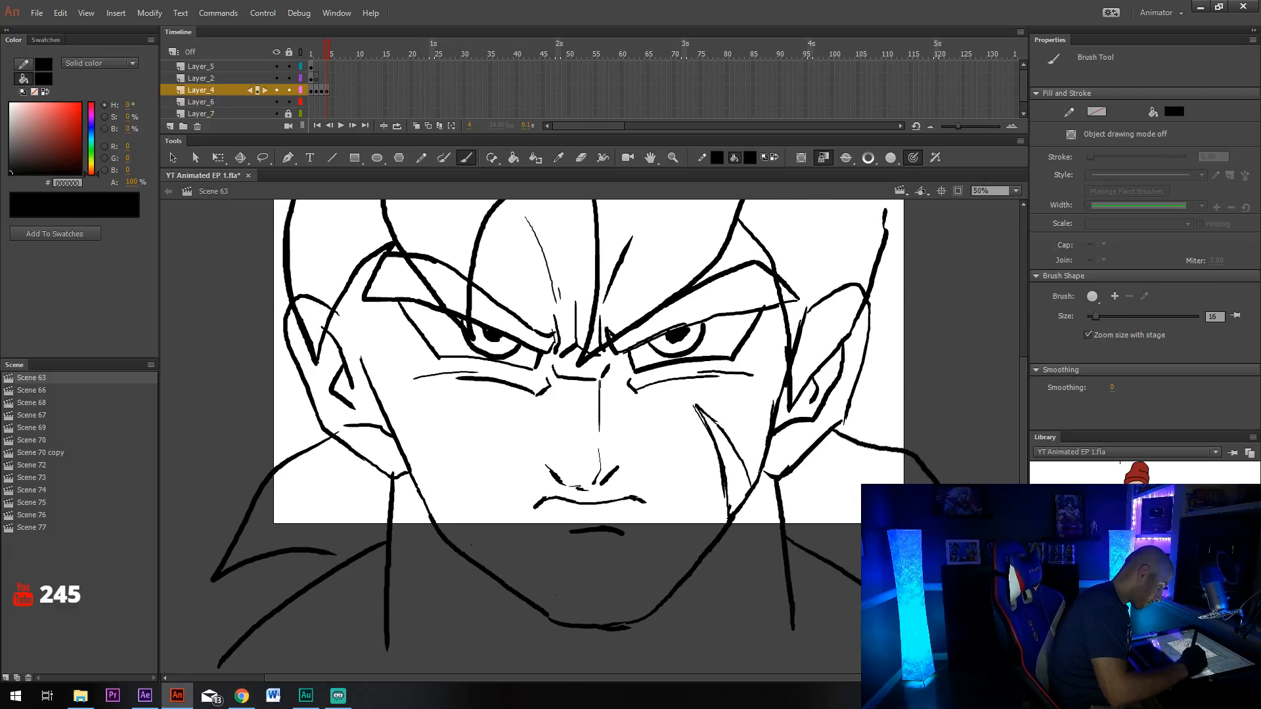
mouse_move(853, 331)
left_mouse_down()
mouse_move(739, 417)
mouse_move(932, 387)
mouse_move(950, 484)
mouse_move(831, 552)
left_mouse_up()
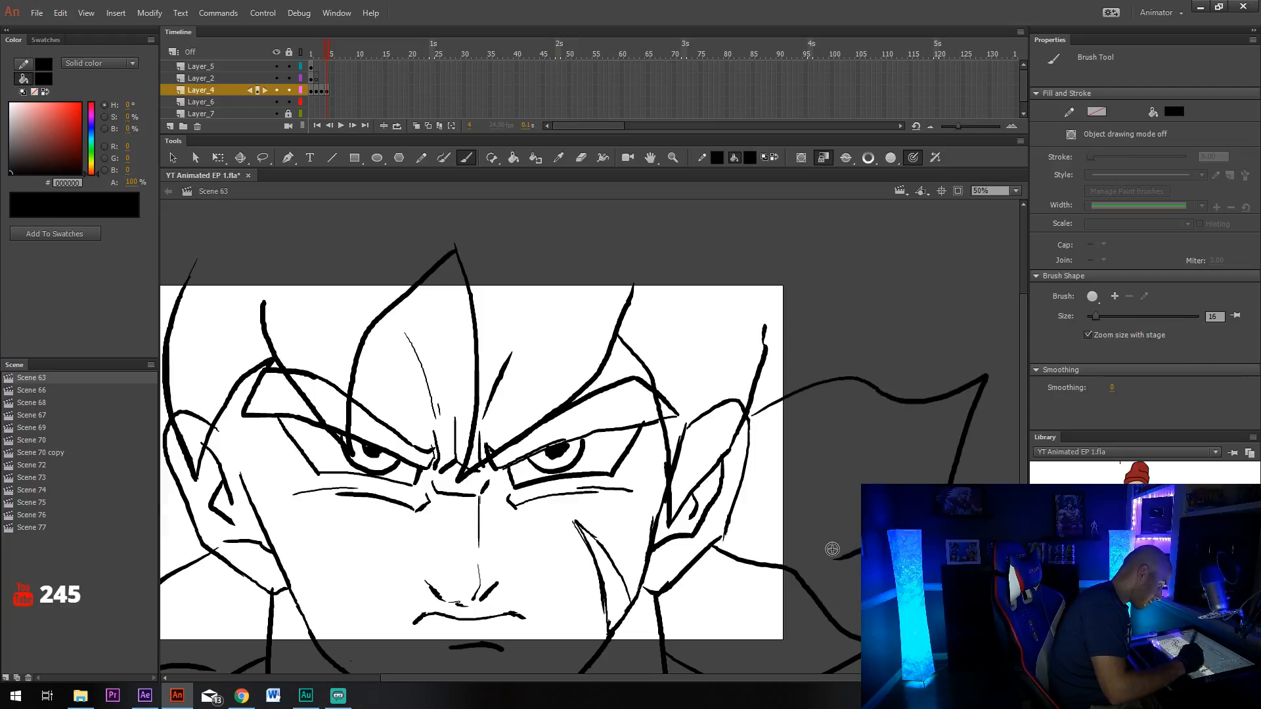
left_click_drag(772, 456, 883, 380)
left_click(1015, 190)
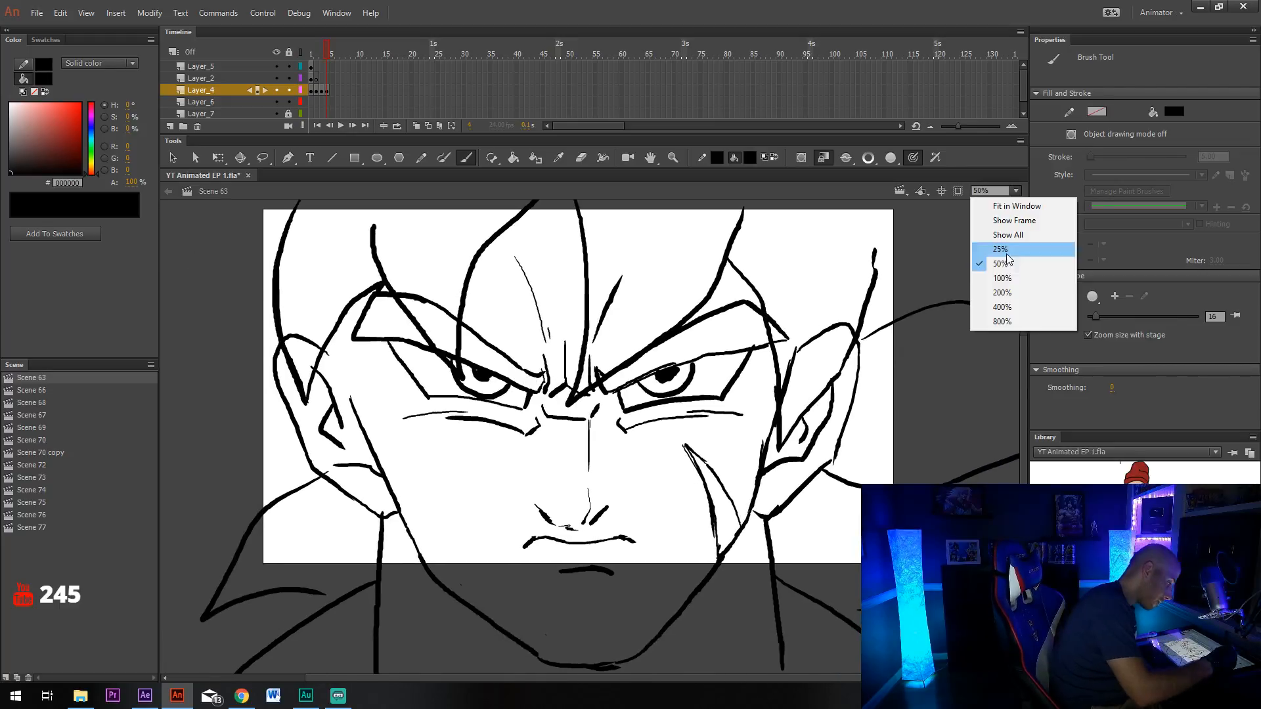
left_click(1014, 247)
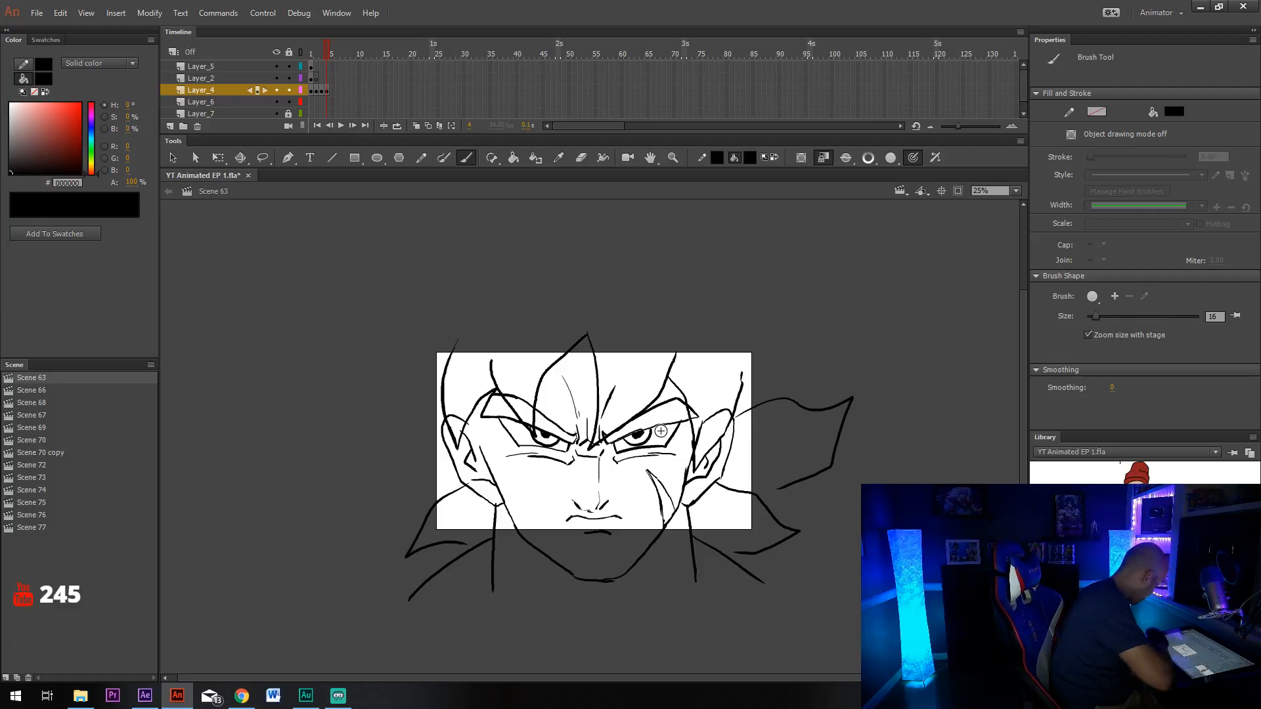
Switch to Scene 73 and step through the Layer_3 keyframes from frame 1 to frame 4.
left_click(32, 502)
left_click(91, 491)
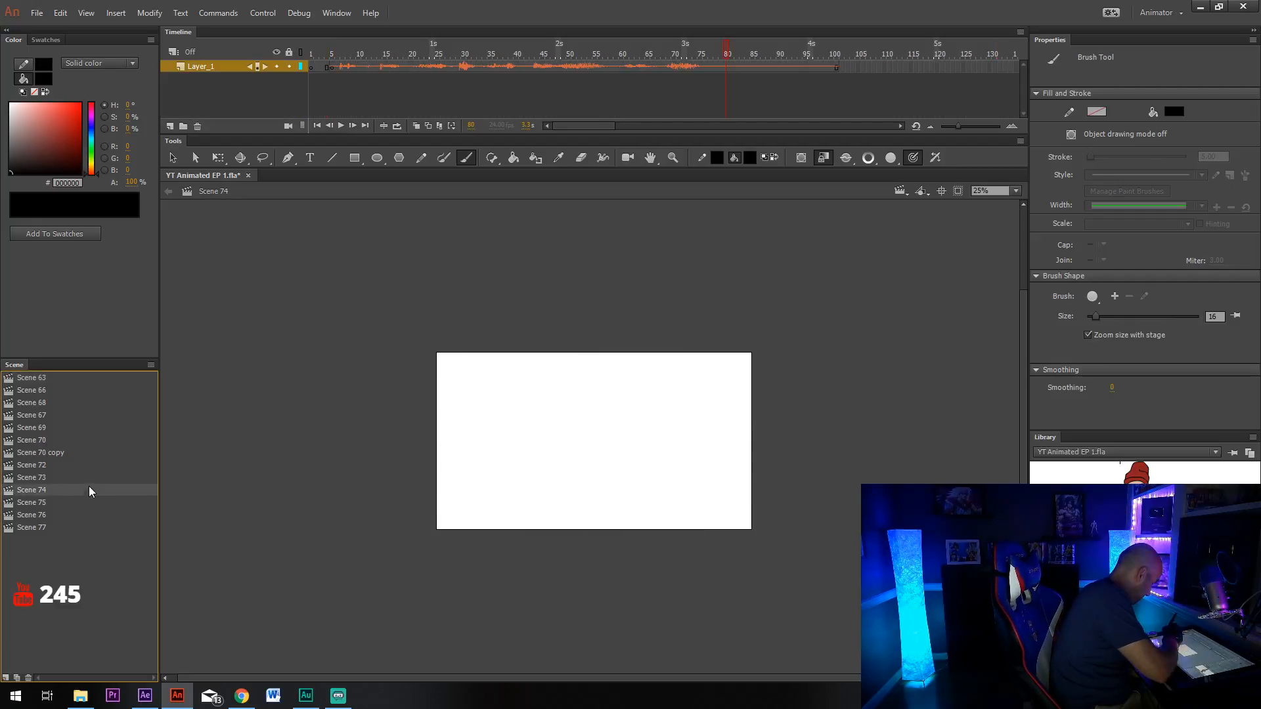
left_click(85, 478)
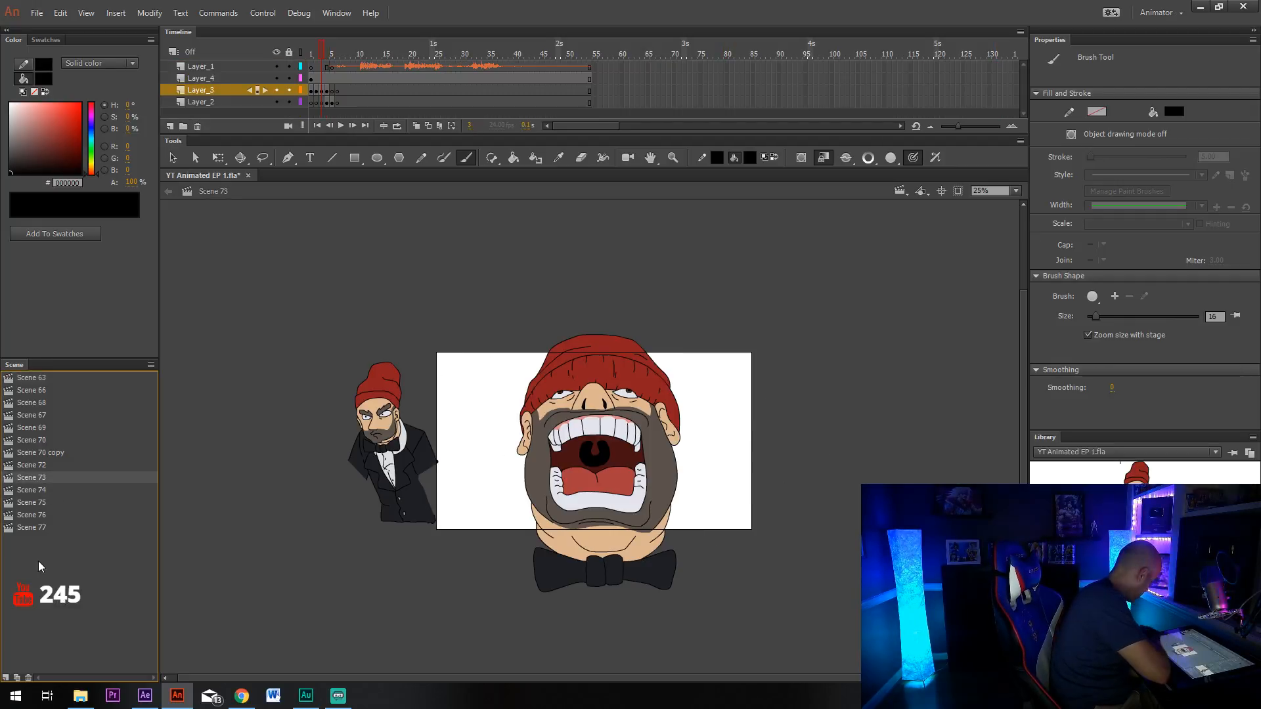
key("y")
left_click(316, 92)
left_click(312, 92)
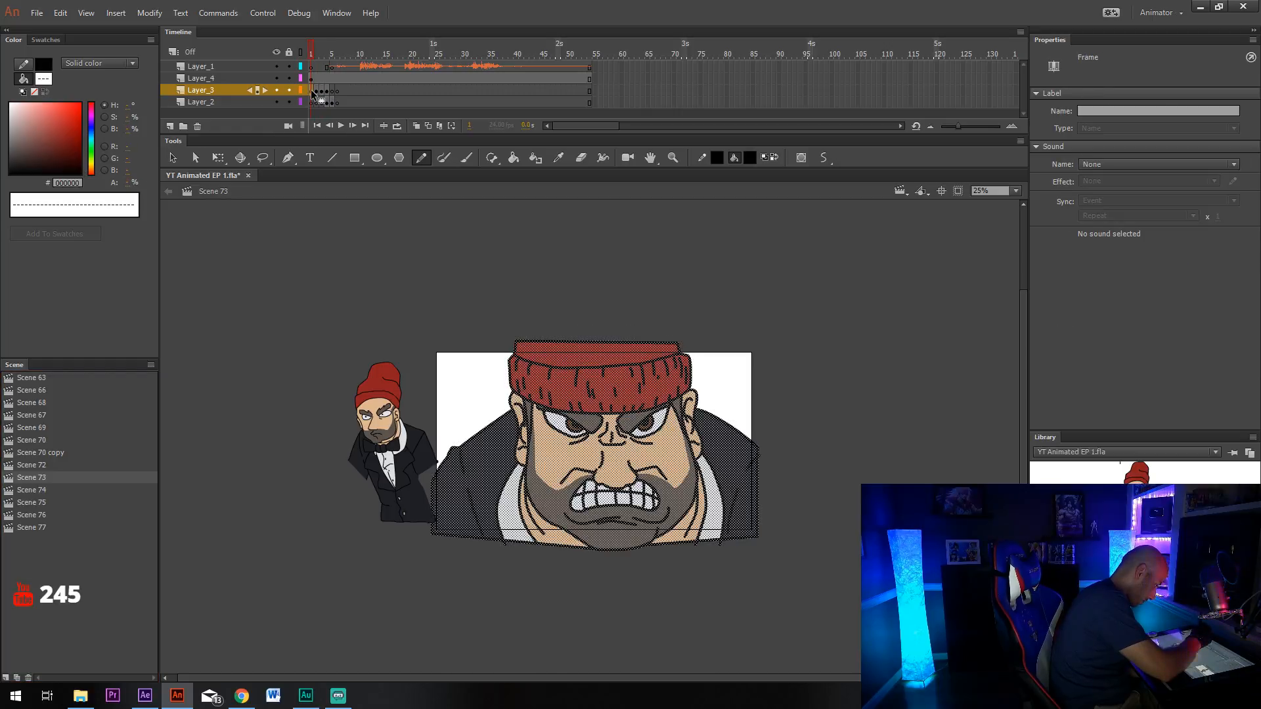
left_click(317, 92)
left_click(321, 91)
left_click(327, 90)
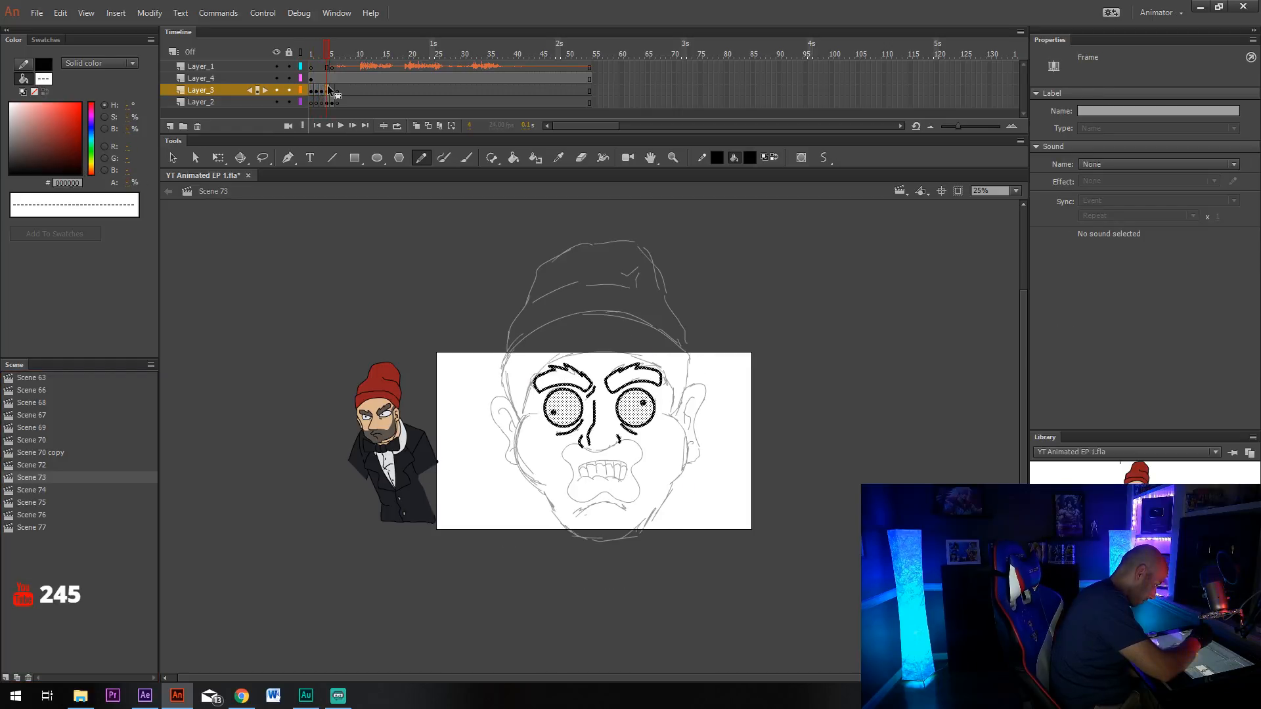
Draw a tiny horizontal pencil mark about 28 px wide beside the stage's right edge and select it.
left_click_drag(784, 394, 789, 395)
key("v")
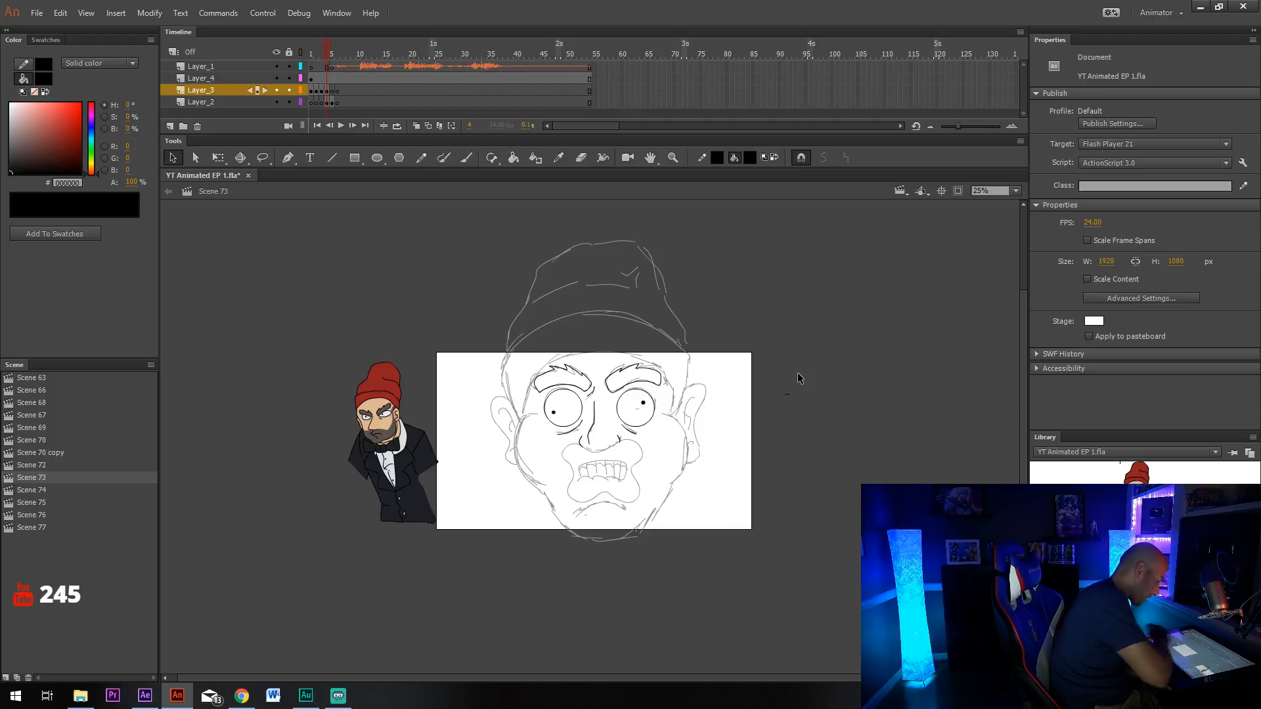
left_click_drag(753, 355, 831, 479)
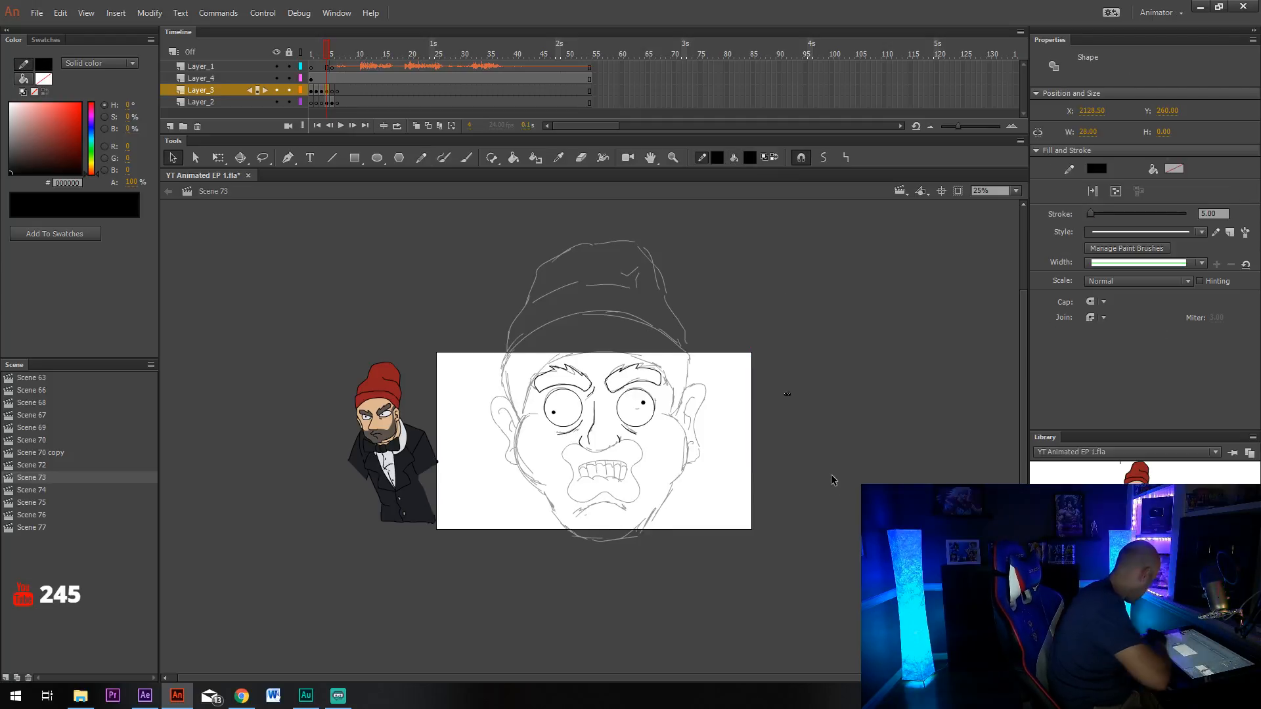
Save the animation file.
scroll(831, 480, "down", 3)
left_click(36, 13)
left_click(59, 139)
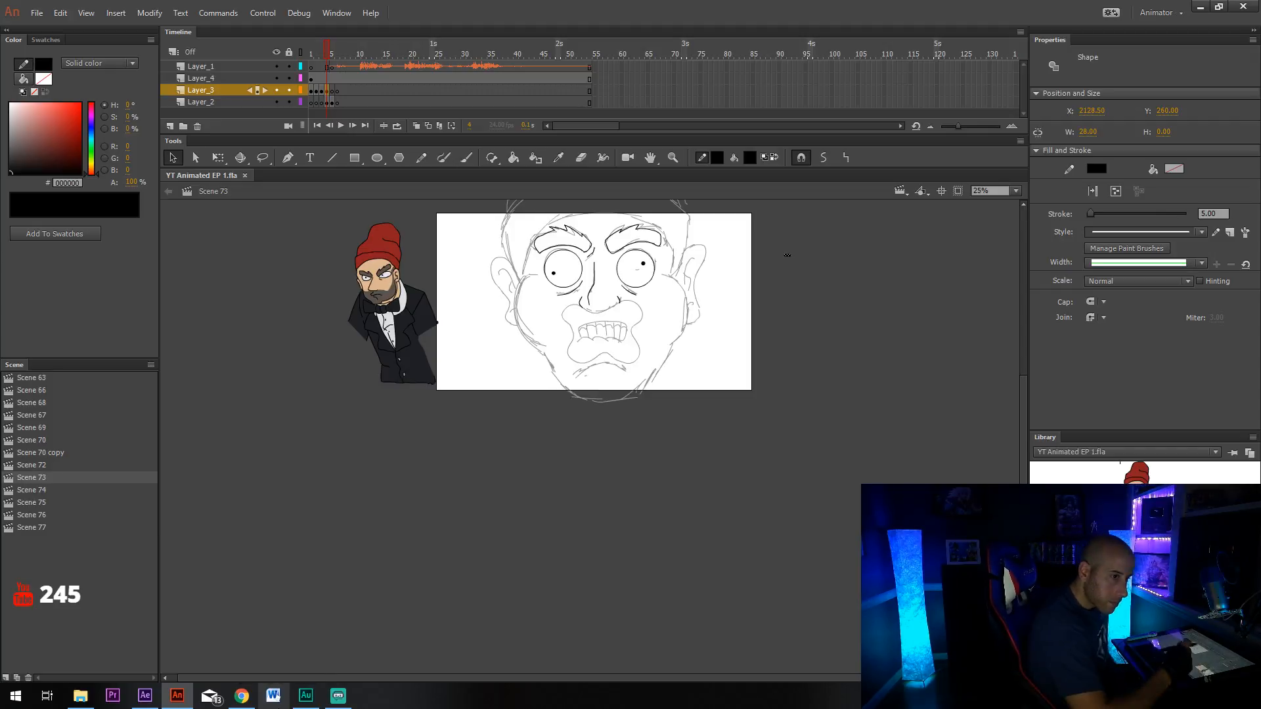
scroll(549, 541, "up", 5)
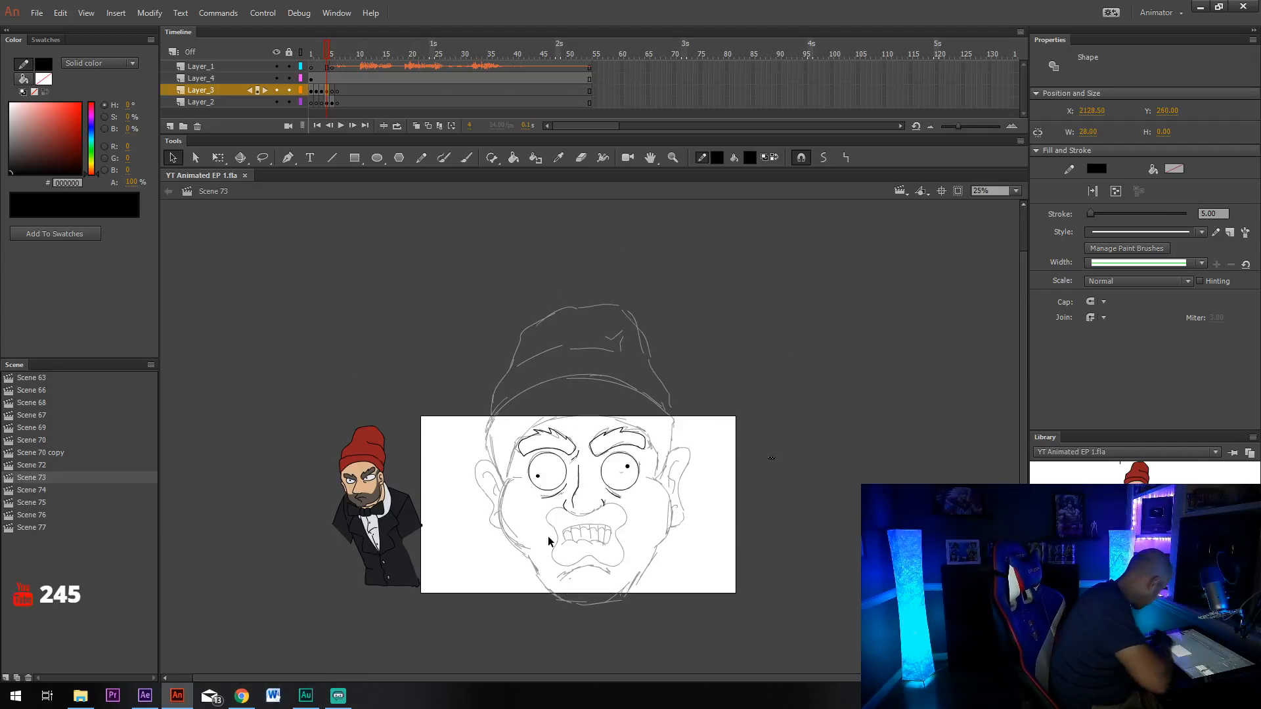
Brush a freehand circle about 732 px wide and 744 px high on the pasteboard beside the stage and select it.
left_click(731, 447)
scroll(526, 440, "down", 1)
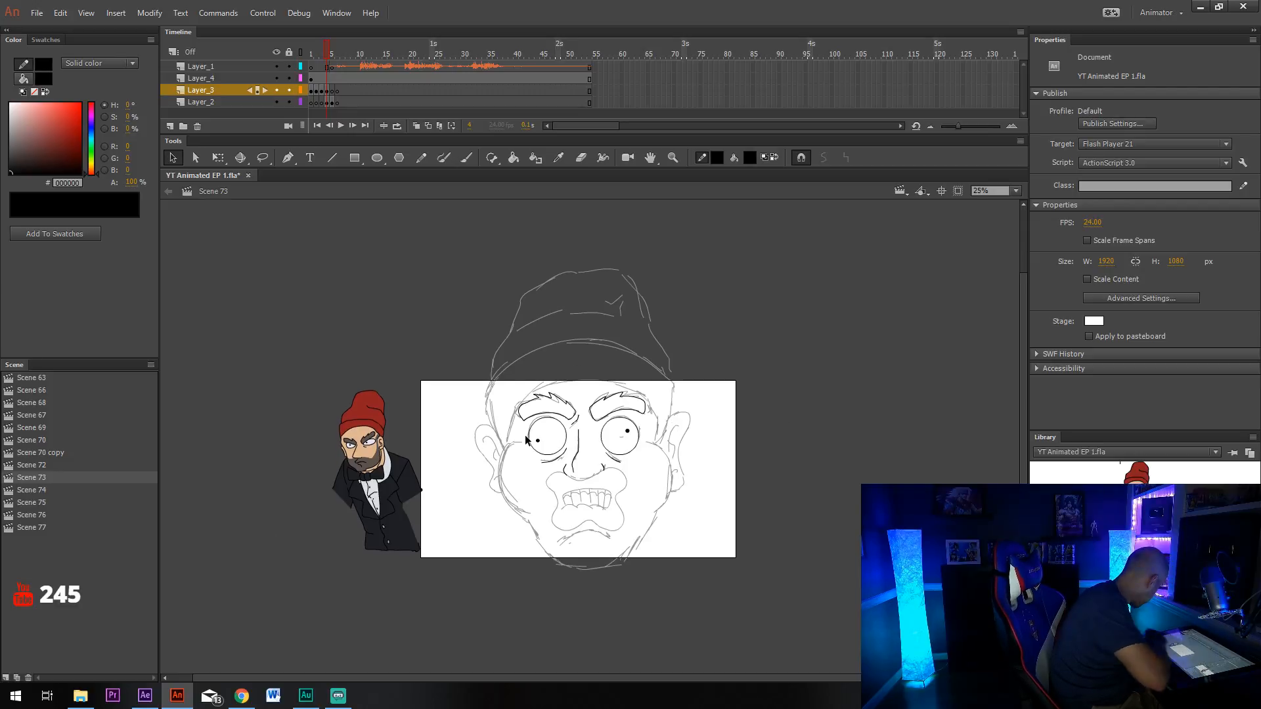
key("b")
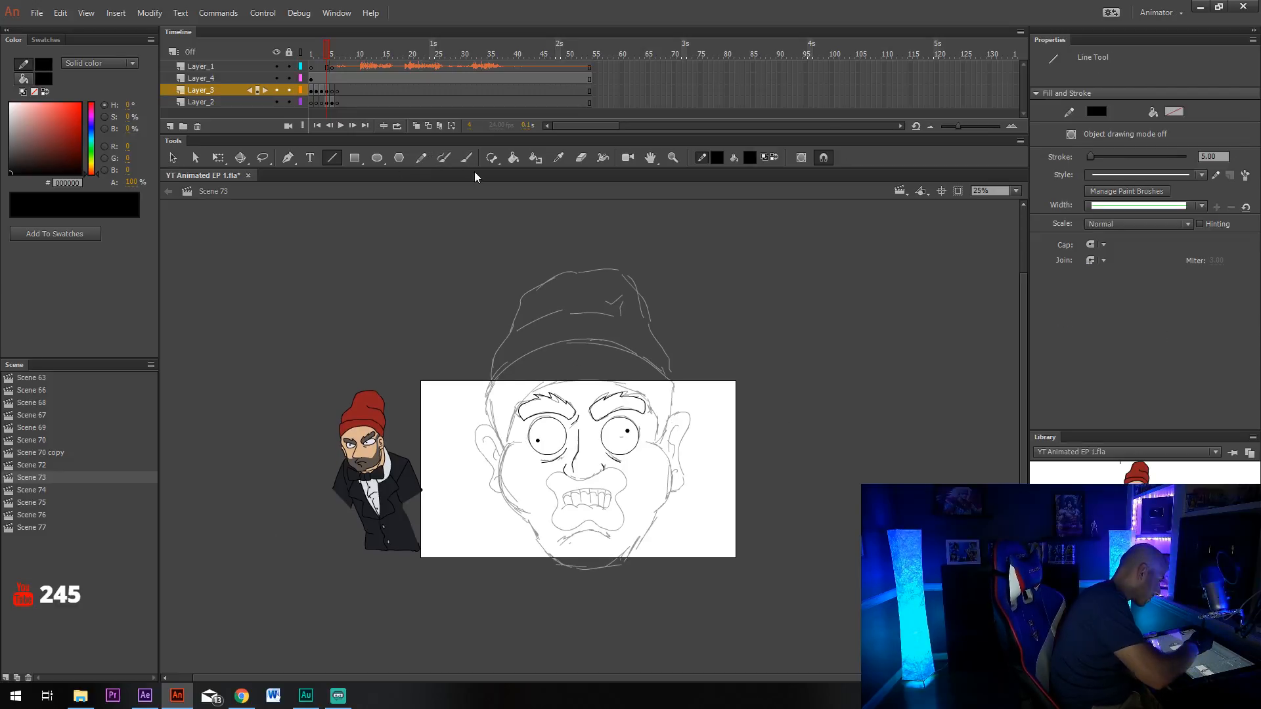
mouse_move(822, 357)
left_mouse_down()
mouse_move(792, 469)
mouse_move(869, 375)
left_mouse_up()
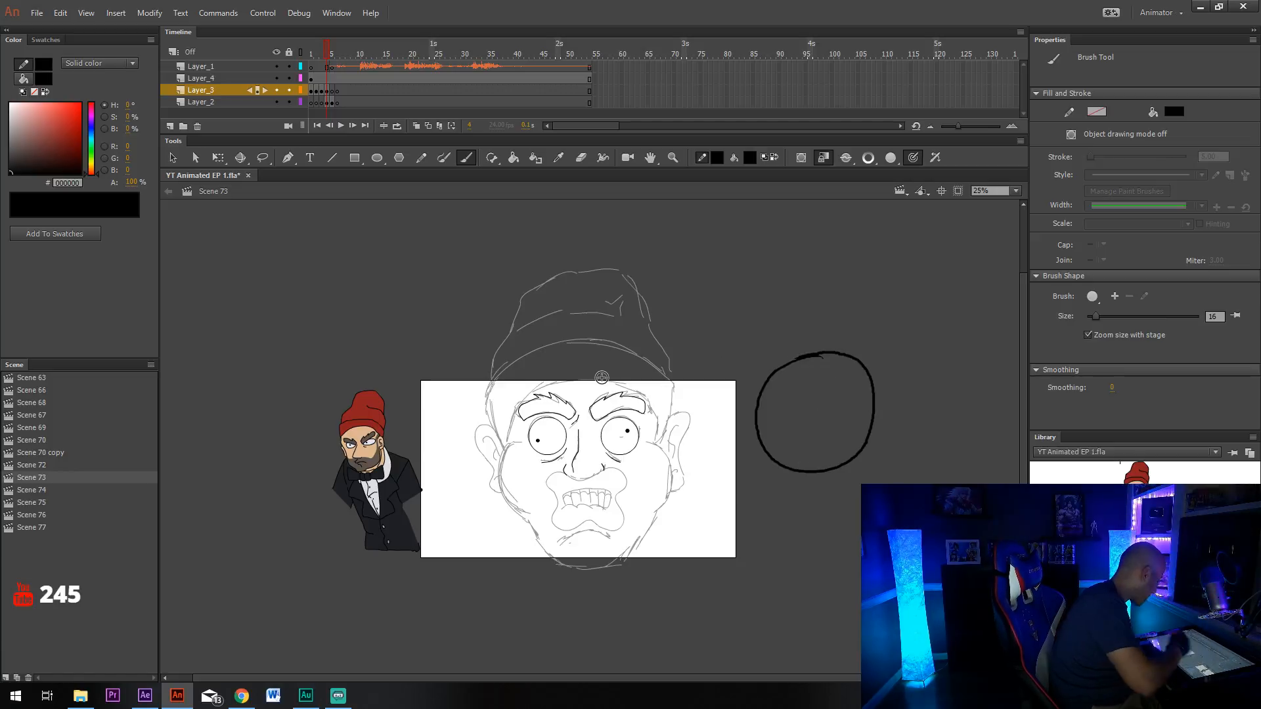
key("v")
left_click_drag(757, 333, 926, 542)
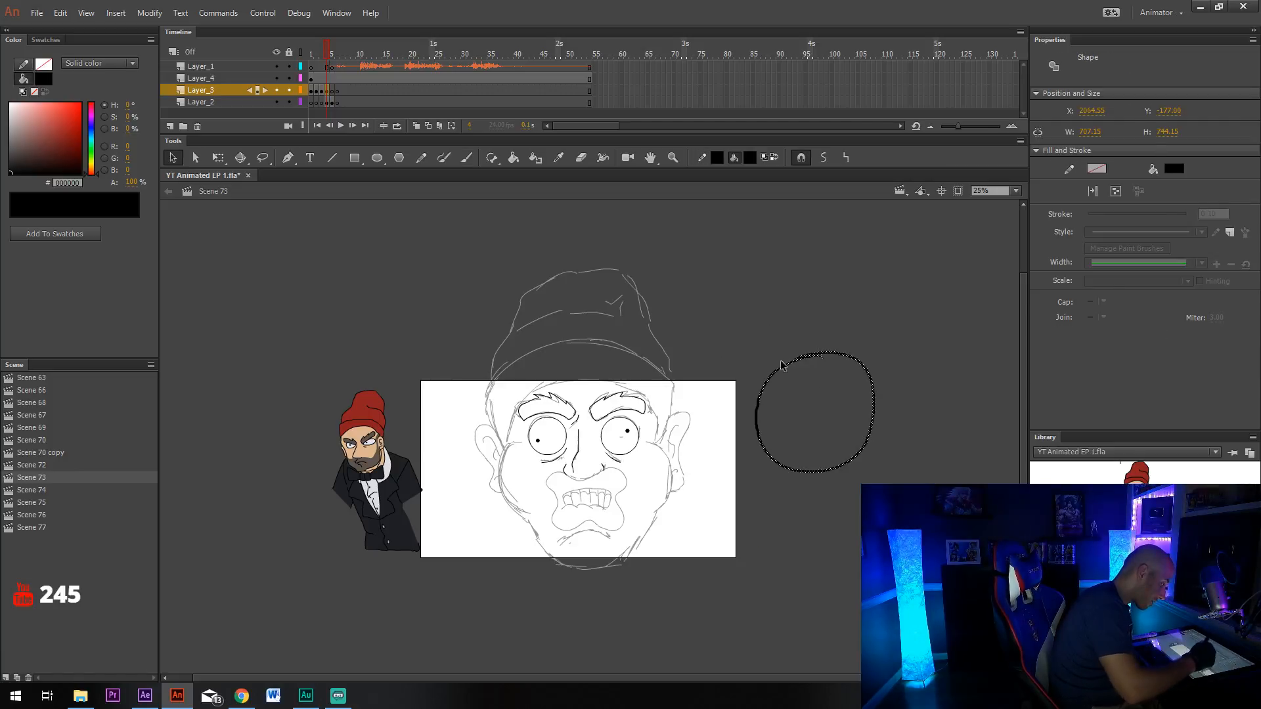
left_click(765, 342)
left_click_drag(739, 317, 889, 488)
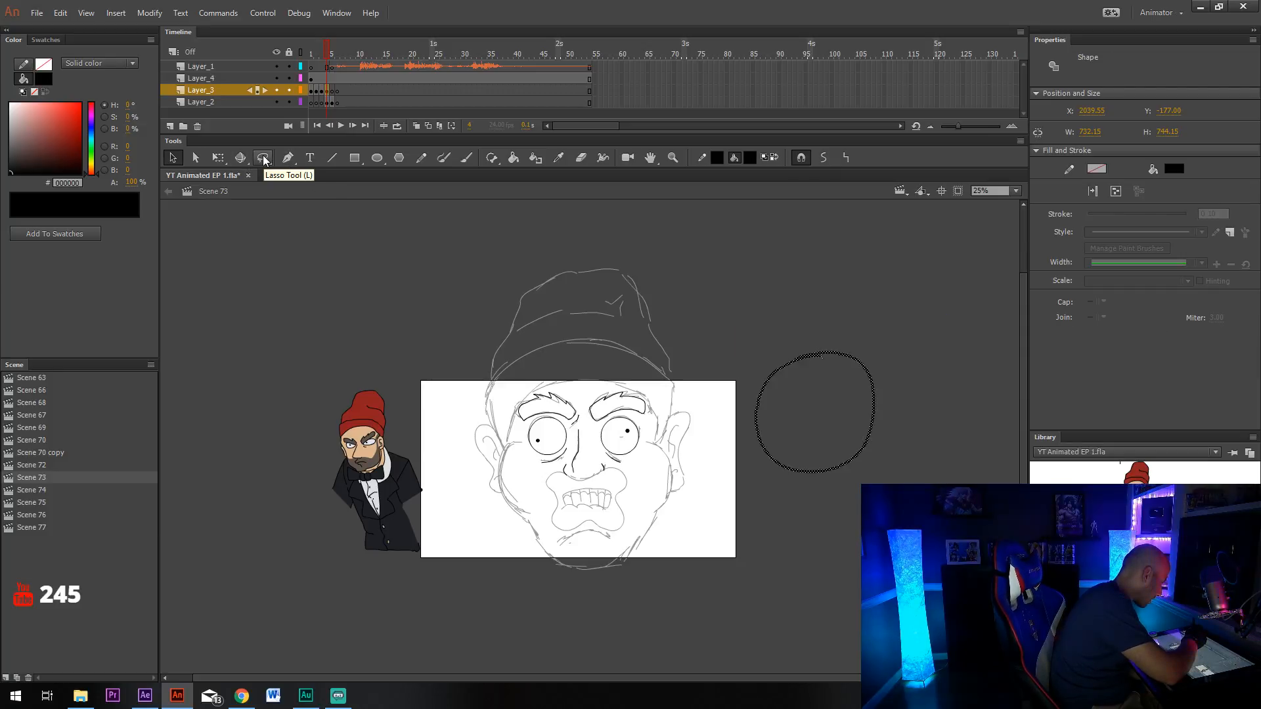
Scale the brushed circle up to about 1516 px wide with Free Transform, and delete it.
left_click(218, 158)
left_click_drag(878, 346, 948, 328)
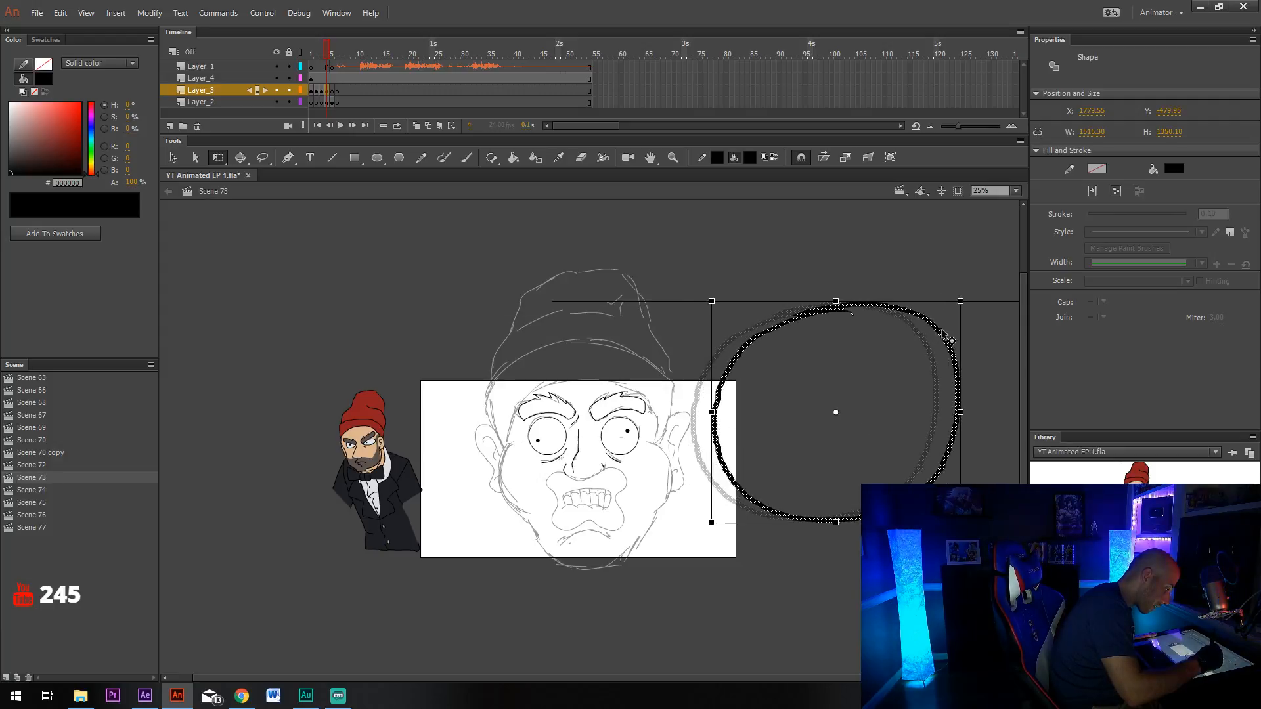
left_click(915, 281)
left_click(945, 331)
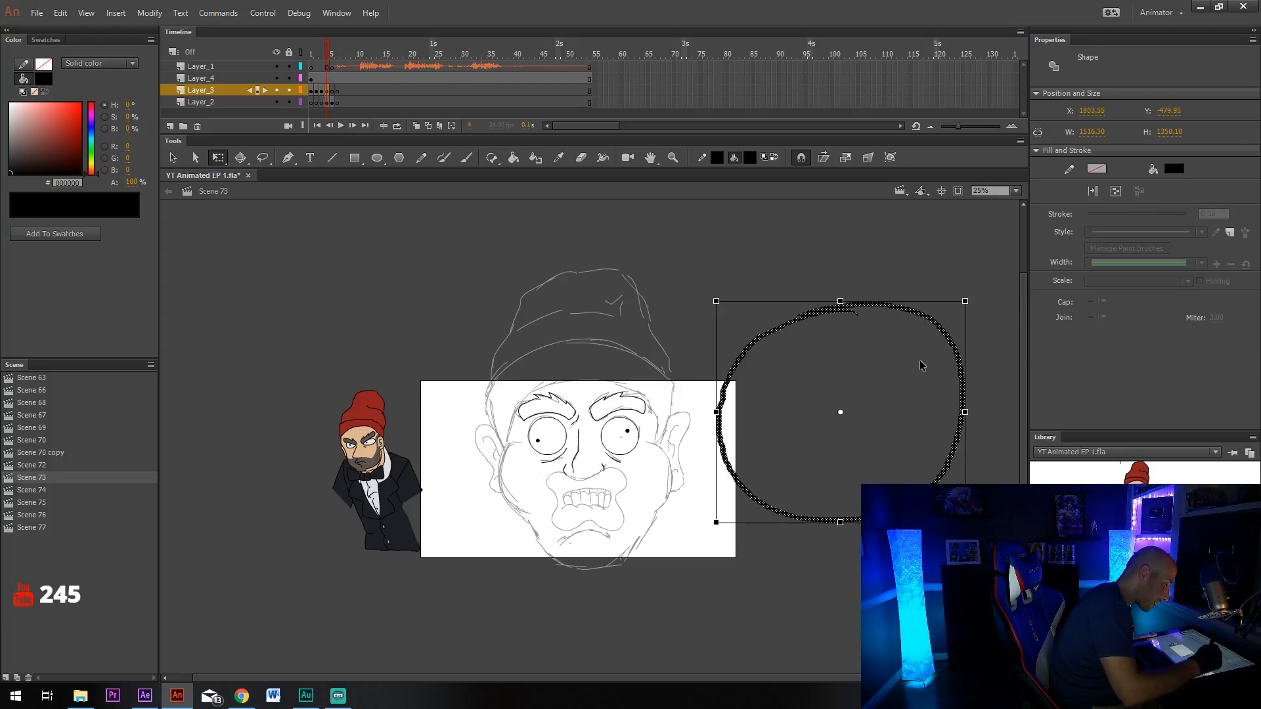
left_click(923, 386)
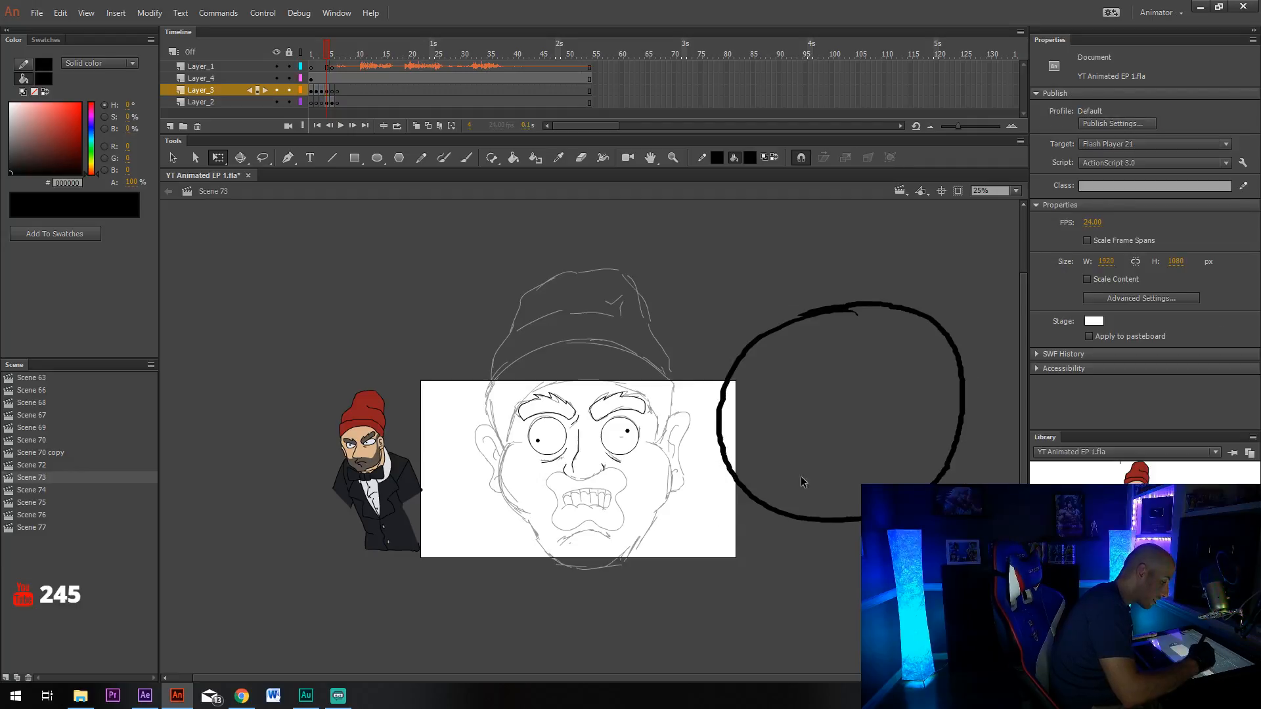
left_click(859, 310)
key("Delete")
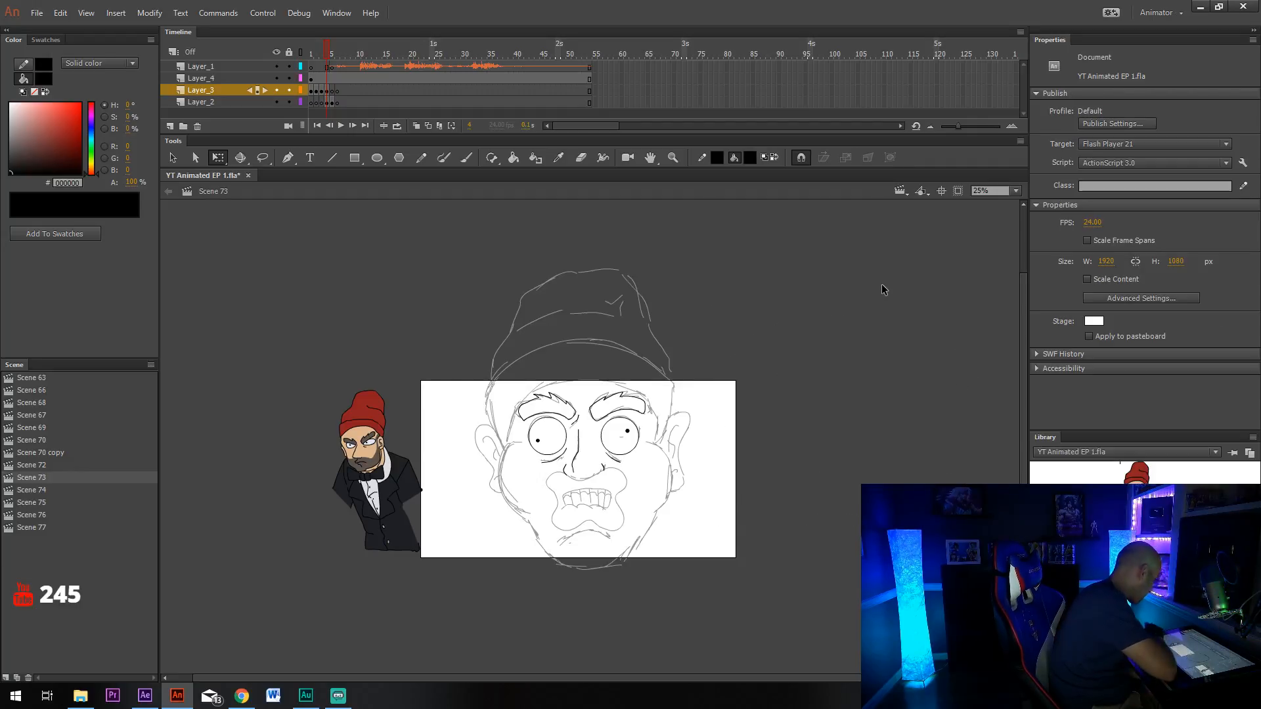
Draw a circle about 932 px across beside the stage with the Oval tool and delete its black fill.
left_click(377, 158)
left_click_drag(773, 366, 927, 521)
key("v")
left_click(875, 446)
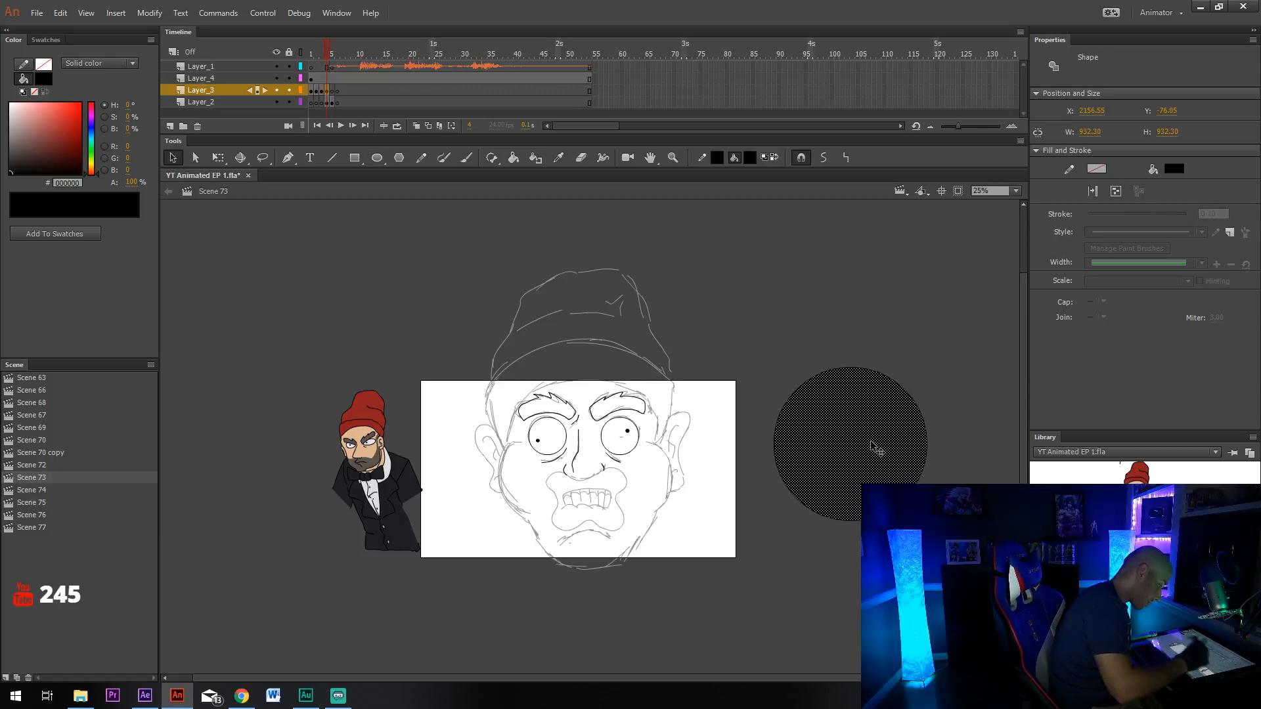
key("Delete")
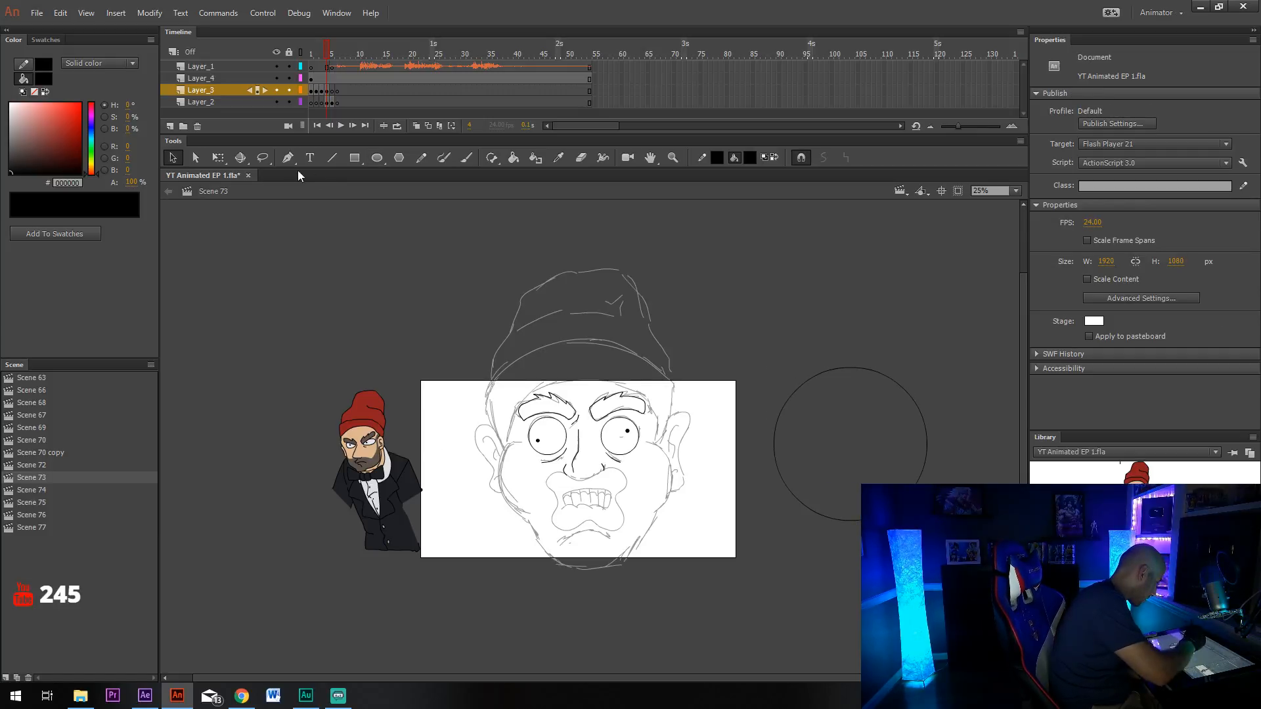
Enlarge the circle's outline from its corner with Free Transform, and delete the outline.
left_click(218, 159)
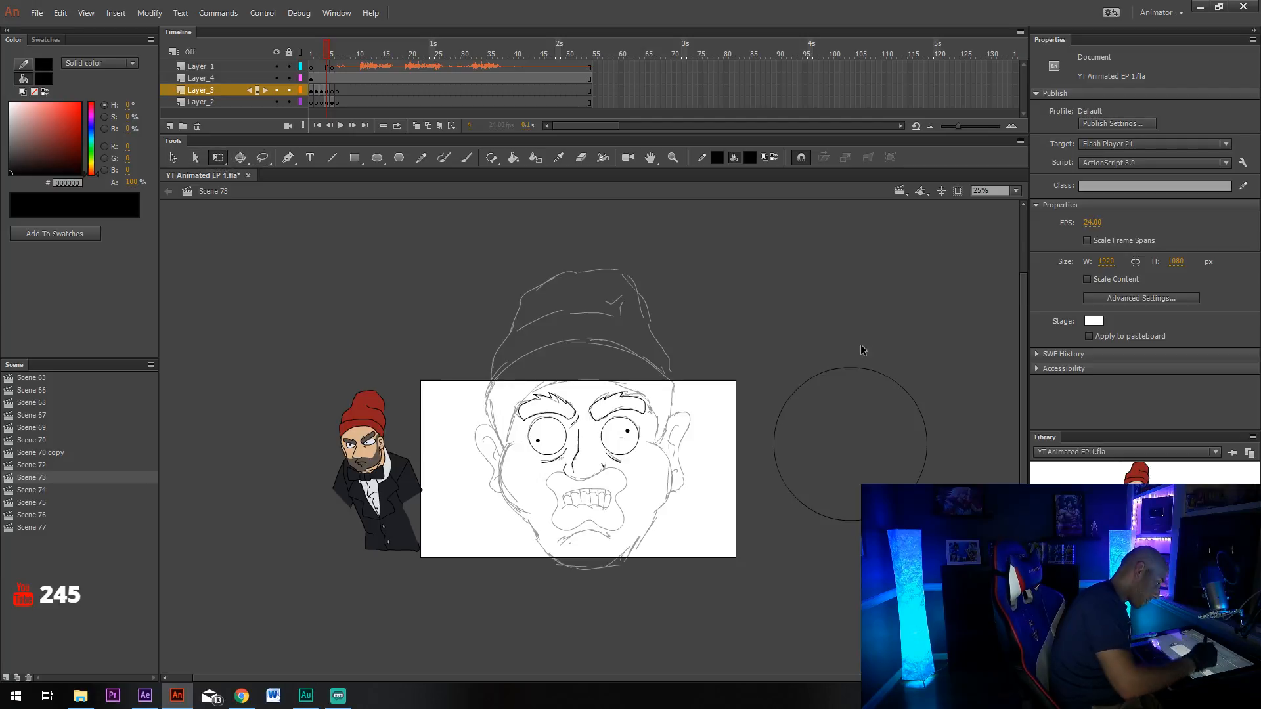
left_click_drag(766, 341, 929, 524)
left_click_drag(927, 367, 961, 336)
left_click(917, 413)
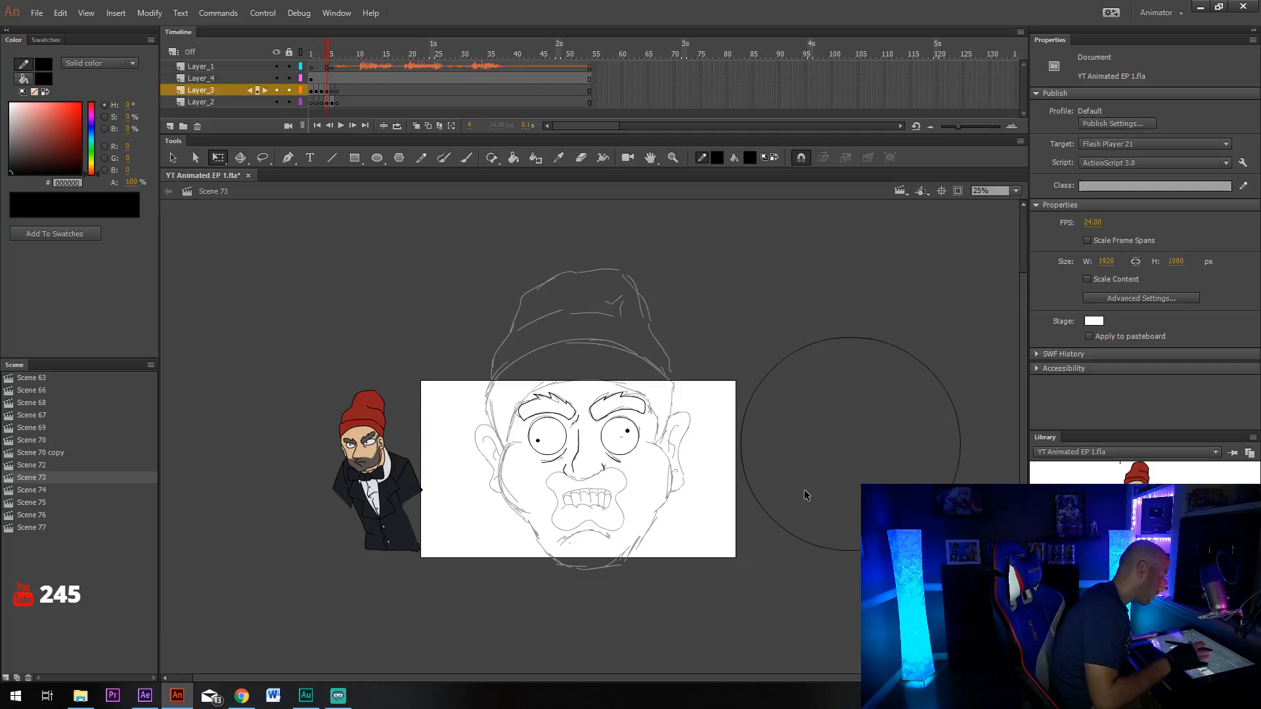
left_click_drag(733, 310, 976, 629)
key("Delete")
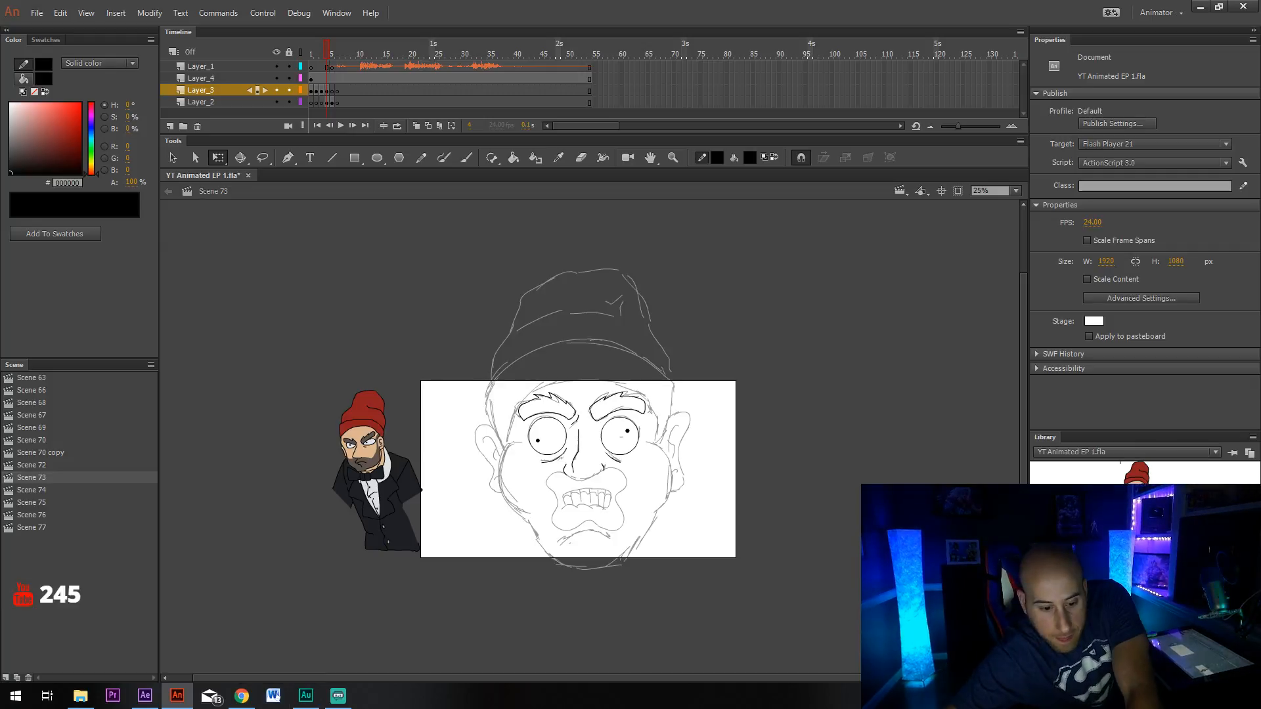
Switch to After Effects and look through test Linked Comp 02, Bardock Linked Comp 06 and dub2 Linked Comp 02, ending on Comp 6.
key("alt+Tab")
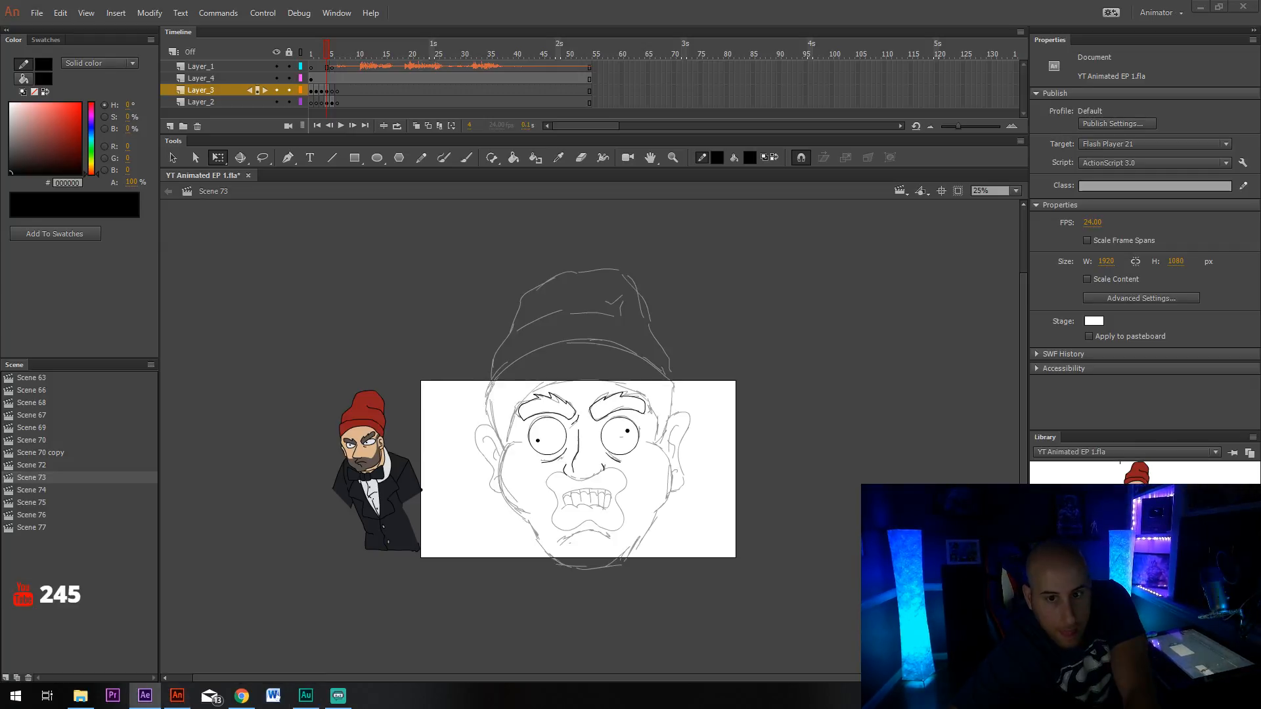
left_click_drag(1260, 222, 727, 1)
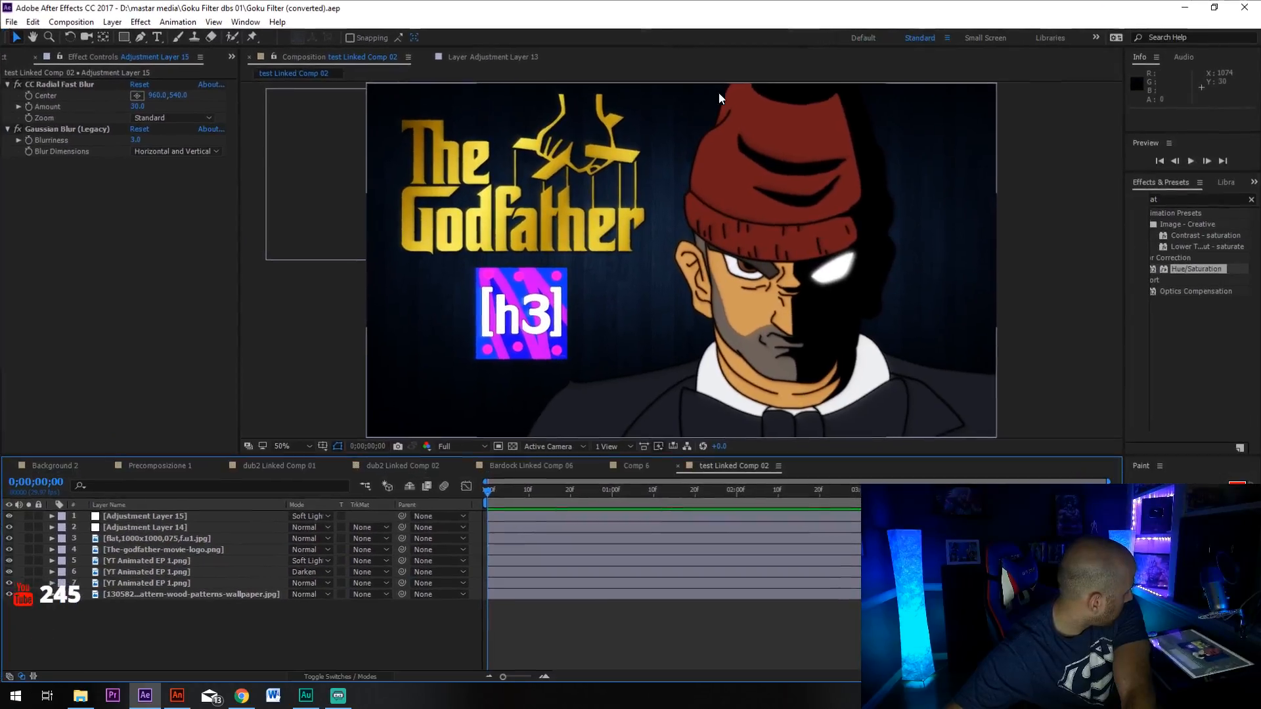
left_click(558, 465)
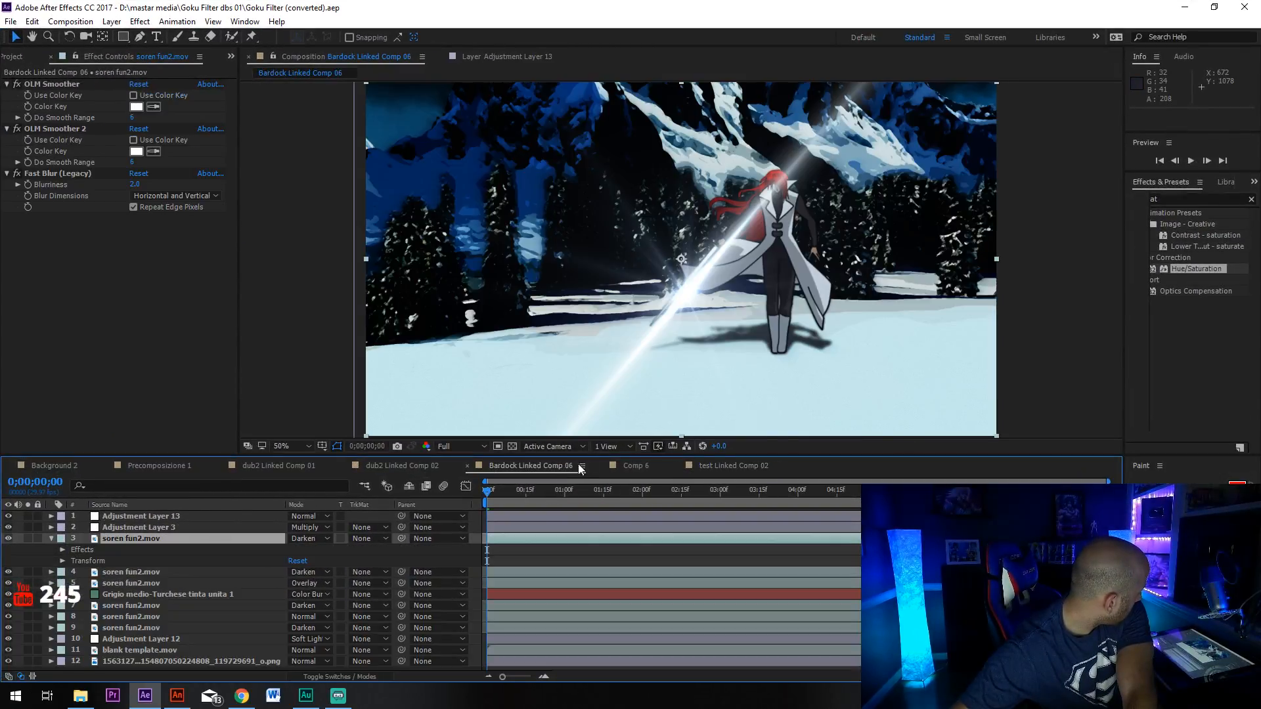
left_click(423, 463)
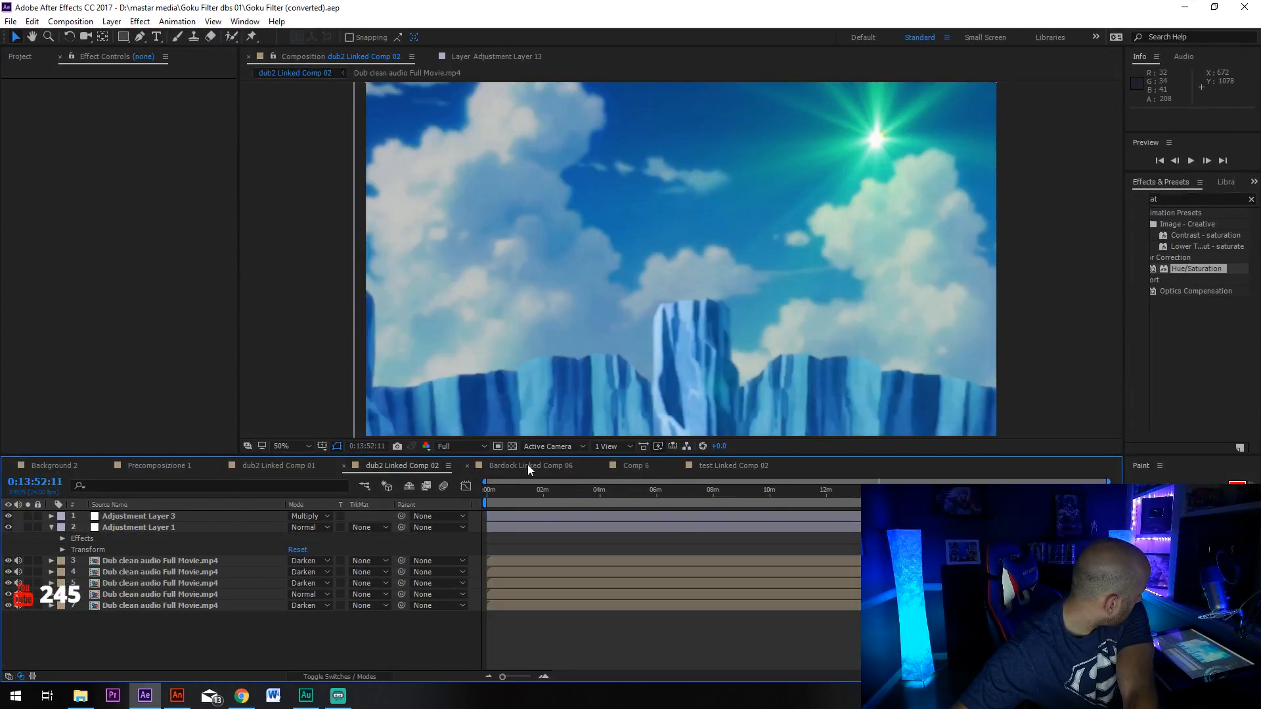
left_click(527, 464)
left_click(635, 465)
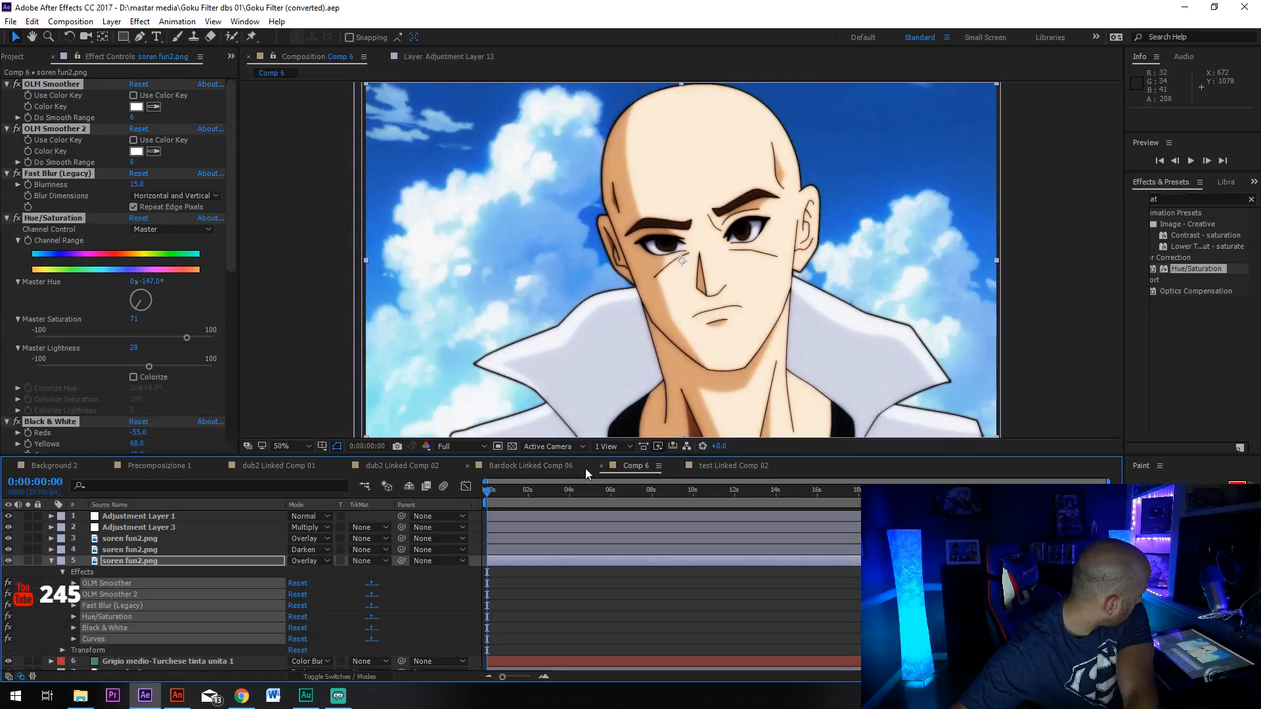
Collapse the expanded properties of soren fun2.png layers 5 and 8 in Comp 6.
left_click(52, 561)
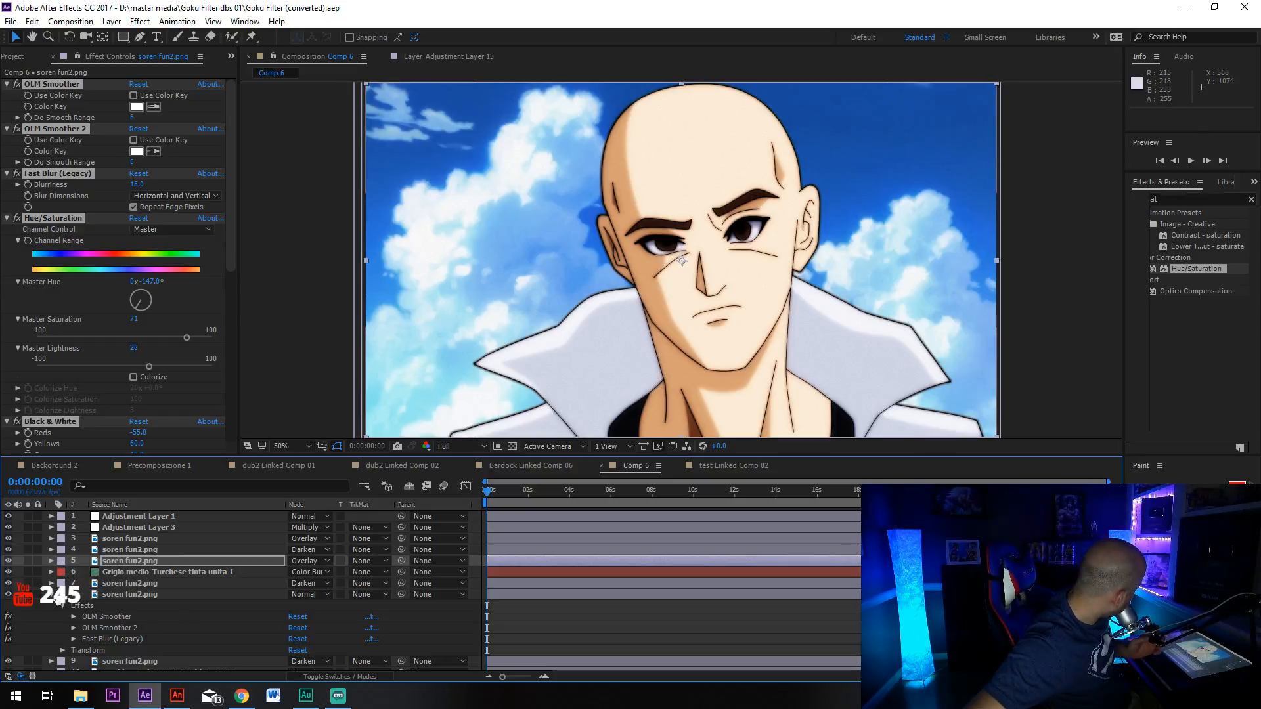
left_click(58, 596)
left_click(52, 595)
left_click(51, 594)
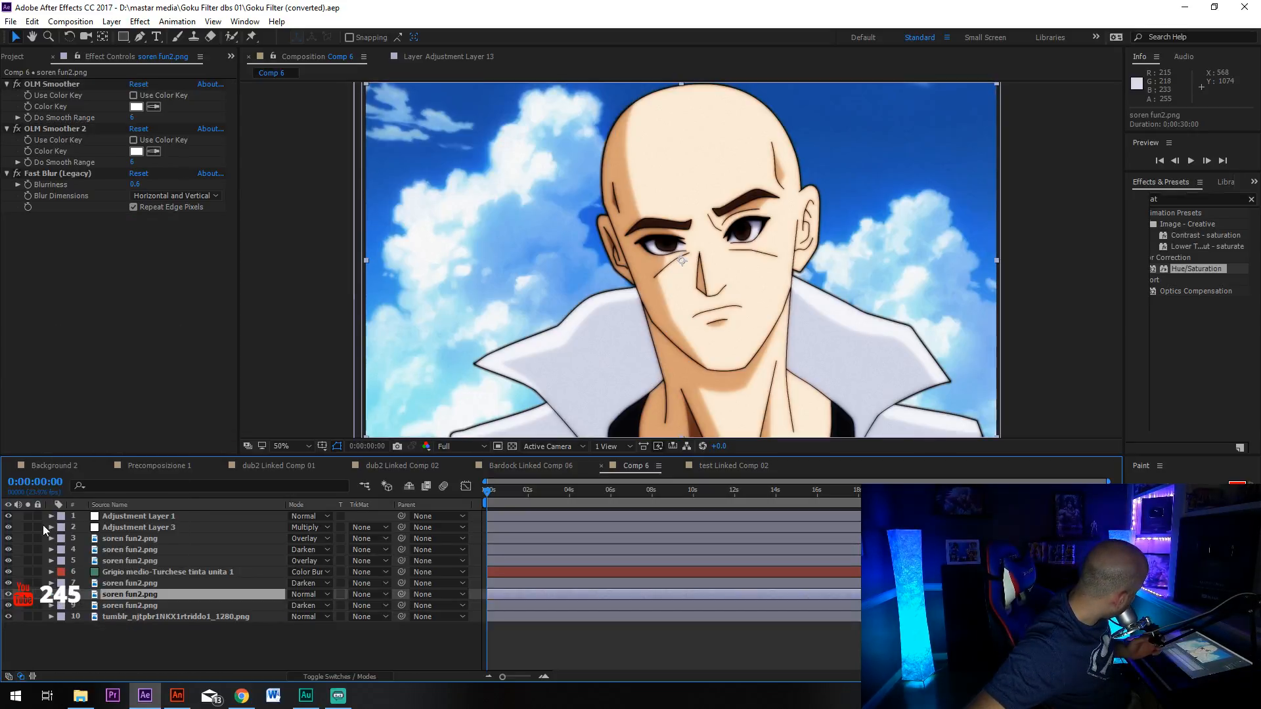
Hide layers 1 to 7 of Comp 6 one by one, from Adjustment Layer 1 down to the Darken copy of soren fun2.png.
left_click(9, 516)
left_click(9, 527)
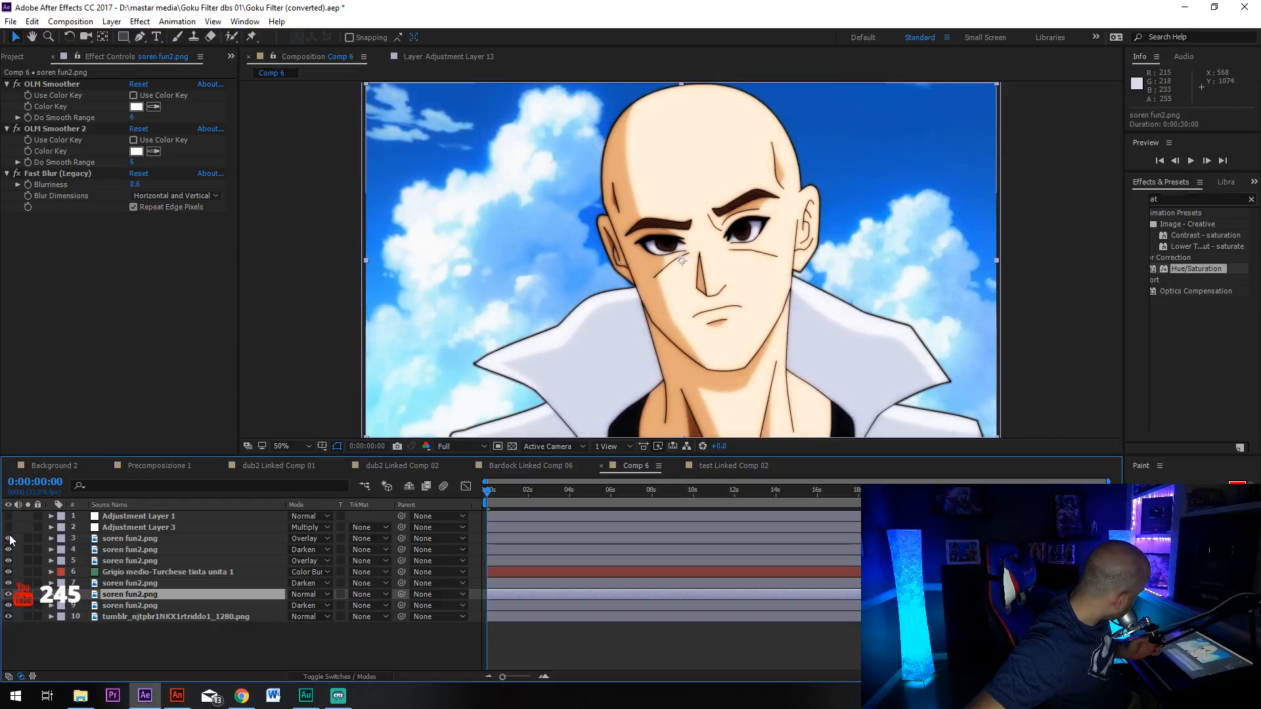
left_click(9, 538)
left_click(9, 549)
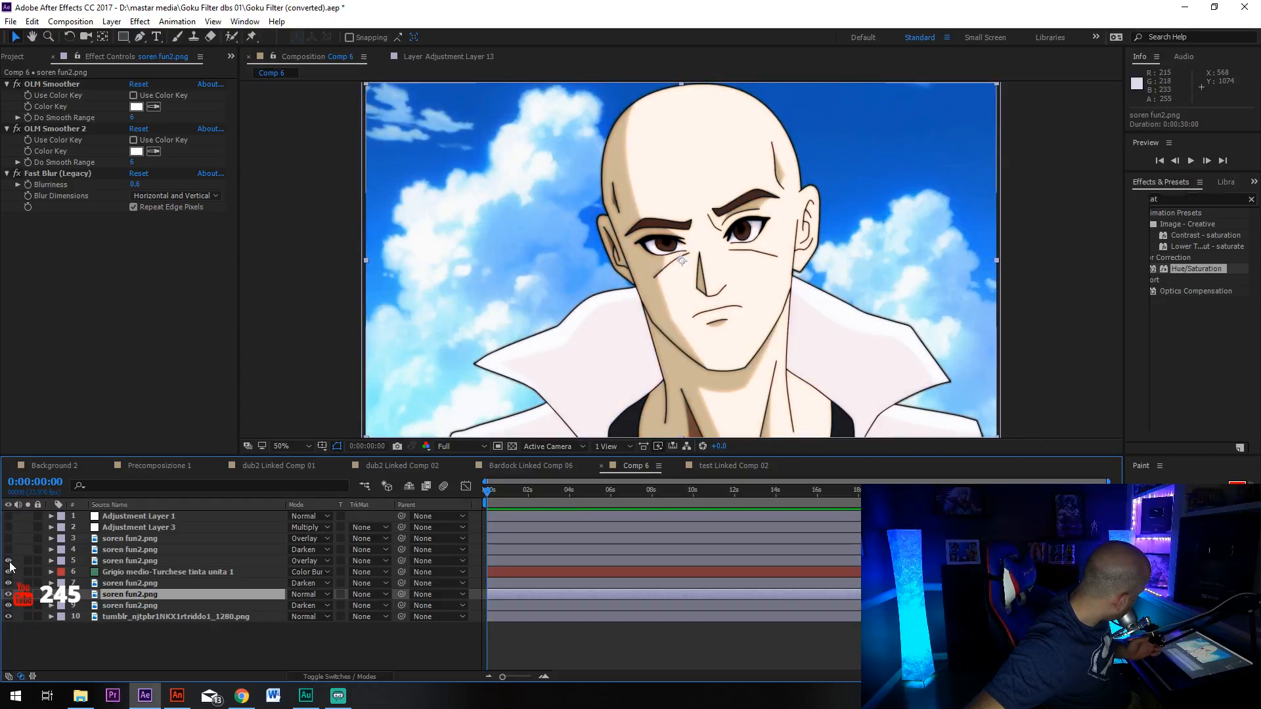
left_click(9, 561)
left_click(9, 572)
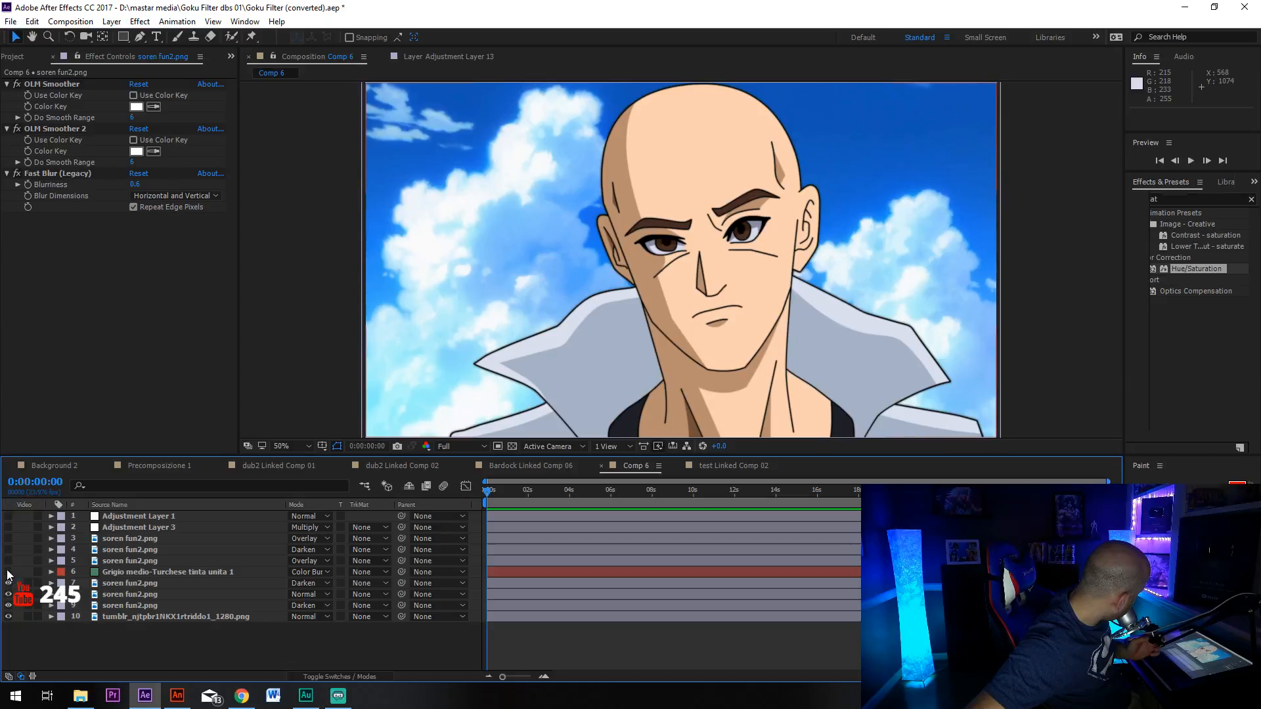
left_click(9, 583)
Toggle the visibility of layer 8 and the sky background, and hide layer 9, leaving only layers 8 and 10 shown.
left_click(9, 594)
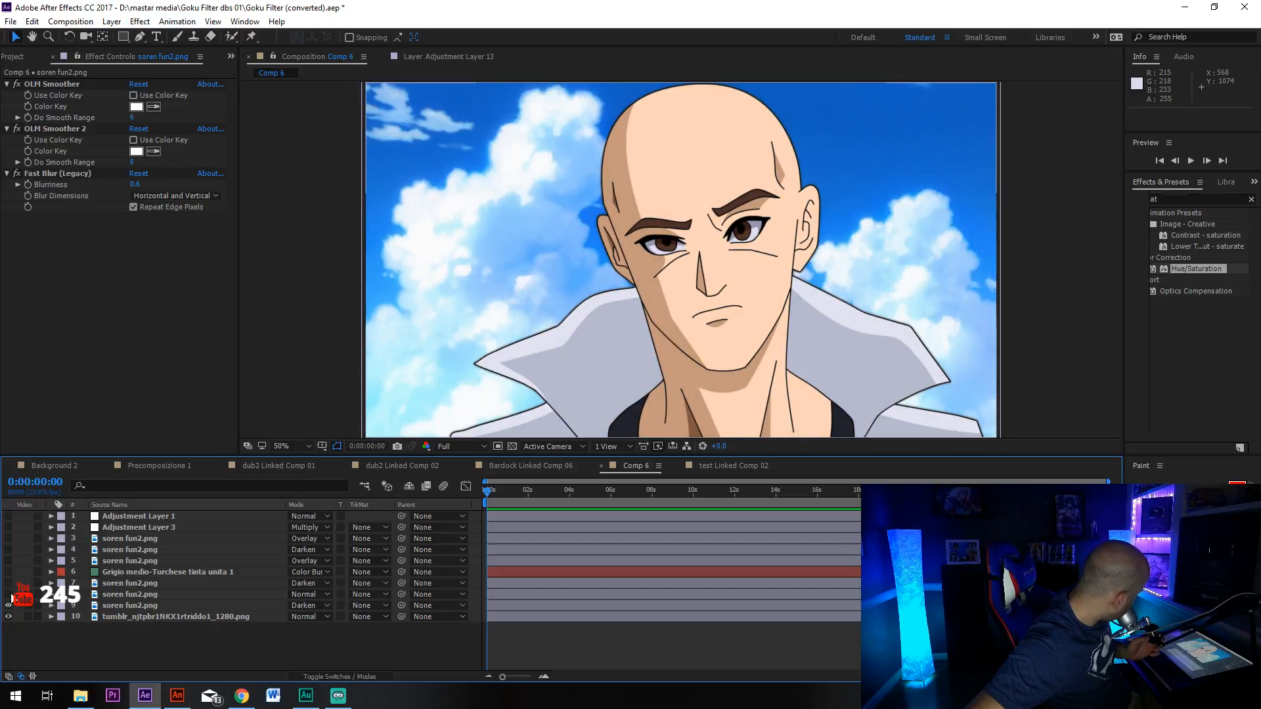
left_click(9, 594)
left_click(9, 617)
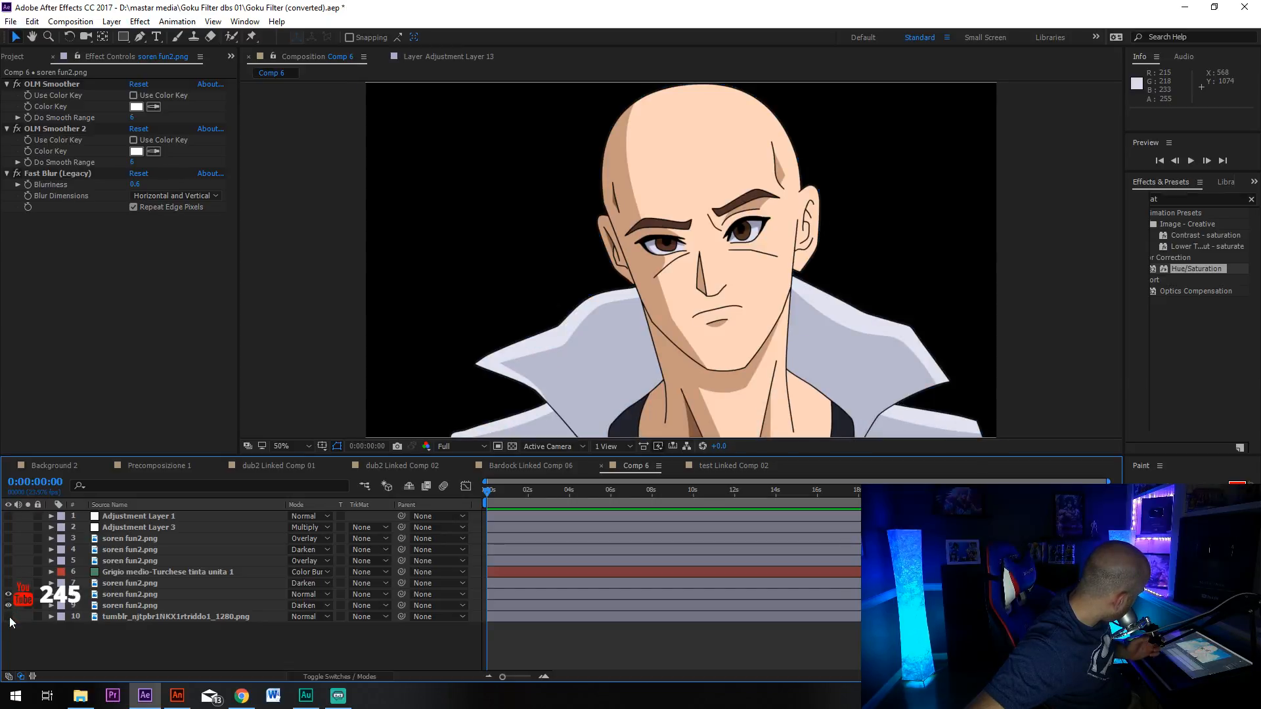
left_click(9, 616)
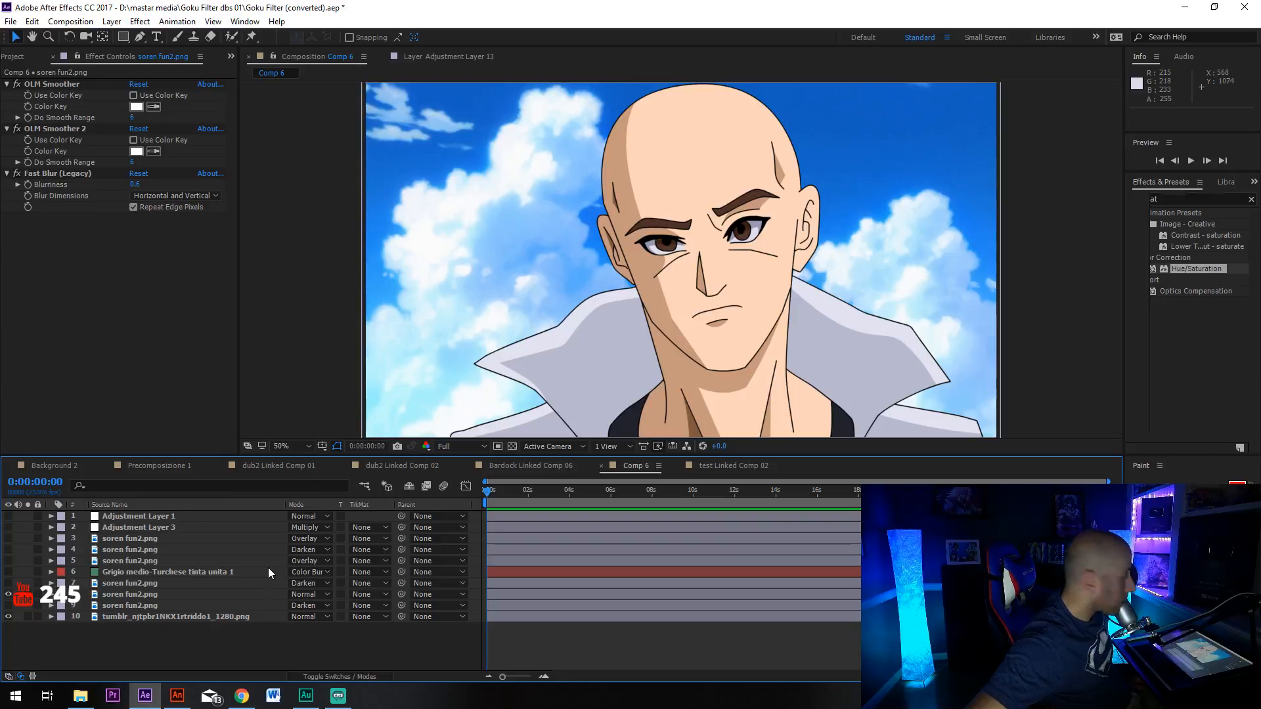
Examine the unfiltered character's face linework up close, toggling layer 8 off and on for comparison.
scroll(711, 281, "up", 4)
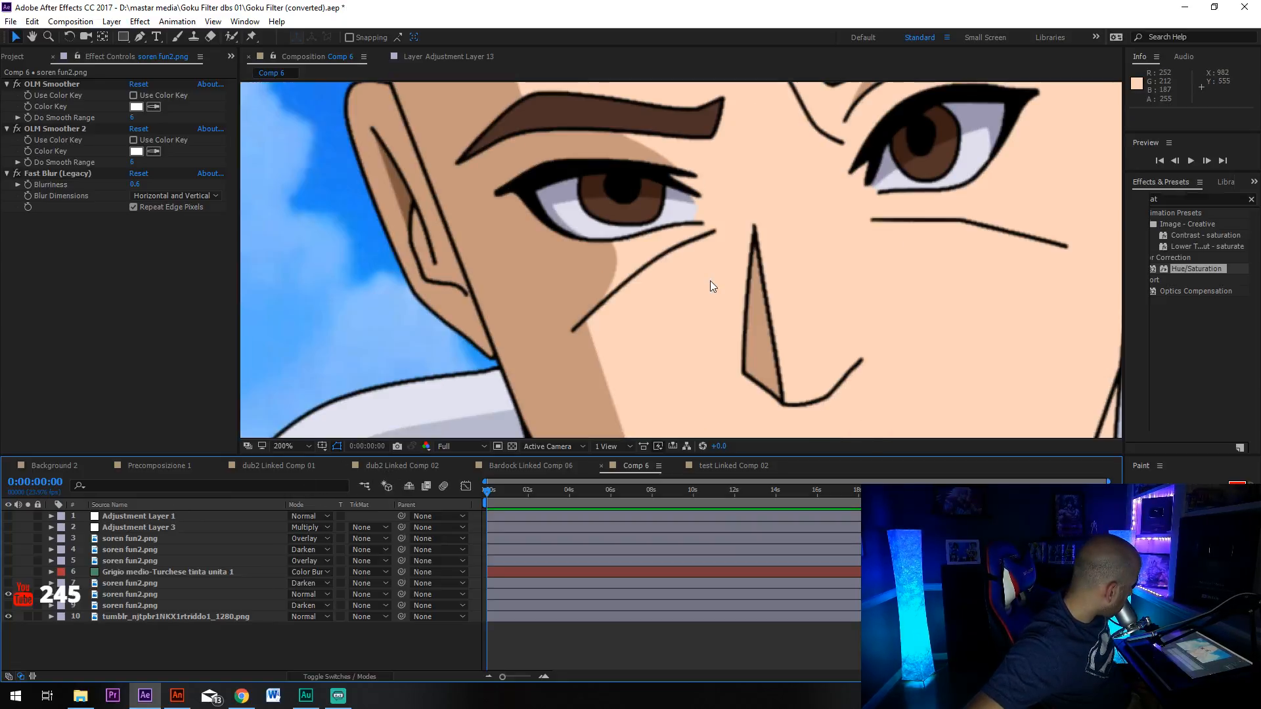
scroll(692, 298, "down", 6)
scroll(700, 292, "up", 2)
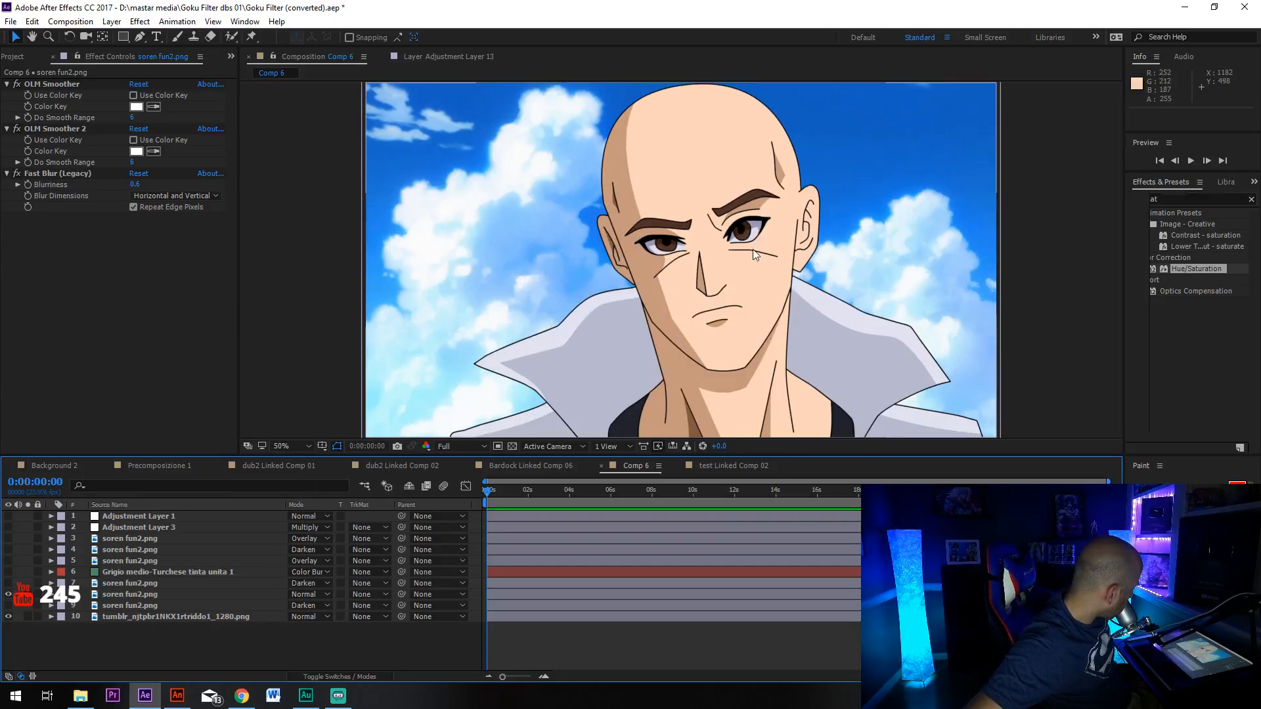
scroll(663, 240, "up", 2)
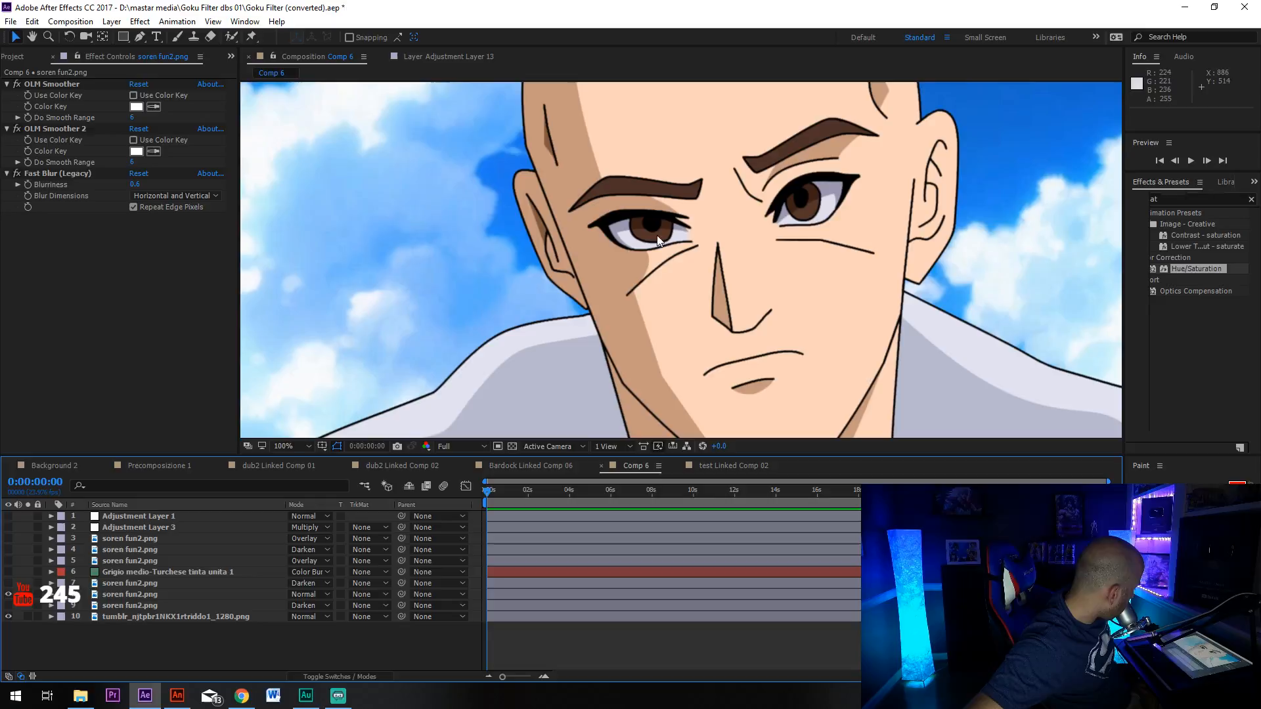
left_click(10, 594)
left_click(10, 594)
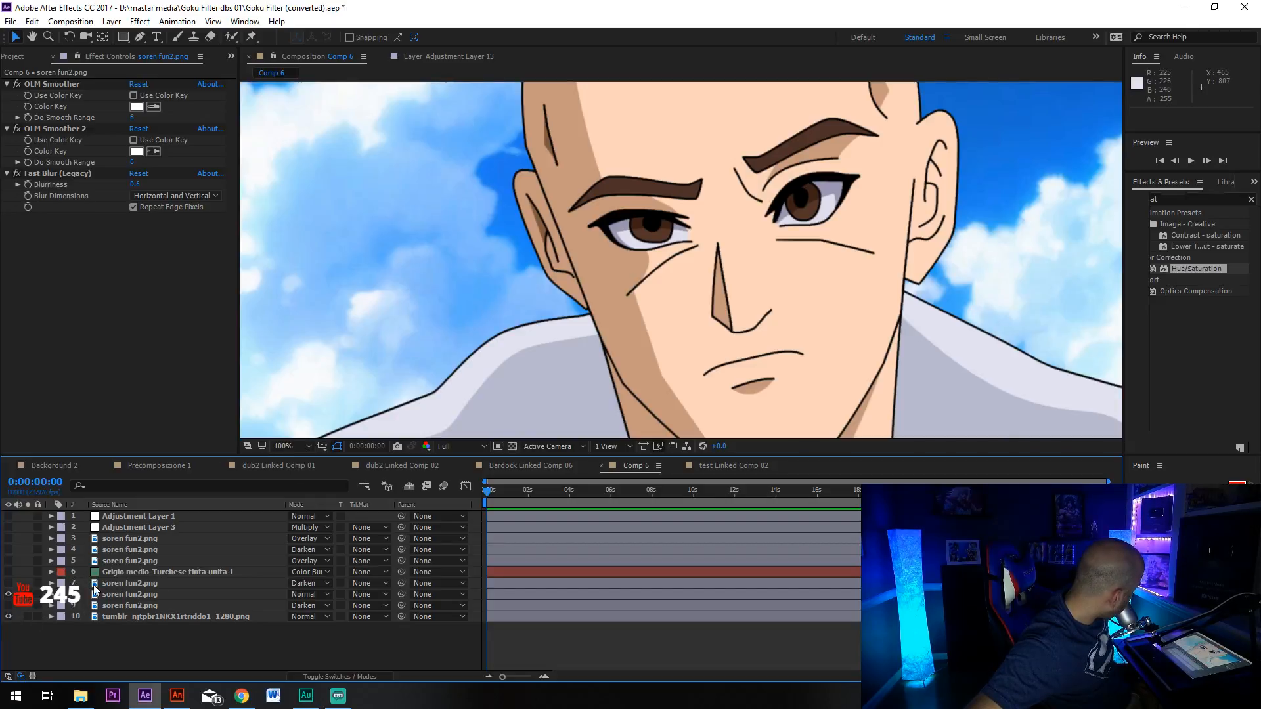
Show all the hidden layers of Comp 6 again.
scroll(384, 375, "down", 1)
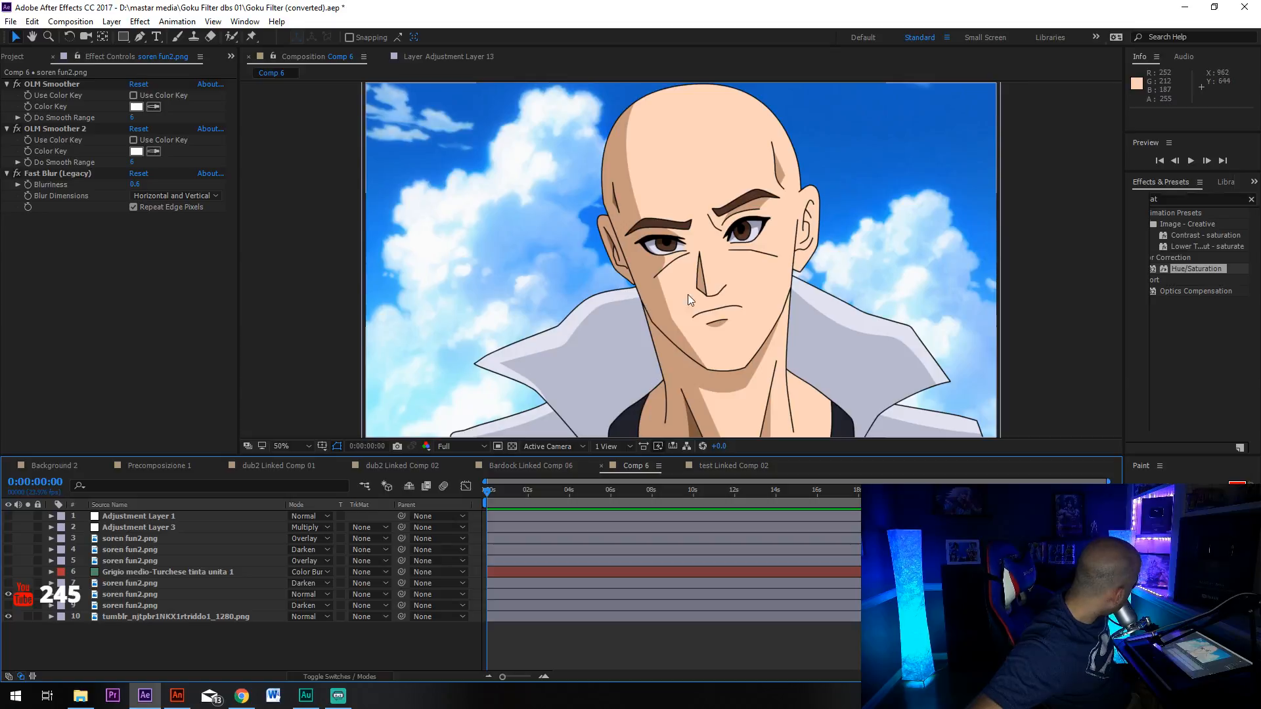
left_click(8, 572)
left_click_drag(8, 577, 8, 516)
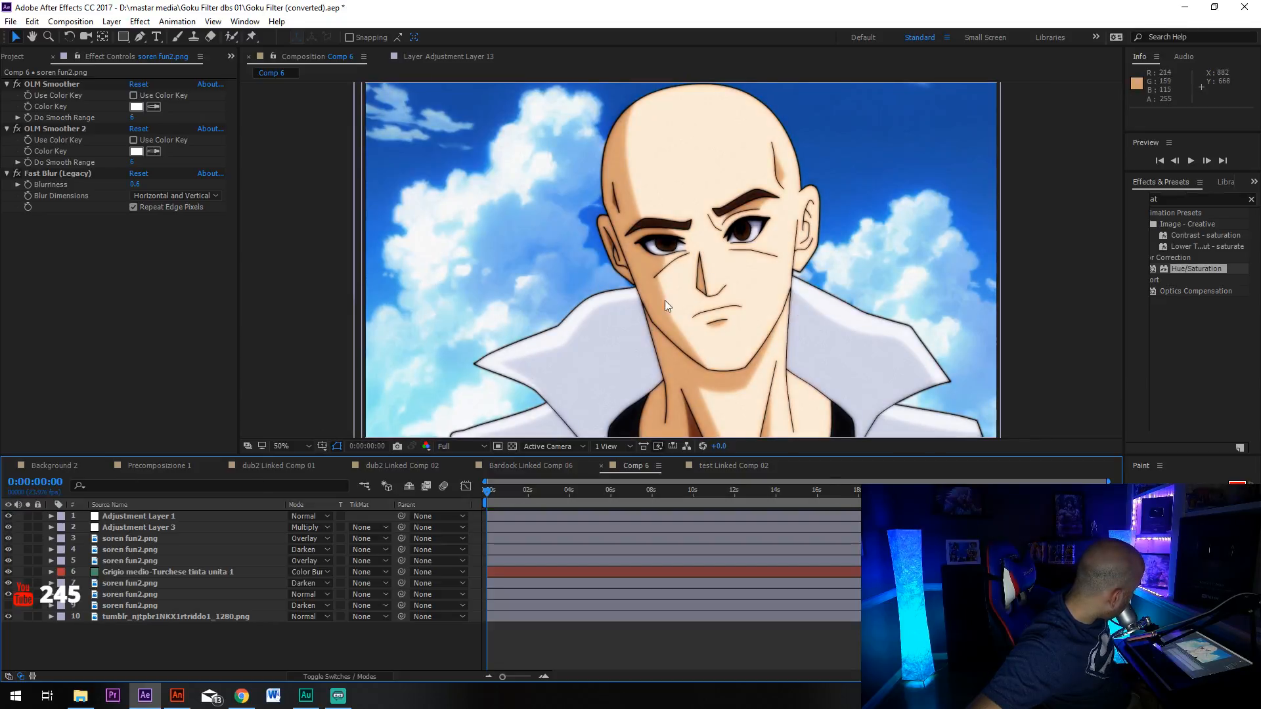
Examine the character's face in the full composite at closer and wider magnifications.
key("period")
key("comma")
key("comma")
key("comma")
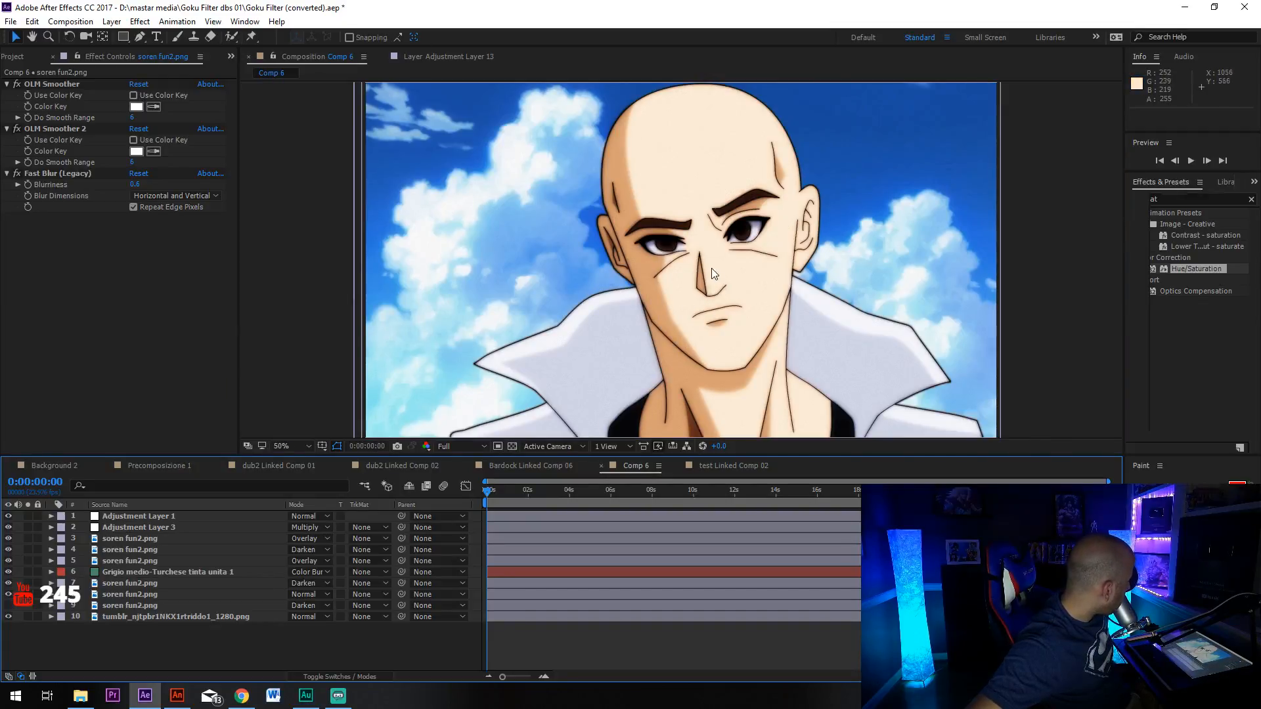
key("period")
key("period")
key("comma")
key("comma")
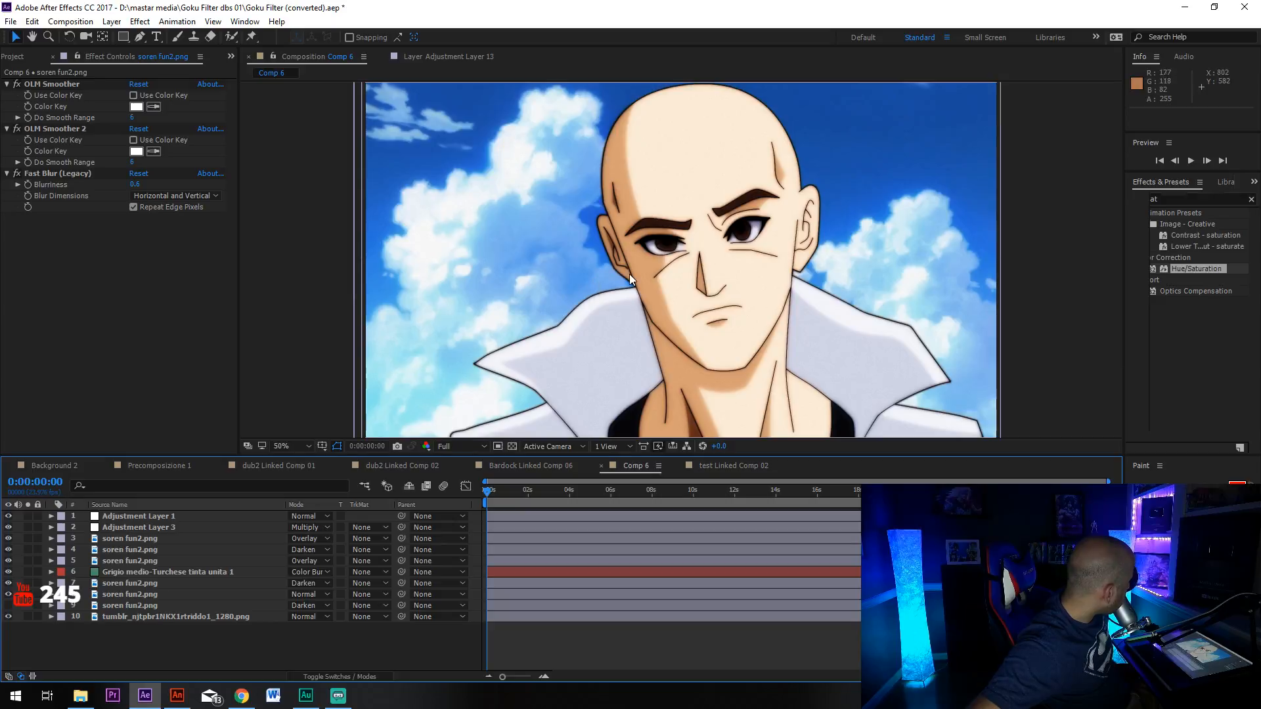
Compare the face linework in Comp 6 up close with the filtered frame in dub2 Linked Comp 01.
key("period")
key("period")
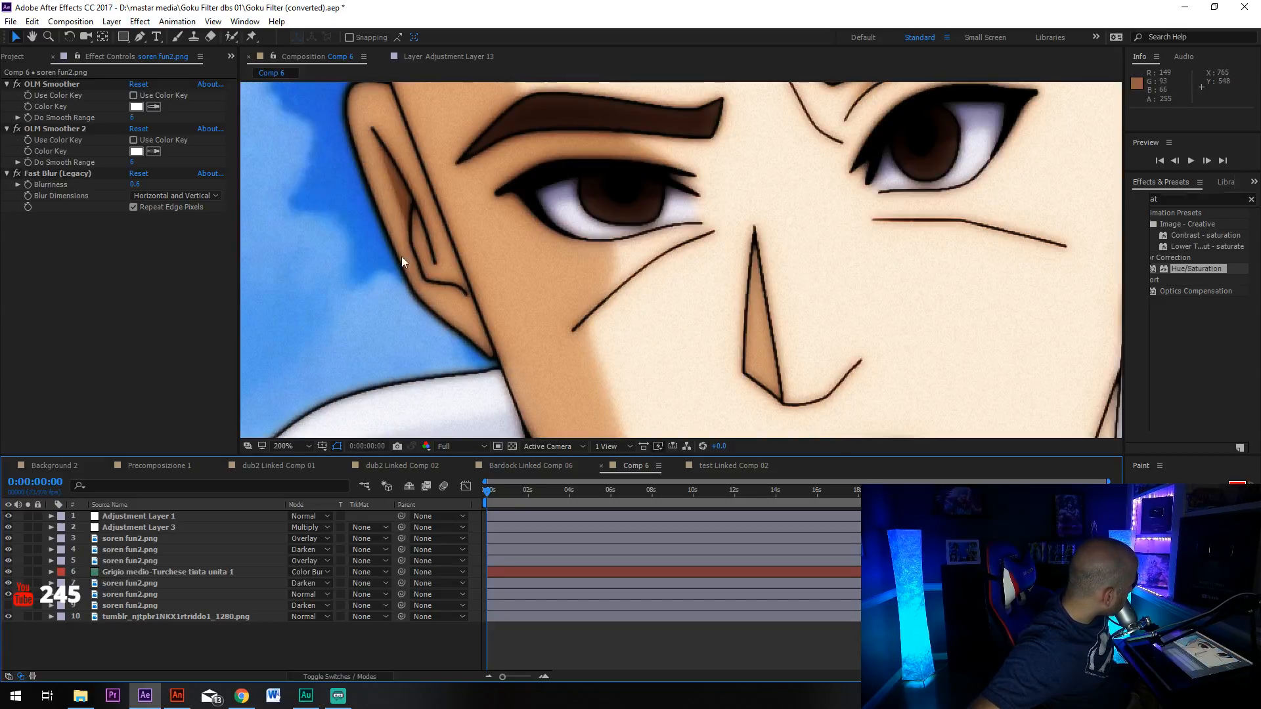
key("comma")
key("comma")
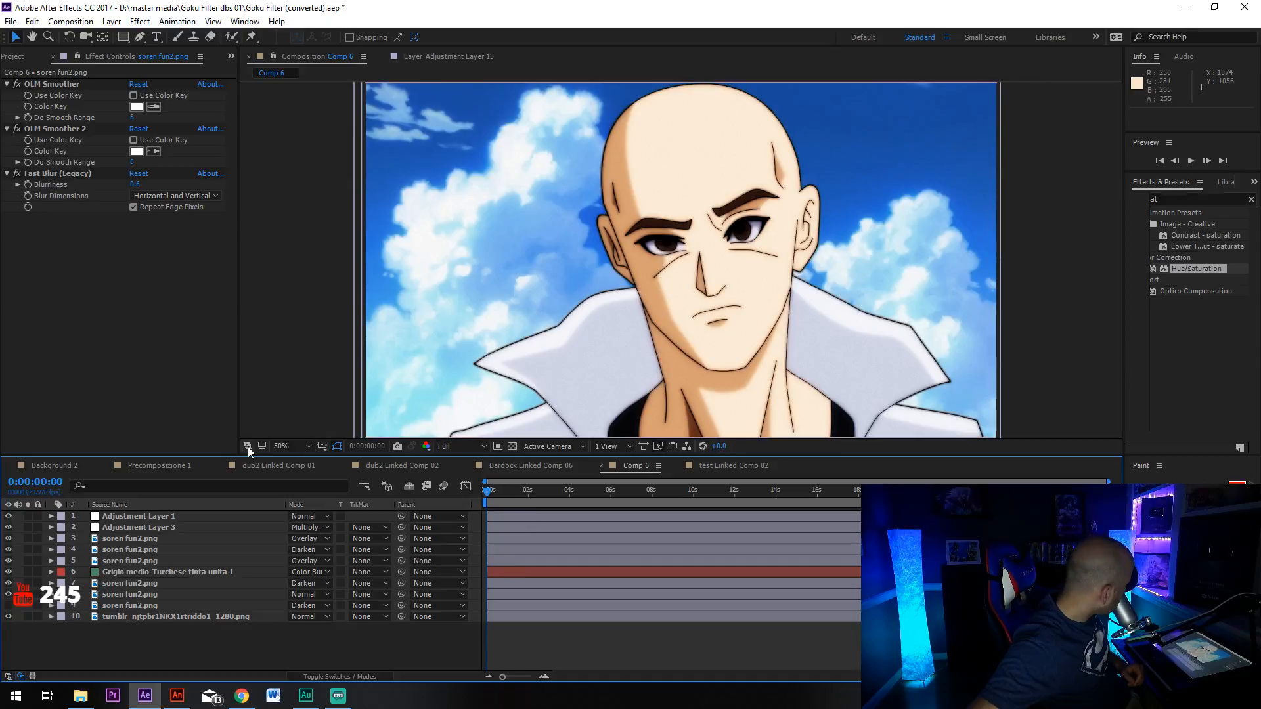
left_click(276, 465)
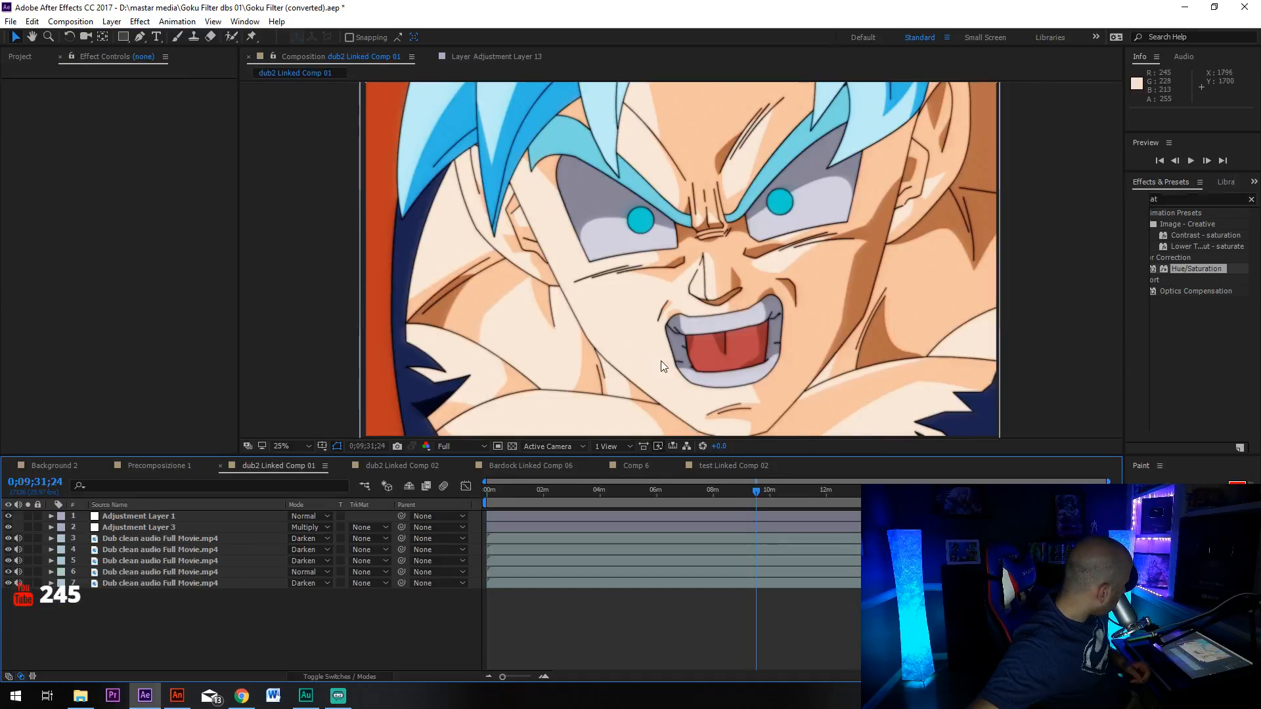
scroll(673, 309, "up", 3)
scroll(674, 308, "down", 3)
Examine the filter in dub2 Linked Comp 02 at 0:02:16:13 and up close on the shouting face at 0:03:13:16.
left_click(399, 465)
left_click(552, 491)
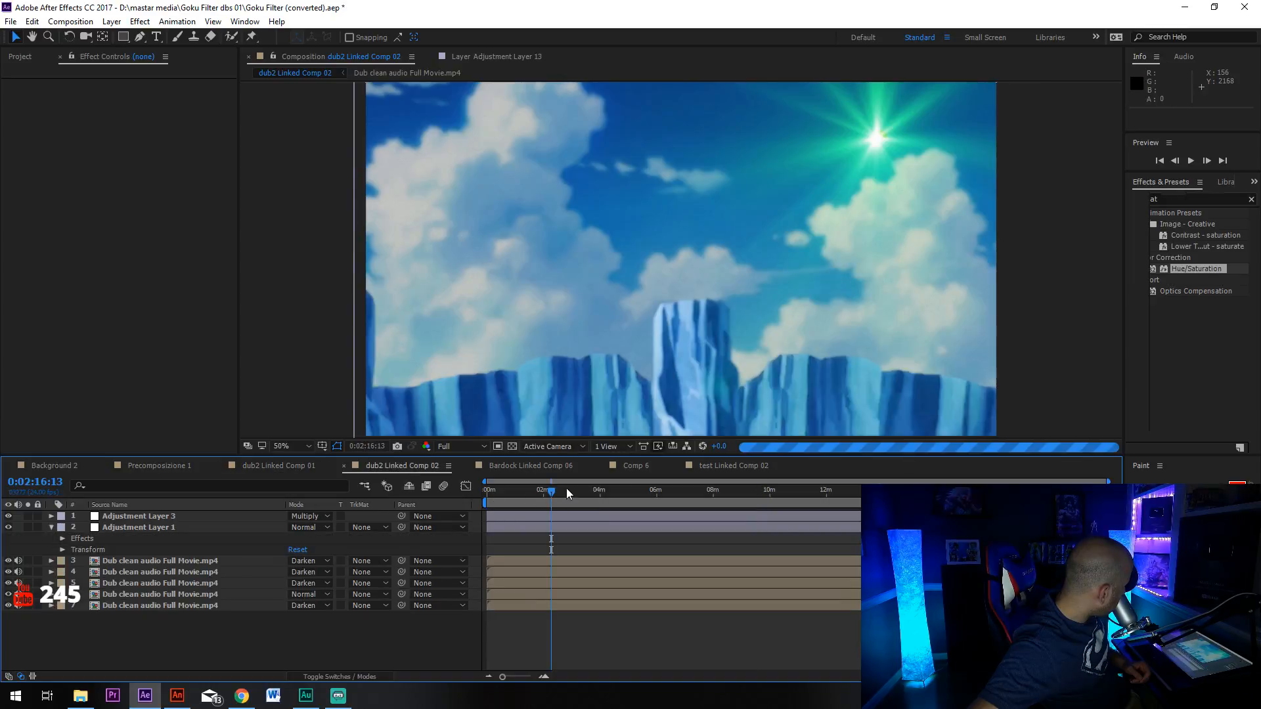
left_click(578, 491)
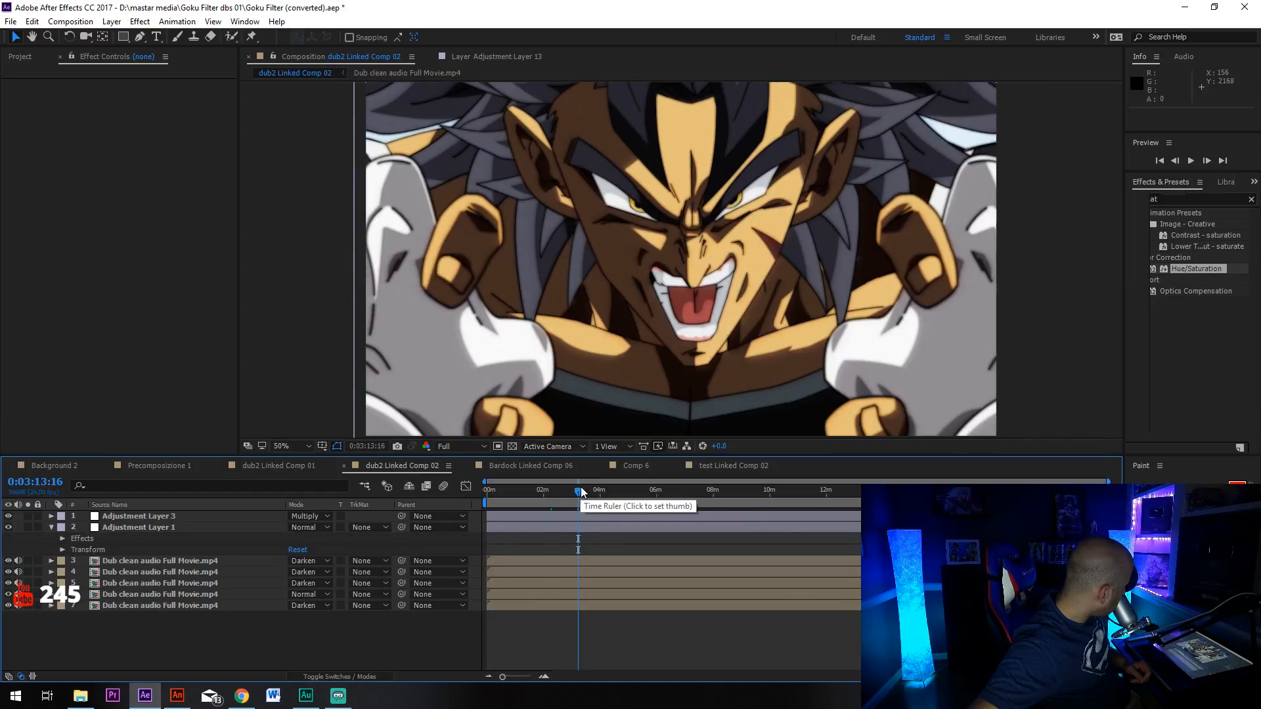
scroll(684, 222, "up", 5)
scroll(683, 231, "down", 3)
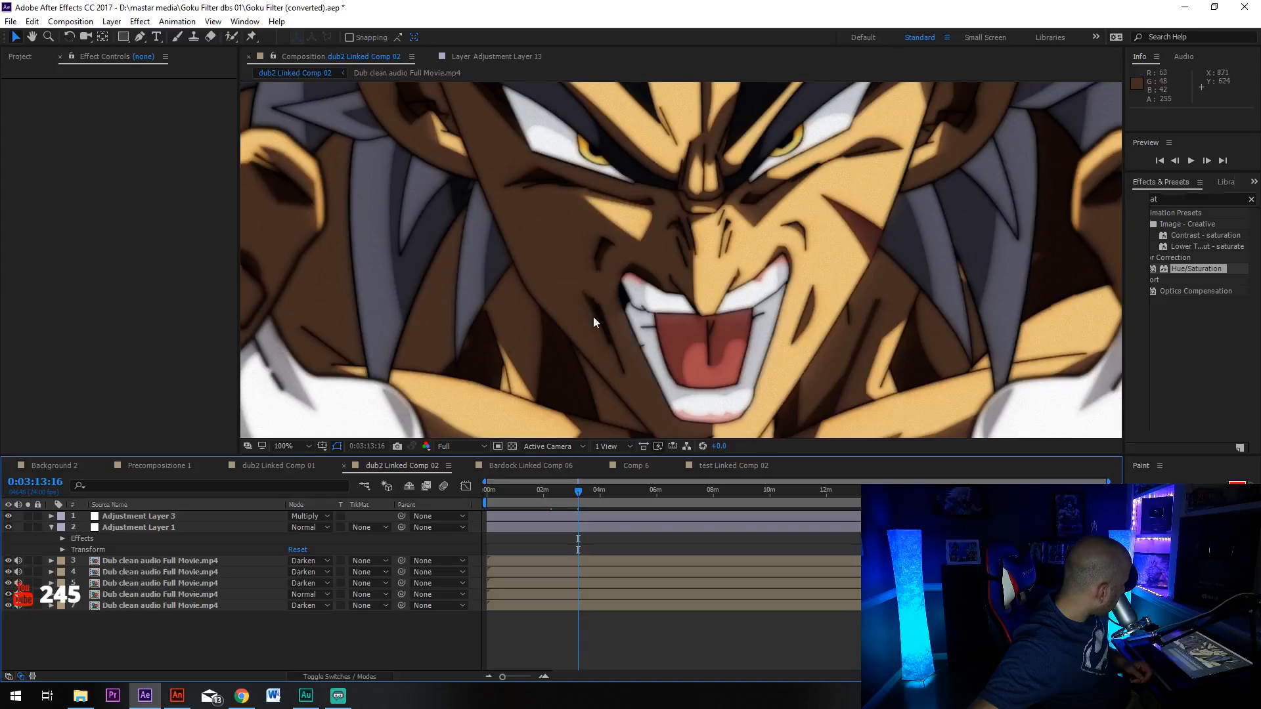
scroll(617, 252, "down", 2)
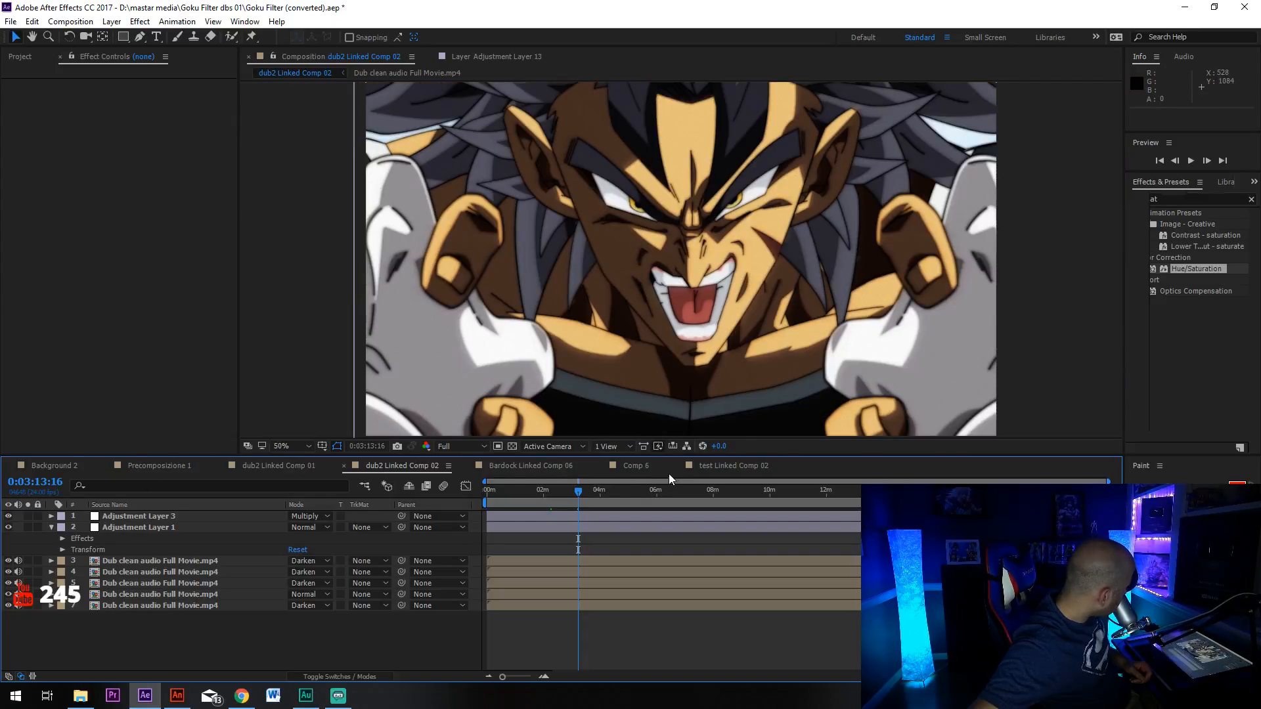
Inspect the linework of the dub2 Linked Comp 02 frames at 0:04:44:06, 0:05:27:10 and 0:06:24:13.
left_click(620, 490)
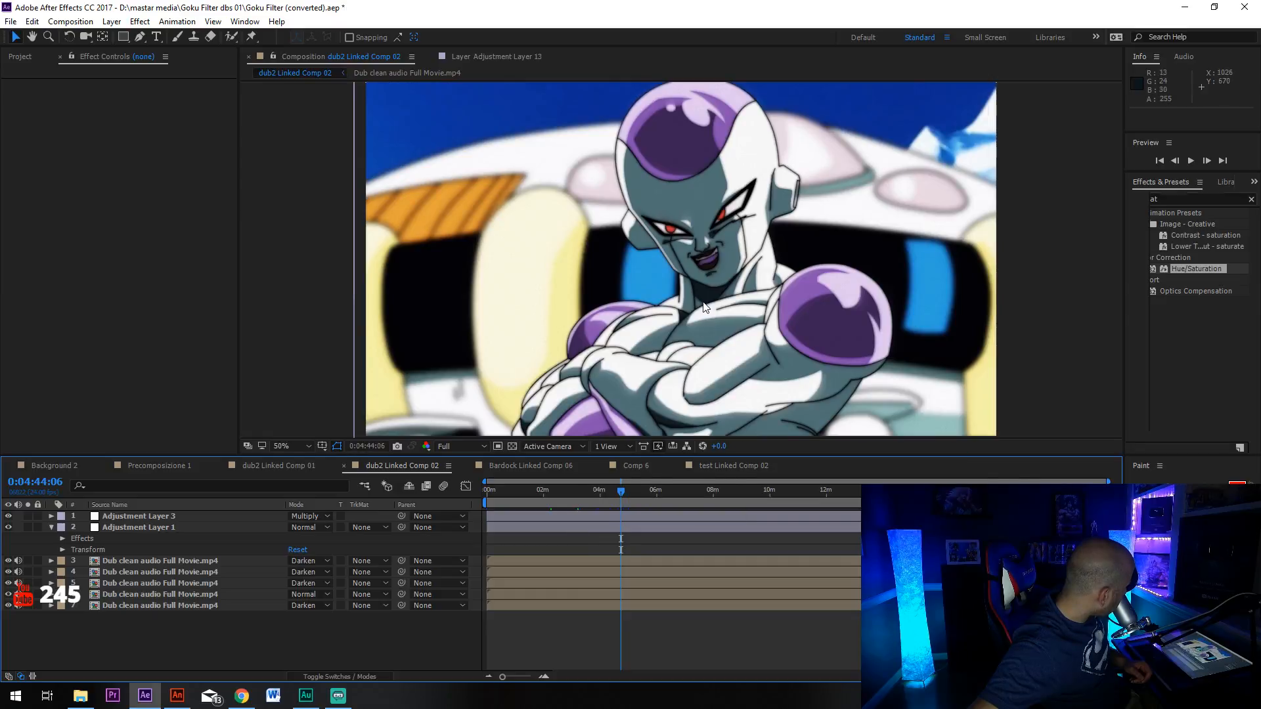
scroll(704, 307, "up", 4)
scroll(653, 321, "down", 5)
scroll(679, 310, "up", 1)
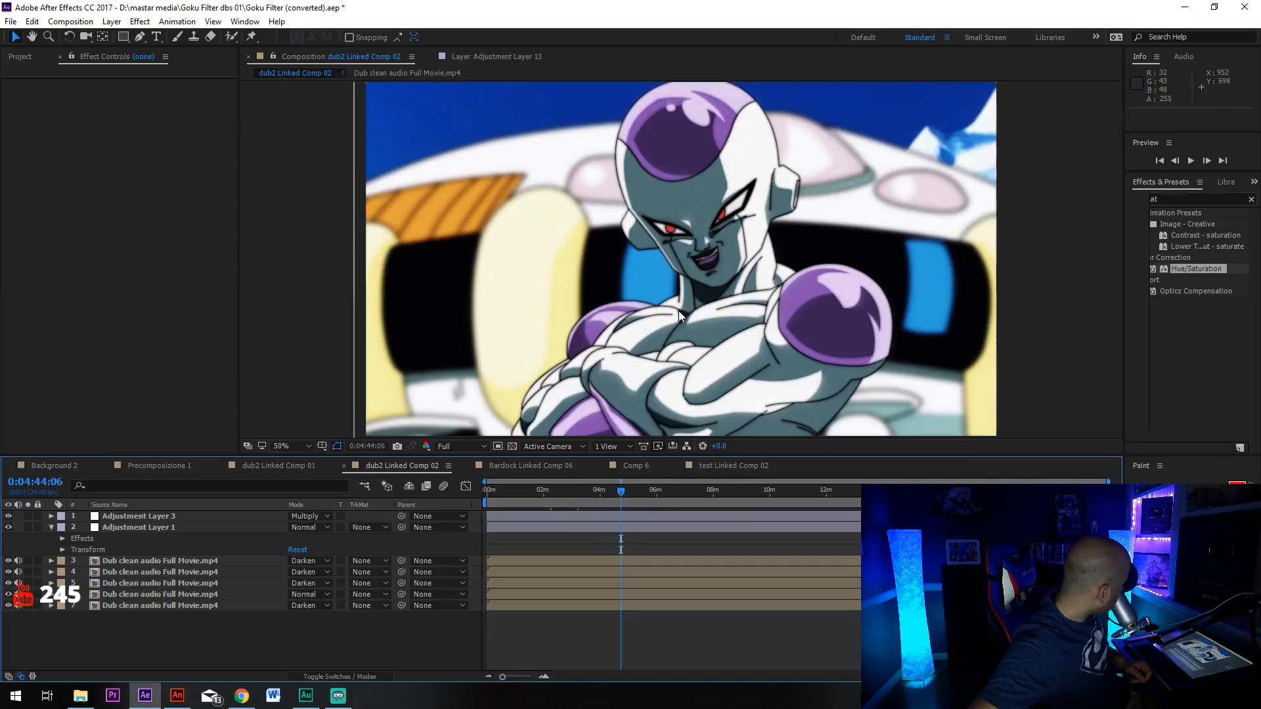
scroll(679, 310, "up", 2)
left_click(641, 487)
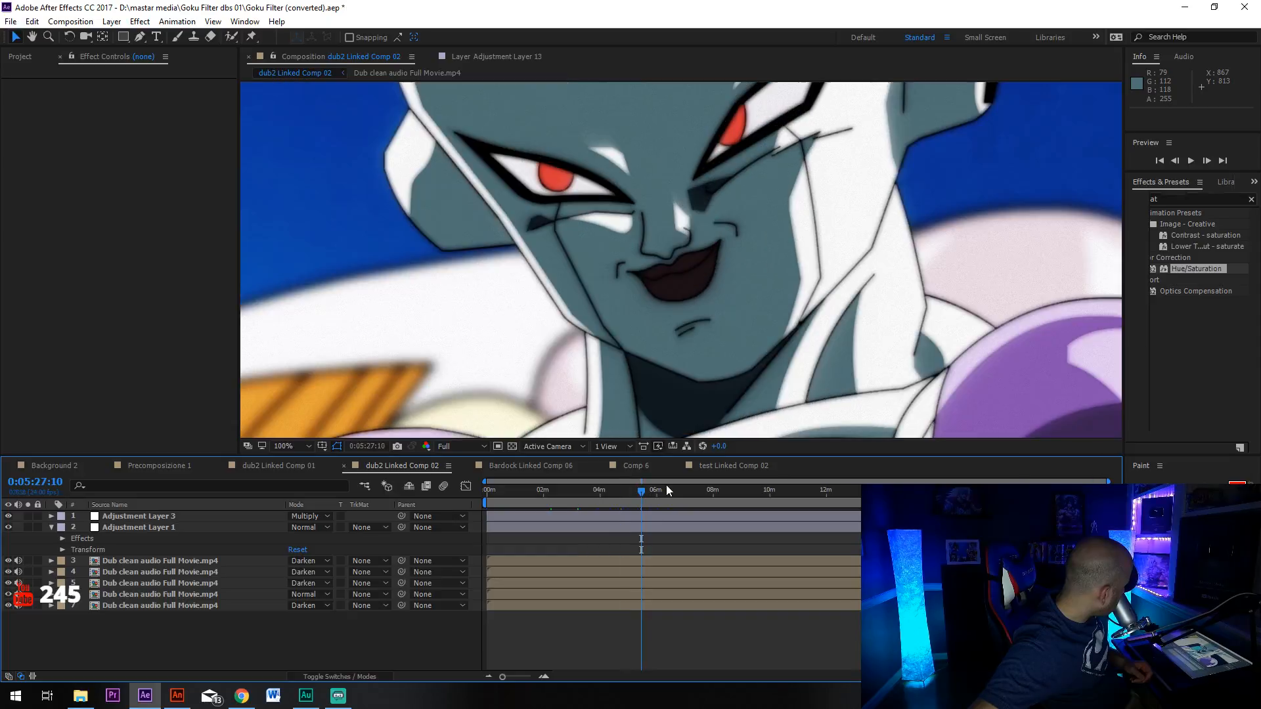
left_click(668, 486)
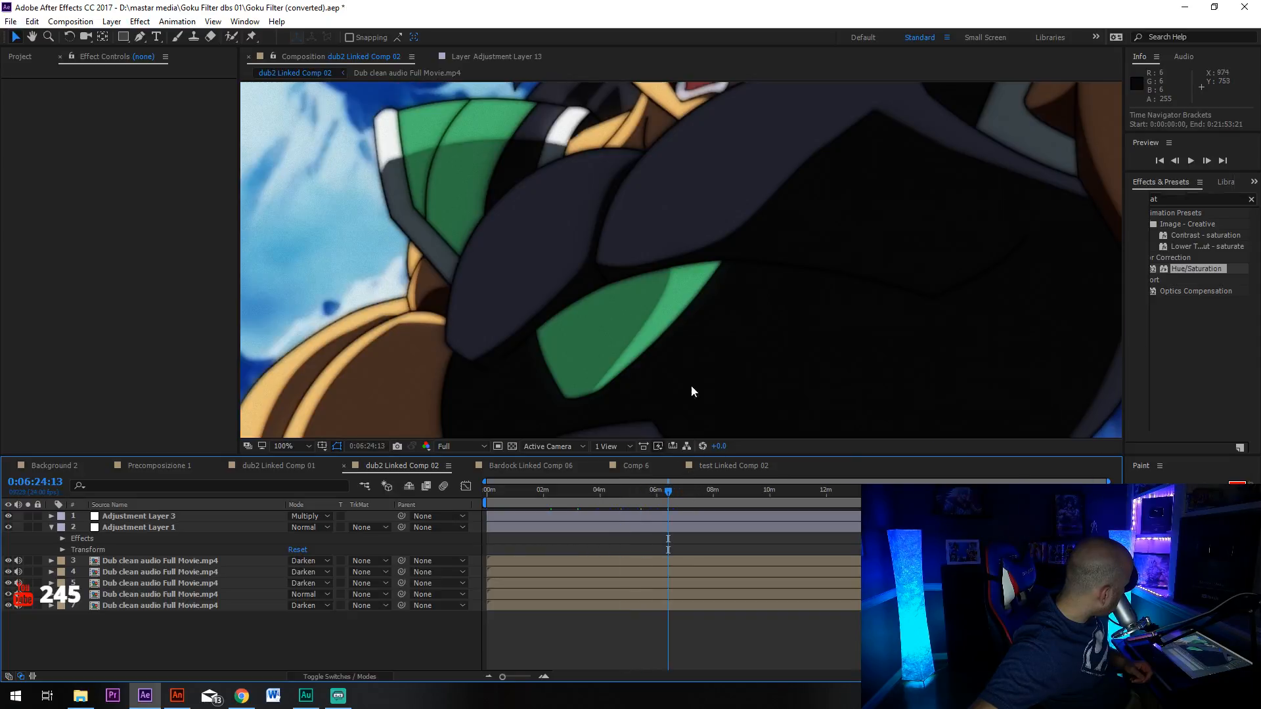
scroll(690, 385, "down", 2)
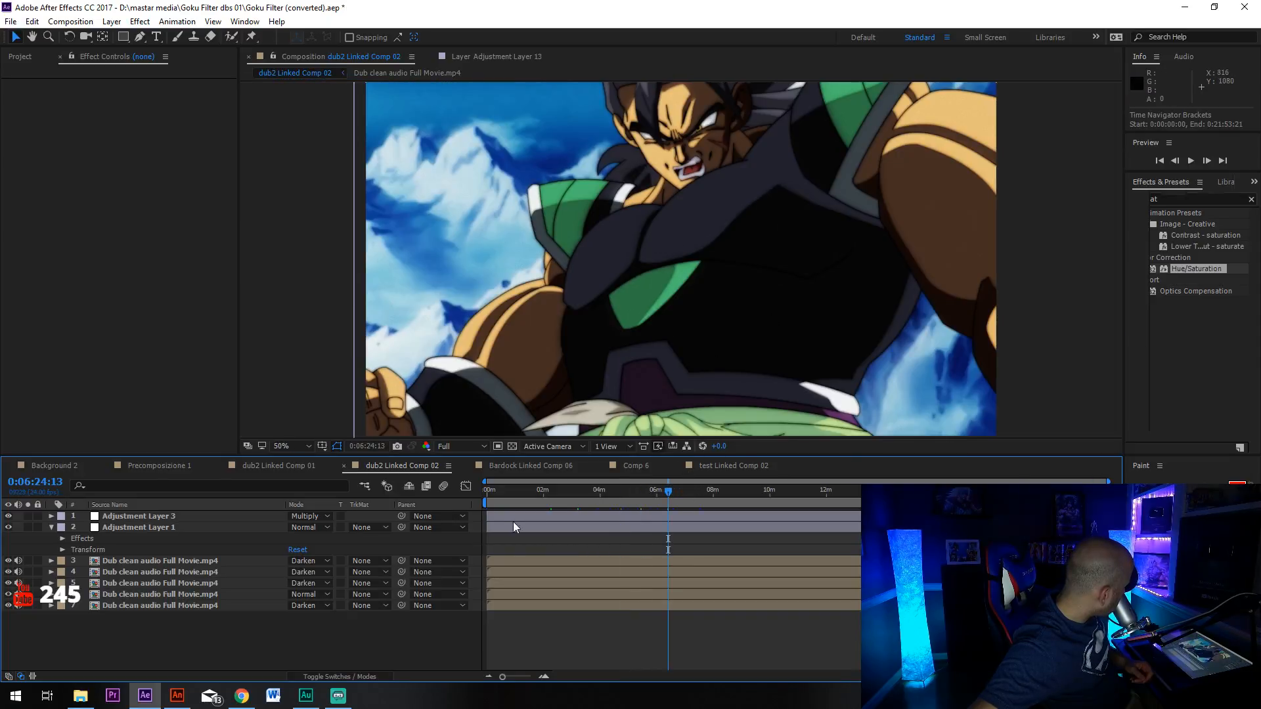
Switch to Adobe Animate and trace the outer mouth outline on Scene 73's Layer_3 with the Pencil tool at stroke size 3.
left_click(1186, 7)
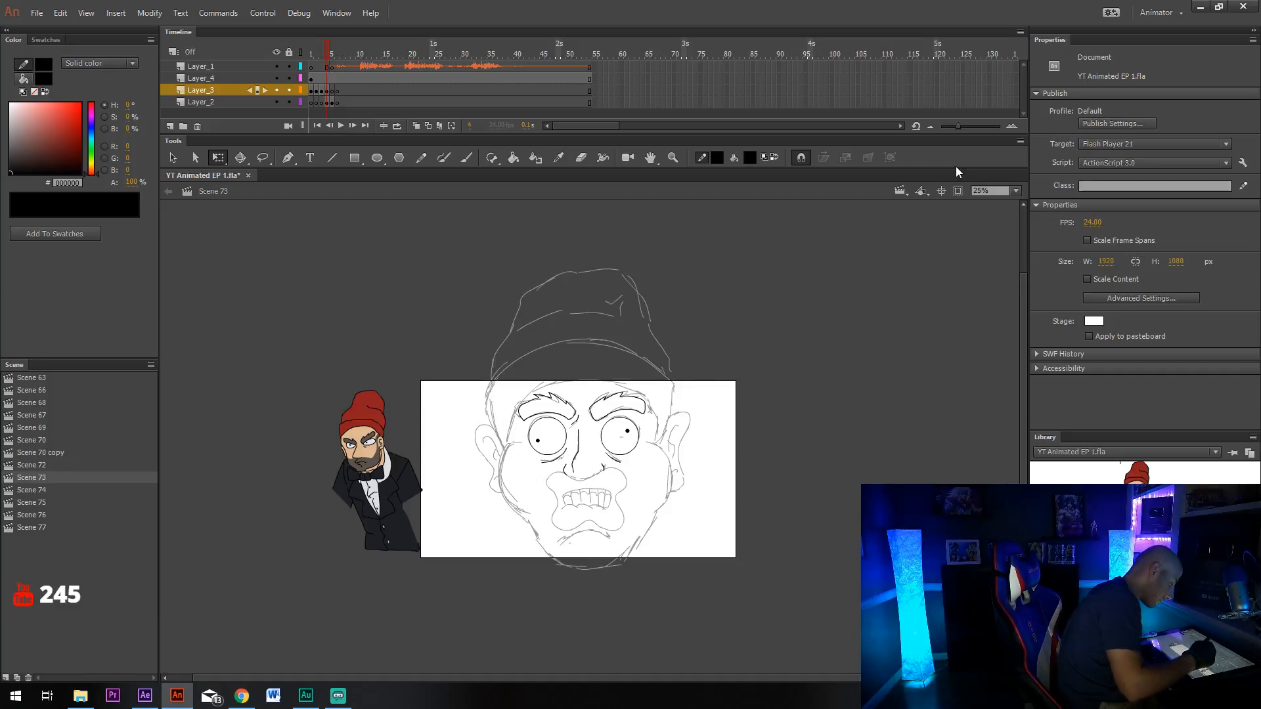
key("y")
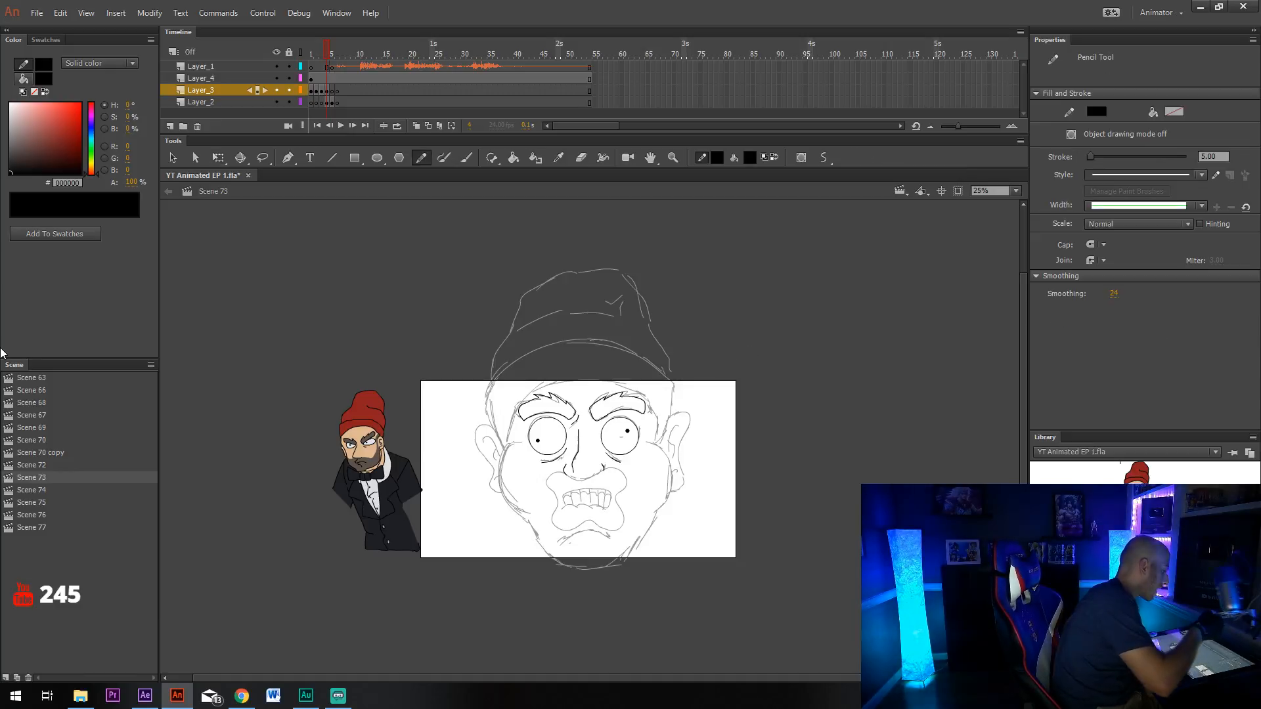
left_click(1015, 191)
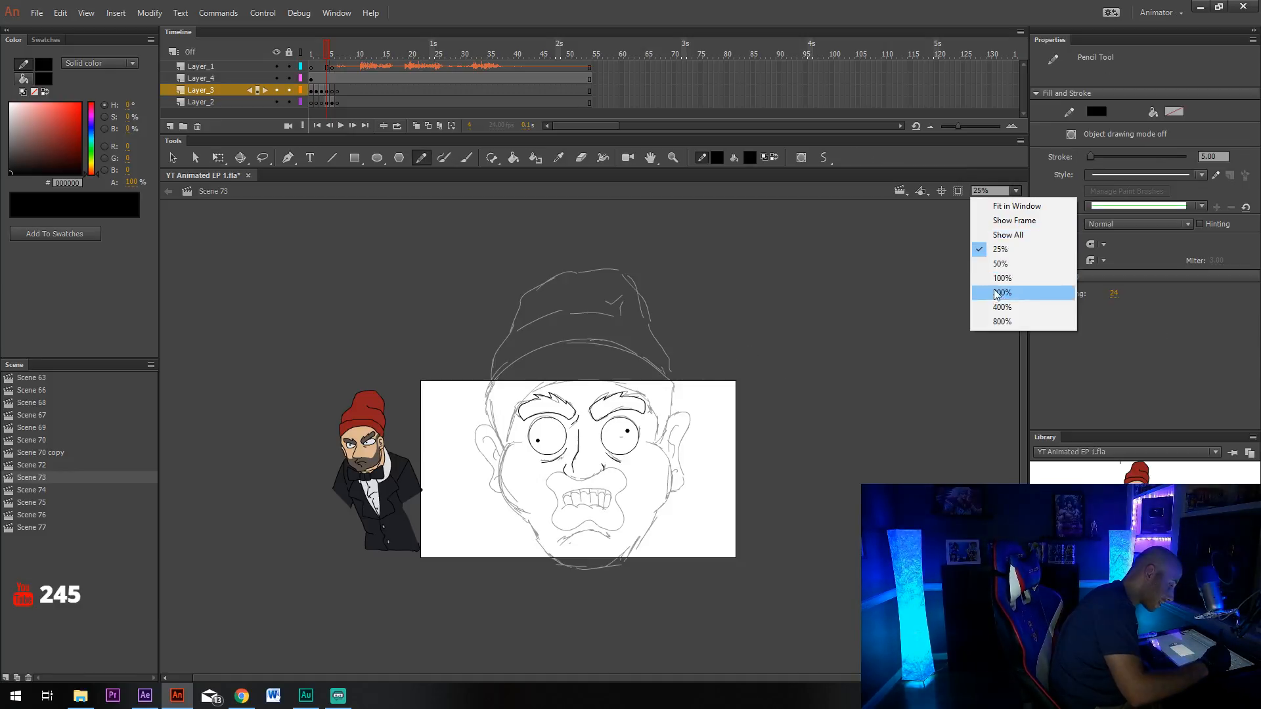
left_click(993, 289)
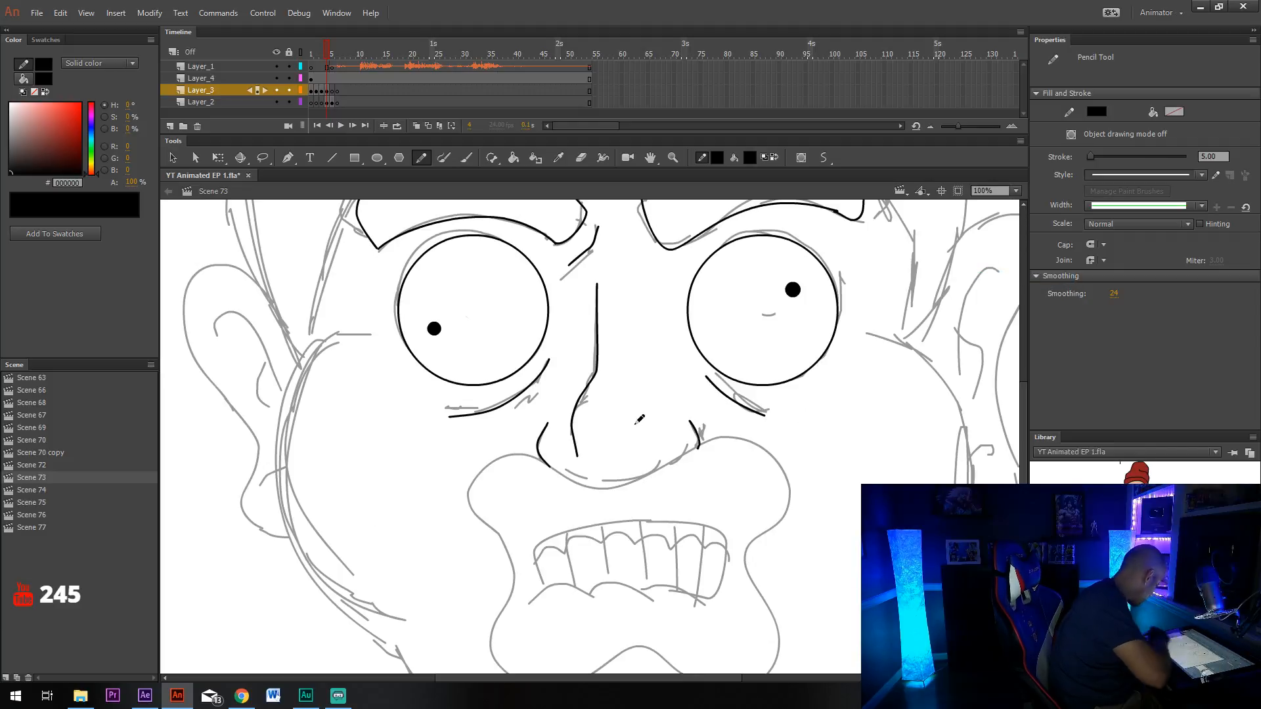
left_click_drag(793, 413, 869, 389)
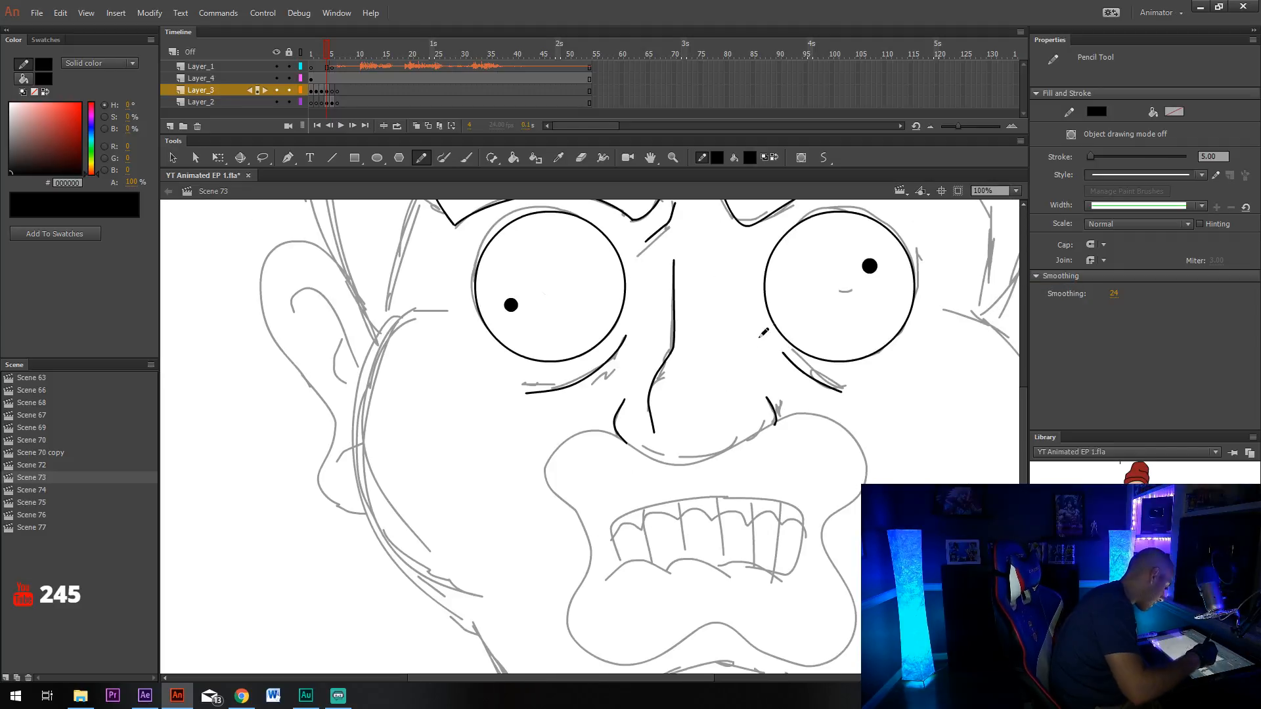
mouse_move(776, 422)
left_mouse_down()
mouse_move(695, 457)
mouse_move(608, 437)
left_mouse_up()
key("ctrl+z")
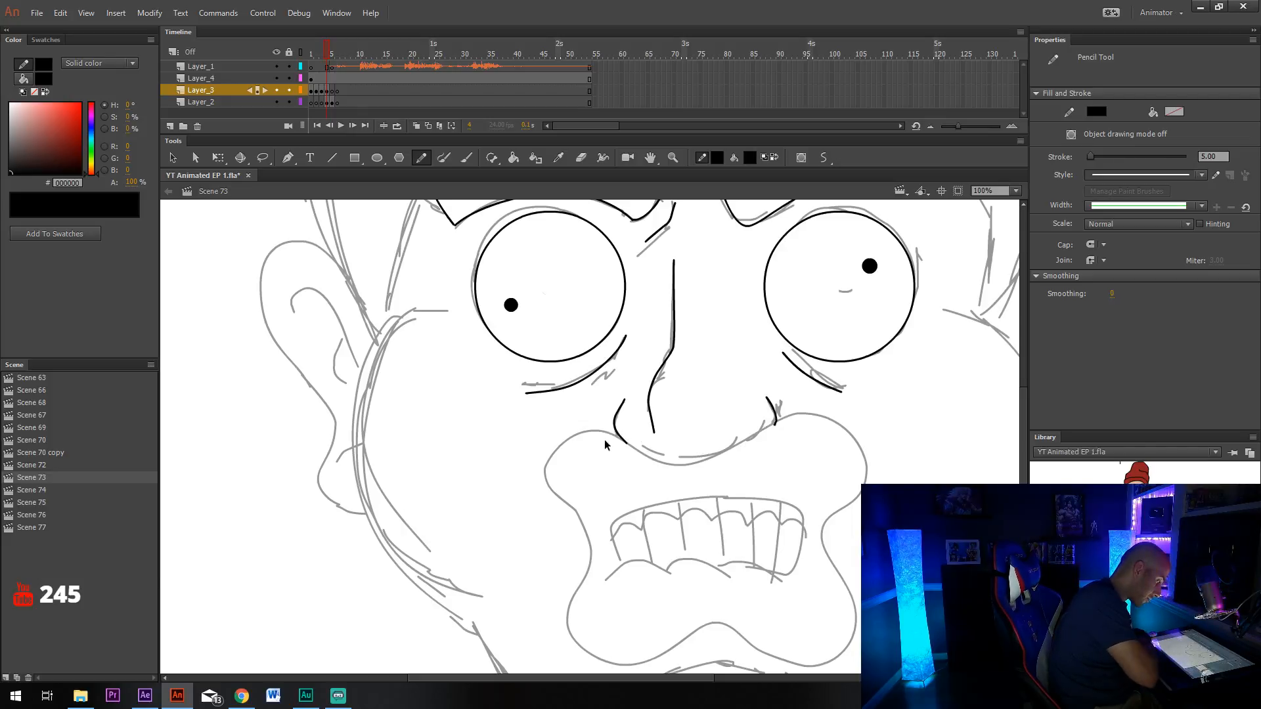
left_click(1218, 156)
type("3")
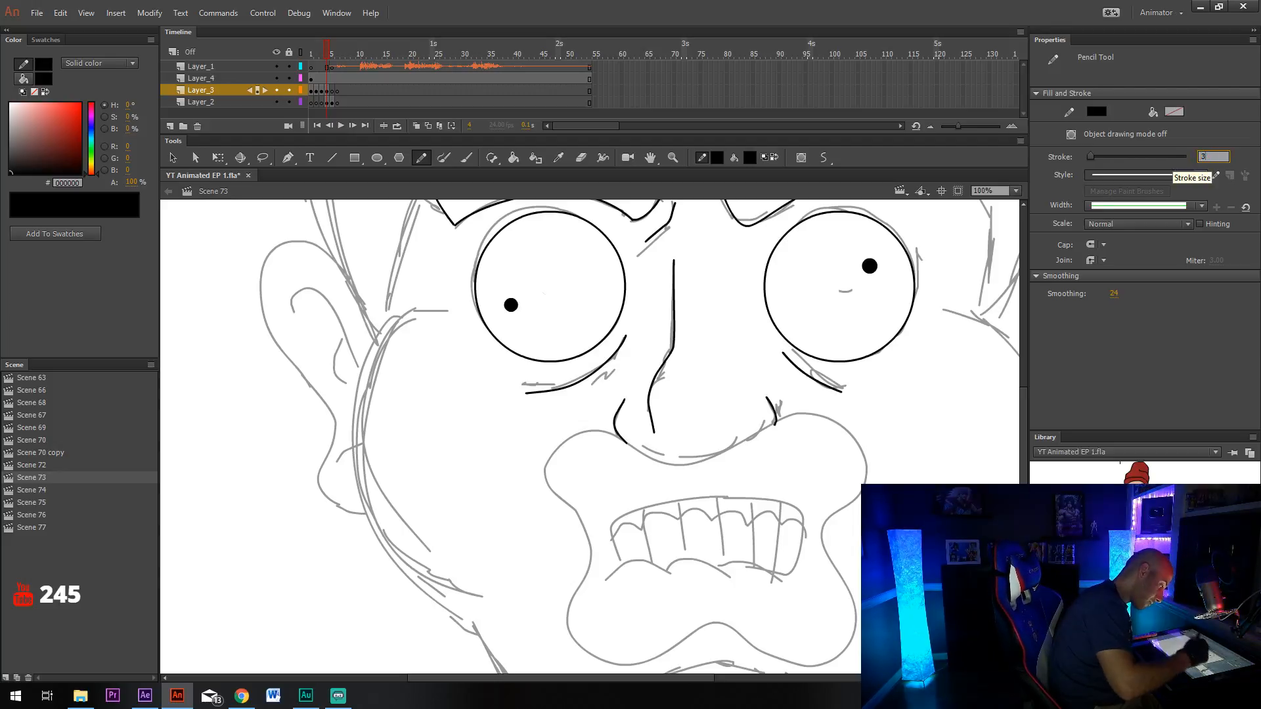
mouse_move(776, 425)
left_mouse_down()
mouse_move(702, 454)
mouse_move(592, 431)
mouse_move(560, 446)
mouse_move(551, 478)
mouse_move(584, 523)
mouse_move(575, 636)
mouse_move(608, 662)
mouse_move(717, 623)
mouse_move(809, 660)
mouse_move(835, 656)
mouse_move(858, 631)
mouse_move(827, 524)
mouse_move(863, 452)
mouse_move(848, 428)
mouse_move(777, 422)
left_mouse_up()
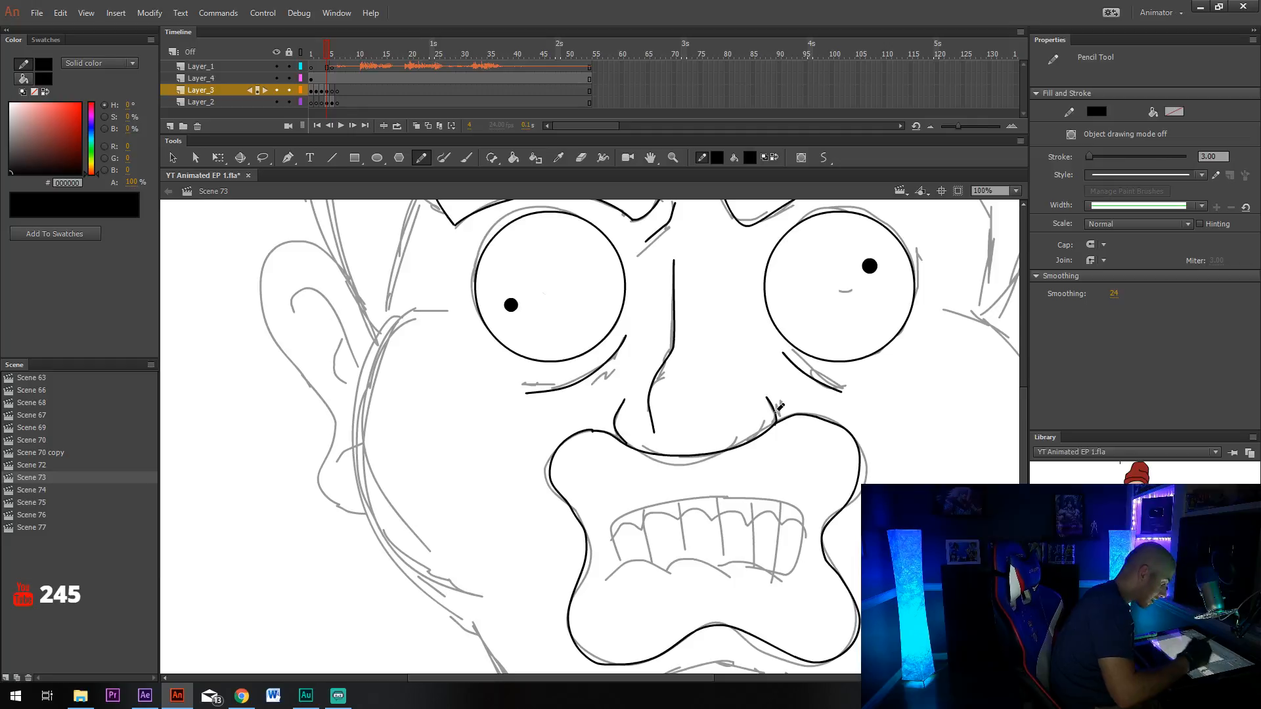
Erase the rough join on the mouth outline's upper edge, reconnect its ends and clean up the tiny segment by the nostril.
key("e")
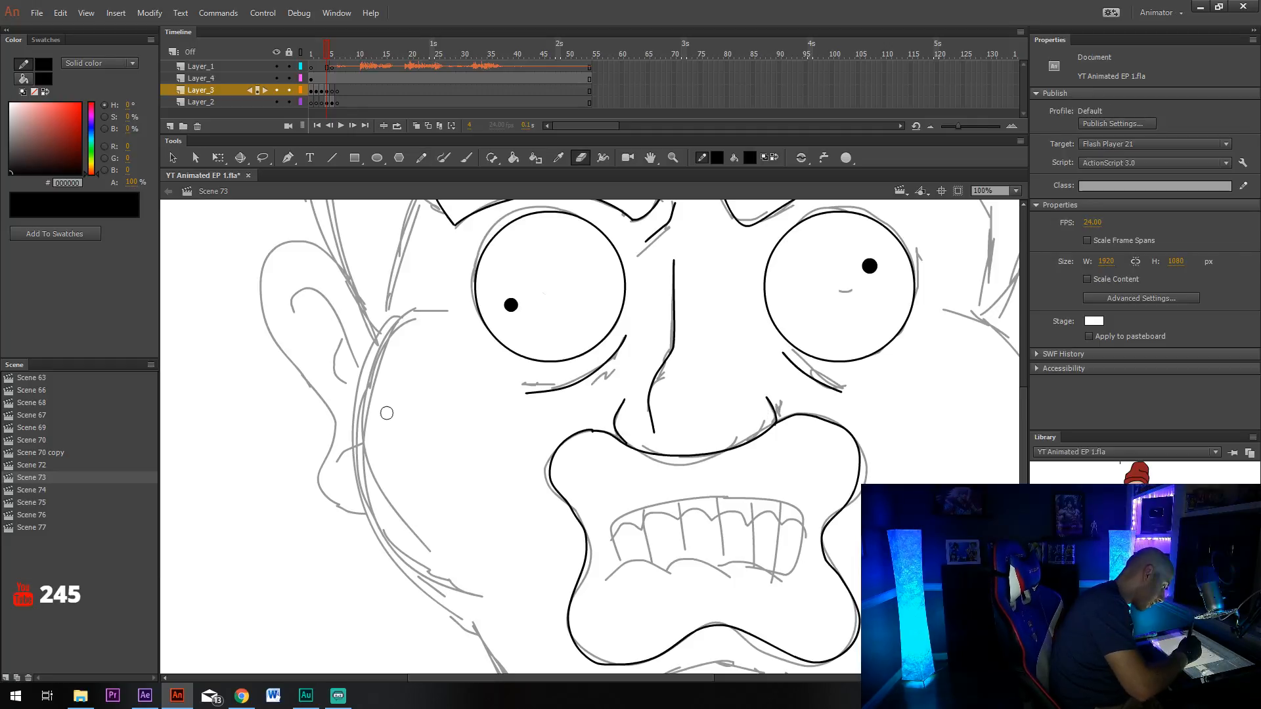
left_click(592, 428)
key("v")
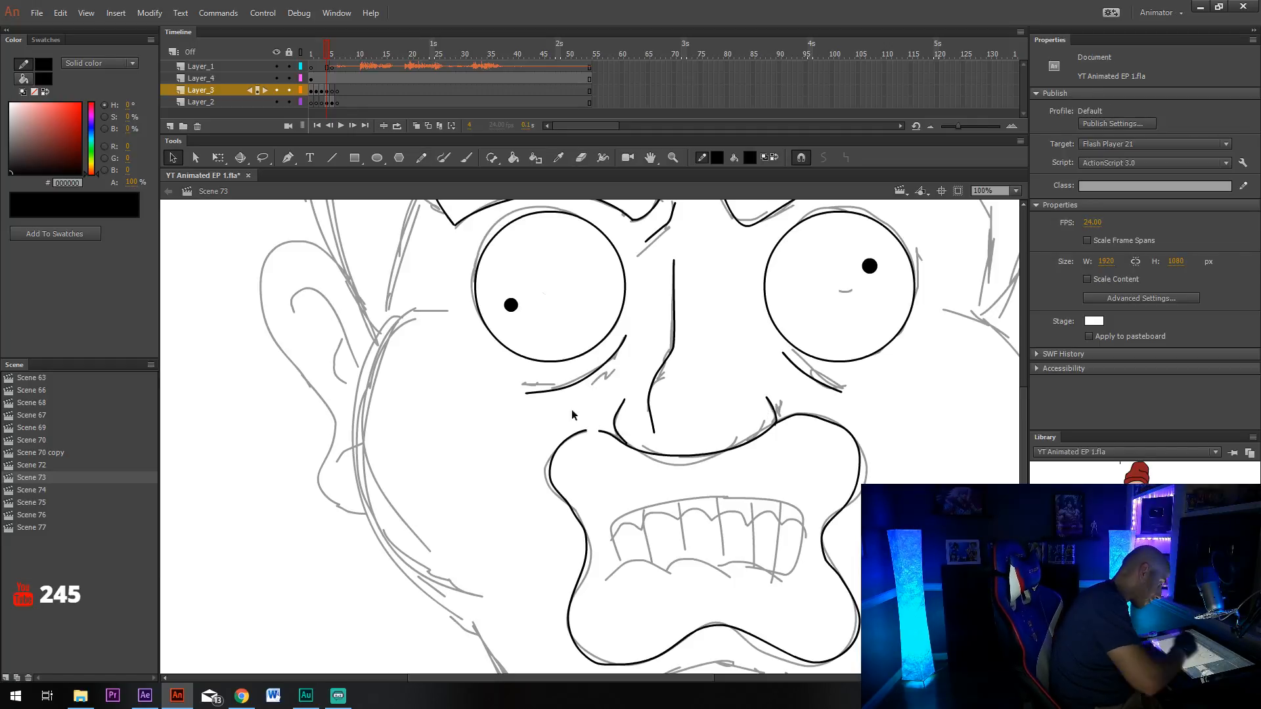
left_click_drag(587, 431, 599, 432)
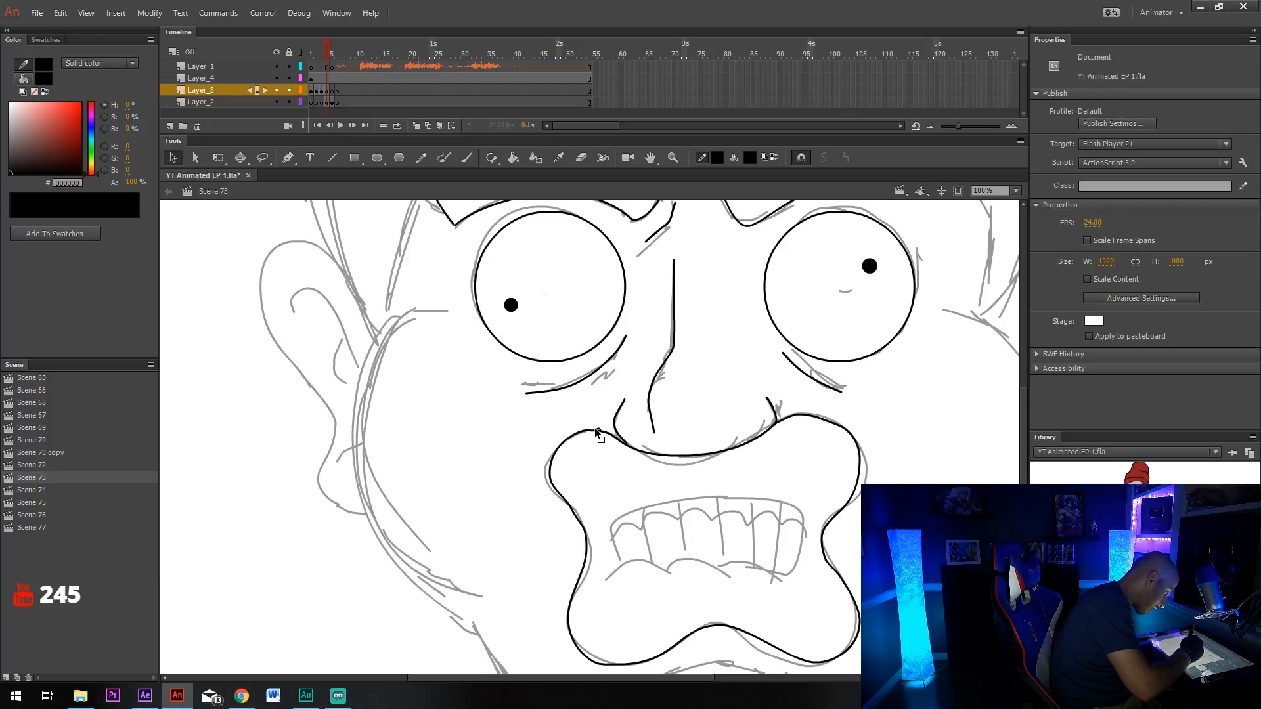
left_click(783, 420)
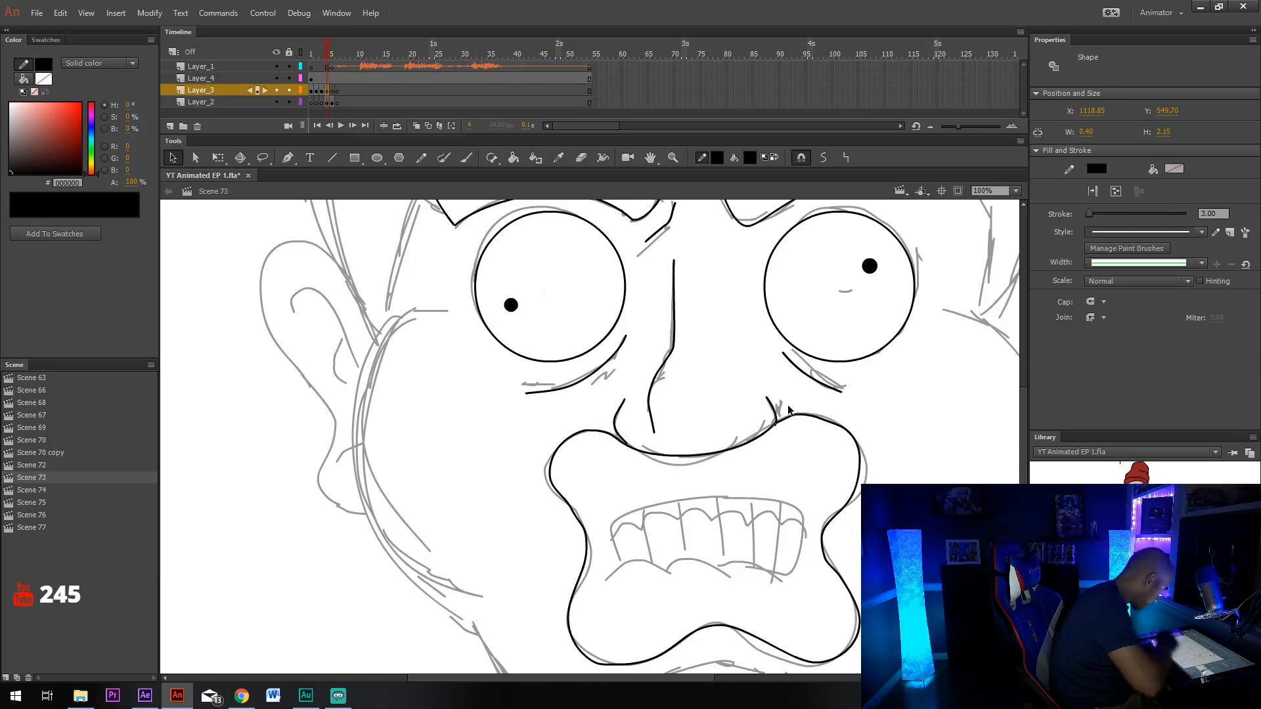
Reshape the lower end of the nose line into a slightly smoother curve.
key("y")
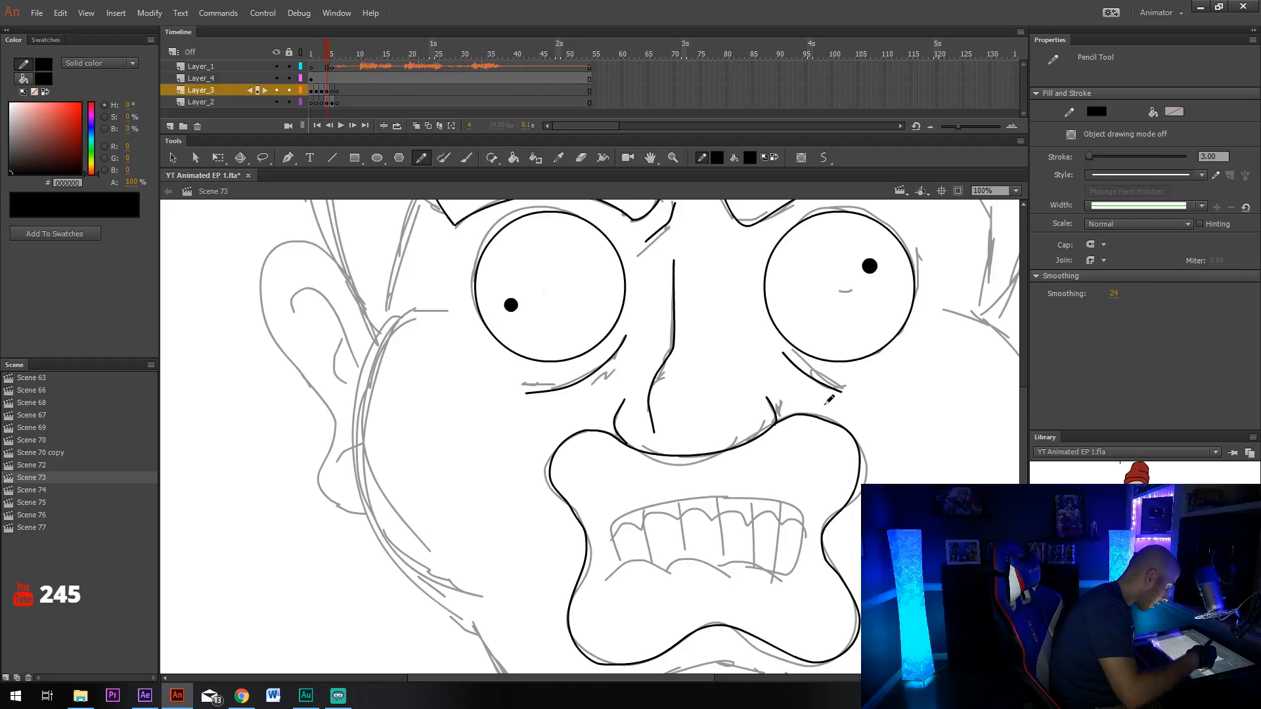
mouse_move(785, 470)
left_mouse_down()
mouse_move(778, 404)
mouse_move(769, 458)
left_mouse_up()
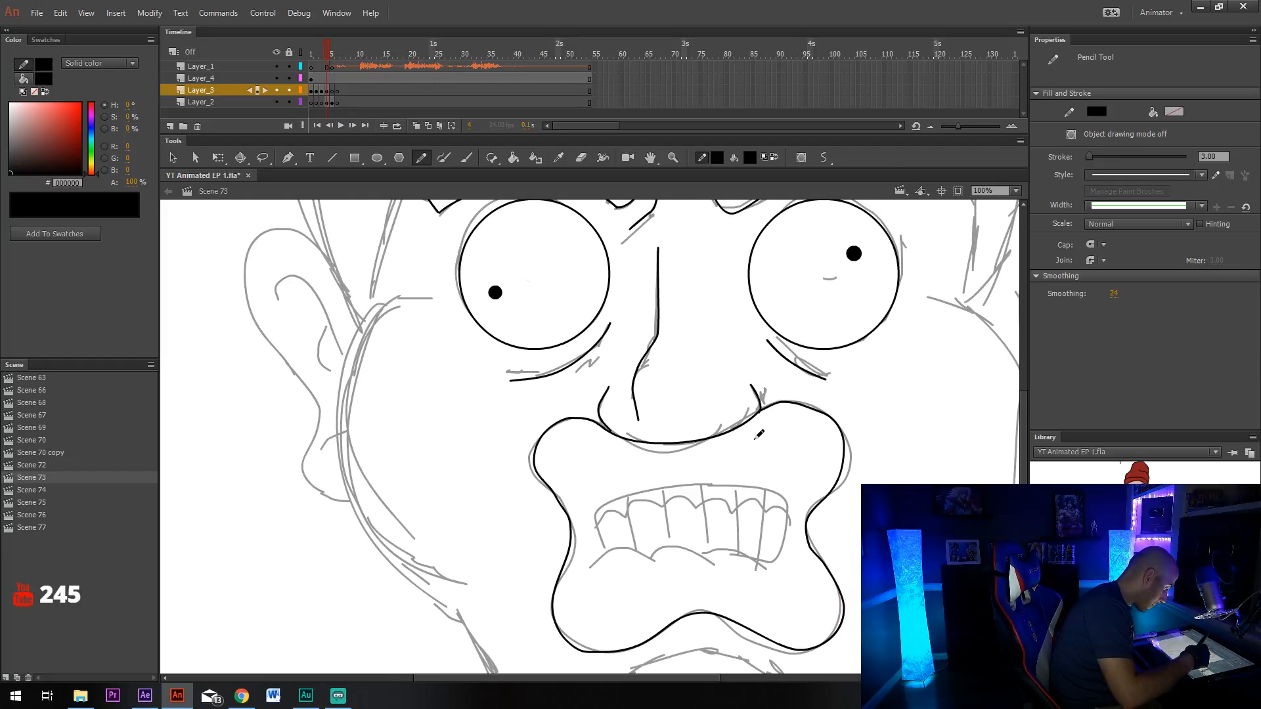
key("v")
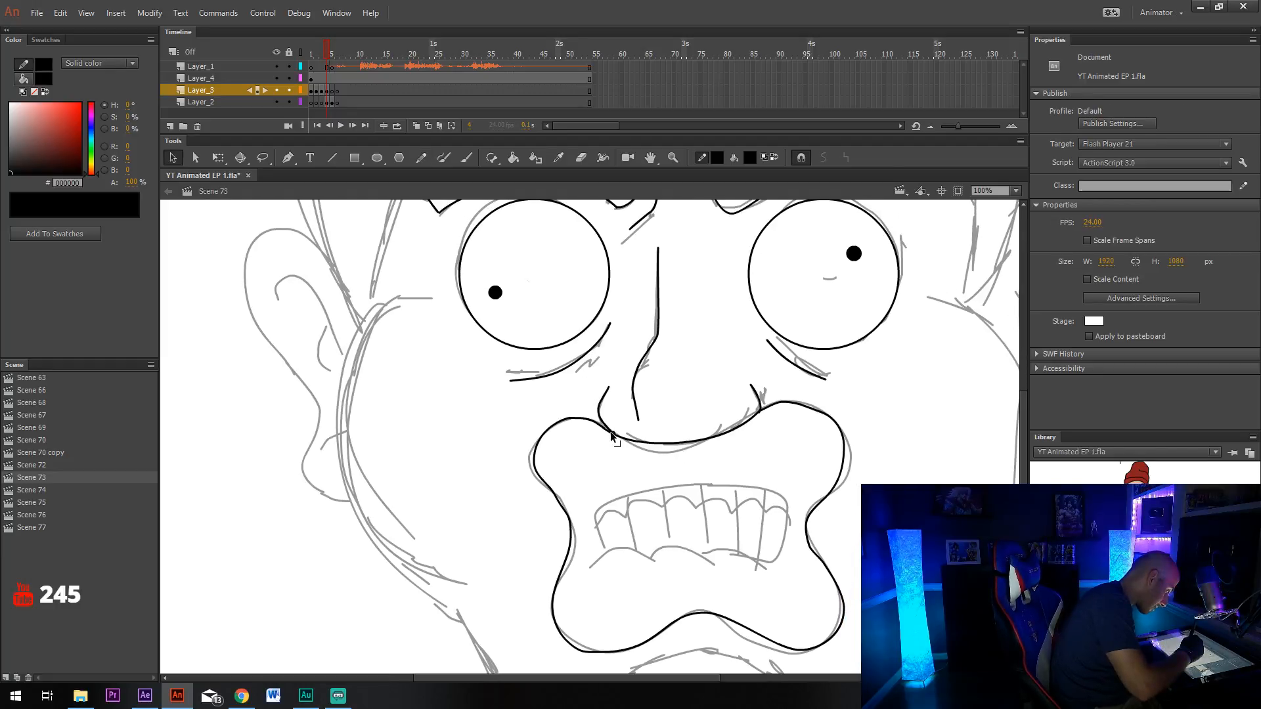
left_click_drag(638, 406, 633, 407)
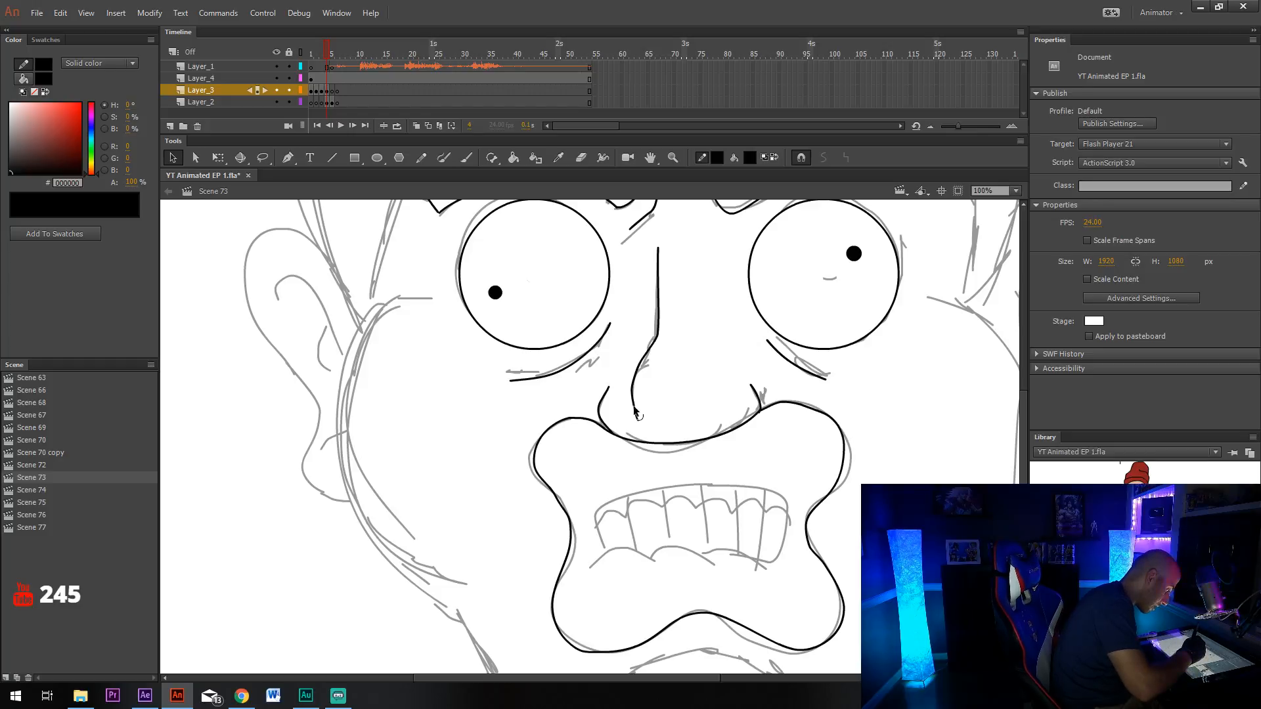
Trace the overlapping curves below the teeth and the mouth opening around the teeth with the Pencil tool.
left_click_drag(692, 467, 662, 438)
key("y")
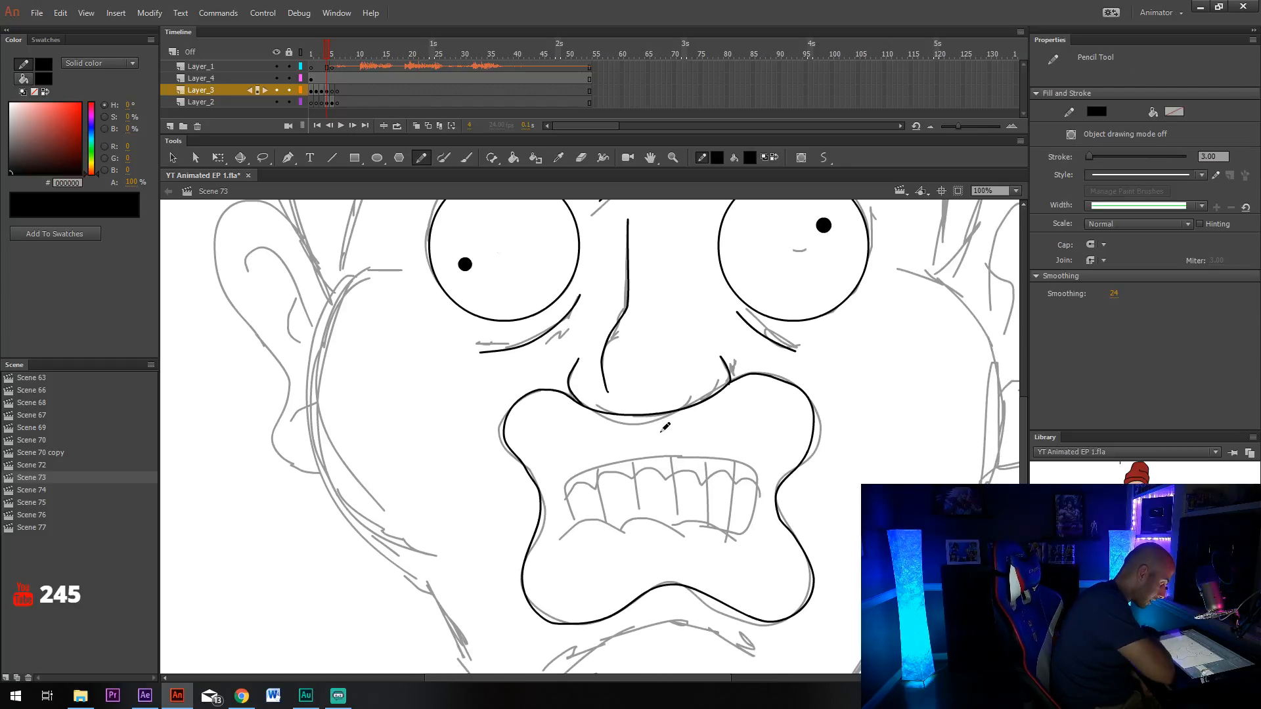
mouse_move(558, 539)
left_mouse_down()
mouse_move(578, 519)
mouse_move(659, 508)
mouse_move(691, 533)
mouse_move(711, 514)
mouse_move(750, 542)
left_mouse_up()
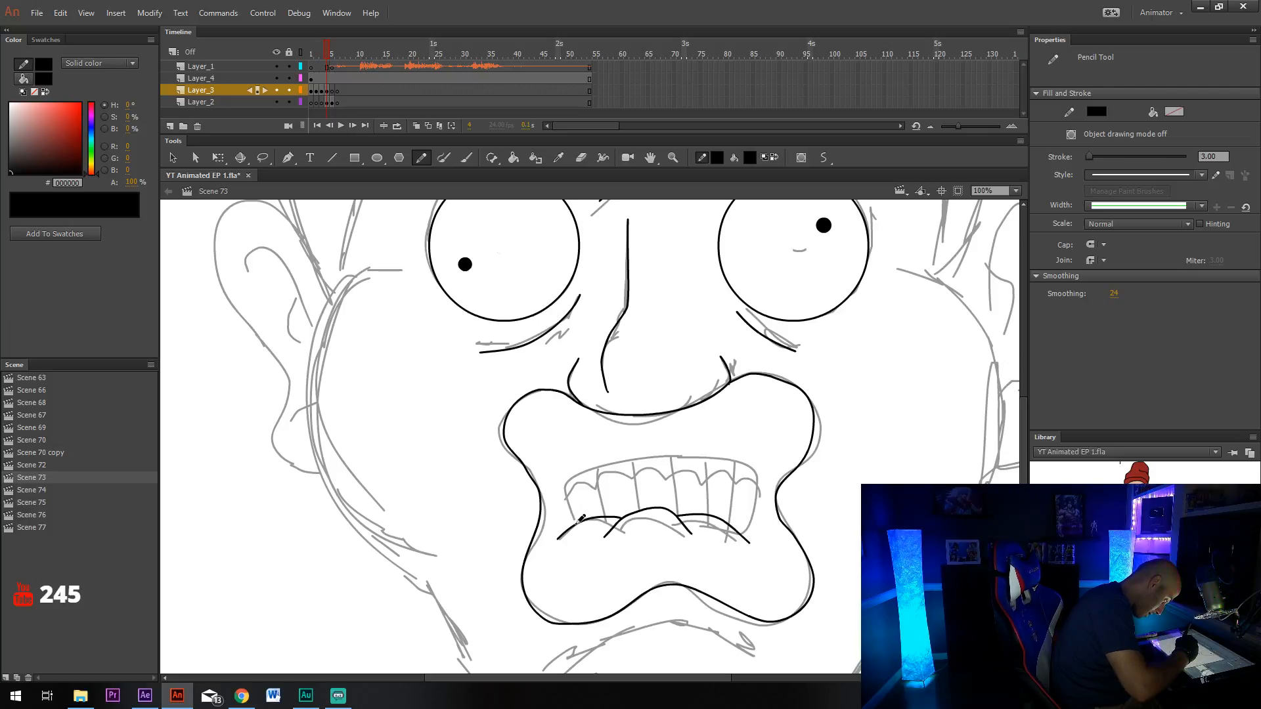
mouse_move(581, 519)
left_mouse_down()
mouse_move(594, 467)
mouse_move(696, 458)
mouse_move(754, 473)
mouse_move(747, 536)
left_mouse_up()
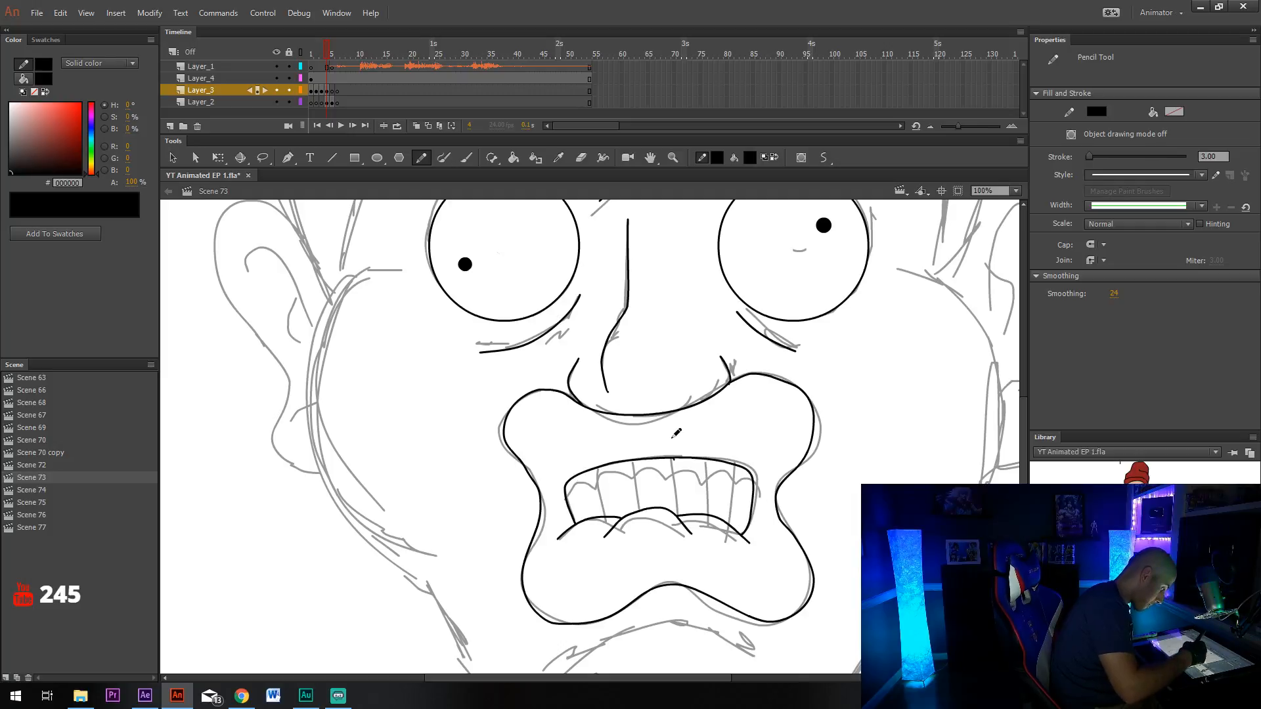
Erase the rough join on the upper edge of the mouth opening and reconnect the two line ends.
key("e")
left_click(672, 457)
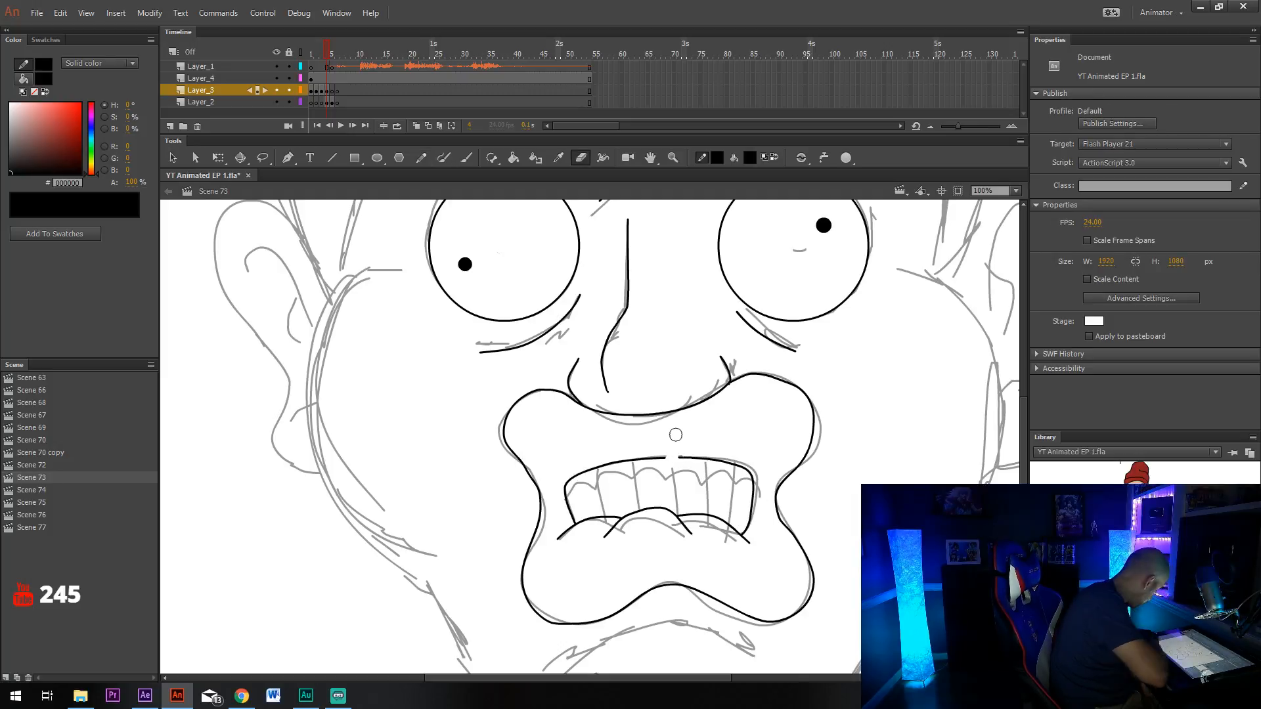
key("v")
left_click_drag(680, 457, 666, 458)
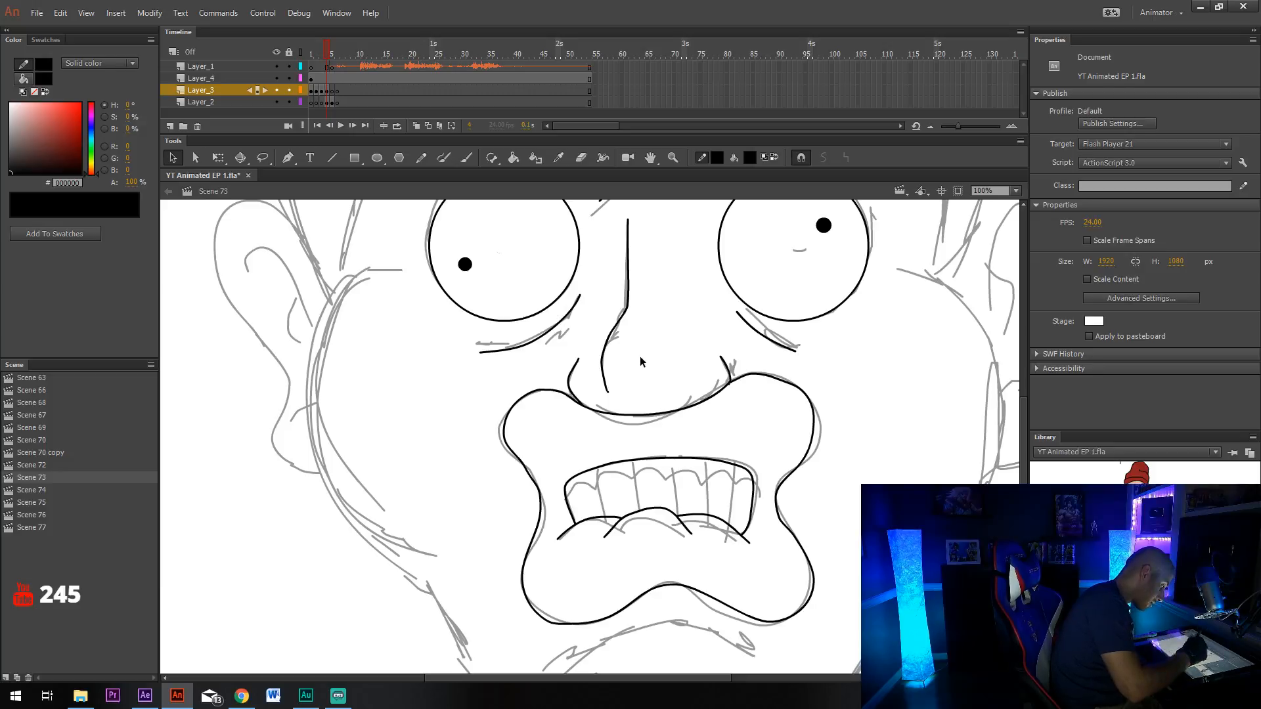
Set the Pencil stroke colour to red (FF0000) and trace the scalloped gum line along the upper teeth.
key("shift+y")
left_click(717, 157)
left_click(731, 259)
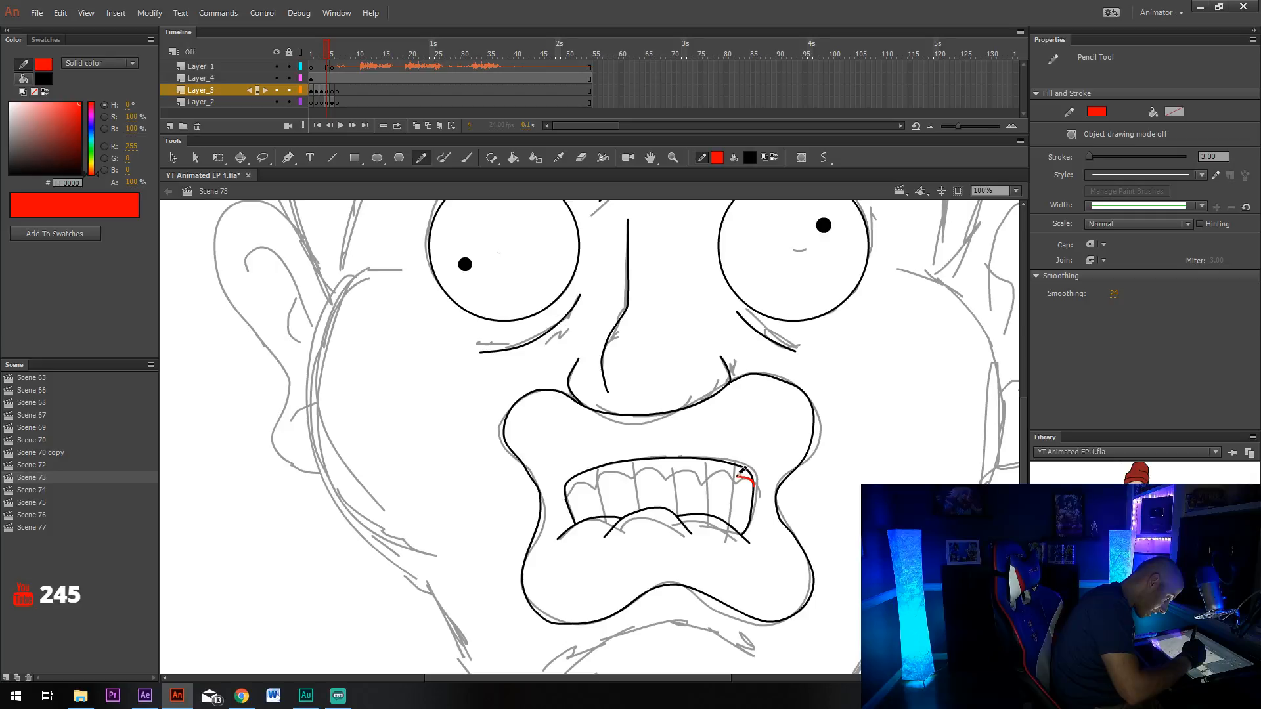
mouse_move(737, 470)
left_mouse_down()
mouse_move(660, 458)
mouse_move(567, 482)
left_mouse_up()
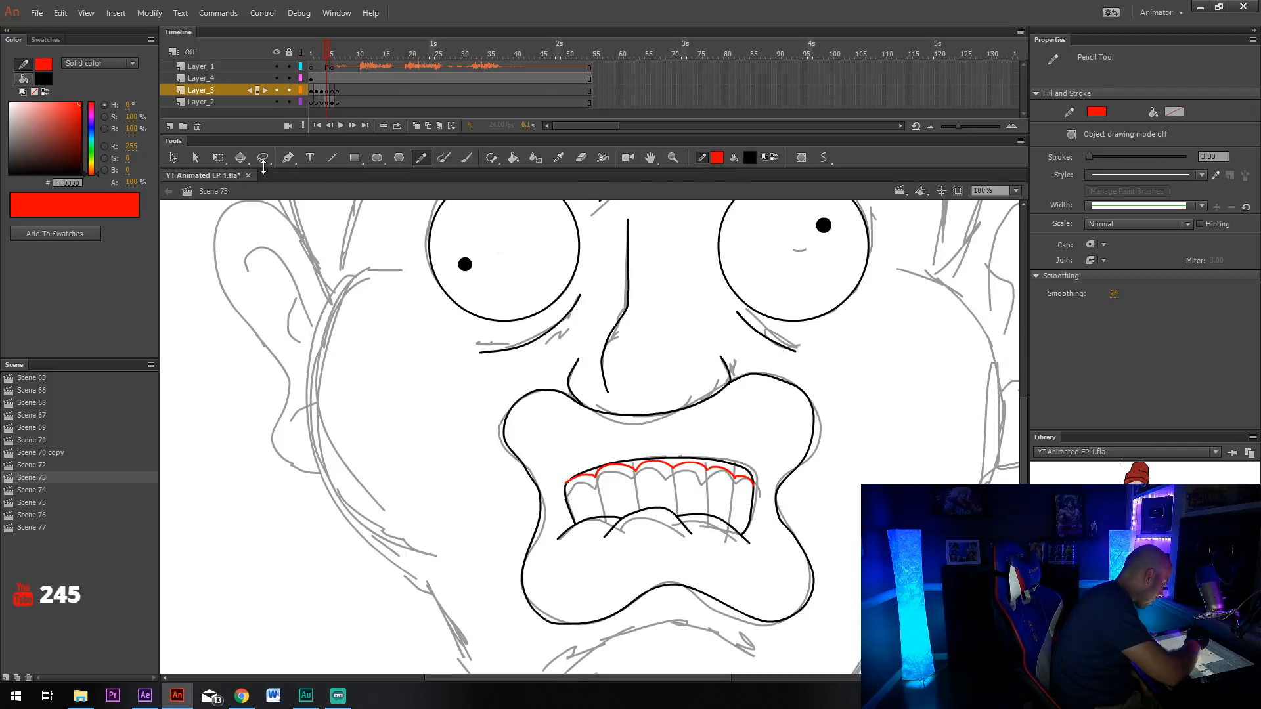
Set the Pencil stroke colour to black (000000) and trace the dividing lines between the upper teeth.
left_click(717, 157)
left_click(729, 192)
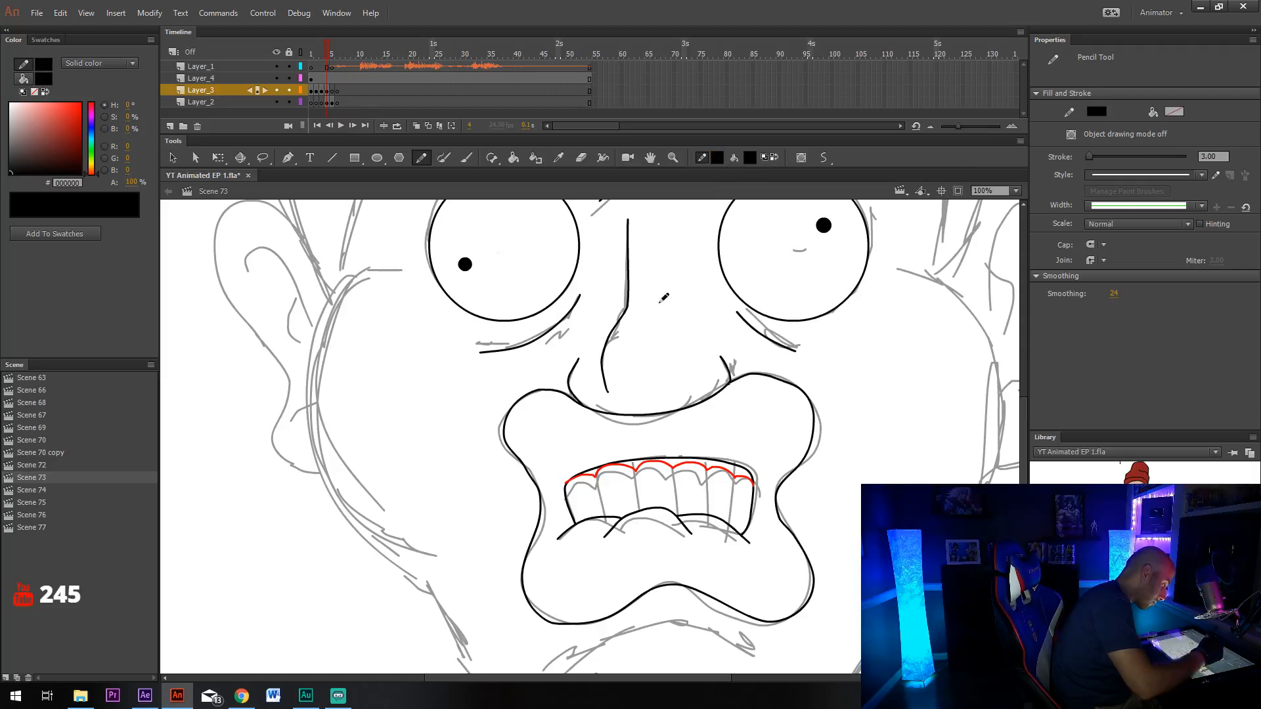
left_click_drag(598, 472, 601, 516)
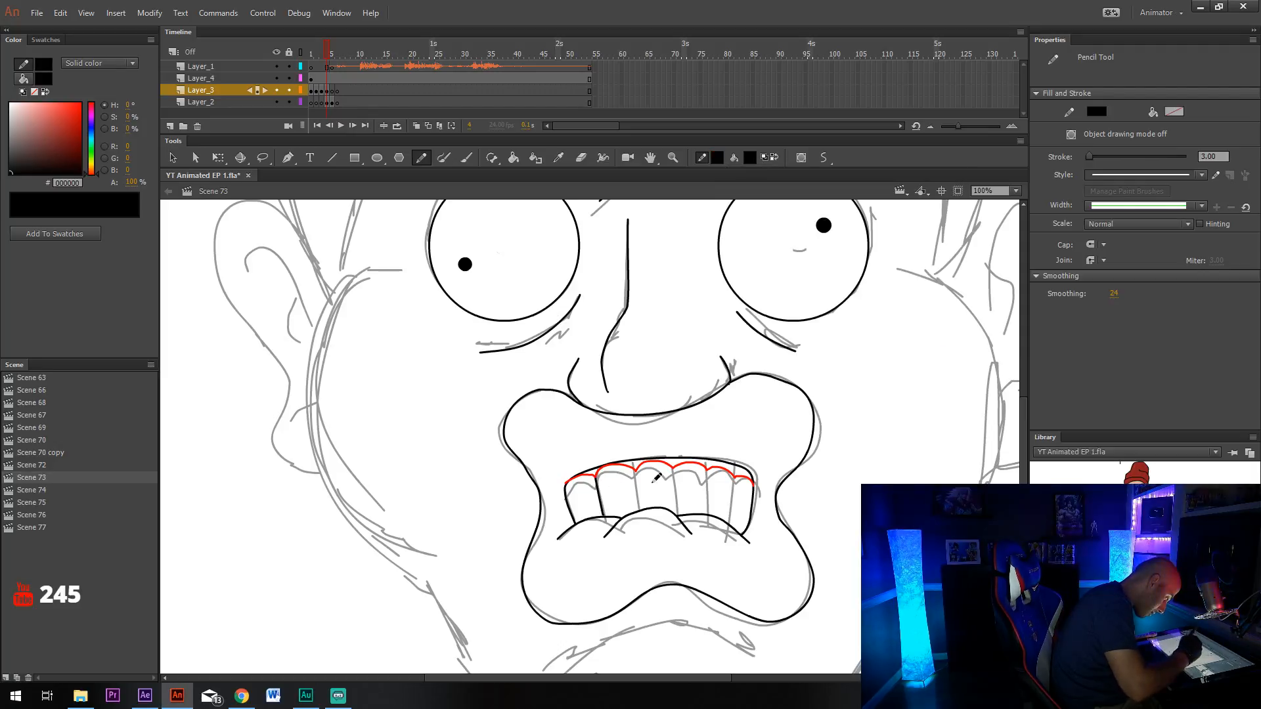
left_click_drag(636, 466, 638, 510)
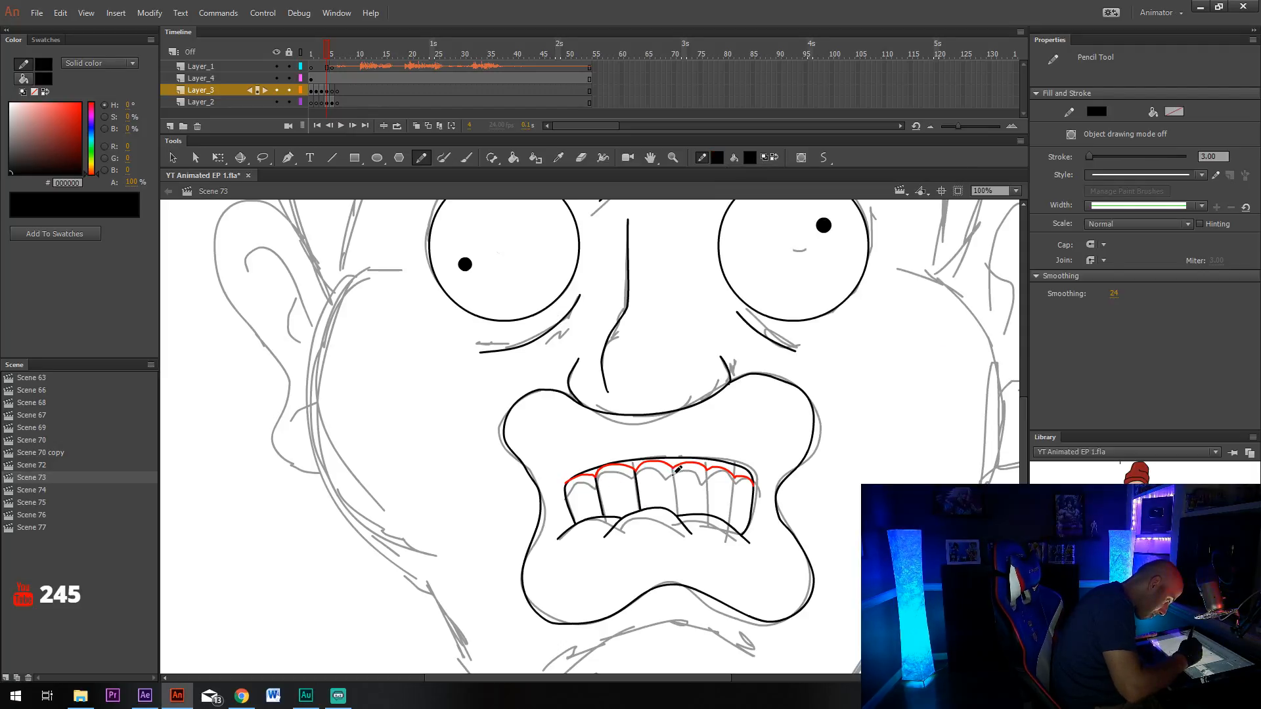
left_click_drag(675, 467, 677, 515)
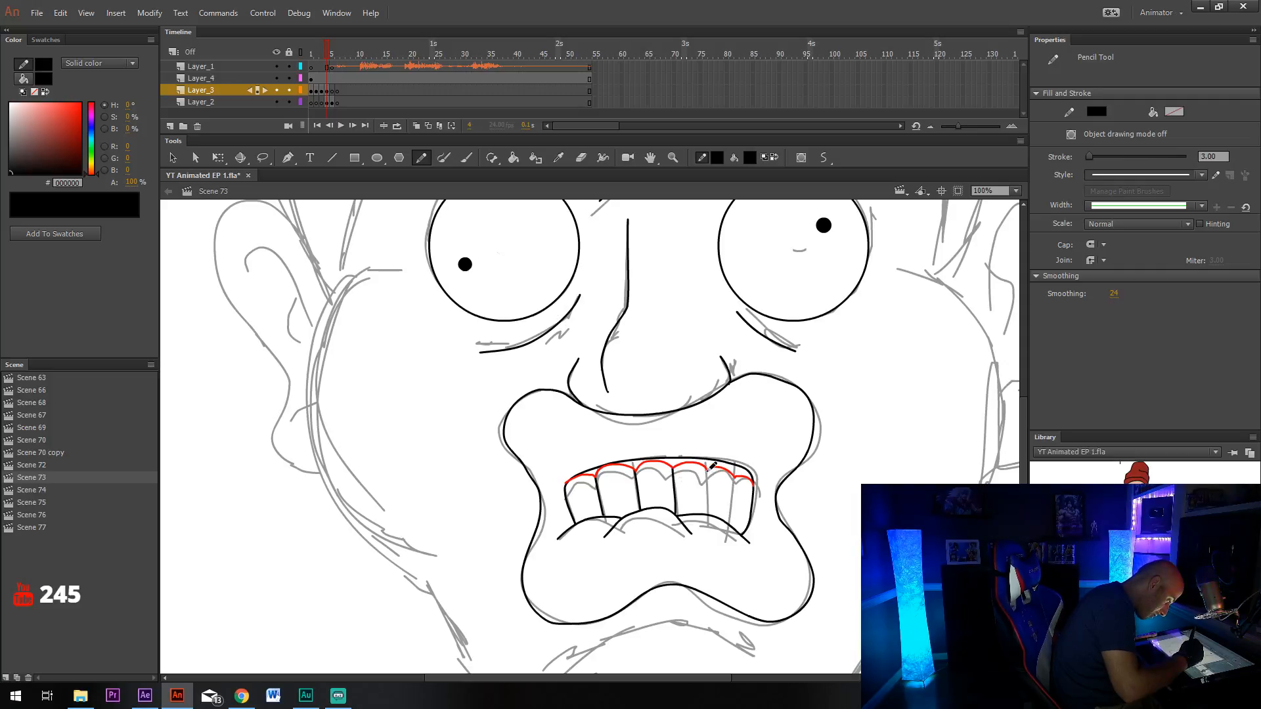
mouse_move(707, 465)
left_mouse_down()
mouse_move(708, 511)
mouse_move(737, 475)
mouse_move(733, 515)
left_mouse_up()
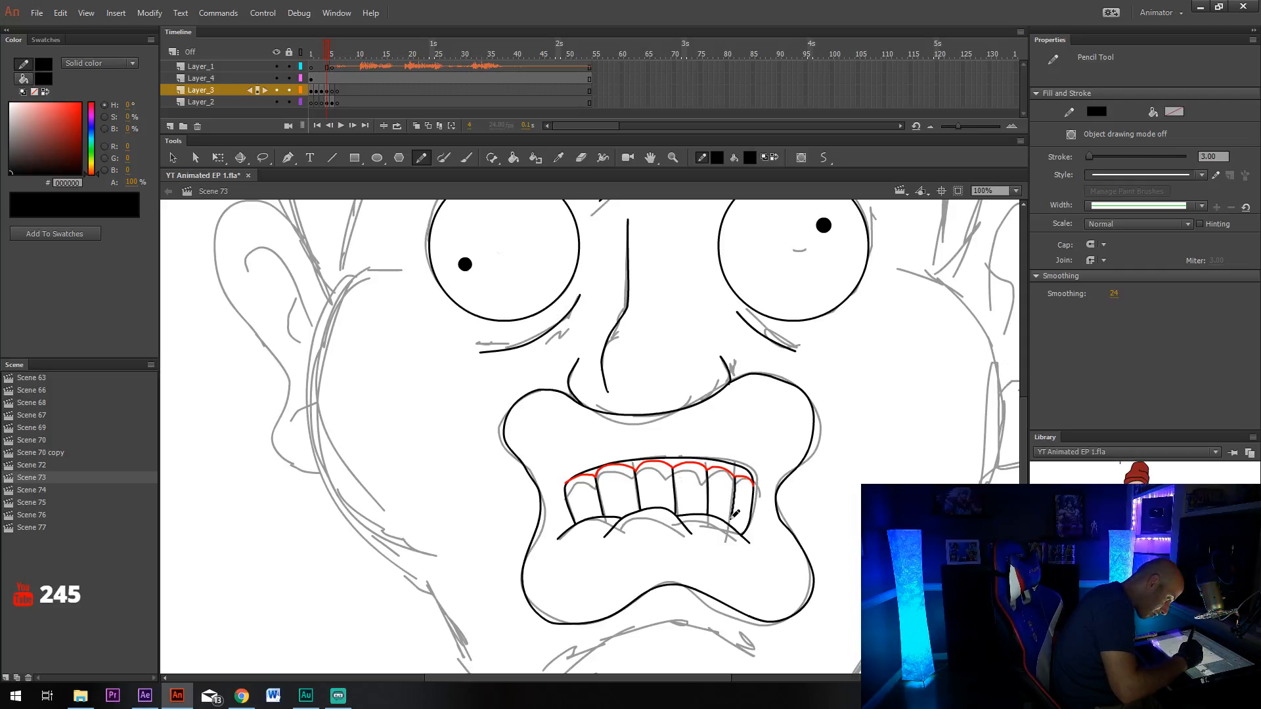
Trace the outer curve of the left cheek and the two curved chin creases below the lower lip.
scroll(789, 443, "up", 3)
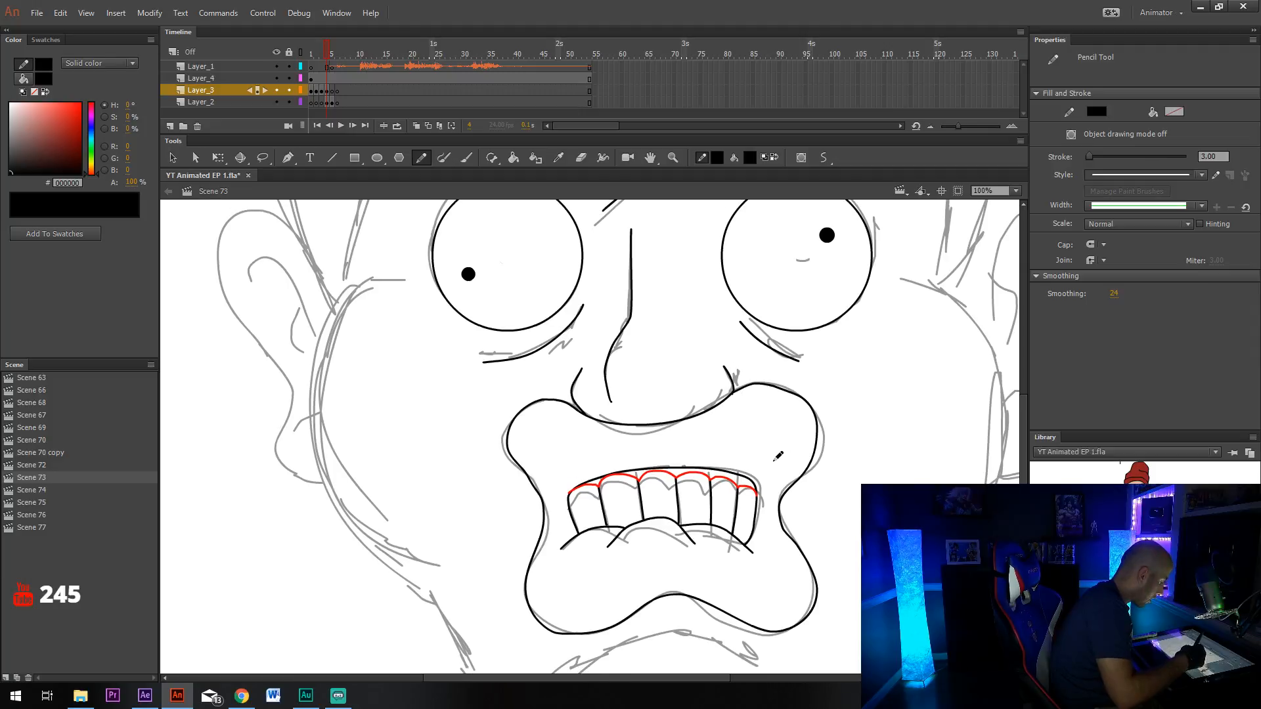
mouse_move(352, 335)
left_mouse_down()
mouse_move(332, 358)
mouse_move(320, 526)
mouse_move(414, 649)
left_mouse_up()
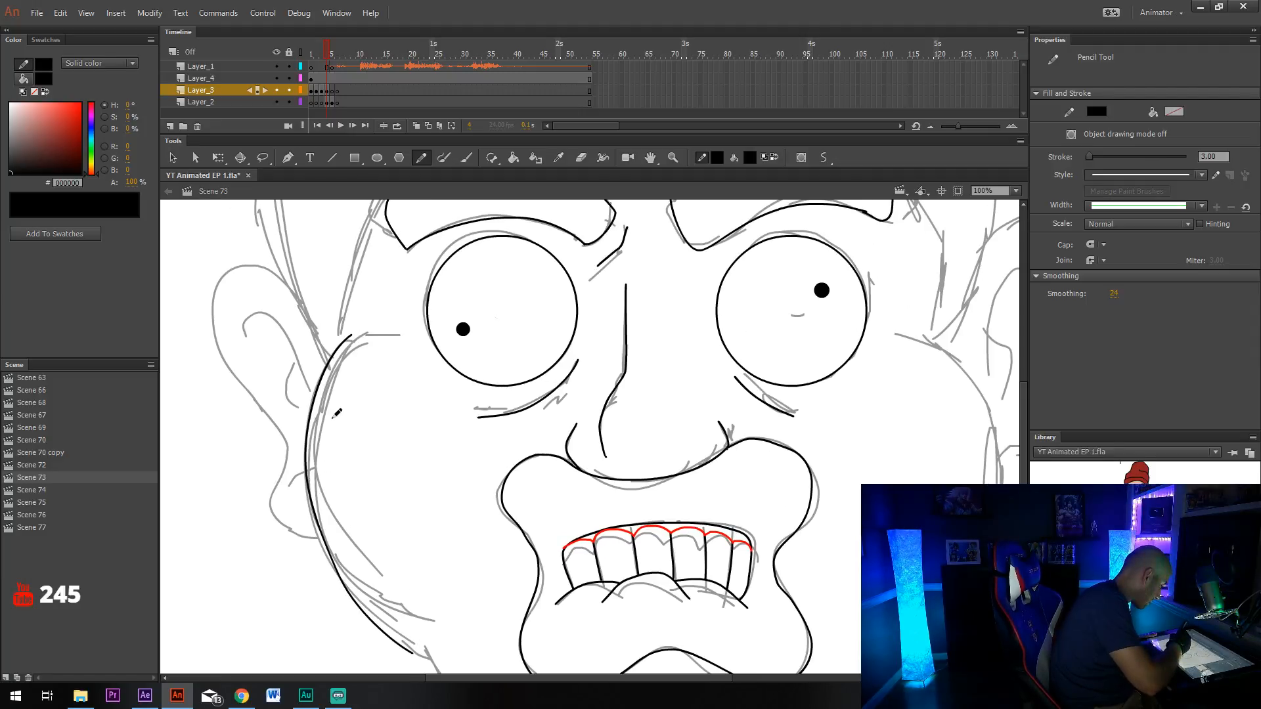
scroll(331, 463, "down", 8)
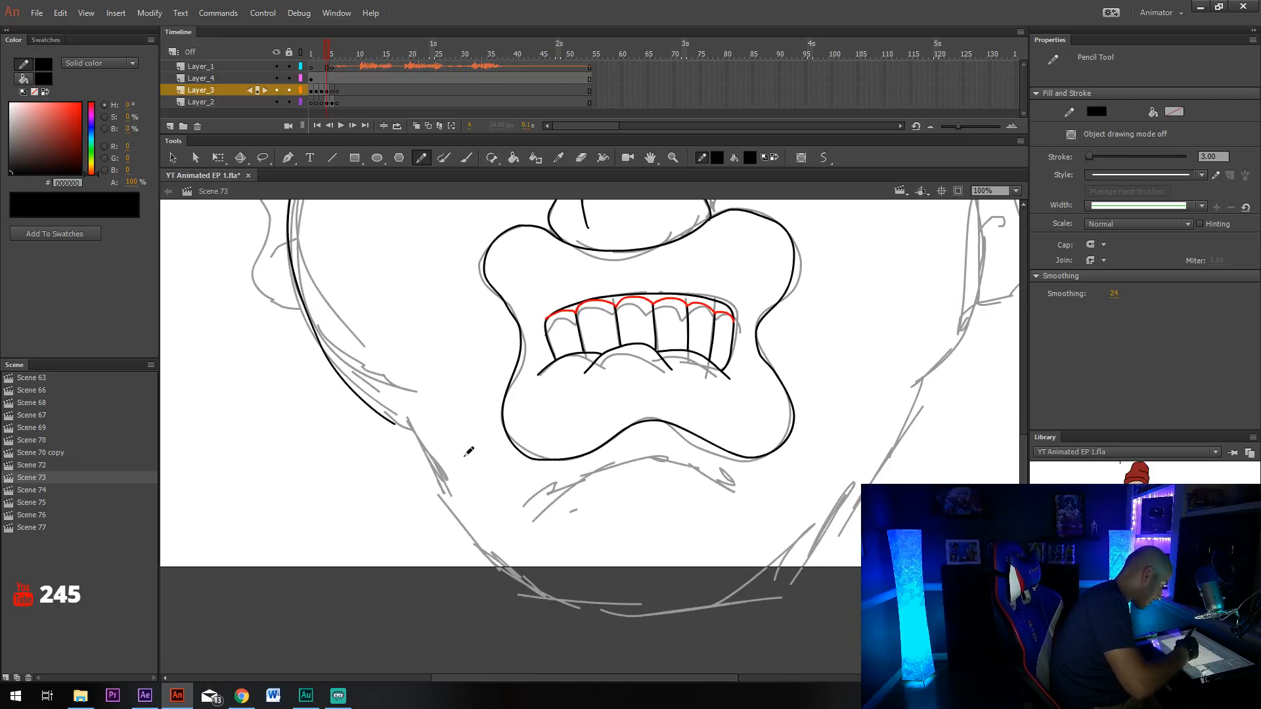
scroll(555, 478, "up", 1)
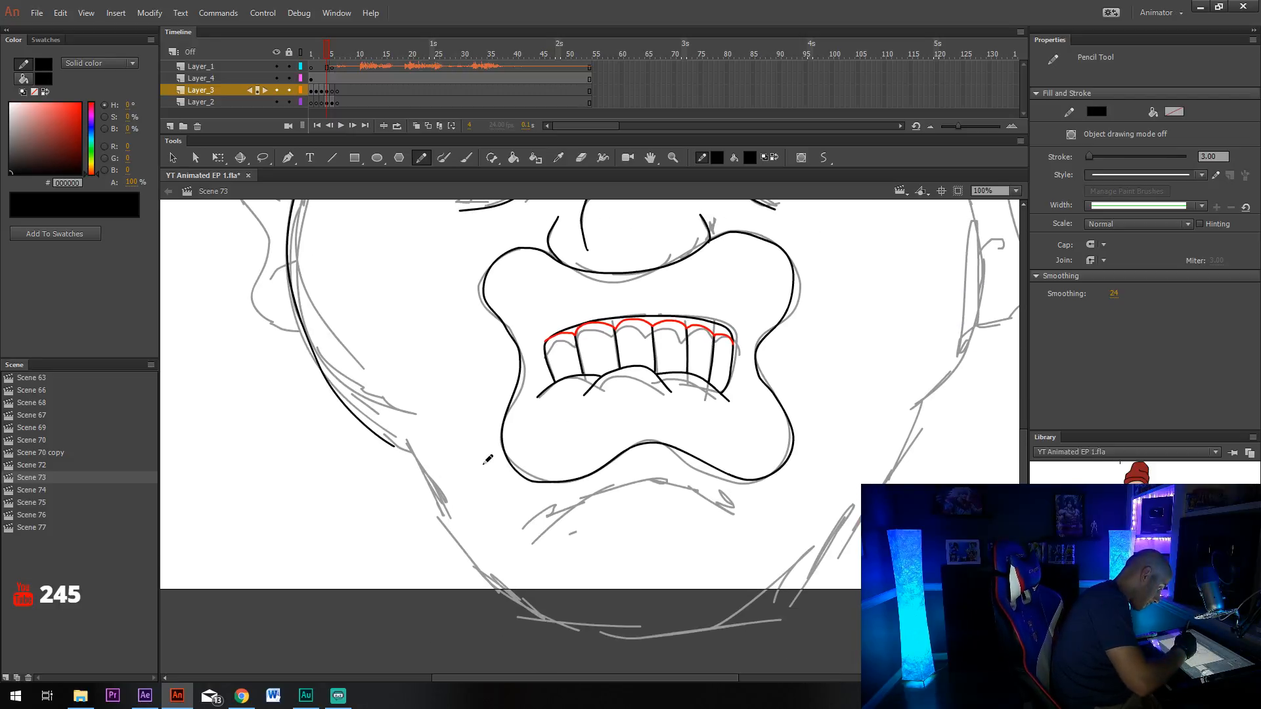
mouse_move(536, 533)
left_mouse_down()
mouse_move(623, 486)
mouse_move(693, 481)
mouse_move(768, 520)
left_mouse_up()
mouse_move(647, 486)
left_mouse_down()
mouse_move(727, 502)
mouse_move(768, 530)
left_mouse_up()
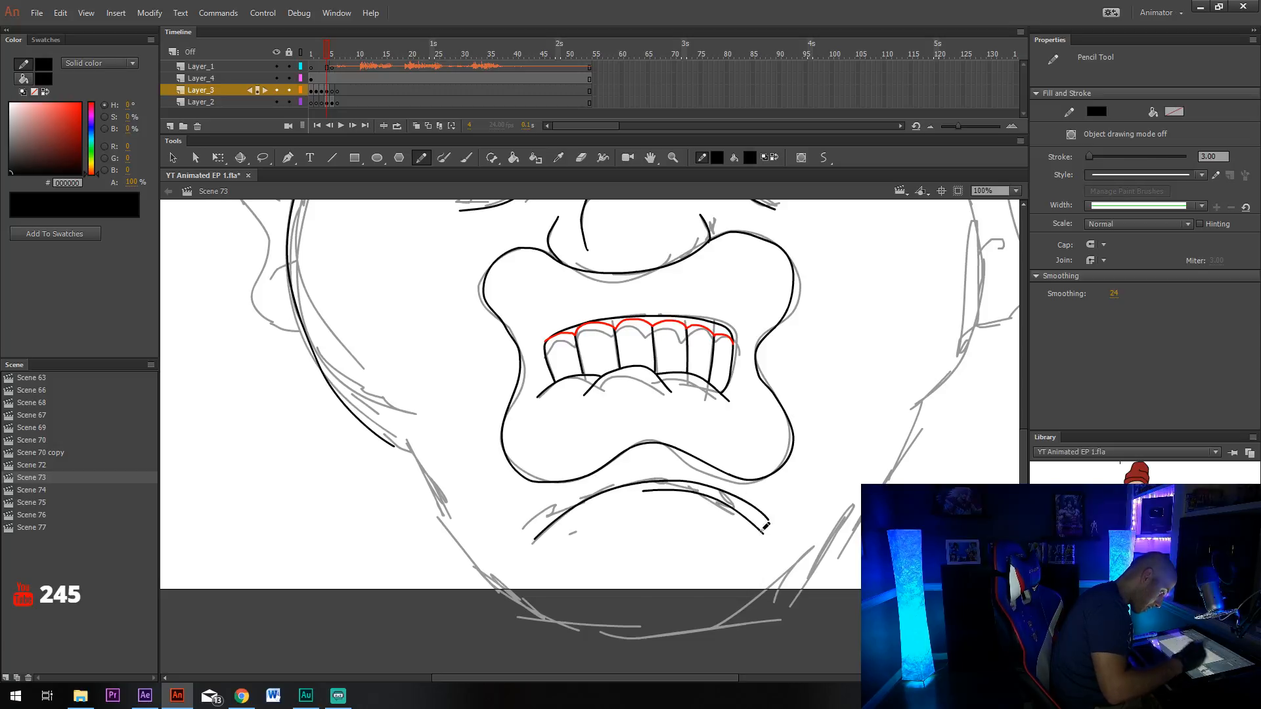
Trace the jaw outline around the chin and join it to the lower end of the left cheek line.
scroll(573, 509, "right", 3)
mouse_move(300, 442)
left_mouse_down()
mouse_move(370, 564)
mouse_move(432, 611)
mouse_move(574, 632)
mouse_move(638, 617)
mouse_move(690, 581)
mouse_move(771, 498)
mouse_move(812, 407)
left_mouse_up()
left_click_drag(506, 423, 610, 541)
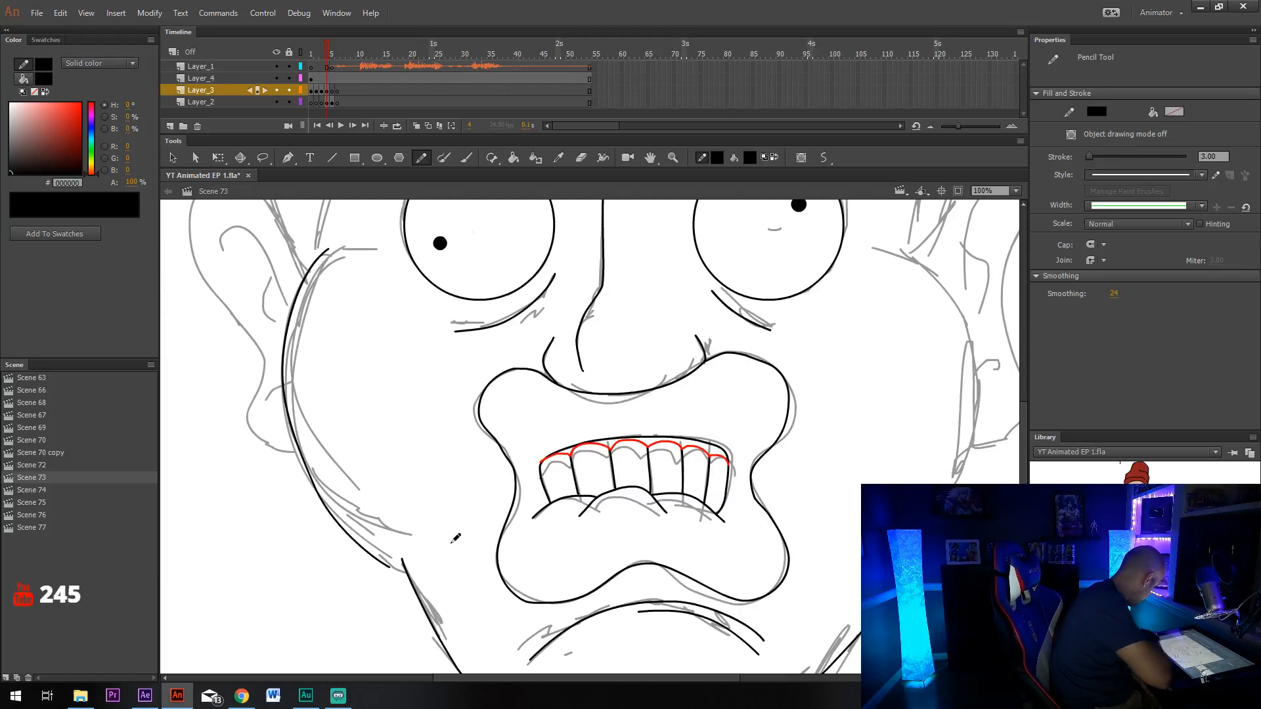
key("v")
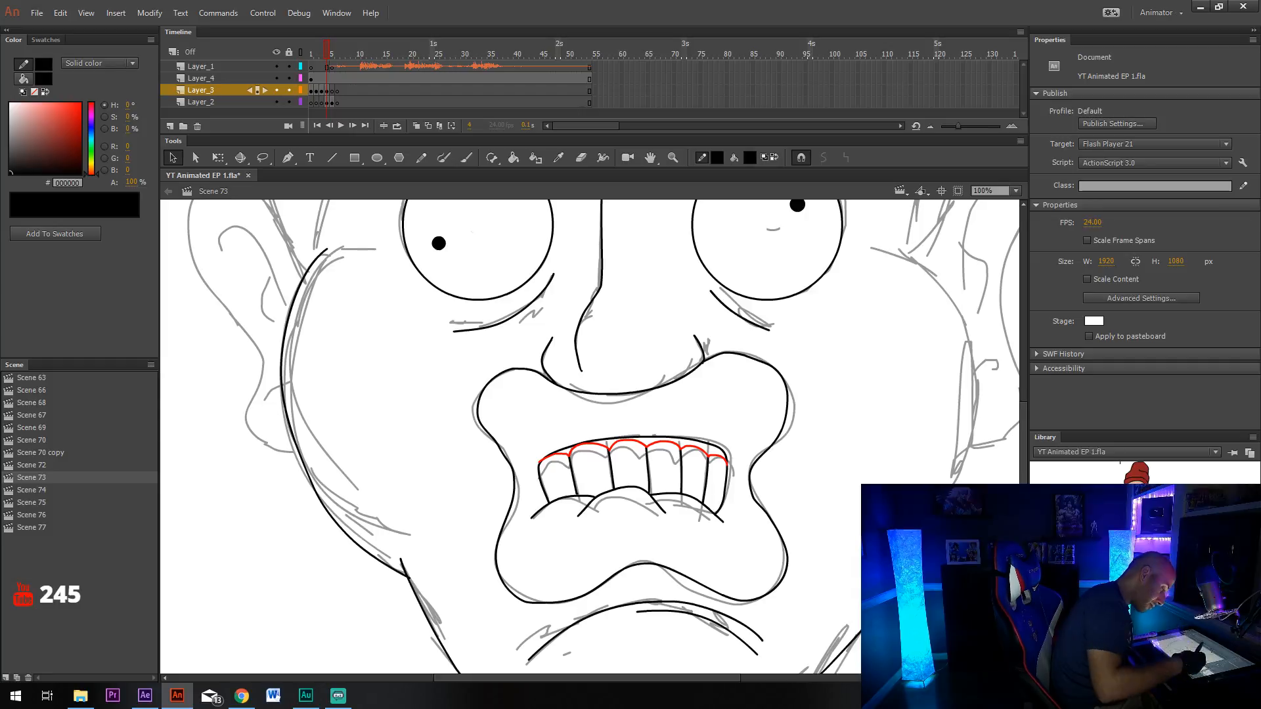
mouse_move(844, 528)
left_mouse_down()
mouse_move(671, 484)
mouse_move(728, 356)
left_mouse_up()
left_click_drag(670, 511, 673, 512)
left_click_drag(758, 403, 746, 500)
left_click_drag(801, 391, 677, 568)
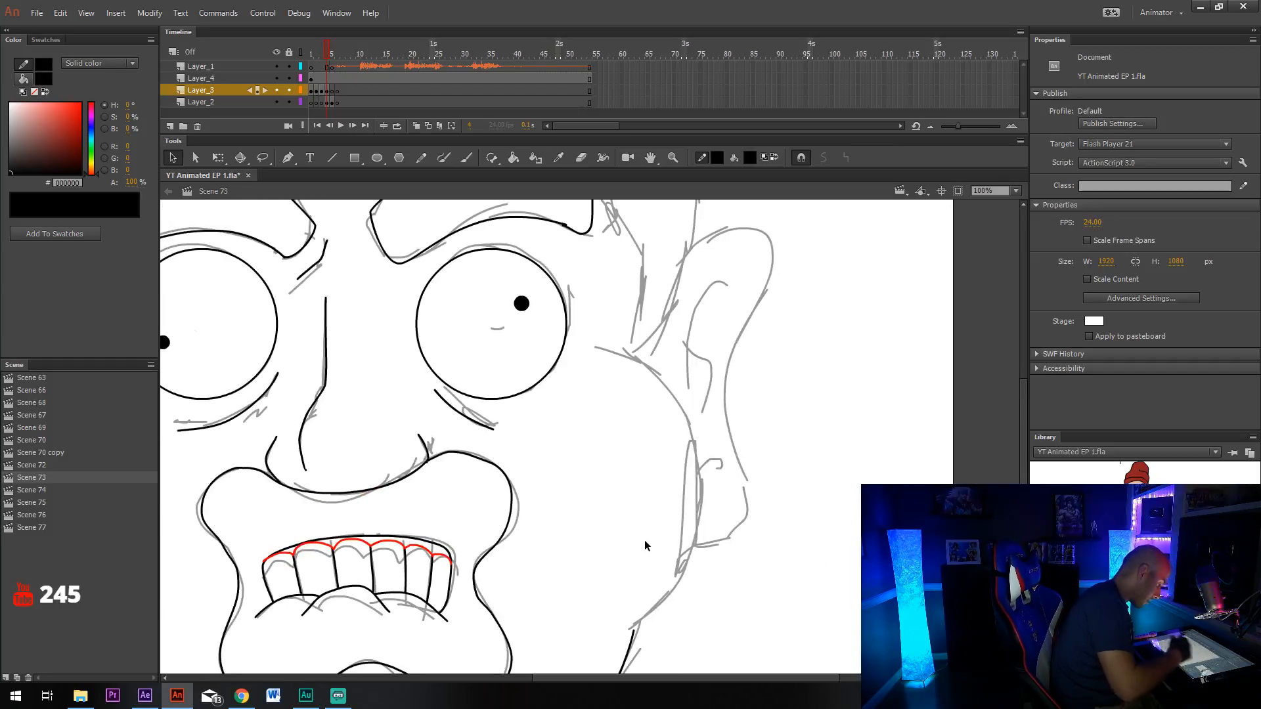
key("y")
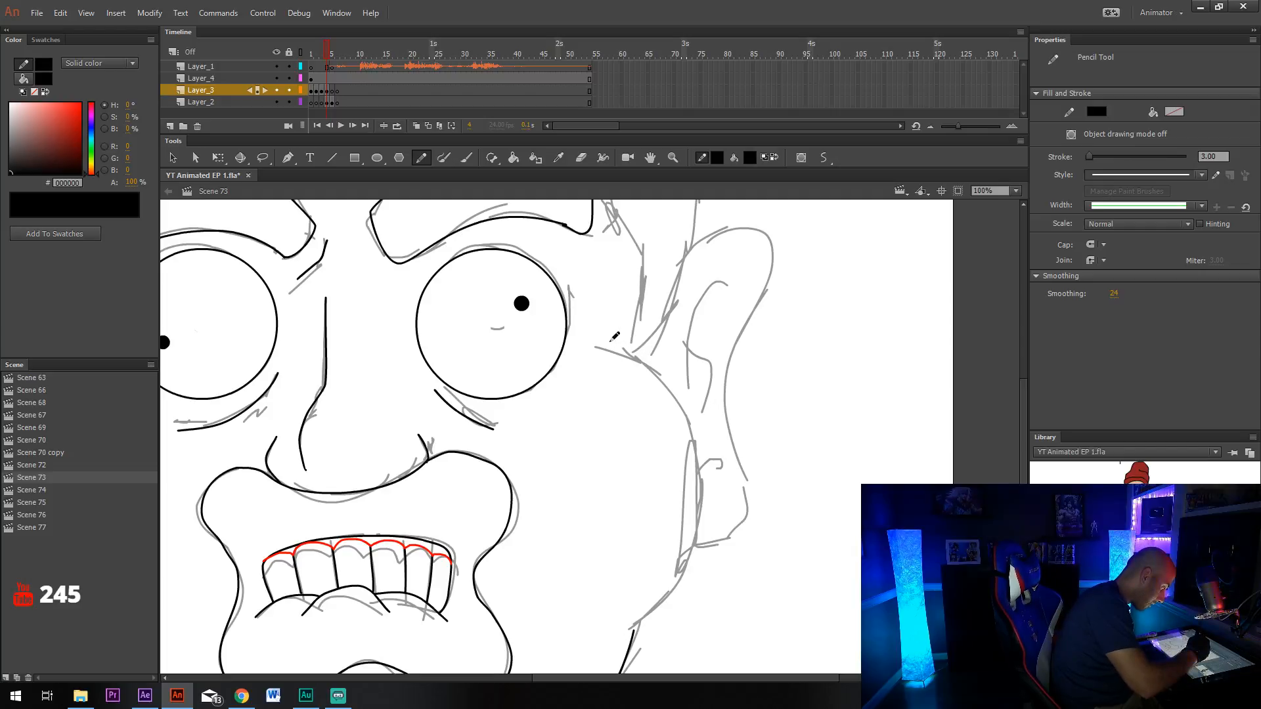
mouse_move(606, 339)
left_mouse_down()
mouse_move(660, 370)
mouse_move(701, 452)
mouse_move(698, 540)
mouse_move(654, 610)
left_mouse_up()
left_click_drag(634, 631, 631, 631)
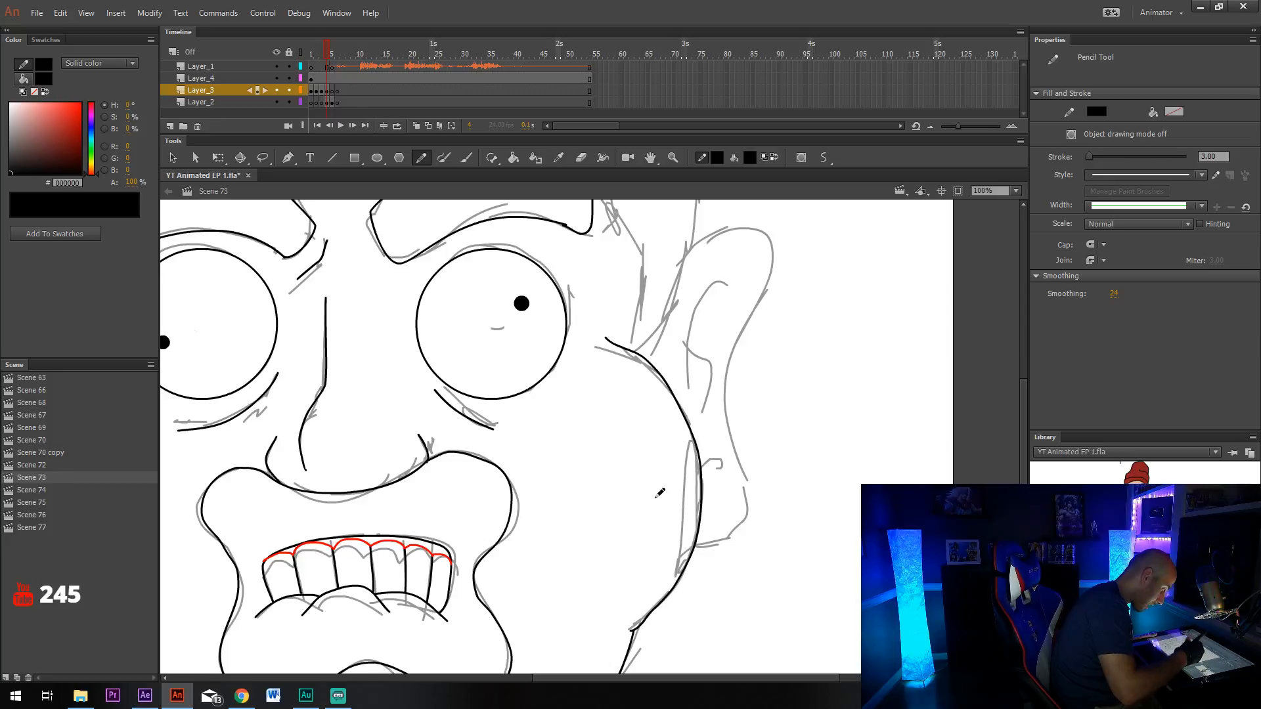
left_click_drag(657, 497, 709, 446)
key("ctrl+z")
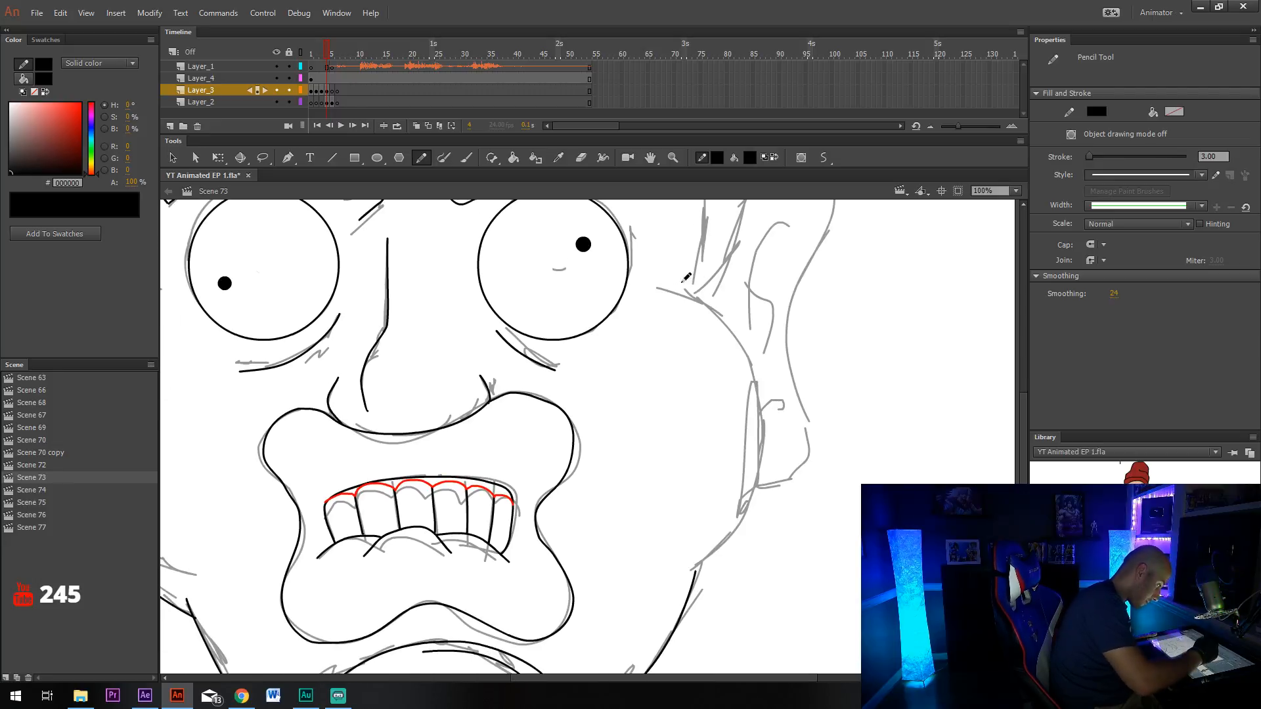
Trace the right cheek down to the jaw line, and ink the left ear's outline and inner folds.
mouse_move(671, 277)
left_mouse_down()
mouse_move(753, 359)
mouse_move(762, 438)
mouse_move(753, 497)
mouse_move(681, 616)
left_mouse_up()
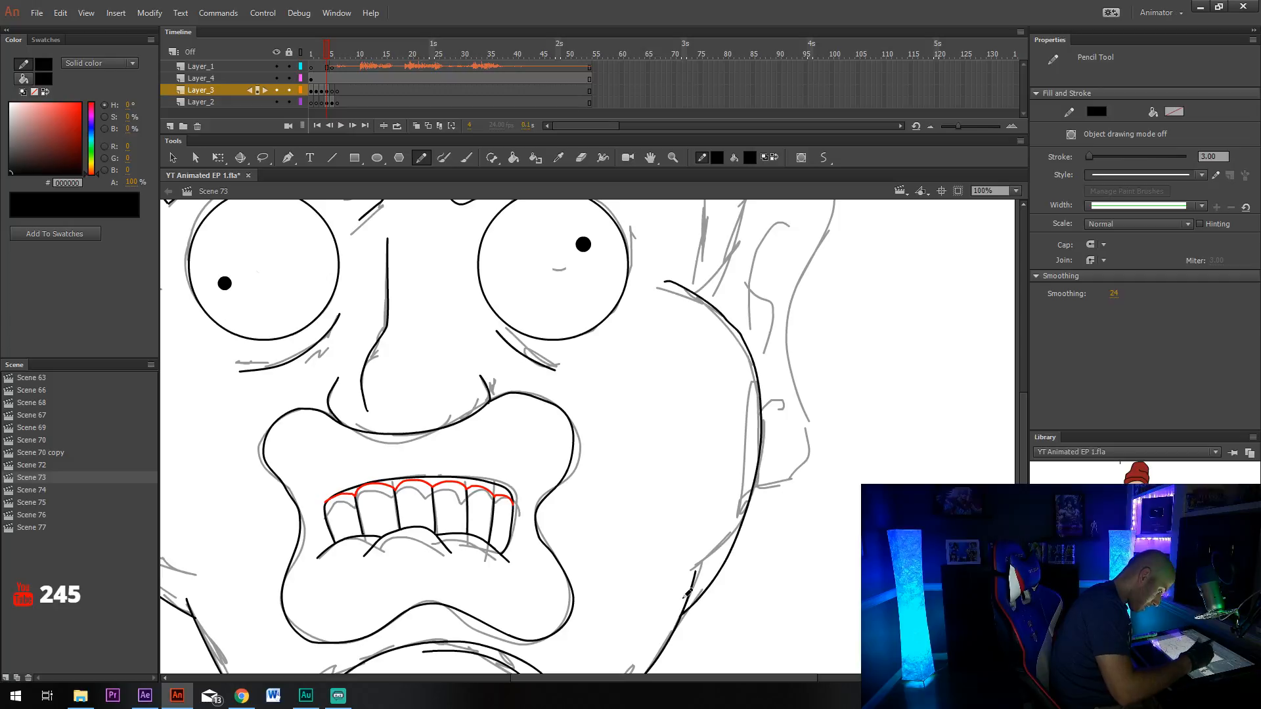
mouse_move(232, 390)
left_mouse_down()
mouse_move(438, 456)
mouse_move(531, 503)
left_mouse_up()
mouse_move(391, 430)
left_mouse_down()
mouse_move(333, 340)
mouse_move(298, 337)
mouse_move(276, 399)
mouse_move(342, 520)
mouse_move(337, 561)
mouse_move(380, 598)
left_mouse_up()
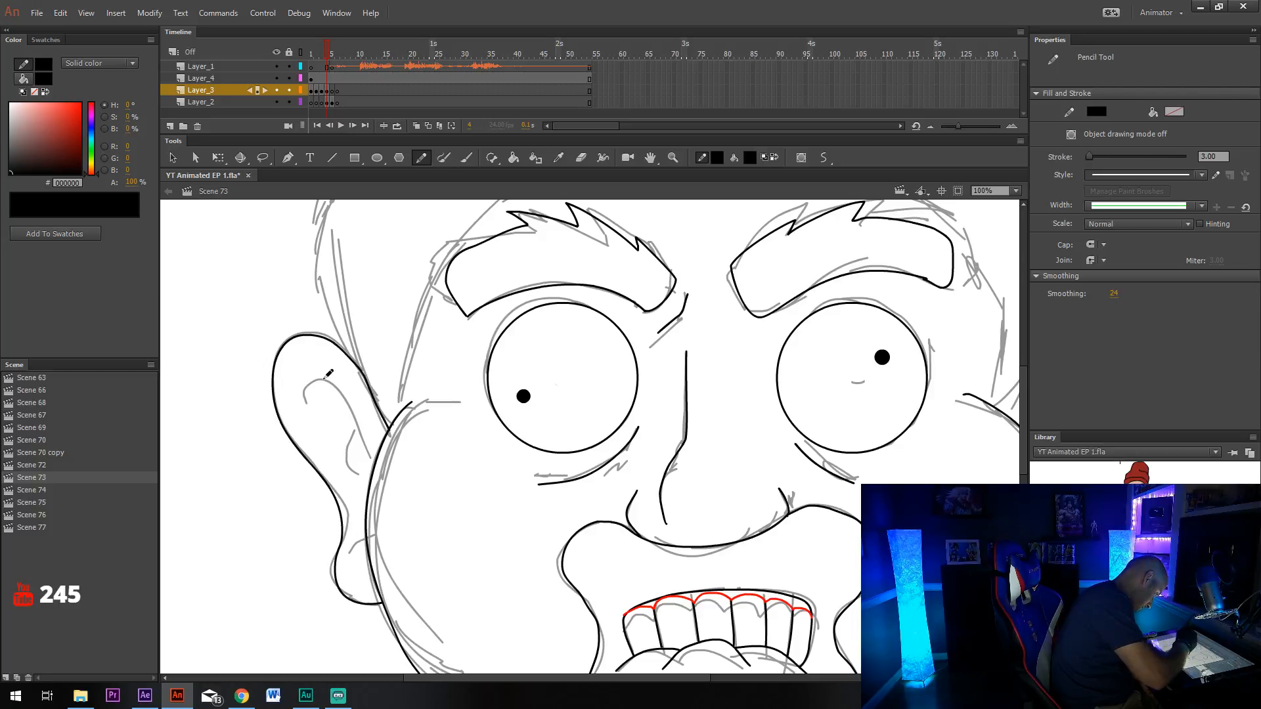
mouse_move(305, 406)
left_mouse_down()
mouse_move(334, 379)
mouse_move(364, 434)
mouse_move(373, 468)
mouse_move(360, 451)
mouse_move(350, 477)
mouse_move(366, 543)
left_mouse_up()
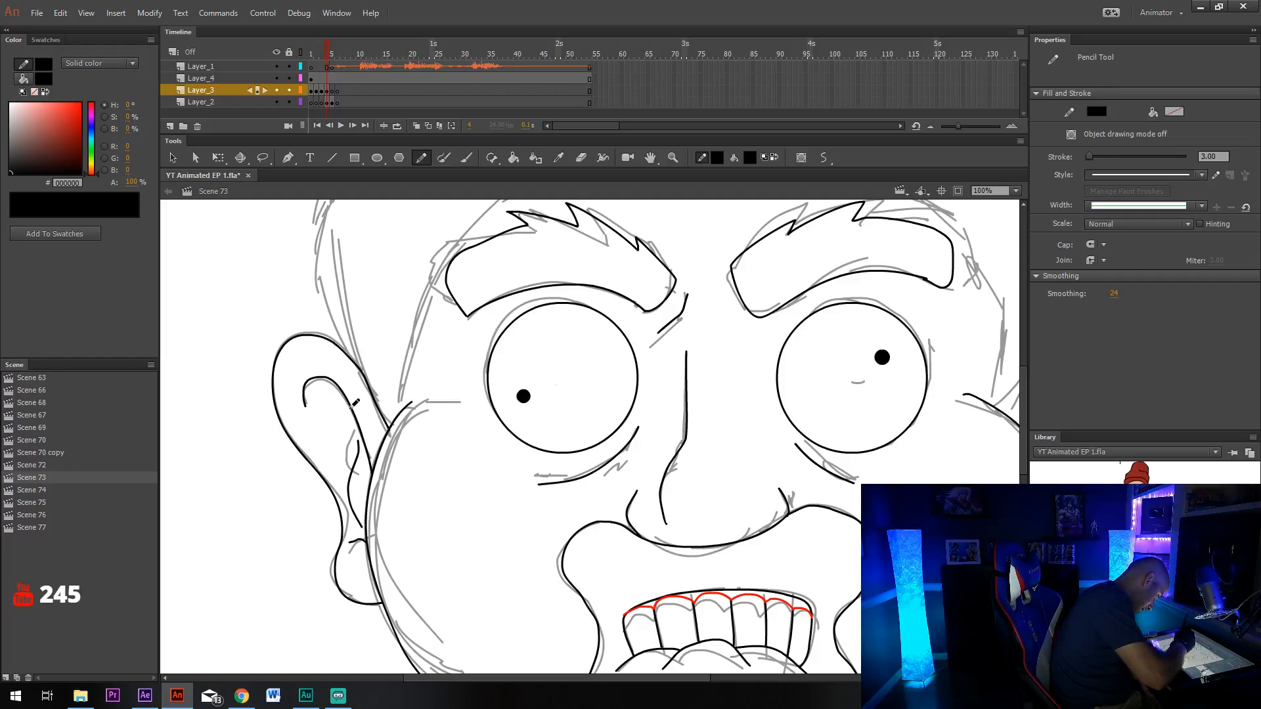
left_click_drag(351, 408, 327, 446)
Trace the right ear's outline, earlobe and inner folds over the sketch with the Pencil tool.
mouse_move(919, 355)
left_mouse_down()
mouse_move(707, 355)
mouse_move(598, 371)
left_mouse_up()
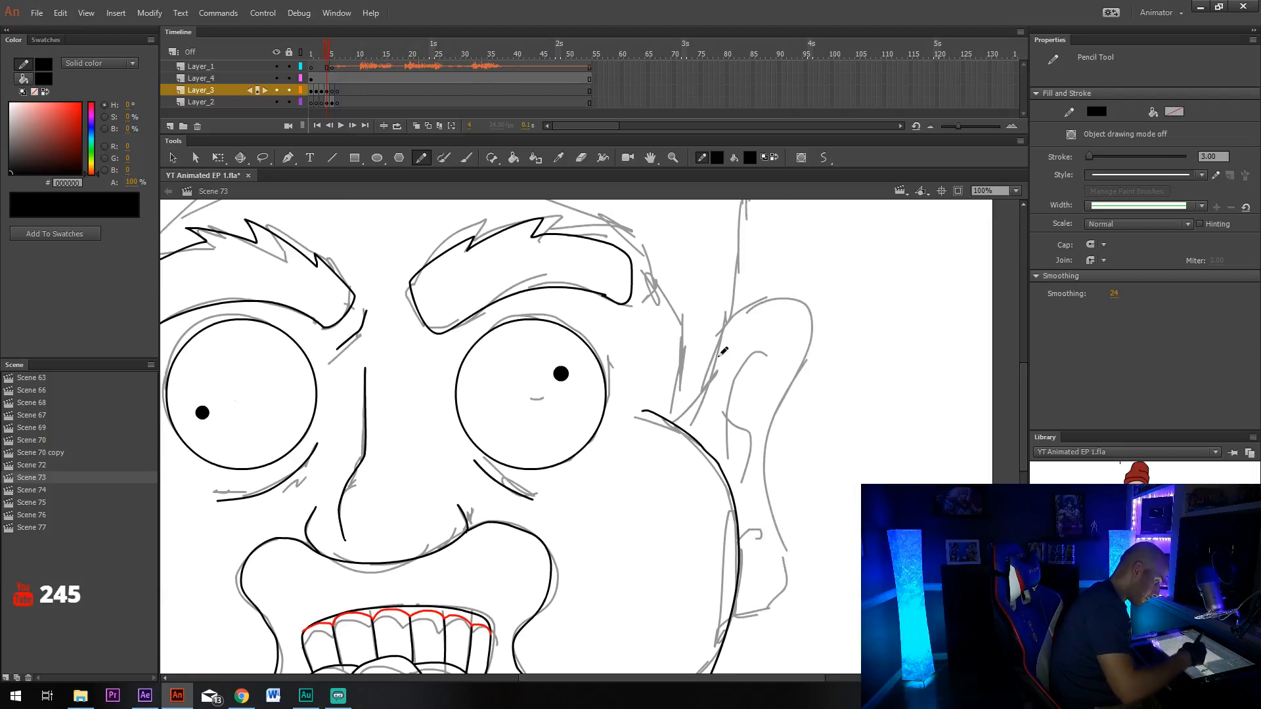
mouse_move(706, 393)
left_mouse_down()
mouse_move(715, 348)
mouse_move(760, 302)
mouse_move(789, 301)
mouse_move(809, 321)
mouse_move(769, 423)
mouse_move(785, 570)
mouse_move(736, 604)
left_mouse_up()
mouse_move(766, 354)
left_mouse_down()
mouse_move(737, 384)
mouse_move(726, 451)
mouse_move(729, 481)
mouse_move(754, 471)
mouse_move(764, 538)
left_mouse_up()
left_click_drag(713, 430, 867, 376)
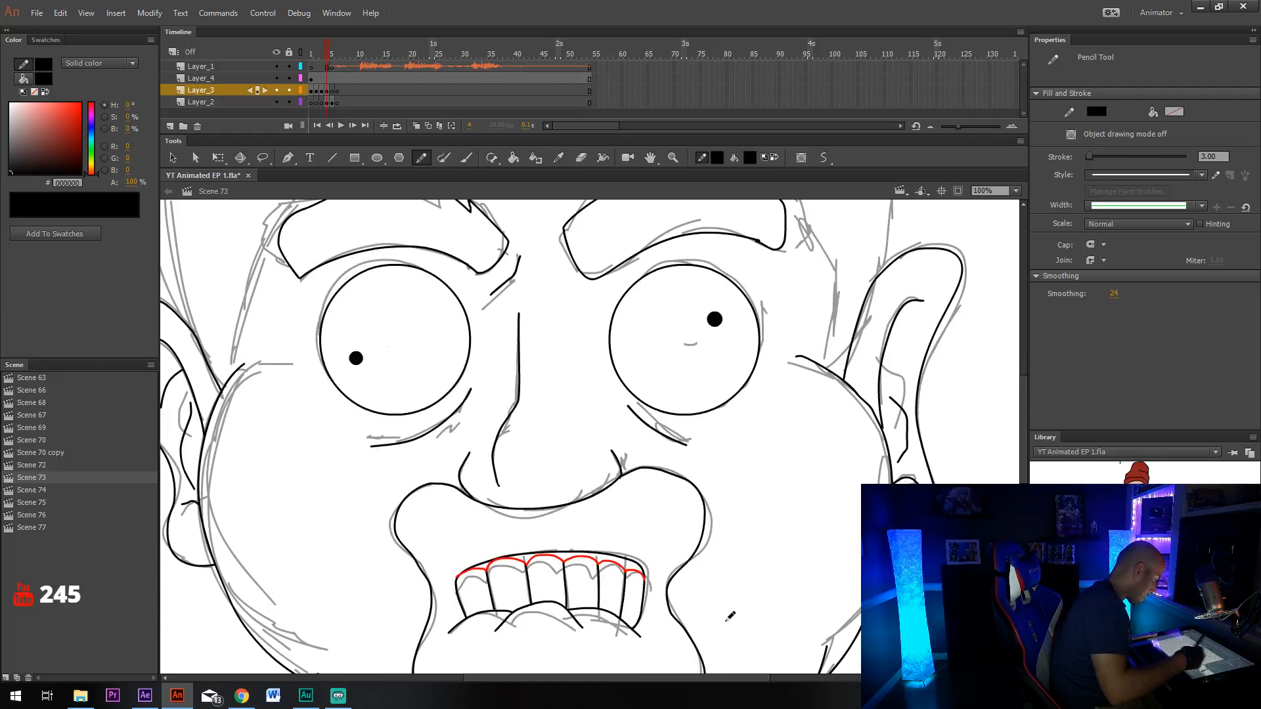
Trace the forehead line from the right temple across the top of both eyebrows.
left_click_drag(780, 523, 842, 360)
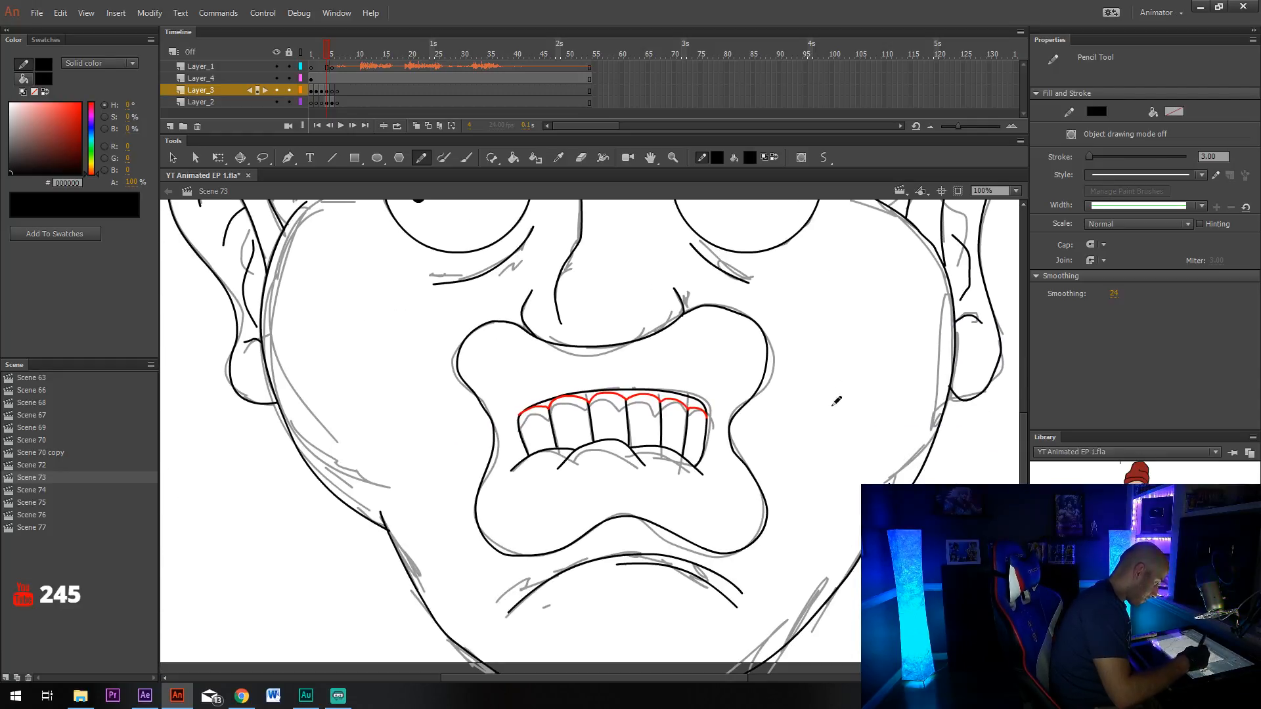
mouse_move(812, 304)
left_mouse_down()
mouse_move(816, 479)
mouse_move(858, 516)
left_mouse_up()
left_click_drag(580, 468, 697, 612)
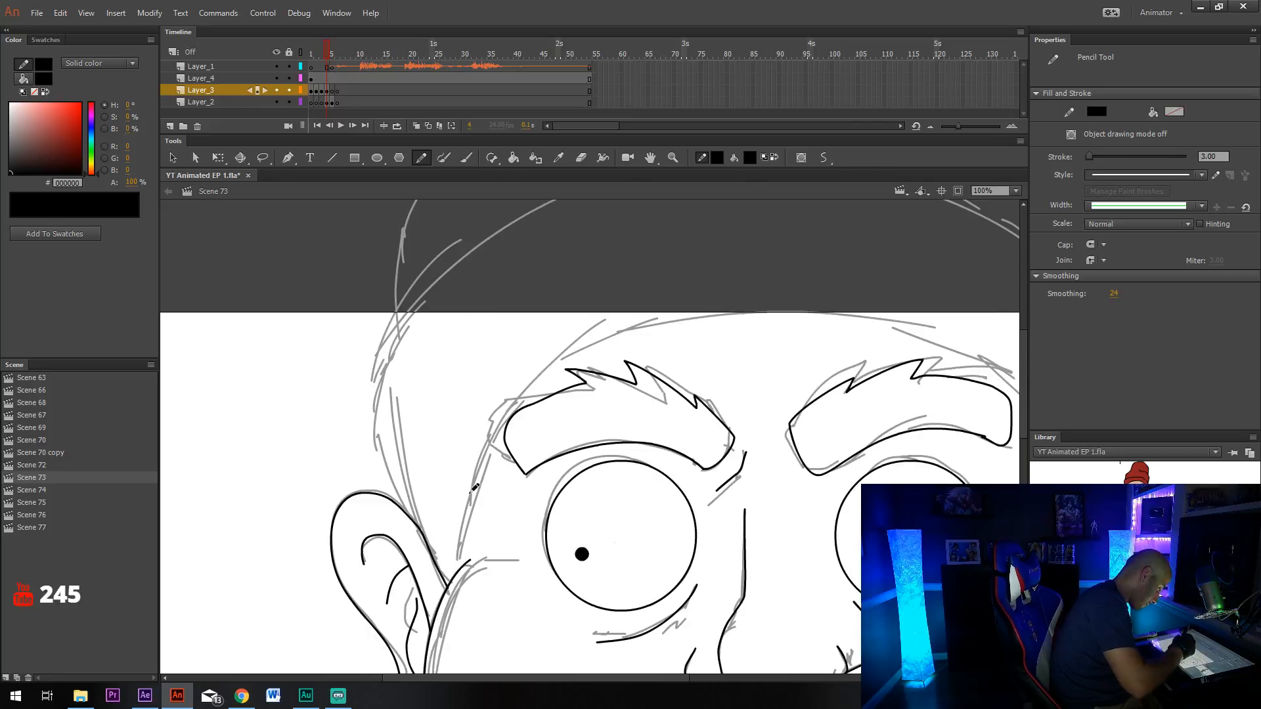
left_click_drag(849, 418, 660, 450)
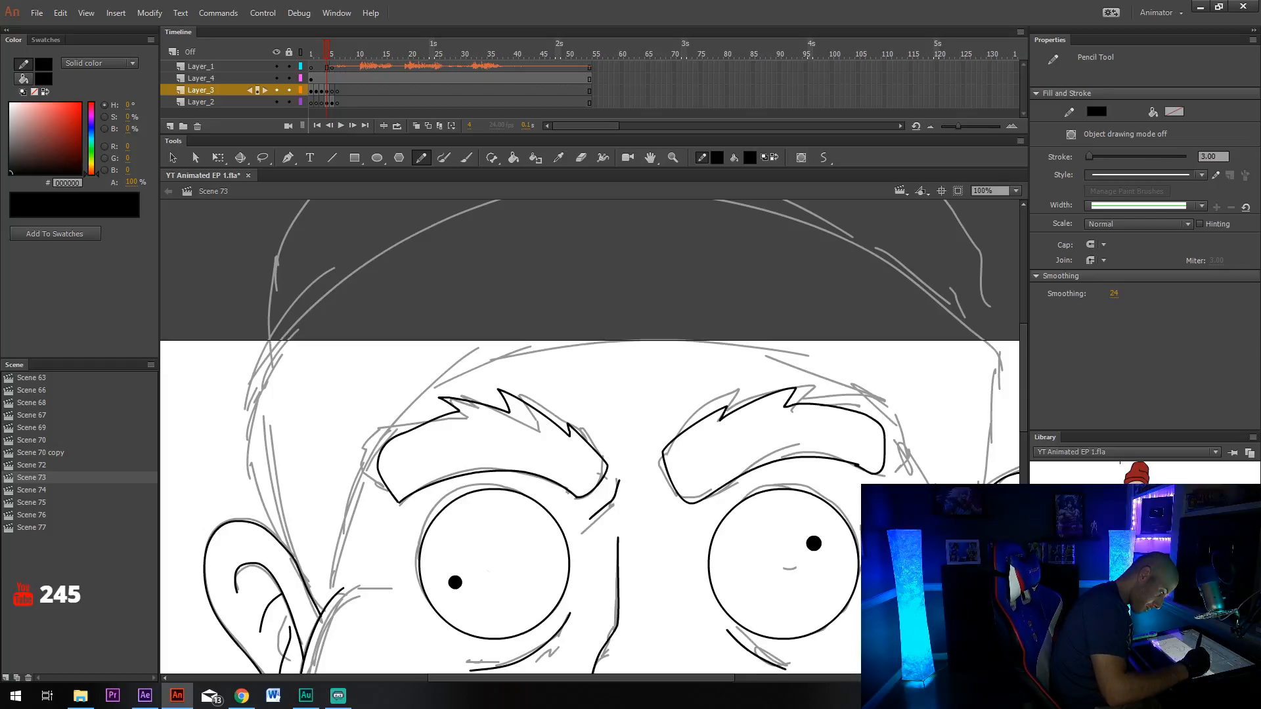
mouse_move(939, 484)
left_mouse_down()
mouse_move(847, 382)
mouse_move(755, 350)
mouse_move(530, 348)
left_mouse_up()
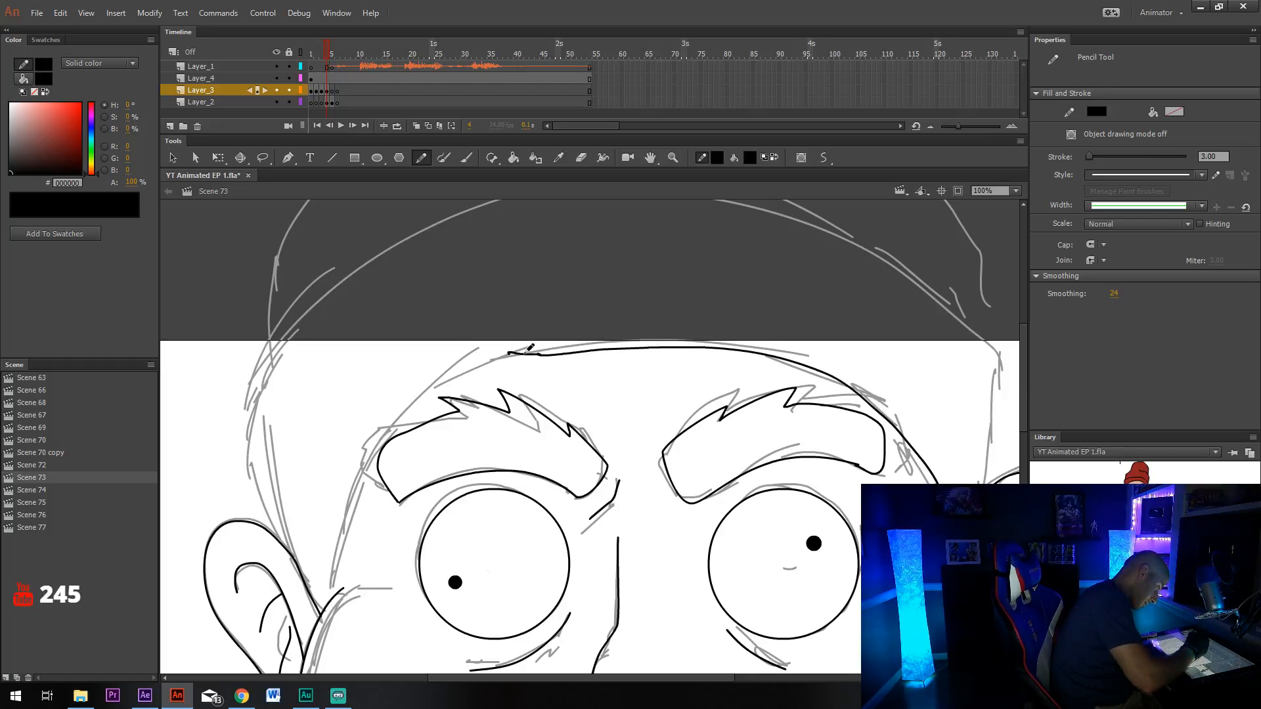
Erase the rough hooked end of the forehead line above the left eyebrow.
key("e")
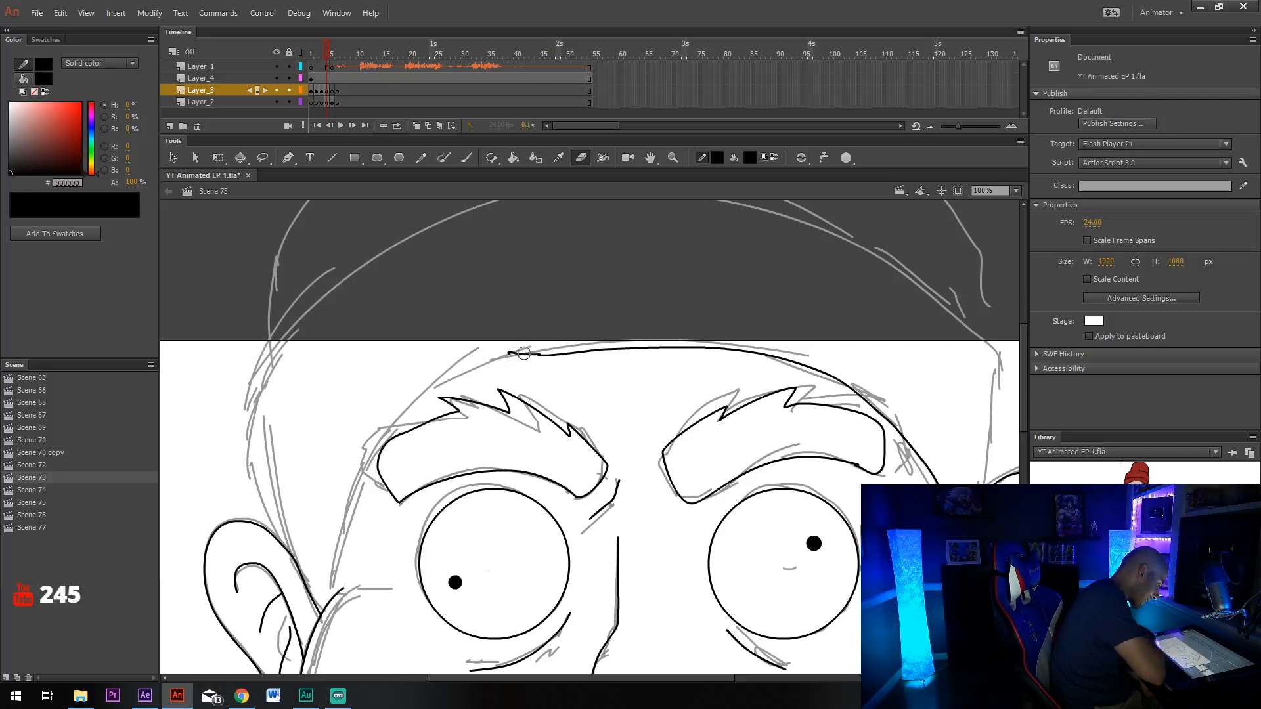
left_click(986, 189)
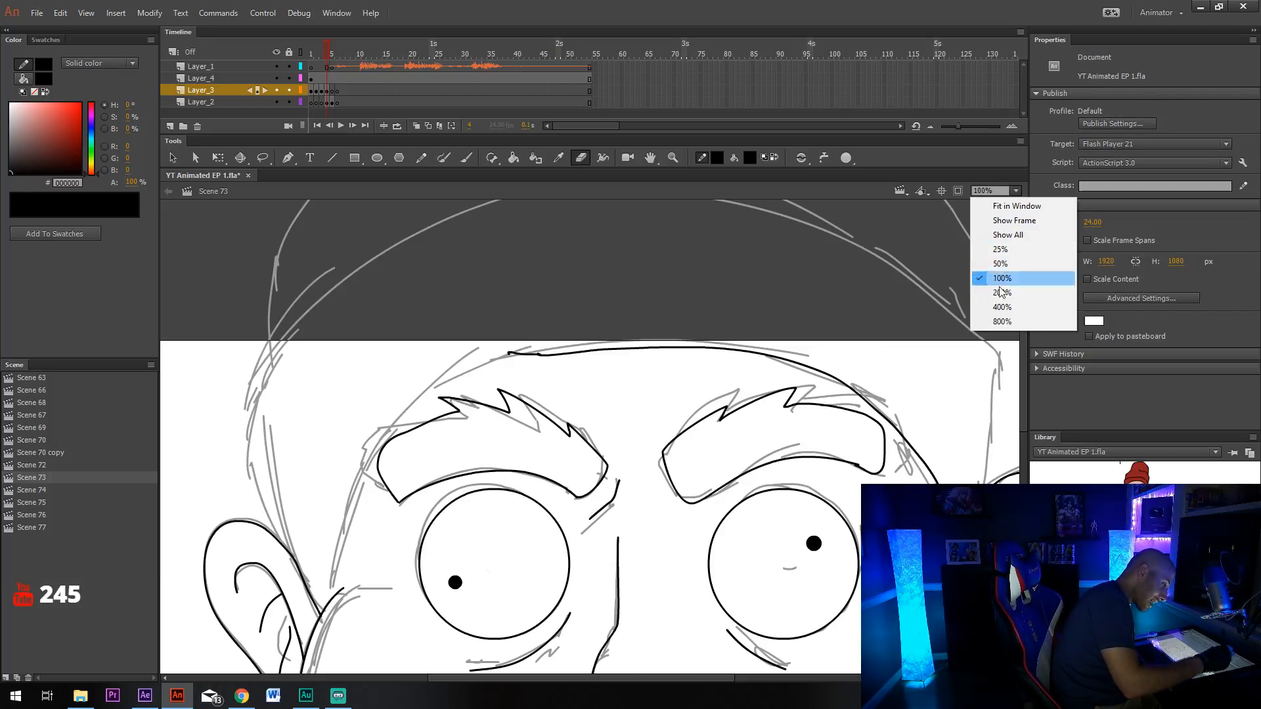
left_click(998, 307)
scroll(630, 585, "up", 5)
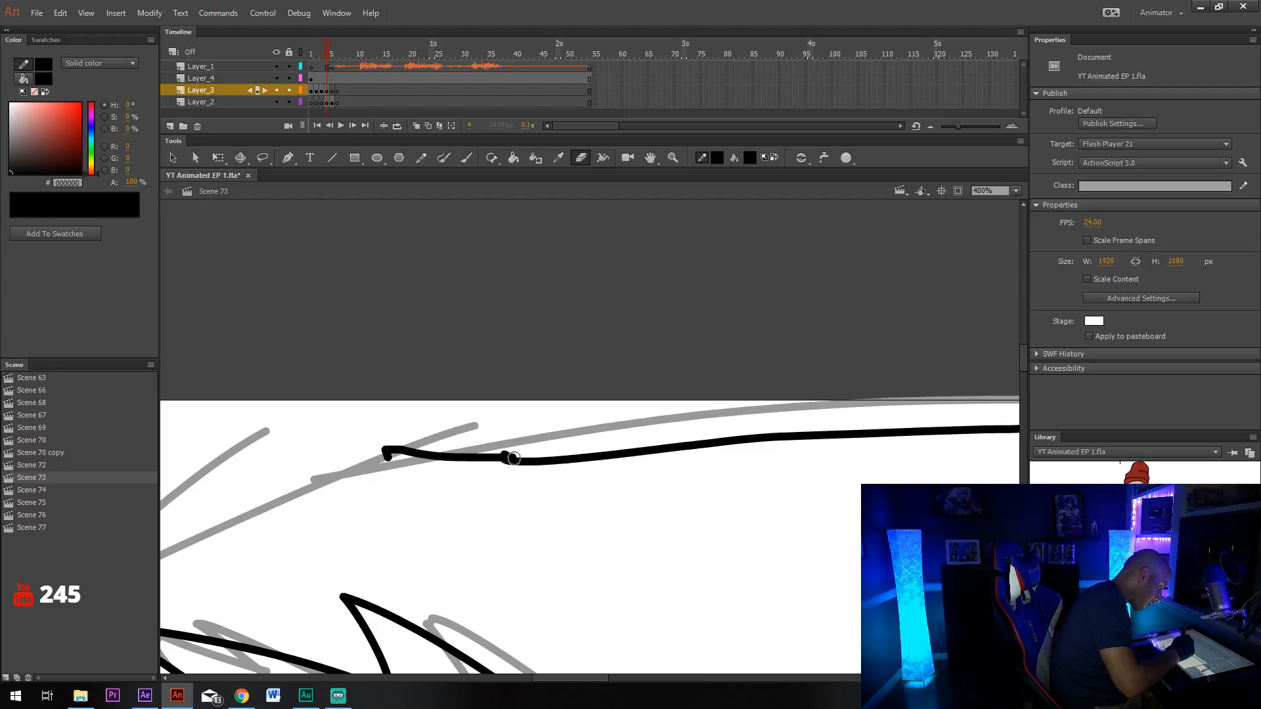
mouse_move(384, 453)
left_mouse_down()
mouse_move(506, 450)
mouse_move(512, 461)
left_mouse_up()
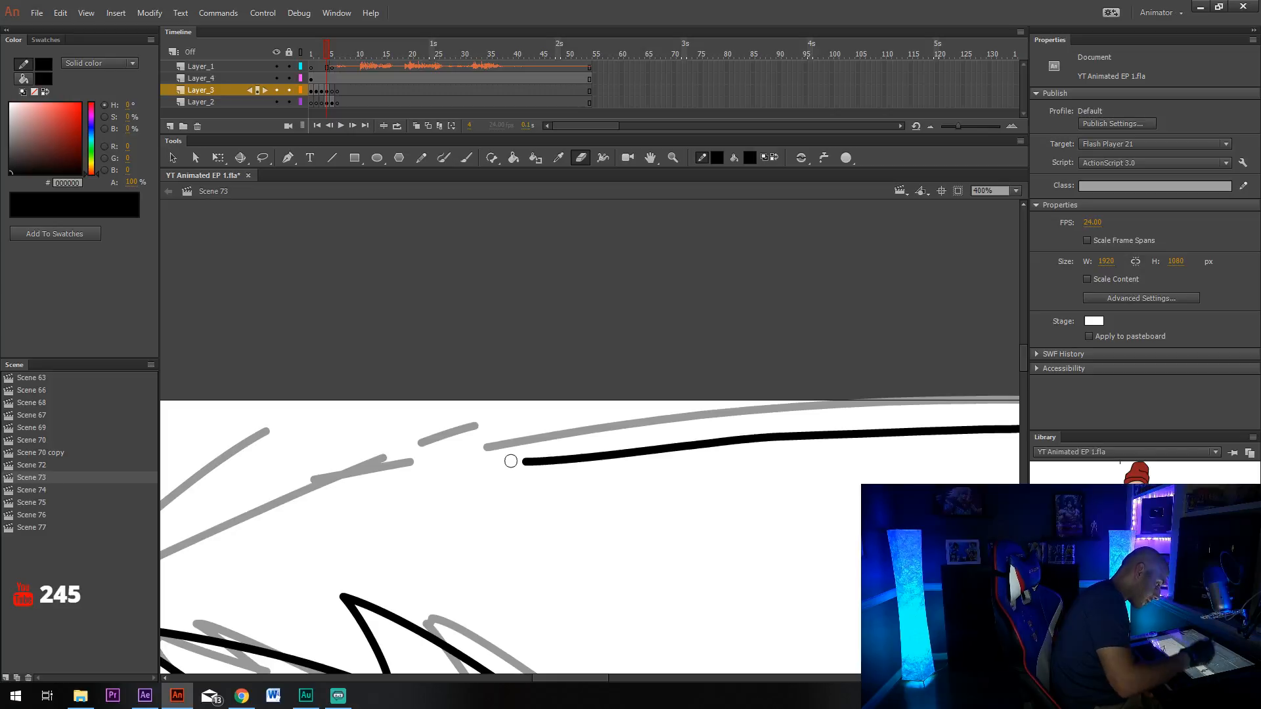
left_click(1015, 190)
left_click(1001, 278)
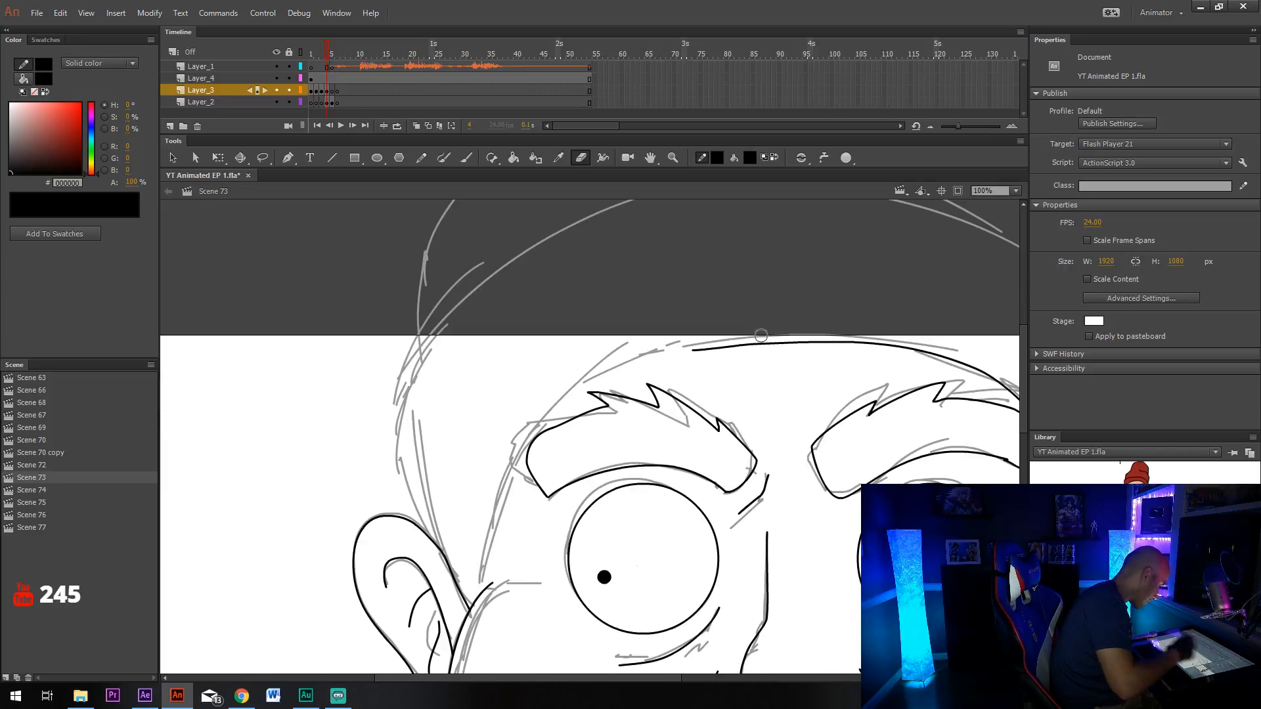
Continue the forehead line down the left temple and trace the side head lines down to both ears.
key("y")
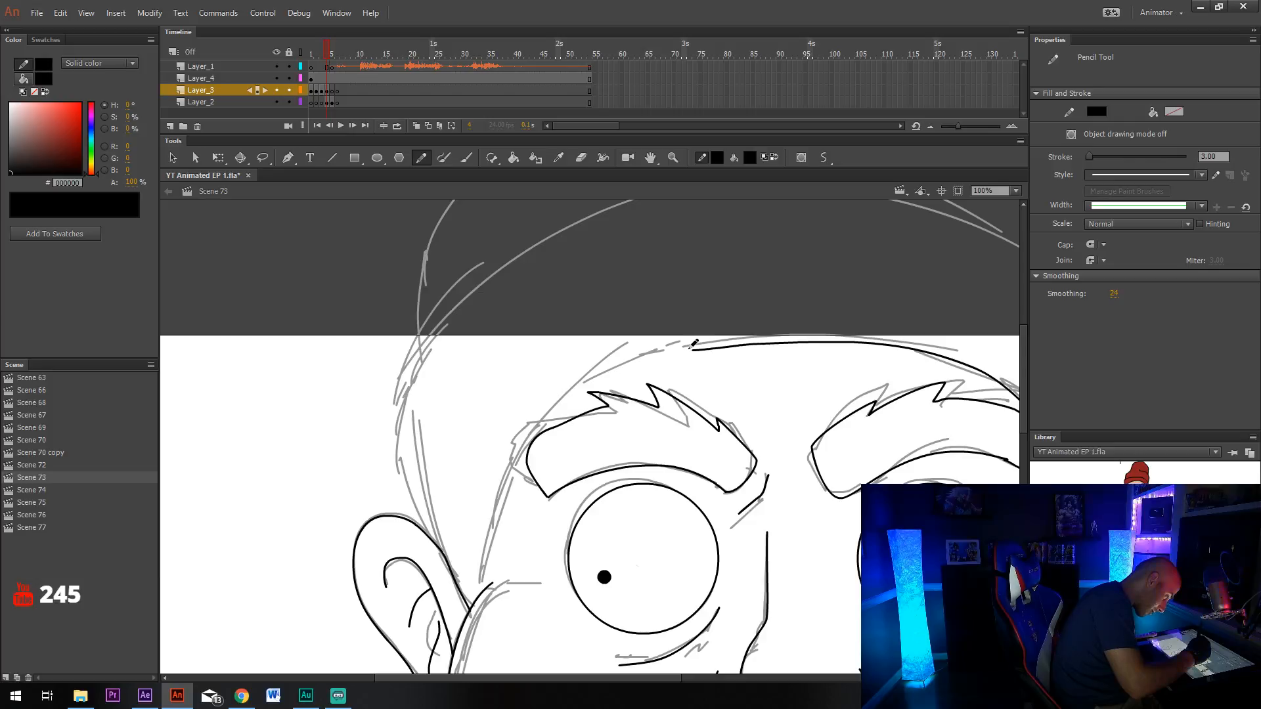
mouse_move(694, 343)
left_mouse_down()
mouse_move(592, 374)
mouse_move(548, 419)
mouse_move(495, 504)
mouse_move(475, 599)
left_mouse_up()
mouse_move(856, 439)
left_mouse_down()
mouse_move(820, 423)
mouse_move(848, 391)
mouse_move(868, 391)
left_mouse_up()
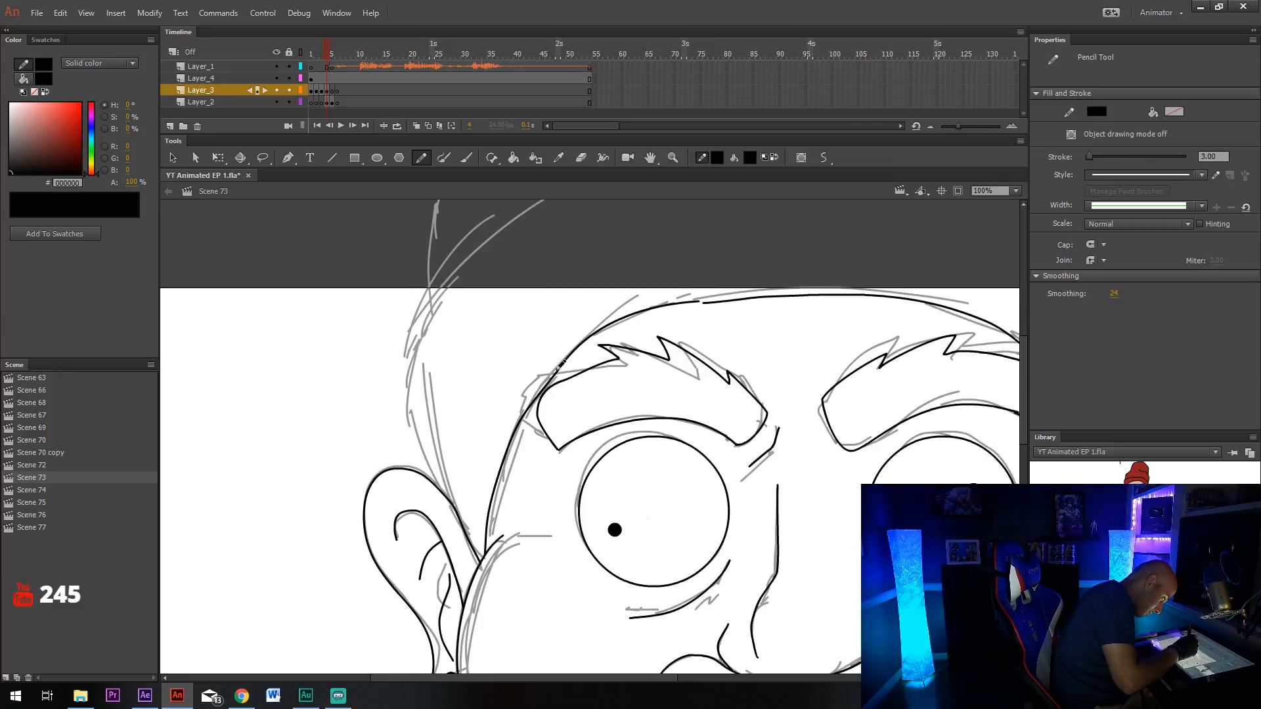
mouse_move(561, 361)
left_mouse_down()
mouse_move(483, 461)
mouse_move(463, 511)
mouse_move(403, 509)
left_mouse_up()
key("v")
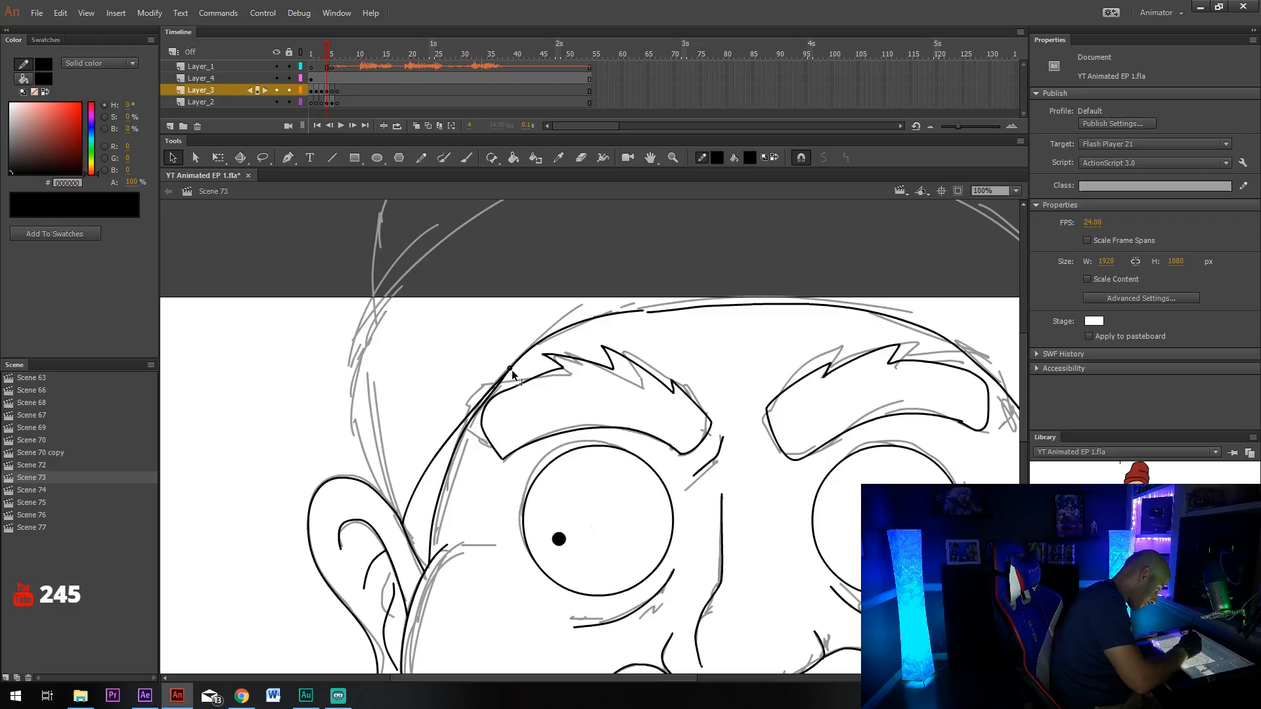
left_click_drag(780, 390, 540, 369)
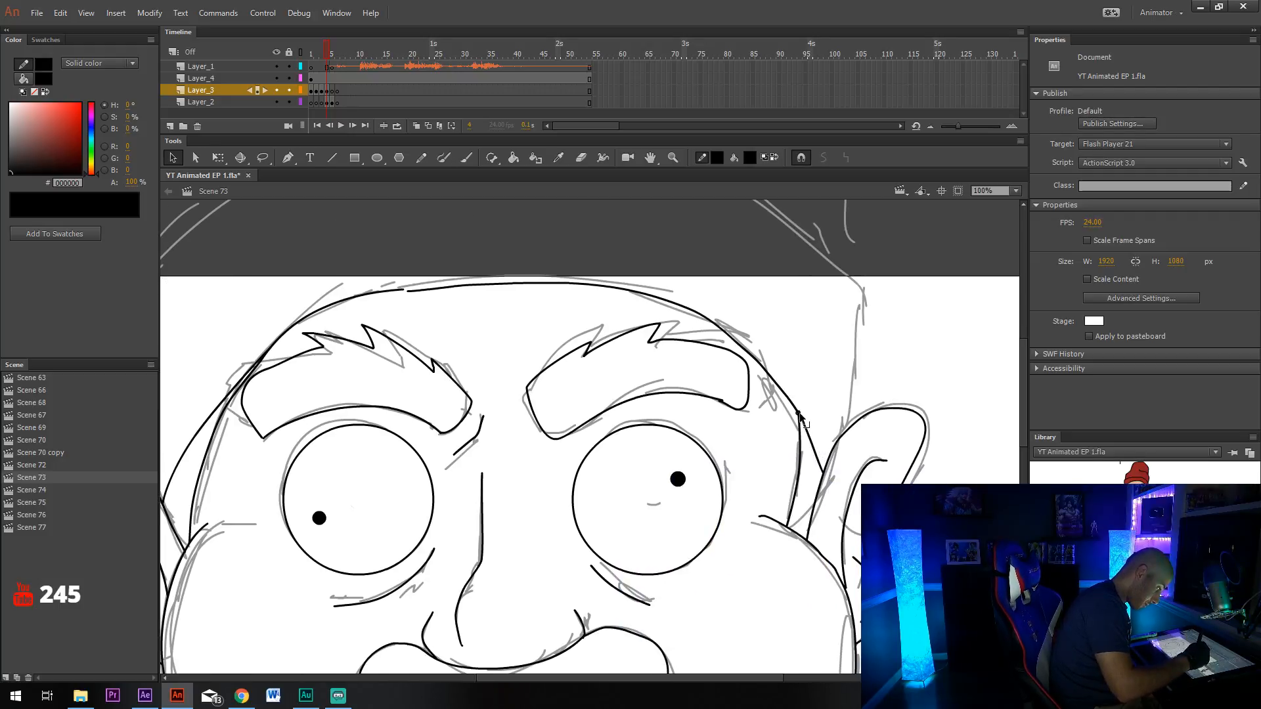
left_click_drag(801, 420, 899, 458)
Trace the beanie's curved brim, sides and crown over the rough sketch above the head.
left_click(1016, 190)
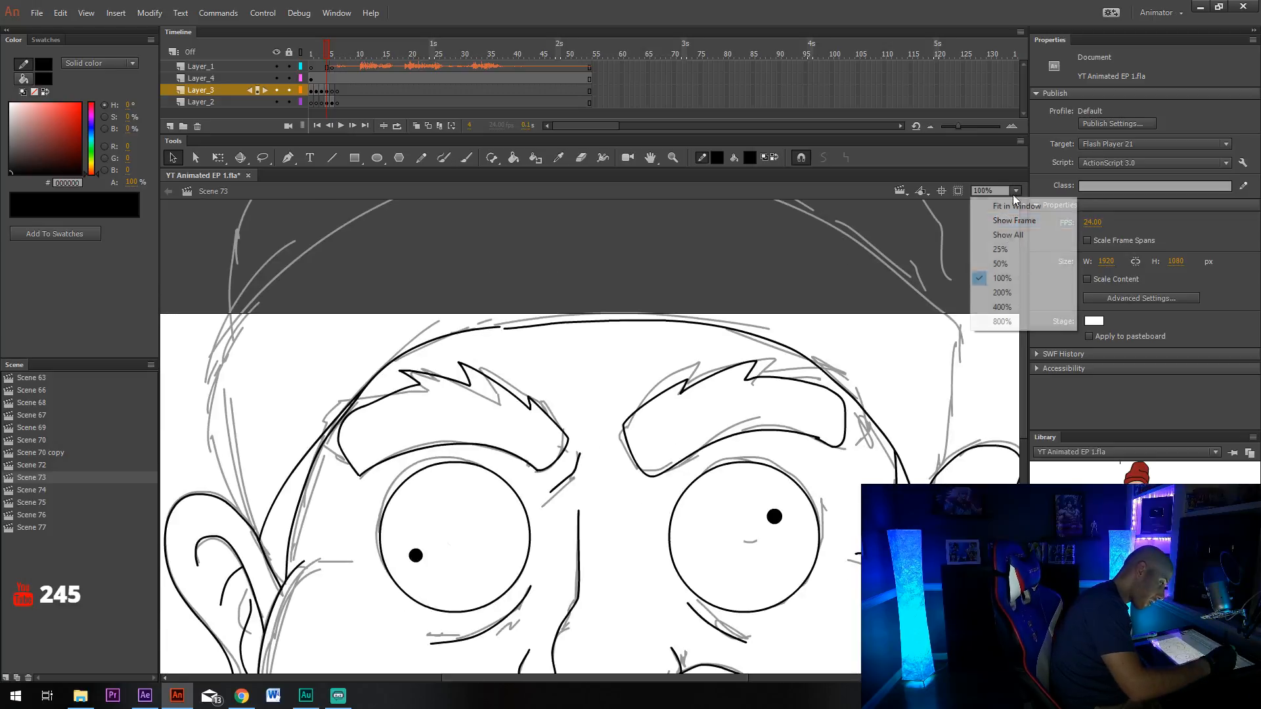
left_click(1000, 263)
key("y")
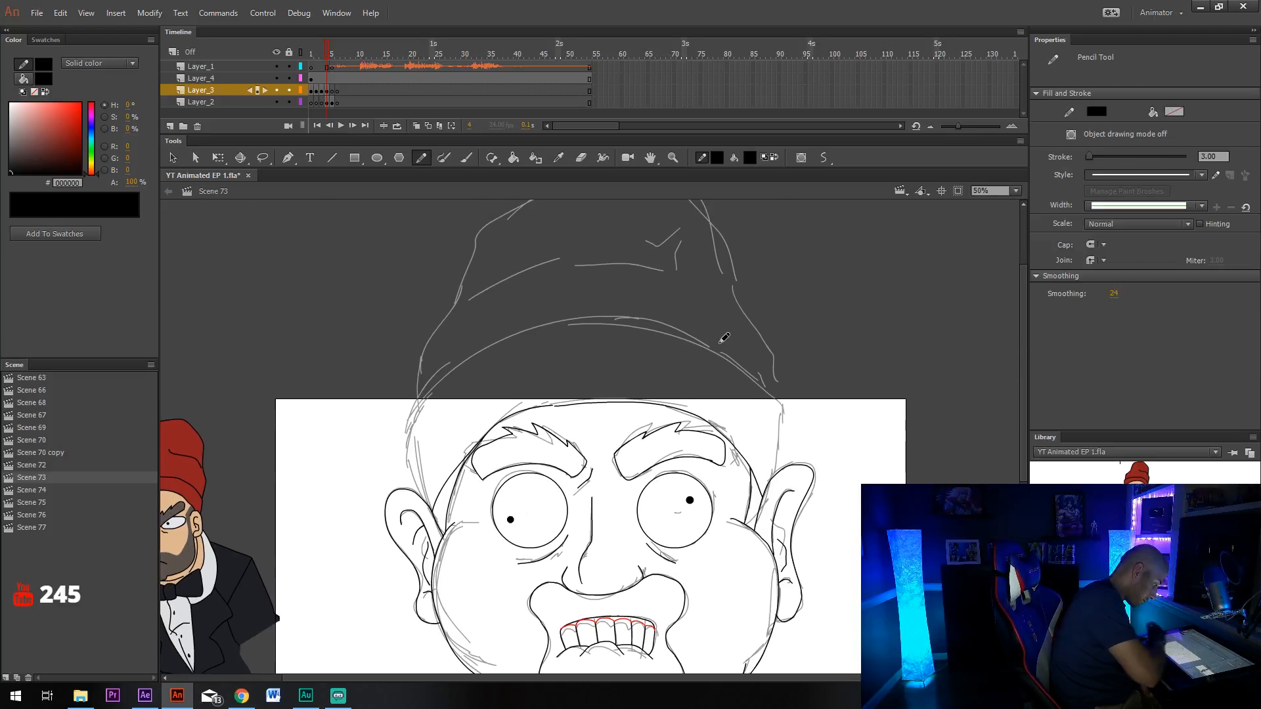
mouse_move(419, 489)
left_mouse_down()
mouse_move(412, 424)
mouse_move(435, 383)
mouse_move(518, 336)
mouse_move(590, 321)
mouse_move(663, 324)
mouse_move(738, 353)
mouse_move(771, 391)
mouse_move(789, 462)
left_mouse_up()
left_click_drag(740, 543, 735, 559)
mouse_move(420, 409)
left_mouse_down()
mouse_move(418, 366)
mouse_move(489, 230)
left_mouse_up()
mouse_move(770, 404)
left_mouse_down()
mouse_move(758, 507)
mouse_move(703, 331)
mouse_move(632, 295)
mouse_move(484, 328)
mouse_move(464, 350)
left_mouse_up()
Trace the wavy fold line across the middle of the beanie with the Pencil tool.
key("v")
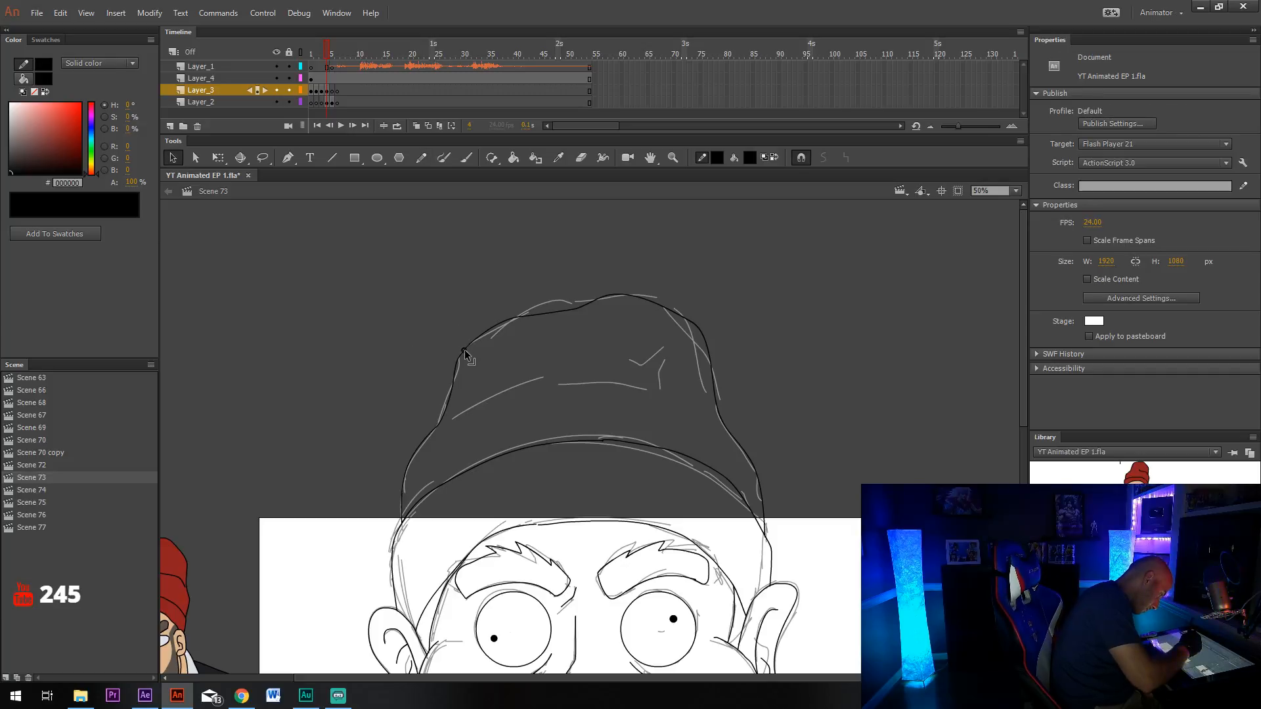
key("y")
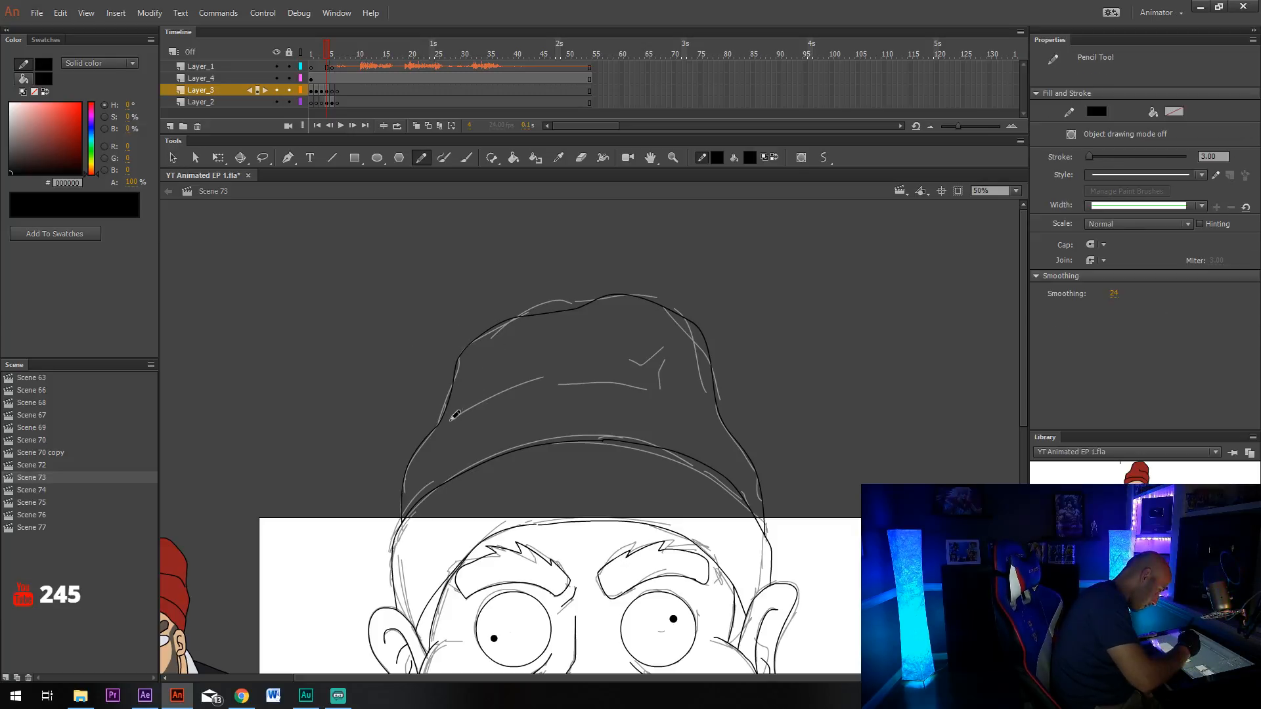
mouse_move(450, 418)
left_mouse_down()
mouse_move(555, 378)
mouse_move(692, 391)
left_mouse_up()
left_click_drag(706, 434, 701, 426)
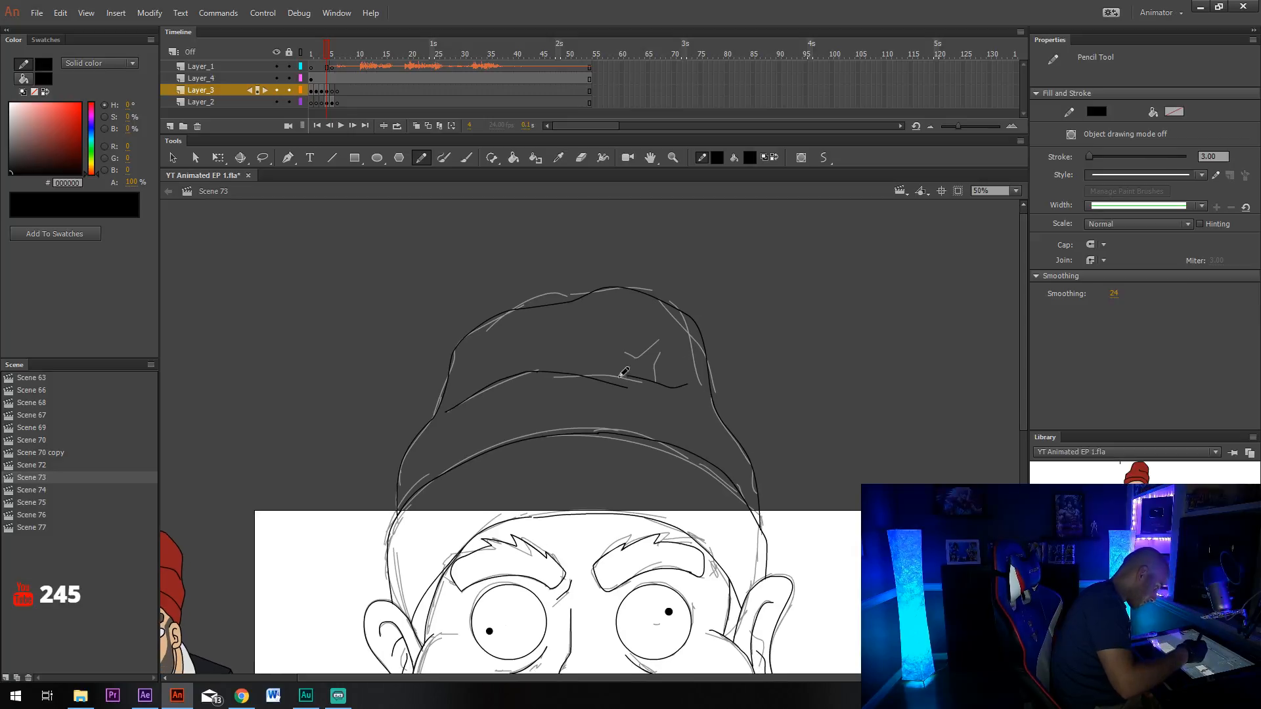
Select frame 4 on Layer_2.
left_click(326, 103)
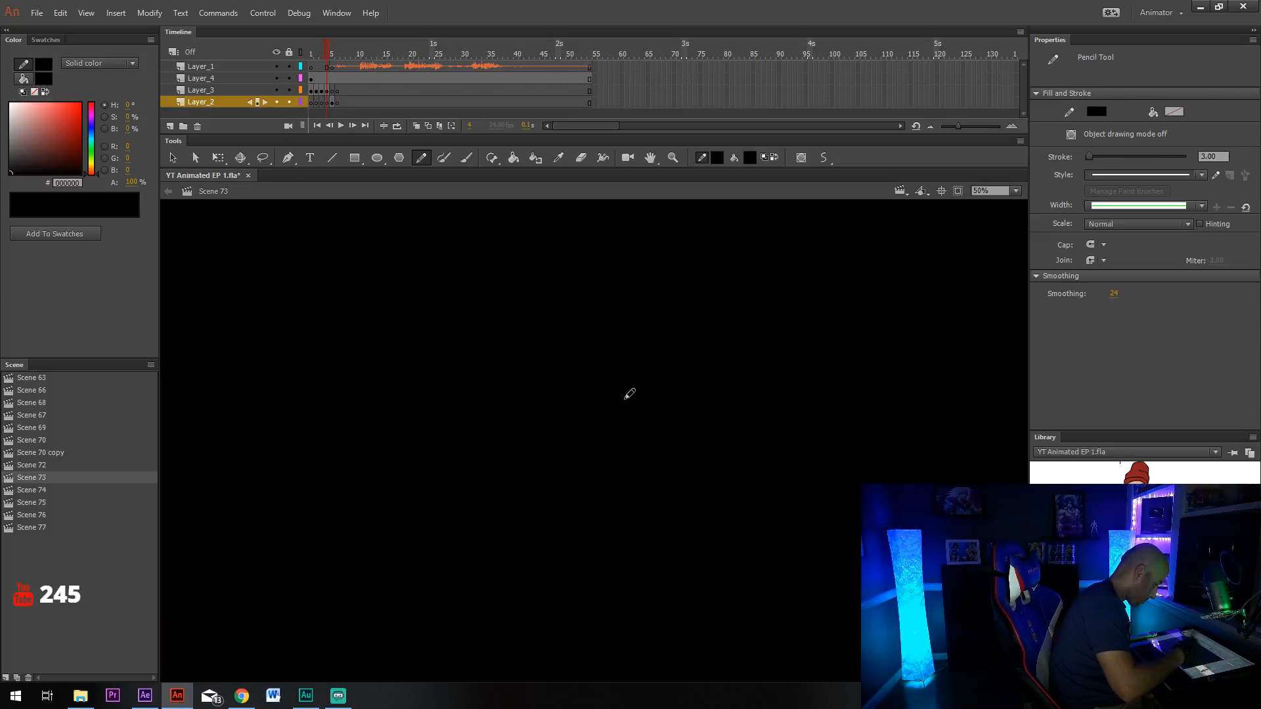